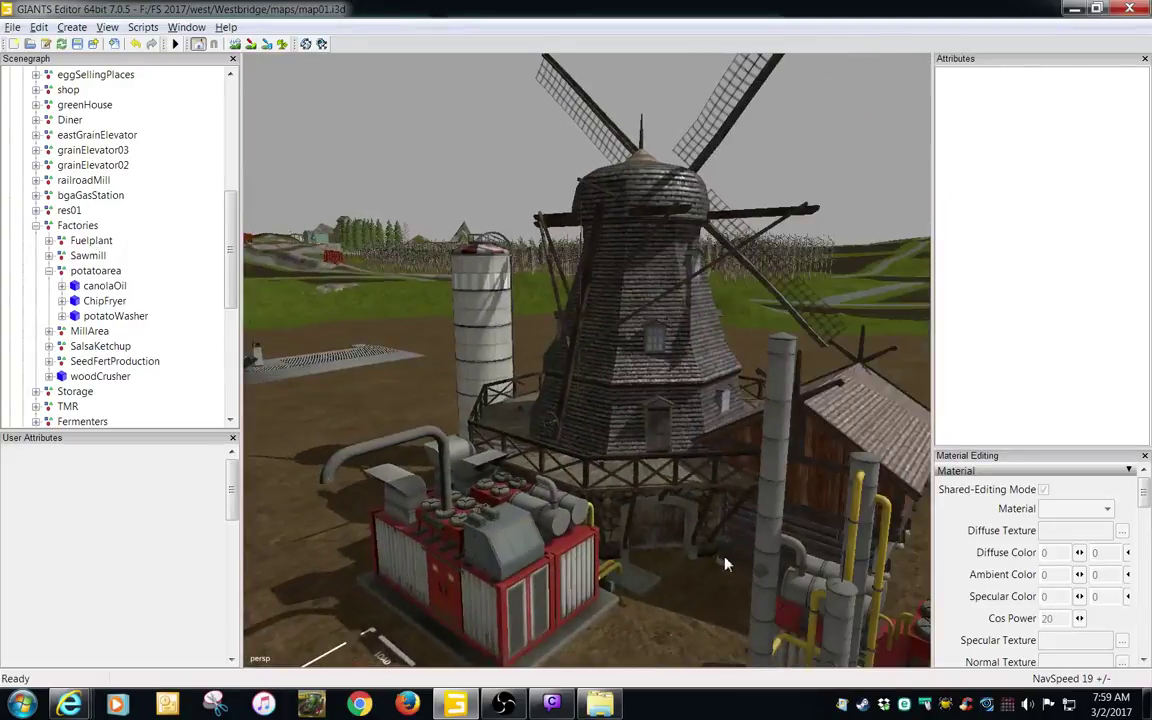
- Examine the red machinery unit, its pipes and the windmill building of the canola oil factory from several angles
alt+middle_drag(727, 561, 706, 562)
alt+drag(706, 562, 658, 588)
alt+middle_drag(658, 588, 635, 582)
alt+right_drag(635, 582, 663, 577)
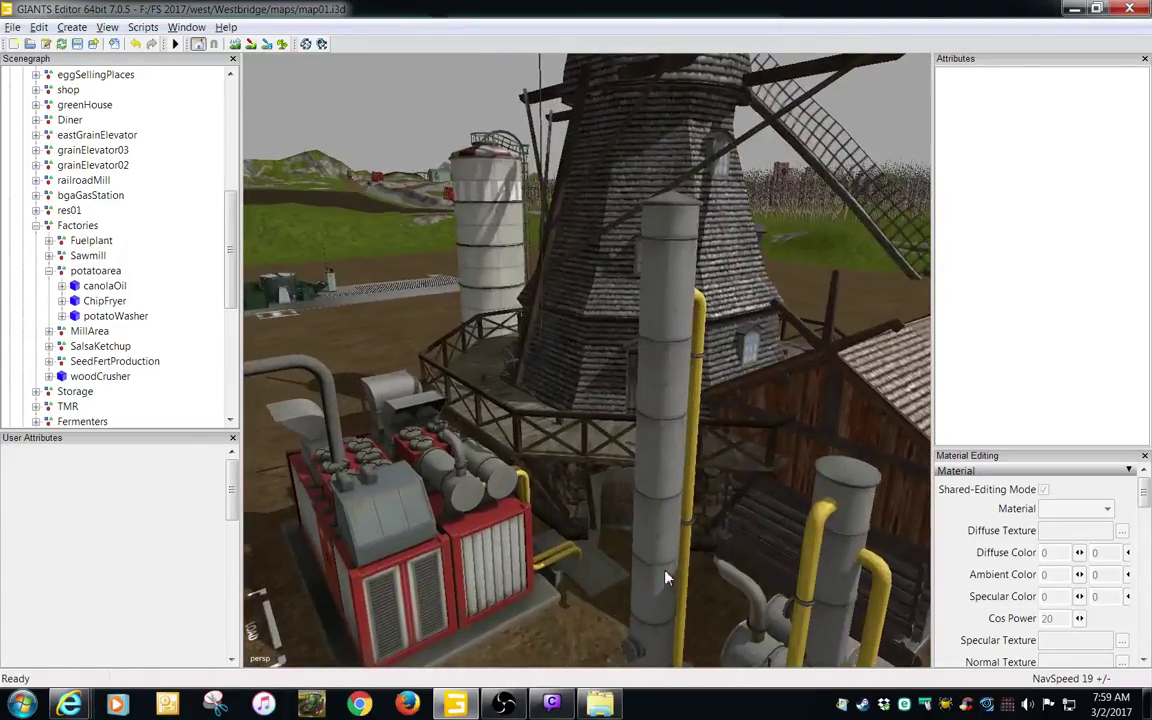
alt+middle_drag(663, 577, 656, 573)
alt+middle_drag(612, 421, 663, 499)
alt+right_drag(663, 499, 640, 478)
alt+middle_drag(640, 478, 676, 473)
scroll(674, 472, down, 2)
scroll(676, 473, up, 3)
right_drag(660, 483, 600, 507)
mouse_move(638, 483)
alt+mouse_down()
mouse_move(657, 466)
mouse_move(609, 488)
mouse_move(627, 480)
alt+mouse_up()
- Switch to the file explorer and open the PS folder of the Westbridge map in F:\FS 2017\west
click(1072, 10)
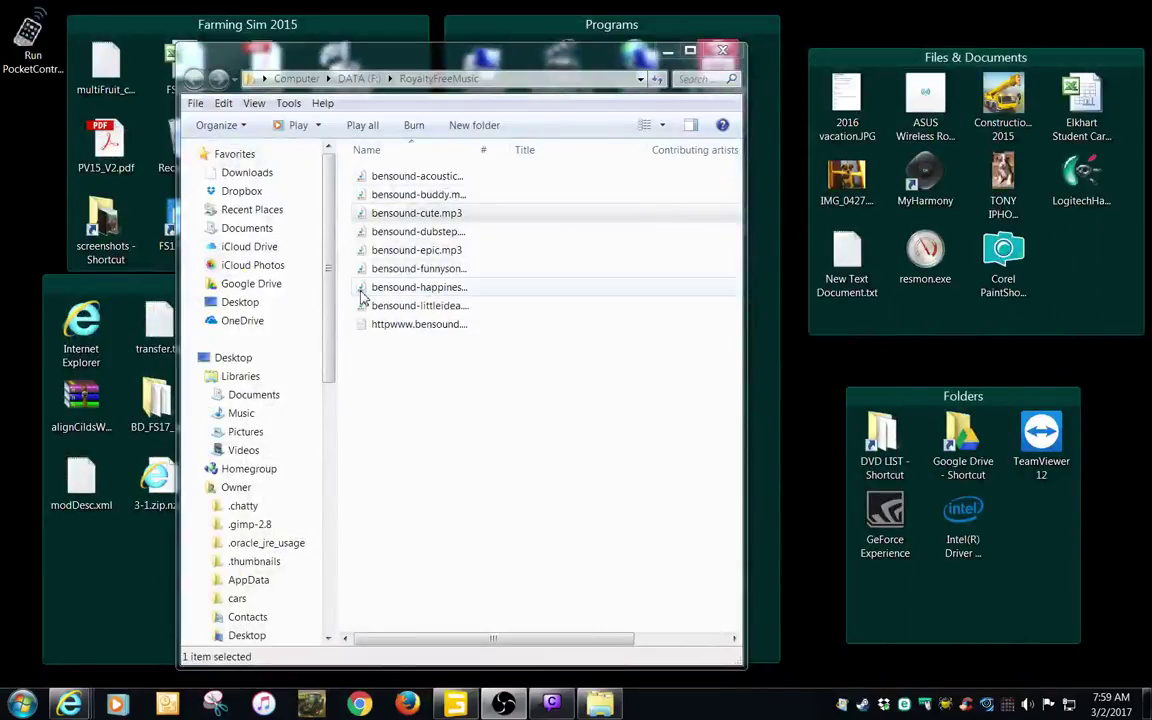
double_click(168, 228)
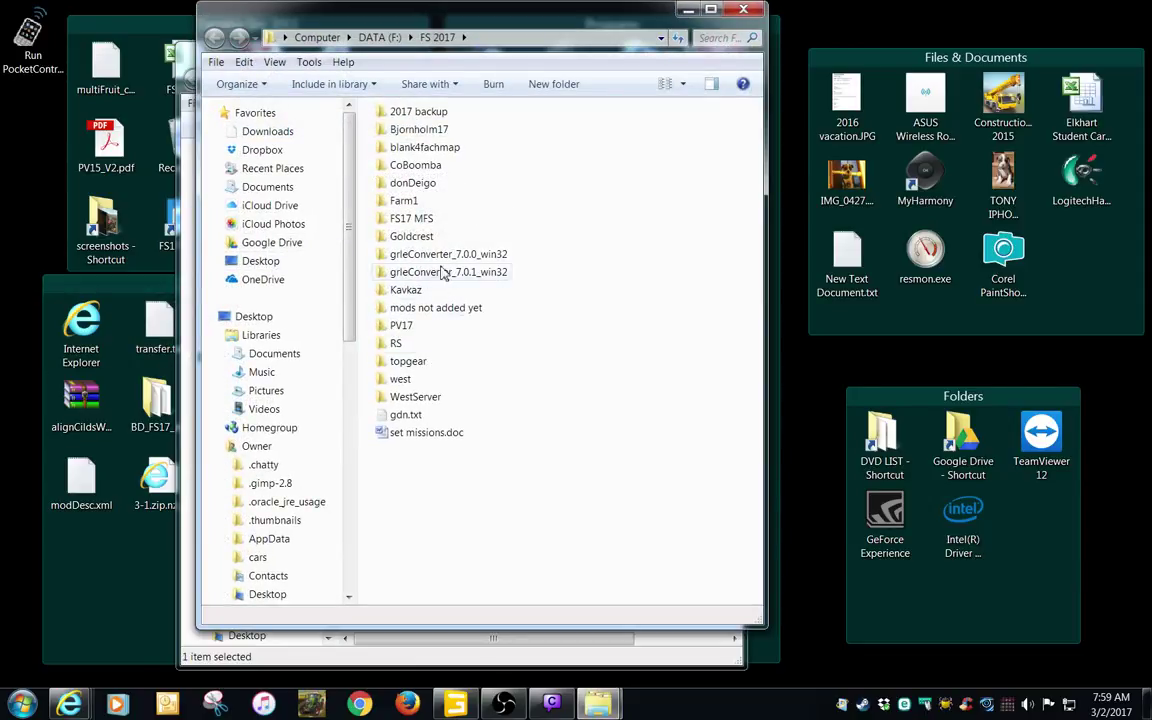
double_click(401, 379)
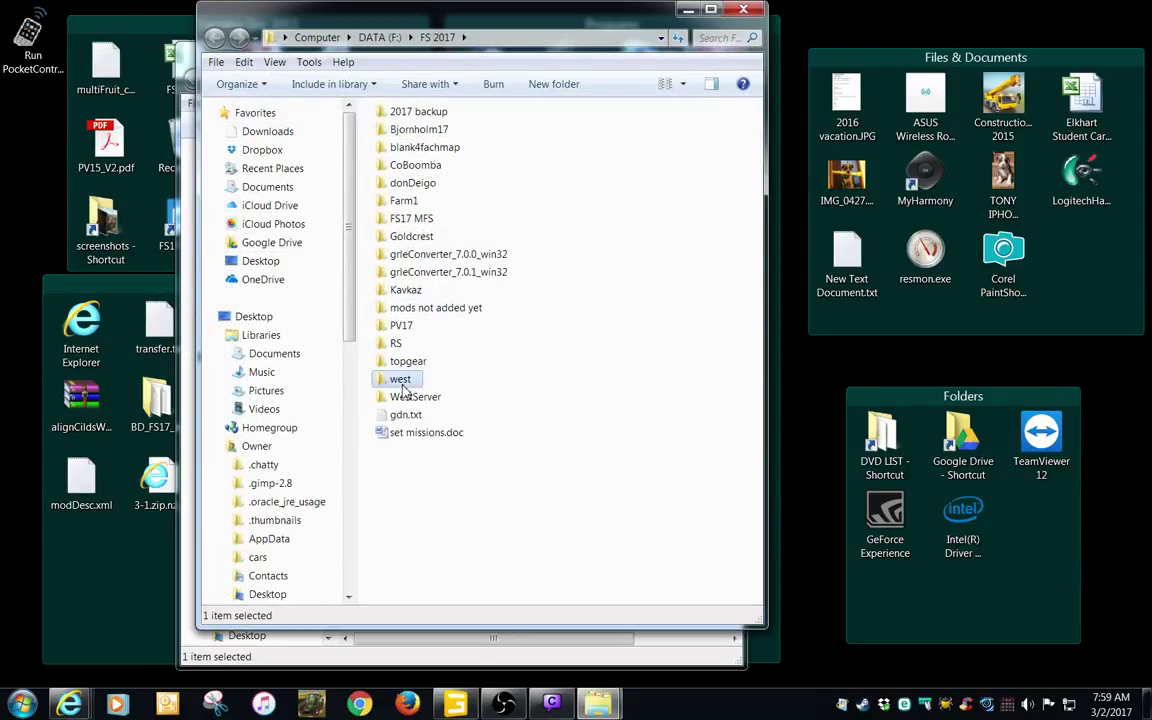
double_click(412, 112)
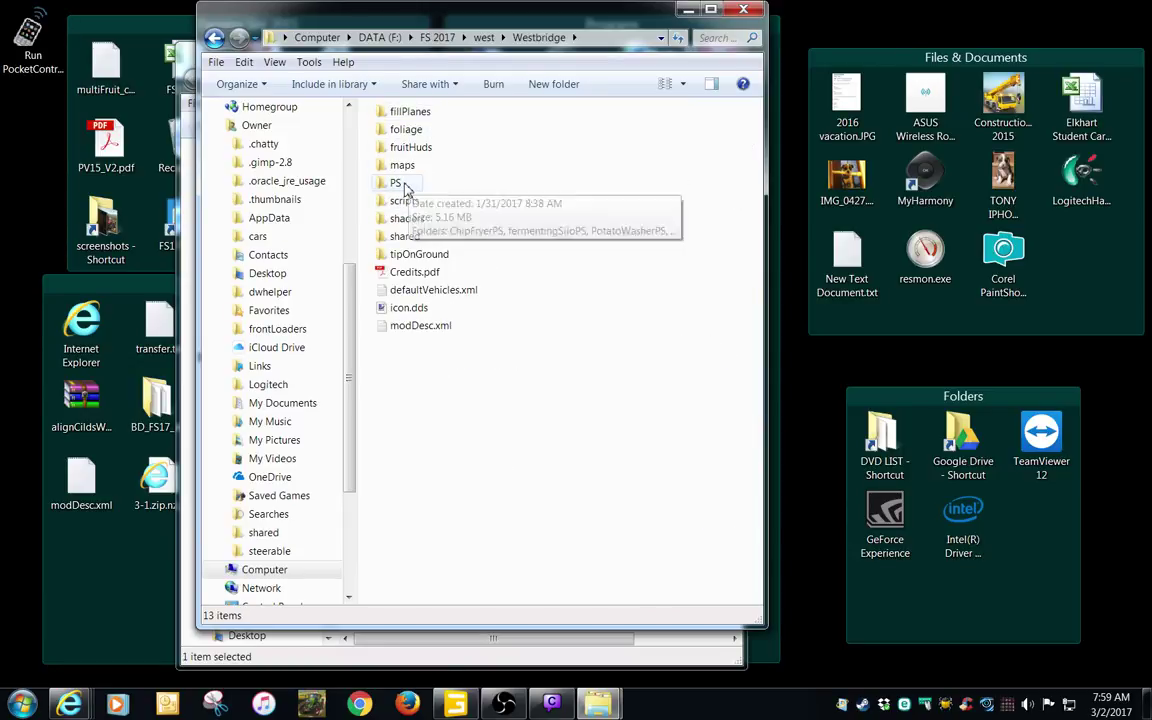
double_click(401, 186)
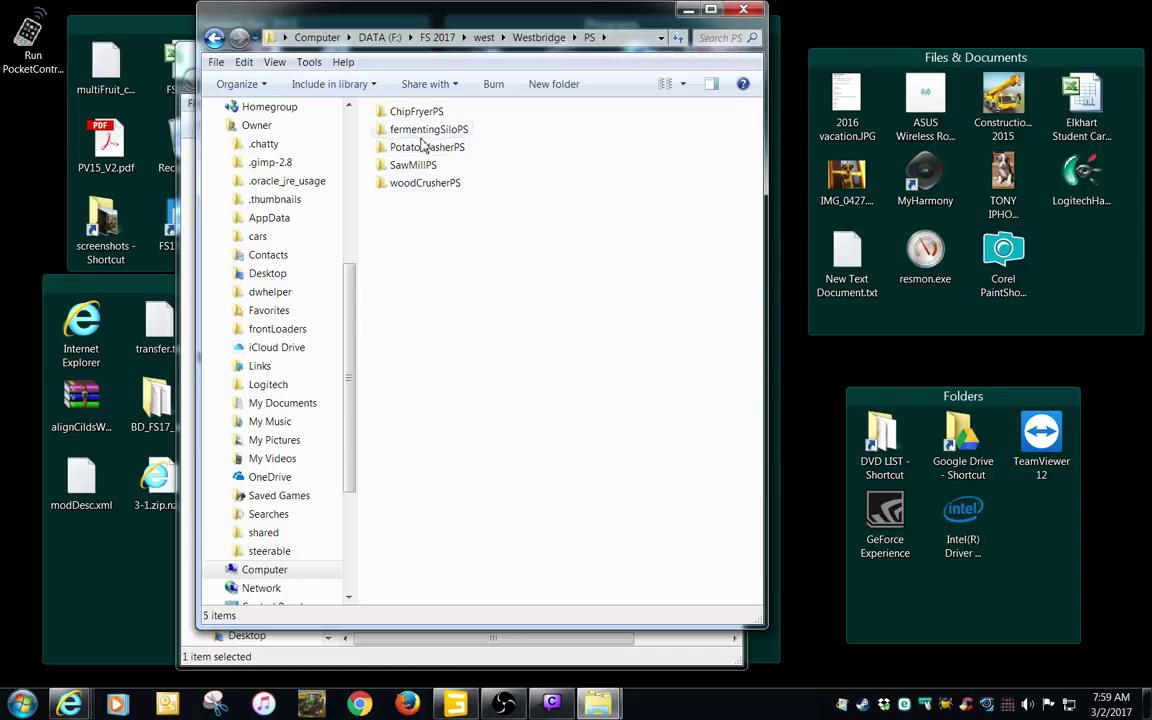
- Make a copy of the fermentingSiloPS folder within the PS folder
drag(420, 137, 453, 252)
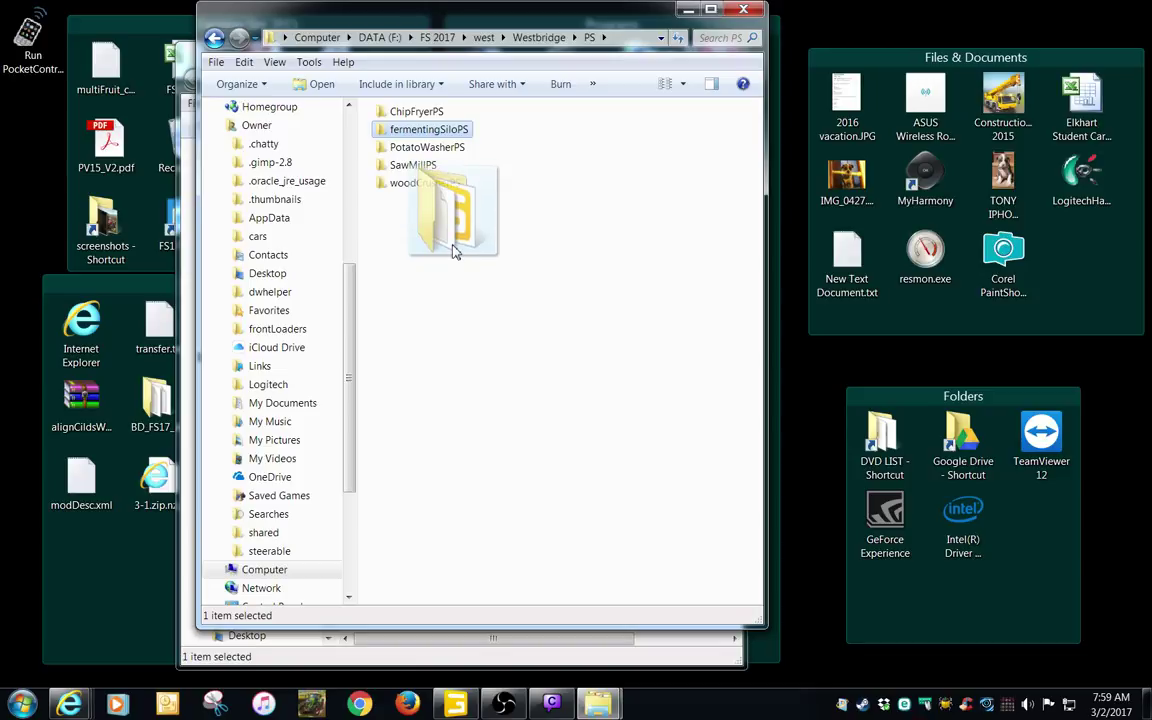
right_drag(453, 252, 451, 249)
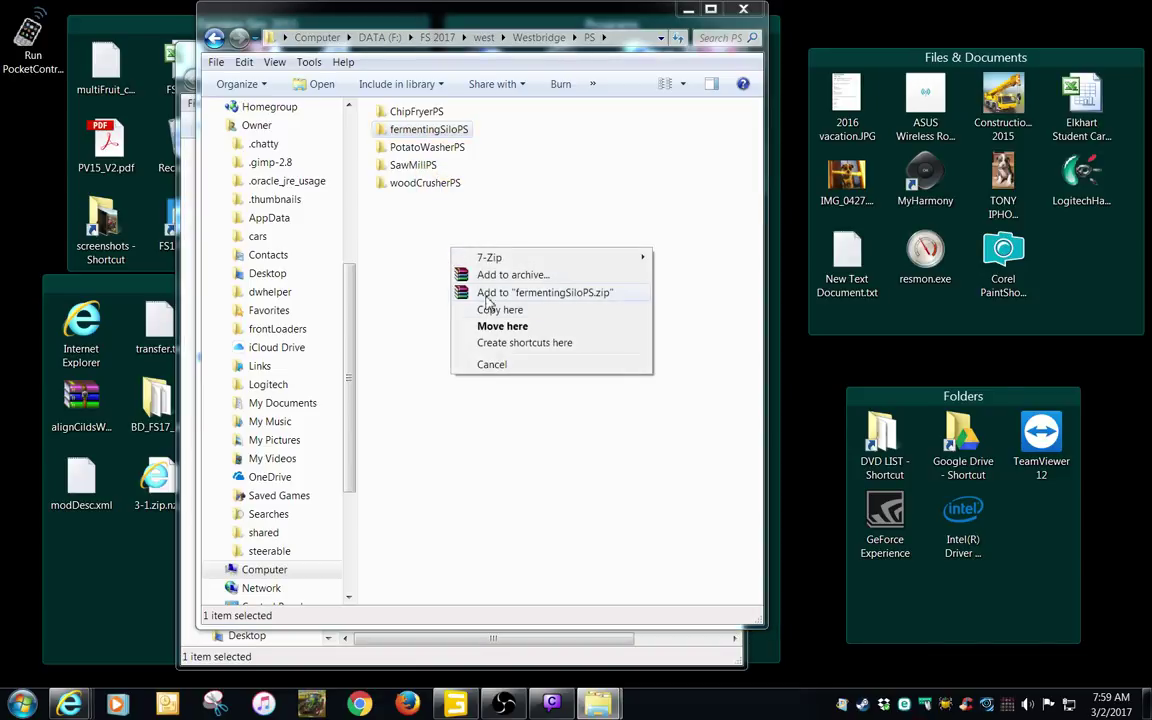
click(499, 310)
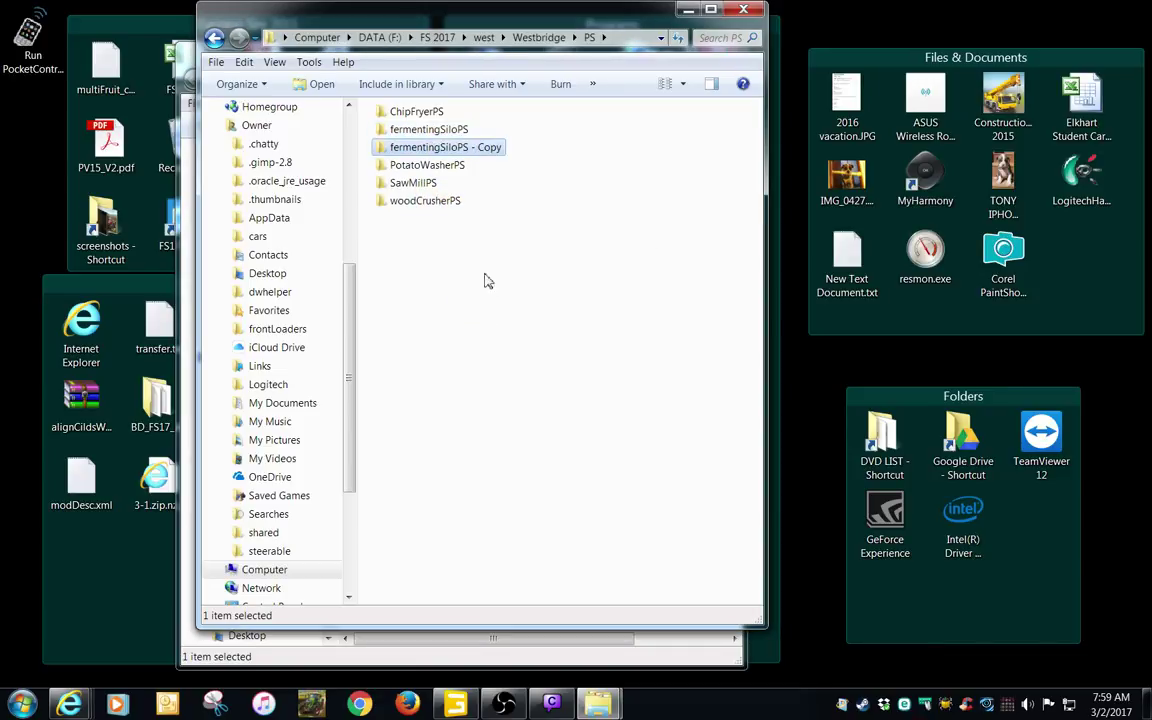
- Rename the copied fermentingSiloPS folder as canolaOilPS
key(F2)
click(462, 147)
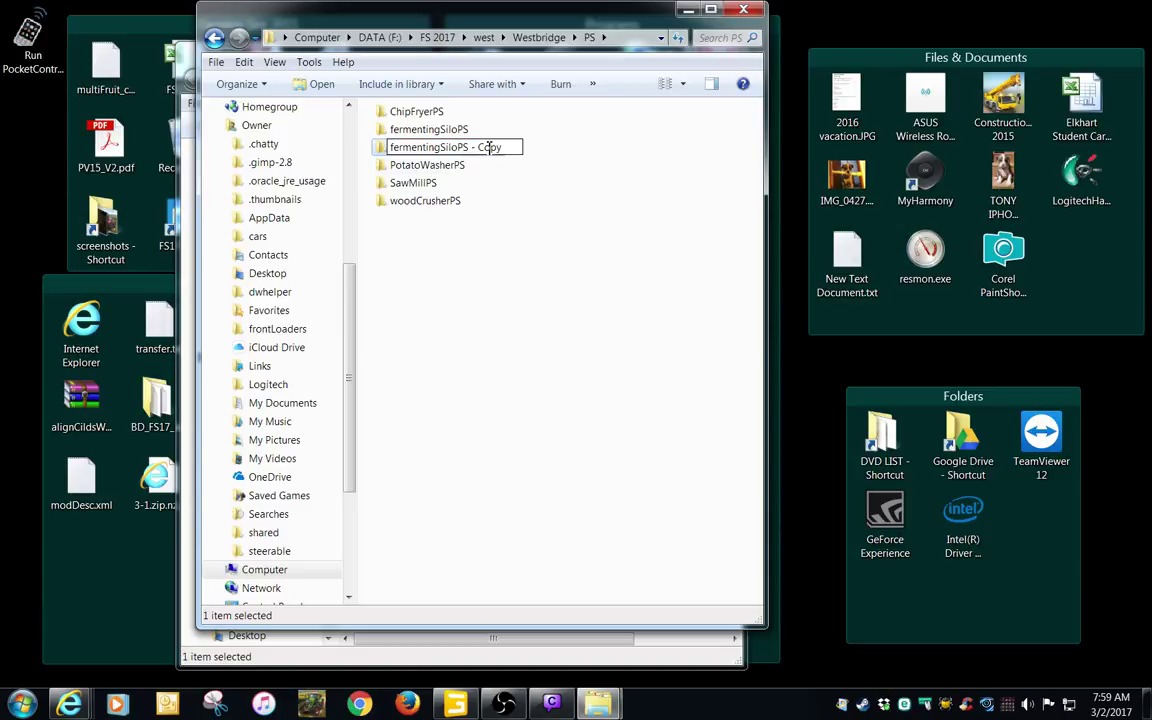
key(BackSpace)
key(BackSpace)
key(BackSpace)
key(BackSpace)
key(BackSpace)
key(BackSpace)
key(BackSpace)
key(BackSpace)
key(BackSpace)
key(BackSpace)
key(BackSpace)
key(BackSpace)
key(BackSpace)
key(BackSpace)
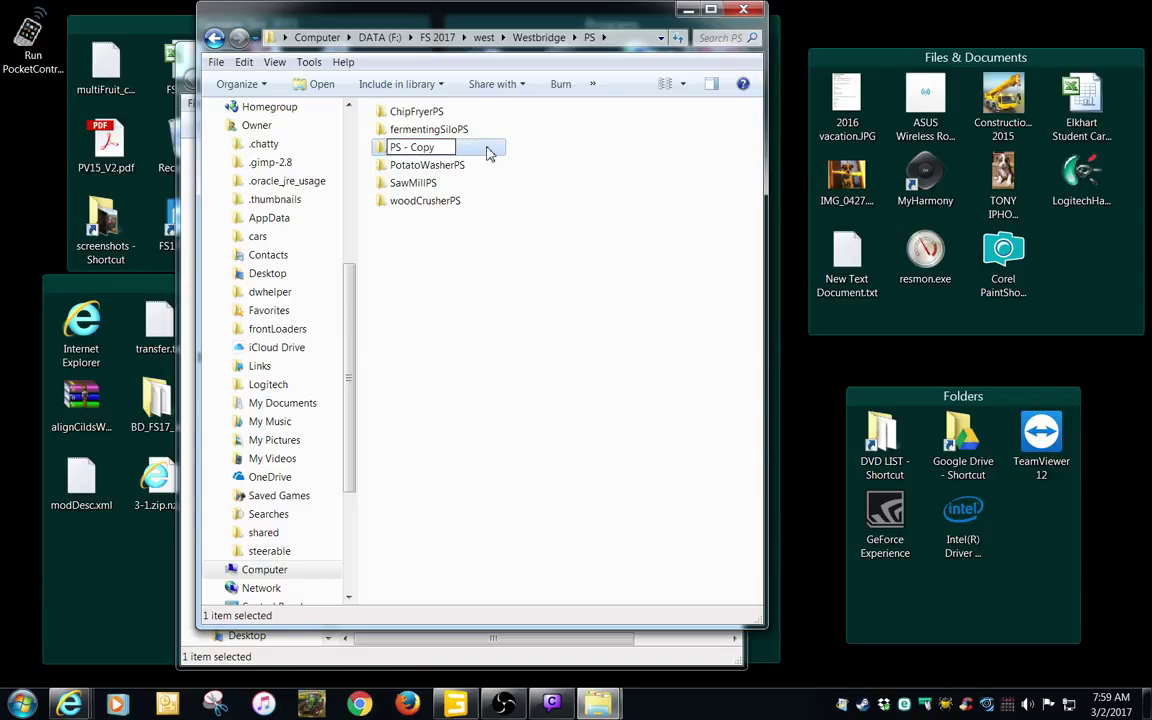
text(canolaOil)
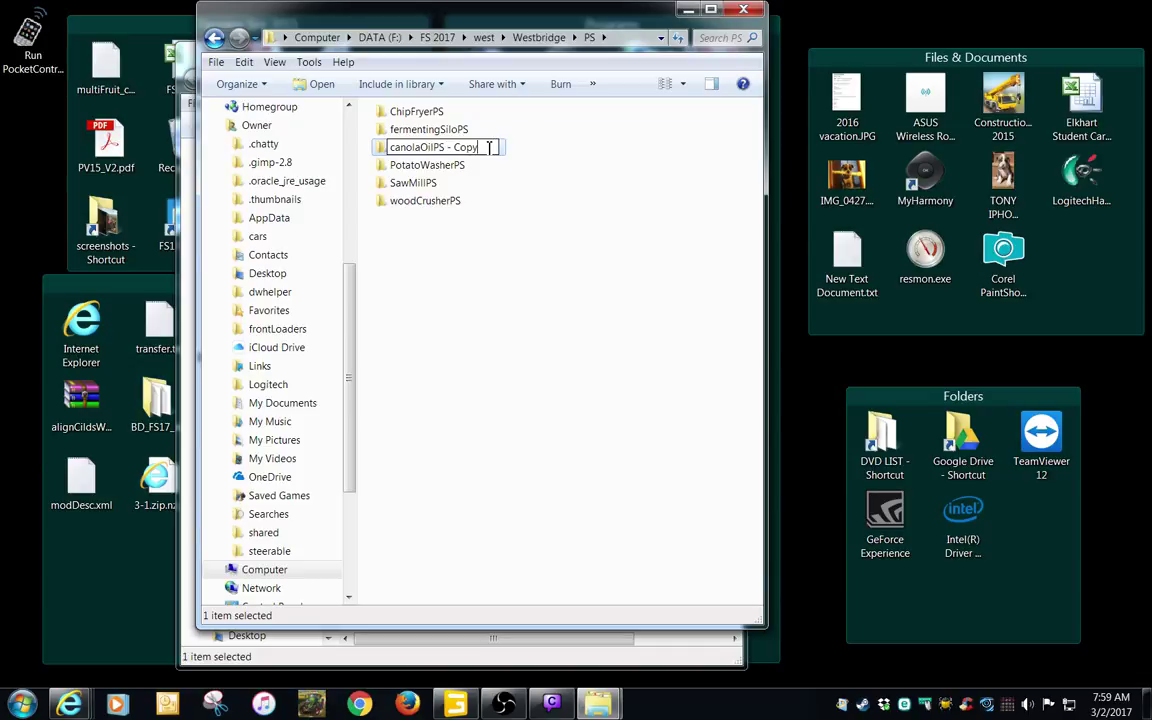
key(BackSpace)
key(BackSpace)
key(BackSpace)
key(BackSpace)
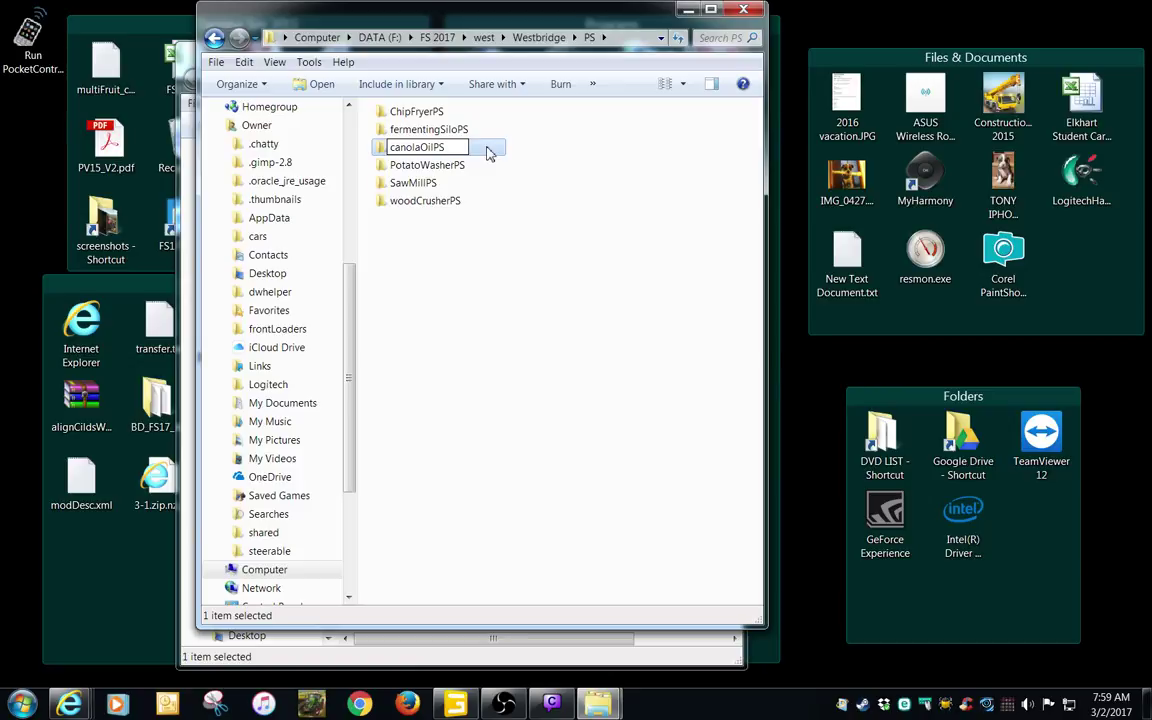
click(488, 262)
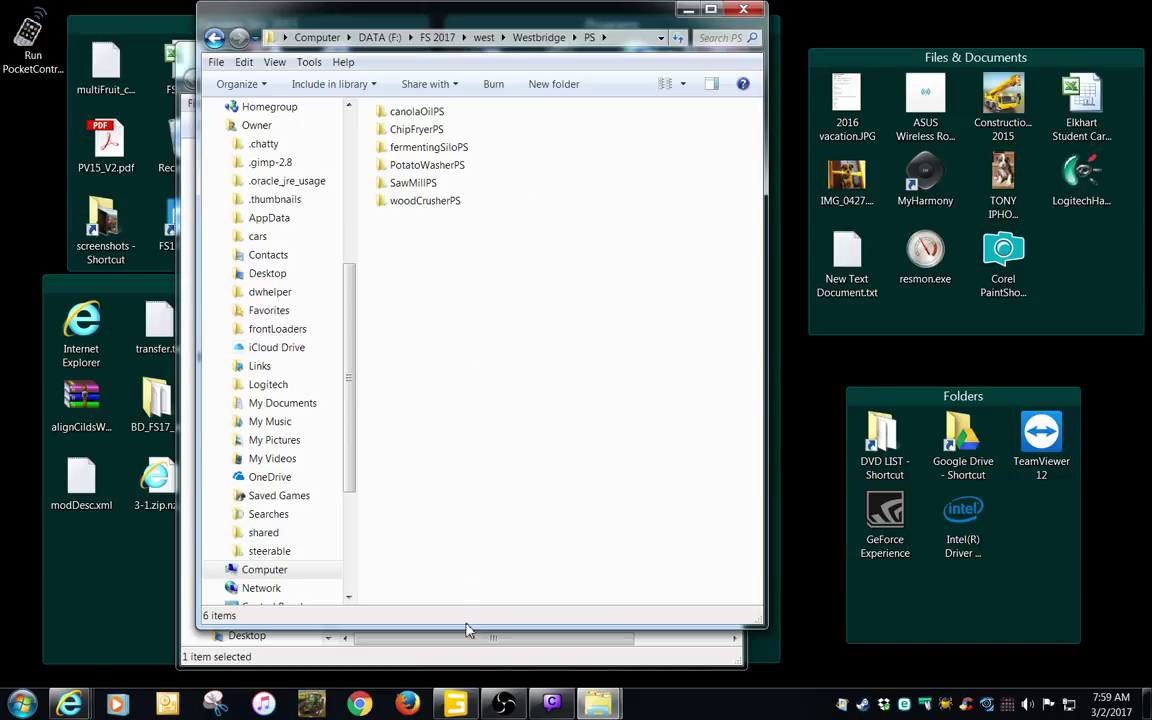
- Switch to GIANTS Editor and nest a duplicate of the PS group from canolaOil's WorkAnimation inside the original PS group
click(457, 704)
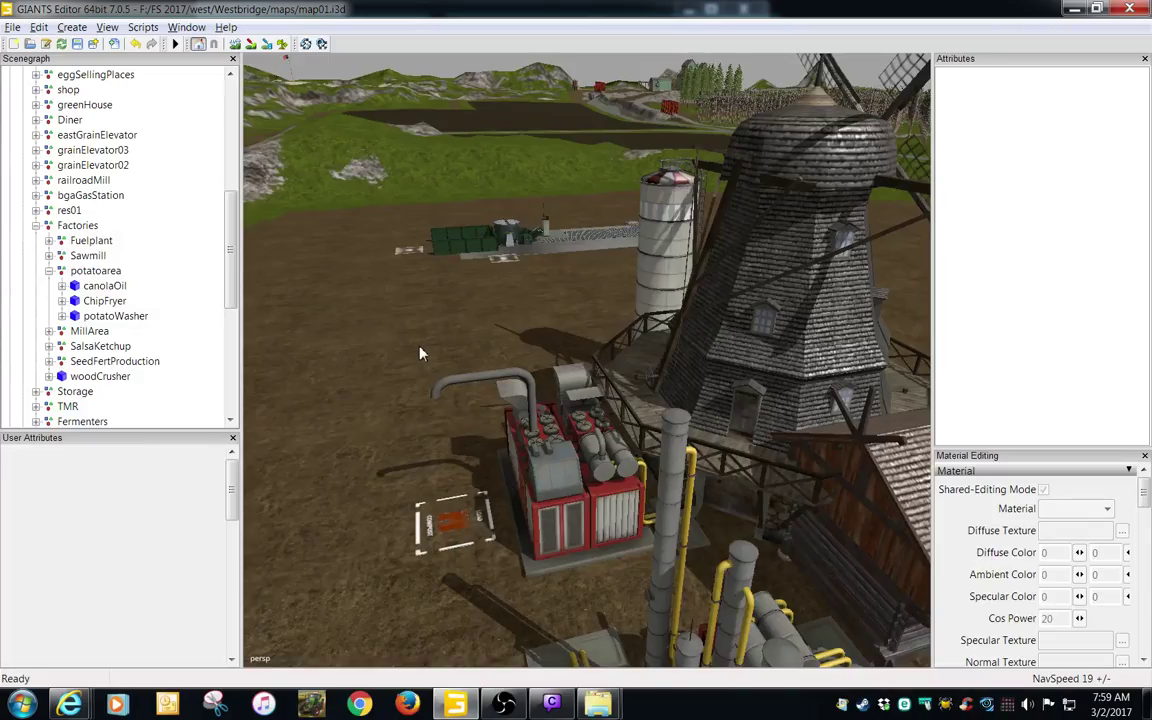
click(103, 288)
click(62, 286)
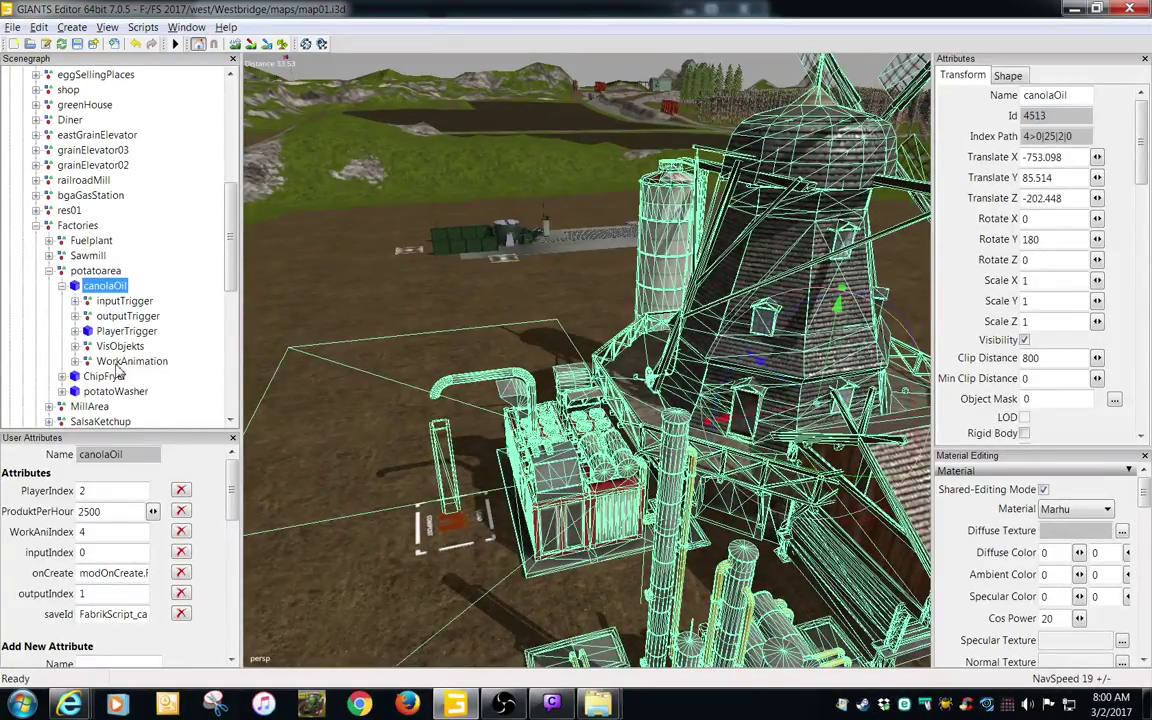
click(108, 361)
click(75, 361)
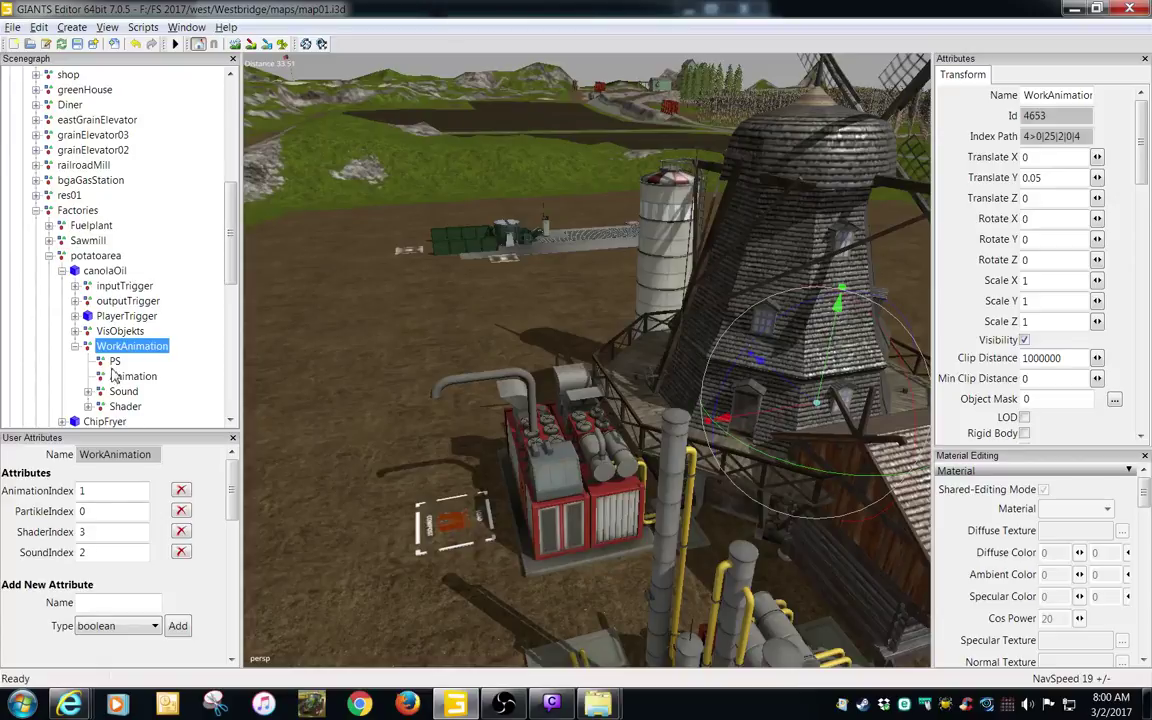
click(115, 361)
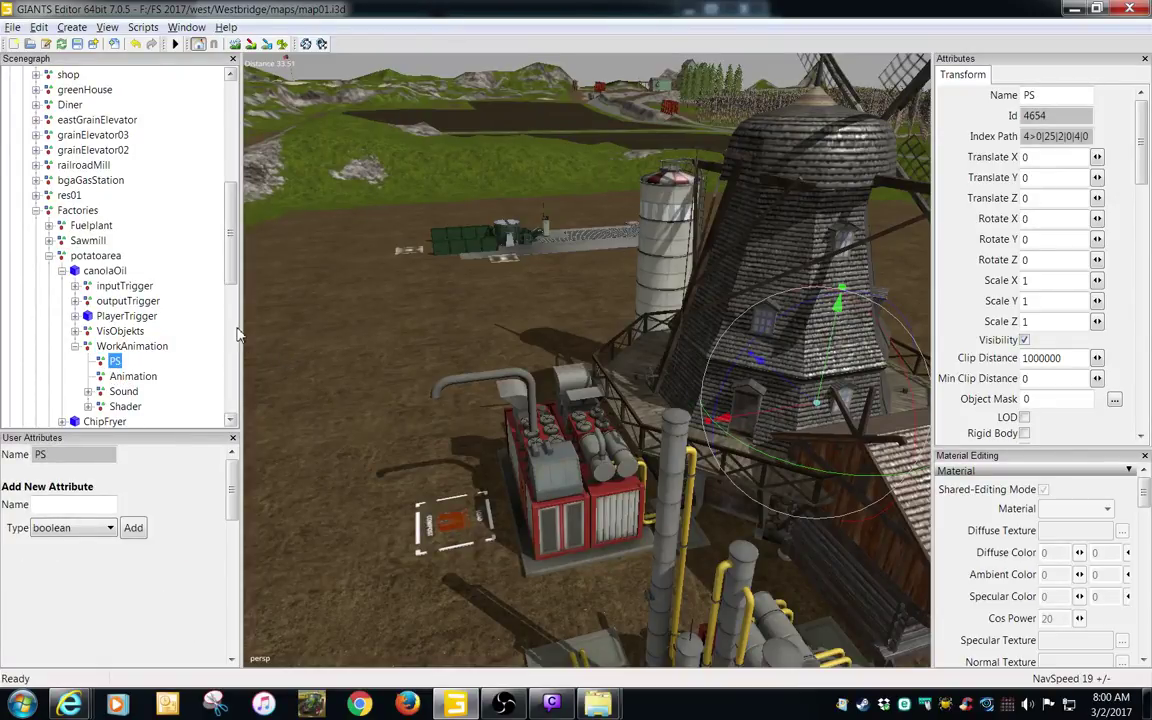
scroll(233, 280, down, 1)
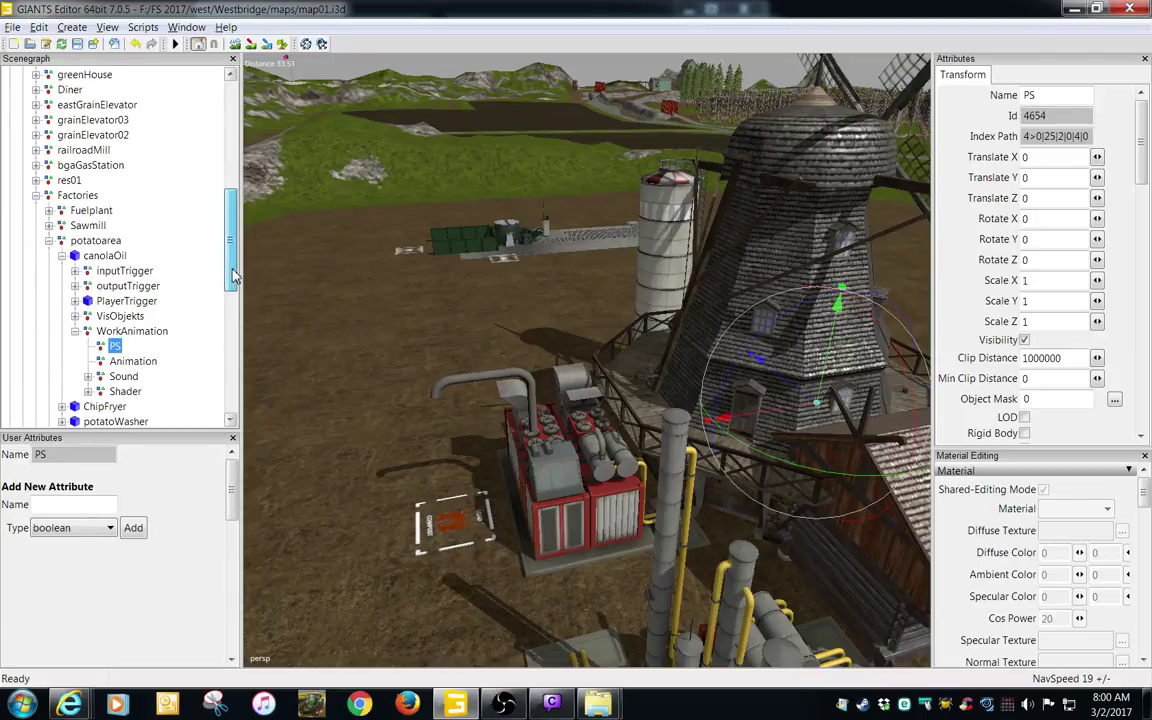
scroll(233, 280, up, 1)
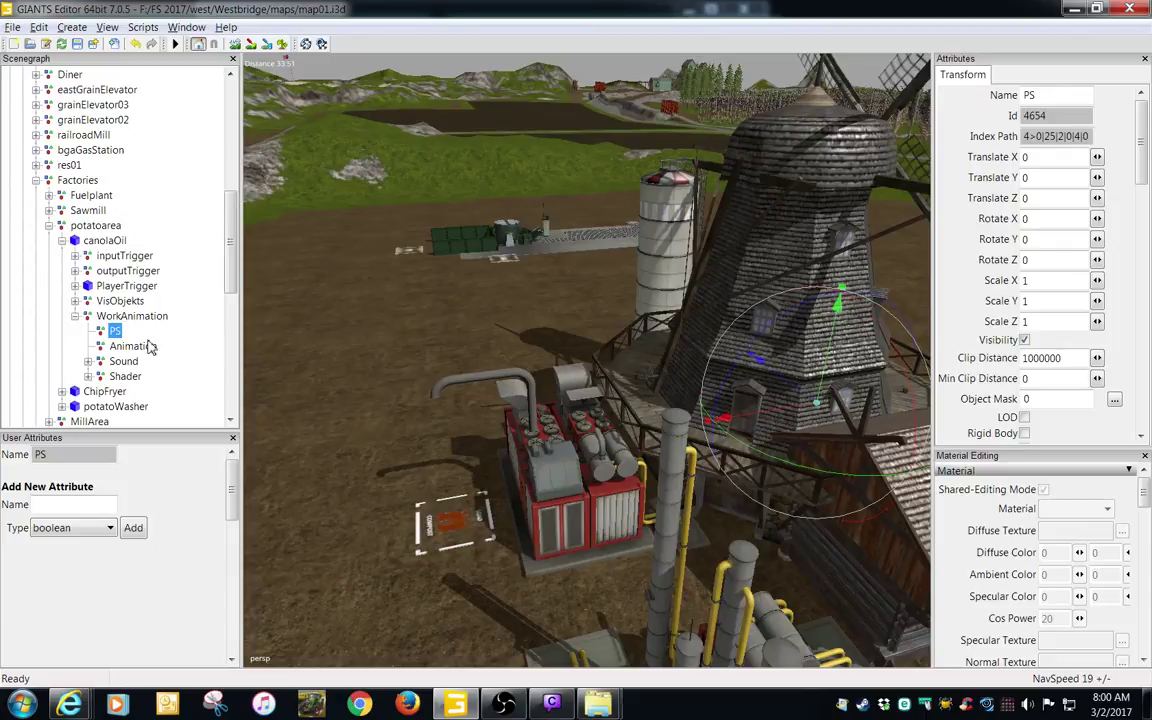
key(ctrl+d)
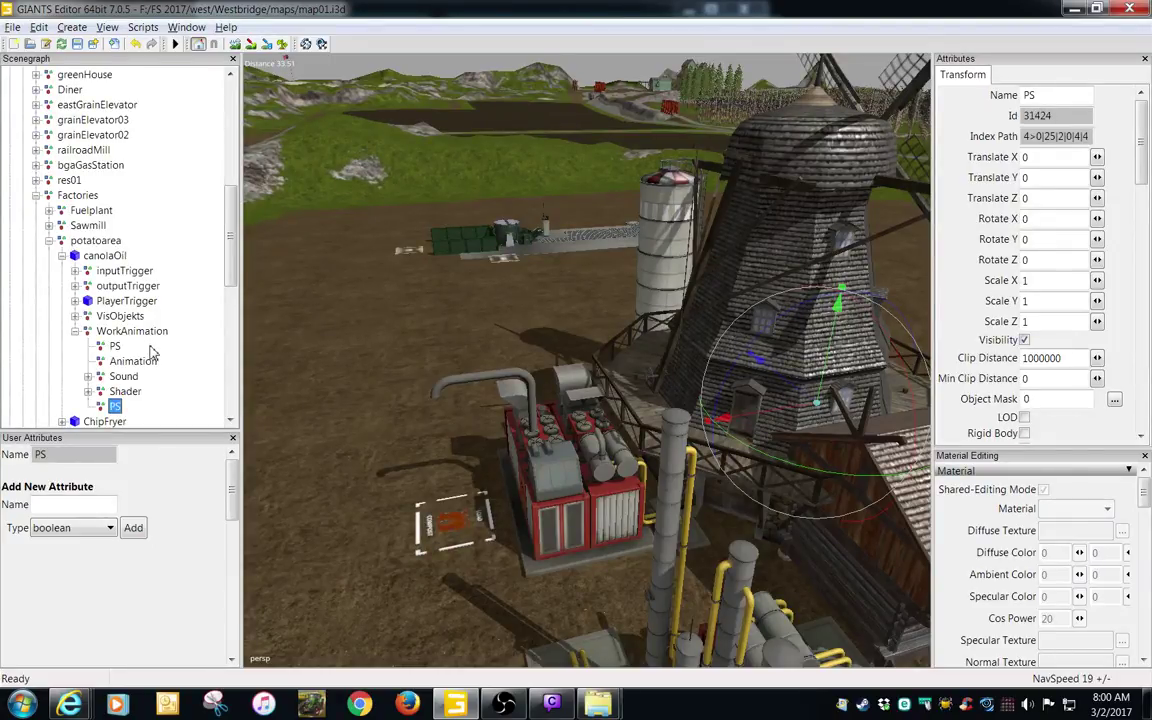
key(Delete)
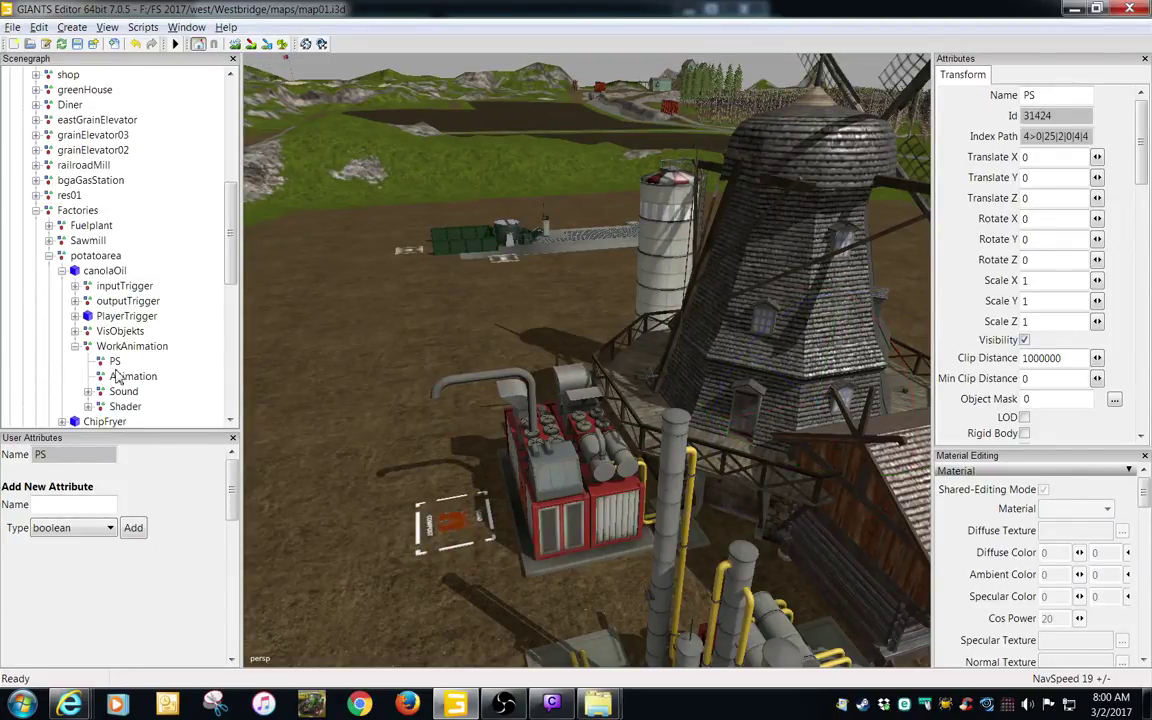
click(114, 363)
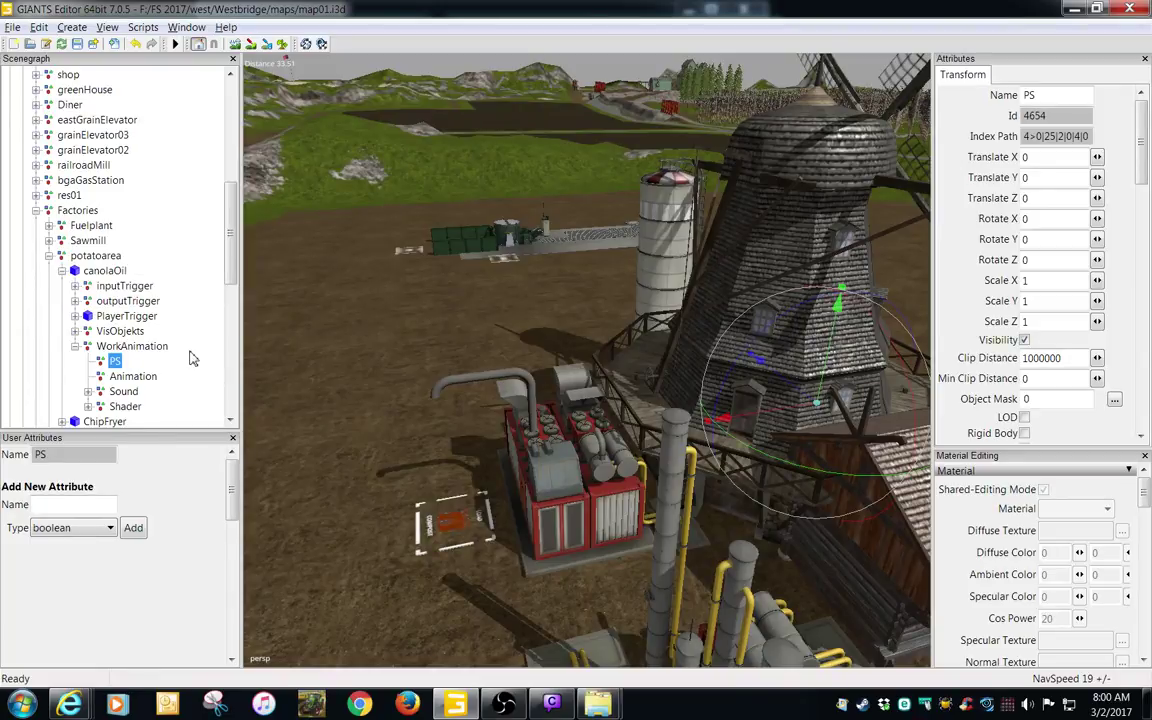
key(ctrl+v)
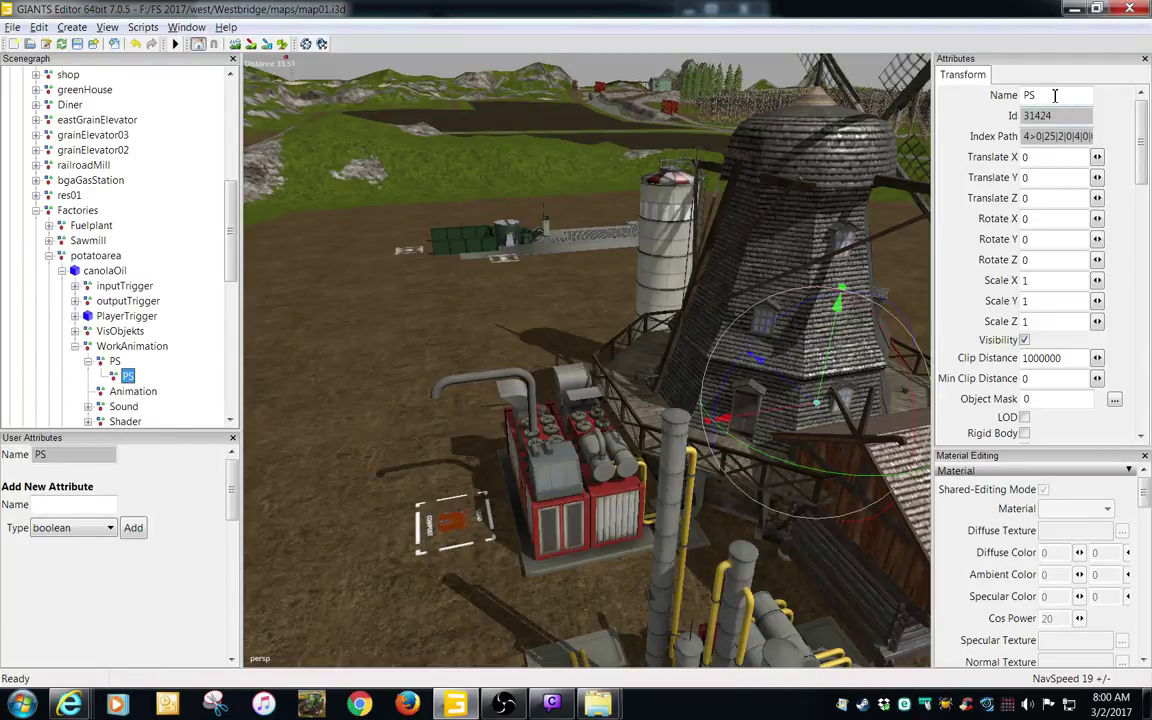
- Rename the nested PS group as exhaust
drag(1054, 96, 946, 102)
text(ex)
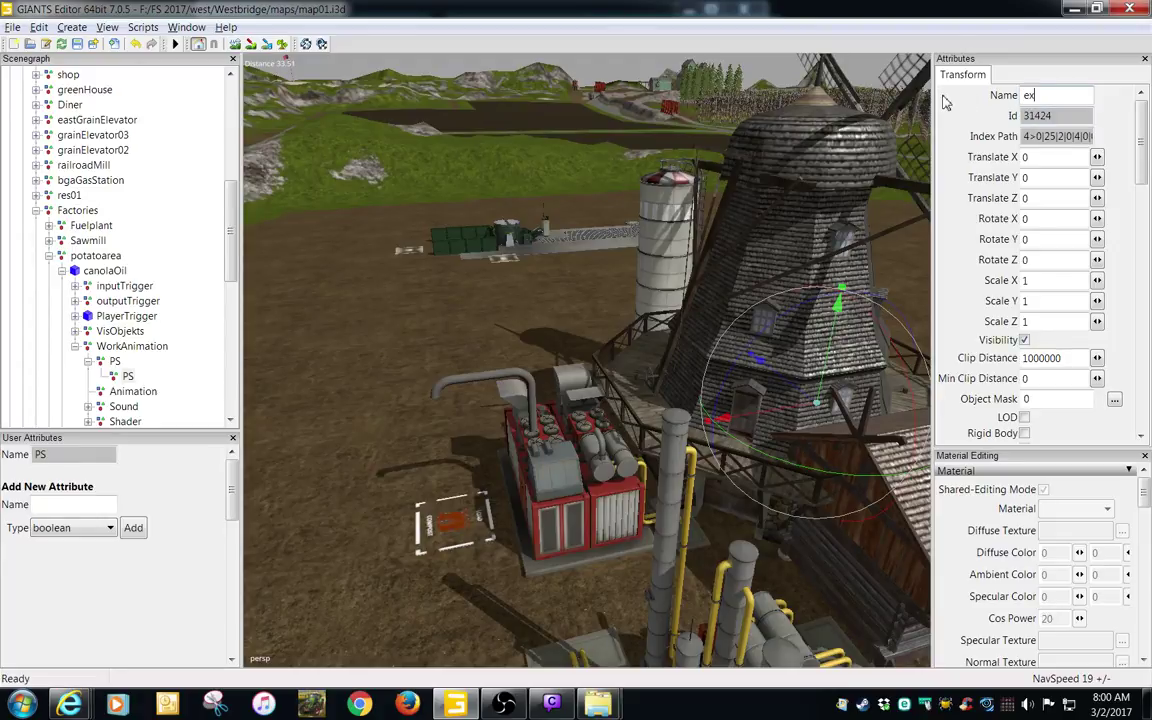
text(haust)
key(Return)
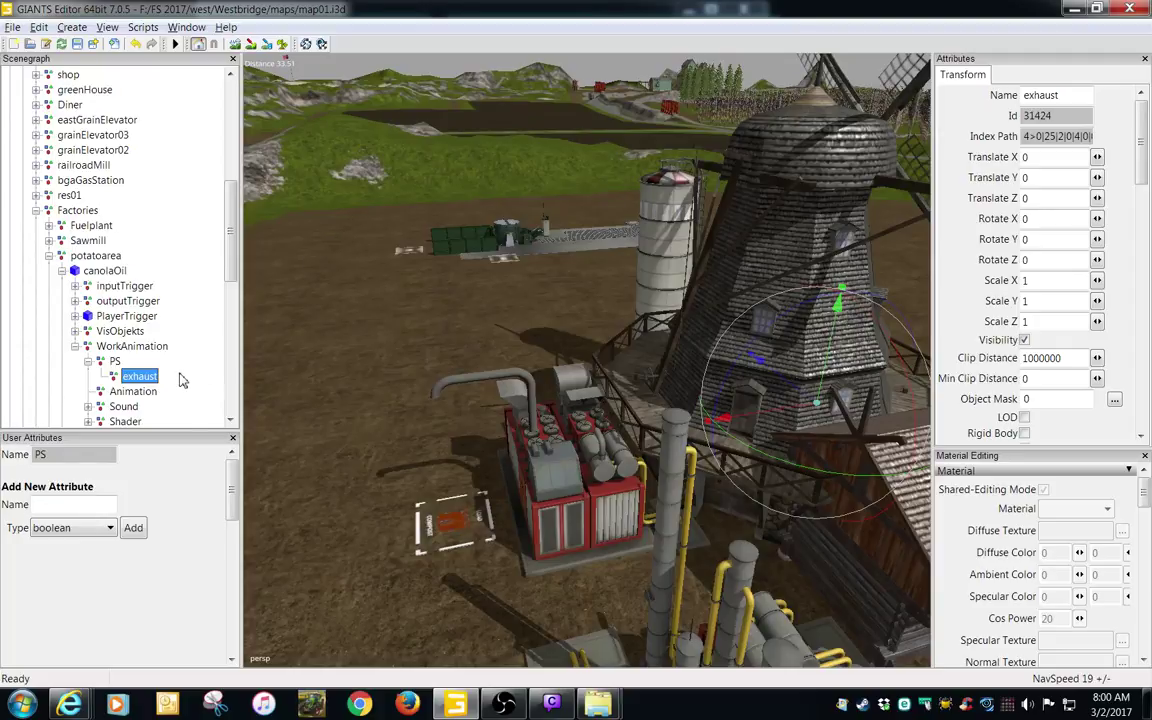
- Inspect the user attributes of steam_valve in the PS group of ChipFryer's WorkAnimation as a reference
click(100, 527)
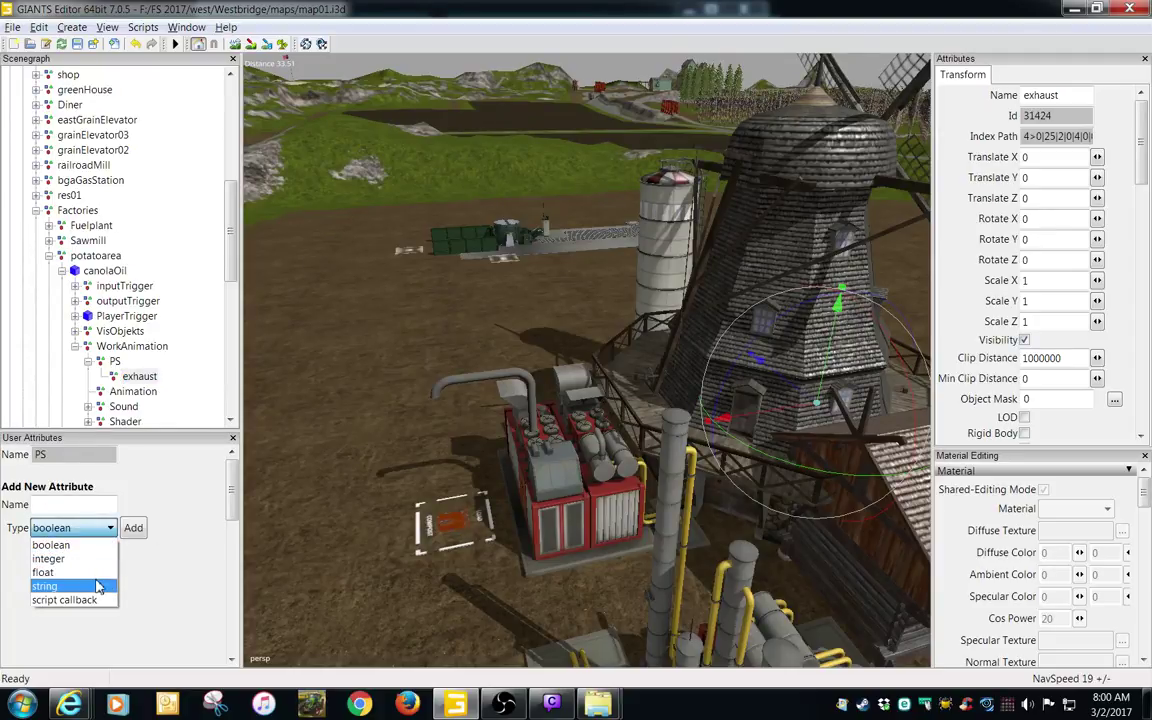
click(95, 585)
scroll(215, 235, down, 3)
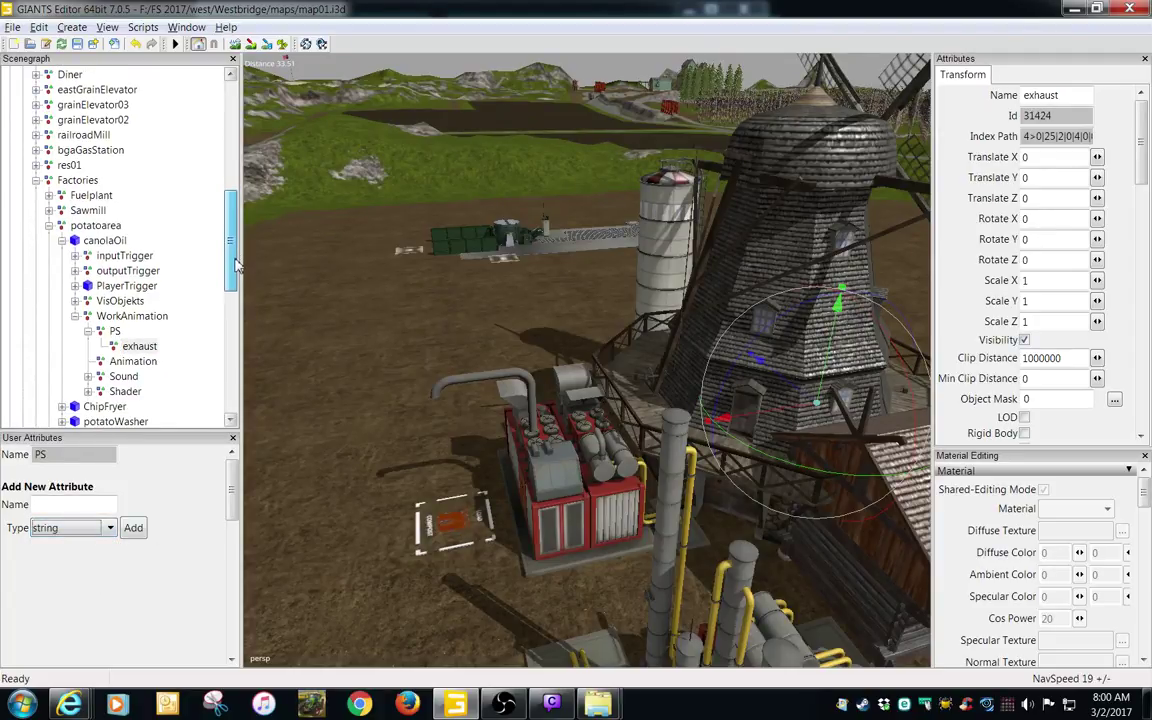
drag(235, 268, 235, 271)
click(63, 378)
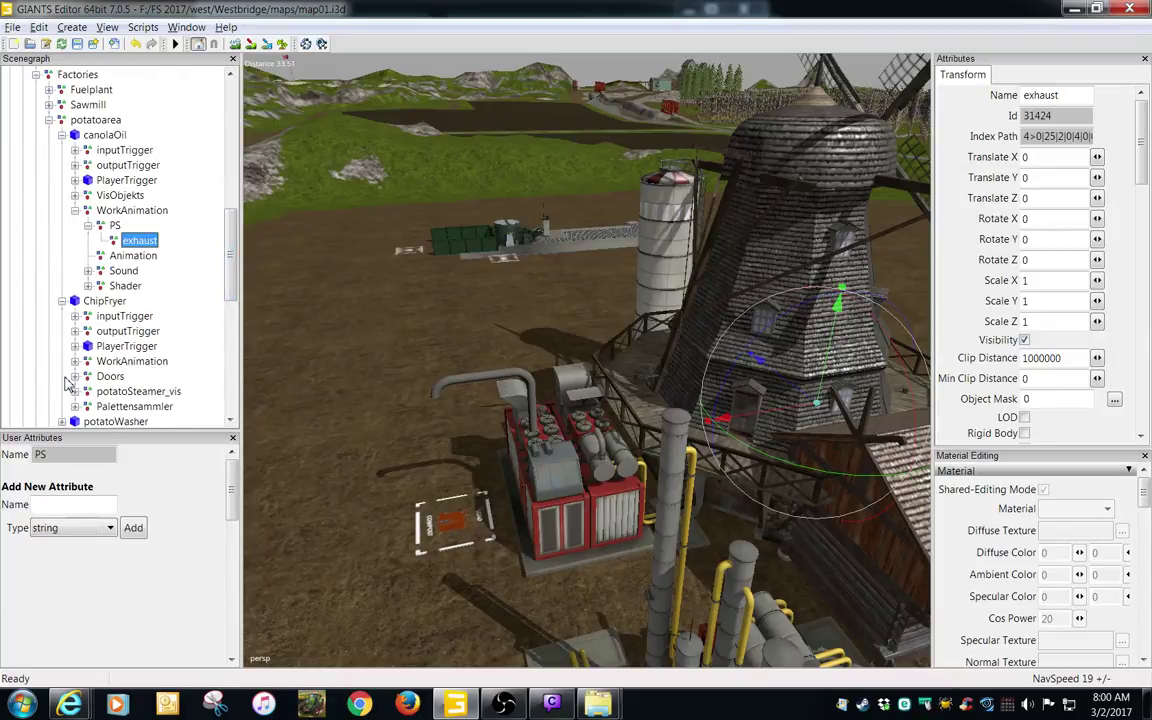
click(75, 361)
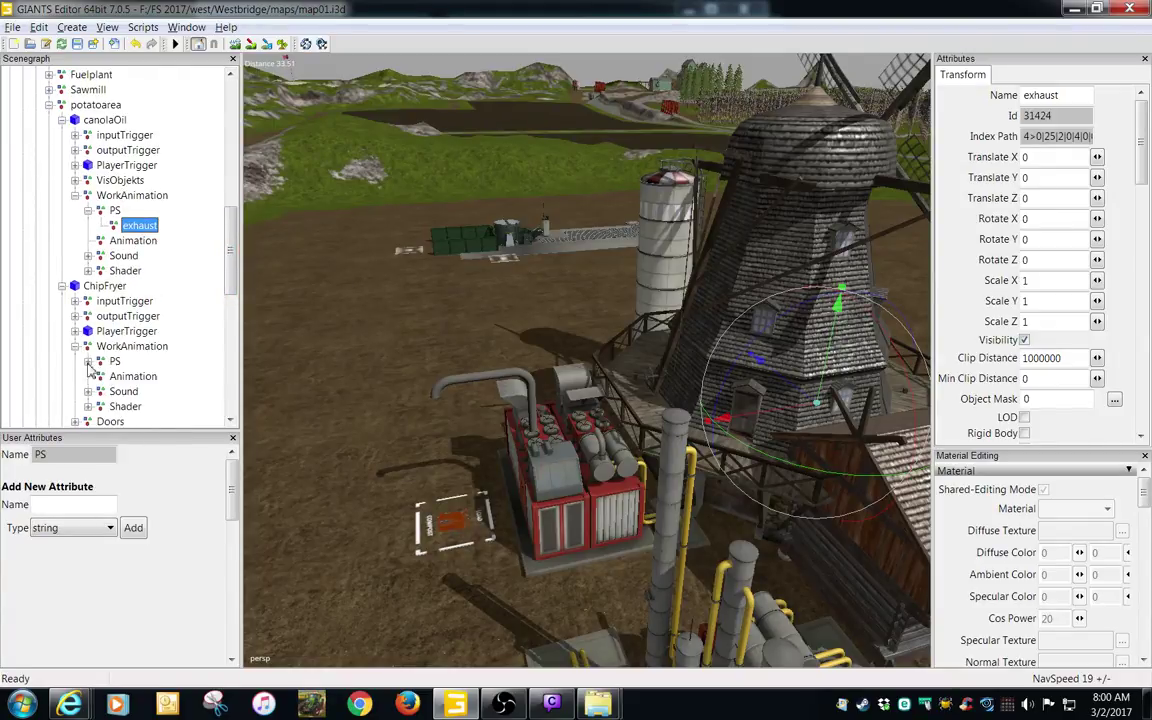
click(88, 361)
click(142, 331)
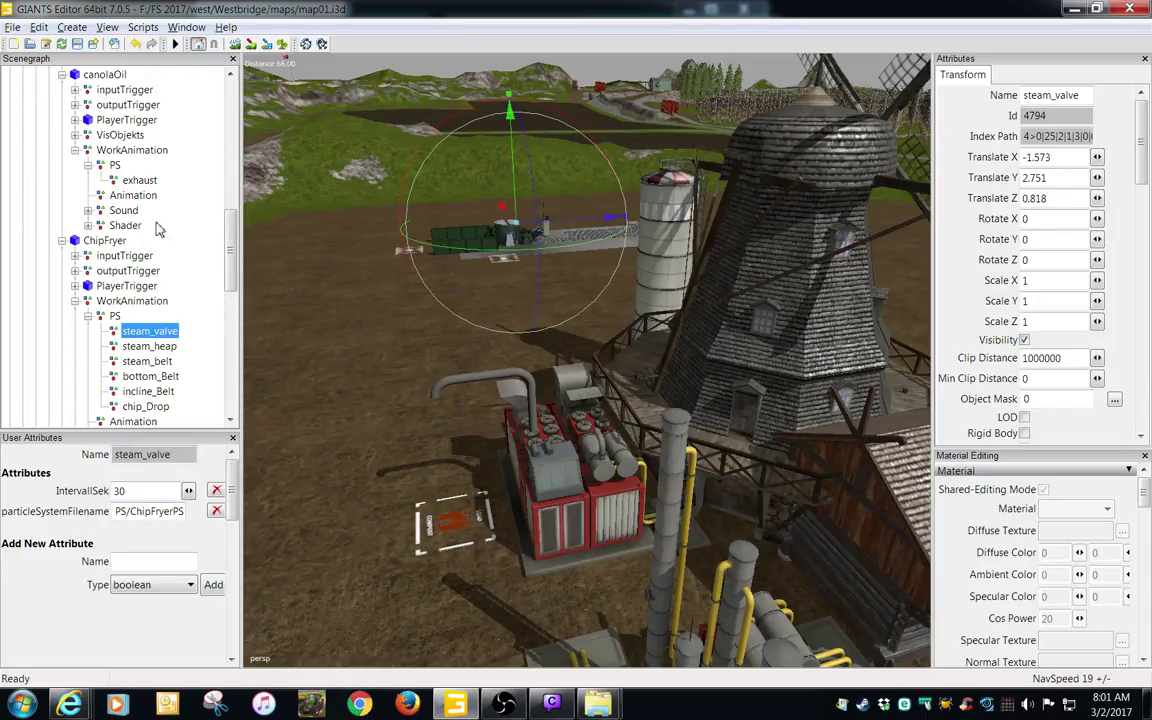
- Add a string user attribute named particleSystemFilename to the exhaust group under canolaOil's PS
click(139, 181)
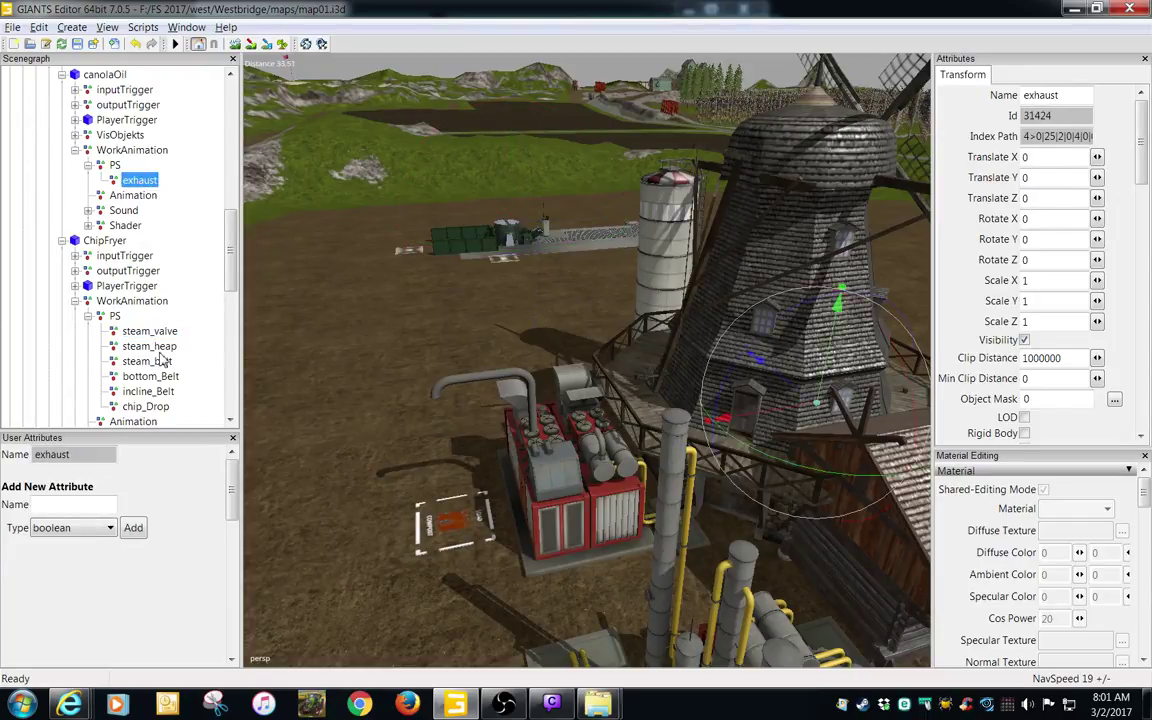
click(114, 504)
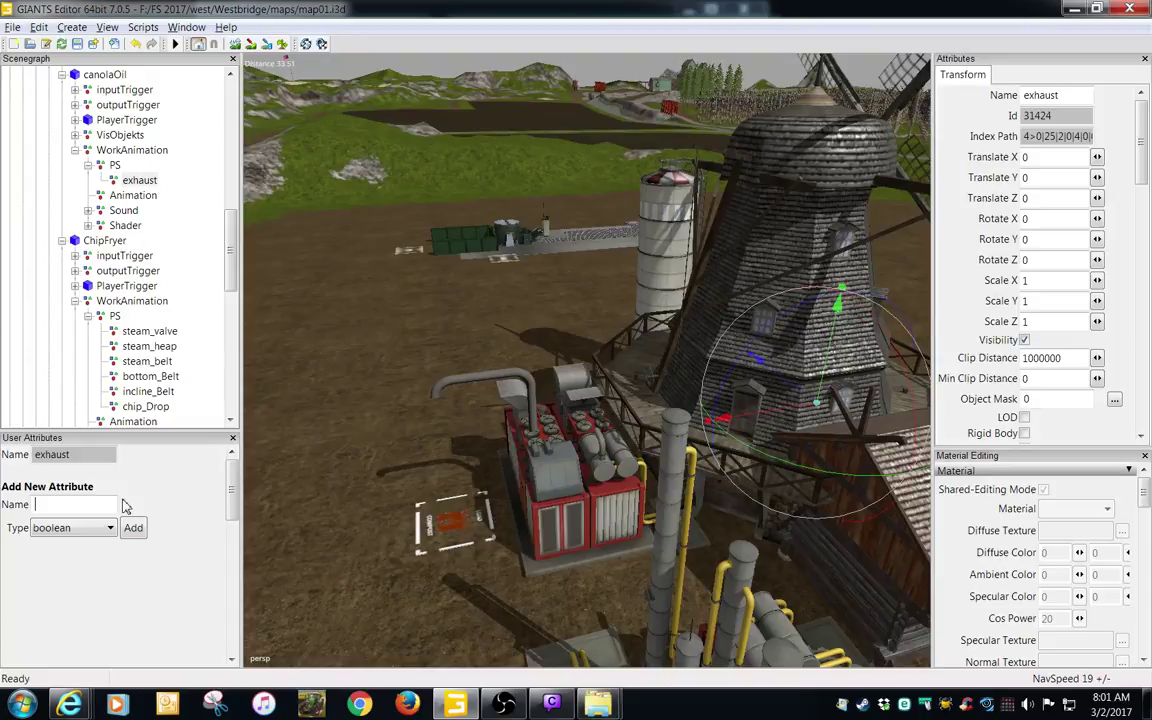
text(par)
text(ticleSyste)
text(mFilenam)
text(e)
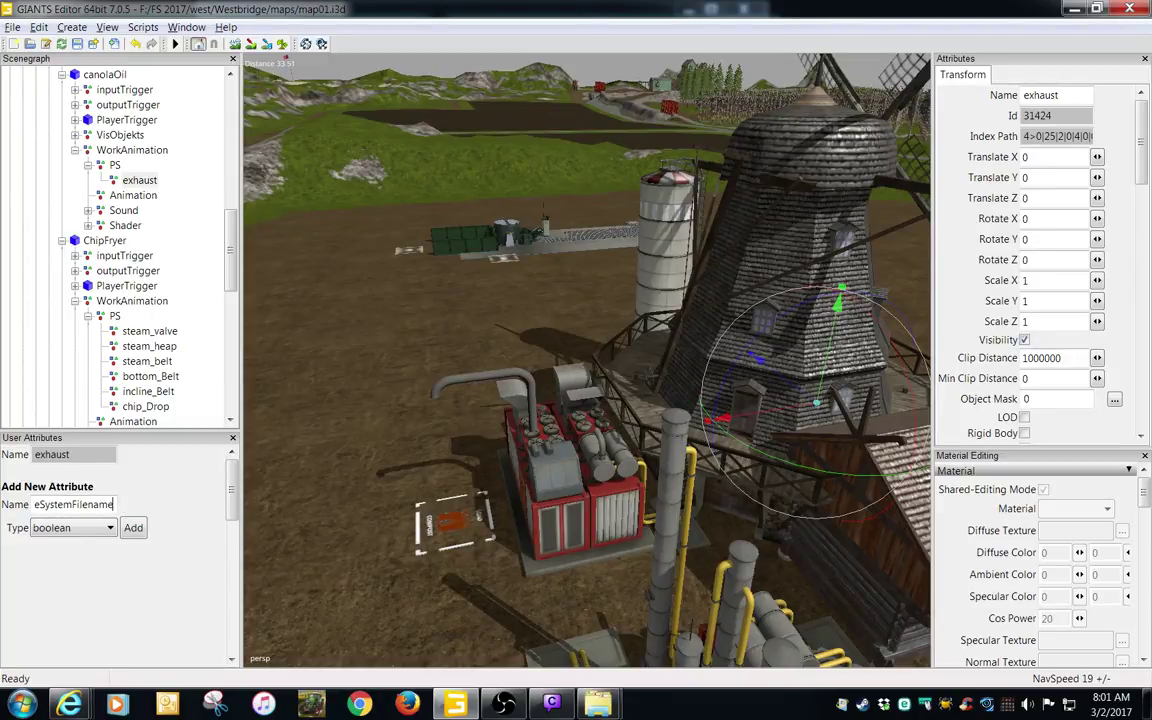
click(90, 527)
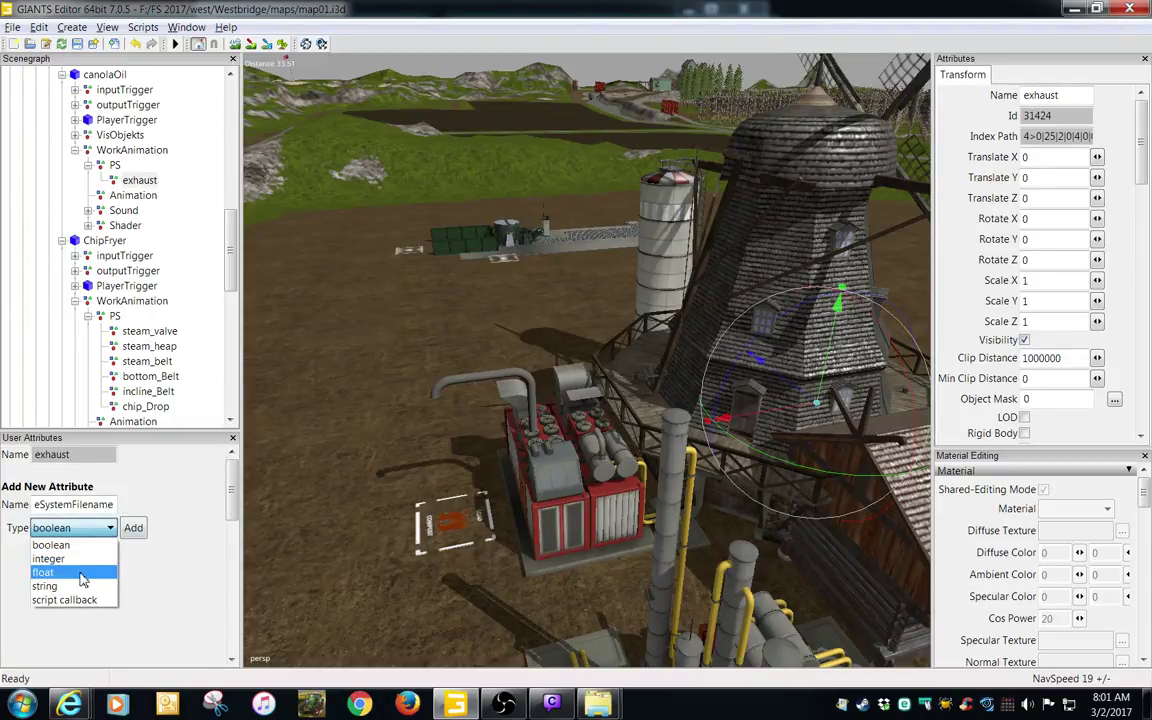
click(82, 586)
click(133, 527)
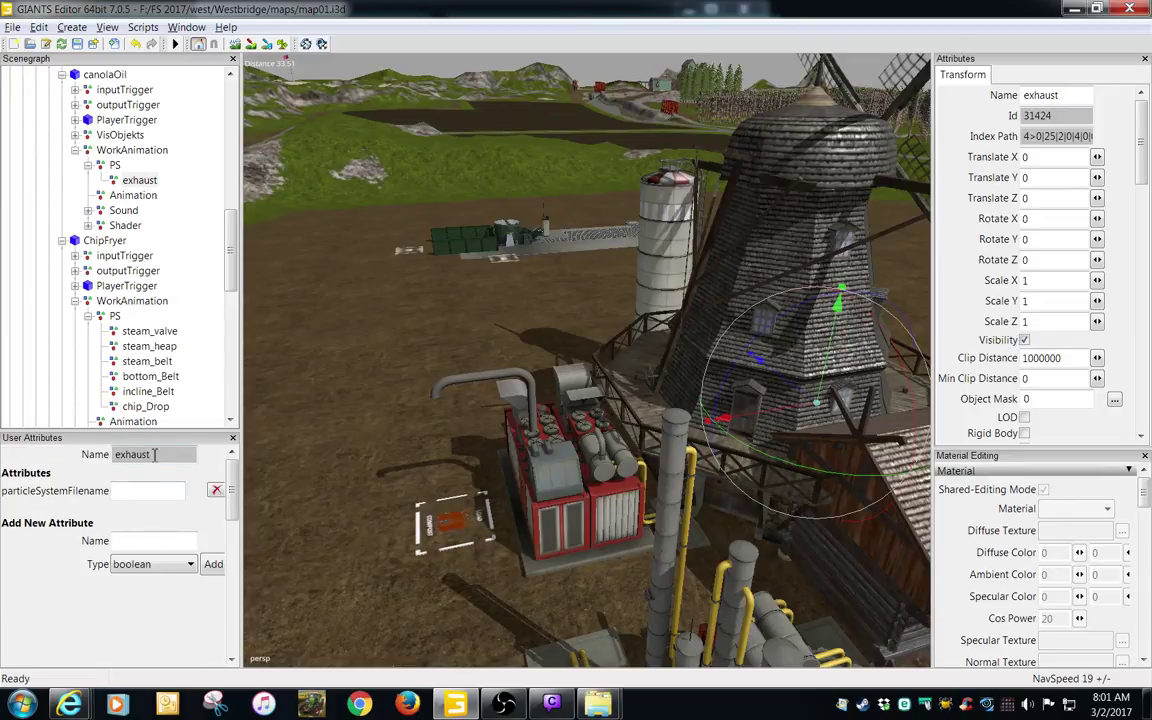
- Duplicate the exhaust group twice within canolaOil's PS group
click(139, 180)
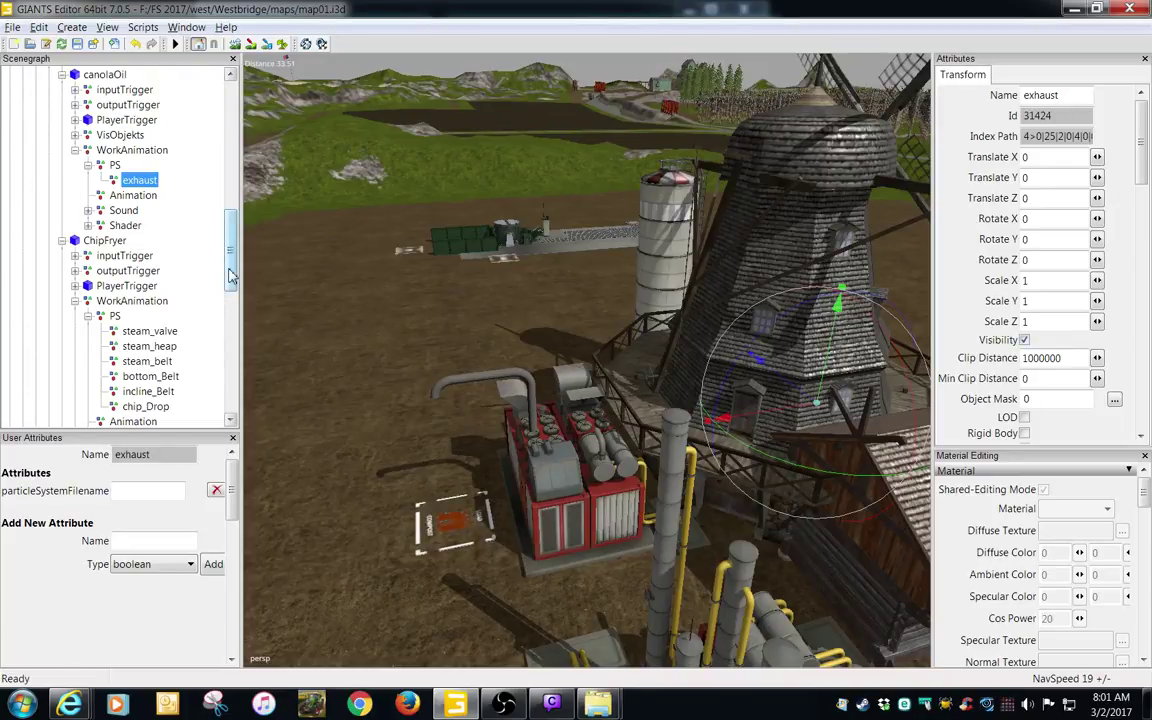
key(ctrl+d)
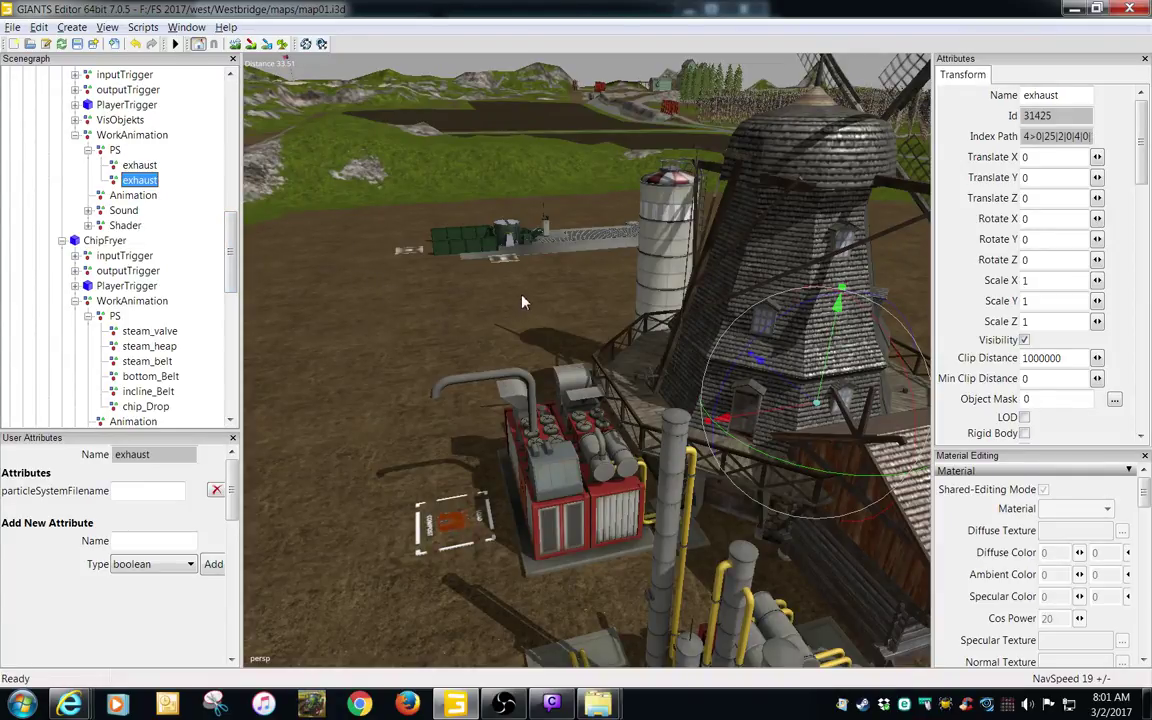
key(ctrl+d)
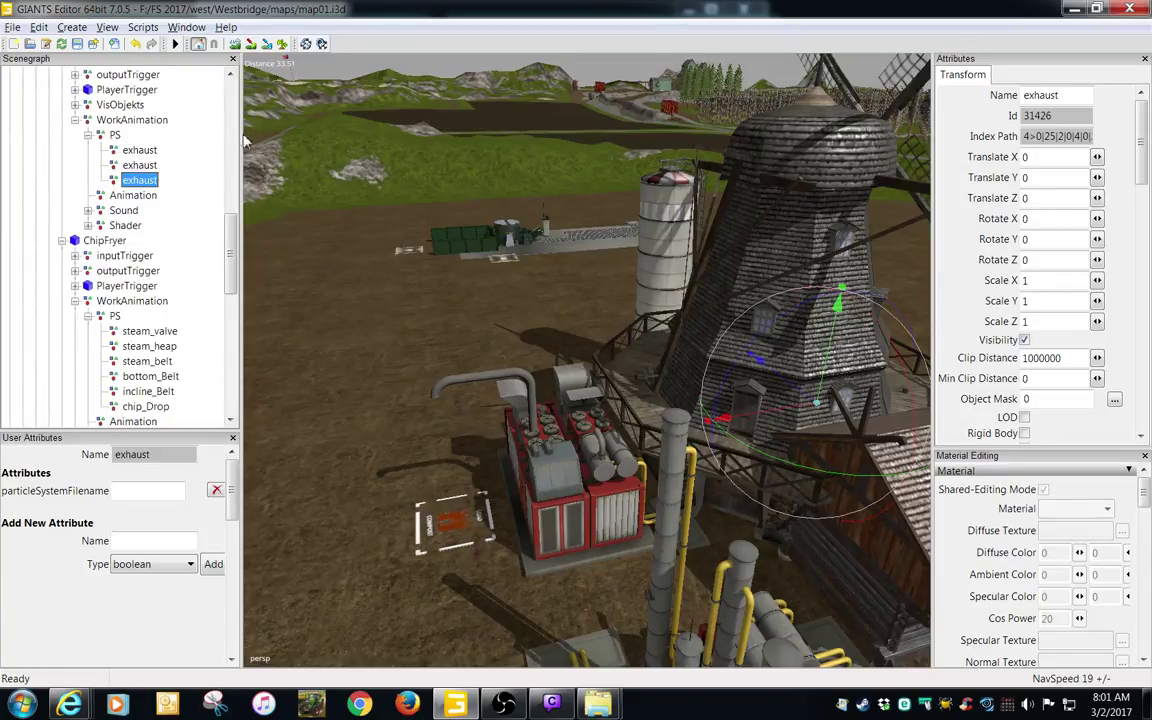
- Rename the second exhaust group in canolaOil's PS as exhaust2 and the third as steam
click(140, 165)
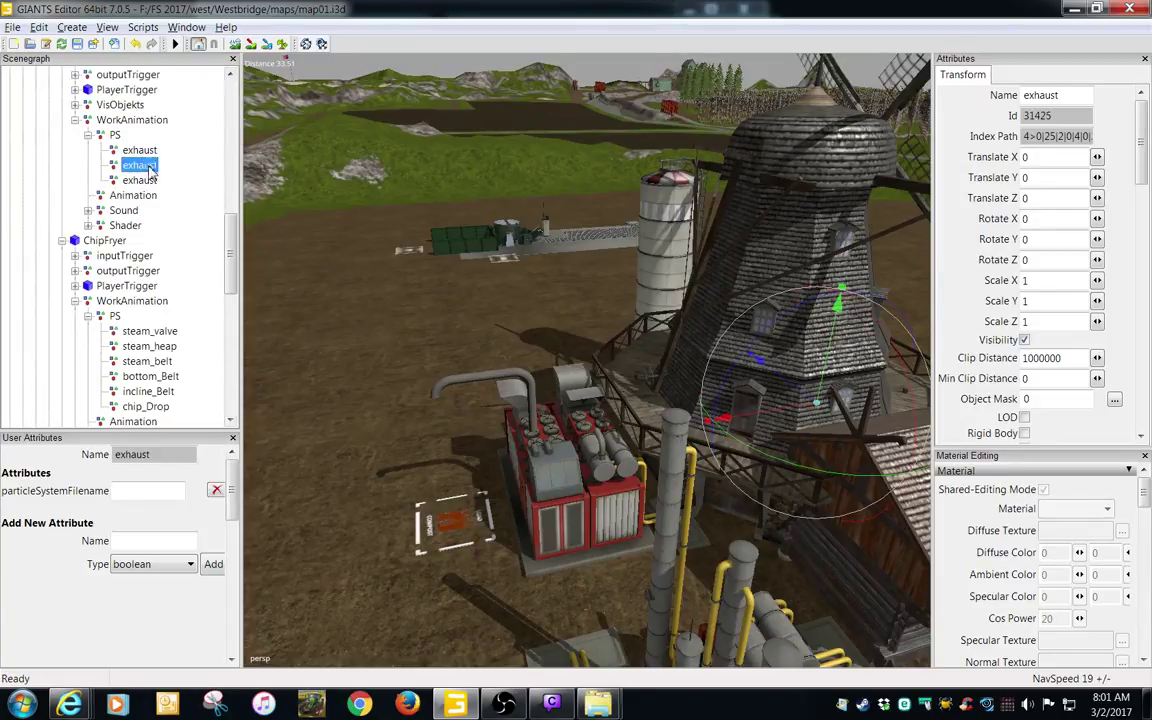
click(1092, 97)
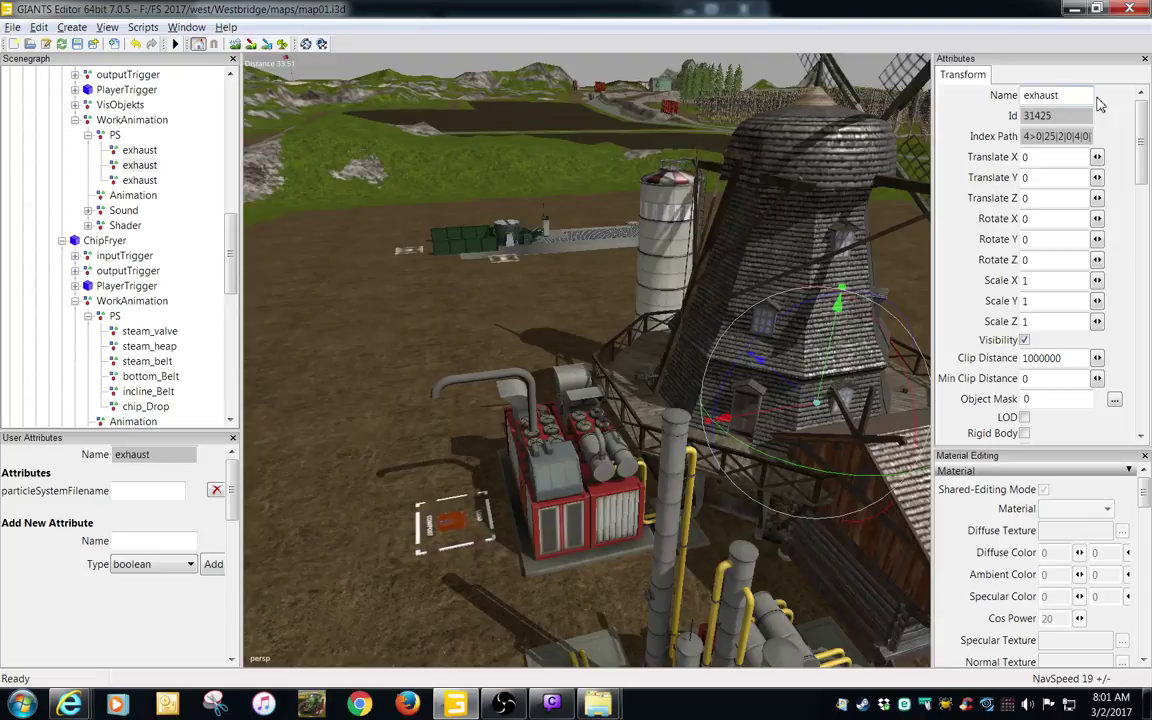
text(2)
key(Return)
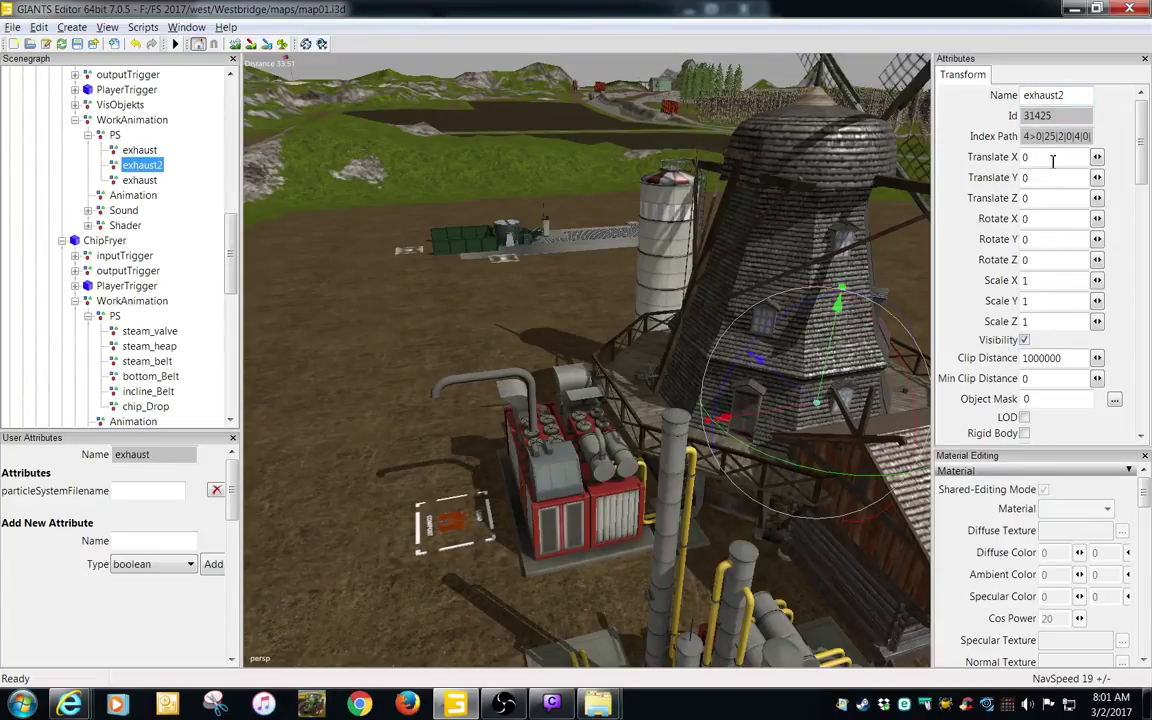
click(139, 180)
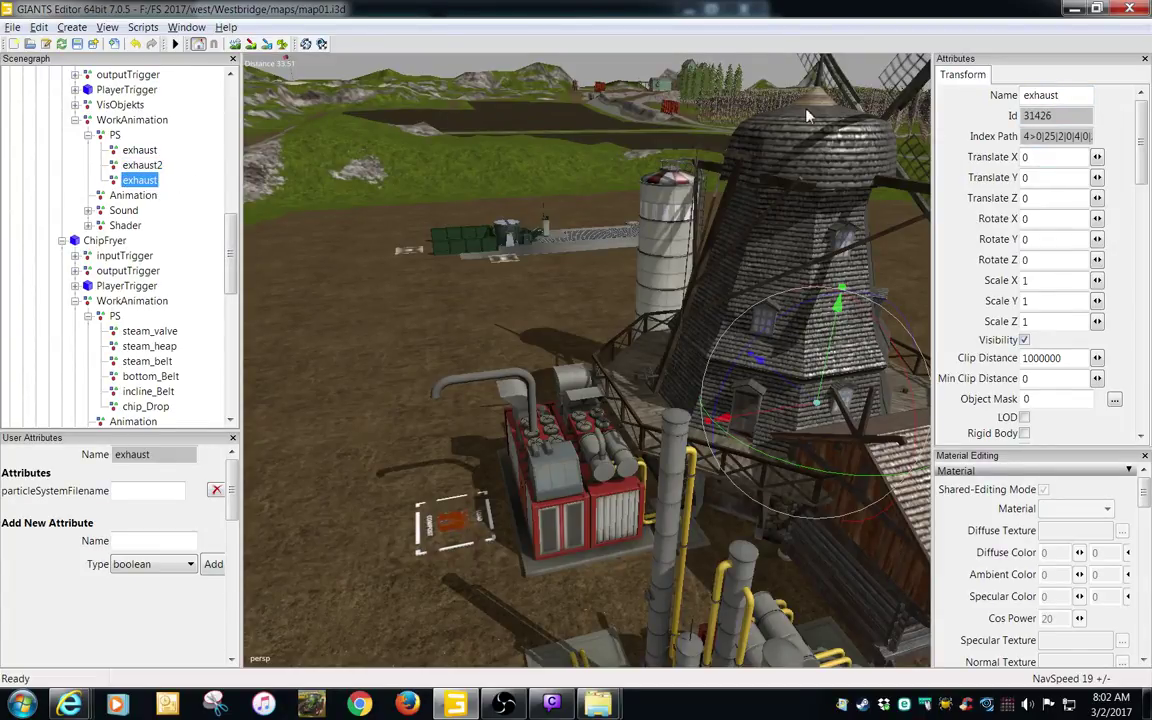
drag(1061, 97, 958, 103)
text(ste)
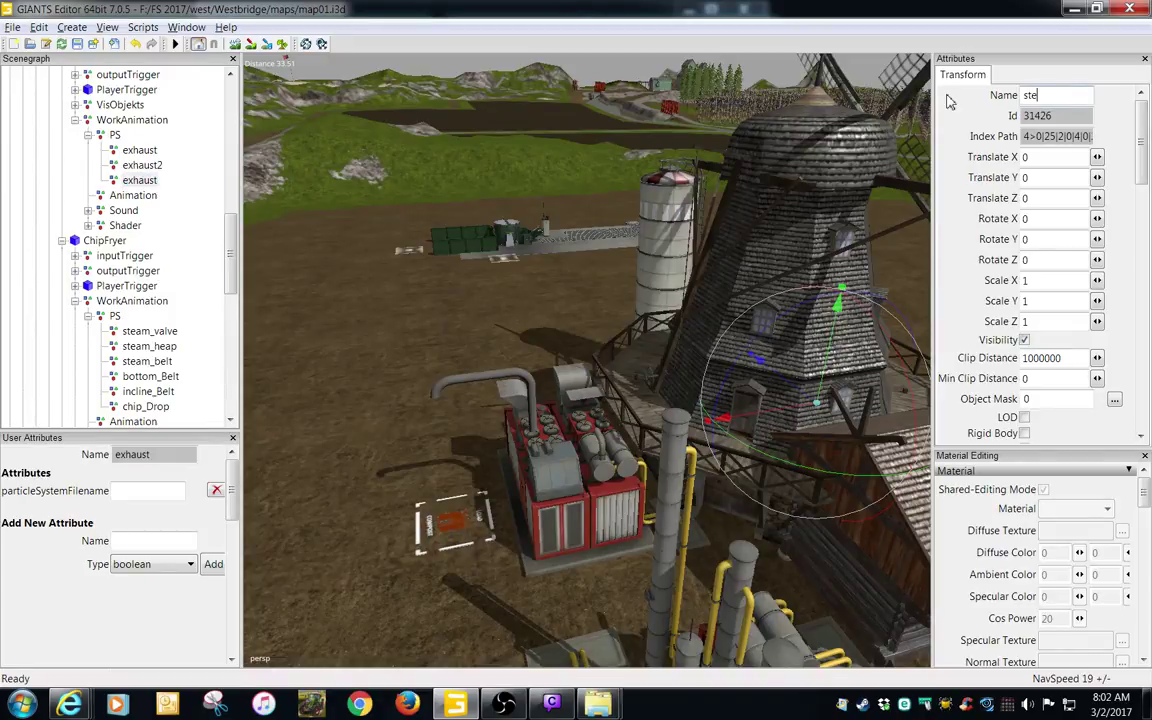
text(am)
key(Return)
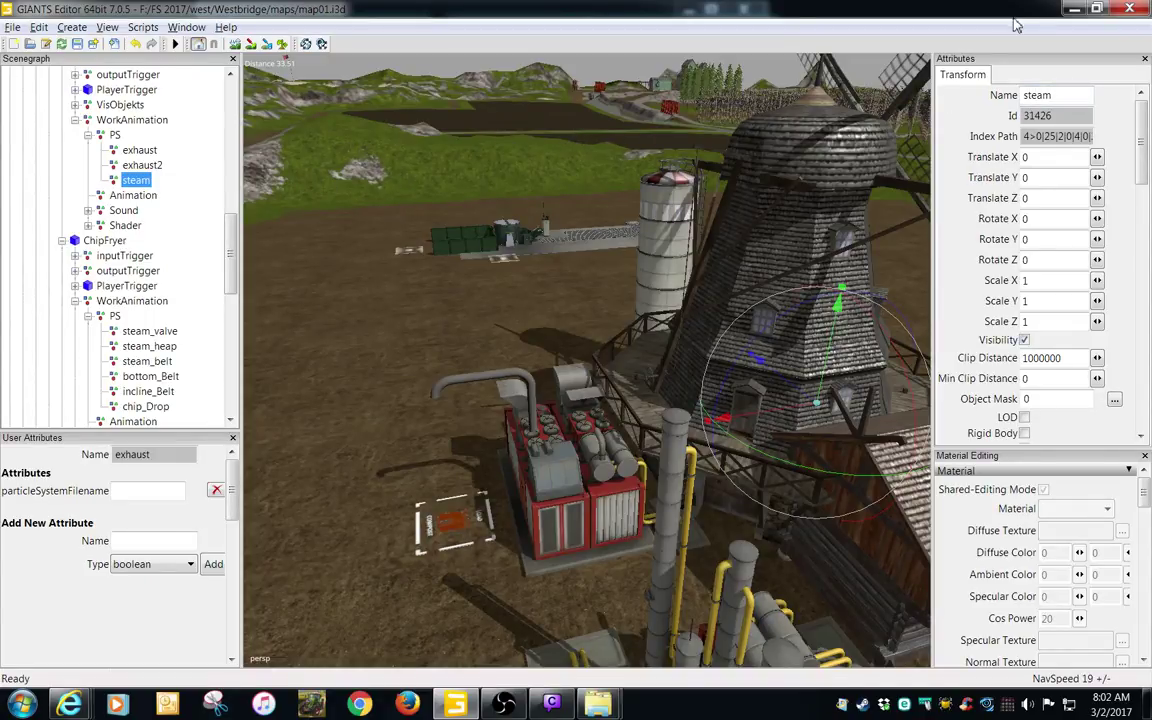
- Switch to Windows Explorer and delete Dust.i3d, Dust.i3d.shapes and dustParticle.dds from the canolaOilPS folder
click(1075, 9)
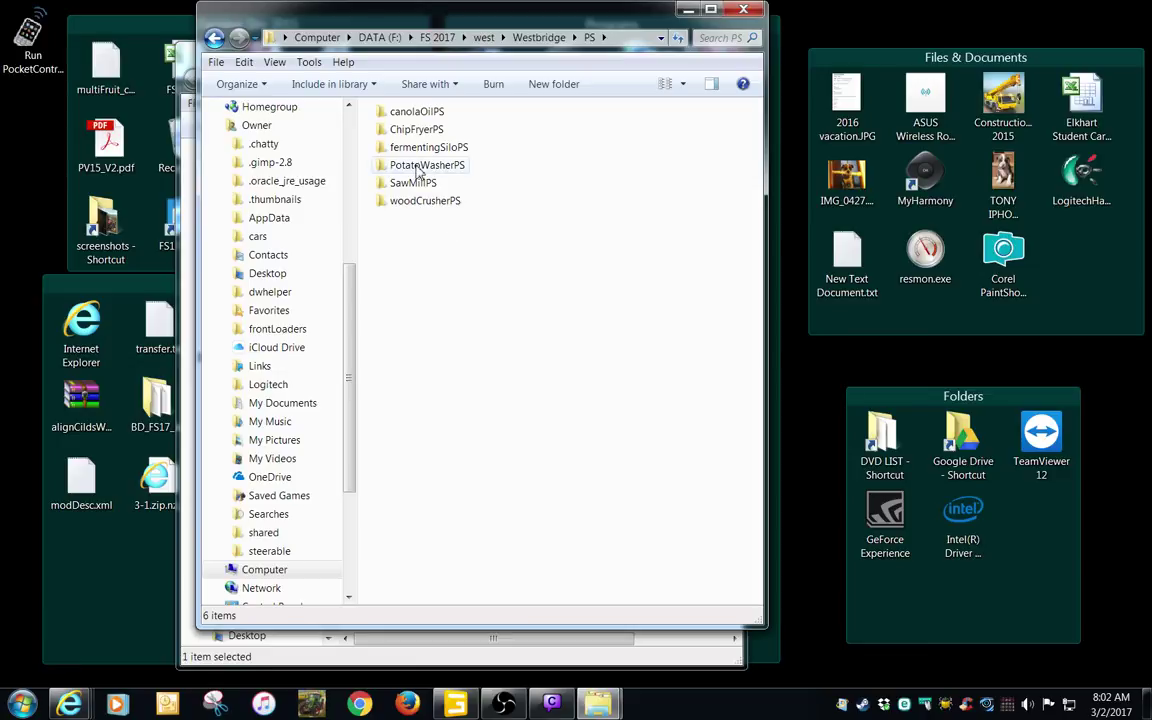
double_click(418, 113)
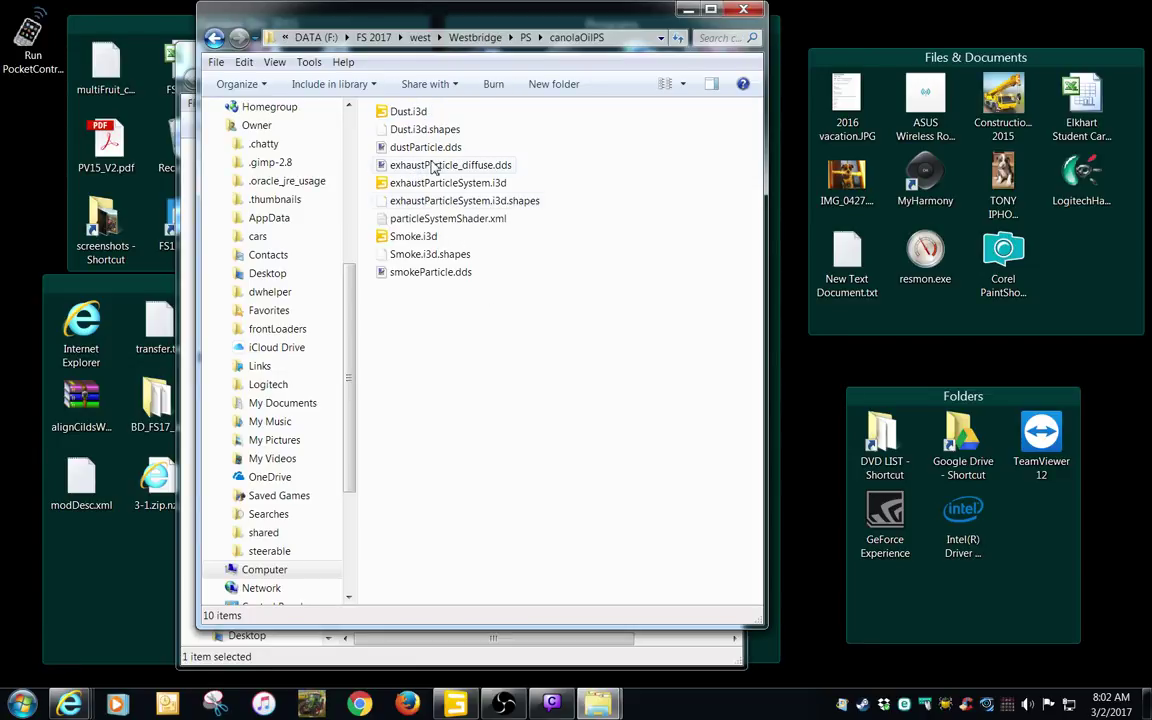
click(409, 114)
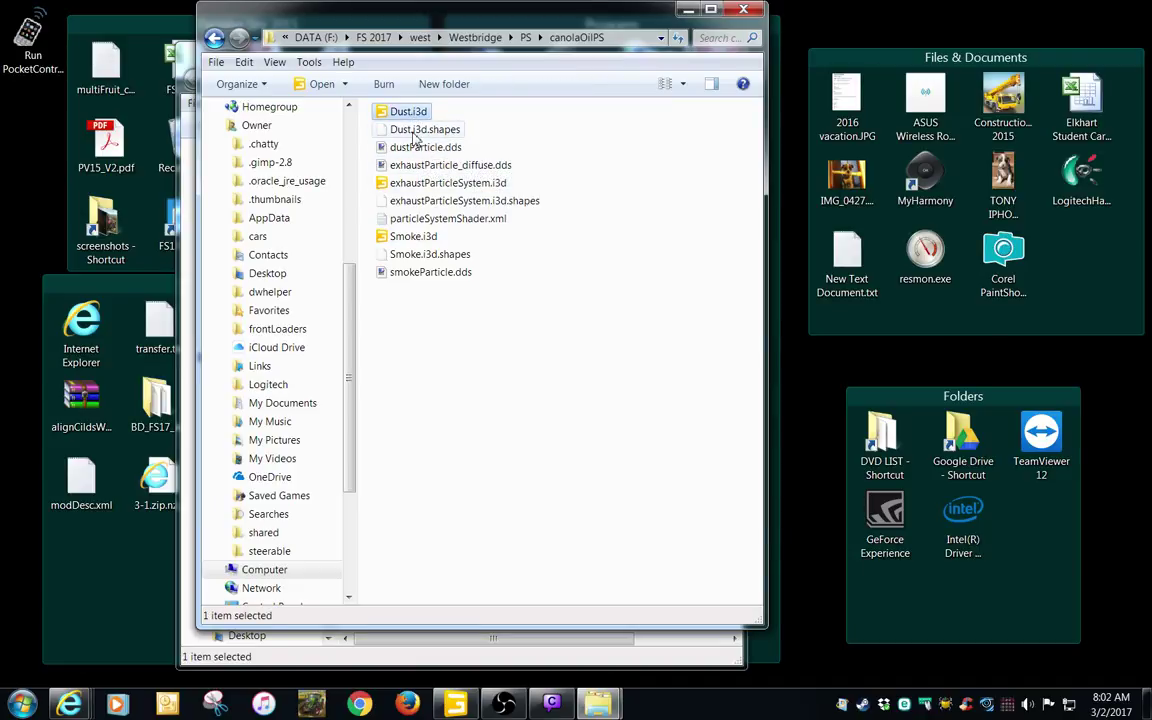
ctrl+click(414, 134)
ctrl+click(416, 147)
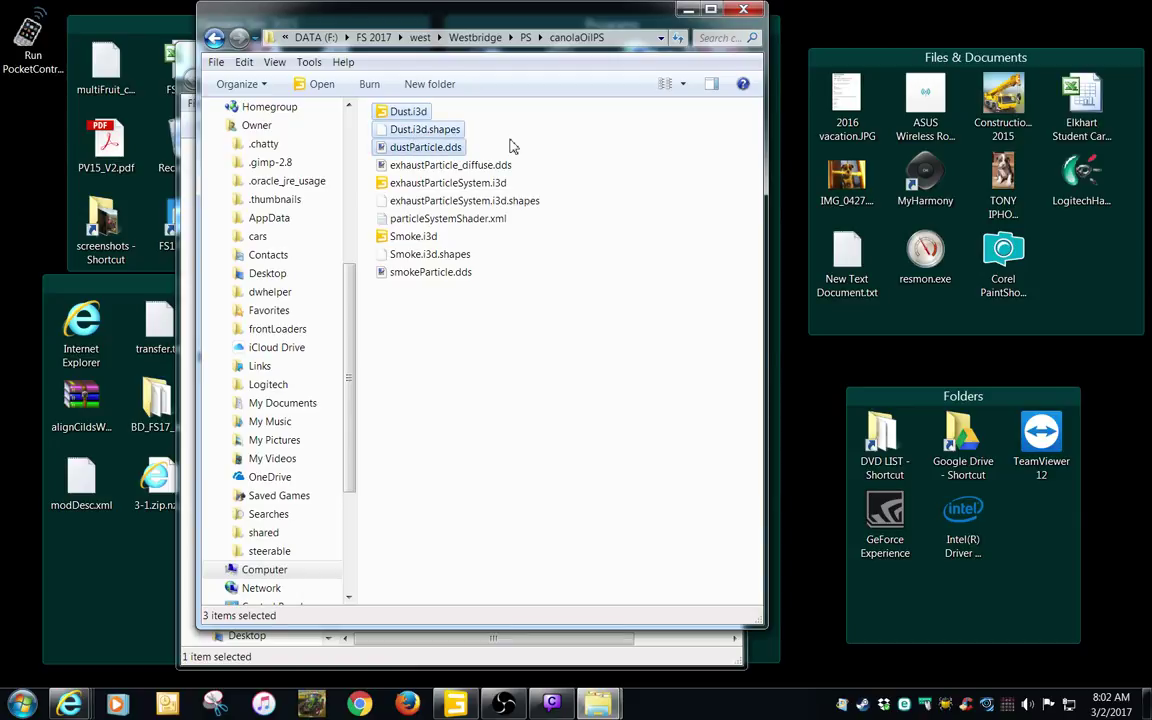
key(Delete)
click(576, 331)
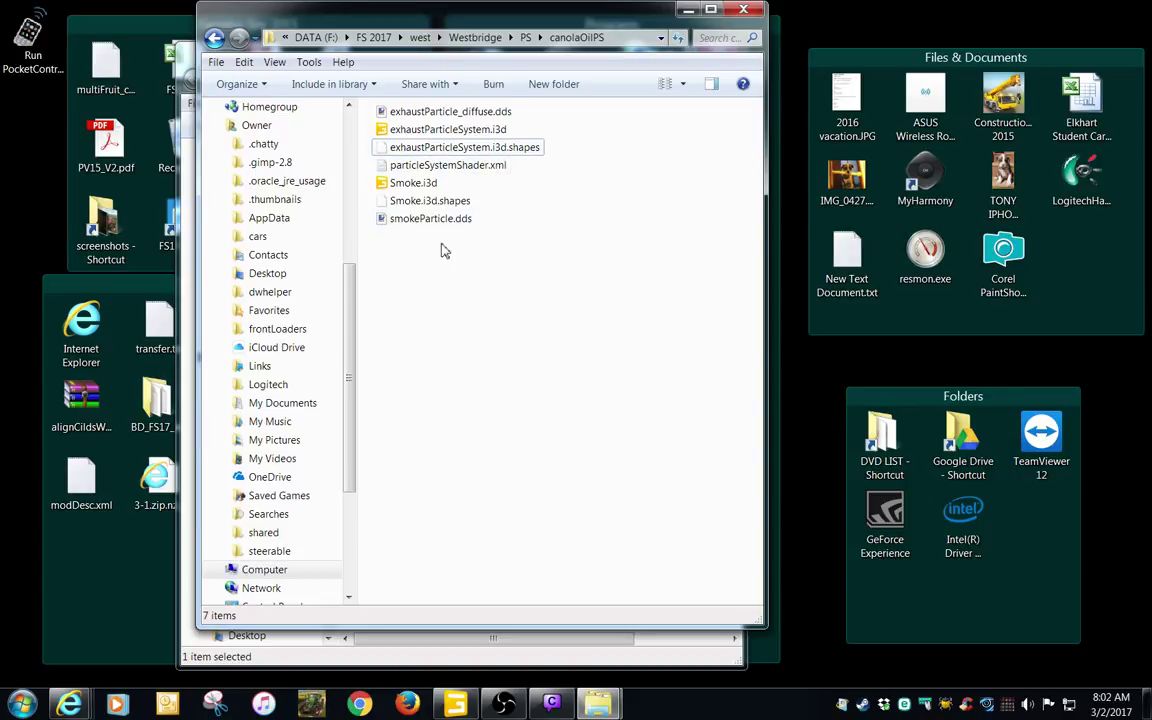
- Open exhaustParticleSystem.i3d in GIANTS Editor 7.0.5, export all with files as exhaustParticleSystem2.i3d without the parent directory structure, and close that editor
double_click(430, 131)
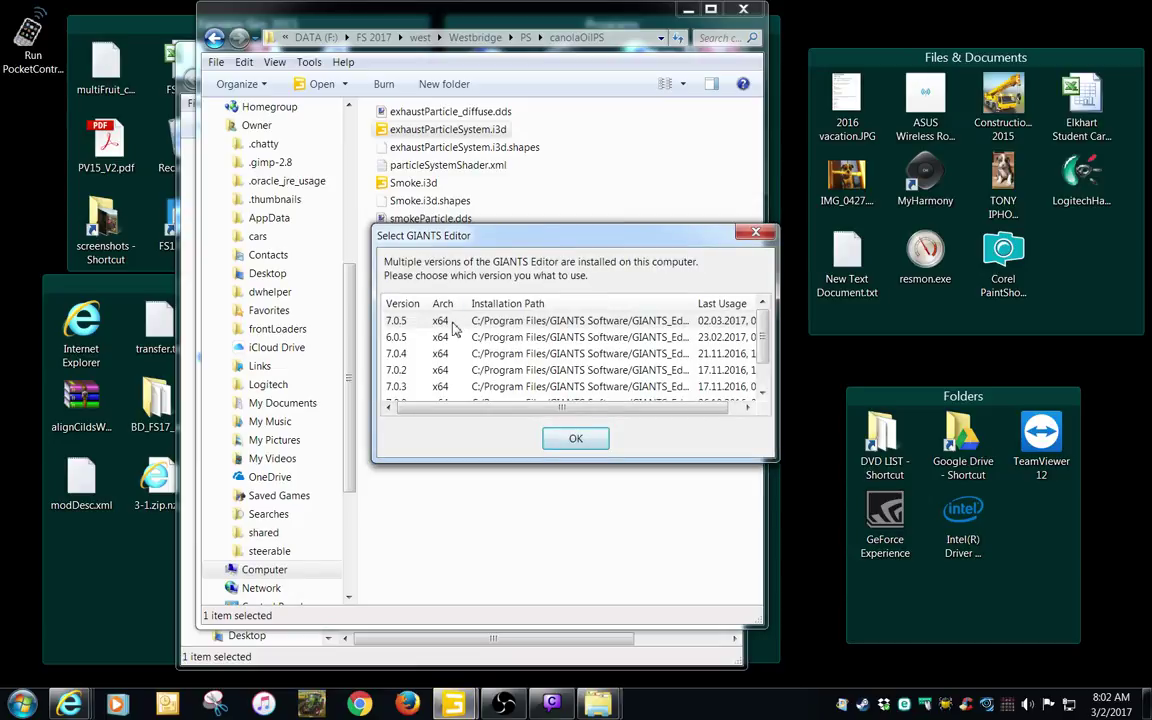
double_click(454, 326)
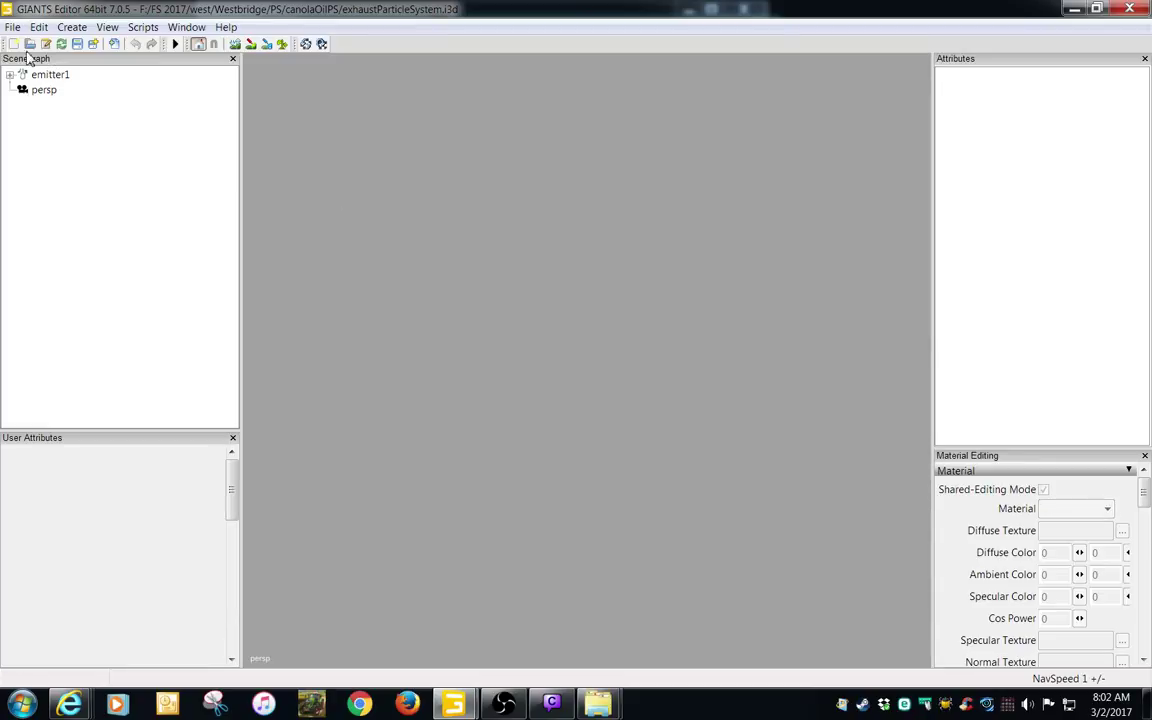
click(12, 27)
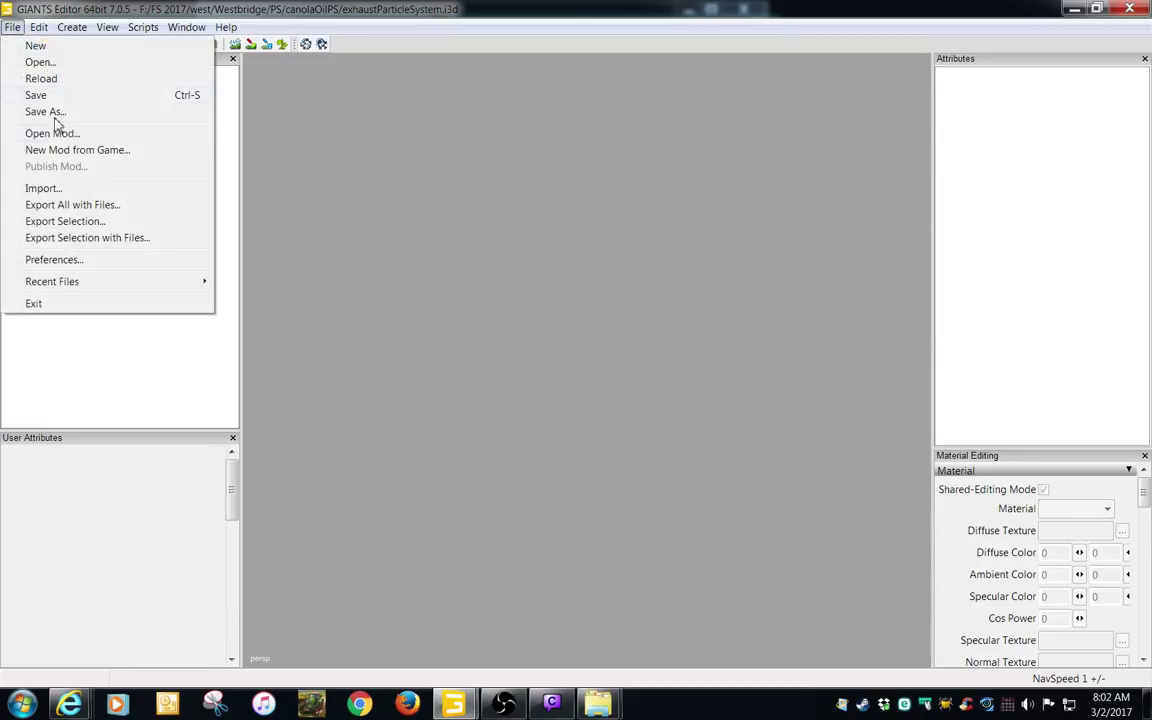
click(70, 204)
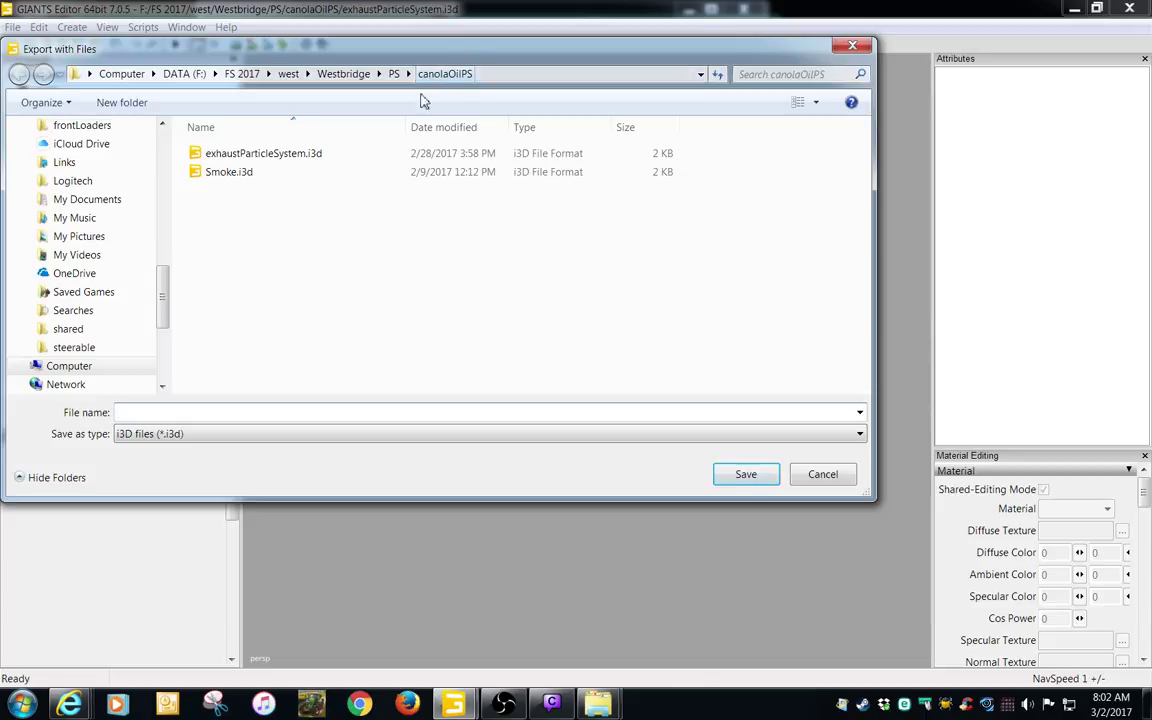
drag(383, 55, 531, 125)
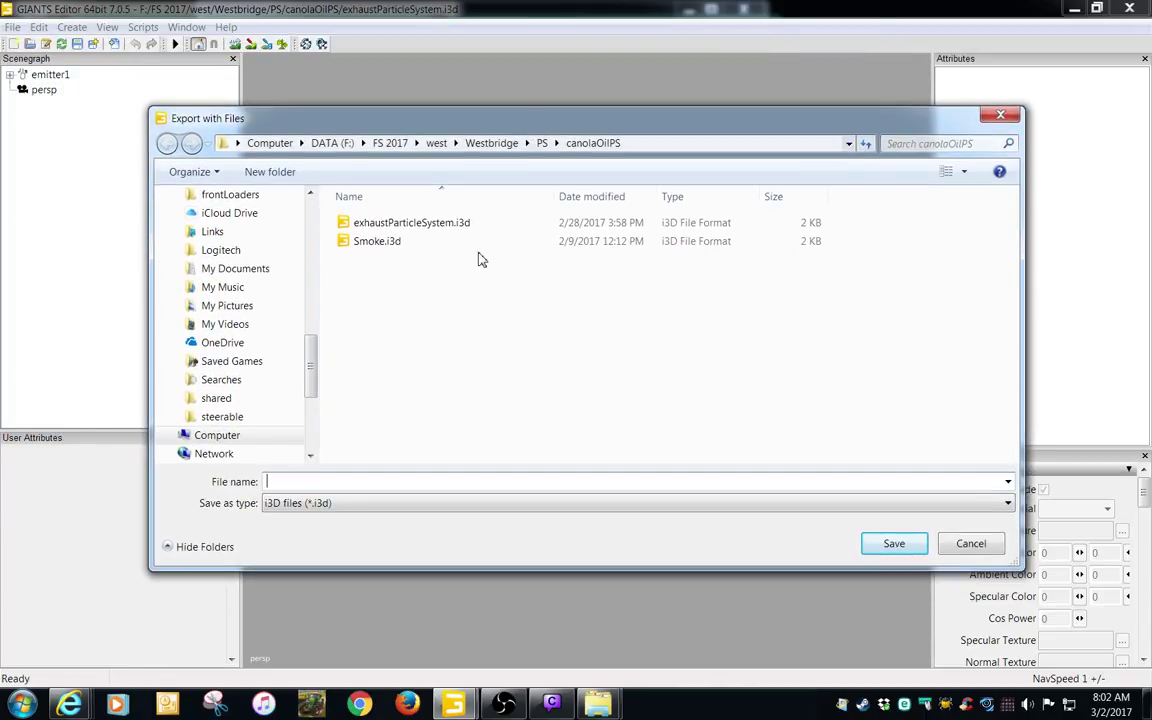
click(405, 223)
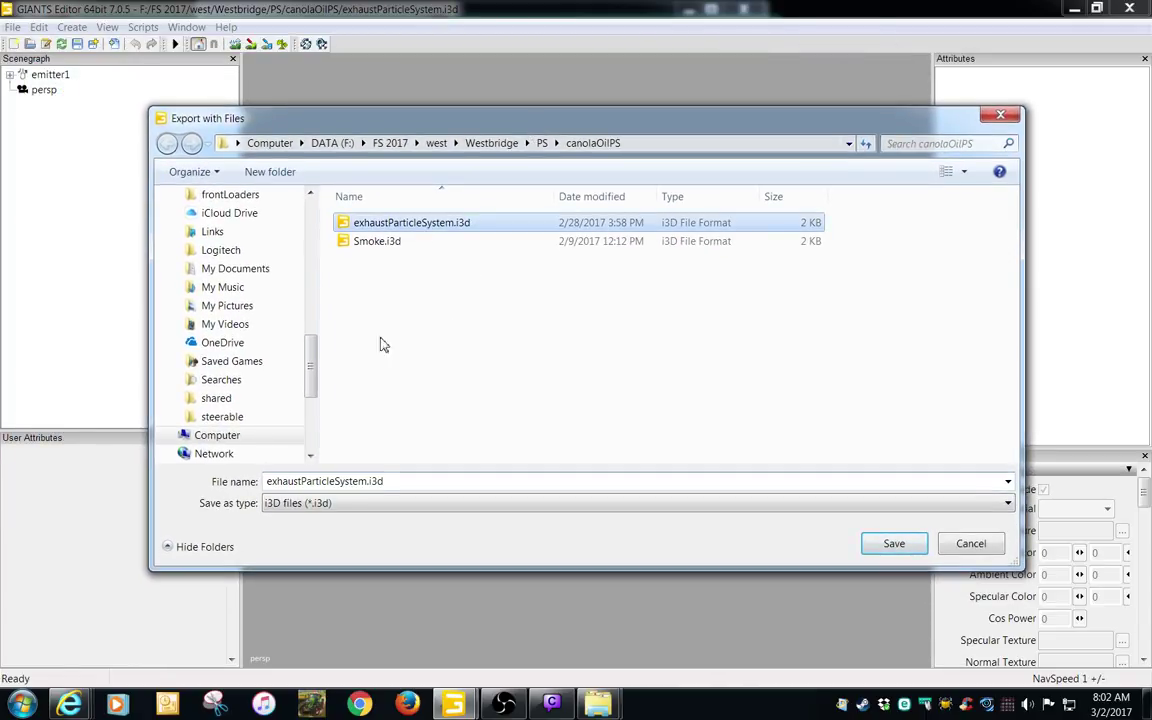
double_click(377, 481)
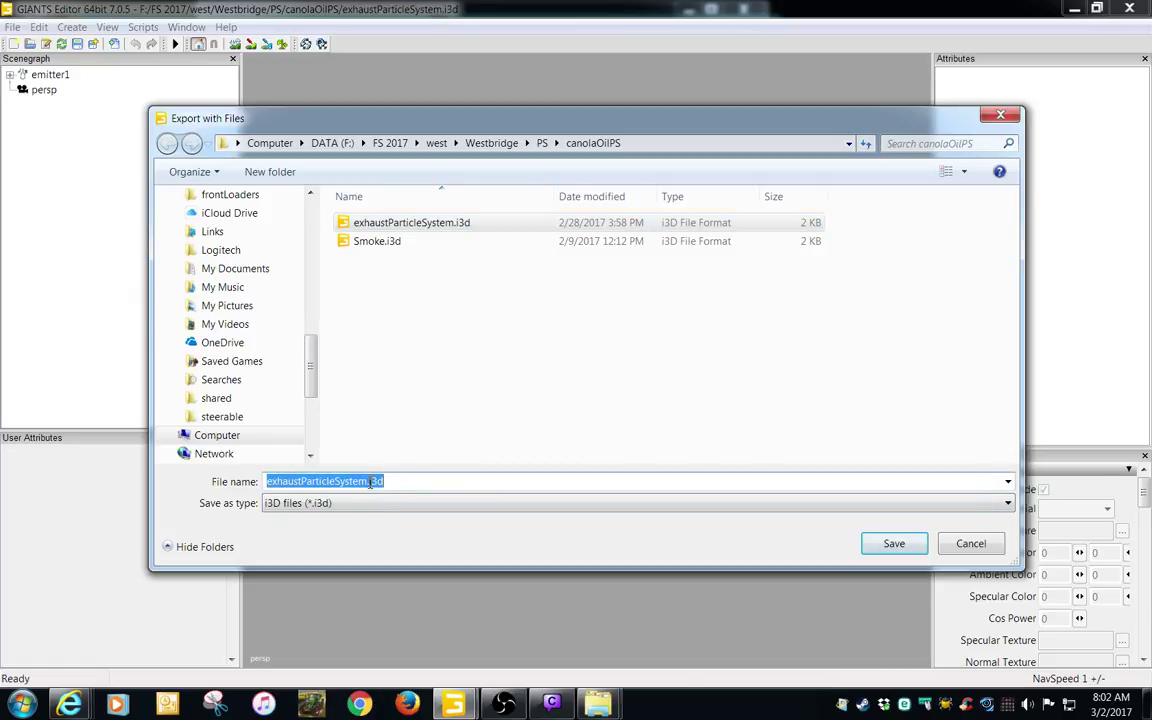
click(369, 481)
text(2)
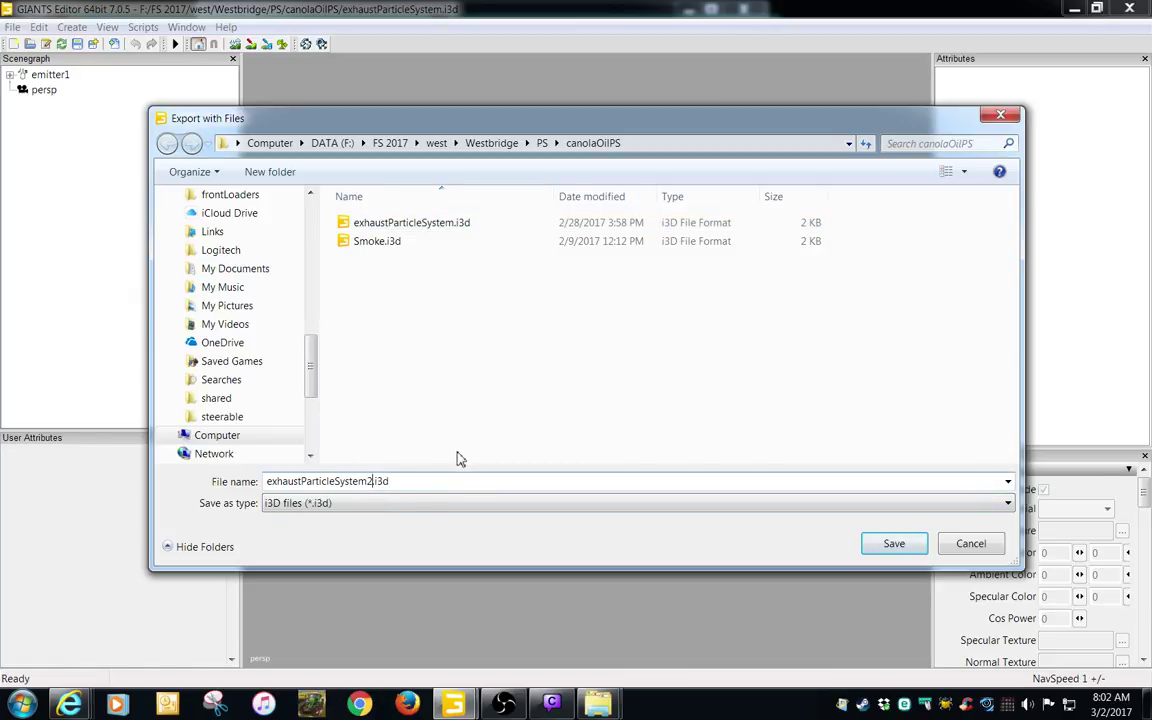
click(892, 548)
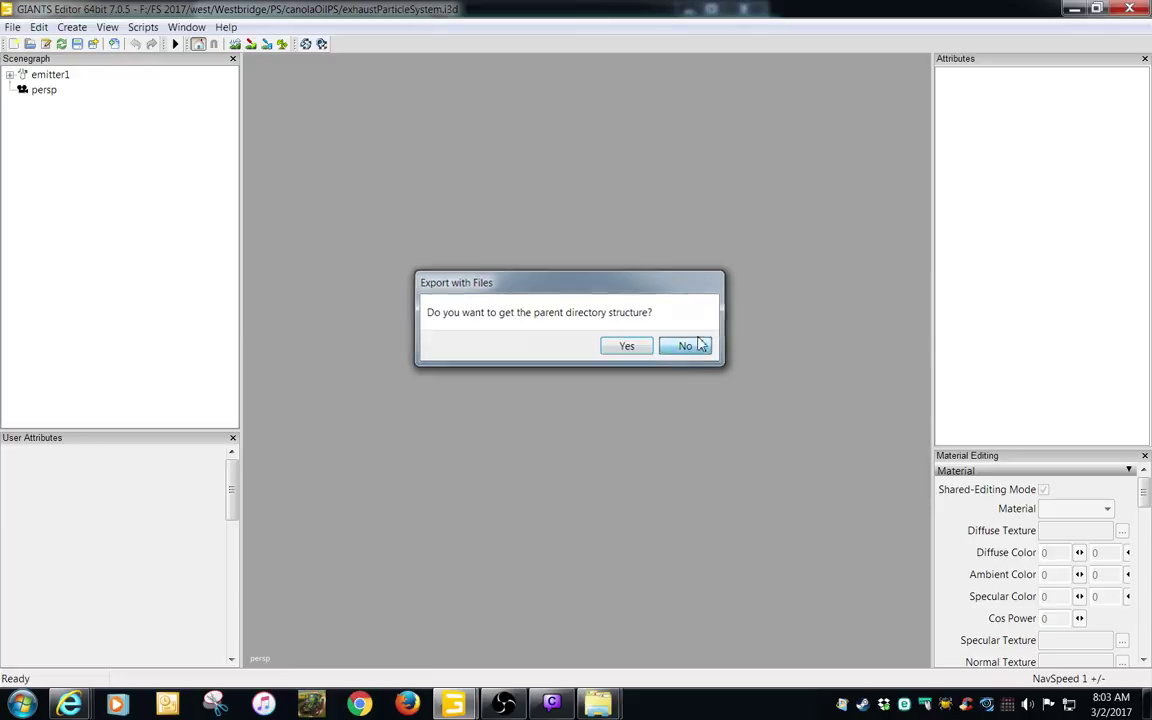
click(692, 343)
click(1138, 9)
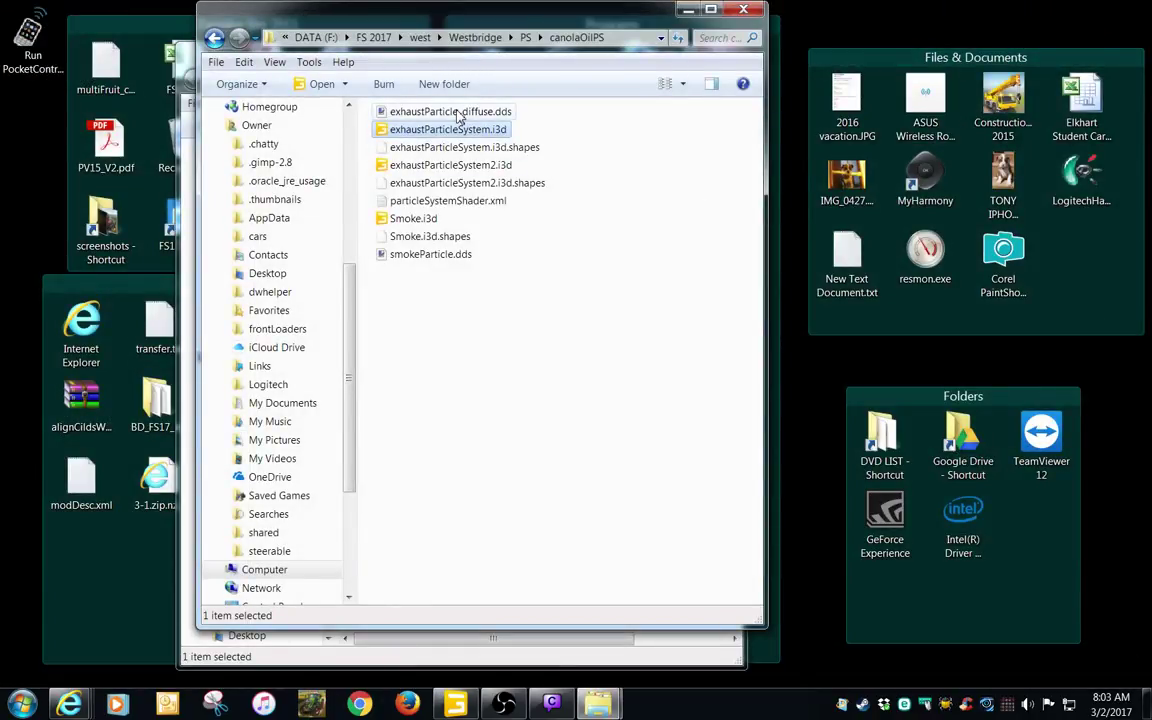
- Make a copy of exhaustParticle_diffuse.dds in the canolaOilPS folder and name it exhaustParticle2_diffuse.dds
right_drag(413, 110, 568, 388)
click(612, 442)
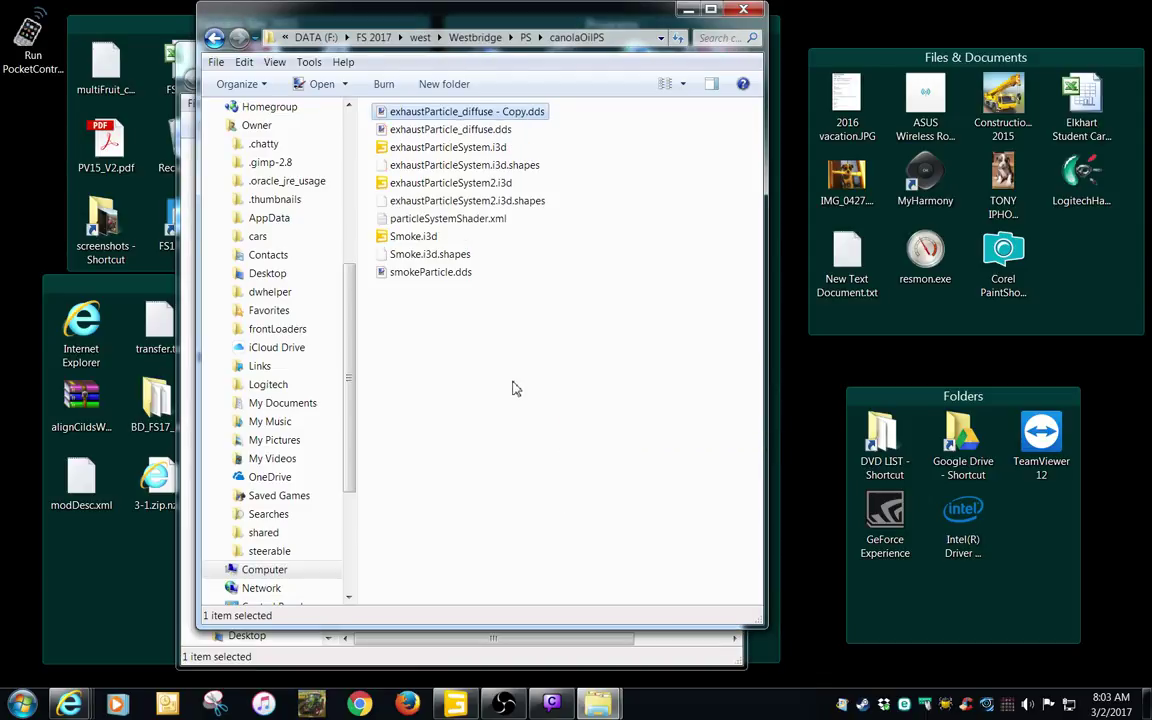
click(464, 115)
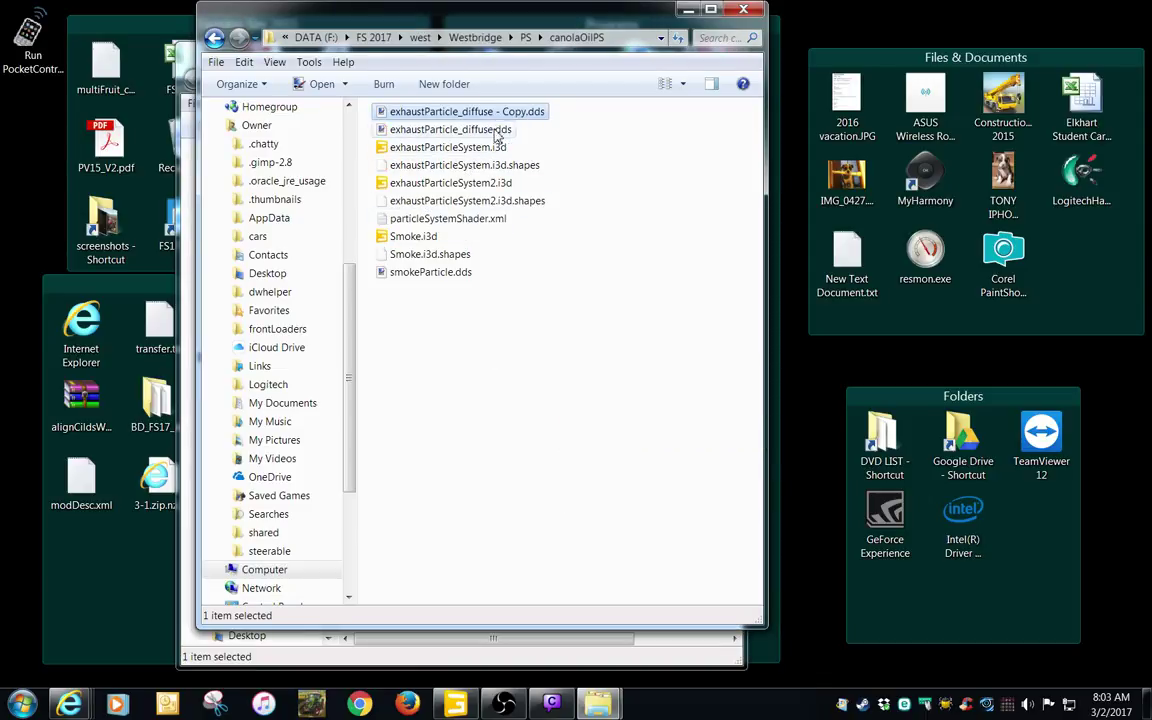
click(460, 112)
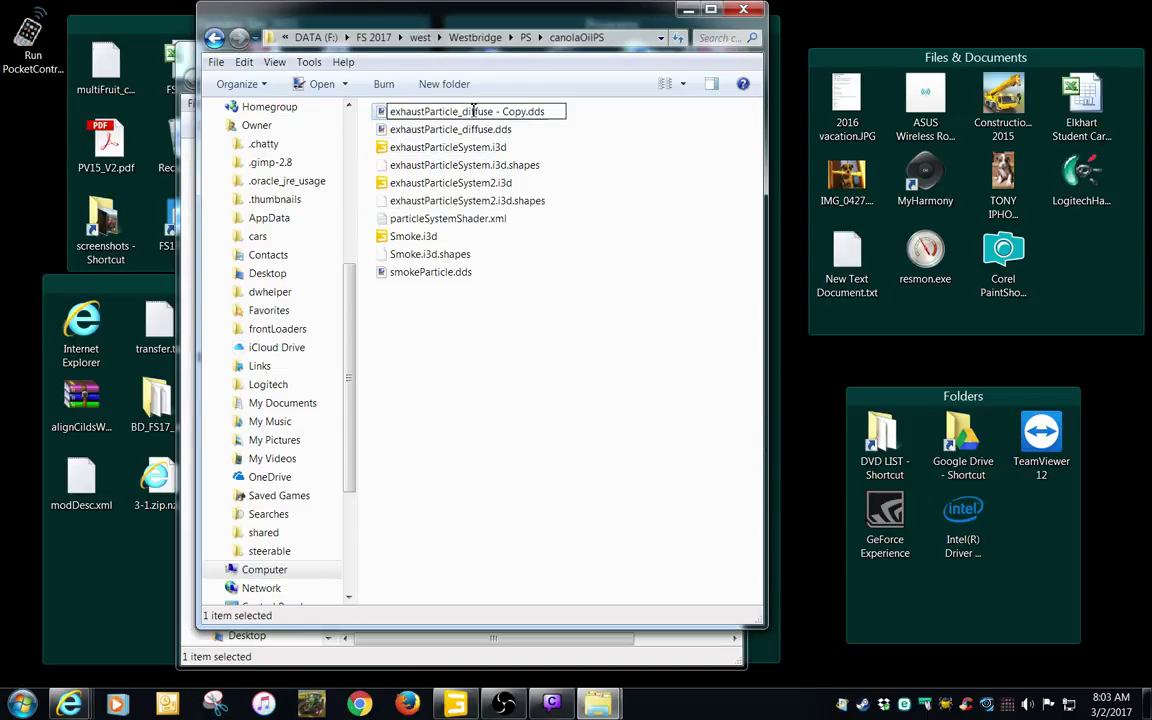
text(2)
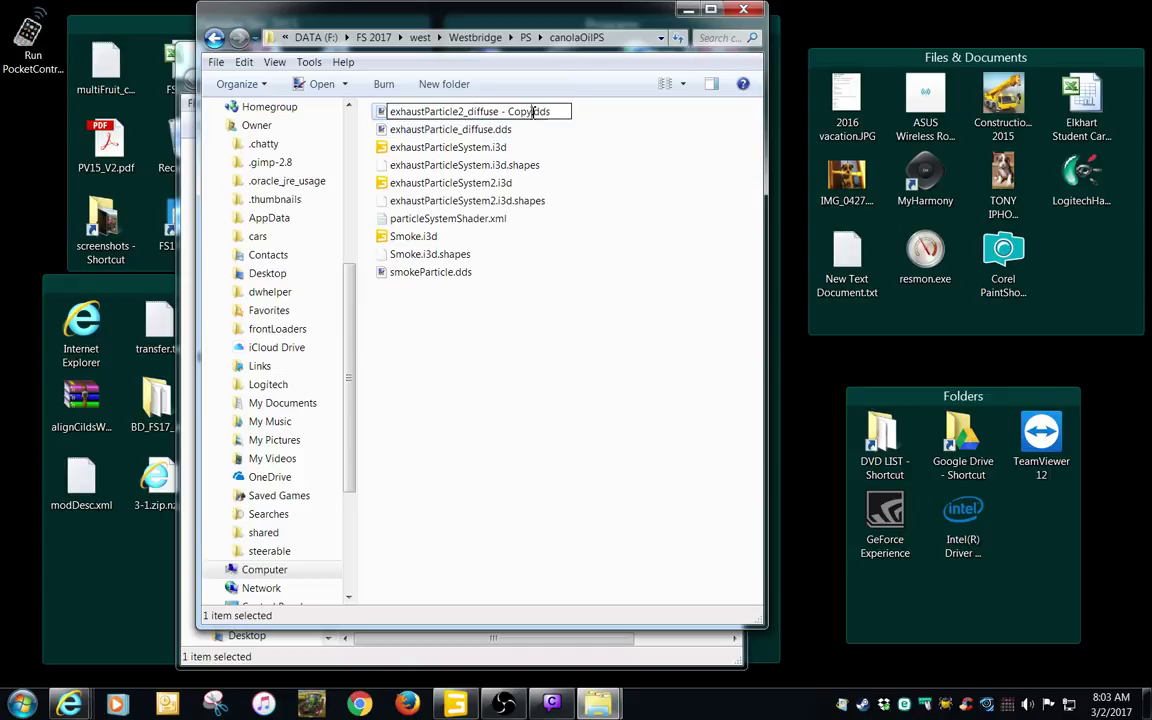
click(540, 111)
key(BackSpace)
key(BackSpace)
key(BackSpace)
key(BackSpace)
key(BackSpace)
key(BackSpace)
key(BackSpace)
click(567, 318)
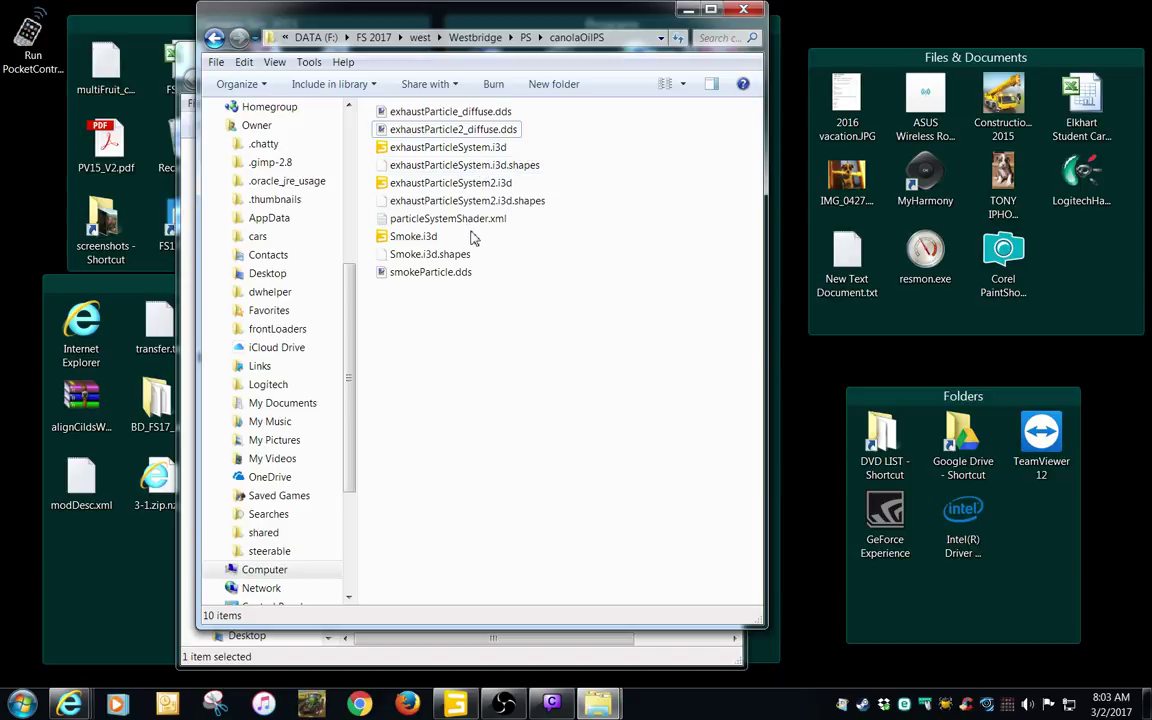
- In Notepad++, change the texture filename in exhaustParticleSystem2.i3d to exhaustParticle2_diffuse.dds, save the file and close the editor
right_click(449, 186)
click(585, 229)
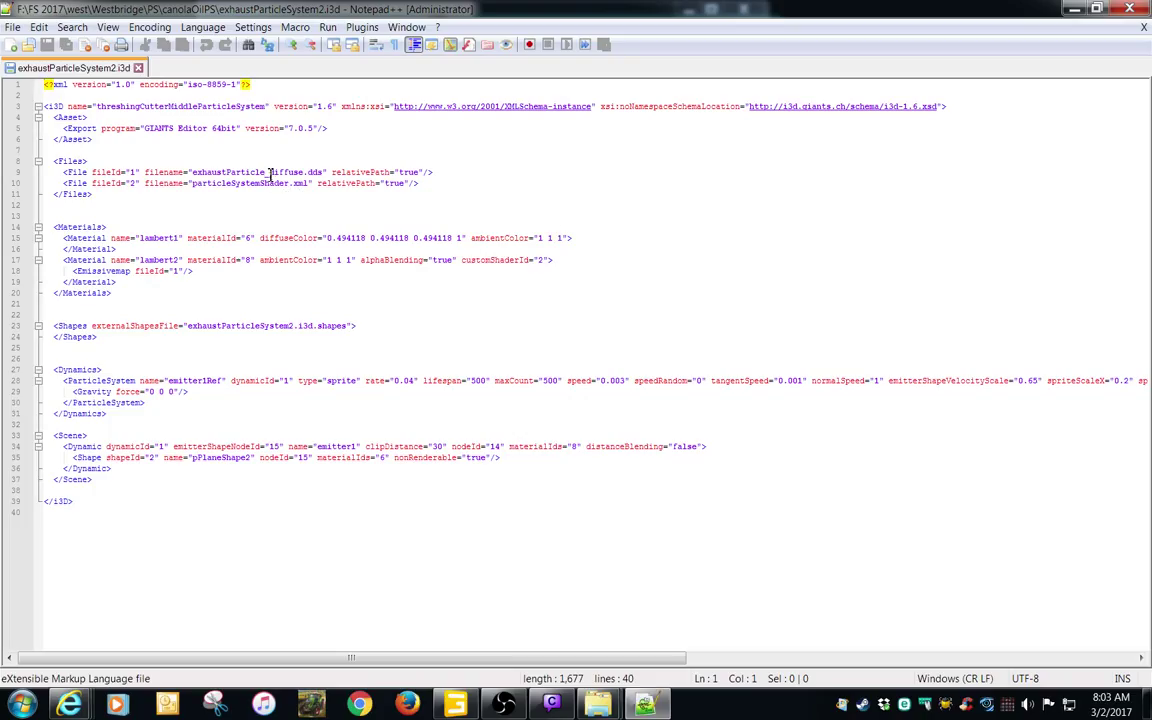
click(268, 172)
text(2)
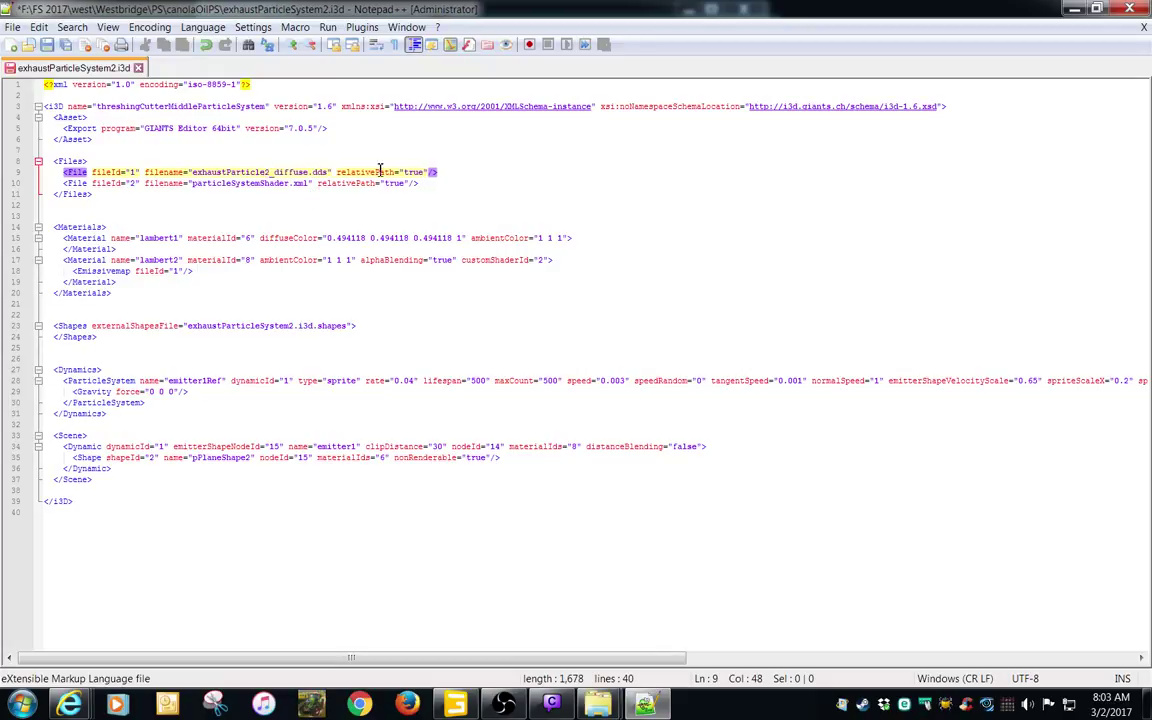
click(48, 47)
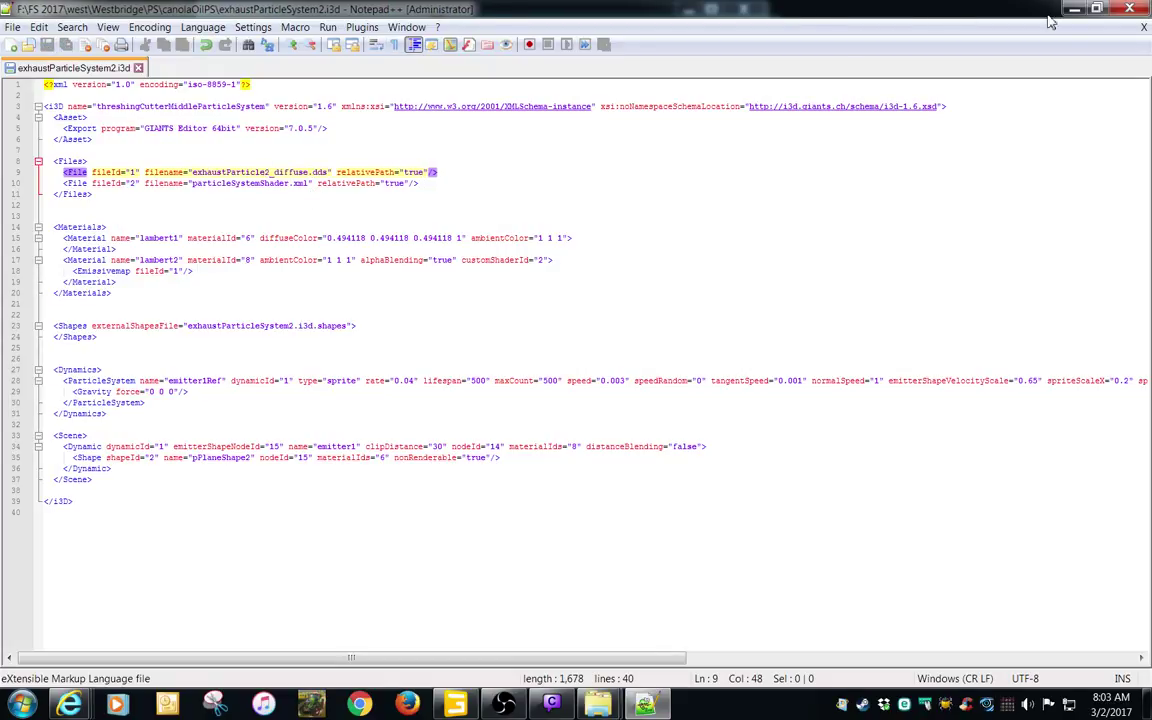
click(1142, 27)
click(1130, 9)
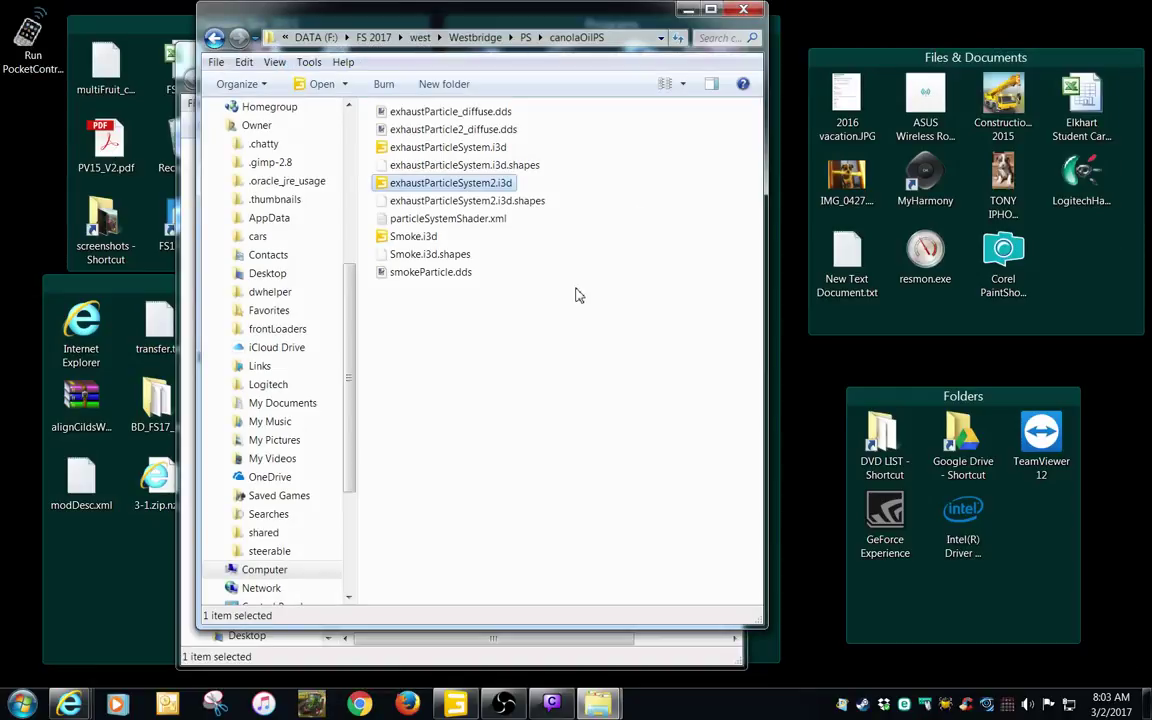
- Open exhaustParticleSystem2.i3d in GIANTS Editor 7.0.5 and check its console log for loading errors
double_click(440, 182)
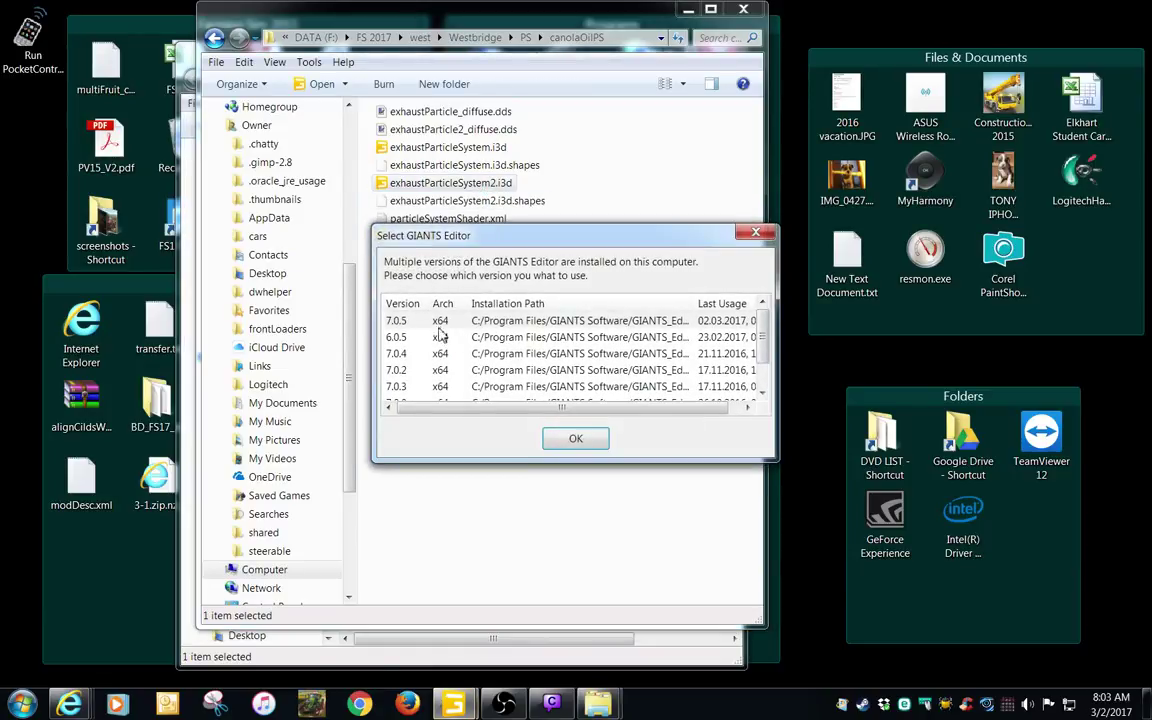
double_click(445, 325)
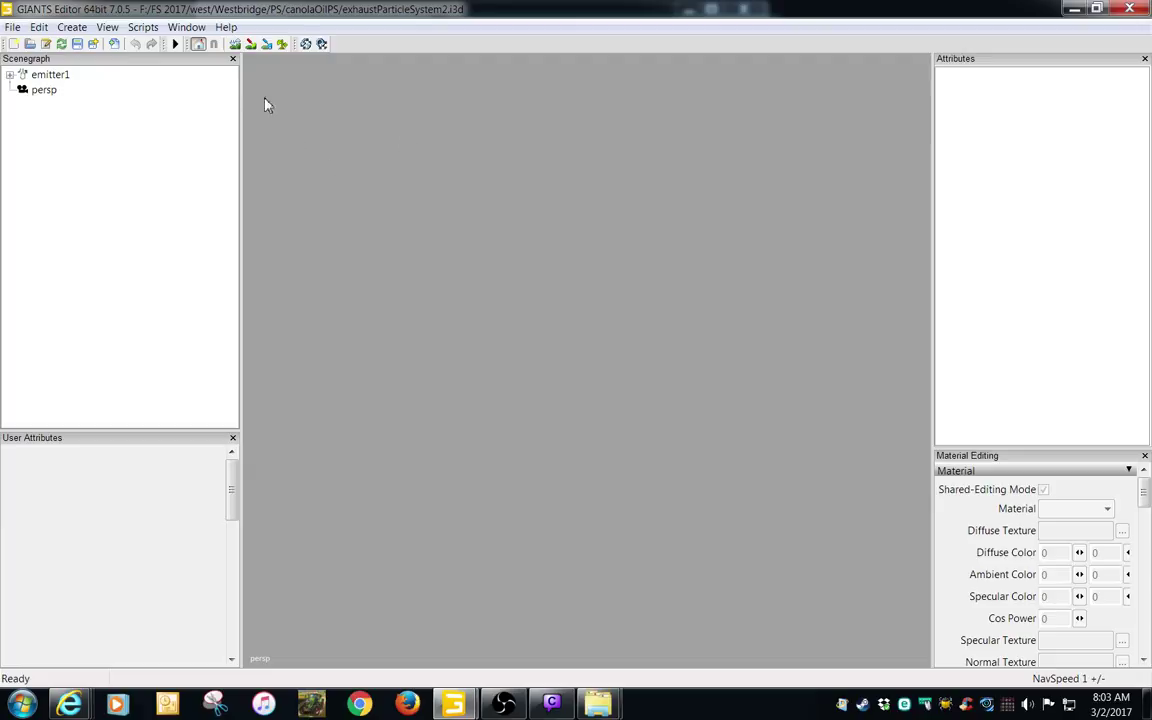
click(186, 27)
click(257, 190)
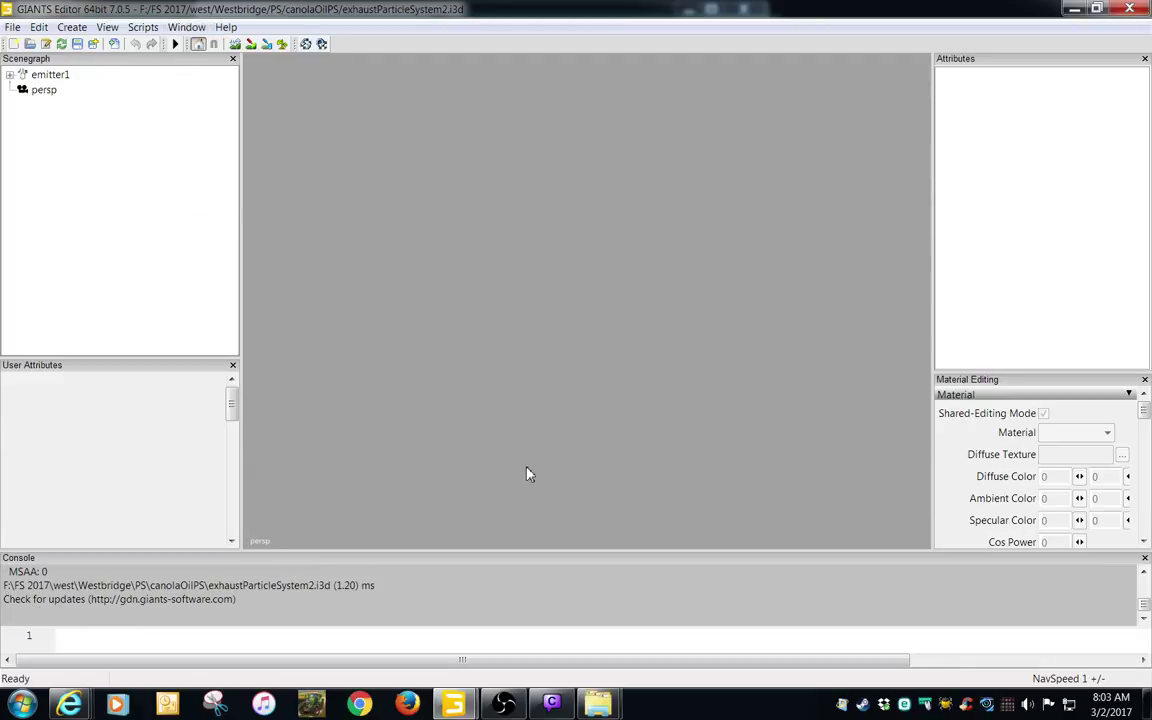
click(1144, 573)
click(1144, 573)
click(1144, 573)
click(1144, 573)
click(1144, 573)
click(1144, 573)
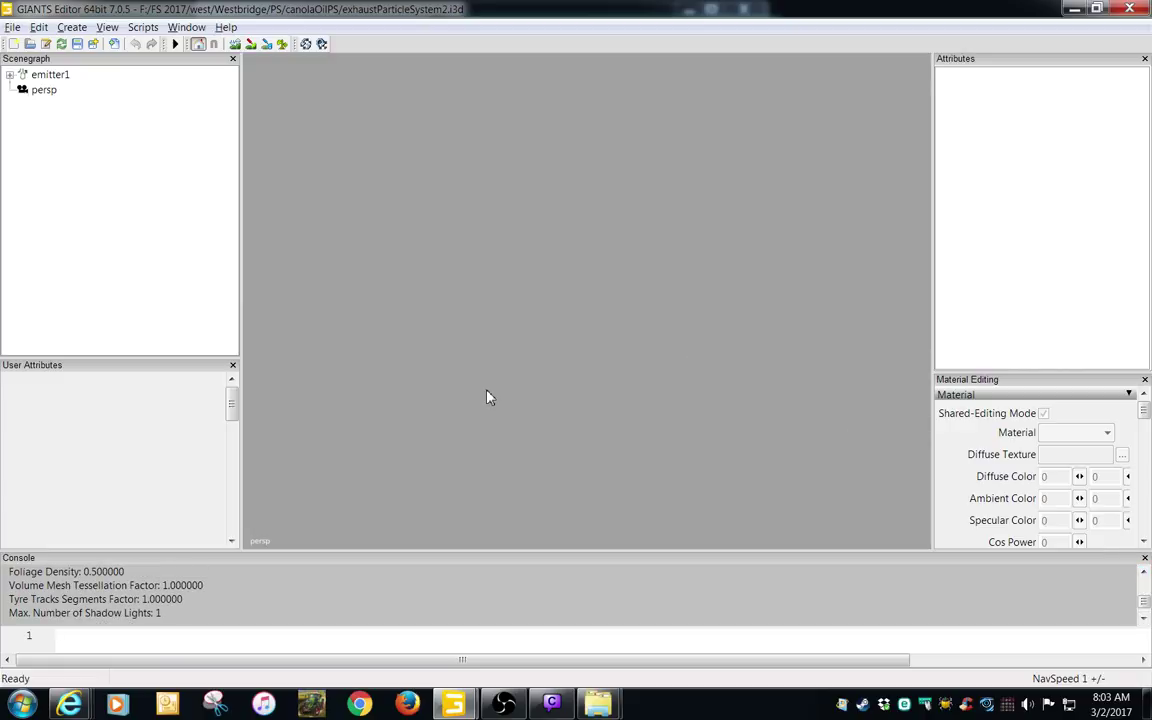
- Examine the particle effect of emitter1 up close and close this editor without saving changes
click(50, 74)
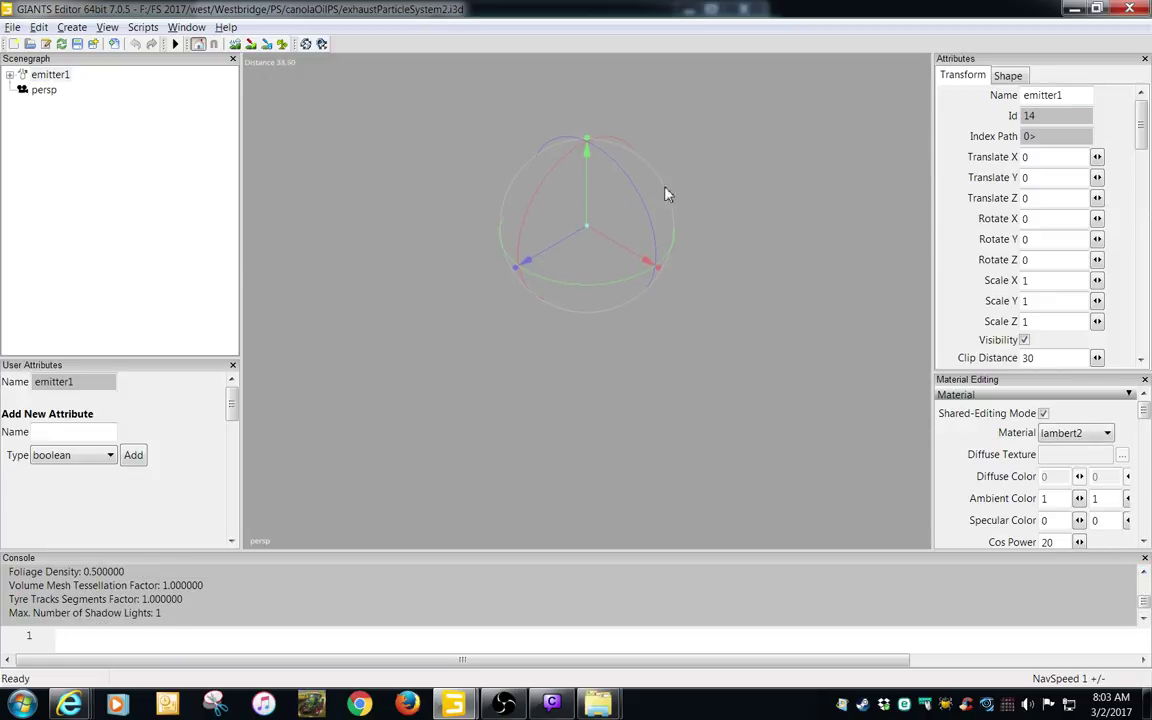
scroll(640, 248, up, 5)
alt+drag(704, 229, 707, 219)
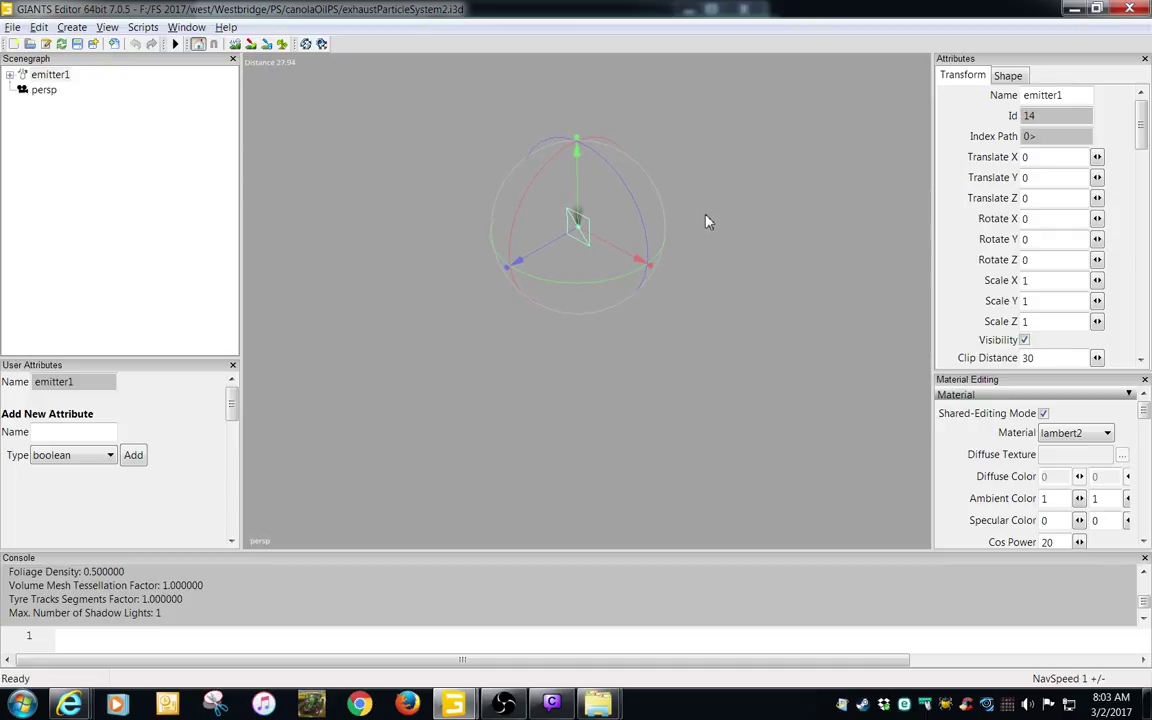
scroll(707, 219, up, 2)
scroll(807, 193, up, 3)
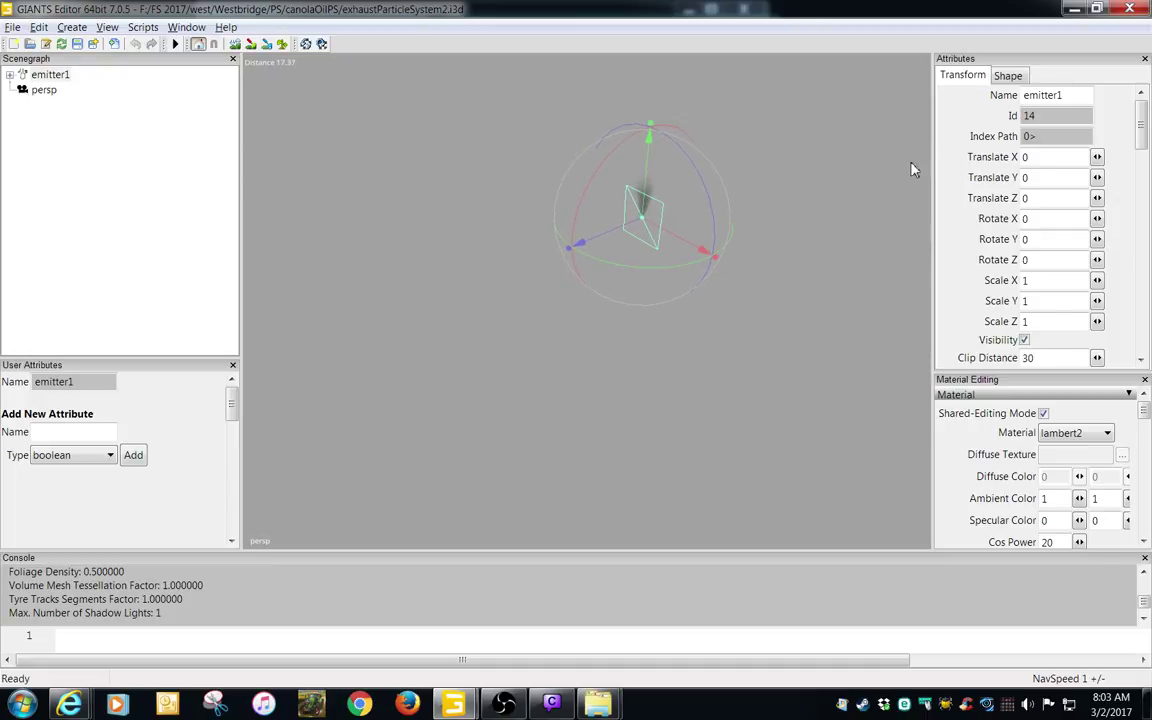
alt+middle_drag(912, 170, 728, 250)
alt+right_drag(728, 250, 928, 193)
alt+middle_drag(926, 190, 904, 336)
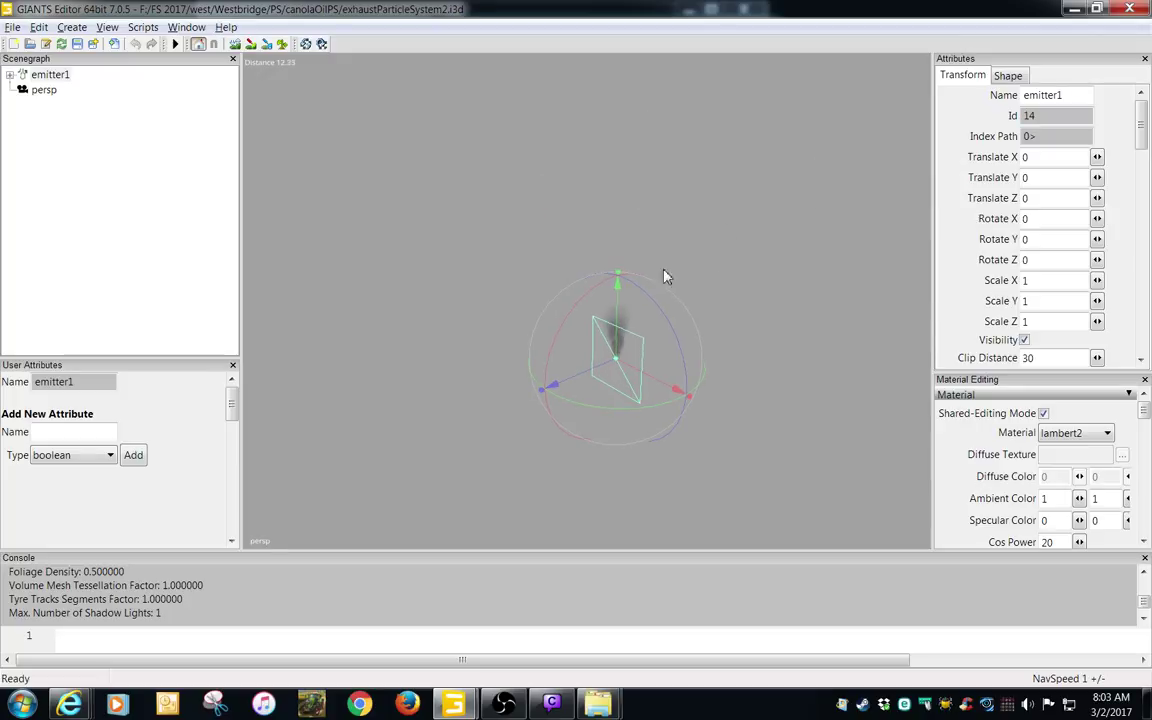
scroll(665, 277, up, 5)
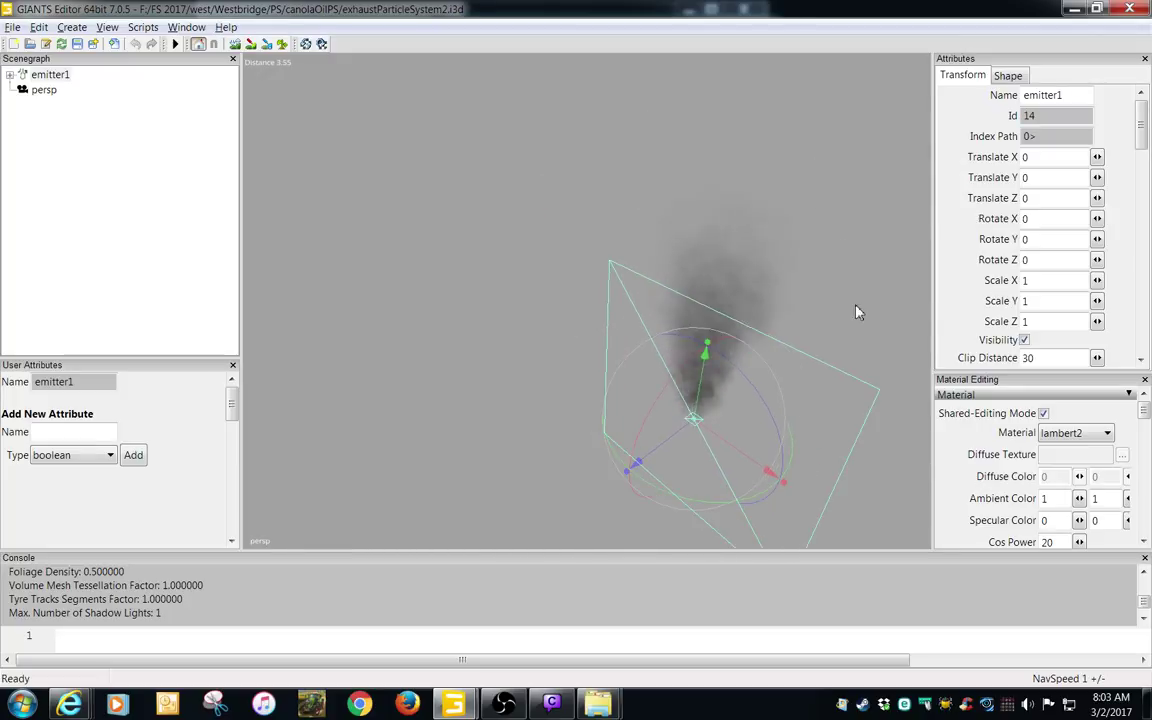
alt+right_drag(856, 308, 698, 346)
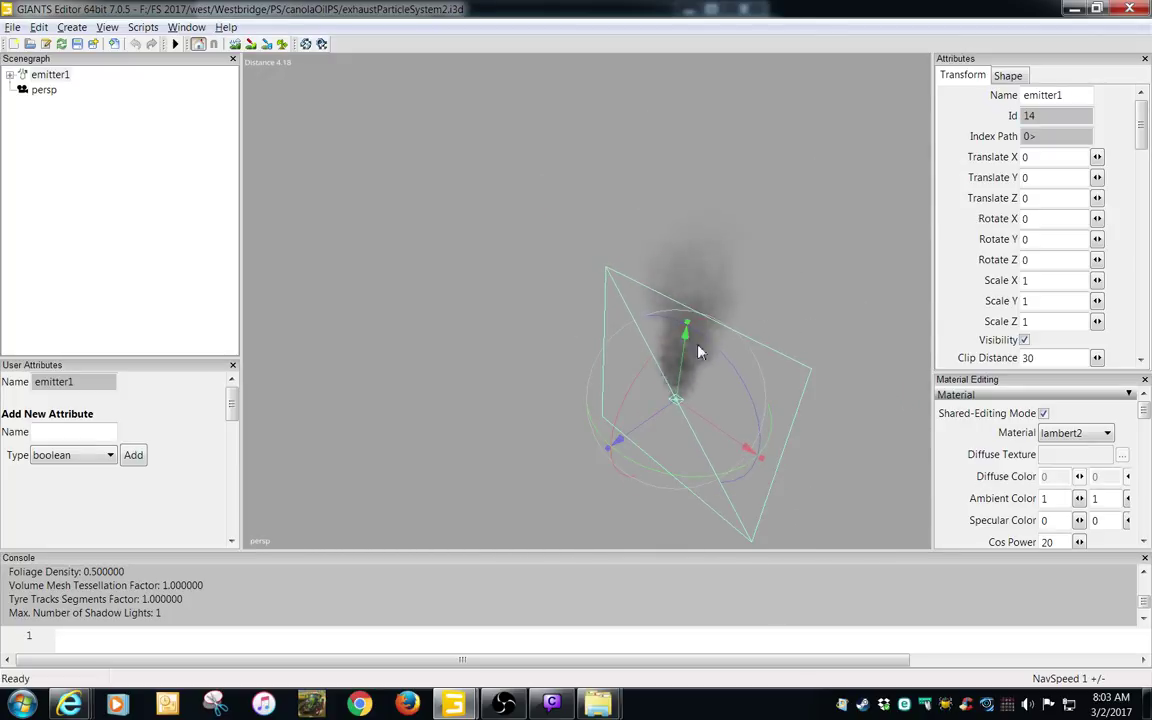
click(1130, 10)
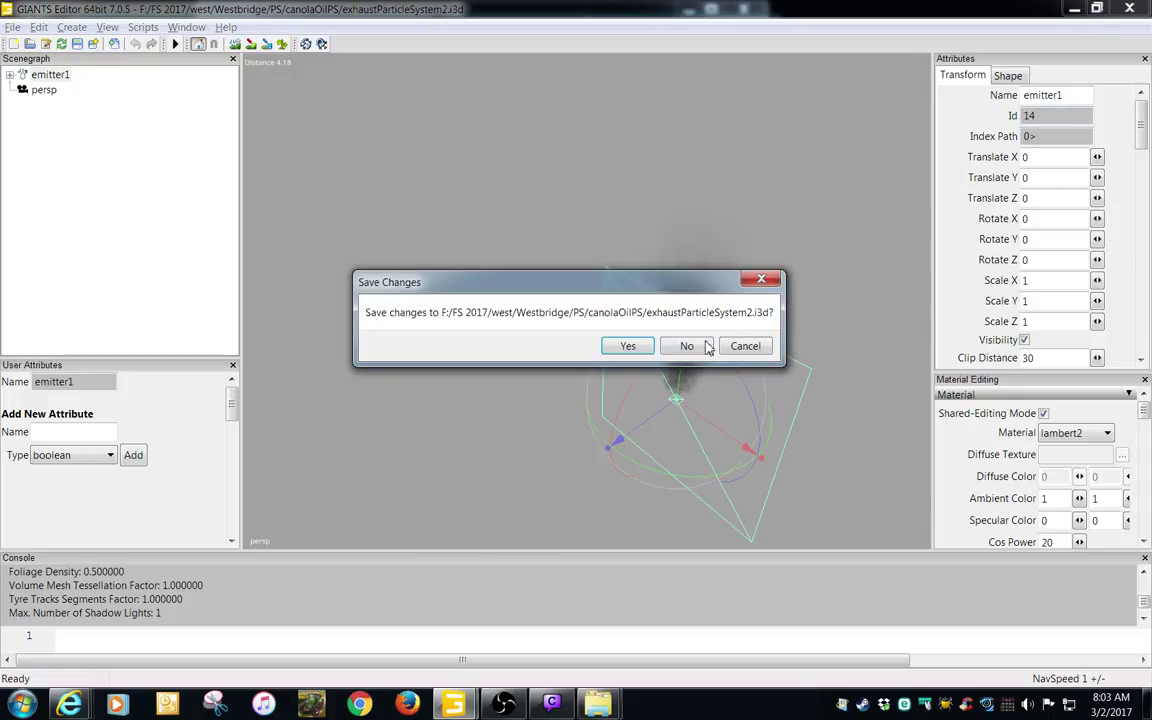
click(682, 345)
click(565, 379)
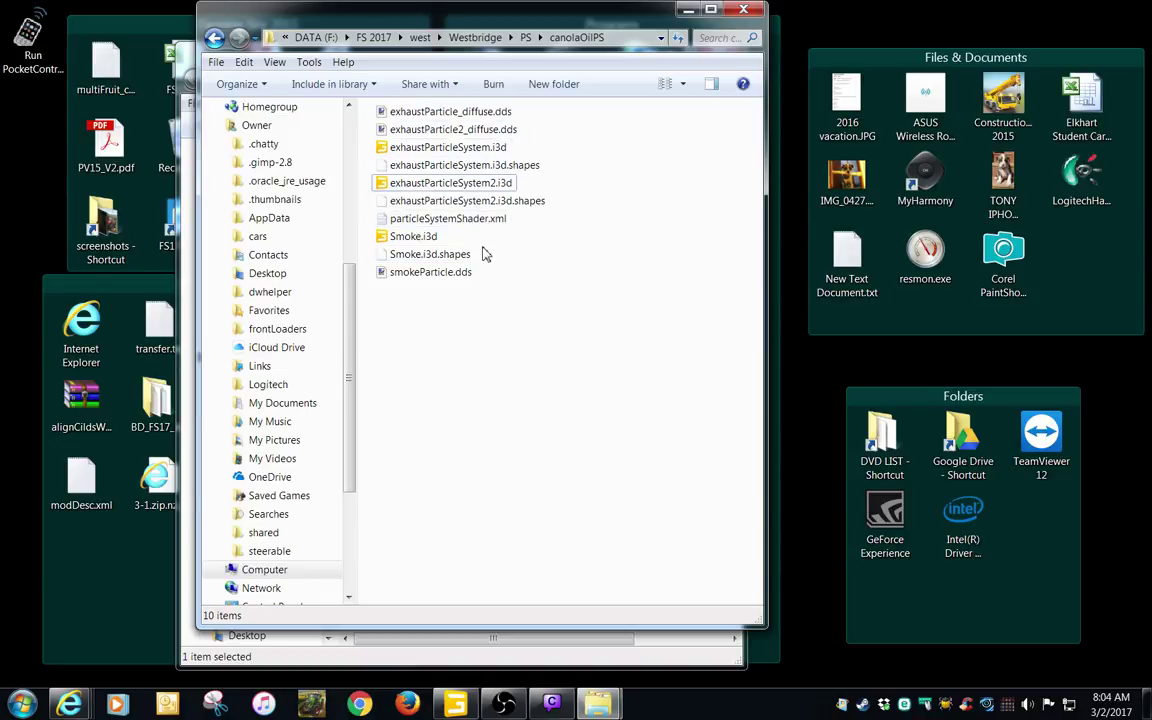
- Check the file references of Smoke.i3d in Notepad++, then close it and the canolaOilPS folder window
click(417, 239)
right_click(417, 241)
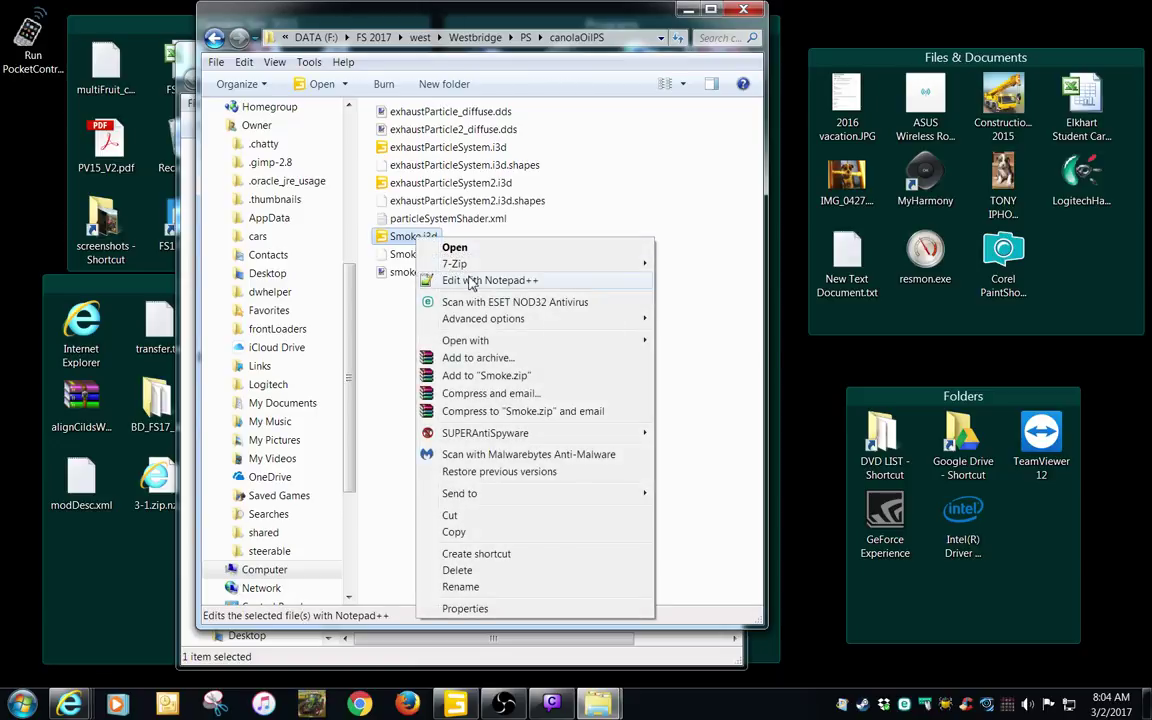
click(472, 275)
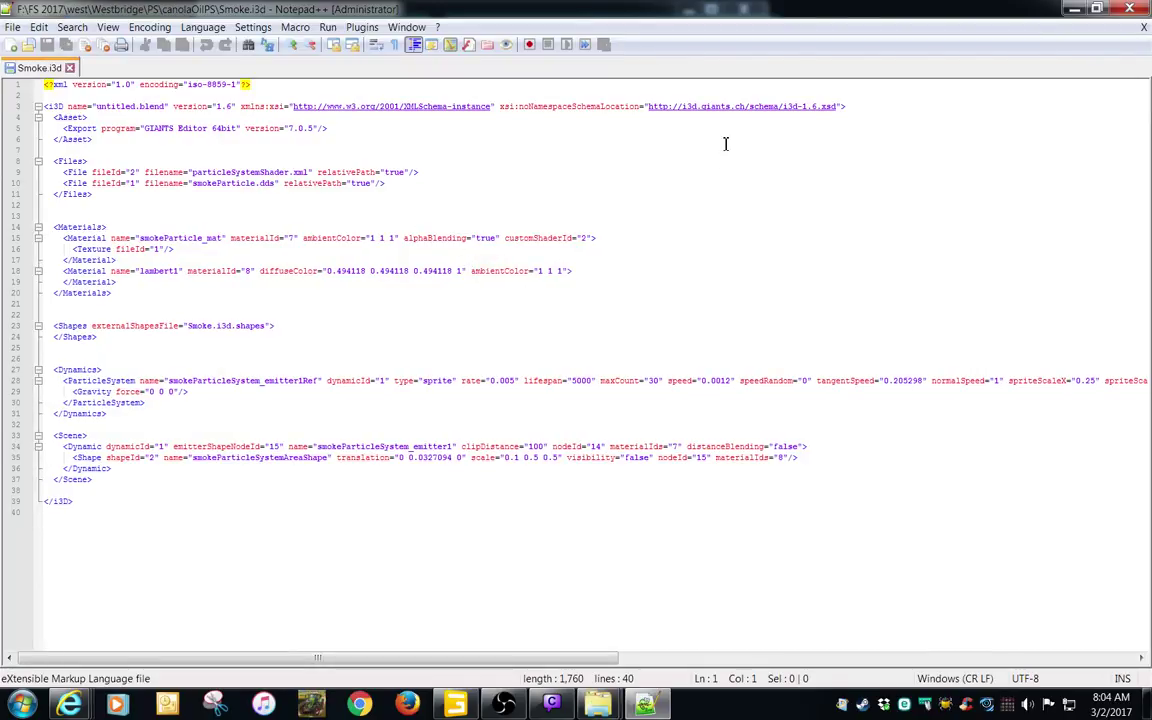
click(1133, 9)
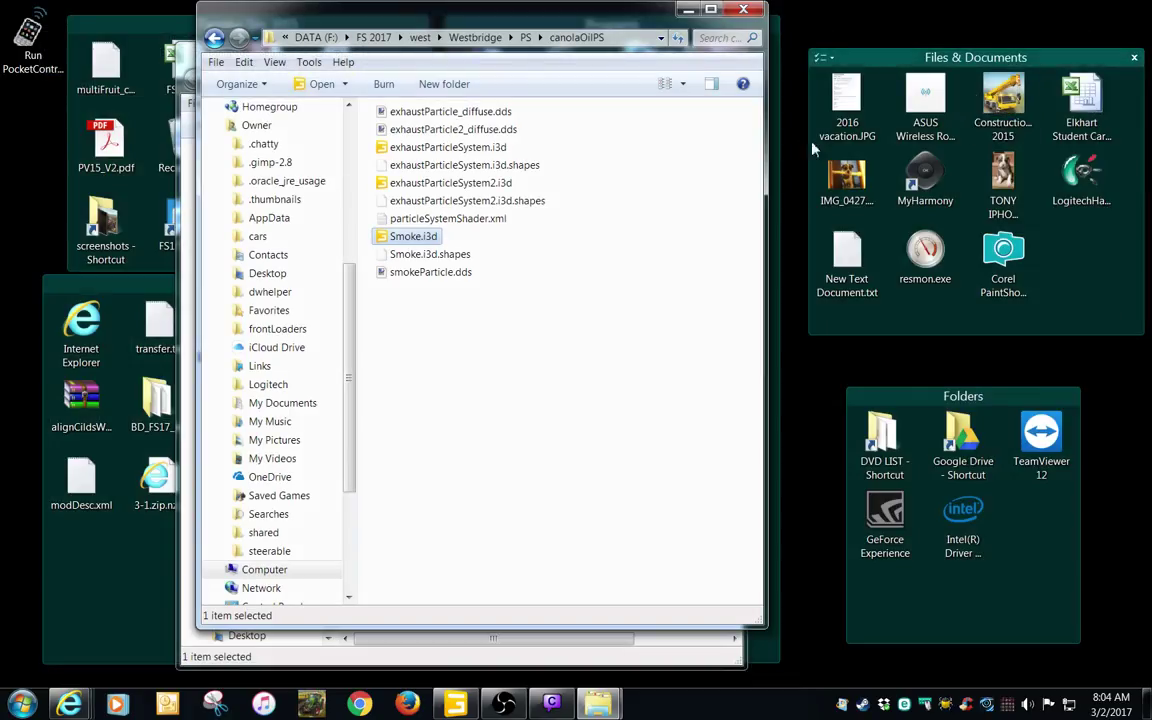
click(743, 10)
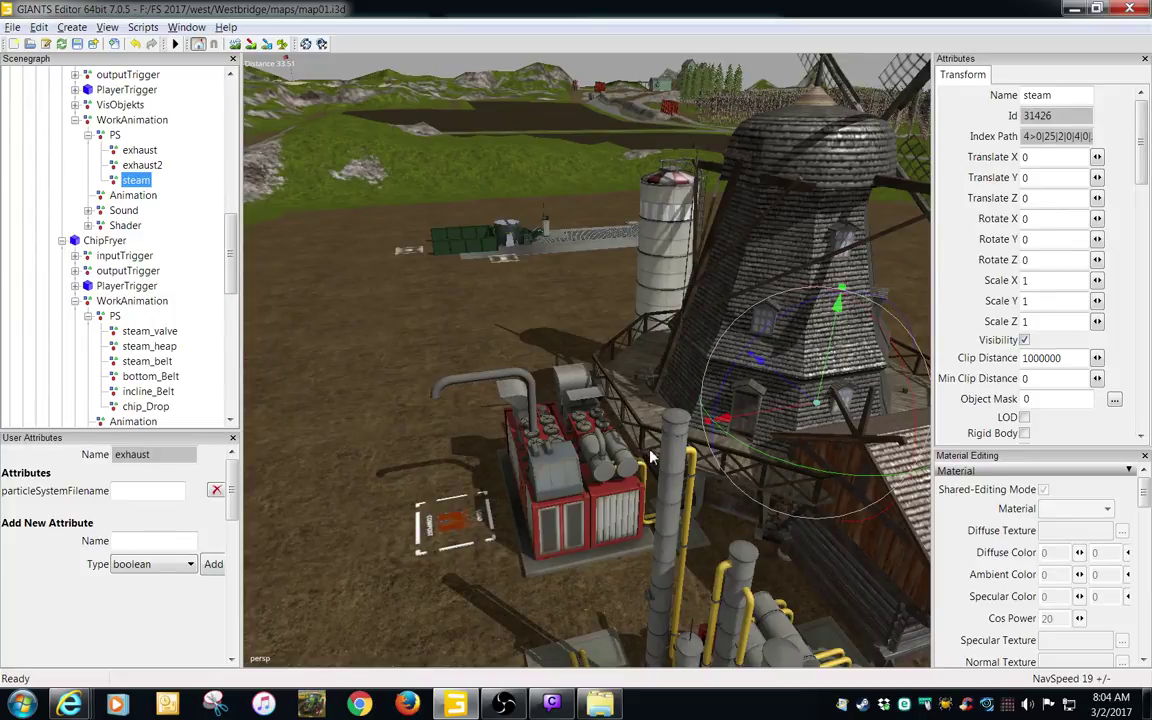
- View the canolaOil factory on the map from its compost side and select the steam group in its PS
scroll(629, 422, down, 3)
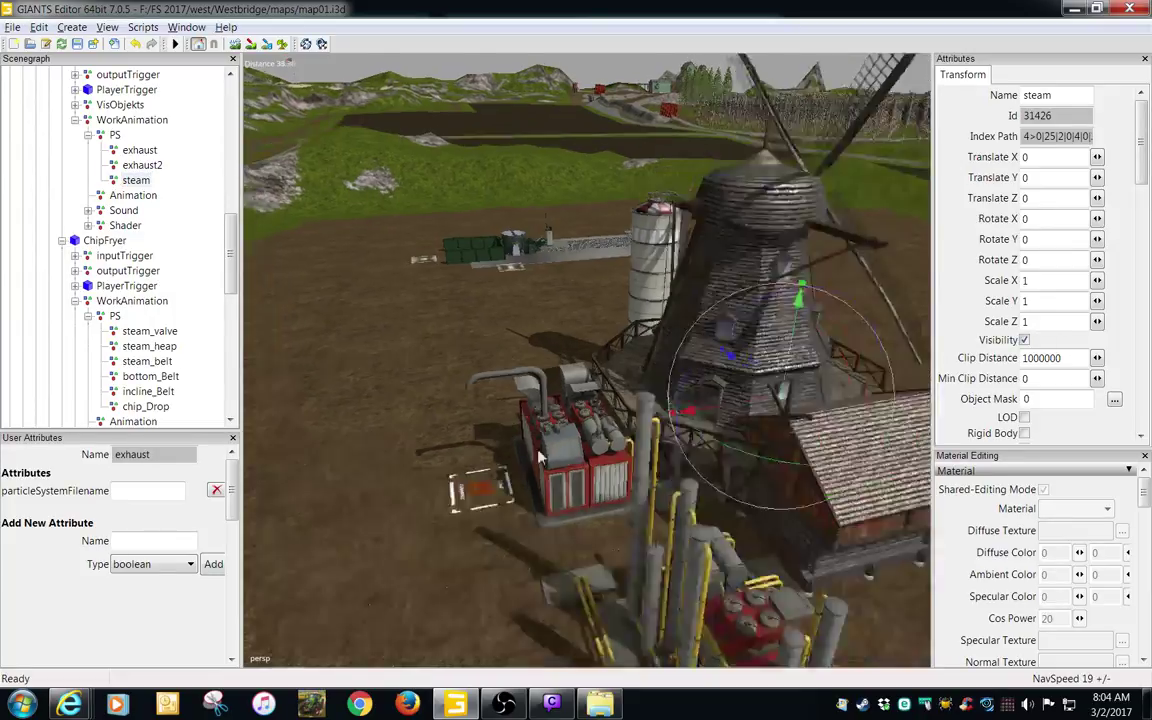
alt+middle_drag(629, 422, 541, 403)
alt+drag(541, 403, 671, 439)
middle_drag(670, 438, 356, 333)
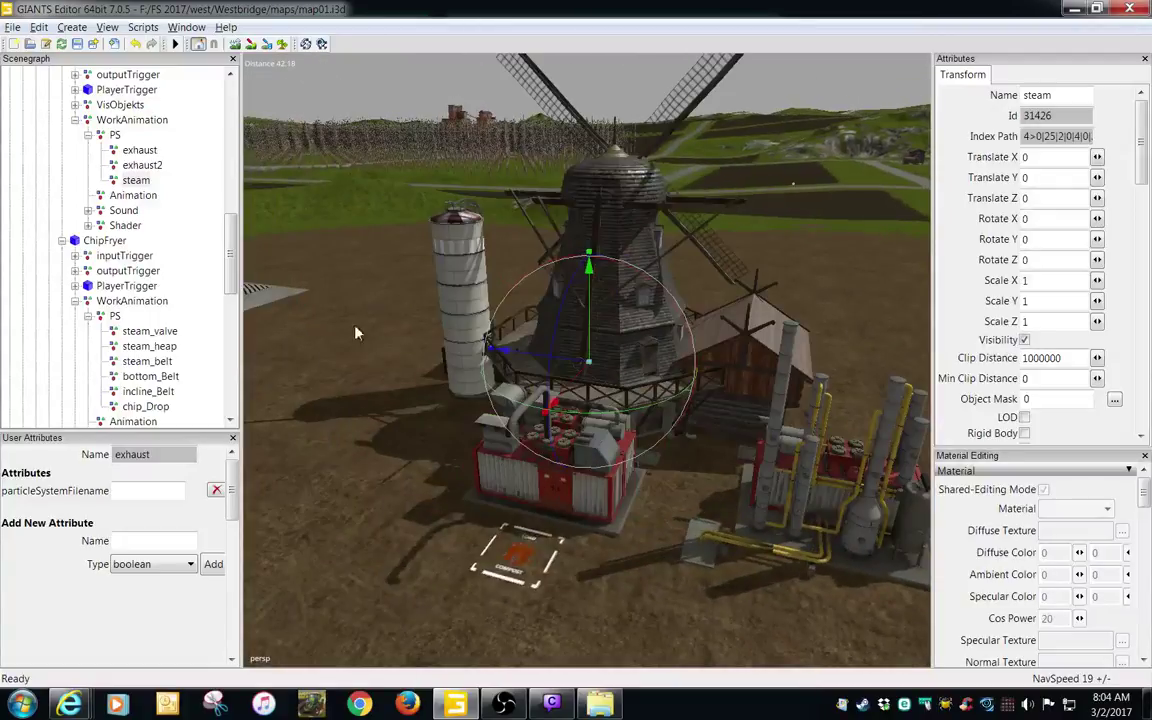
click(143, 181)
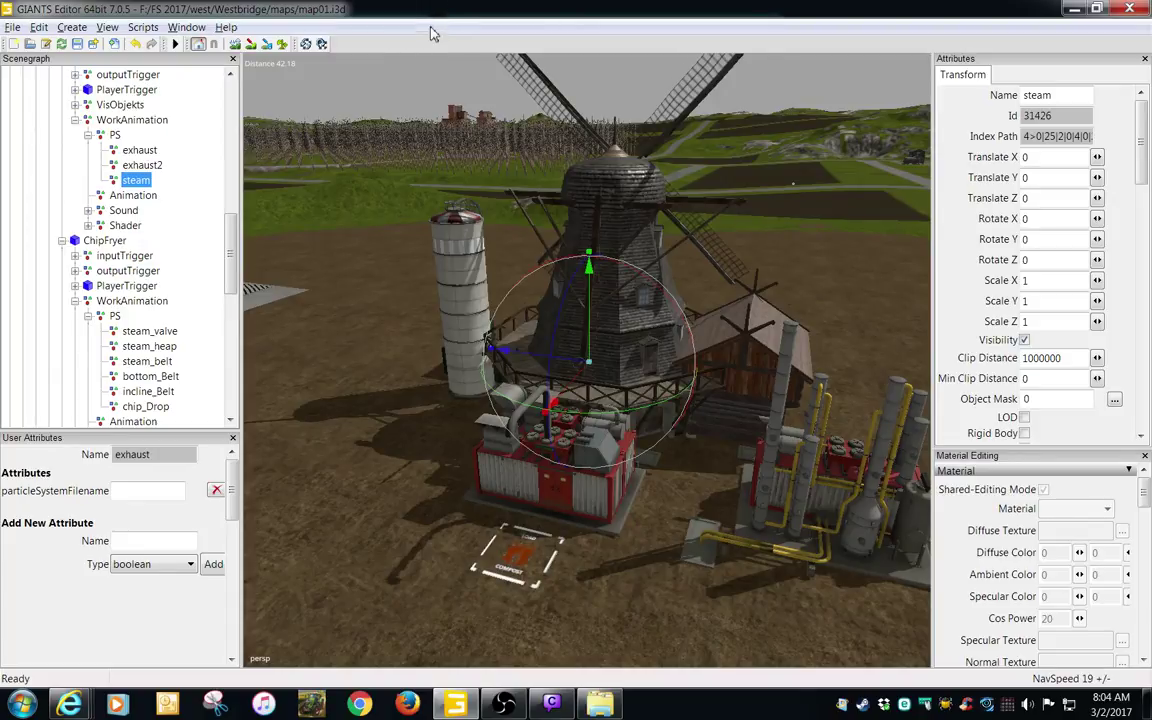
- Open the FS 2017\west\Westbridge\PS\canolaOilPS folder in Windows Explorer and arrange it beside the GIANTS Editor map window
drag(411, 12, 868, 119)
click(668, 51)
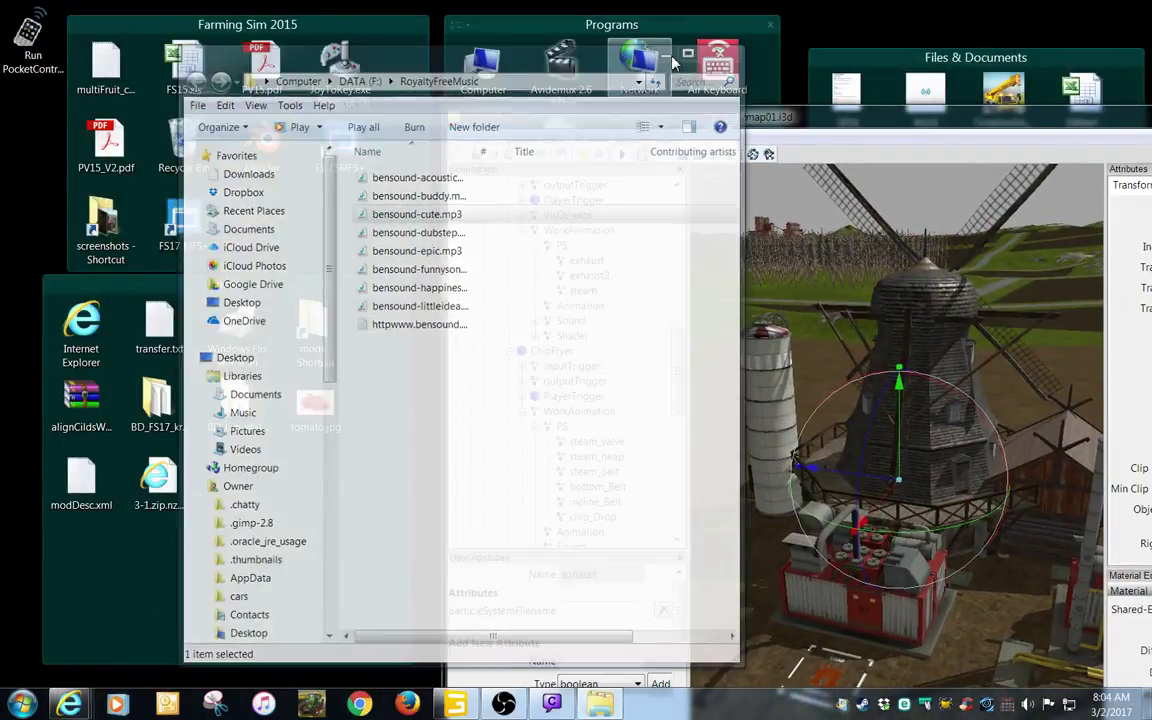
click(599, 702)
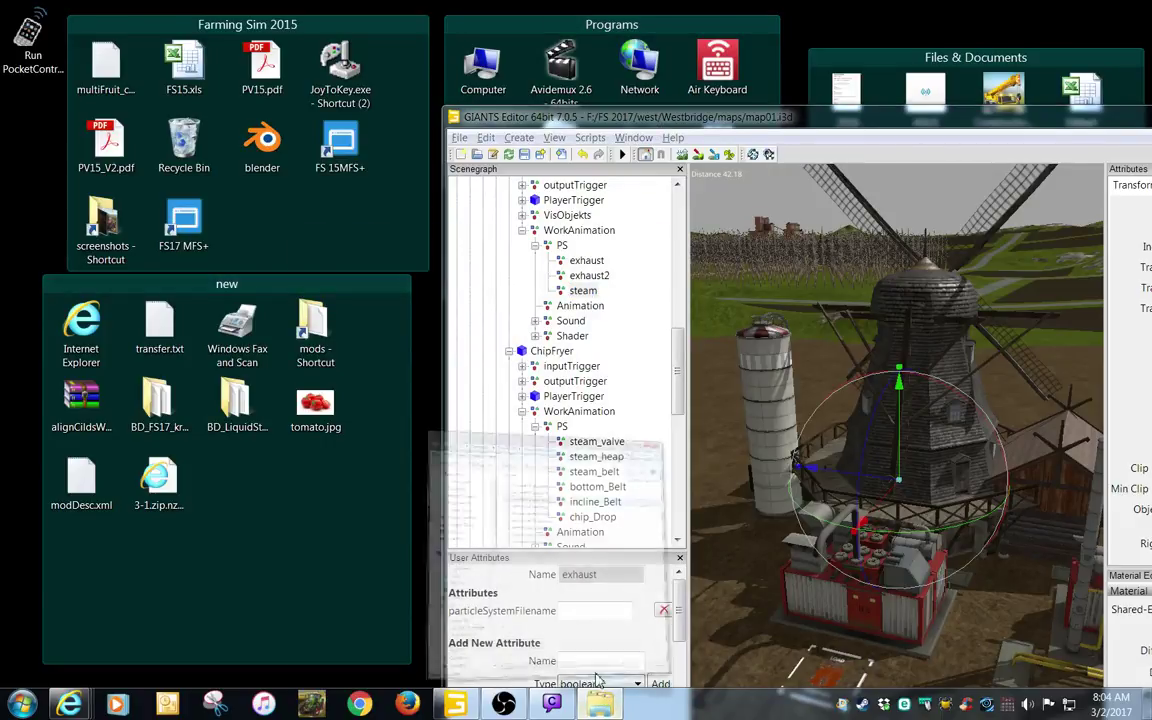
click(667, 54)
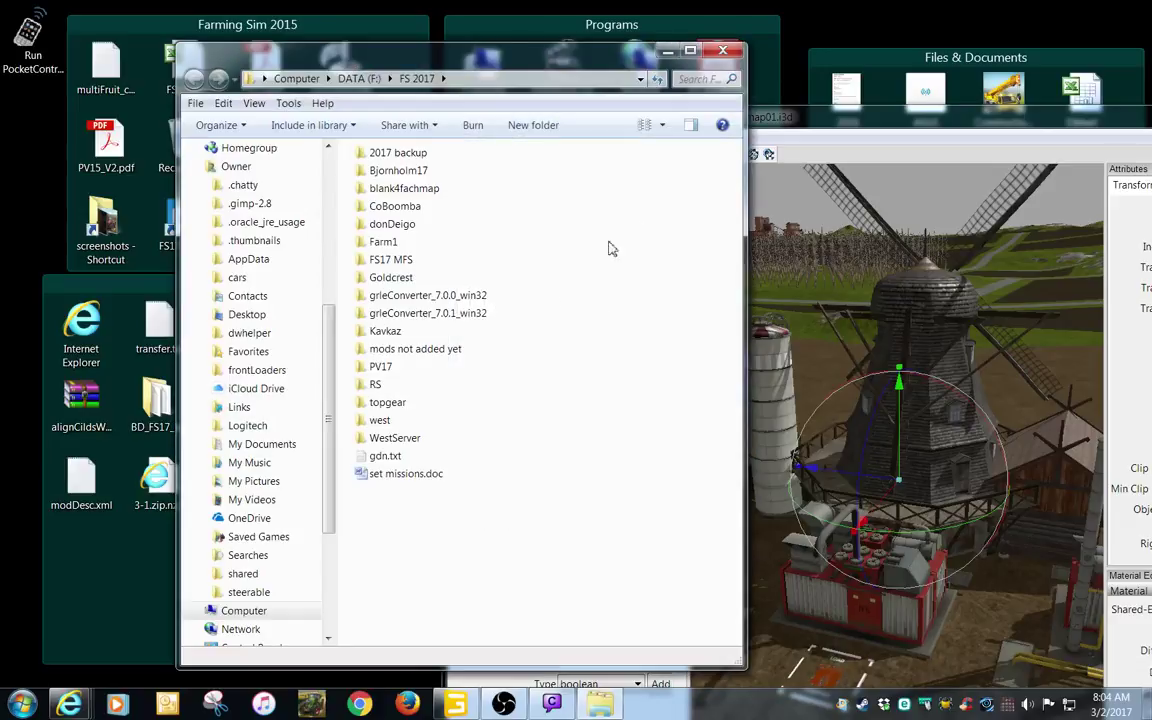
double_click(377, 424)
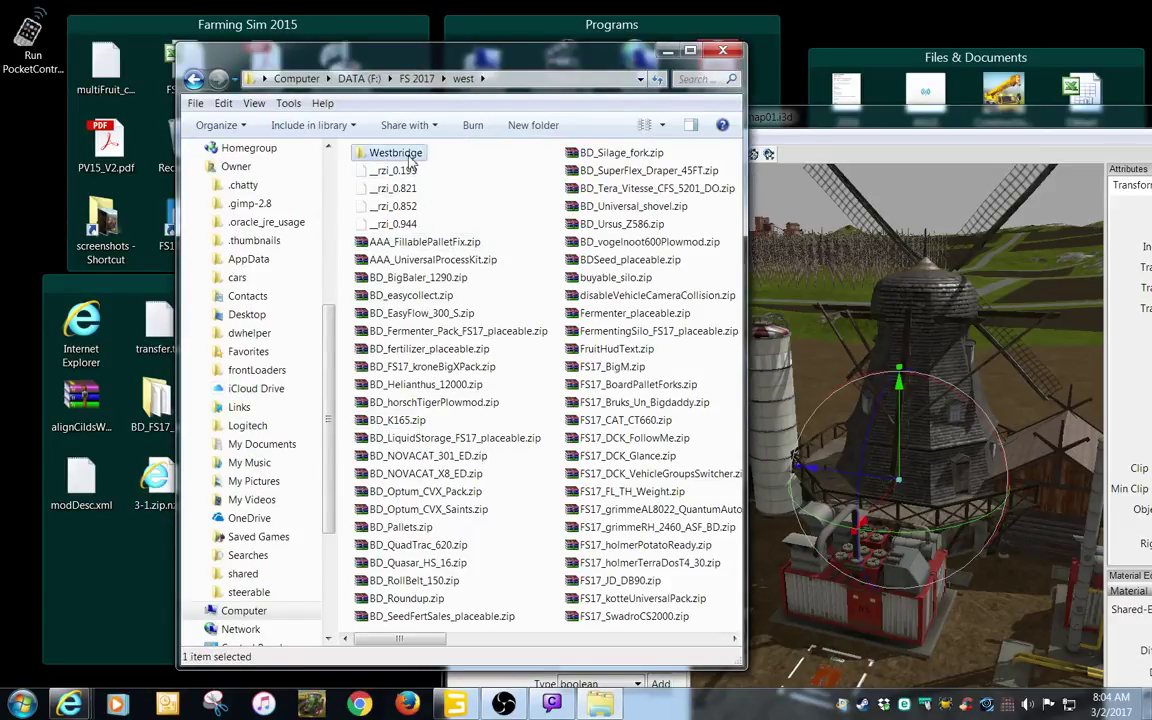
double_click(393, 153)
double_click(372, 224)
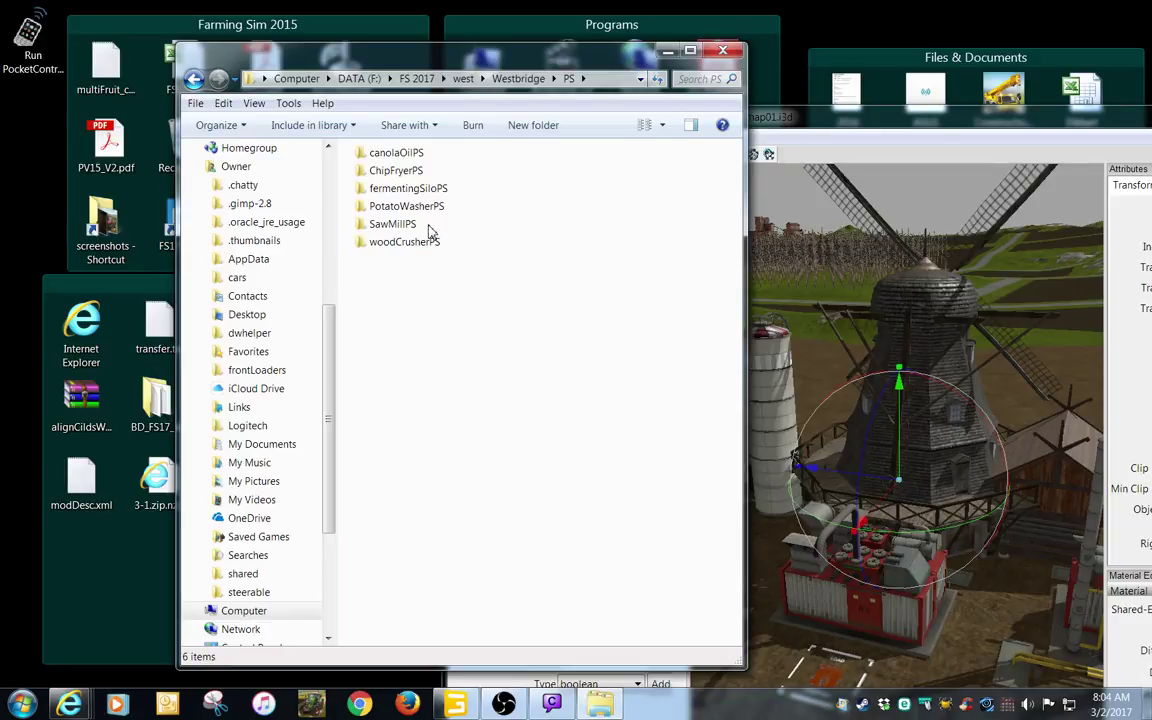
double_click(396, 153)
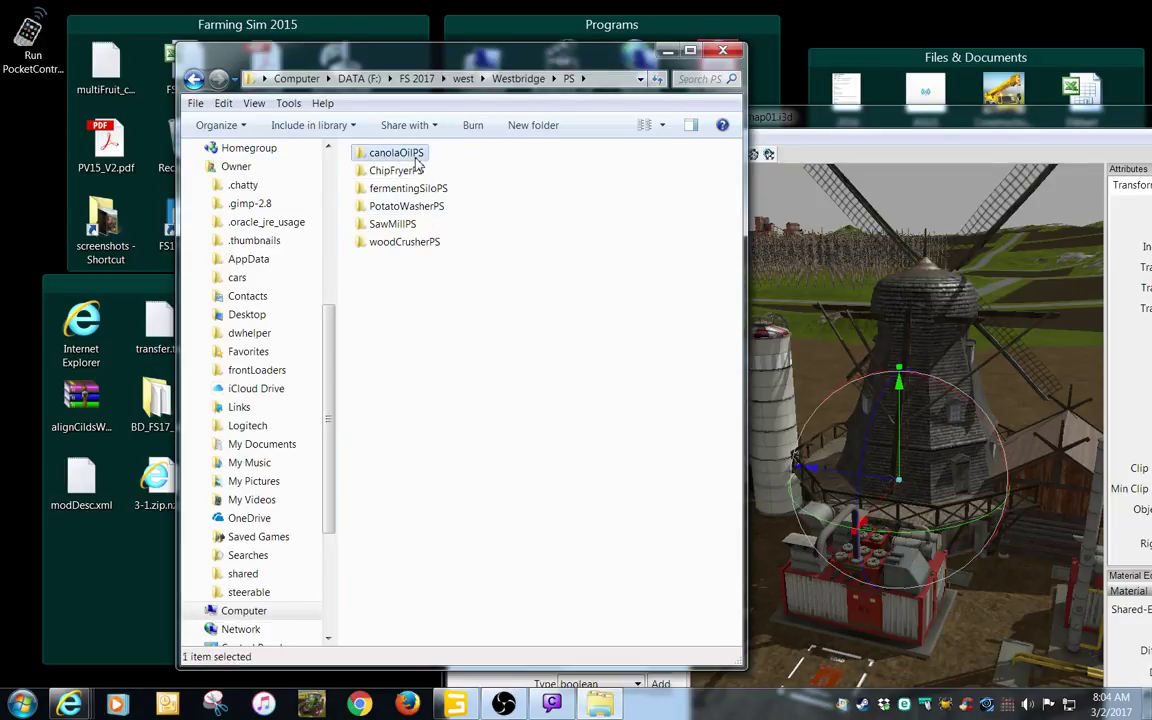
drag(611, 65, 408, 47)
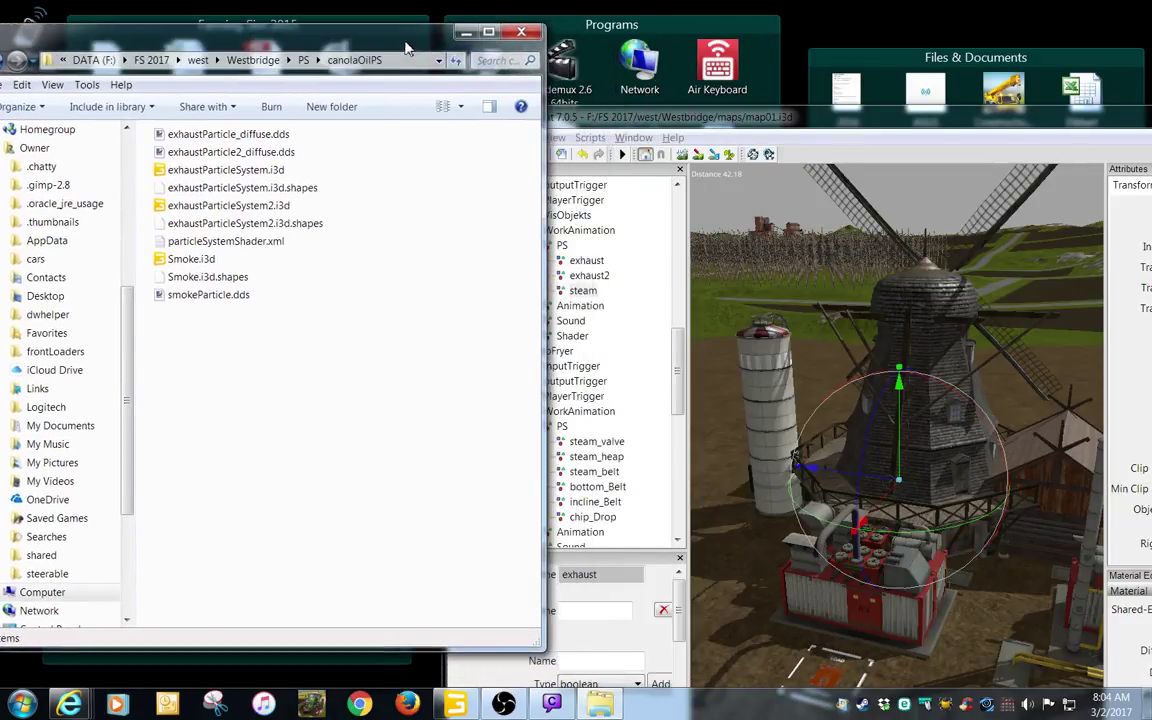
drag(738, 119, 730, 67)
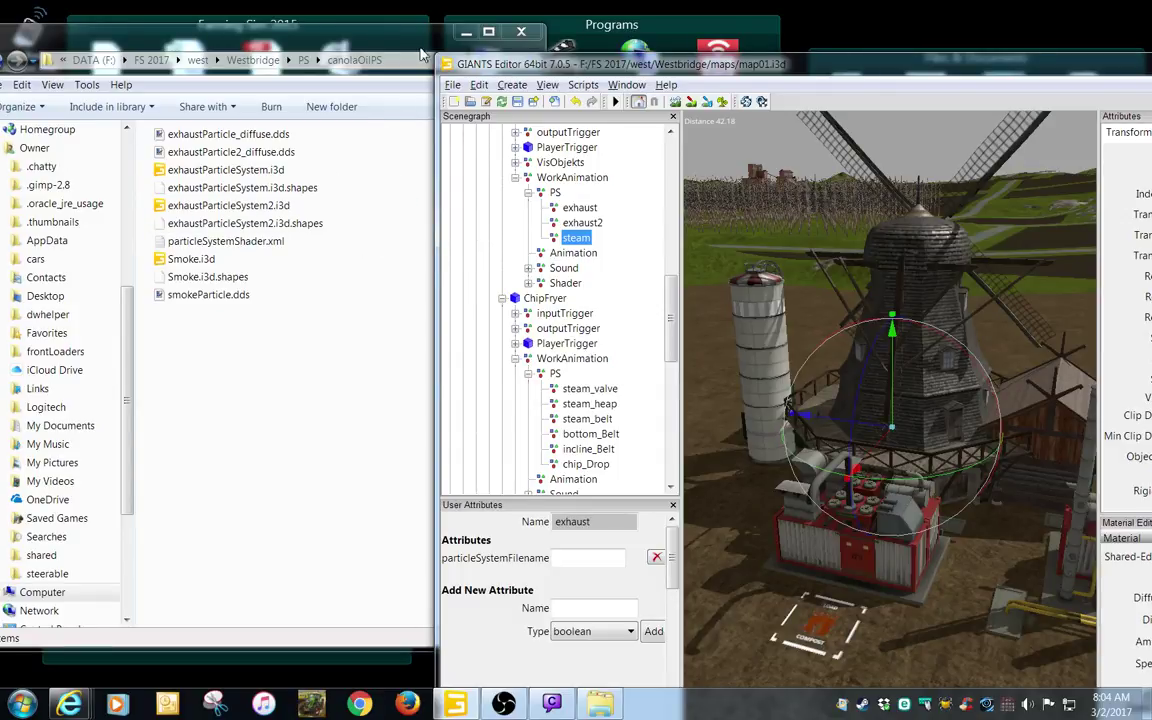
- Copy the PS\canolaOilPS portion of the folder's path in Windows Explorer and return to the GIANTS Editor map window
click(381, 34)
click(412, 62)
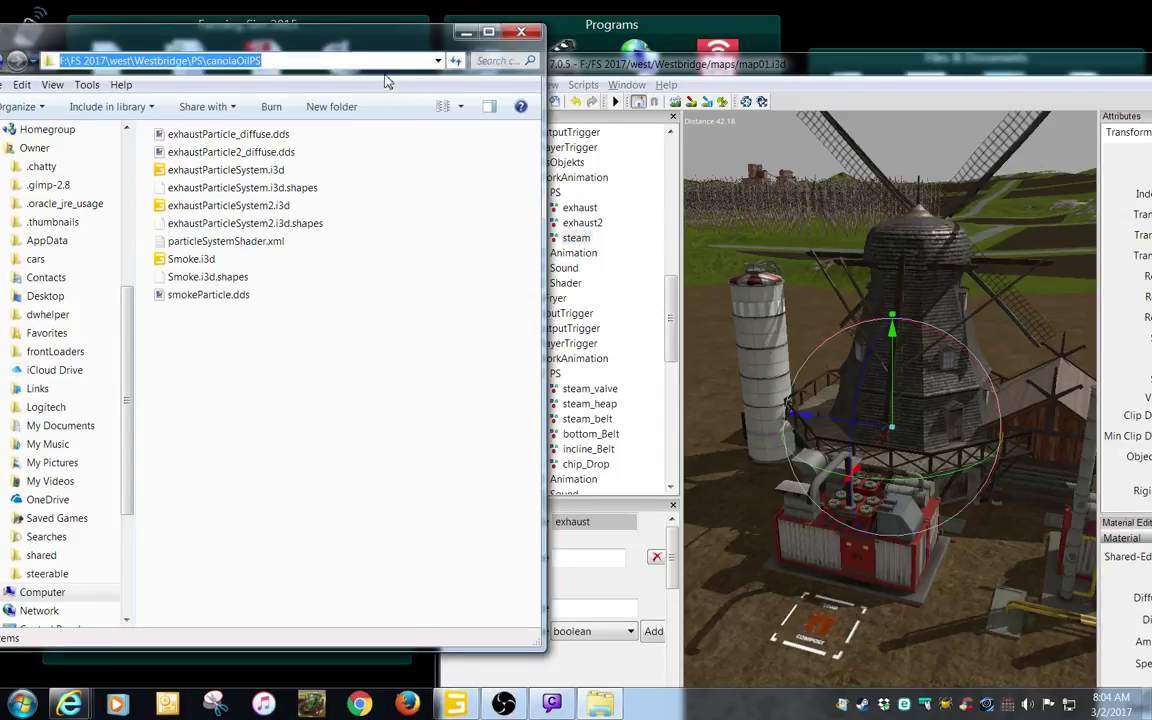
click(383, 62)
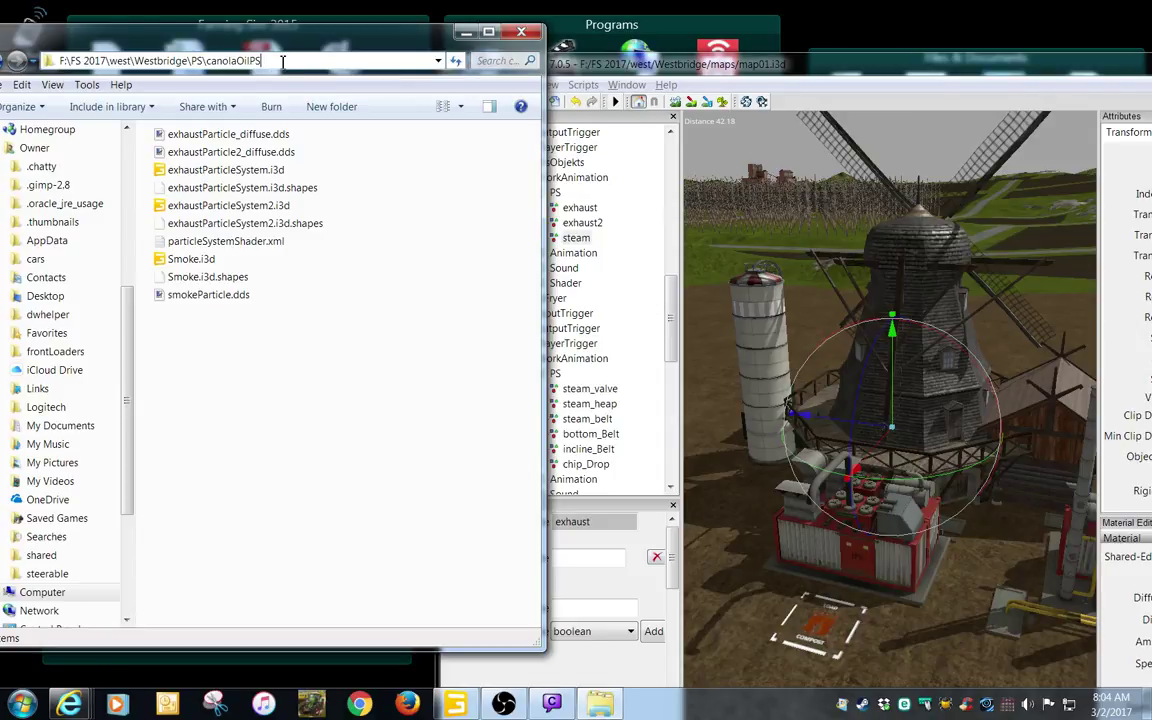
drag(270, 61, 196, 70)
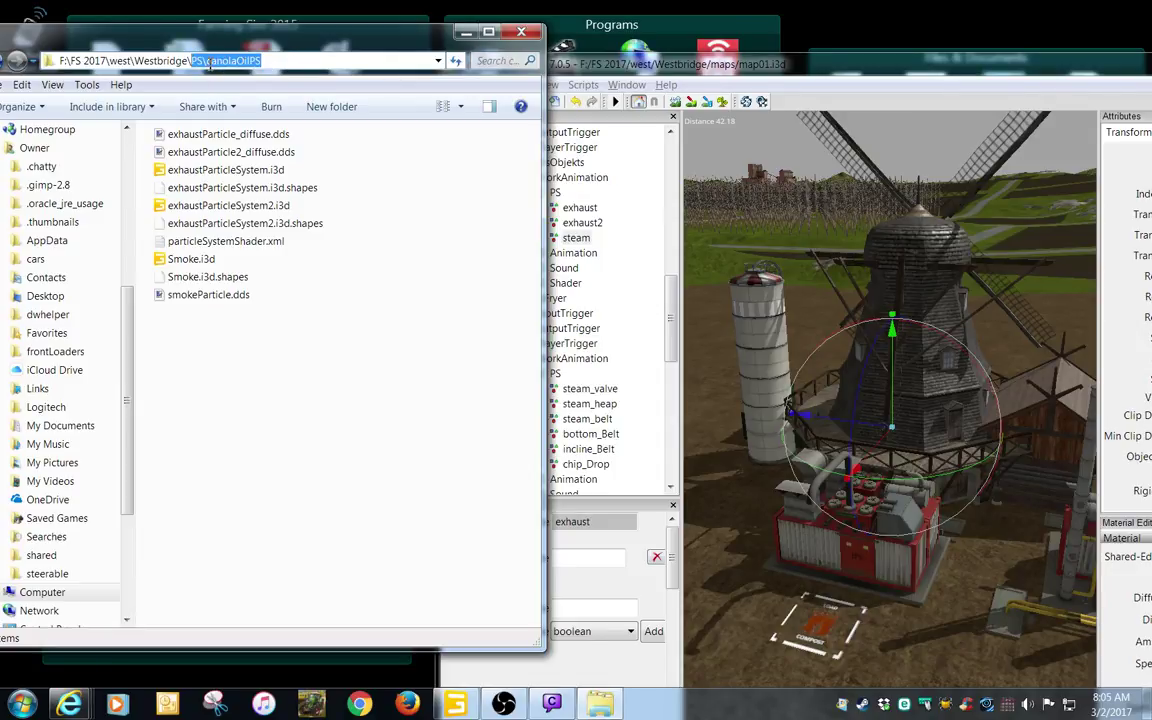
click(661, 65)
- Enter the copied folder as PS/canolaOilPS/ with forward slashes in the steam group's particleSystemFilename attribute
click(569, 563)
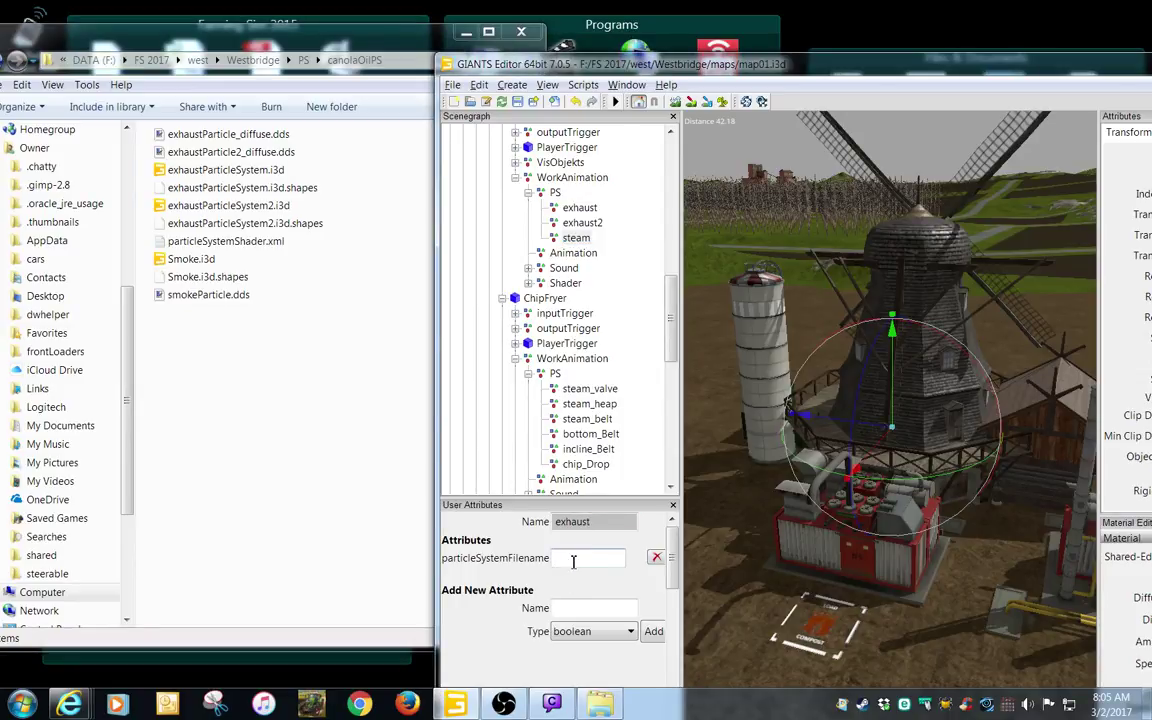
key(ctrl+v)
key(Left)
key(Left)
key(Left)
key(Right)
key(Right)
key(Right)
key(Right)
key(Right)
text(/)
- Append the file name Smoke.i3d to the particleSystemFilename path and check the attribute by reselecting the steam group
click(196, 260)
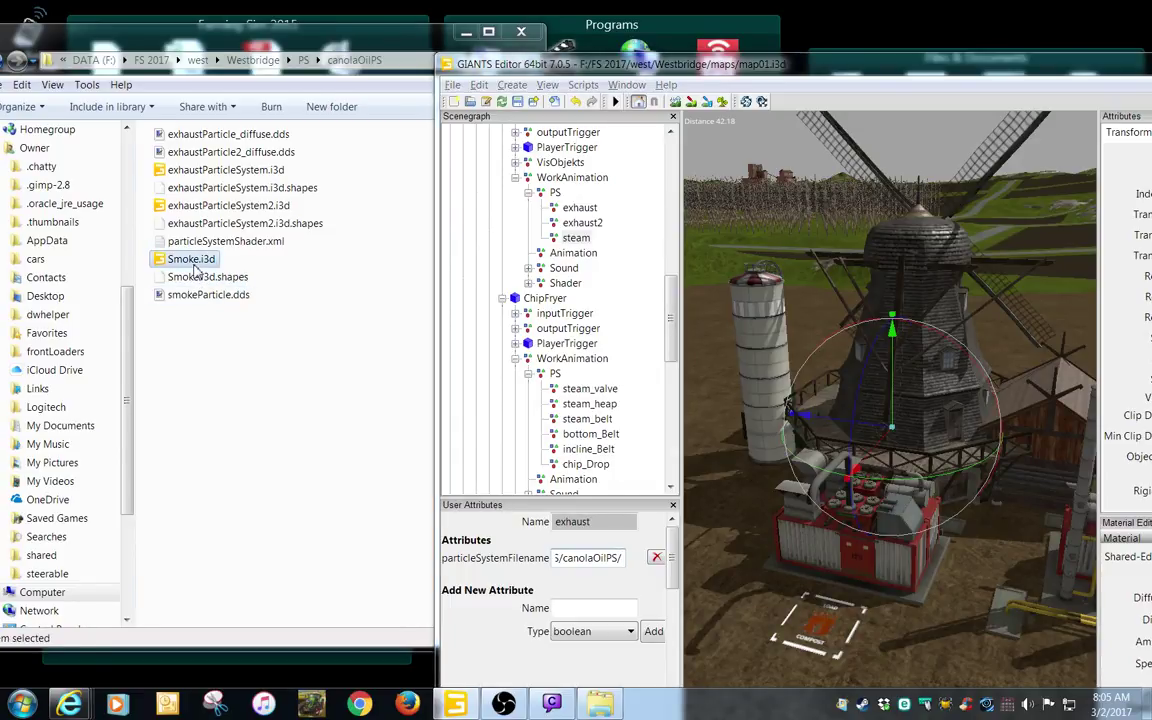
click(215, 263)
drag(226, 260, 116, 258)
key(ctrl+c)
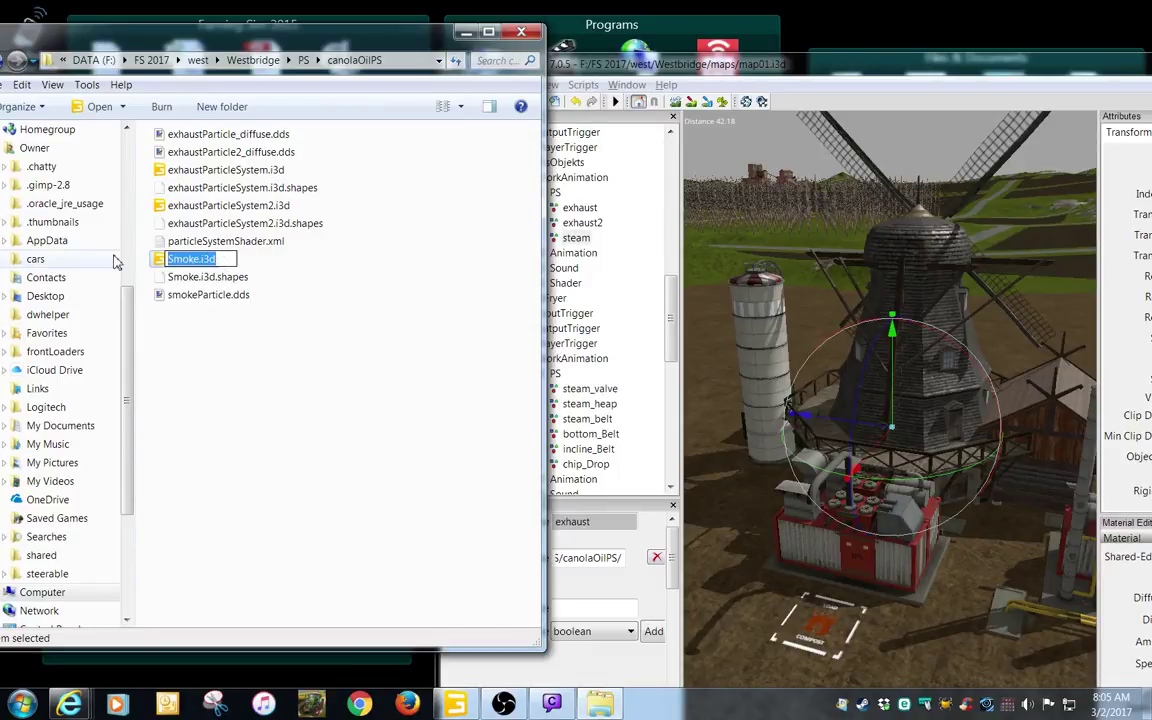
click(301, 428)
click(635, 559)
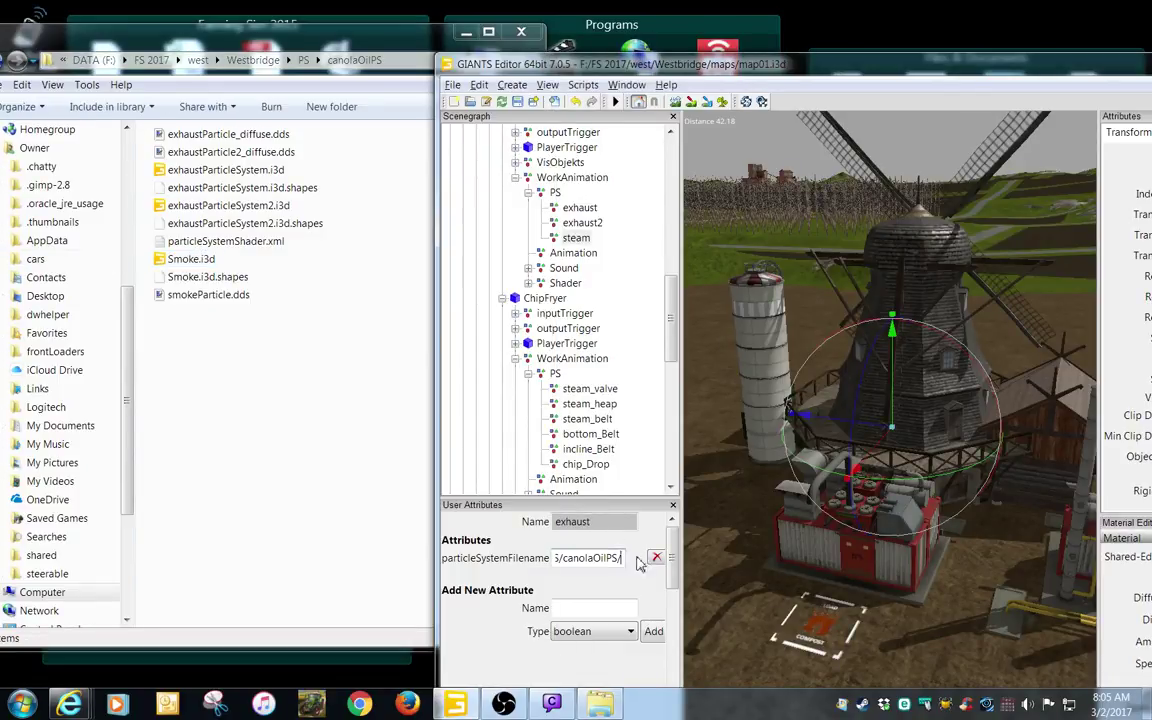
key(ctrl+v)
key(Return)
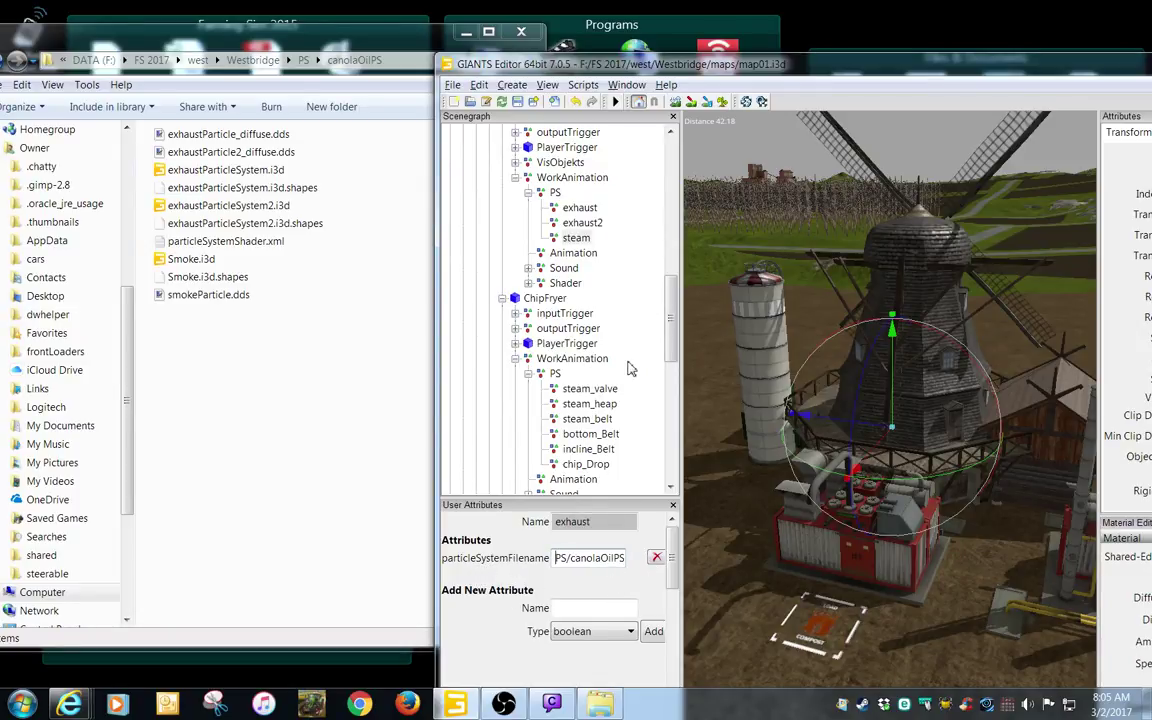
click(588, 389)
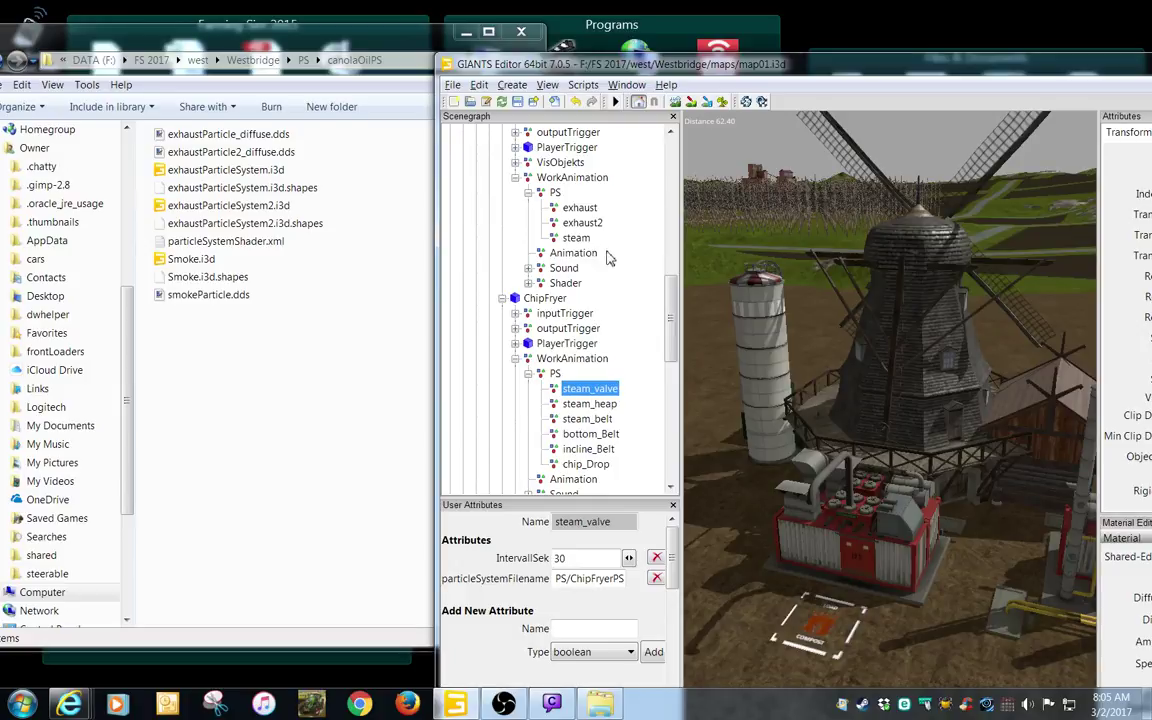
click(578, 239)
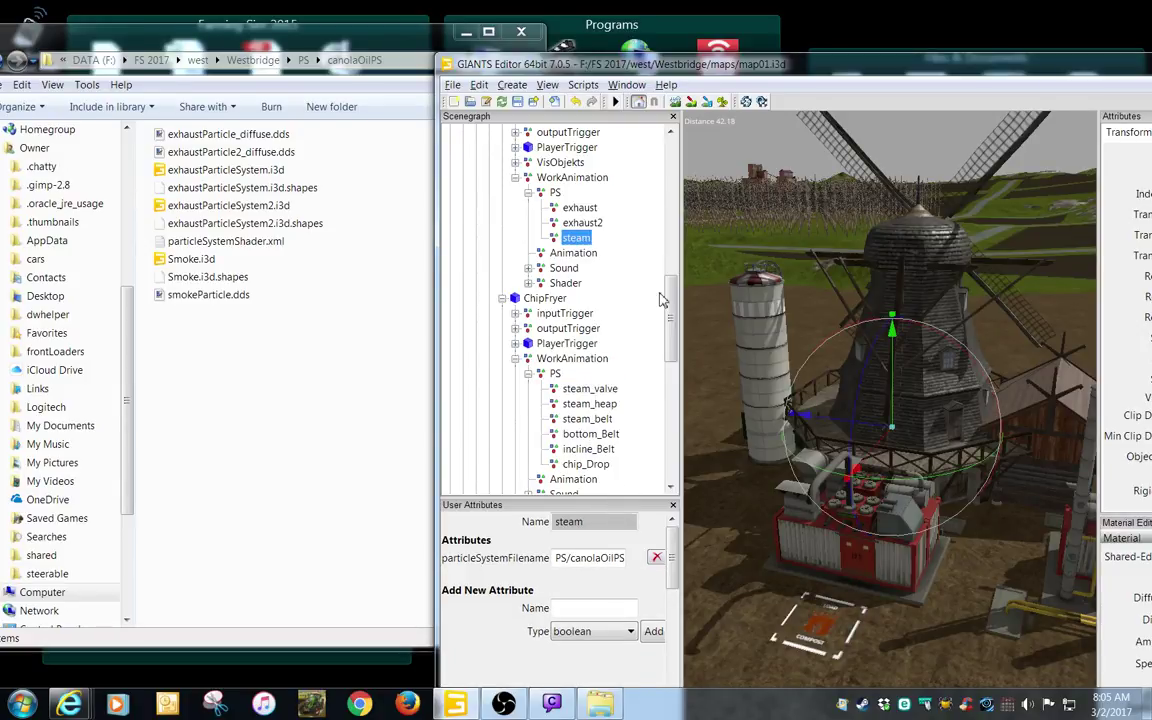
- Import Smoke.i3d from the canolaOilPS folder into the maximized map editor and place its smokeParticleSystem_emitter1 under canolaOil's steam group
double_click(894, 68)
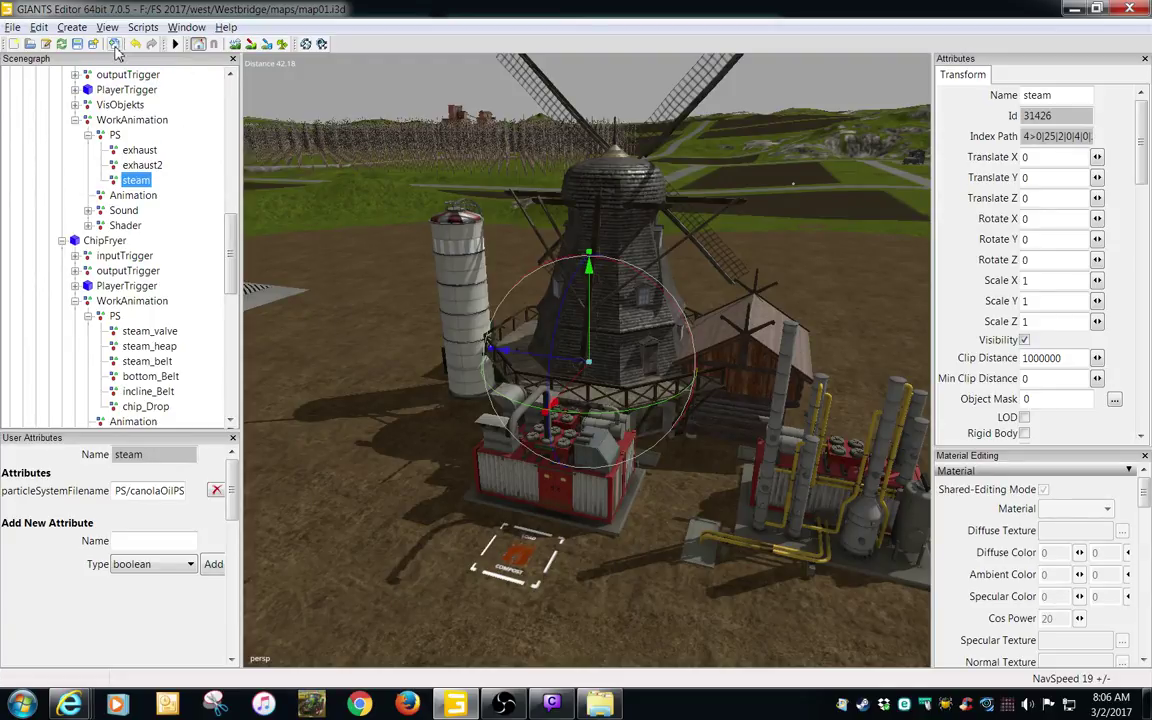
click(114, 45)
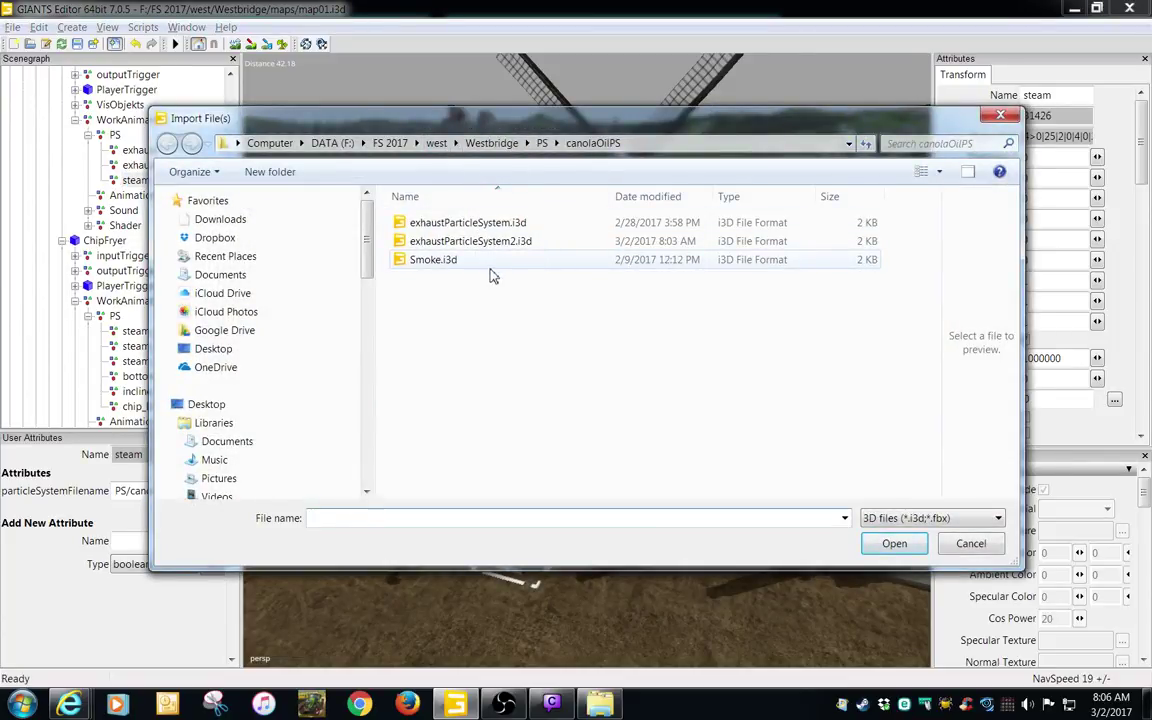
double_click(428, 263)
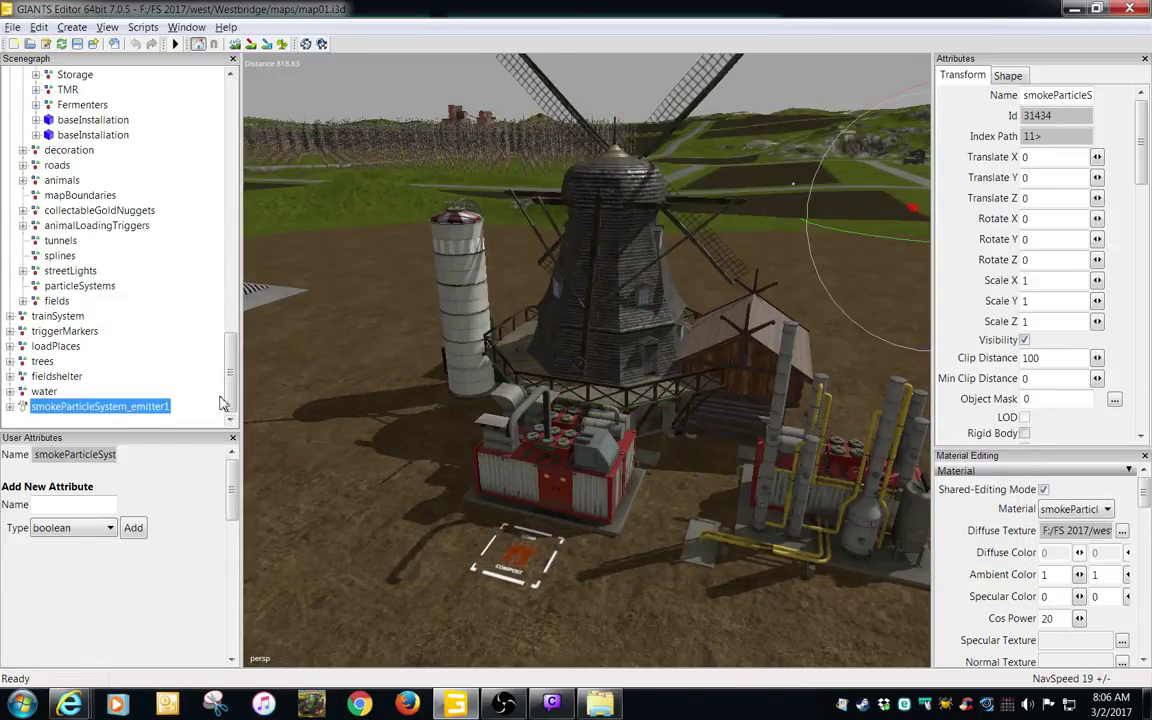
scroll(225, 399, up, 10)
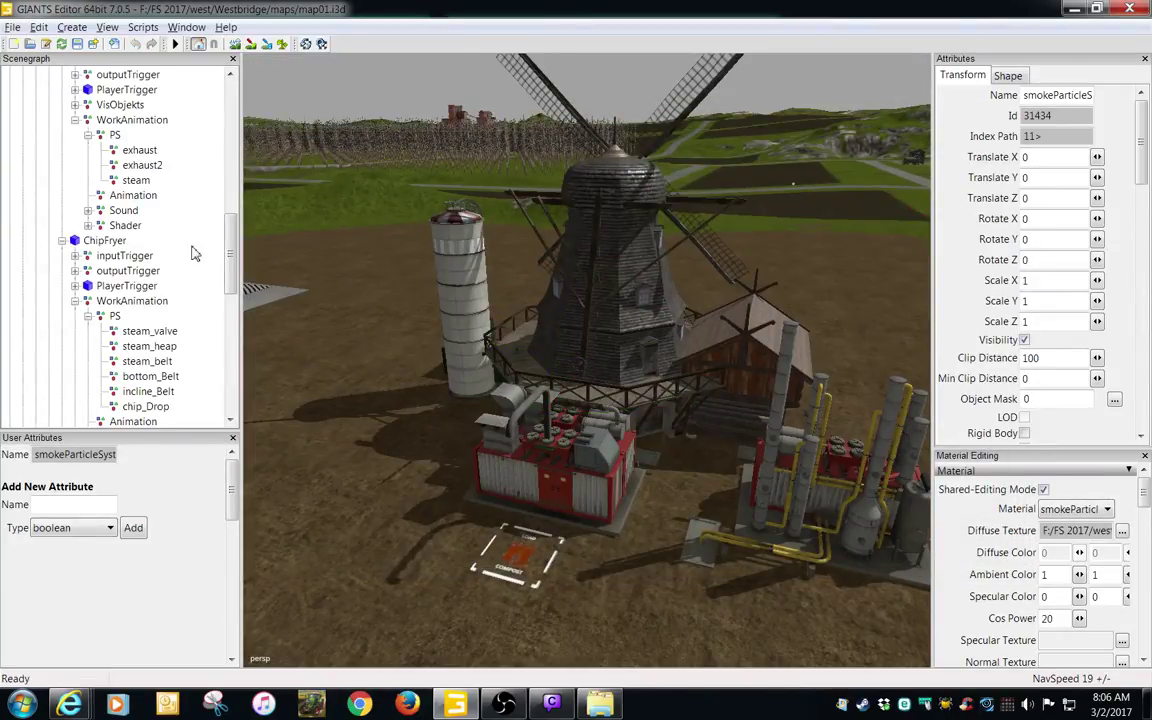
click(62, 241)
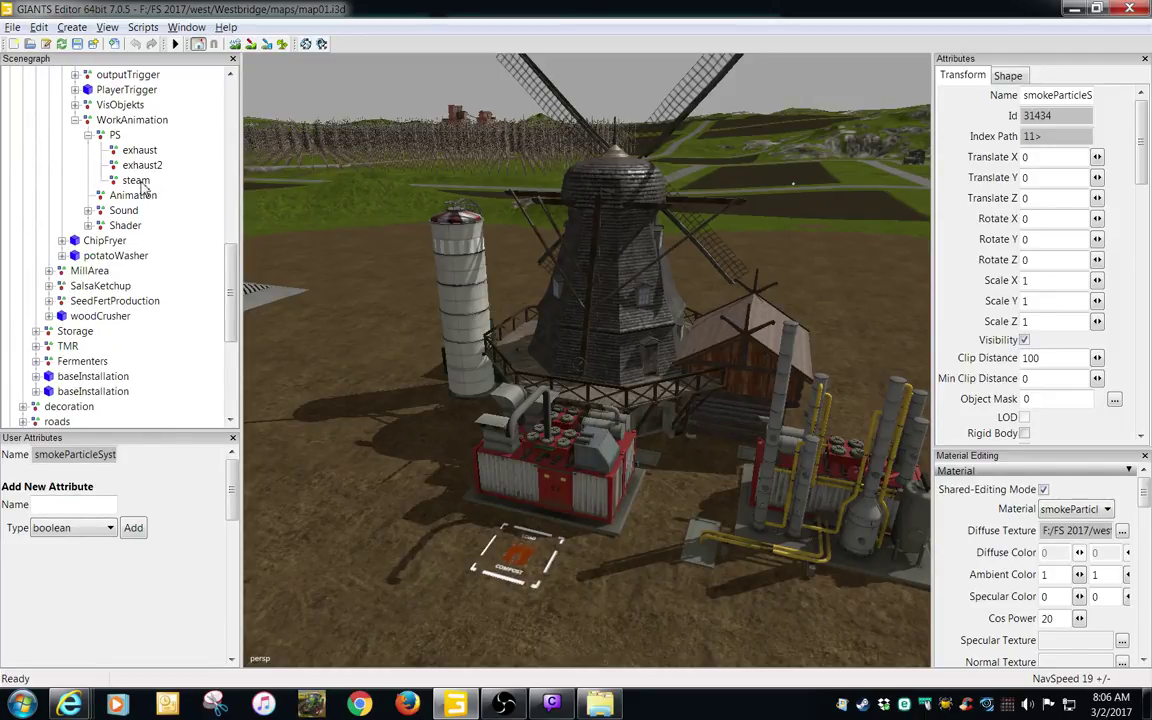
click(136, 180)
key(ctrl+v)
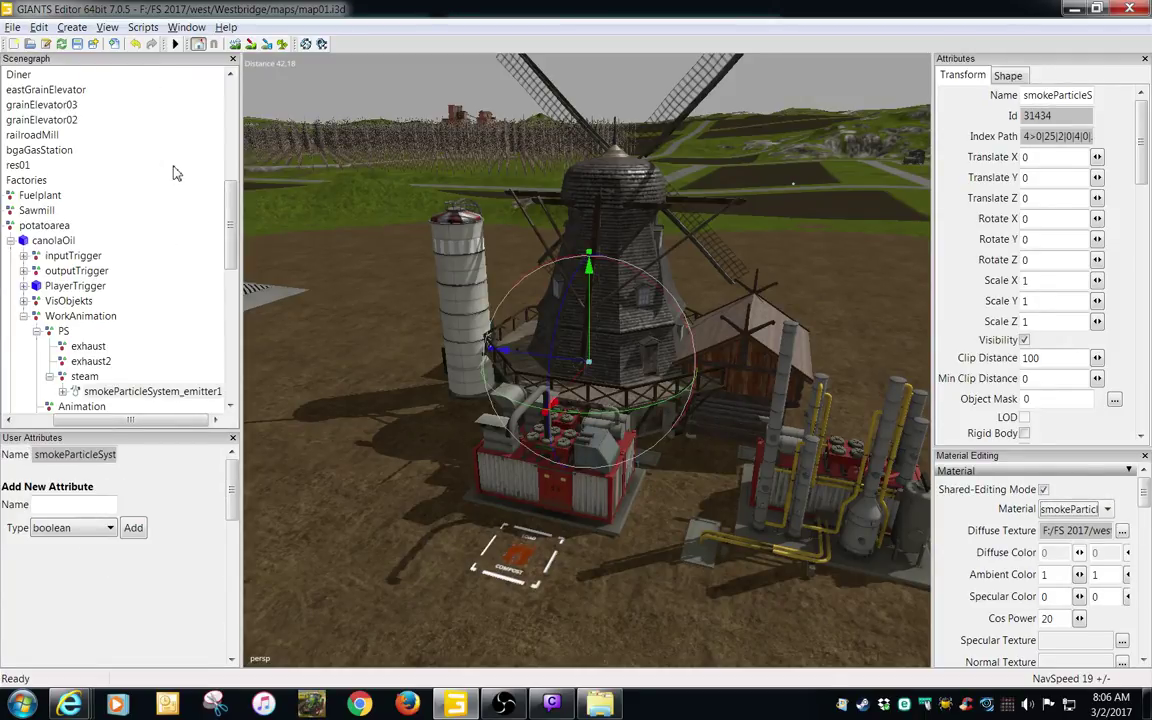
- Raise the steam group to about 10.5 on the Y axis
click(93, 378)
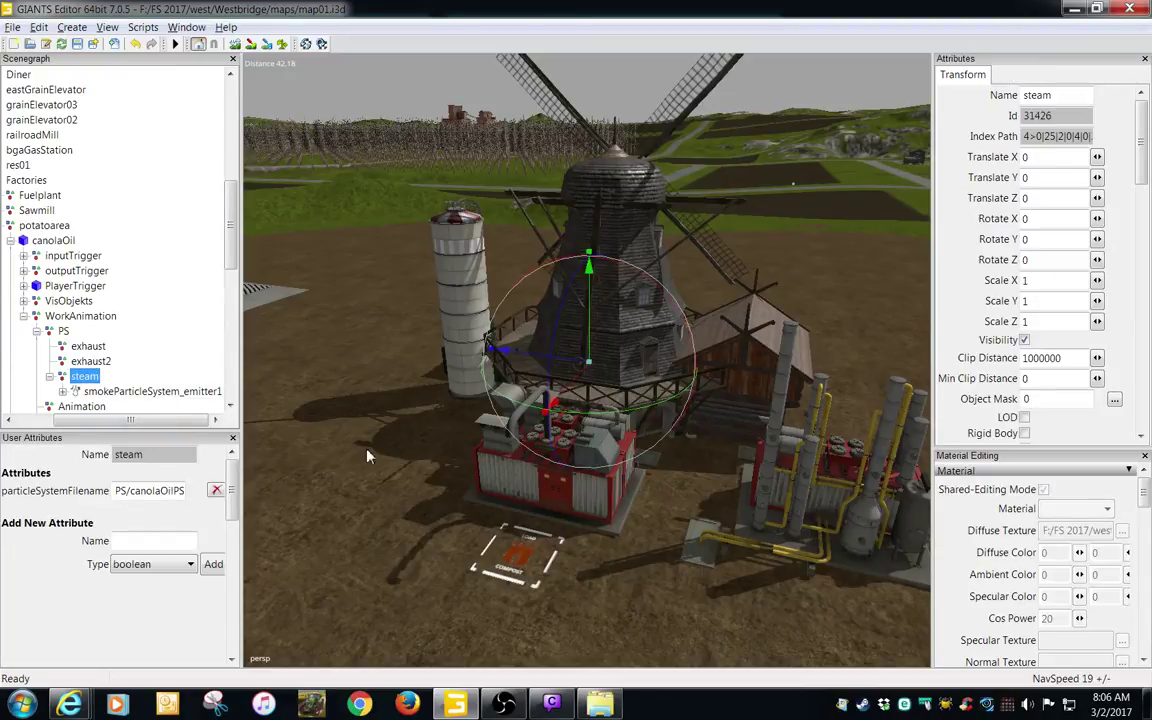
alt+middle_drag(358, 441, 436, 461)
alt+drag(436, 461, 463, 467)
scroll(549, 468, up, 4)
alt+middle_drag(463, 467, 525, 483)
drag(643, 447, 623, 223)
- Move the steam group beside the silo top, to about Y 9.35 and Z 6.05
alt+drag(525, 236, 697, 318)
alt+middle_drag(585, 355, 685, 349)
scroll(665, 328, up, 2)
scroll(700, 342, up, 2)
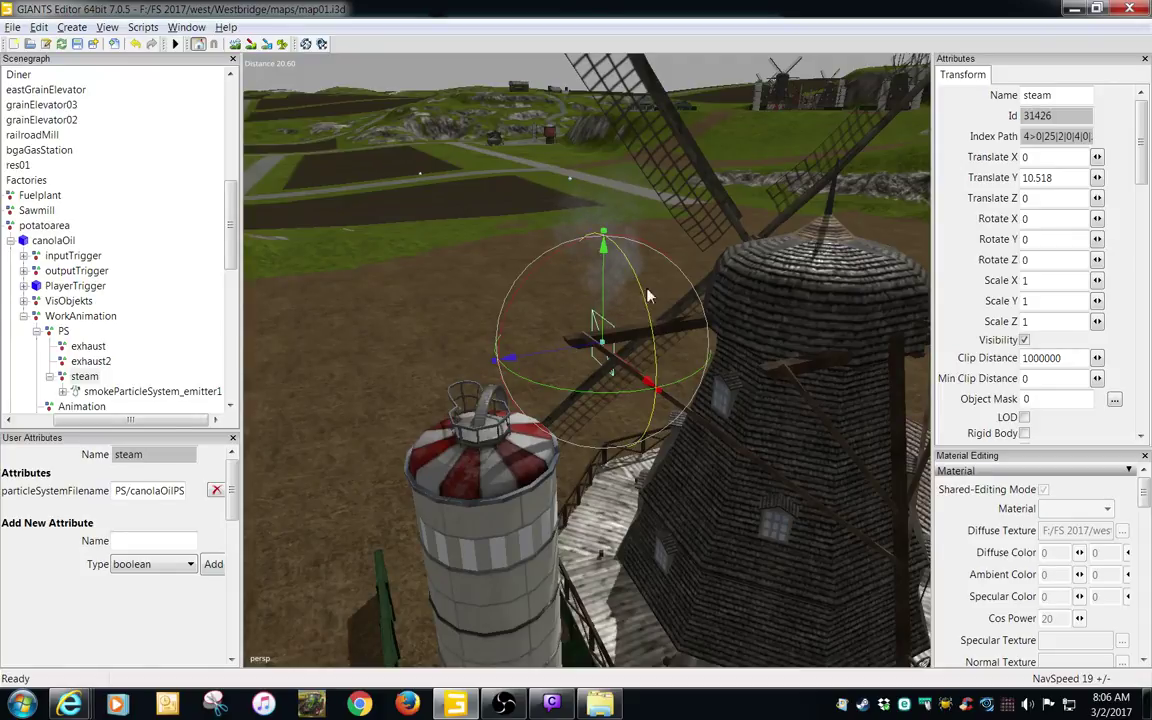
drag(600, 315, 619, 432)
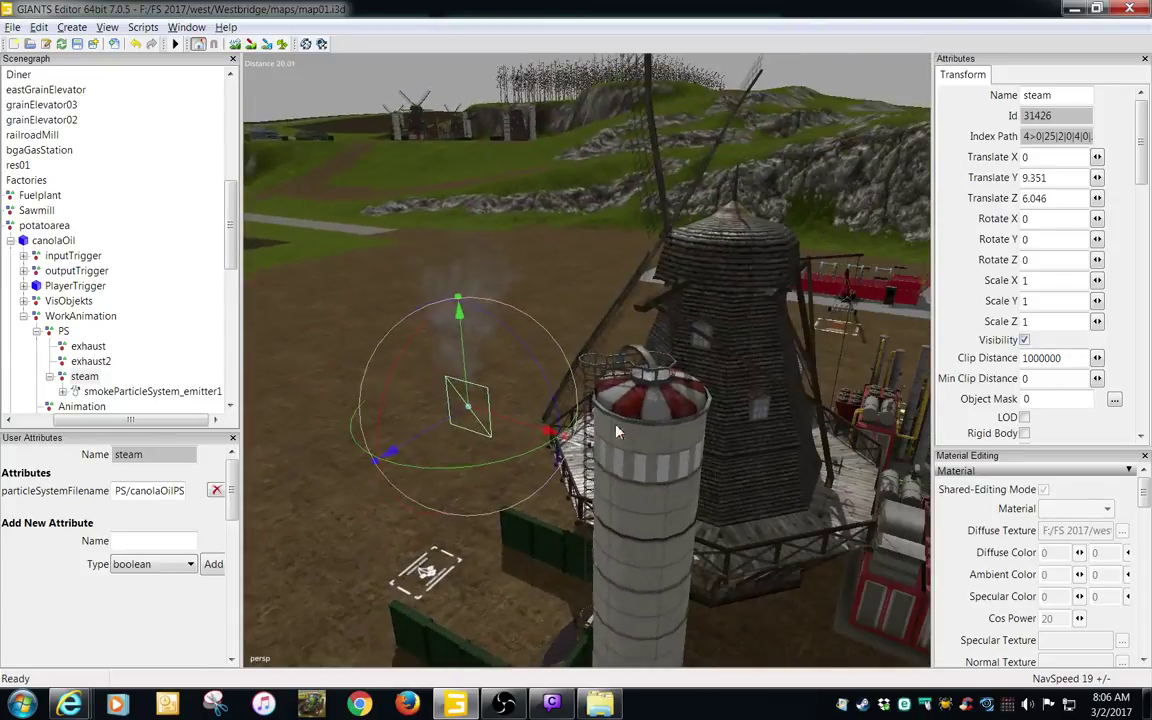
alt+middle_drag(553, 448, 502, 402)
scroll(571, 425, up, 2)
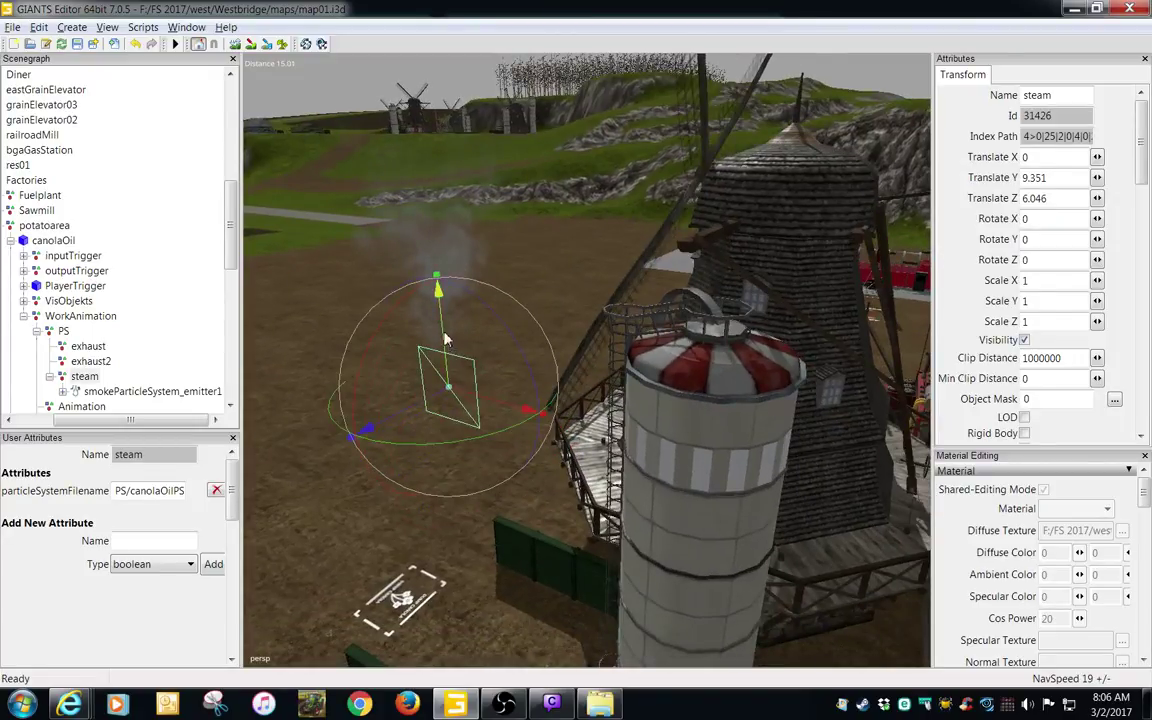
- Open Smoke.i3d from the canolaOilPS folder in its own editor, examine its smoke emitter and close it without saving changes
click(1076, 9)
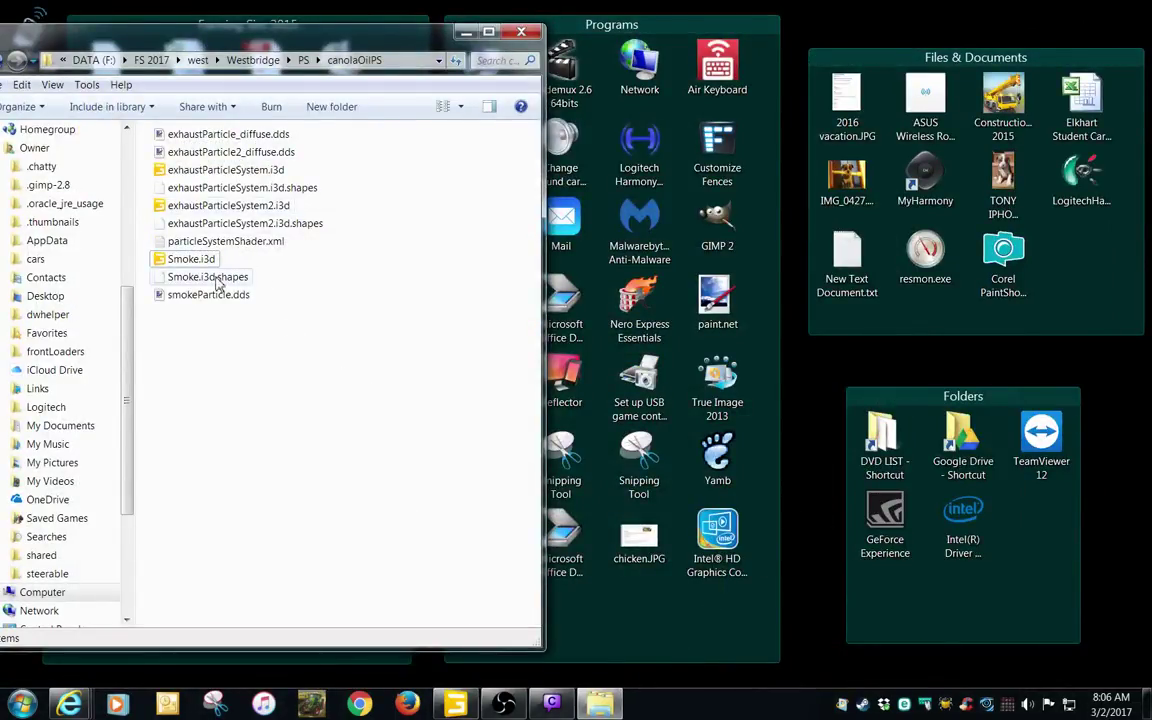
double_click(191, 259)
double_click(422, 322)
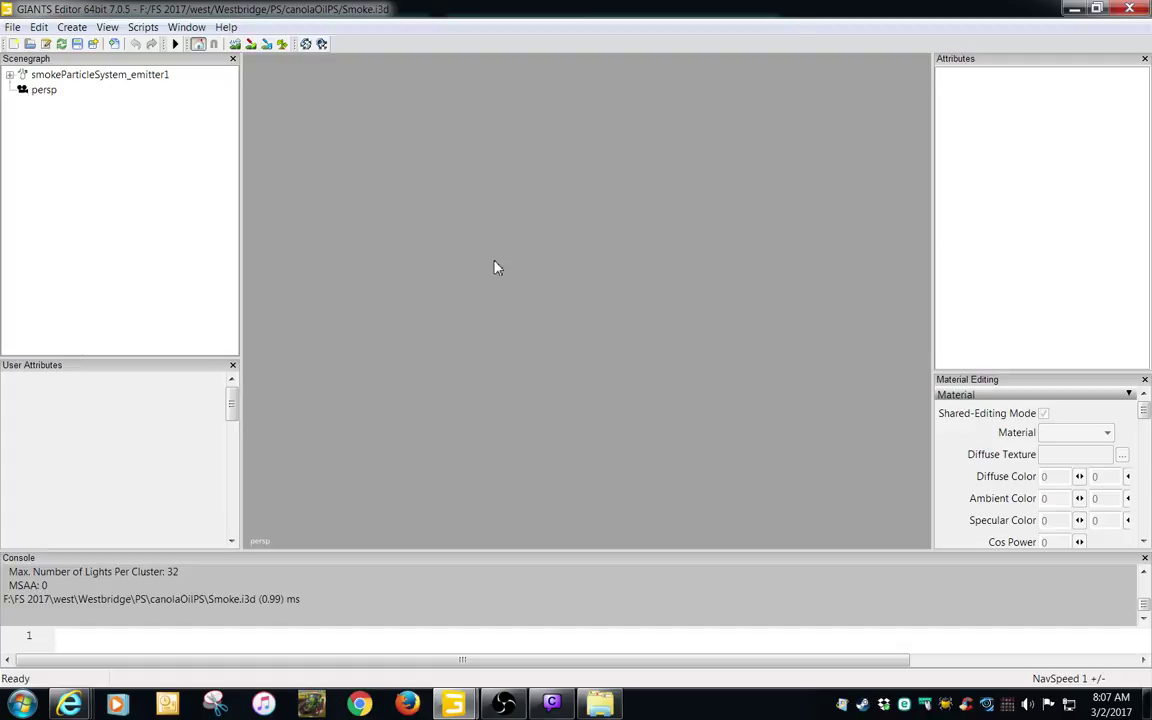
click(112, 75)
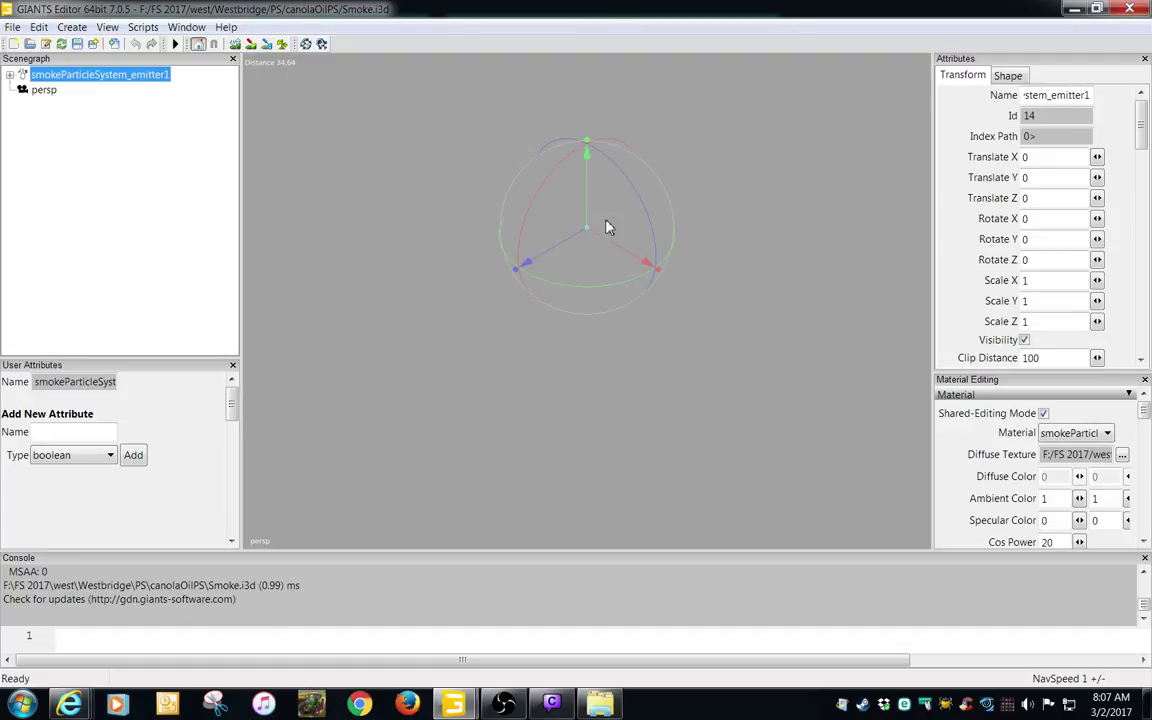
click(574, 410)
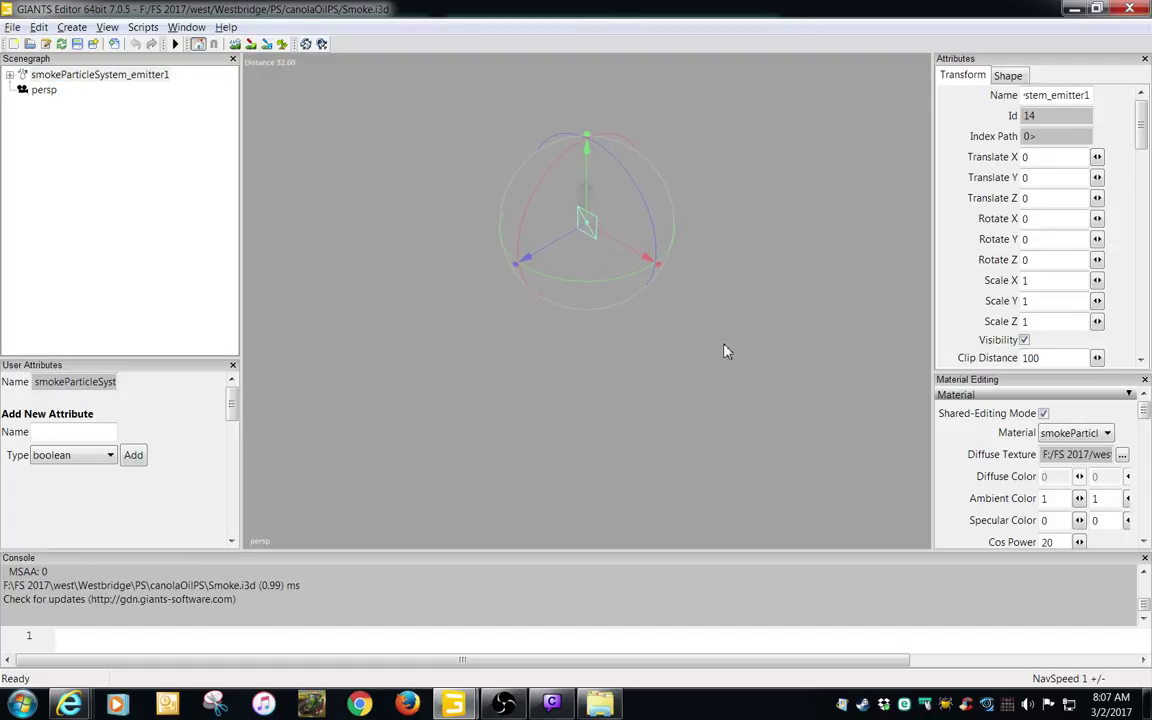
scroll(631, 361, up, 1)
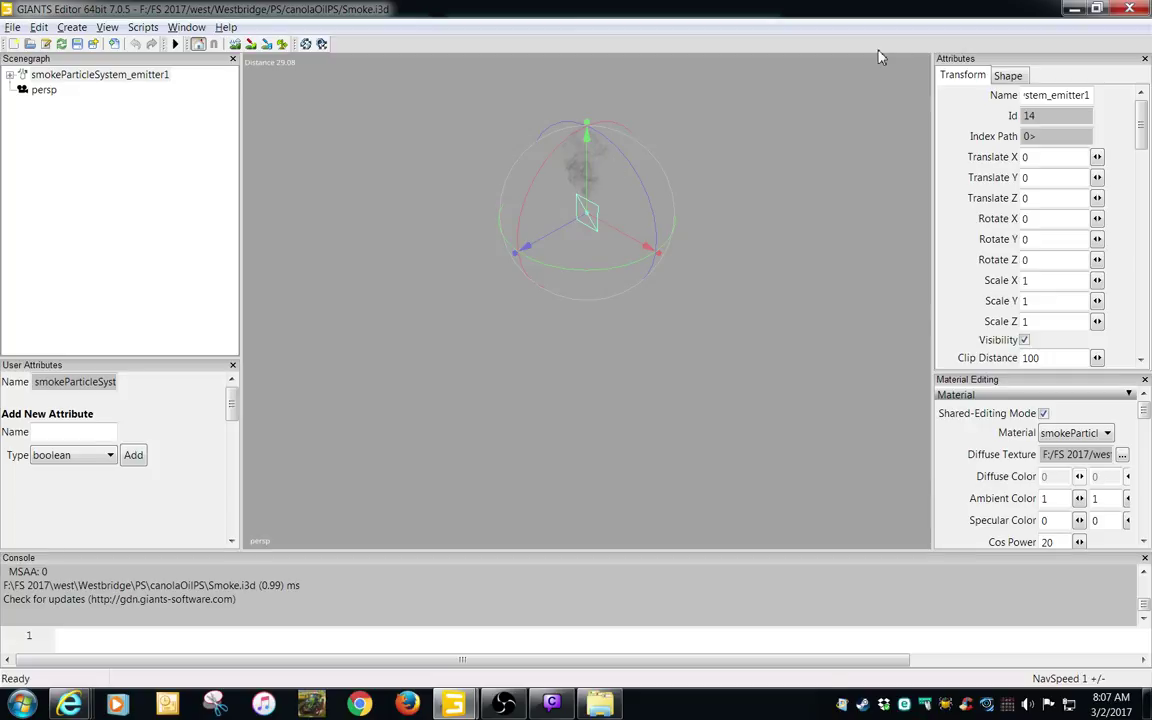
click(1129, 8)
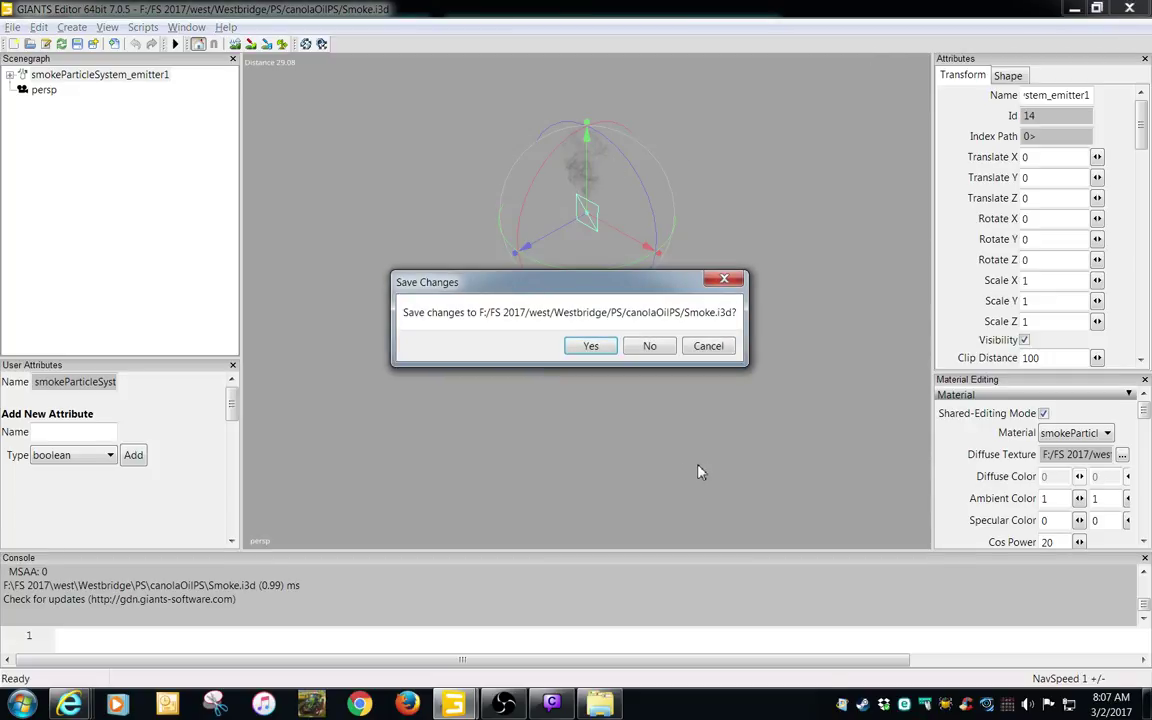
click(650, 346)
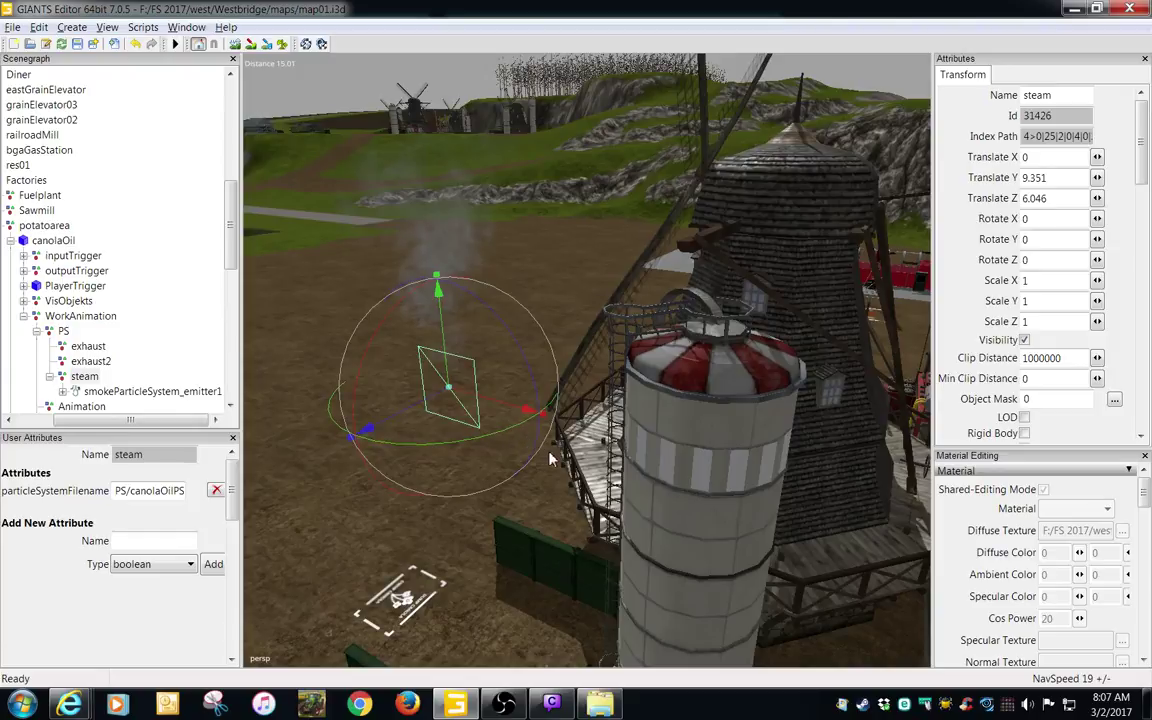
- Move the steam group along the X axis to the silo, at about X 6.45
scroll(549, 459, down, 5)
alt+middle_drag(532, 488, 517, 491)
scroll(589, 463, up, 5)
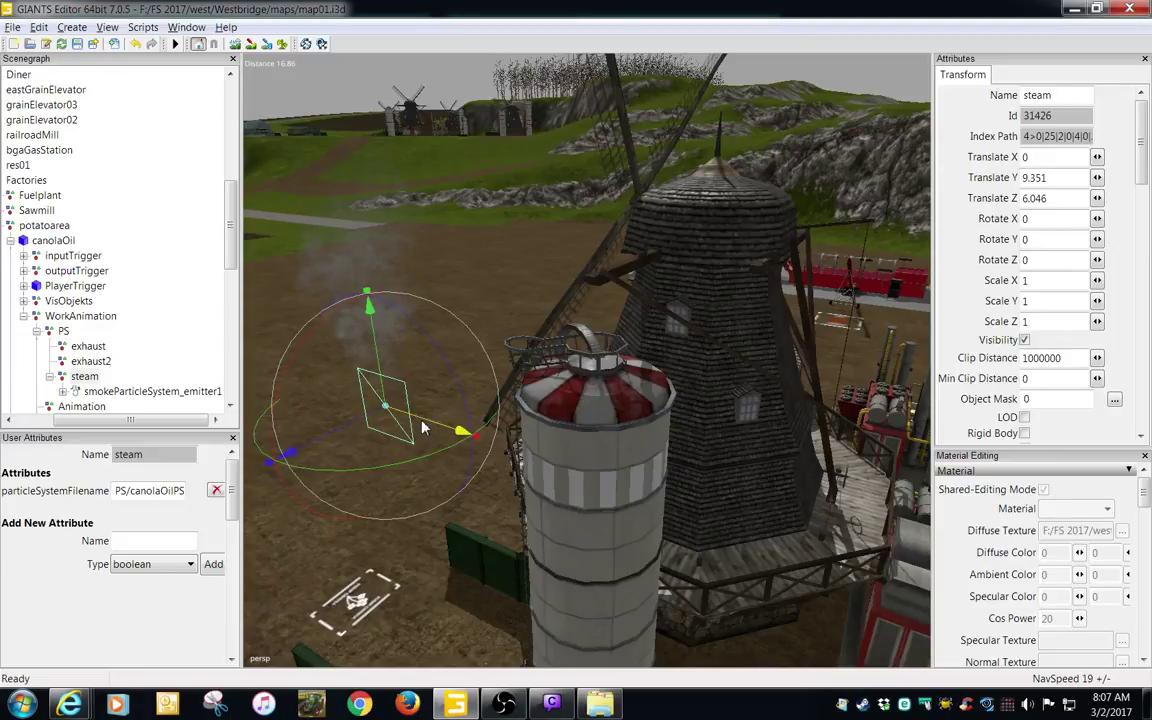
drag(422, 428, 649, 462)
- Raise the steam group to the silo's roof, at about Y 11.22, and shift it to about X 7.24
scroll(648, 464, up, 5)
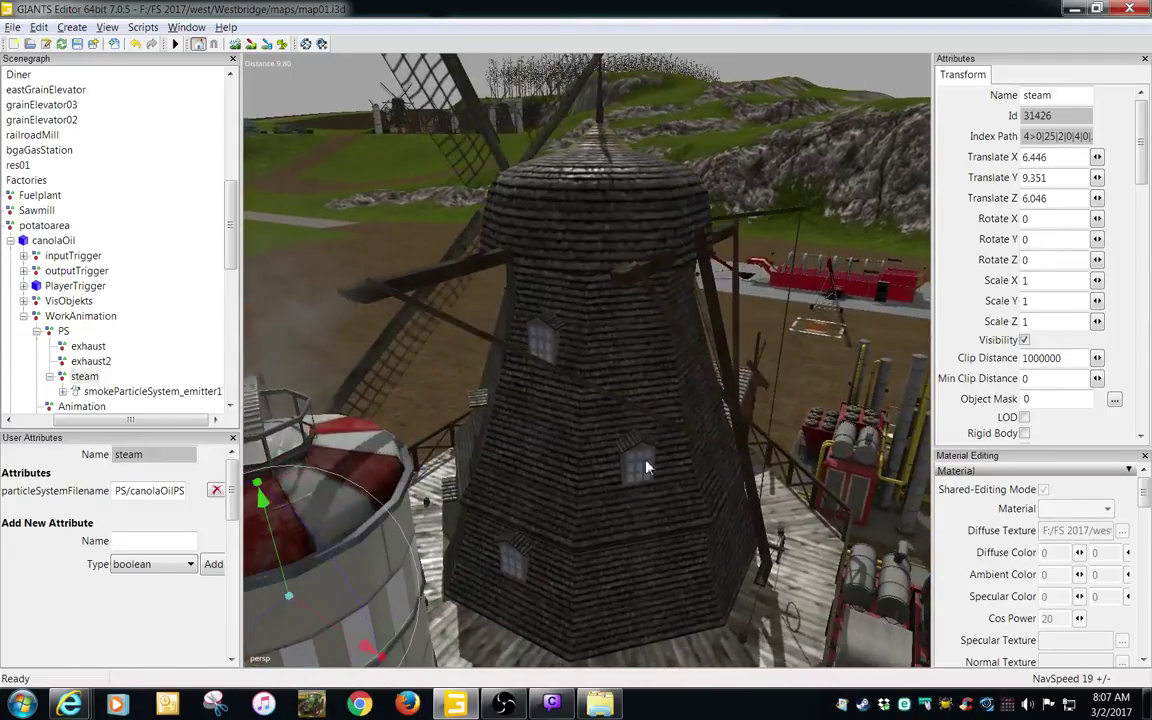
alt+middle_drag(647, 467, 664, 482)
scroll(664, 481, down, 1)
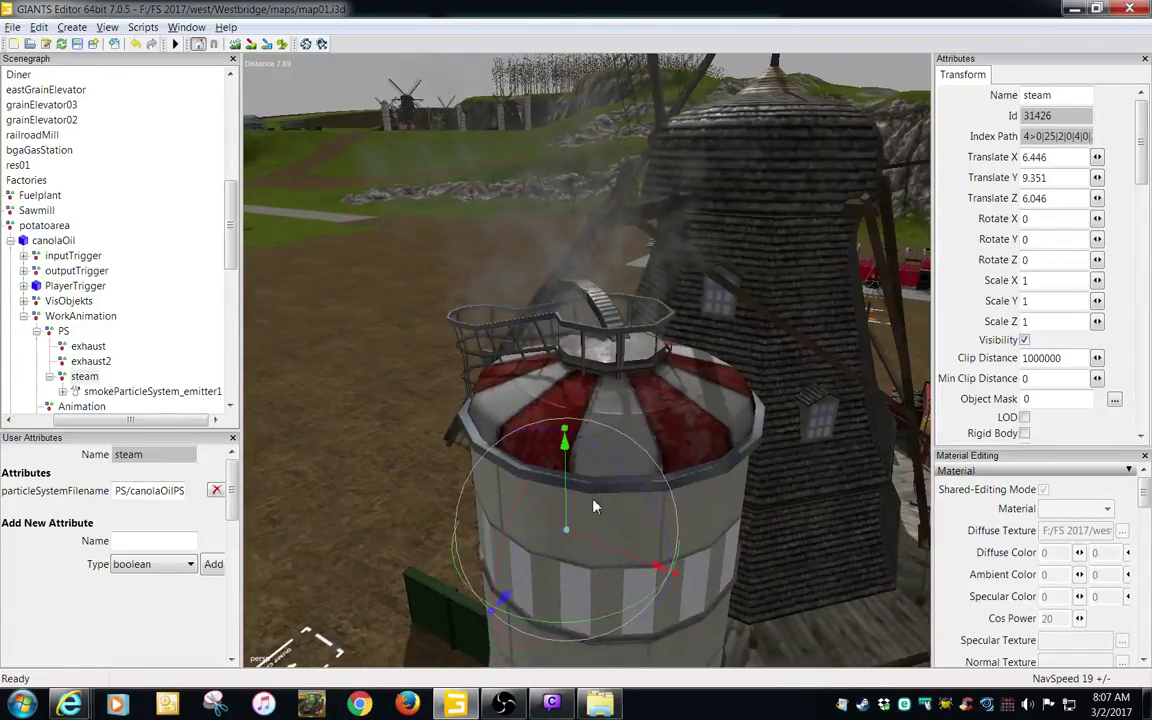
drag(568, 505, 585, 368)
drag(588, 425, 651, 440)
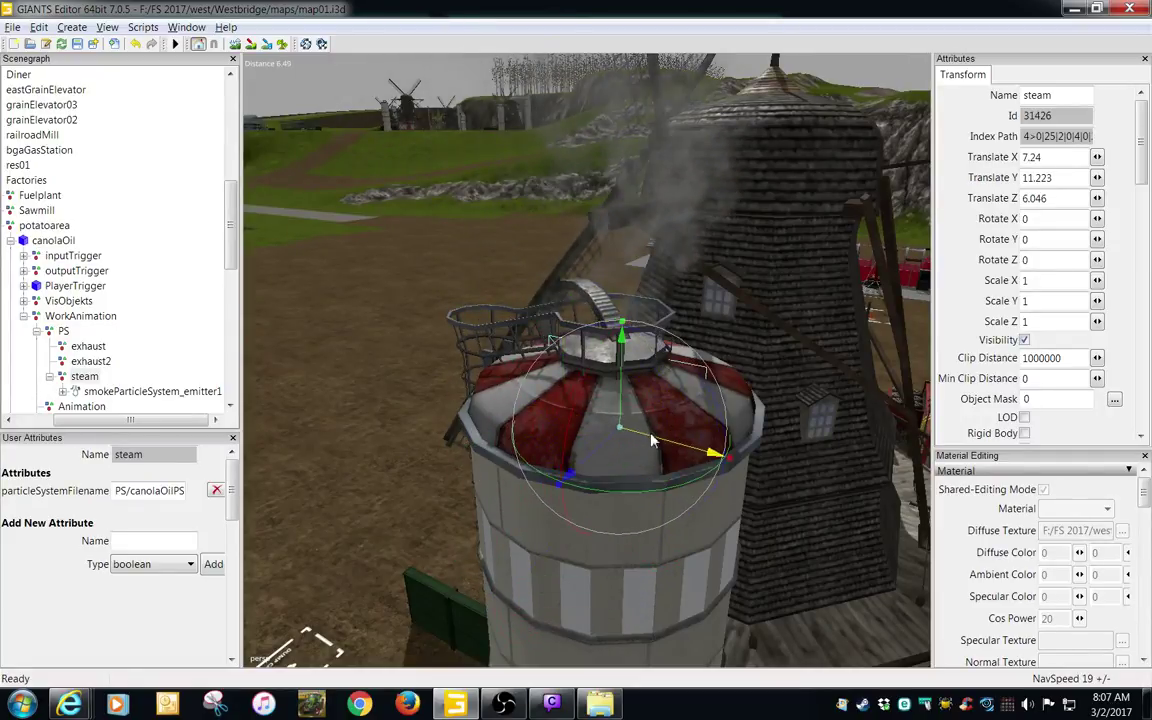
- Fine-tune the steam group at the silo's roof opening to about X 7.31 and Y 10.62
alt+middle_drag(651, 440, 673, 455)
alt+drag(673, 455, 762, 481)
scroll(762, 475, up, 3)
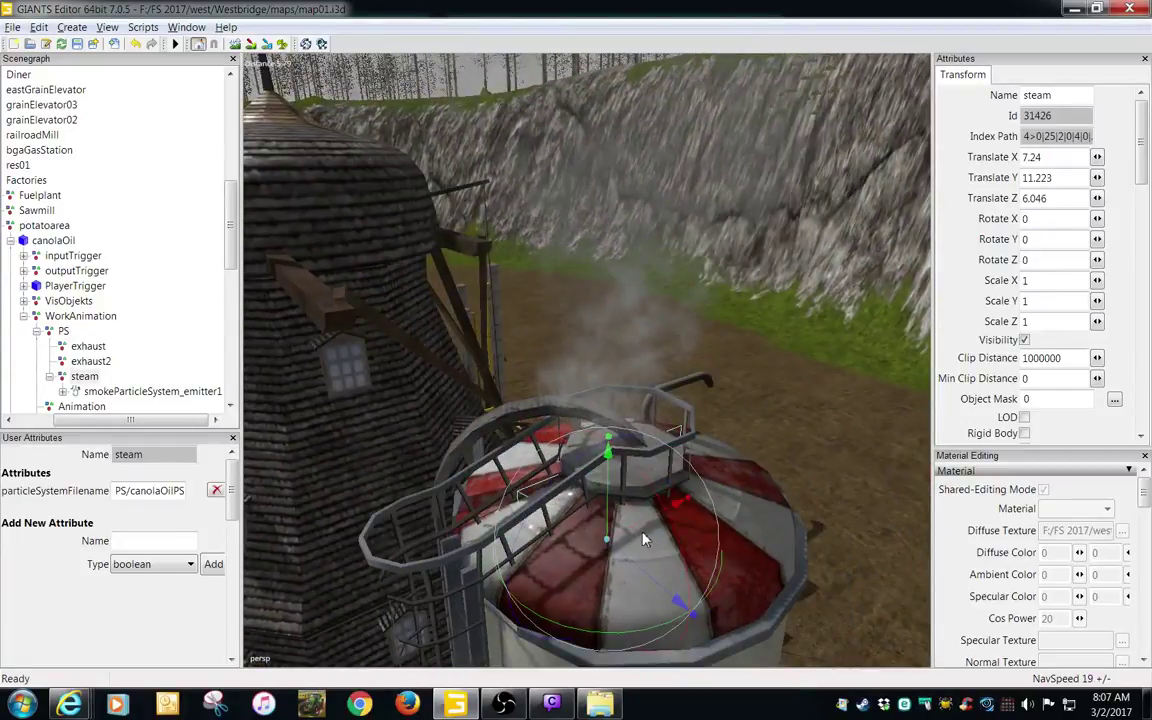
mouse_move(638, 524)
mouse_down()
mouse_move(665, 521)
mouse_move(649, 527)
mouse_up()
alt+middle_drag(649, 527, 627, 522)
right_drag(628, 530, 589, 480)
drag(549, 403, 571, 474)
- Examine the steam effect and its position on the silo roof from several sides and distances
alt+middle_drag(602, 440, 571, 437)
alt+drag(571, 437, 620, 455)
scroll(498, 453, down, 4)
scroll(552, 448, up, 5)
alt+drag(550, 448, 514, 447)
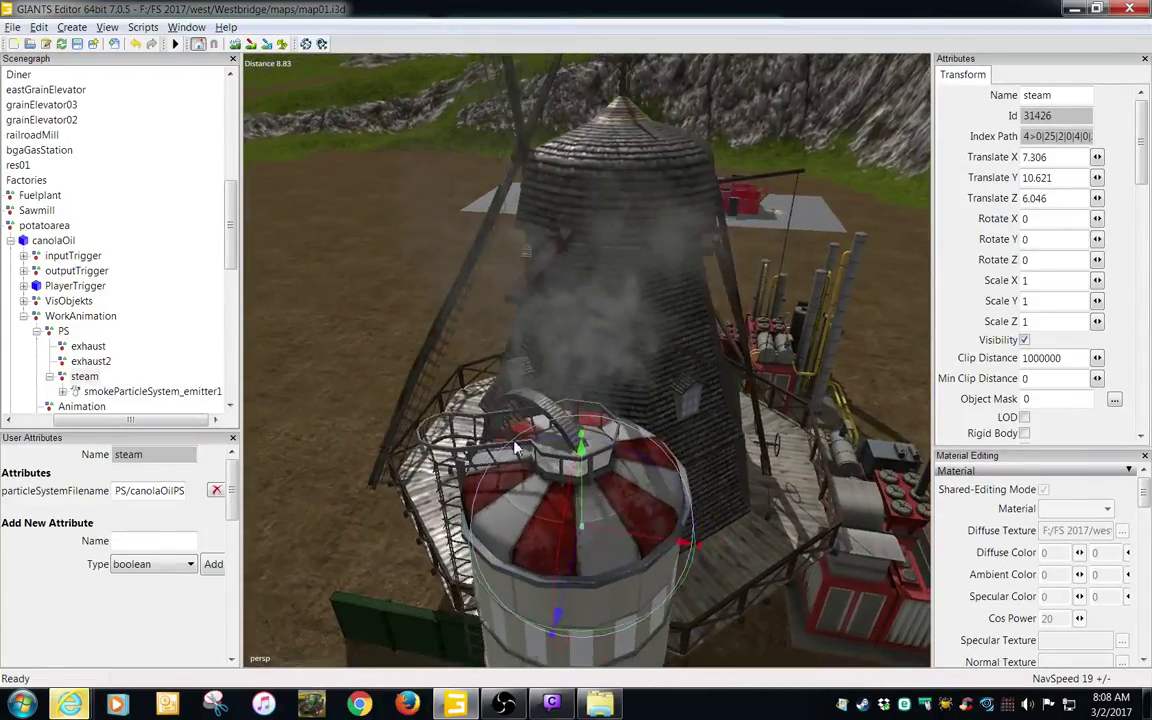
alt+middle_drag(514, 447, 480, 437)
drag(515, 491, 666, 475)
alt+middle_drag(666, 475, 770, 428)
- Delete the imported smokeParticleSystem_emitter1 from the steam group
click(205, 391)
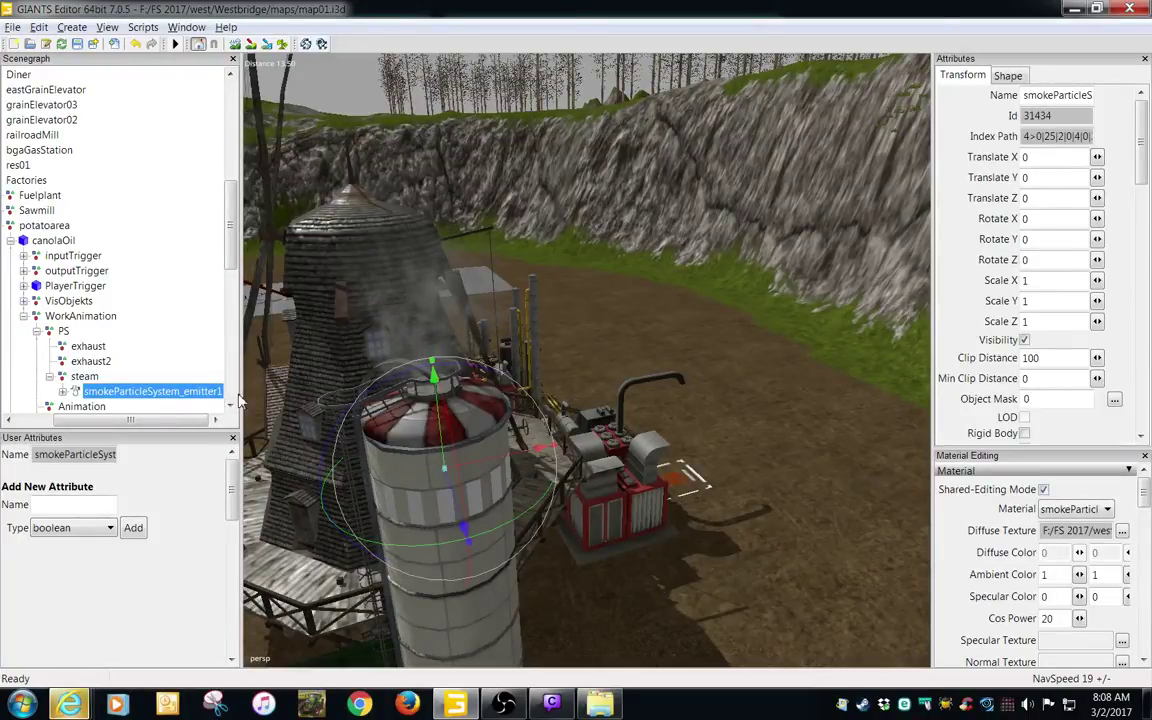
key(Delete)
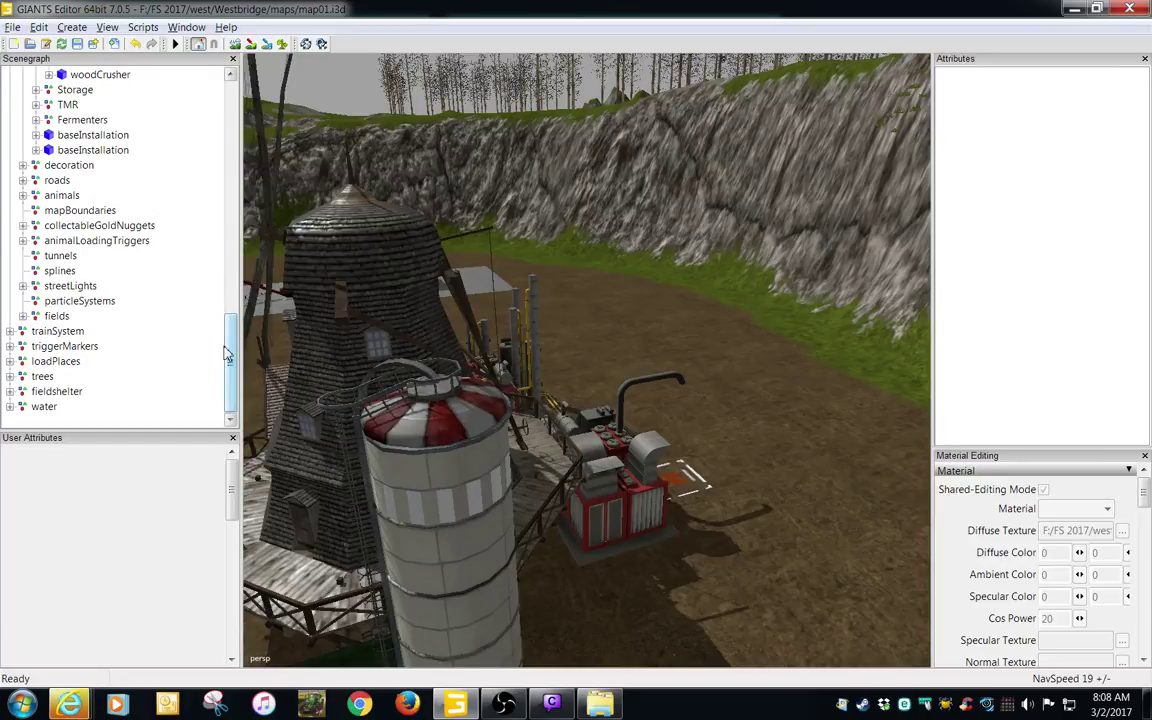
- Select the steam group in the canolaOil factory's PS group and undo its last move
drag(229, 353, 234, 288)
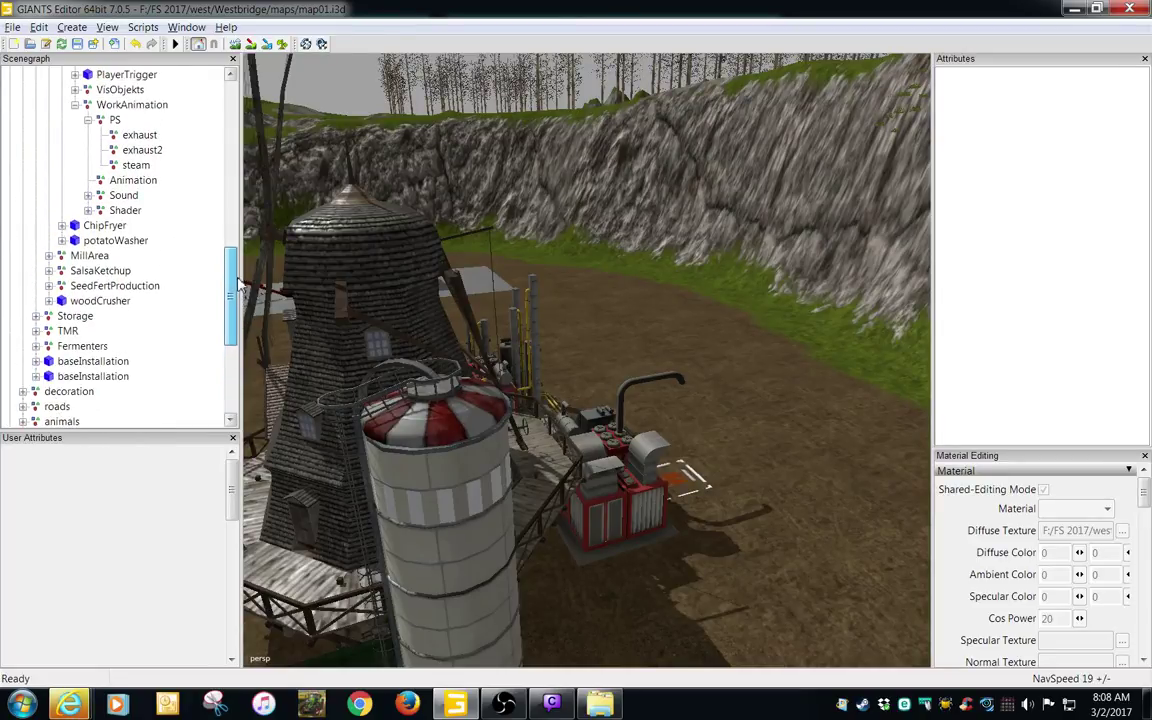
click(137, 164)
mouse_move(502, 468)
mouse_down()
mouse_move(478, 478)
mouse_move(500, 464)
mouse_move(489, 450)
mouse_up()
key(ctrl+z)
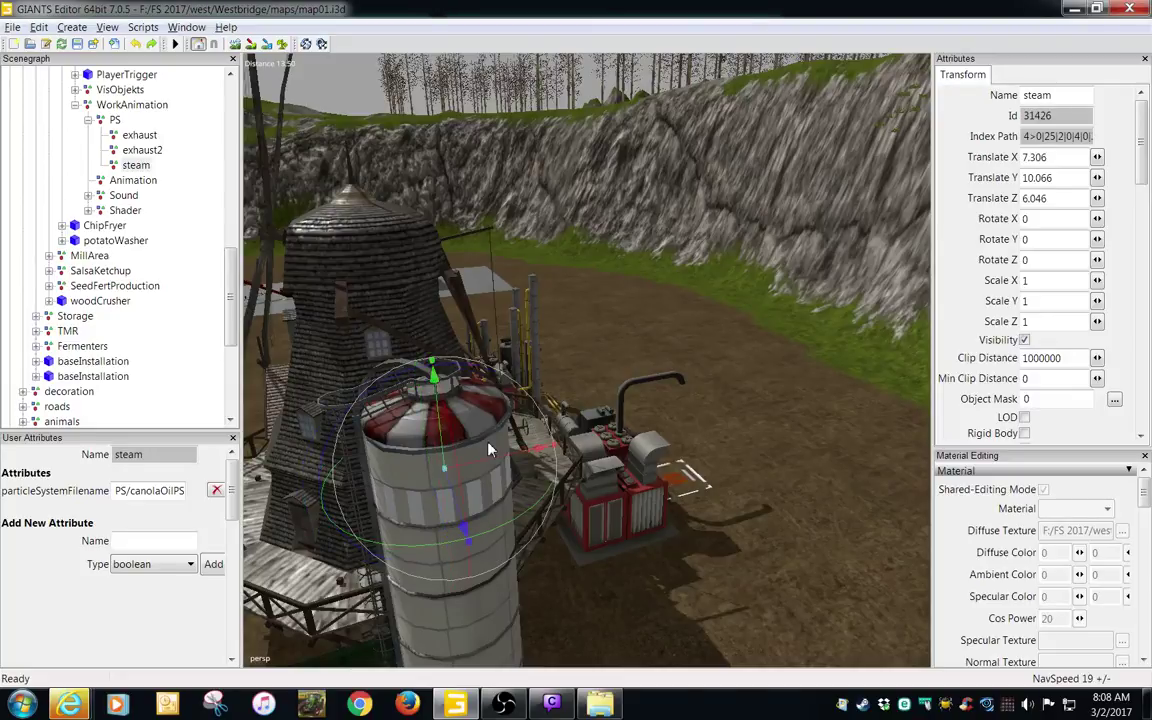
- Examine the silo with the steam group and the red machine units beside the windmill from several sides
alt+drag(506, 546, 440, 412)
scroll(620, 586, up, 5)
alt+middle_drag(415, 420, 437, 418)
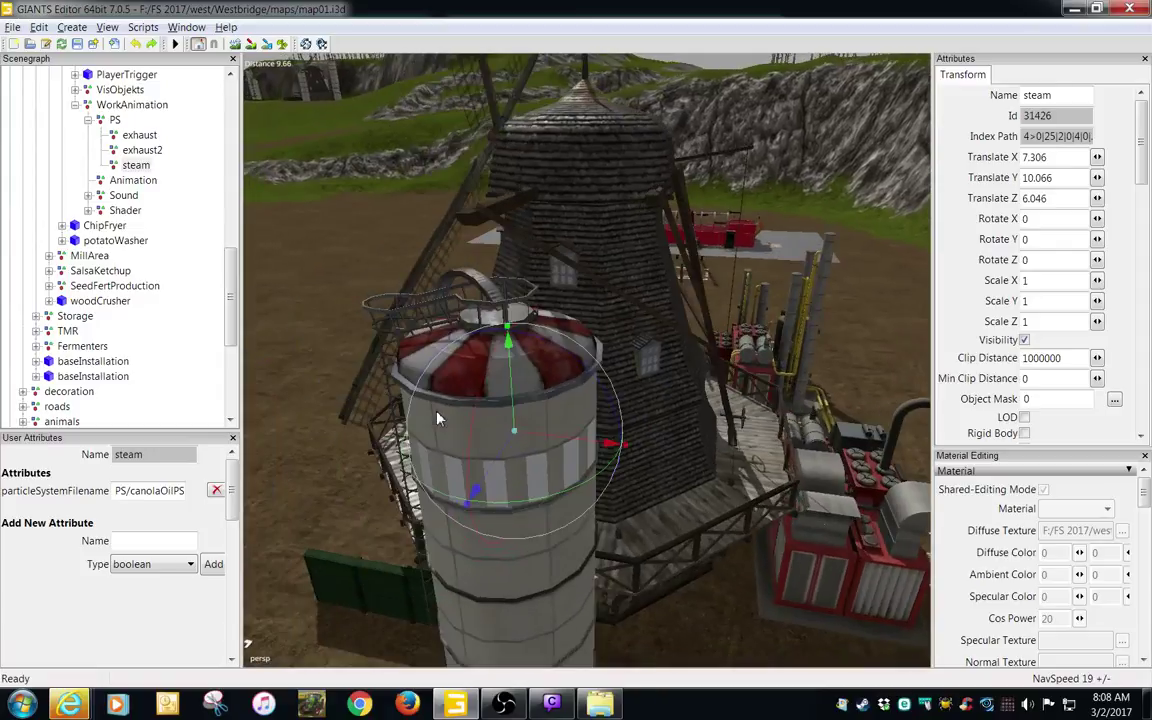
scroll(438, 418, down, 3)
alt+drag(455, 412, 503, 400)
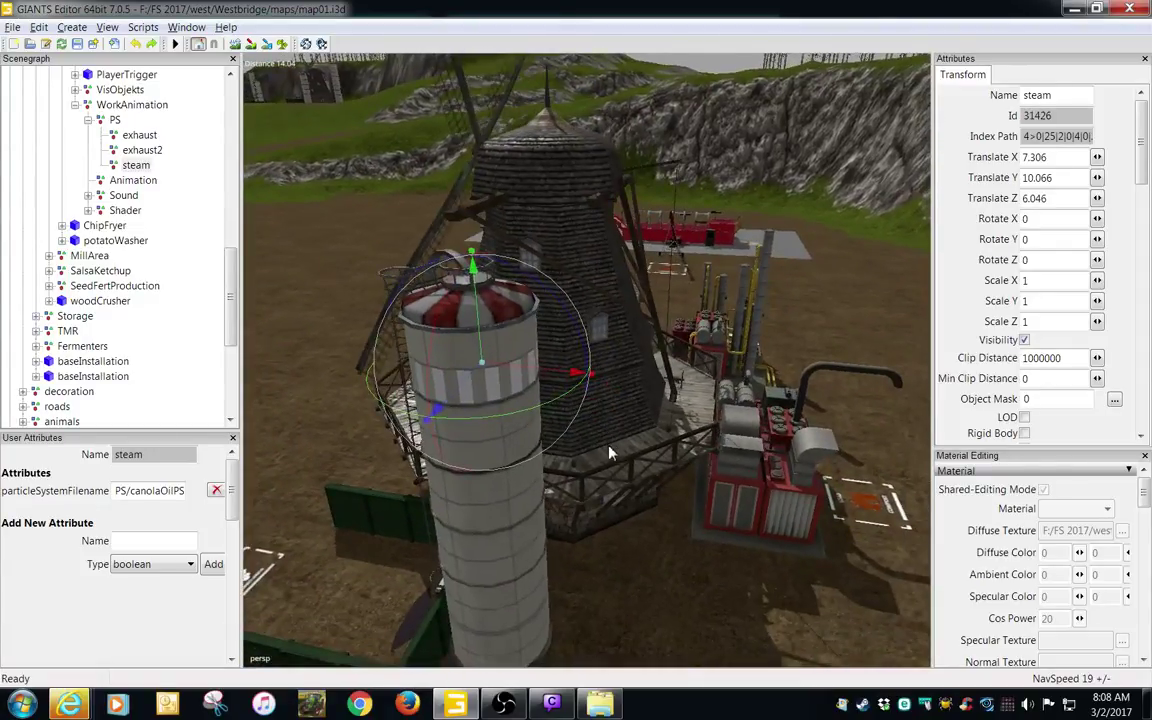
alt+drag(609, 452, 530, 411)
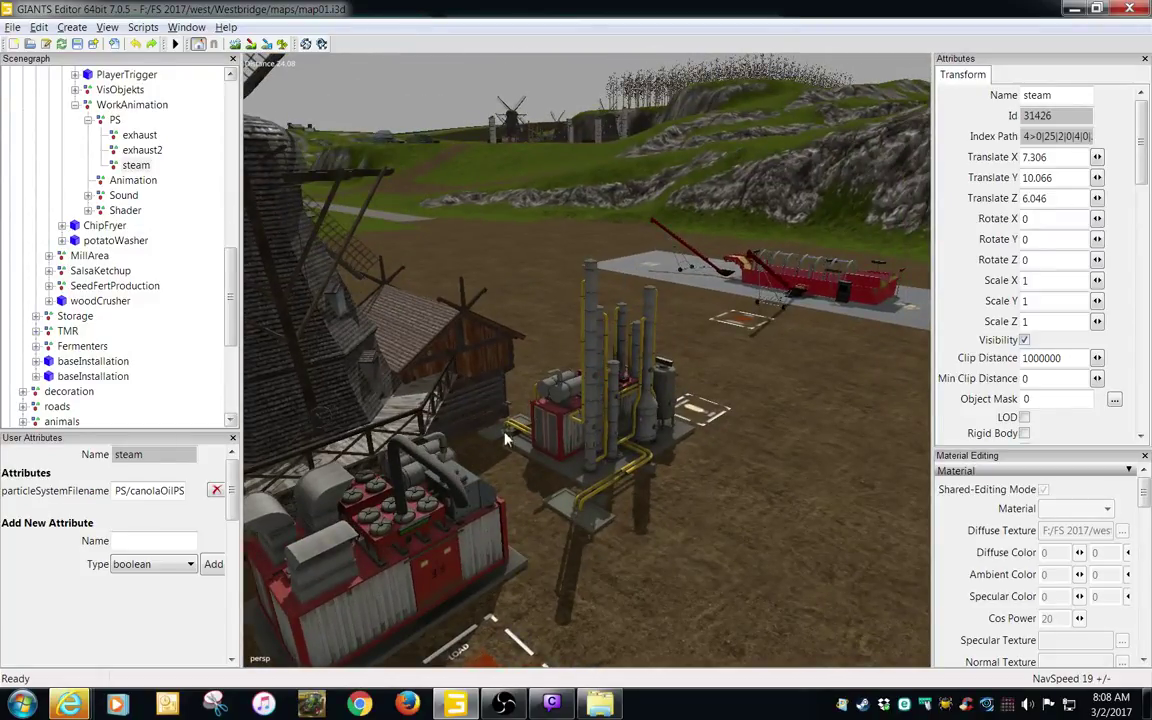
alt+middle_drag(507, 438, 564, 440)
mouse_move(564, 440)
alt+mouse_down()
mouse_move(568, 419)
mouse_move(571, 451)
alt+mouse_up()
scroll(570, 438, up, 3)
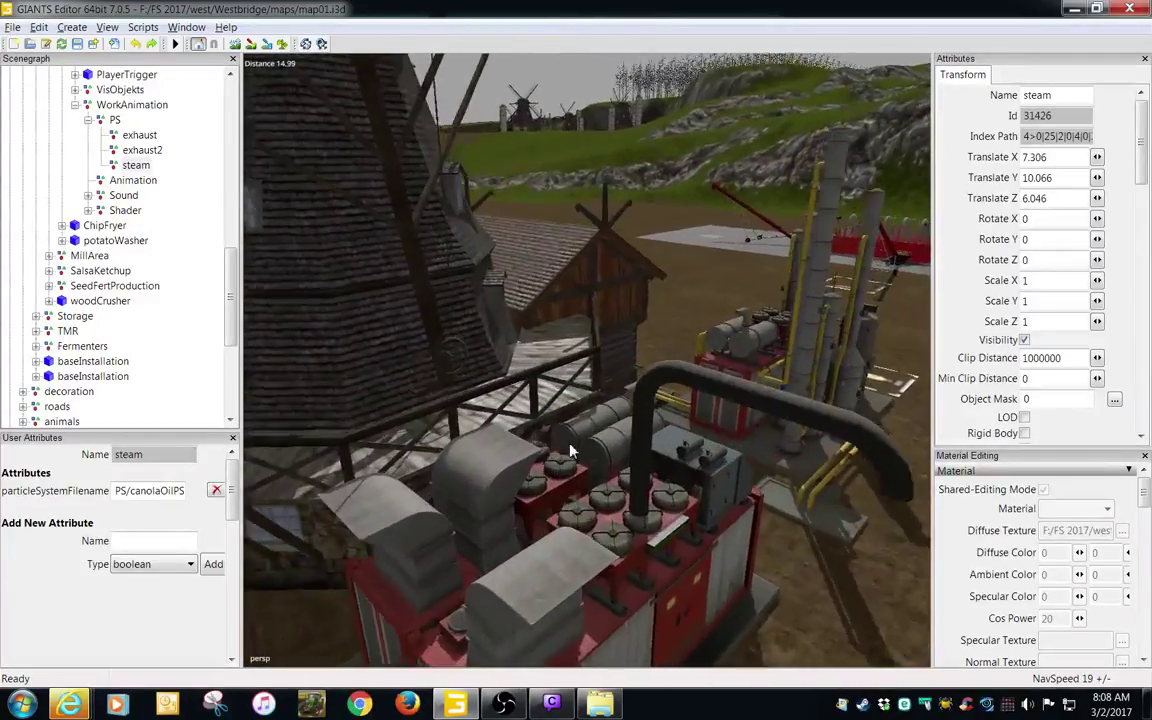
mouse_move(570, 451)
alt+right_down()
mouse_move(594, 446)
mouse_move(563, 455)
alt+right_up()
alt+middle_drag(563, 455, 545, 461)
alt+right_drag(545, 461, 518, 470)
alt+drag(575, 461, 642, 495)
alt+right_drag(642, 495, 406, 555)
alt+middle_drag(406, 555, 542, 547)
alt+drag(542, 547, 496, 553)
alt+right_drag(496, 553, 608, 503)
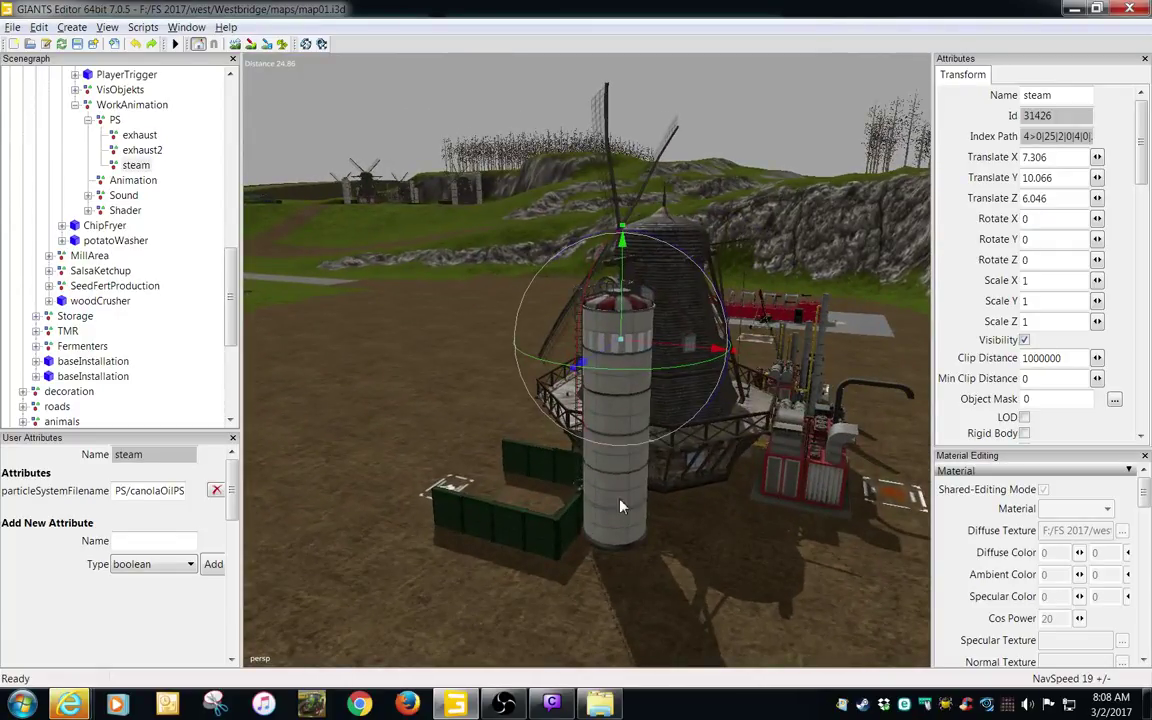
- Examine the canolaOil factory from all around, including the wooden hut's canola oil sign and the machinery behind it
middle_drag(616, 532, 683, 575)
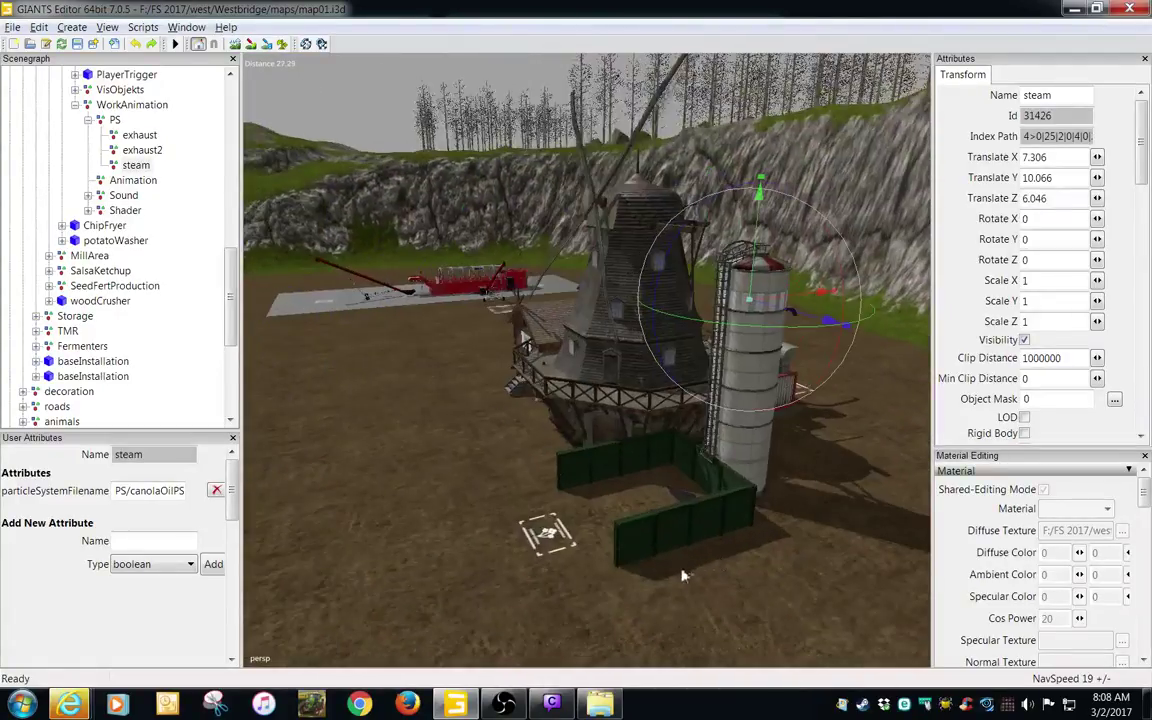
alt+drag(672, 538, 689, 535)
alt+middle_drag(689, 535, 656, 522)
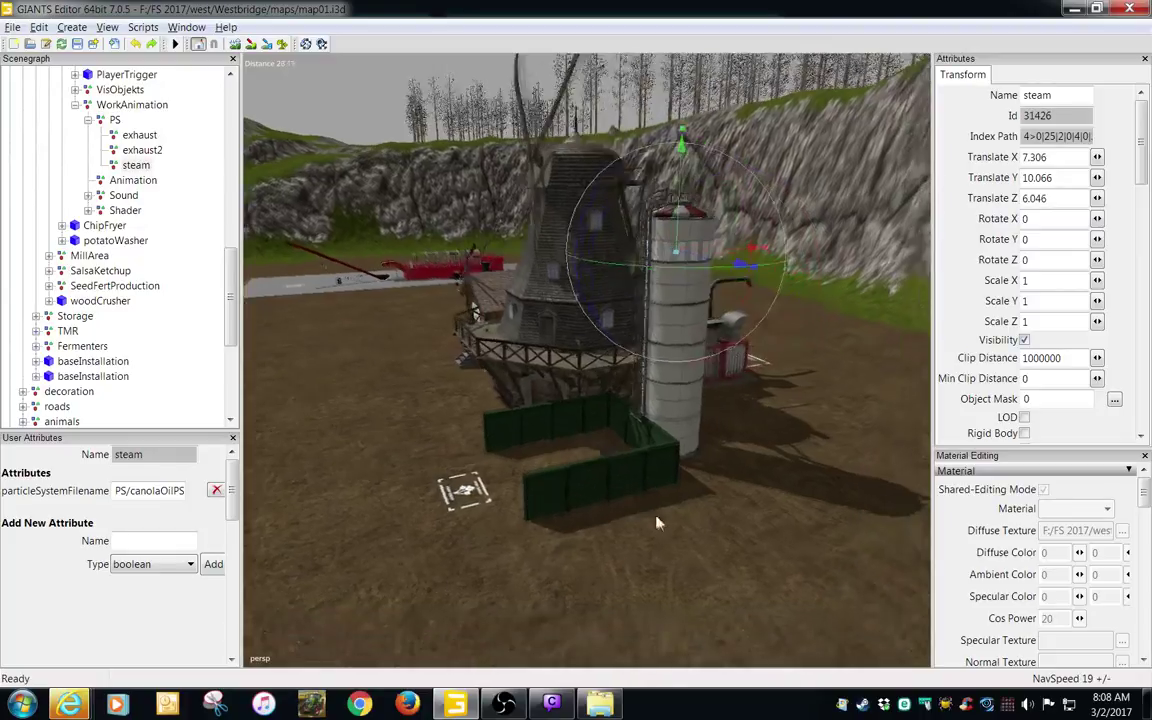
alt+right_drag(656, 522, 729, 582)
alt+drag(655, 583, 589, 522)
right_drag(590, 522, 634, 516)
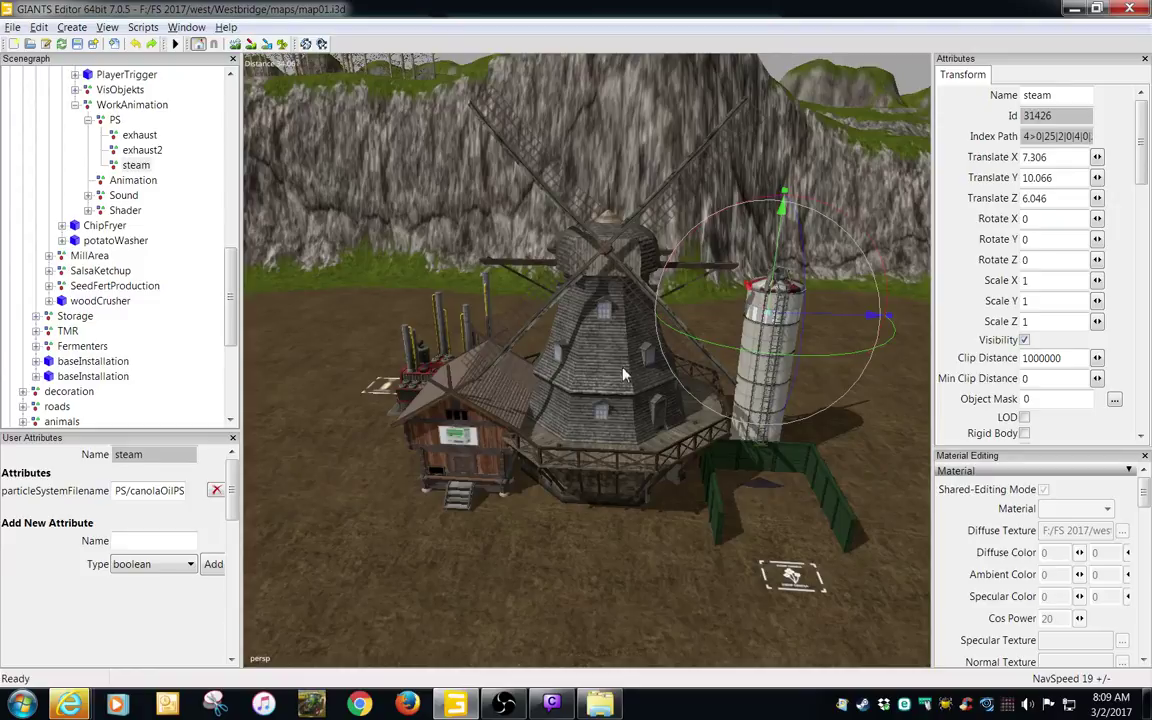
alt+right_drag(623, 374, 698, 378)
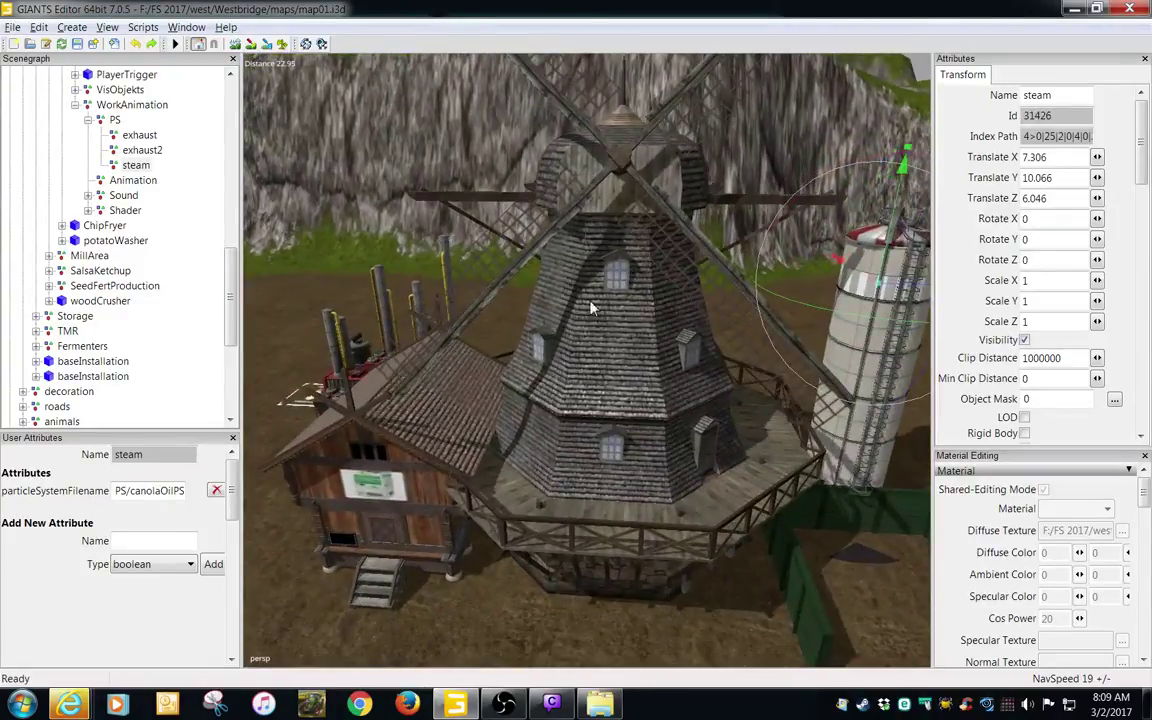
alt+middle_drag(590, 302, 605, 278)
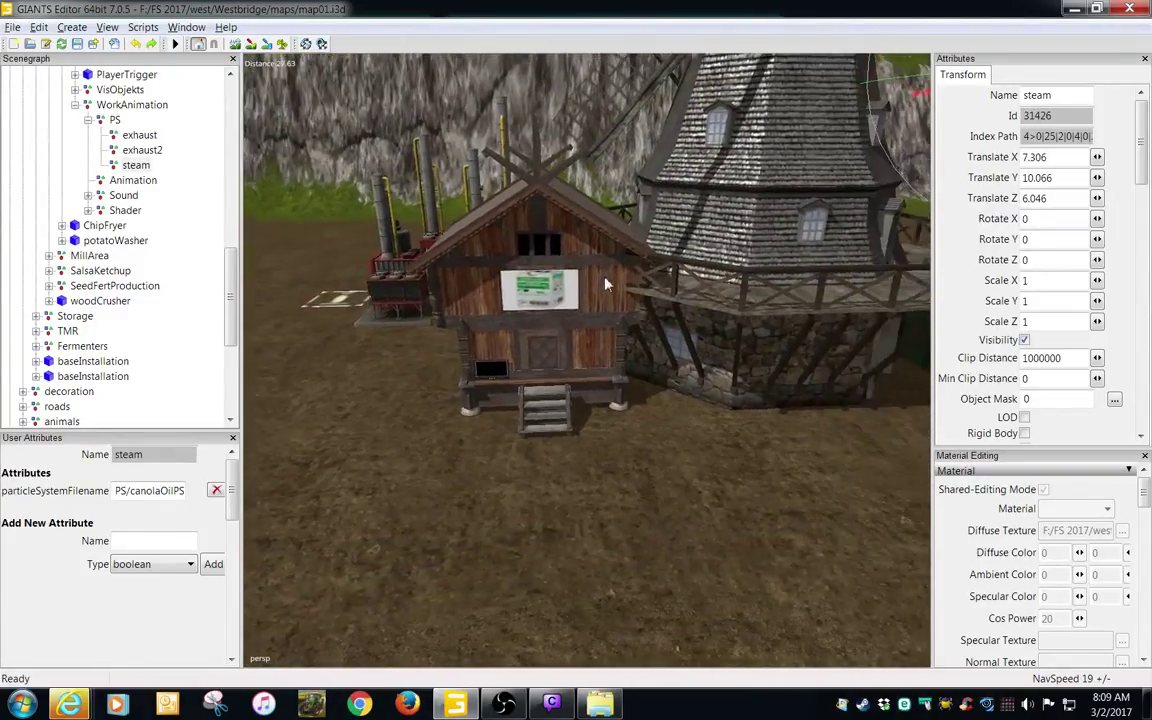
alt+right_drag(604, 284, 643, 290)
alt+drag(643, 290, 634, 304)
alt+right_drag(634, 304, 677, 304)
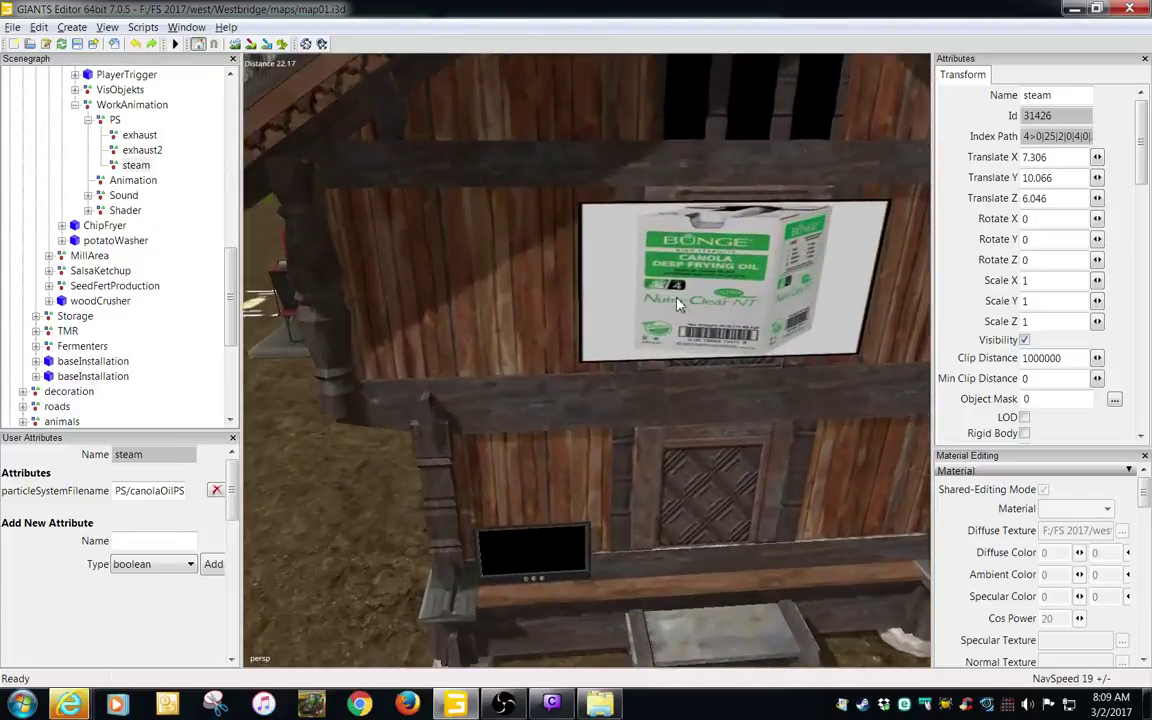
scroll(677, 304, down, 5)
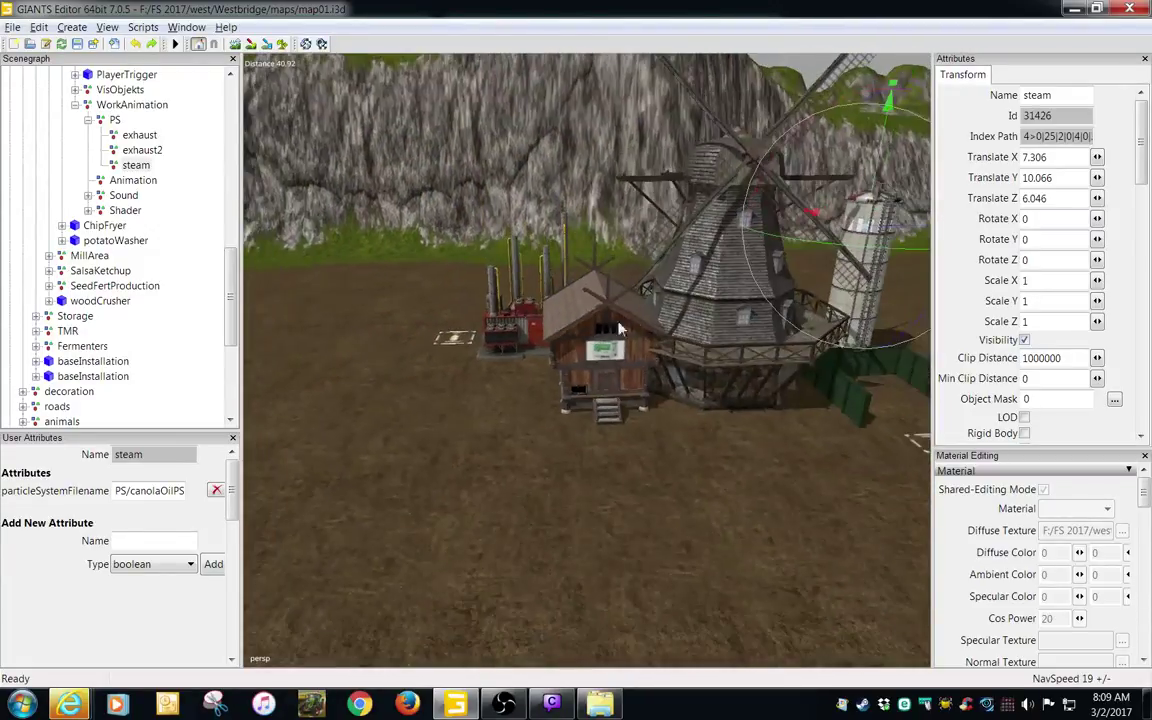
alt+middle_drag(618, 323, 562, 372)
alt+middle_drag(481, 350, 537, 417)
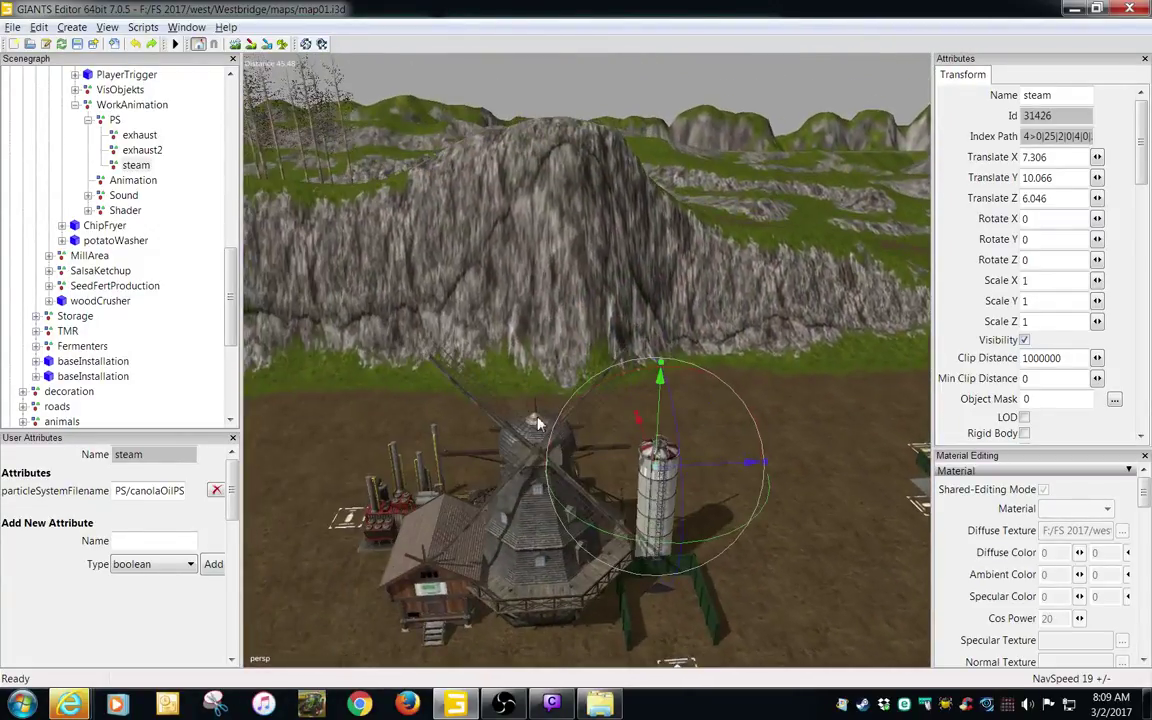
alt+right_drag(538, 424, 708, 394)
alt+drag(568, 393, 453, 377)
alt+middle_drag(453, 377, 570, 348)
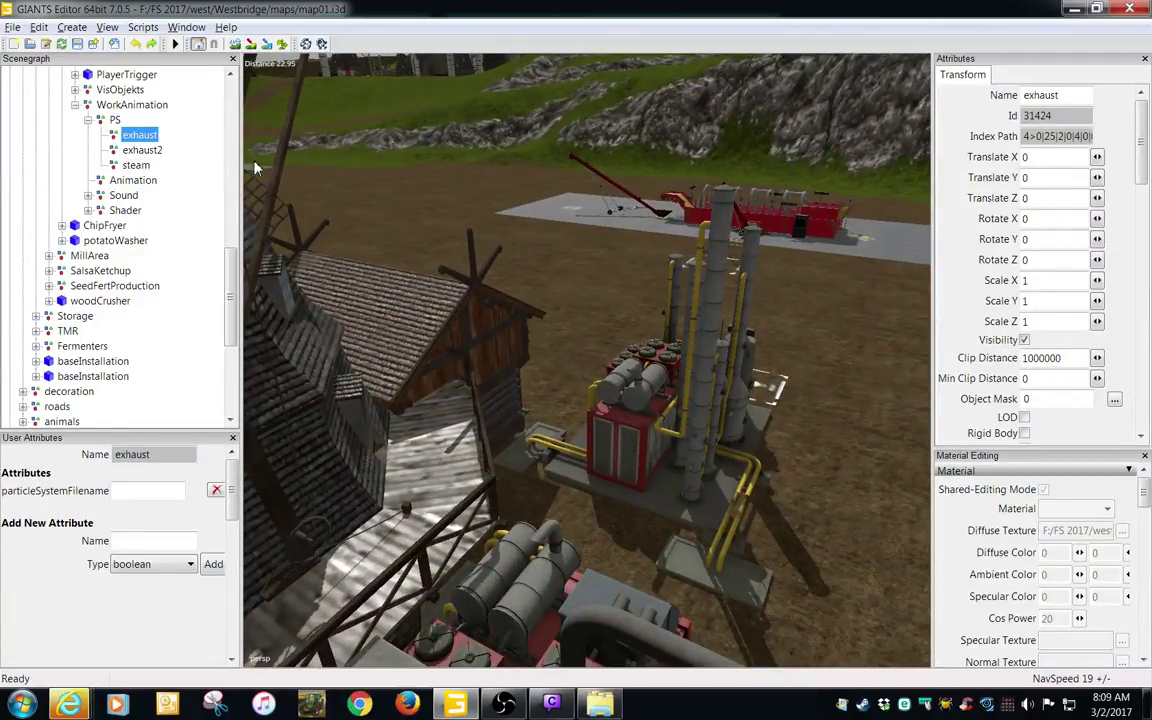
- Import exhaustParticleSystem.i3d from the canolaOilPS folder and move its emitter1 into the exhaust group
click(114, 44)
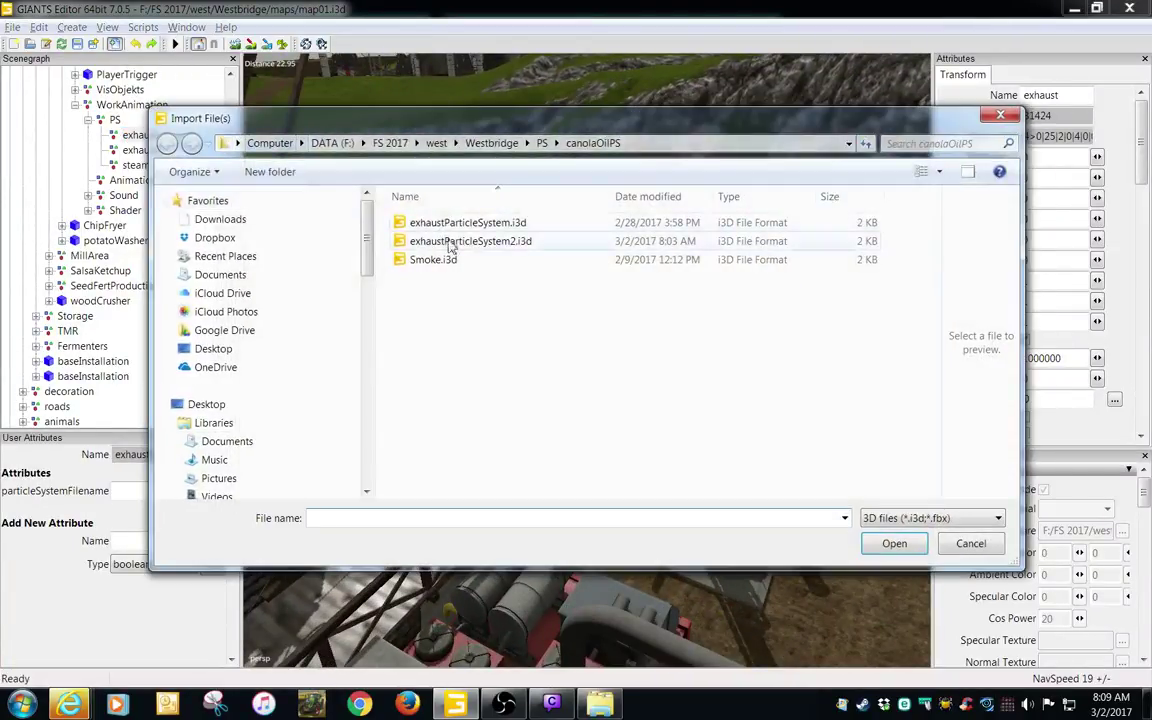
double_click(449, 226)
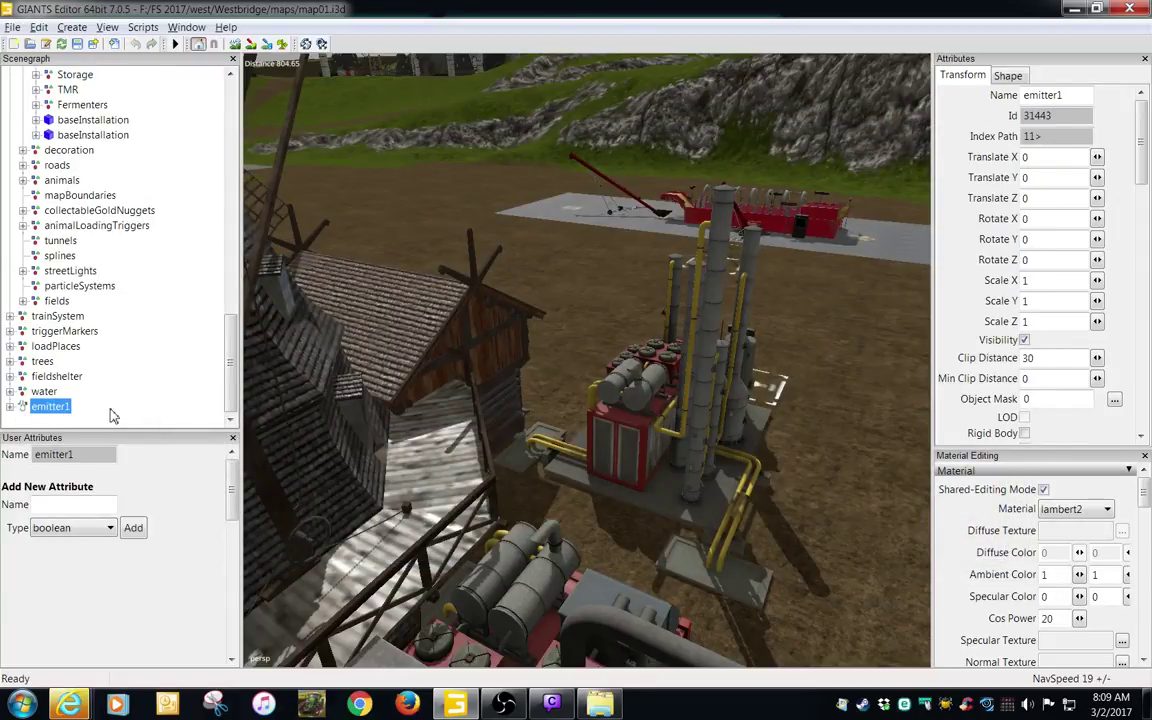
key(ctrl+x)
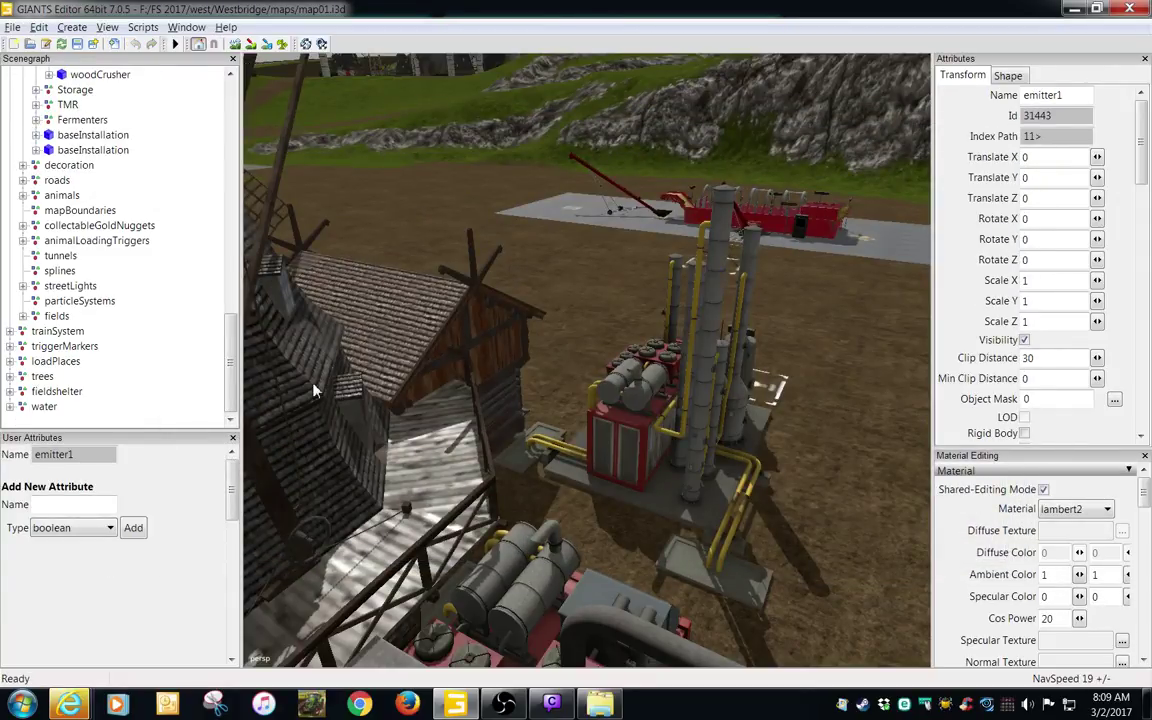
scroll(168, 248, up, 7)
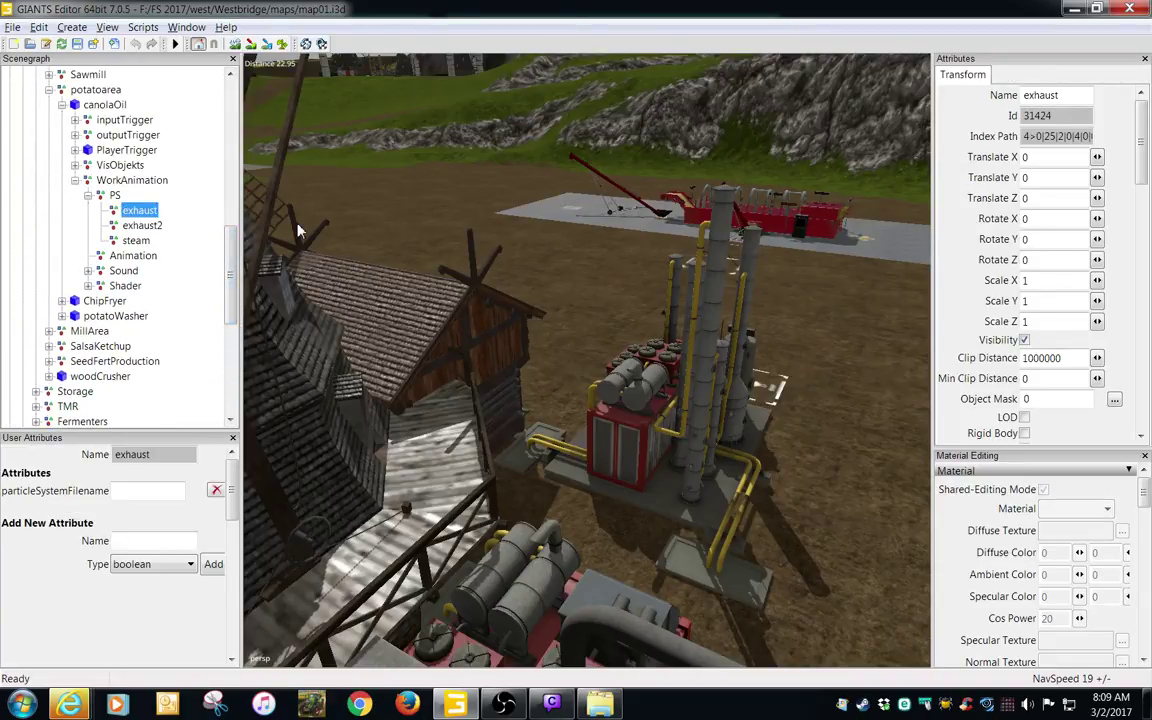
key(ctrl+v)
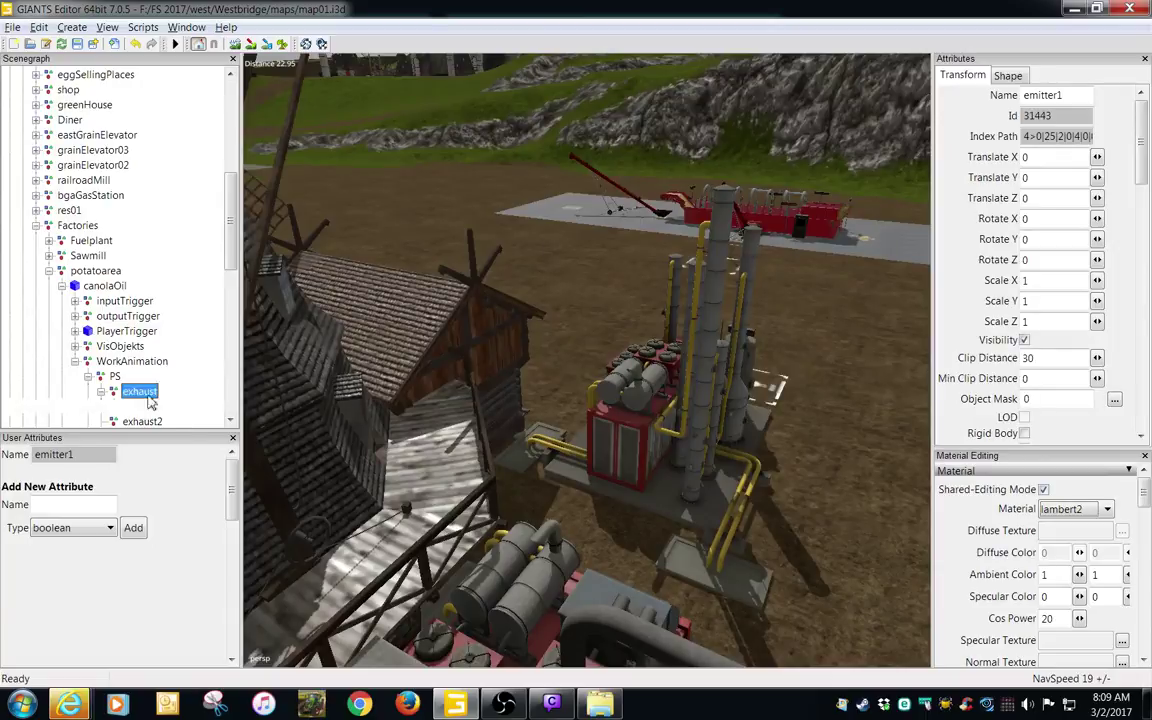
- Move the exhaust group beside the red machine unit, to about X 11.90, and raise it to about Y 4.61
scroll(665, 459, down, 5)
alt+middle_drag(537, 499, 648, 476)
scroll(563, 463, up, 2)
scroll(648, 476, up, 2)
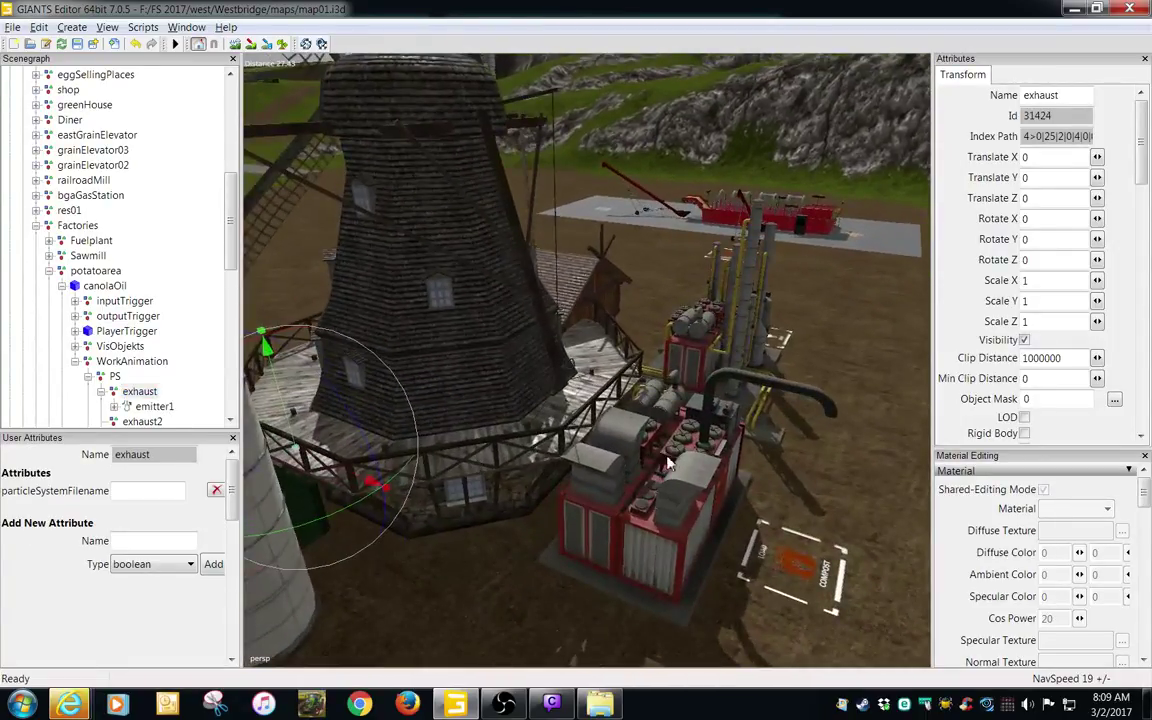
drag(333, 471, 599, 547)
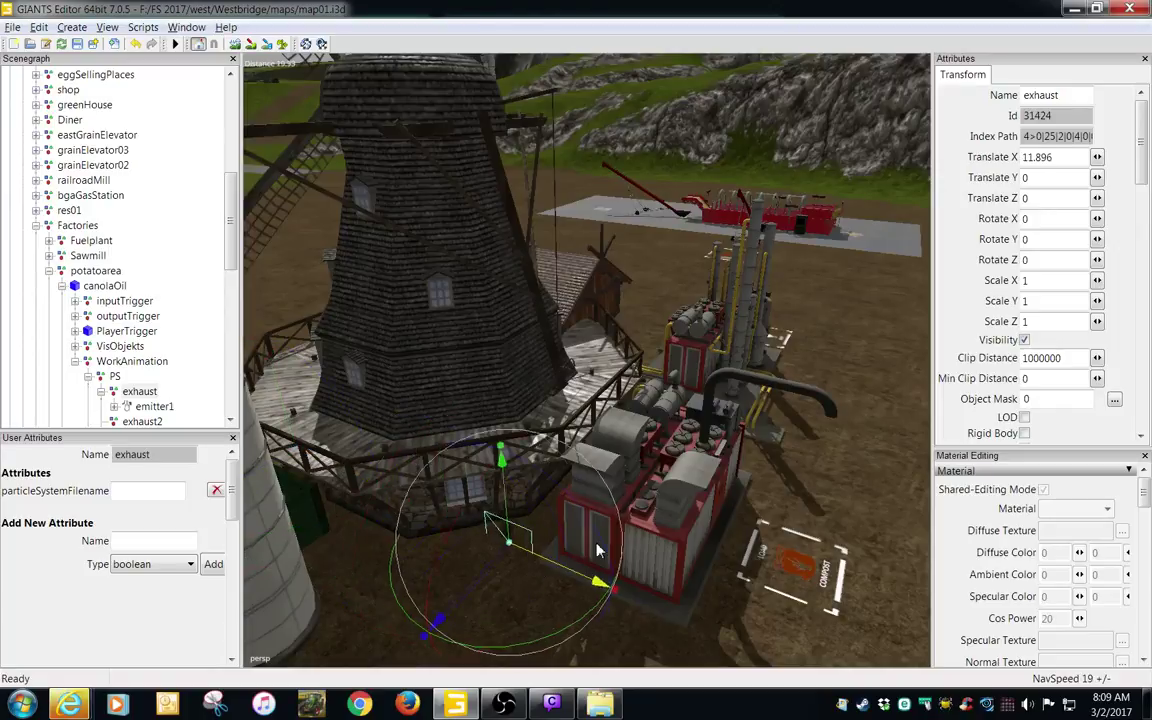
scroll(578, 527, up, 6)
alt+middle_drag(598, 520, 596, 510)
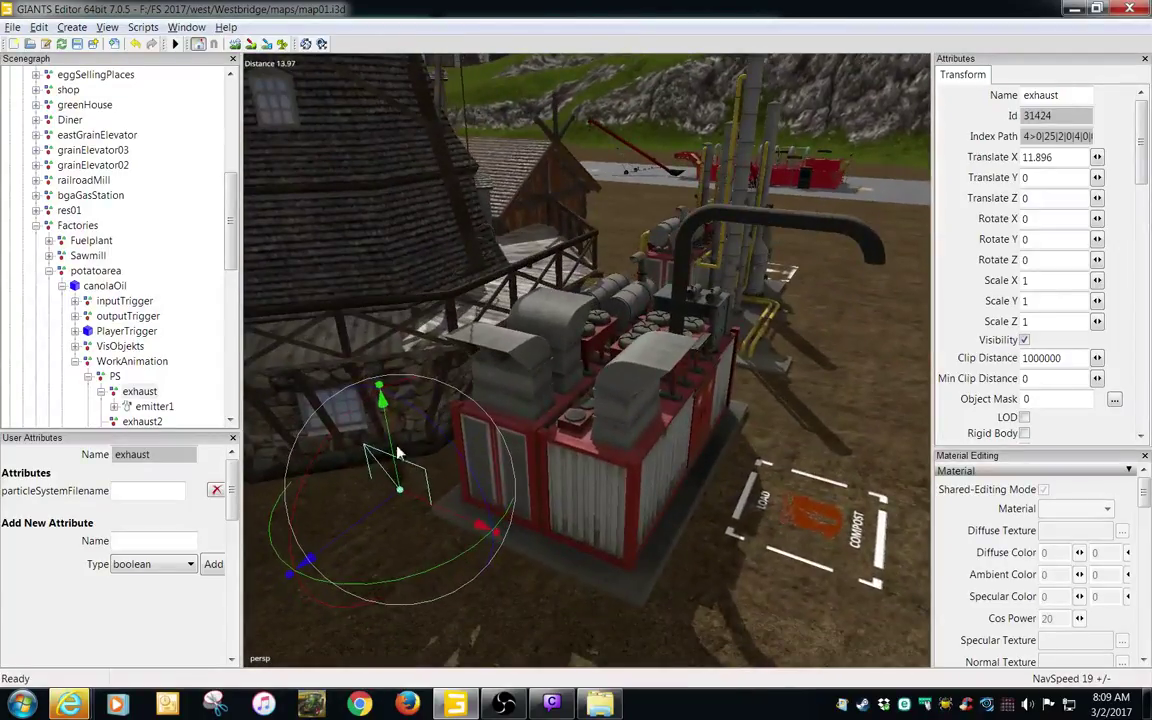
drag(386, 413, 384, 243)
alt+middle_drag(384, 243, 381, 285)
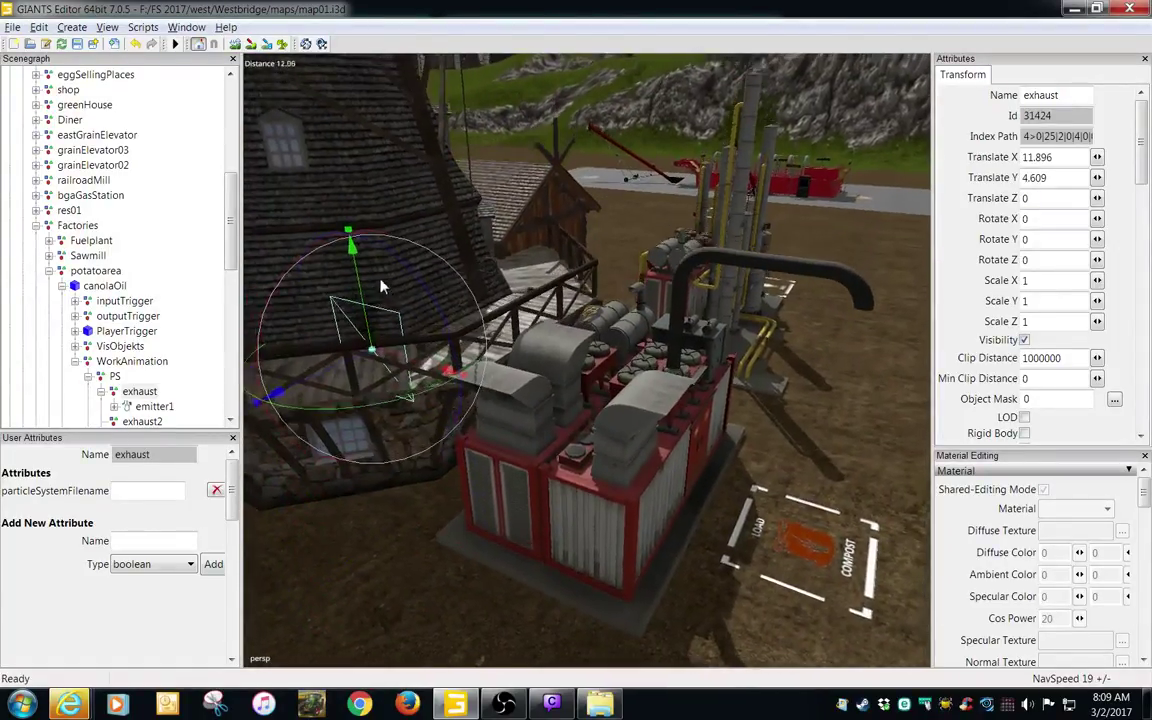
alt+drag(381, 285, 358, 312)
alt+middle_drag(358, 314, 450, 316)
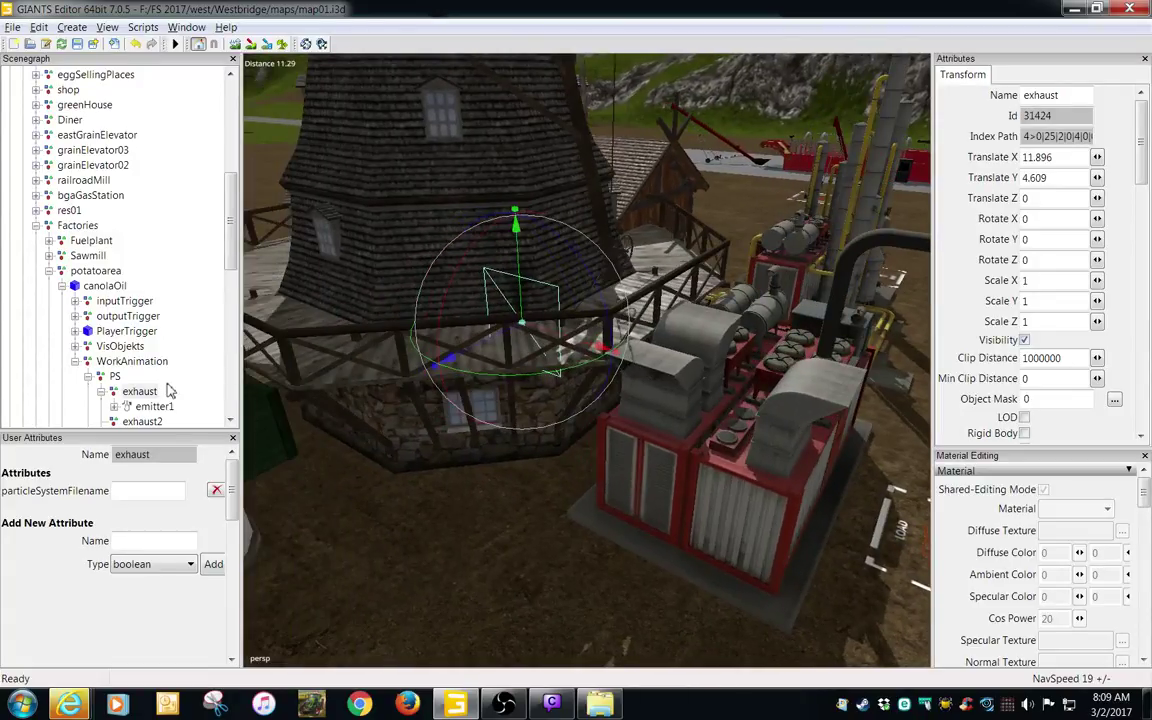
- Shift the exhaust group to about X 15.21 over the machine unit and set its X rotation to 90
drag(553, 338, 678, 434)
scroll(725, 426, up, 5)
alt+middle_drag(678, 434, 670, 431)
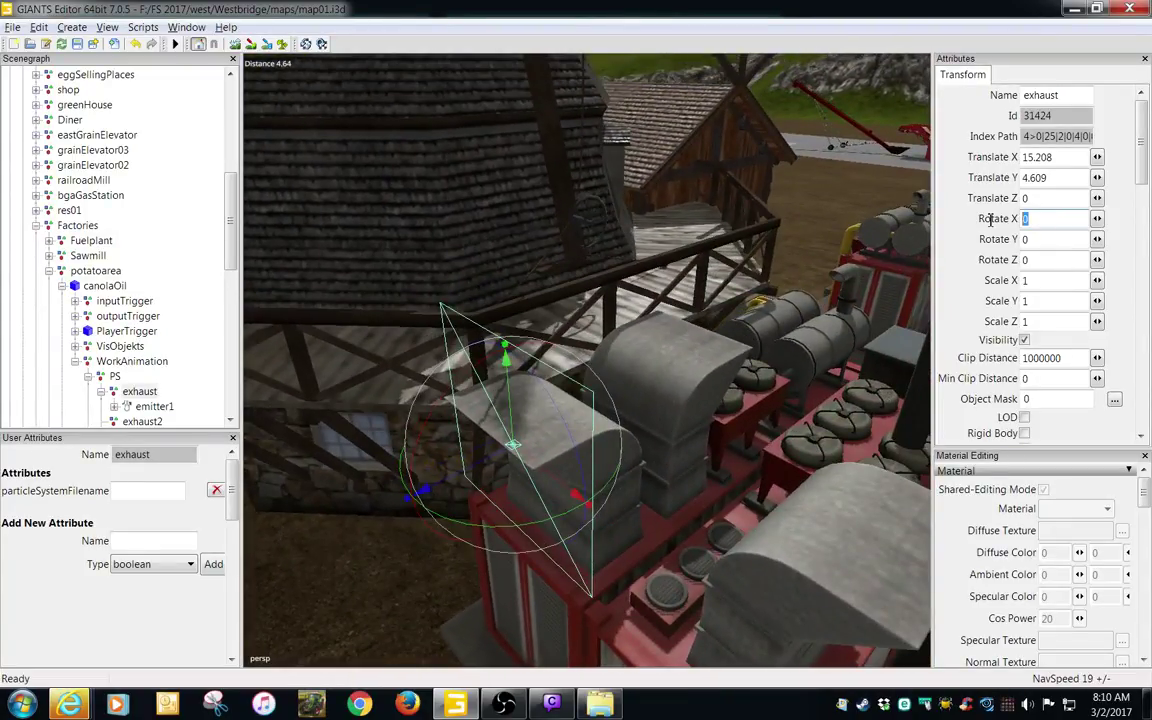
text(90)
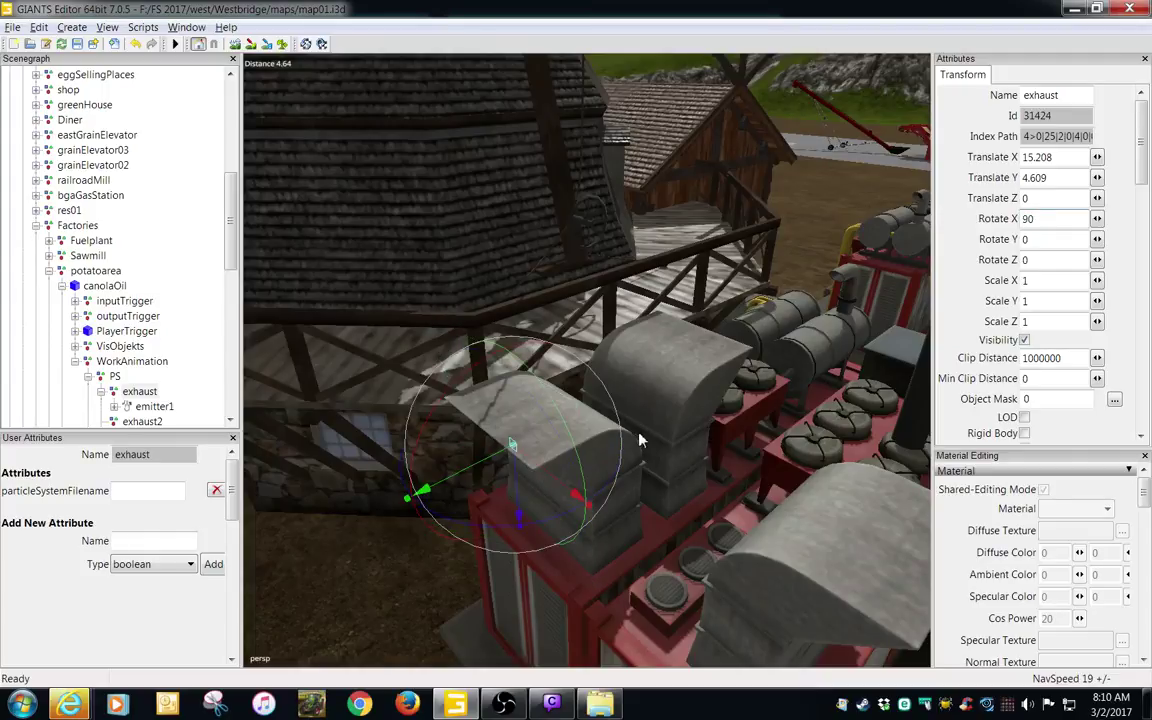
- Raise the exhaust group to about Y 5.79 and shift it toward the grey tanks, to about Z -3.76
scroll(621, 470, down, 5)
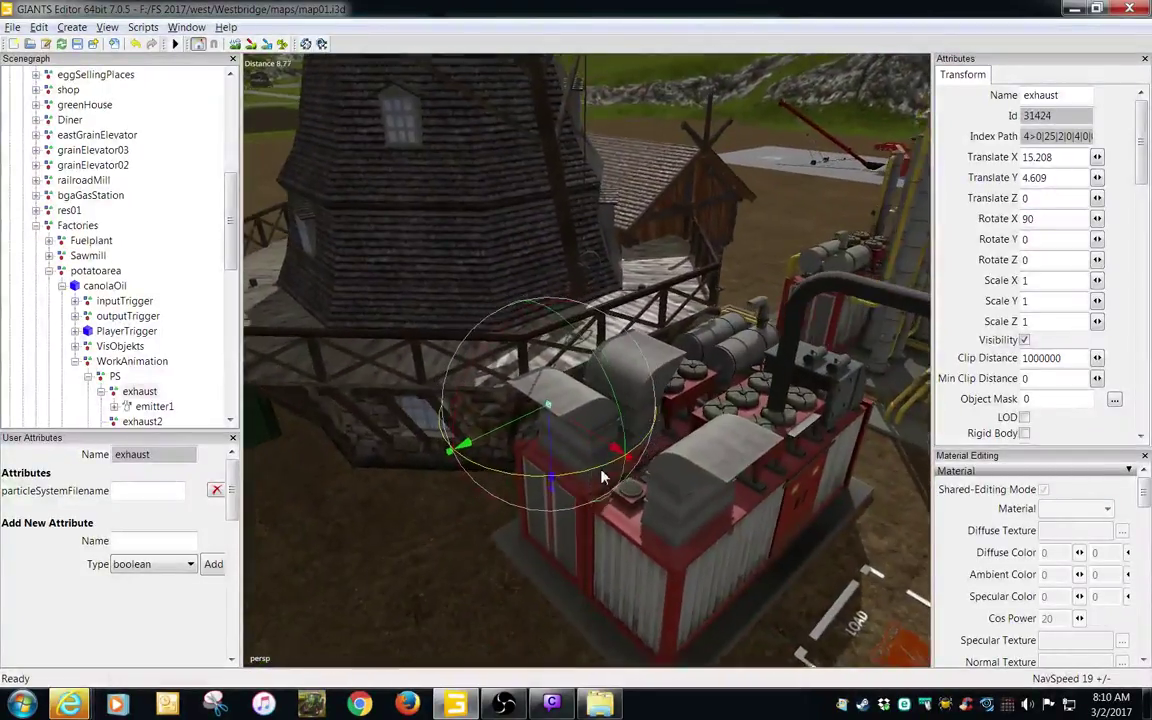
scroll(606, 476, up, 2)
drag(545, 450, 560, 354)
alt+middle_drag(560, 354, 545, 362)
scroll(568, 365, up, 3)
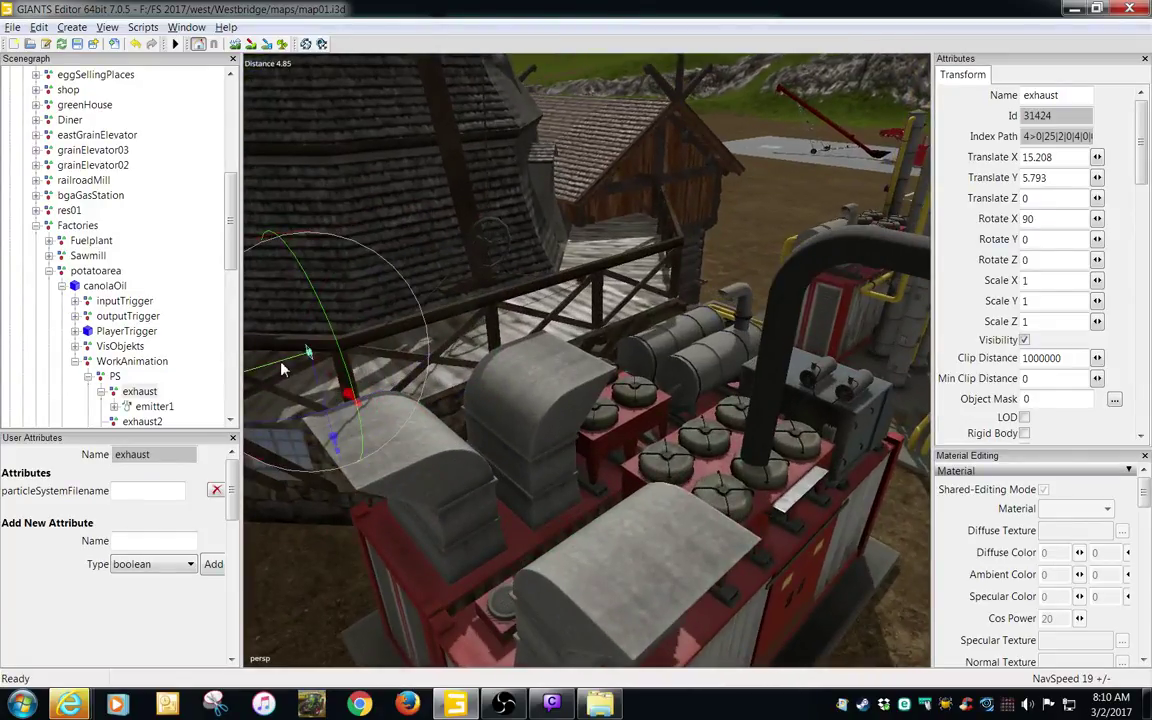
drag(281, 362, 647, 337)
mouse_move(647, 337)
alt+middle_down()
mouse_move(641, 345)
mouse_move(655, 350)
alt+middle_up()
scroll(662, 350, up, 2)
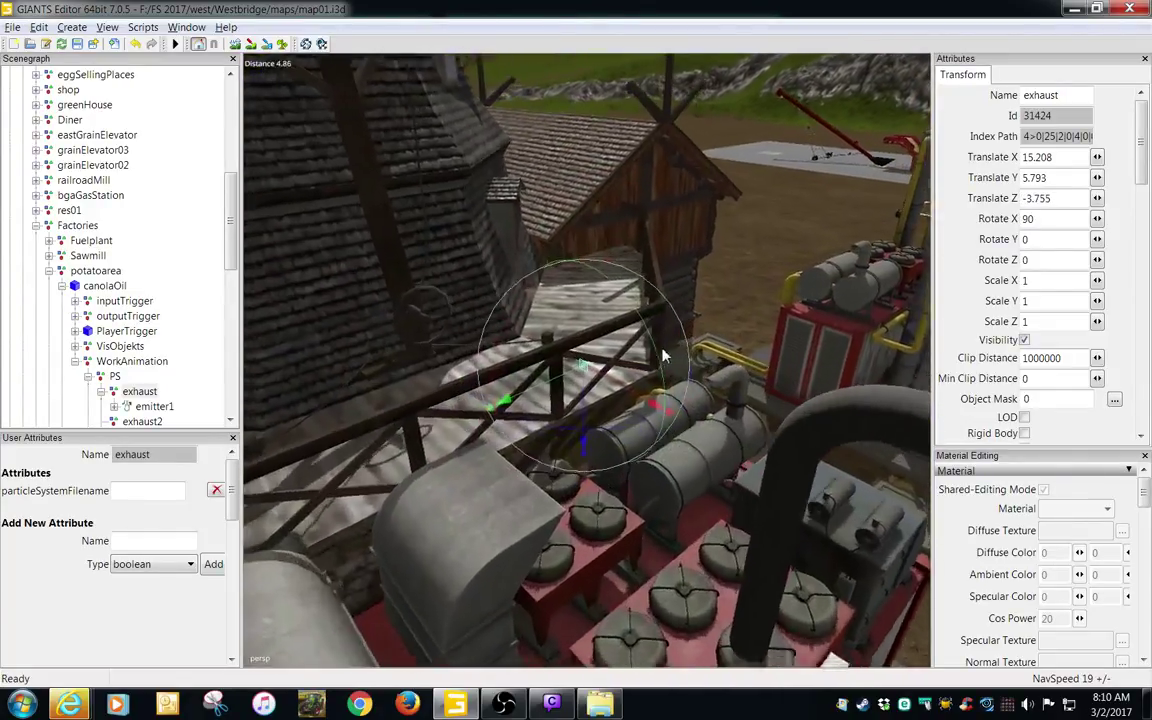
- Bring the exhaust group closer to the tanks' exhaust pipe, to about X 15.81 and Z -4.15
scroll(662, 354, up, 4)
drag(619, 404, 861, 442)
alt+middle_drag(861, 442, 789, 476)
scroll(840, 468, down, 3)
scroll(789, 476, up, 3)
alt+drag(789, 476, 817, 477)
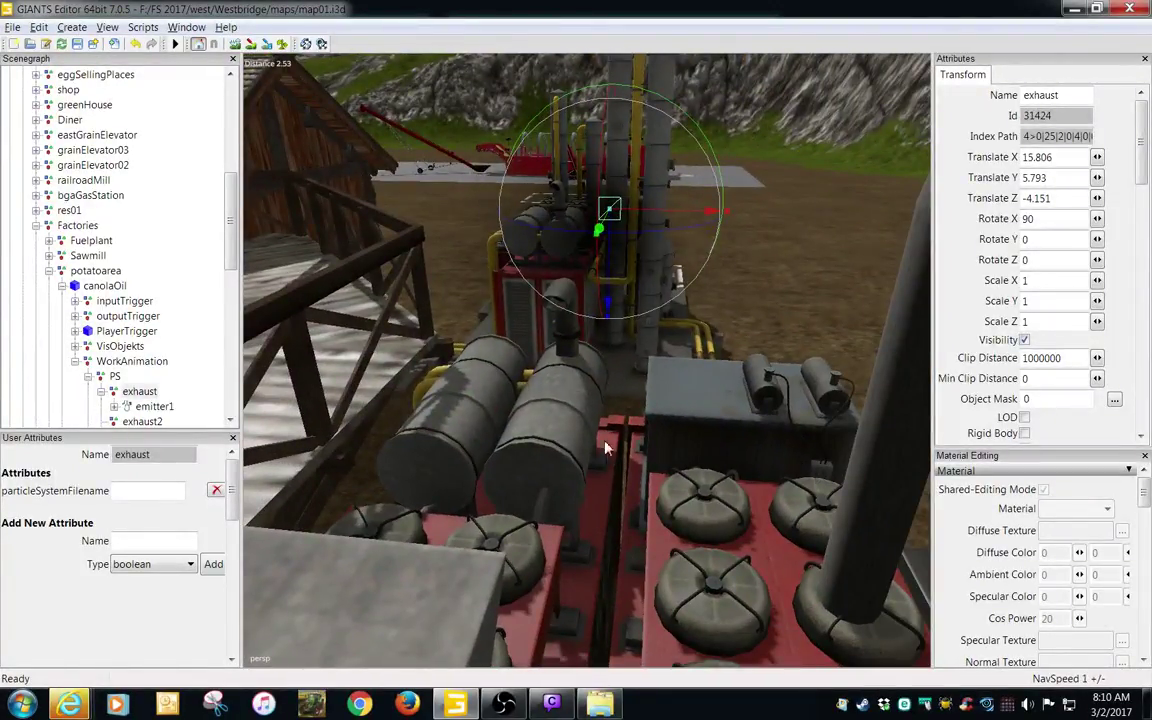
- Align the exhaust group with the bent pipe on the grey tank, at about X 15.45, Y 5.23 and Z -5.15
scroll(607, 427, up, 1)
alt+drag(607, 427, 652, 504)
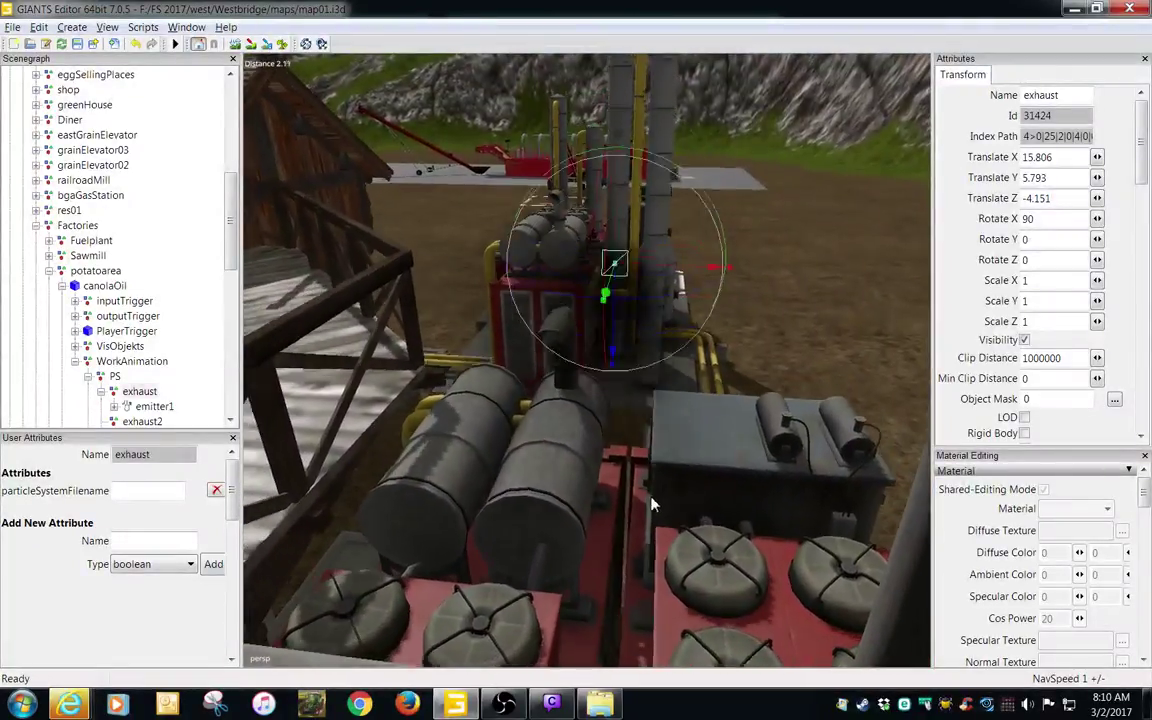
alt+middle_drag(652, 504, 725, 491)
scroll(725, 491, up, 2)
drag(643, 345, 651, 485)
drag(684, 419, 632, 333)
alt+right_drag(614, 336, 800, 337)
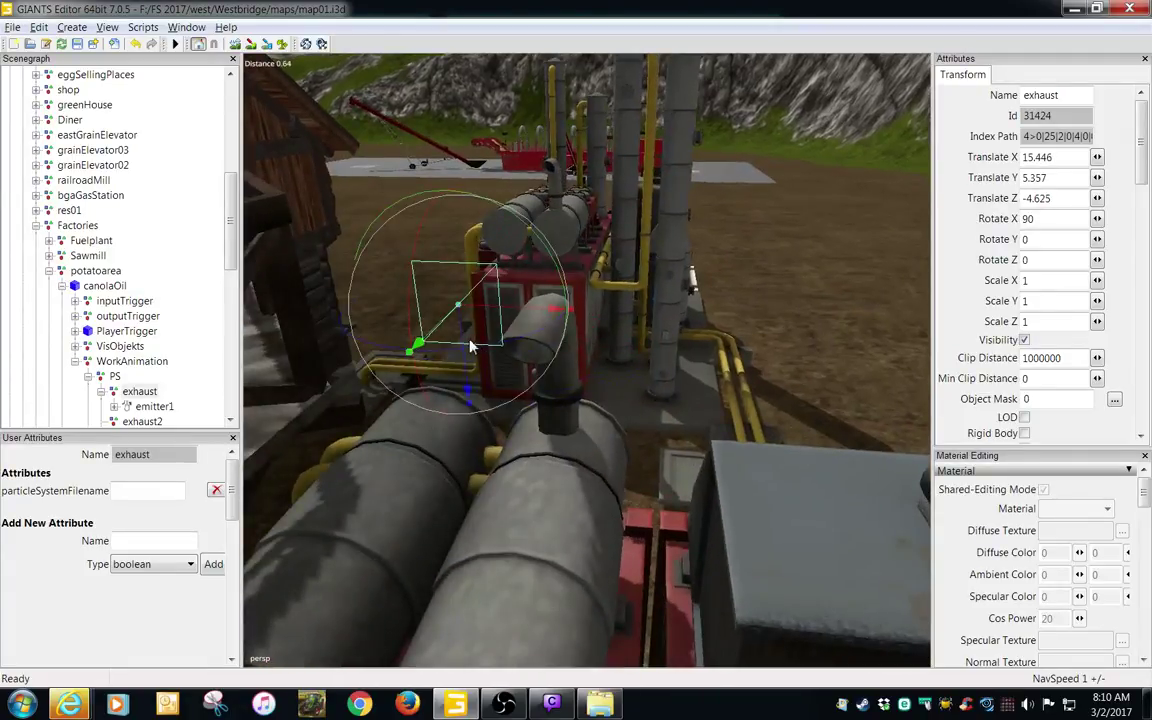
drag(506, 352, 757, 247)
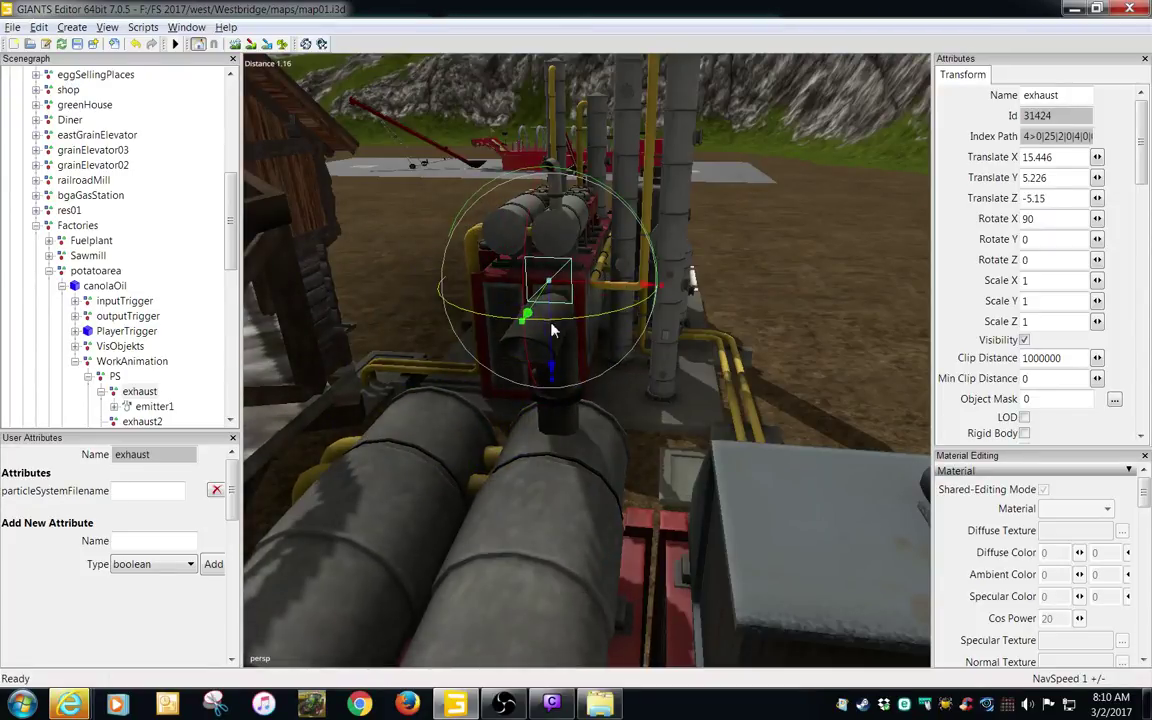
- Move the exhaust group to the bent pipe's outlet, at about X 15.17, Y 4.73 and Z -6.19
drag(553, 357, 552, 402)
alt+right_drag(552, 402, 681, 379)
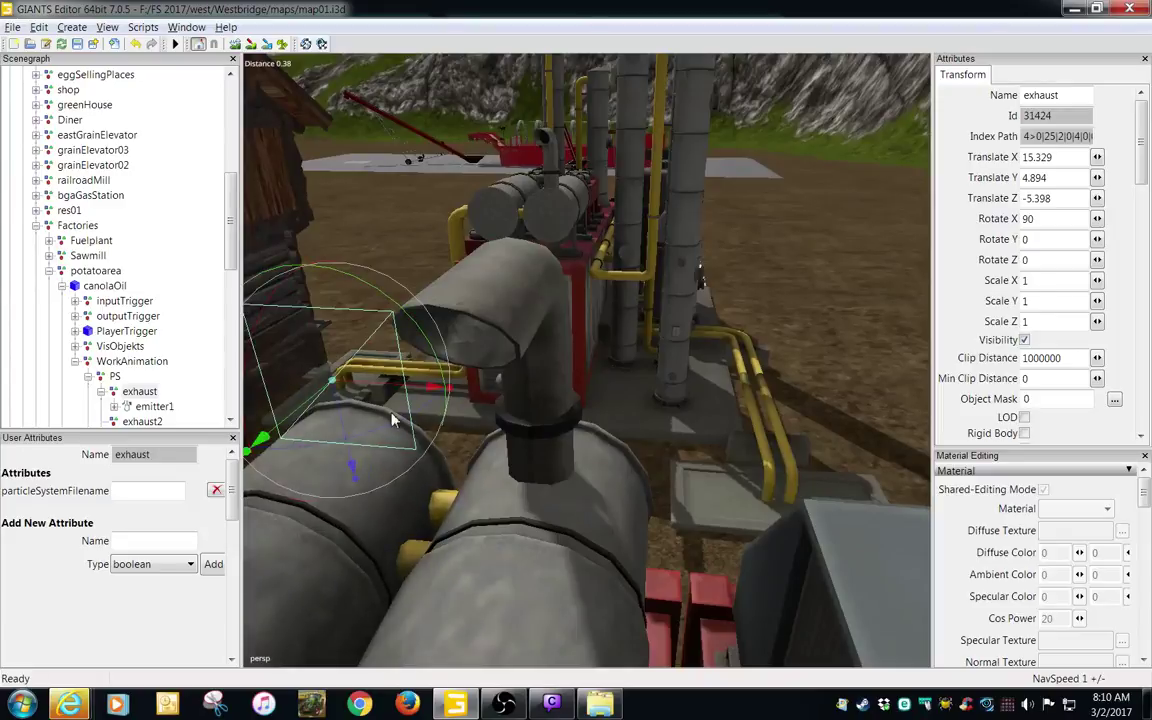
drag(262, 438, 635, 158)
drag(505, 277, 553, 325)
scroll(515, 309, up, 1)
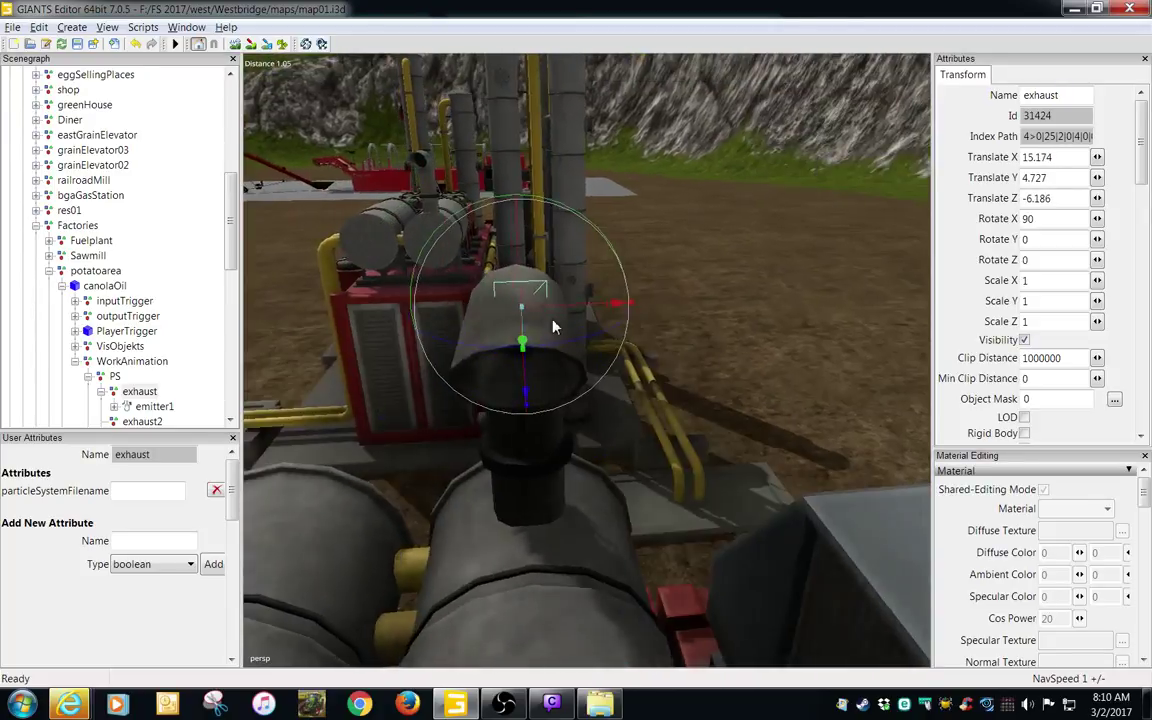
- Center the exhaust group in the bent pipe's opening, at about X 15.16 and Y 4.65
scroll(573, 321, up, 5)
middle_drag(565, 323, 593, 312)
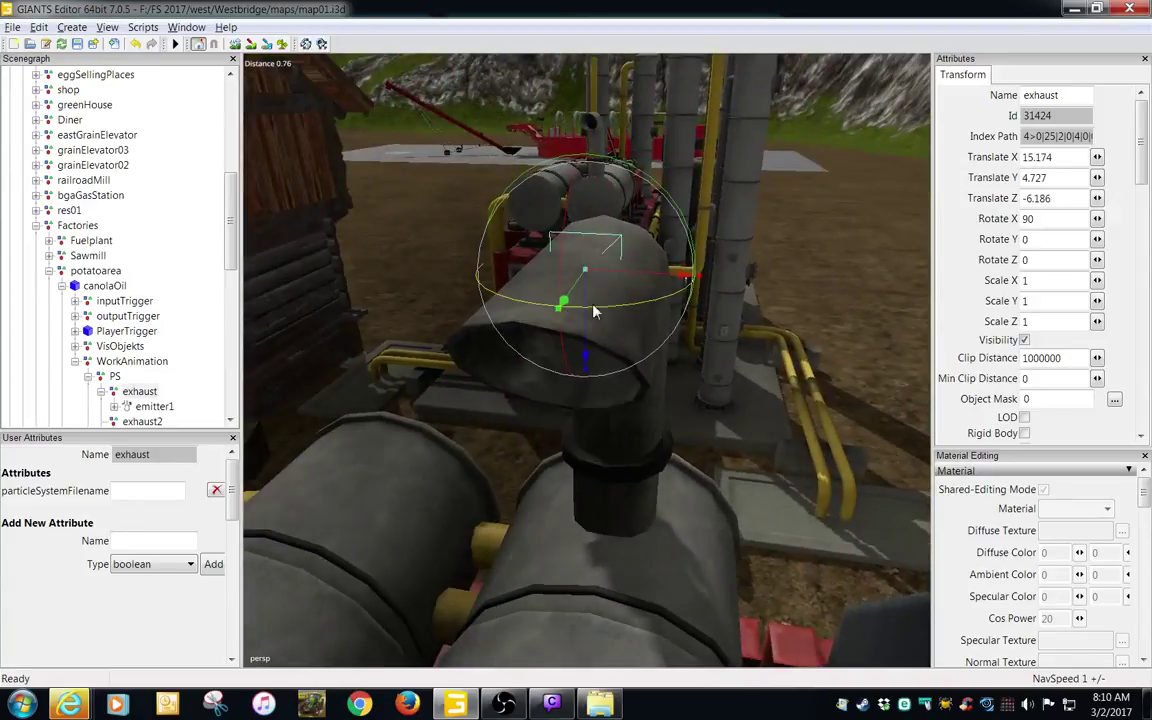
drag(586, 299, 623, 293)
scroll(588, 328, down, 3)
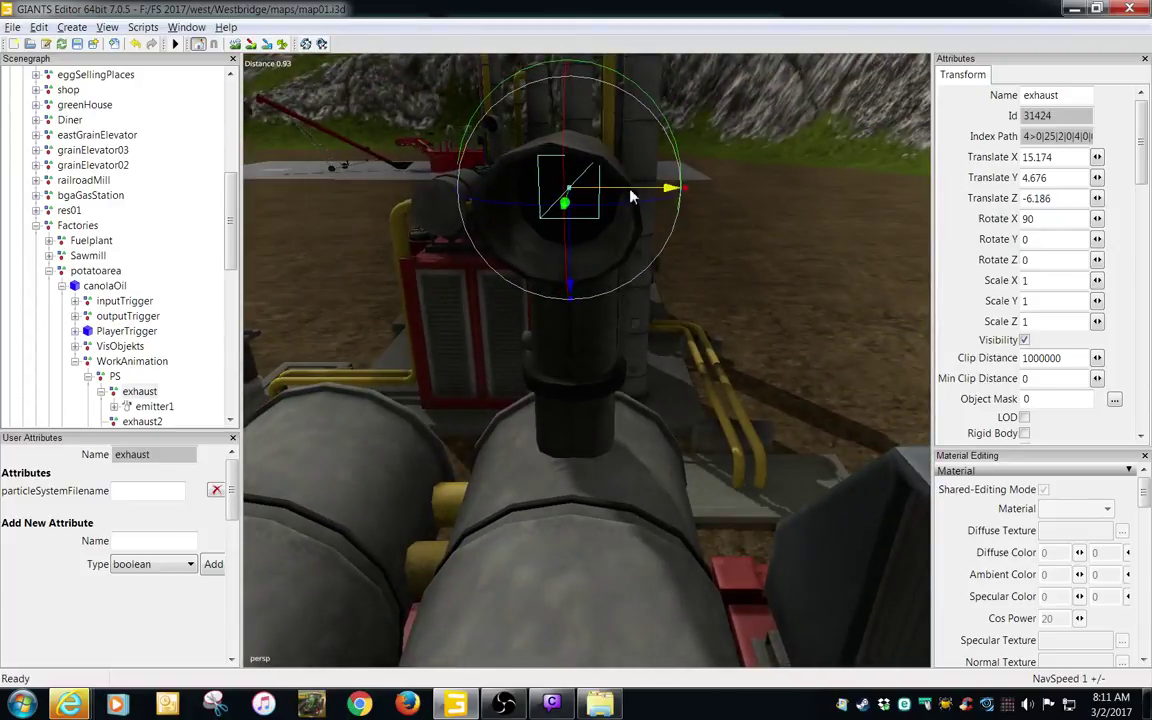
drag(630, 189, 621, 188)
mouse_move(566, 242)
mouse_down()
mouse_move(571, 262)
mouse_move(576, 241)
mouse_up()
alt+middle_drag(574, 198, 572, 239)
alt+drag(573, 245, 345, 370)
alt+drag(491, 347, 441, 332)
alt+right_drag(441, 332, 428, 335)
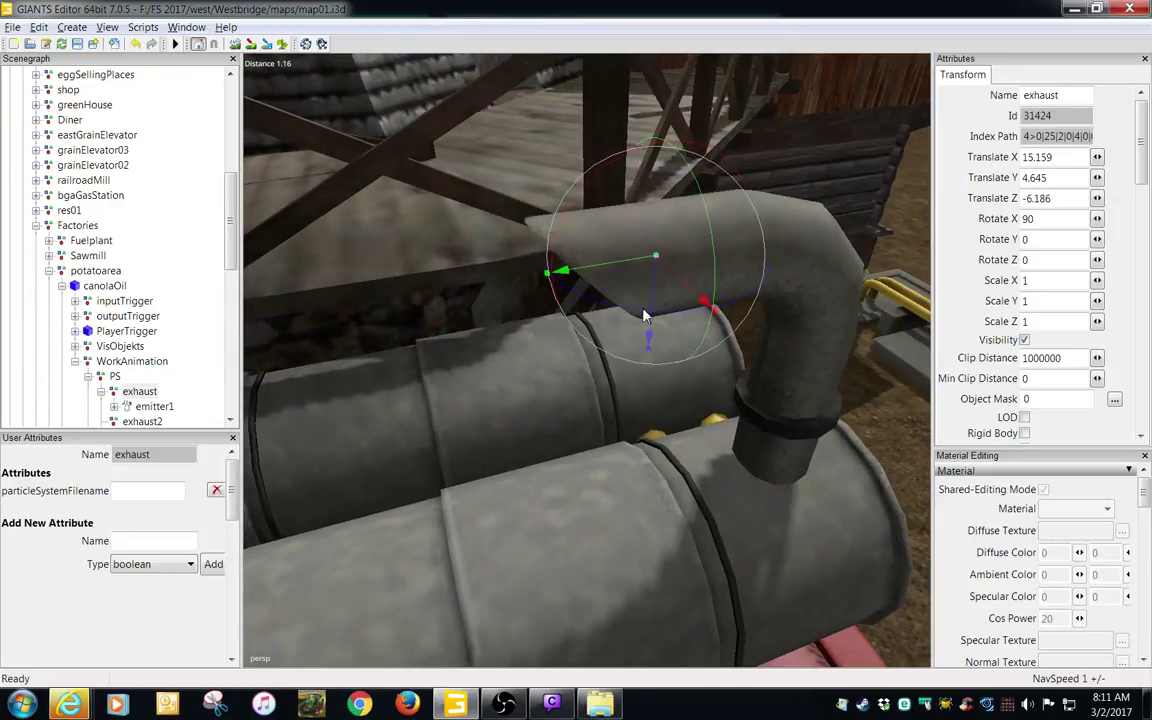
- Shift the exhaust group out to the pipe's mouth, to about Z -5.90, and fine-tune its height to about Y 4.65
drag(641, 271, 527, 314)
alt+middle_drag(527, 314, 548, 314)
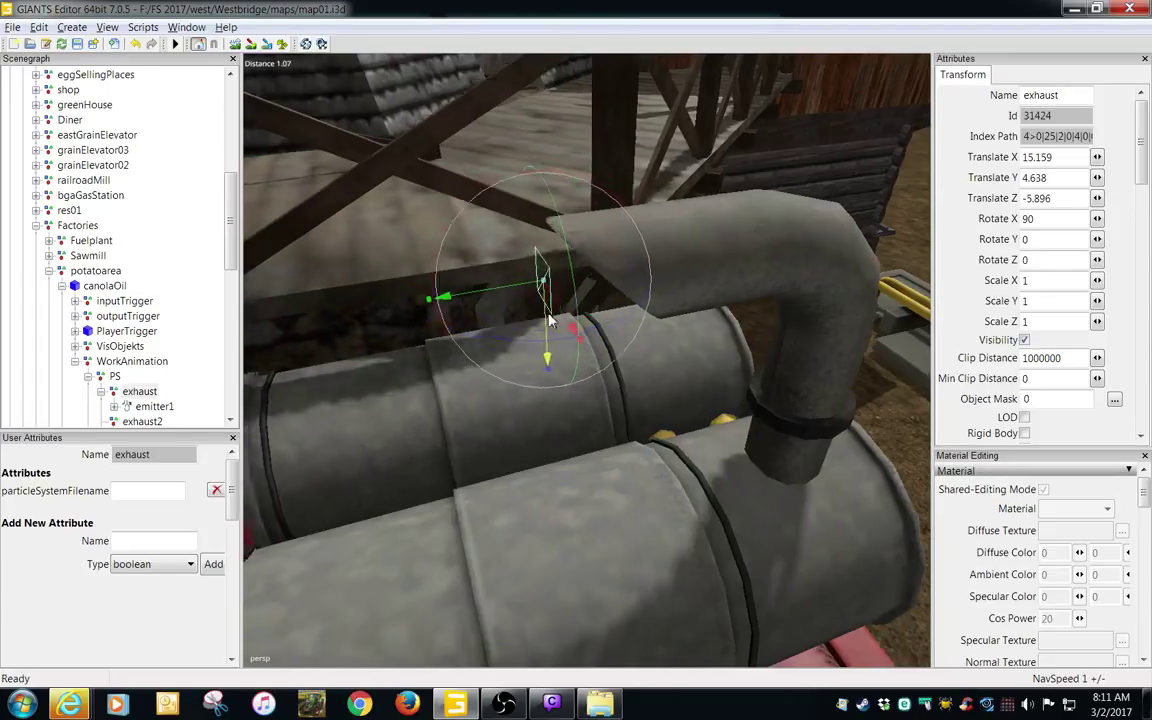
alt+drag(548, 318, 672, 270)
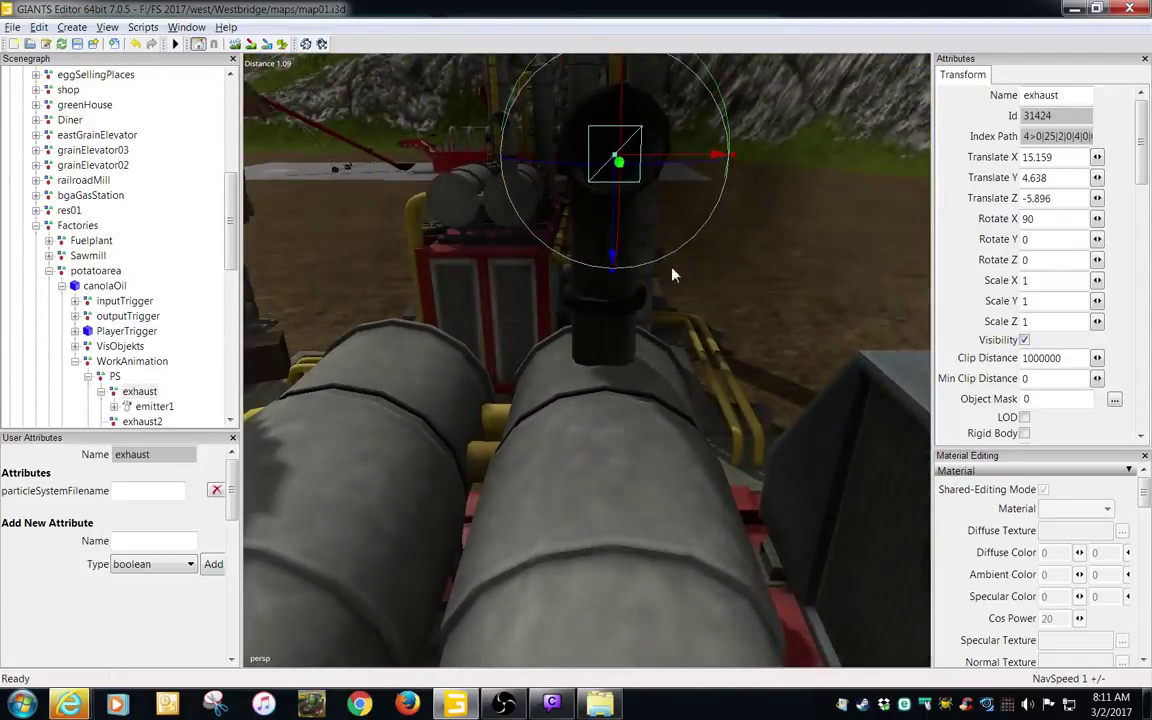
middle_drag(673, 275, 627, 259)
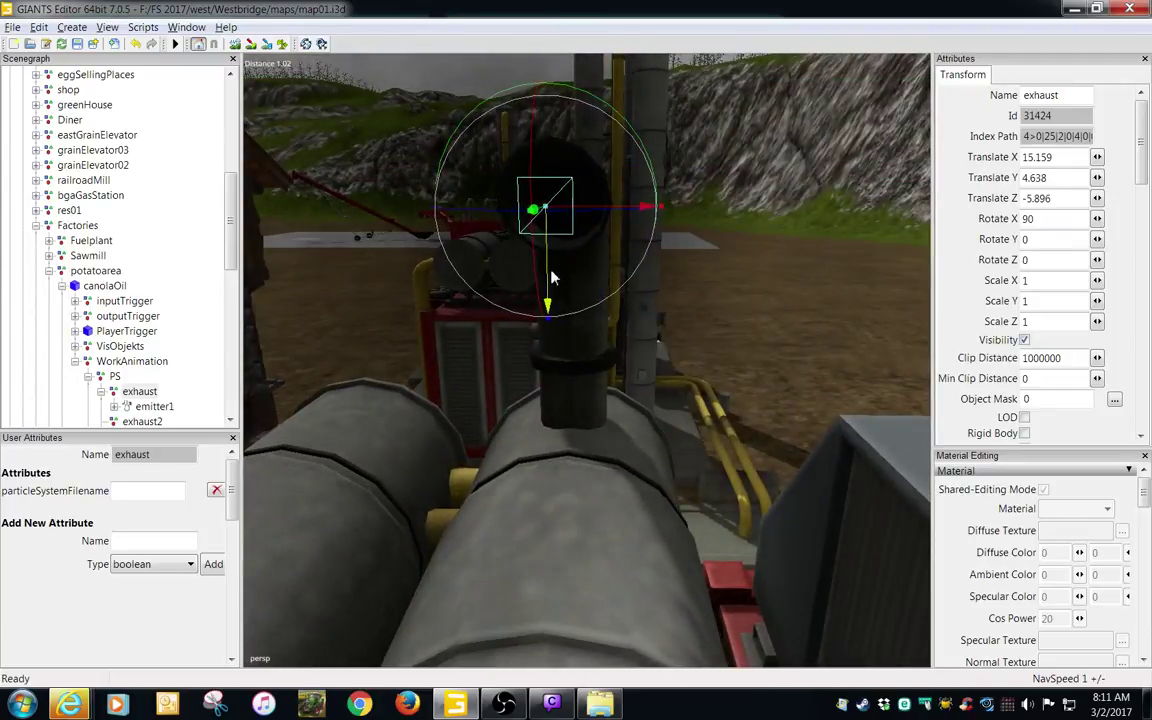
drag(552, 278, 370, 441)
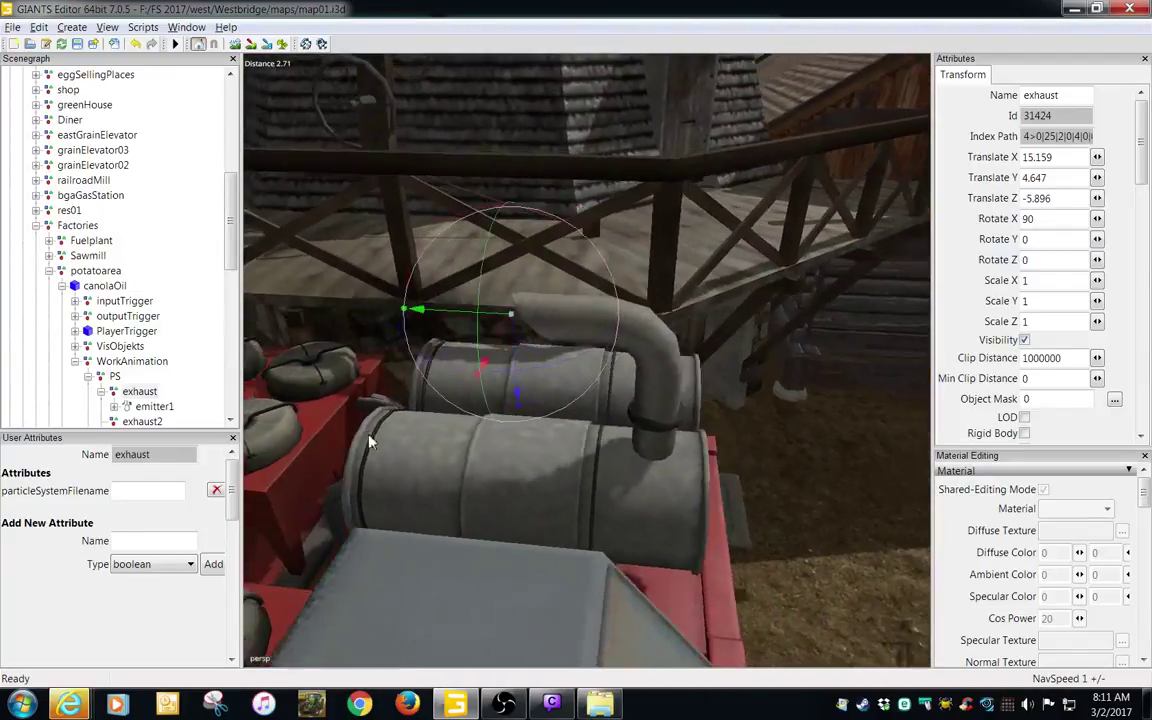
- Examine the exhaust group's placement at the mouth of the bent pipe from several sides
alt+right_drag(370, 437, 499, 426)
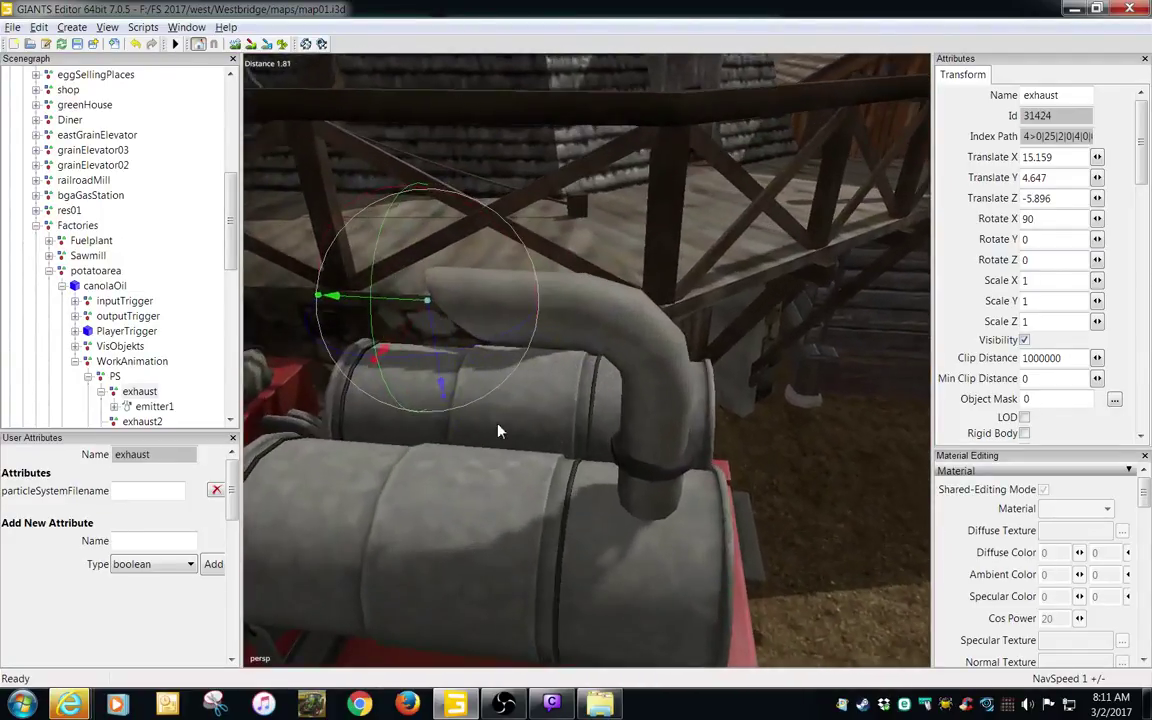
alt+drag(499, 426, 335, 431)
alt+middle_drag(335, 431, 457, 420)
alt+drag(457, 420, 410, 464)
alt+right_drag(410, 464, 520, 448)
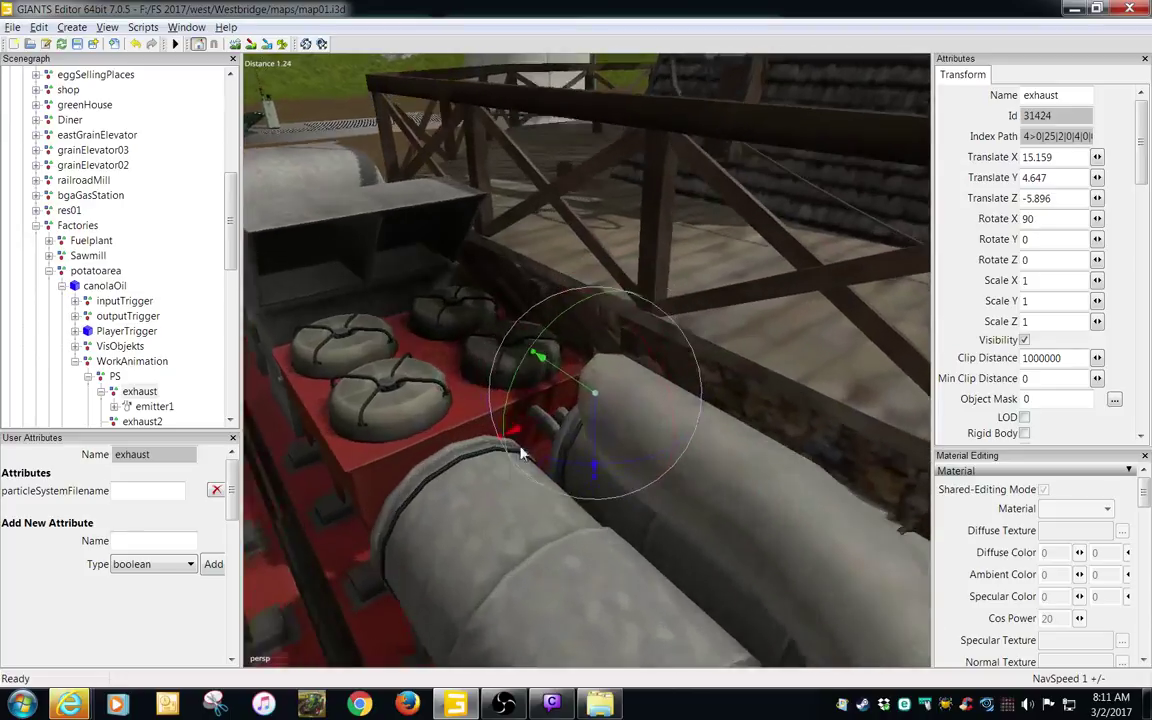
middle_drag(520, 453, 487, 505)
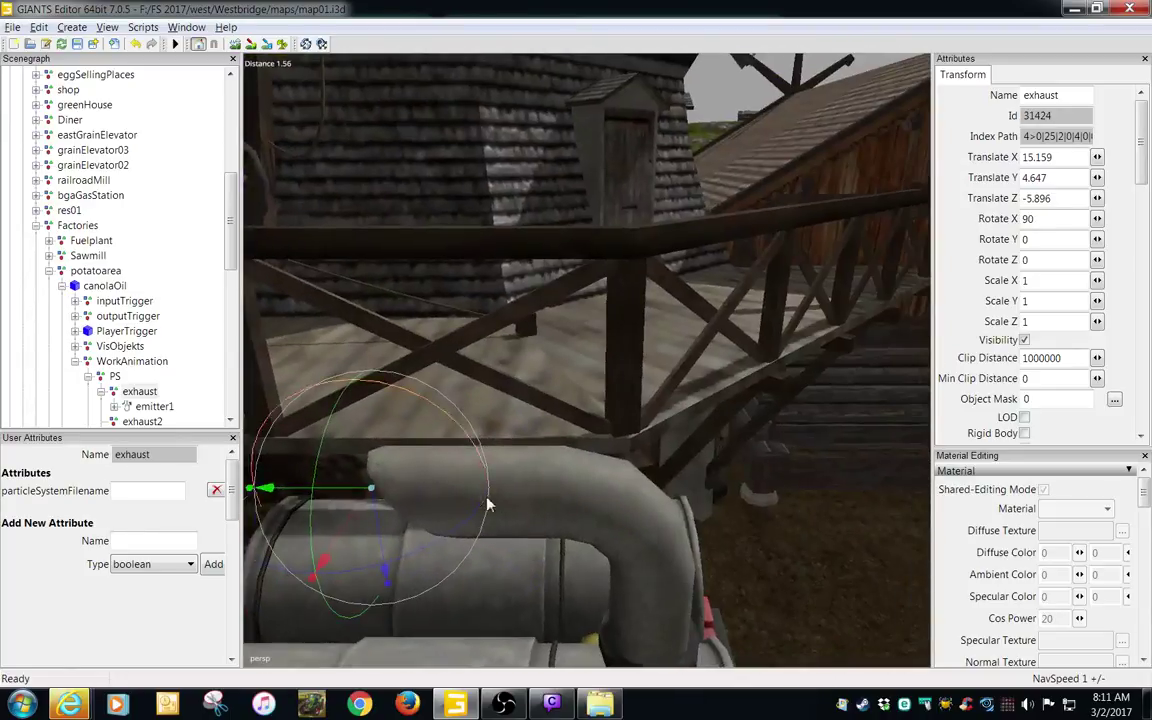
alt+right_drag(488, 505, 396, 527)
alt+middle_drag(396, 527, 510, 515)
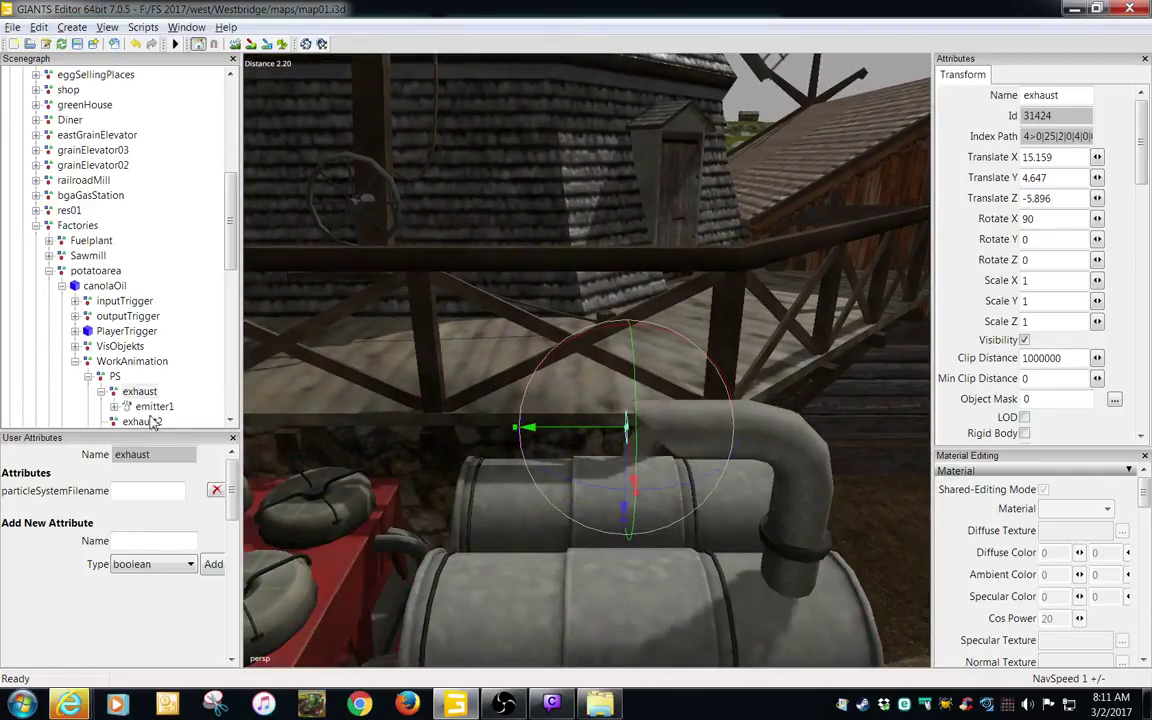
- Import exhaustParticleSystem2.i3d and move its emitter1 into the canolaOil factory's exhaust2 group
drag(233, 251, 234, 268)
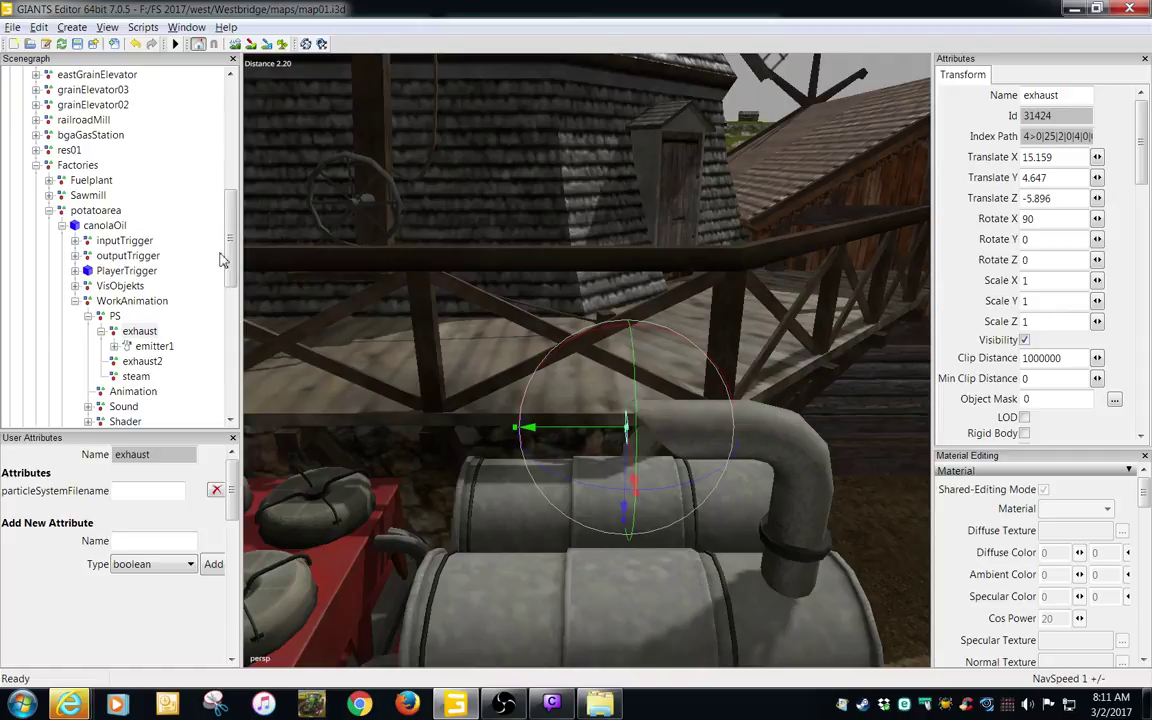
click(115, 46)
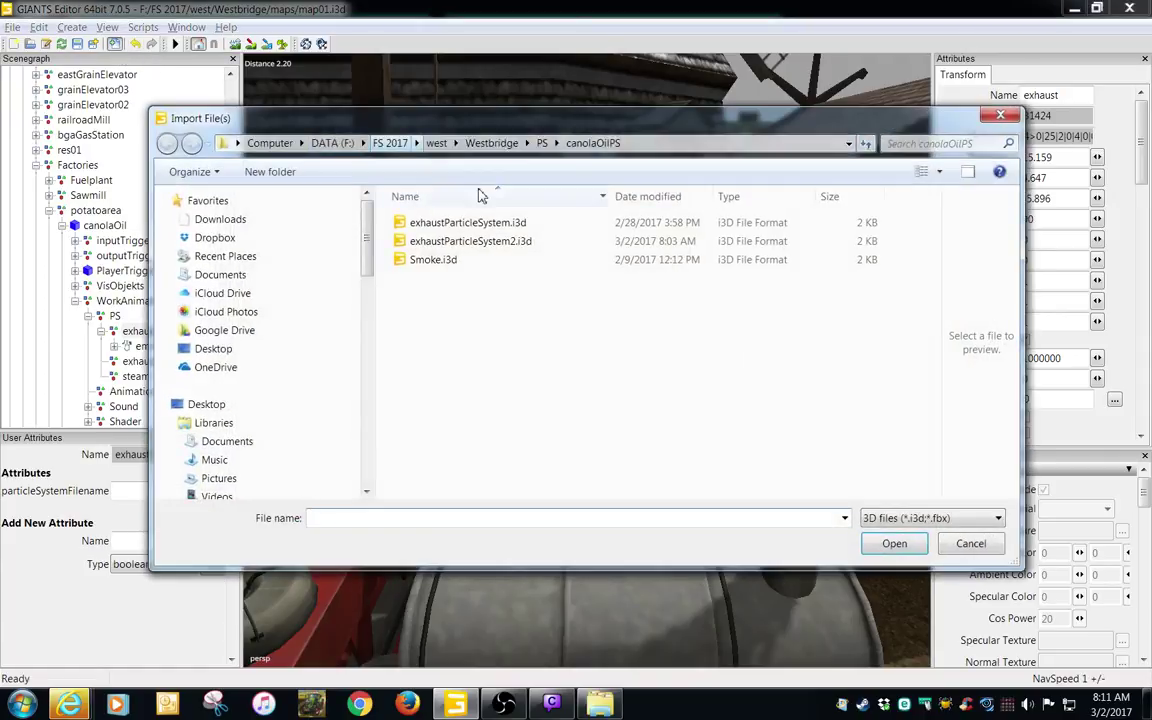
double_click(490, 249)
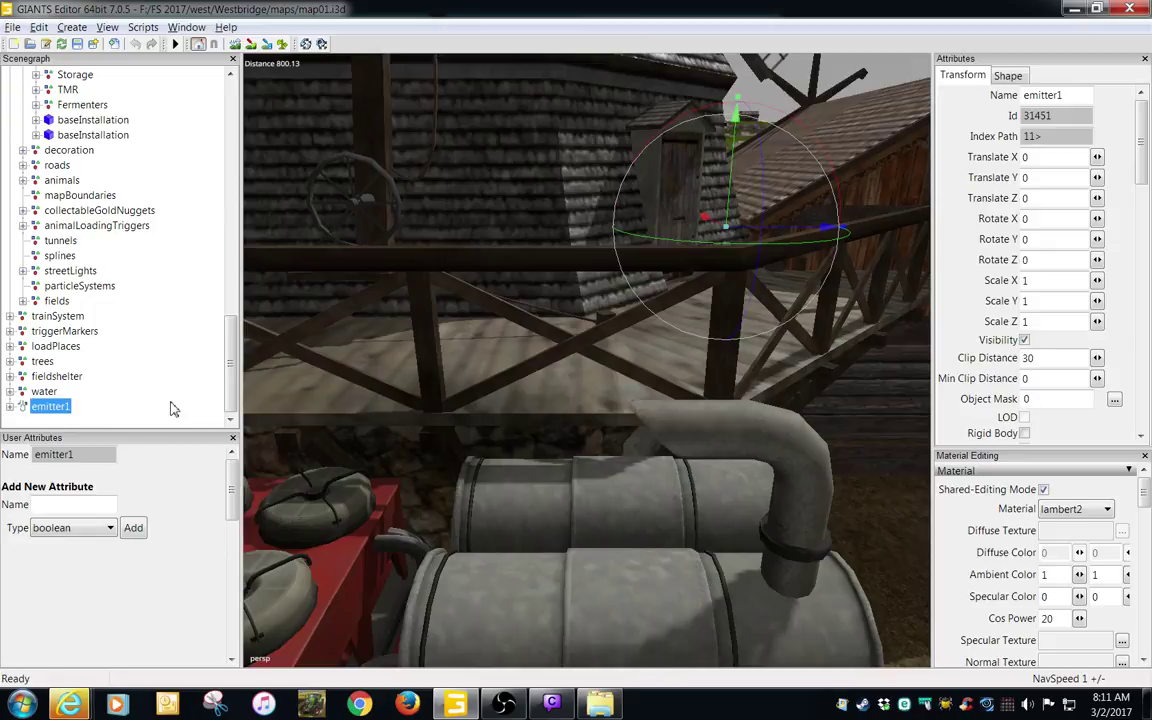
key(ctrl+x)
drag(234, 393, 231, 311)
click(147, 200)
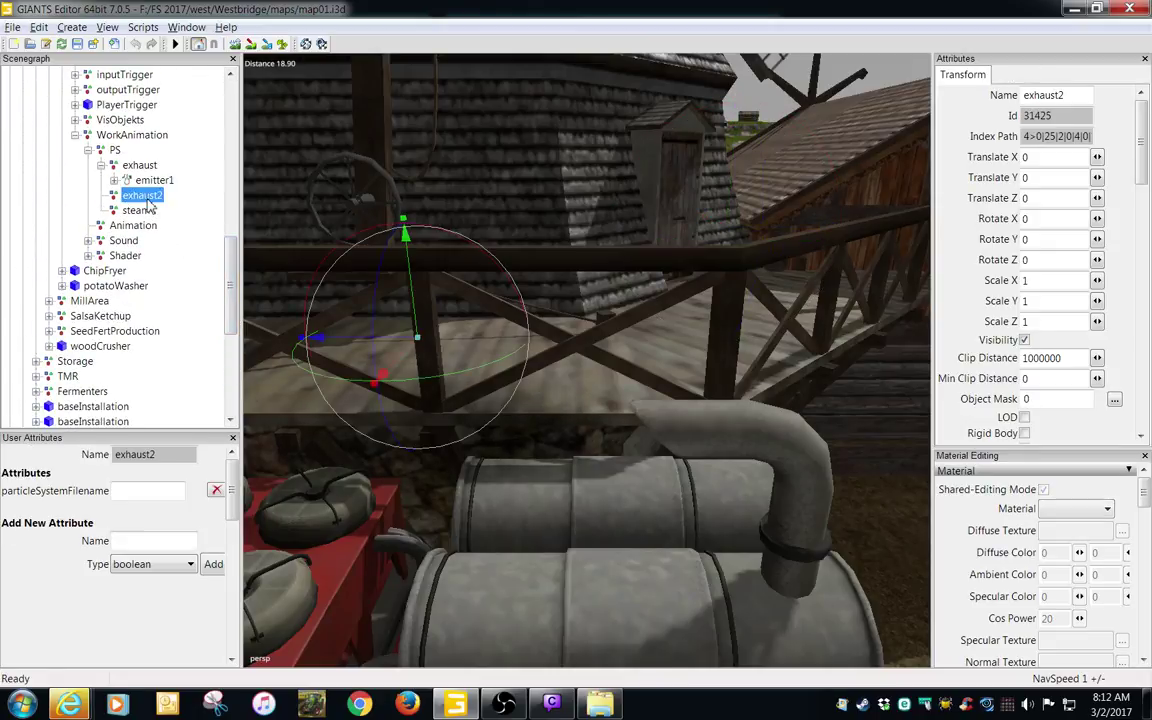
key(ctrl+v)
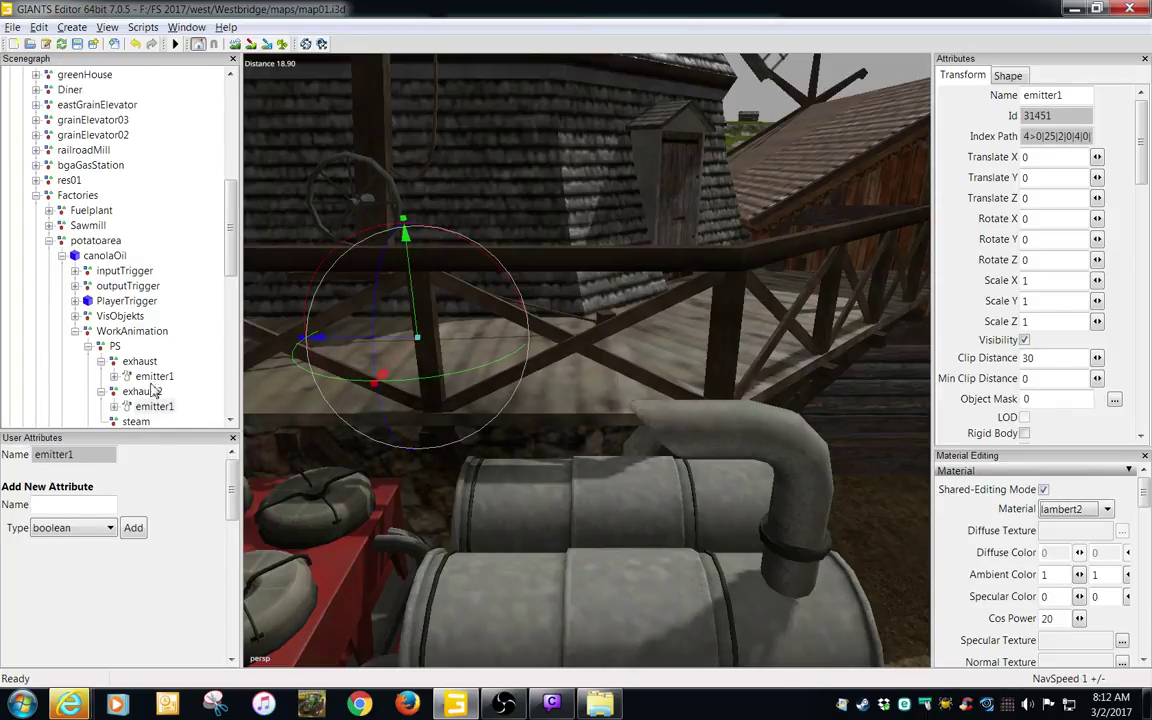
- Give exhaust2 the same position as the exhaust group: X 15.159, Y 4.647 and Z -5.896
click(141, 362)
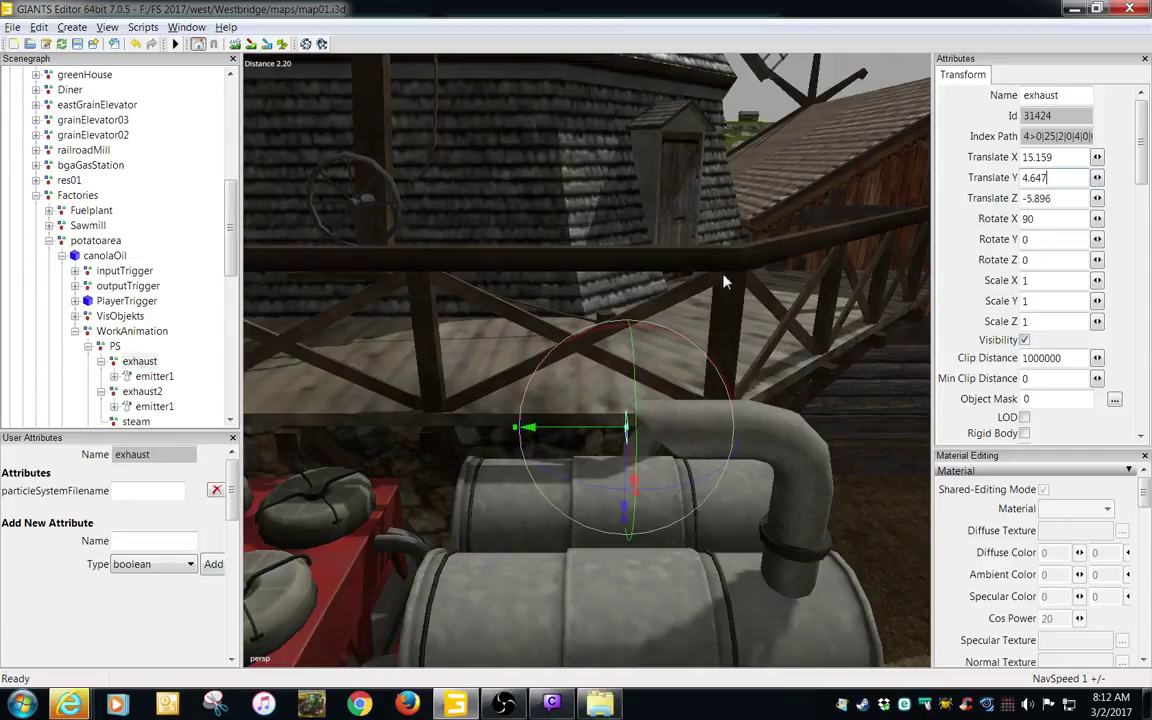
click(146, 393)
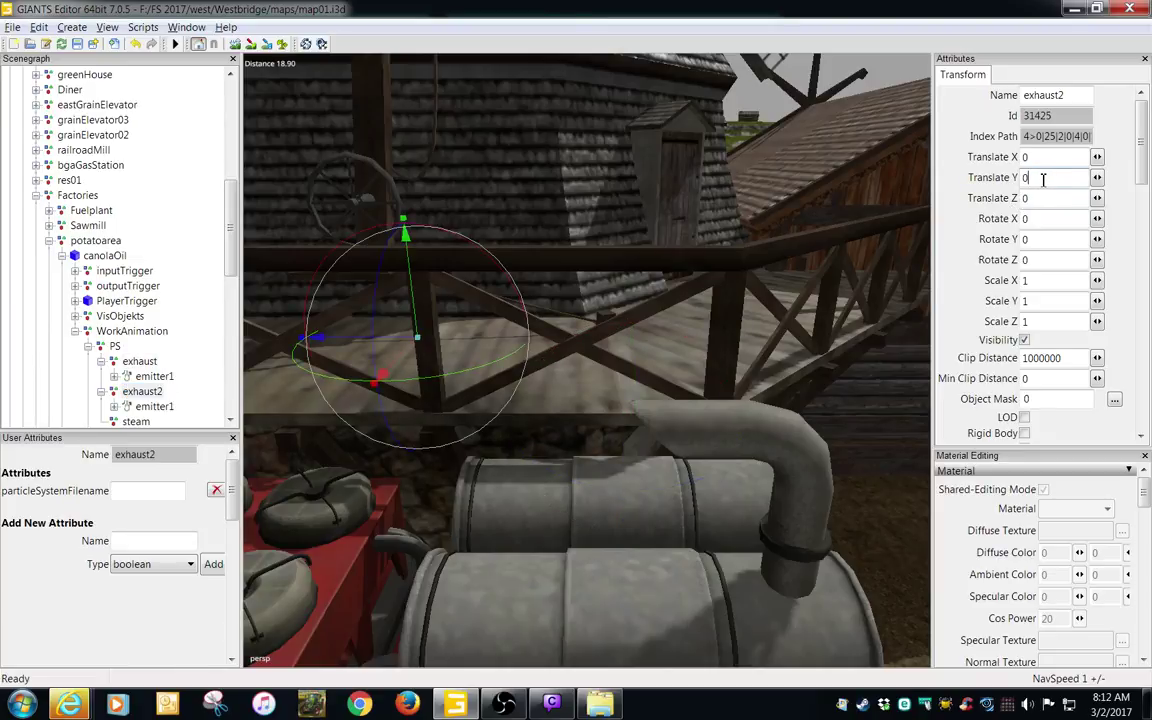
key(ctrl+z)
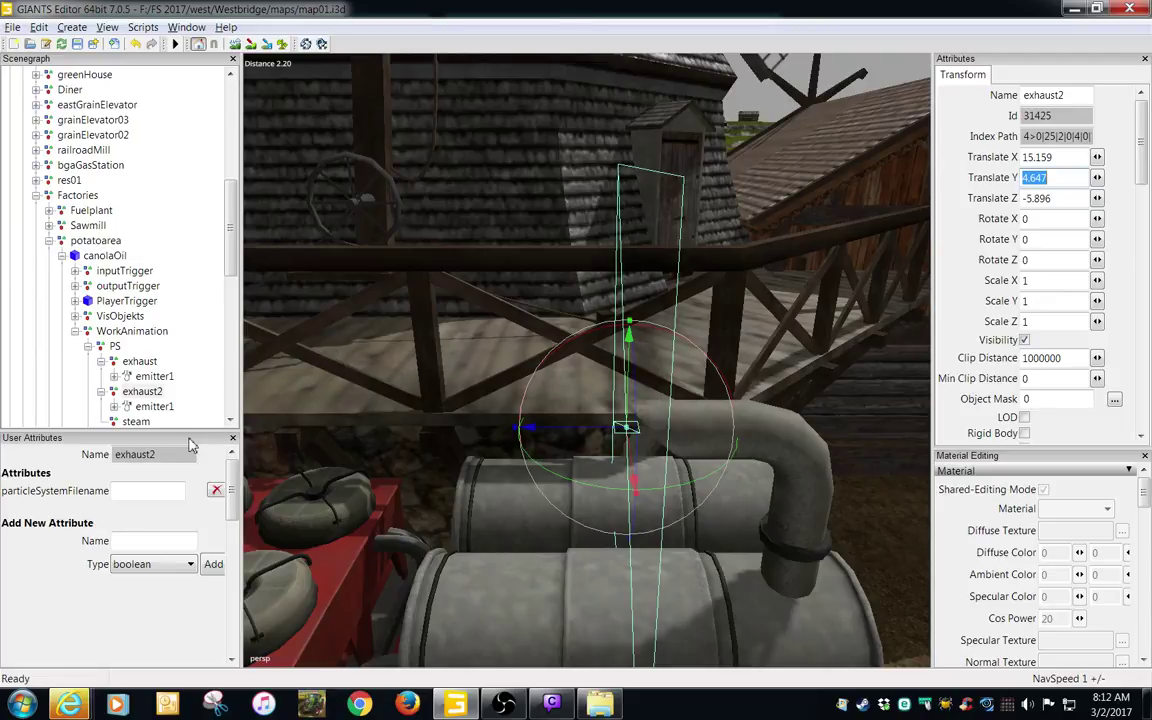
- Set the exhaust2 group's X rotation to 90 to match the exhaust group
alt+right_drag(456, 404, 436, 423)
alt+drag(415, 440, 622, 444)
scroll(490, 472, up, 1)
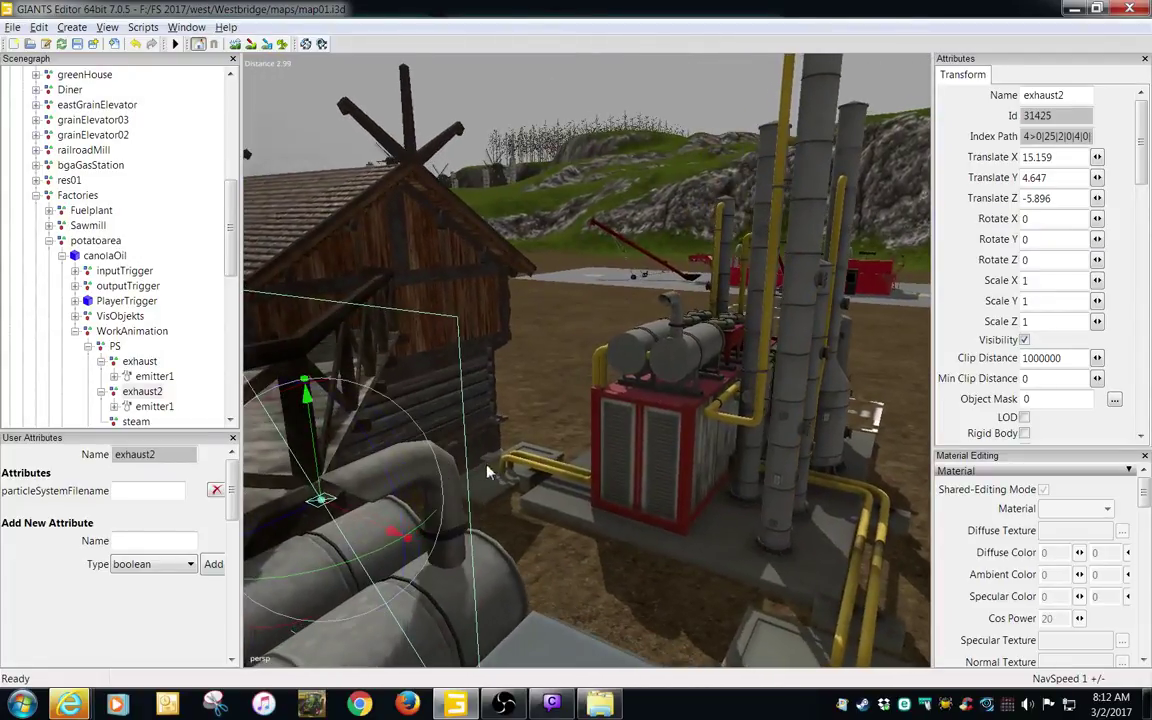
alt+middle_drag(490, 472, 586, 455)
scroll(597, 459, up, 3)
mouse_move(604, 457)
alt+right_down()
mouse_move(555, 480)
mouse_move(599, 467)
alt+right_up()
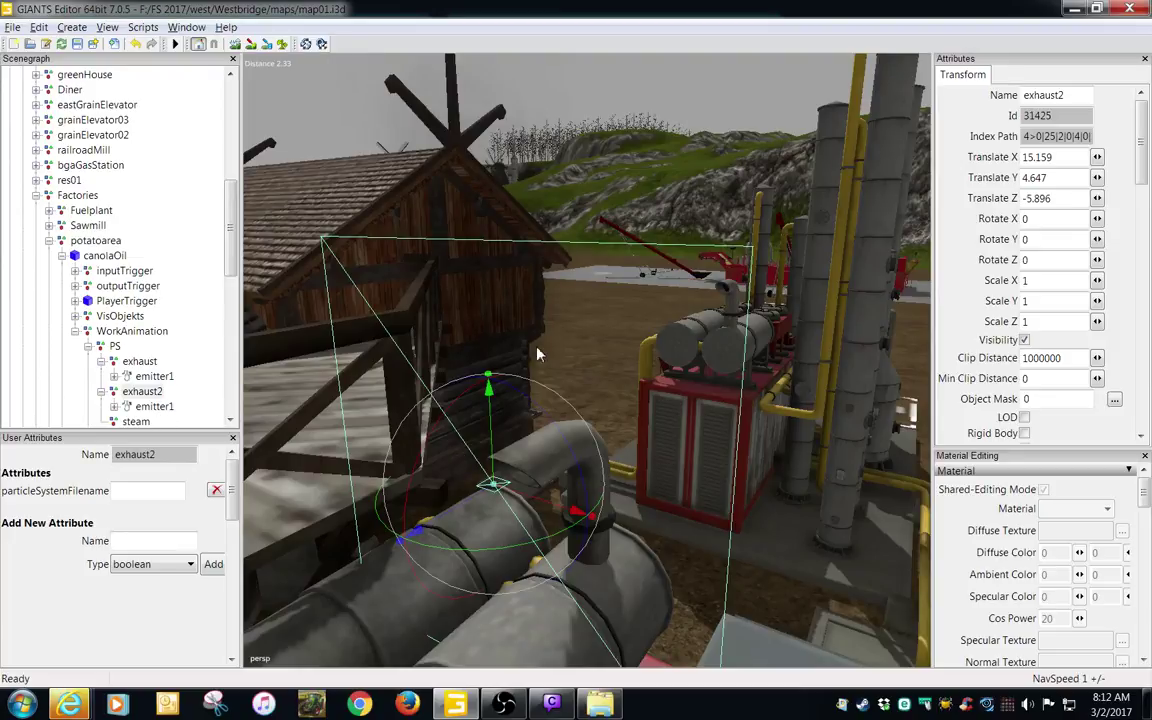
click(140, 361)
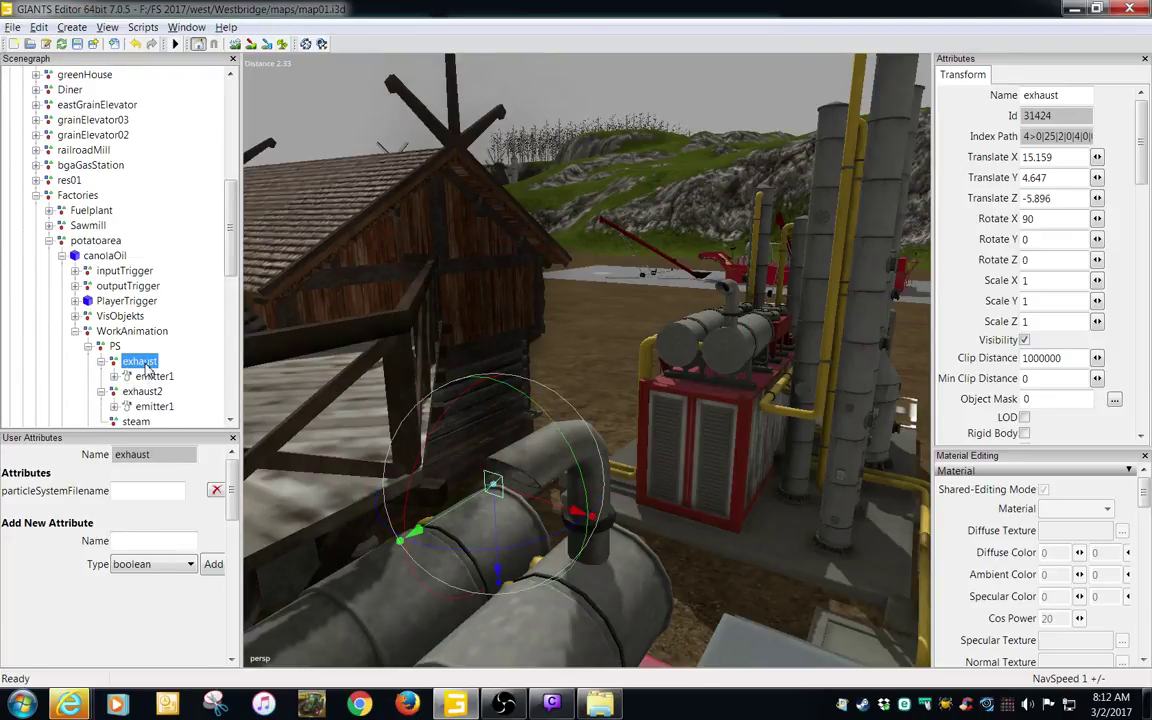
click(142, 392)
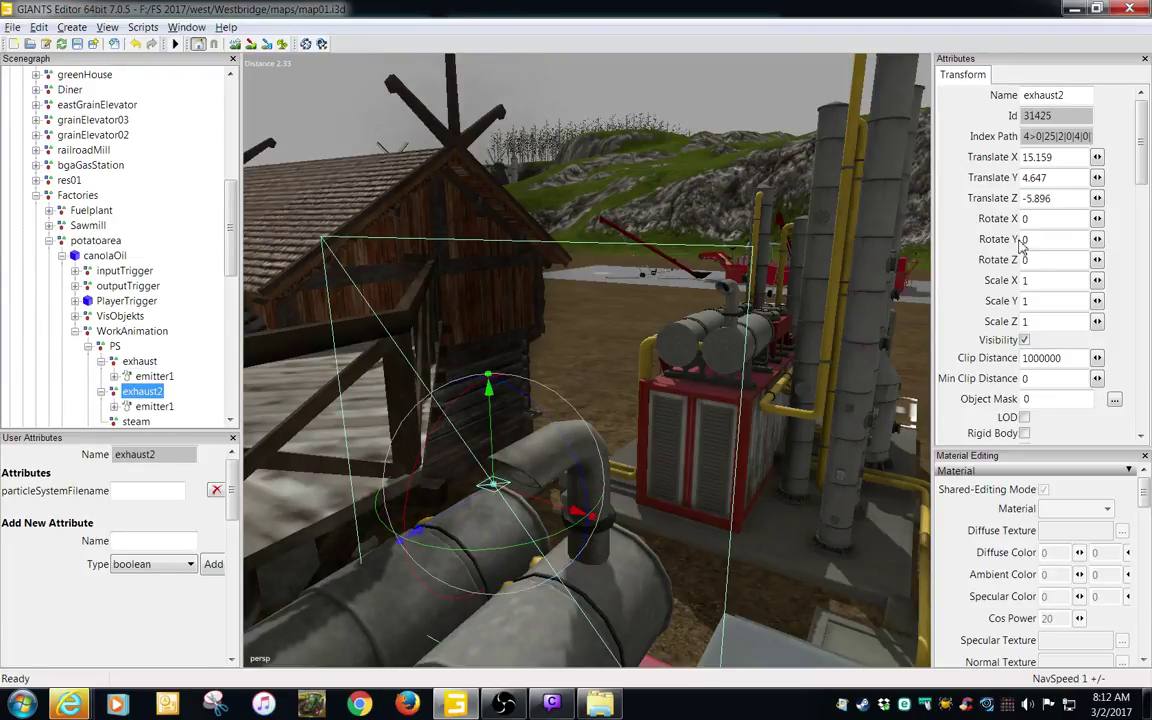
text(90)
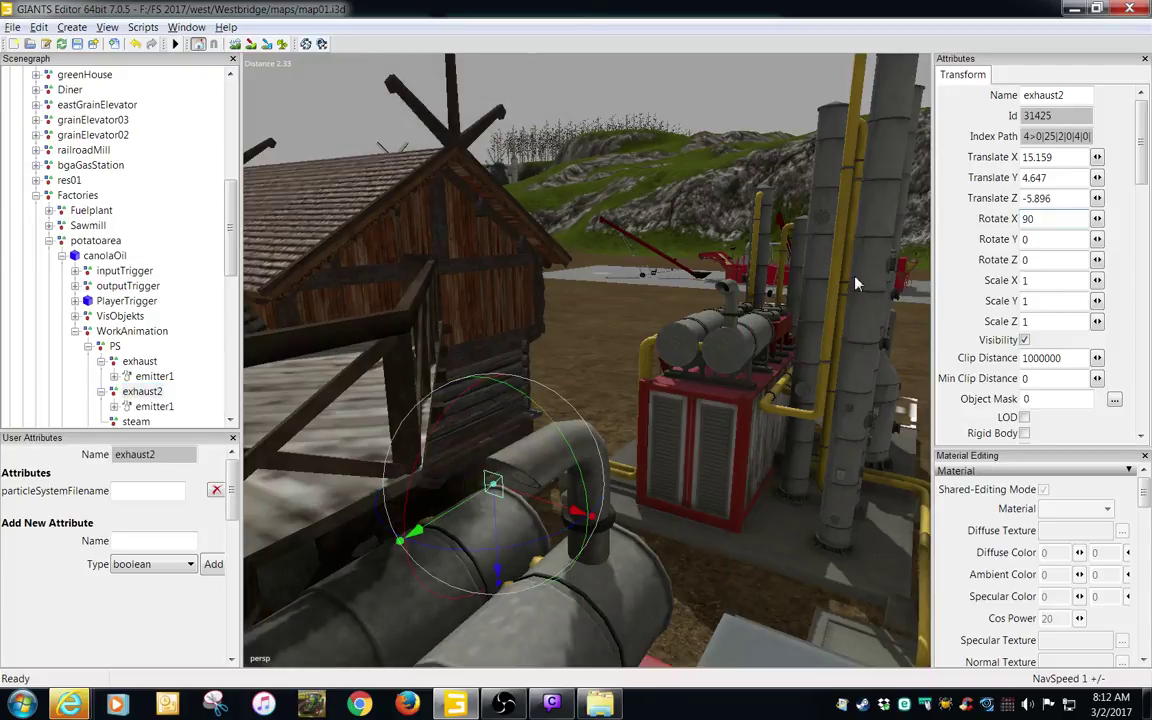
- Move the exhaust2 group away from the first pipe to the other red machine unit, at about Z -10.78
alt+drag(780, 405, 588, 488)
click(145, 393)
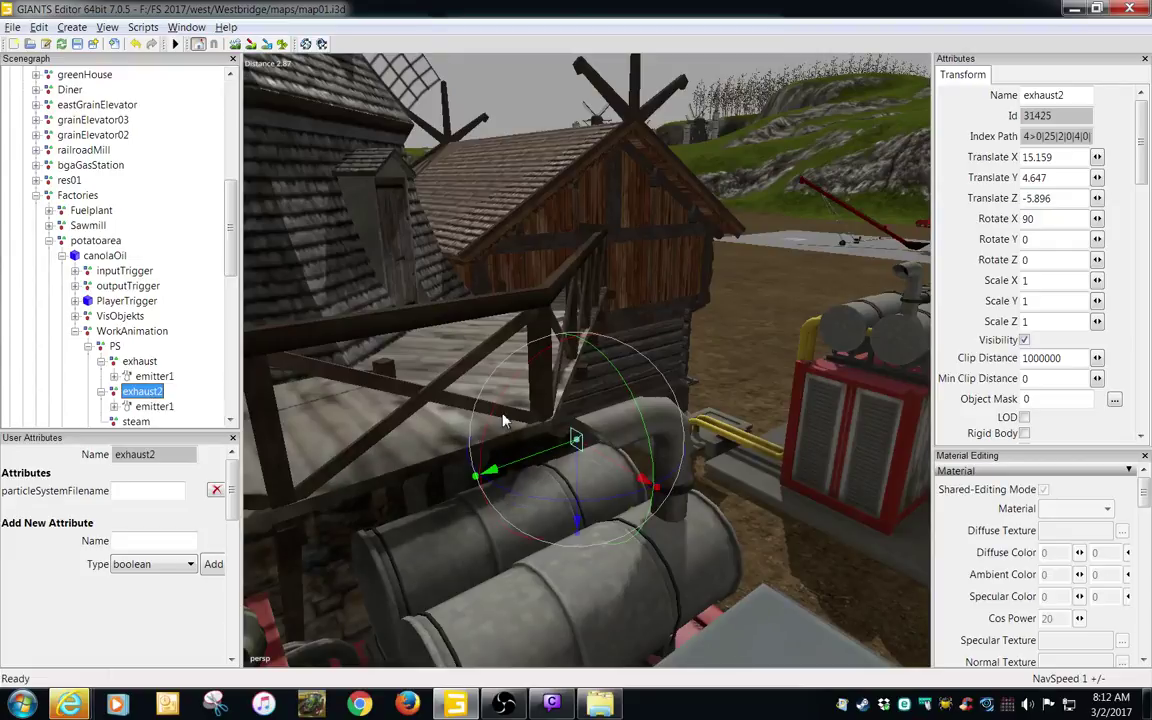
drag(548, 462, 910, 418)
alt+middle_drag(830, 450, 625, 572)
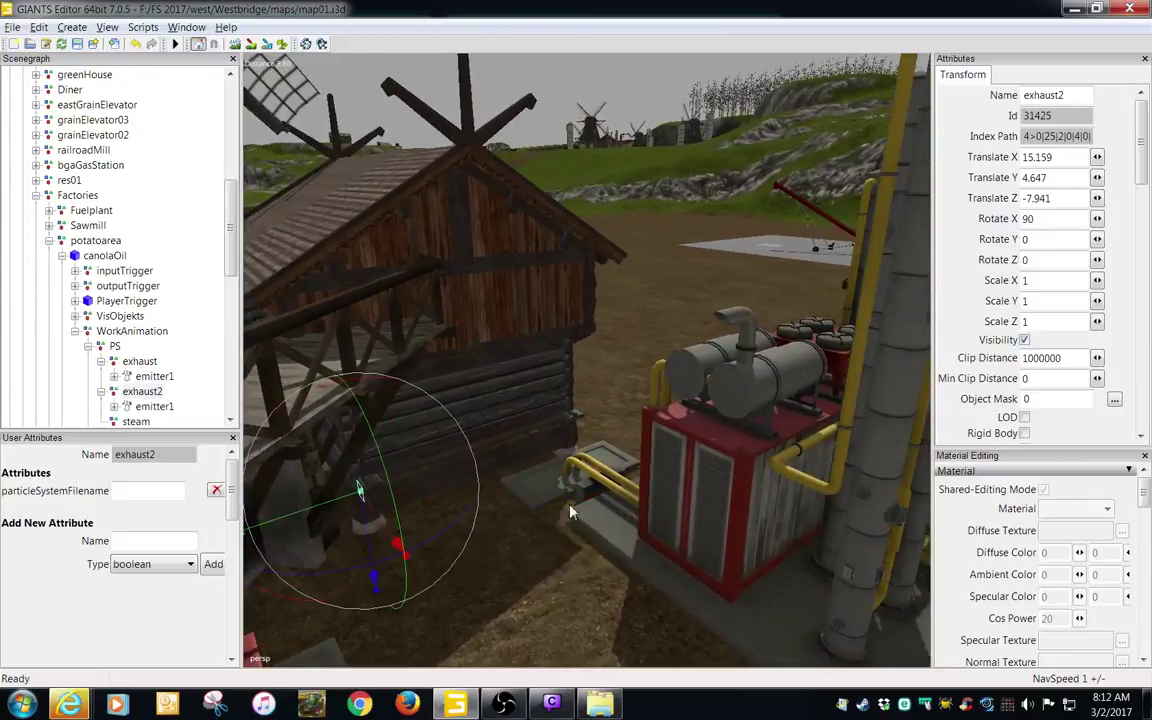
alt+middle_drag(570, 511, 779, 517)
alt+right_drag(779, 517, 545, 581)
alt+middle_drag(545, 581, 527, 556)
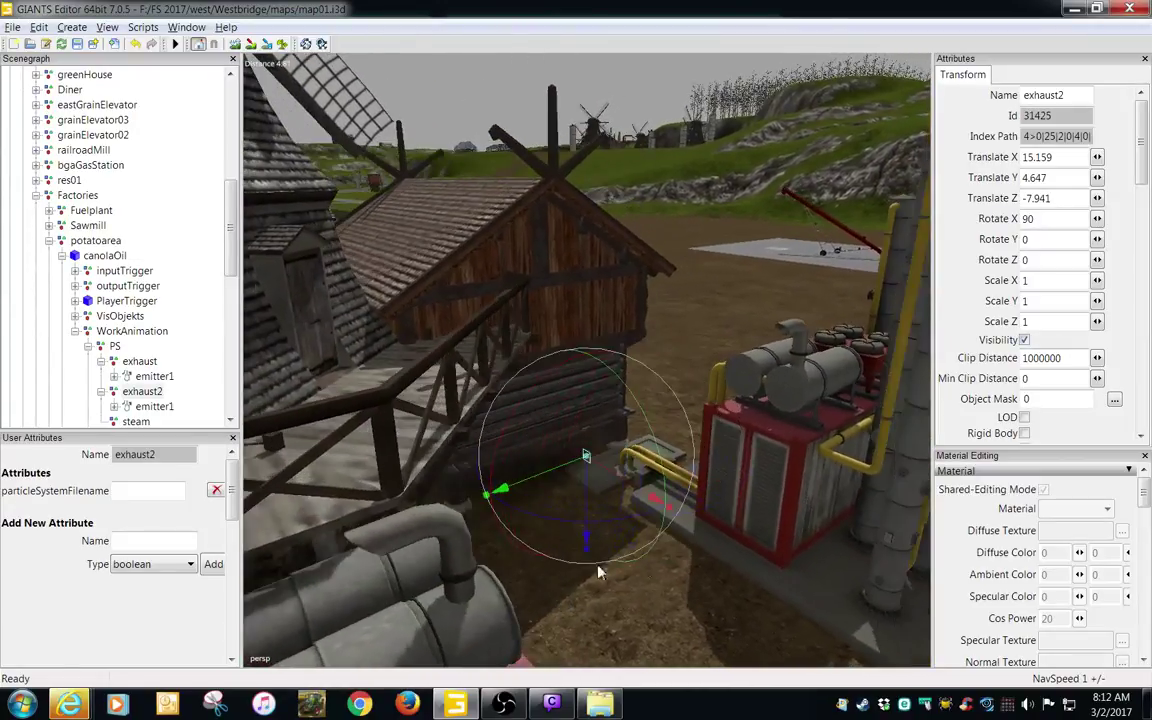
drag(538, 528, 876, 325)
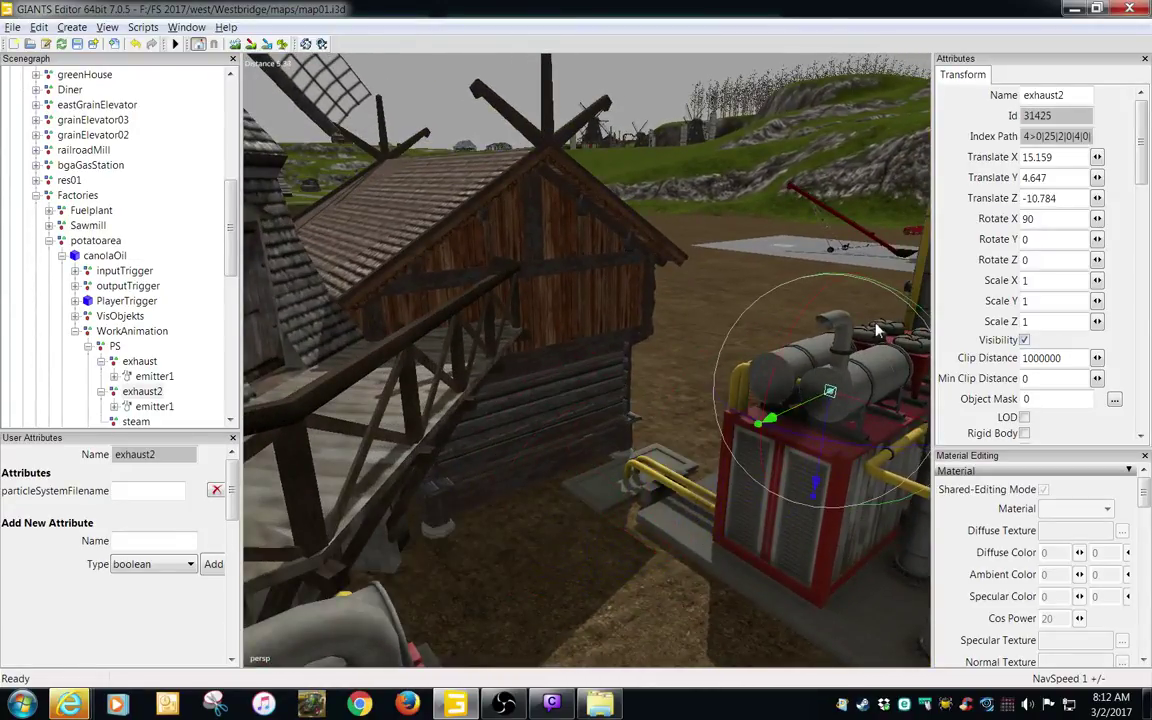
- Shift the exhaust2 group farther along the red unit's grey tanks, to about Z -11.65
alt+middle_drag(876, 325, 745, 397)
mouse_move(745, 397)
alt+right_down()
mouse_move(947, 395)
mouse_move(765, 366)
mouse_move(752, 385)
alt+right_up()
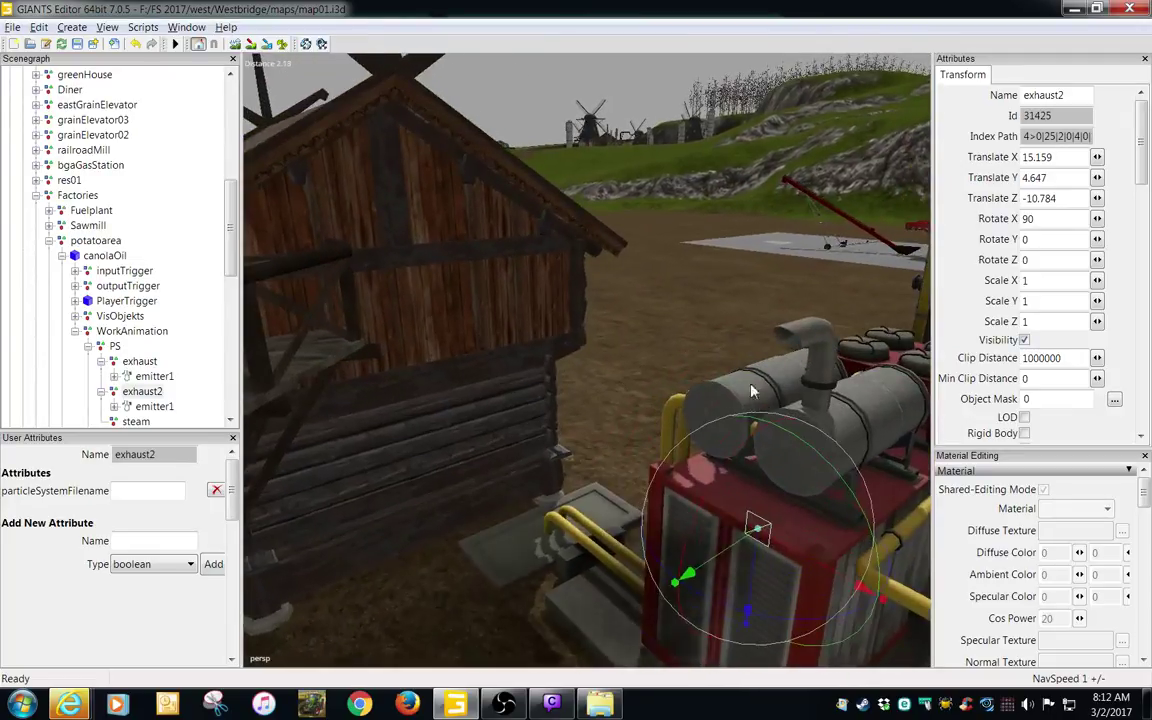
alt+middle_drag(752, 385, 714, 444)
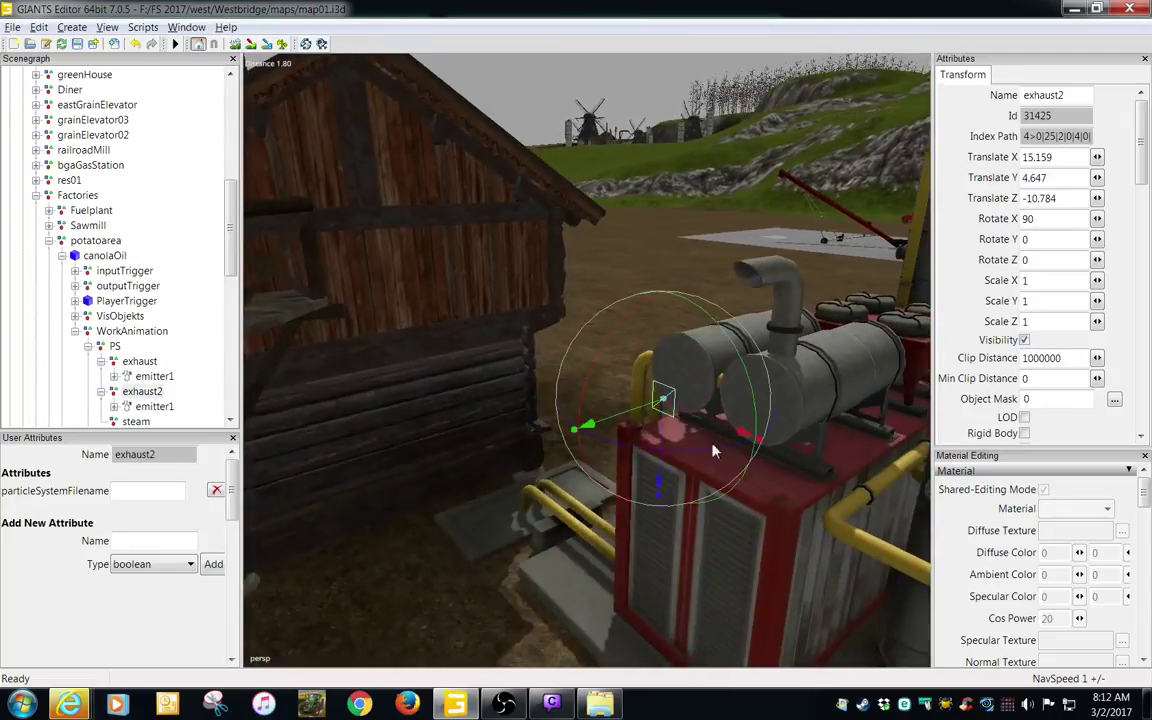
drag(634, 412, 772, 321)
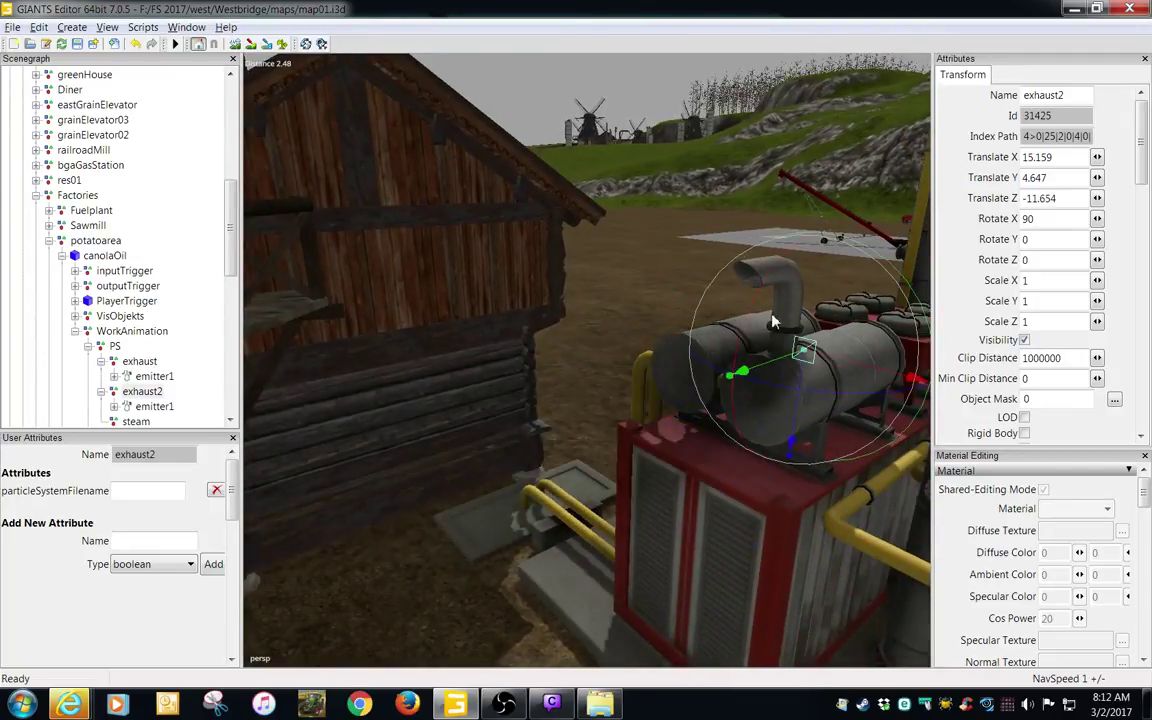
- Move the exhaust2 group to the bent pipe above the grey tanks, at about X 13.83, Y 4.66 and Z -13.54
alt+middle_drag(770, 321, 739, 387)
alt+drag(739, 387, 704, 384)
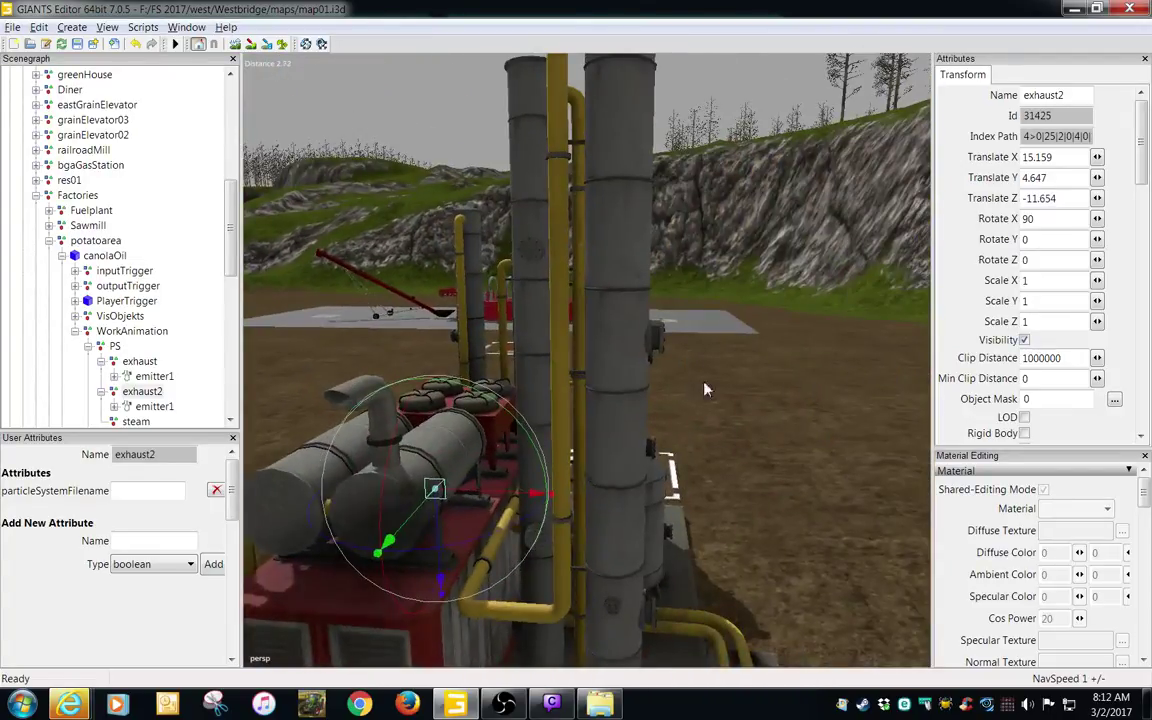
alt+right_drag(704, 382, 752, 380)
alt+middle_drag(752, 380, 876, 370)
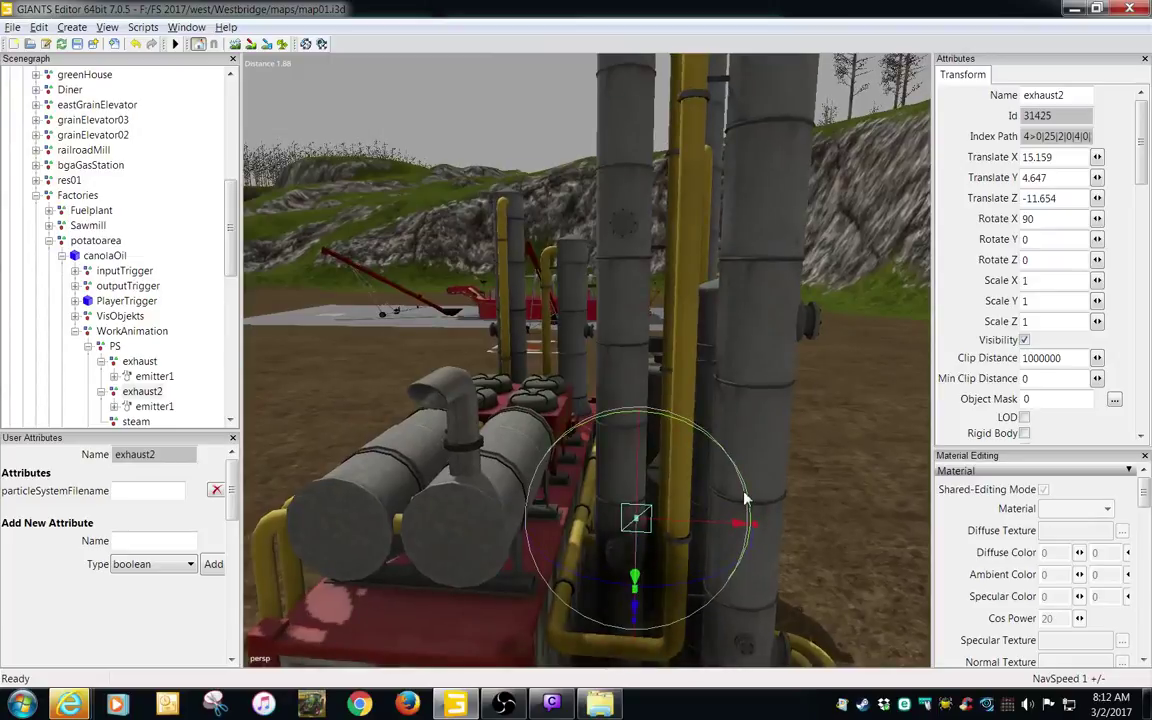
drag(723, 526, 394, 533)
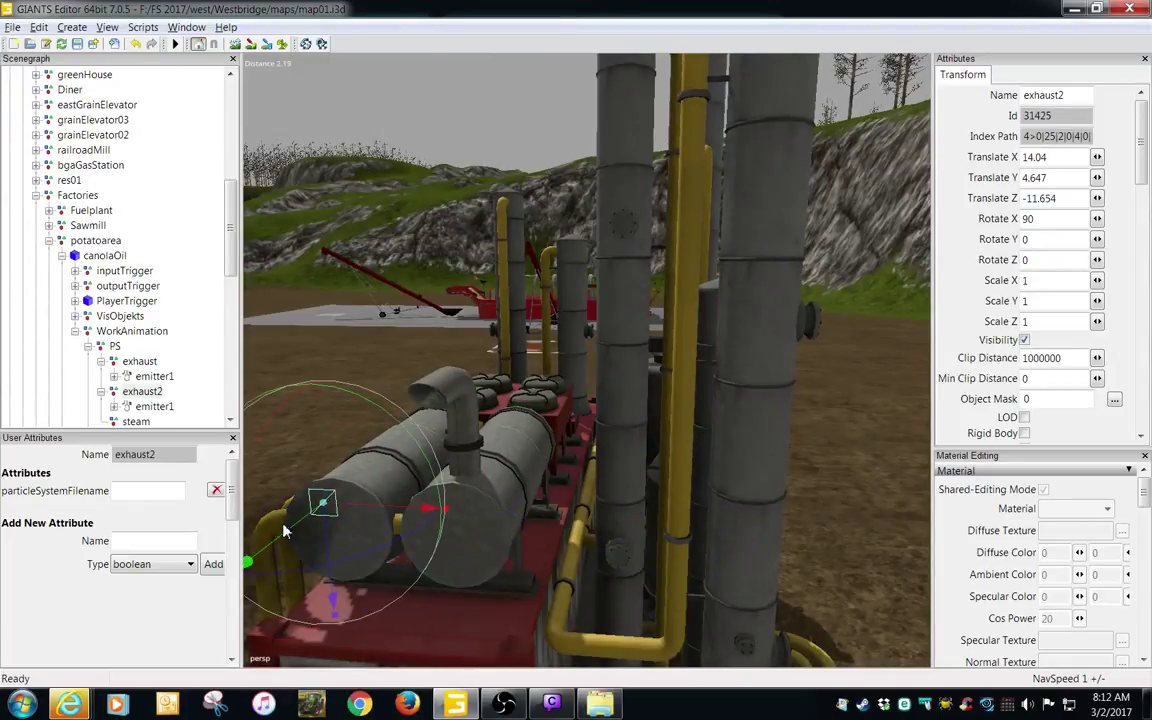
drag(296, 532, 558, 383)
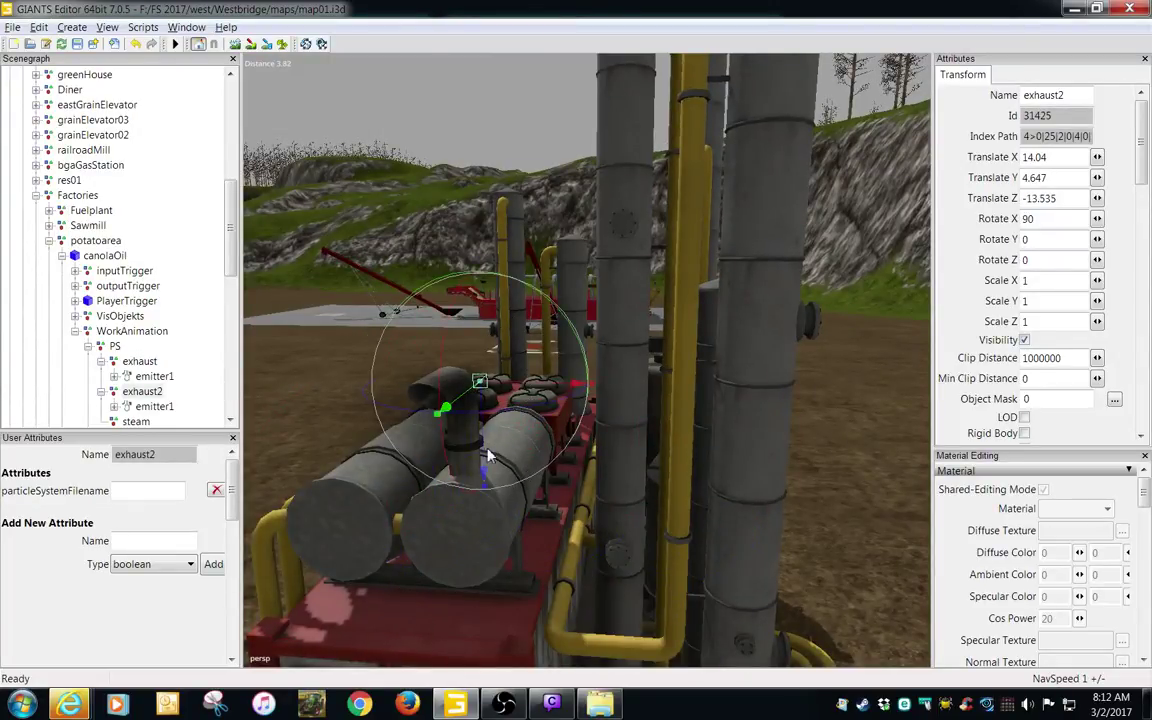
drag(487, 480, 474, 503)
drag(542, 431, 464, 408)
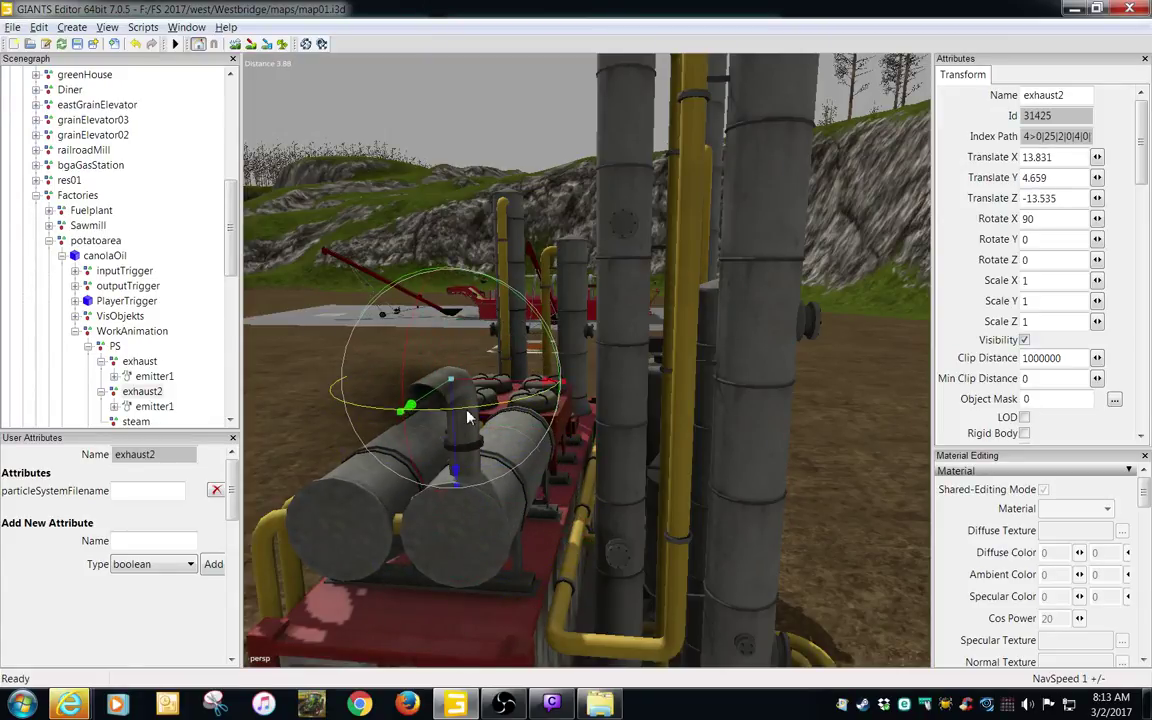
alt+right_drag(465, 409, 458, 457)
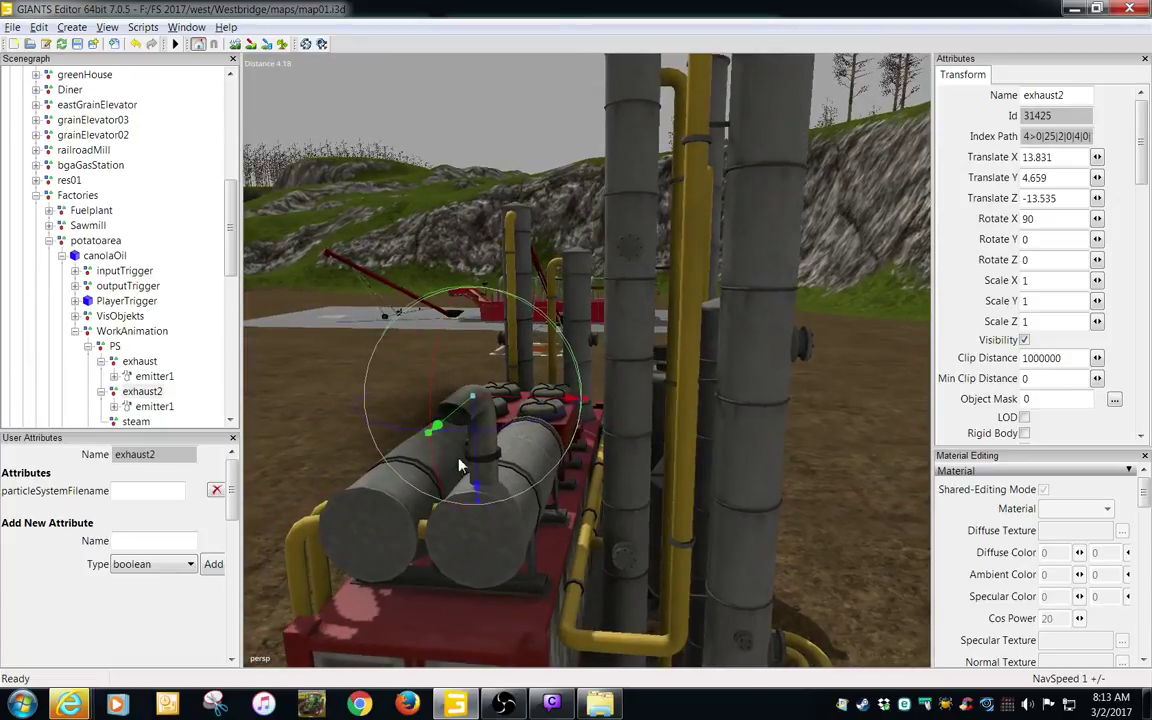
- Set the exhaust2 group's Y translation to 4.647 to match the exhaust group
click(140, 361)
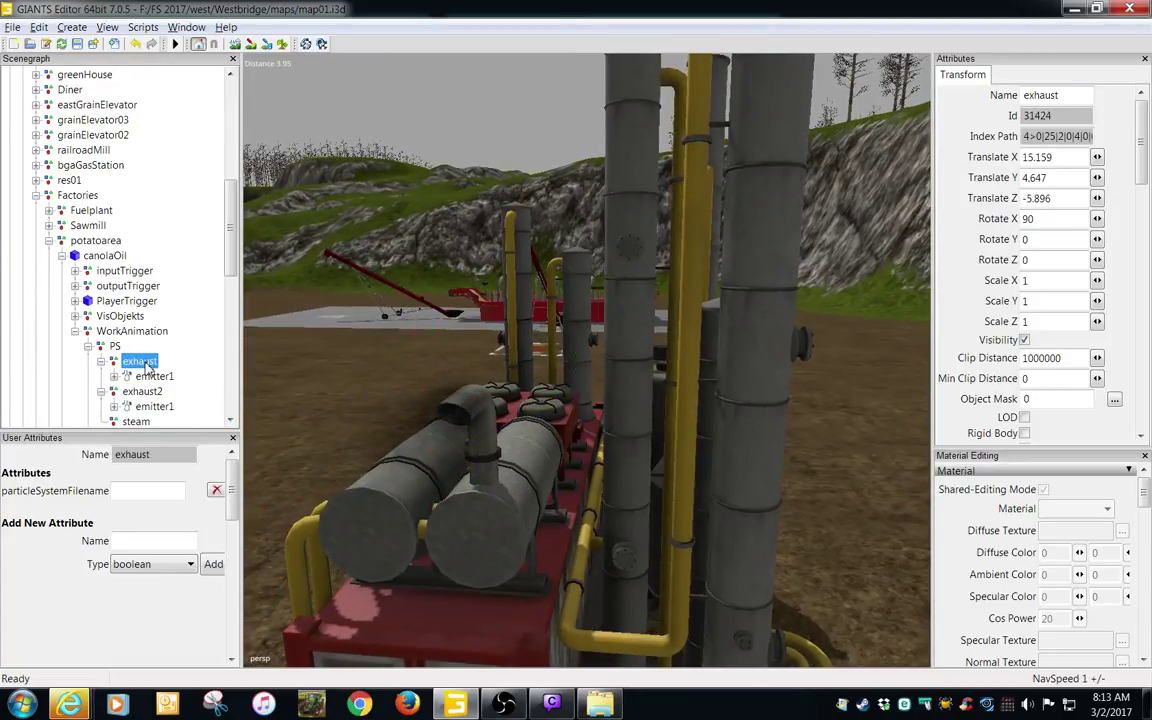
click(1046, 177)
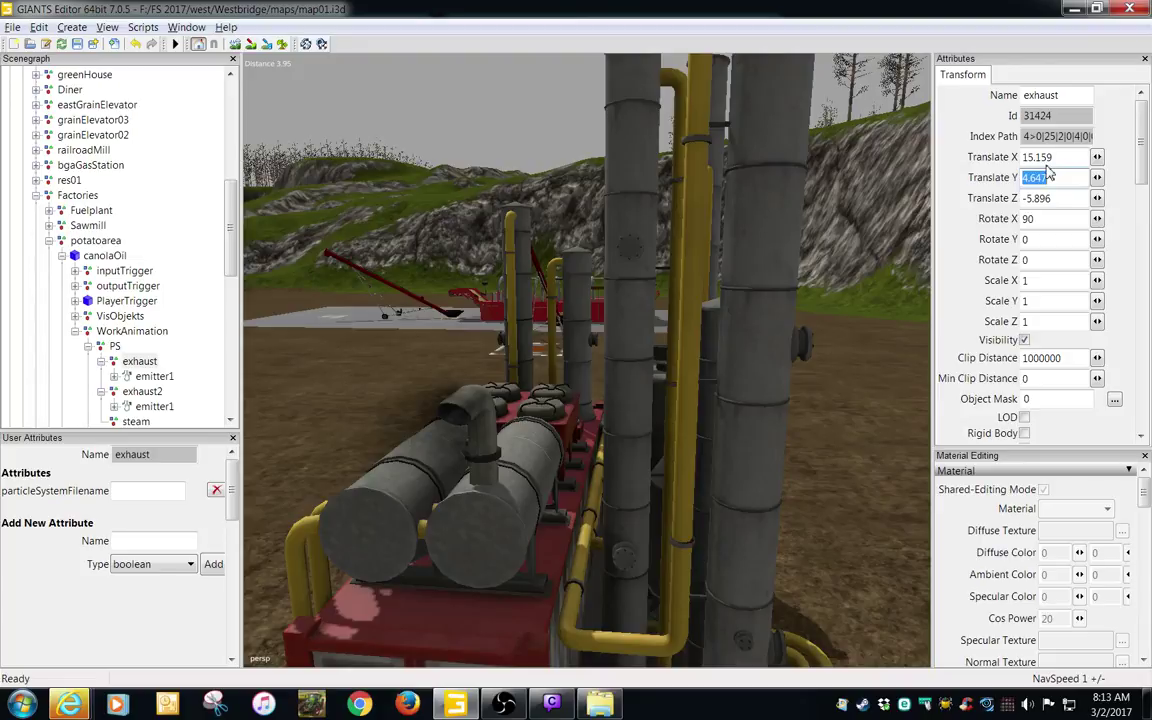
click(154, 393)
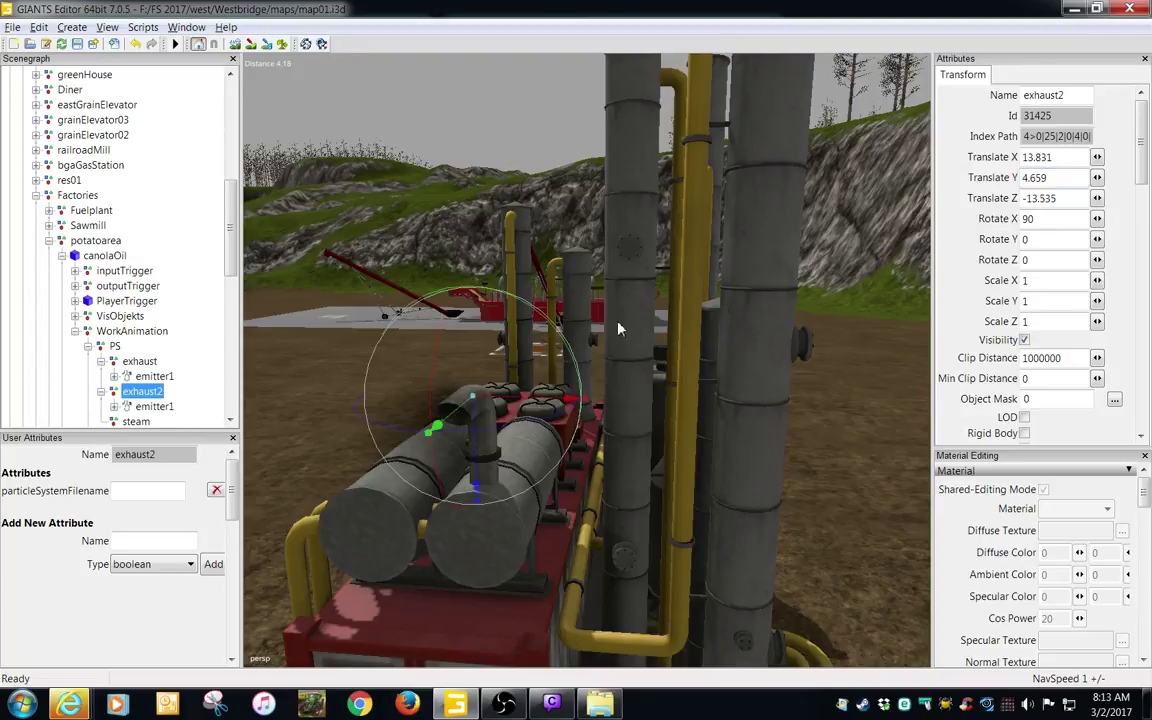
double_click(1056, 177)
text(4.647)
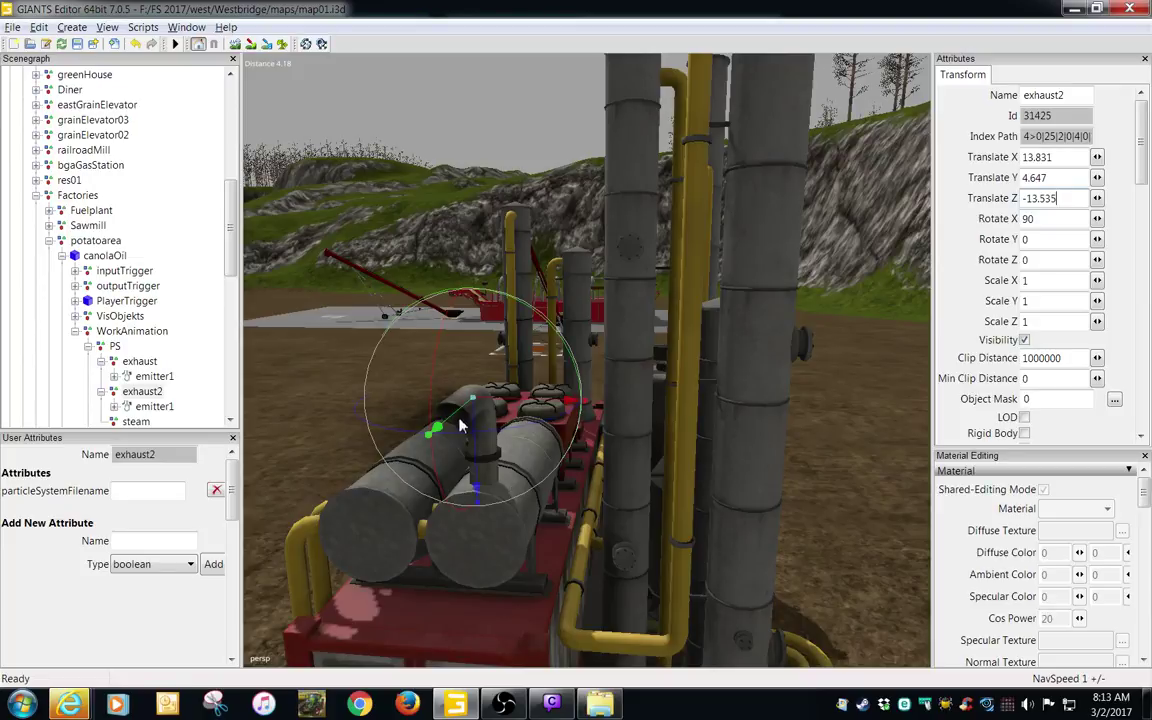
- Shift the exhaust2 group along Z to the open mouth of the bent pipe, at about Z -13.01
drag(460, 412, 494, 463)
scroll(444, 463, up, 1)
alt+middle_drag(440, 483, 543, 460)
scroll(543, 460, up, 2)
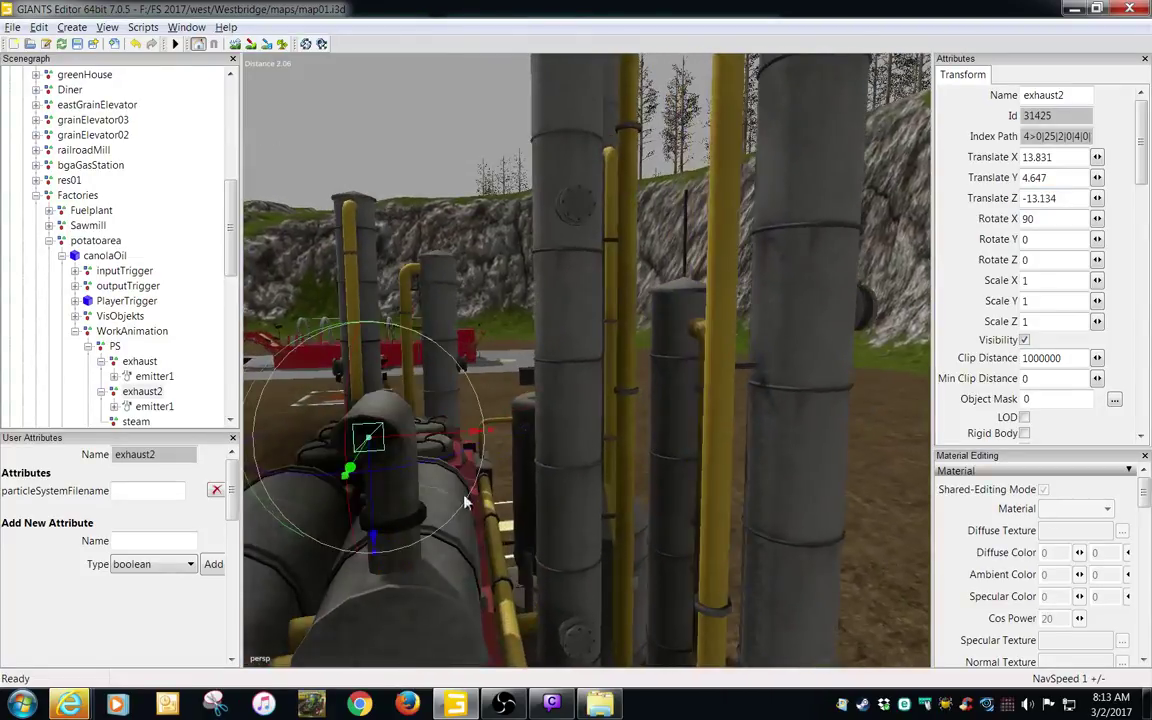
mouse_move(468, 501)
alt+middle_down()
mouse_move(549, 468)
mouse_move(517, 470)
mouse_move(522, 444)
mouse_move(486, 482)
mouse_move(486, 467)
mouse_move(485, 494)
alt+middle_up()
scroll(549, 468, up, 3)
scroll(517, 448, down, 1)
alt+drag(486, 499, 411, 545)
alt+middle_drag(411, 545, 327, 568)
alt+drag(327, 568, 445, 514)
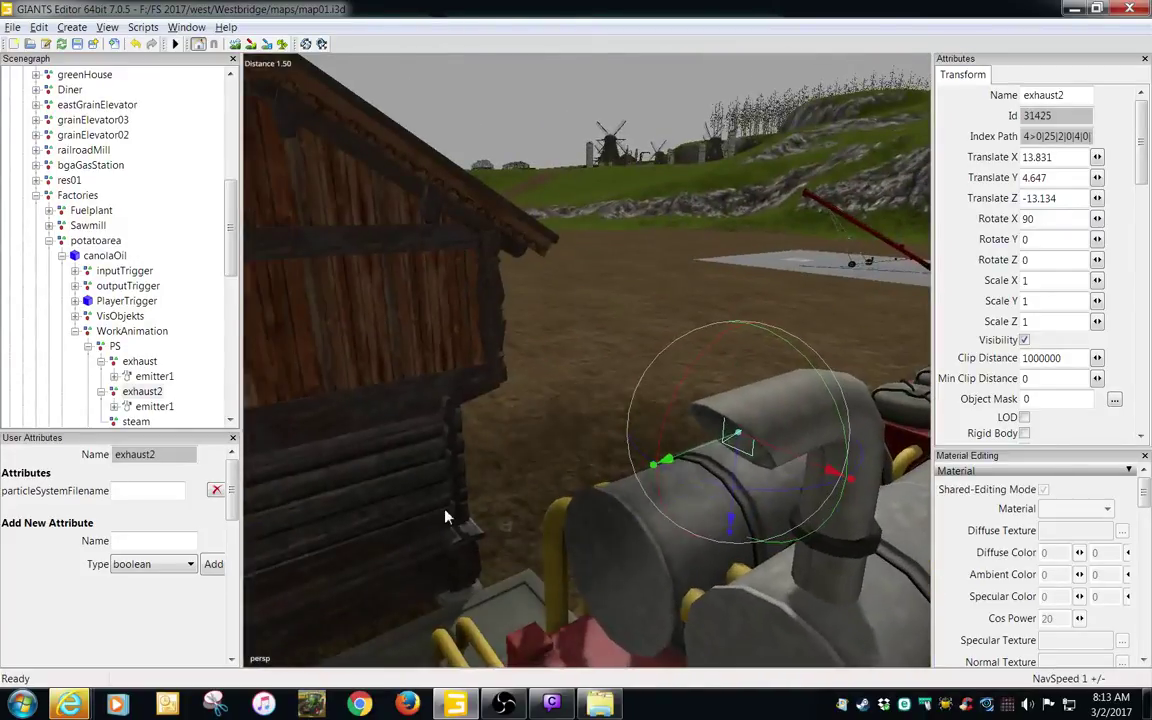
alt+middle_drag(445, 514, 386, 504)
drag(612, 424, 568, 445)
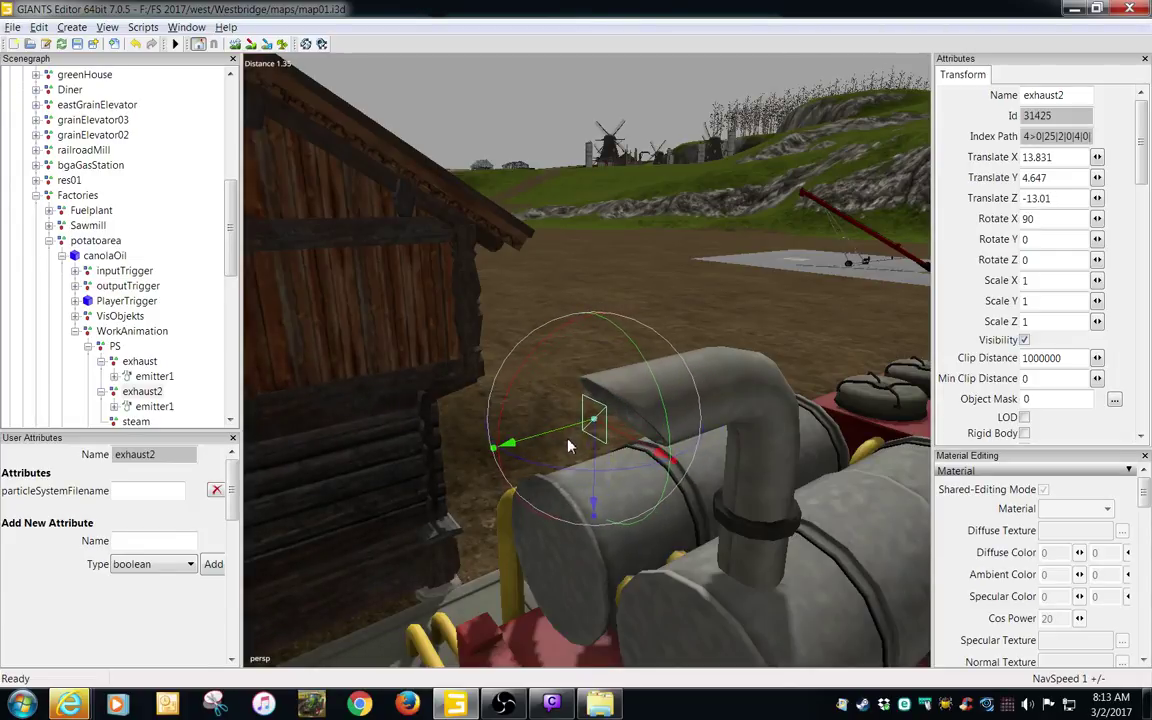
- Lower the exhaust2 group slightly to centre it on the pipe opening, at about Y 4.61
alt+middle_drag(568, 445, 340, 411)
alt+drag(340, 411, 238, 420)
drag(577, 353, 578, 369)
scroll(465, 428, down, 3)
alt+drag(465, 428, 555, 511)
alt+right_drag(555, 511, 595, 492)
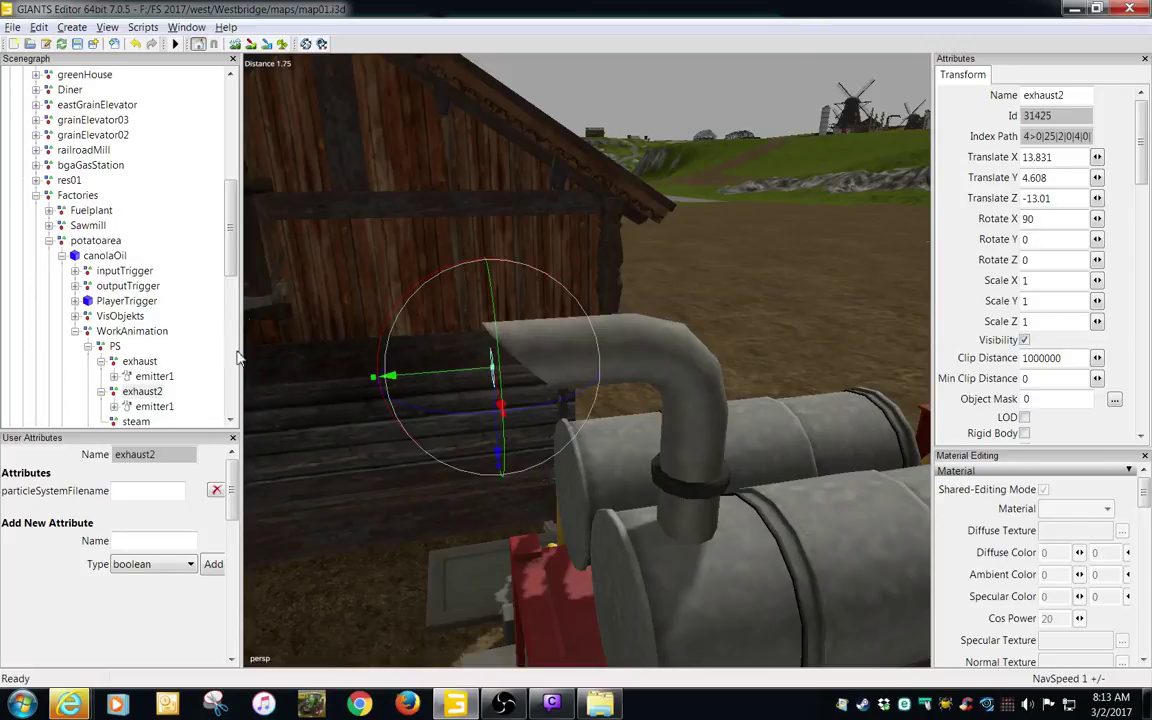
- Delete the emitter1 objects from both the exhaust and exhaust2 groups
scroll(225, 268, down, 3)
click(152, 270)
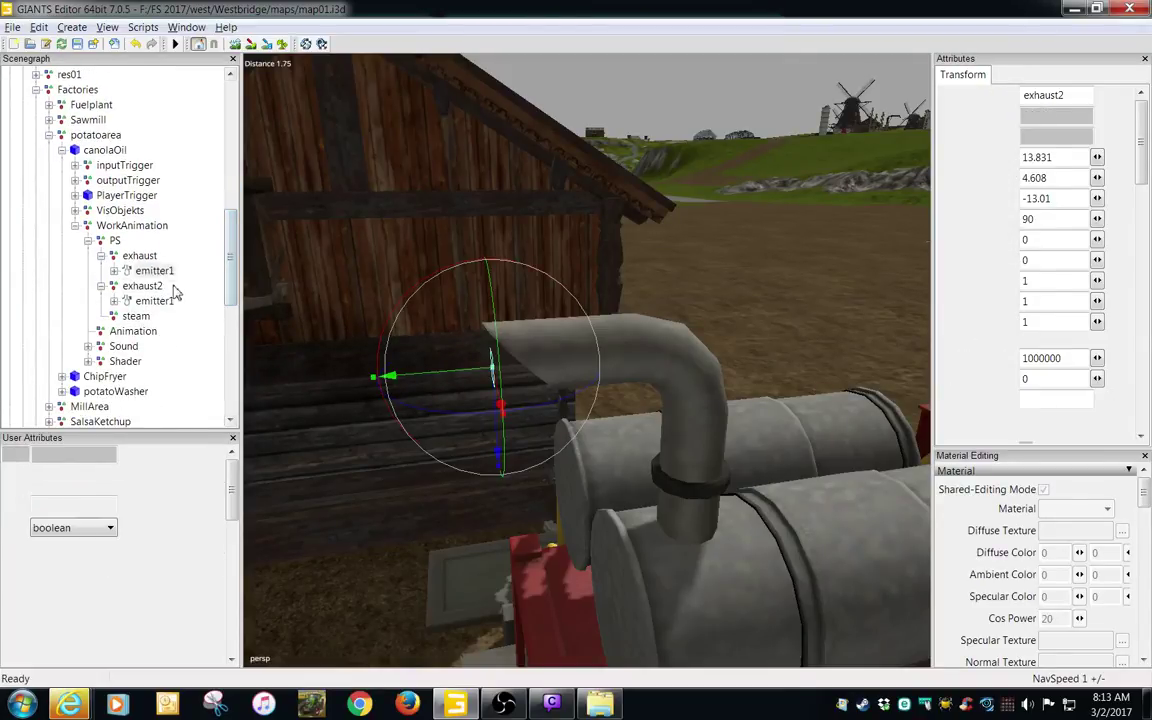
ctrl+click(165, 303)
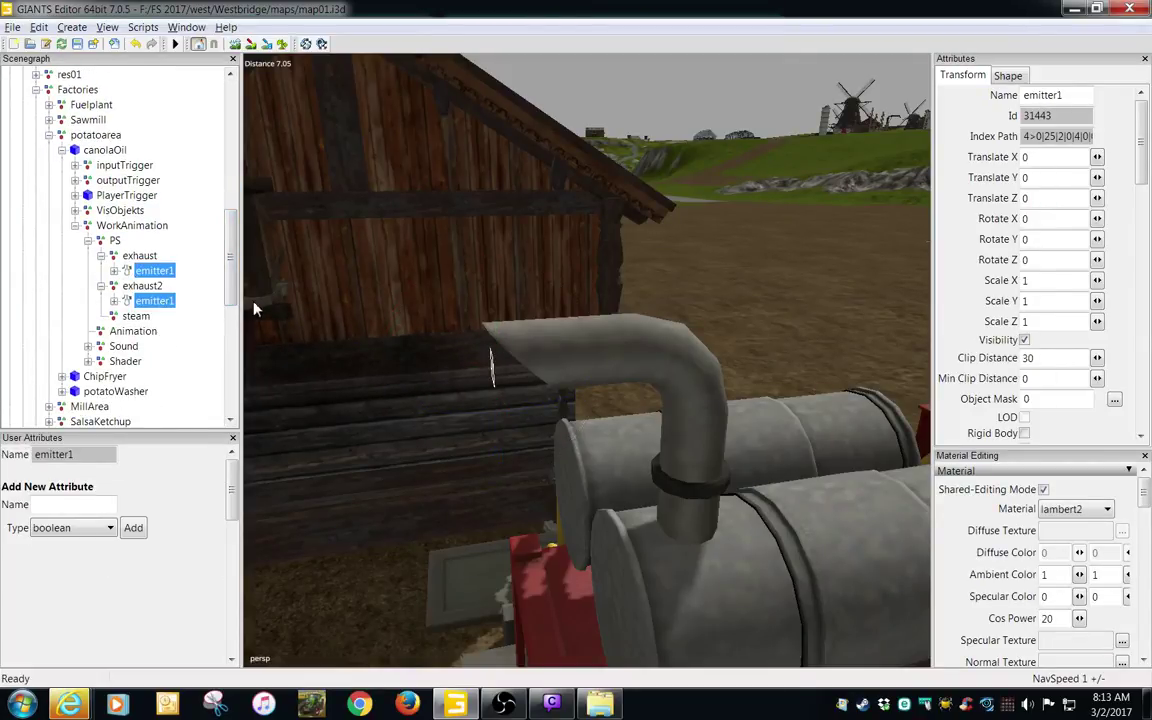
key(Delete)
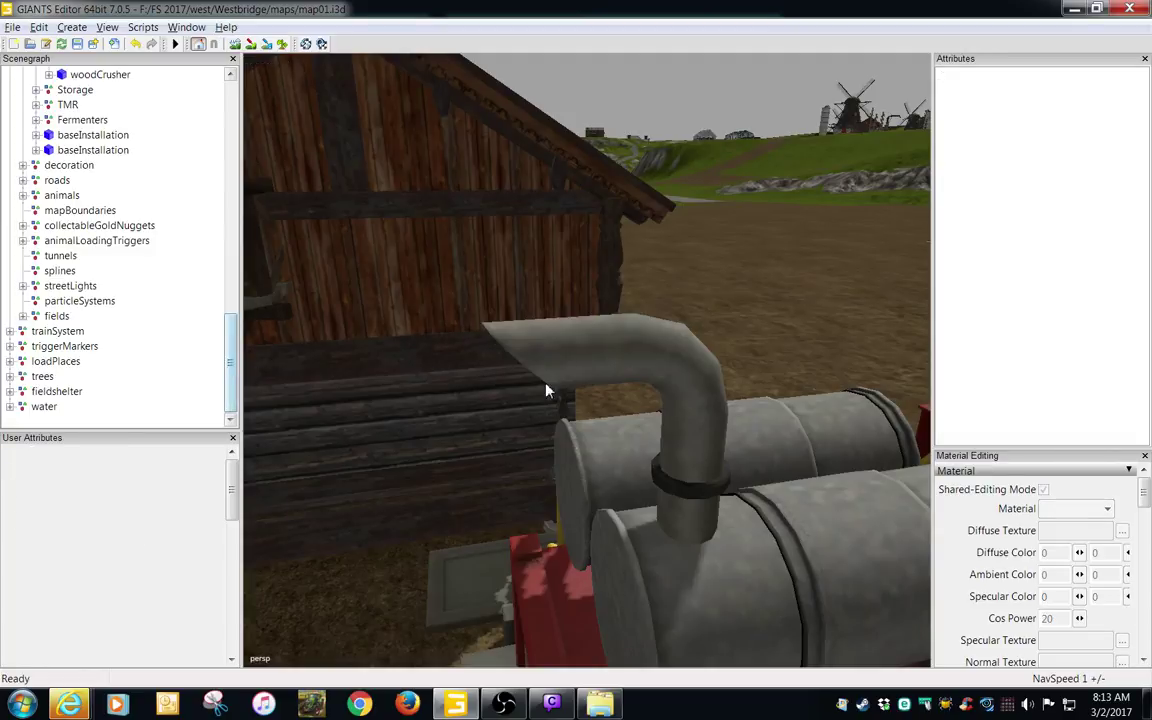
- Examine the factory's two red machine units and their exhaust pipes from several sides
alt+right_drag(632, 387, 381, 501)
alt+middle_drag(381, 501, 672, 516)
alt+right_drag(672, 516, 369, 591)
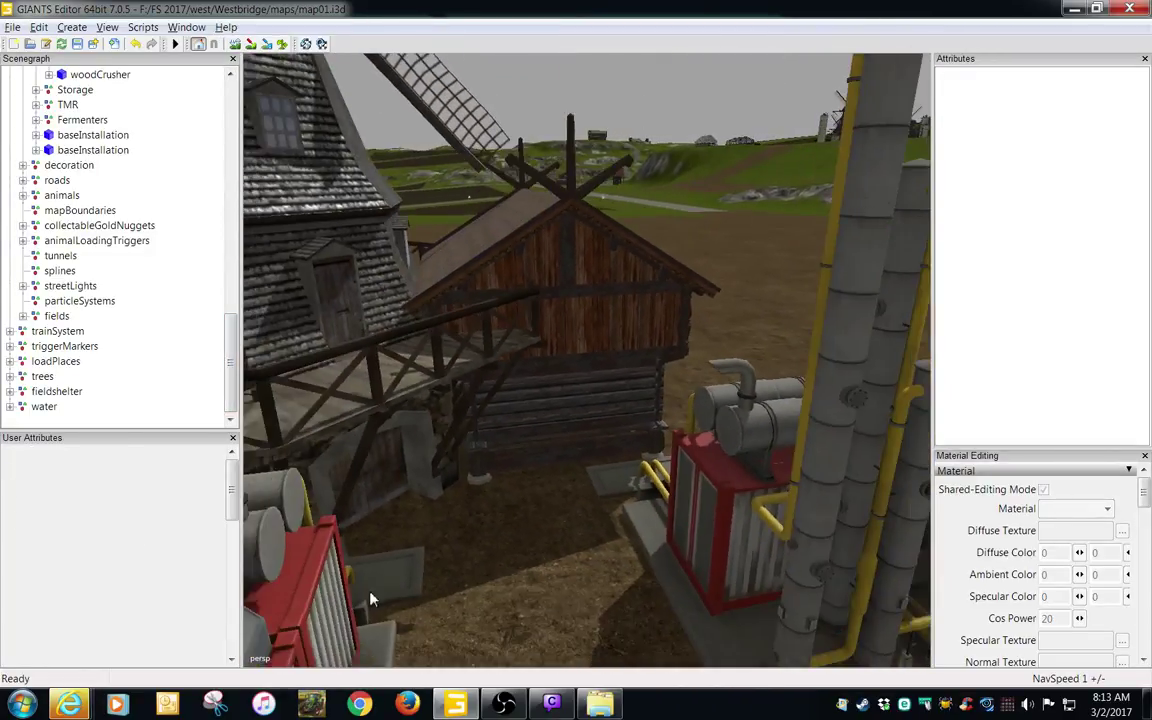
alt+middle_drag(369, 591, 669, 497)
alt+right_drag(669, 502, 404, 540)
alt+middle_drag(404, 540, 715, 551)
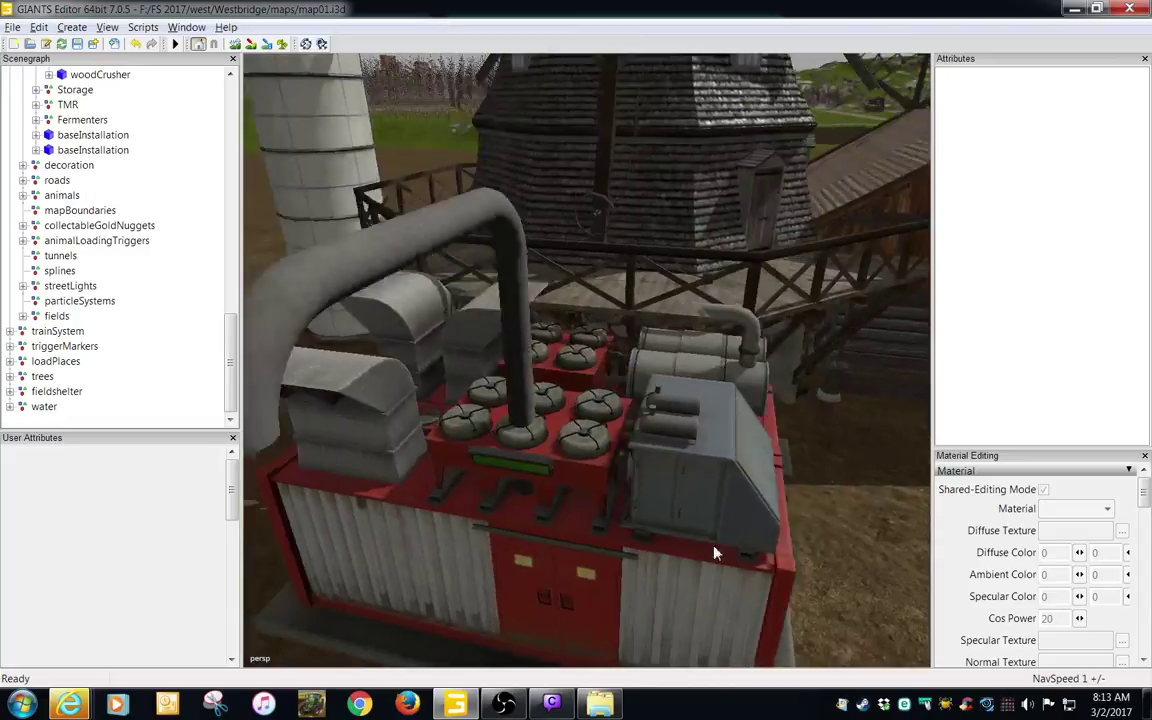
alt+drag(715, 551, 504, 535)
alt+middle_drag(504, 535, 740, 530)
alt+drag(740, 530, 653, 507)
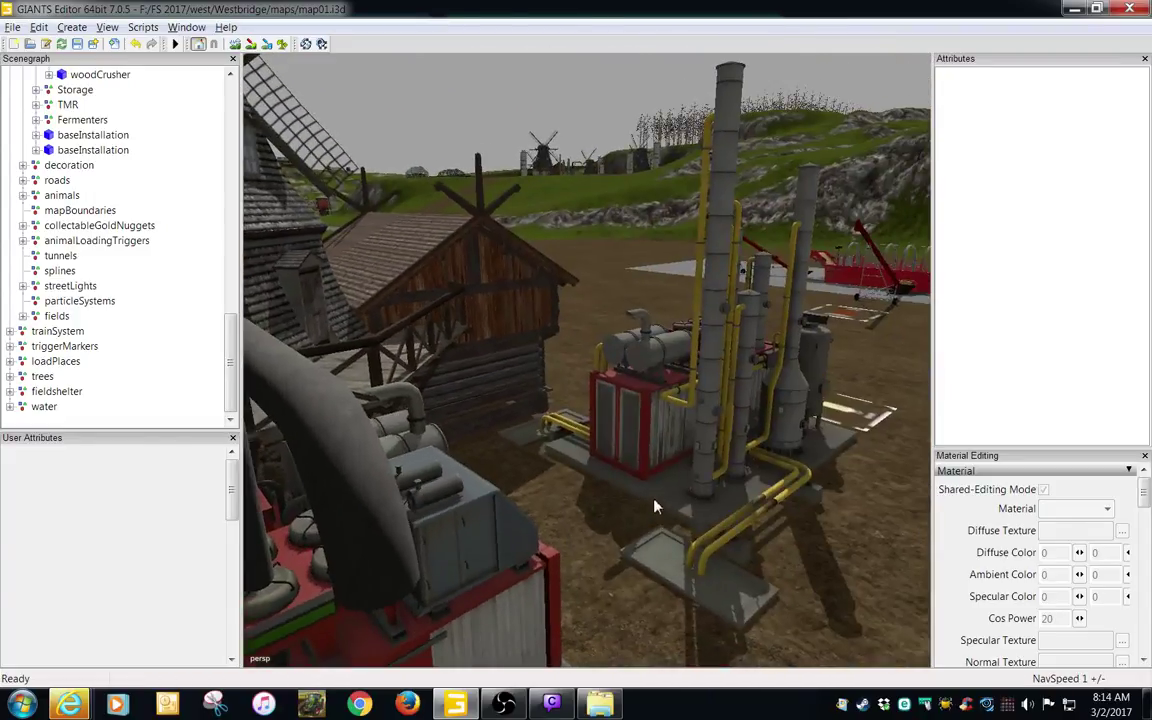
right_drag(603, 513, 481, 516)
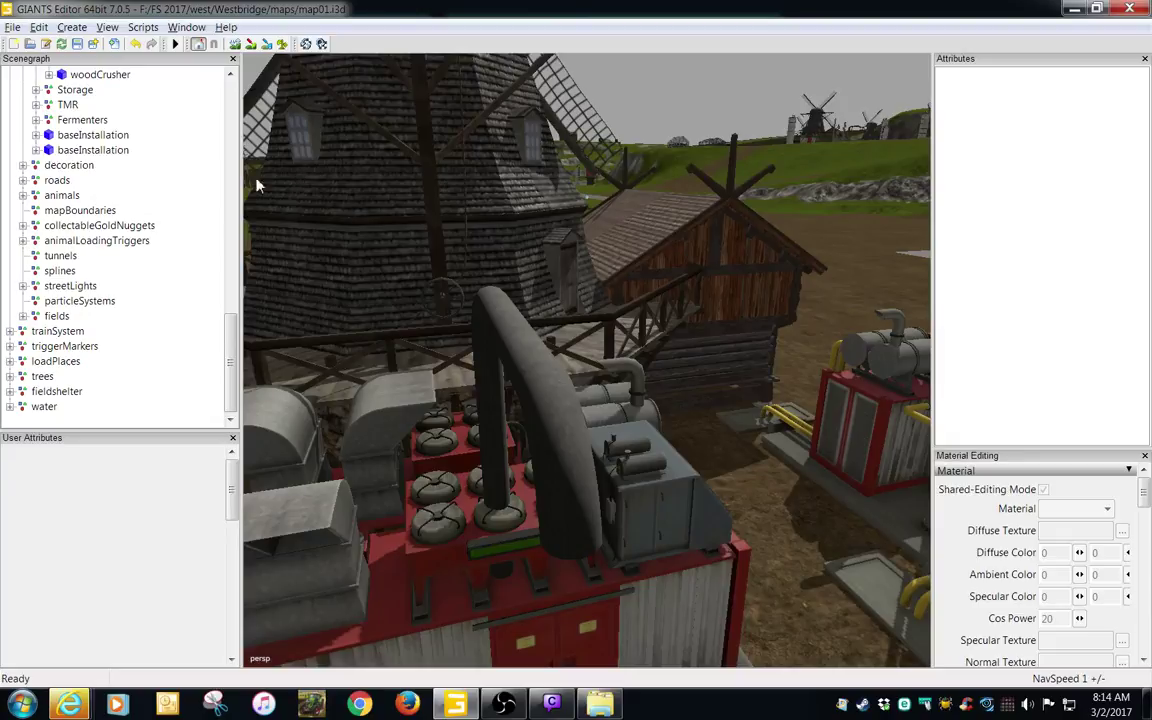
- Create an audio source from tectron_idle.wav in the Westbridge maps/sounds folder
click(71, 27)
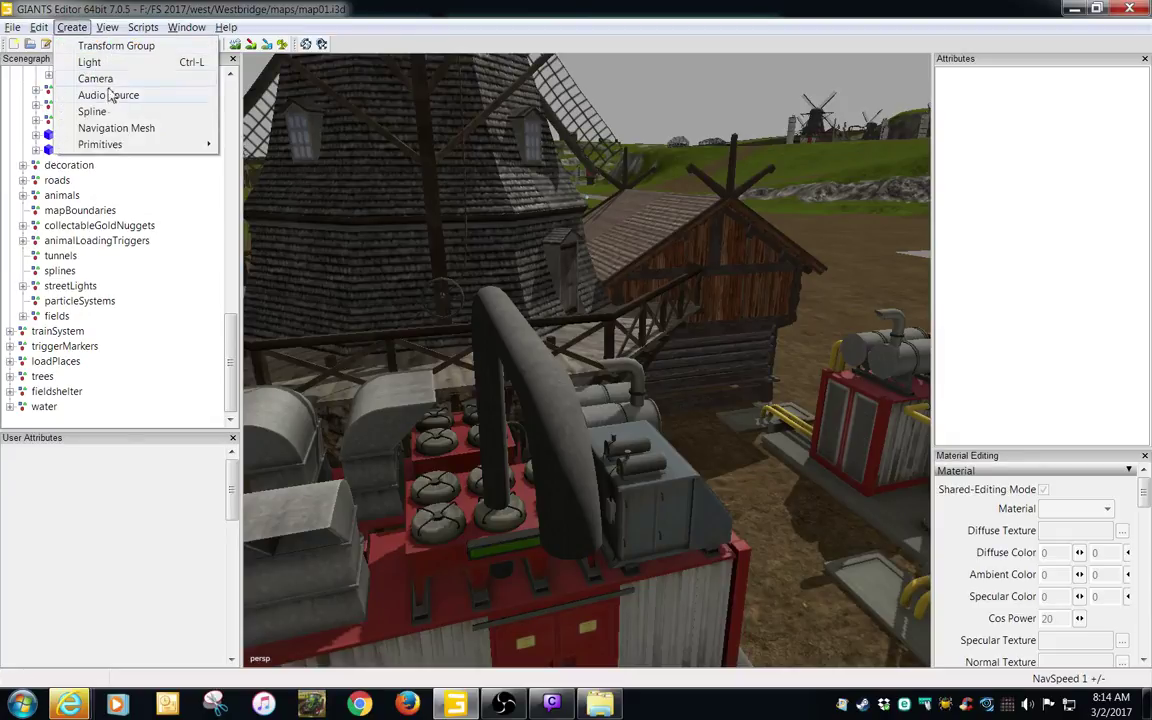
click(108, 97)
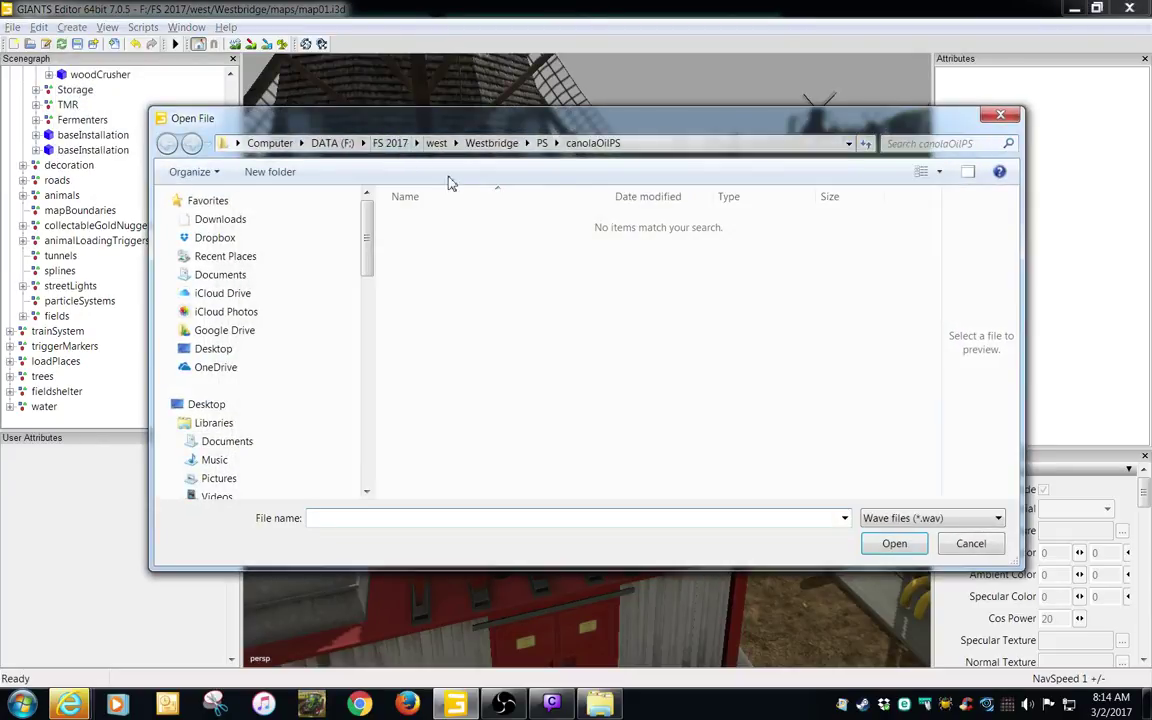
click(438, 152)
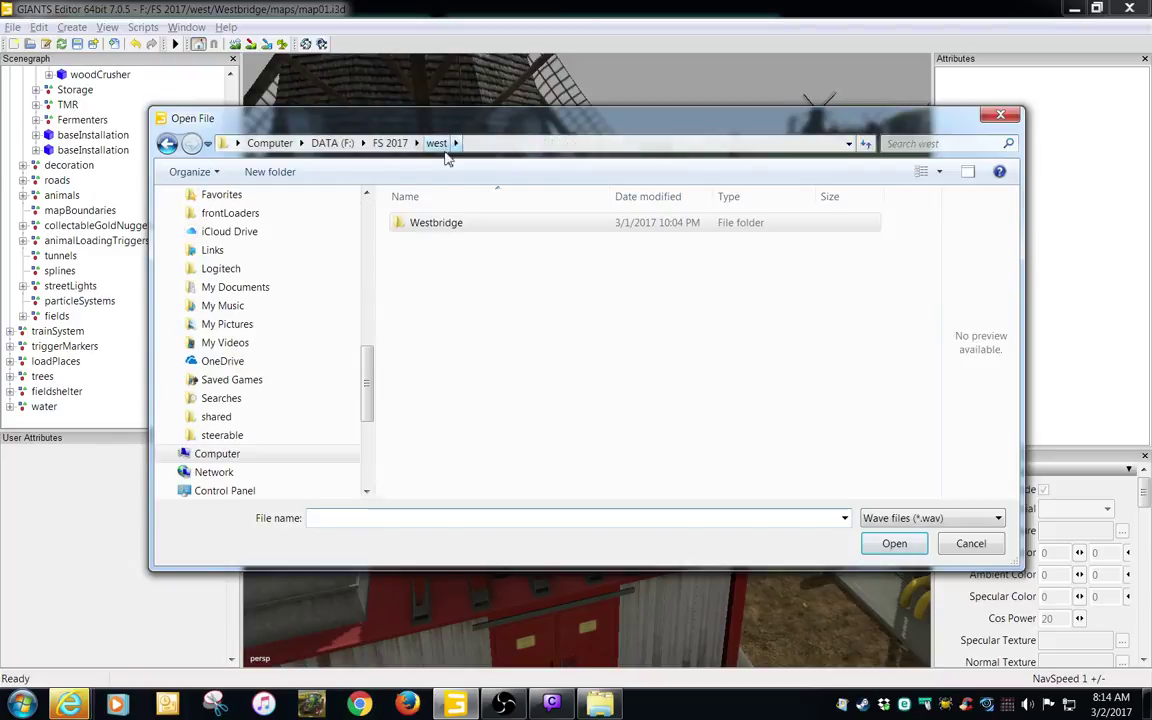
double_click(441, 226)
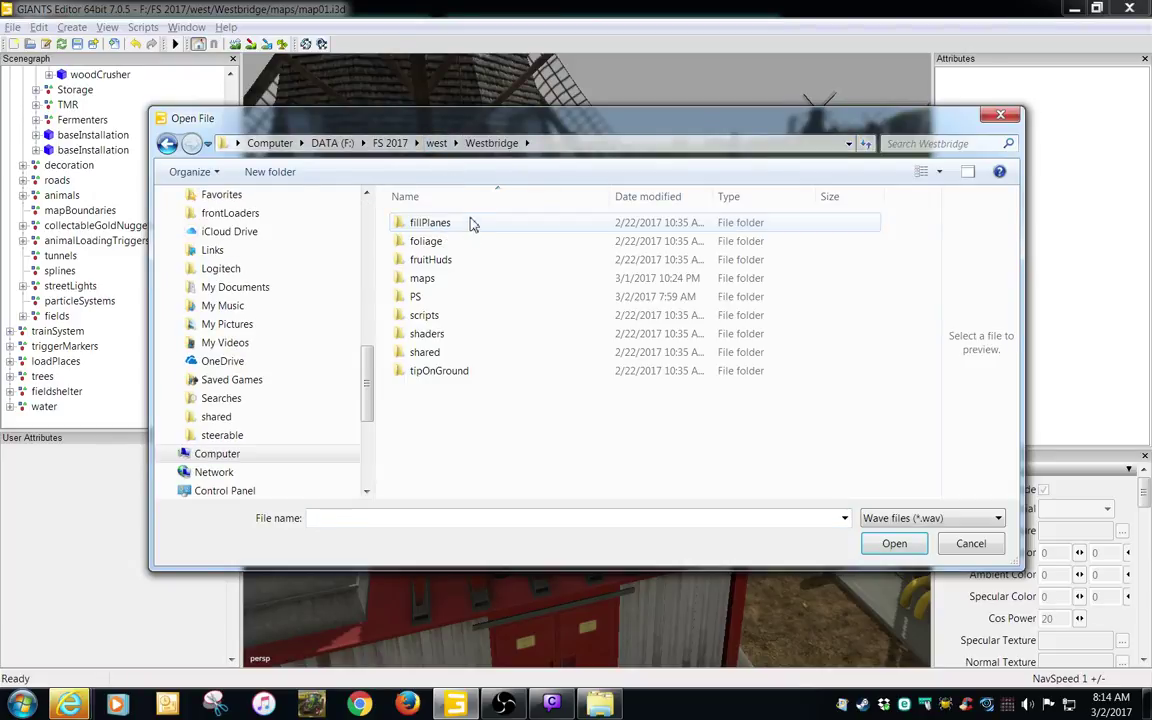
double_click(427, 282)
double_click(436, 316)
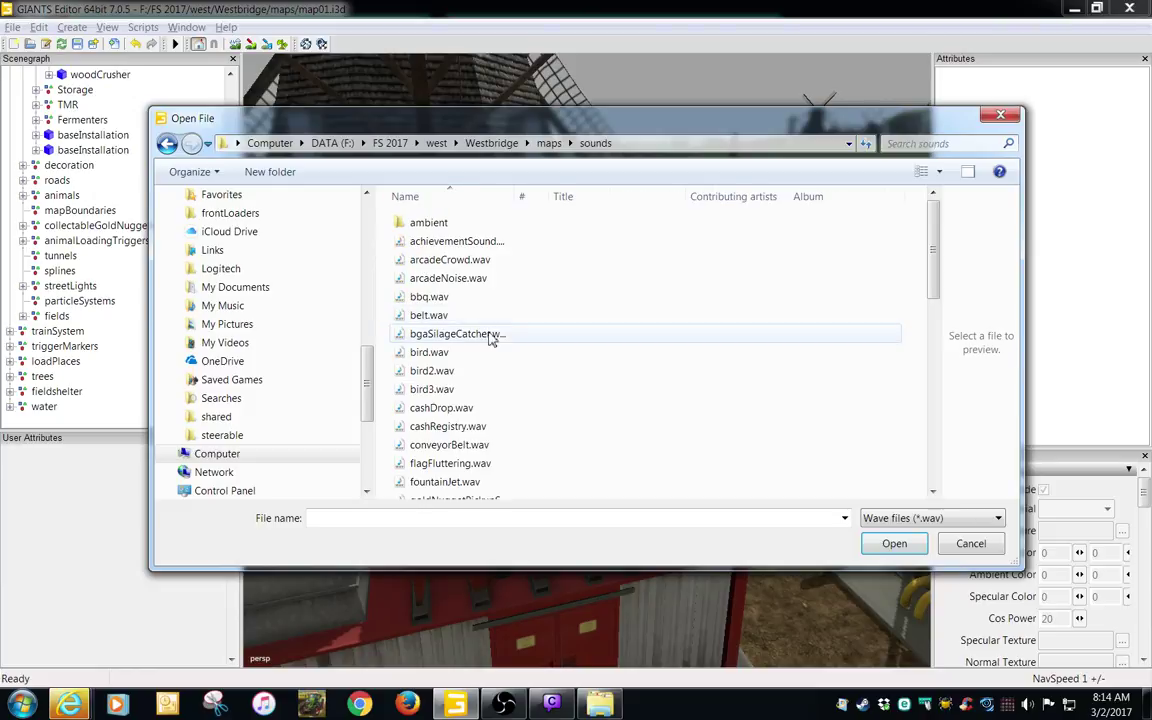
key(t)
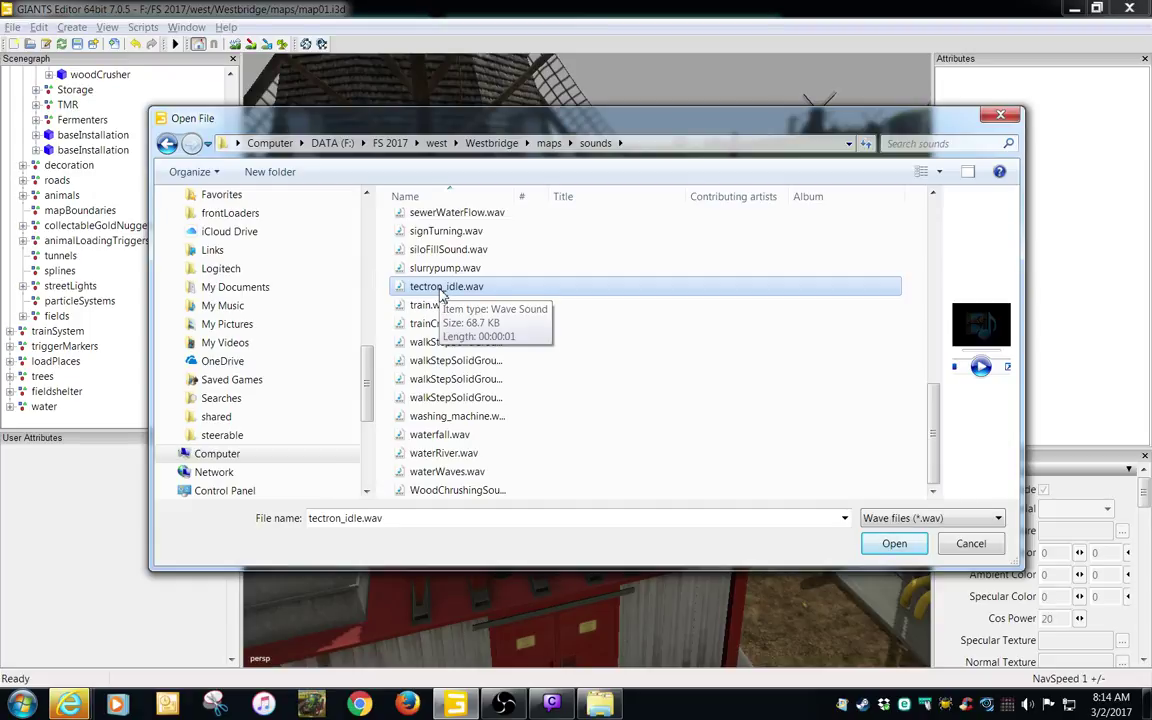
double_click(441, 289)
- Rename the new audio source as idle
click(44, 406)
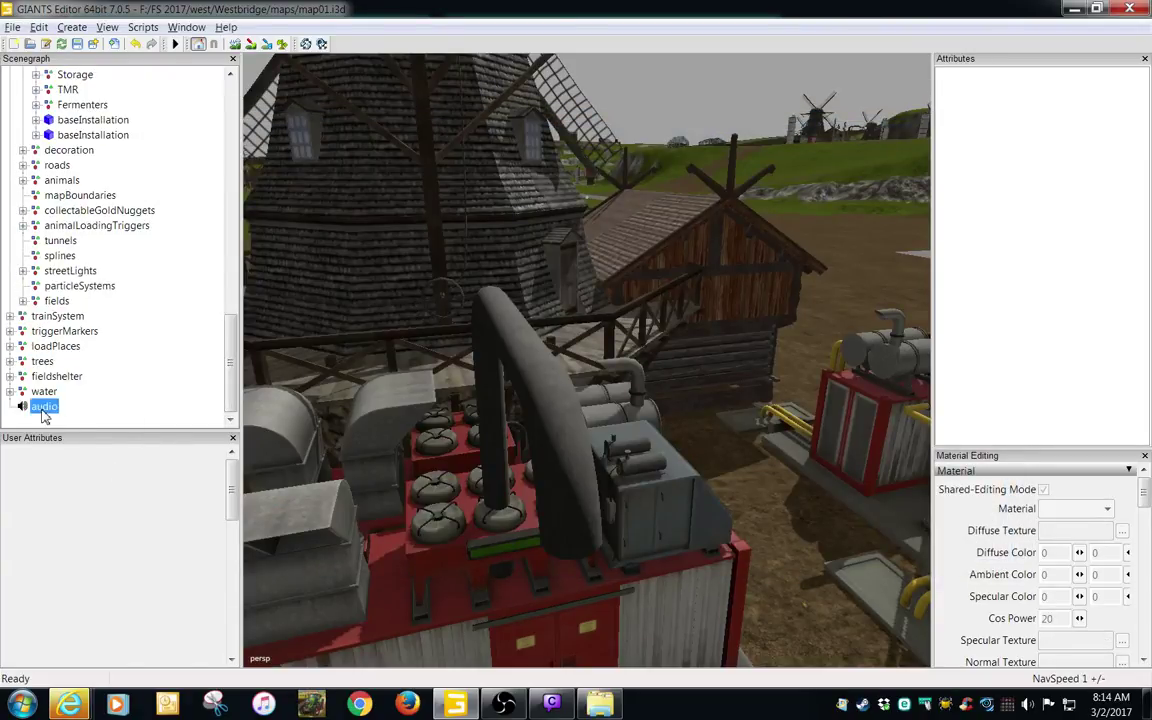
drag(1066, 96, 995, 96)
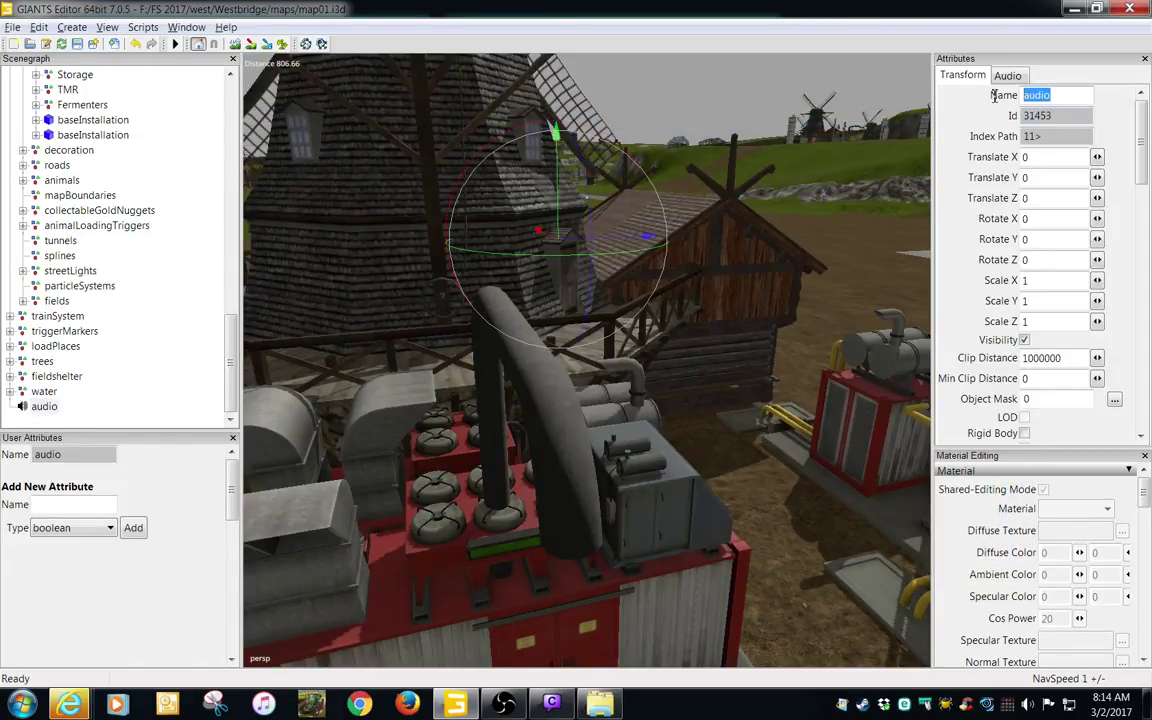
text(idle)
key(Tab)
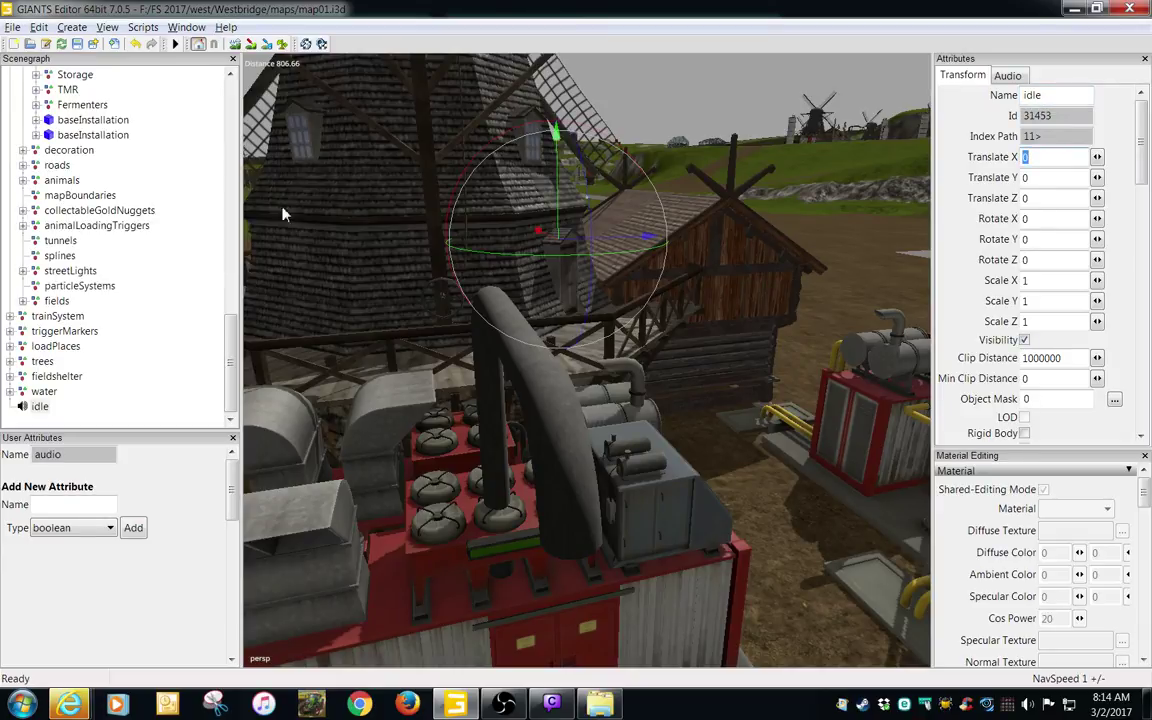
- Move the idle audio source into the Sound group under canolaOil's WorkAnimation
click(40, 407)
key(Delete)
scroll(212, 292, up, 7)
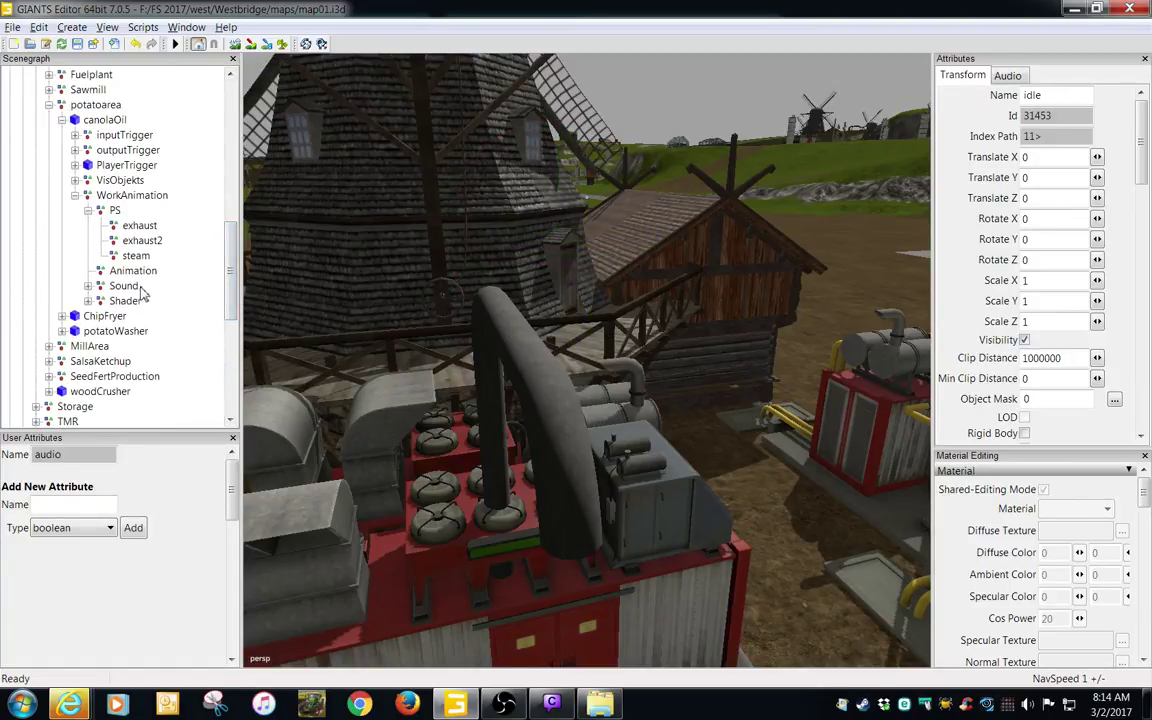
click(124, 287)
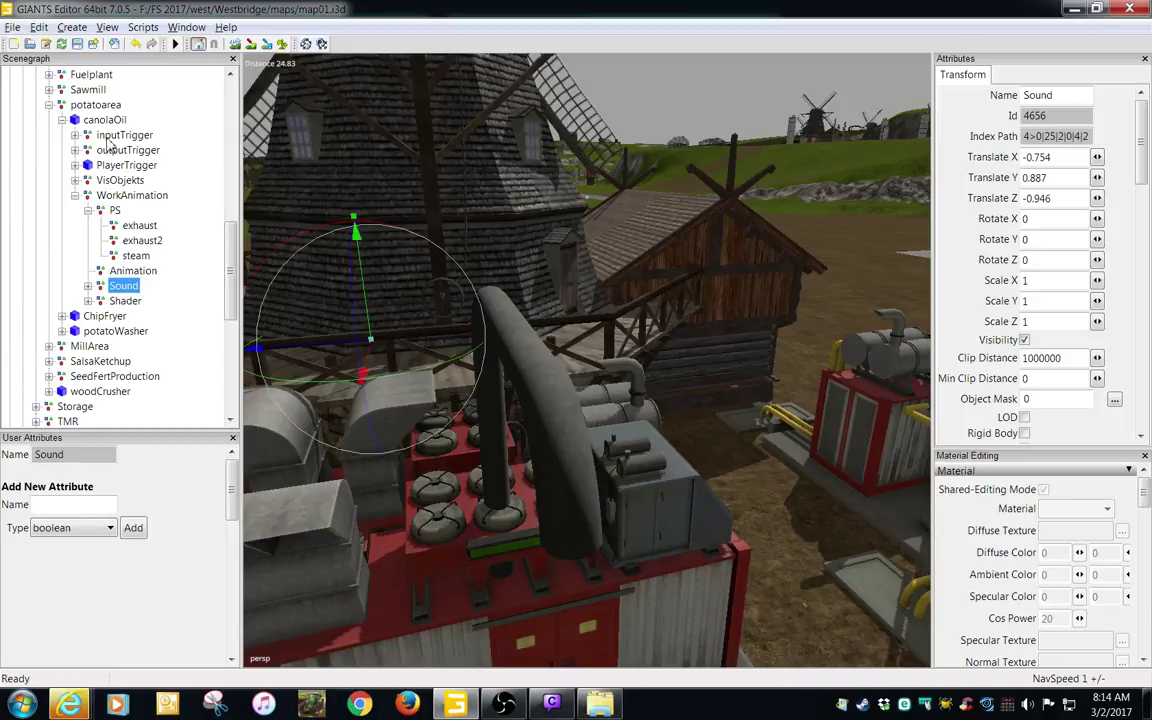
key(ctrl+v)
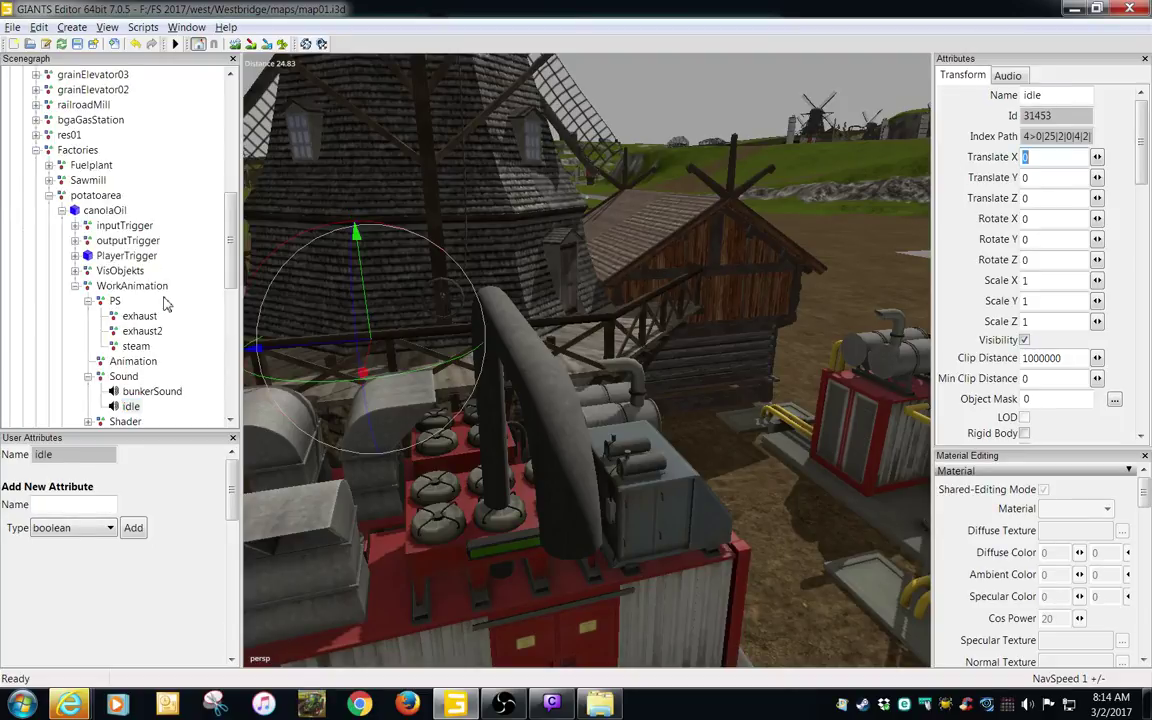
click(133, 407)
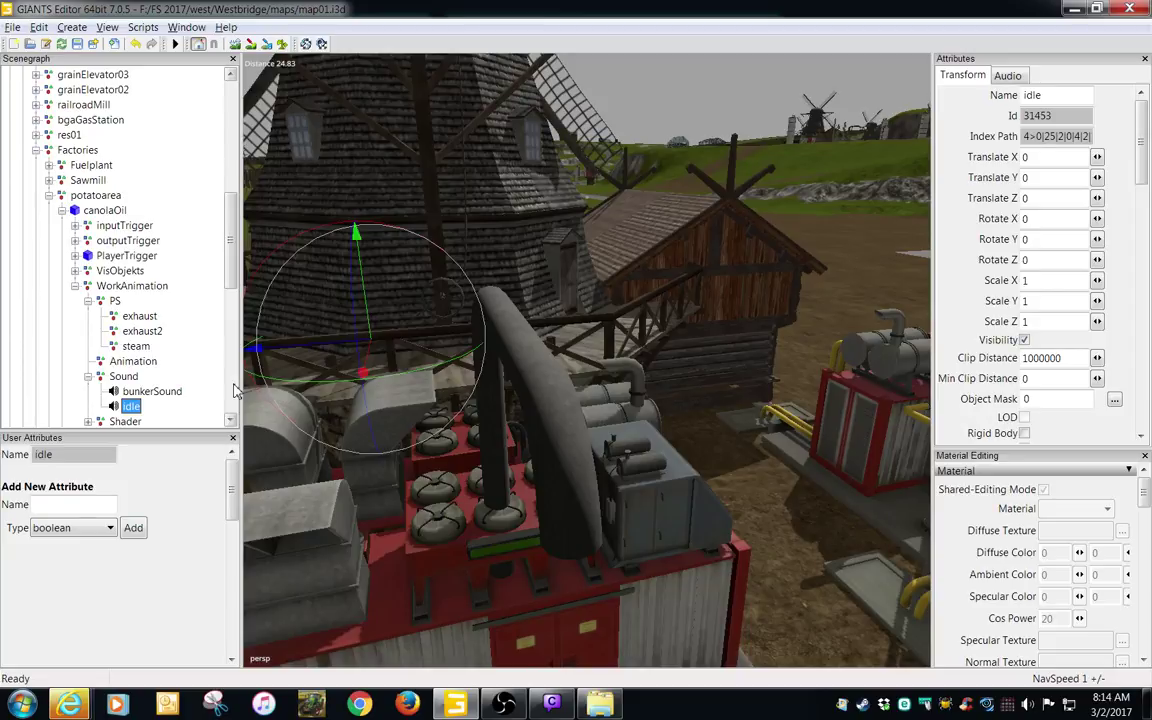
scroll(233, 390, down, 7)
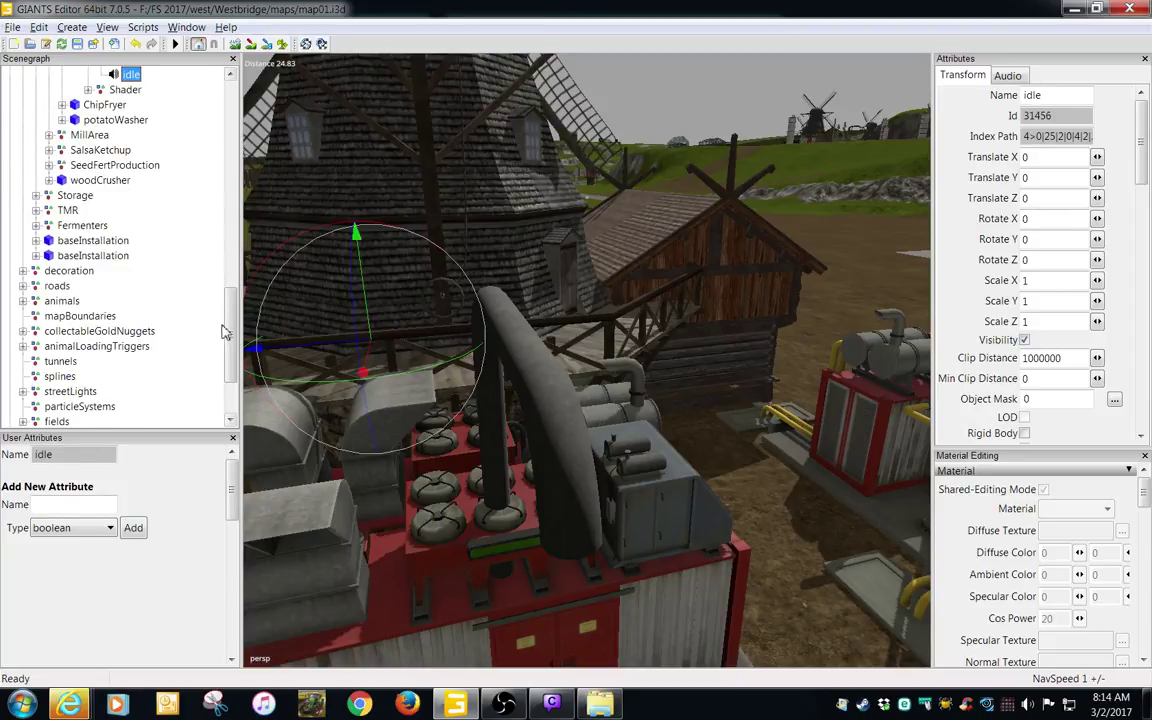
- Check bunkerSound's audio settings in the canolaOil Sound group and turn on the display of audio sources
scroll(208, 300, up, 4)
click(152, 196)
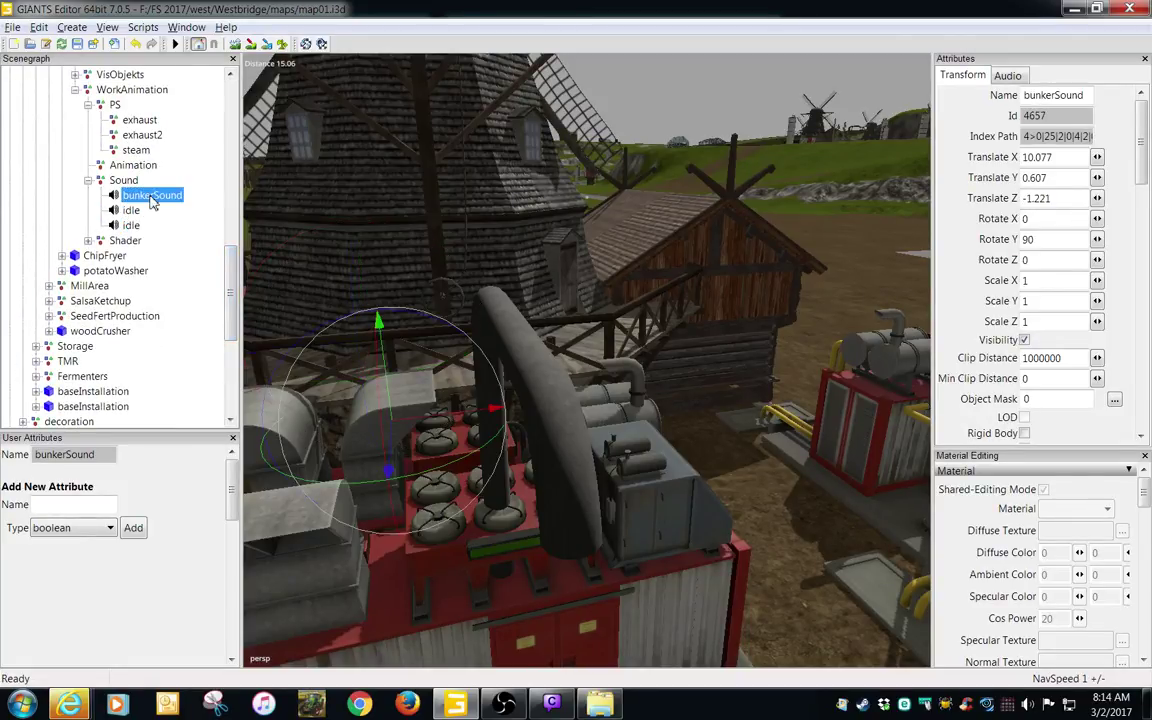
click(1008, 76)
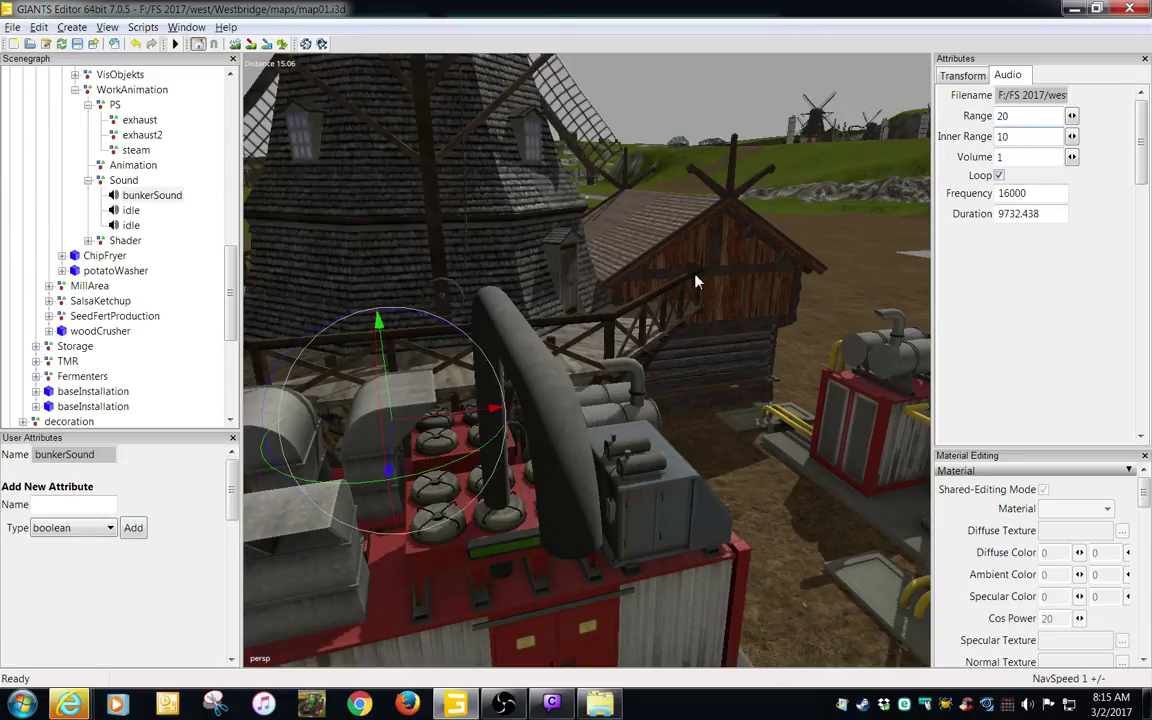
click(107, 28)
mouse_move(141, 124)
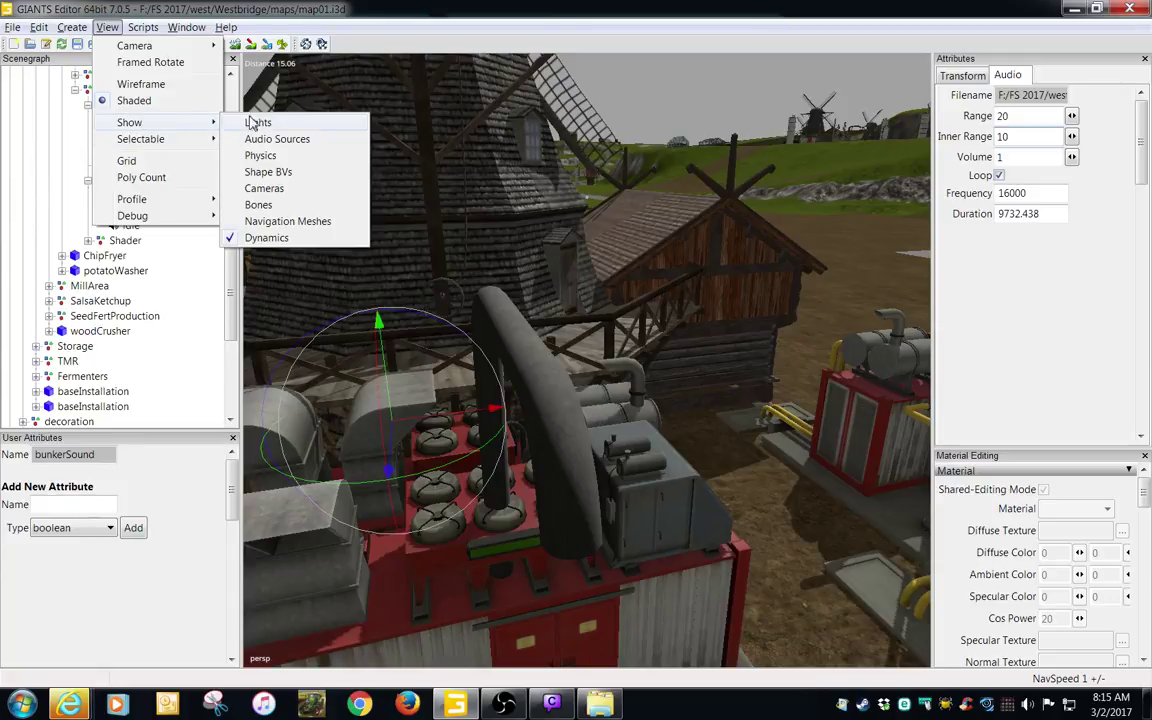
click(300, 138)
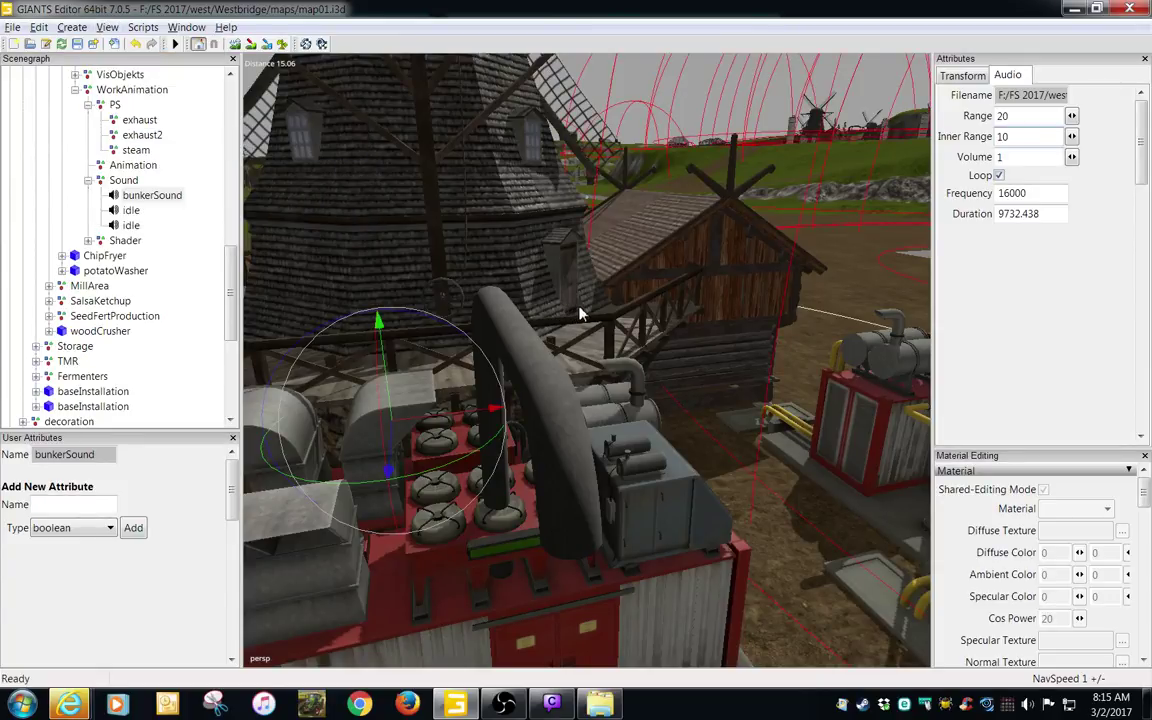
- Examine the mill and the red machine unit from several sides with the sound ranges displayed
scroll(580, 314, down, 3)
alt+drag(580, 314, 813, 447)
alt+drag(640, 450, 905, 455)
alt+drag(635, 480, 736, 490)
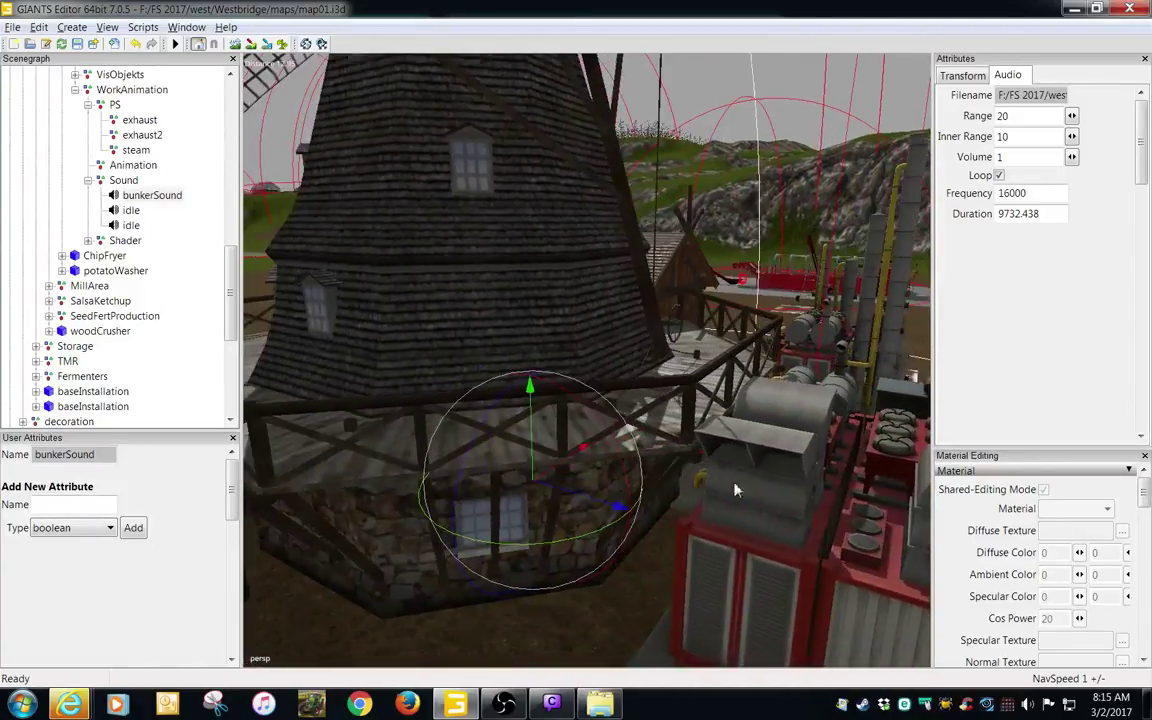
right_drag(735, 489, 645, 497)
alt+drag(622, 451, 388, 517)
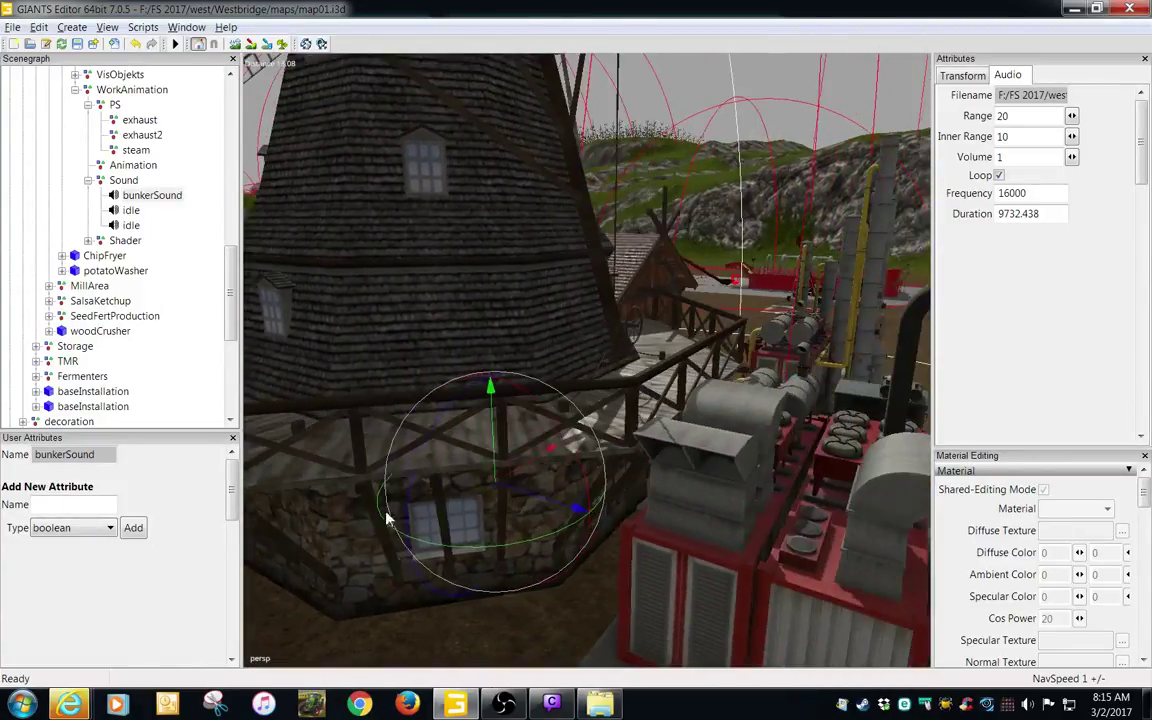
alt+drag(560, 484, 370, 500)
alt+drag(618, 485, 500, 487)
alt+drag(563, 445, 287, 482)
right_drag(287, 483, 369, 483)
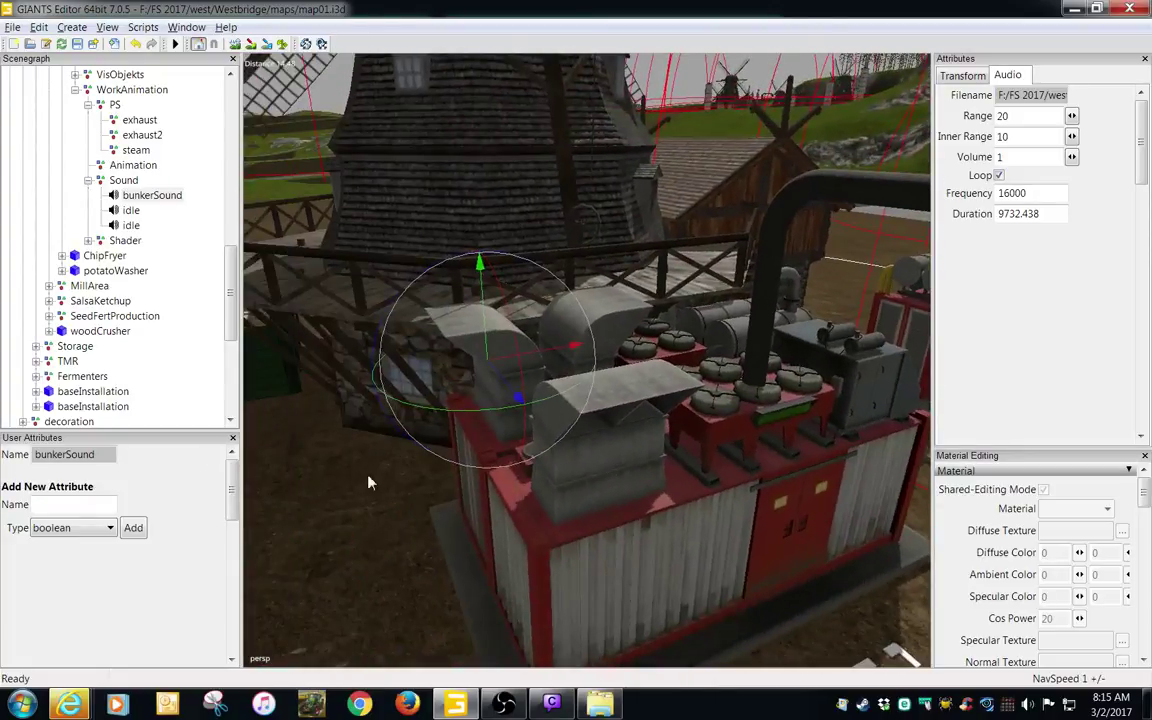
- Place the first idle audio source on the red machine unit with the vents and lower it into the housing
click(130, 211)
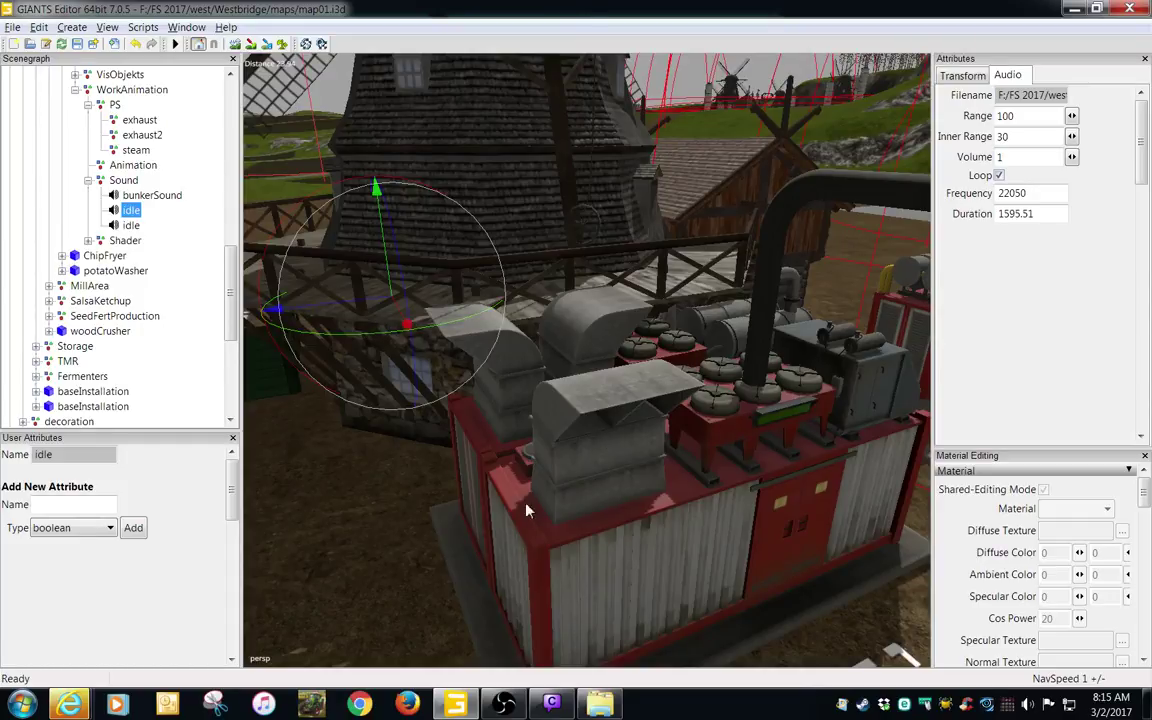
click(514, 527)
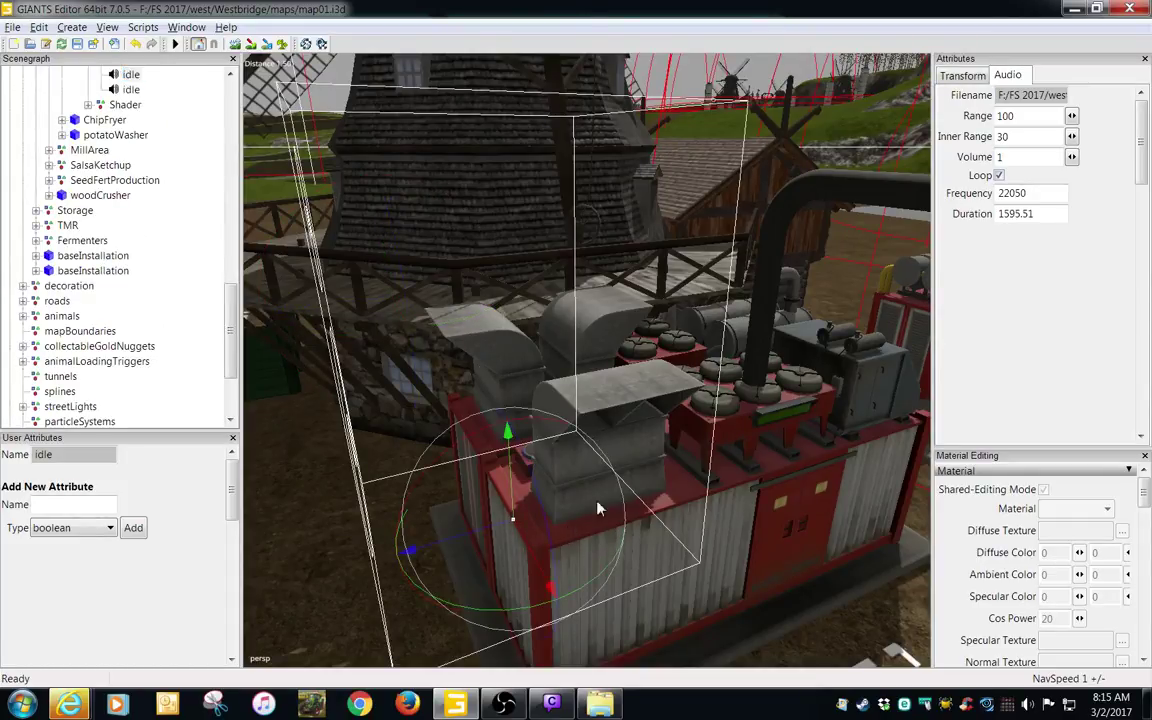
scroll(598, 508, down, 5)
alt+drag(399, 537, 388, 410)
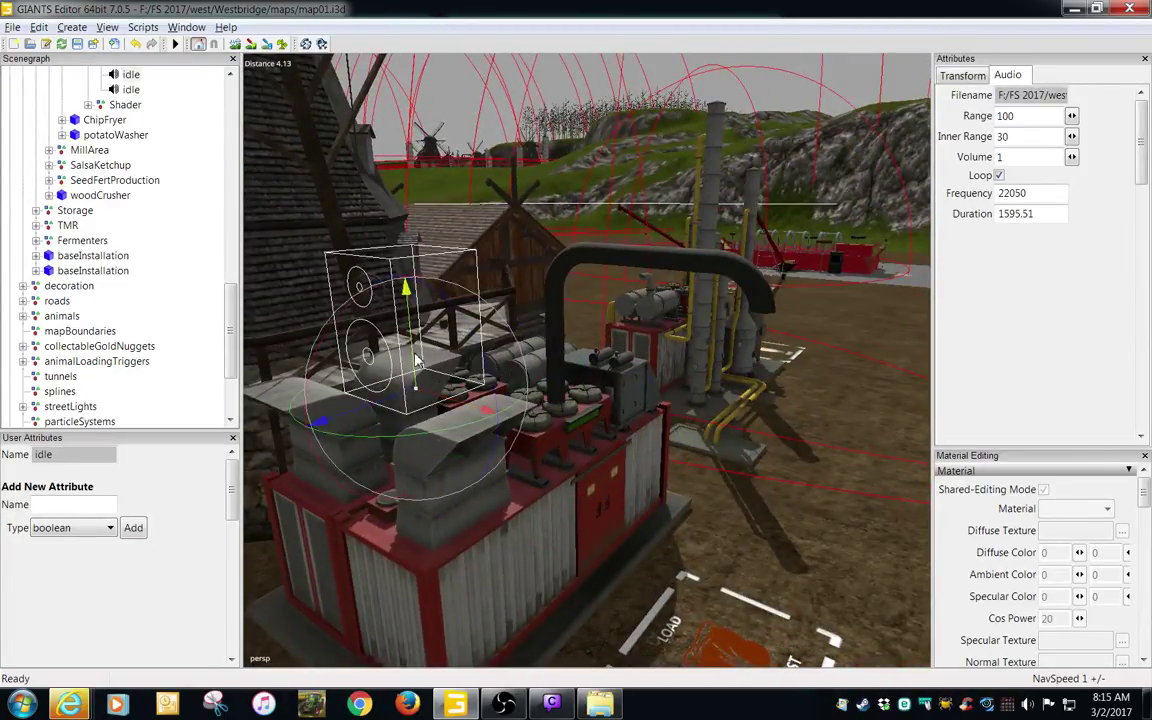
drag(417, 360, 428, 636)
scroll(445, 592, down, 4)
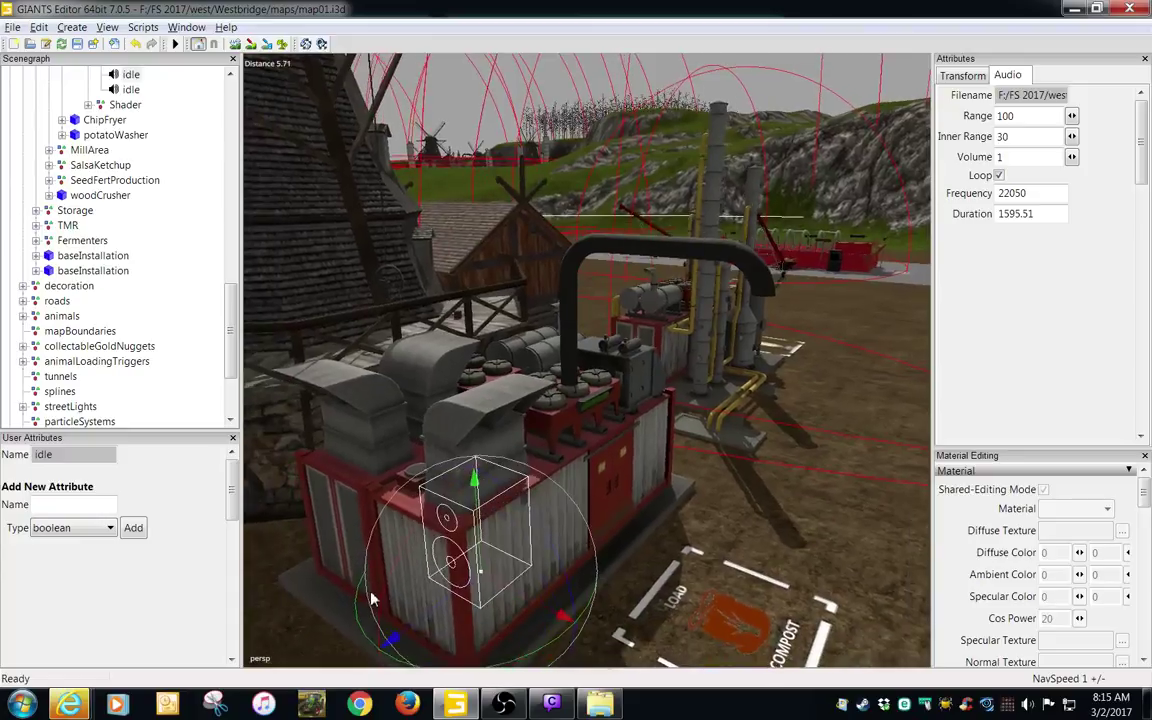
alt+middle_drag(372, 599, 842, 291)
- Set the first idle audio source's range to 20 and inner range to 10
double_click(1006, 116)
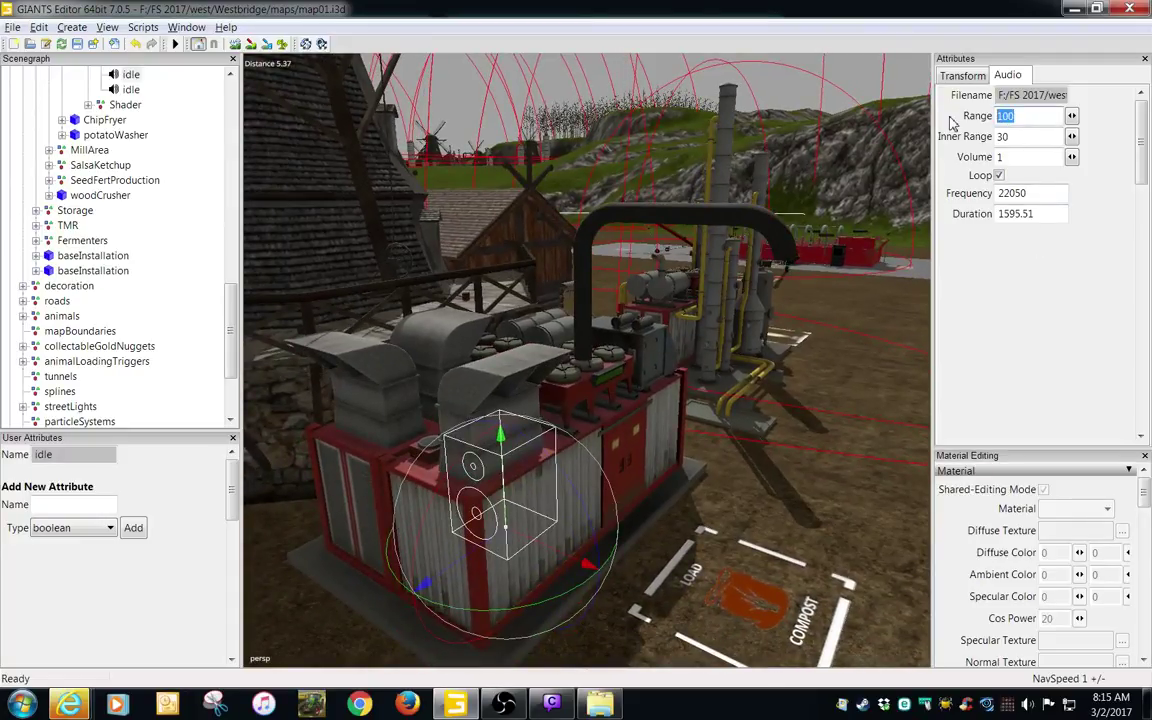
drag(1019, 140, 941, 133)
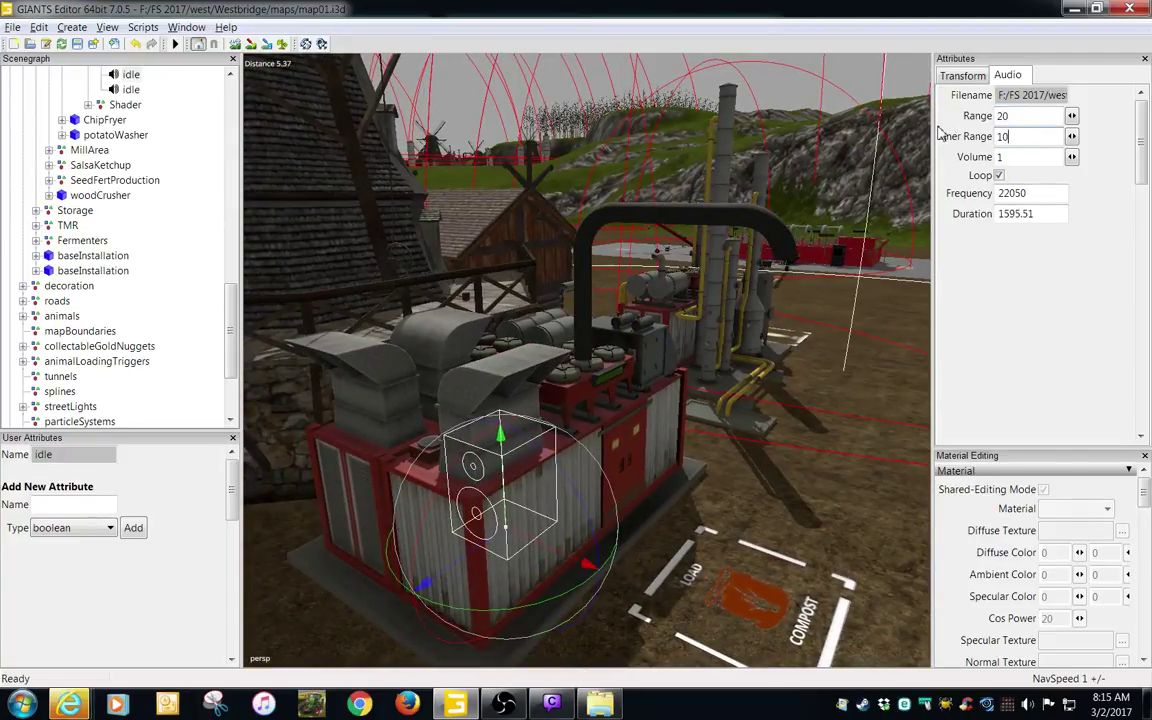
click(1011, 159)
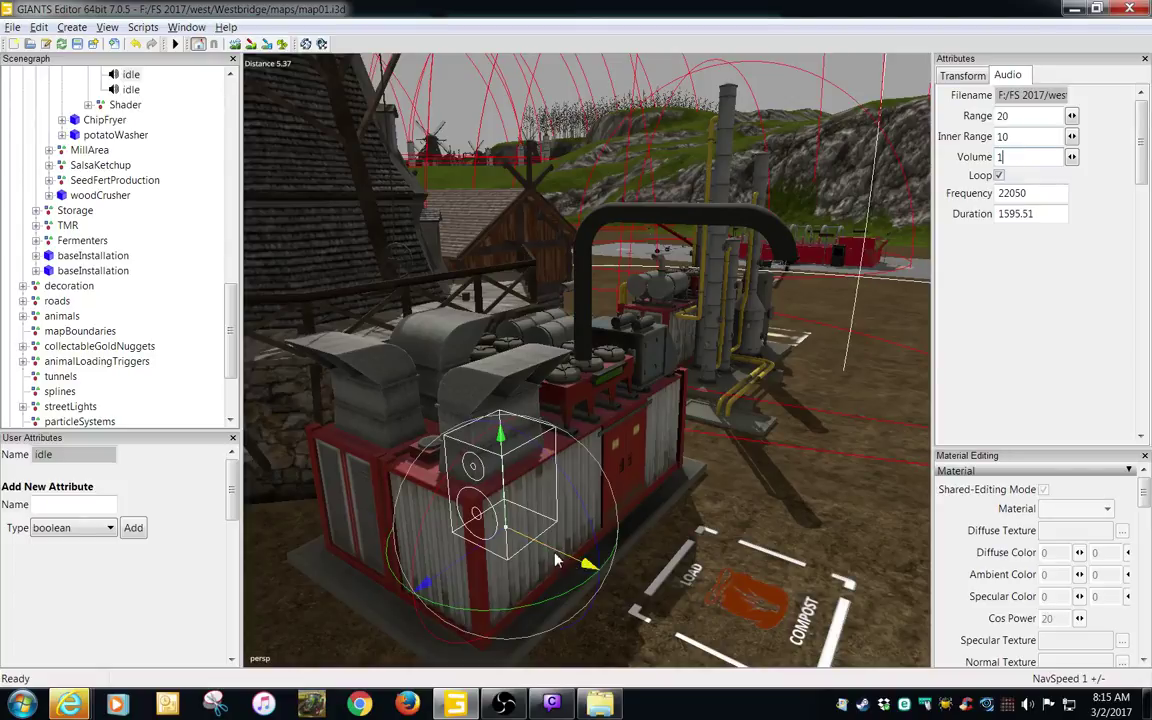
- Shift the first idle audio source into the end of the red housing beneath the vents
drag(557, 552, 385, 487)
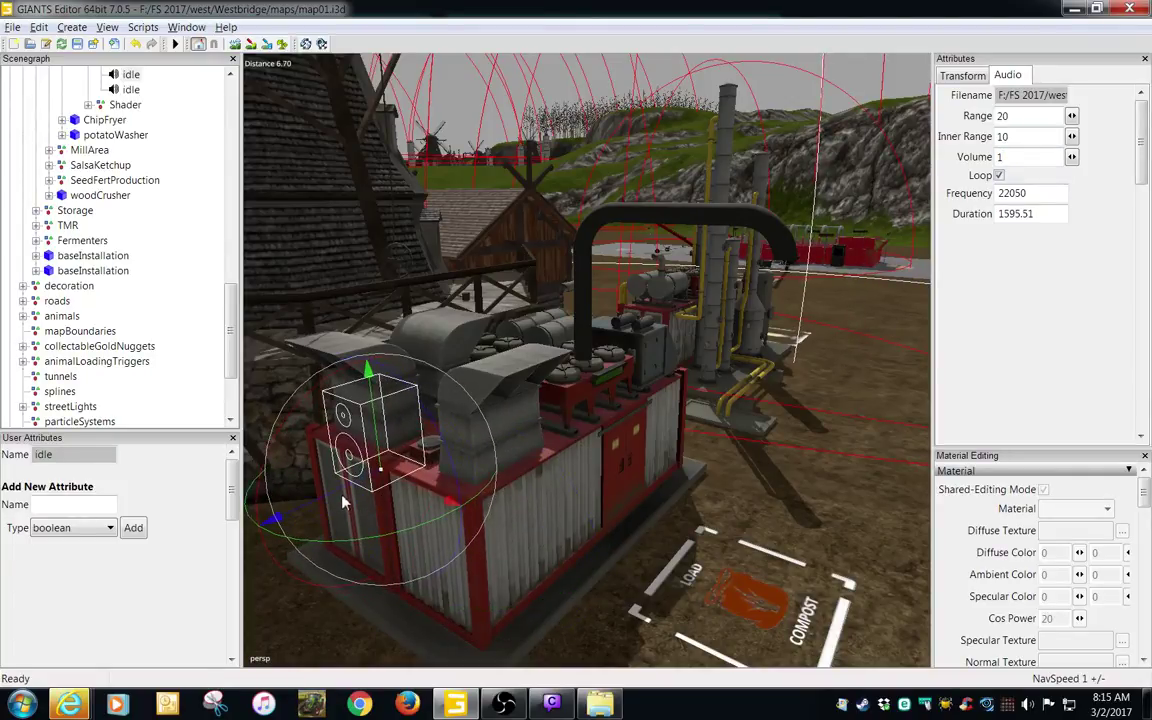
drag(342, 496, 502, 431)
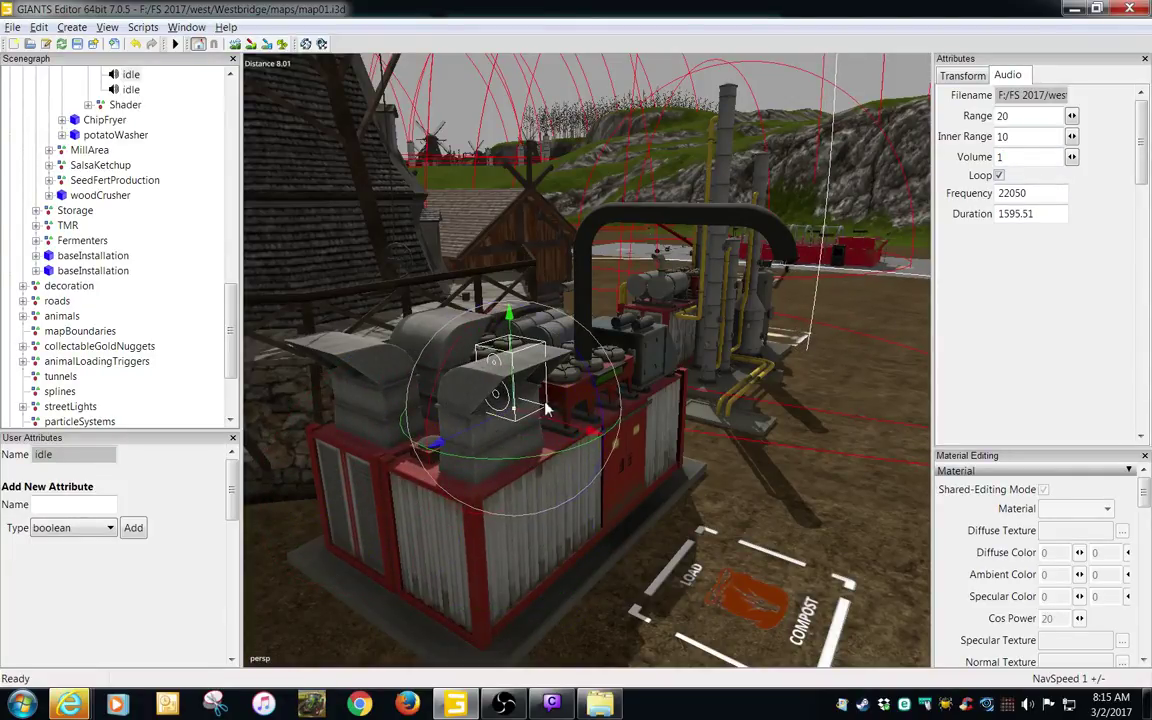
drag(517, 342, 464, 516)
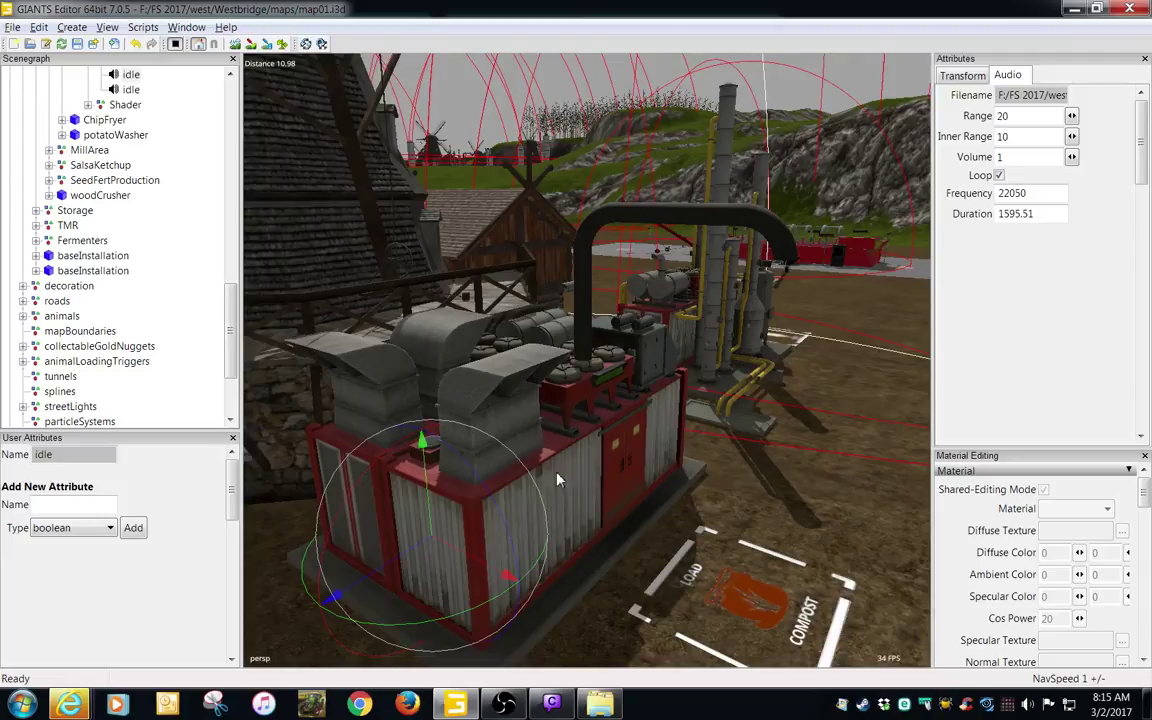
- Examine the idle sound's placement from different distances and sides of the red machine unit while the scene plays
alt+right_drag(557, 472, 612, 478)
alt+middle_drag(561, 477, 618, 408)
alt+right_drag(650, 405, 768, 386)
alt+right_drag(690, 420, 442, 554)
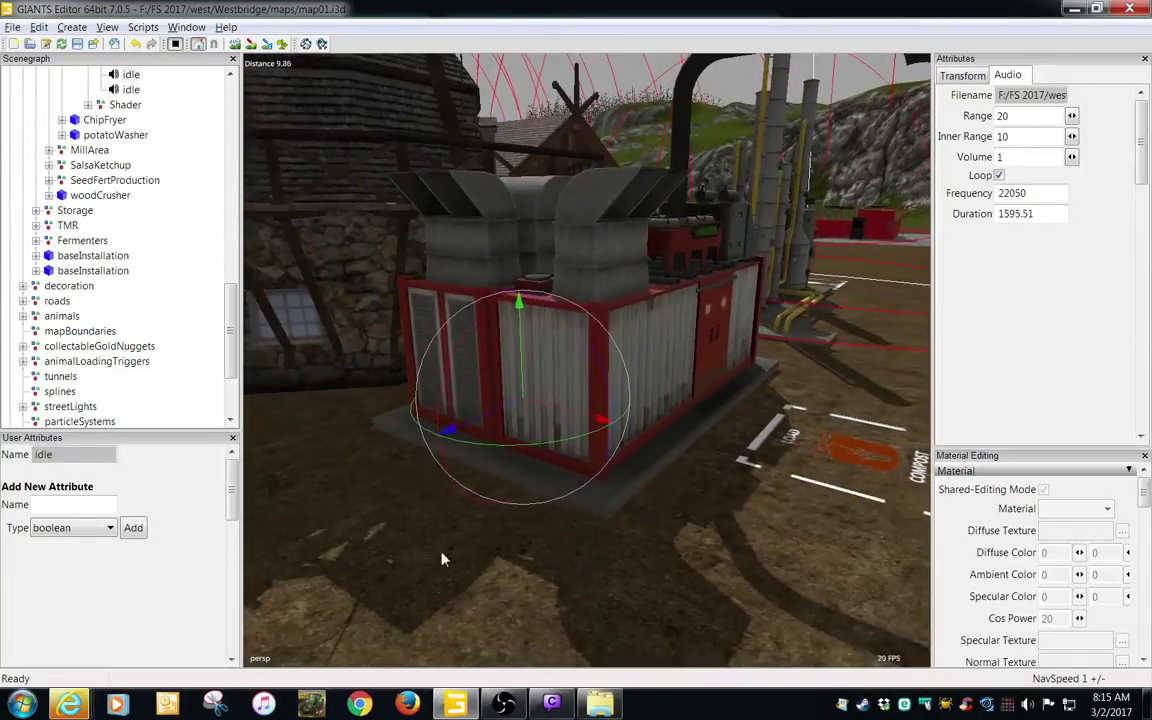
middle_drag(445, 560, 580, 570)
alt+right_drag(622, 567, 663, 563)
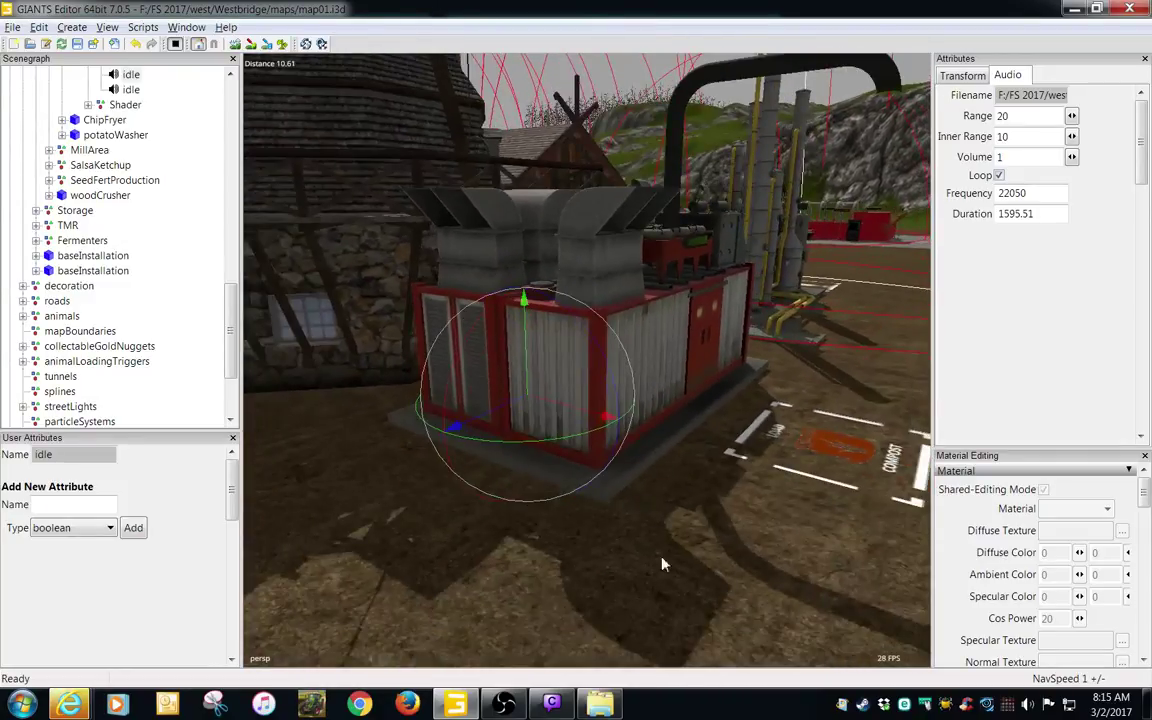
alt+drag(663, 563, 391, 542)
alt+right_drag(391, 542, 578, 484)
middle_drag(578, 484, 315, 527)
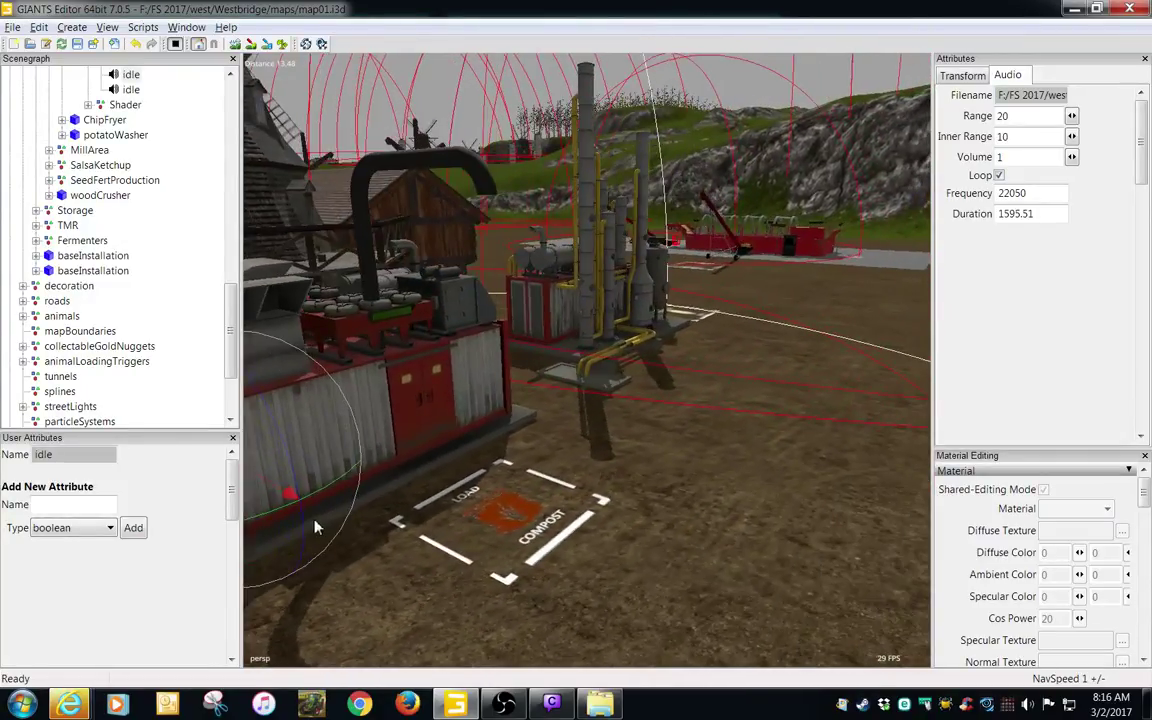
- Set the second idle audio source's range to 20 and inner range to 10
click(131, 90)
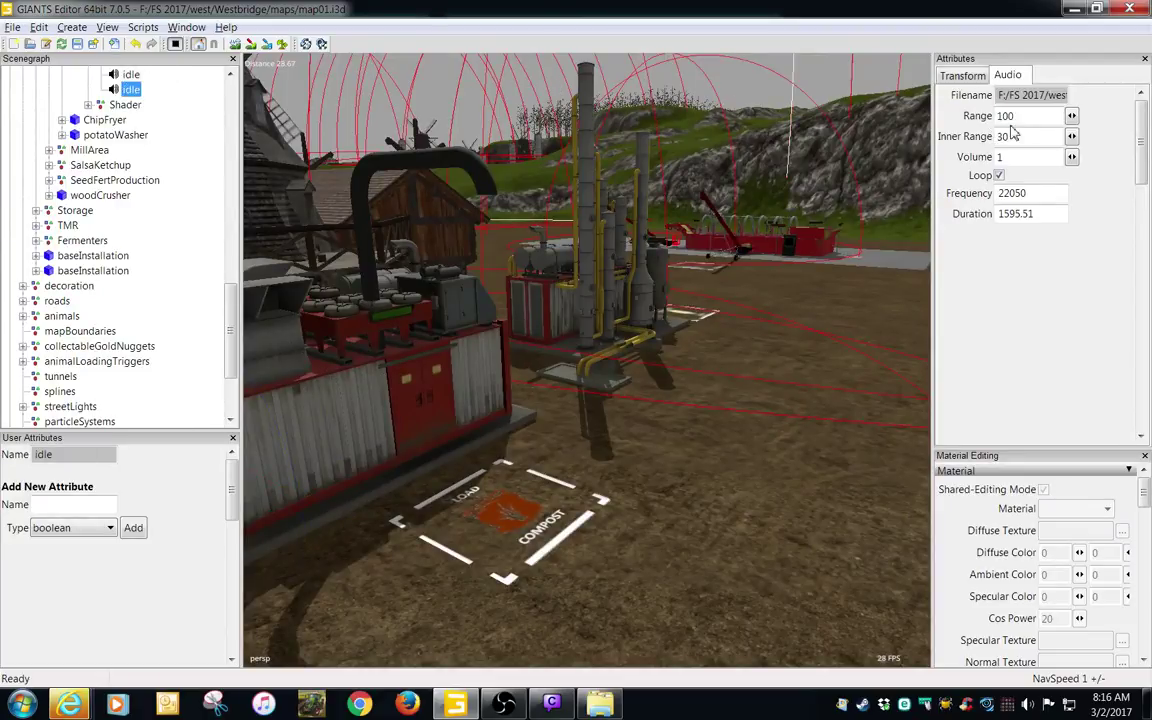
drag(1017, 117, 901, 110)
key(Tab)
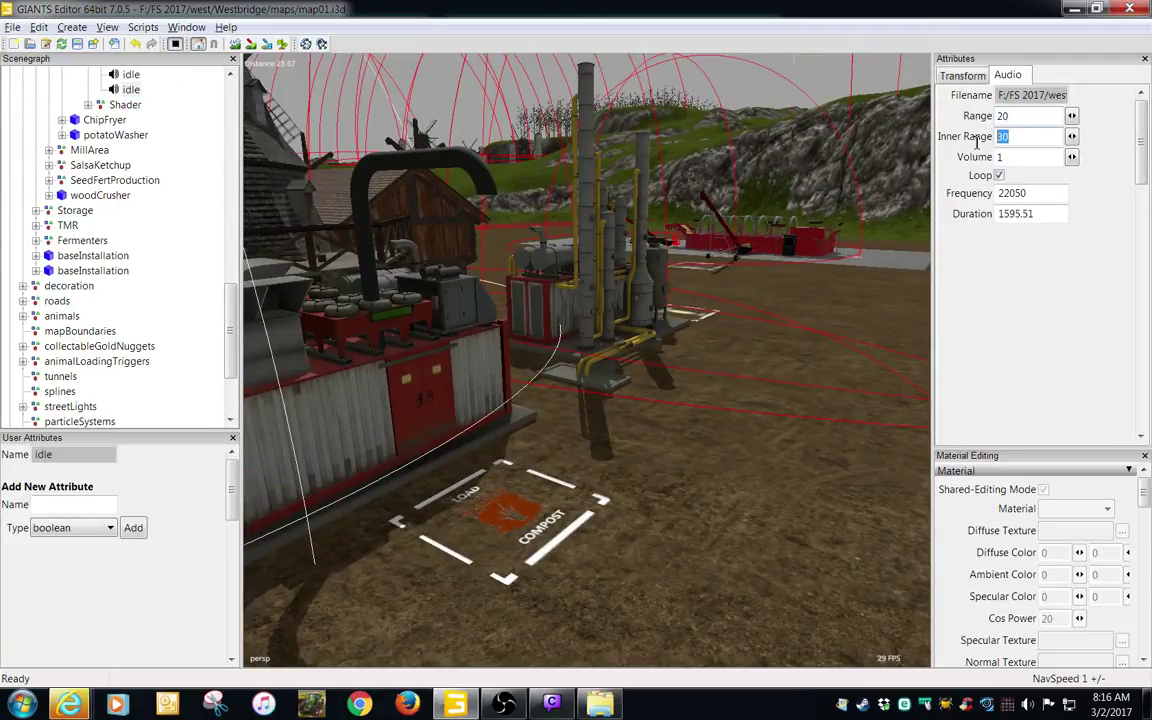
text(10)
key(Tab)
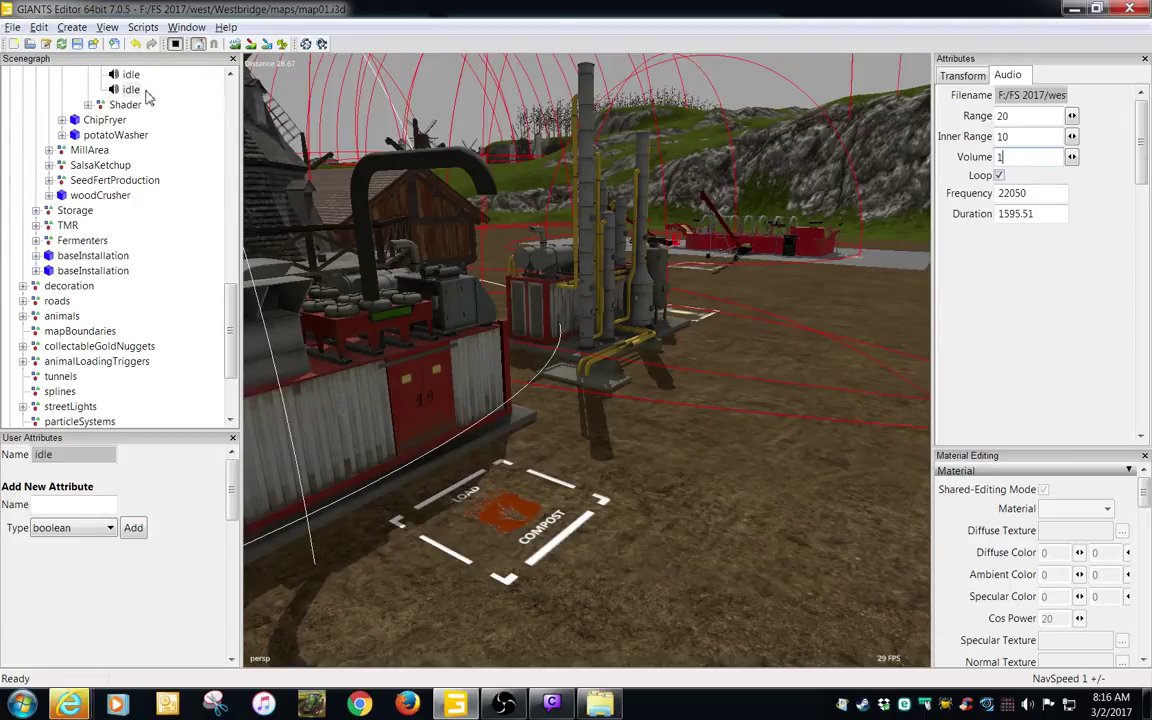
- Place the first idle audio source at the second machine unit beside the tall pipes and lower it against the housing
click(128, 74)
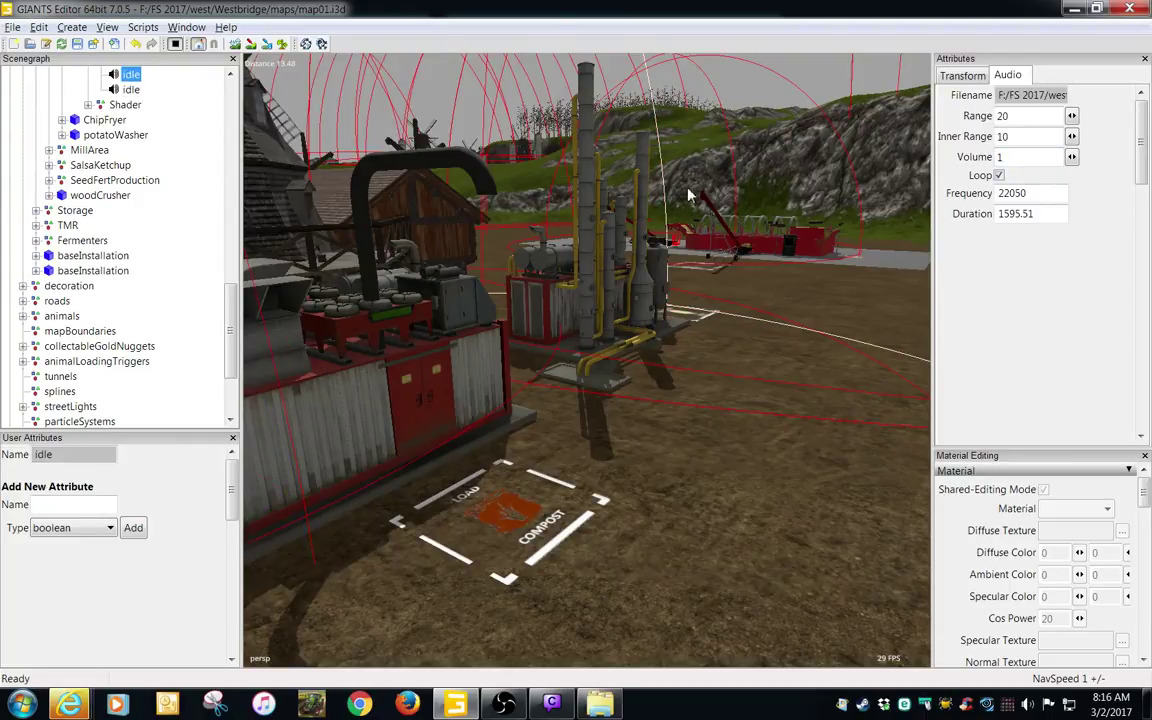
key(ctrl+b)
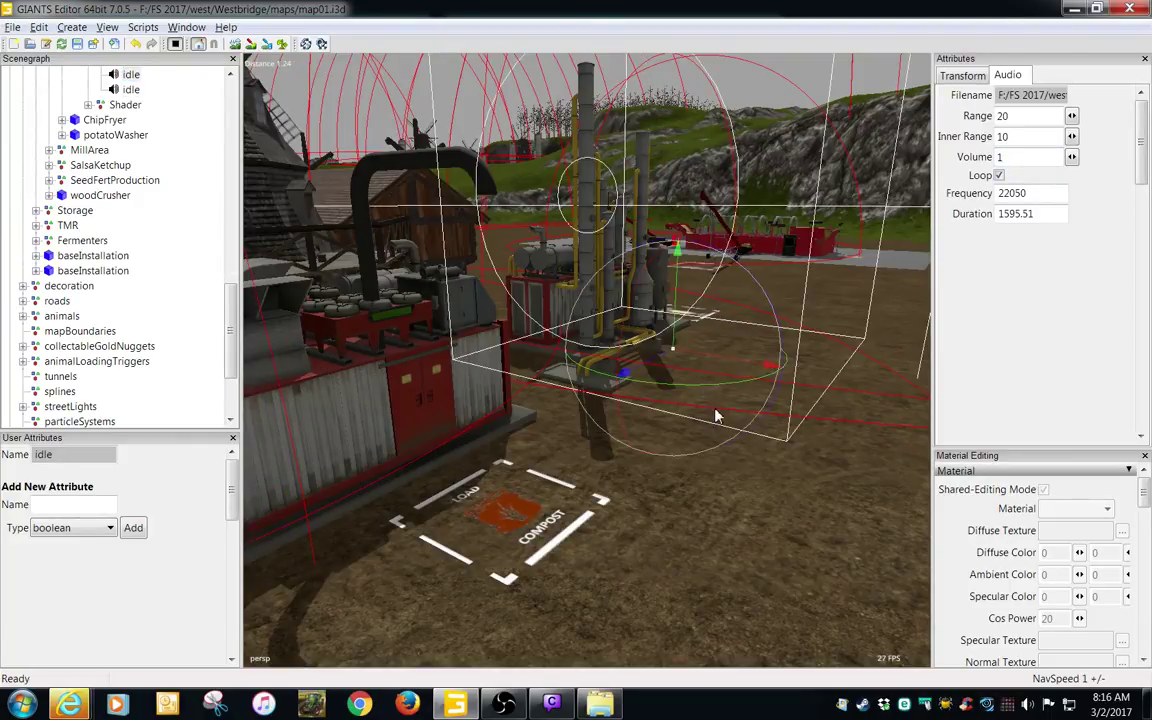
alt+right_drag(442, 645, 912, 402)
mouse_move(640, 450)
alt+right_down()
mouse_move(819, 395)
mouse_move(815, 481)
mouse_move(833, 483)
mouse_move(632, 435)
alt+right_up()
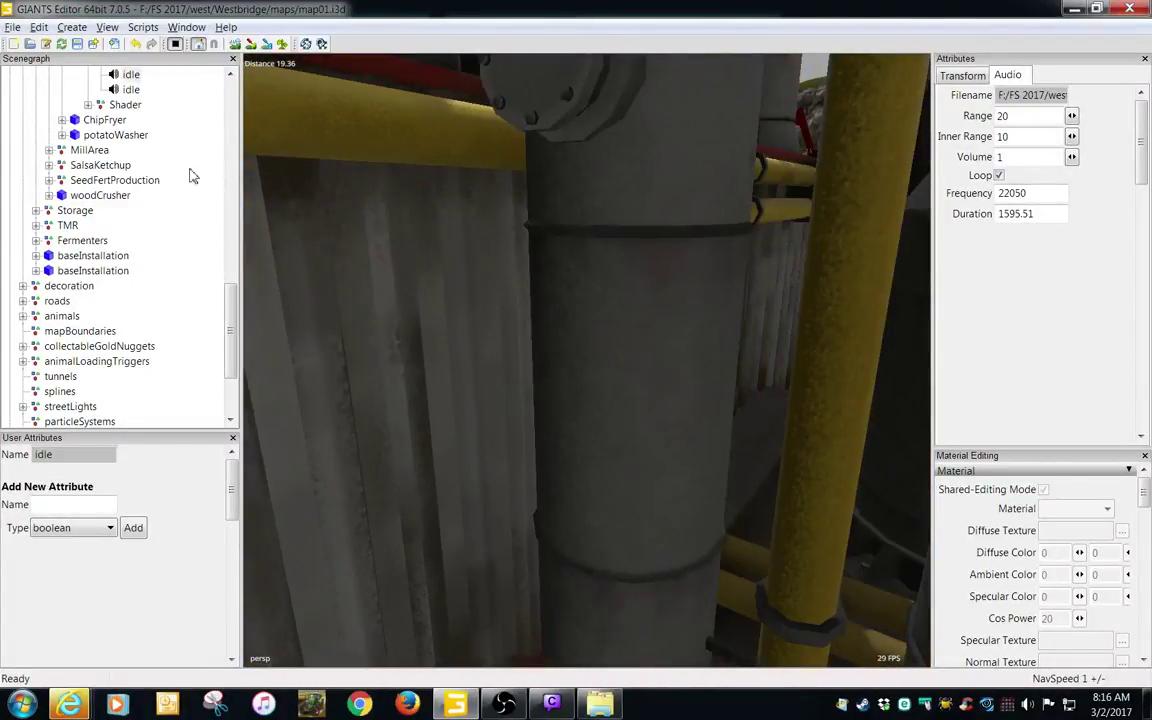
click(149, 79)
key(ctrl+b)
scroll(621, 325, down, 5)
alt+drag(450, 435, 480, 500)
drag(613, 325, 566, 476)
scroll(704, 451, up, 2)
scroll(718, 466, up, 2)
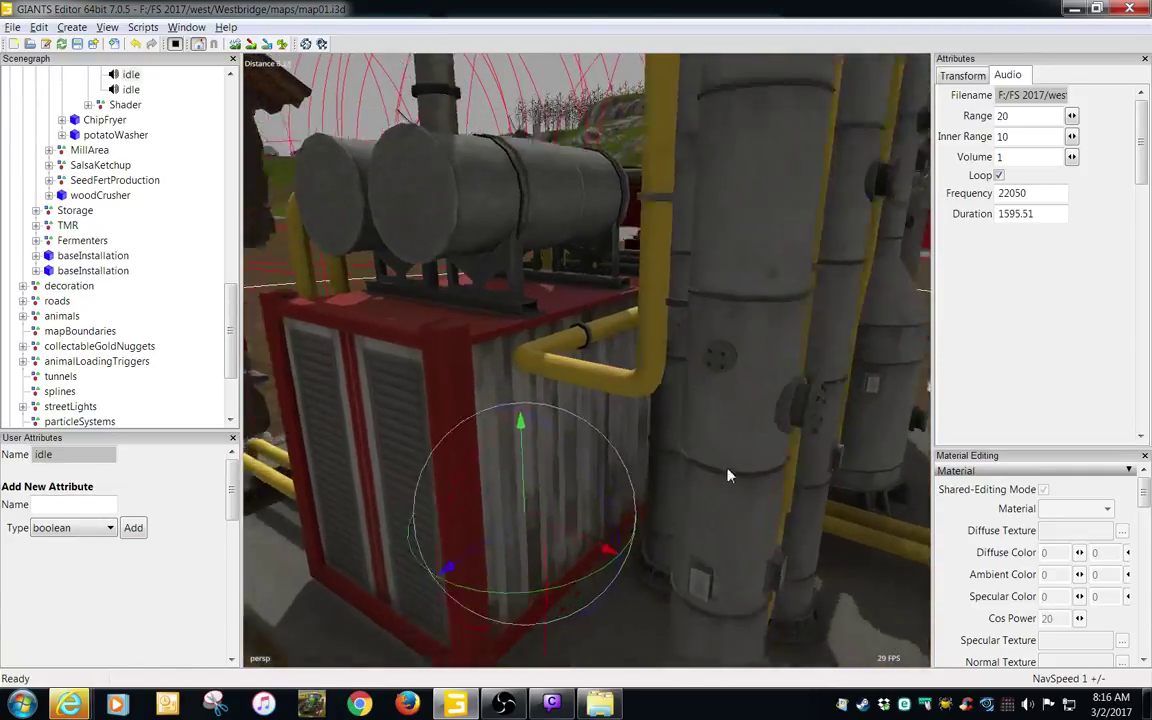
- Examine both machine units and the idle sound's range from a wider view
scroll(690, 500, down, 6)
alt+middle_drag(549, 590, 437, 550)
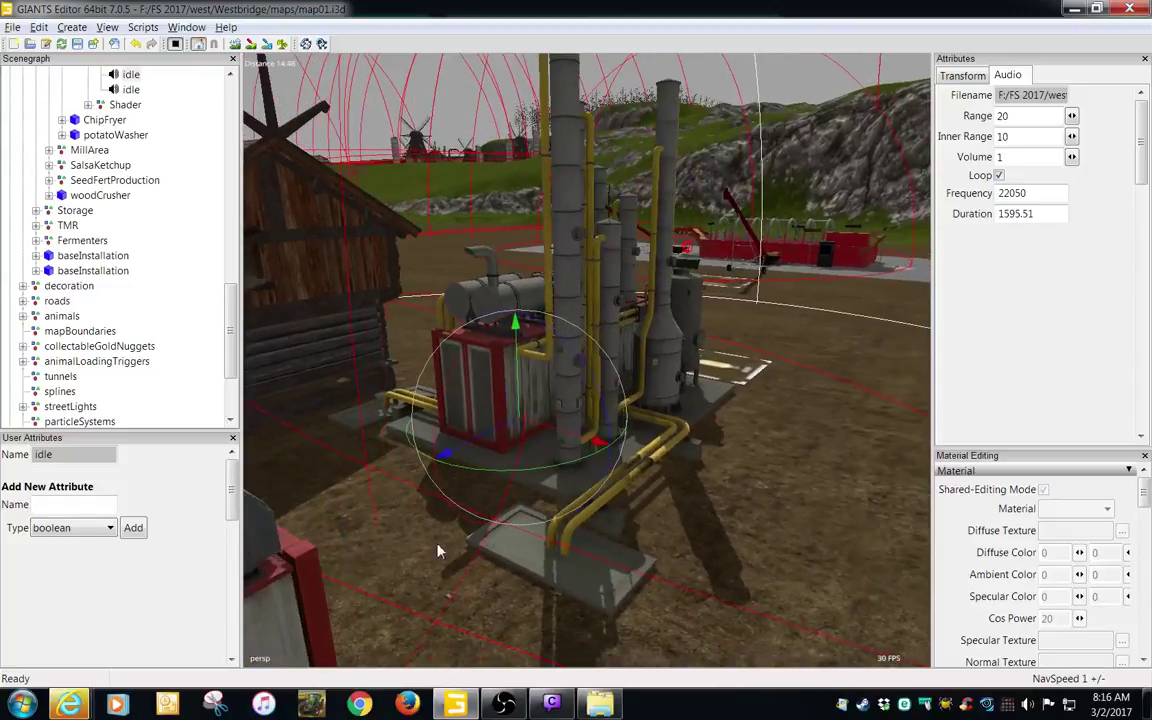
alt+drag(565, 551, 489, 581)
scroll(440, 588, down, 6)
alt+drag(400, 588, 411, 509)
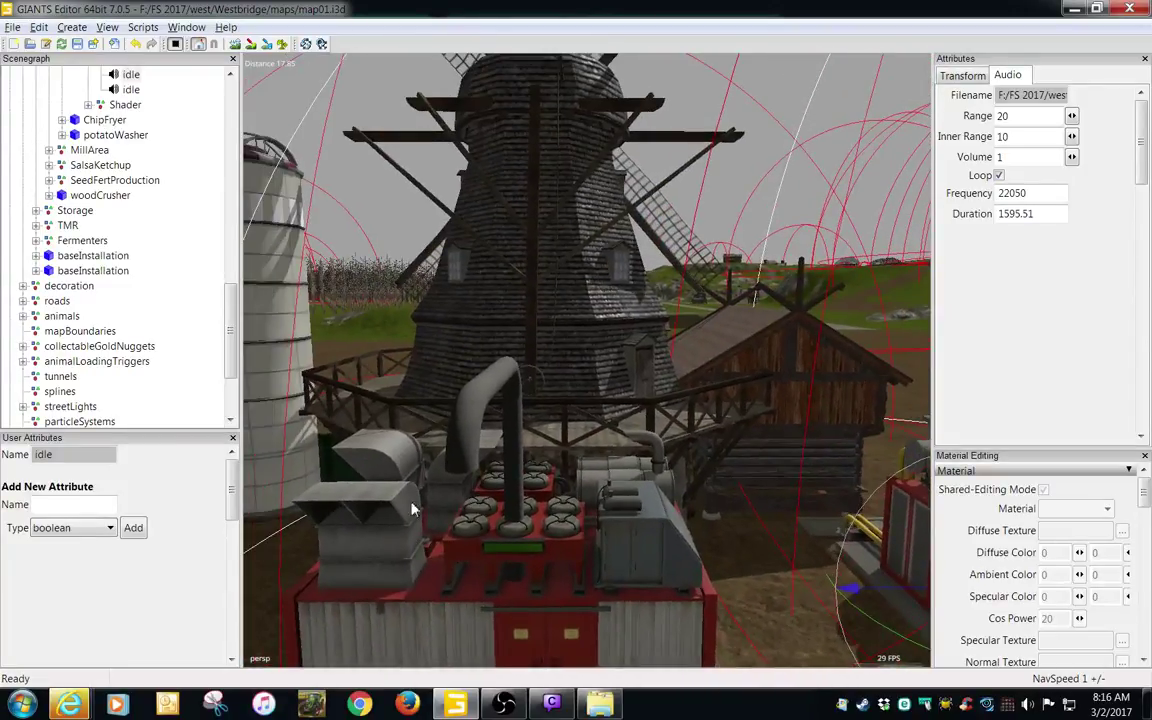
alt+middle_drag(441, 433, 458, 594)
alt+drag(478, 575, 537, 566)
alt+right_drag(537, 566, 308, 547)
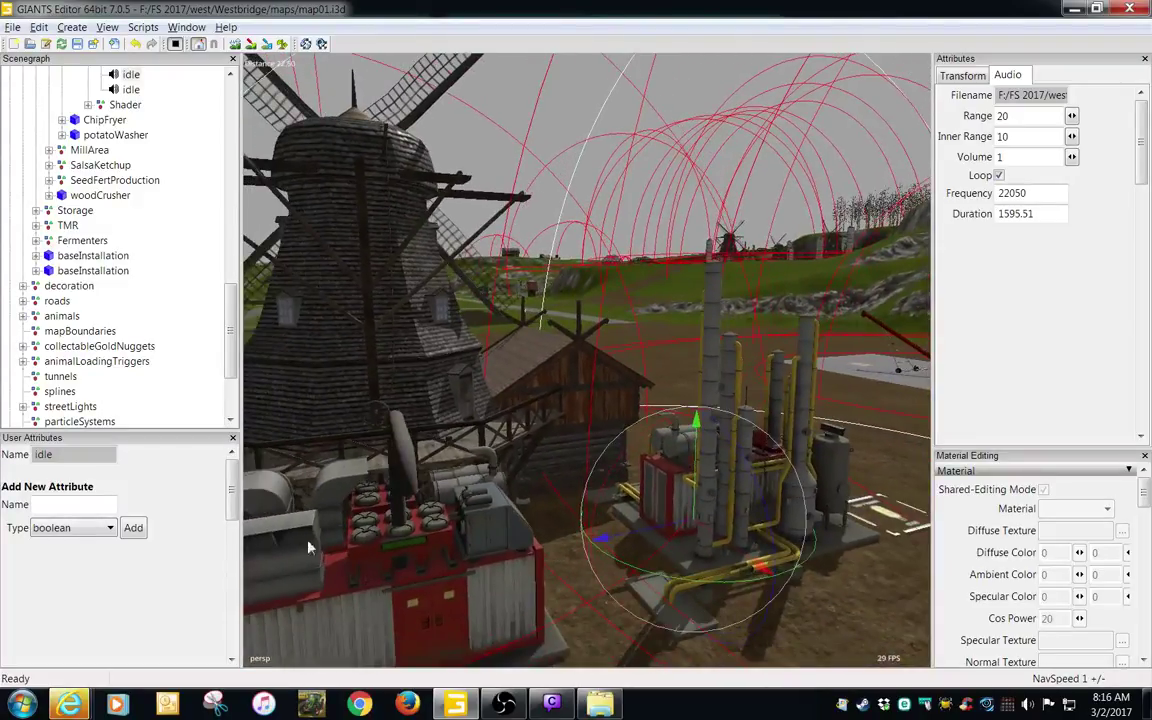
- Turn off the display of audio sources and view the canola oil loading area
click(107, 27)
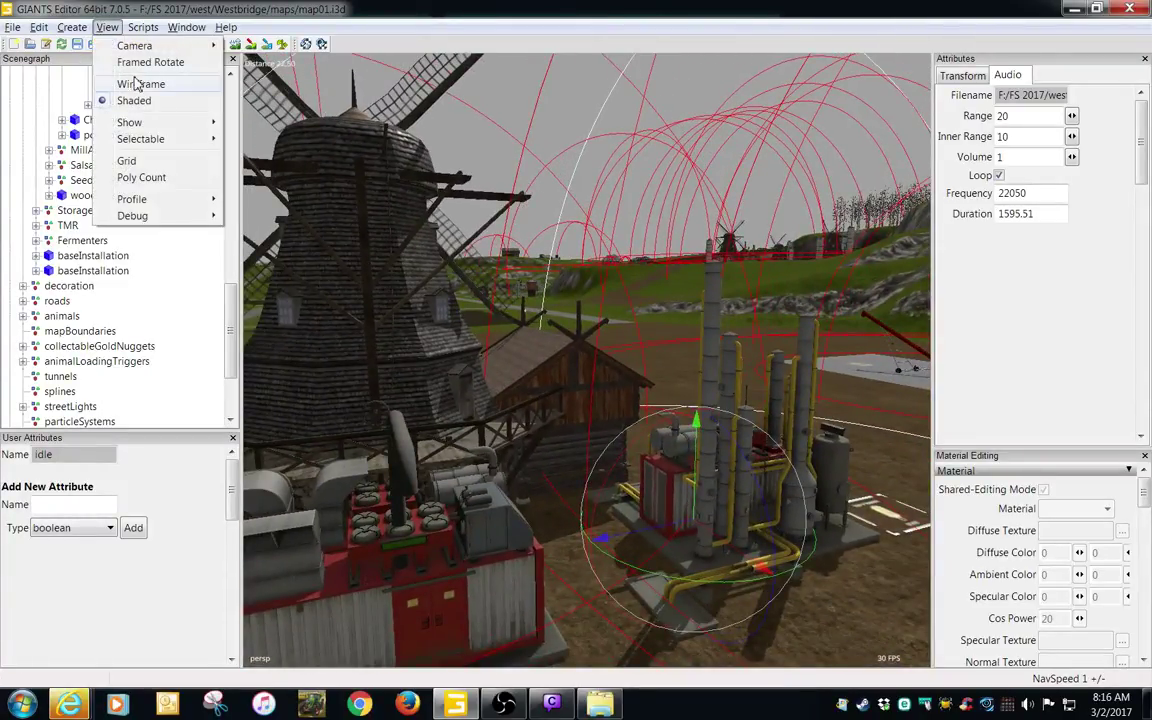
mouse_move(164, 124)
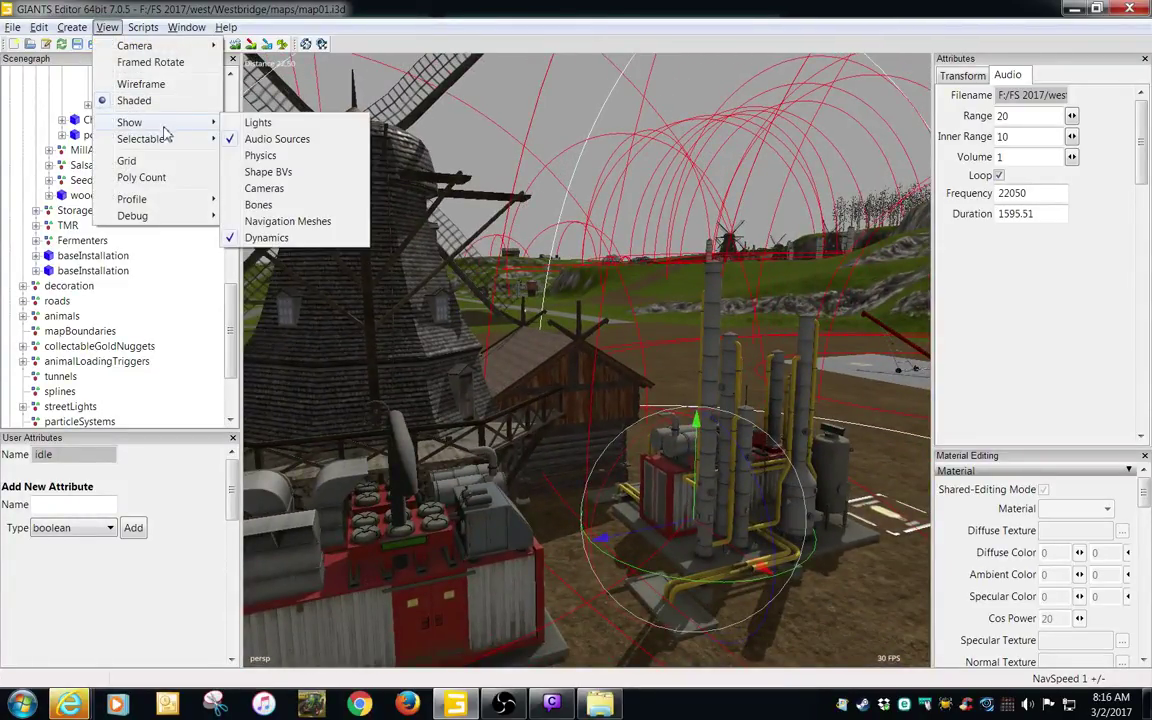
click(255, 144)
alt+middle_drag(614, 436, 618, 487)
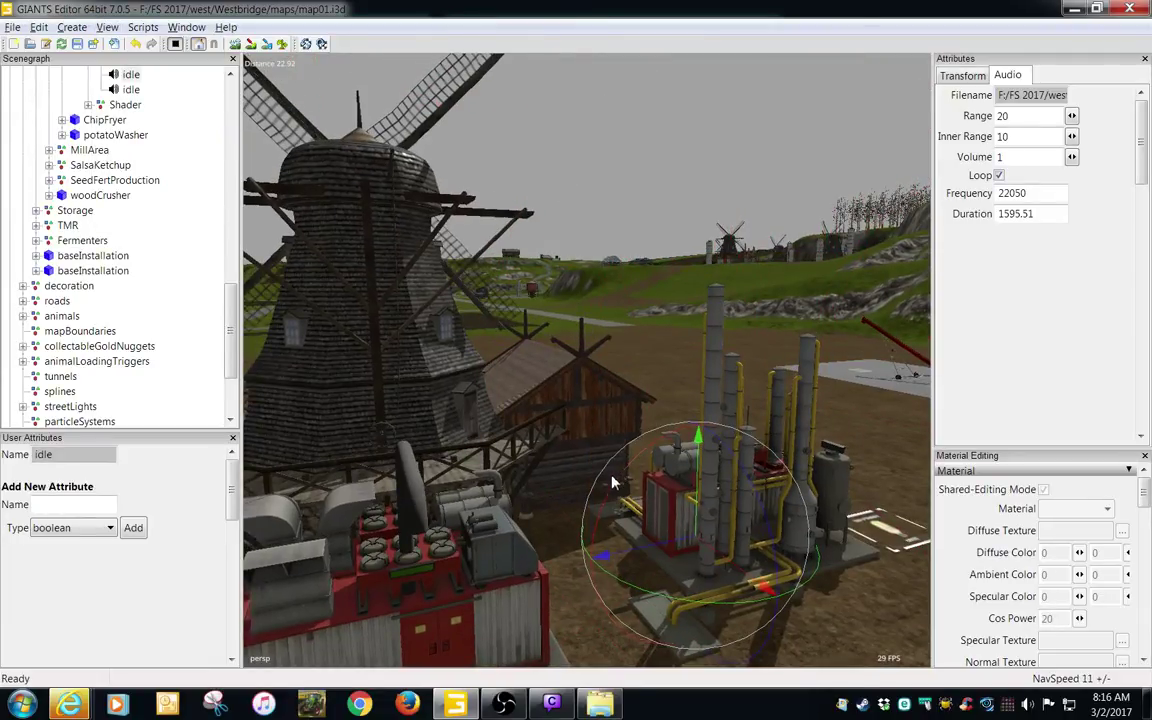
alt+middle_drag(727, 558, 558, 573)
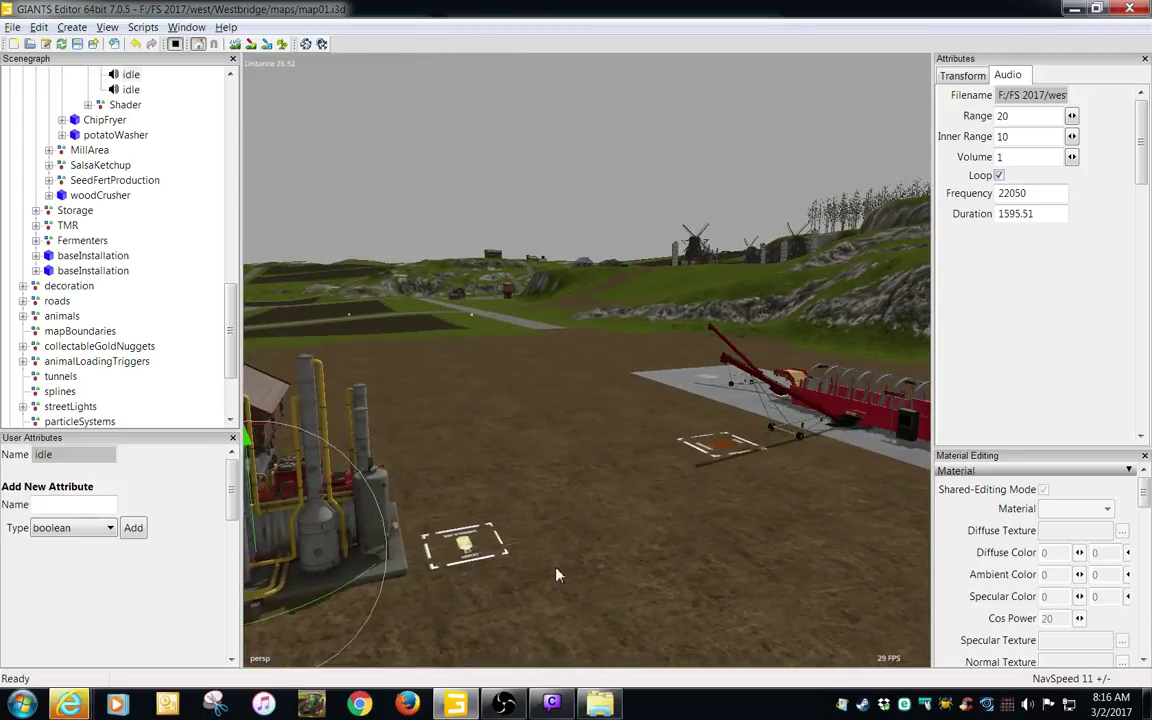
alt+right_drag(558, 573, 640, 578)
alt+drag(640, 578, 531, 589)
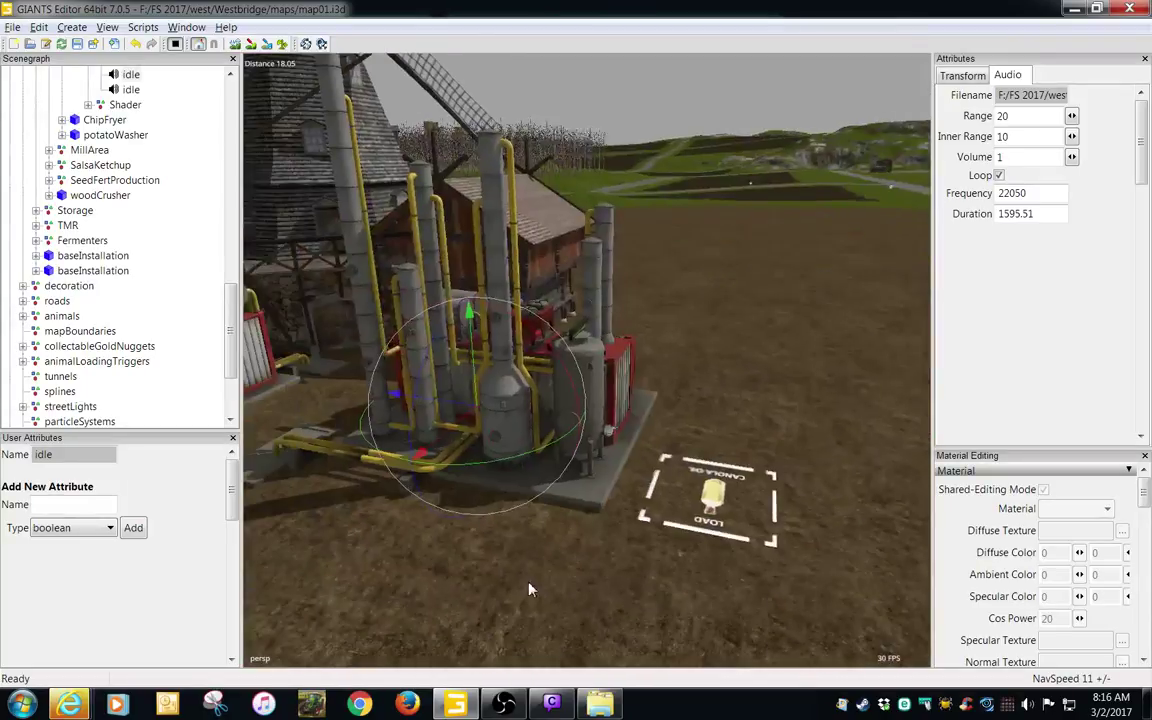
- Stop the scene playback and select the canola oil load marker on the ground beside the tall-pipe machine unit
alt+right_drag(531, 589, 602, 589)
alt+middle_drag(602, 589, 546, 555)
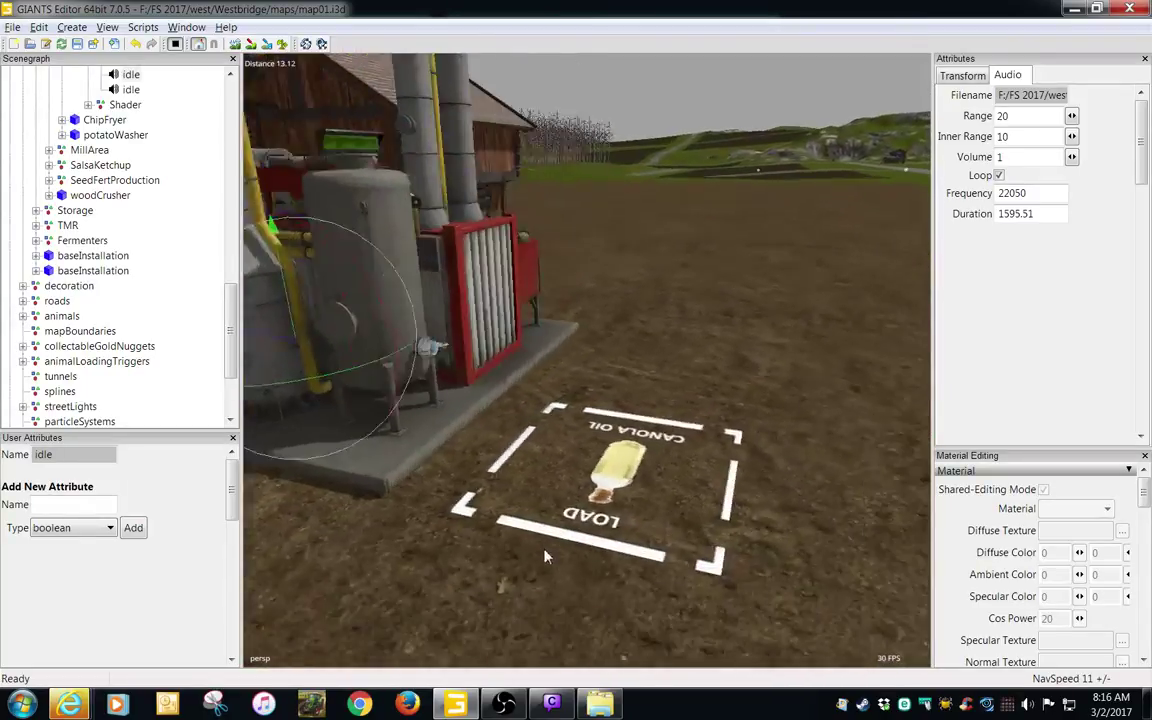
mouse_move(546, 555)
alt+right_down()
mouse_move(567, 556)
mouse_move(528, 540)
alt+right_up()
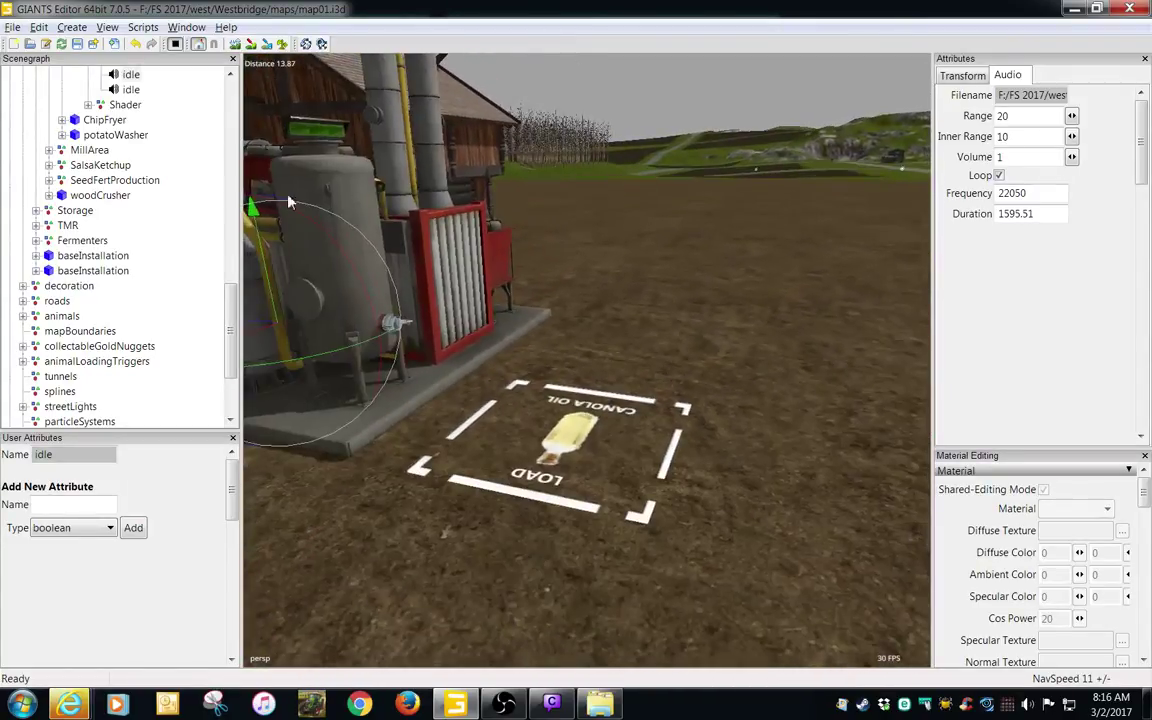
click(180, 50)
alt+right_drag(408, 322, 462, 319)
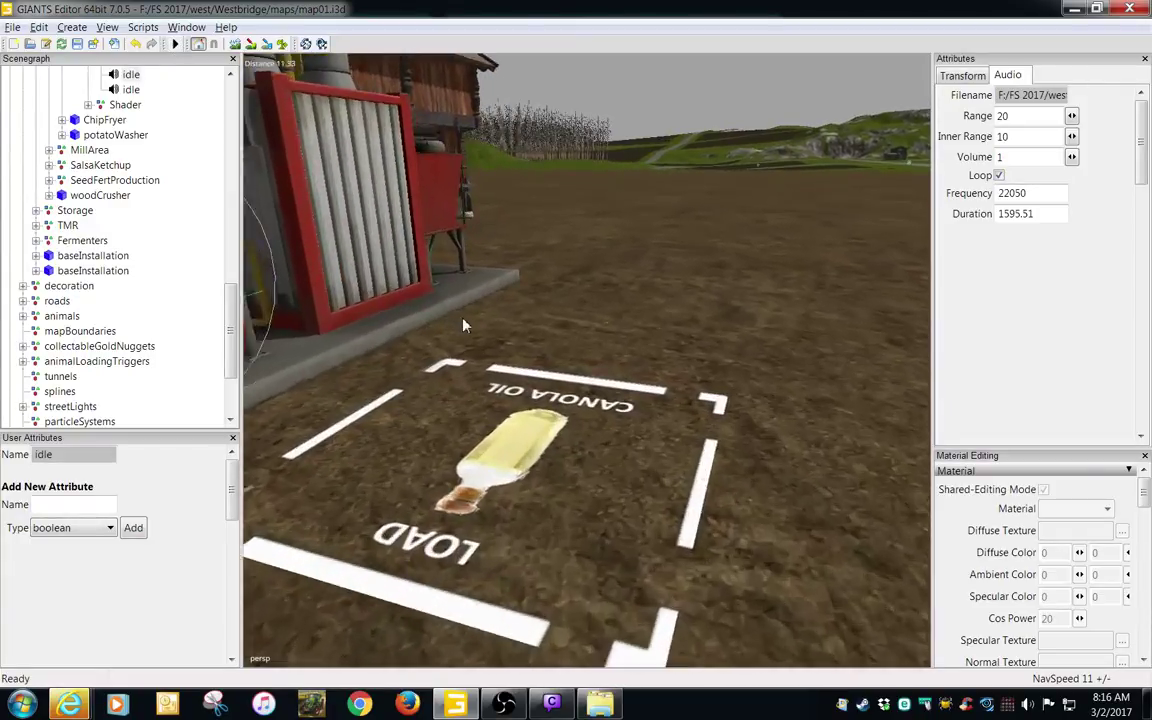
alt+drag(462, 318, 469, 353)
mouse_move(469, 353)
alt+right_down()
mouse_move(500, 351)
mouse_move(451, 353)
alt+right_up()
key(ctrl+b)
click(501, 353)
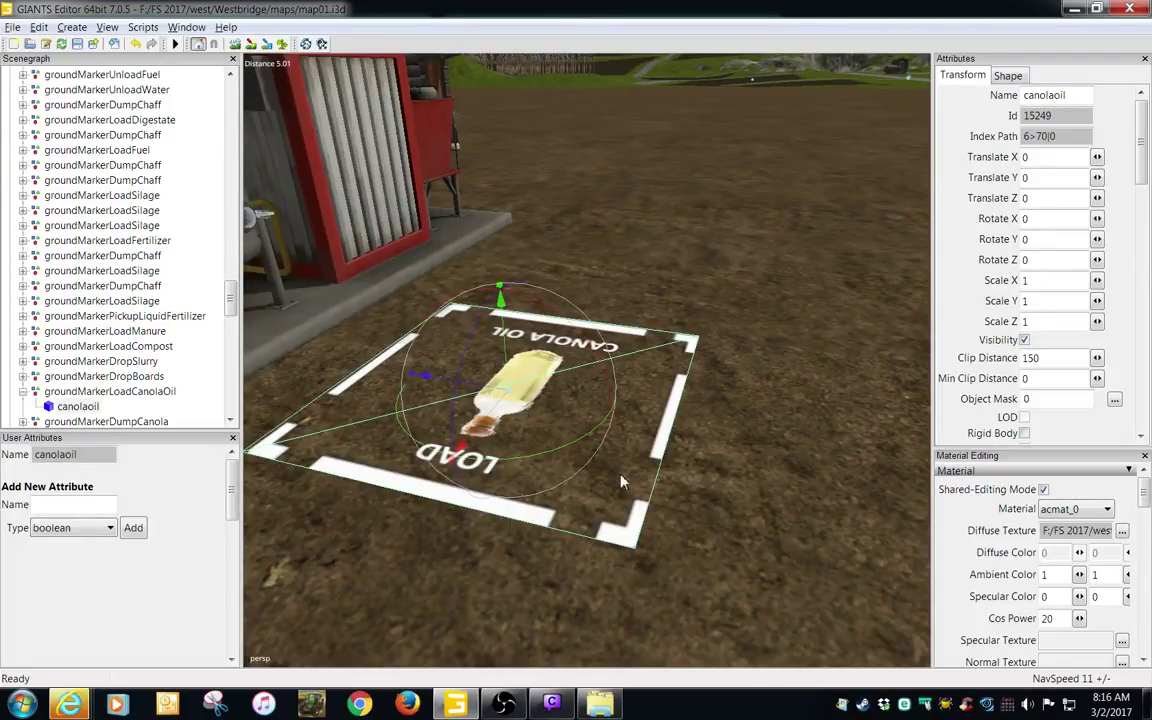
- Examine the canola oil load marker's position relative to the machine units from several views
alt+right_drag(650, 482, 519, 512)
mouse_move(519, 512)
alt+mouse_down()
mouse_move(440, 478)
mouse_move(470, 494)
mouse_move(474, 476)
alt+mouse_up()
alt+middle_drag(474, 476, 471, 504)
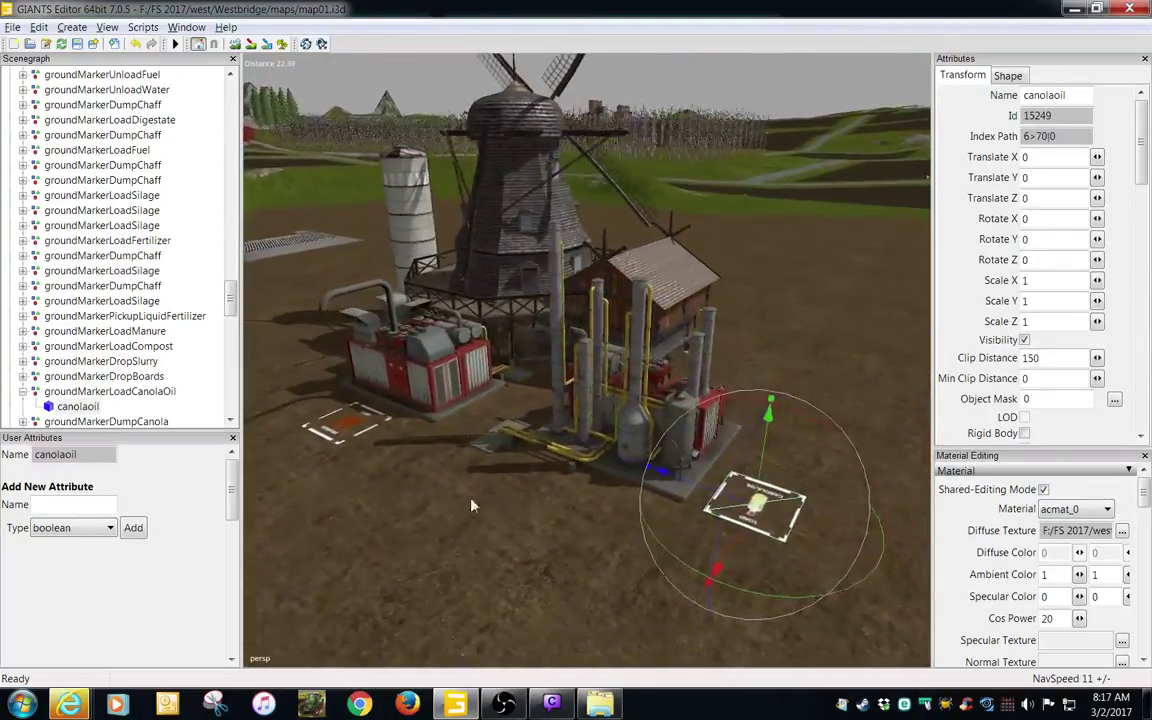
alt+right_drag(471, 504, 517, 507)
alt+middle_drag(517, 507, 418, 464)
alt+right_drag(418, 464, 458, 483)
alt+middle_drag(458, 483, 431, 450)
alt+right_drag(431, 450, 456, 488)
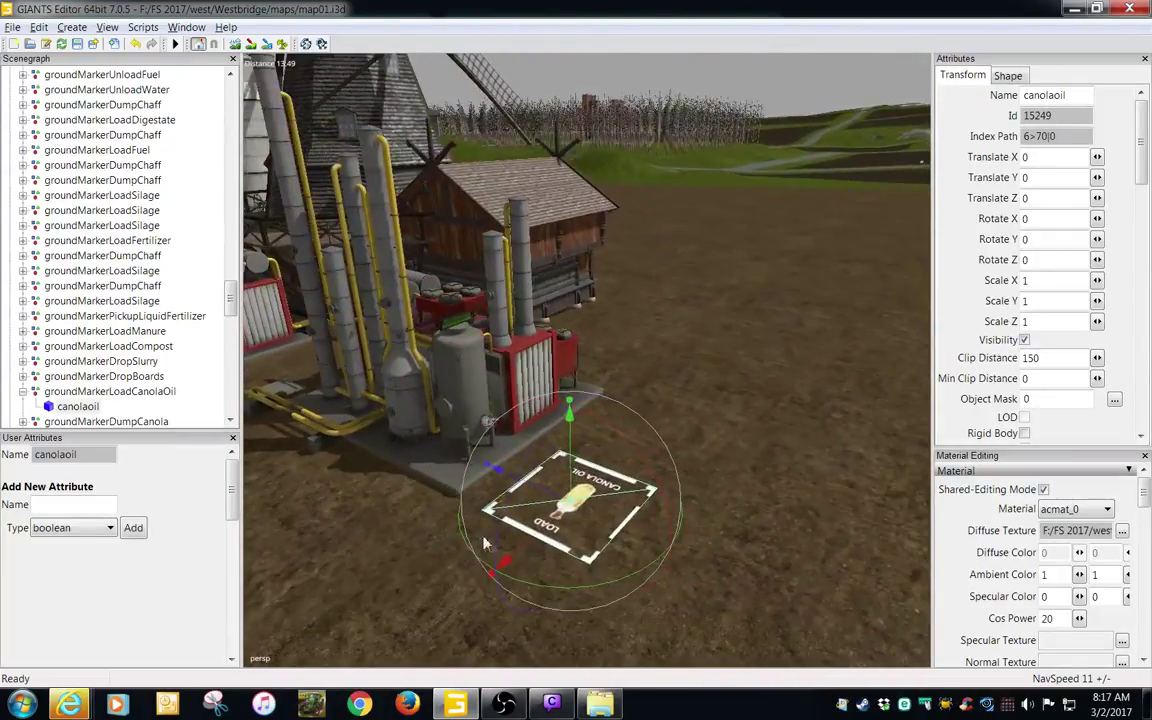
alt+middle_drag(467, 530, 447, 480)
alt+right_drag(447, 480, 469, 514)
alt+middle_drag(469, 514, 573, 577)
alt+right_drag(573, 577, 529, 547)
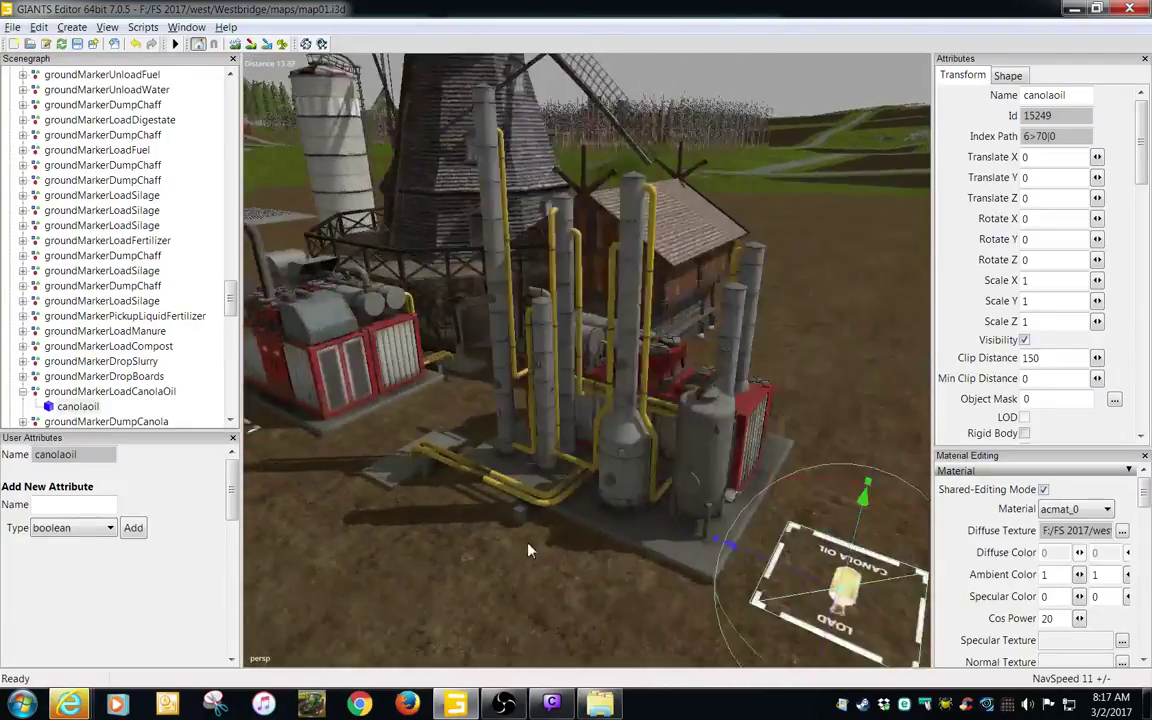
mouse_move(529, 547)
alt+middle_down()
mouse_move(489, 521)
mouse_move(528, 569)
mouse_move(476, 532)
mouse_move(641, 592)
alt+middle_up()
mouse_move(642, 591)
right_down()
mouse_move(473, 531)
mouse_move(442, 538)
right_up()
alt+middle_drag(441, 537, 422, 496)
alt+right_drag(422, 496, 438, 497)
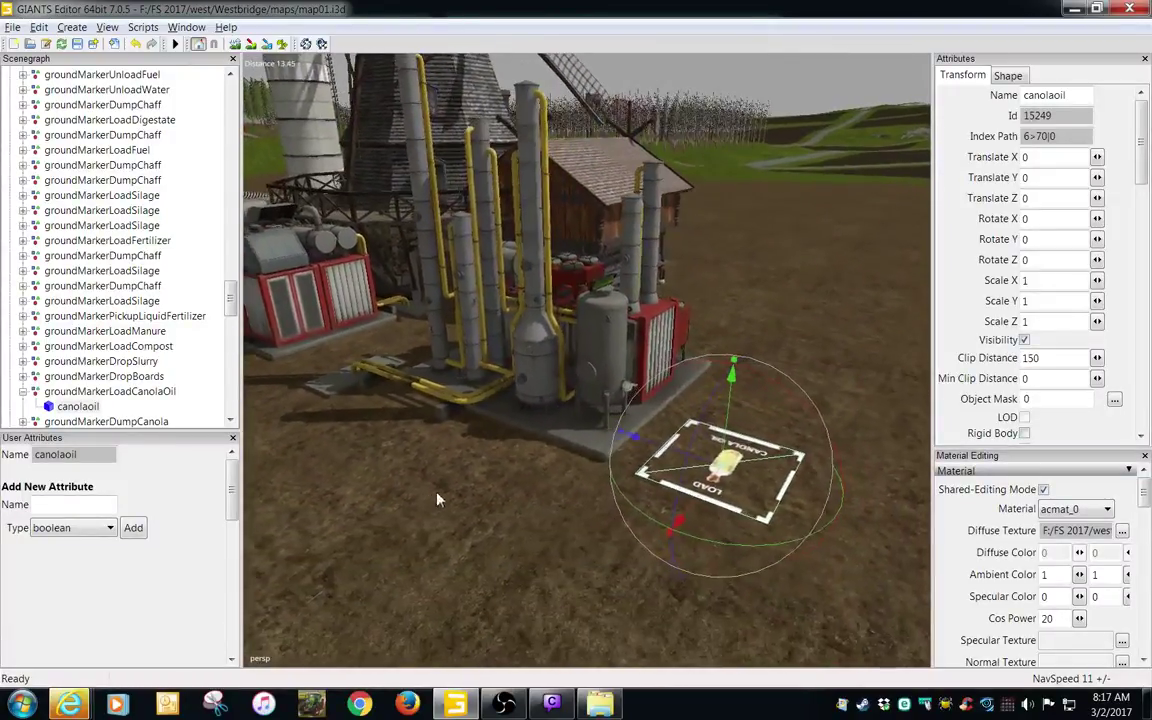
alt+middle_drag(438, 497, 422, 493)
mouse_move(422, 493)
alt+right_down()
mouse_move(443, 494)
mouse_move(422, 492)
alt+right_up()
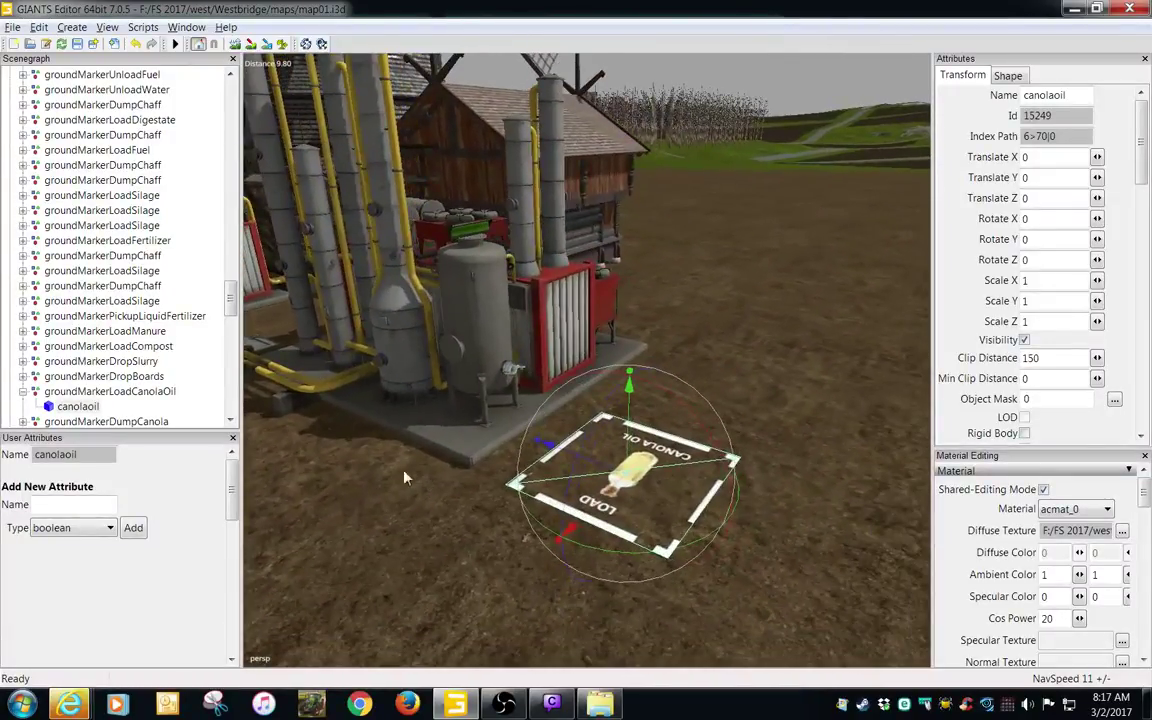
- Copy the canola oil load marker and paste it into the canolaOil factory's VisObjekts group
click(80, 407)
click(487, 289)
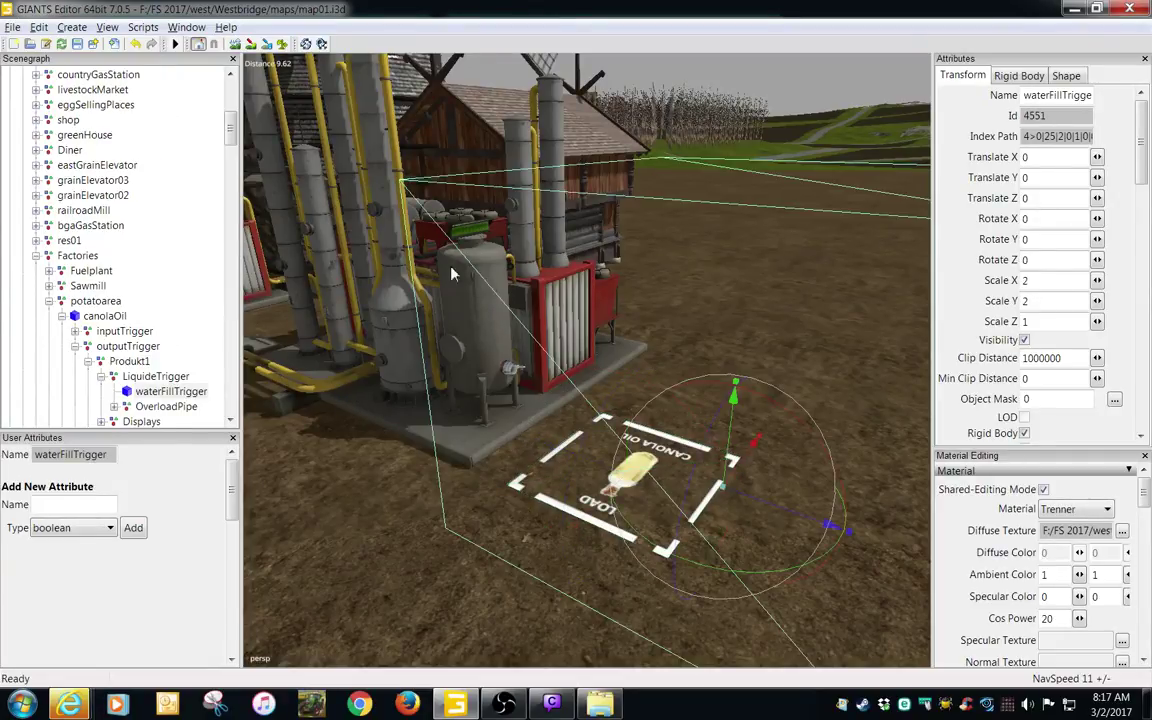
click(338, 109)
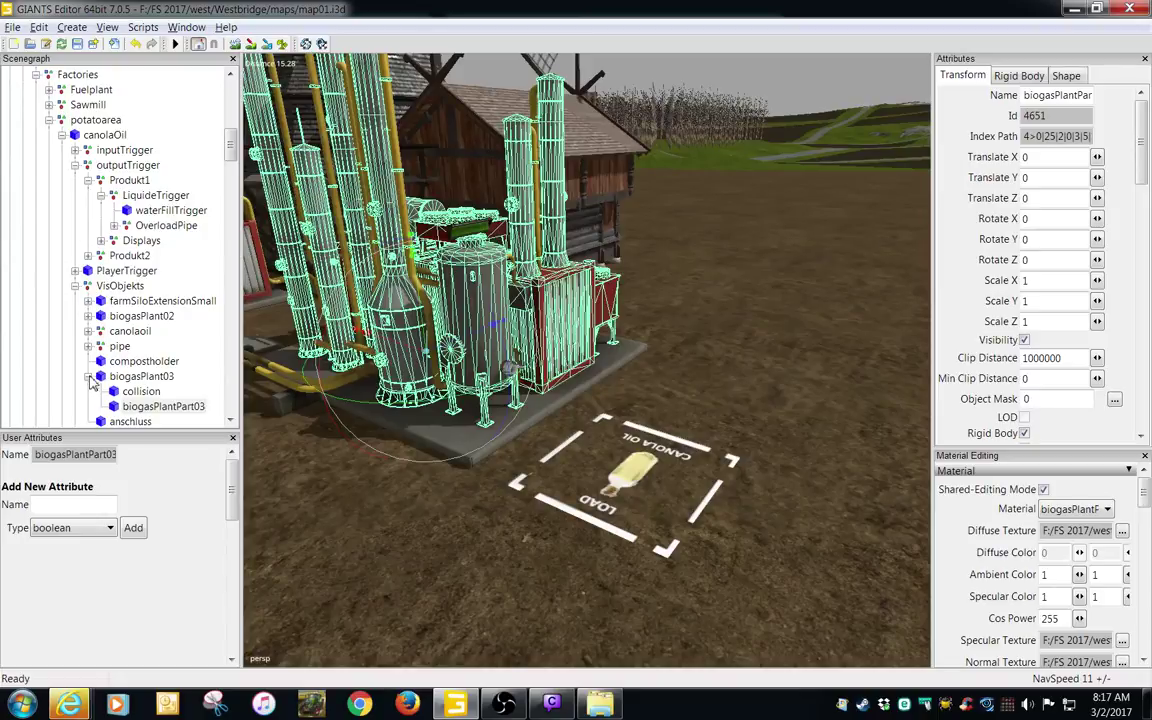
click(88, 376)
click(119, 285)
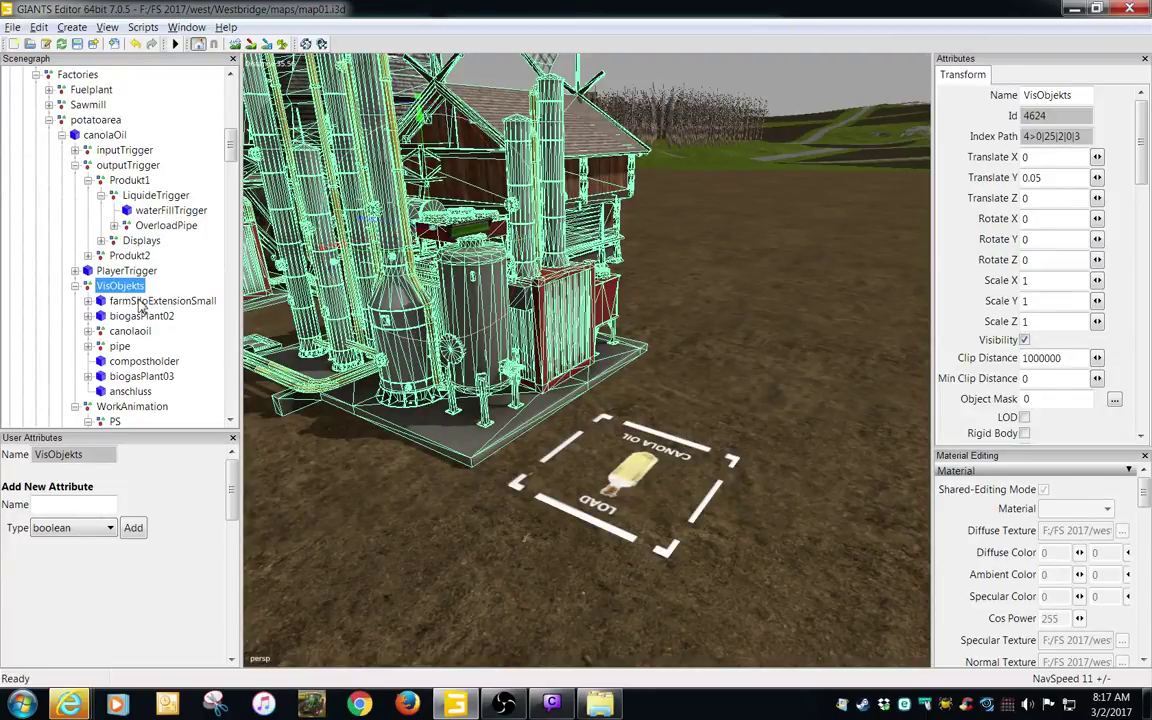
key(ctrl+v)
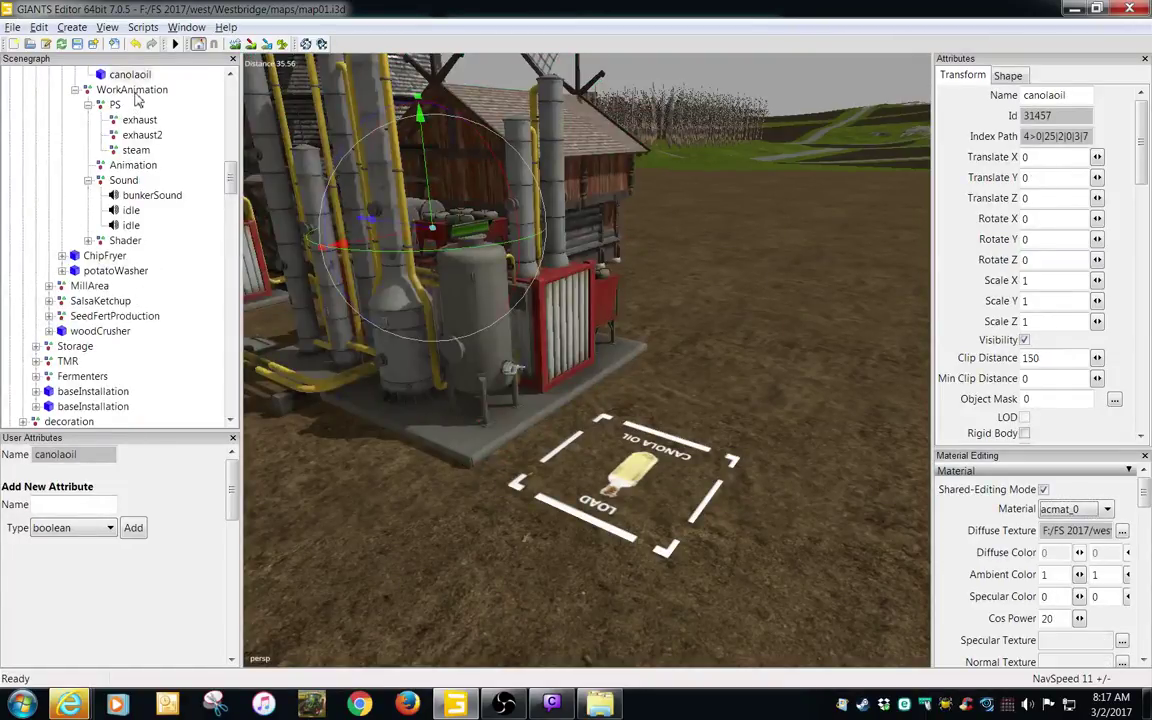
- Move the pasted canolaoil marker next to the original load marker, at about X 15.47 and Z -22.071
click(135, 77)
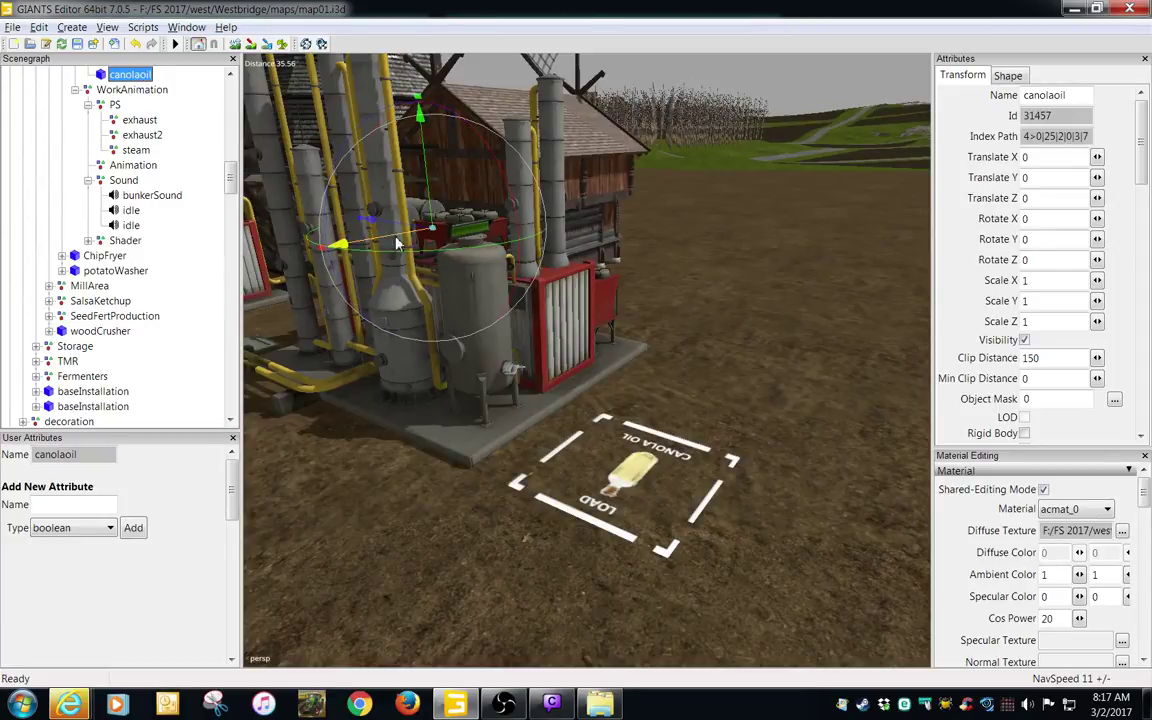
mouse_move(397, 229)
mouse_down()
mouse_move(808, 323)
mouse_move(680, 349)
mouse_move(647, 428)
mouse_move(598, 478)
mouse_move(588, 470)
mouse_up()
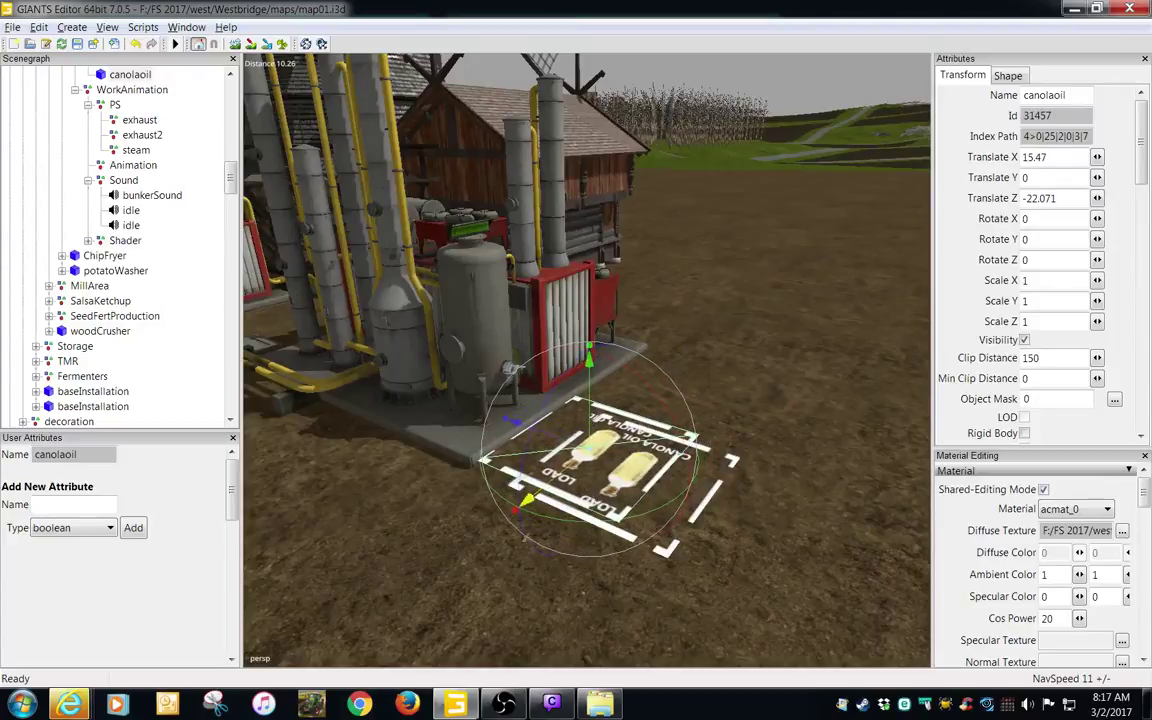
scroll(545, 630, up, 6)
scroll(545, 616, down, 3)
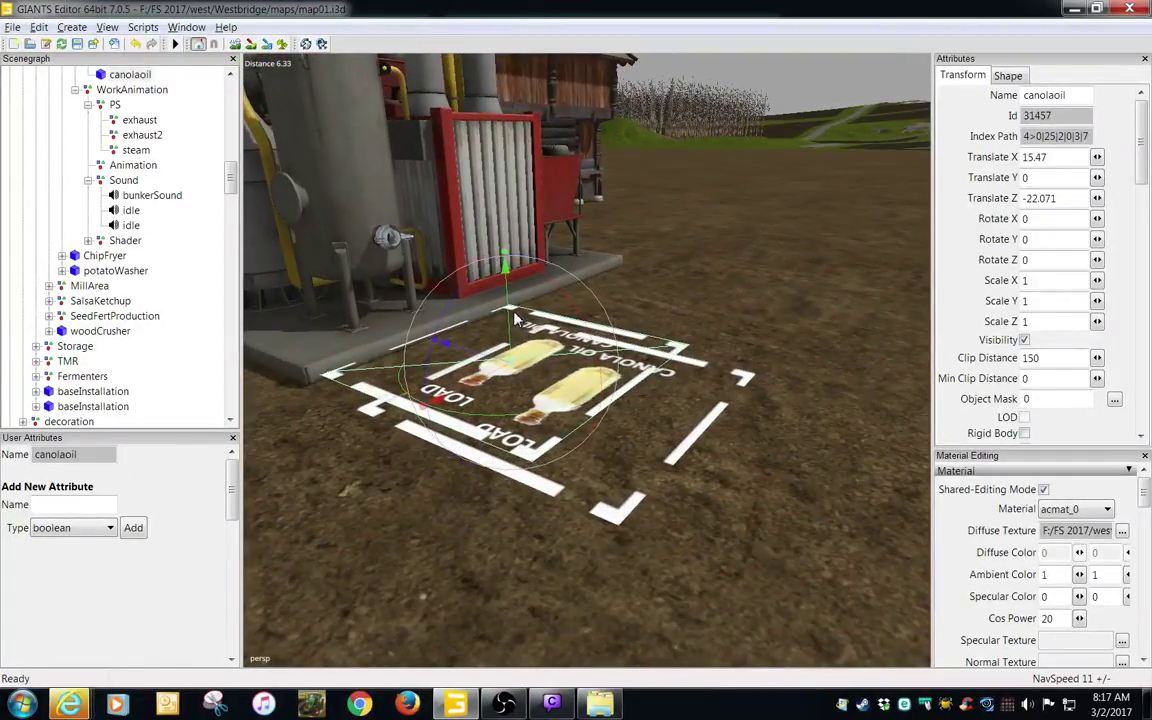
mouse_move(510, 309)
mouse_down()
mouse_move(512, 330)
mouse_move(512, 320)
mouse_up()
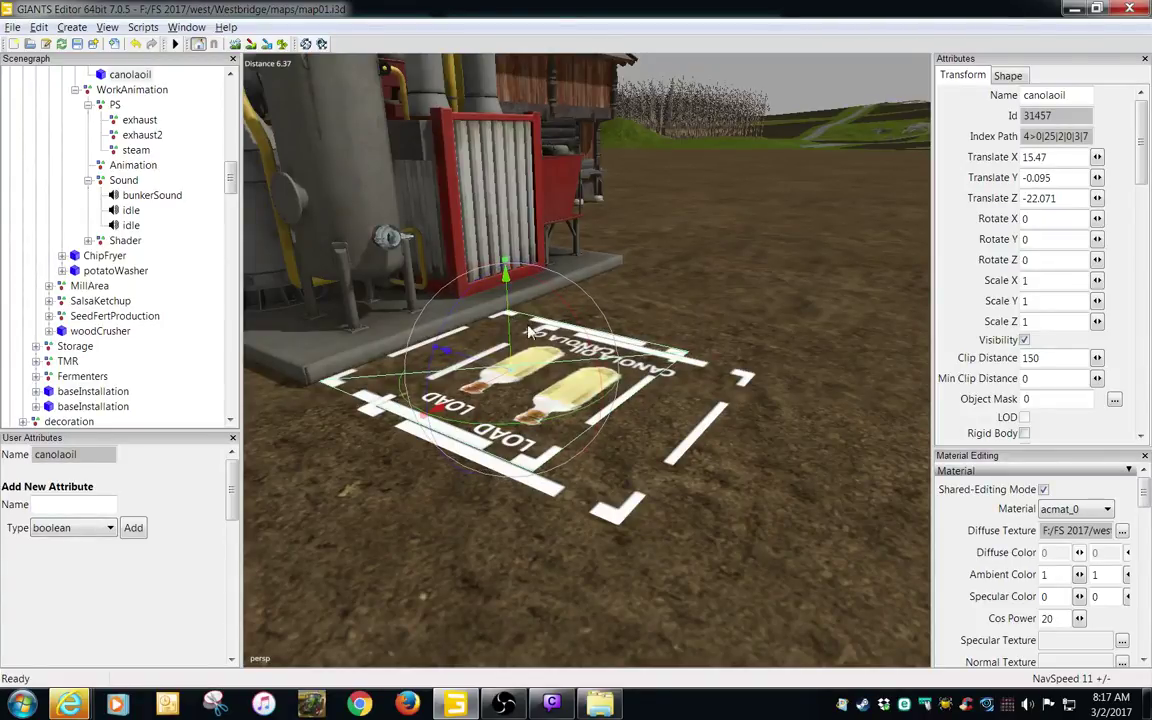
mouse_move(519, 418)
alt+mouse_down()
mouse_move(535, 422)
mouse_move(519, 436)
alt+mouse_up()
drag(1078, 184, 961, 186)
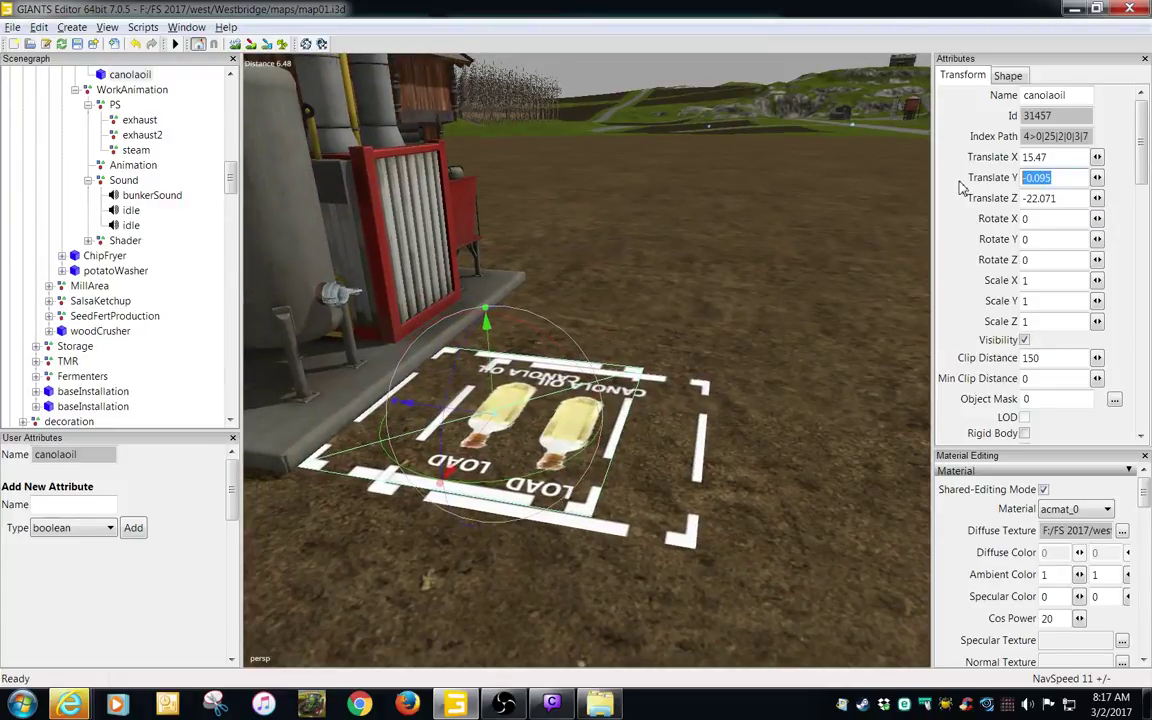
key(BackSpace)
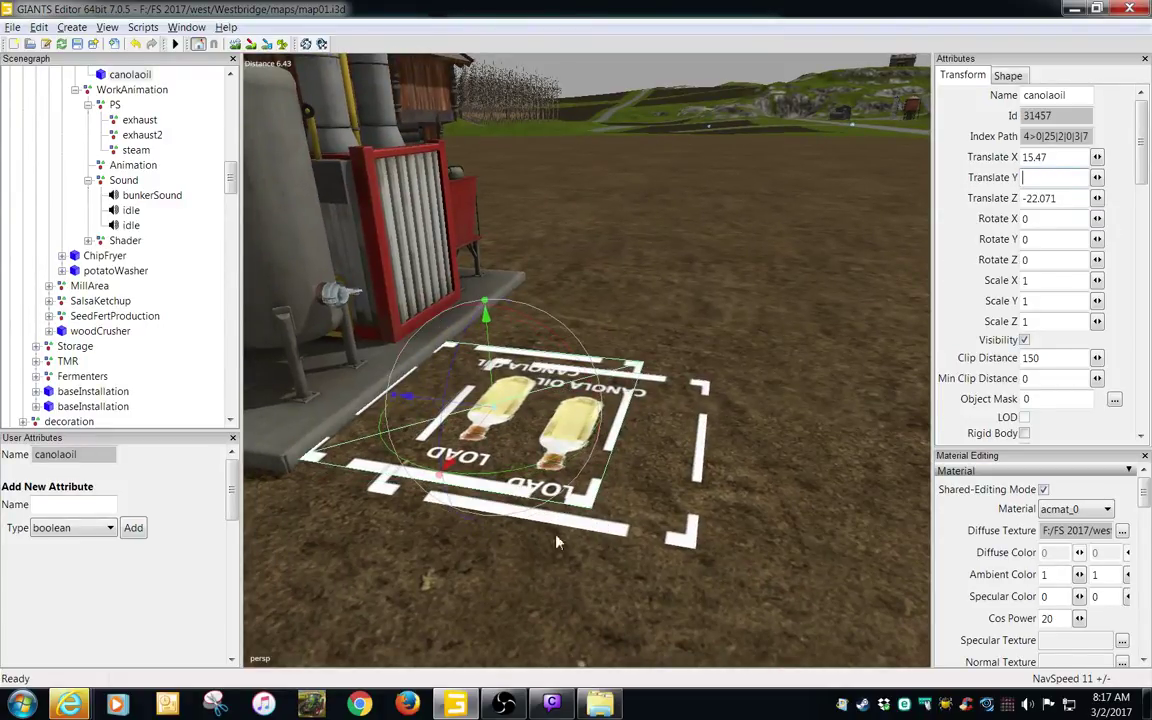
- Lower the pasted canolaoil marker to about Y -0.094 and shift it onto the original at about X 15.634, Z -22.985
mouse_move(512, 533)
alt+mouse_down()
mouse_move(550, 493)
mouse_move(548, 512)
mouse_move(516, 523)
alt+mouse_up()
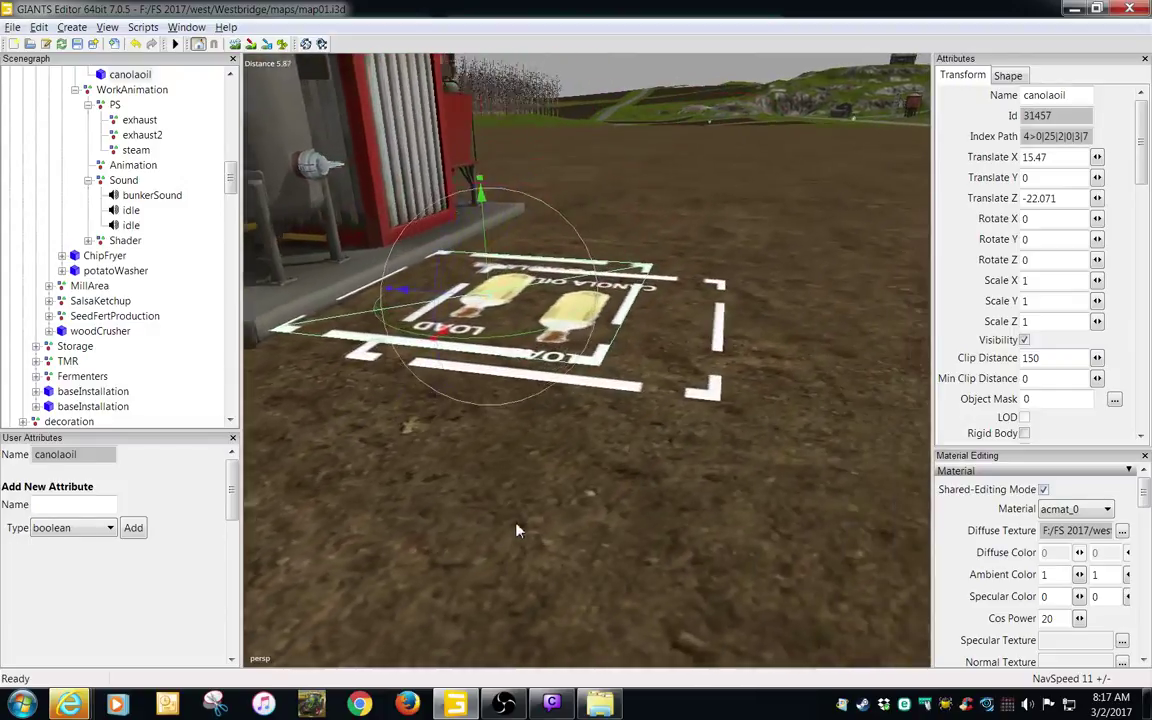
middle_drag(516, 531, 686, 318)
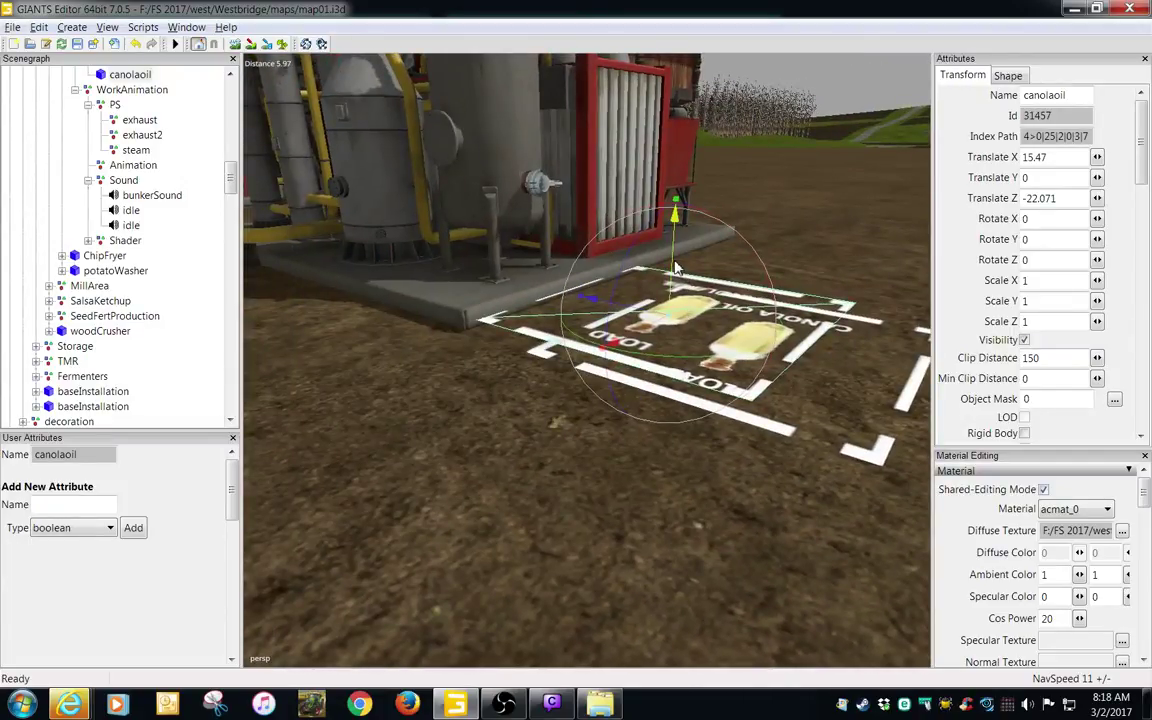
drag(674, 267, 669, 274)
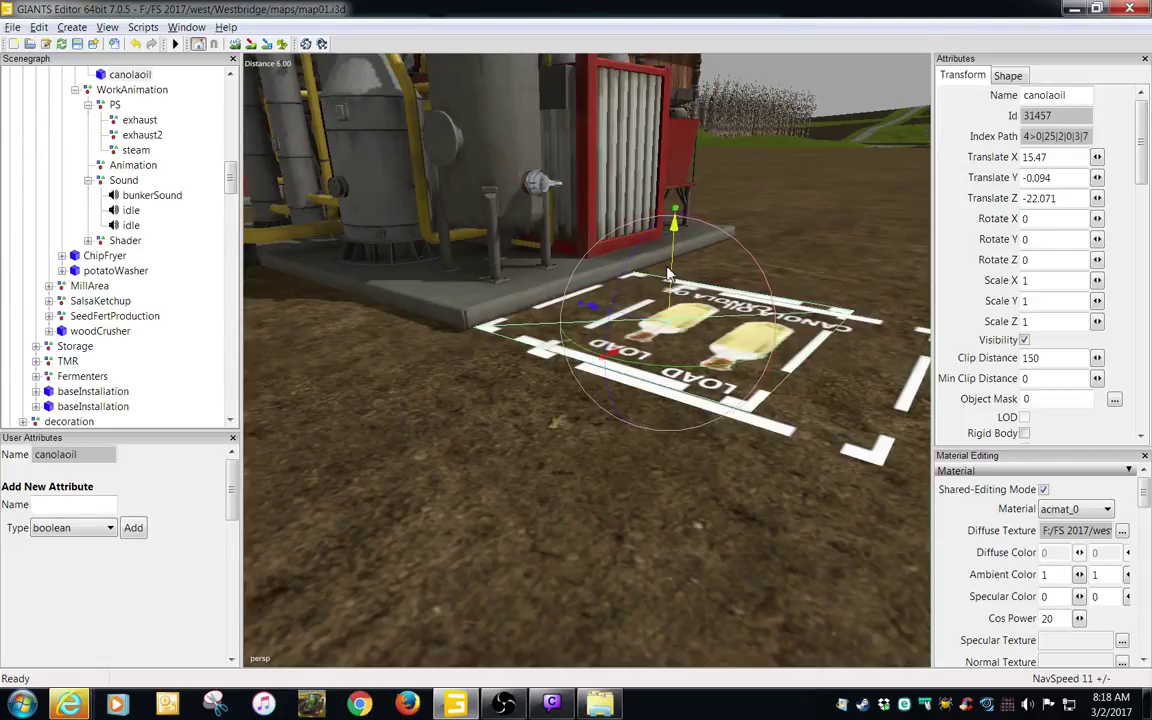
alt+middle_drag(693, 342, 543, 361)
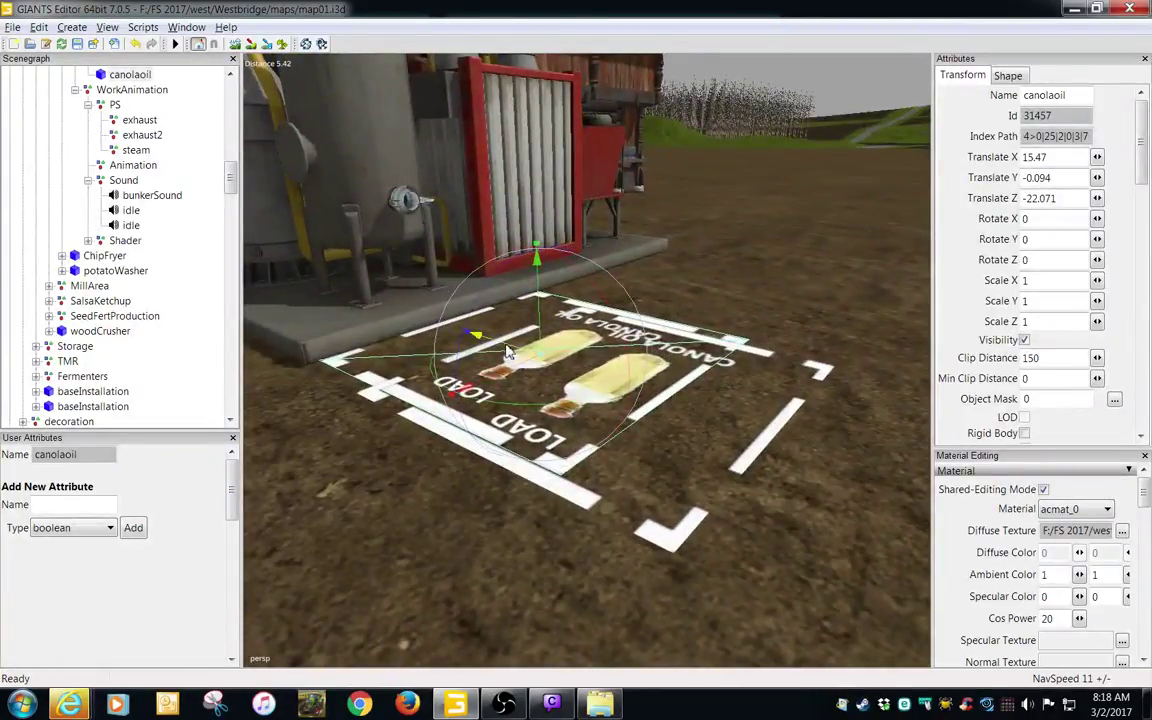
drag(507, 352, 455, 463)
- Select the compost load marker in front of the first machine unit and copy it
scroll(551, 453, up, 3)
alt+middle_drag(455, 463, 667, 490)
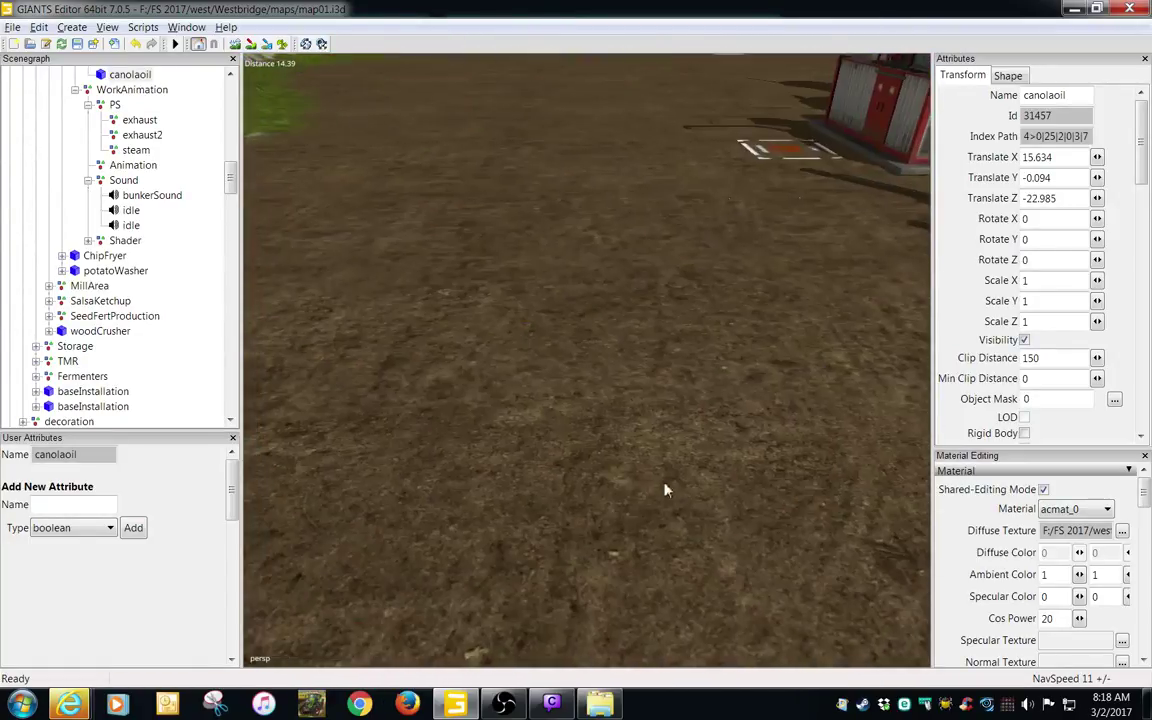
alt+drag(667, 490, 664, 537)
scroll(745, 517, up, 3)
scroll(744, 517, up, 4)
scroll(750, 522, up, 4)
scroll(807, 520, up, 5)
click(811, 519)
key(f)
click(94, 407)
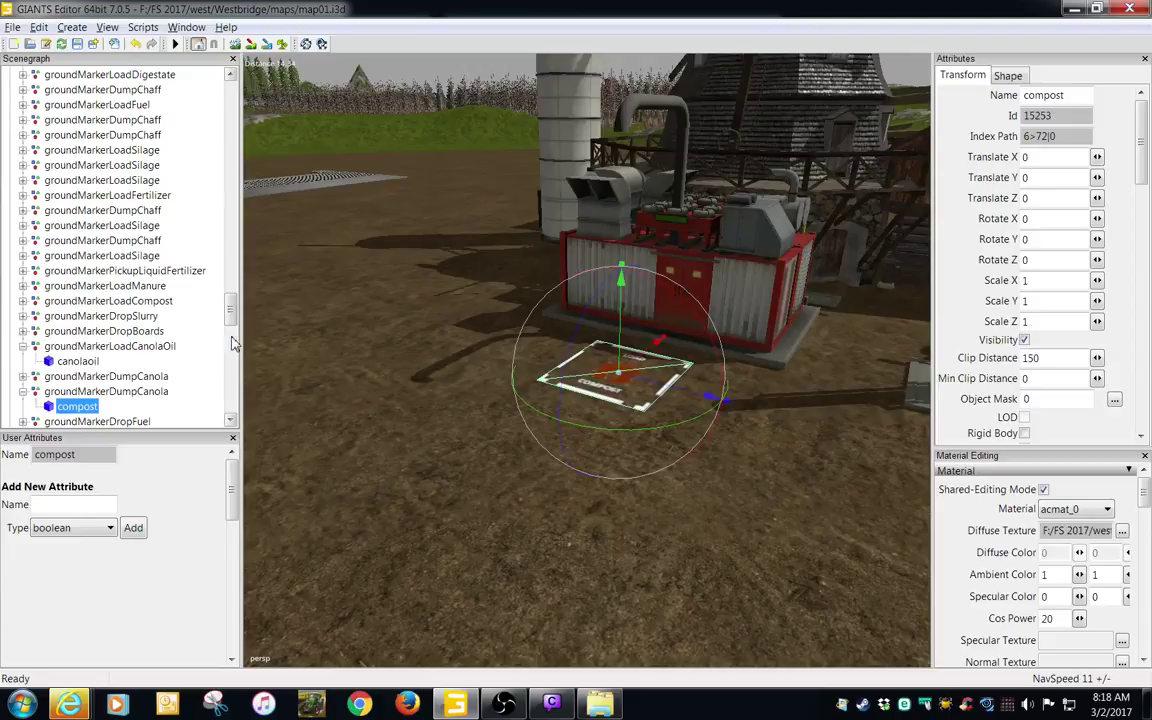
- Collapse the WorkAnimation group and paste the compost marker into the canolaOil factory's VisObjekts group
drag(230, 312, 229, 168)
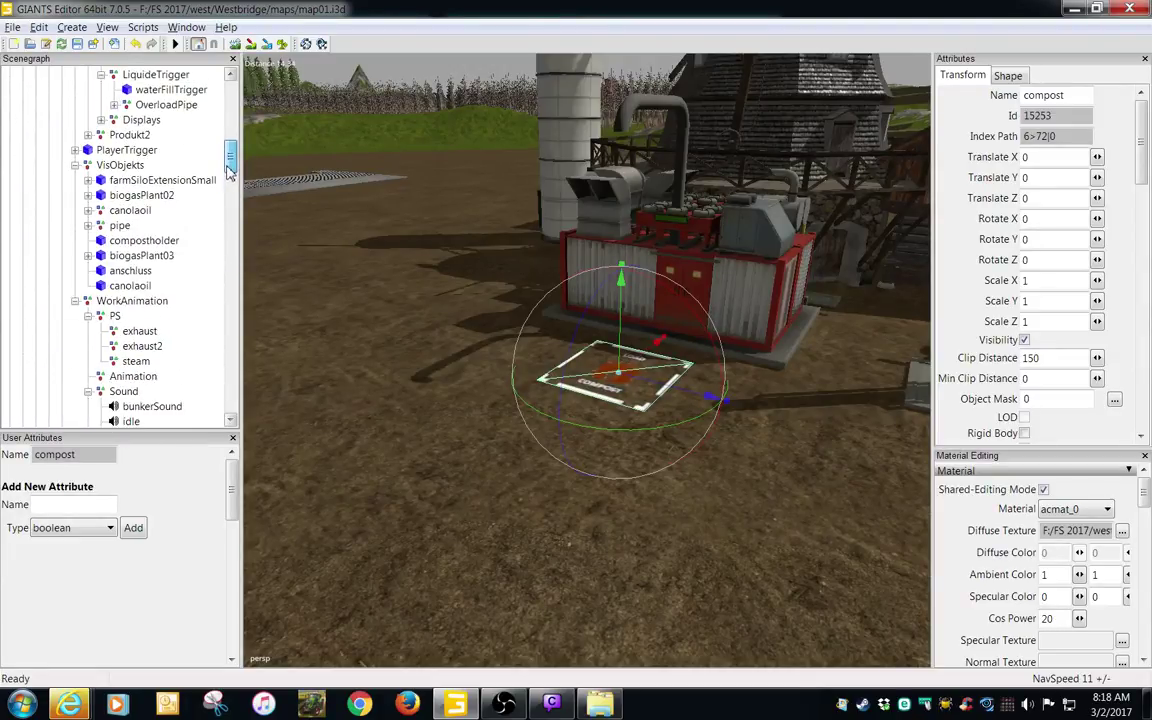
click(75, 301)
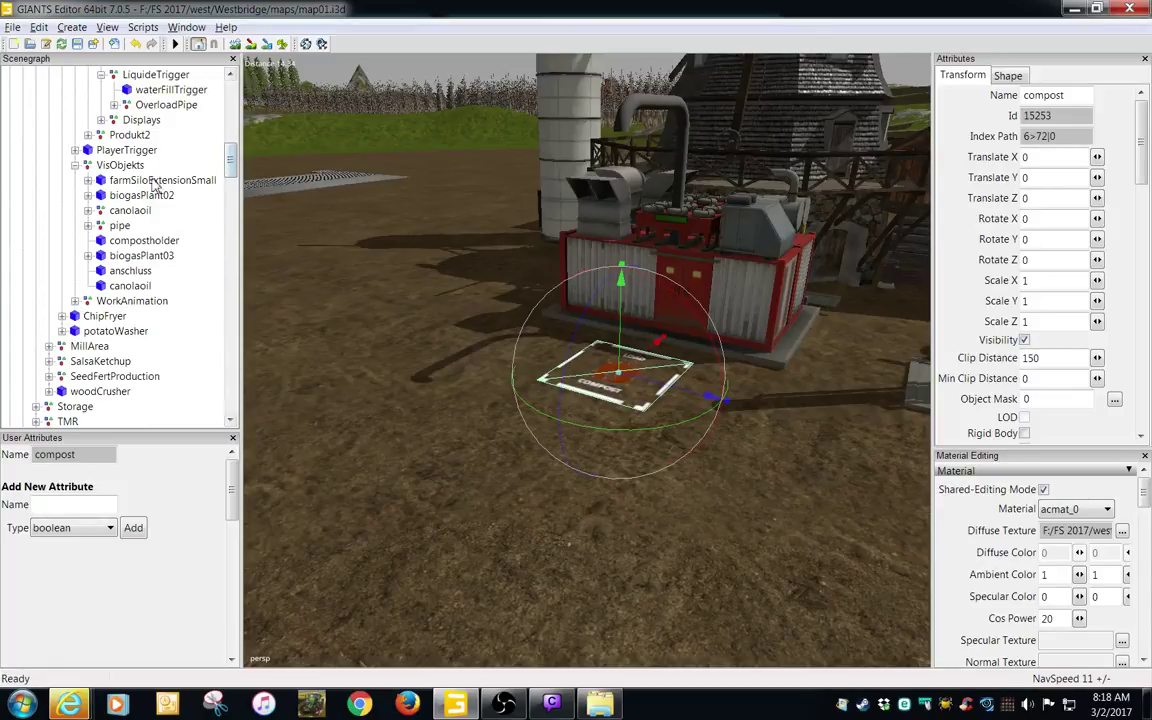
click(120, 165)
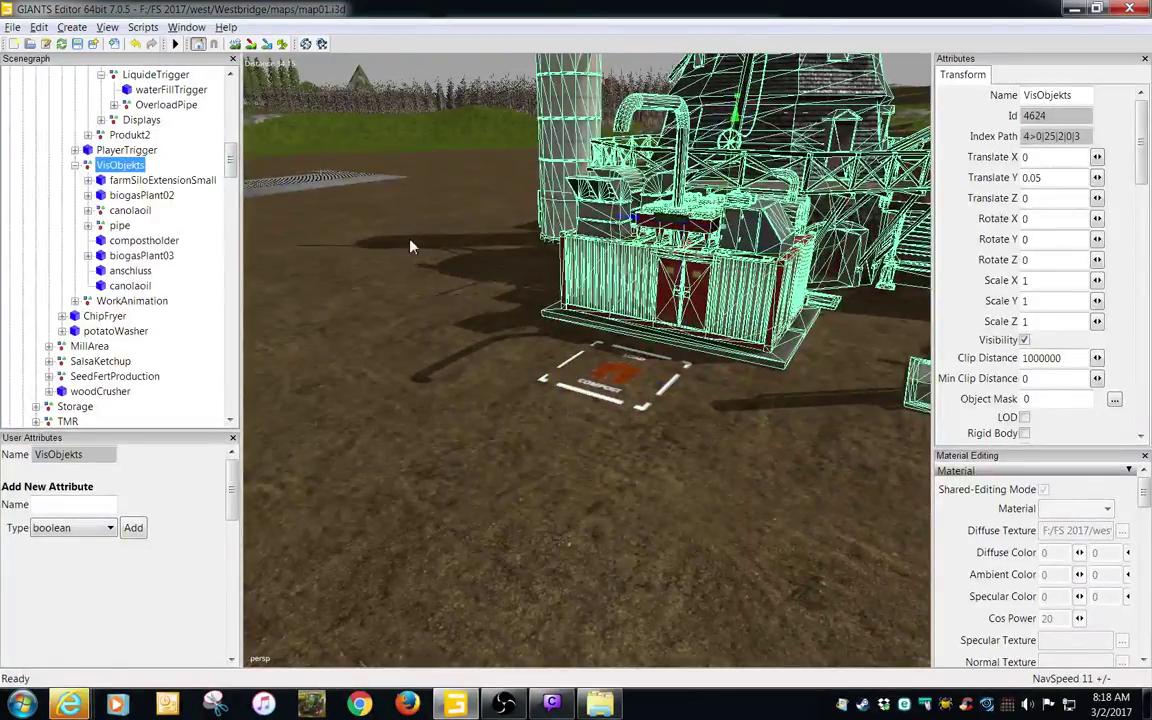
key(ctrl+v)
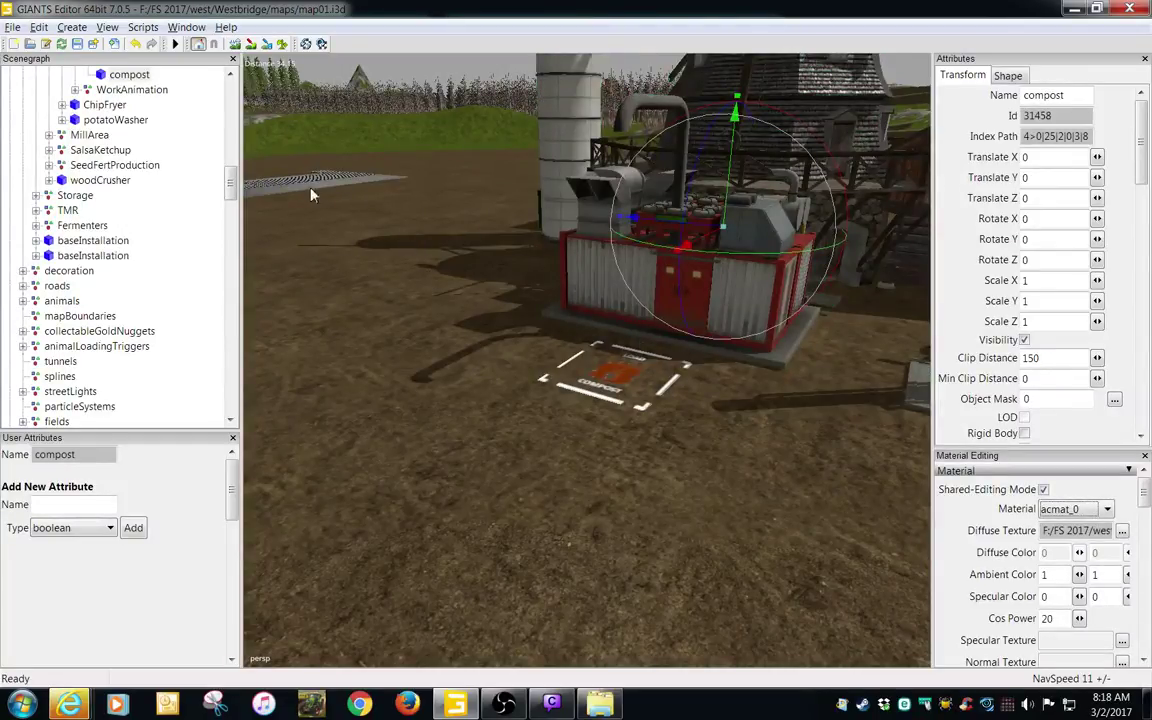
- Copy the height figure from the pasted canolaoil marker and set the pasted compost marker's Translate Y to 0.094
scroll(205, 150, up, 3)
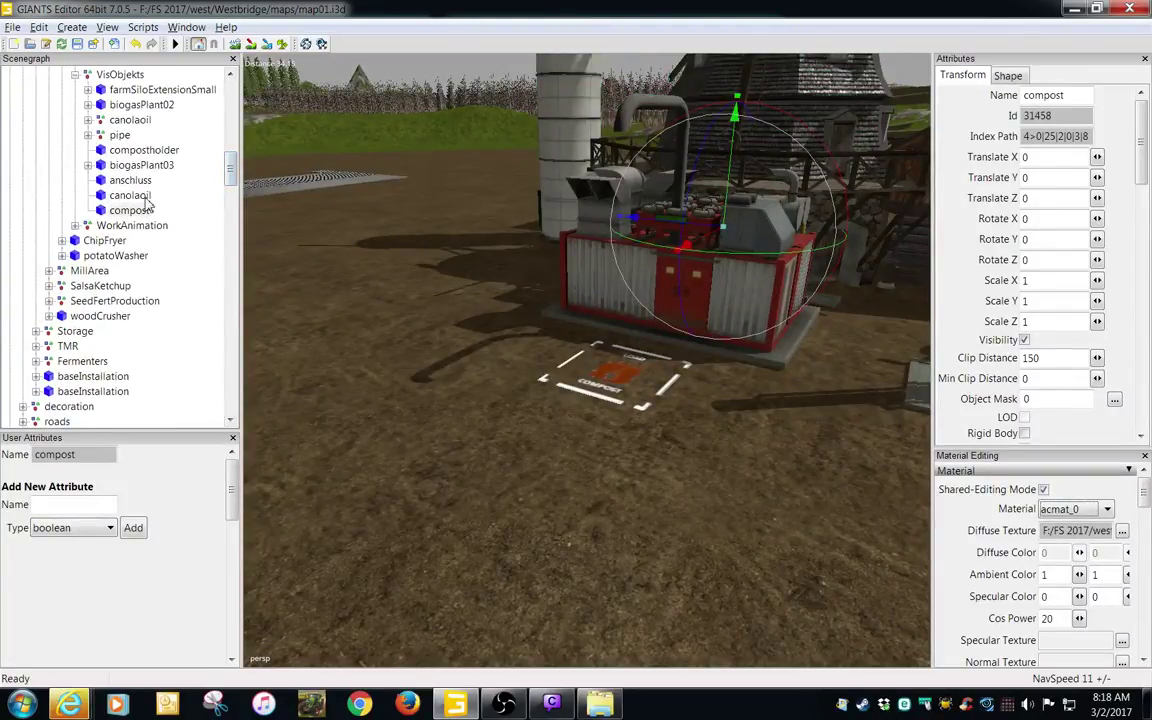
click(140, 196)
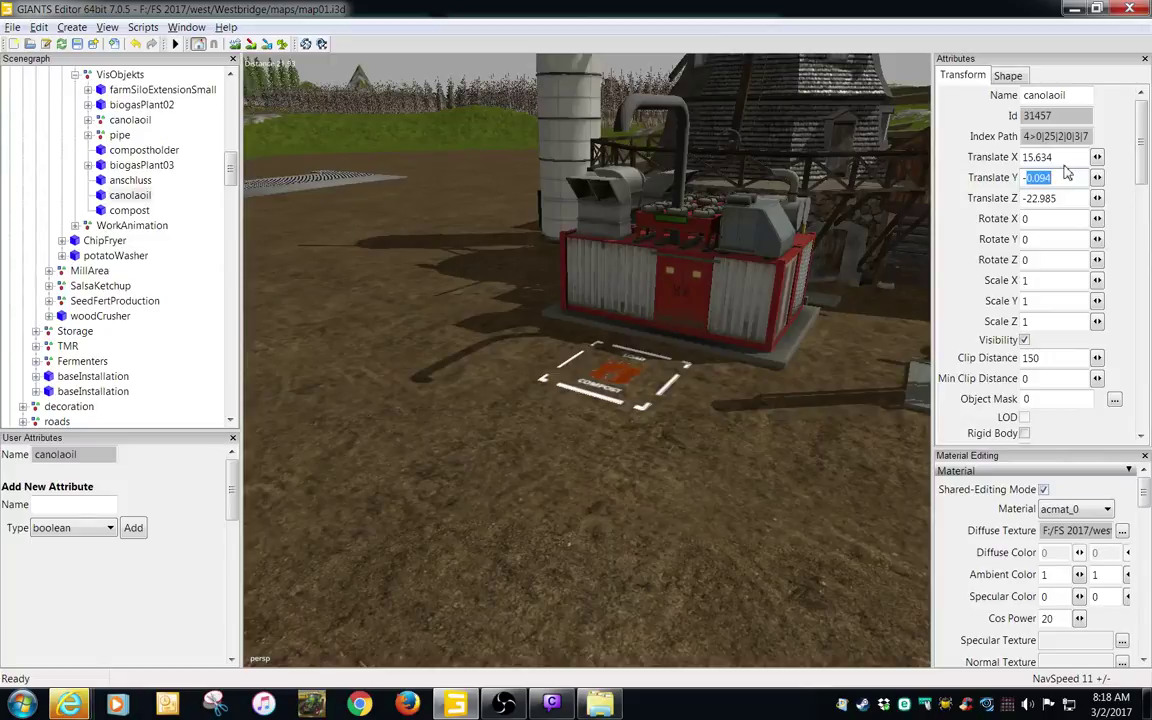
click(127, 211)
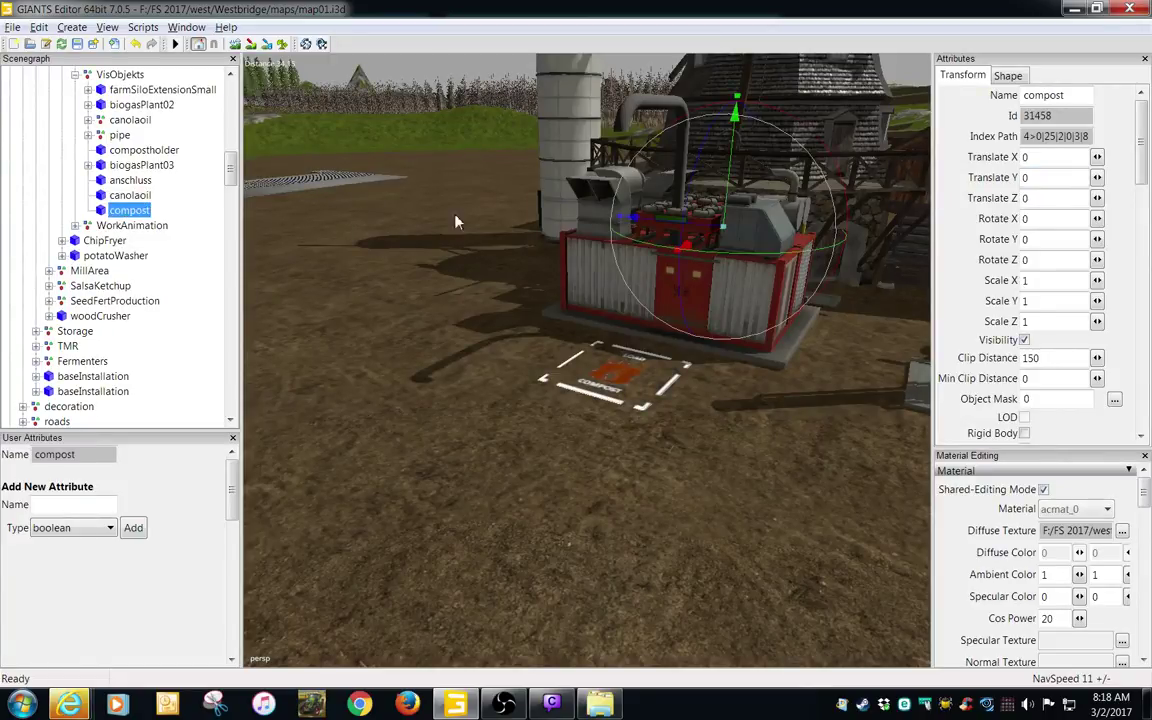
click(1040, 178)
text(0.094)
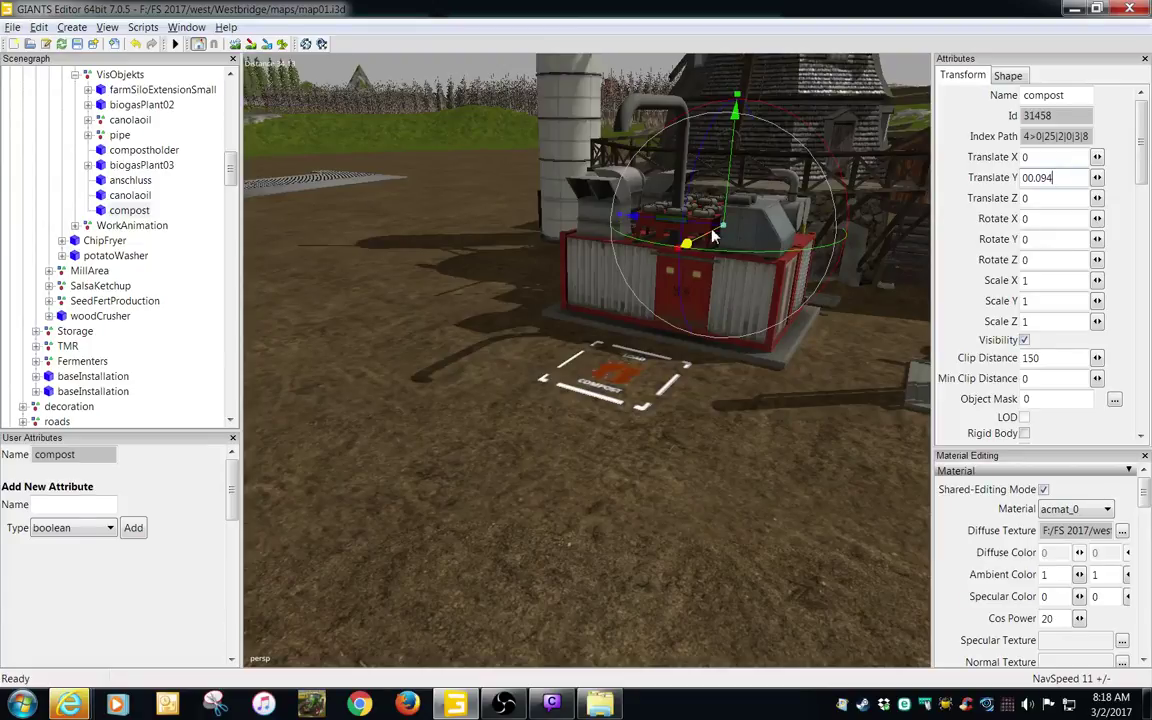
- Move the pasted compost marker beside the original at about X 20.713, Z -1.885 and set its Rotate Y to 180
drag(713, 236, 343, 531)
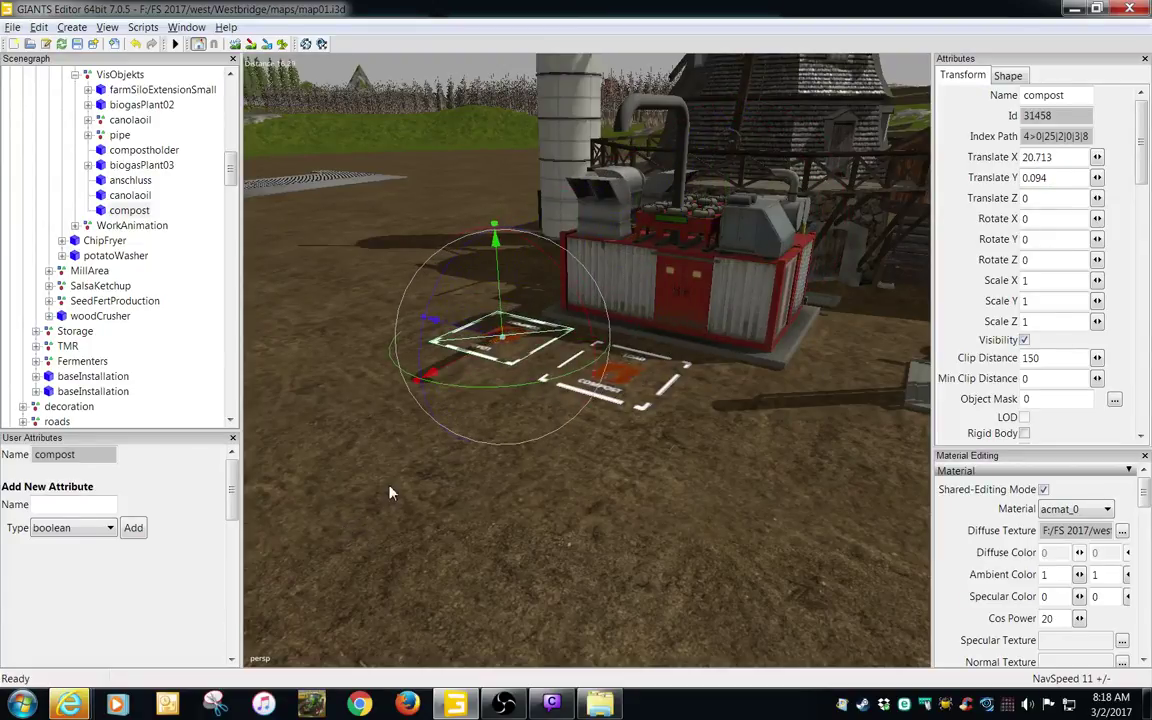
alt+middle_drag(391, 492, 411, 542)
alt+right_drag(411, 542, 541, 535)
alt+middle_drag(541, 535, 530, 518)
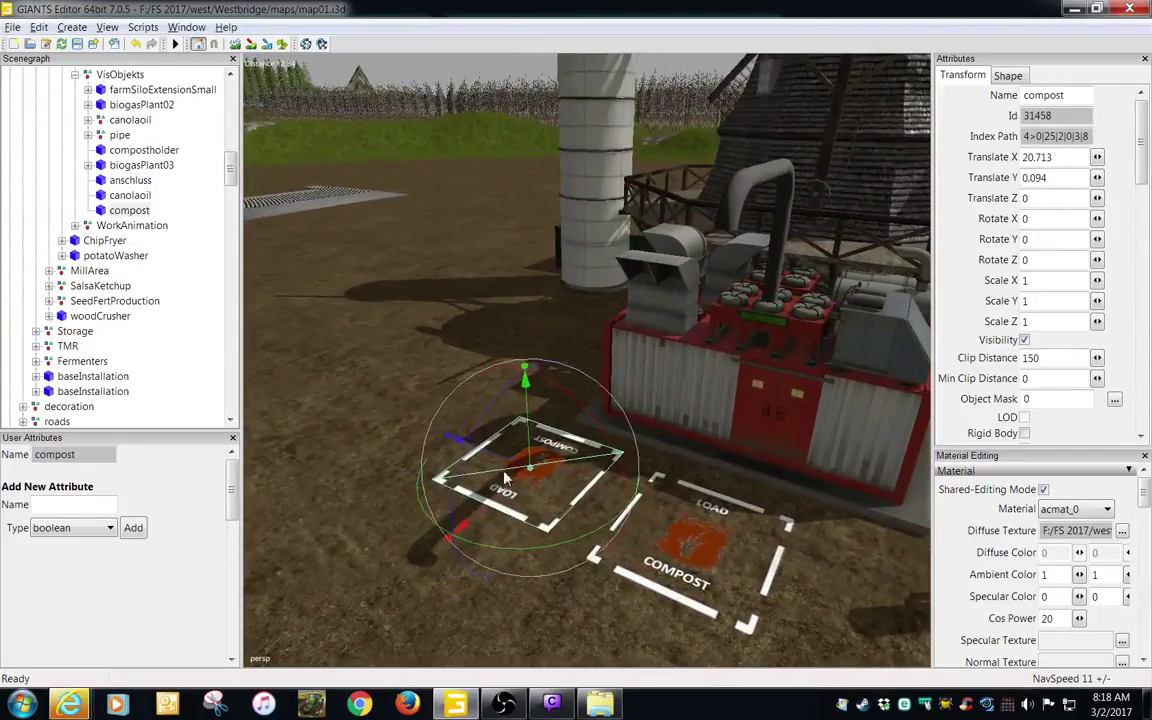
drag(500, 459, 575, 507)
drag(1040, 241, 944, 238)
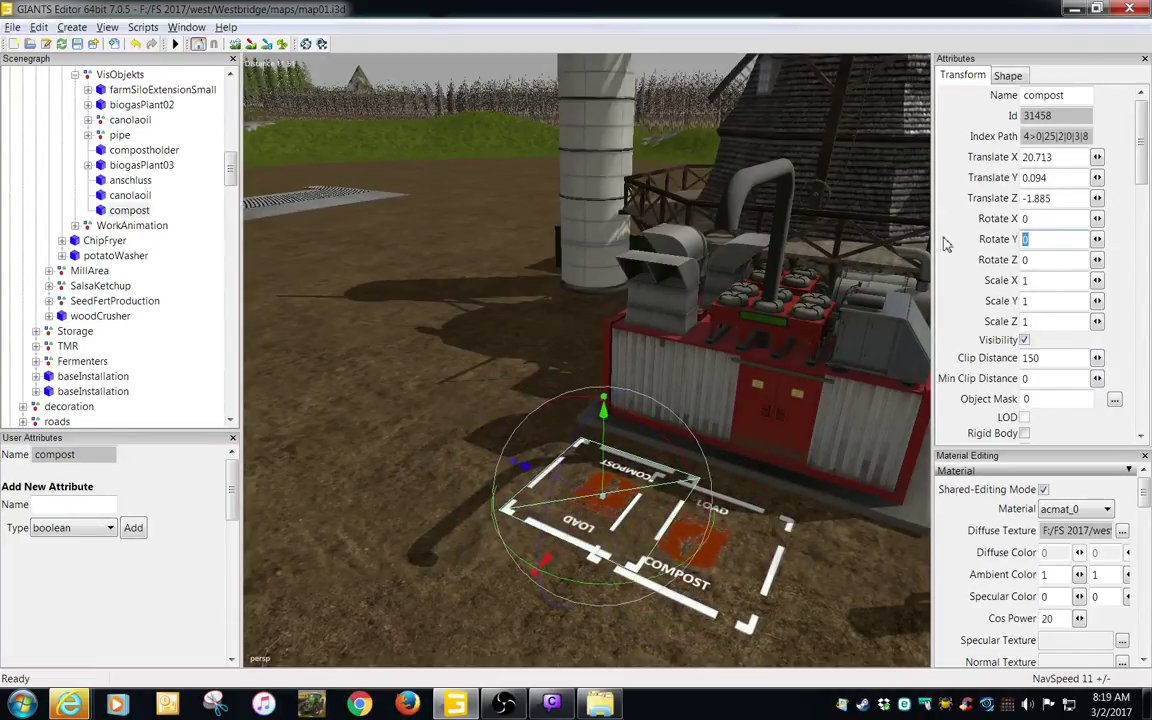
text(18)
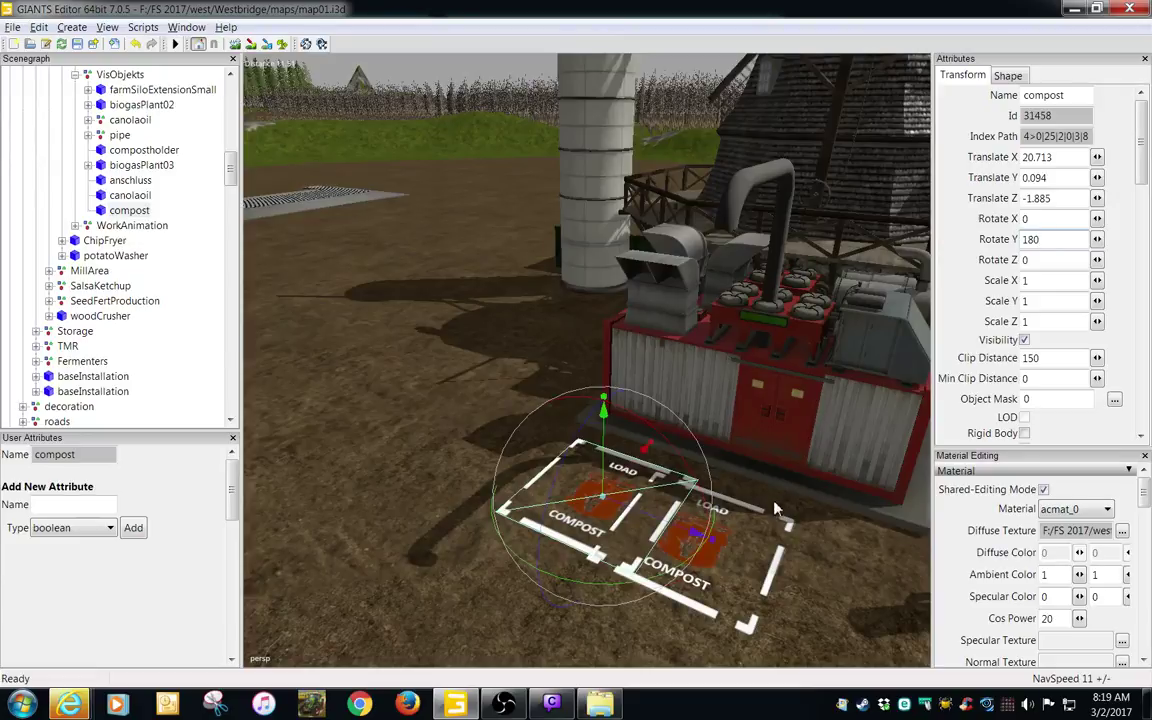
- Shift the rotated compost marker onto the original marker, to about X 20.86, Z -4.081
drag(664, 522, 764, 544)
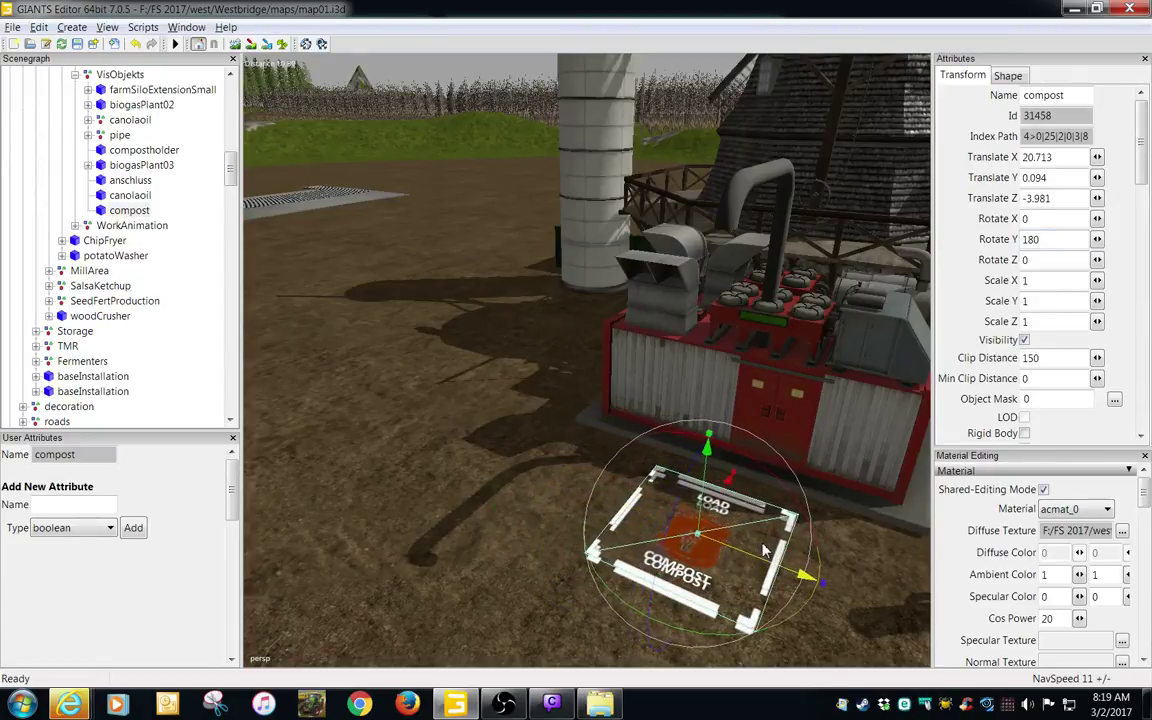
drag(725, 497, 663, 548)
scroll(672, 533, up, 7)
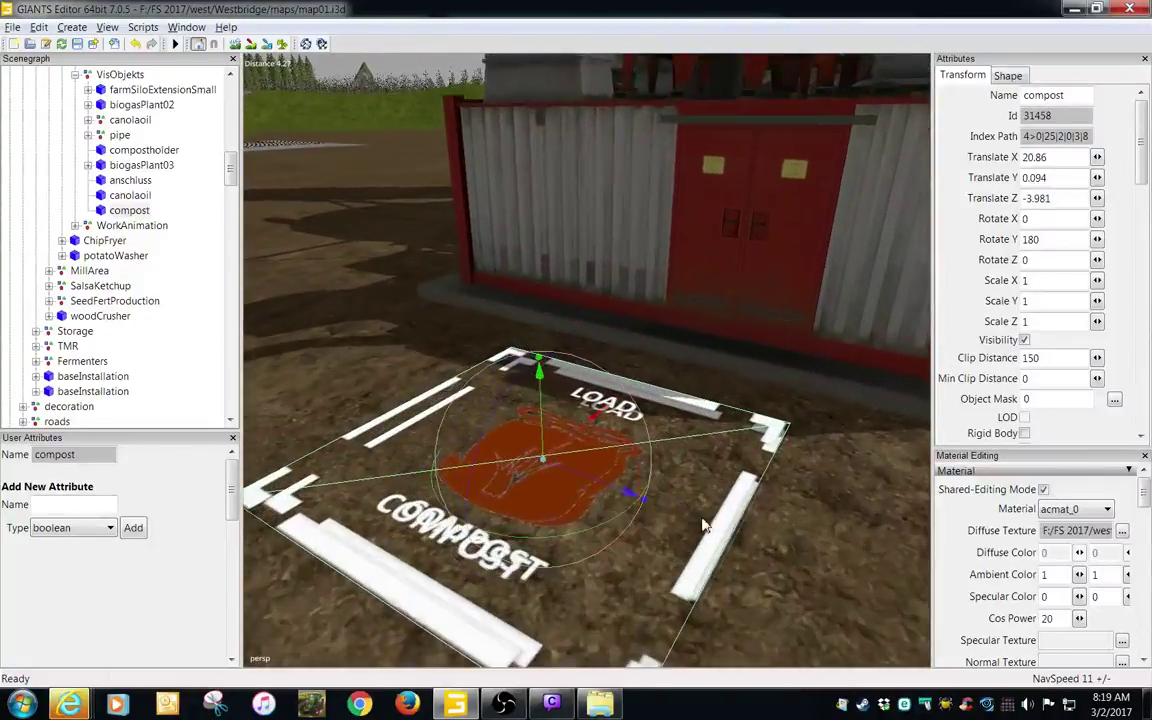
mouse_move(579, 496)
mouse_down()
mouse_move(593, 500)
mouse_move(573, 479)
mouse_move(579, 500)
mouse_up()
scroll(576, 494, down, 4)
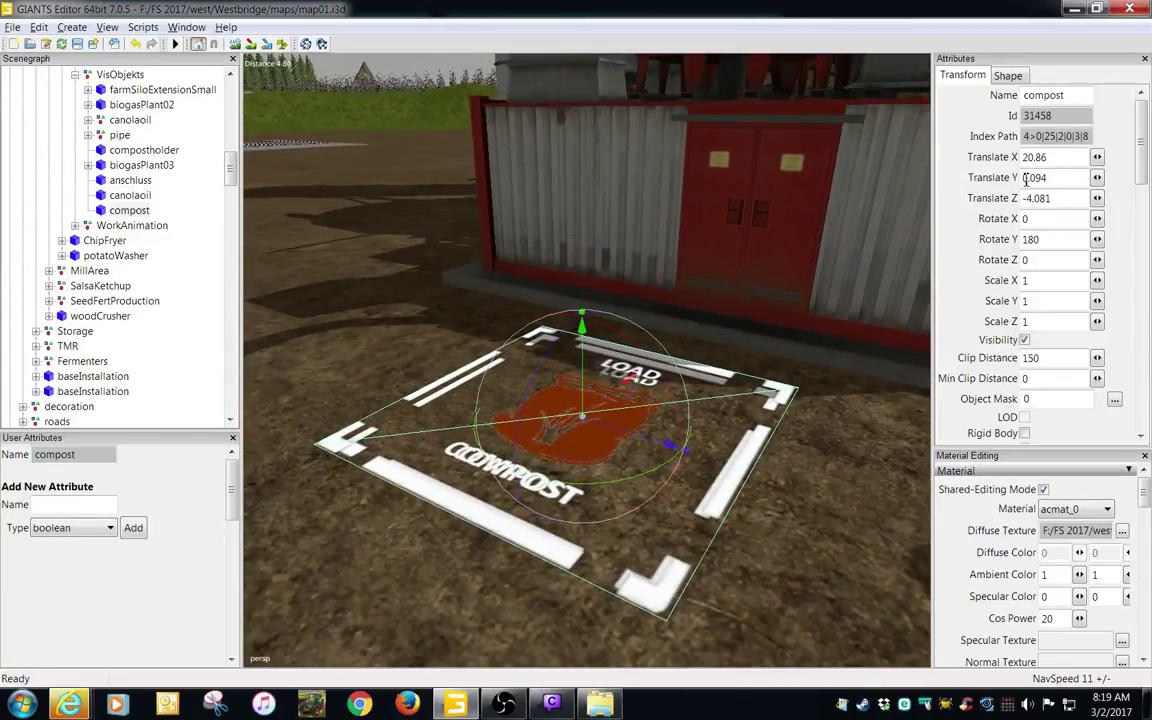
- Set the compost marker's Translate Y to -0.094 and realign it with the original at about X 20.667, Z -3.962
text(-)
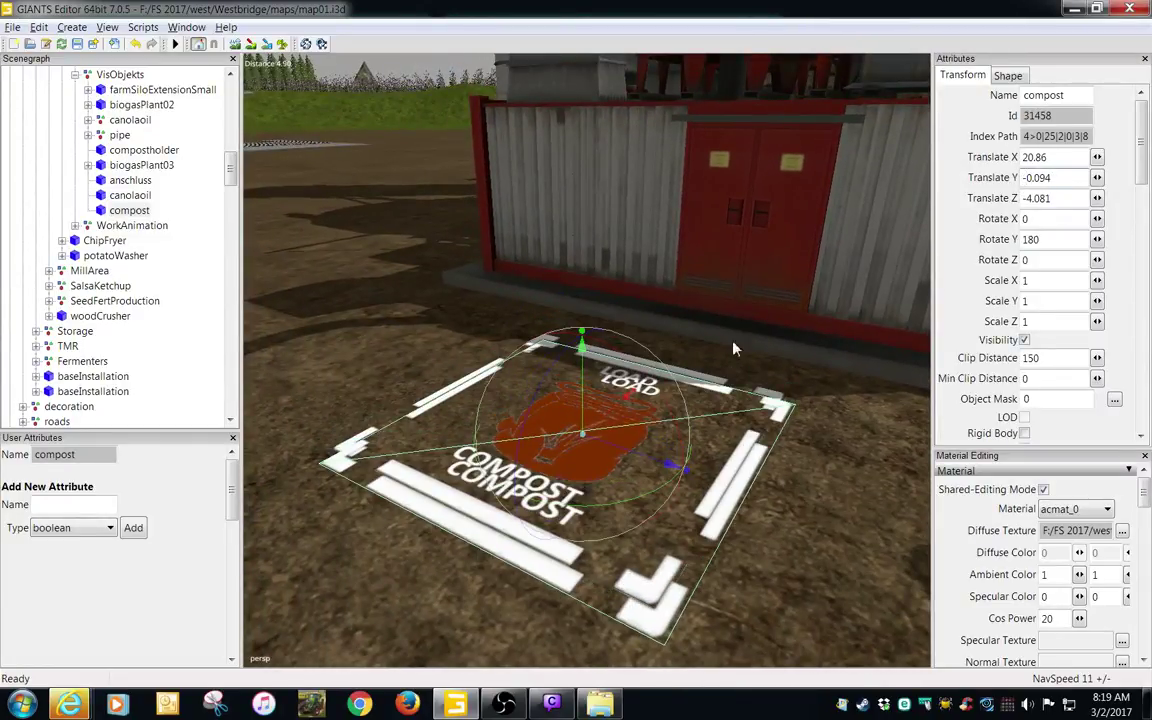
mouse_move(612, 425)
mouse_down()
mouse_move(624, 408)
mouse_move(617, 442)
mouse_move(684, 480)
mouse_move(614, 440)
mouse_up()
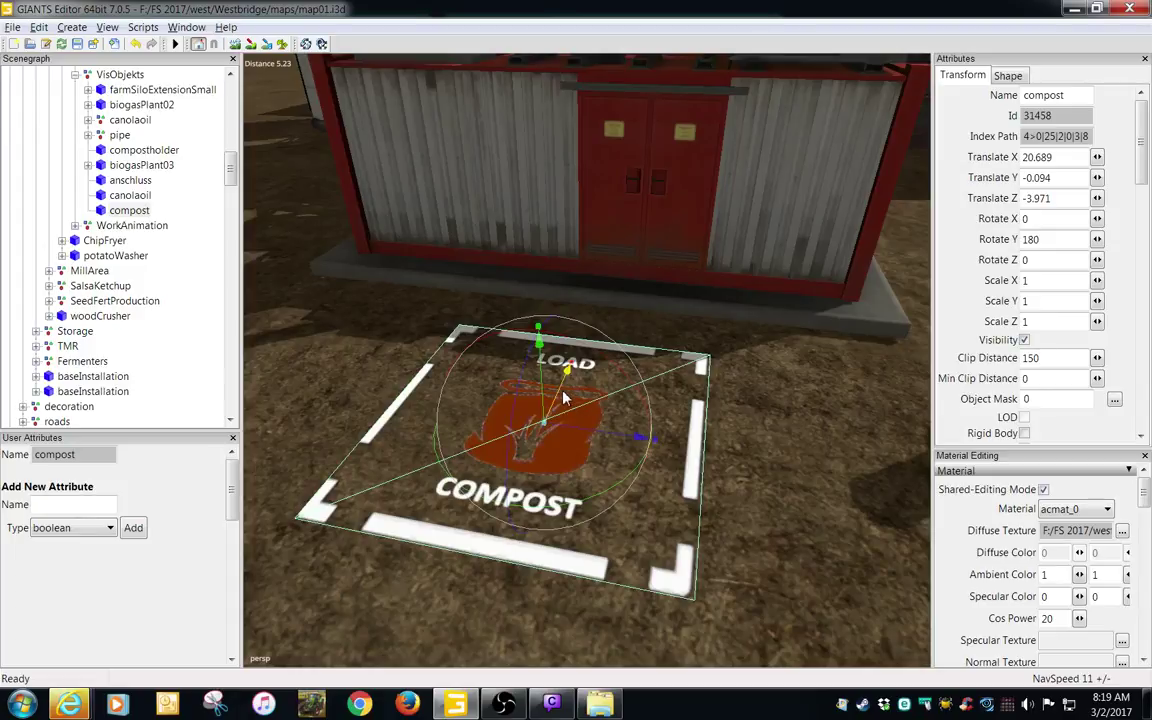
drag(563, 391, 567, 390)
drag(603, 428, 603, 429)
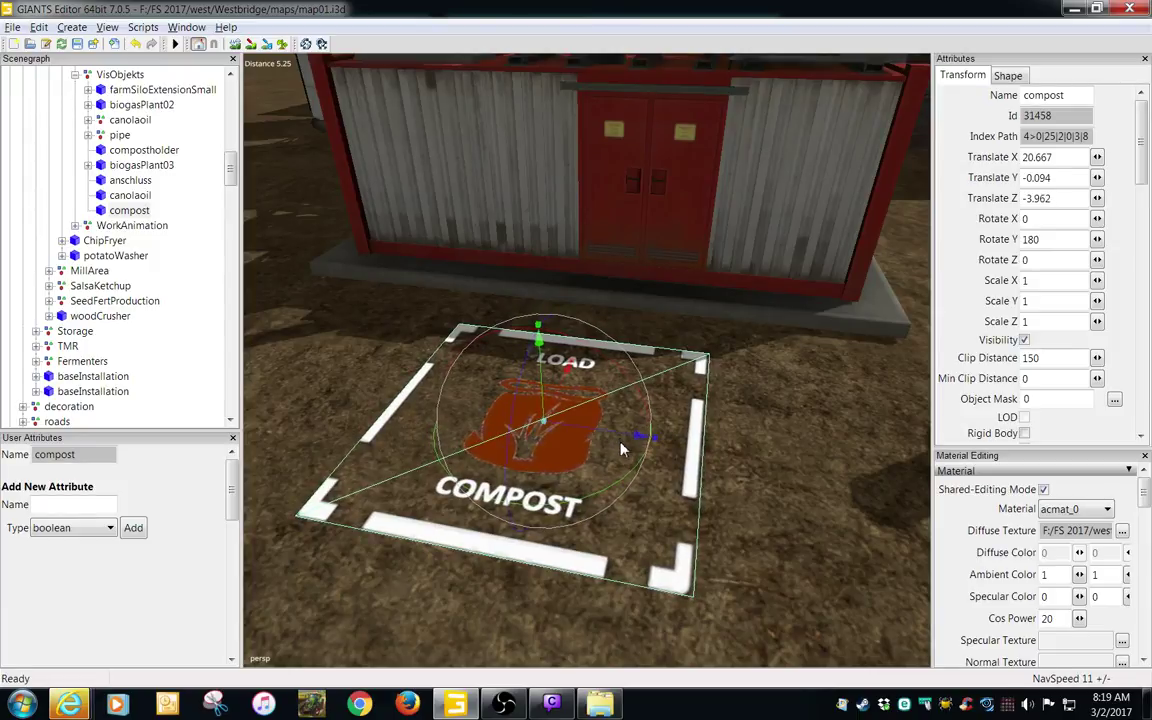
- Select the Dump Canola ground decal in front of the green bunker walls and copy it
scroll(580, 480, down, 3)
alt+drag(578, 481, 610, 356)
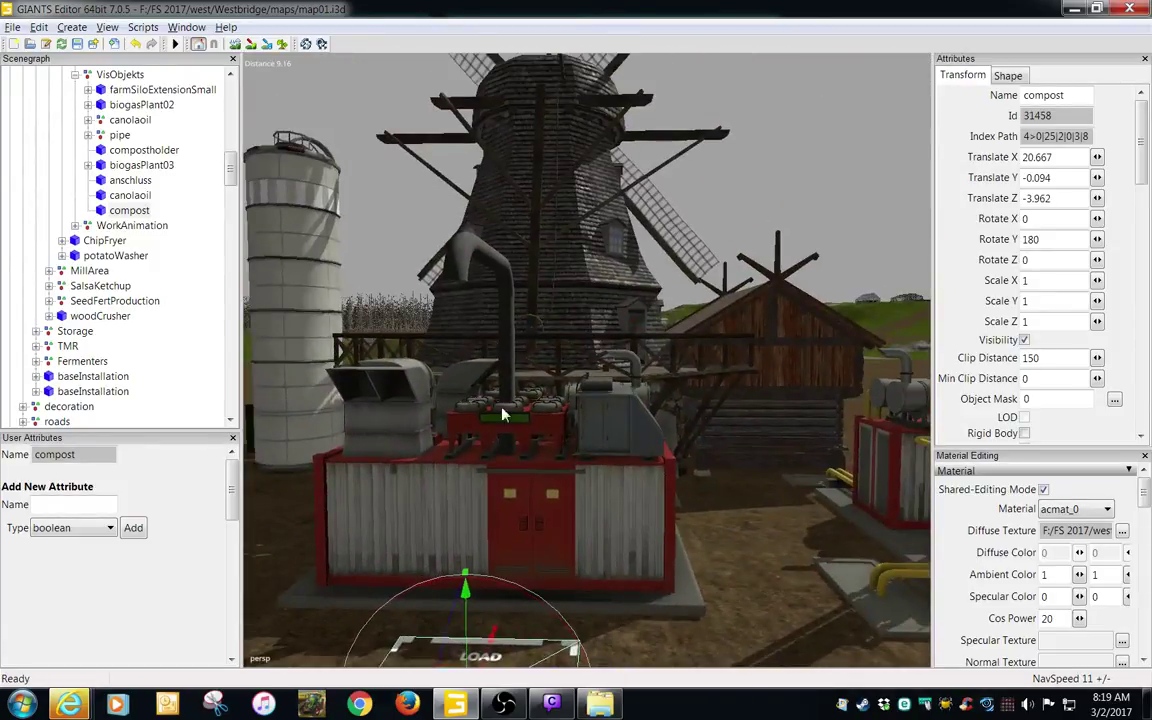
alt+drag(503, 414, 483, 509)
alt+middle_drag(483, 509, 591, 548)
alt+drag(591, 548, 656, 577)
alt+middle_drag(501, 604, 612, 567)
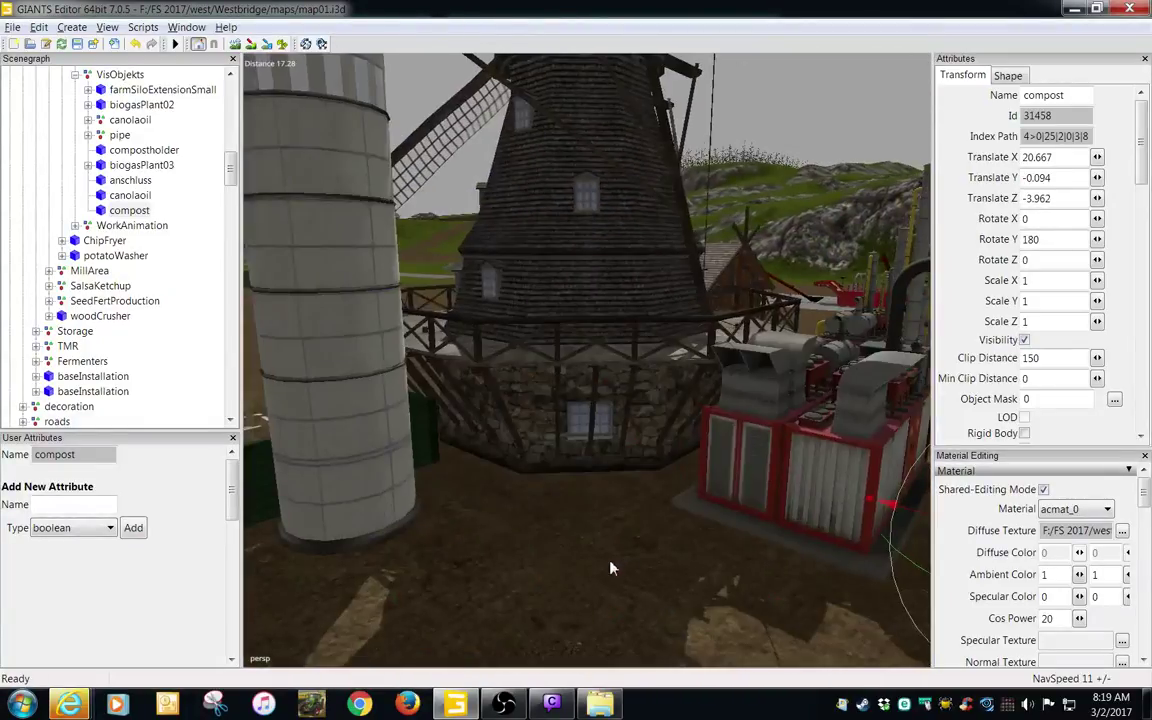
right_drag(613, 568, 649, 590)
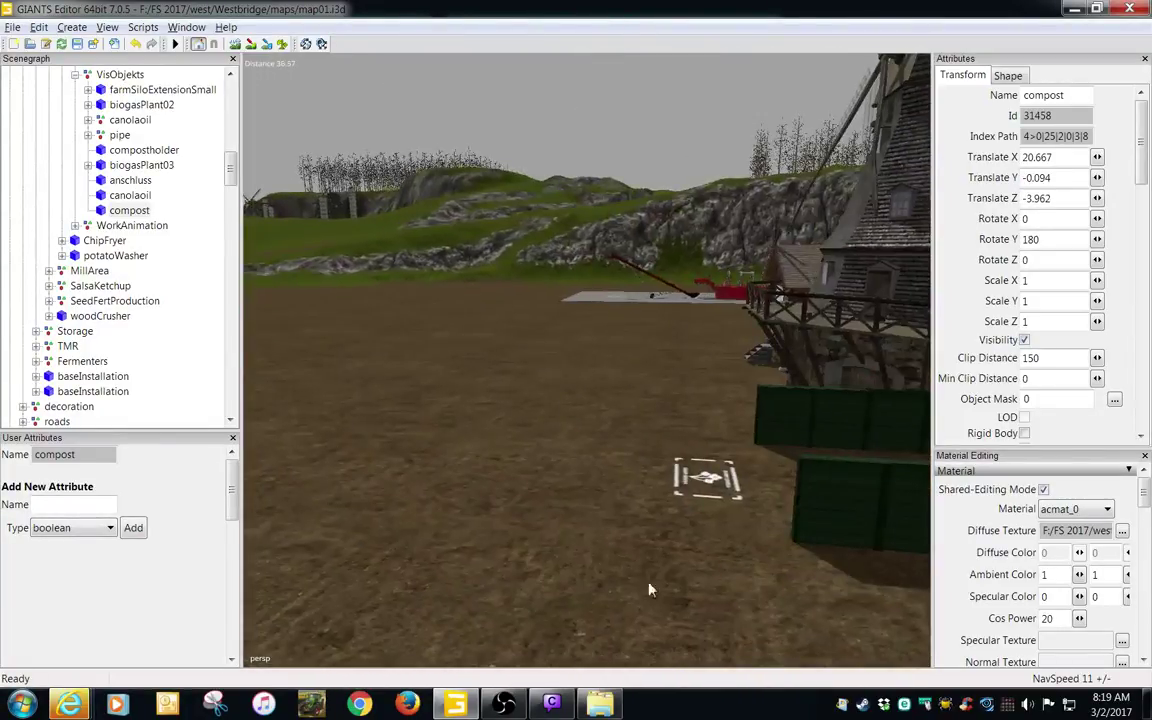
alt+drag(649, 590, 900, 617)
alt+middle_drag(900, 617, 751, 617)
alt+drag(751, 617, 722, 576)
alt+right_drag(722, 576, 753, 580)
mouse_move(753, 580)
alt+mouse_down()
mouse_move(766, 607)
mouse_move(740, 652)
alt+mouse_up()
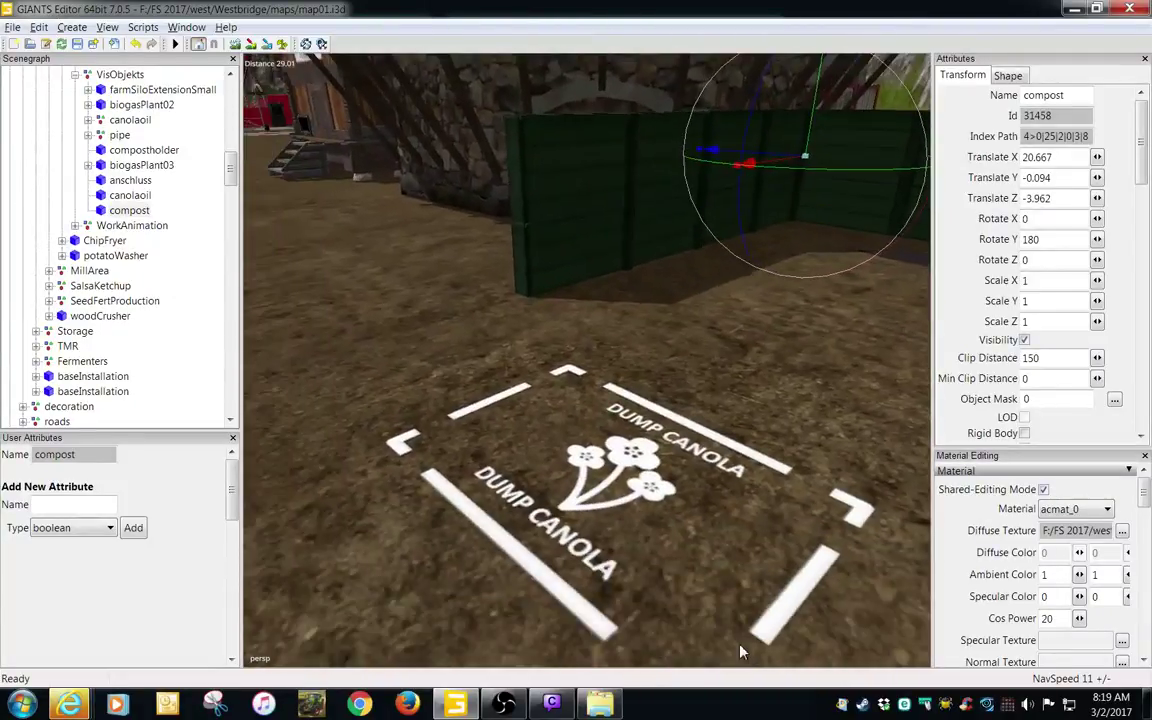
mouse_move(740, 652)
alt+right_down()
mouse_move(778, 643)
mouse_move(640, 641)
alt+right_up()
click(721, 634)
click(95, 406)
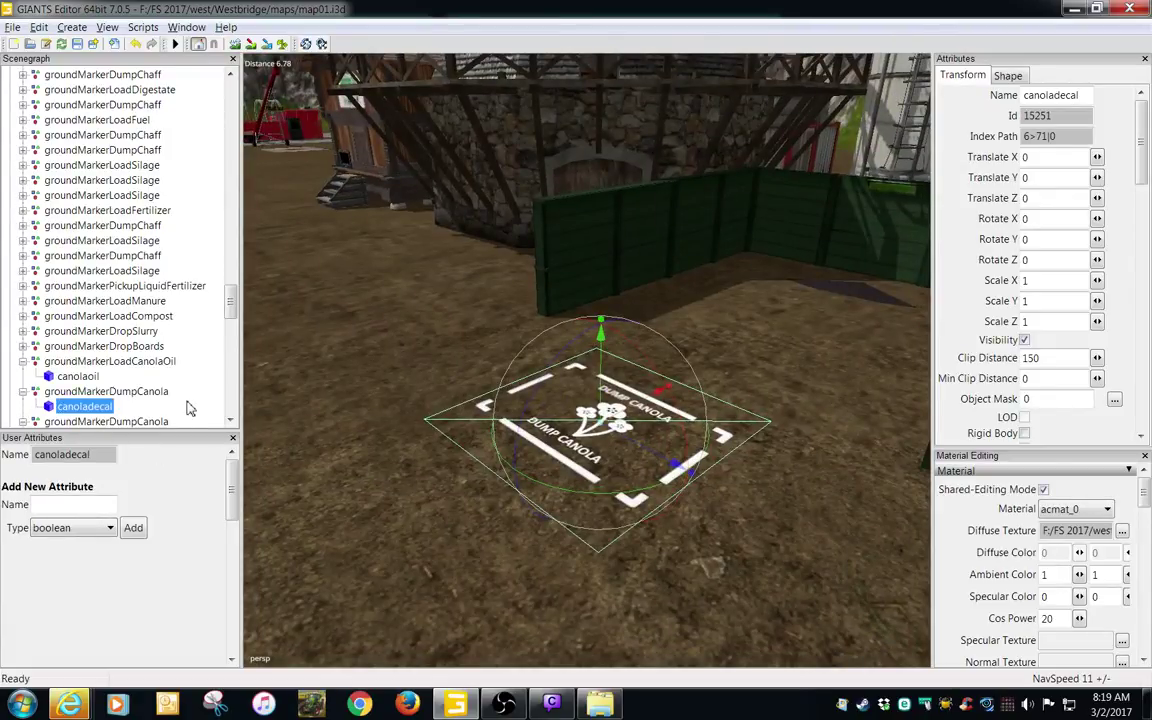
click(1042, 177)
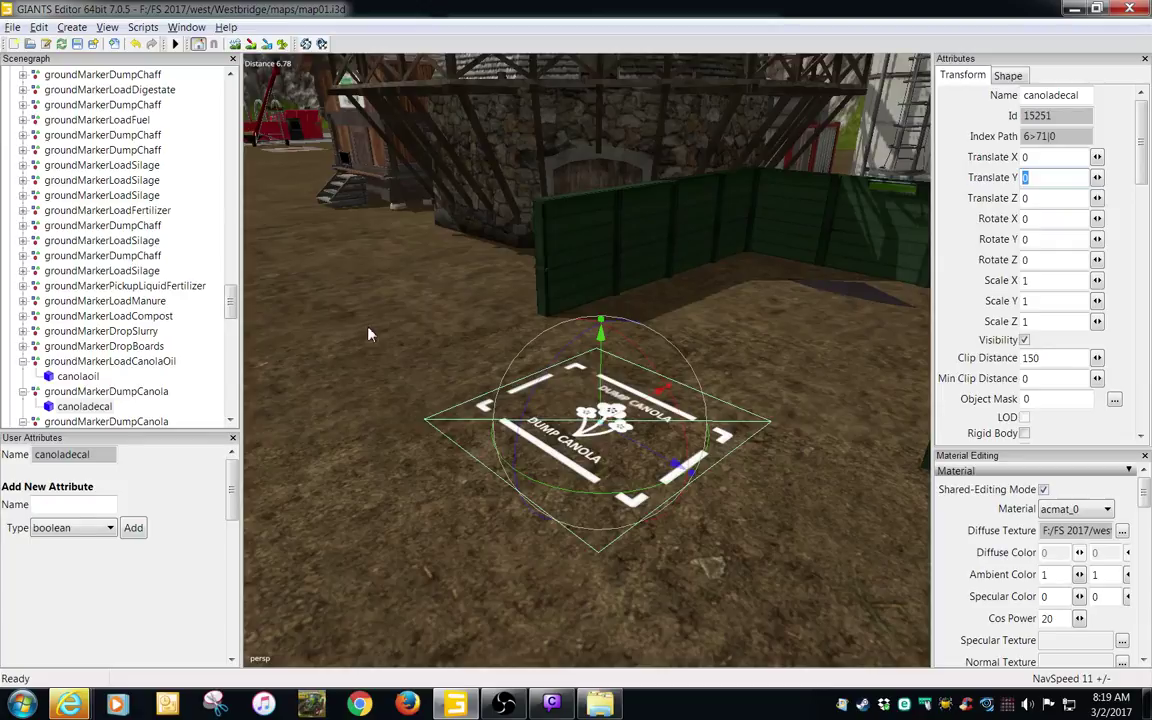
- Locate the factory's VisObjekts group through the windmill and paste the canola decal into it
drag(232, 308, 232, 254)
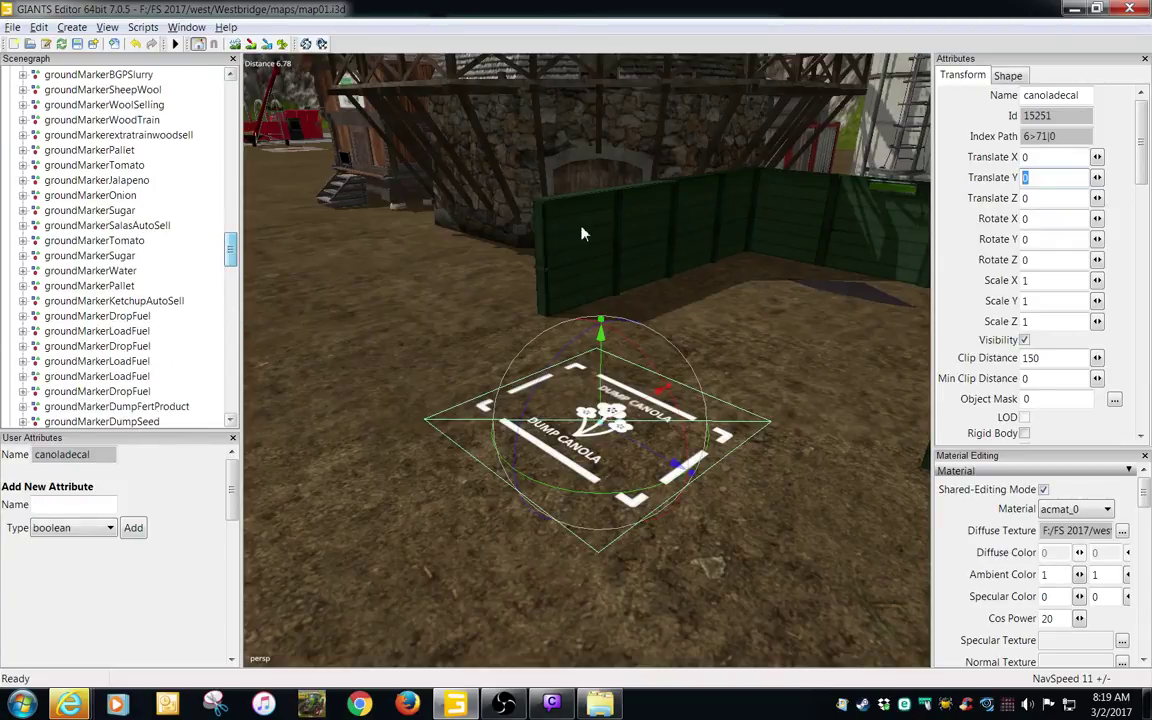
click(588, 210)
click(588, 117)
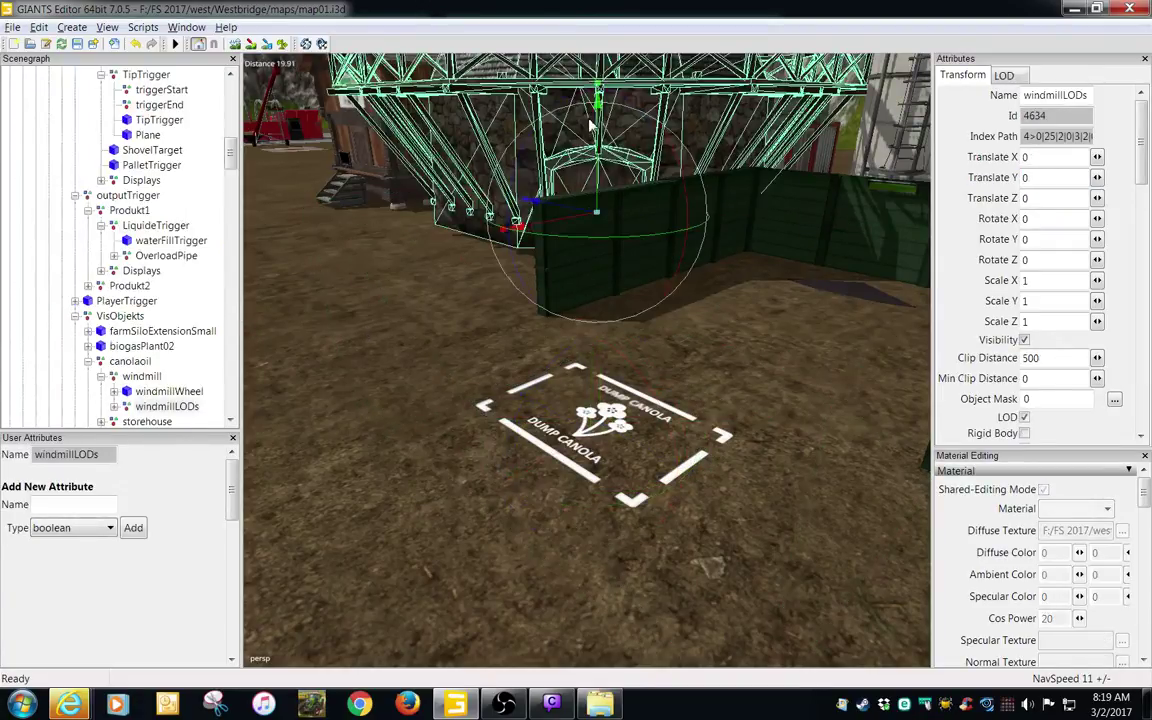
click(118, 316)
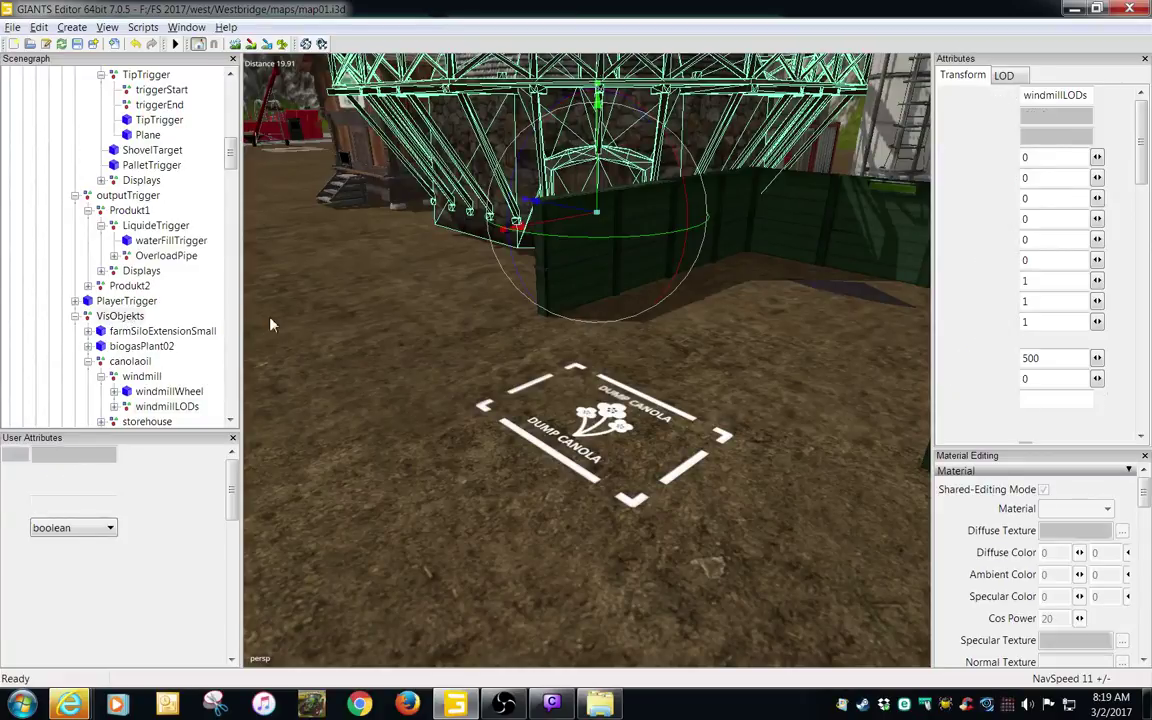
key(ctrl+v)
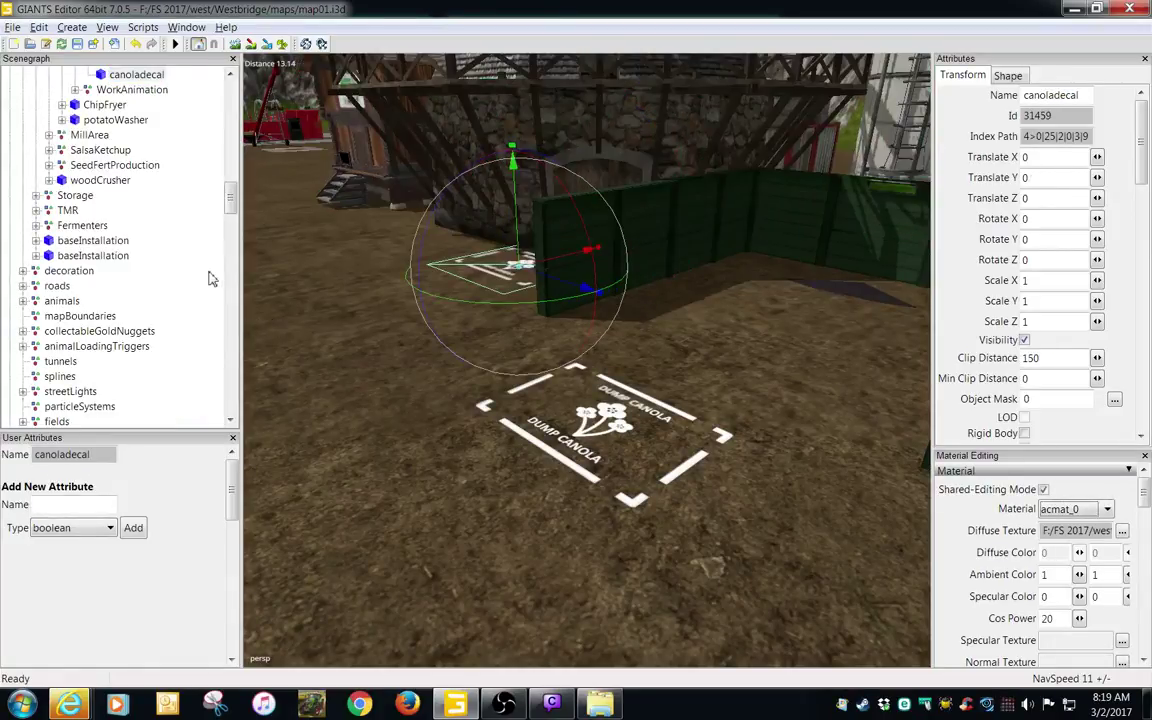
- Copy the compost marker's height value and set the pasted canoladecal's Translate Y to -0.094
drag(229, 205, 229, 198)
scroll(231, 203, up, 1)
click(129, 149)
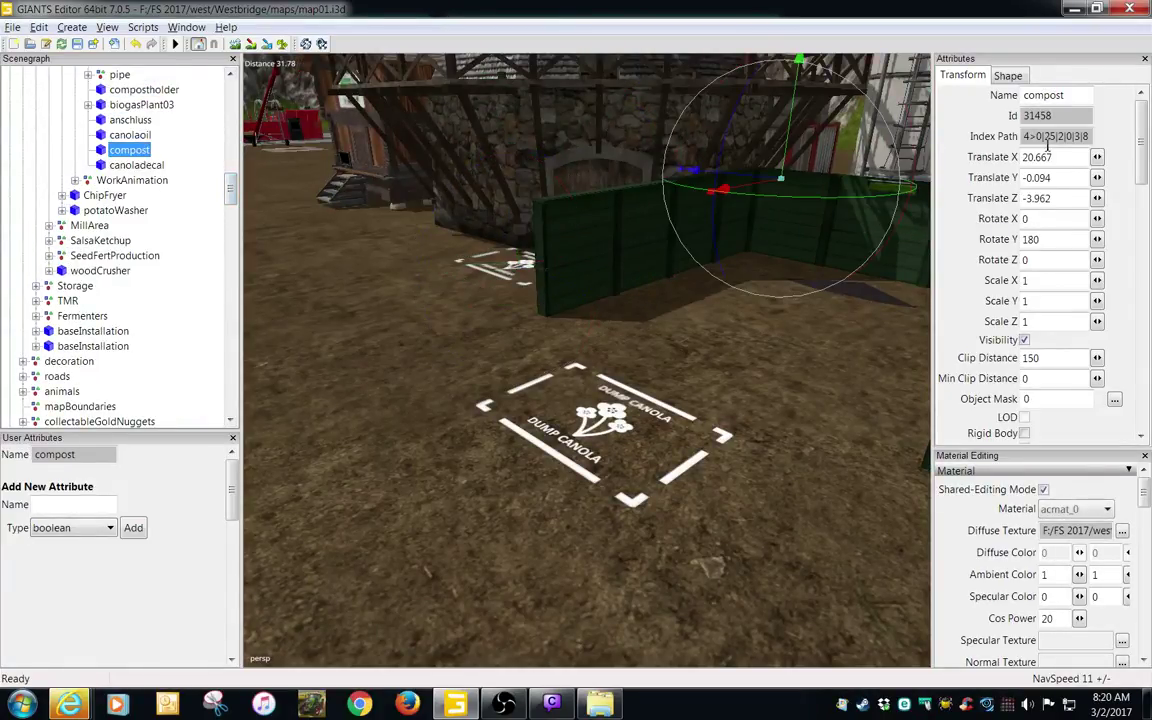
double_click(1076, 181)
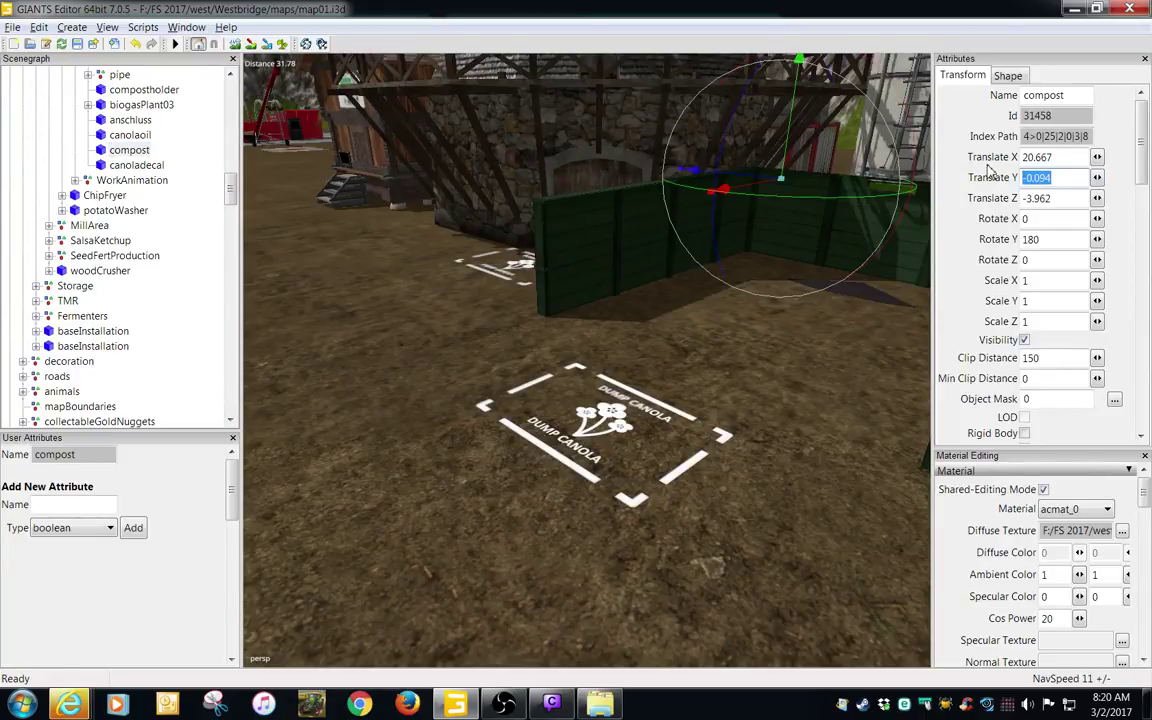
click(136, 164)
drag(1036, 180, 949, 162)
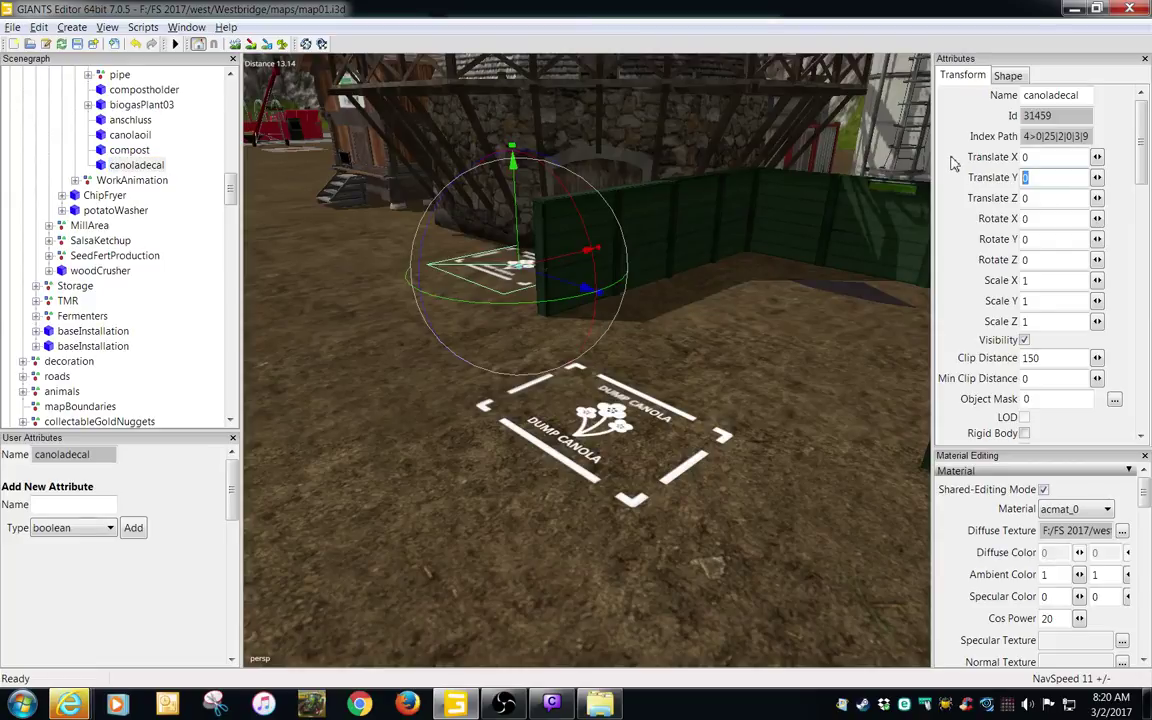
text(-0.094)
- Move the pasted canoladecal onto the original Dump Canola marker at about X -3.464, Z 6.158
drag(558, 294, 695, 543)
scroll(730, 536, up, 4)
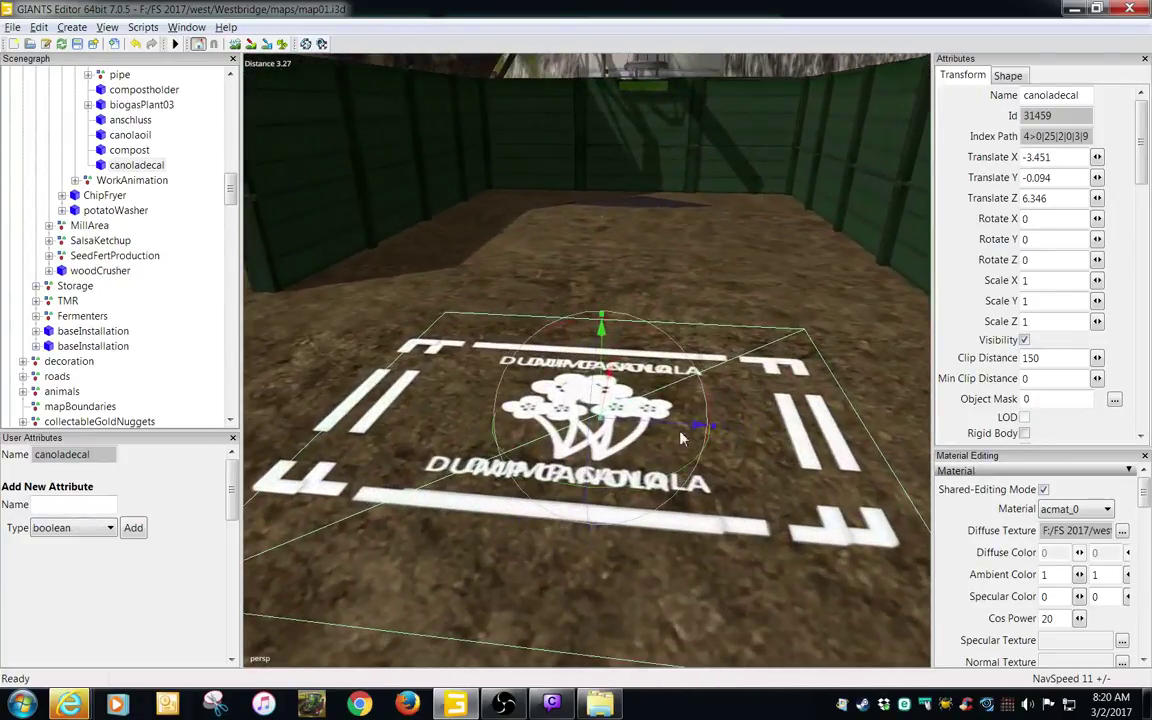
drag(668, 432, 637, 433)
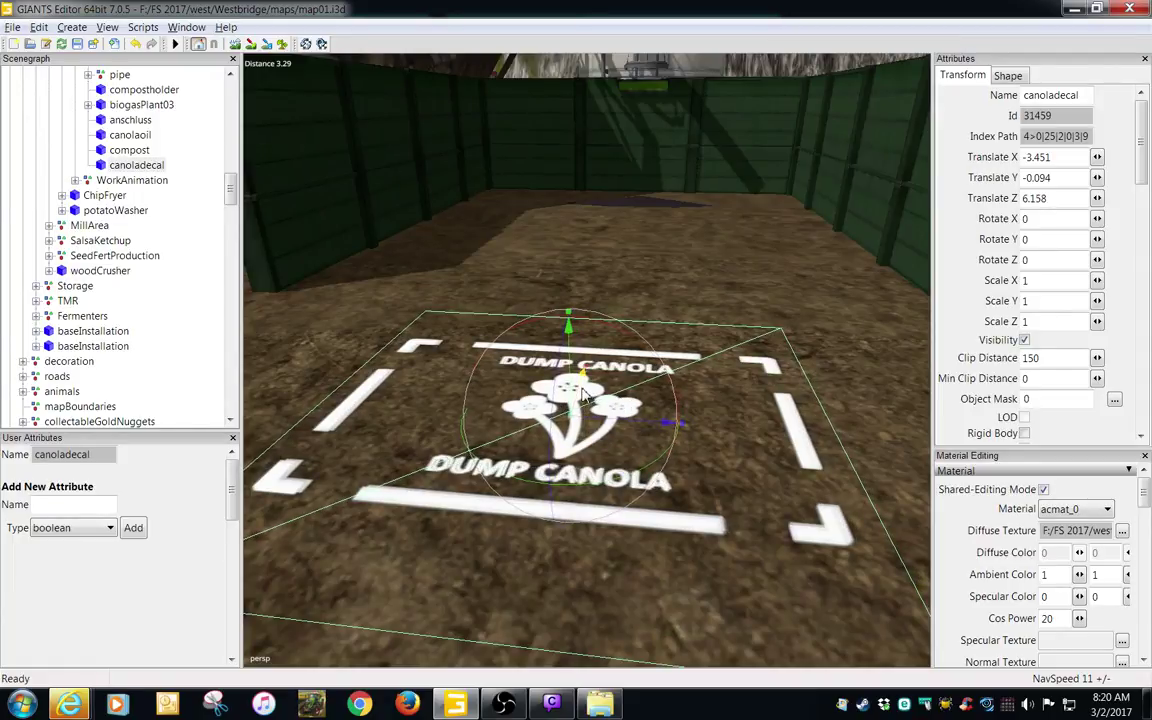
drag(583, 393, 643, 463)
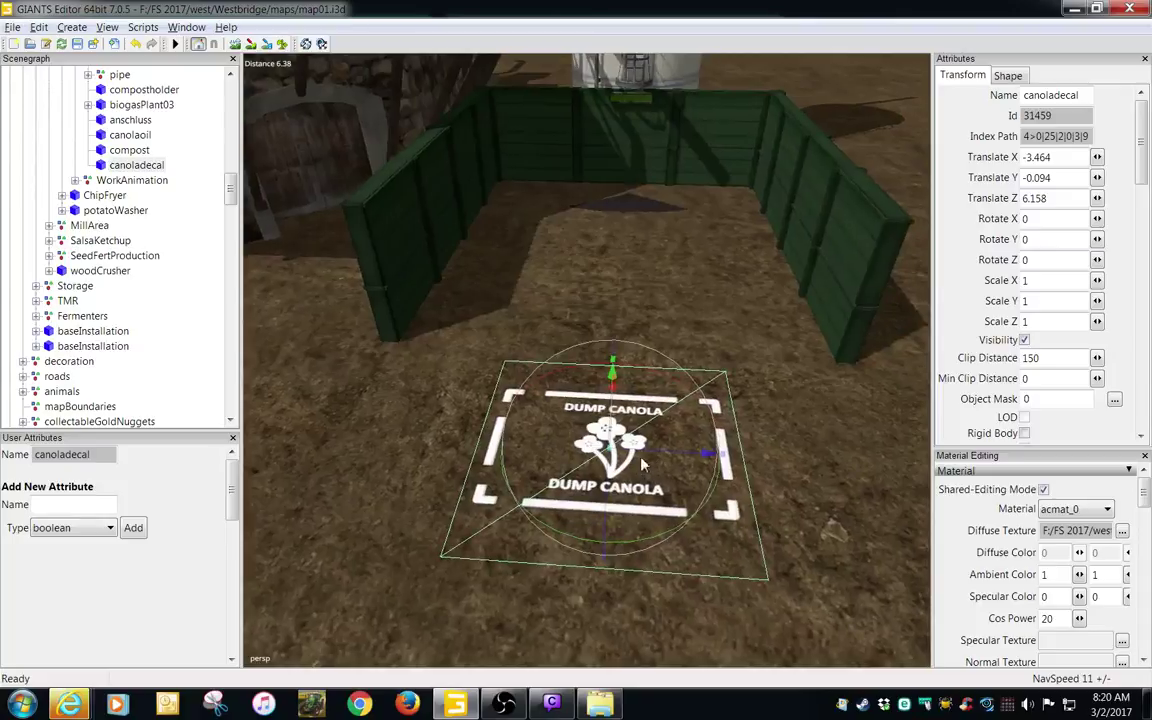
- Collapse the canolaOil factory's Product1, outputTrigger and VisObjekts groups and expand its WorkAnimation group
alt+right_drag(643, 463, 492, 473)
alt+middle_drag(492, 473, 674, 476)
alt+right_drag(674, 476, 568, 527)
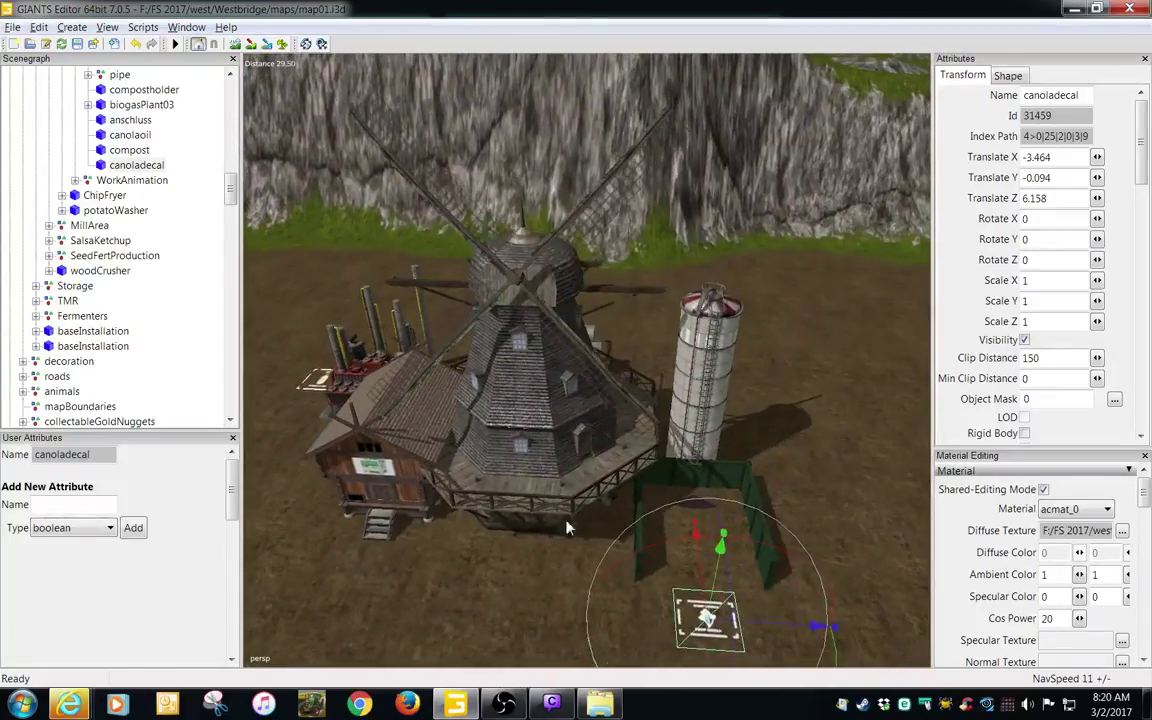
alt+drag(568, 527, 579, 491)
alt+middle_drag(580, 491, 582, 484)
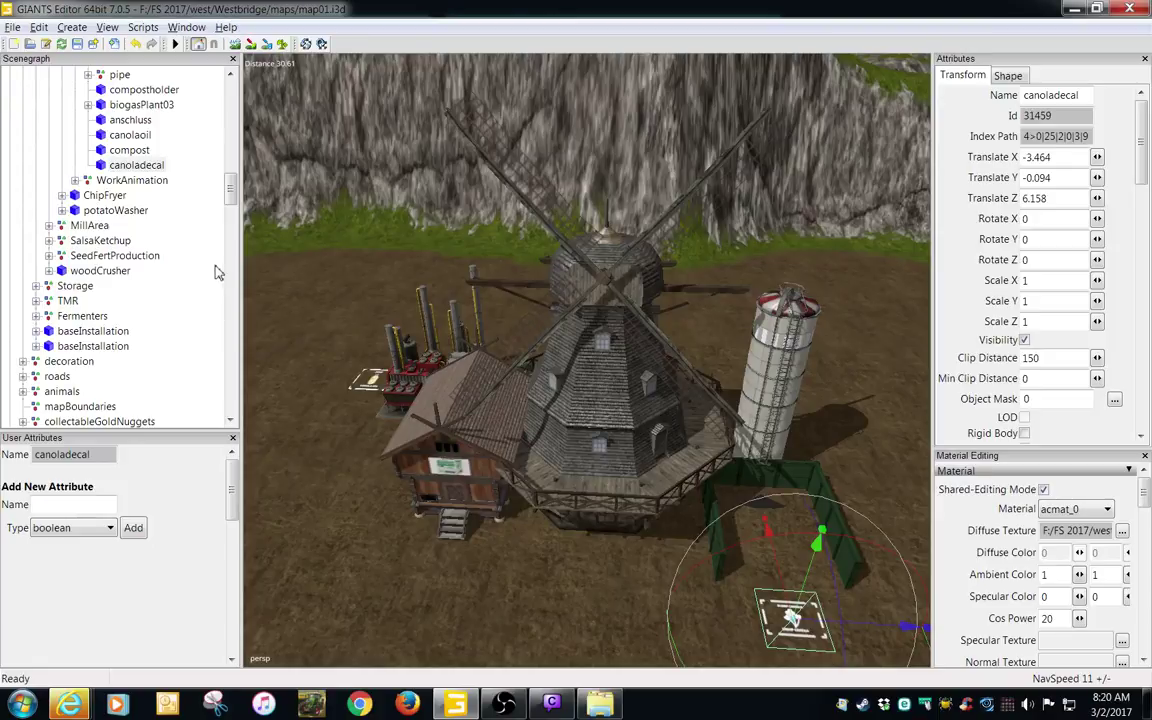
drag(230, 194, 230, 148)
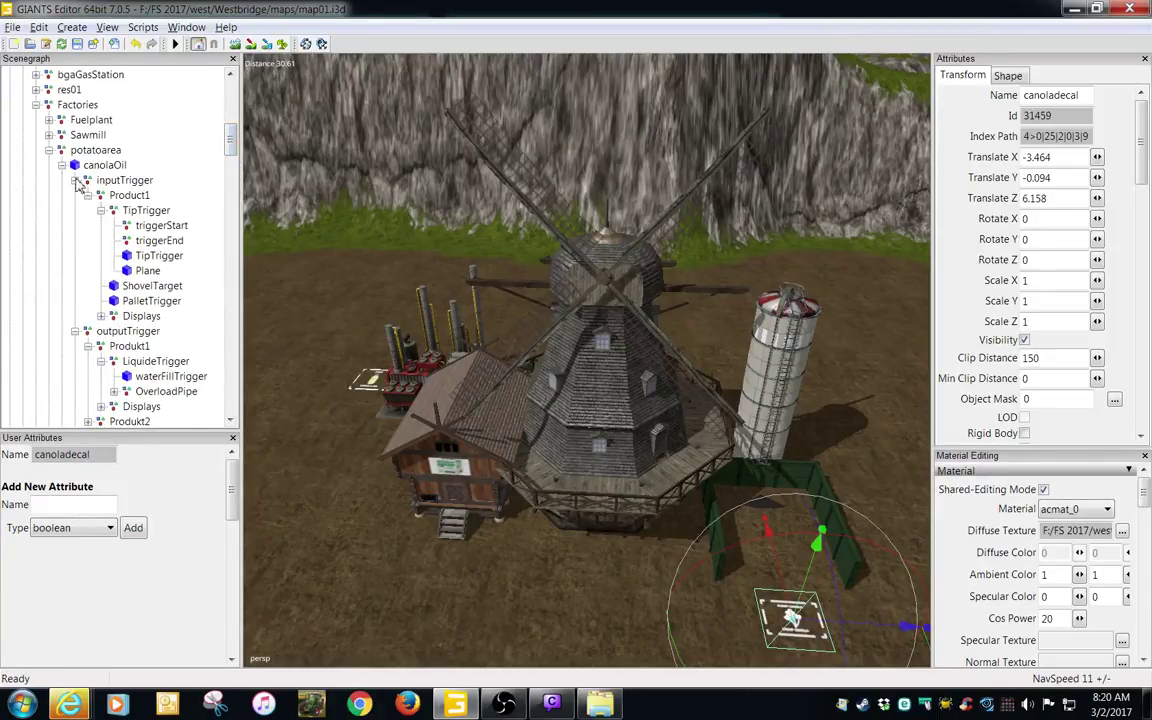
click(61, 165)
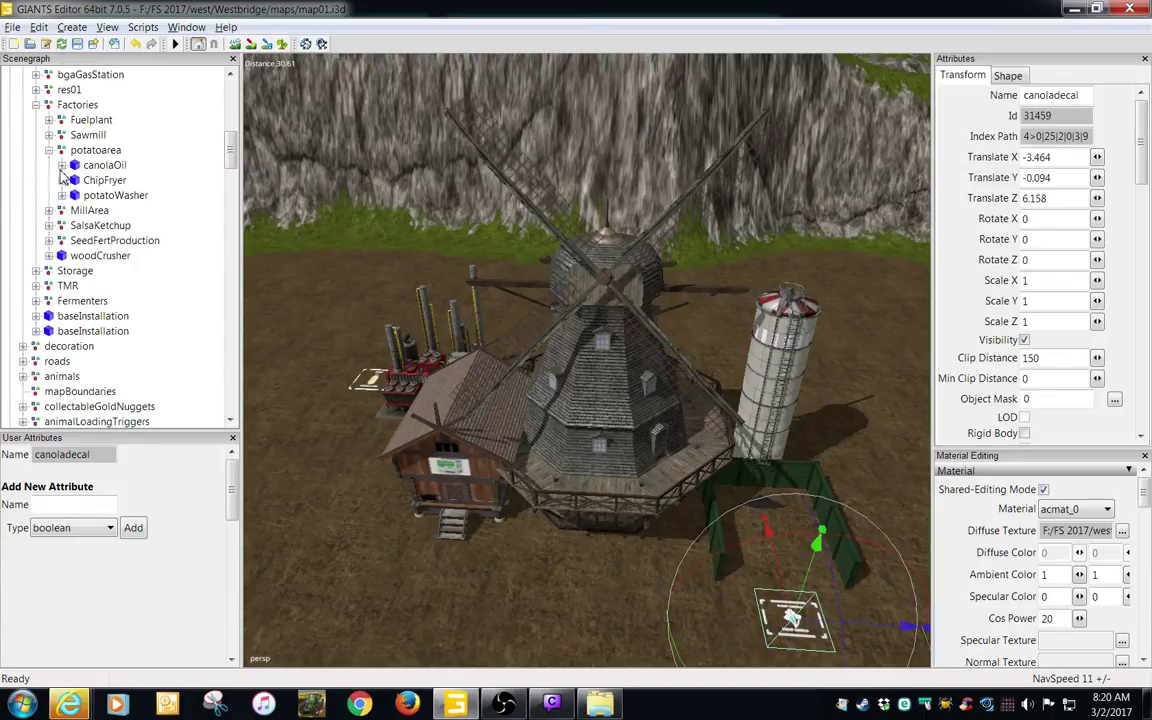
click(61, 165)
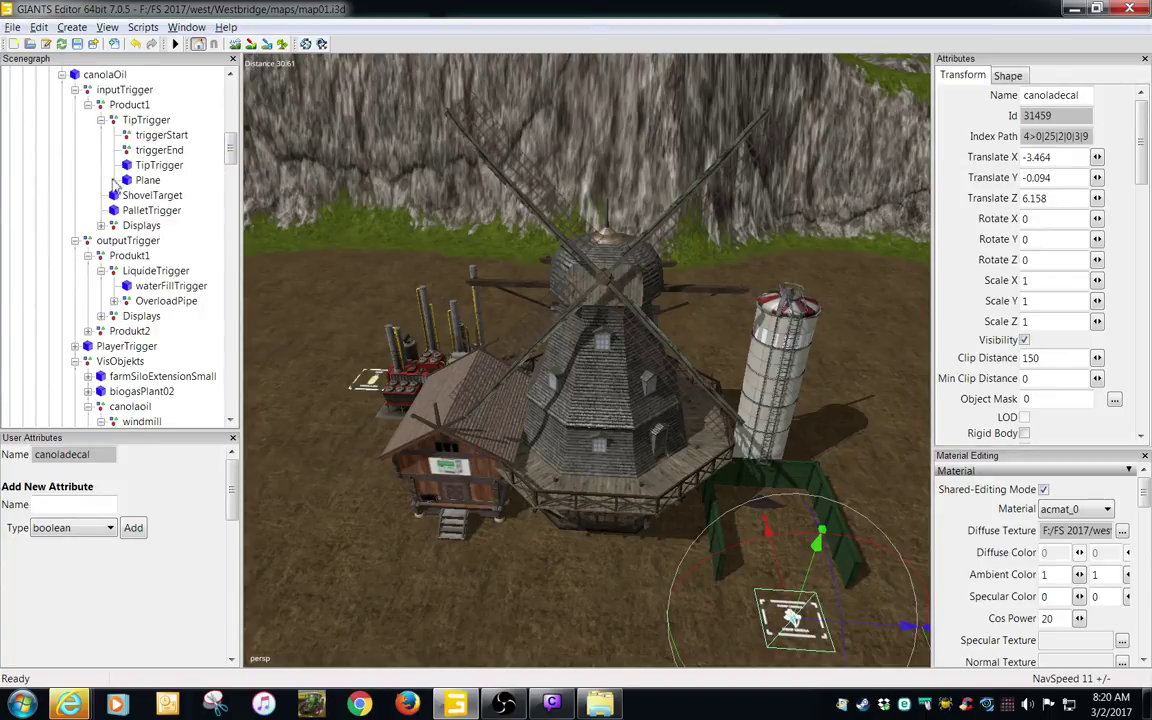
click(88, 105)
click(75, 120)
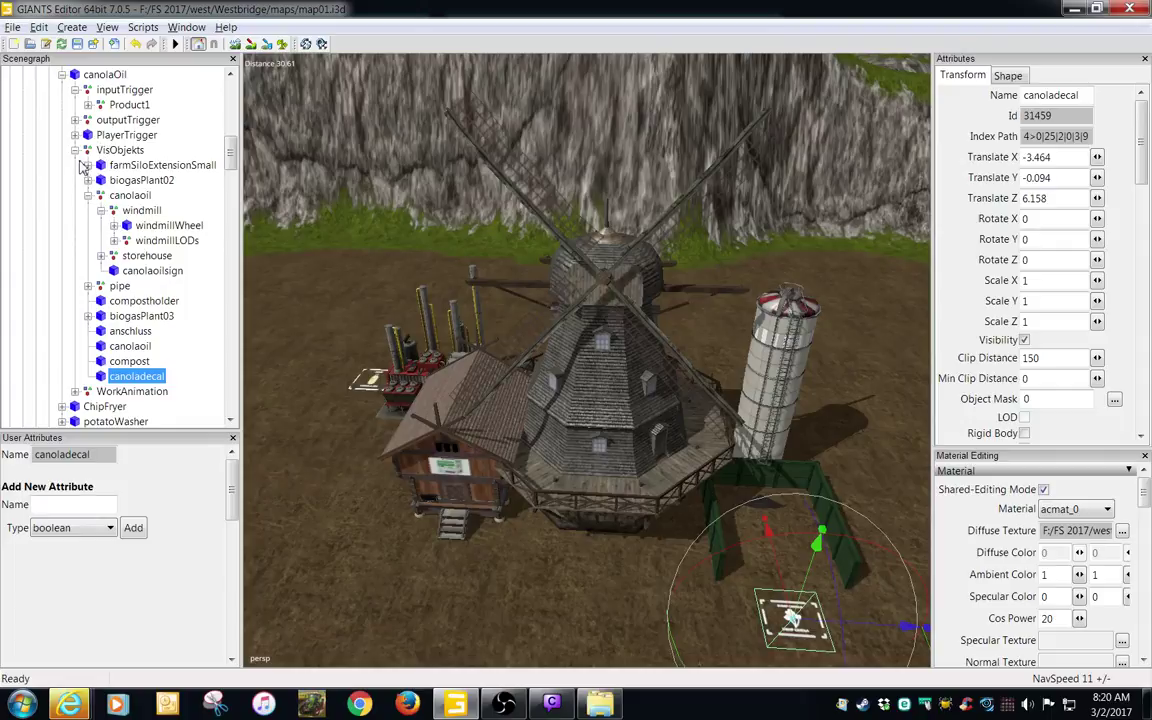
click(75, 150)
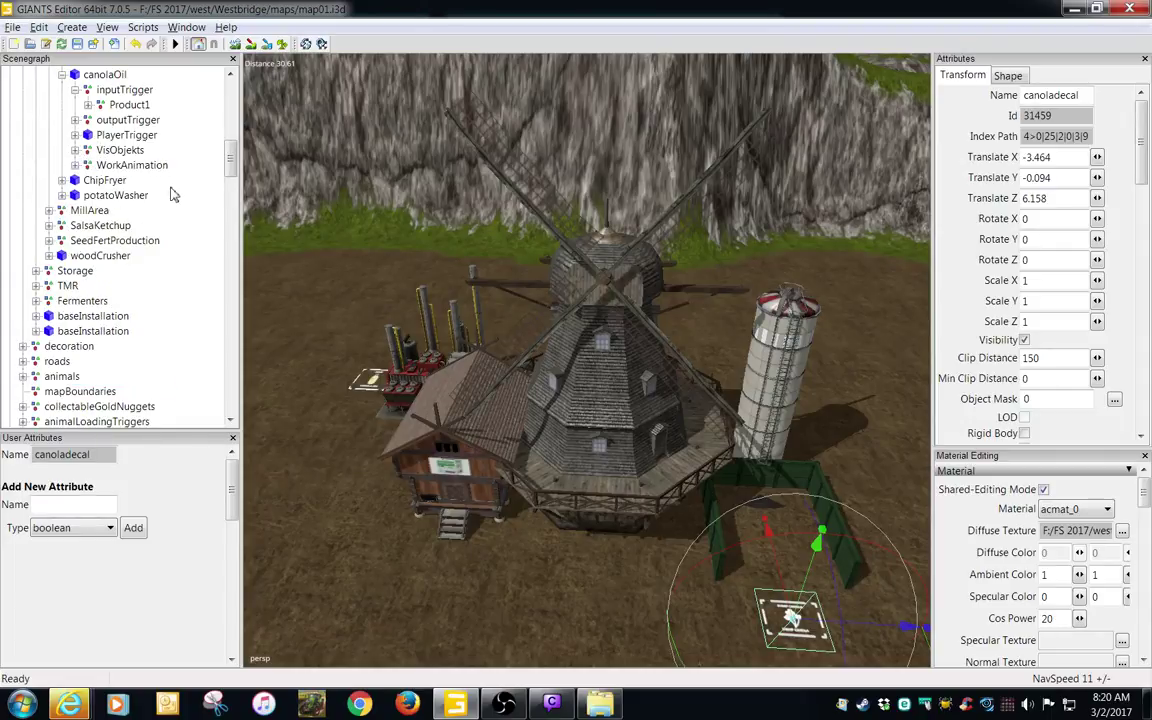
click(132, 165)
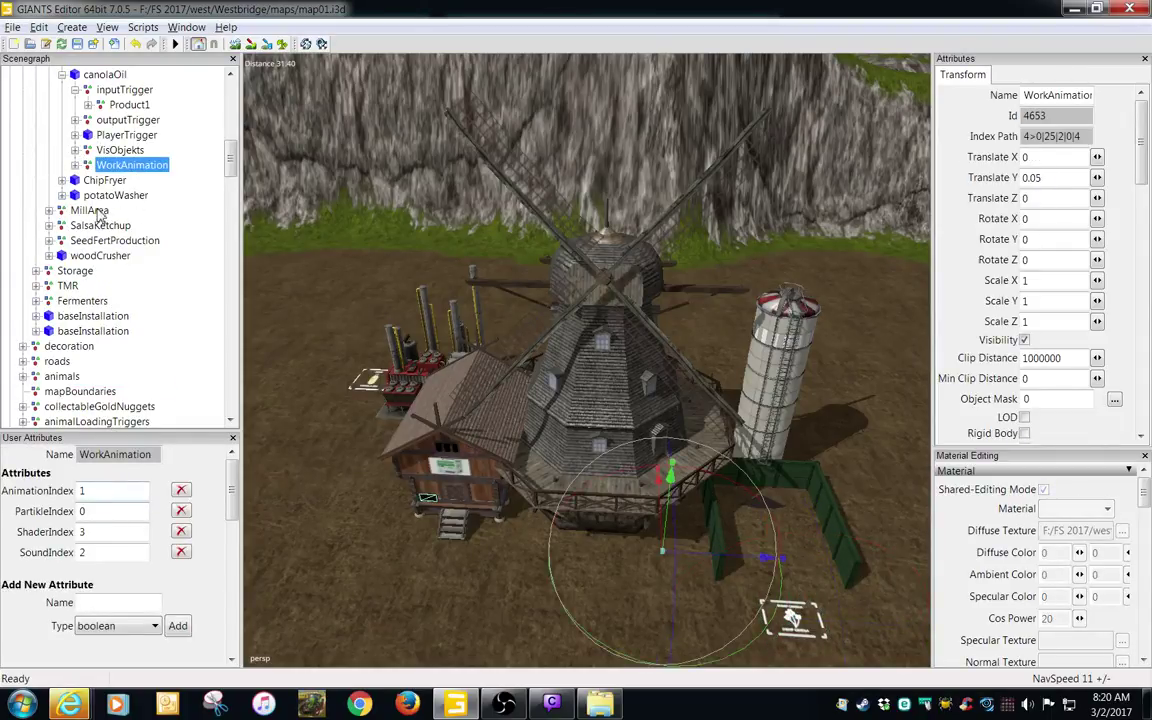
click(75, 165)
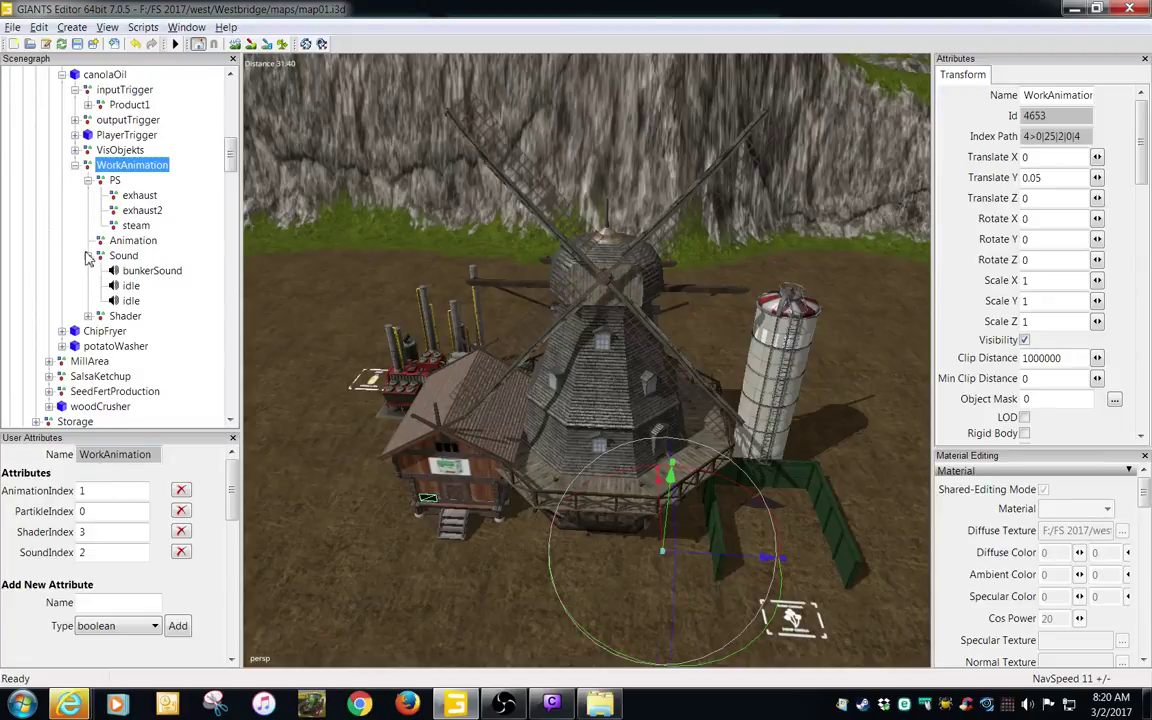
- Collapse the PS and Sound groups under WorkAnimation, and then the whole canolaOil factory in the scene tree
click(88, 180)
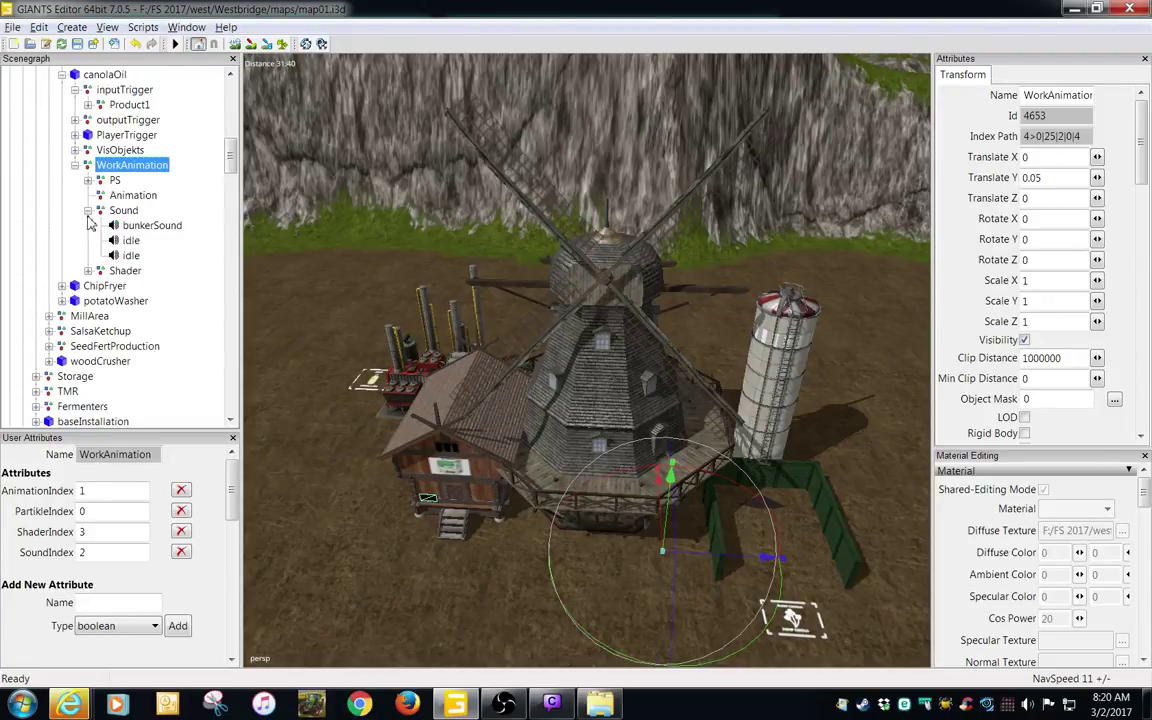
click(88, 211)
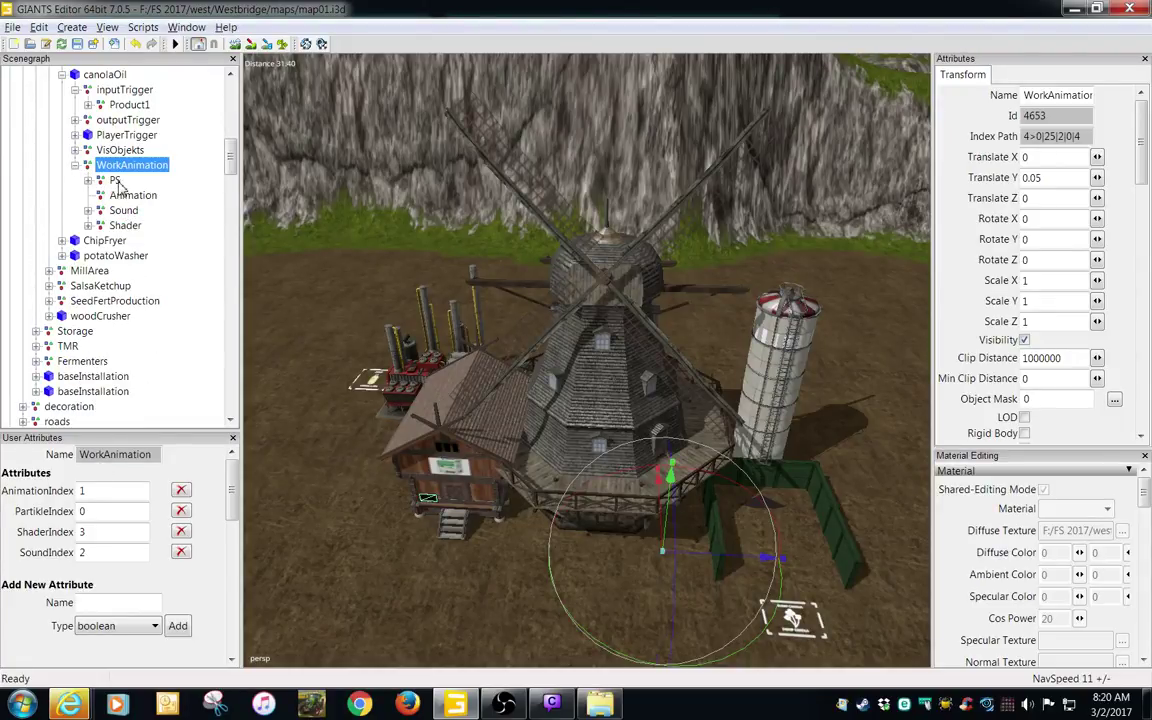
click(115, 181)
click(113, 166)
drag(230, 170, 231, 153)
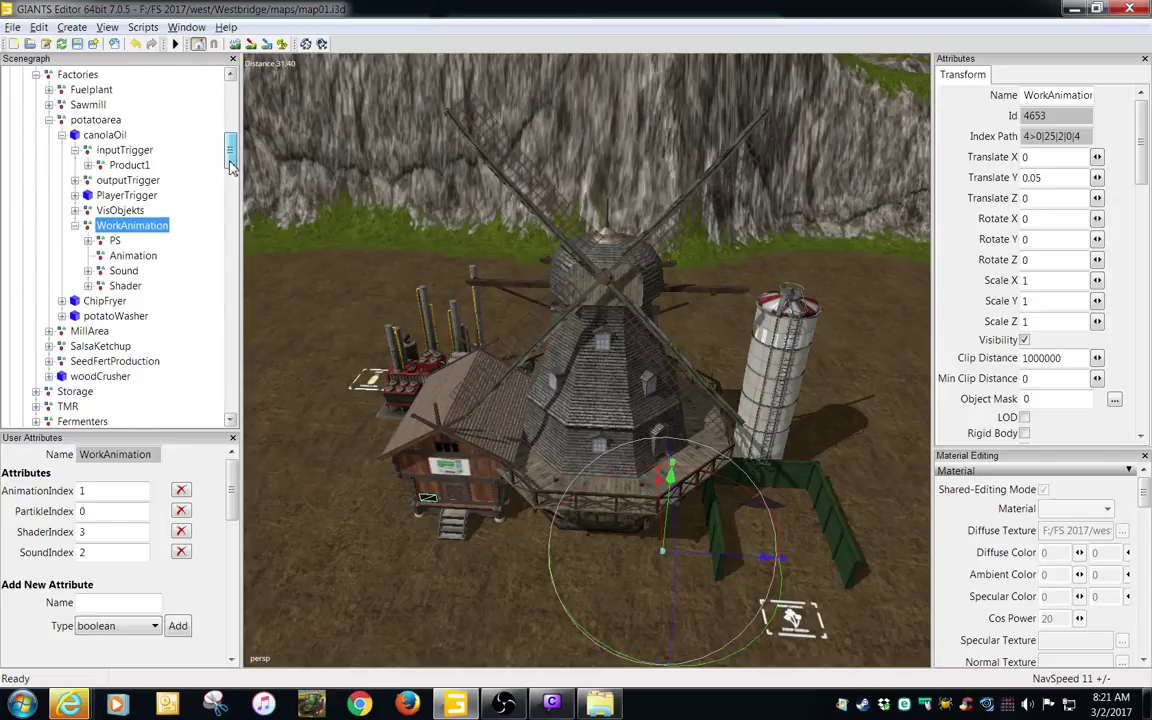
click(62, 135)
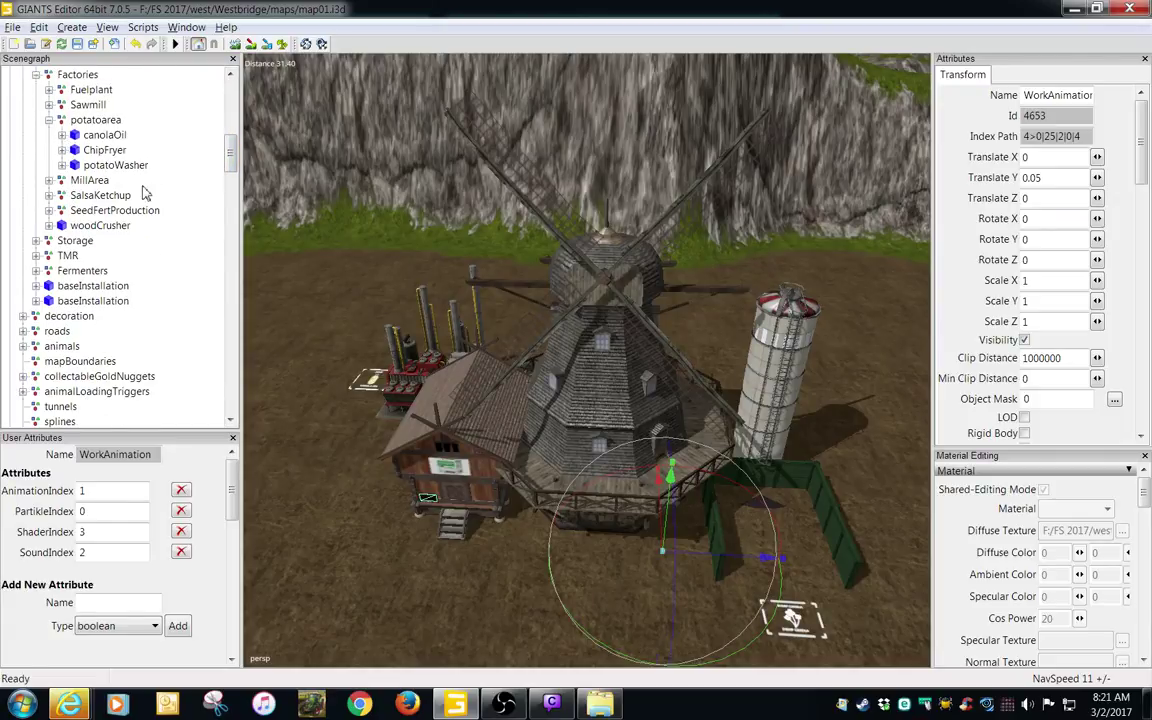
- Start exporting the canolaOil factory together with its files, choosing the Desktop as the destination
click(104, 135)
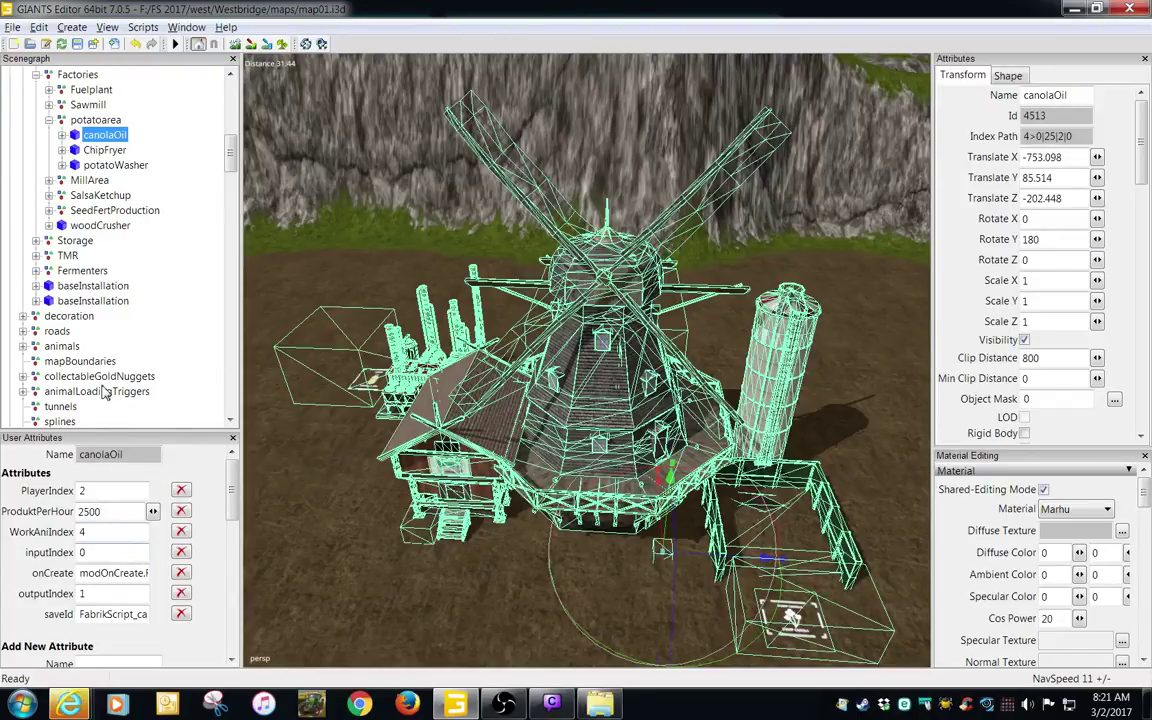
click(13, 27)
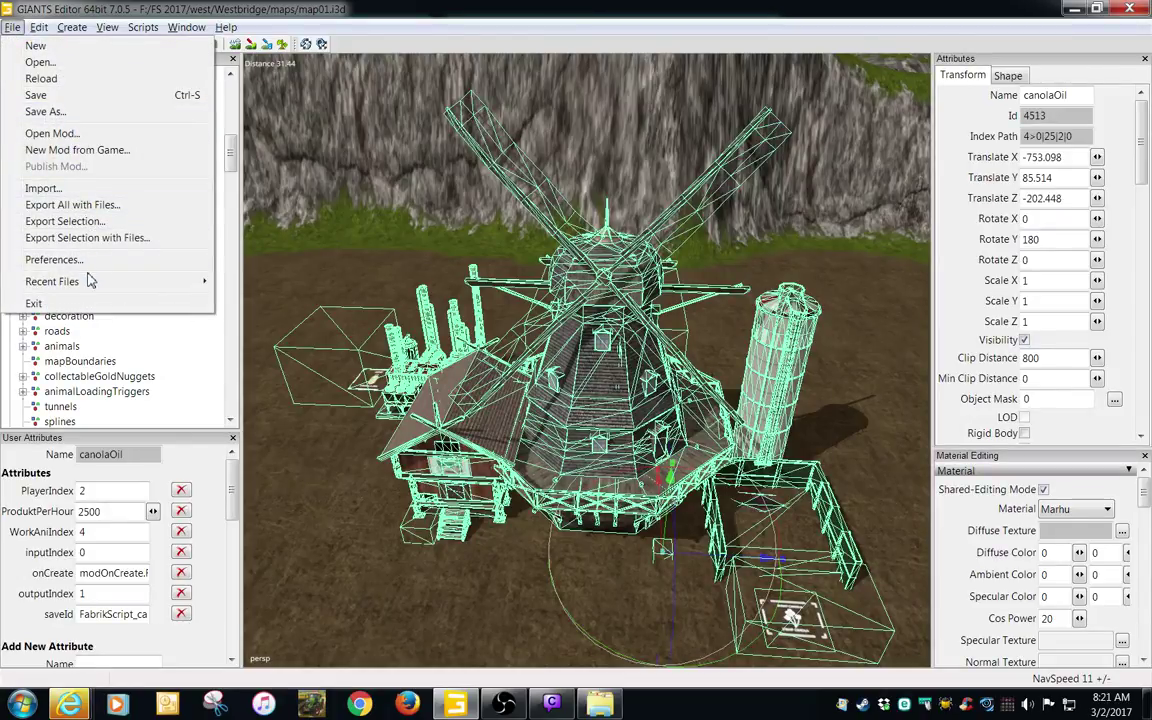
click(68, 239)
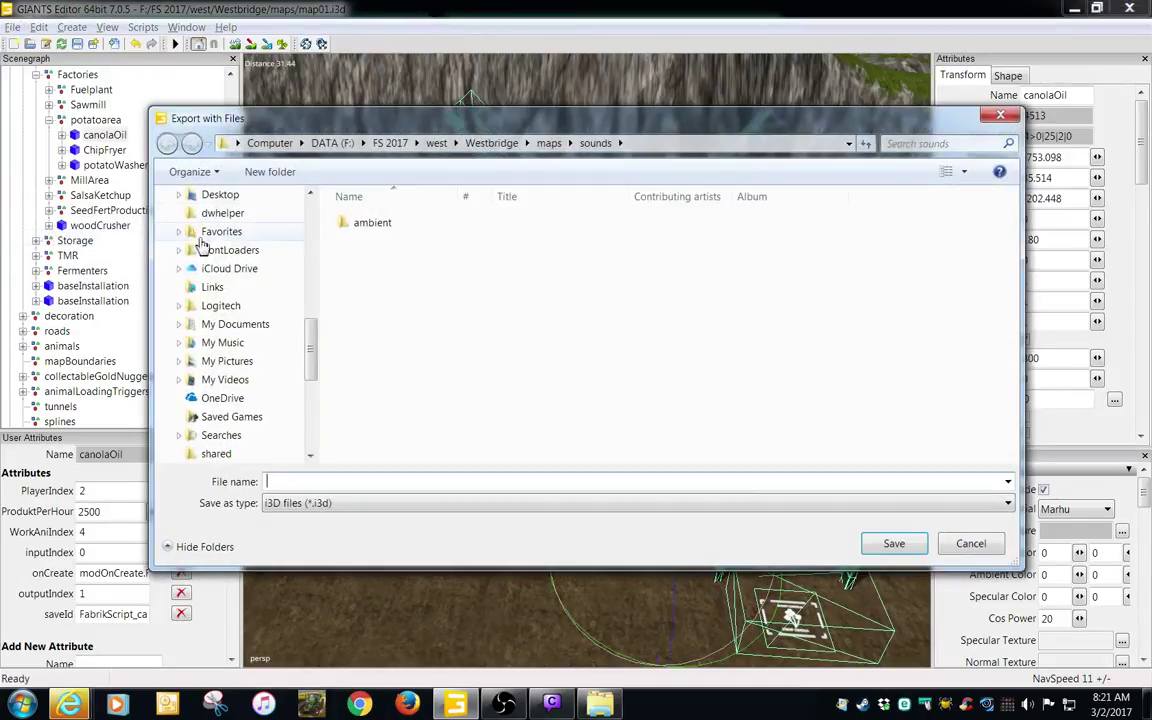
click(253, 199)
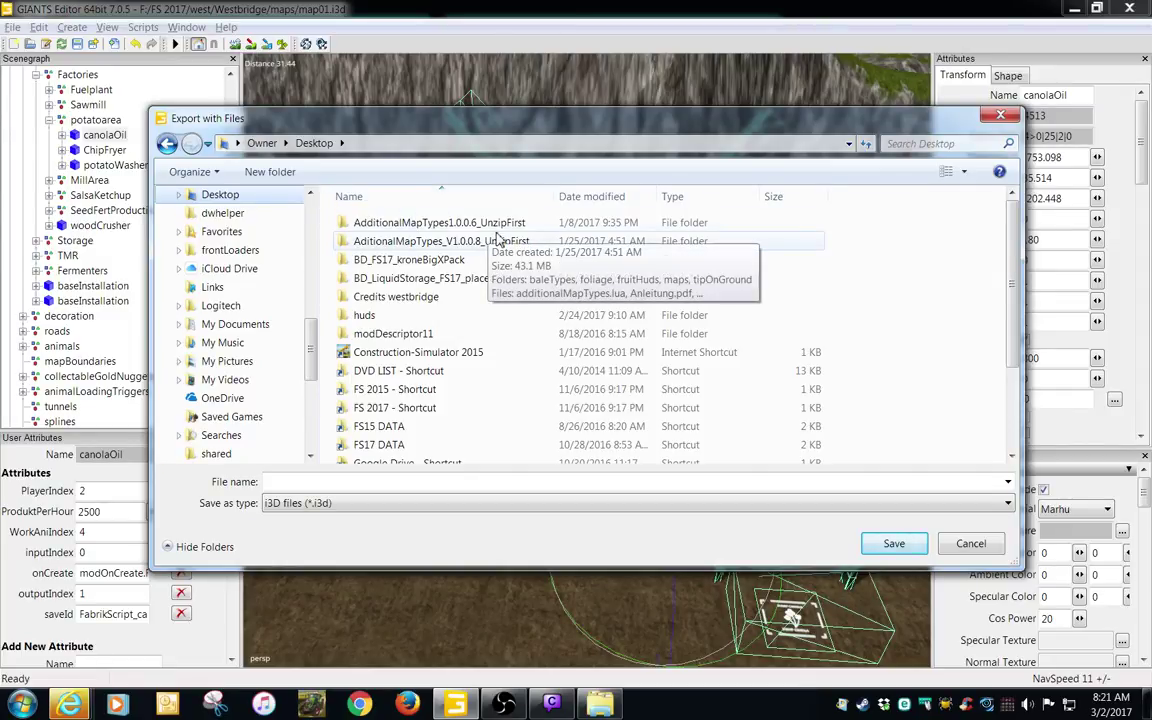
- Create a new folder named canolaOil on the Desktop for the export
click(272, 174)
text(c)
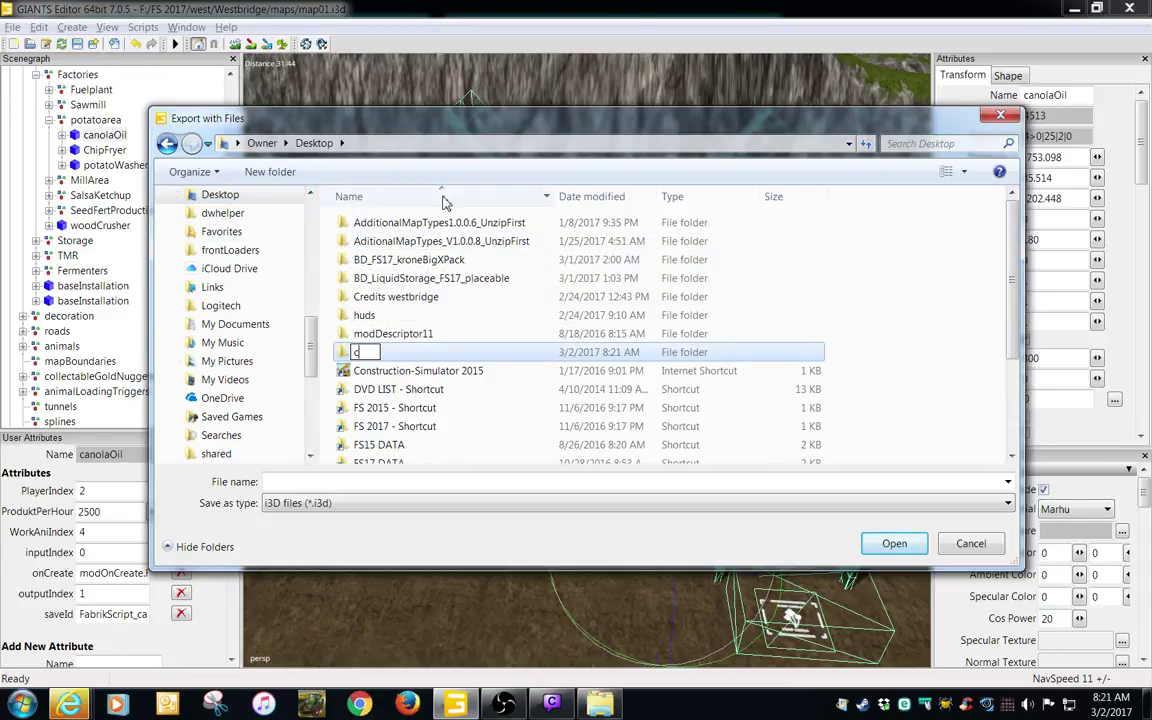
text(anolaOil)
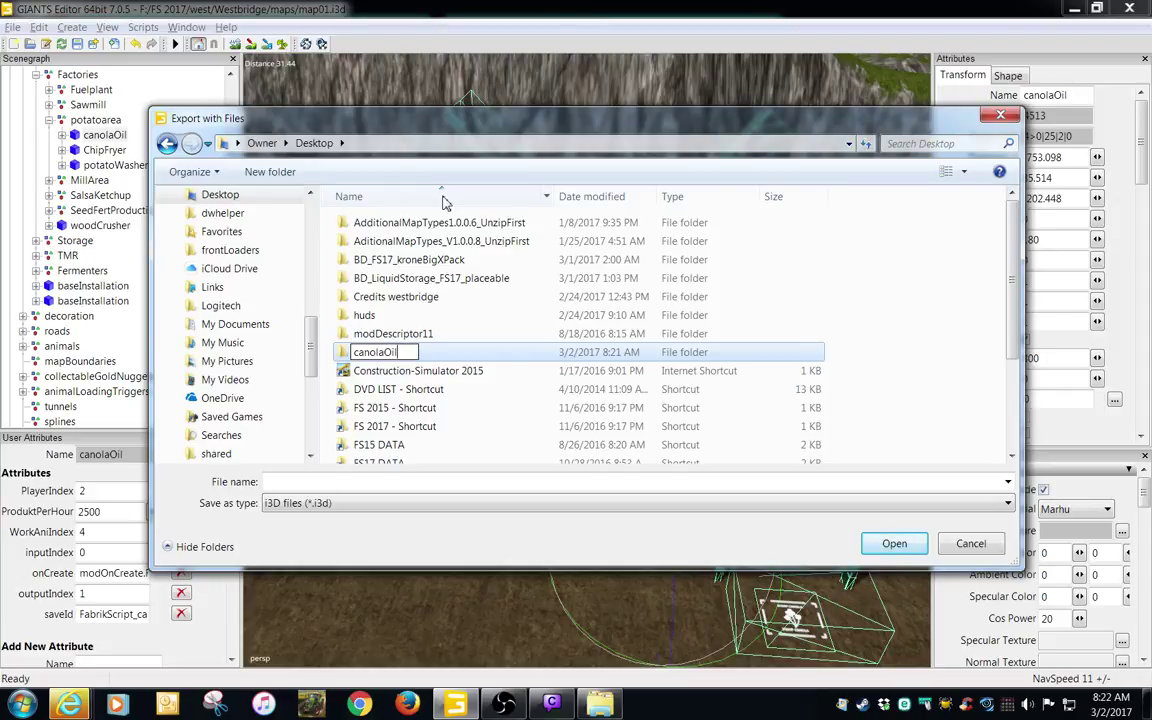
key(Return)
- Save the export as canolaOil inside the new canolaOil folder, without the parent directory structure
key(Return)
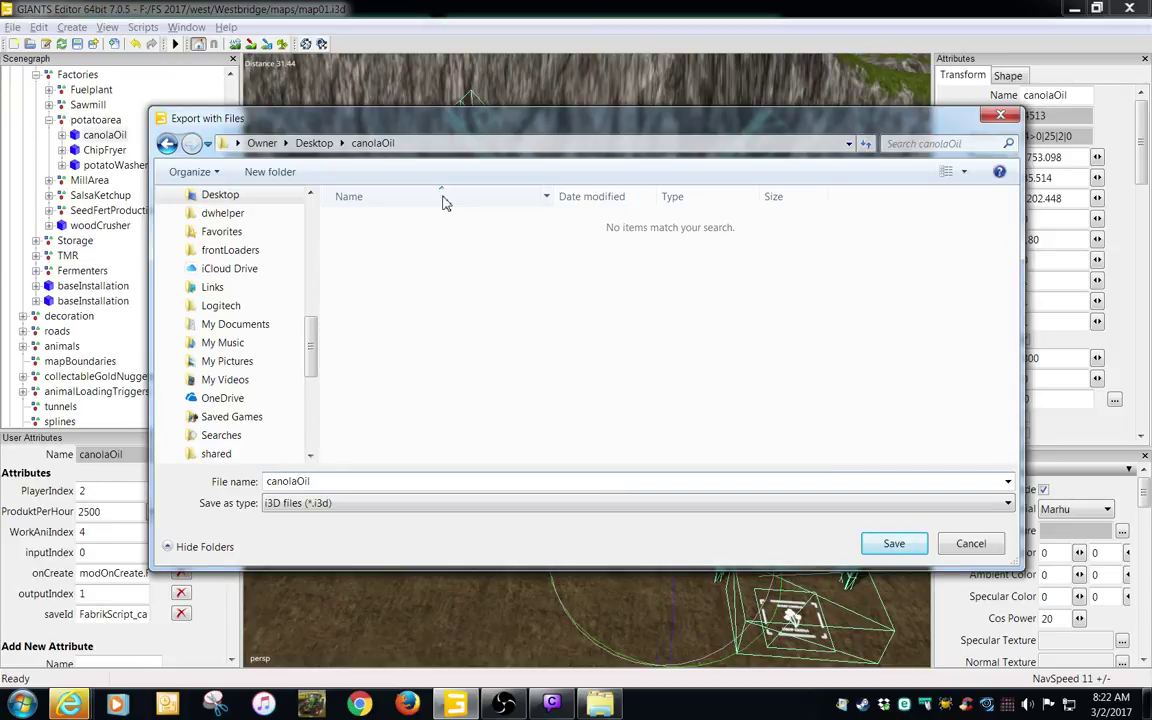
key(Return)
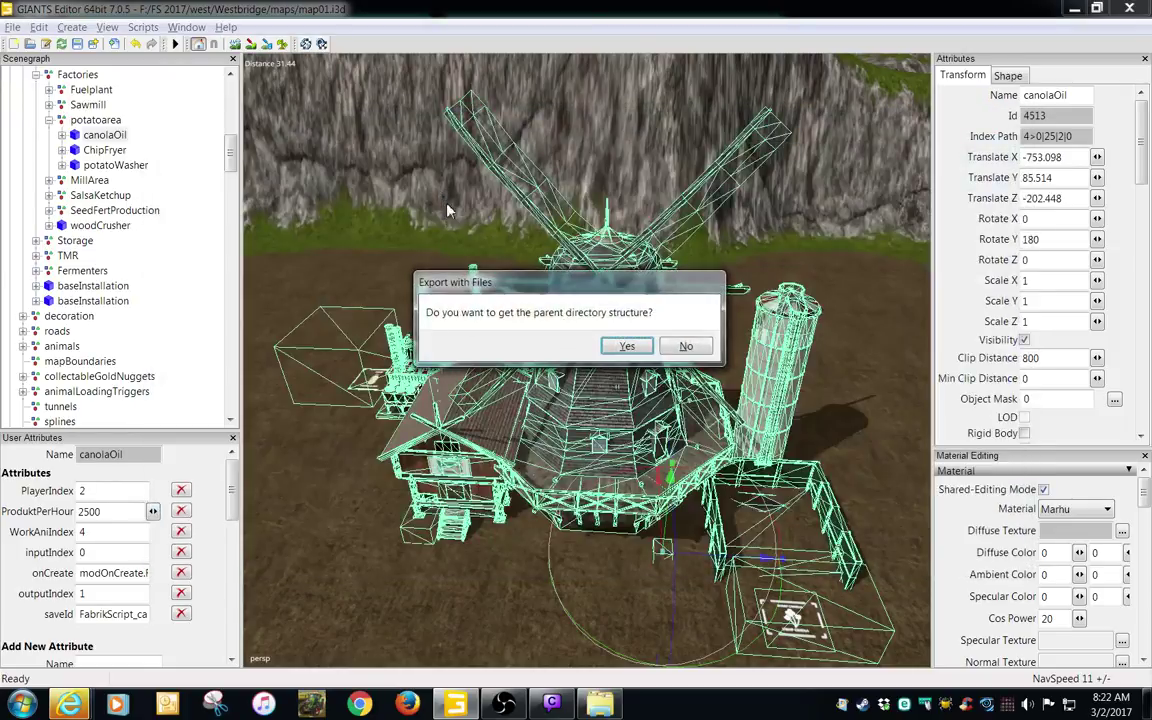
click(687, 347)
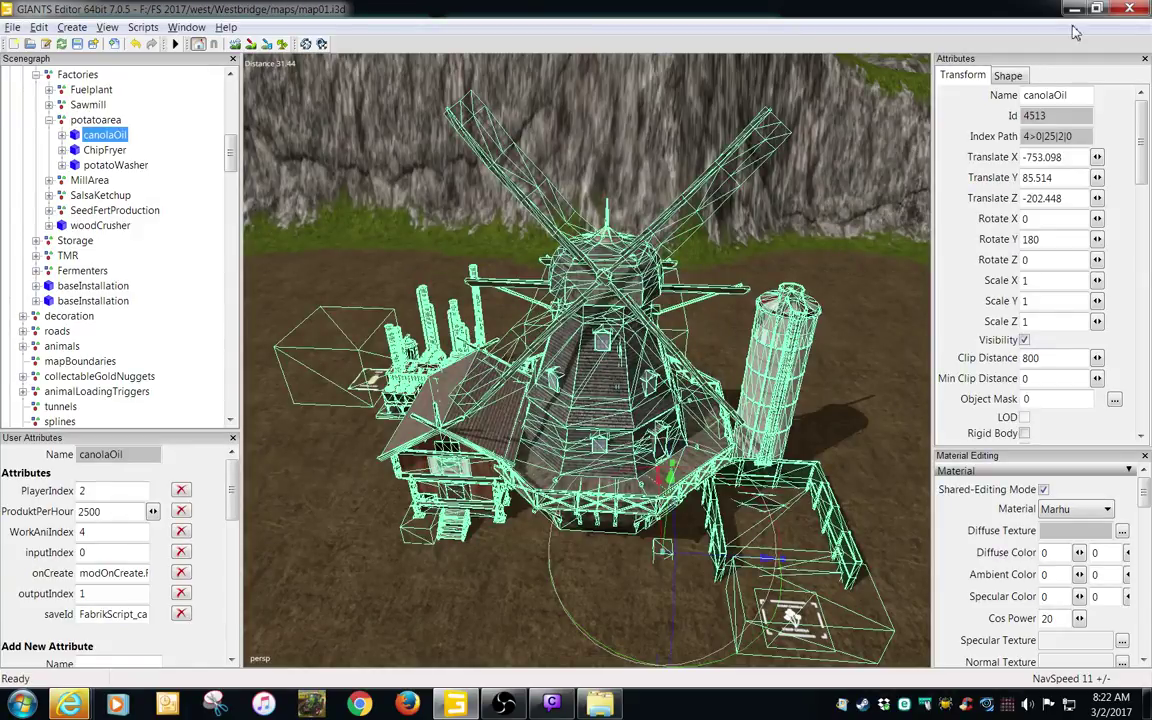
- Close GIANTS Editor without saving the changes to map01.i3d
click(1129, 9)
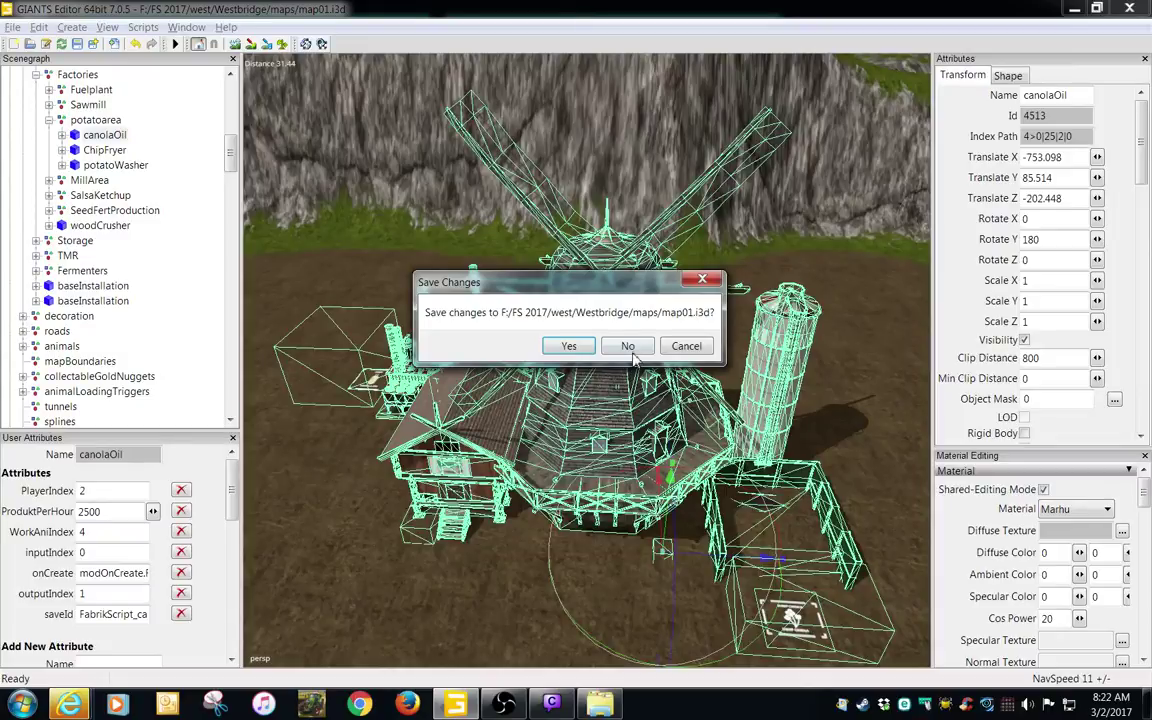
click(632, 350)
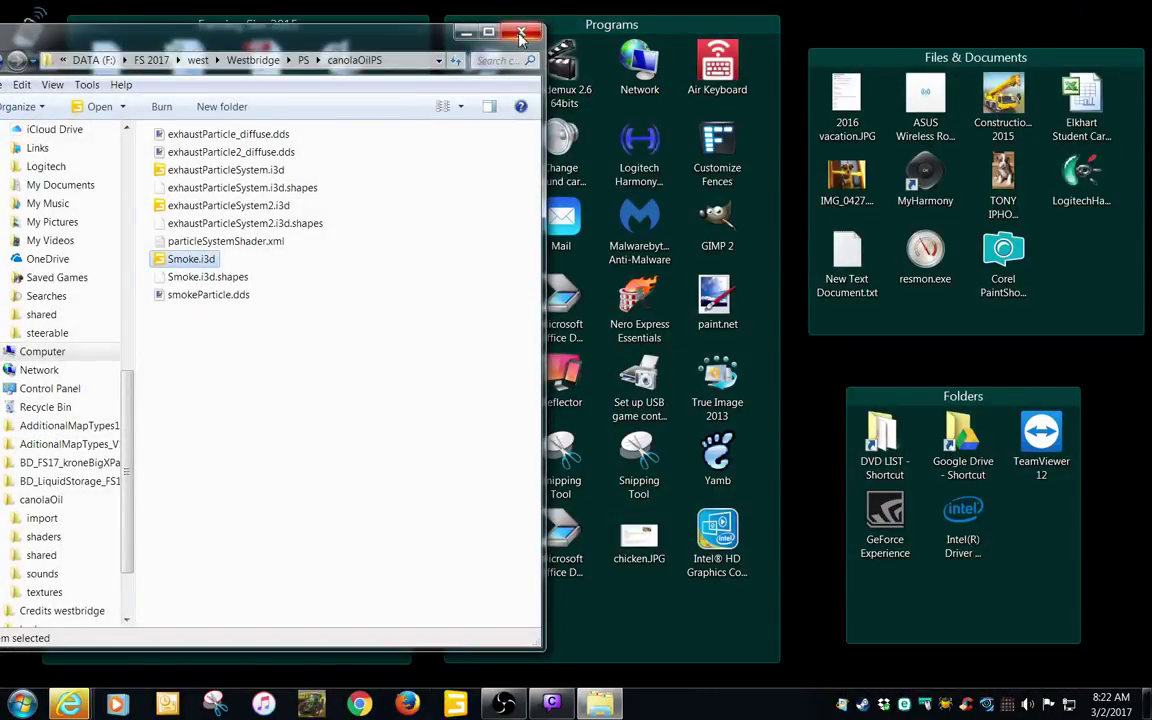
- Open the exported canolaOil folder from the desktop and arrange its window beside the canolaOilPS folder, with canolaOilPS in front
drag(408, 38, 806, 25)
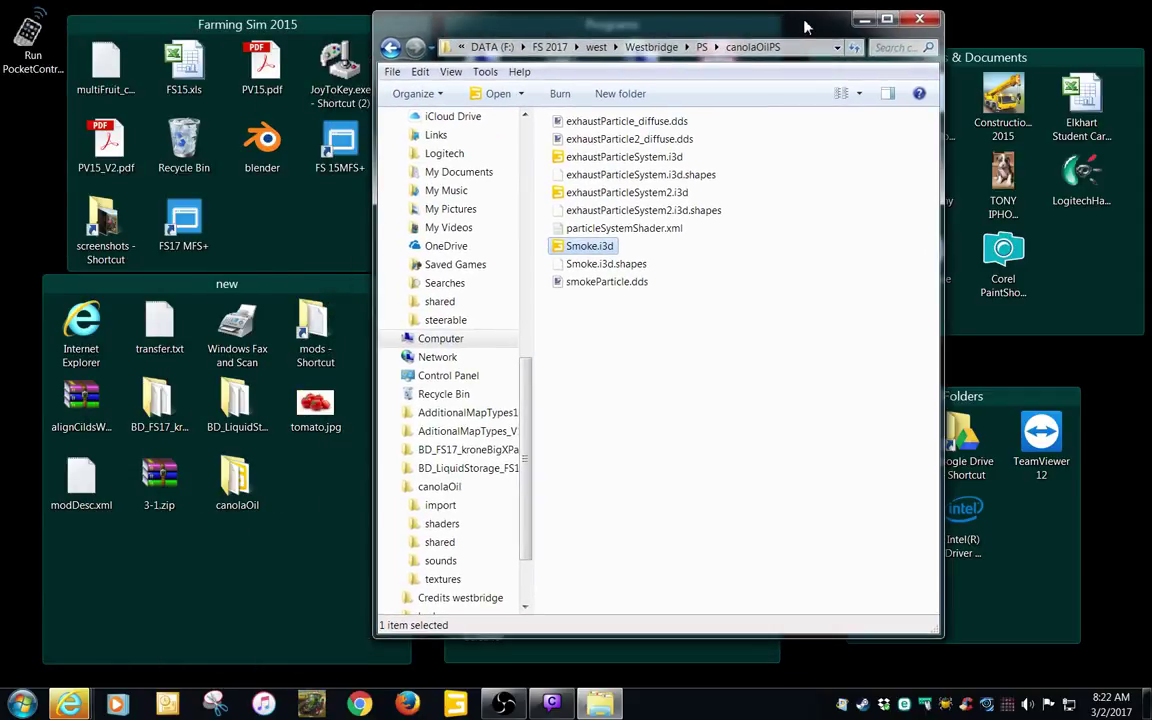
double_click(237, 478)
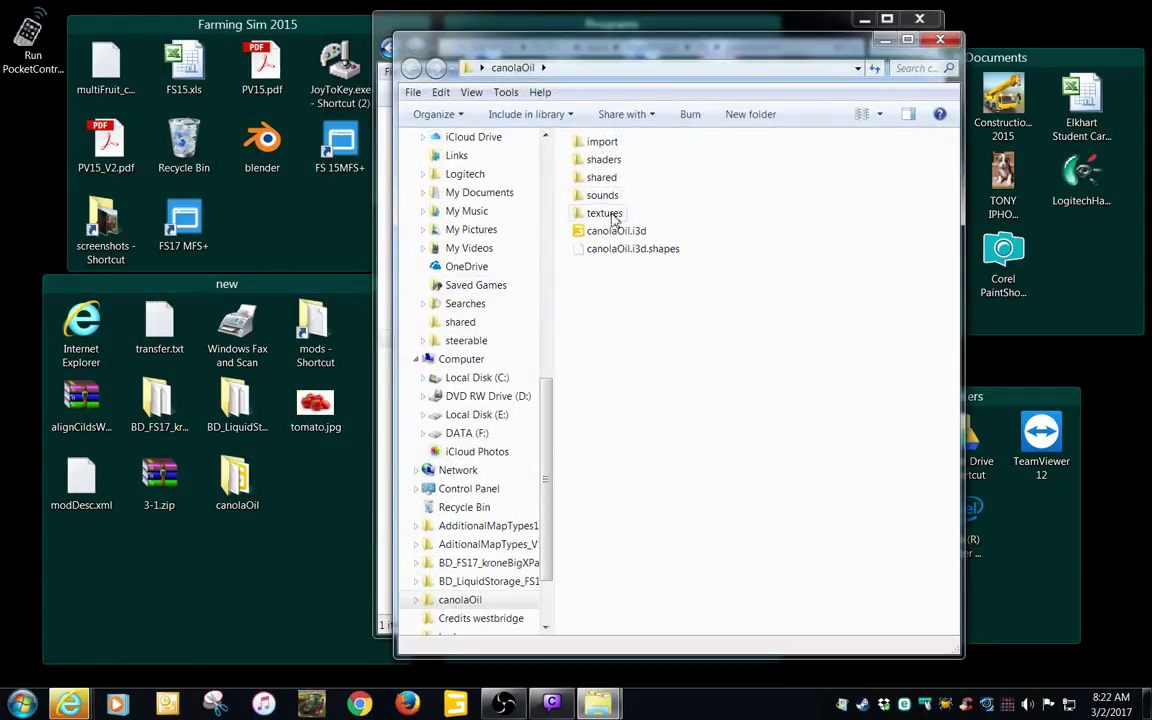
drag(700, 50, 438, 92)
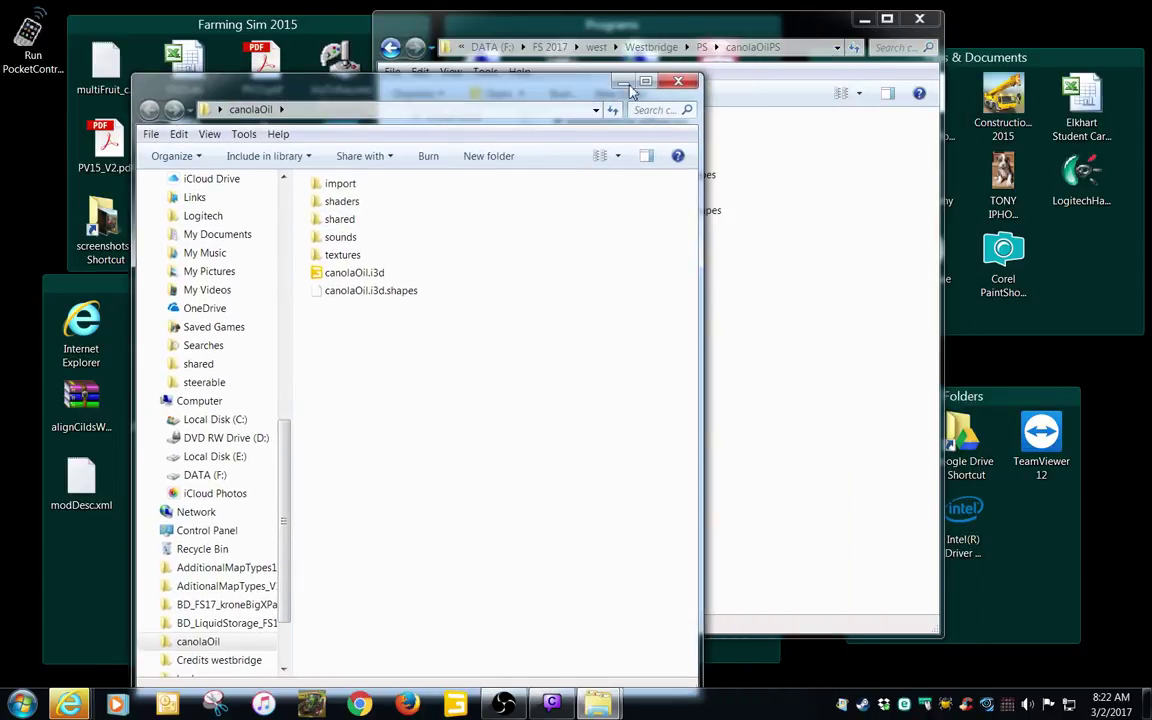
click(651, 28)
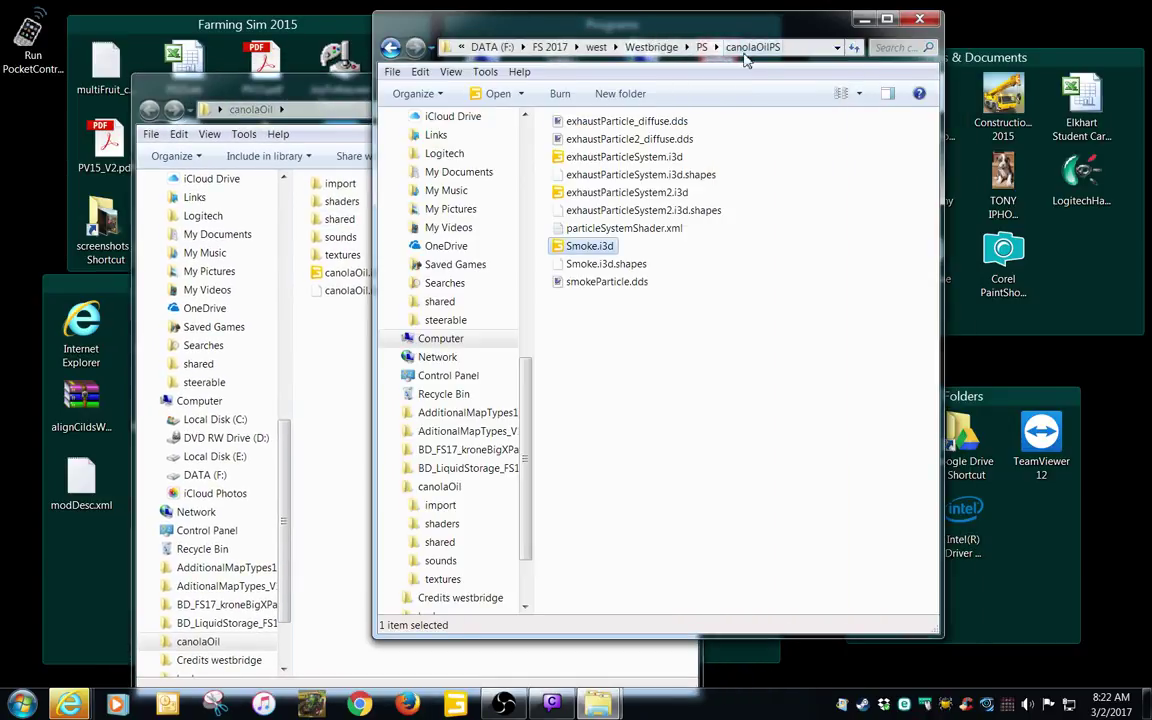
- Copy the canolaOilPS folder from Westbridge's PS folder into the canolaOil folder and close the source window
click(648, 49)
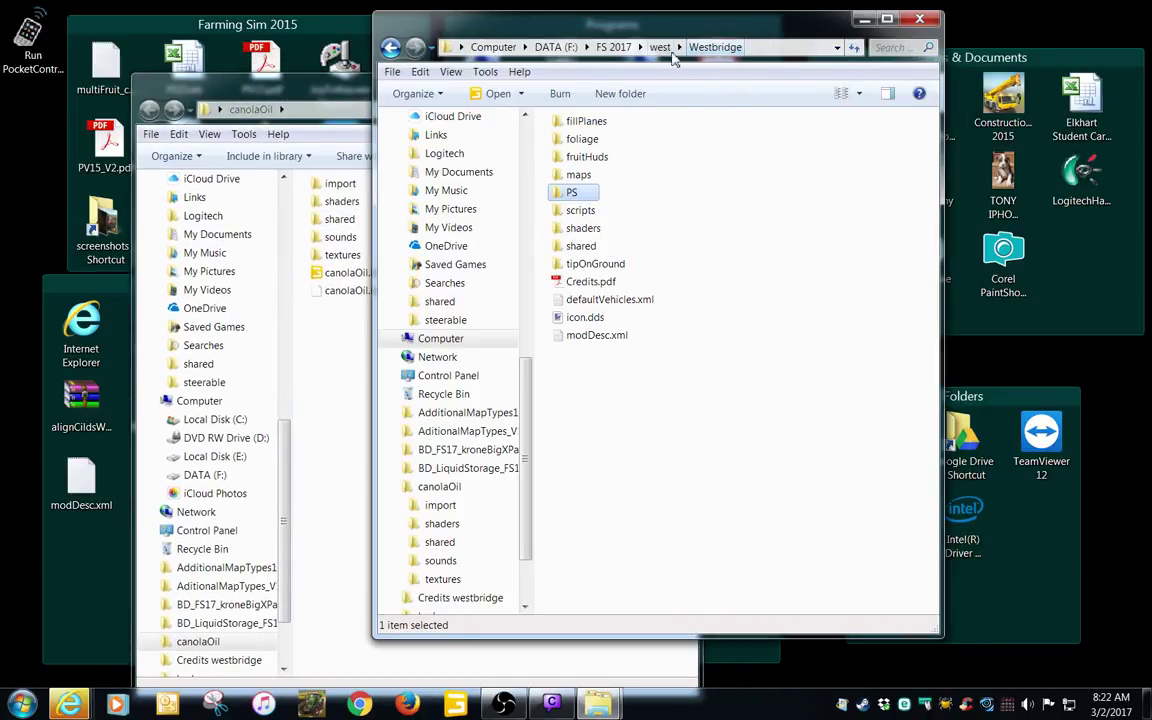
double_click(580, 194)
drag(589, 26, 714, 49)
drag(738, 146, 587, 279)
right_drag(588, 285, 398, 460)
click(425, 518)
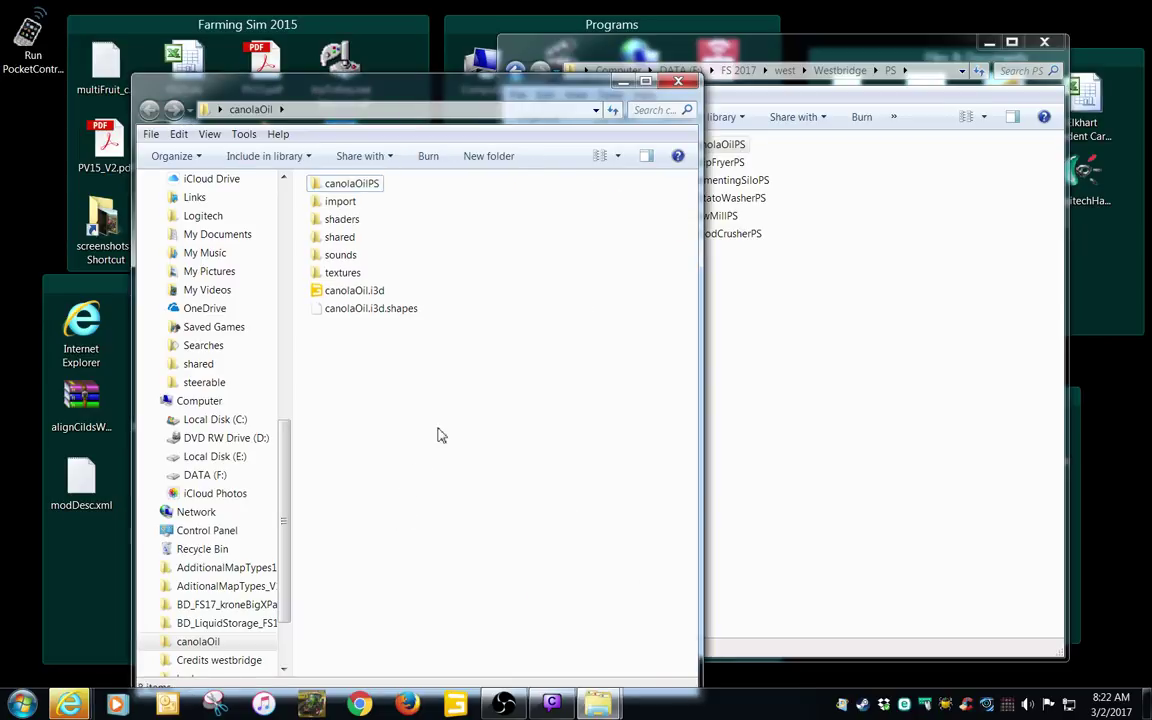
click(1044, 43)
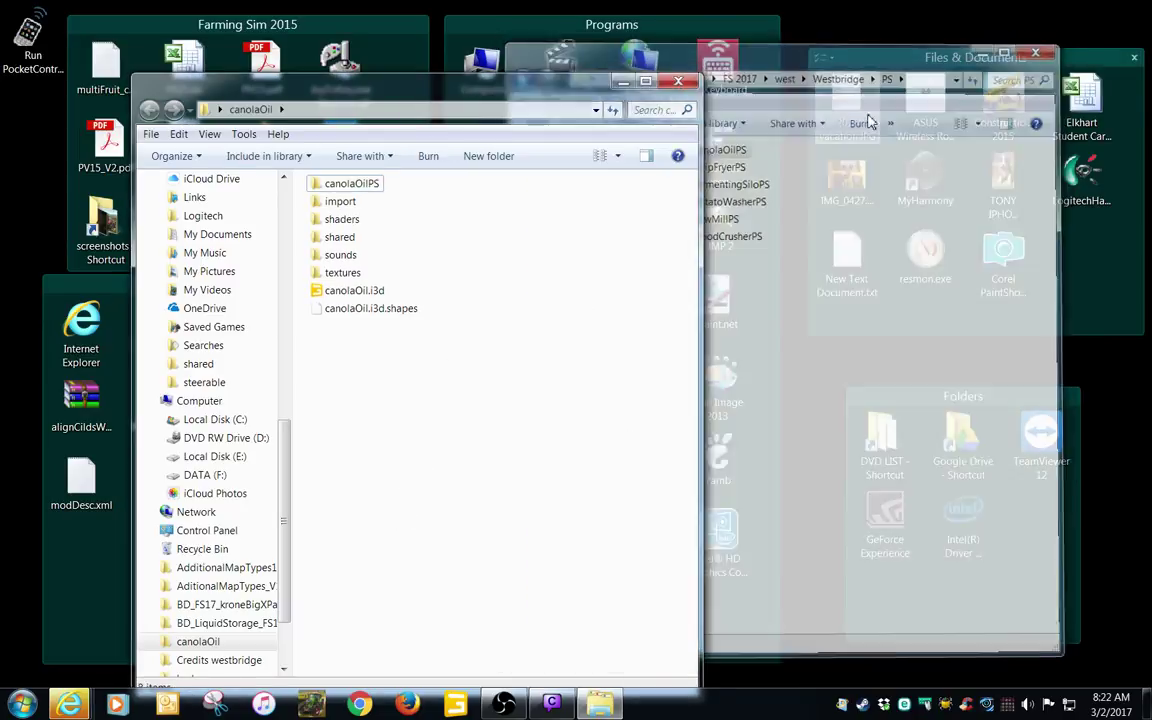
- Examine how the canolaOil folder is organized, looking through its import, shaders, canolaOilPS and DECAL subfolders
drag(508, 85, 680, 72)
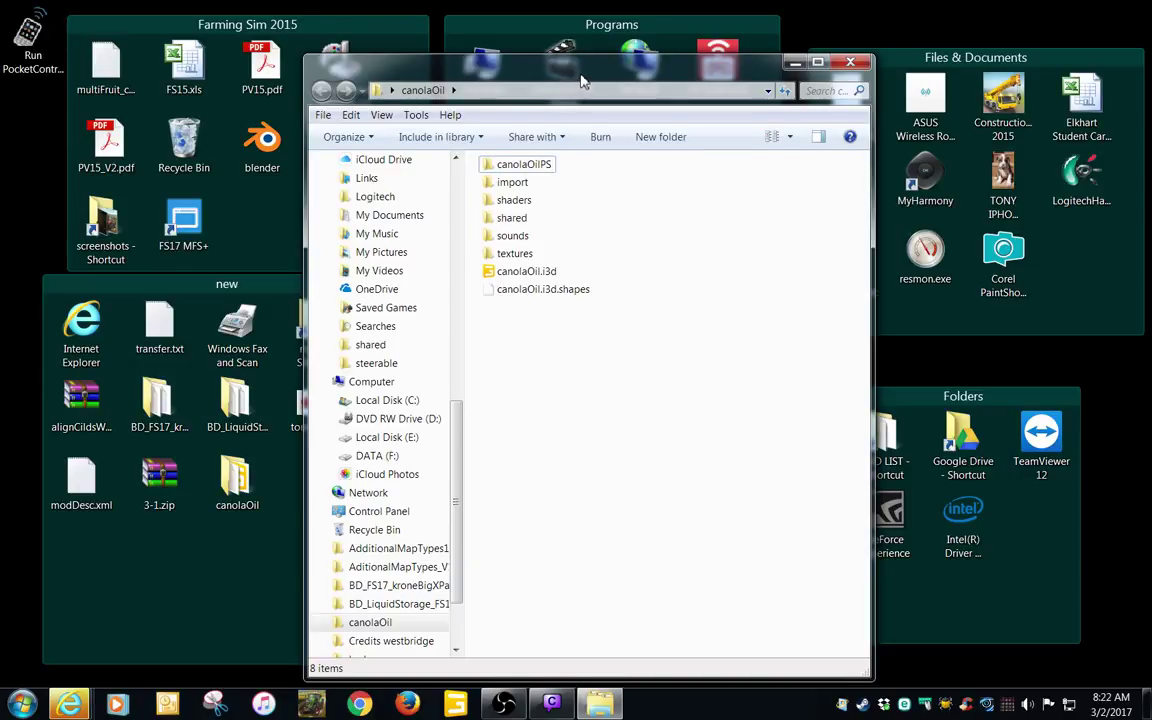
drag(583, 80, 471, 45)
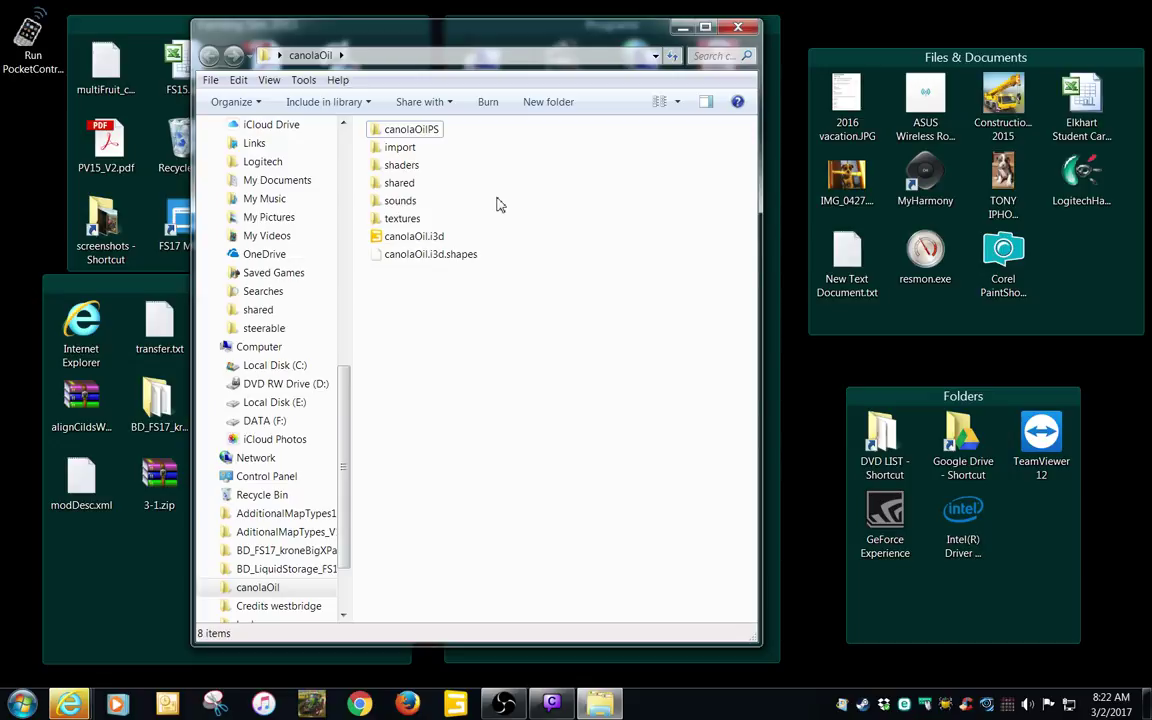
double_click(405, 150)
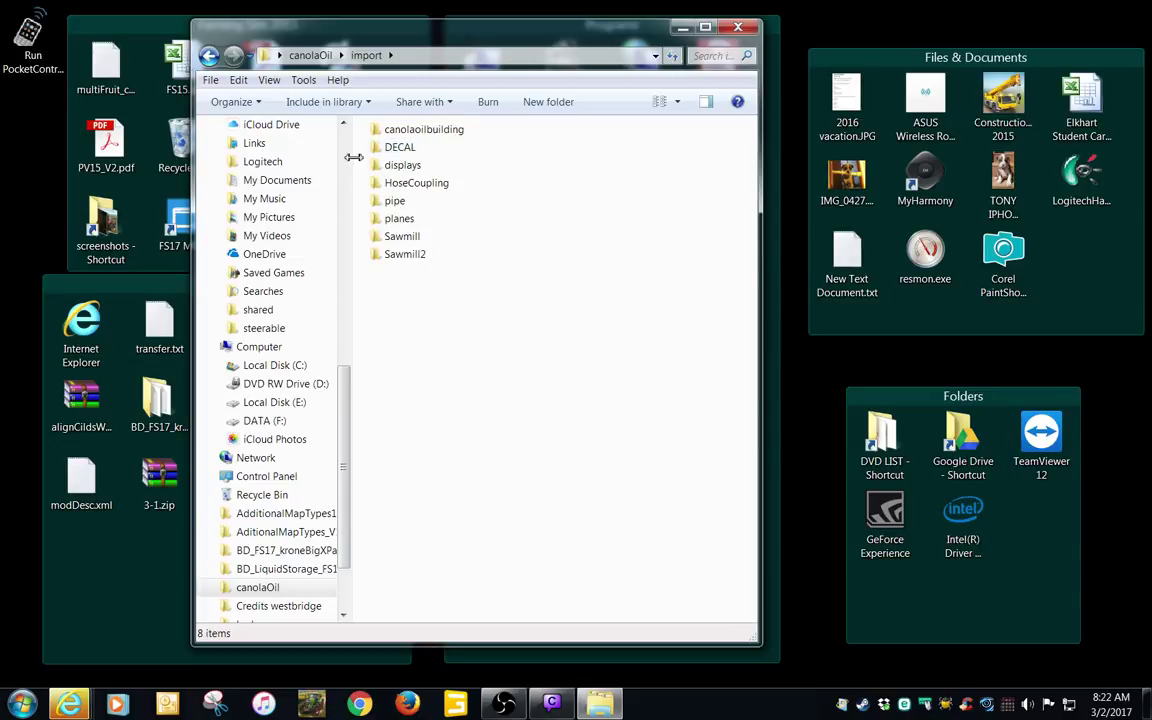
click(211, 58)
double_click(401, 166)
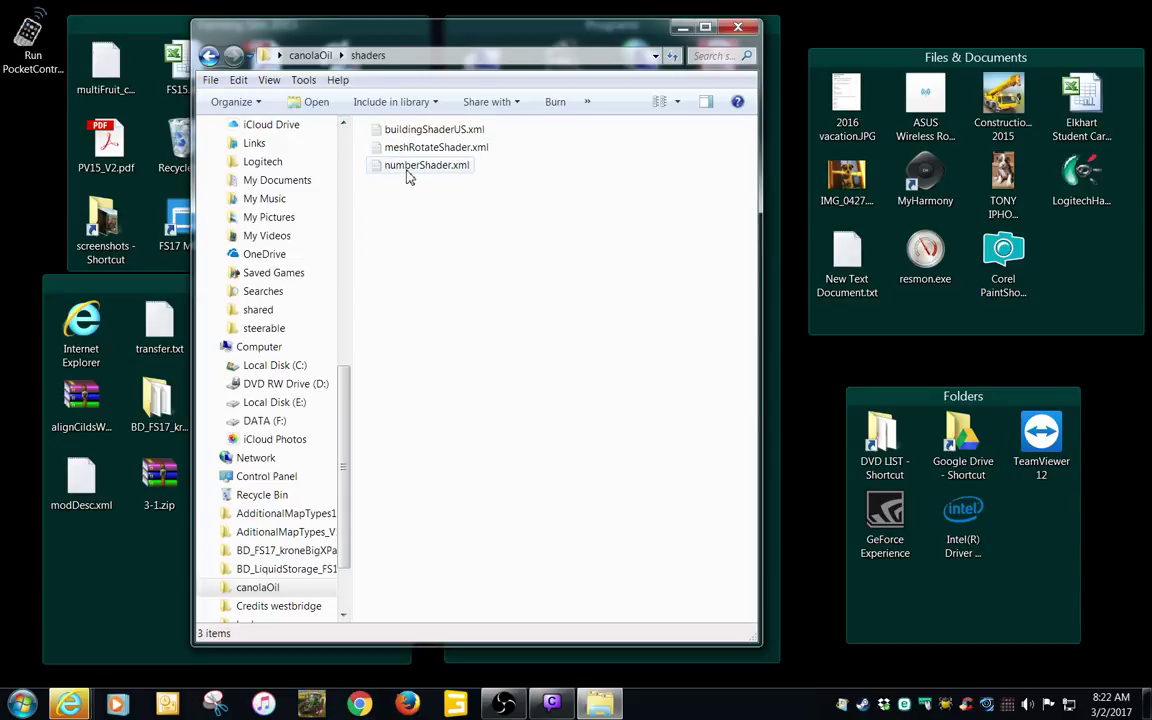
click(211, 57)
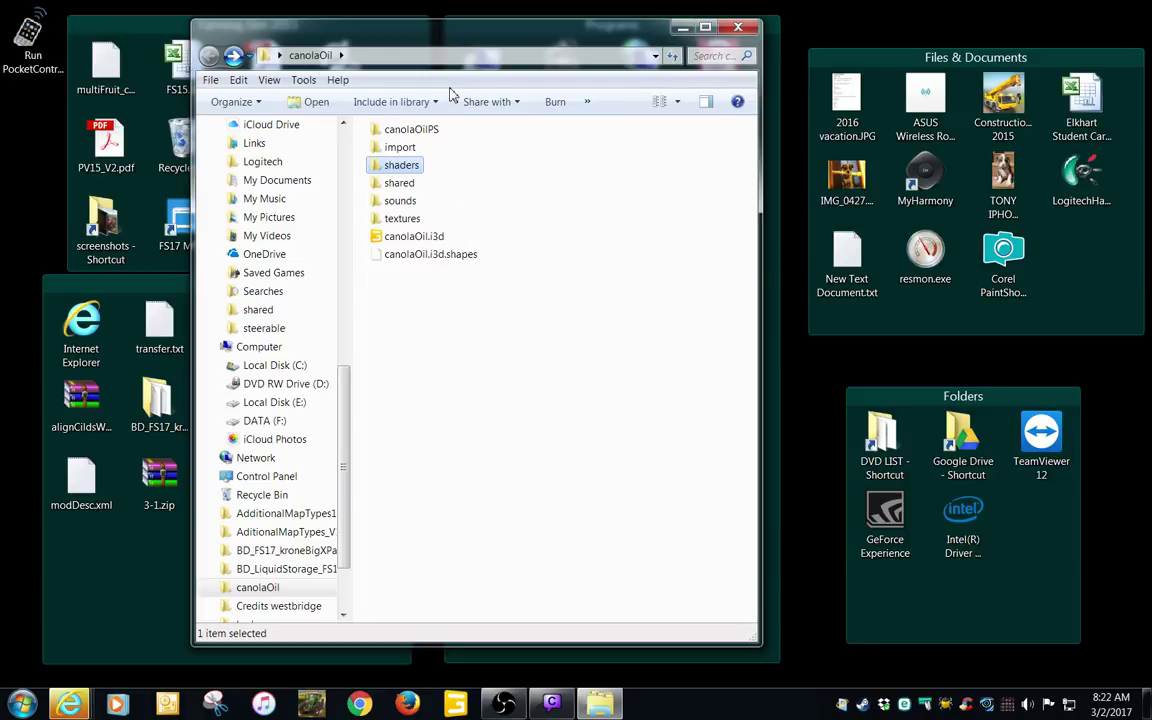
drag(465, 45, 431, 41)
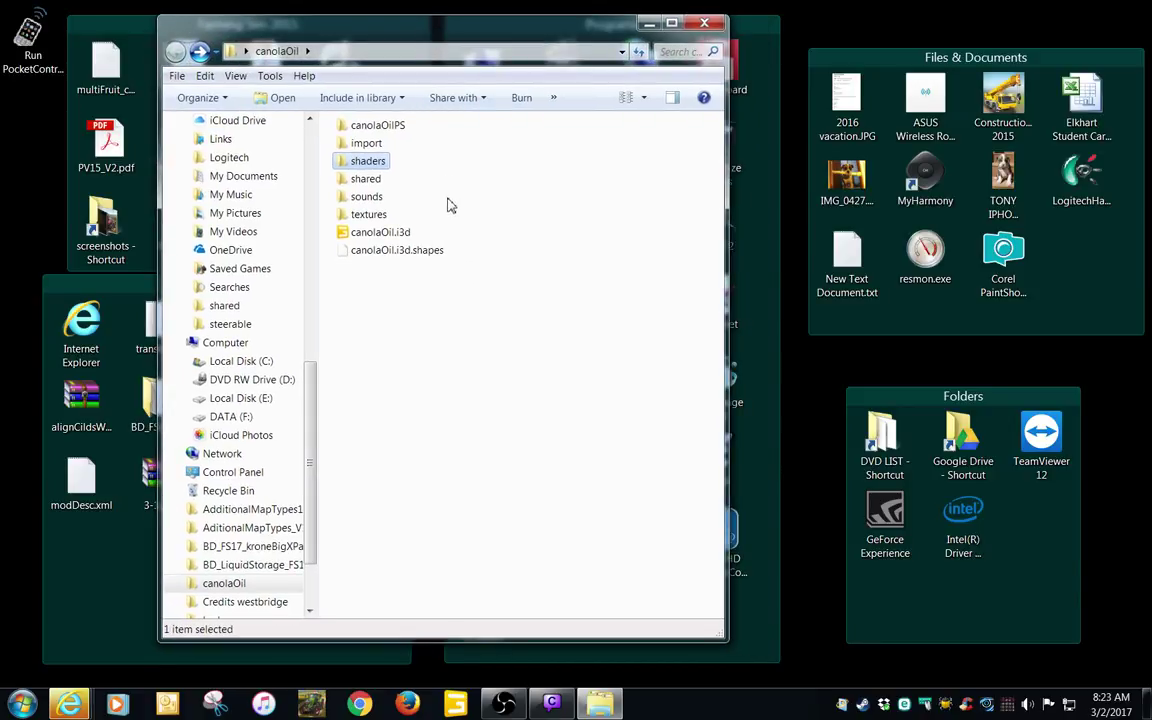
double_click(379, 128)
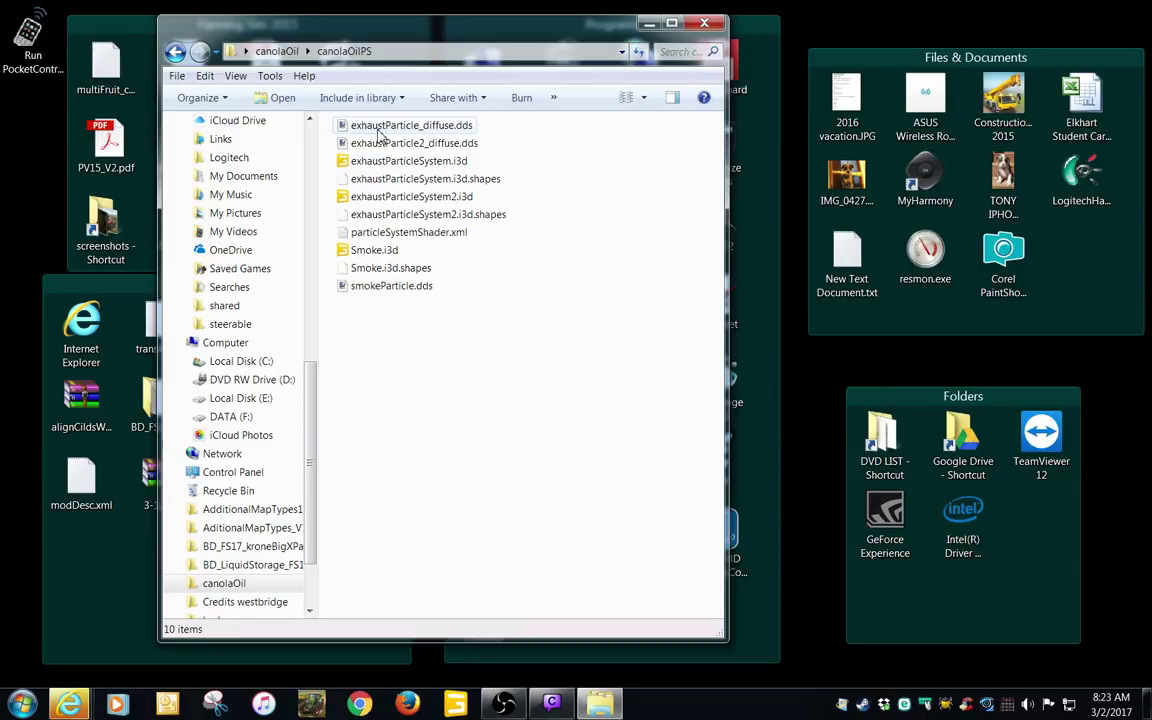
click(175, 51)
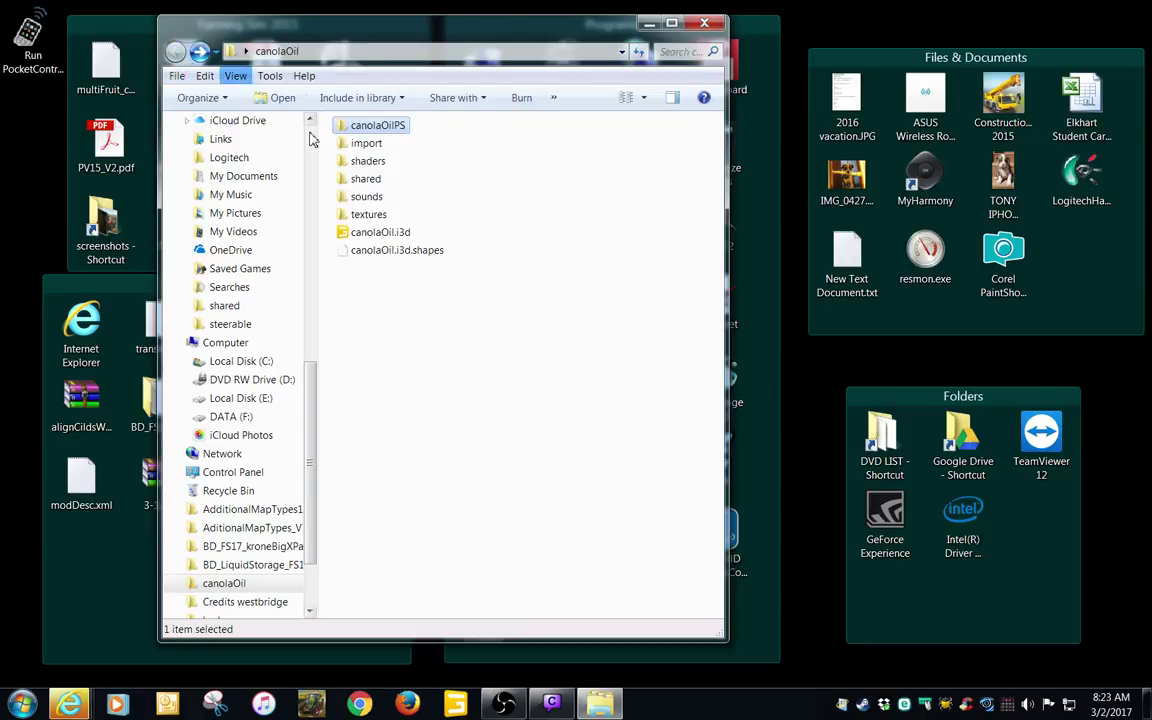
double_click(368, 143)
double_click(366, 145)
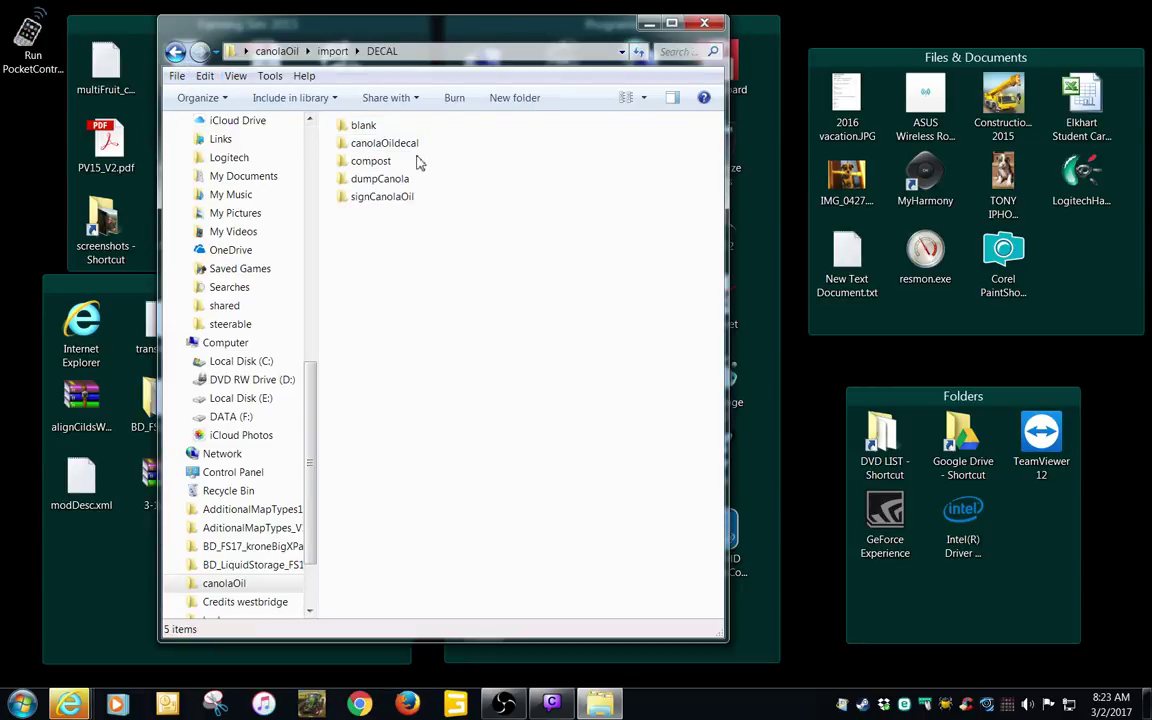
double_click(358, 124)
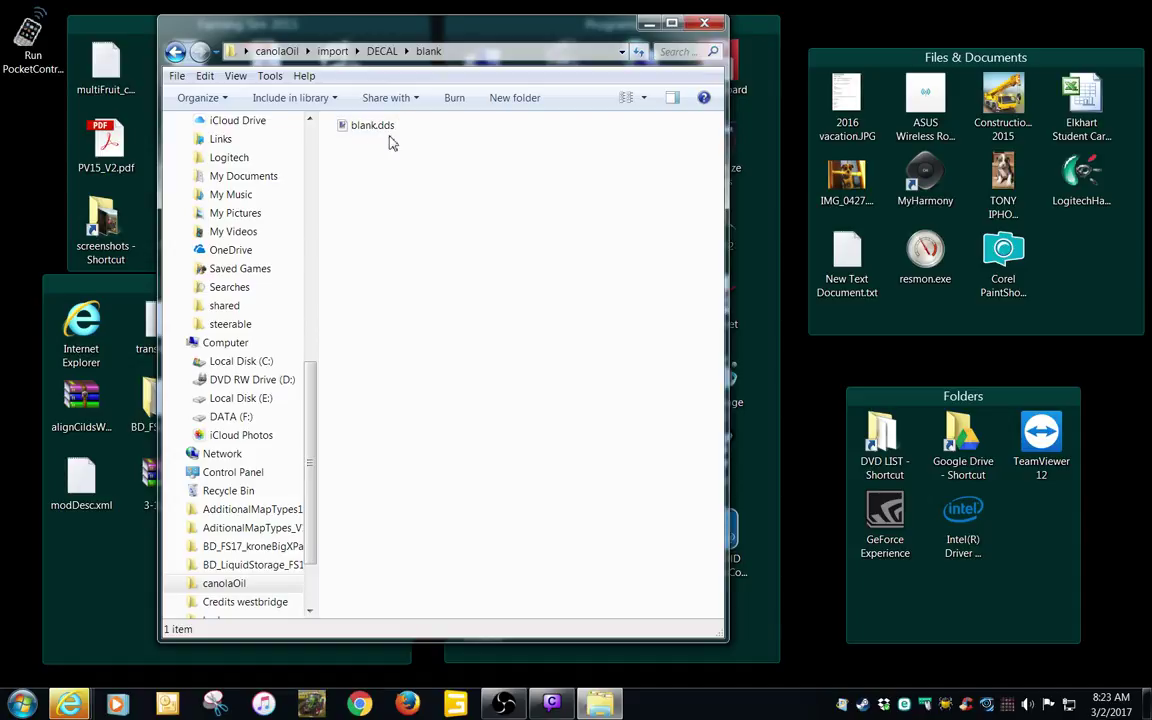
click(176, 52)
click(176, 52)
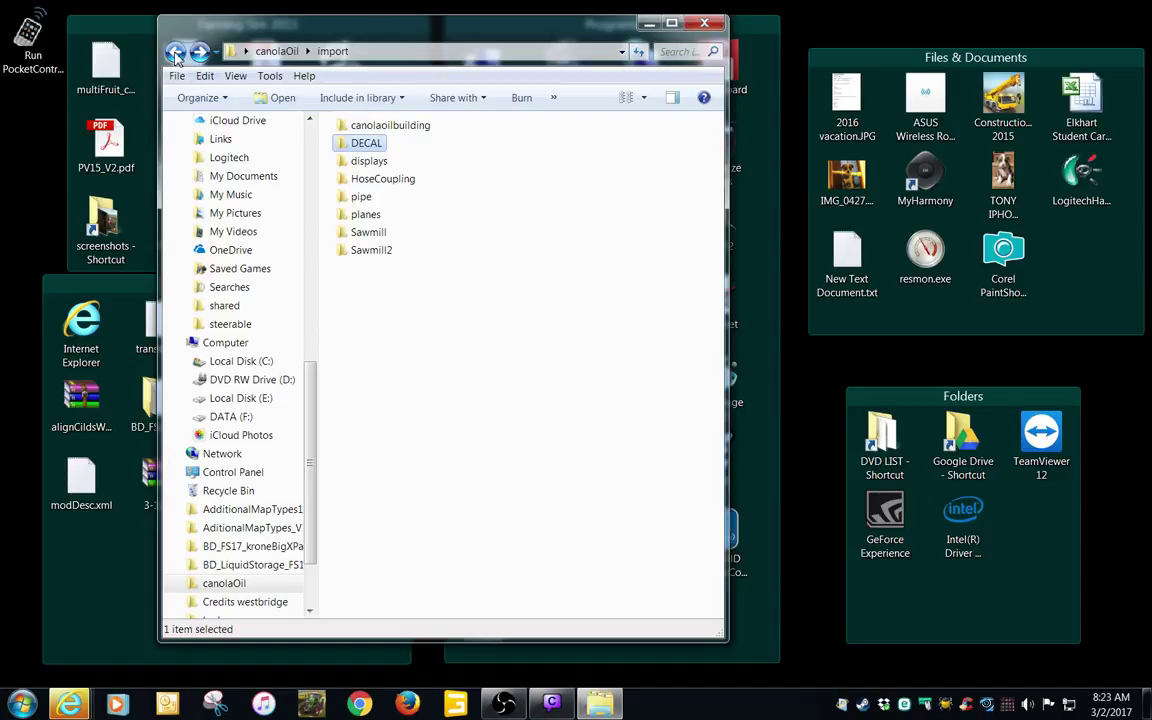
click(276, 52)
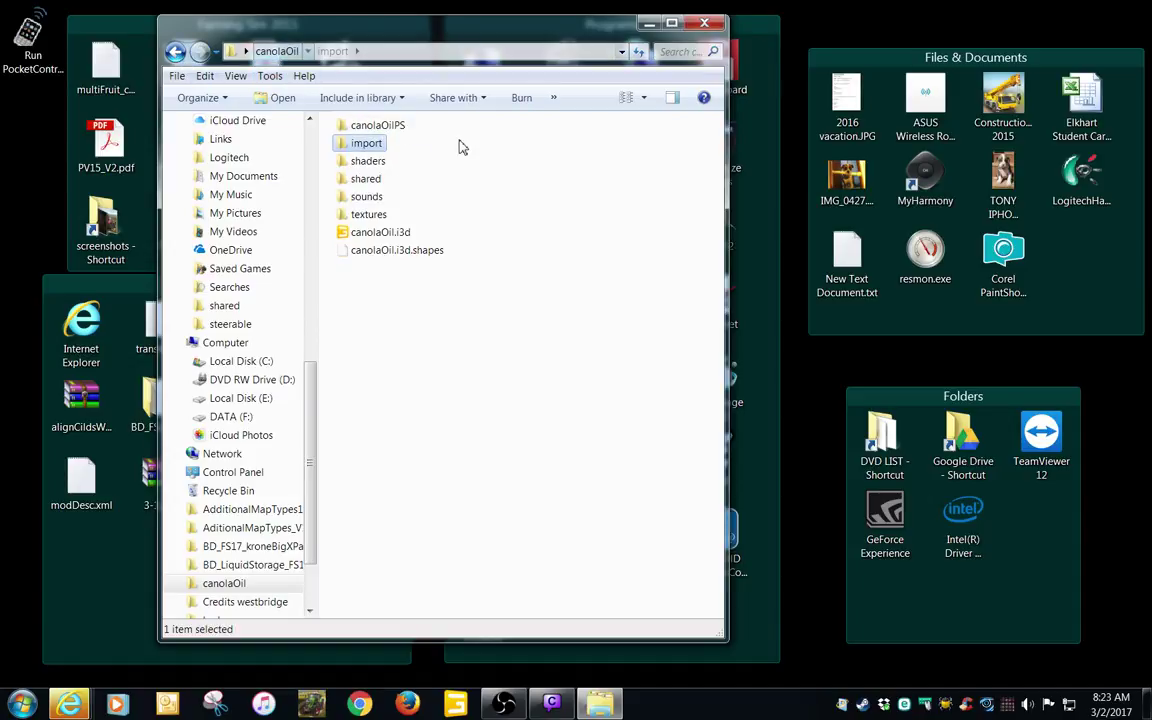
- Move all the .dds files from the goldcrestValley subfolder up into canolaOil's textures folder
drag(451, 33, 360, 42)
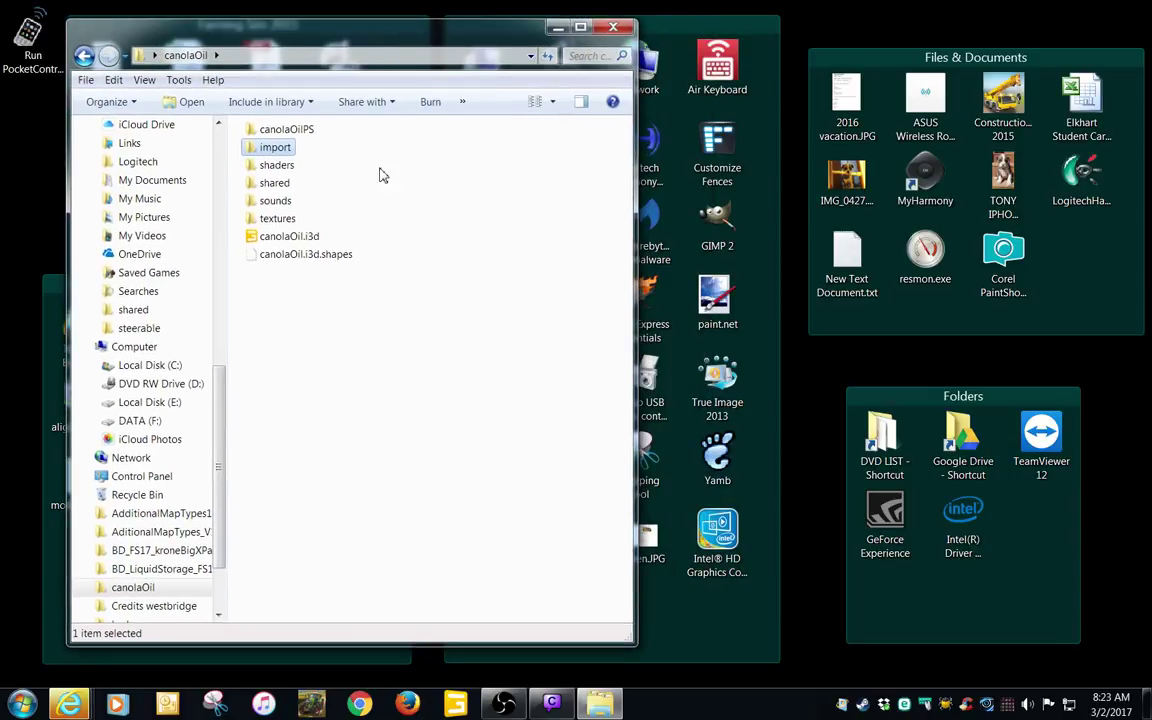
double_click(278, 219)
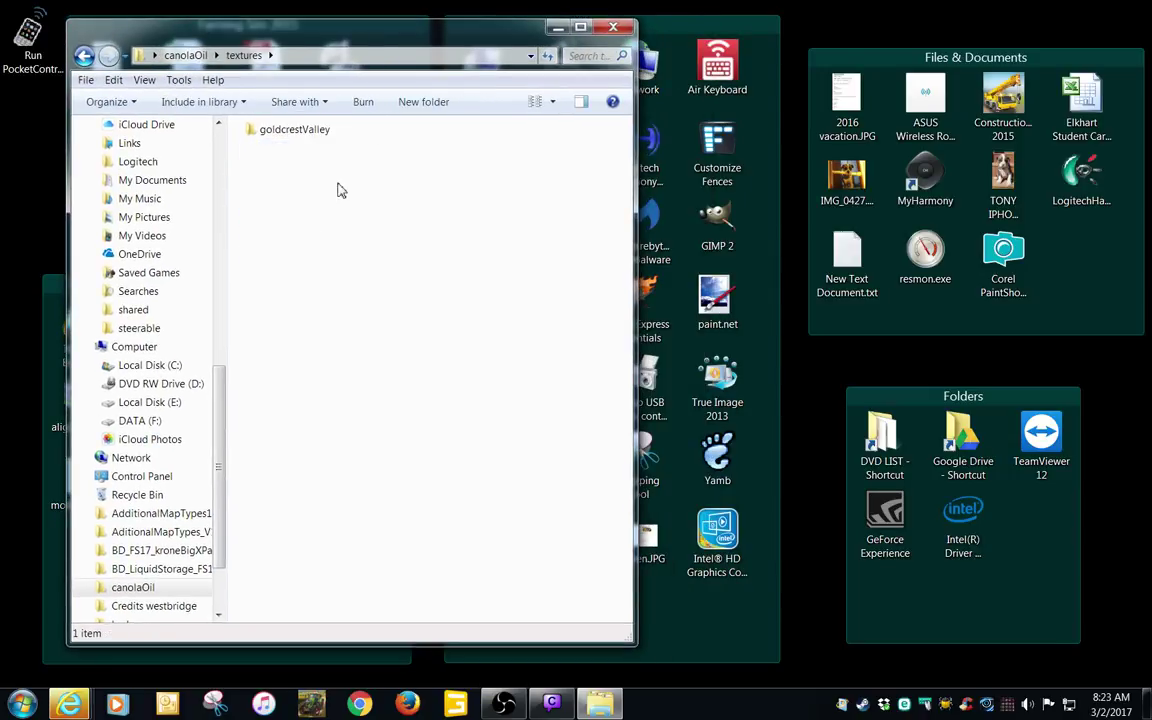
double_click(281, 138)
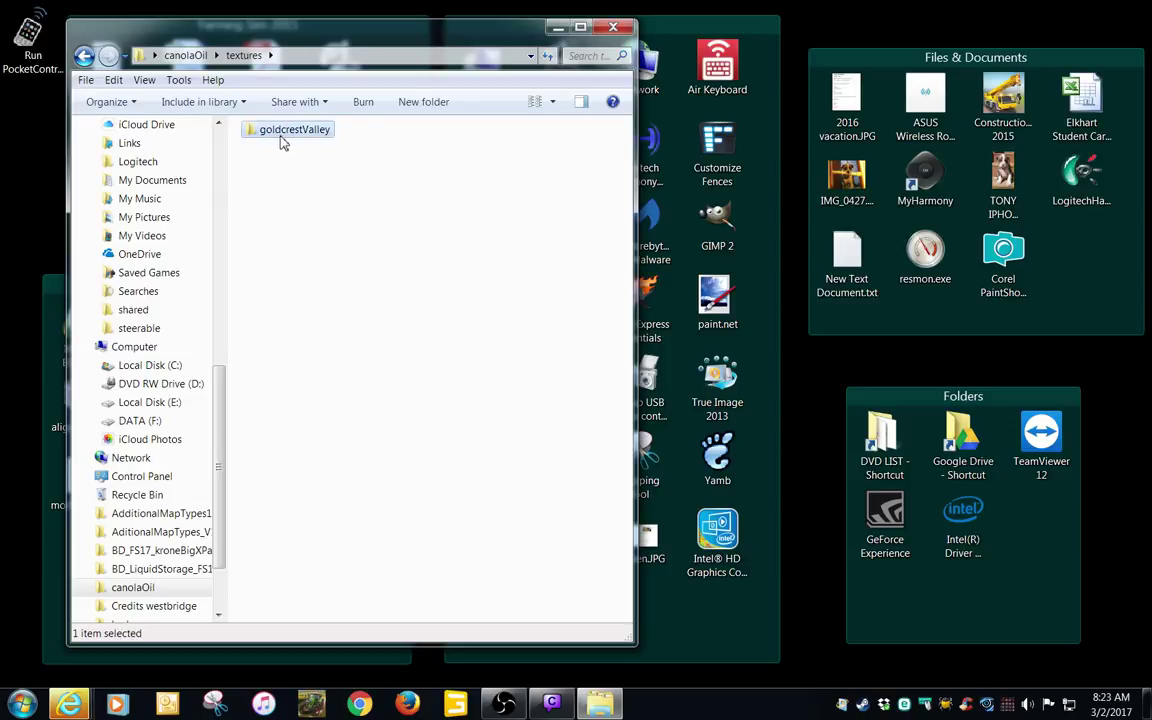
drag(313, 356, 290, 134)
right_click(297, 129)
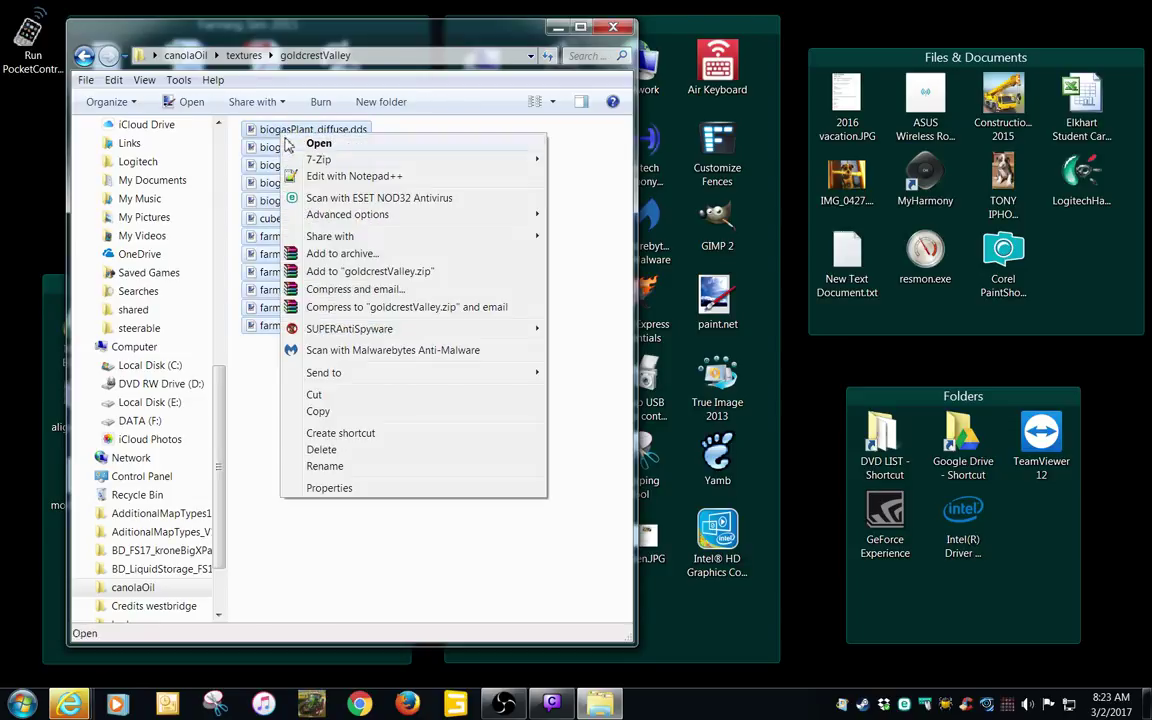
click(329, 393)
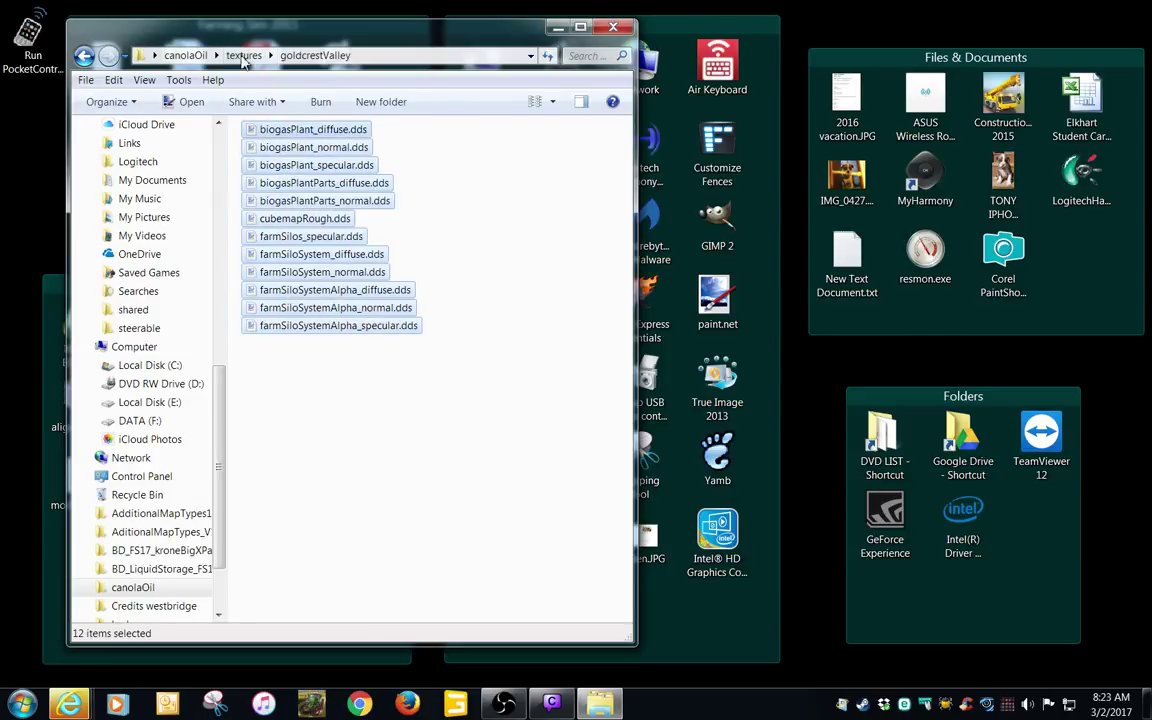
click(244, 55)
right_click(327, 317)
click(364, 419)
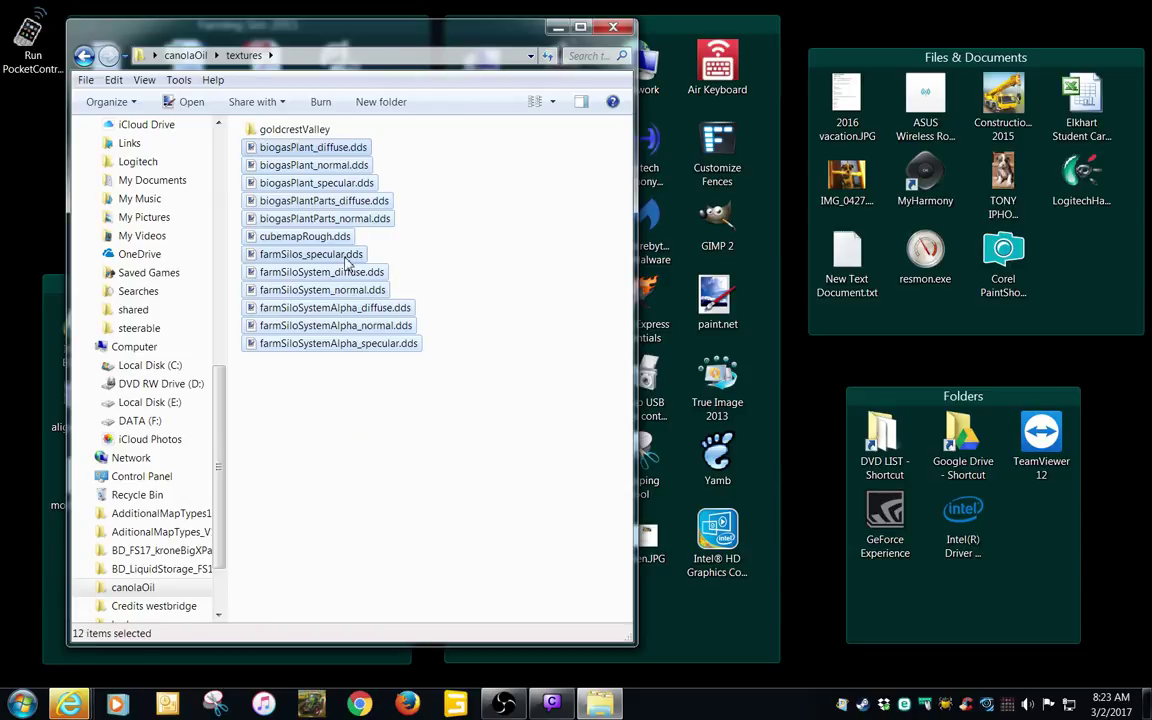
click(451, 233)
- Check the properties of the goldcrestValley folder inside textures and delete the folder
click(319, 133)
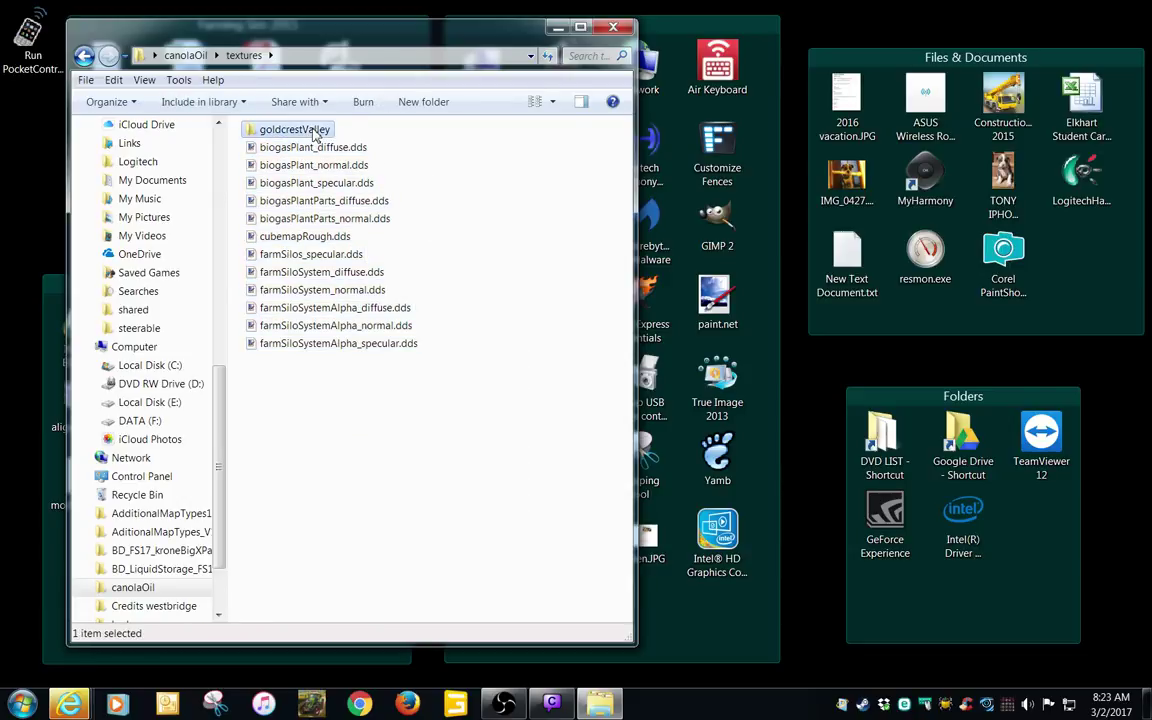
right_click(305, 129)
click(376, 588)
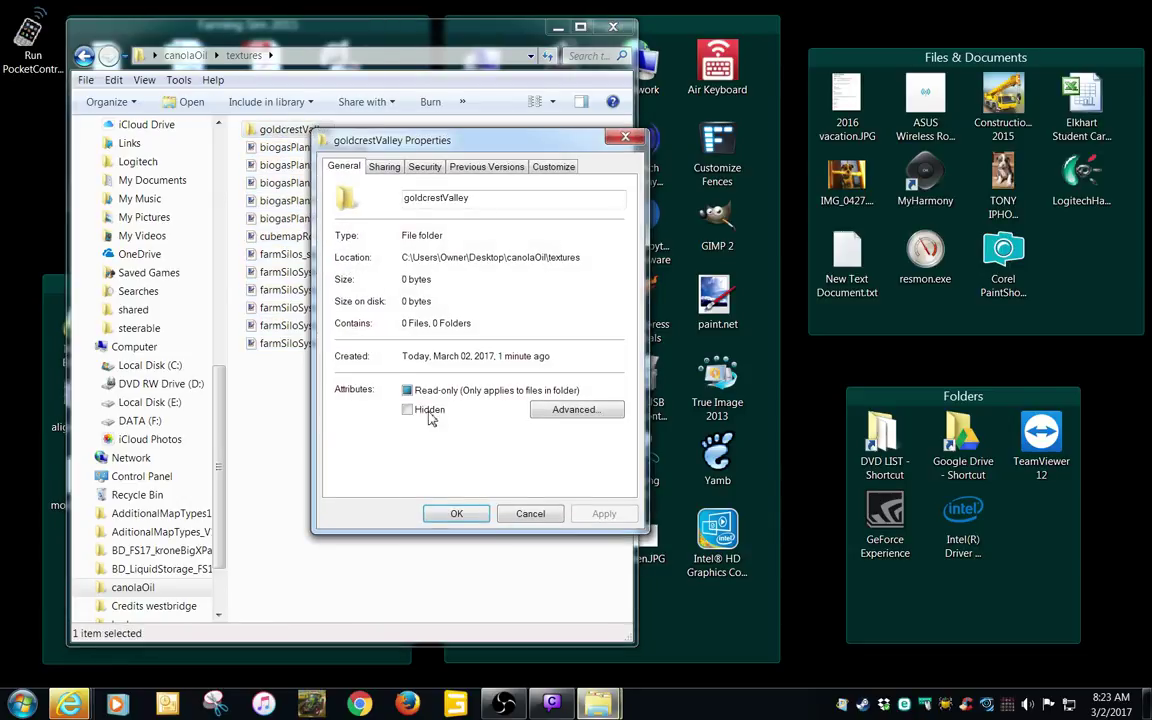
click(522, 517)
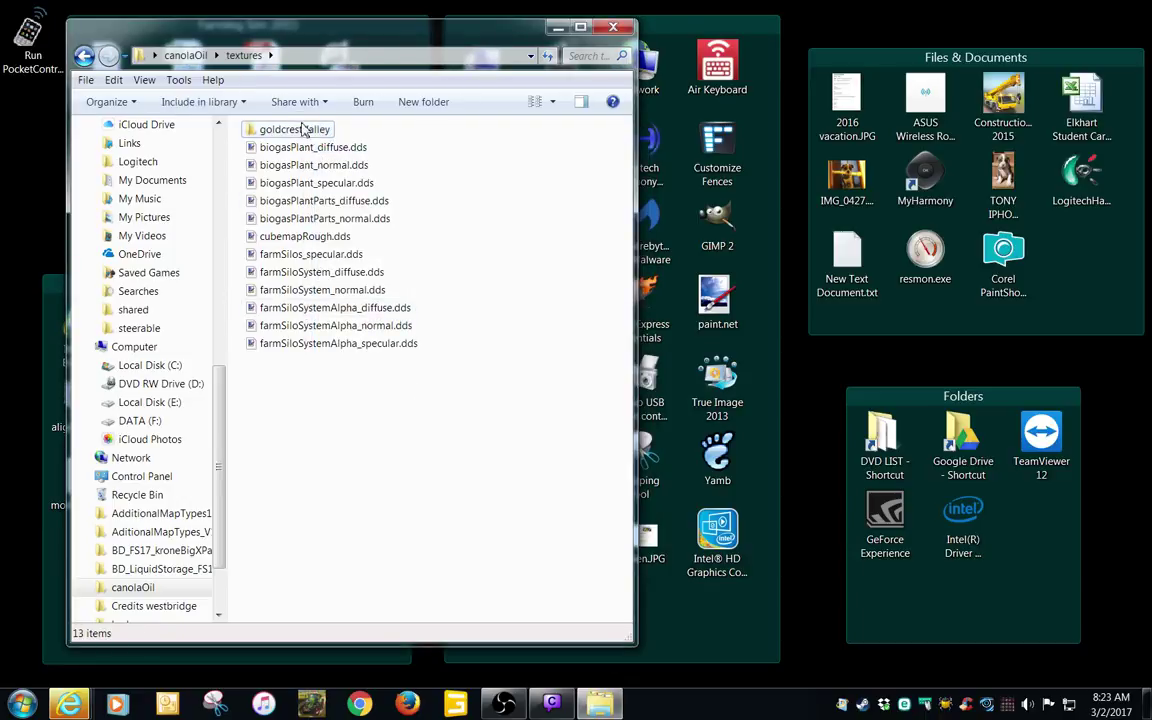
key(Delete)
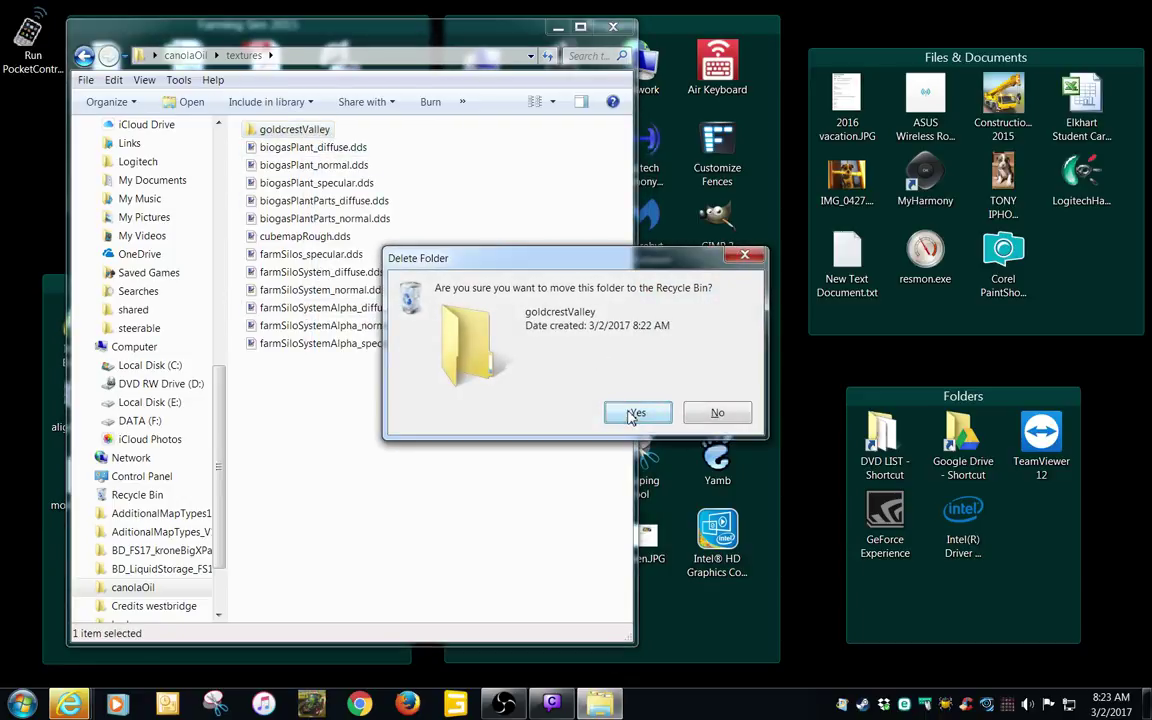
click(636, 413)
- Open a second folder window beside the canolaOil window and show the canolaOil folder in it too
click(199, 57)
drag(317, 41, 284, 40)
right_click(266, 140)
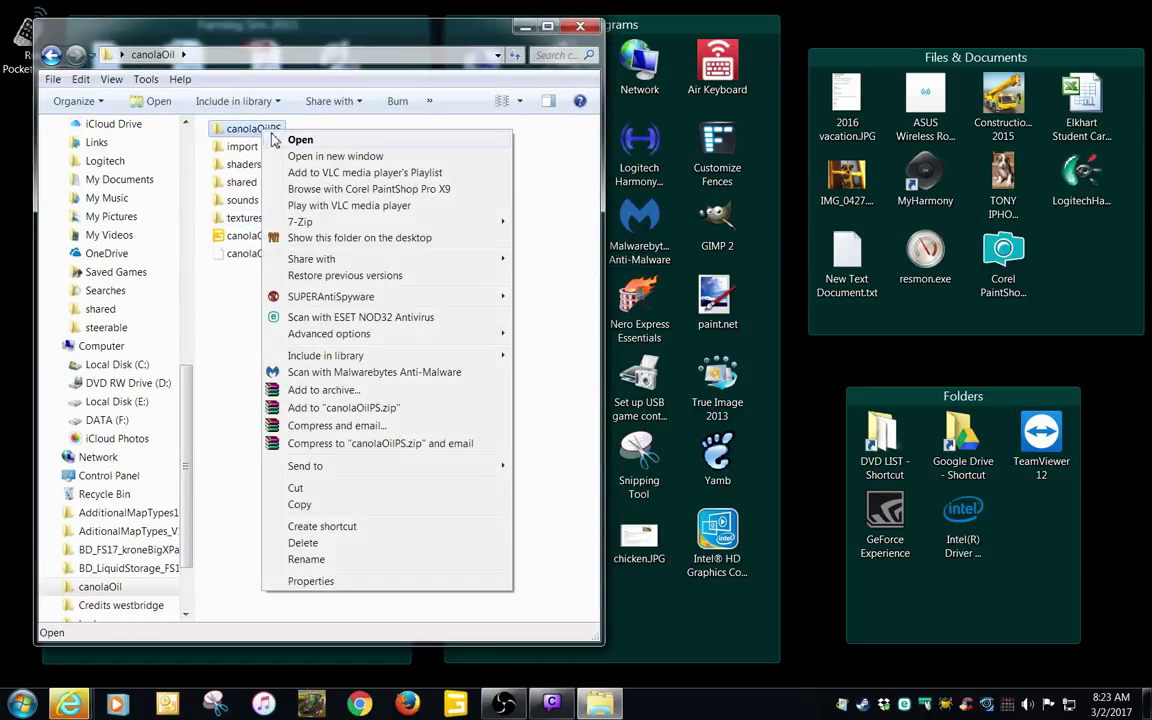
click(298, 158)
drag(410, 54, 911, 74)
drag(553, 146, 673, 145)
drag(745, 74, 724, 40)
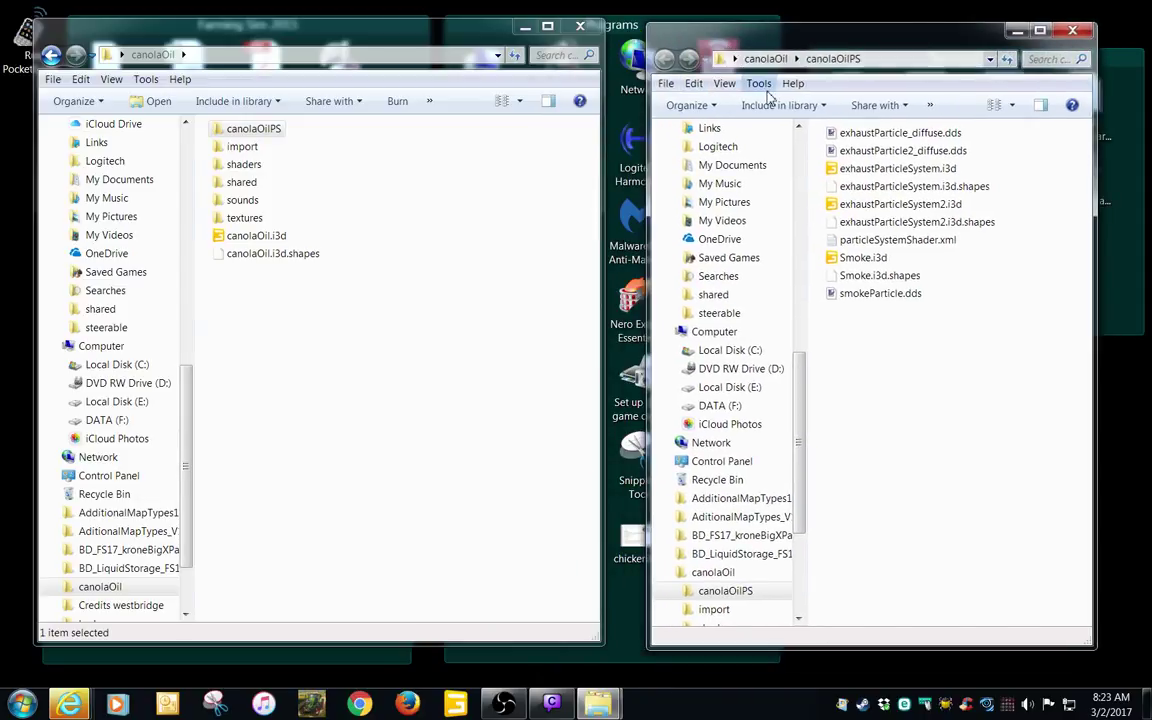
click(767, 60)
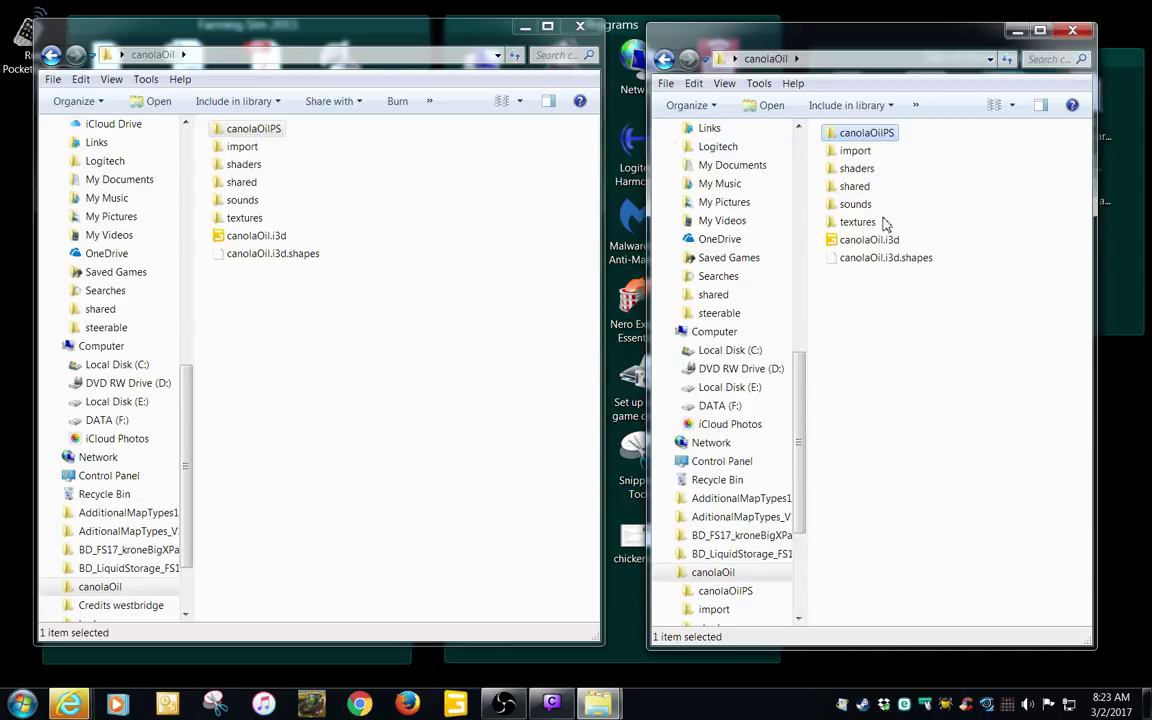
- Move all the storehouse and windmill .dds files from import\canolaoilbuilding\texture into canolaOil's textures folder
double_click(856, 151)
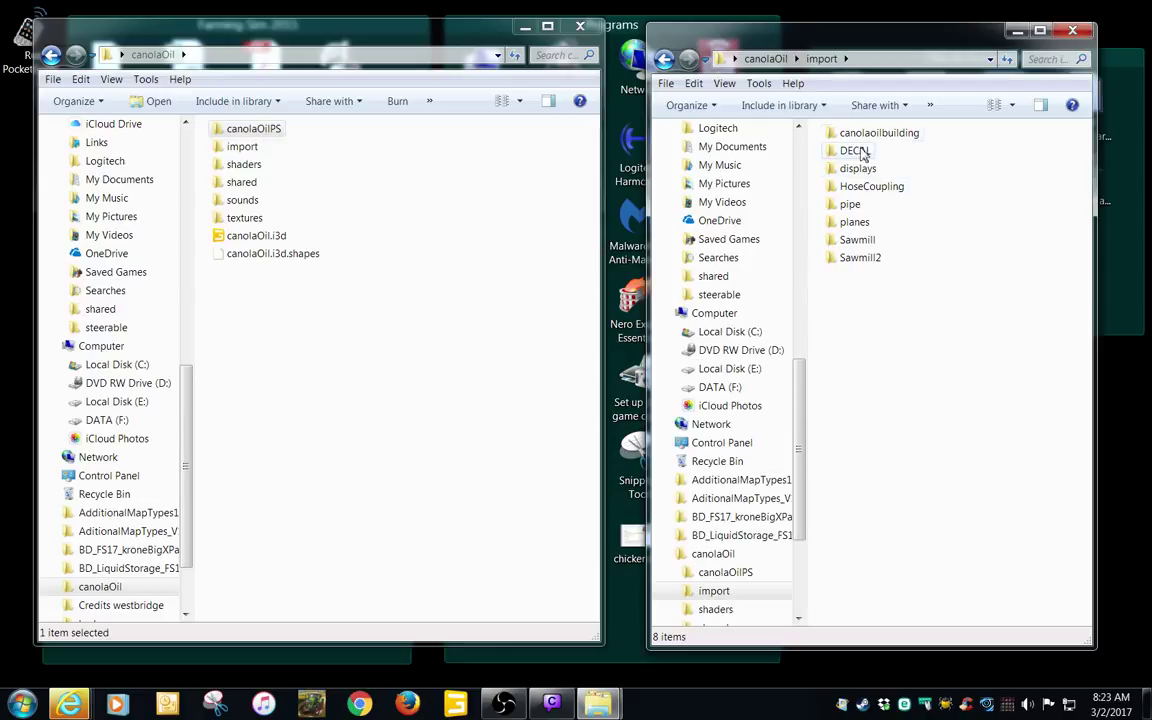
double_click(858, 133)
double_click(854, 135)
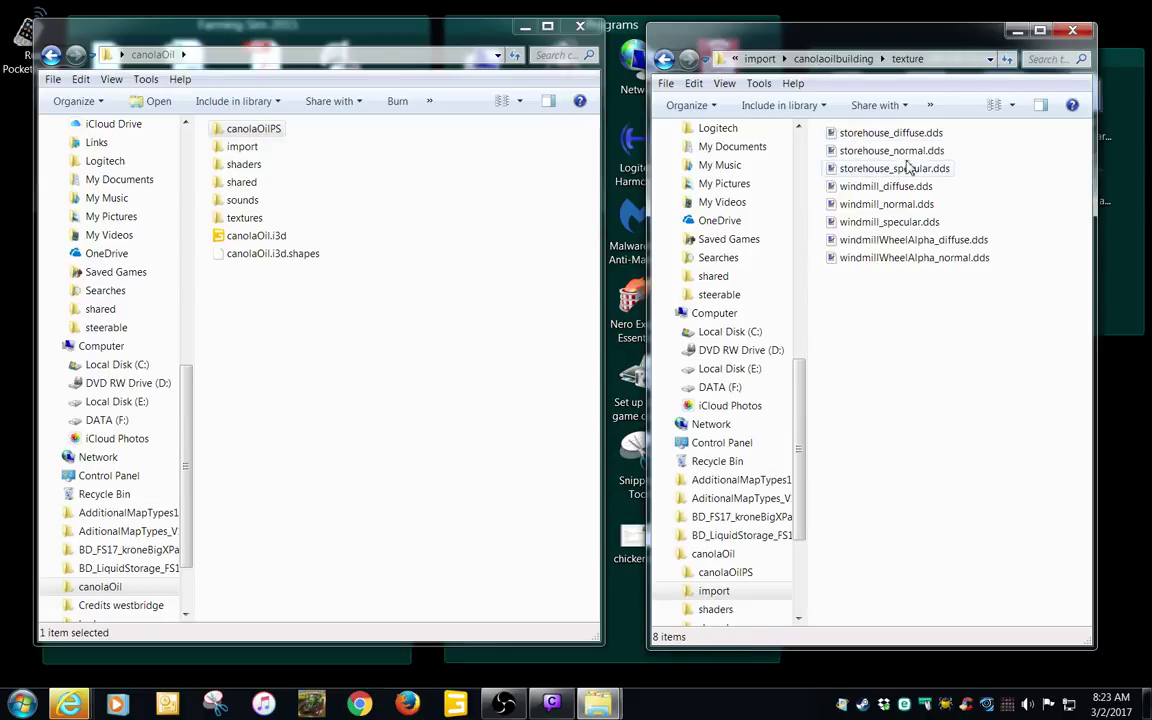
drag(908, 292, 417, 253)
right_drag(418, 258, 244, 218)
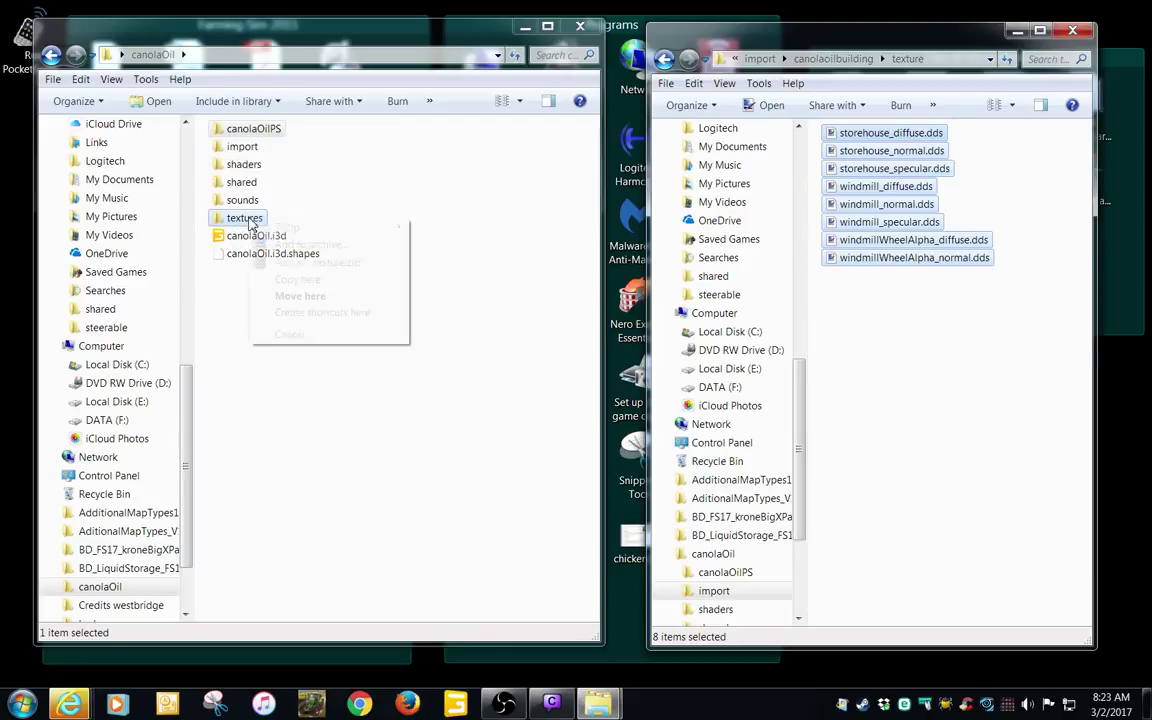
click(285, 298)
- Delete the canolaoilbuilding folder from the import folder
click(845, 60)
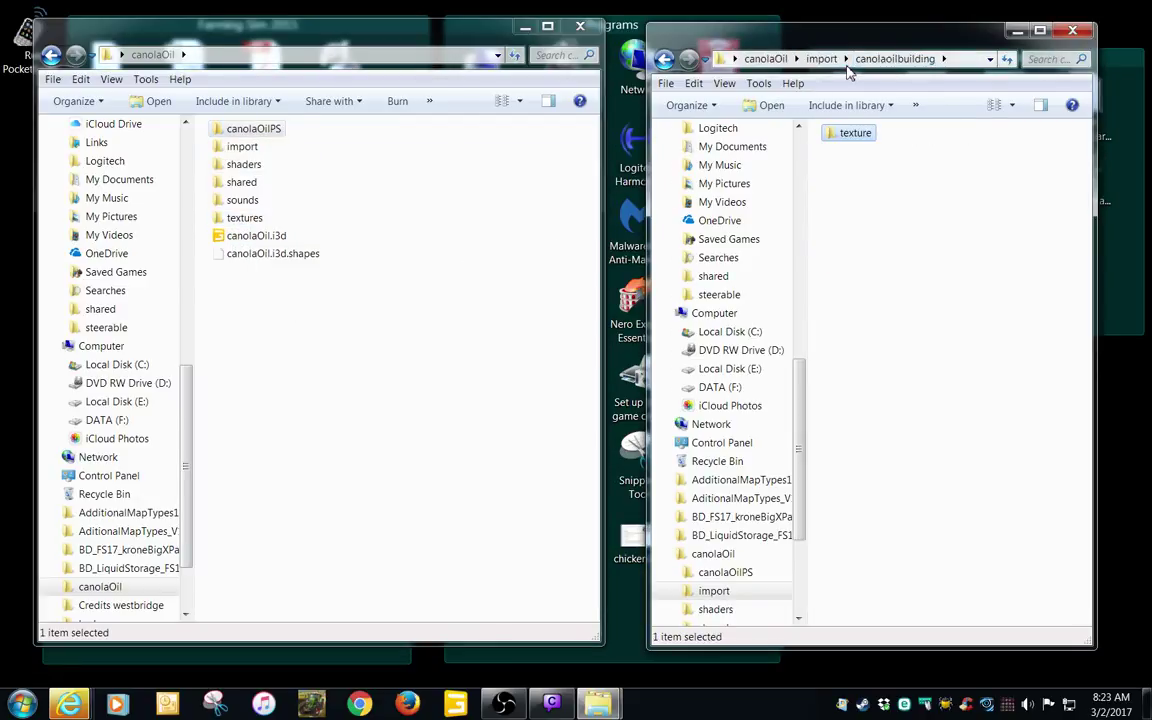
click(822, 59)
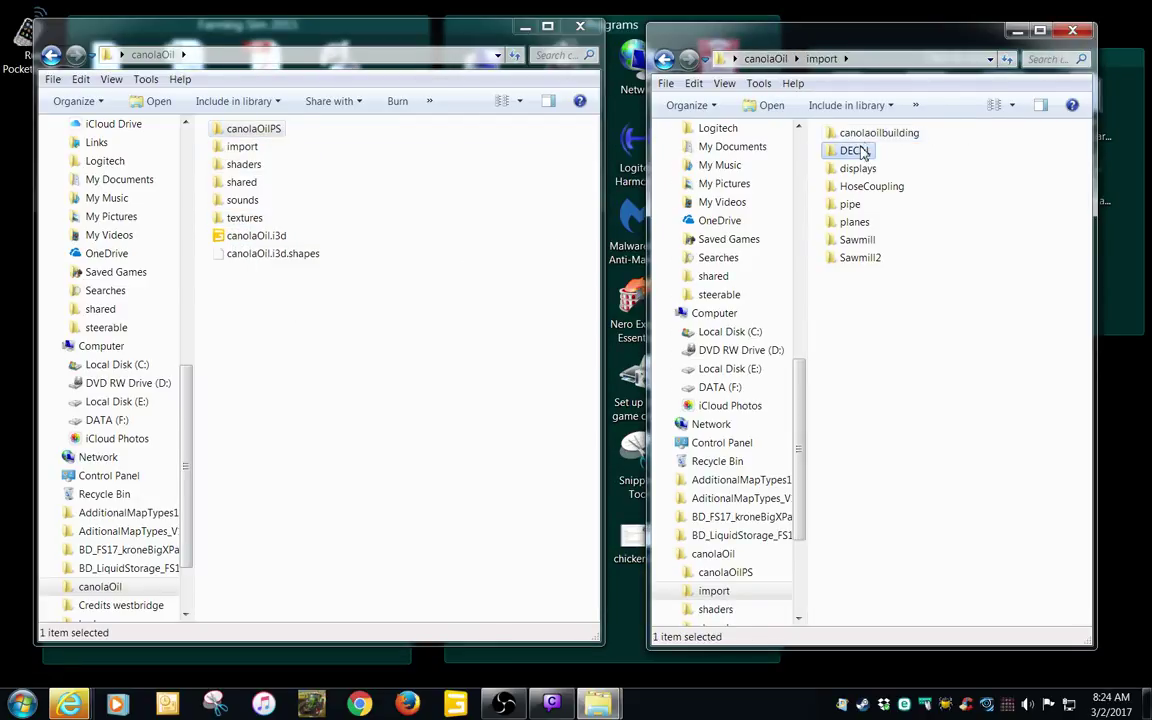
key(Delete)
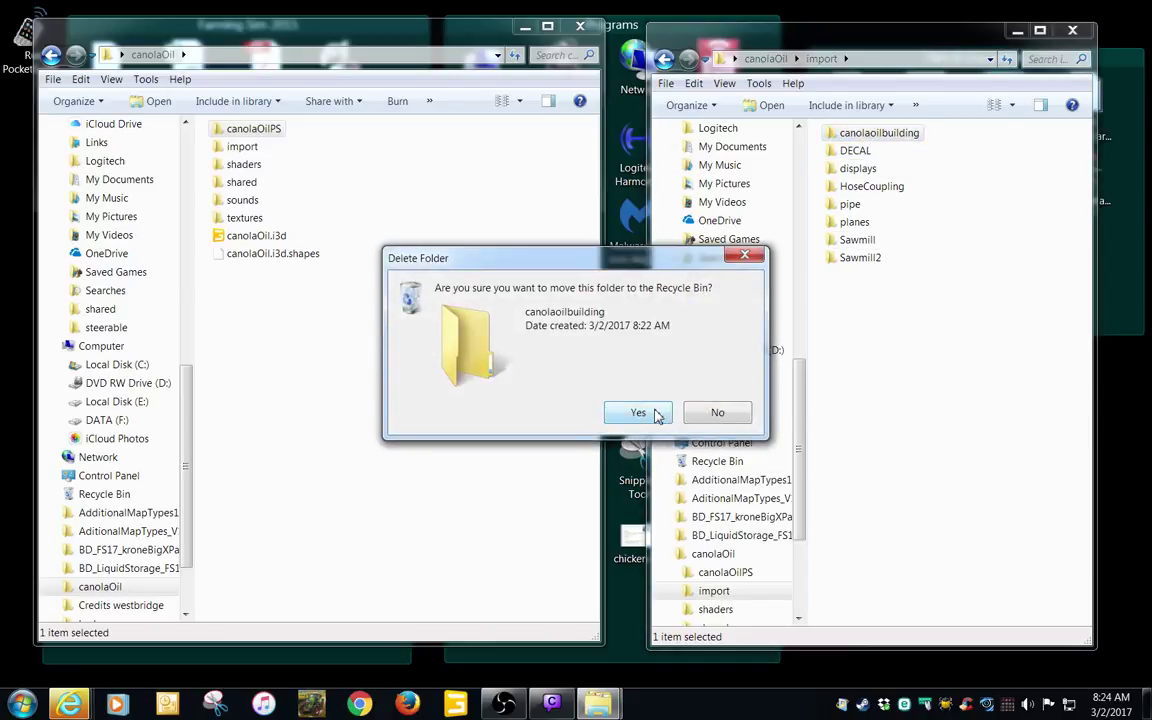
click(638, 413)
- Move blank.dds and canolaOildecal.dds from their subfolders in import\DECAL into canolaOil's textures folder
double_click(854, 134)
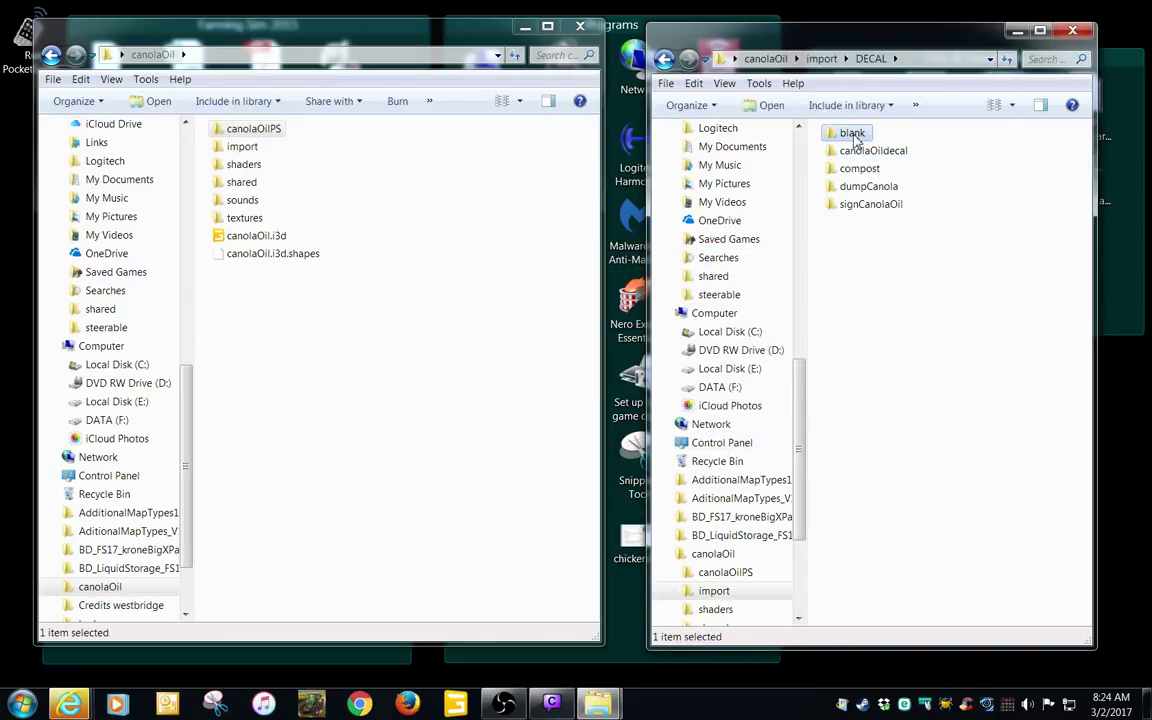
double_click(852, 134)
drag(860, 133, 254, 224)
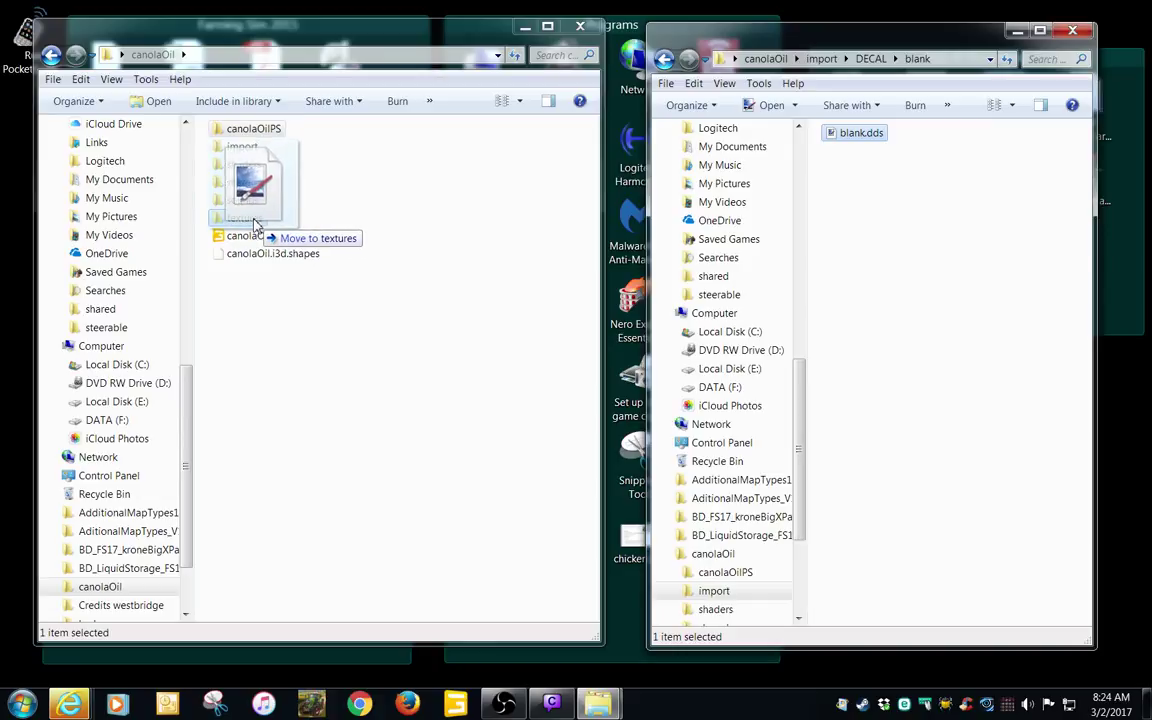
right_drag(255, 224, 255, 222)
click(305, 297)
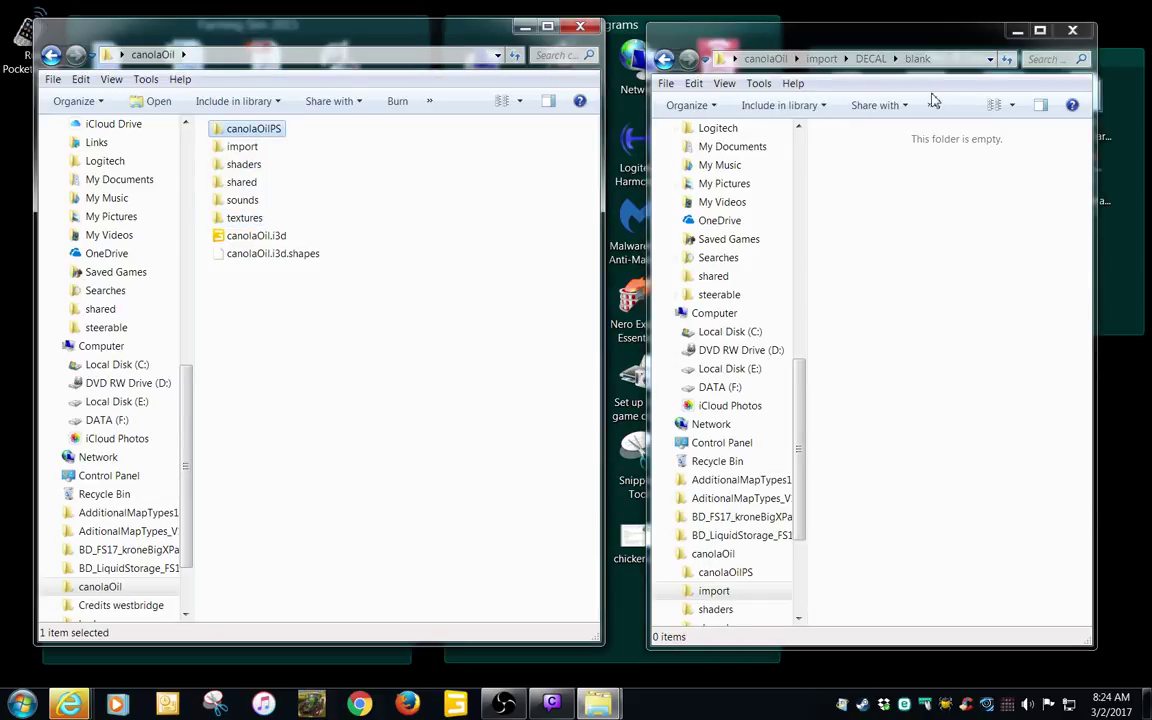
click(872, 61)
double_click(866, 152)
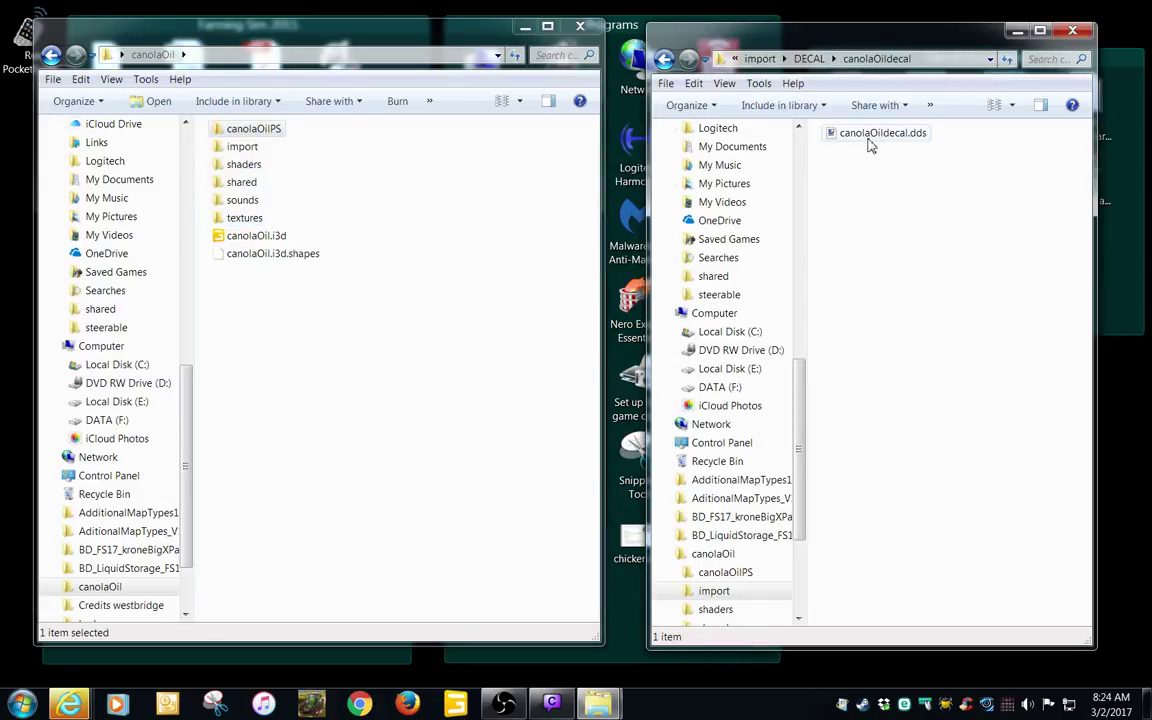
right_drag(870, 146, 250, 224)
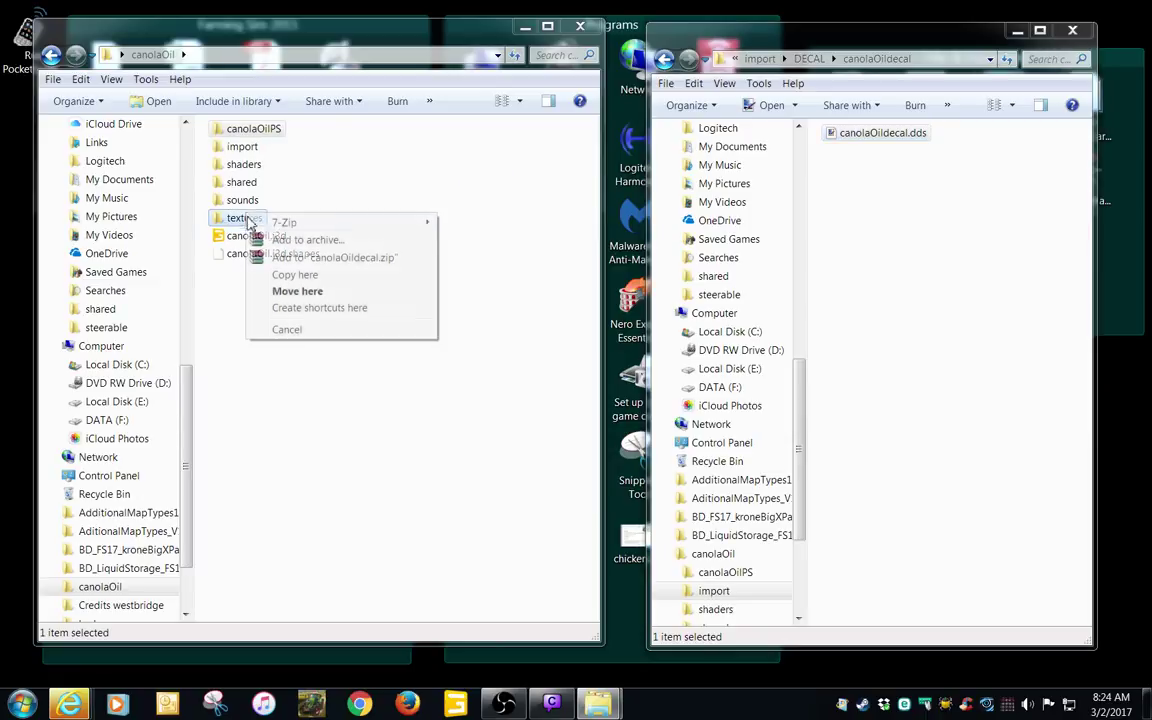
click(297, 291)
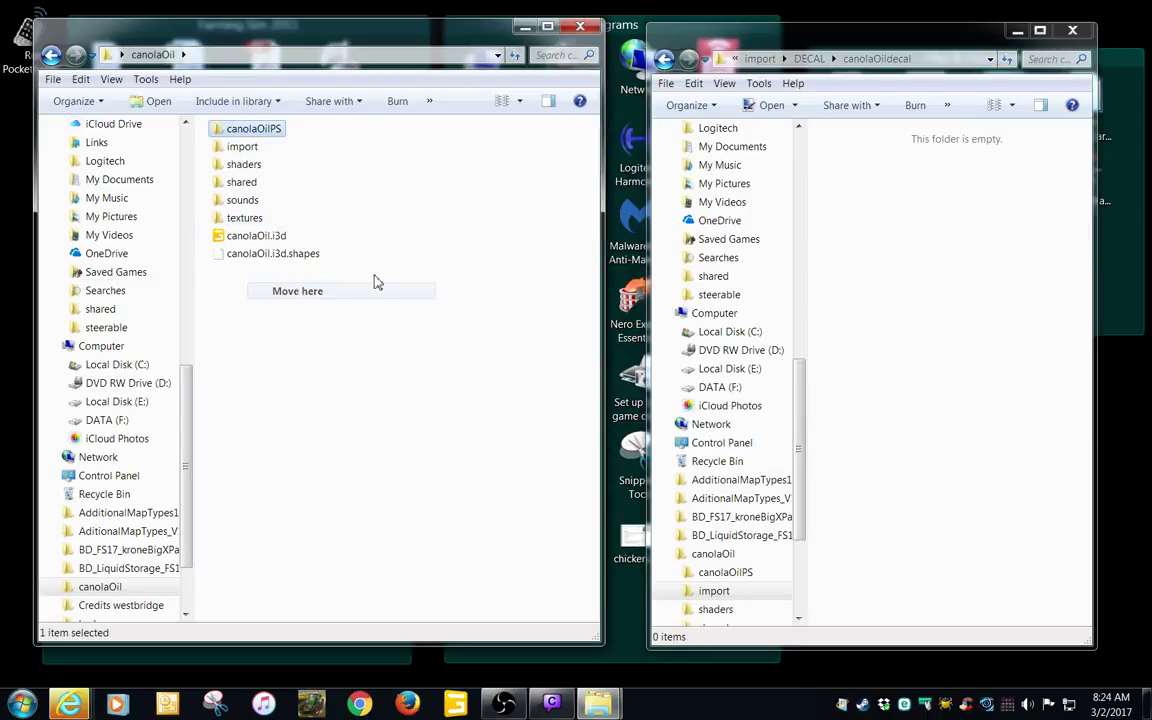
- Move compost.dds and the file in dumpCanola from their import\DECAL subfolders into canolaOil's textures folder
click(810, 59)
double_click(857, 172)
right_drag(857, 140, 255, 226)
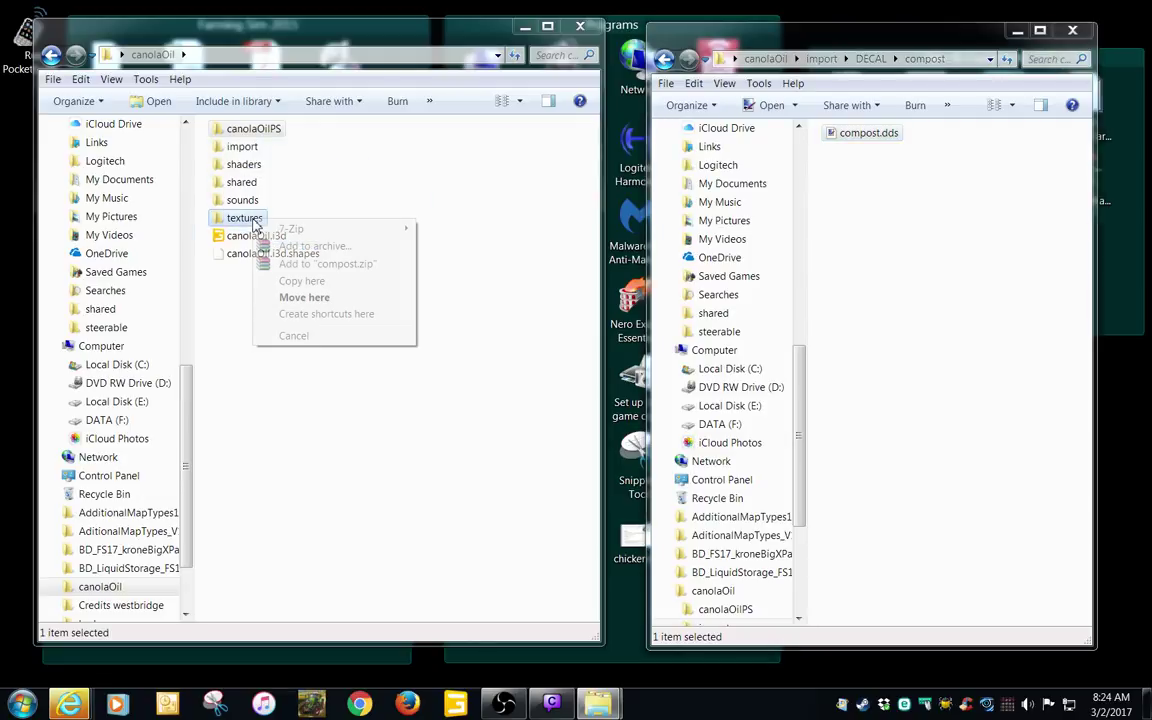
click(304, 297)
click(870, 59)
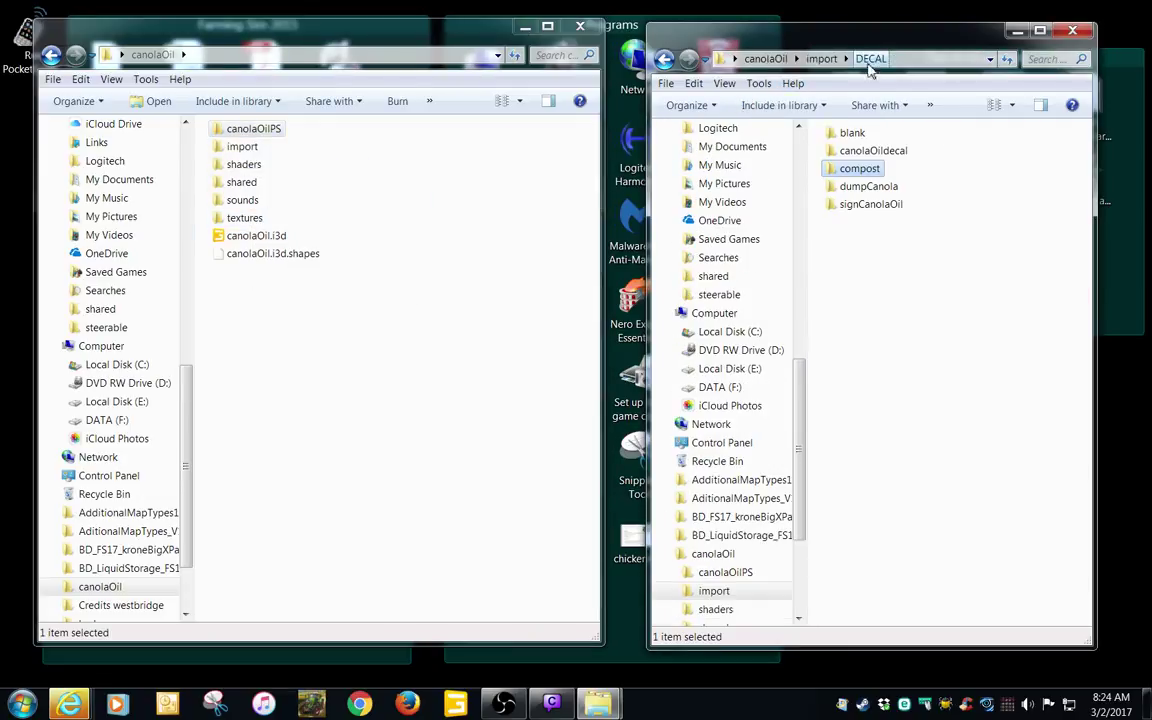
double_click(859, 191)
right_drag(858, 138, 256, 225)
click(309, 303)
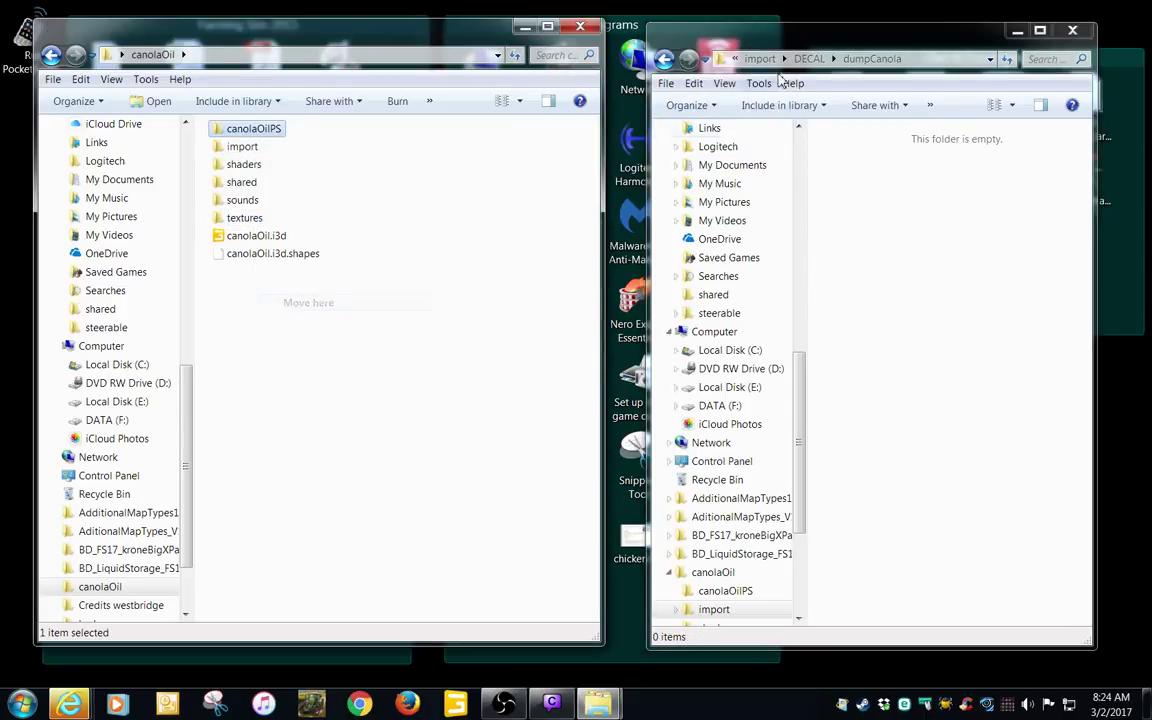
- Move signCanolaOil.dds from import\DECAL\signCanolaOil into canolaOil's textures folder
click(809, 59)
double_click(868, 205)
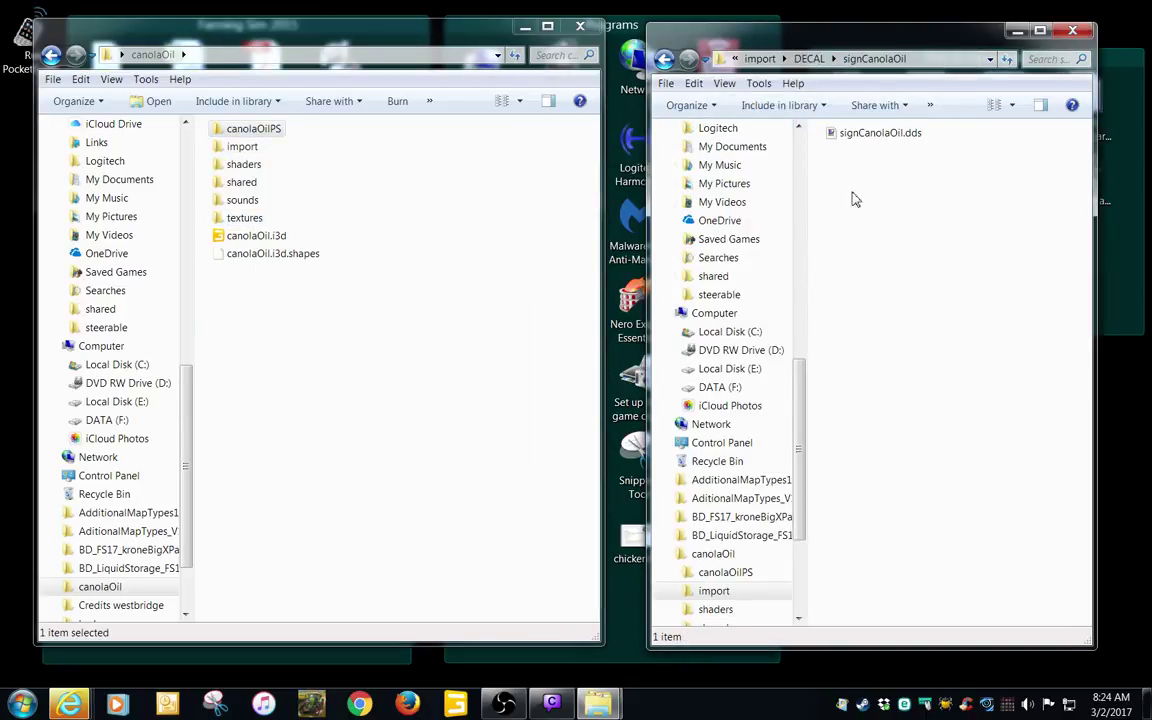
right_drag(855, 140, 266, 233)
click(305, 296)
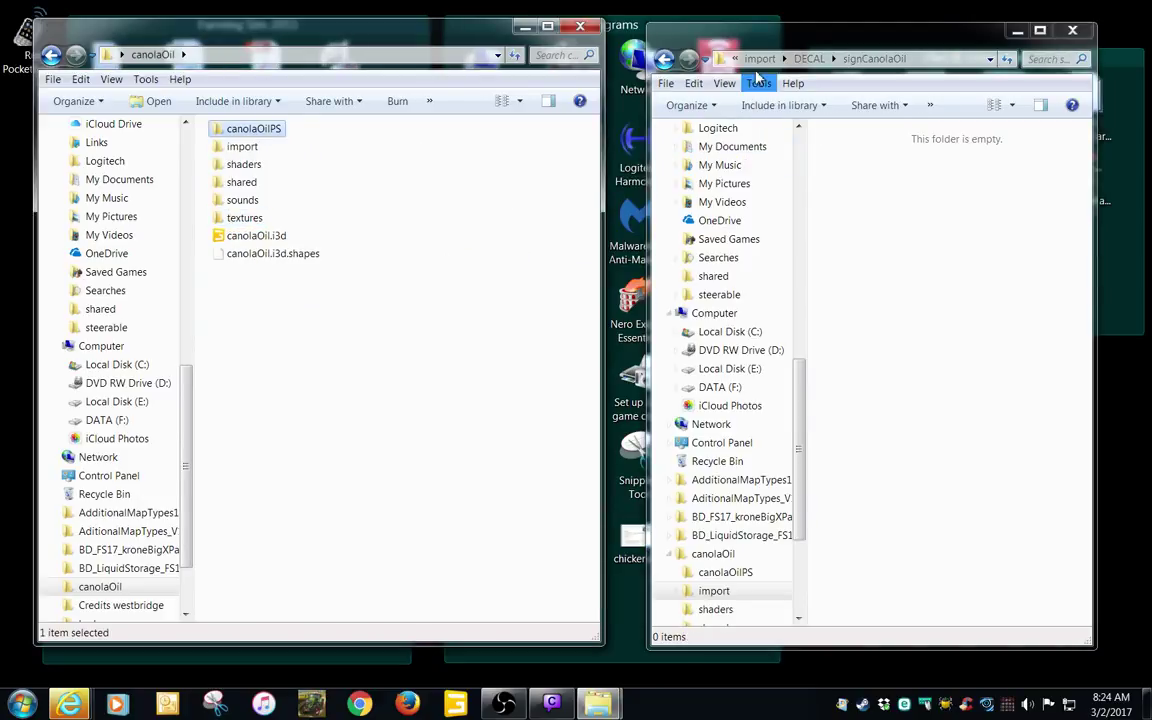
- Check the properties of the DECAL folder inside import and delete the folder
click(809, 59)
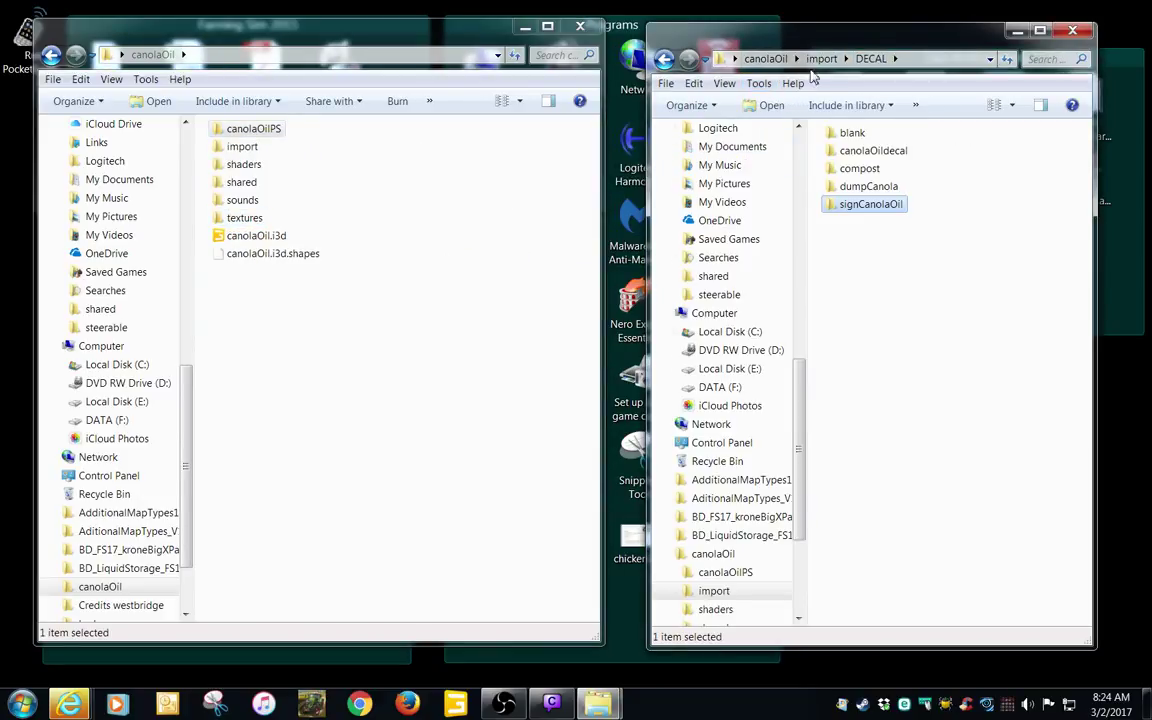
click(821, 59)
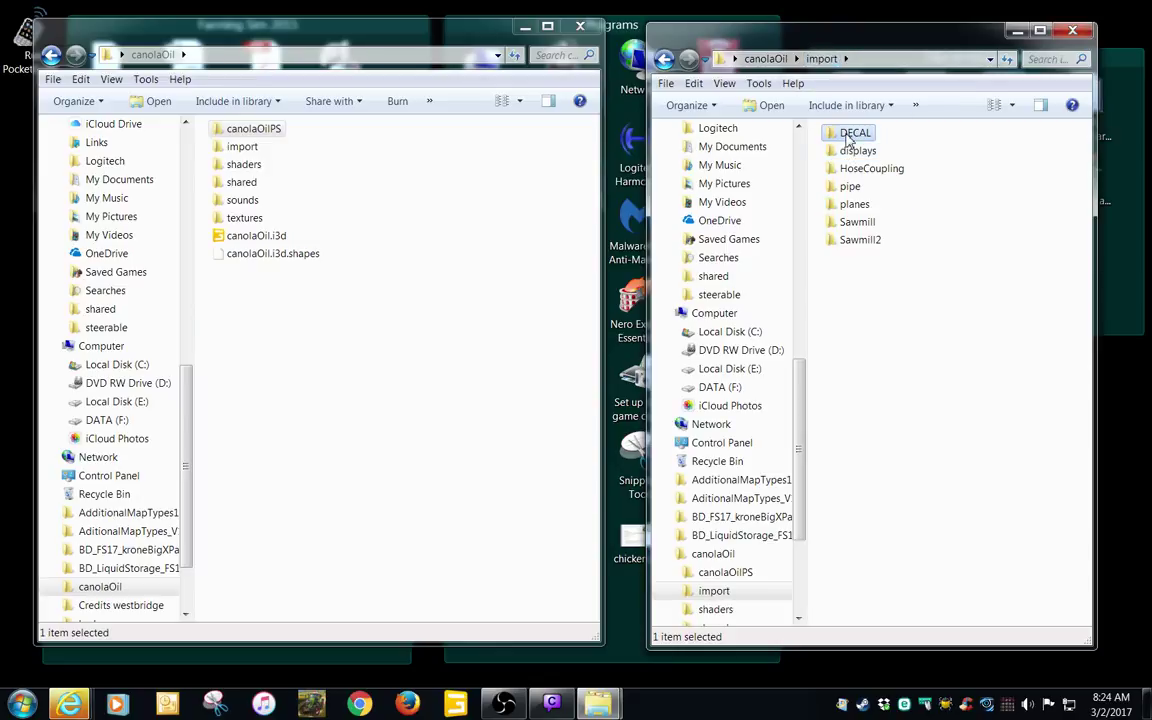
right_click(850, 140)
click(880, 584)
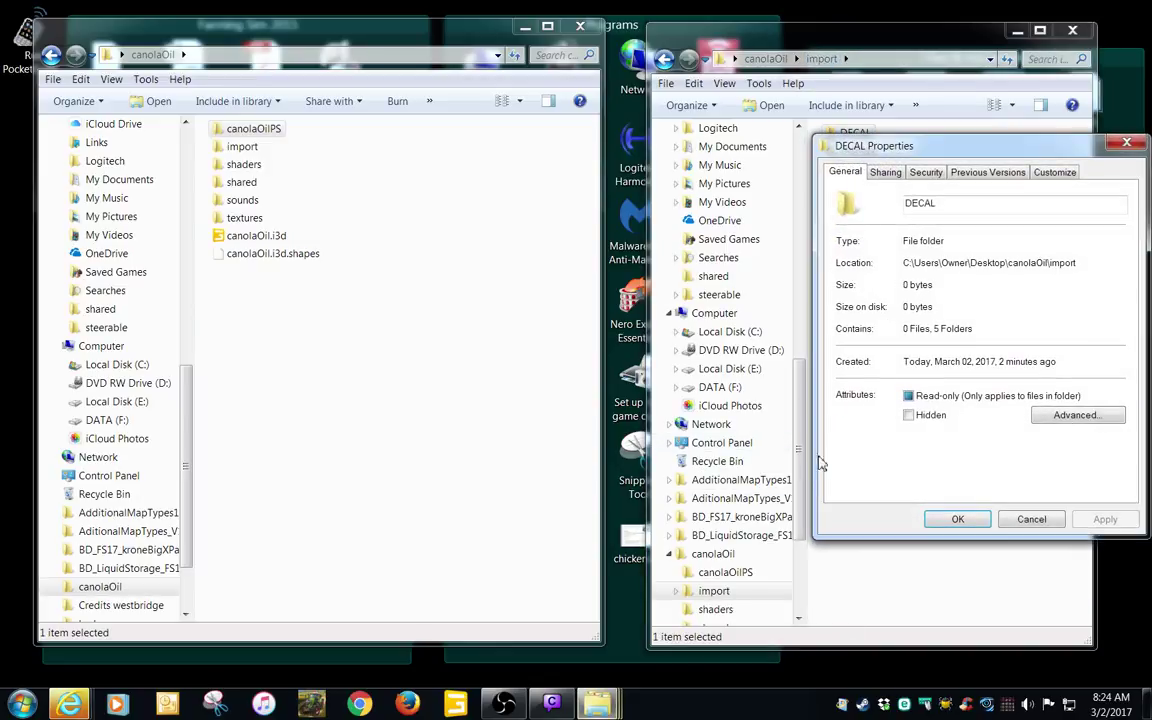
click(1020, 522)
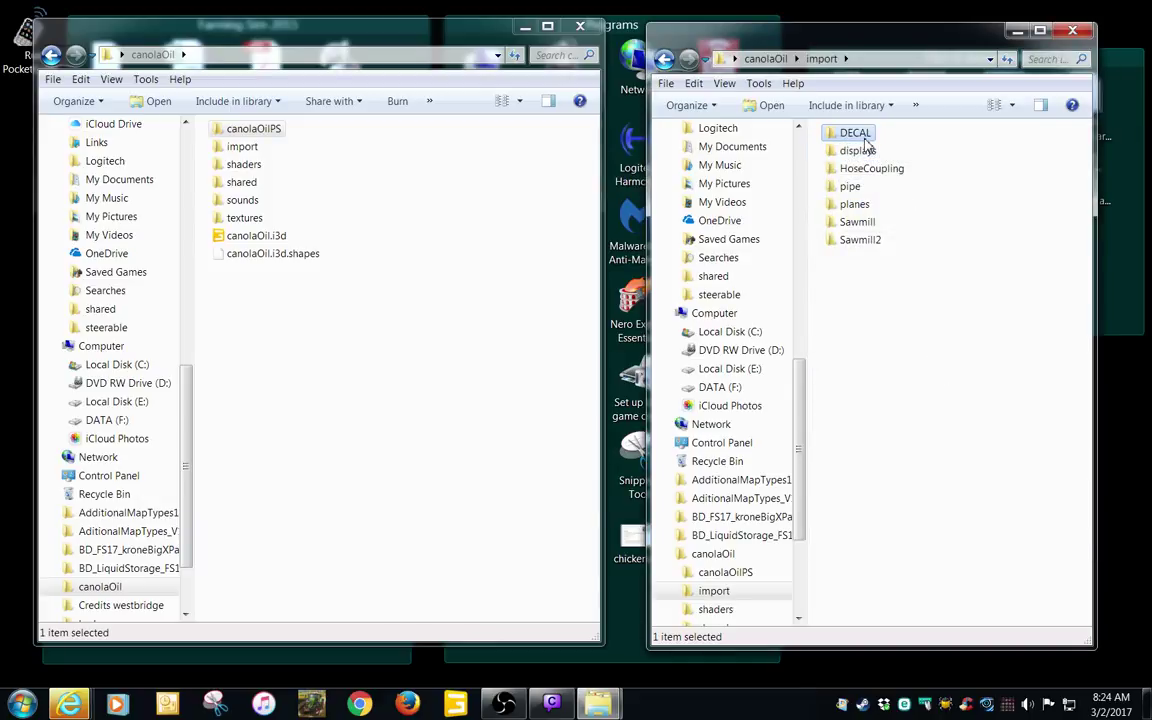
key(Delete)
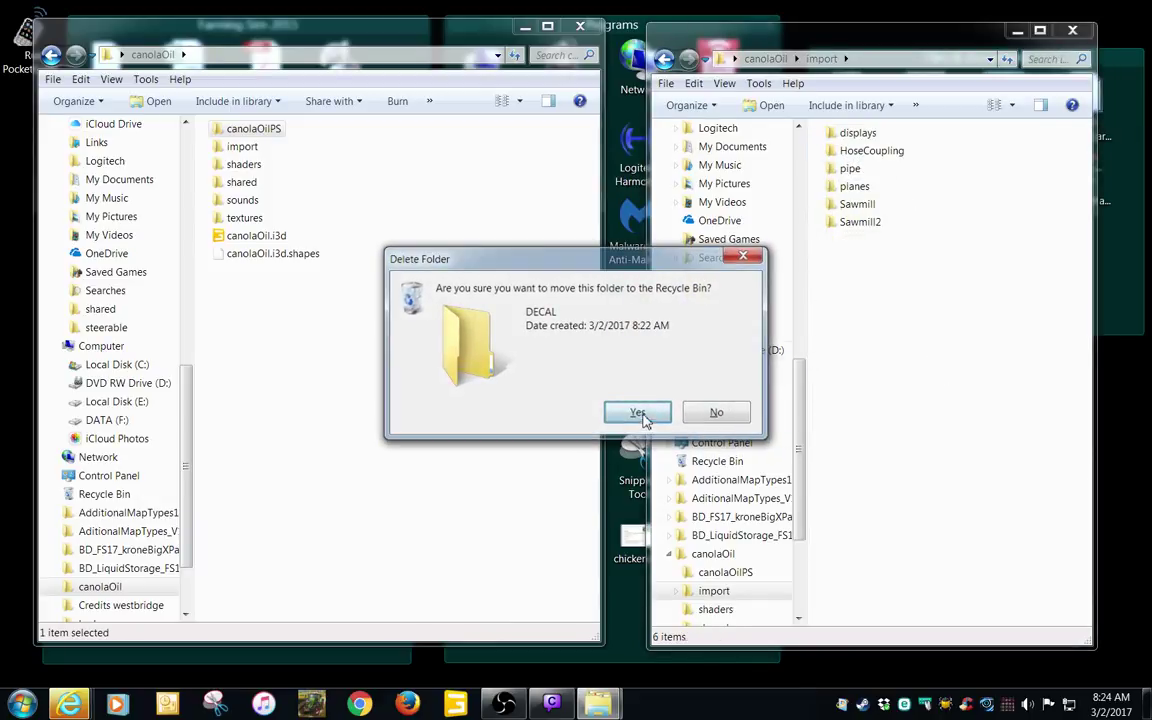
click(640, 412)
- Move the file in displays\canolaOildisplay and numbers_diffuse.dds from displays\ScreenDisplay\textures into canolaOil's textures folder
double_click(856, 134)
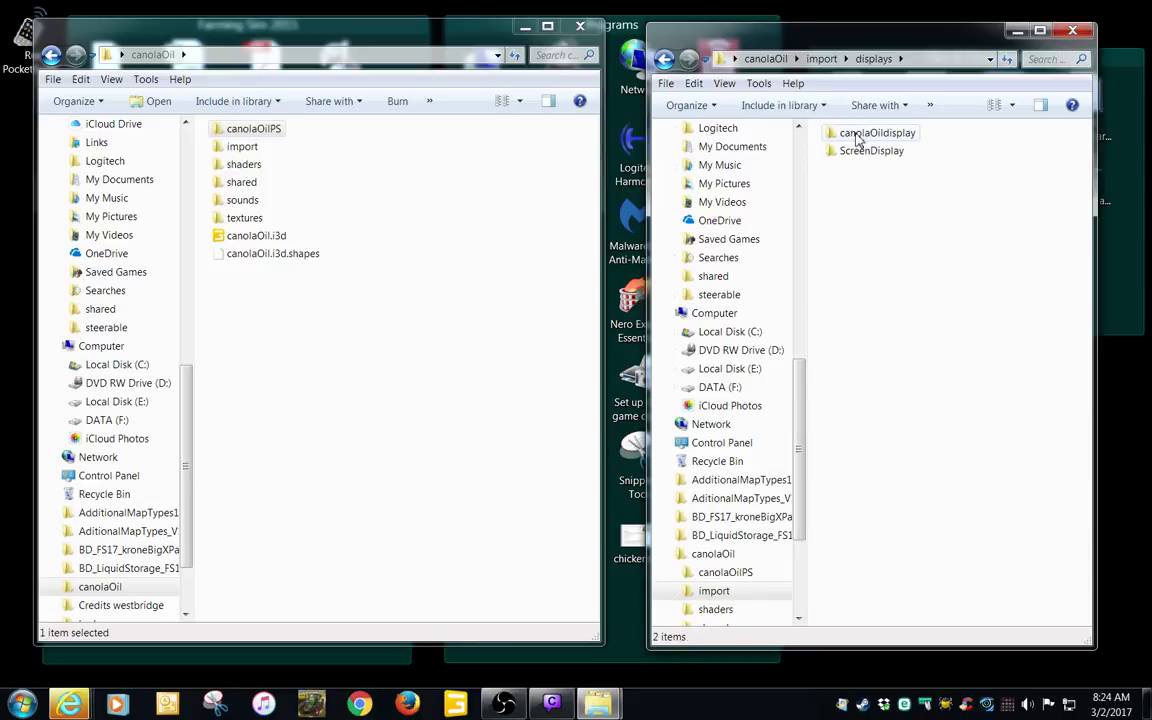
double_click(856, 136)
right_drag(865, 147, 251, 226)
click(283, 303)
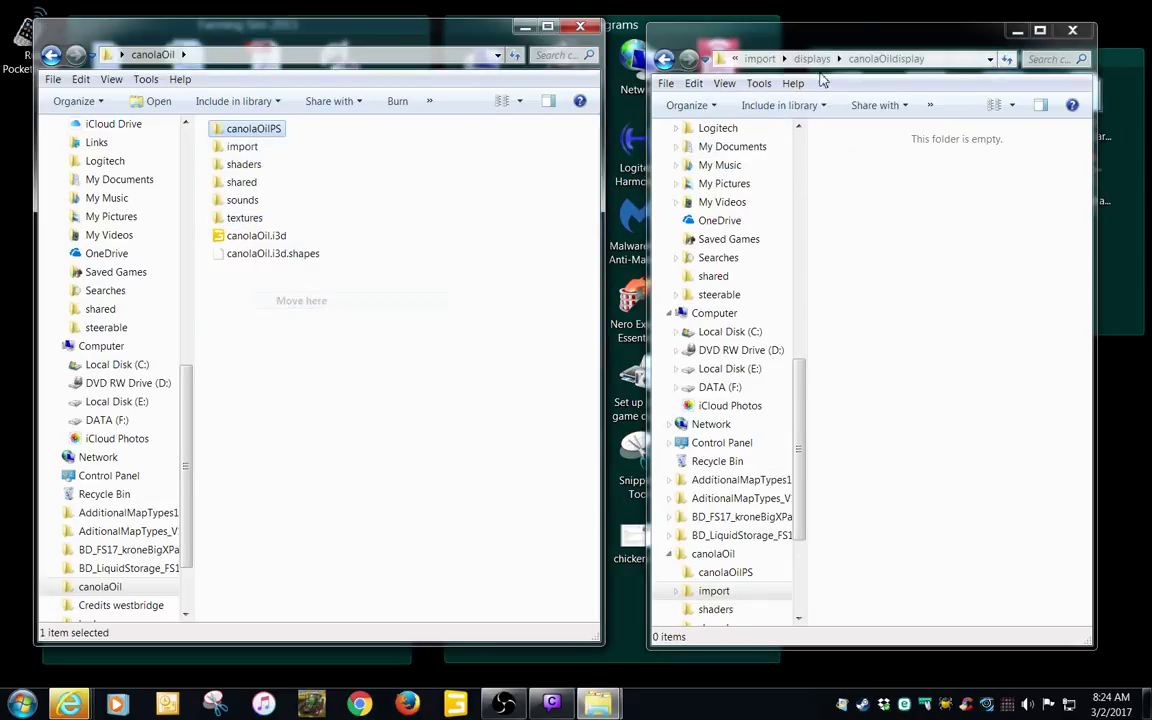
click(822, 60)
double_click(851, 150)
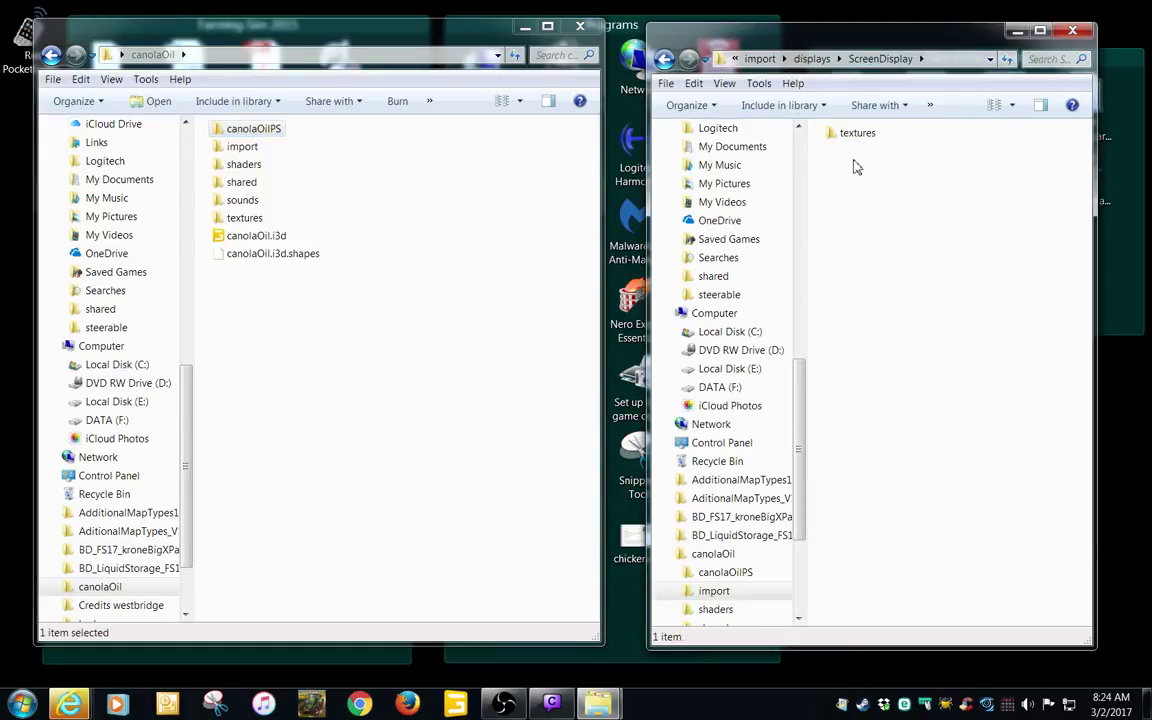
double_click(849, 138)
right_drag(857, 137, 244, 224)
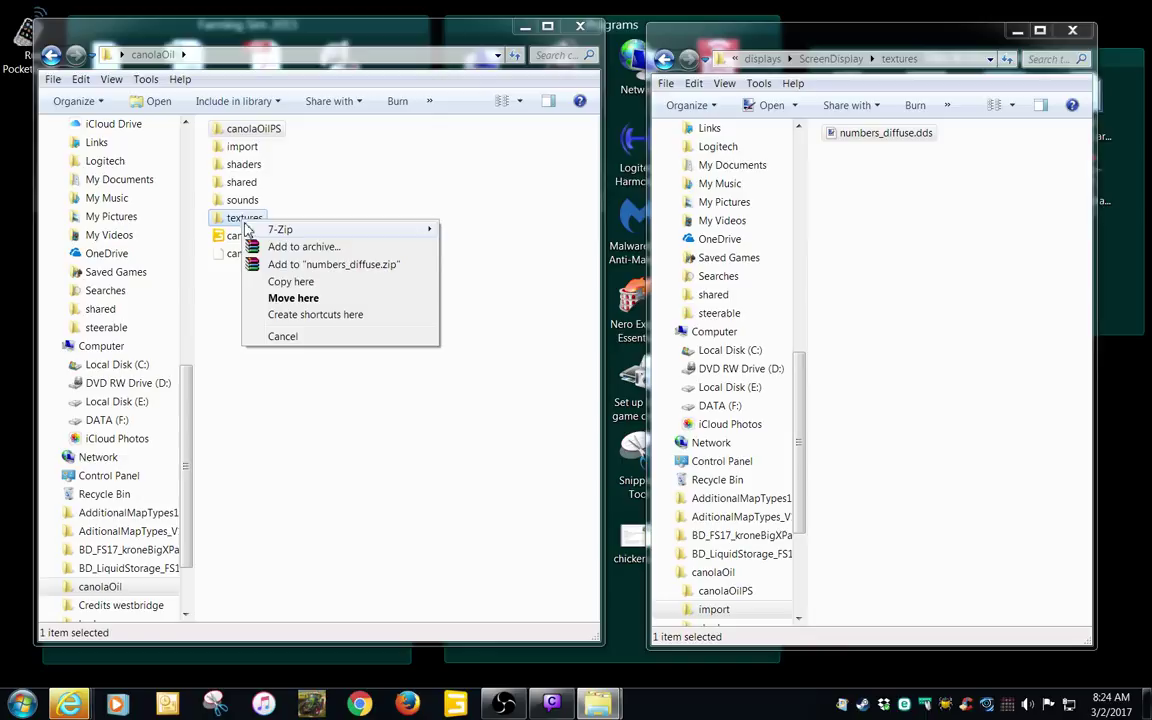
click(292, 298)
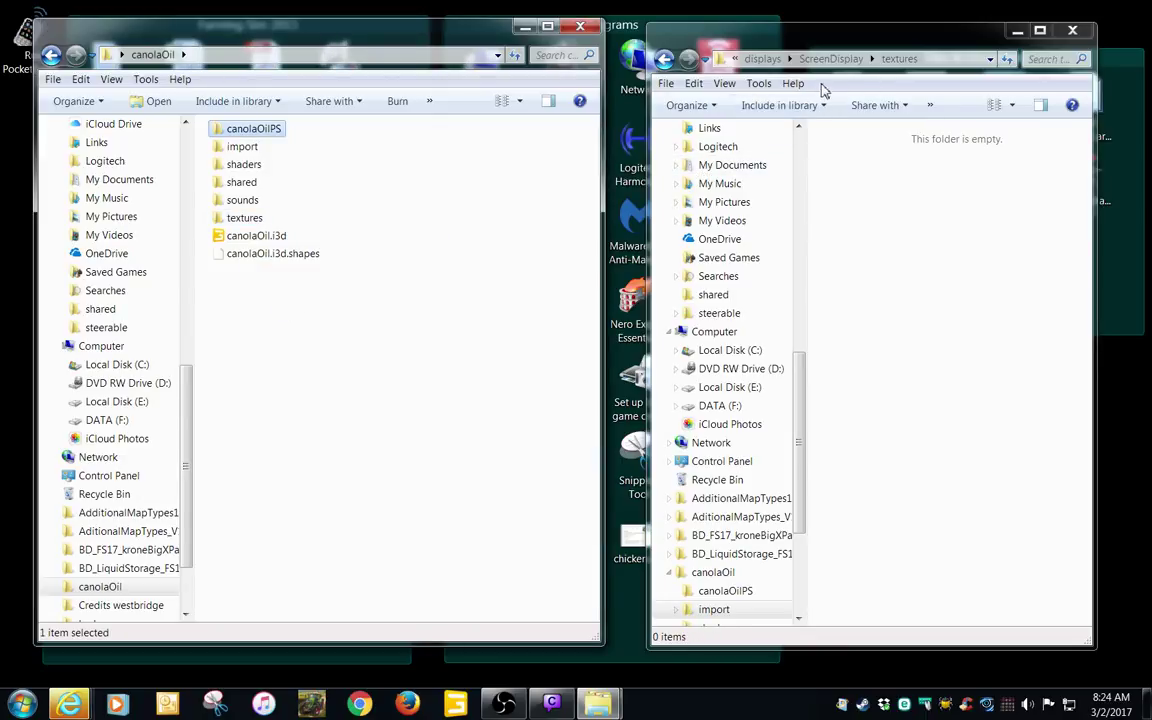
- Delete the displays folder from the import folder
click(763, 59)
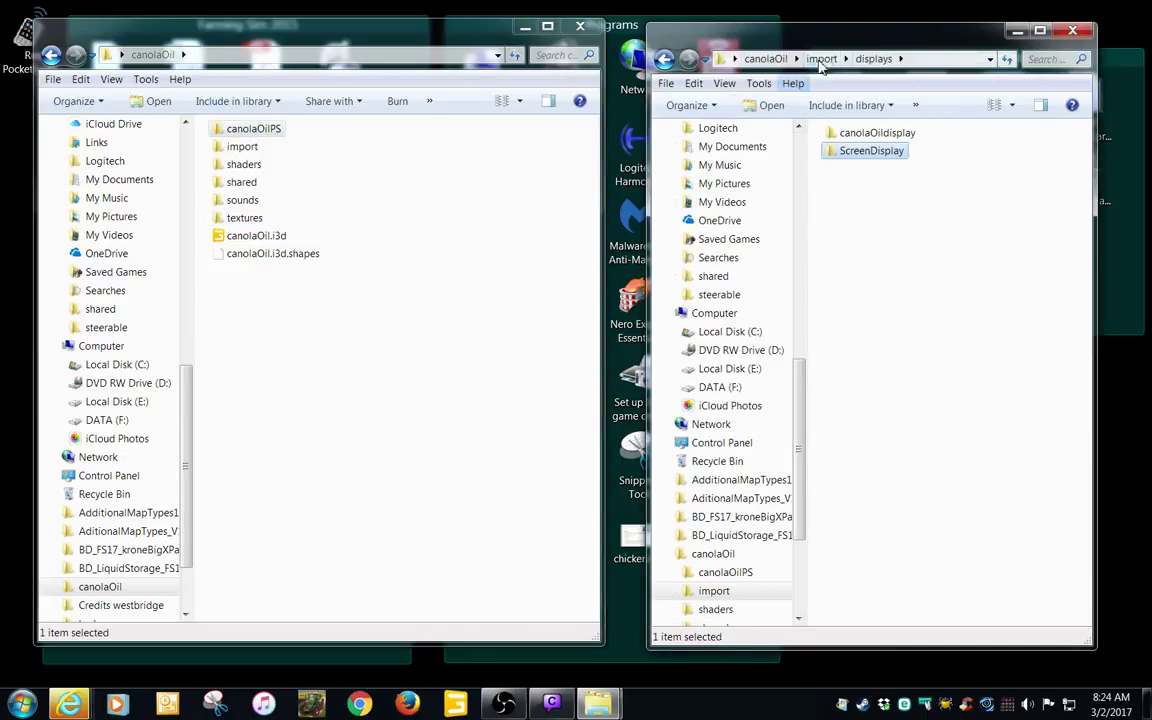
click(821, 61)
key(Delete)
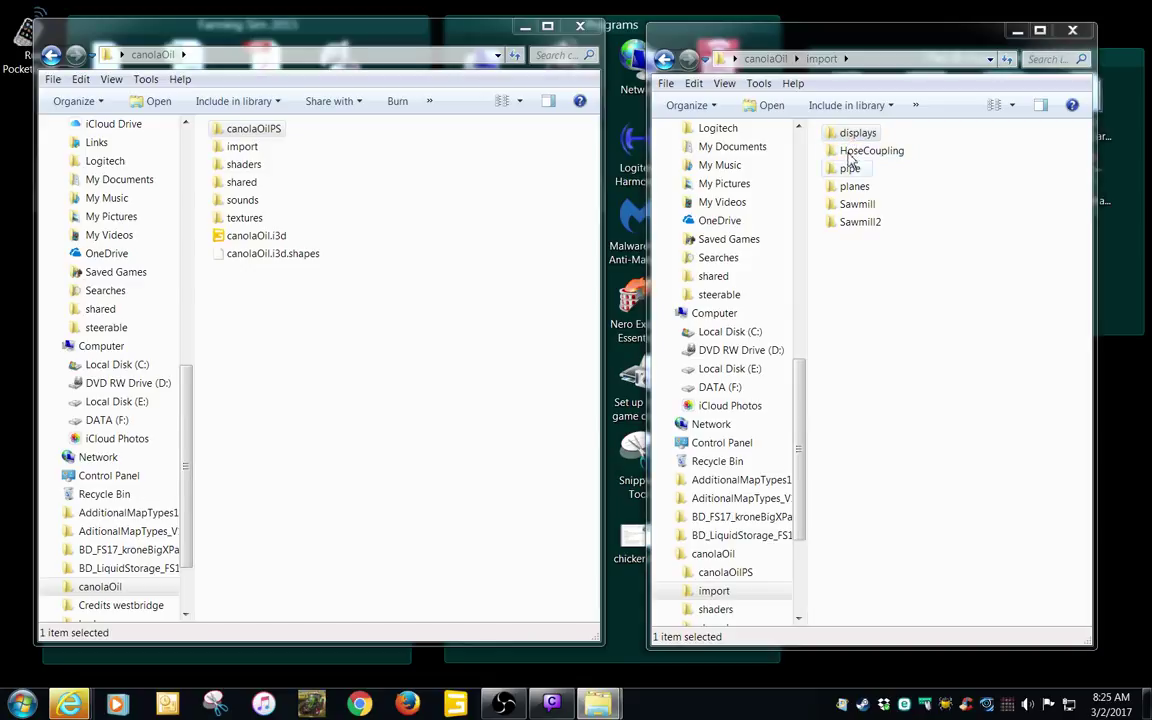
click(640, 413)
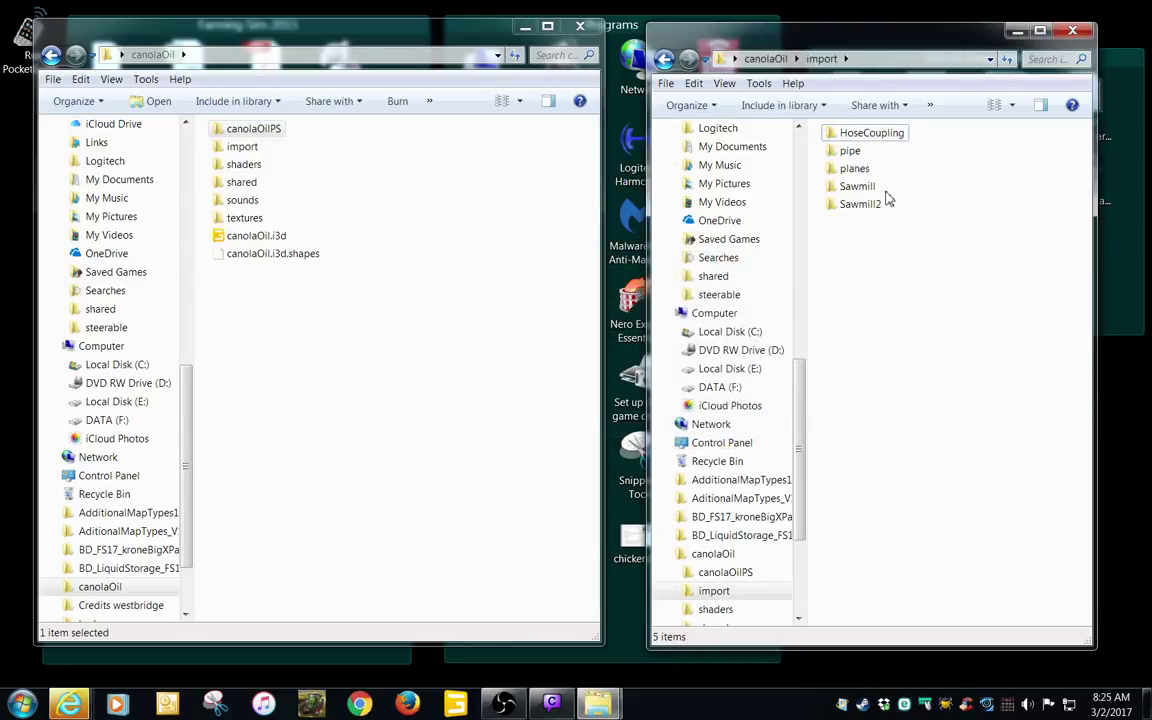
- Move the contents of import\HoseCoupling\Textures into canolaOil's textures folder
click(878, 136)
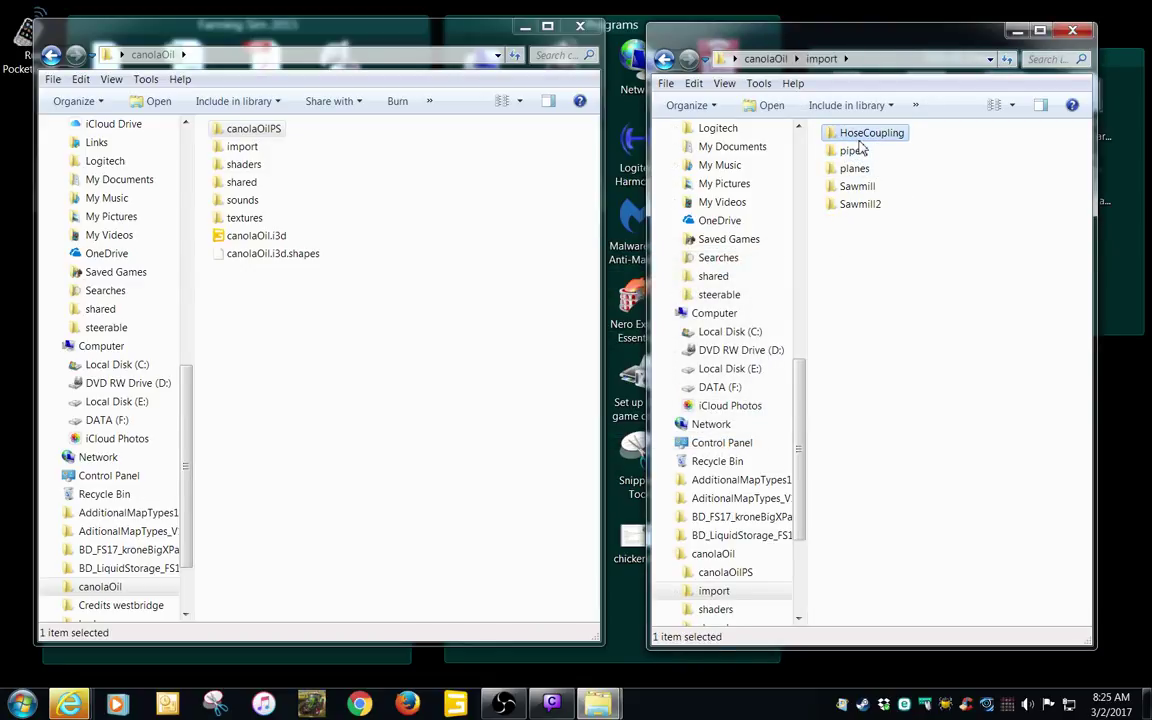
double_click(862, 136)
double_click(858, 134)
drag(860, 187, 295, 212)
right_drag(296, 216, 293, 220)
click(304, 301)
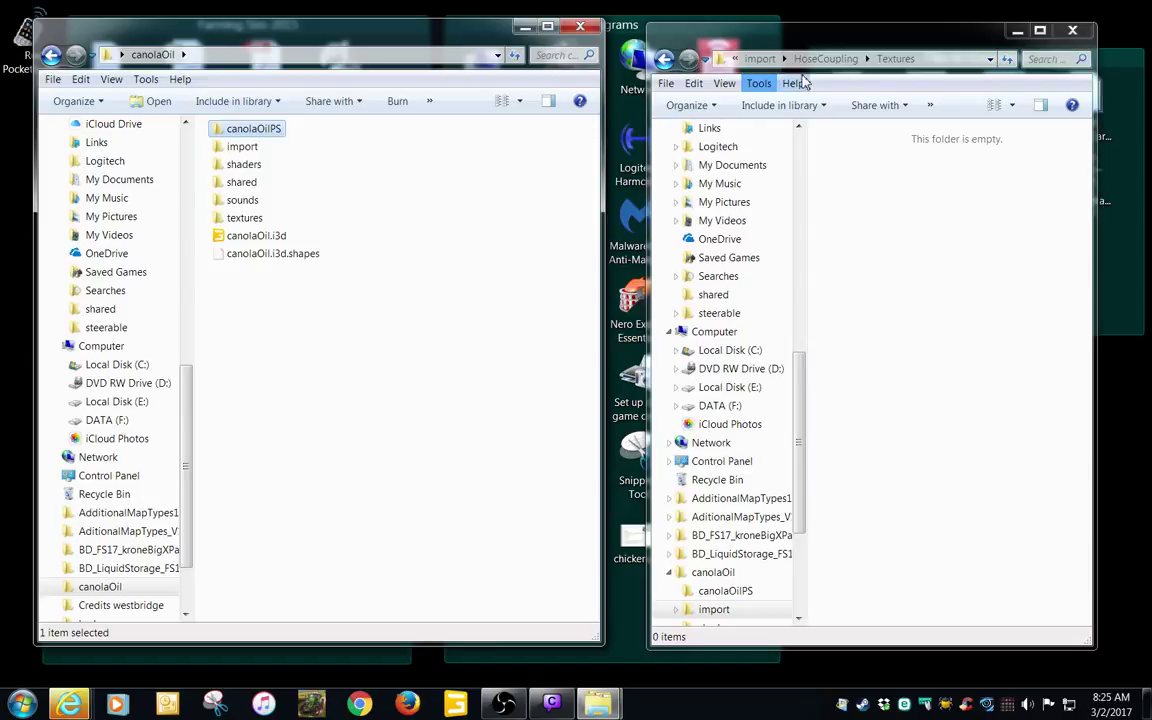
- Delete the HoseCoupling folder from the import folder
click(762, 60)
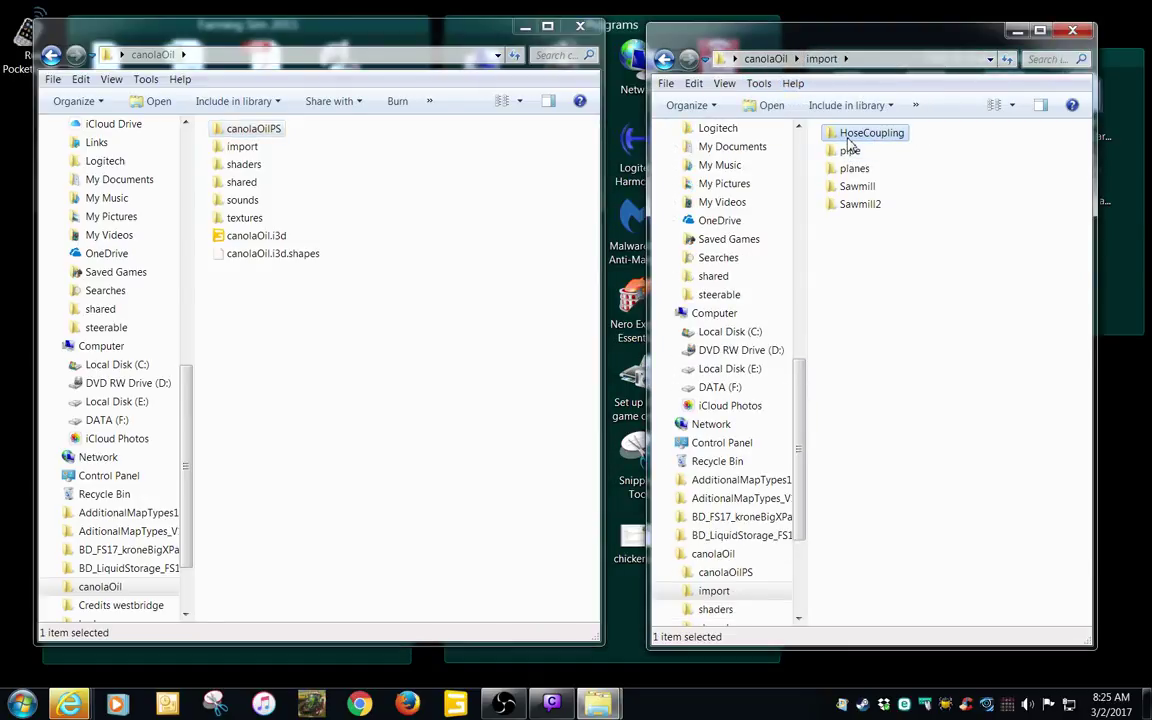
key(Delete)
click(659, 413)
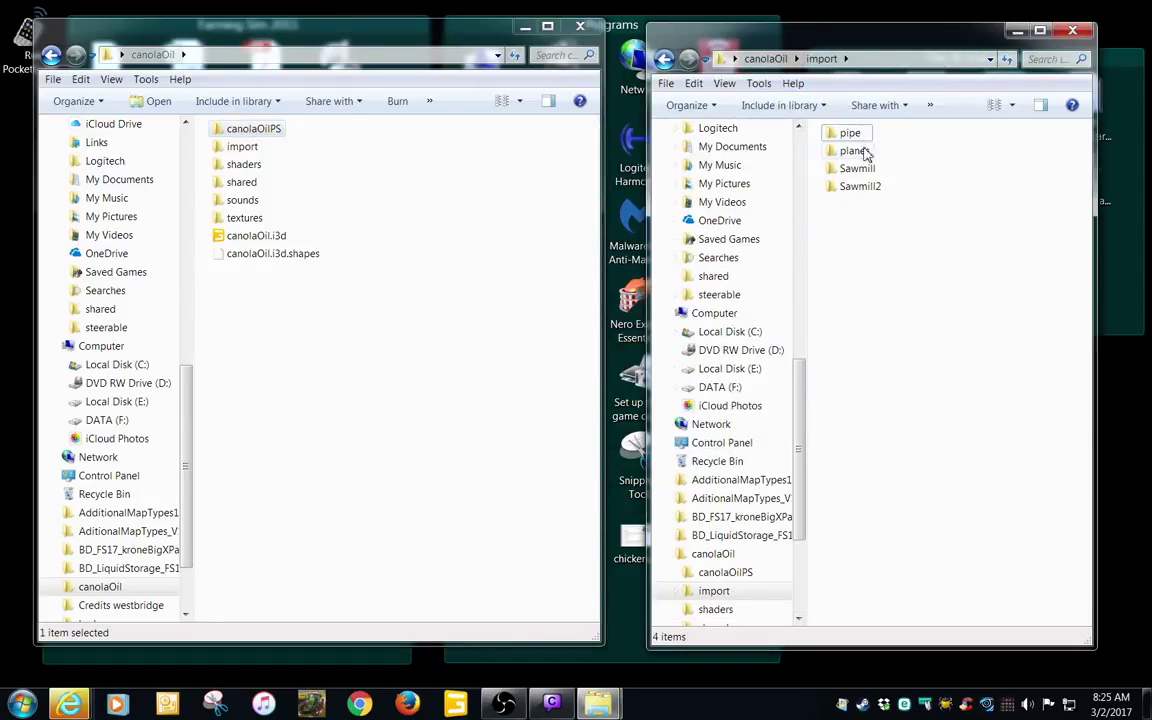
- Move asphalt2_diffuse.dds from import\pipe\models\textures into canolaOil's textures folder
double_click(850, 134)
double_click(858, 136)
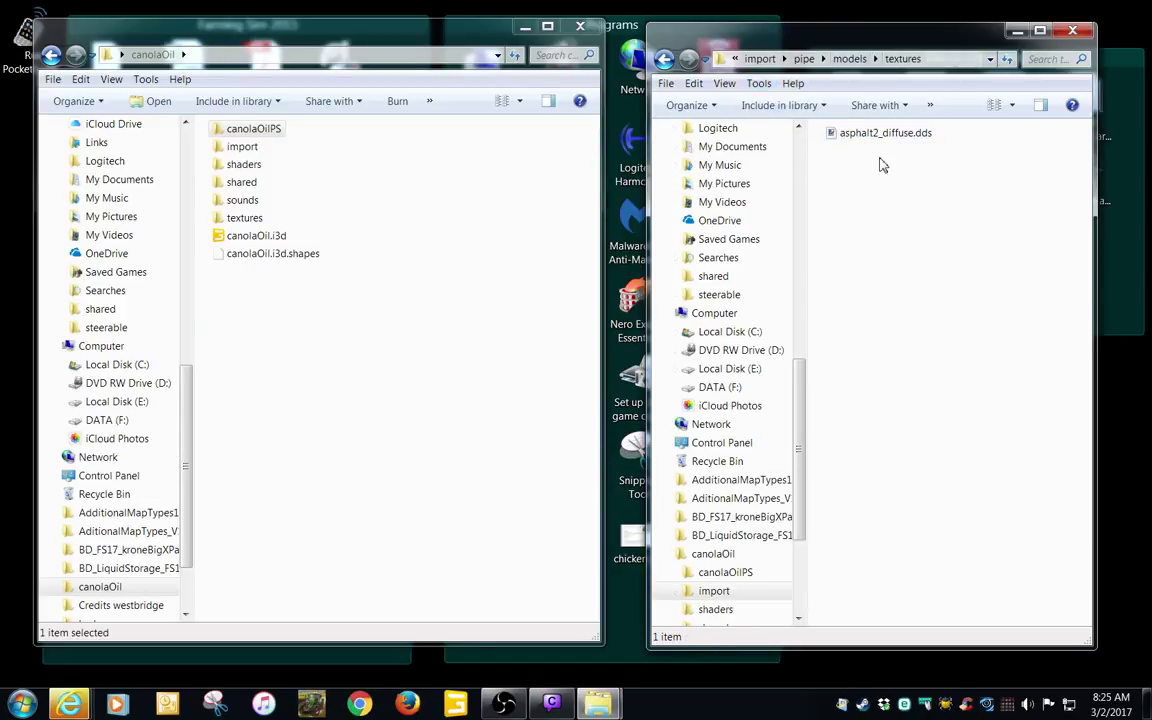
click(865, 137)
right_drag(865, 140, 249, 220)
click(300, 298)
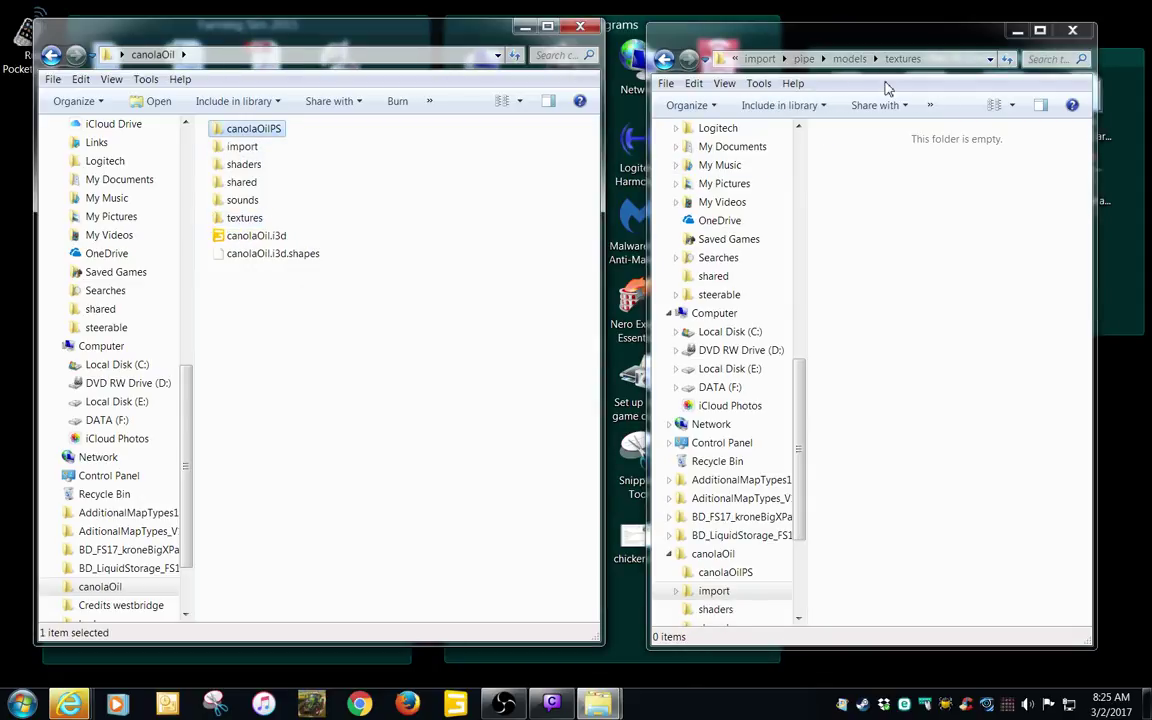
- Delete the pipe folder from the import folder
click(762, 58)
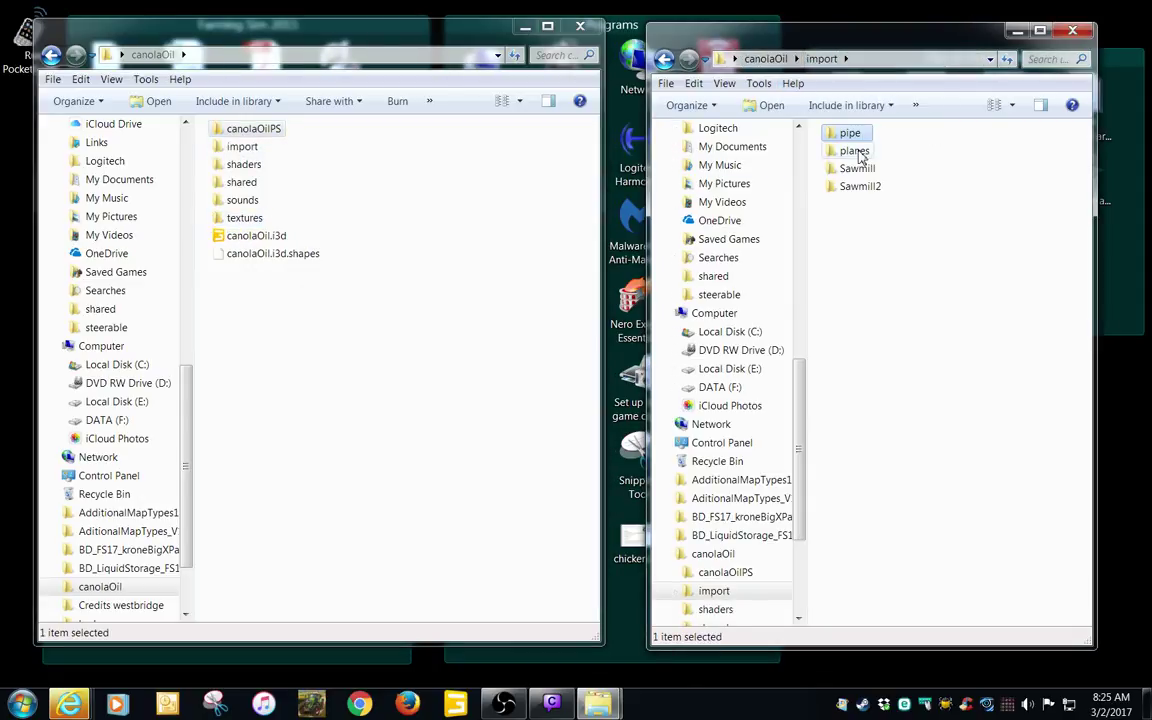
key(Delete)
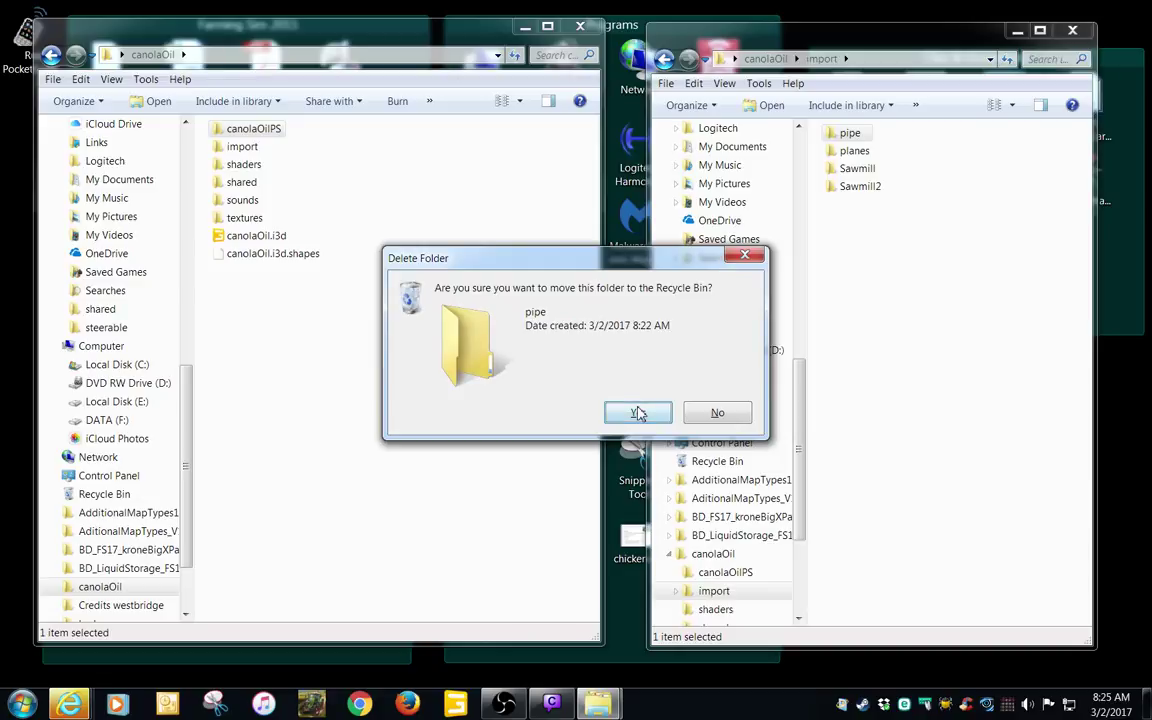
click(638, 413)
- Move rape_diffuse.dds, rape_normal.dds and rape_specular.dds from import\planes\canola\textures into canolaOil's textures folder
double_click(854, 134)
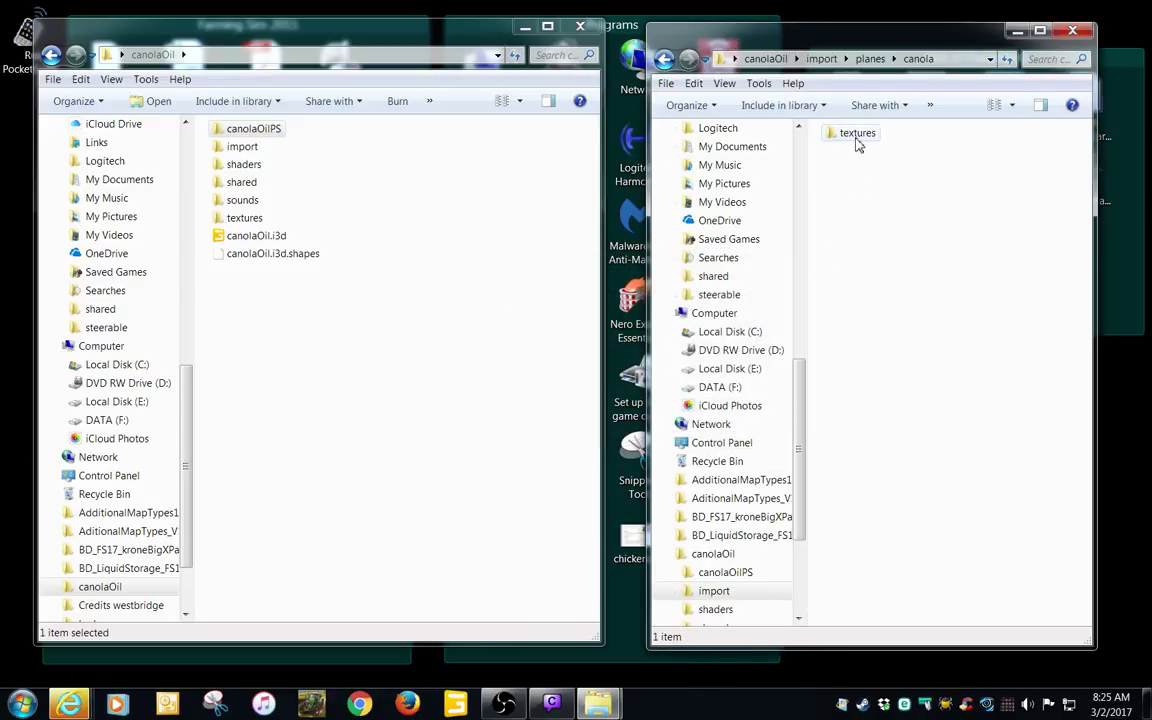
double_click(856, 134)
key(ctrl+a)
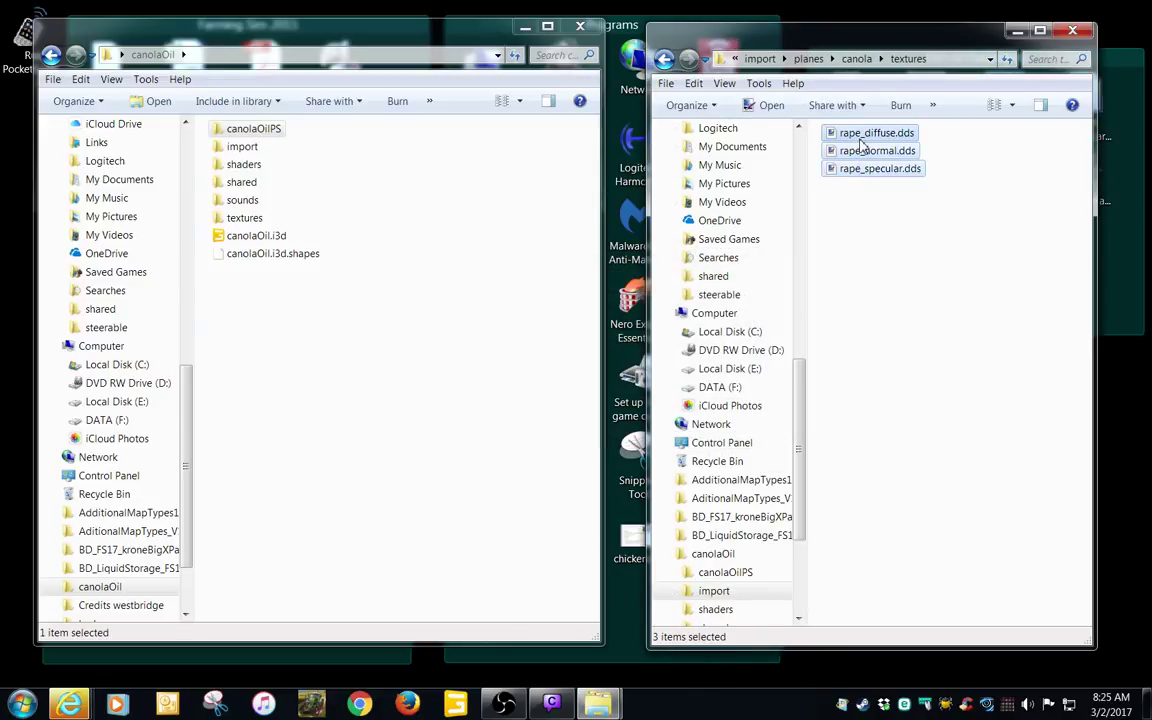
right_drag(862, 142, 257, 220)
click(308, 299)
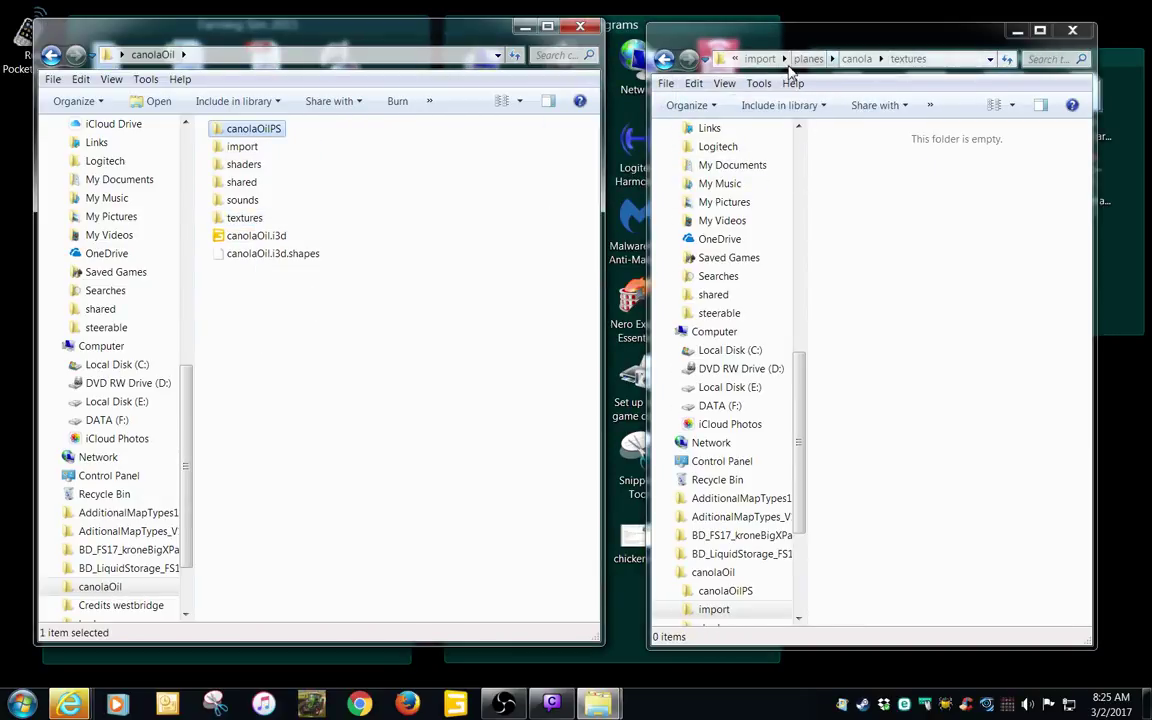
- Delete the planes folder from the import folder
click(760, 58)
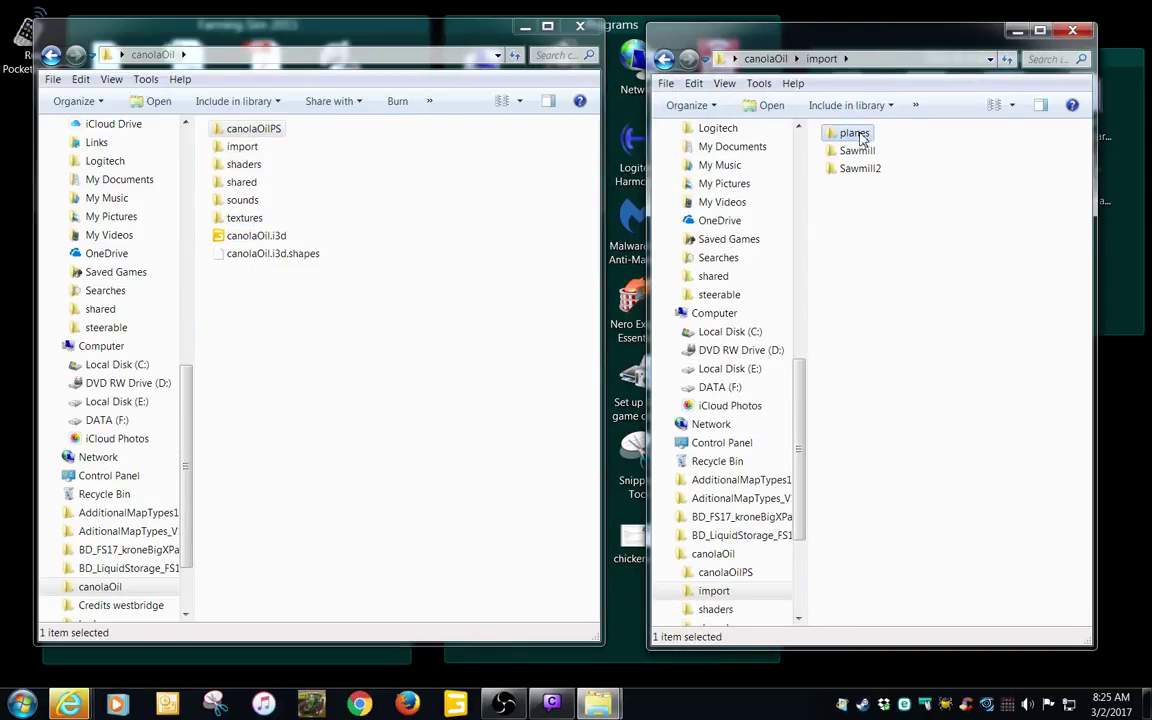
key(Delete)
click(640, 412)
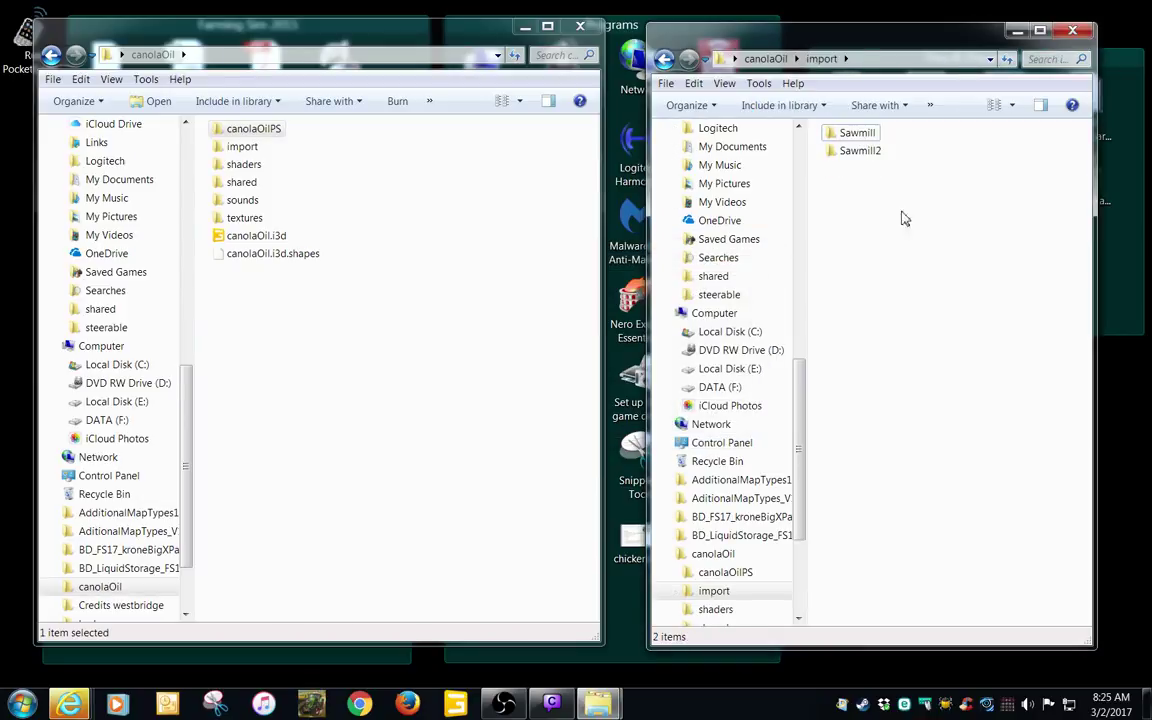
- Move the manureConcrete diffuse, normal and specular .dds files from Sawmill's nested smallgreenhouses\textures folder into canolaOil's textures folder
double_click(856, 136)
double_click(855, 134)
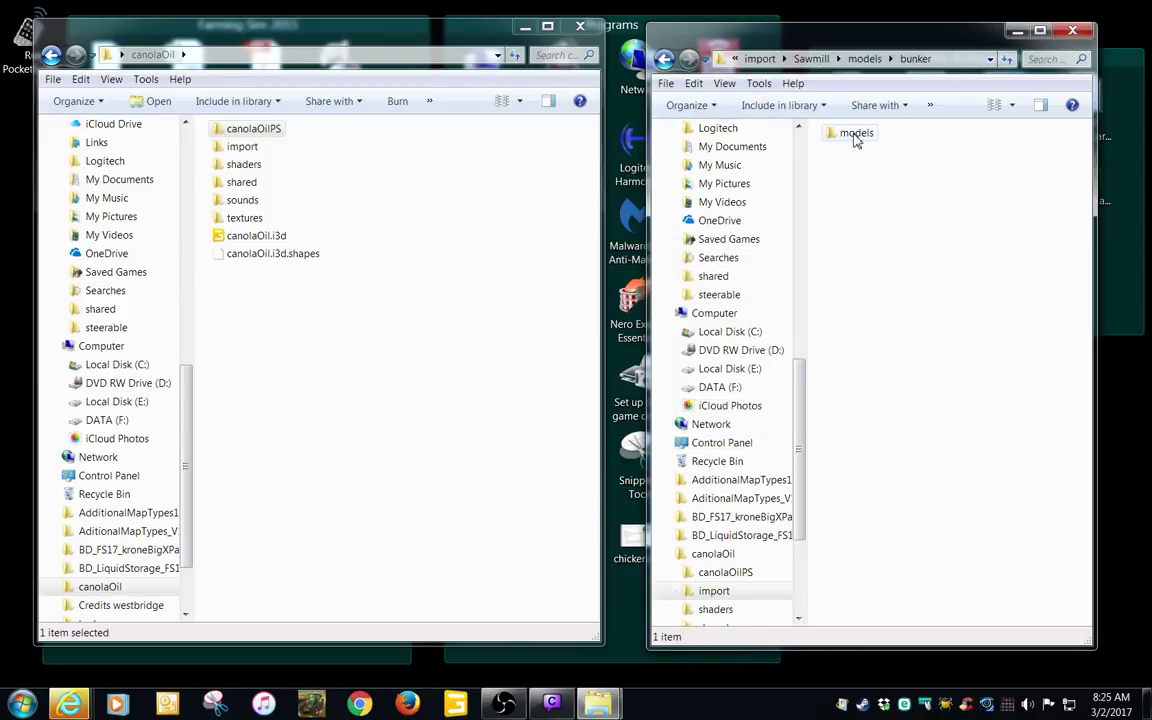
double_click(855, 134)
double_click(855, 134)
double_click(856, 140)
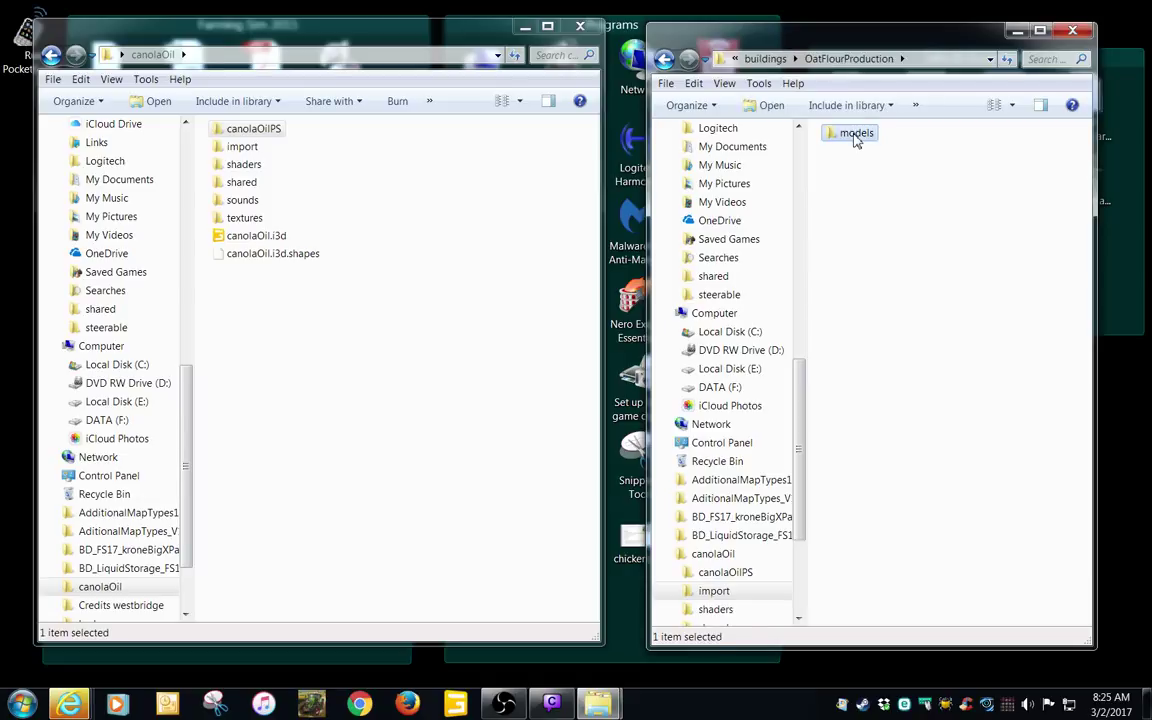
double_click(856, 140)
double_click(856, 140)
click(856, 140)
double_click(855, 135)
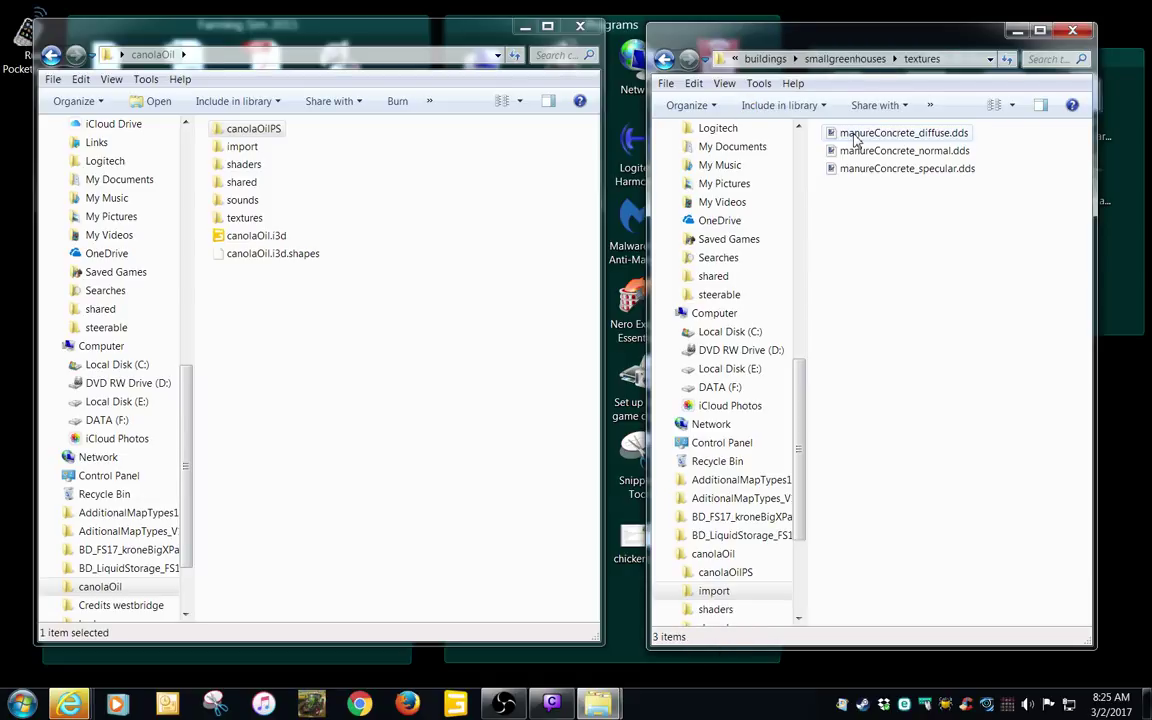
drag(882, 200, 753, 163)
right_drag(753, 163, 250, 222)
click(320, 300)
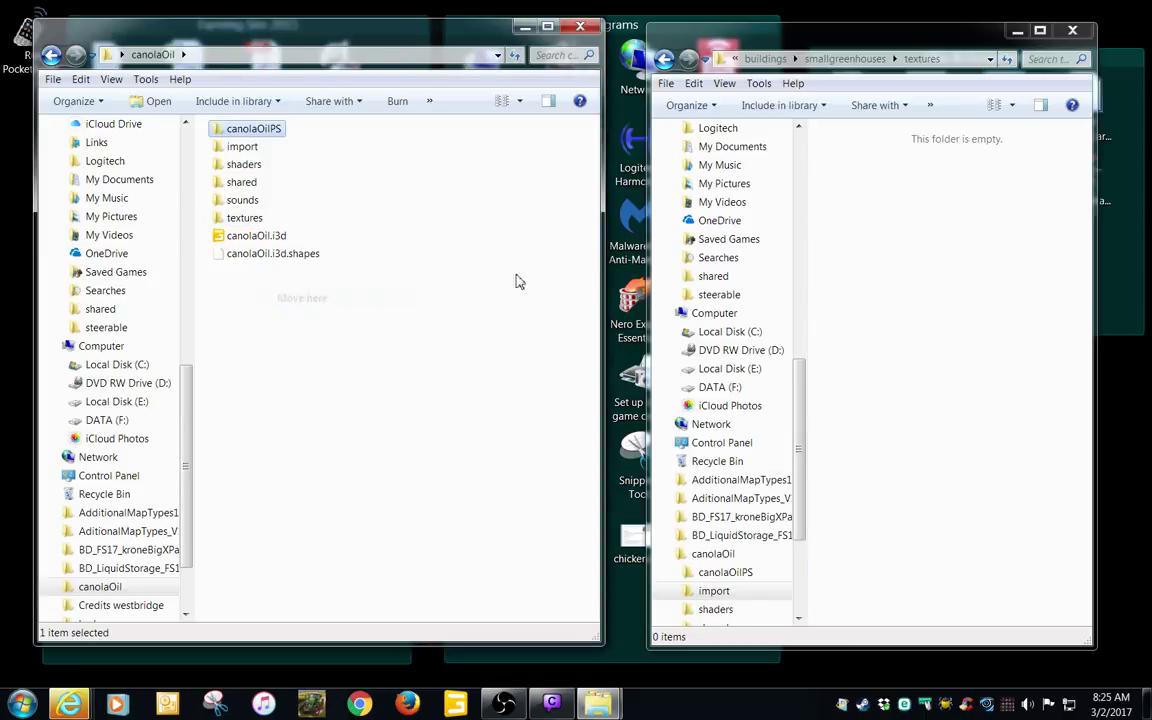
- Return to the import folder and check the Sawmill folder's properties for remaining files
click(766, 59)
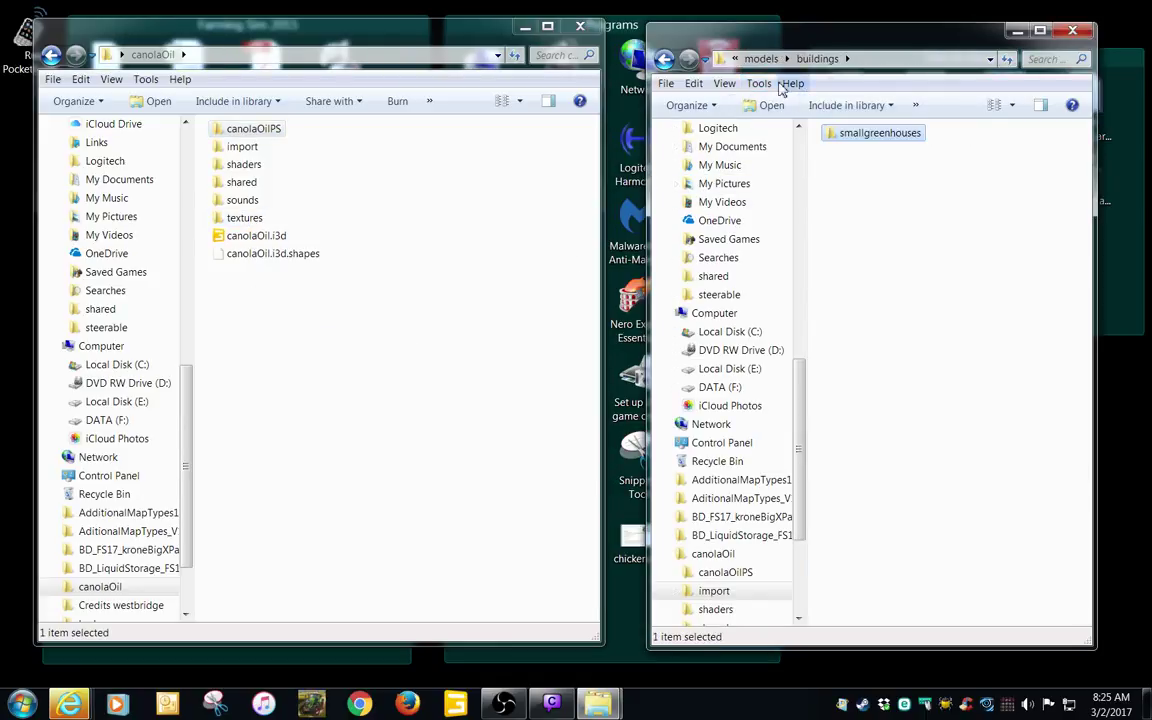
click(766, 59)
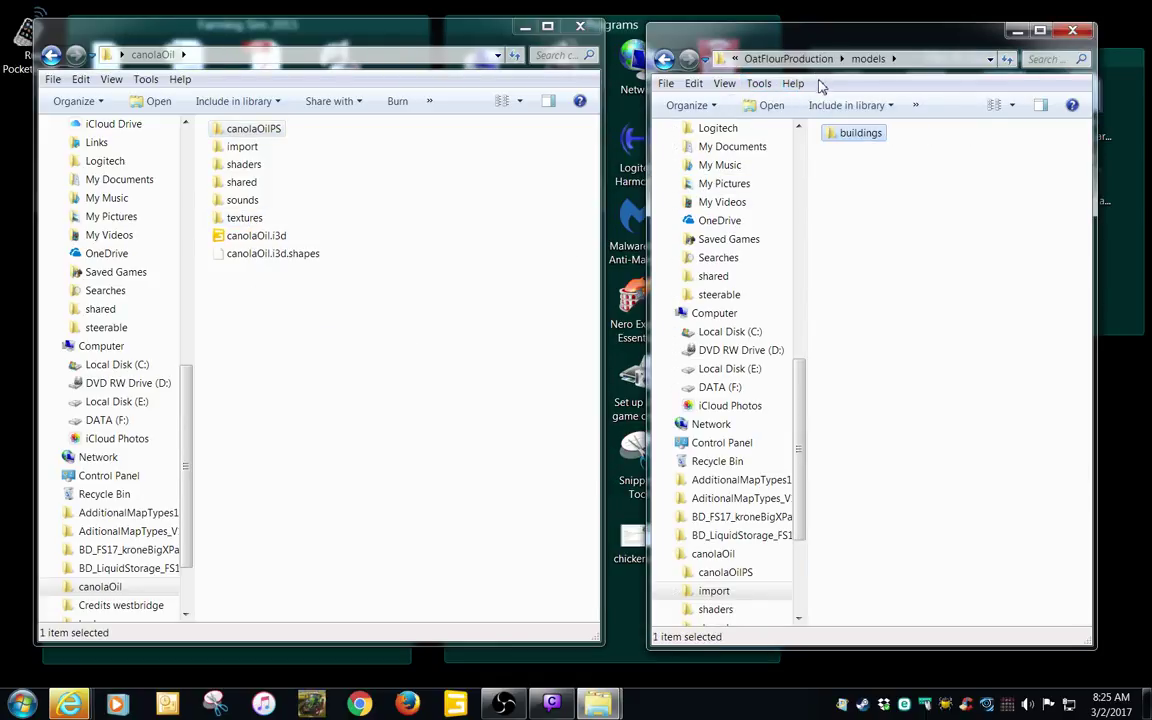
click(767, 60)
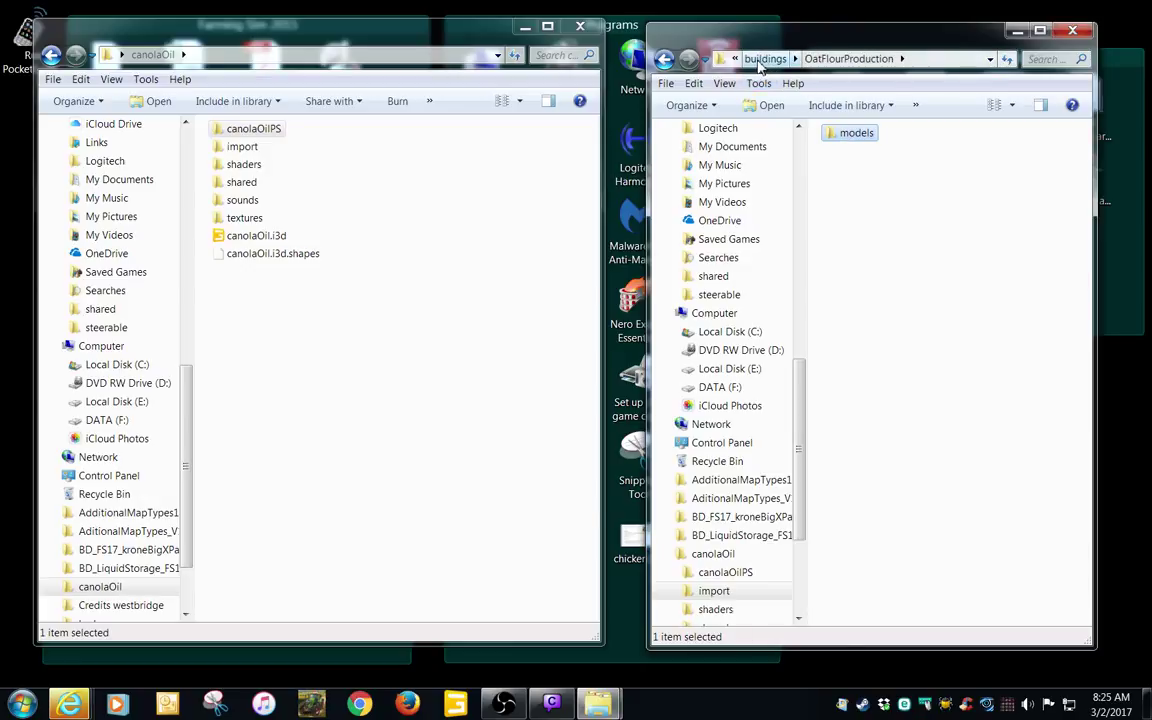
click(766, 59)
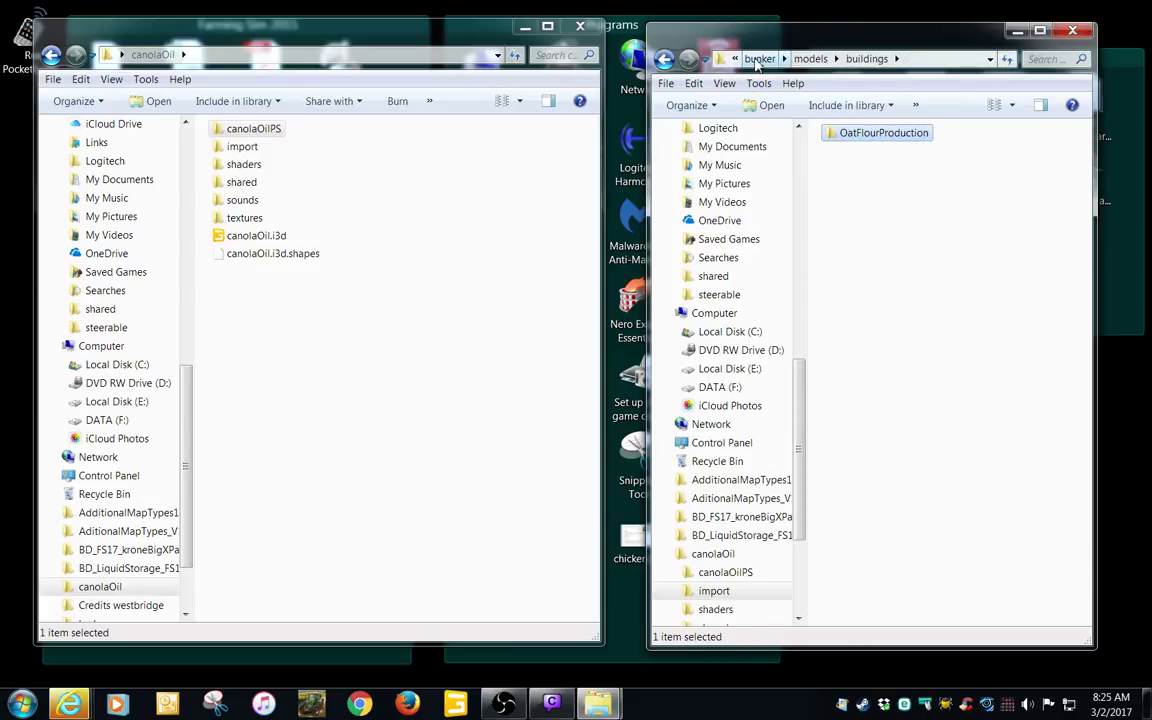
click(759, 60)
click(762, 62)
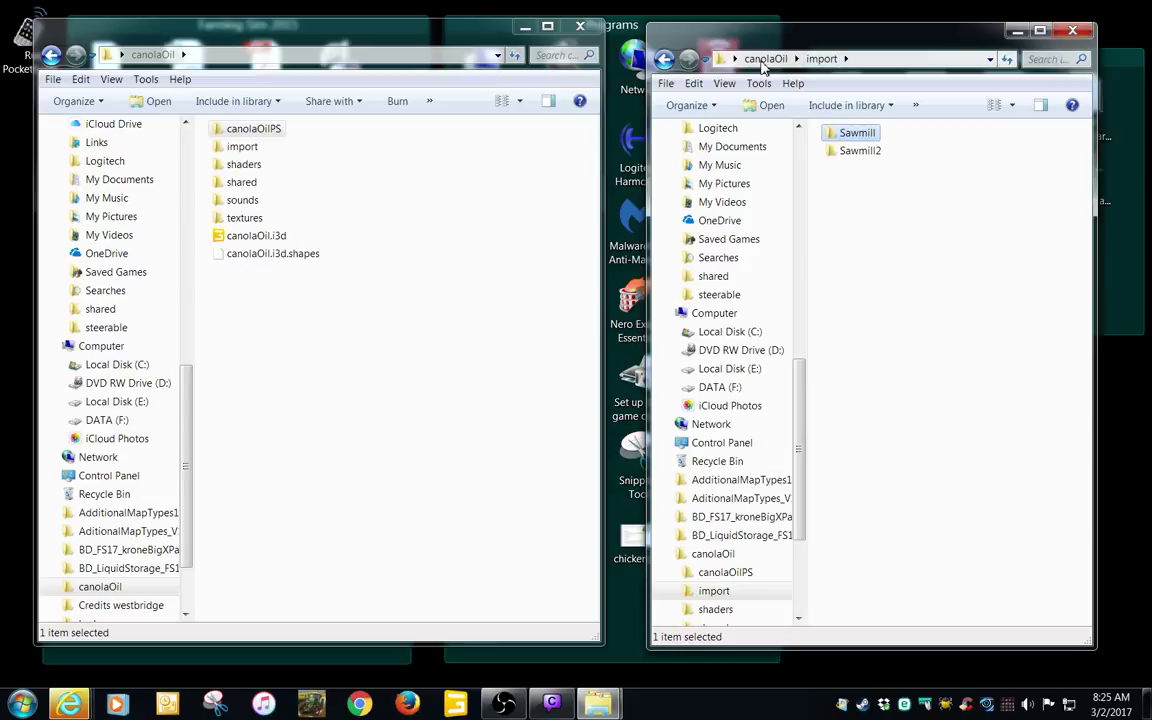
right_click(859, 136)
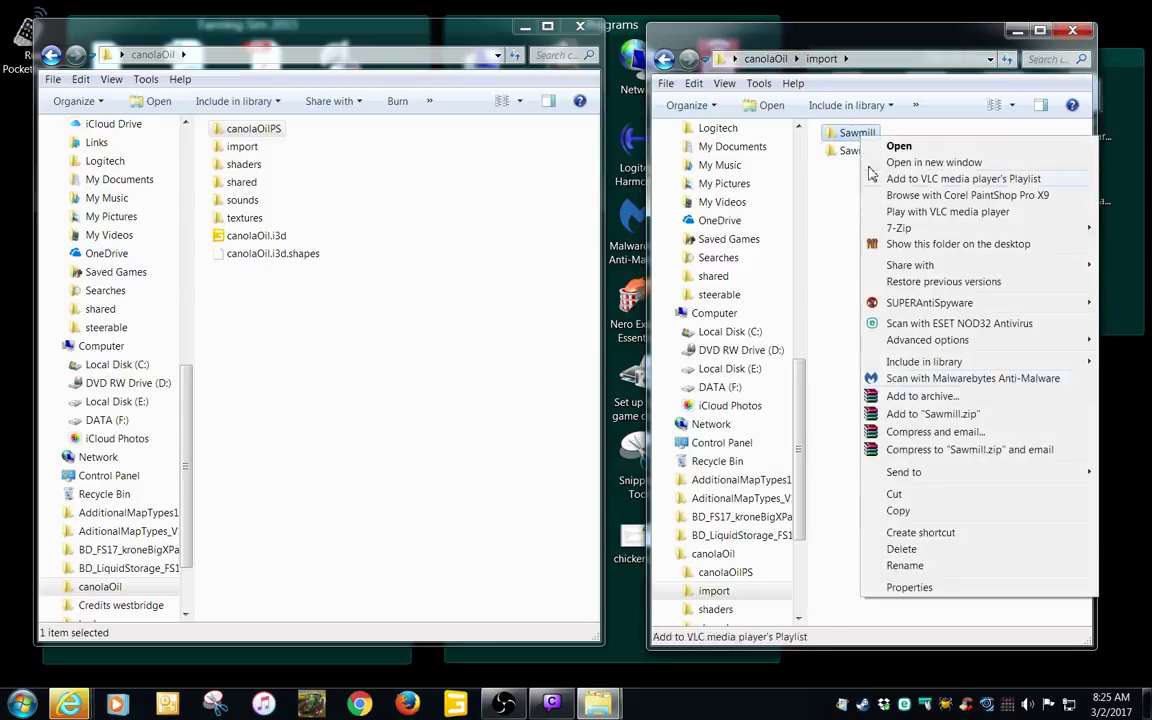
click(926, 596)
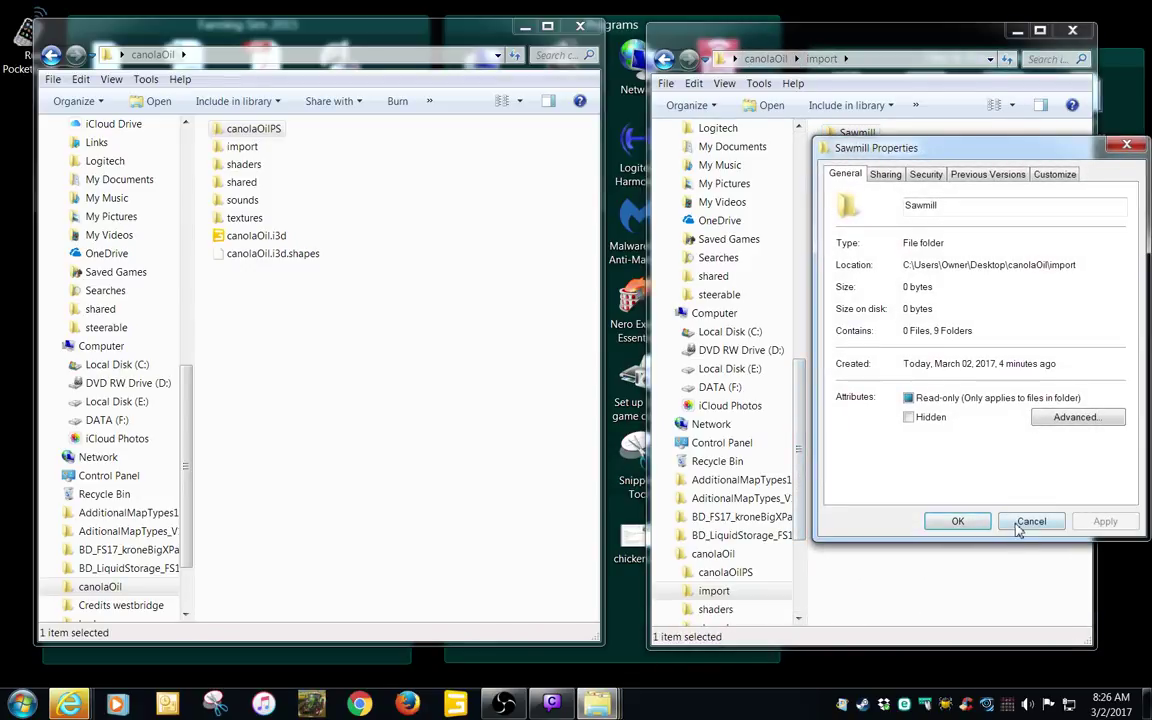
click(1026, 524)
- Move the textures from import\Sawmill2\Saegewerk2\textures into canolaOil's textures folder, keeping the destination's existing files for all conflicts
double_click(852, 155)
double_click(853, 137)
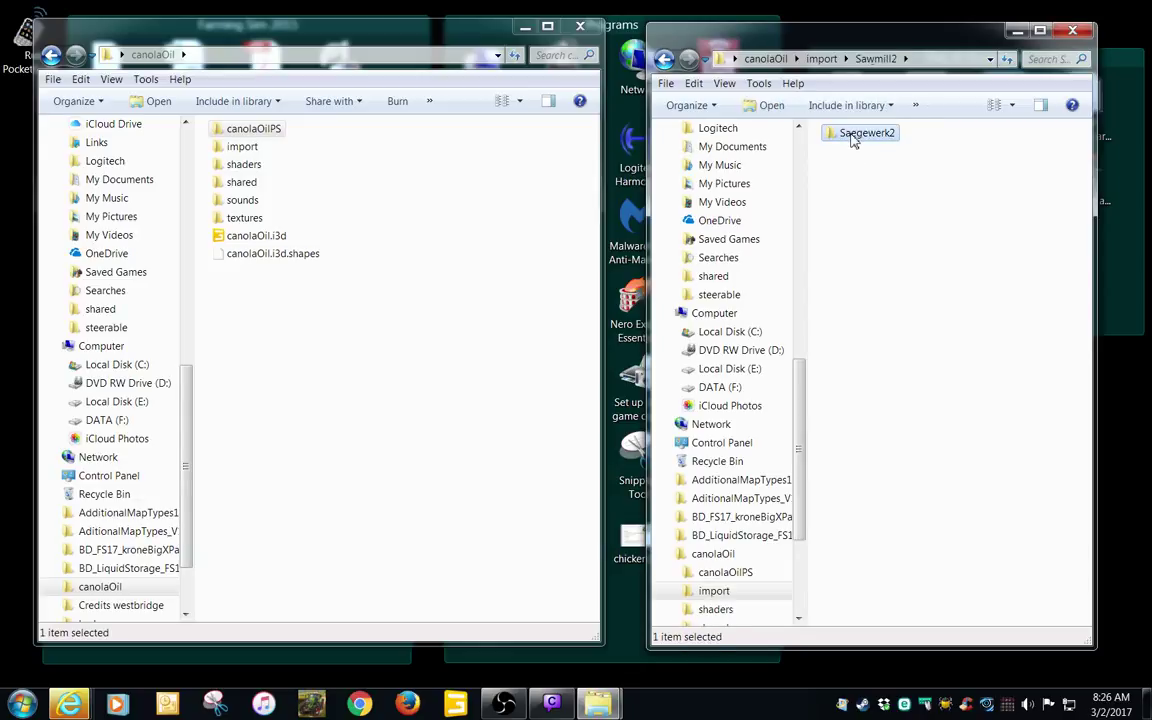
double_click(853, 137)
double_click(855, 134)
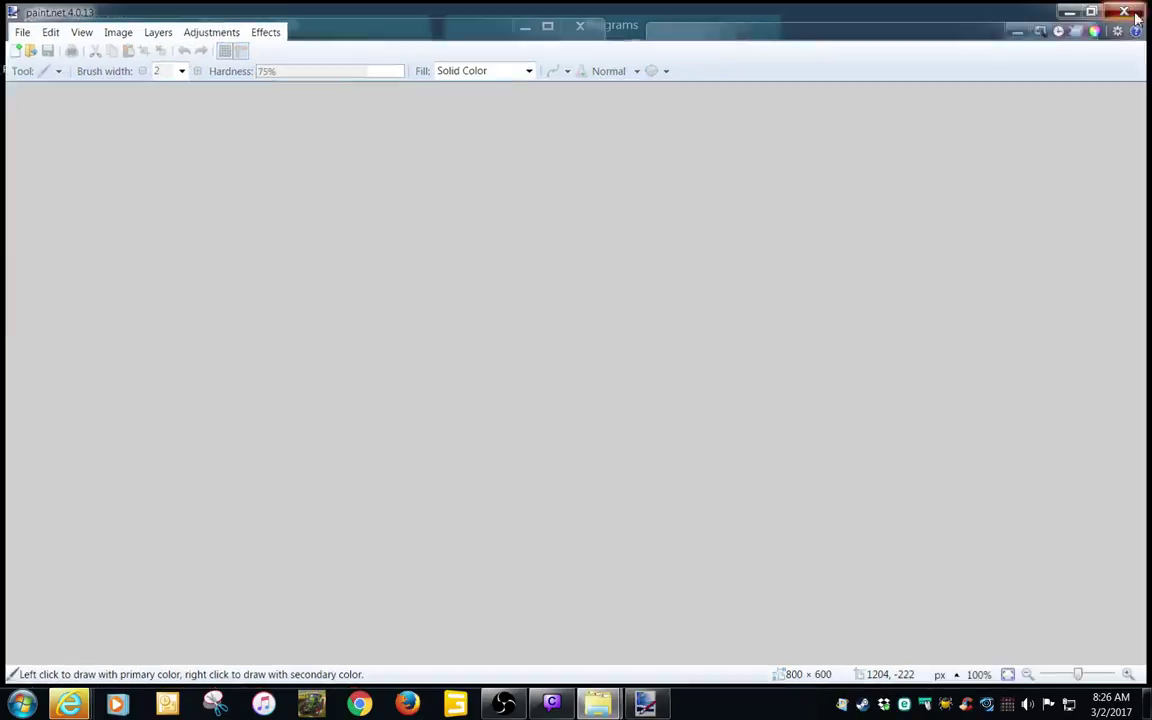
click(1136, 17)
mouse_move(905, 292)
mouse_down()
mouse_move(867, 183)
mouse_move(866, 138)
mouse_move(772, 168)
mouse_up()
right_drag(771, 168, 250, 220)
click(298, 296)
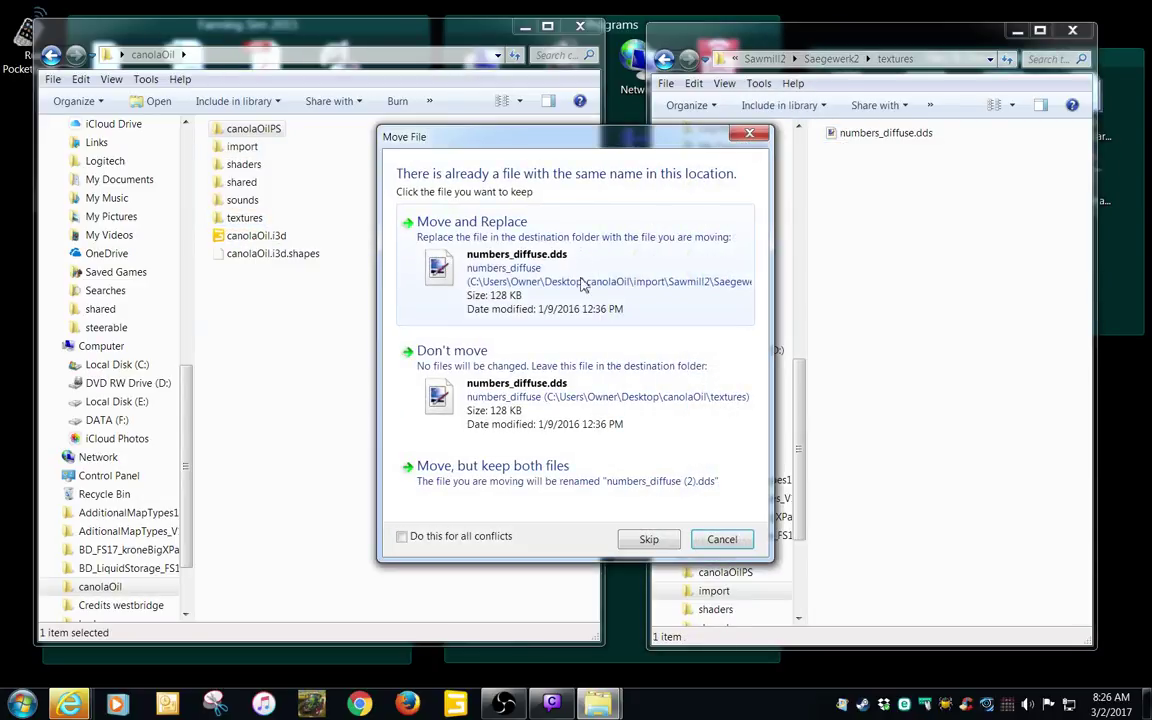
click(402, 538)
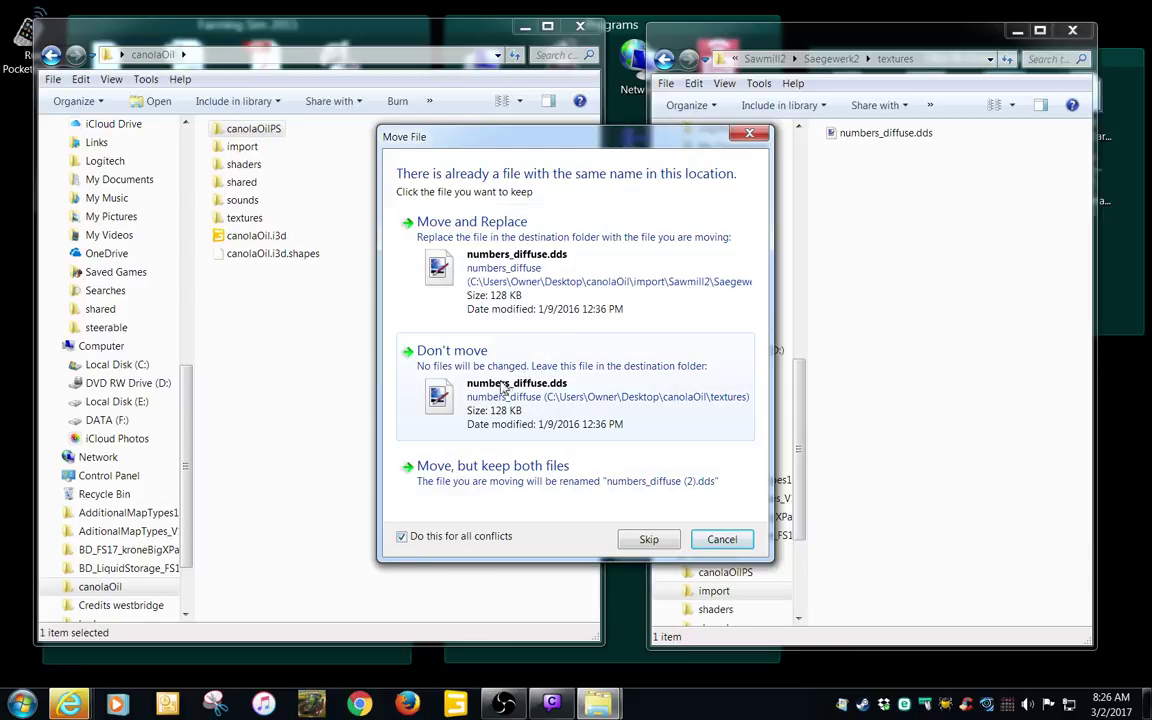
click(503, 388)
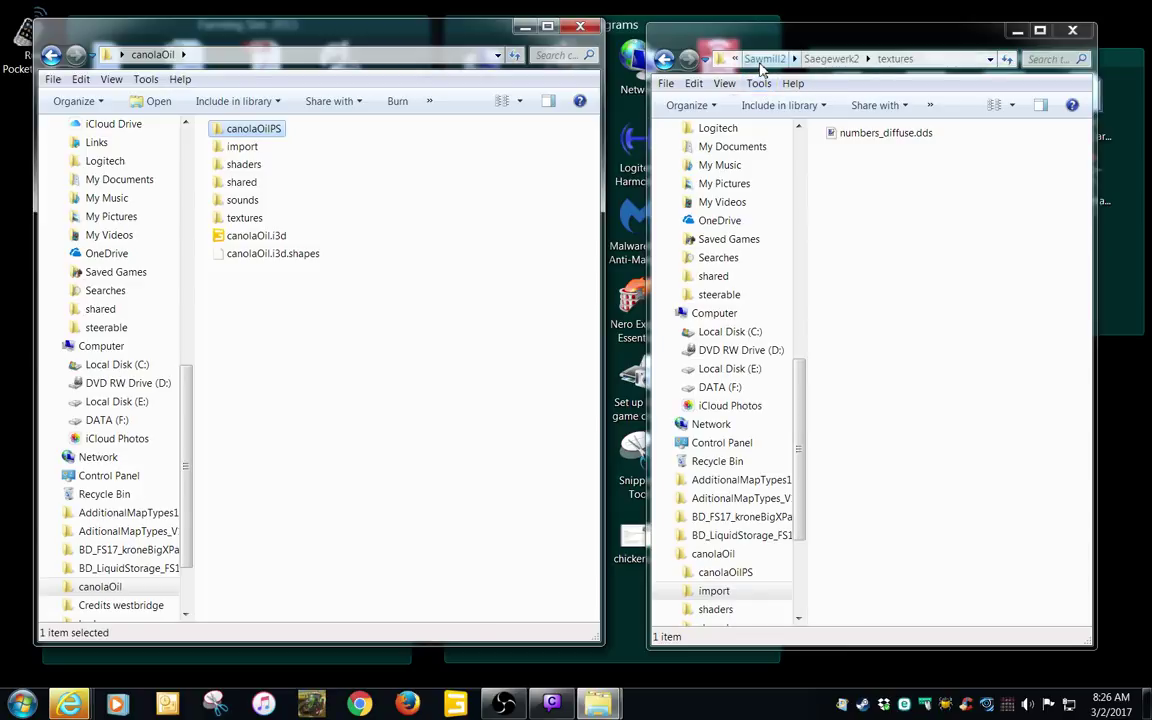
- Delete the import folder from canolaOil
click(762, 60)
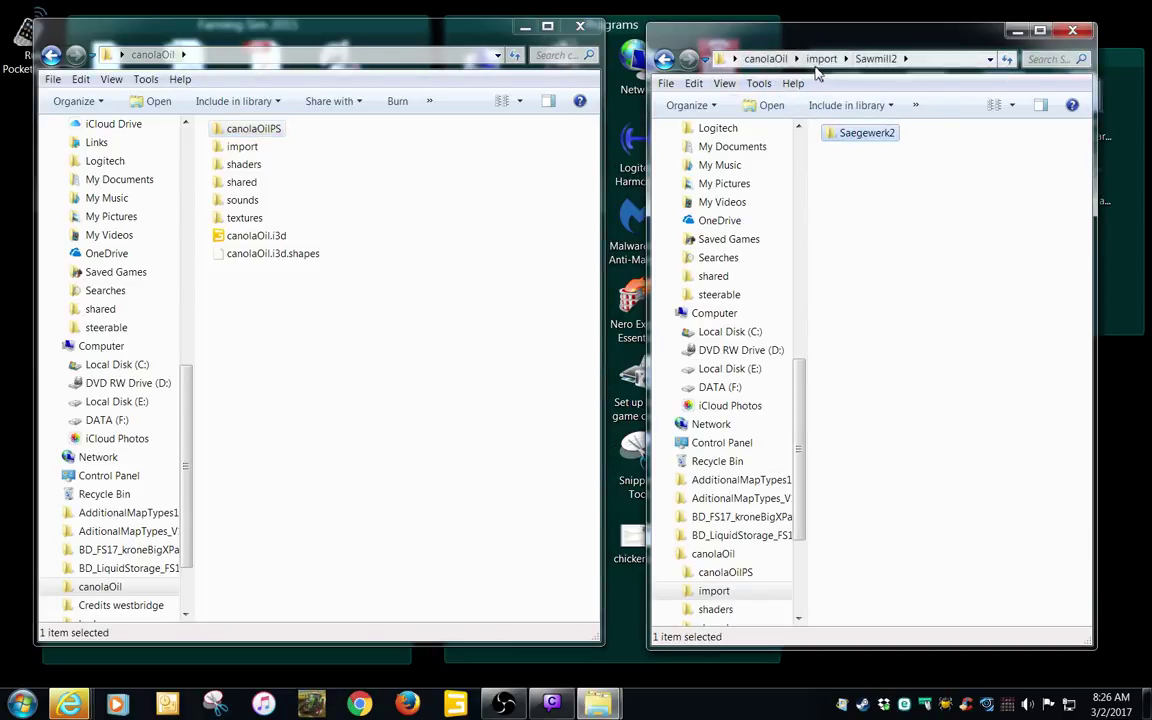
click(818, 60)
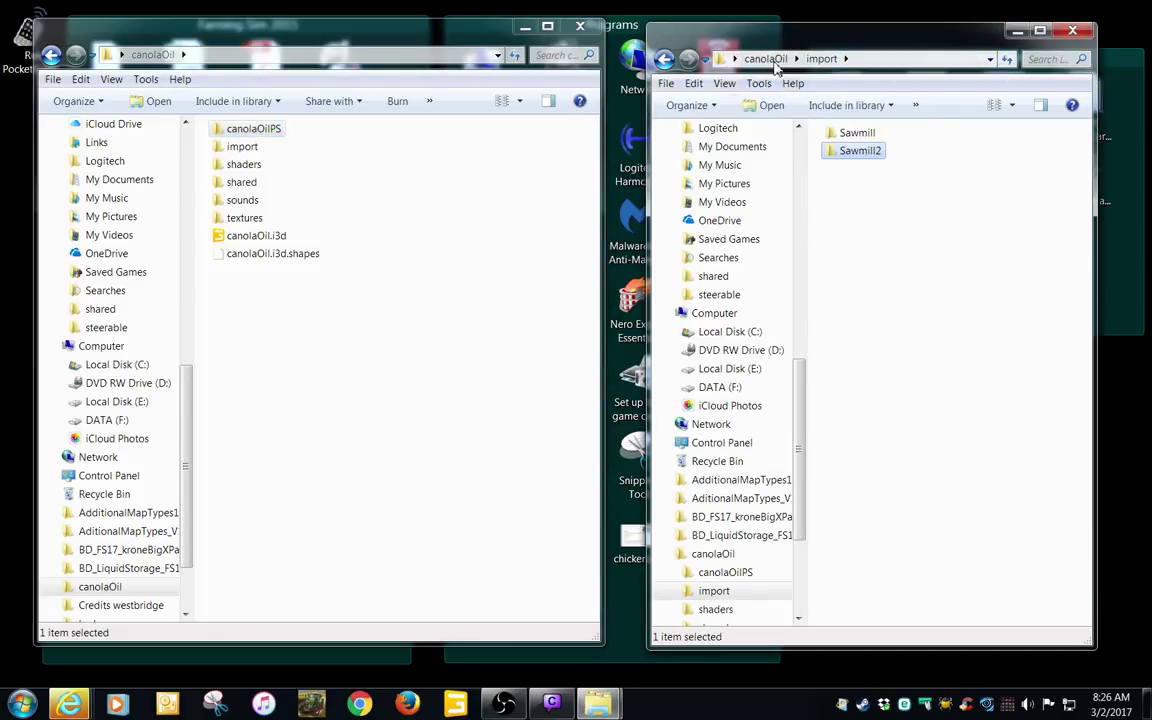
click(772, 60)
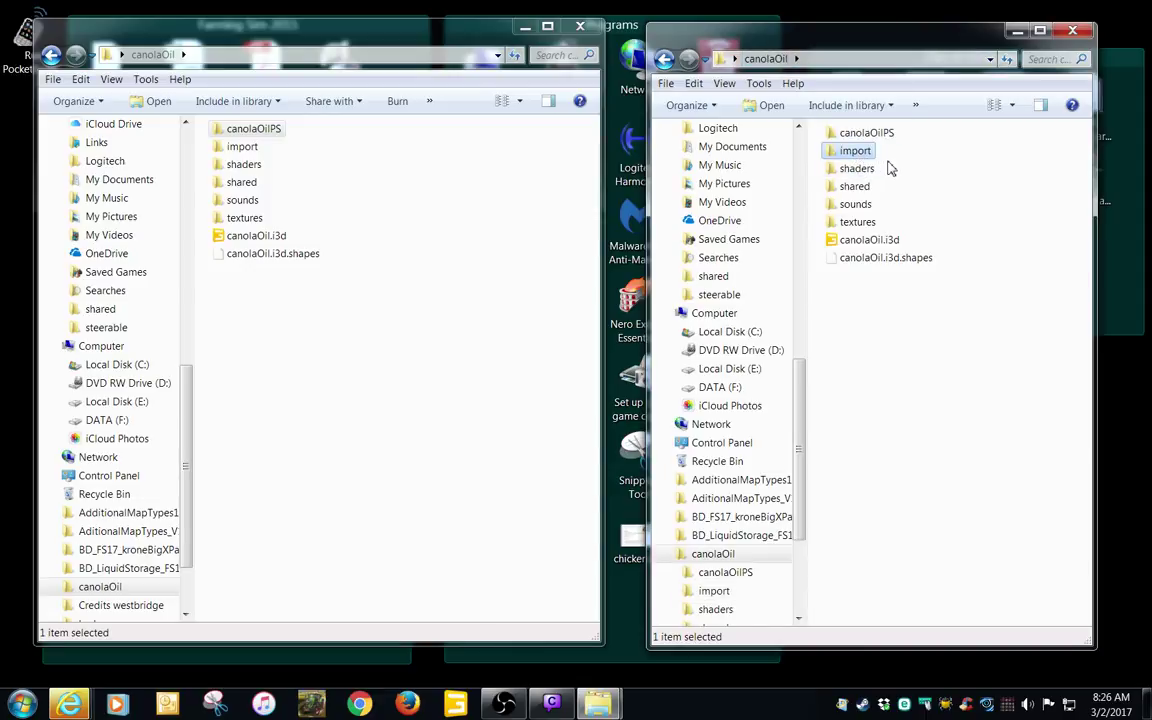
key(Delete)
click(638, 410)
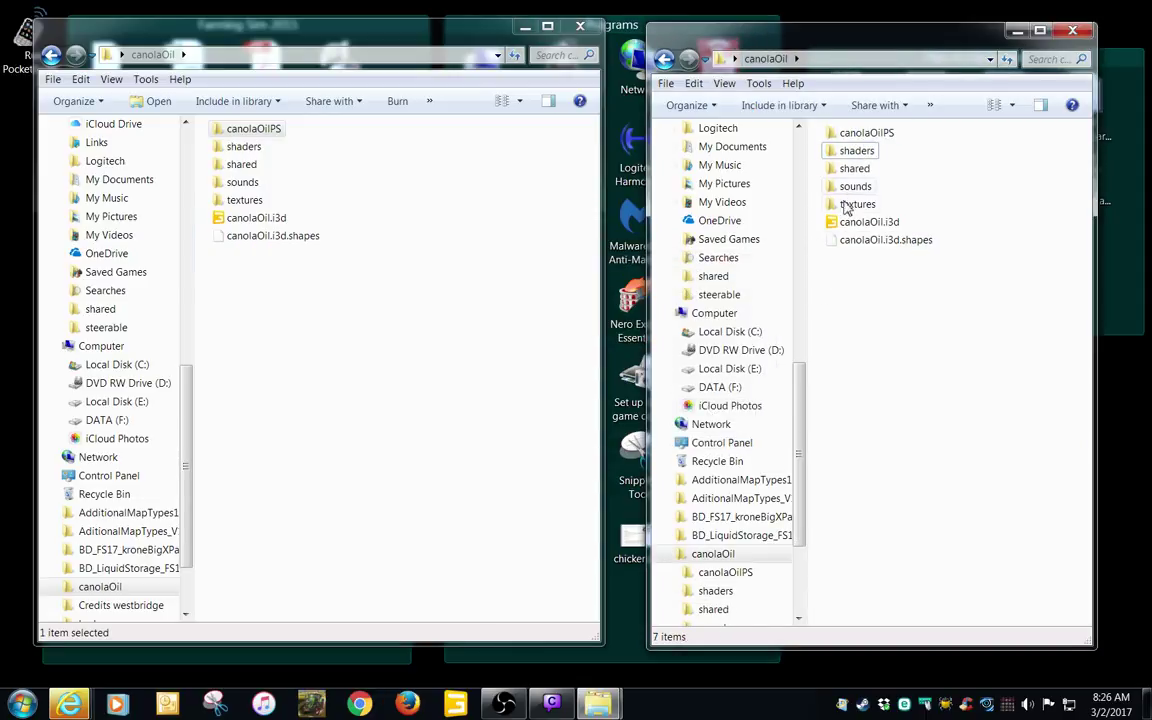
- Open buildingShaderUS.xml, meshRotateShader.xml and numberShader.xml from canolaOil's shaders folder in Notepad++
double_click(852, 151)
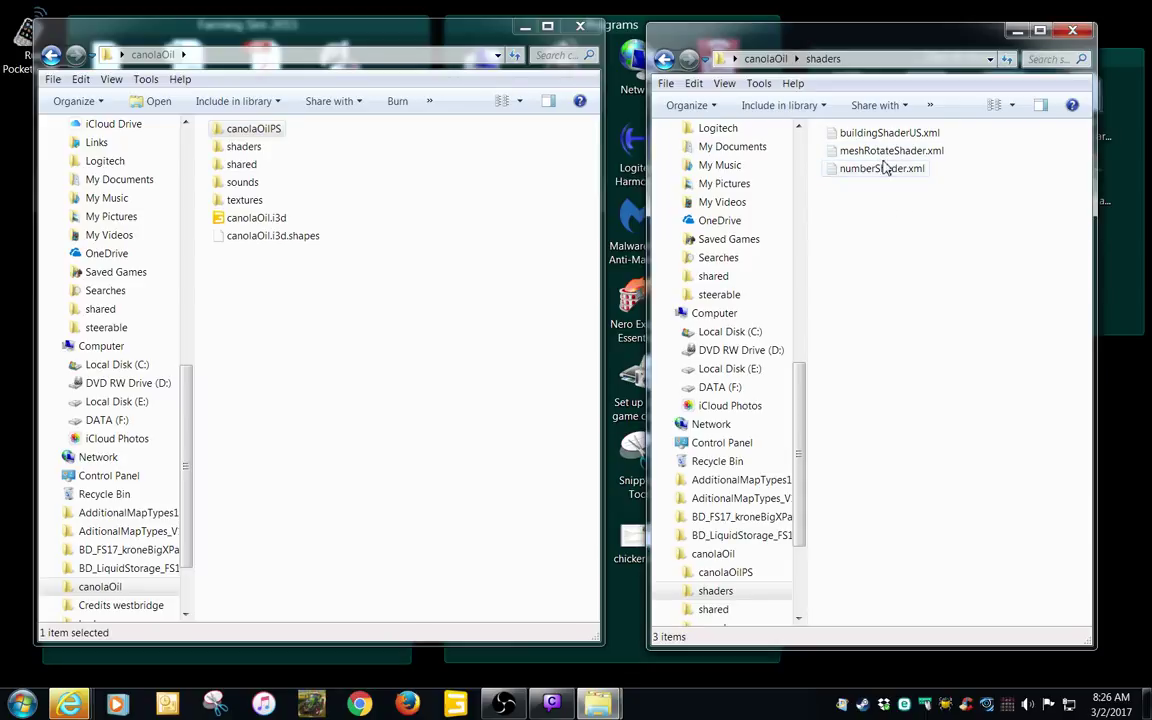
drag(886, 216, 878, 138)
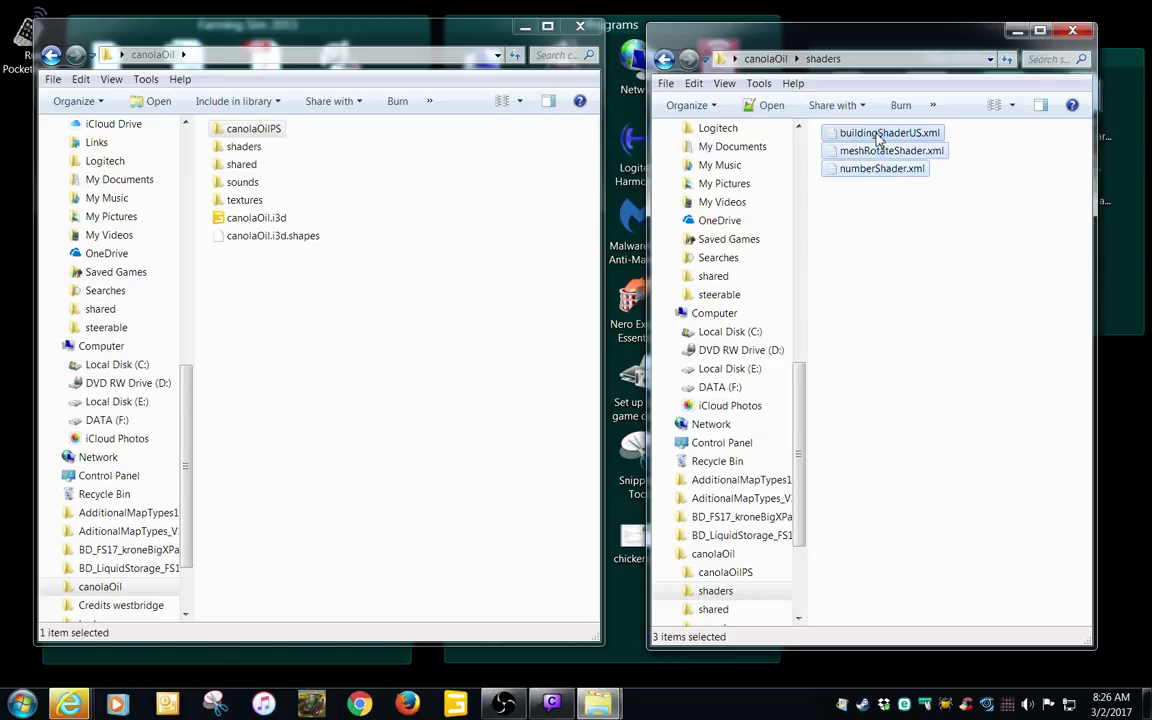
double_click(876, 134)
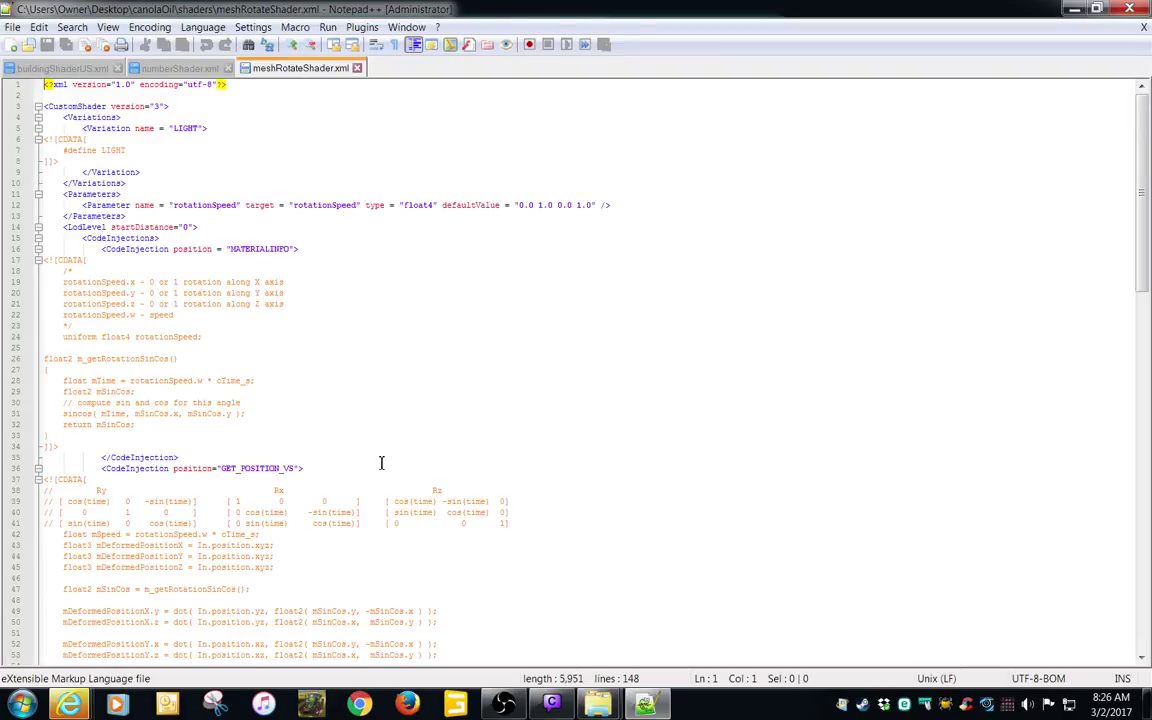
- Check the three shader files for texture file paths, closing meshRotateShader.xml and numberShader.xml
click(357, 68)
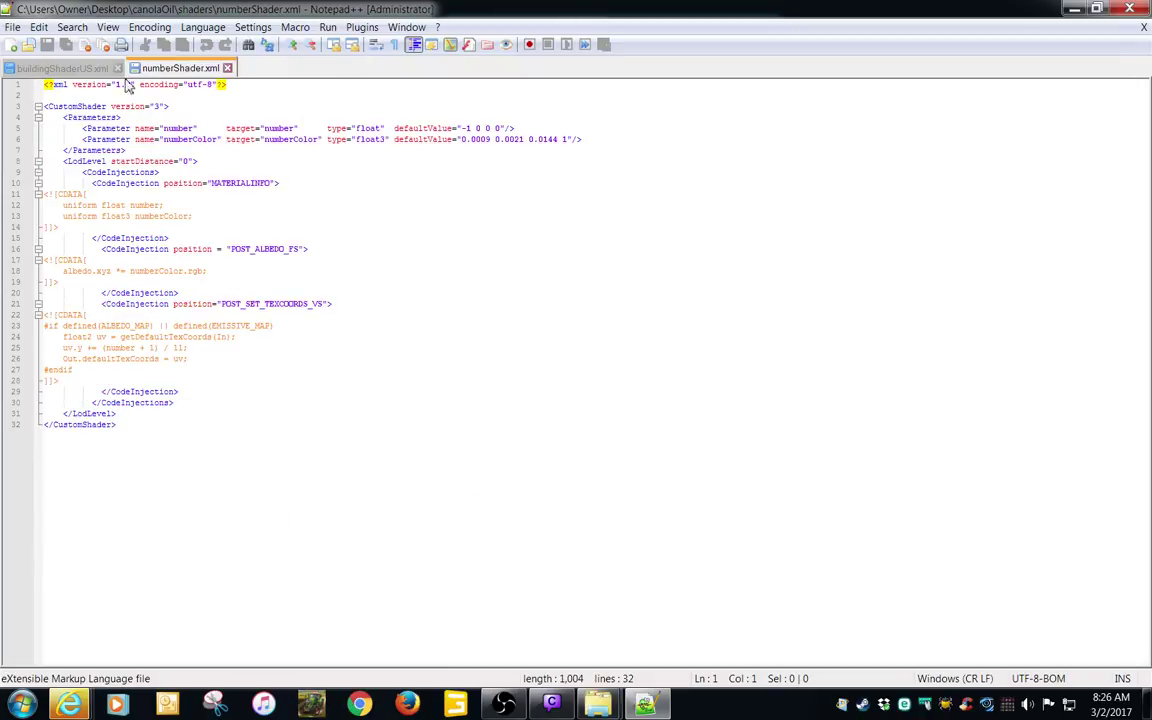
click(77, 68)
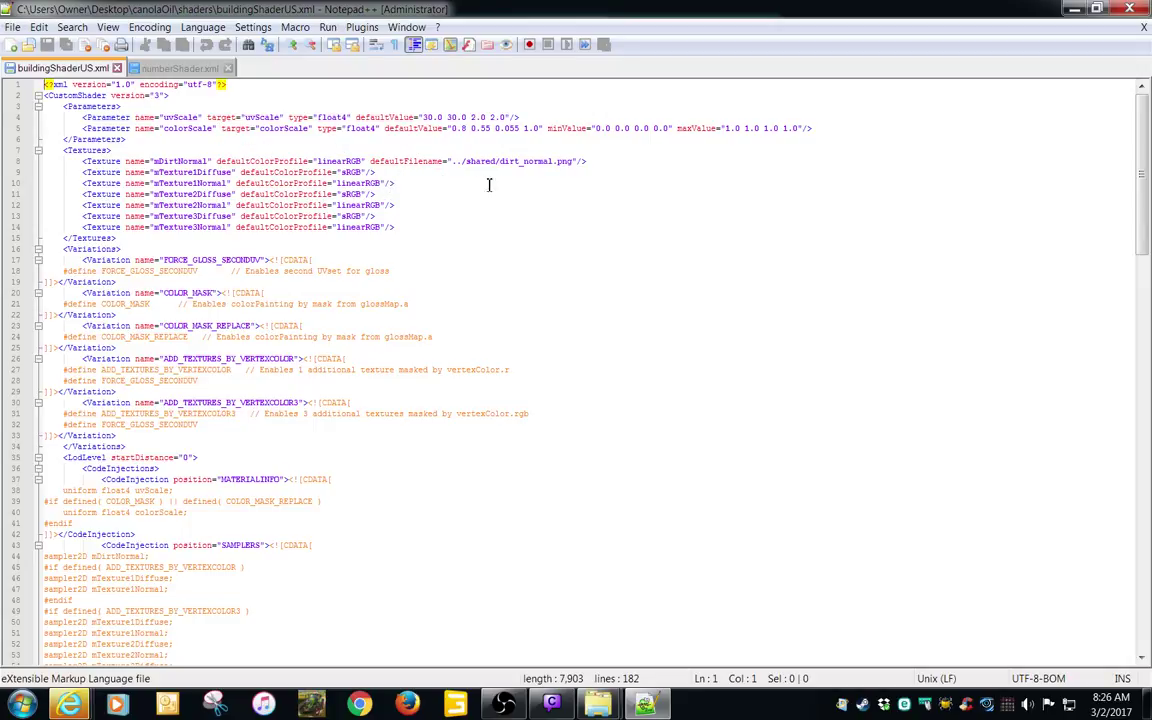
click(461, 163)
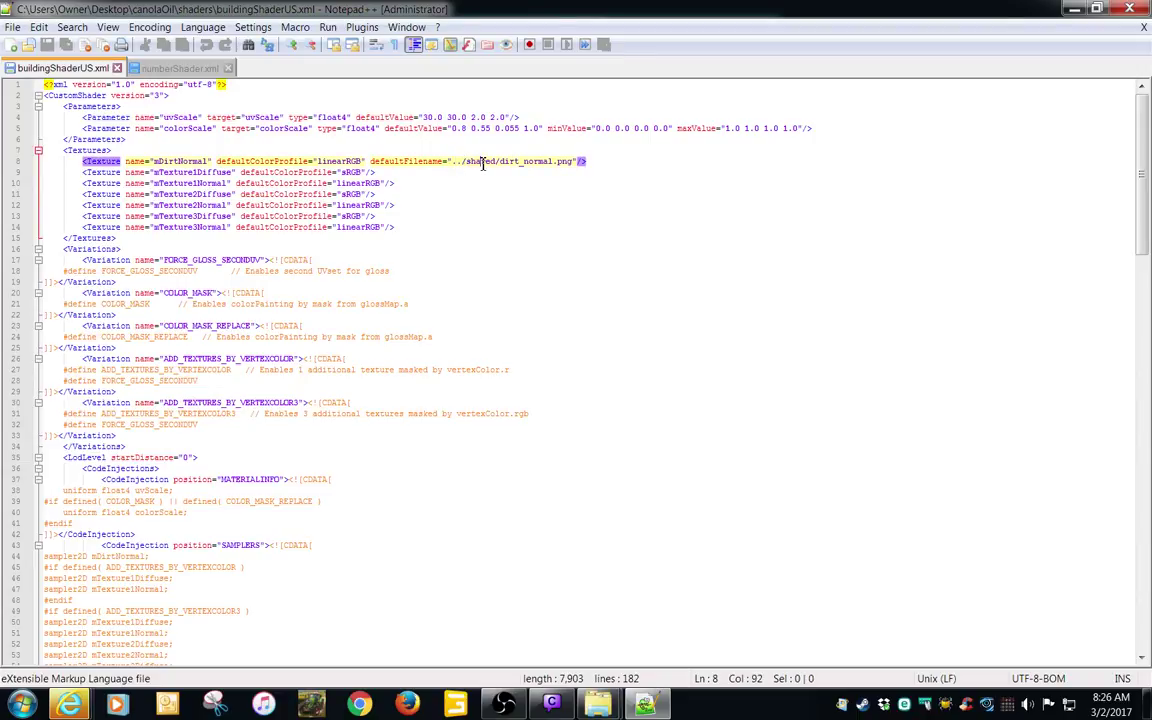
click(520, 163)
click(180, 68)
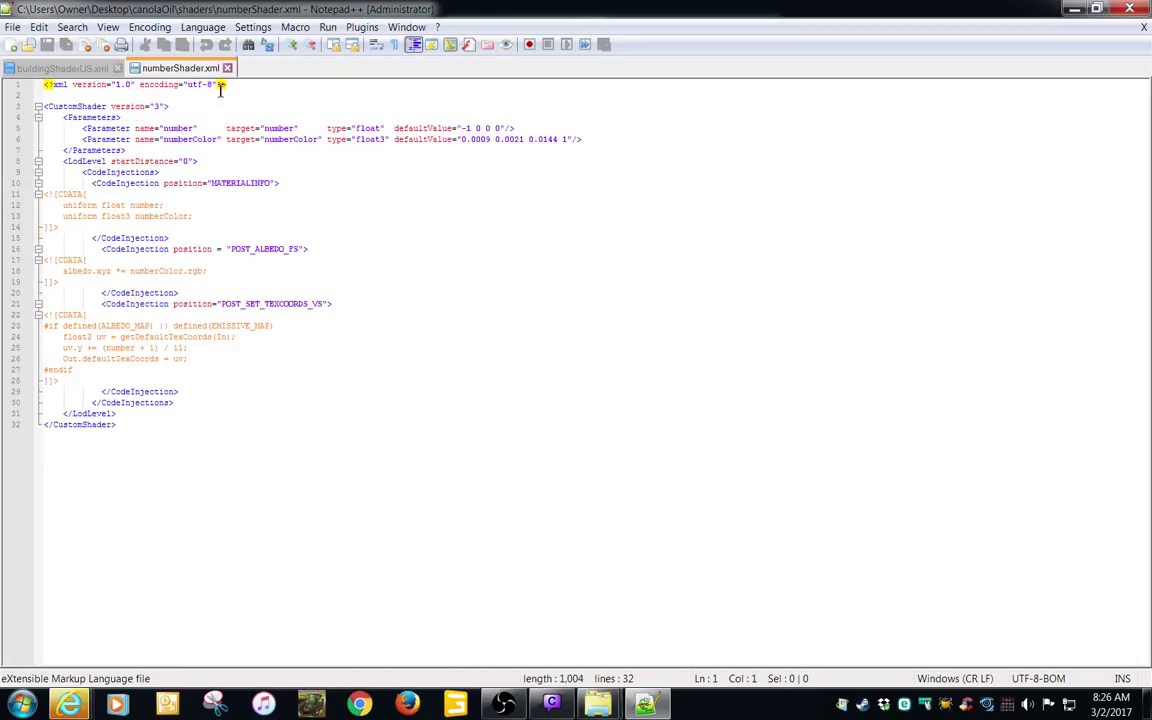
click(227, 68)
- Compare the ../shared/dirt_normal.png path in buildingShaderUS.xml with the contents of canolaOil's shared folder, and close Notepad++
drag(343, 12, 886, 273)
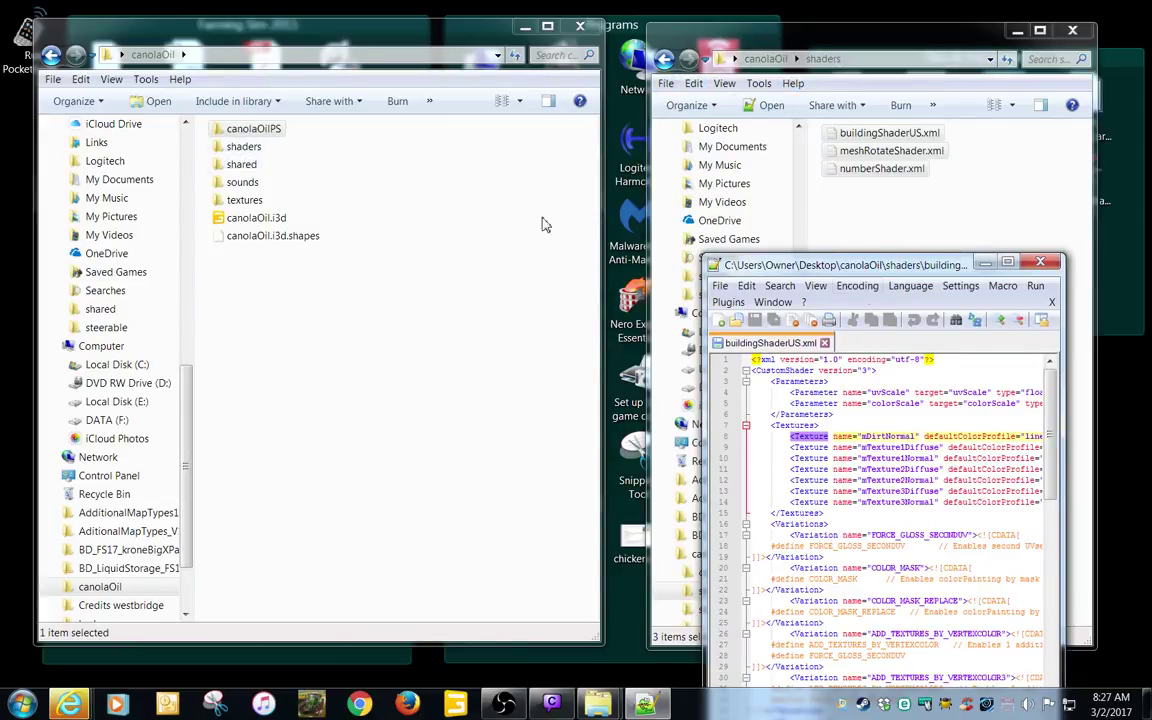
drag(1064, 331, 1149, 331)
drag(988, 271, 890, 43)
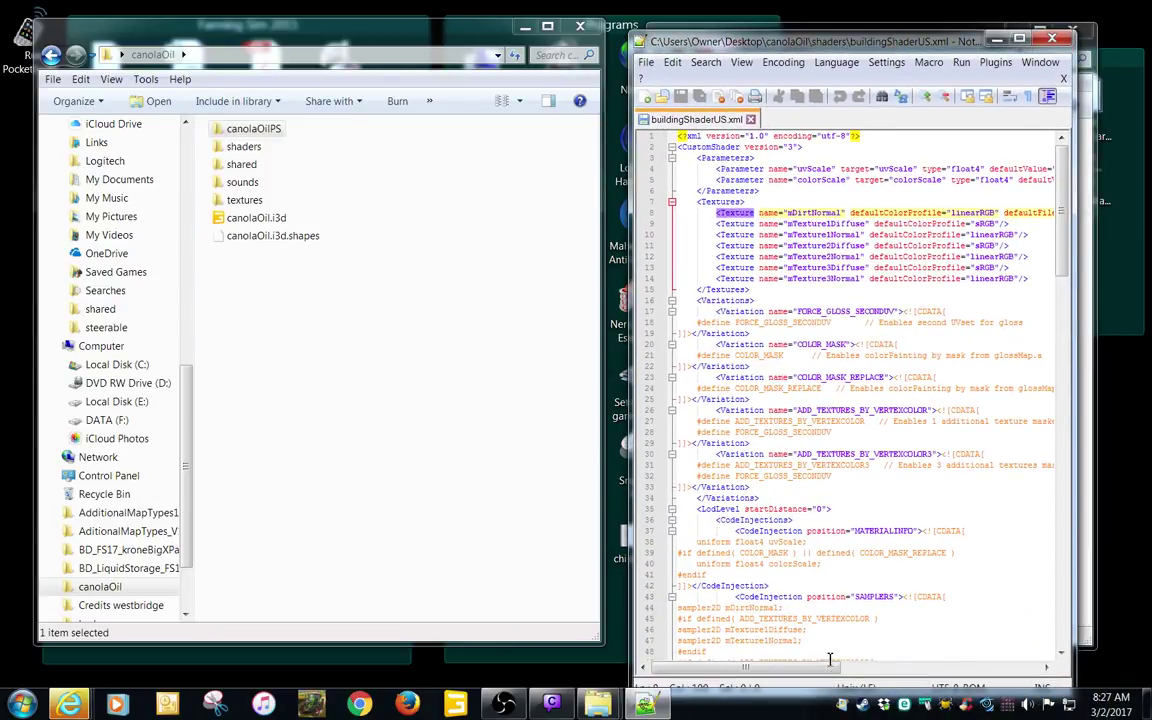
drag(826, 669, 944, 677)
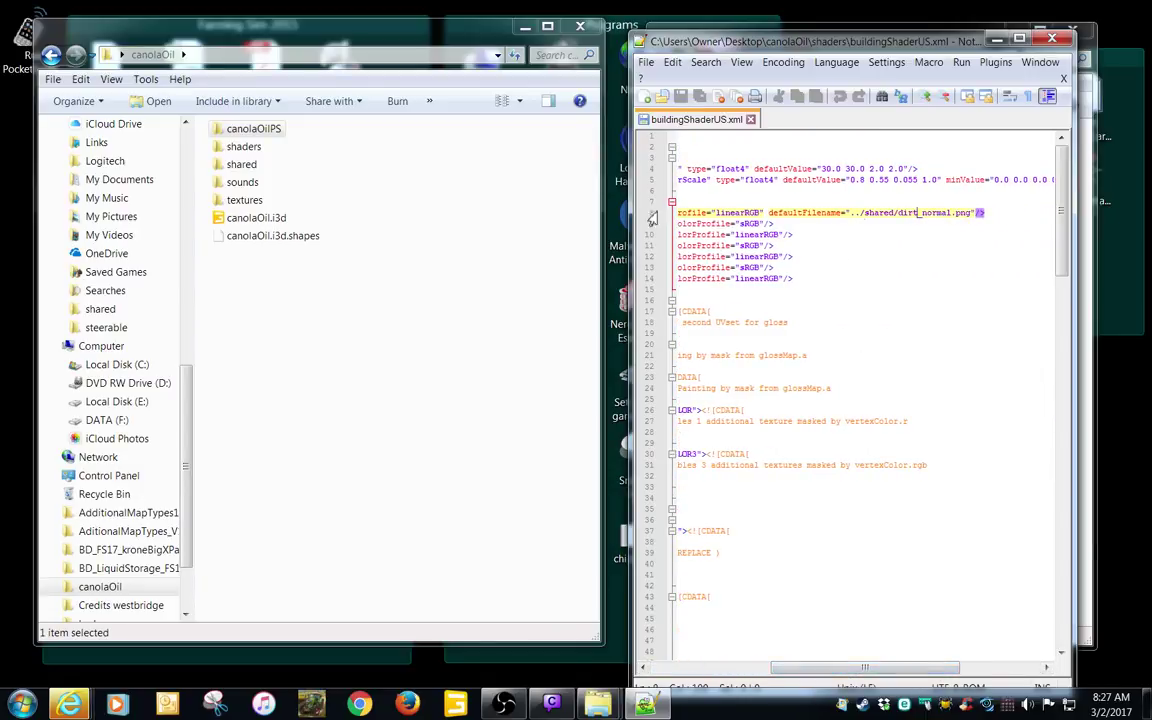
click(241, 164)
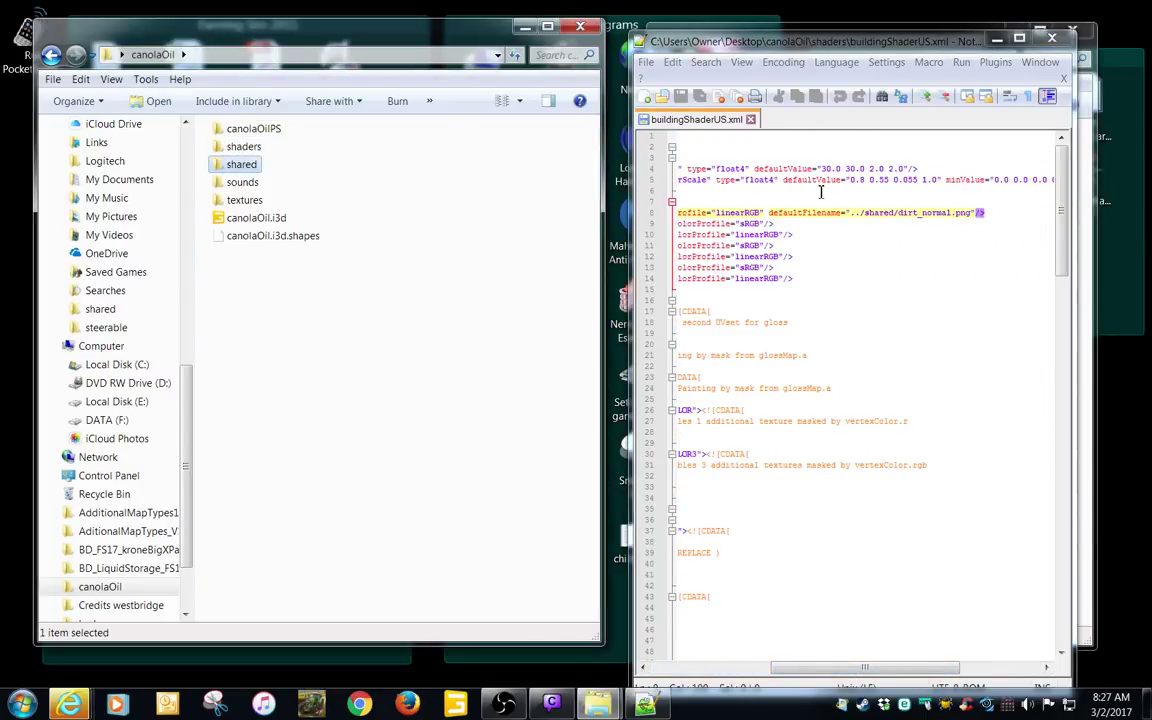
double_click(243, 164)
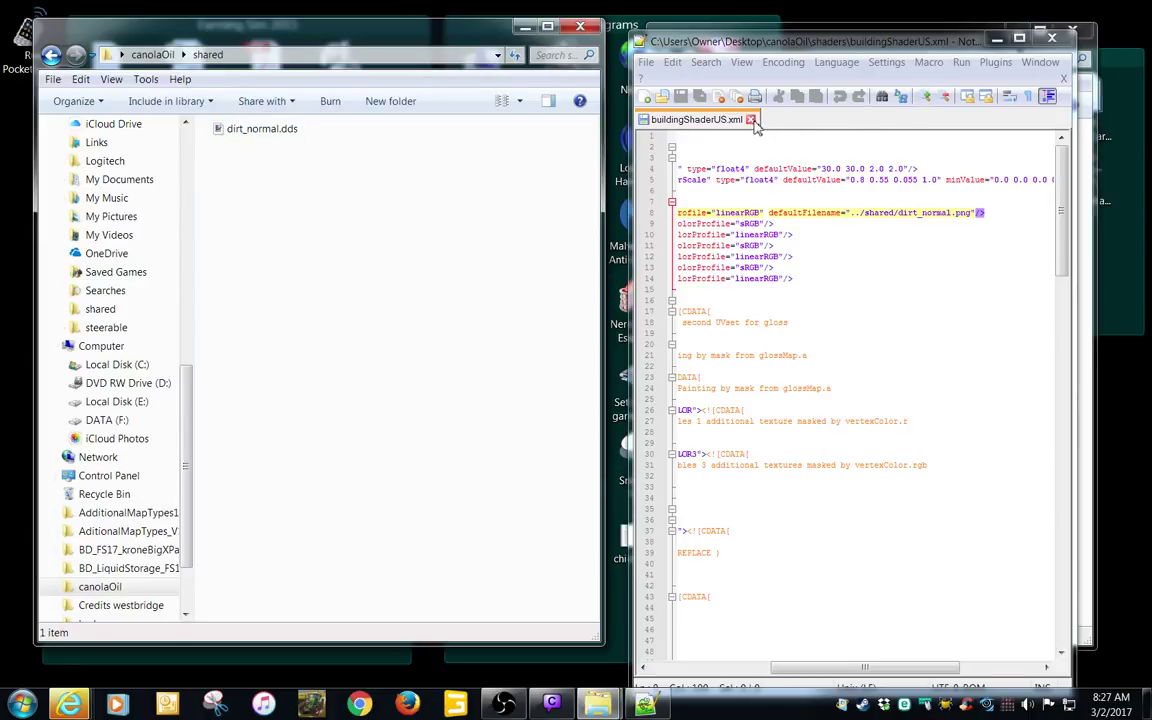
click(750, 119)
click(1054, 40)
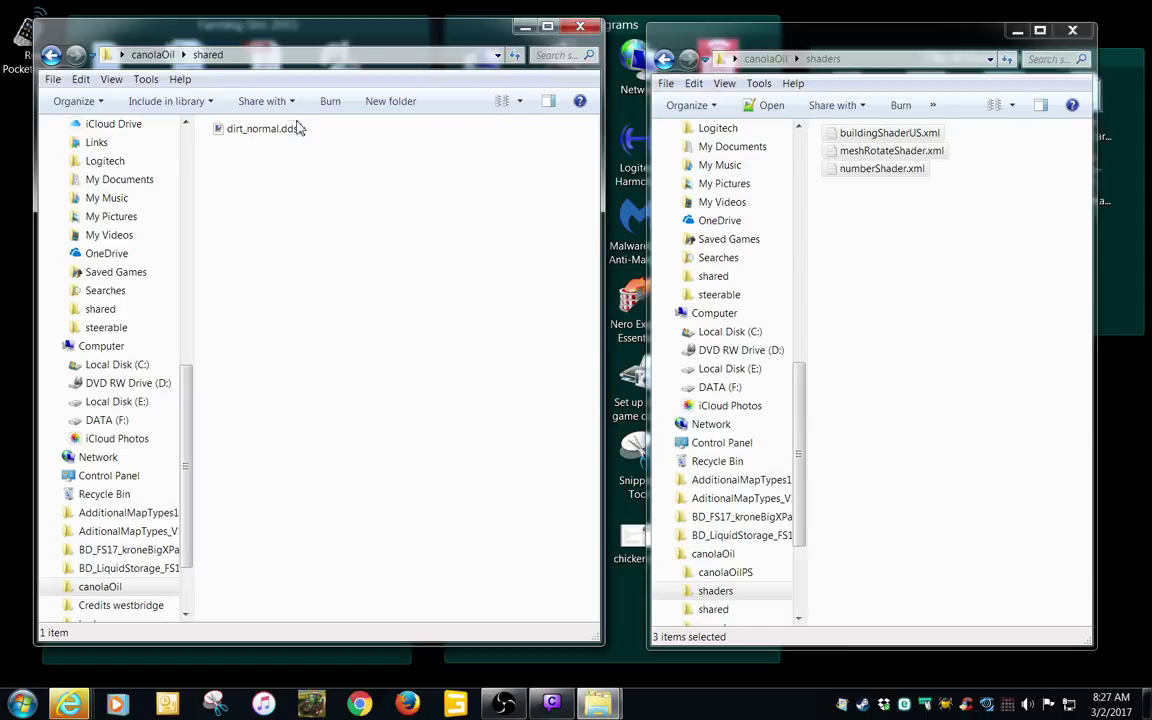
- Review the contents of canolaOil's sounds and textures folders, and close the separate shaders folder window
click(51, 55)
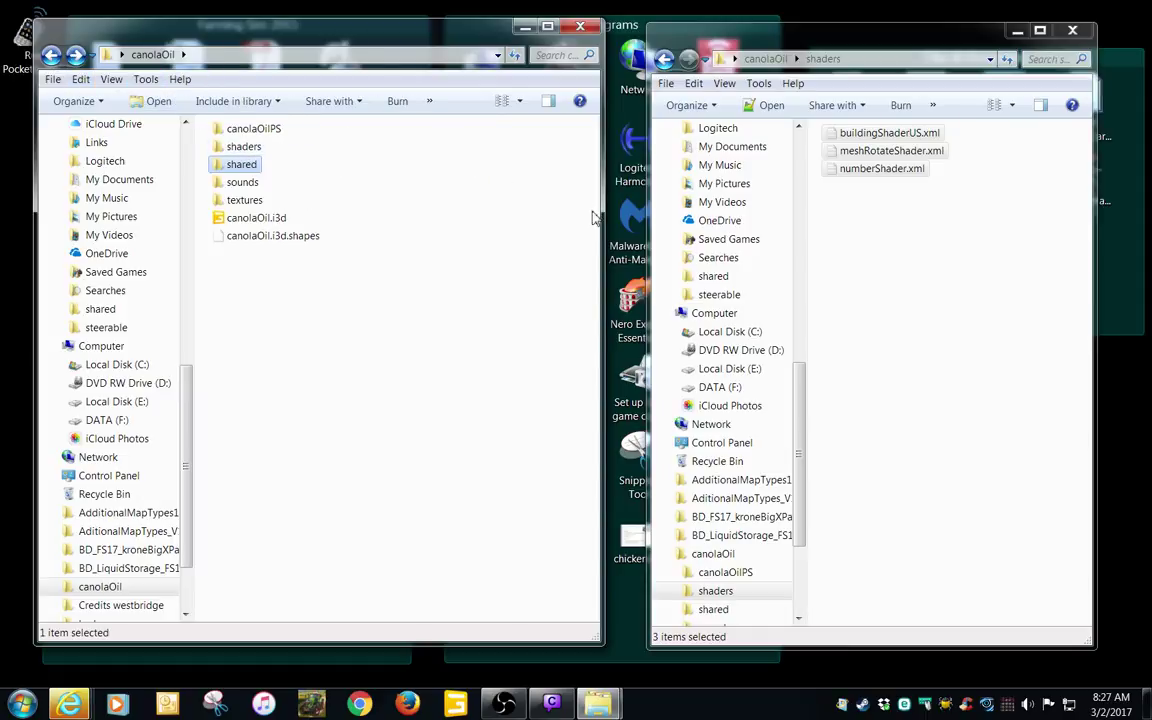
drag(379, 37, 343, 22)
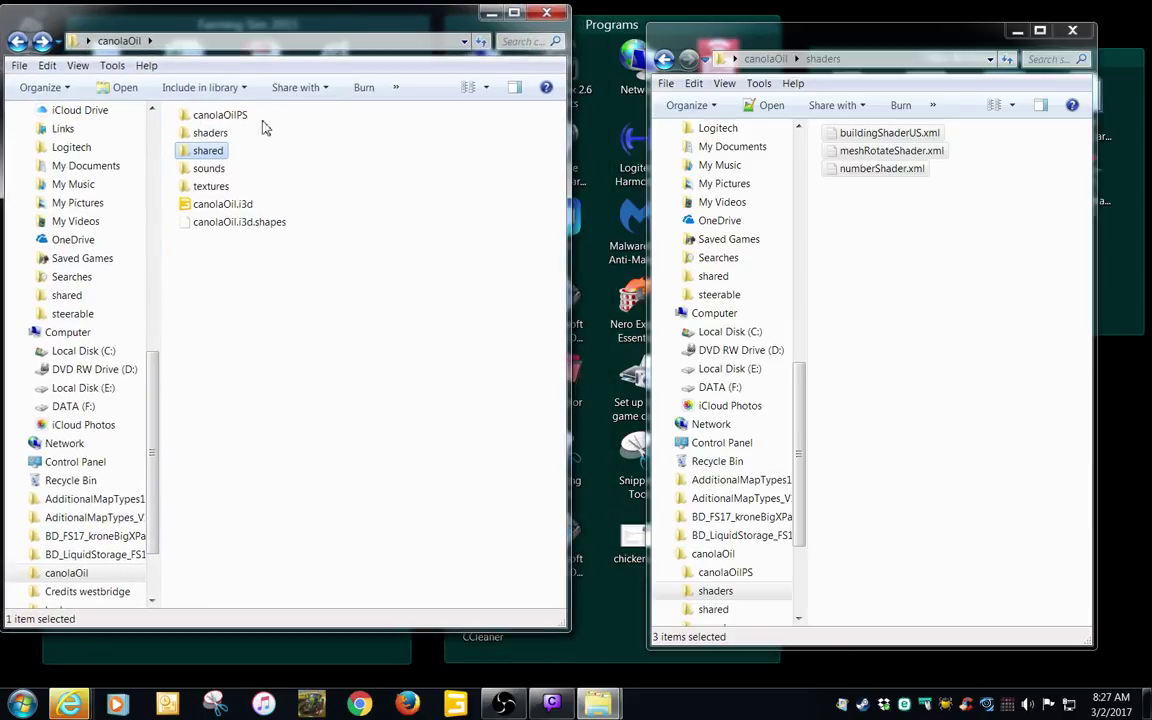
double_click(214, 169)
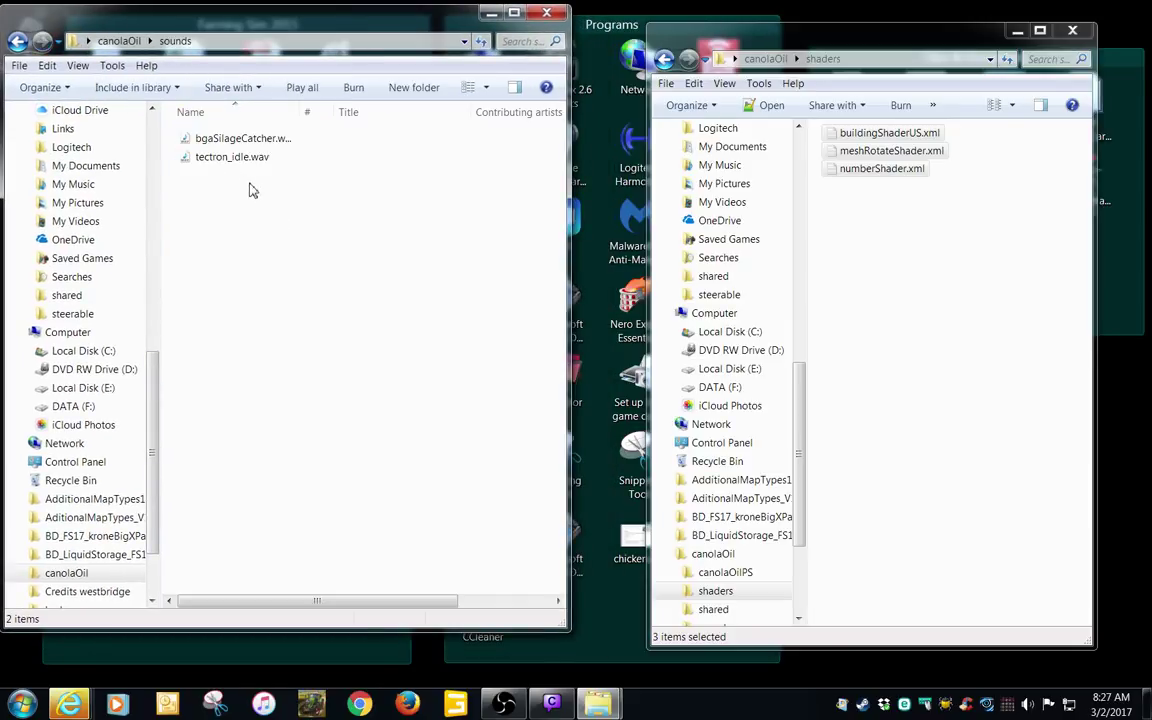
click(18, 41)
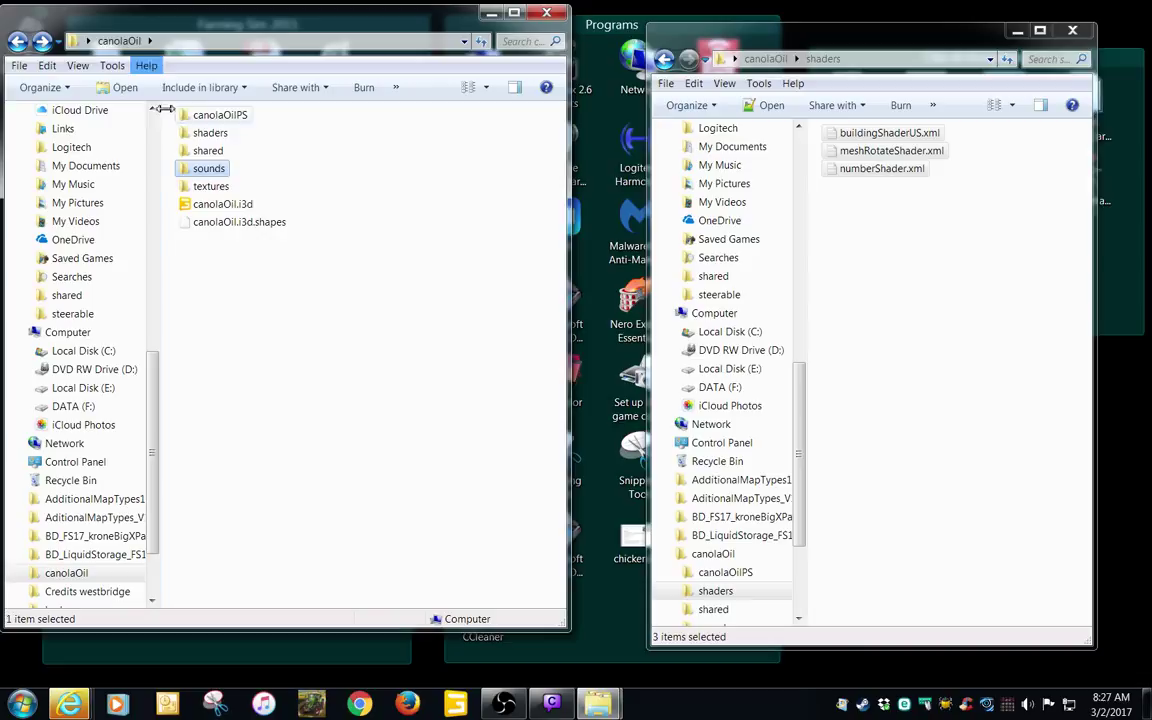
double_click(211, 187)
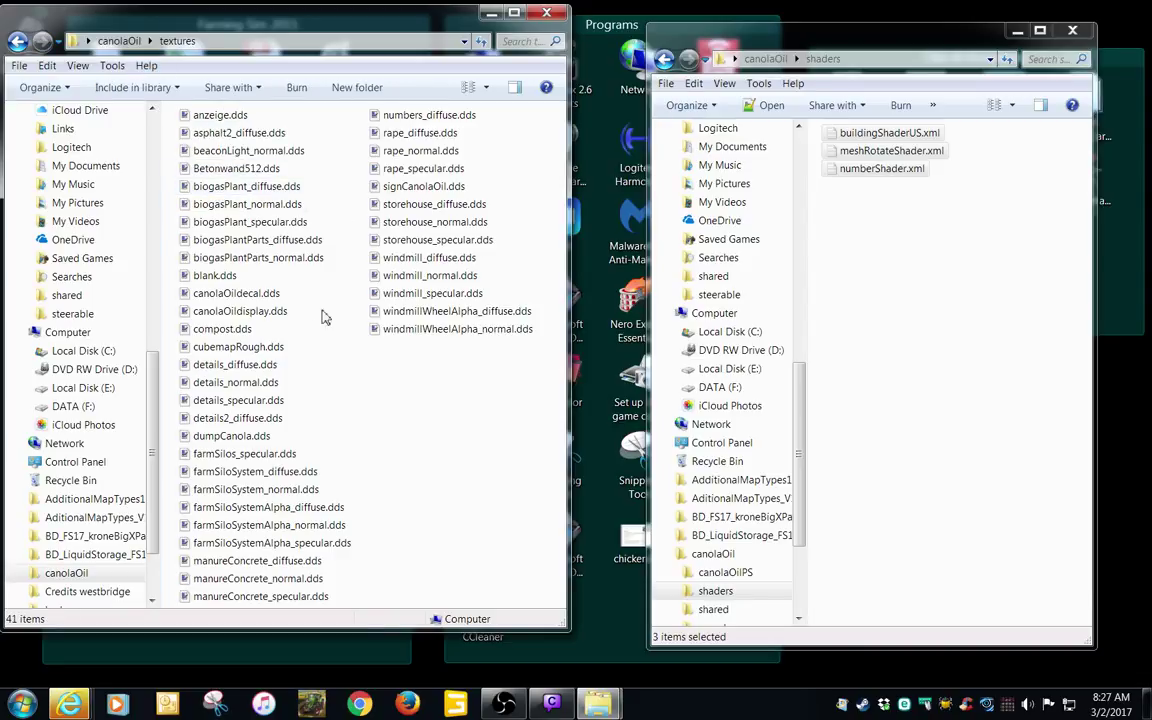
click(17, 41)
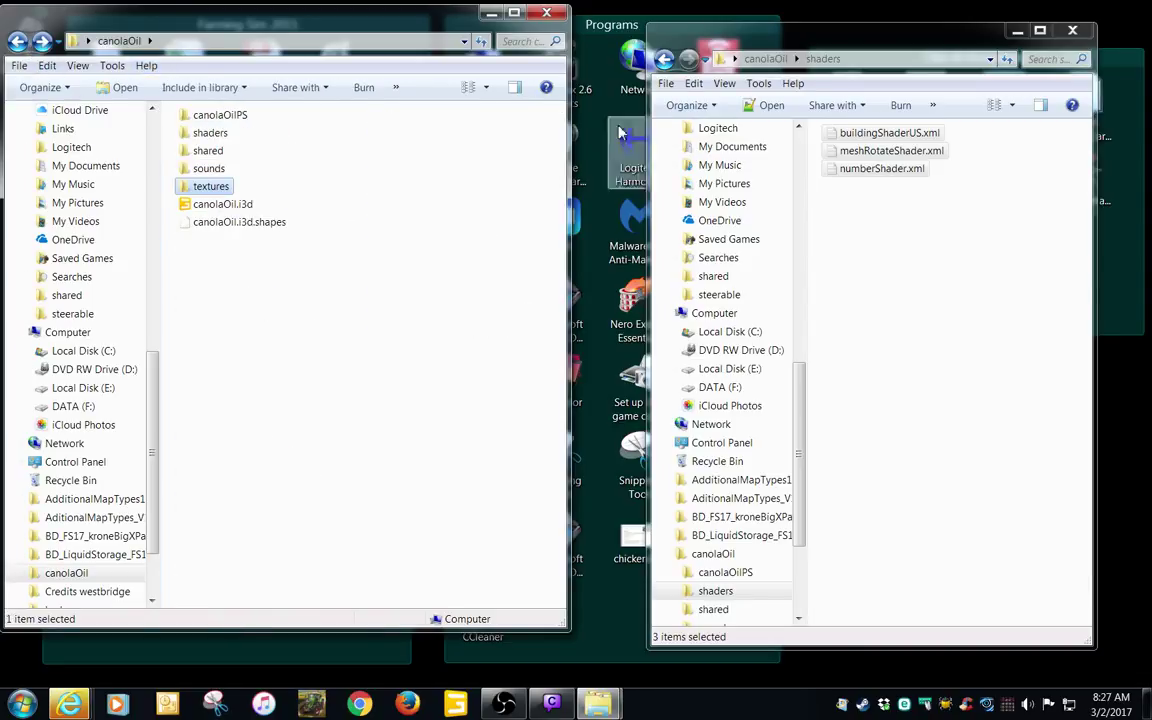
click(1073, 31)
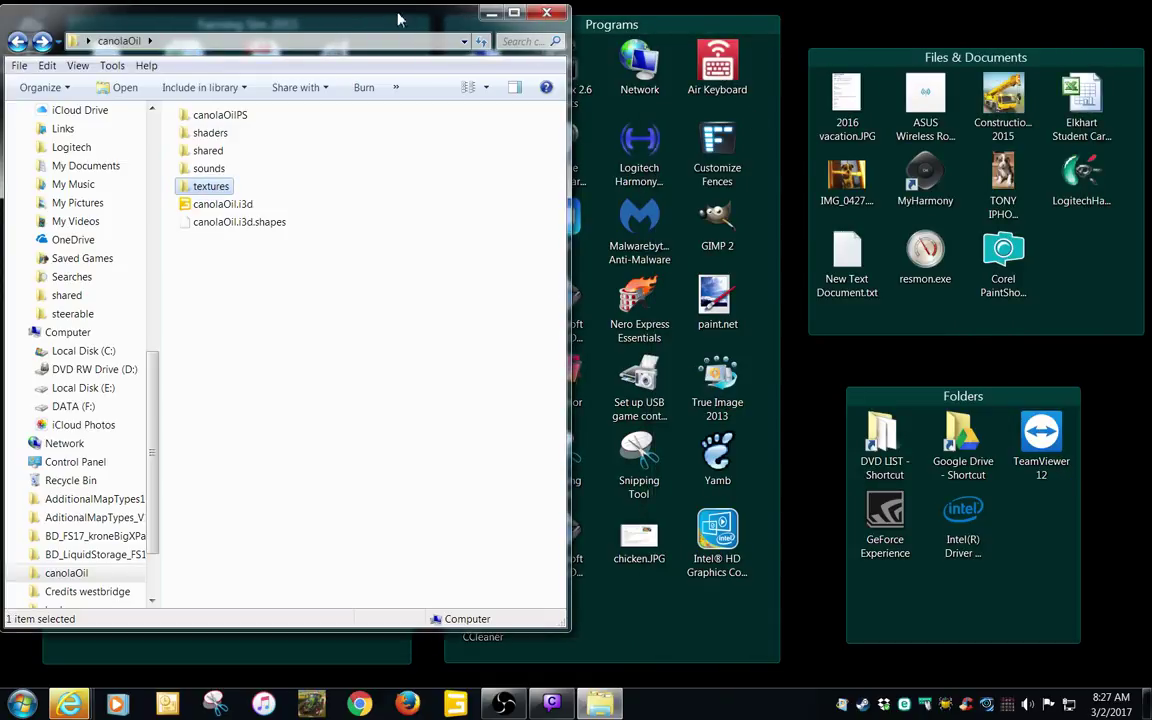
drag(398, 19, 546, 48)
- Open canolaOil.i3d in Notepad++ at full-screen size and look over its list of file paths
click(370, 232)
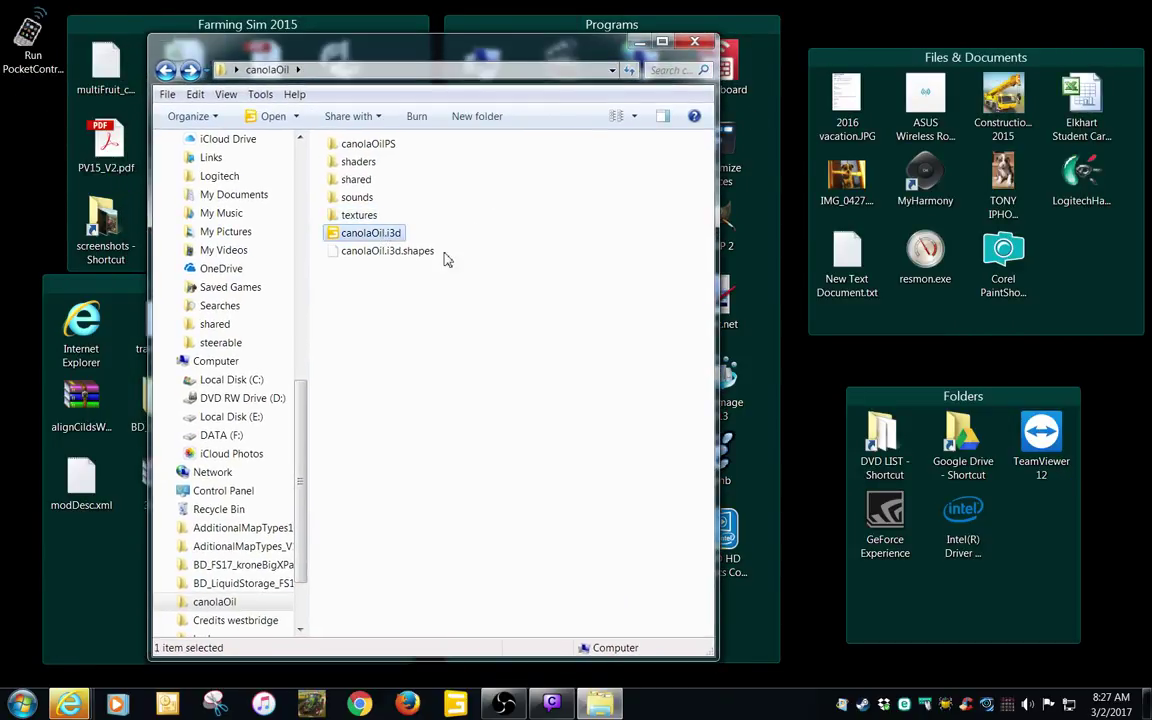
right_click(345, 236)
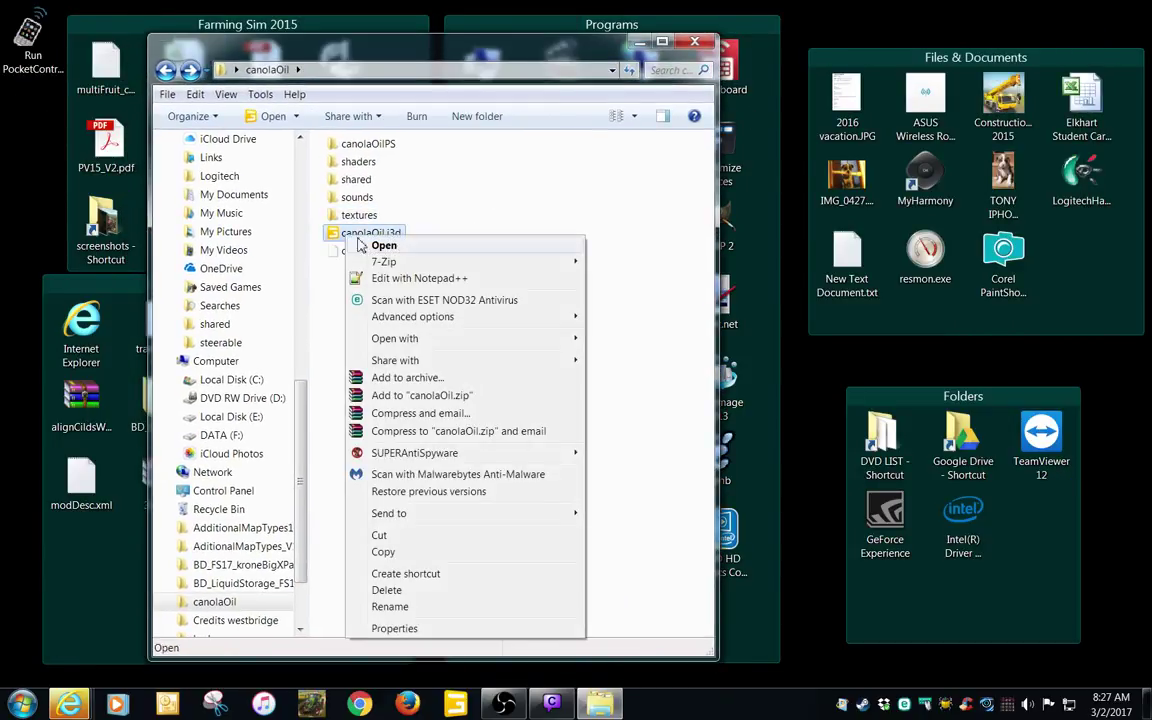
click(398, 282)
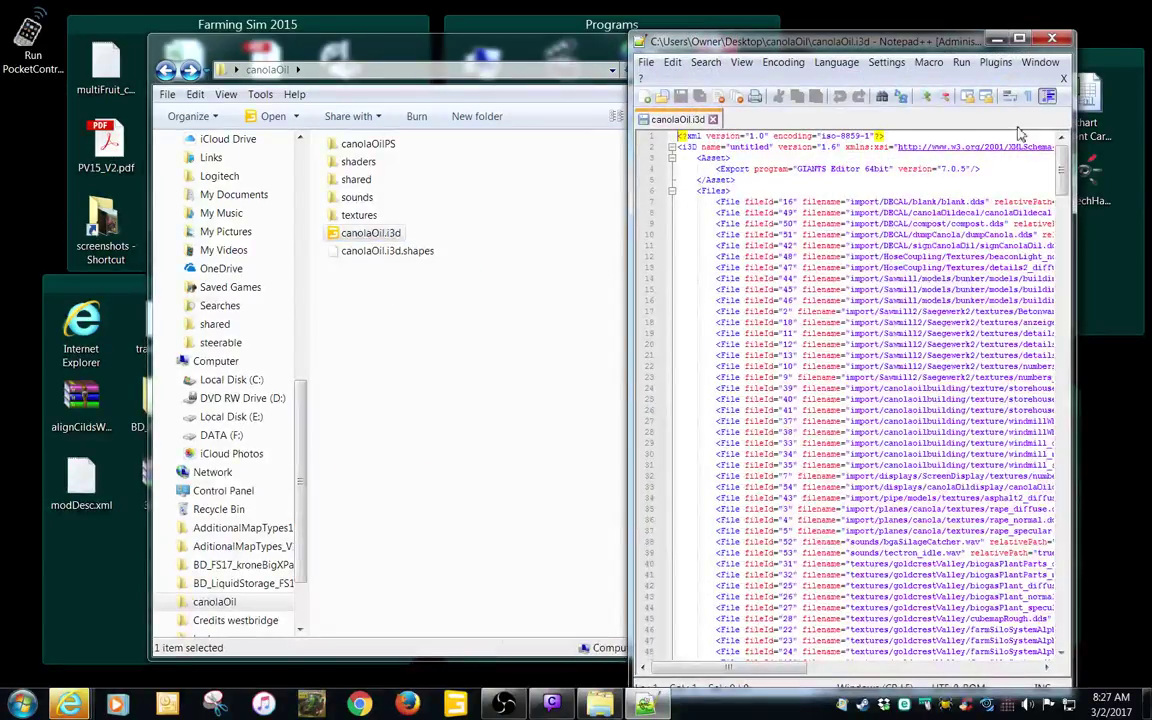
click(1019, 40)
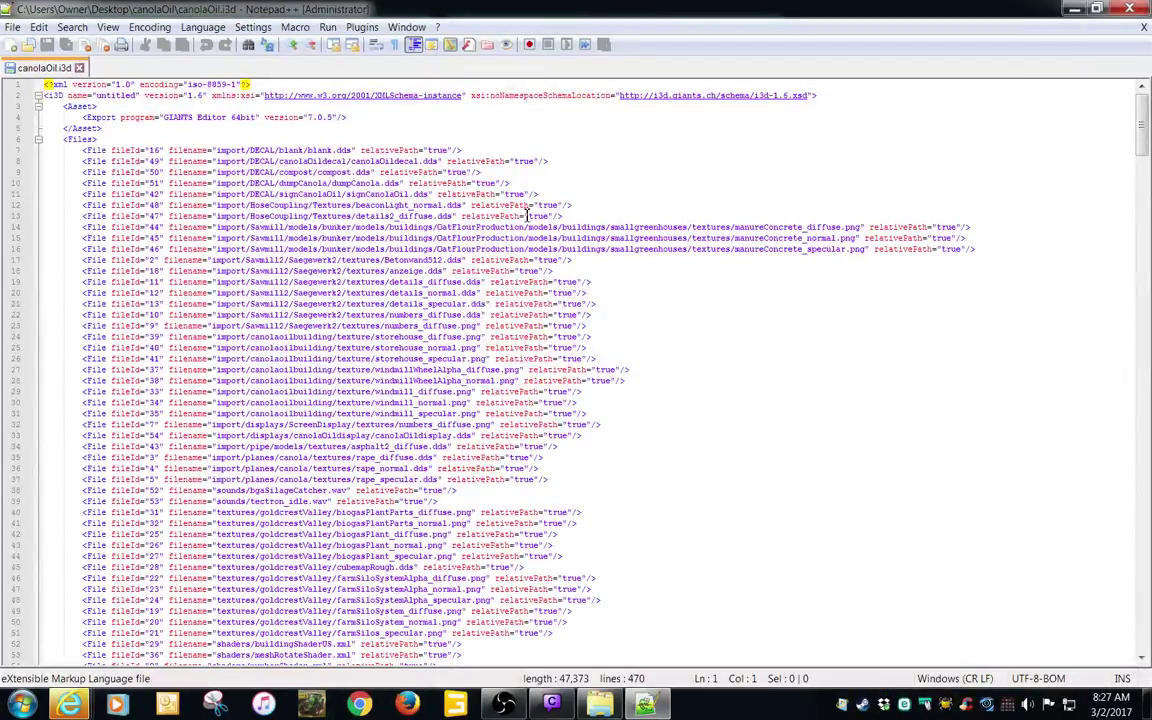
scroll(378, 376, down, 6)
scroll(382, 362, up, 6)
- Copy the name of canolaOil's textures folder without changing it, and return to the maximized canolaOil.i3d
drag(698, 13, 853, 209)
click(377, 213)
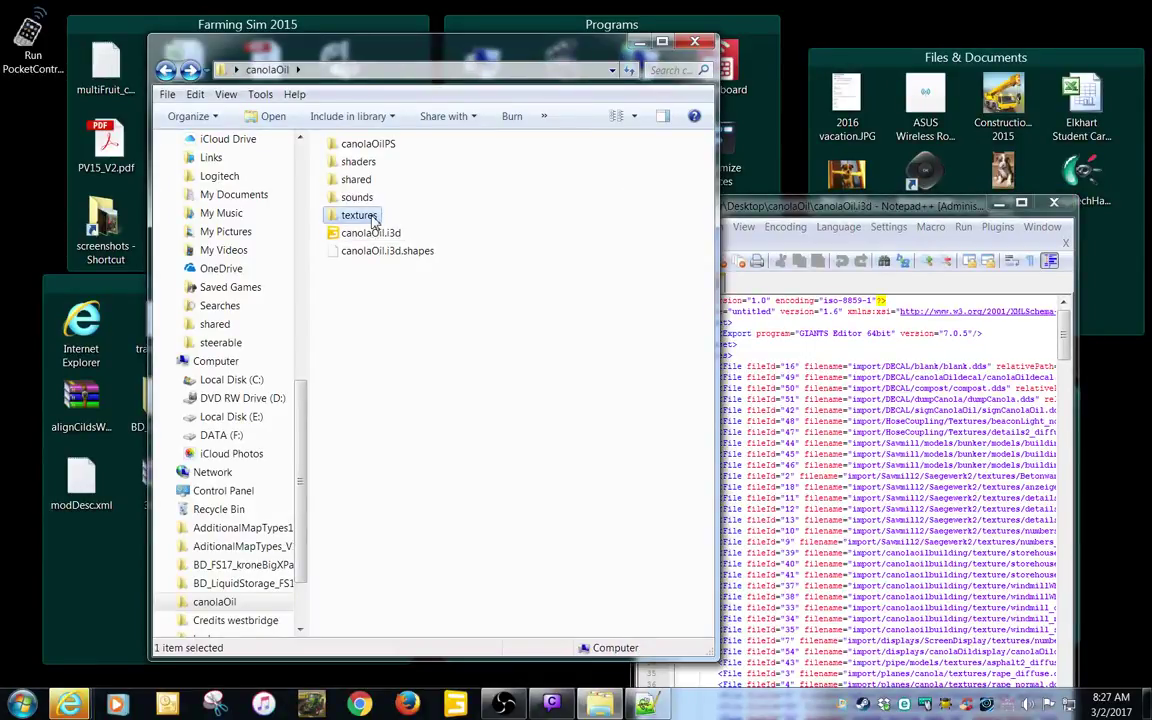
click(372, 217)
right_click(369, 215)
click(406, 264)
click(562, 260)
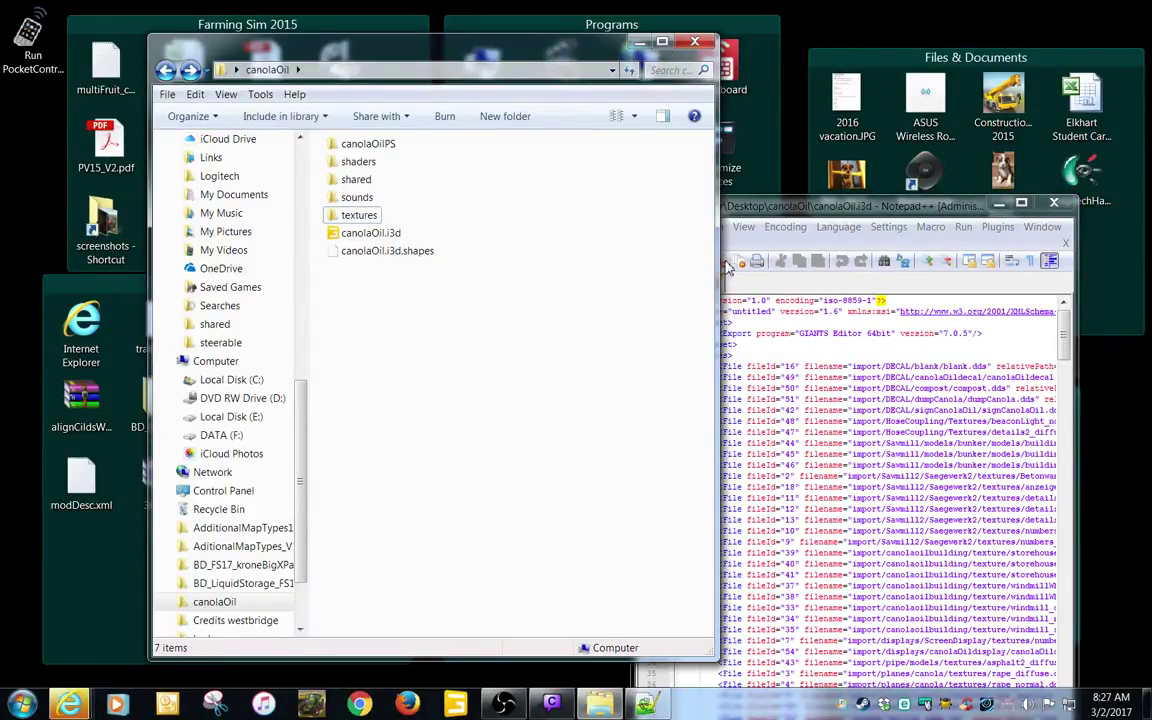
drag(797, 208, 511, 107)
double_click(511, 107)
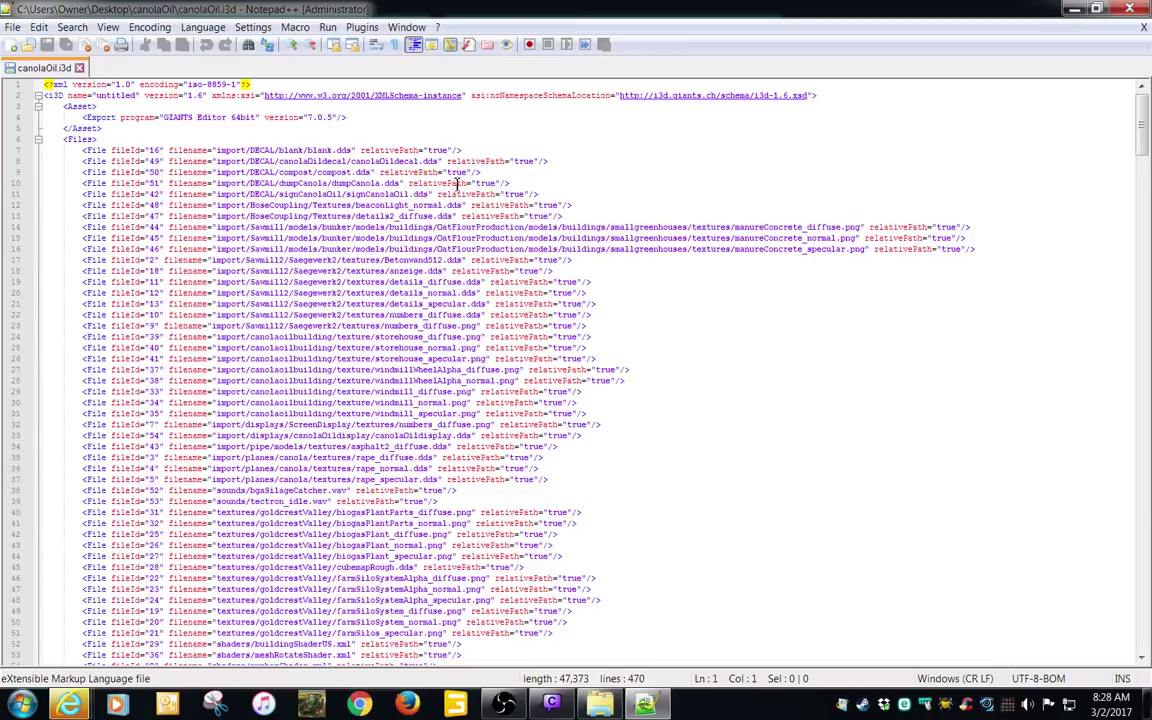
- Use Replace to change import/DECAL/blank to textures in the blank.dds file path
double_click(231, 151)
drag(231, 151, 302, 151)
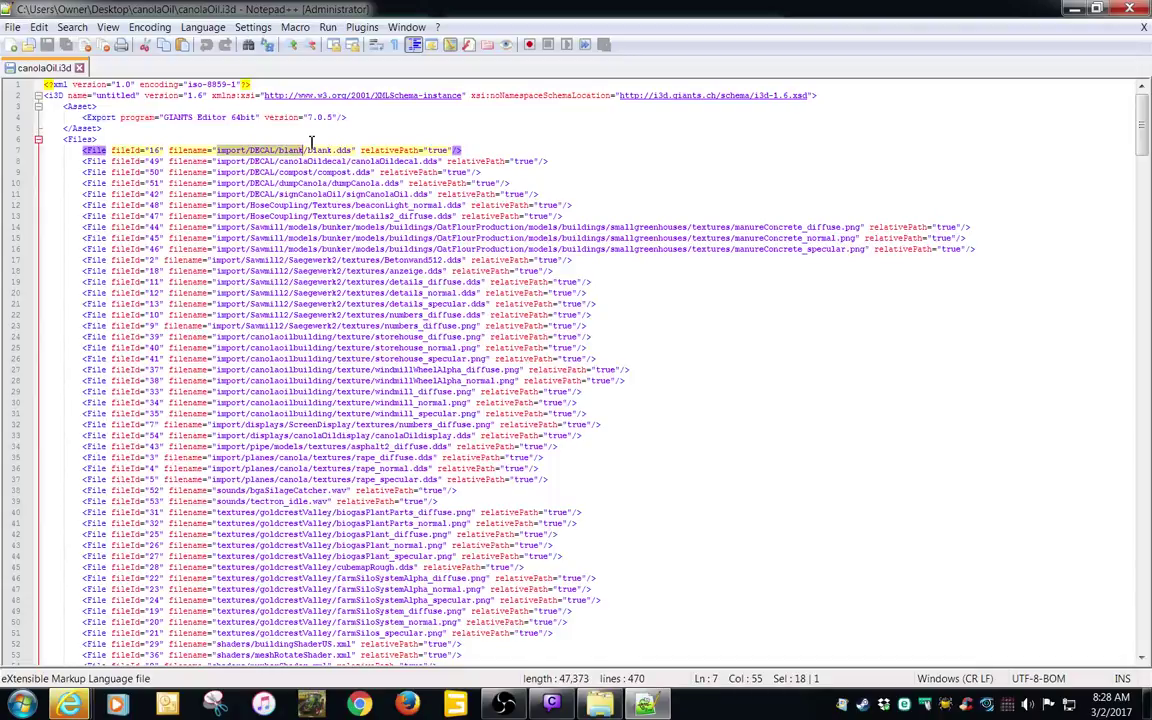
key(ctrl+f)
click(406, 242)
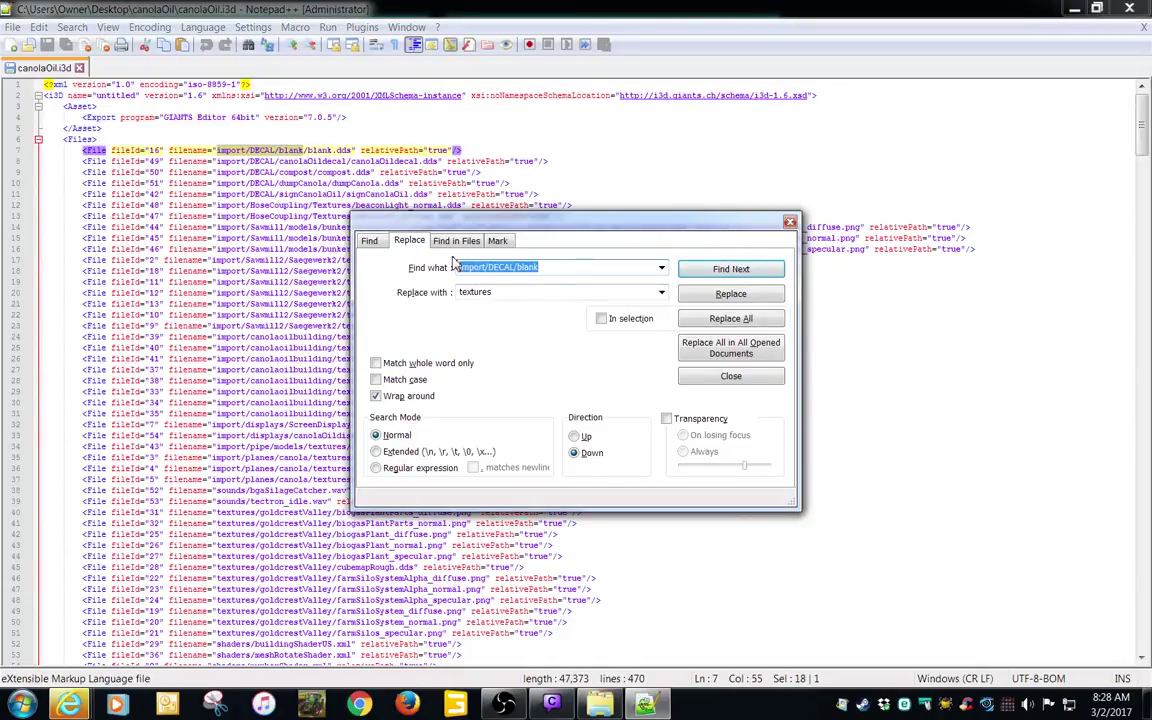
key(ctrl+v)
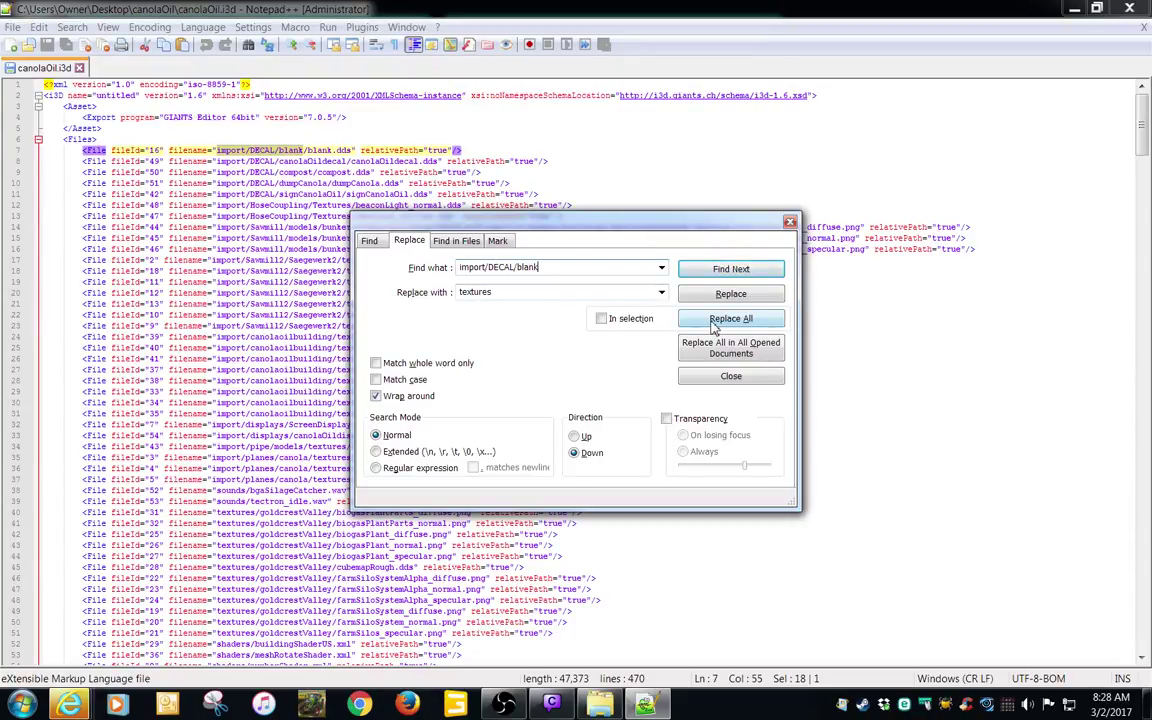
click(207, 141)
click(545, 230)
click(720, 268)
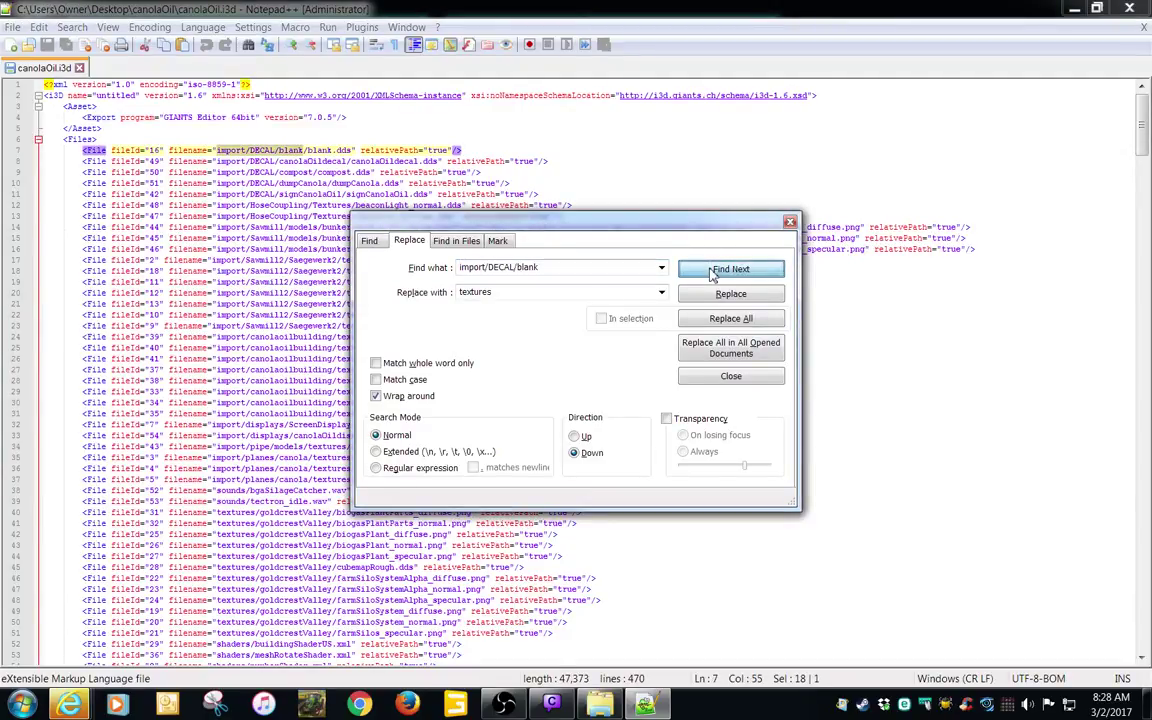
click(727, 296)
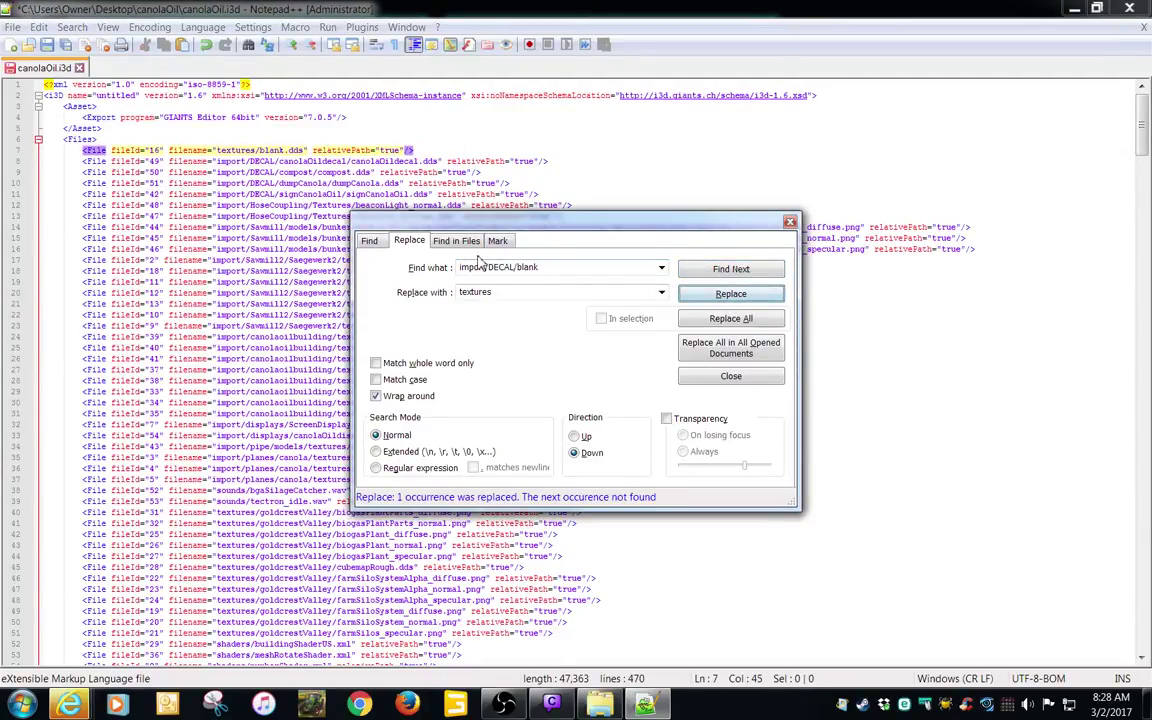
- Replace all occurrences of import/DECAL/canolaOildecal with textures, keeping the Replace dialog clear of the file paths
drag(553, 225, 725, 207)
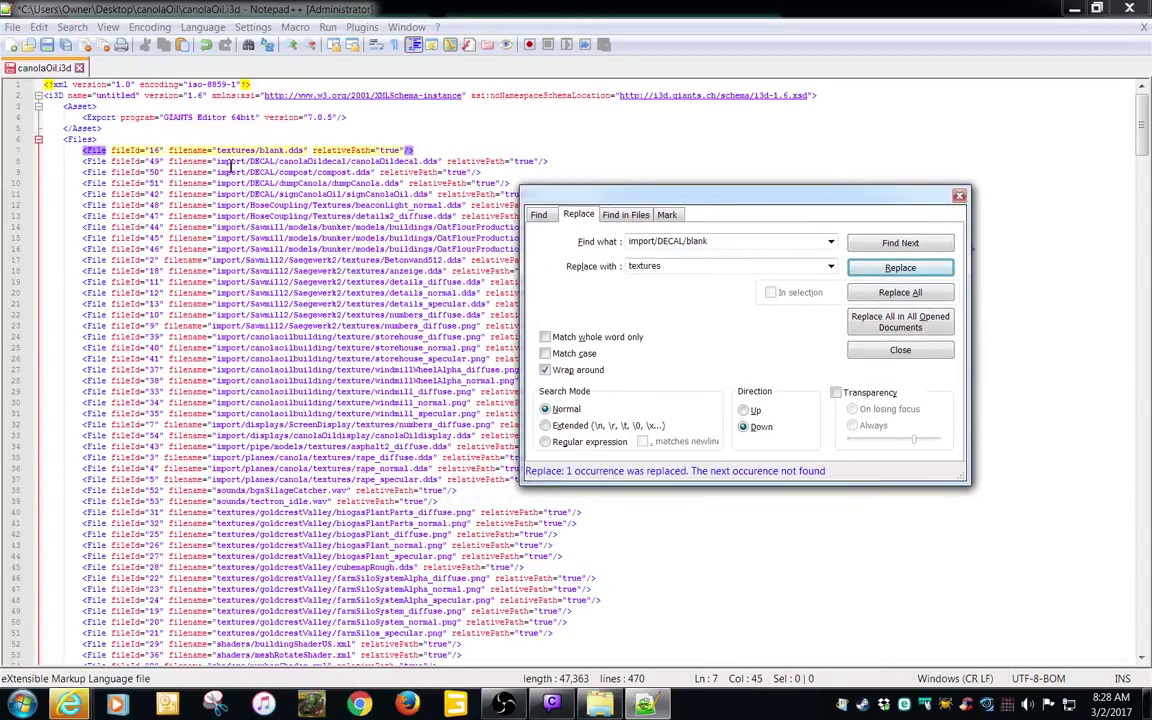
double_click(230, 164)
drag(230, 164, 294, 164)
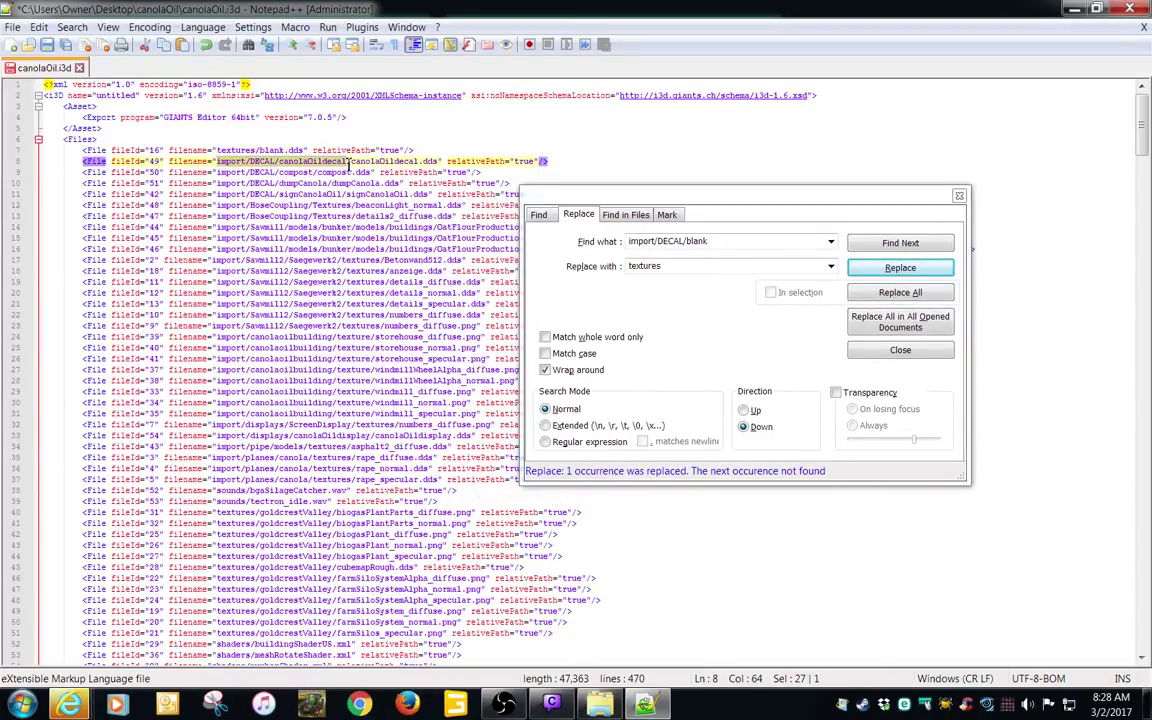
double_click(740, 244)
key(ctrl+v)
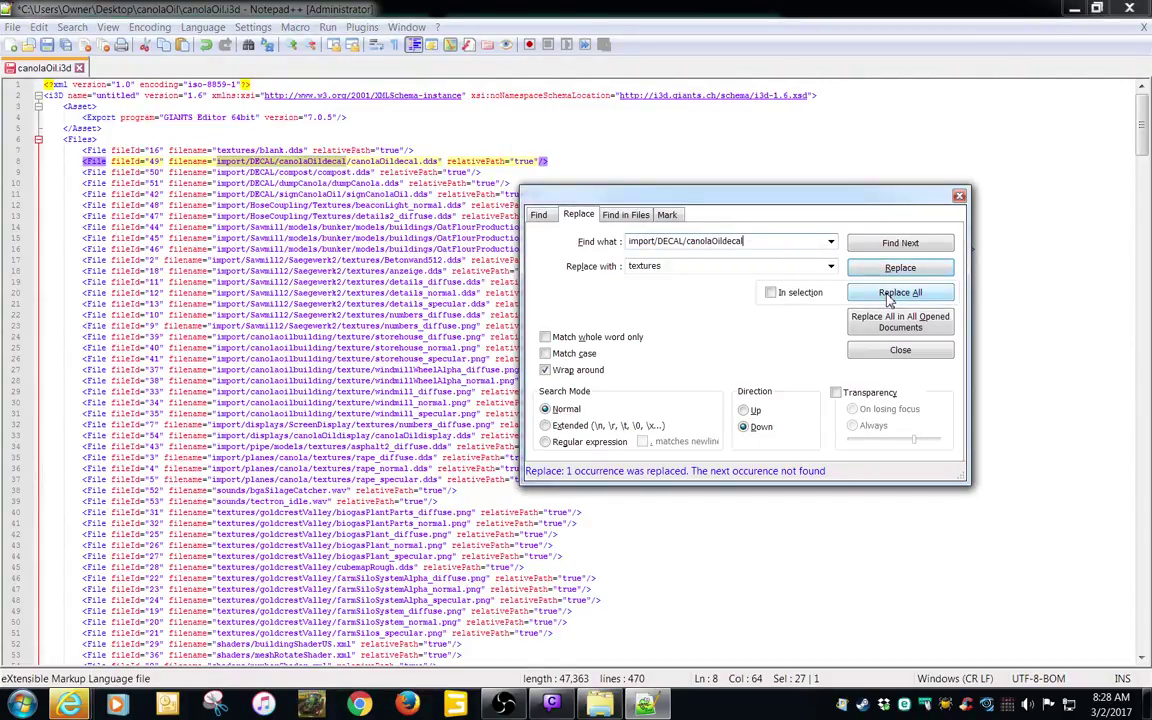
click(897, 292)
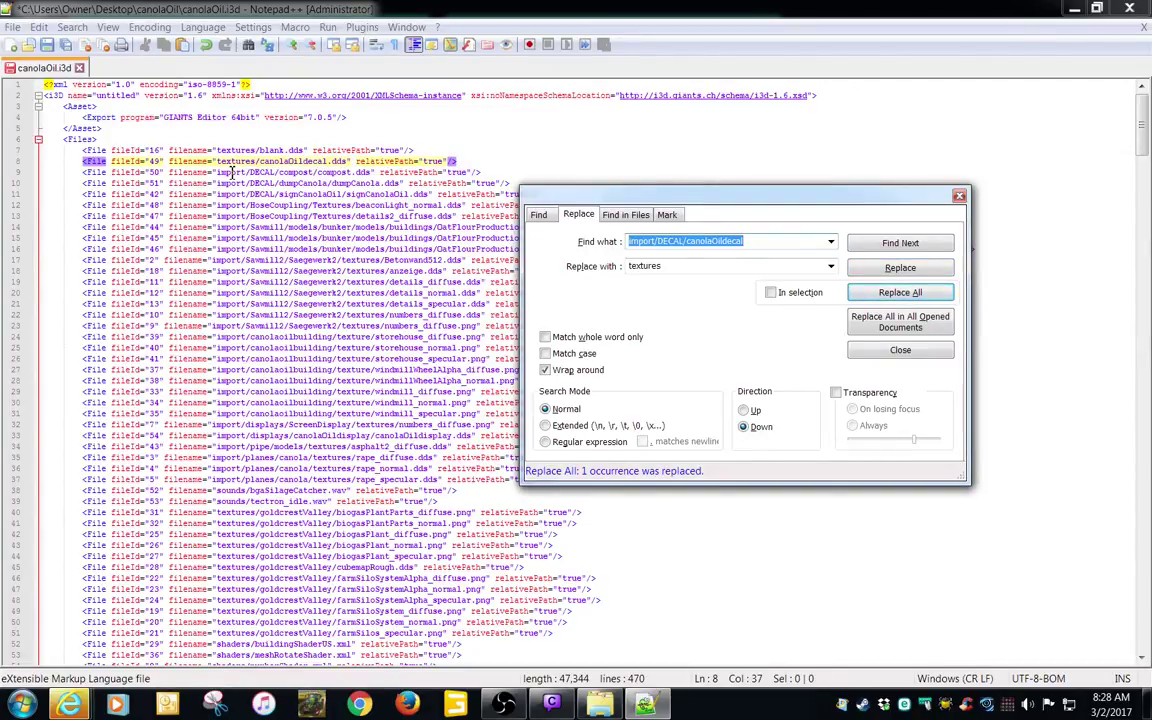
- Copy the replacement text textures and use it to change the compost.dds file path directly to textures/compost.dds
double_click(232, 172)
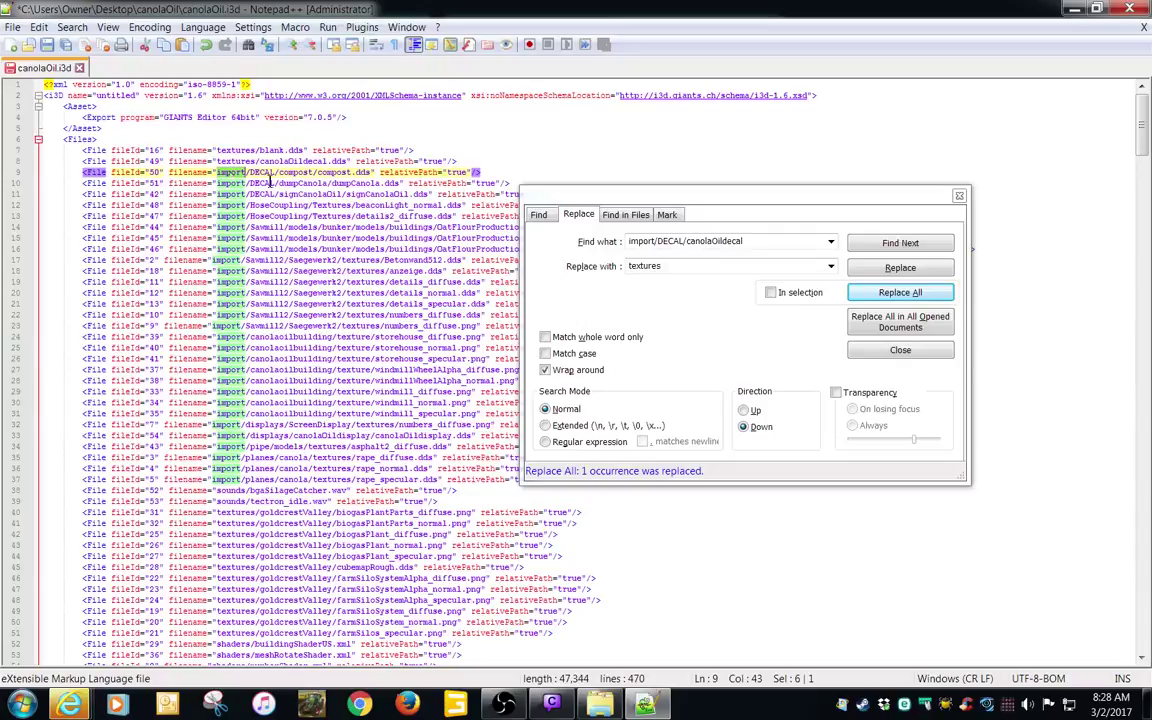
click(290, 217)
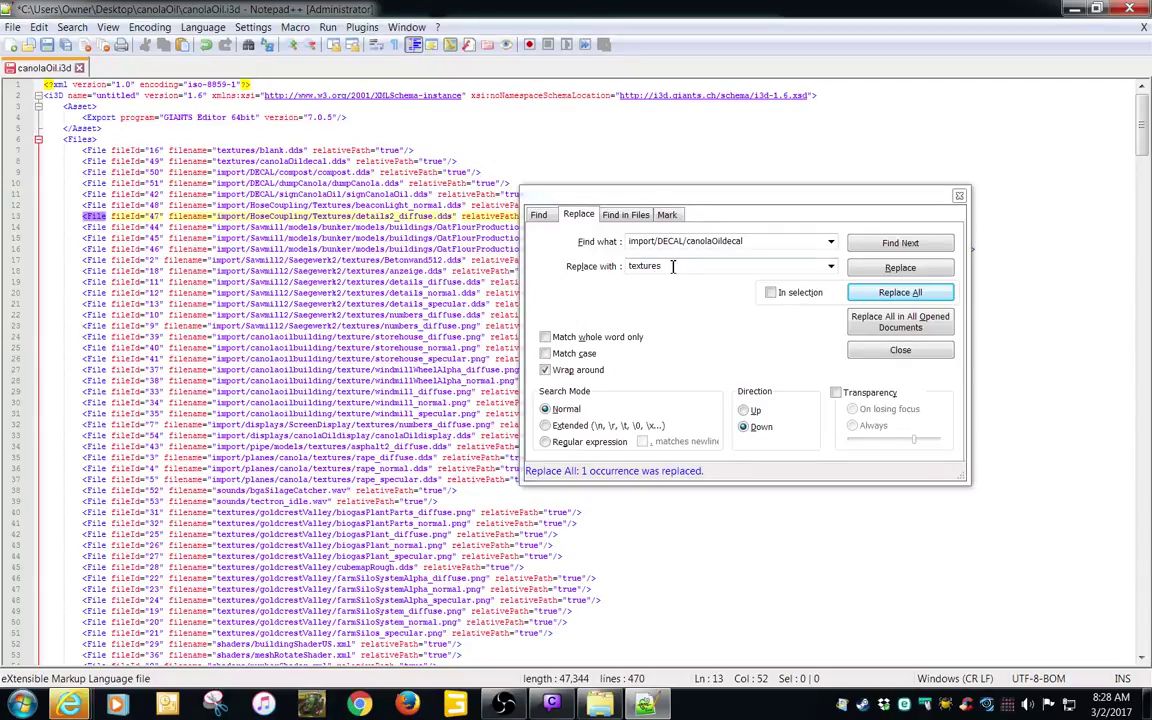
click(562, 264)
key(ctrl+c)
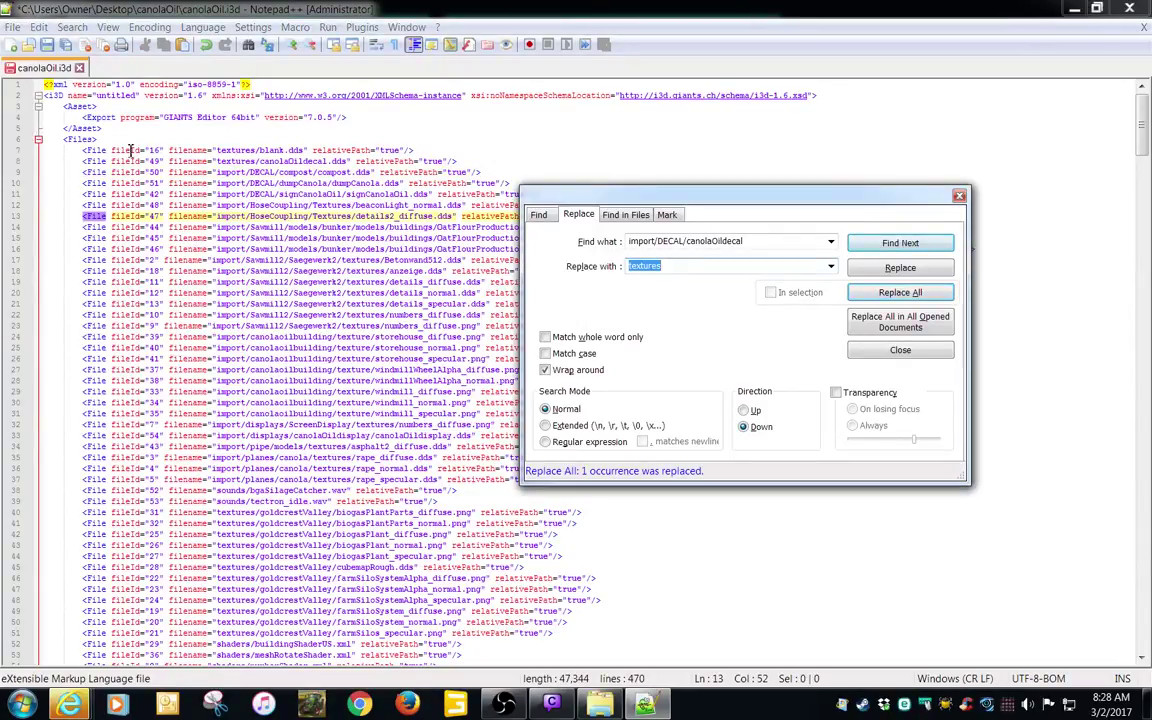
double_click(230, 173)
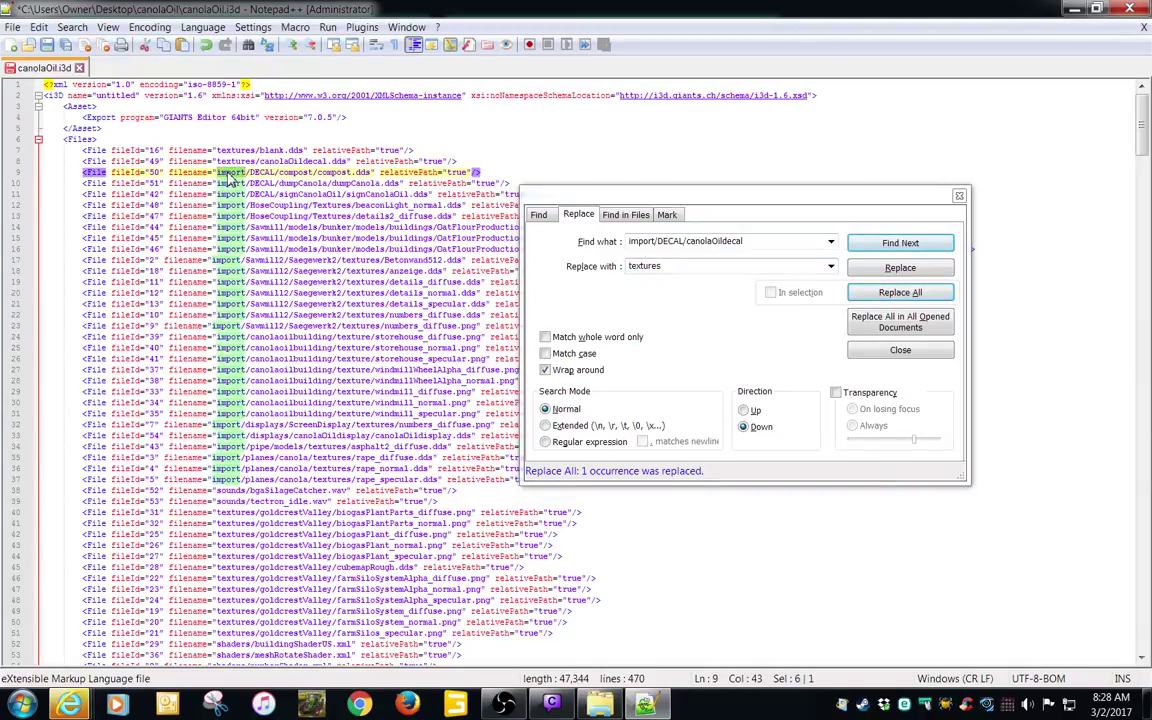
key(Delete)
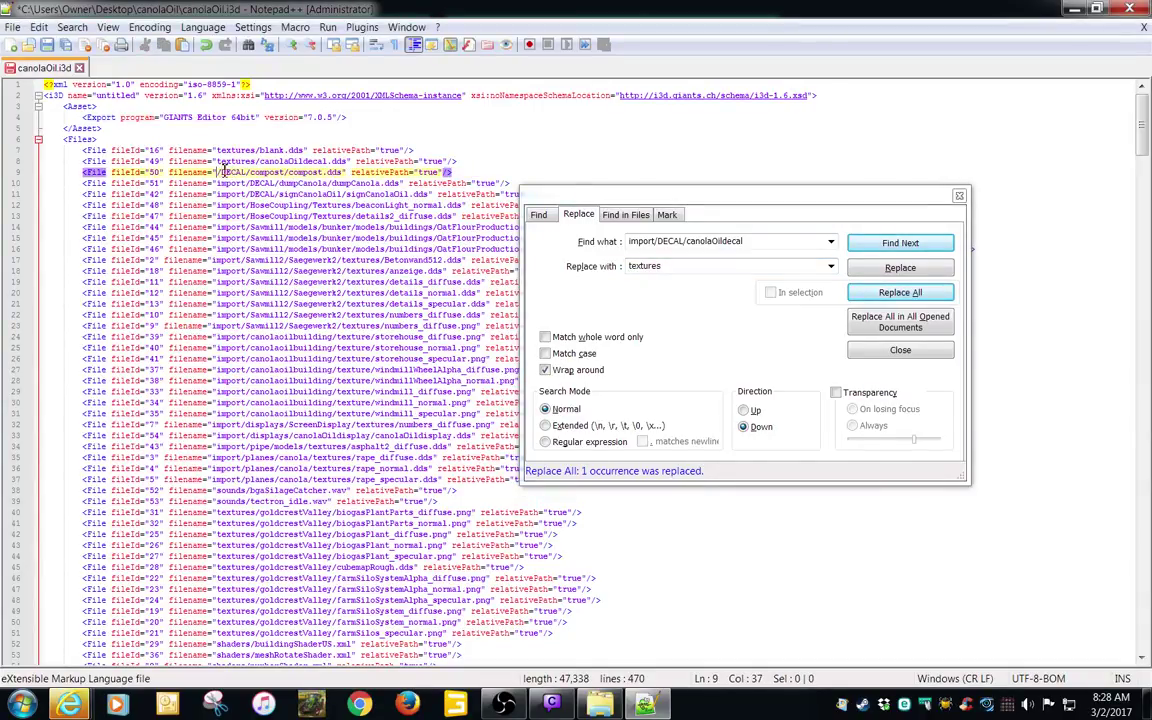
key(Delete)
key(Delete)
key(Delete)
key(Delete)
key(Delete)
key(Delete)
key(Delete)
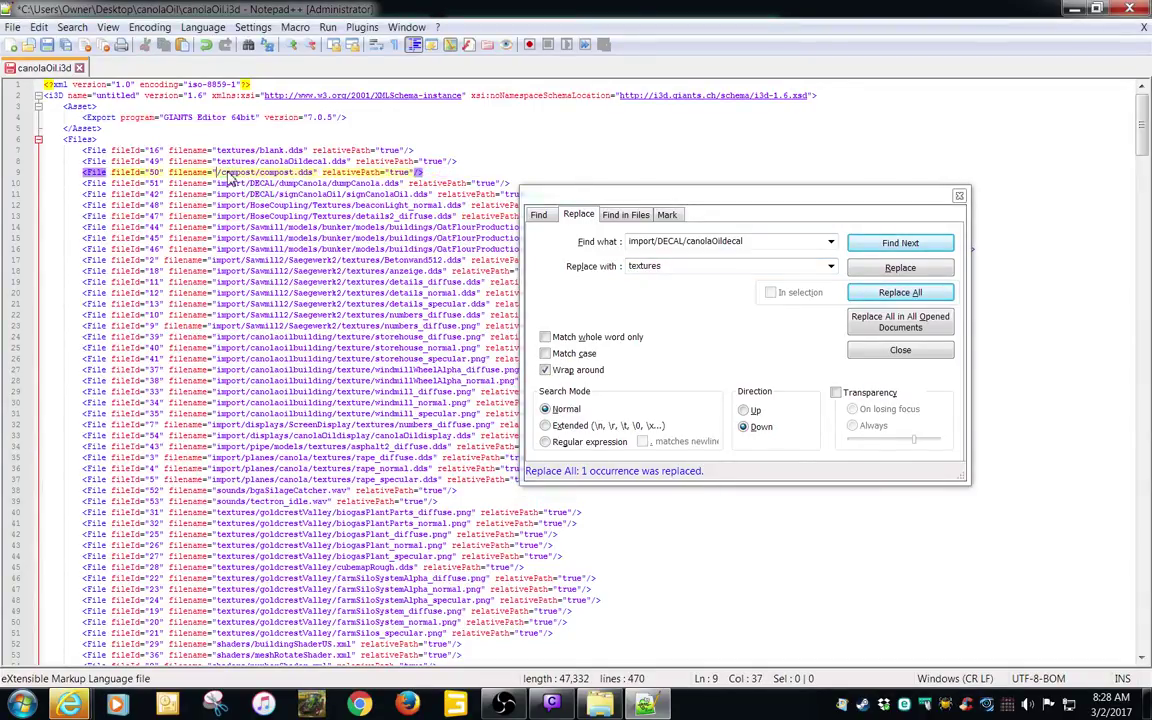
key(Delete)
key(Delete)
key(Delete)
key(Delete)
key(Delete)
key(Delete)
key(Delete)
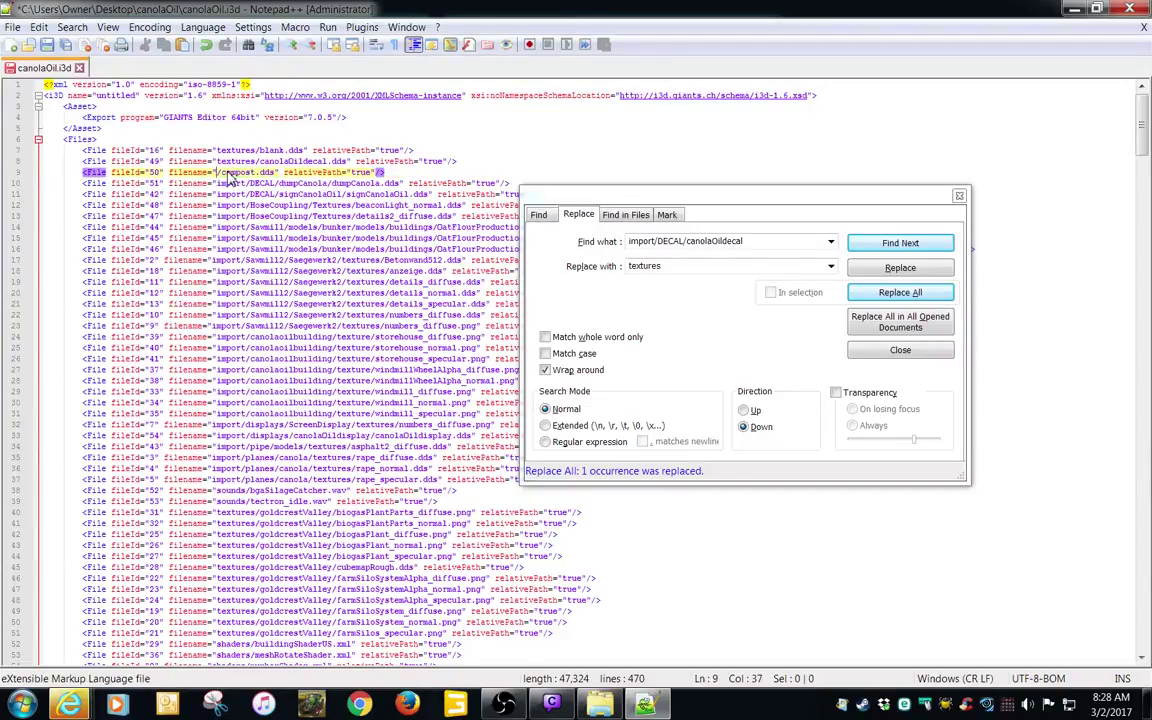
key(ctrl+v)
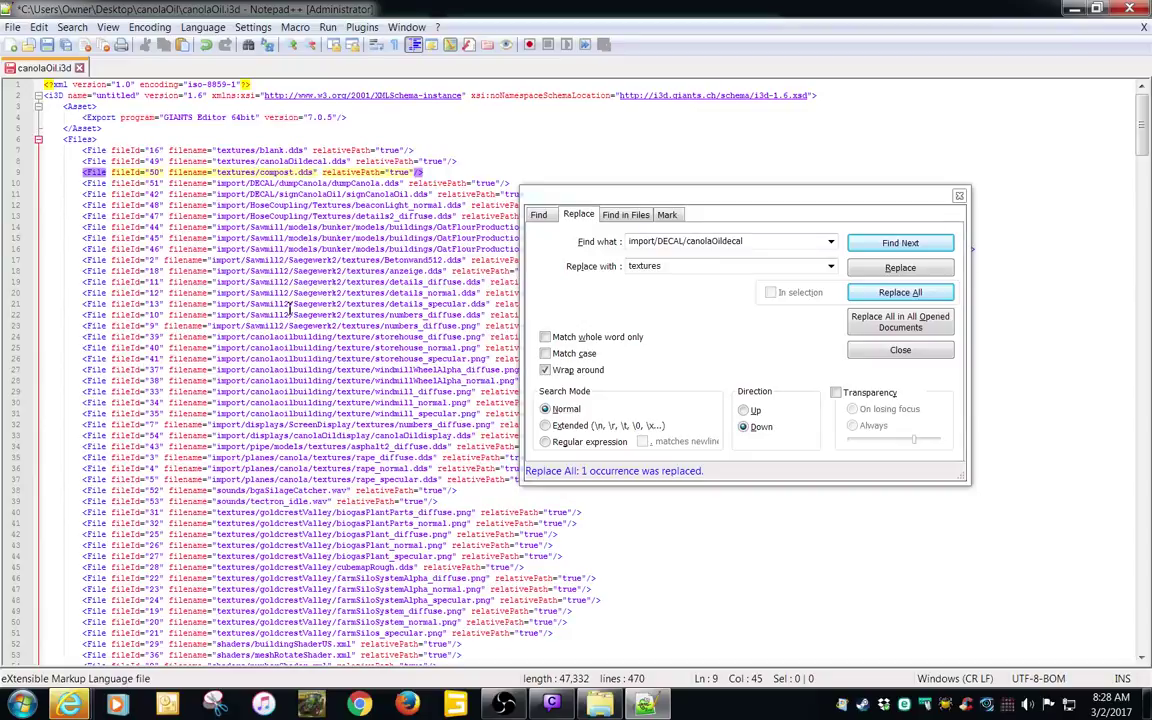
- Change the dumpCanola.dds file path to textures/dumpCanola.dds
double_click(232, 186)
key(Delete)
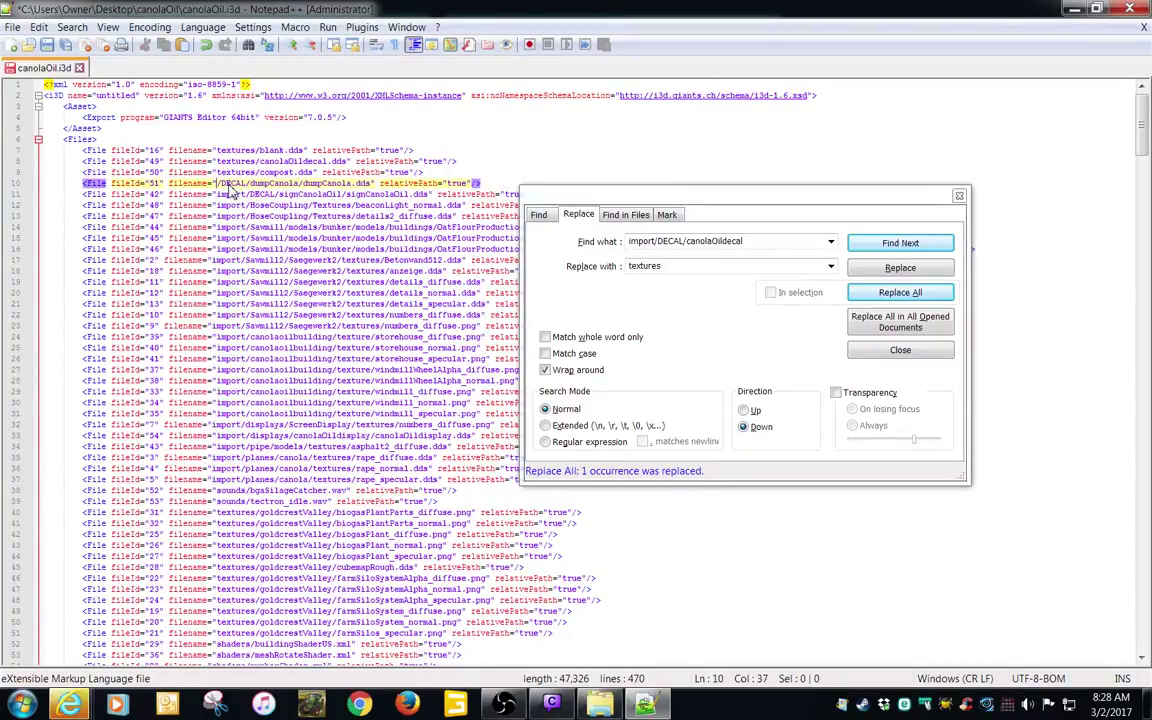
key(Delete)
double_click(230, 186)
key(Delete)
key(Delete)
double_click(230, 186)
key(Delete)
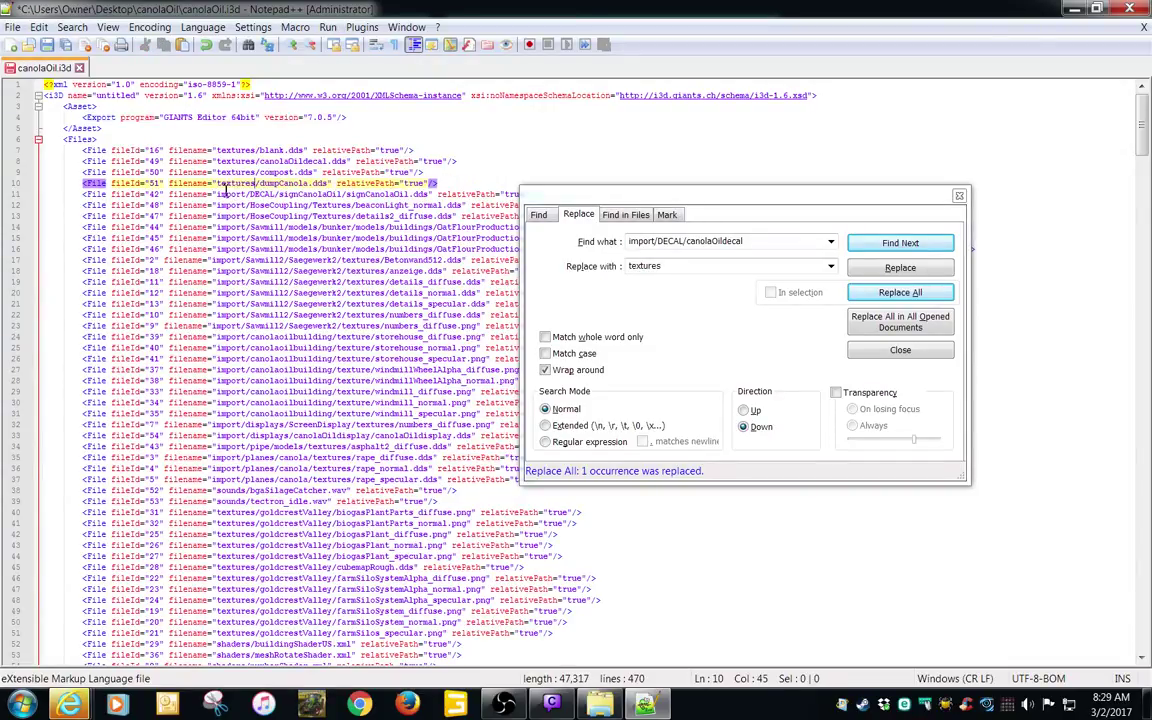
- Change the signCanolaOil.dds file path from import/DECAL/signCanolaOil to textures/signCanolaOil.dds
double_click(231, 195)
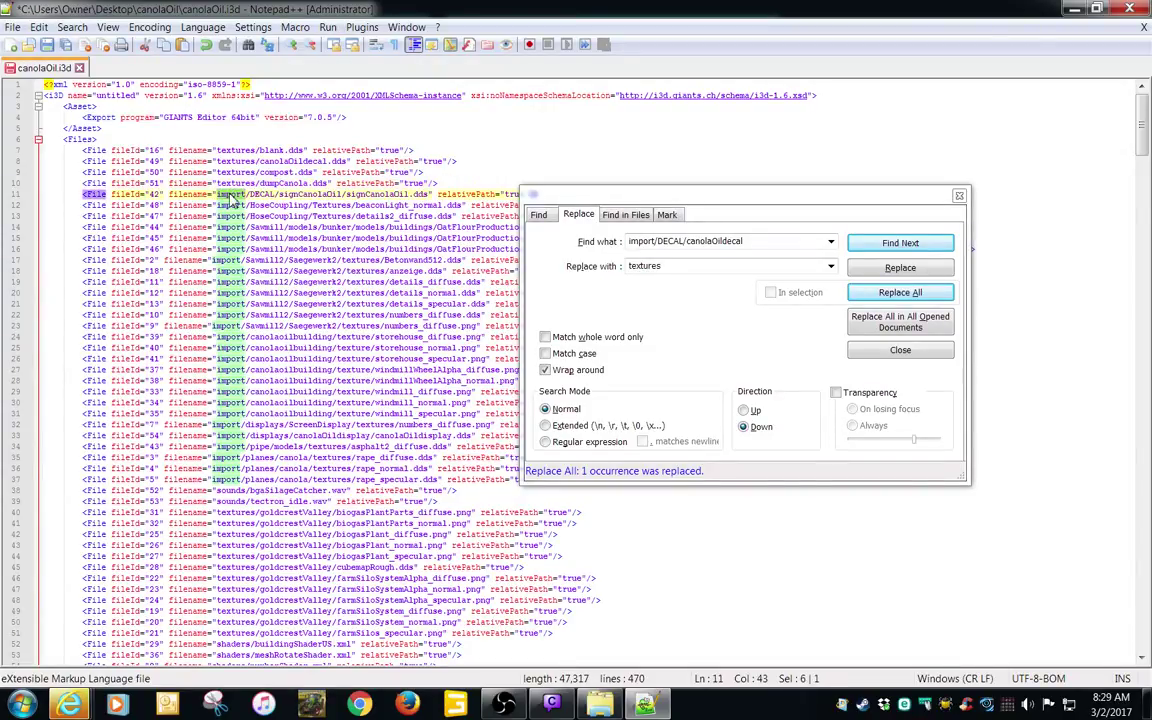
key(Delete)
key(Delete)
double_click(232, 195)
key(Delete)
key(Delete)
double_click(232, 195)
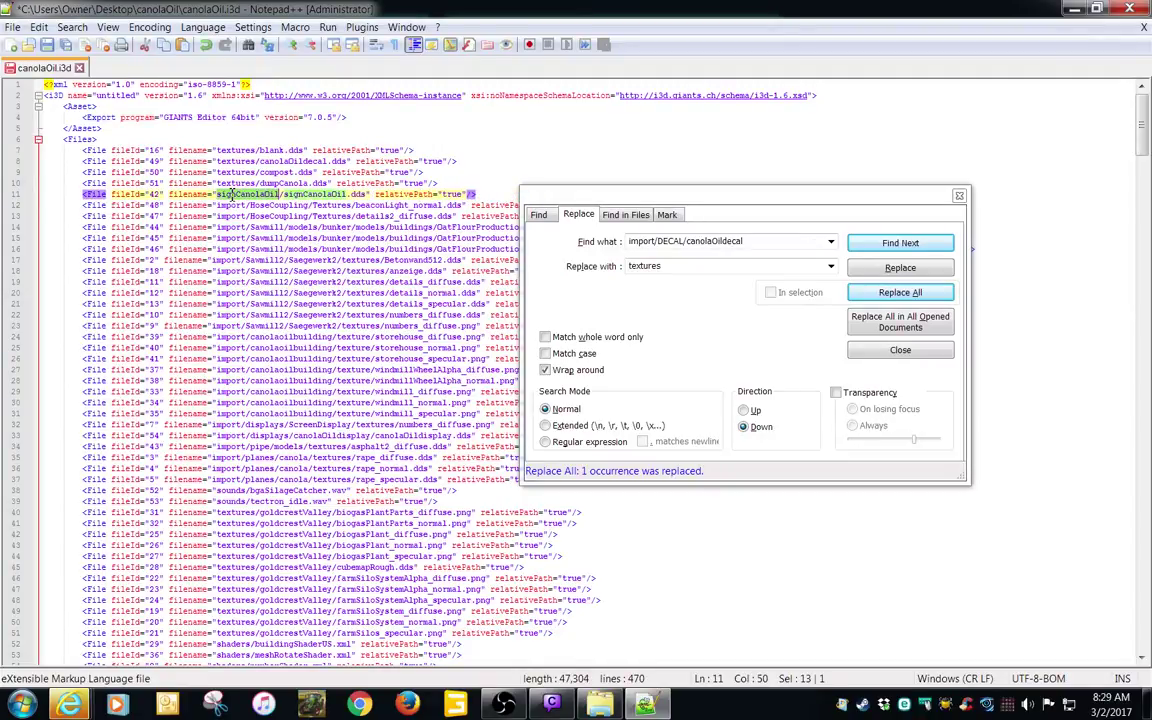
key(Delete)
key(ctrl+v)
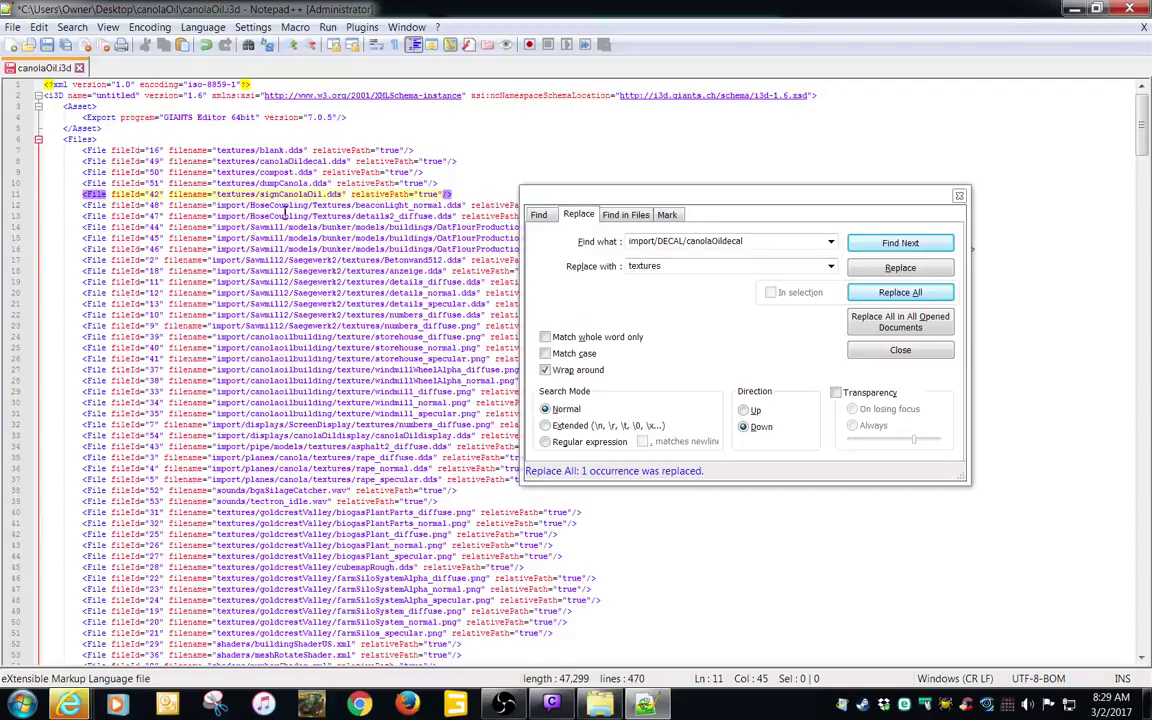
- Replace all occurrences of import/HoseCoupling/Textures with textures in the beaconLight_normal.dds and details2_diffuse.dds file paths
double_click(233, 206)
drag(233, 206, 331, 209)
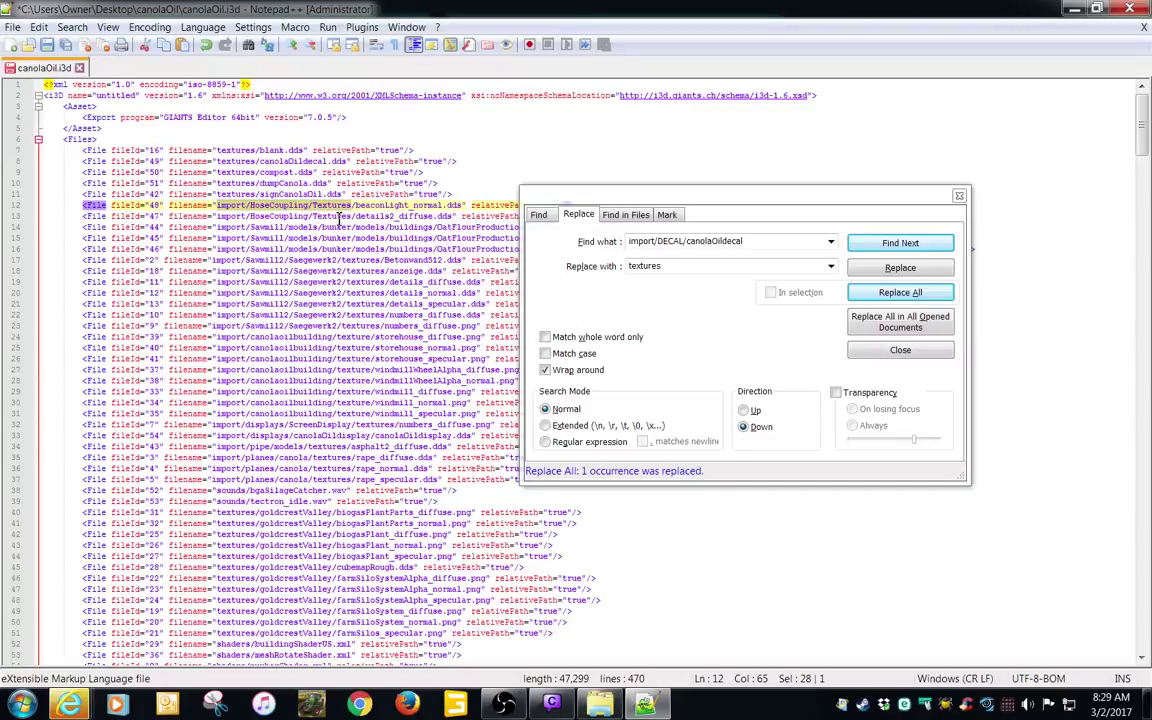
double_click(754, 246)
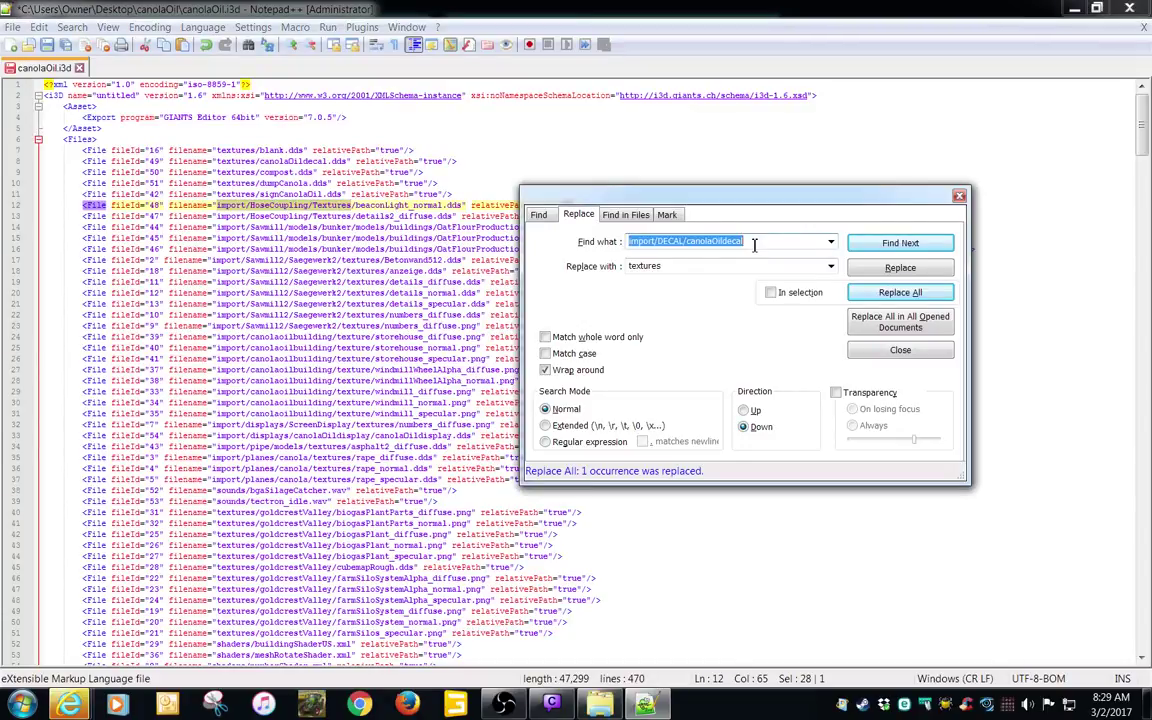
text(import/HoseCoupling/Textures)
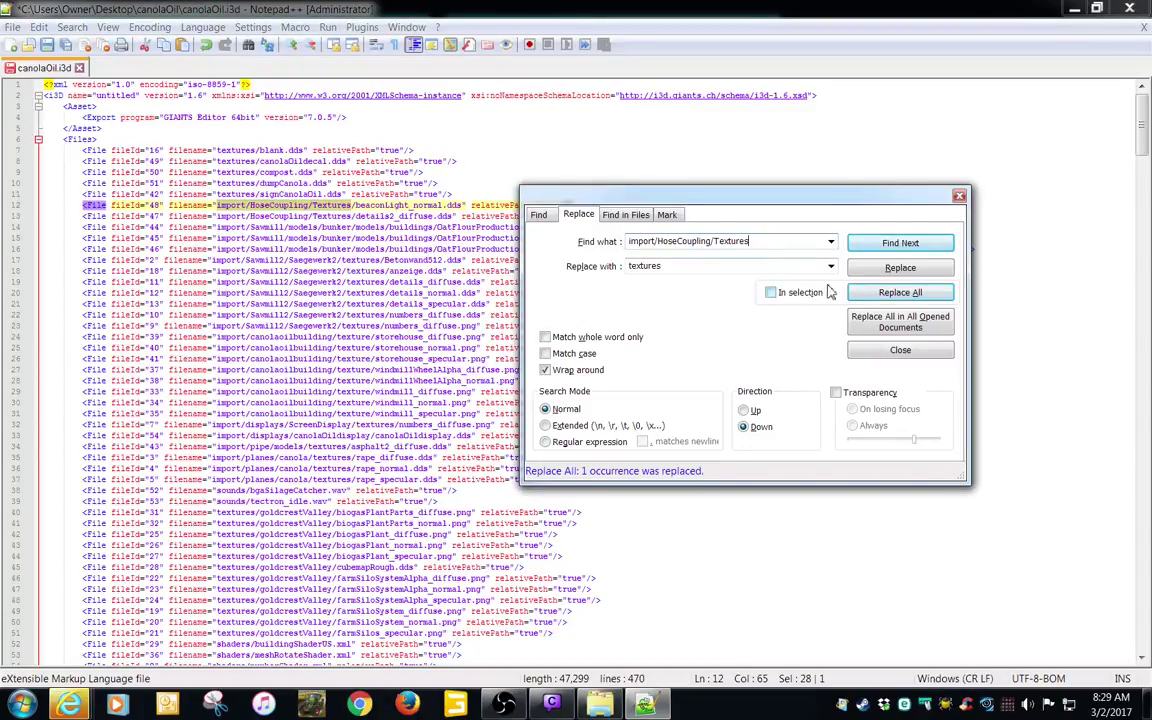
click(880, 293)
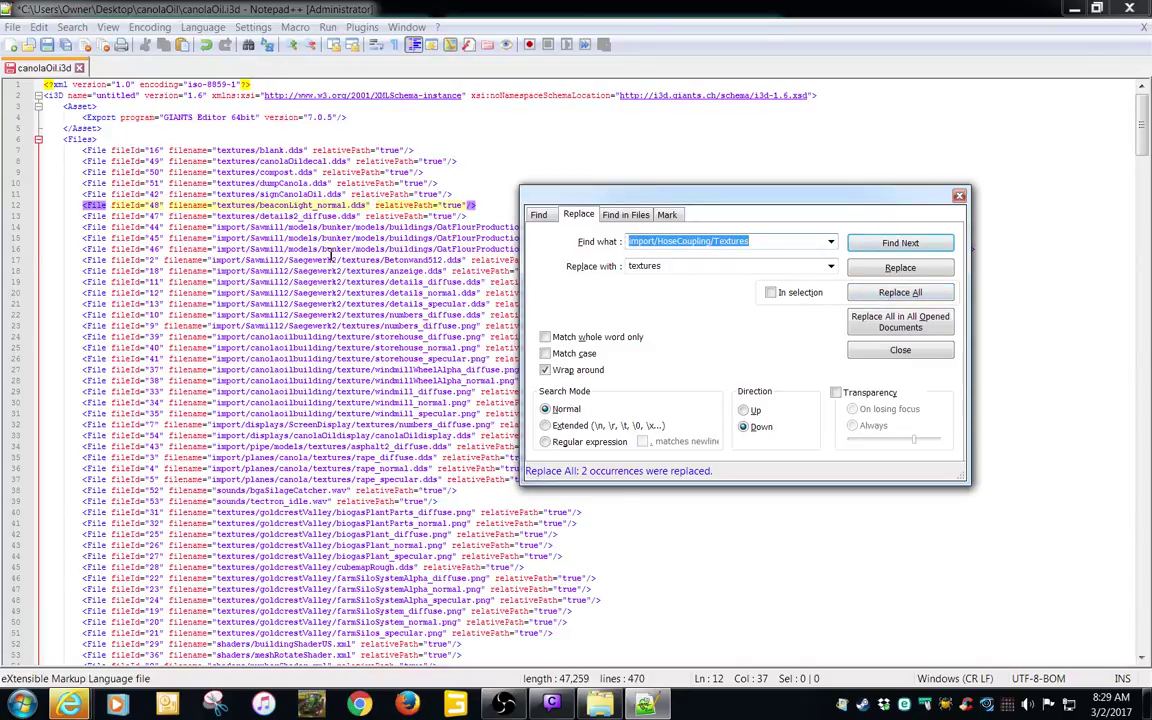
- Replace all occurrences of import/Sawmill/models/bunker/models/buildings/OatFlourProduction/models/buildings/smallgreenhouses/textures with textures, keeping the Replace dialog clear of the long manureConcrete paths
drag(545, 196, 669, 316)
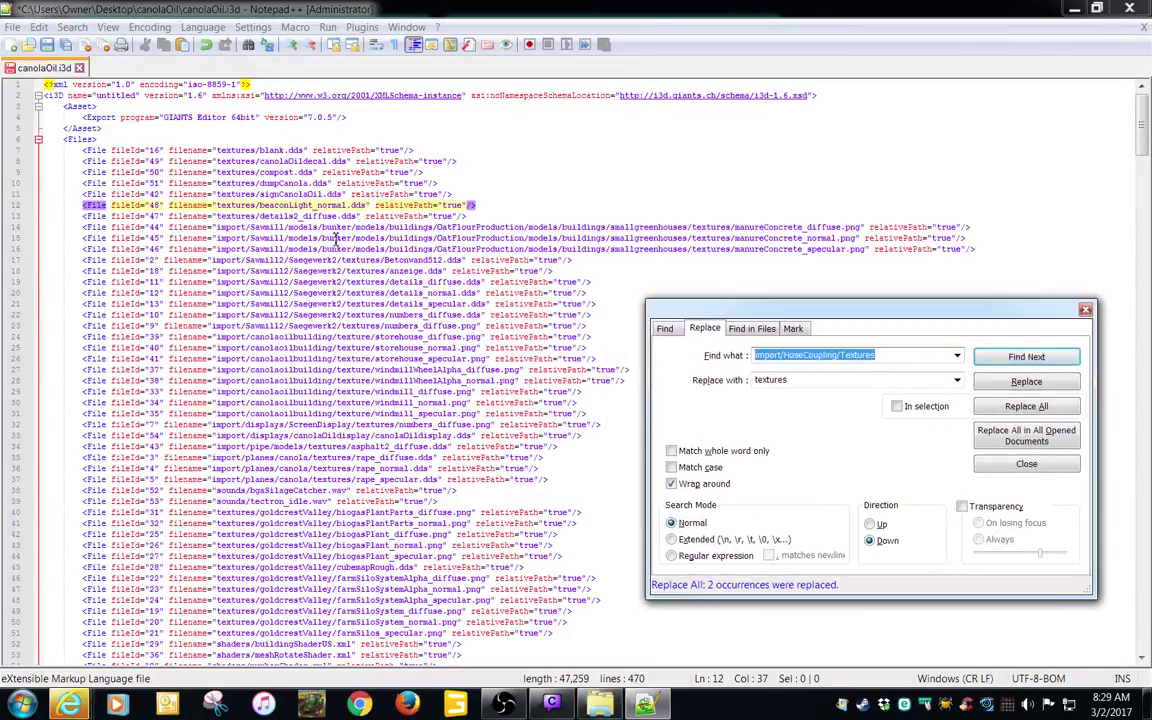
drag(216, 227, 732, 228)
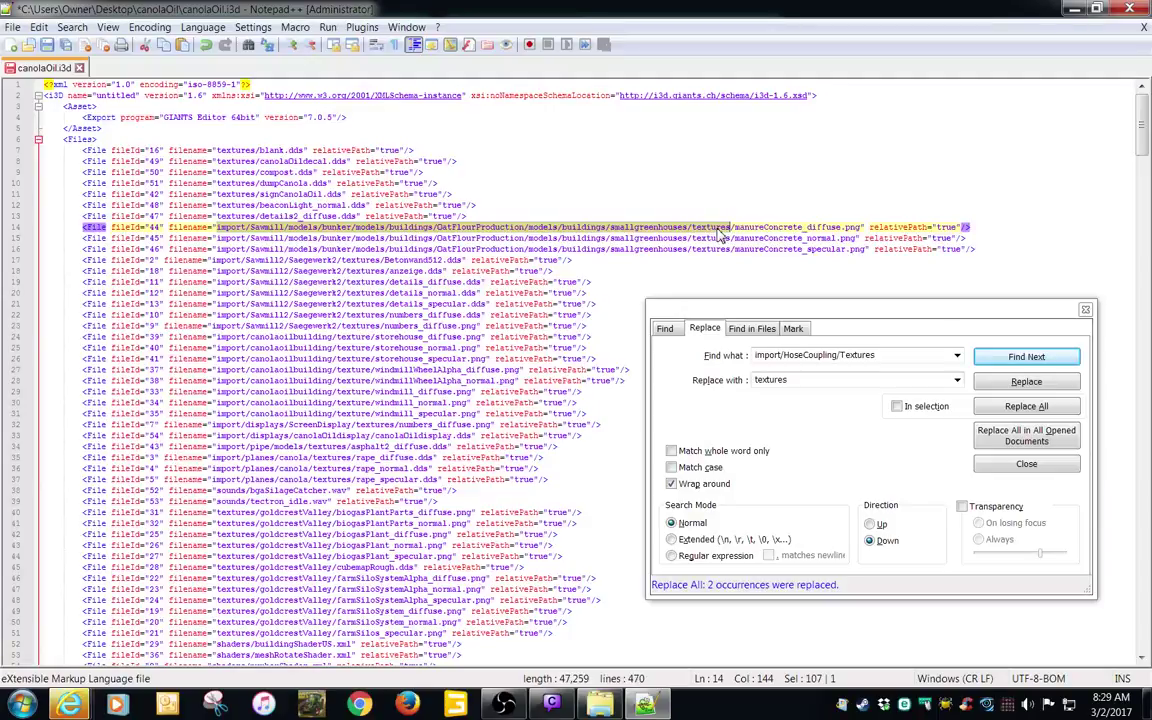
double_click(901, 354)
key(ctrl+v)
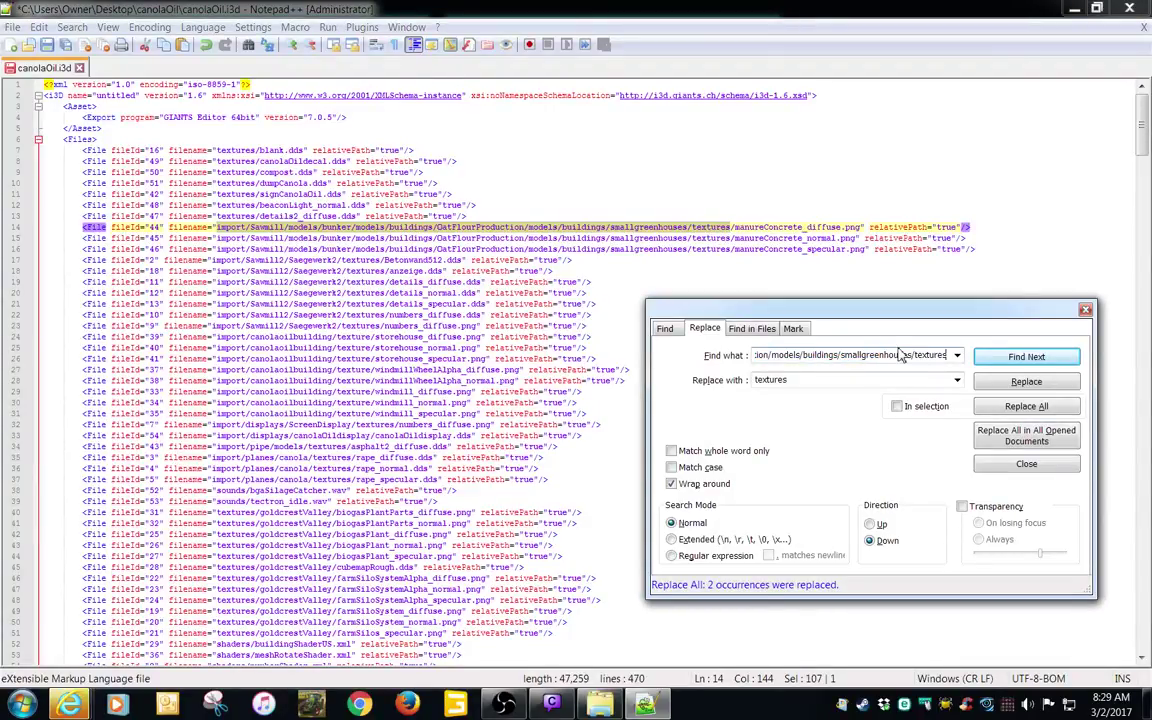
click(1026, 406)
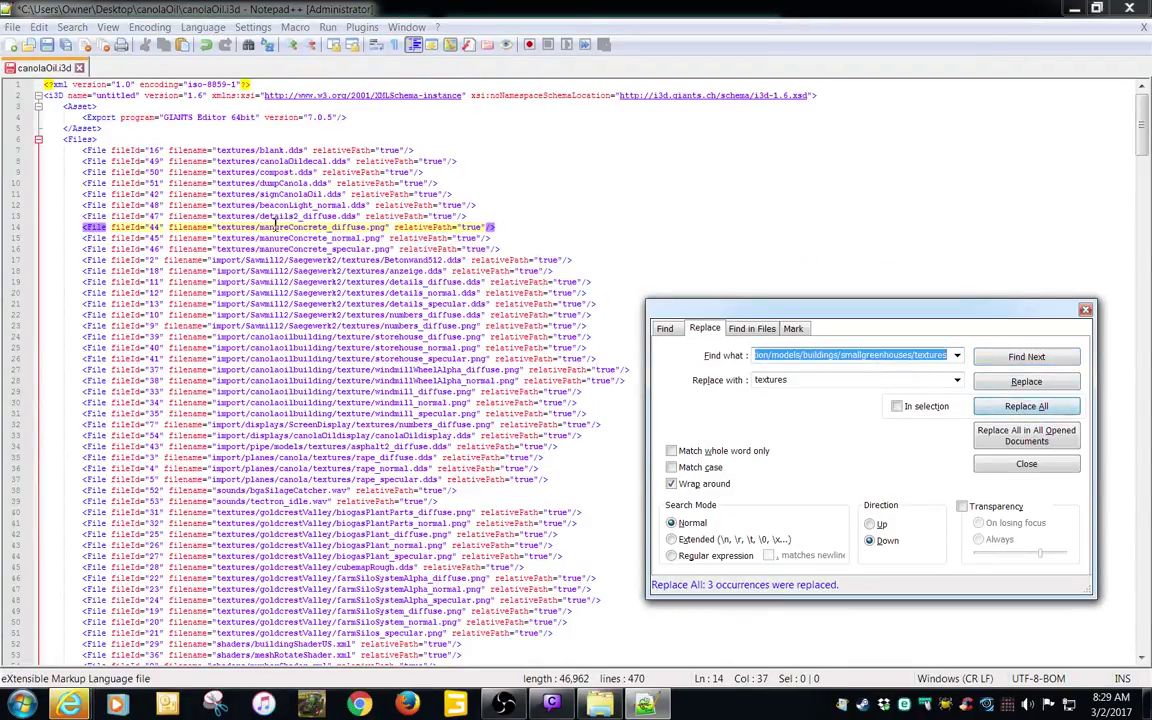
- Replace all occurrences of import/Sawmill2/Saegewerk2/textures with textures, starting from the Betonwand512.dds file path
double_click(234, 260)
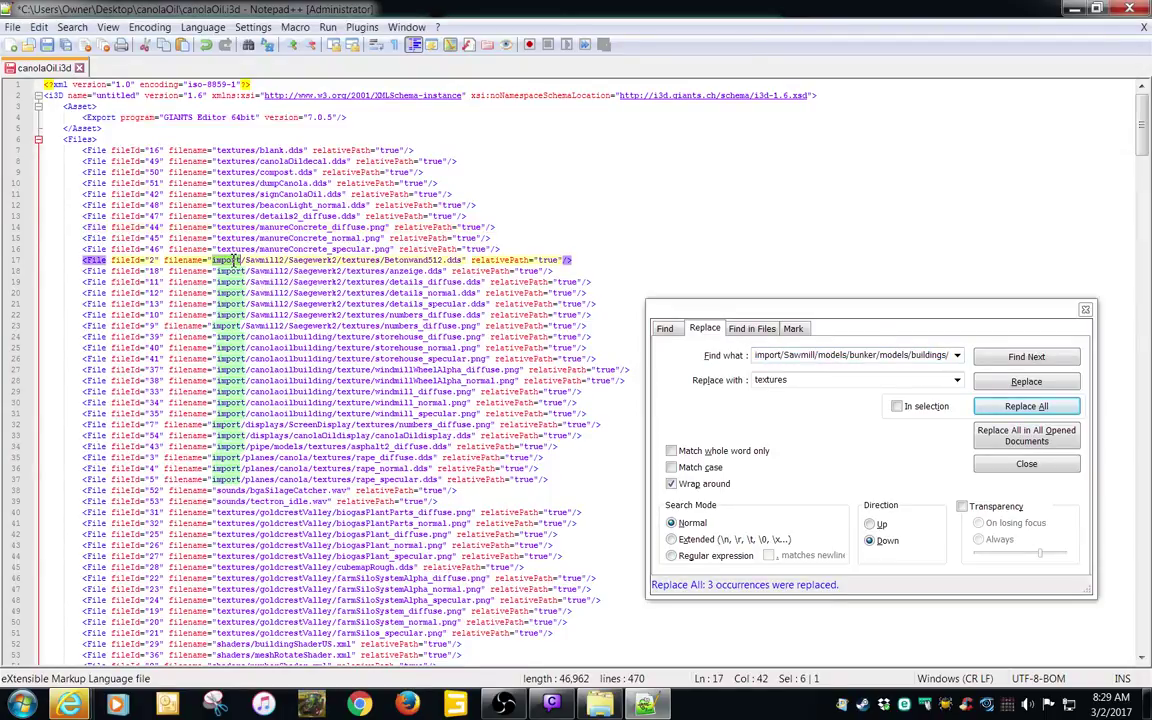
drag(234, 260, 360, 261)
key(ctrl+c)
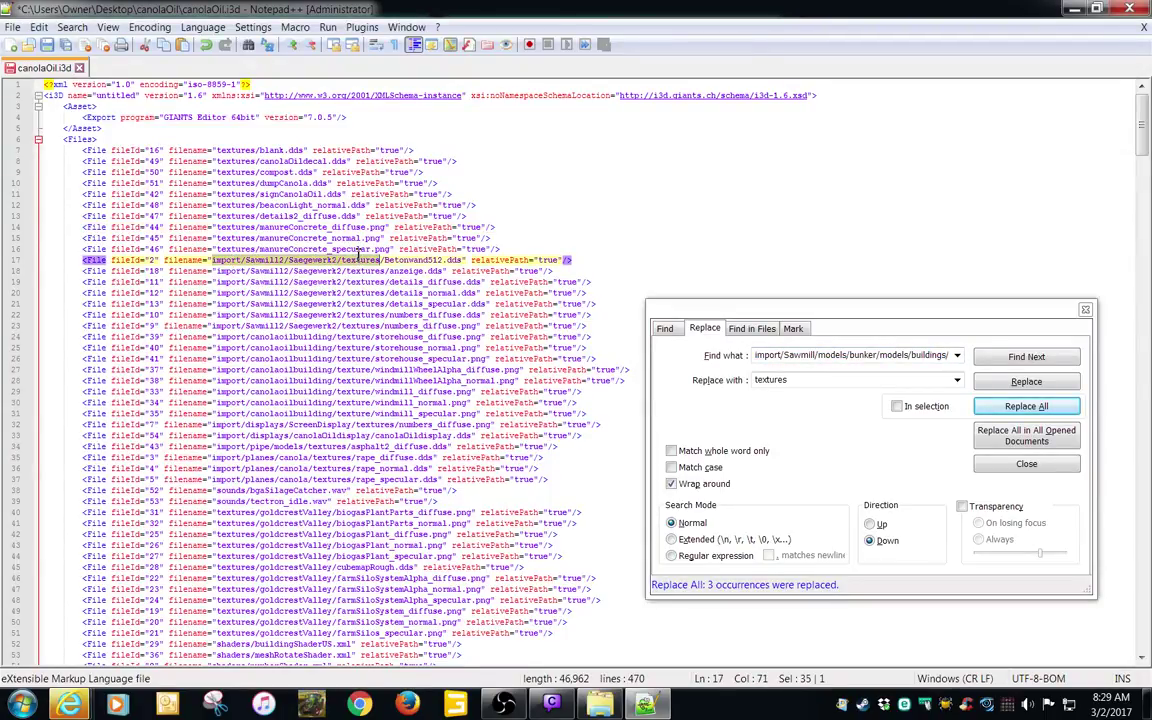
click(810, 357)
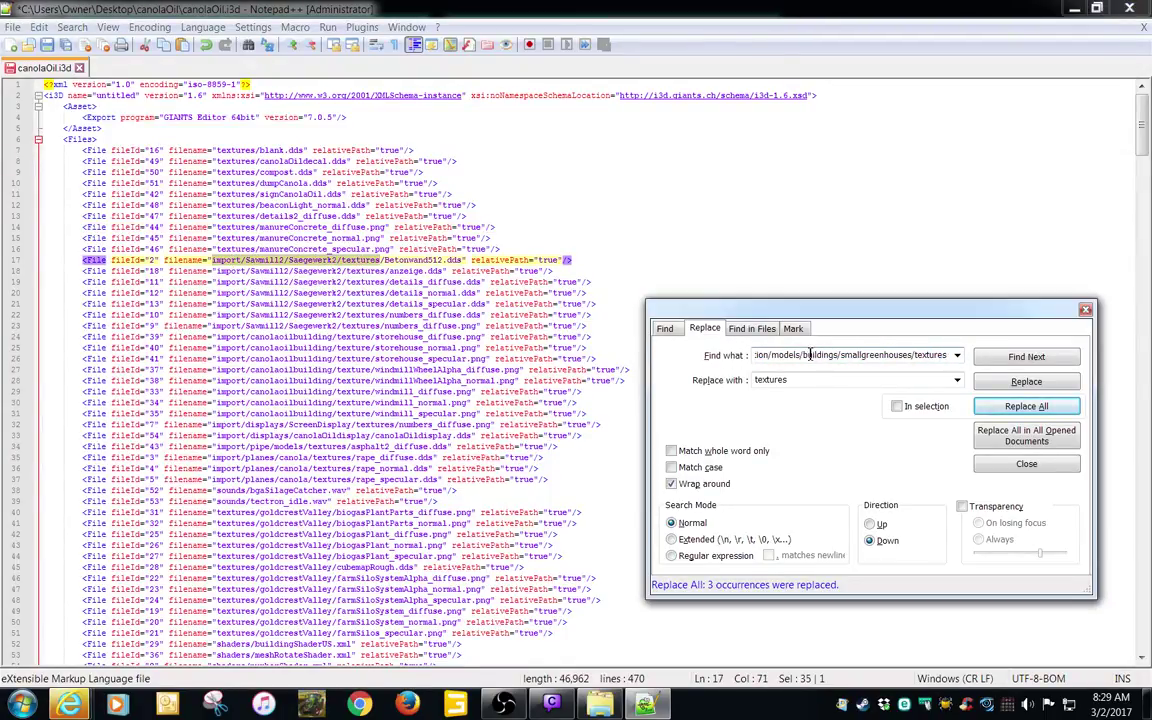
double_click(810, 356)
key(ctrl+v)
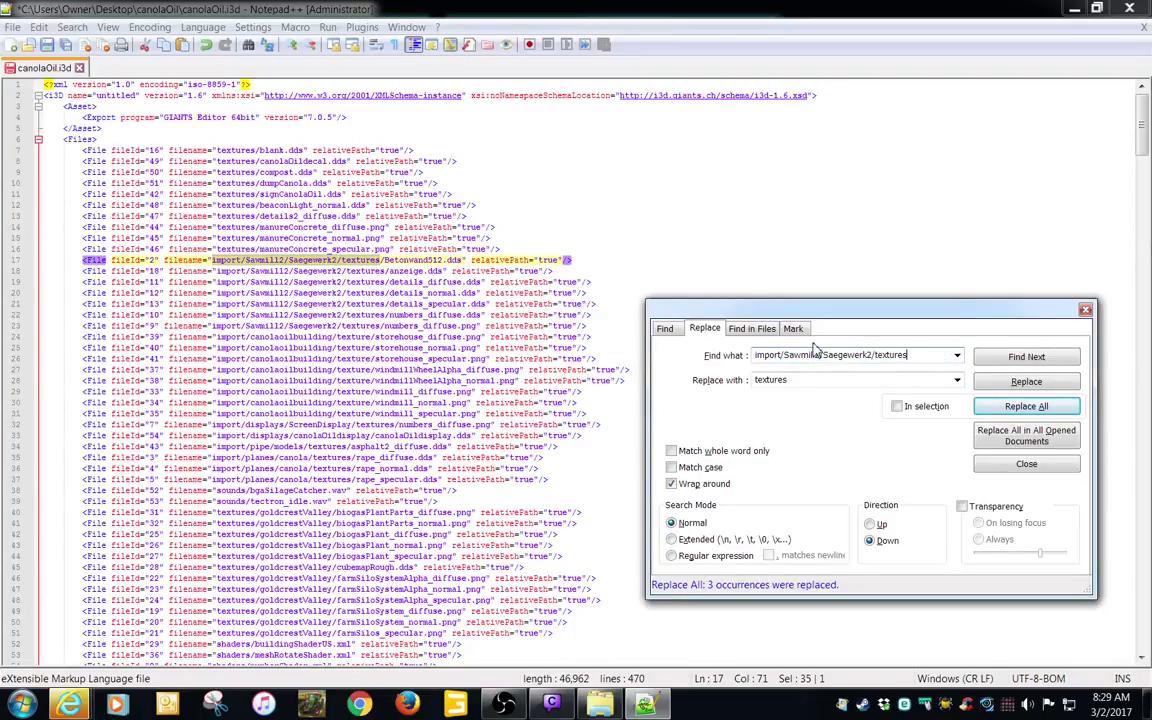
click(1025, 406)
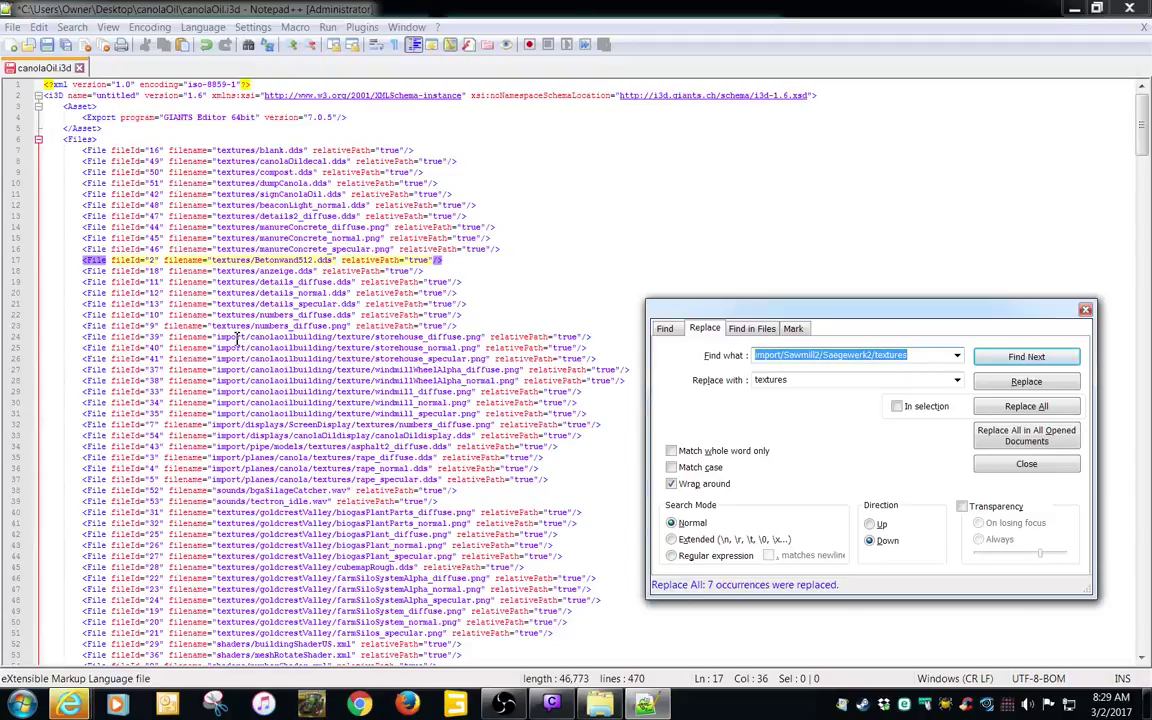
- Replace all occurrences of import/canolaoilbuilding/texture with textures in the storehouse and windmill file paths
drag(217, 338, 370, 338)
key(ctrl+c)
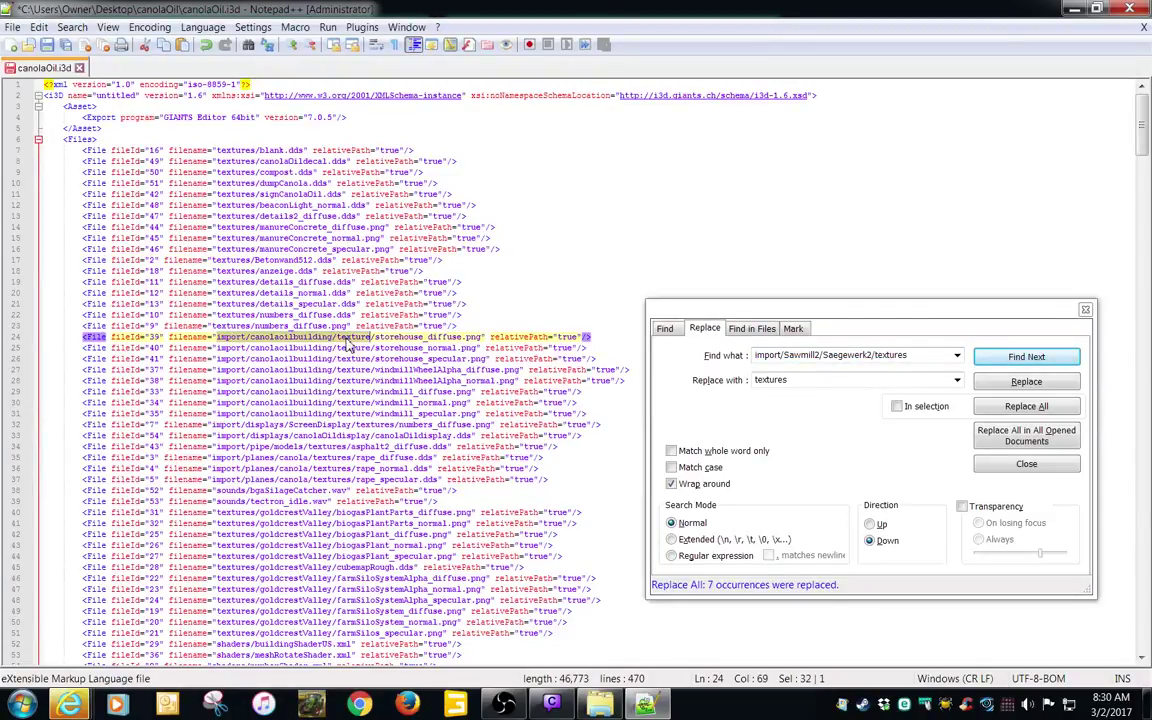
click(796, 362)
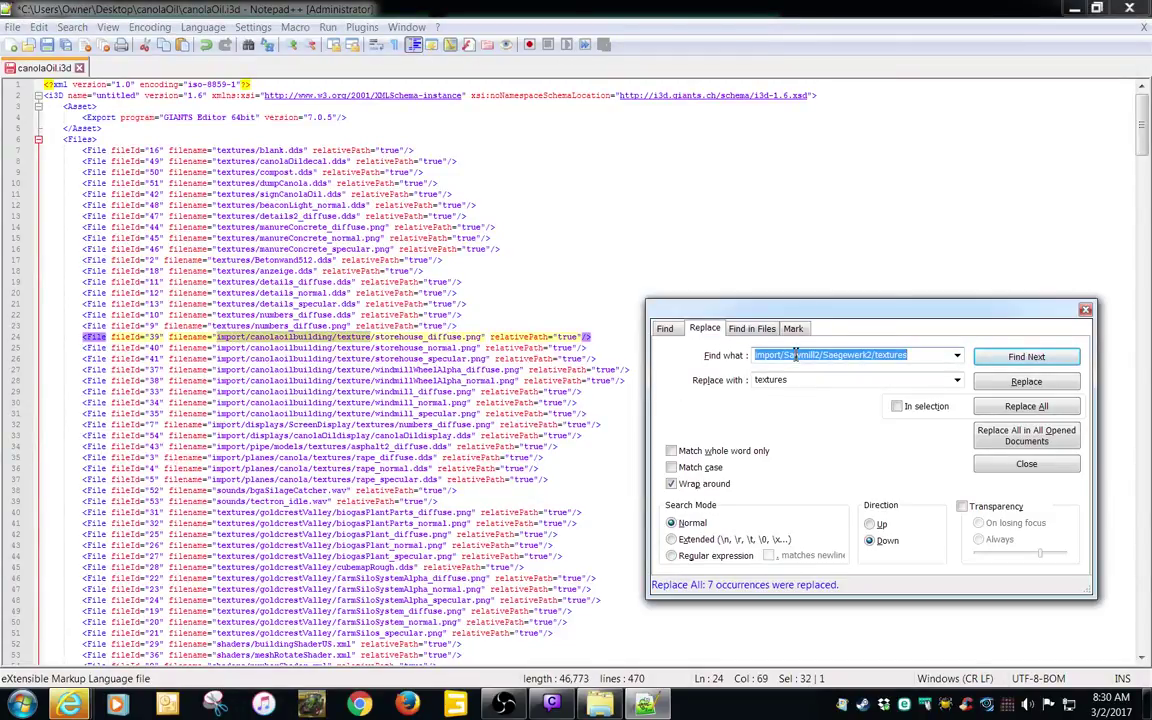
key(ctrl+v)
click(1030, 406)
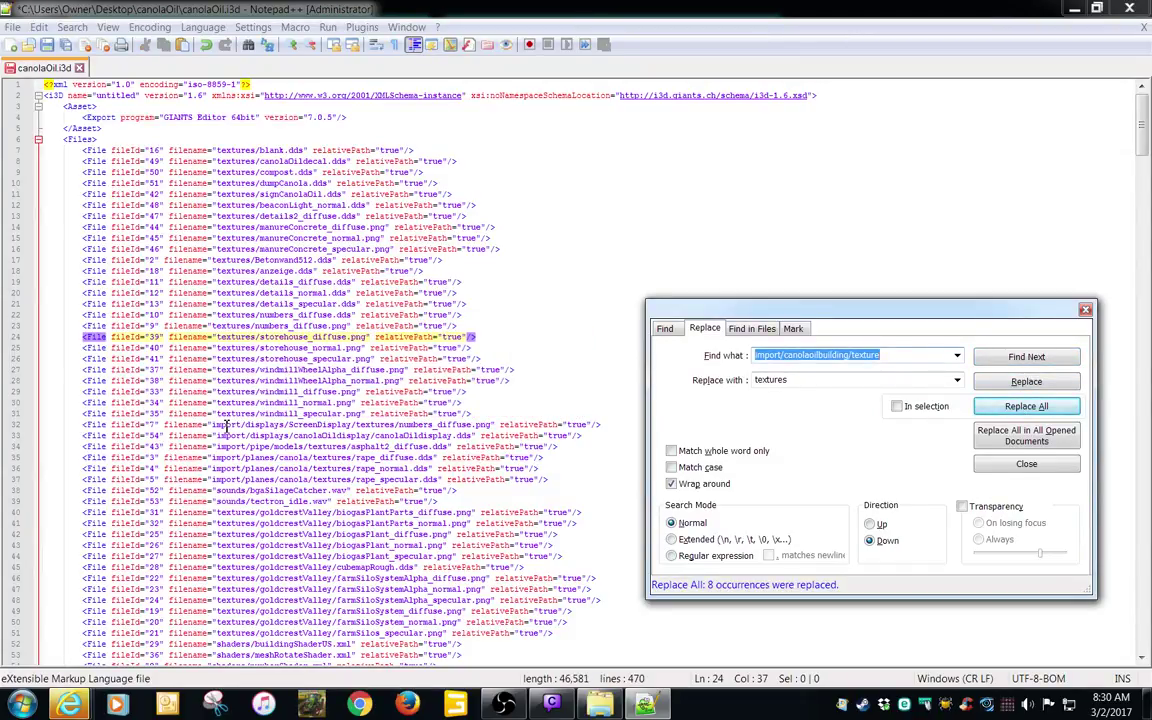
- Replace all occurrences of import/displays/ScreenDisplay/textures with textures in the numbers_diffuse.png file path
drag(212, 425, 386, 425)
key(ctrl+c)
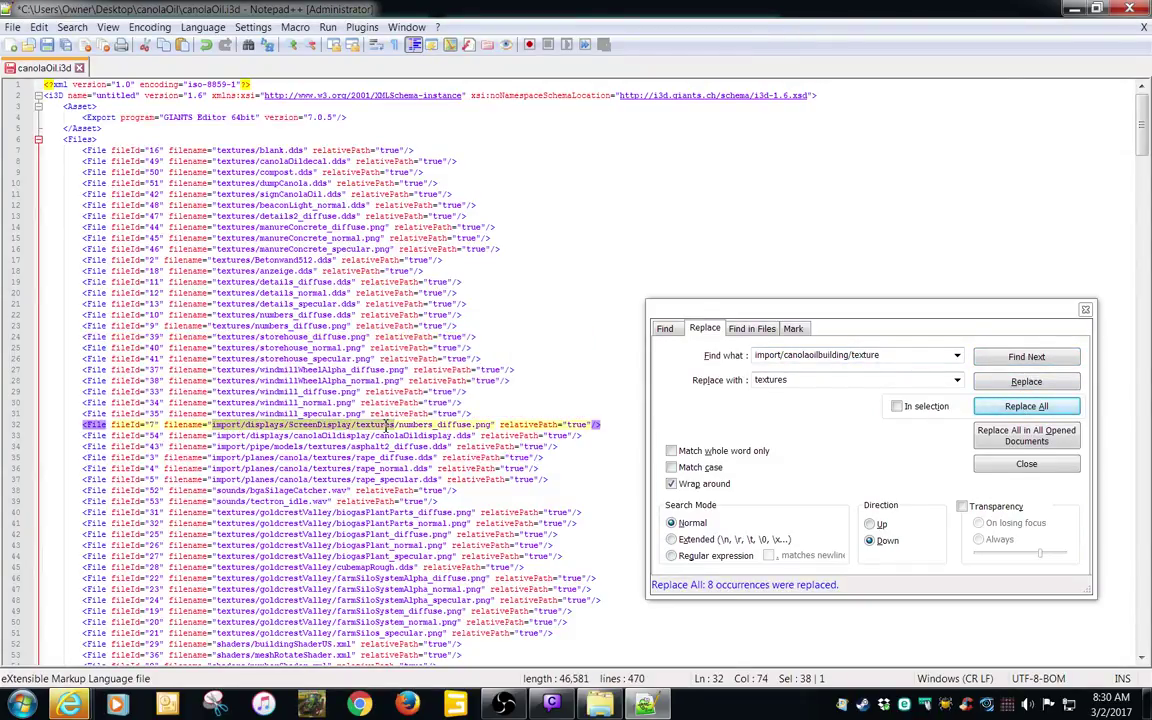
click(890, 356)
key(ctrl+v)
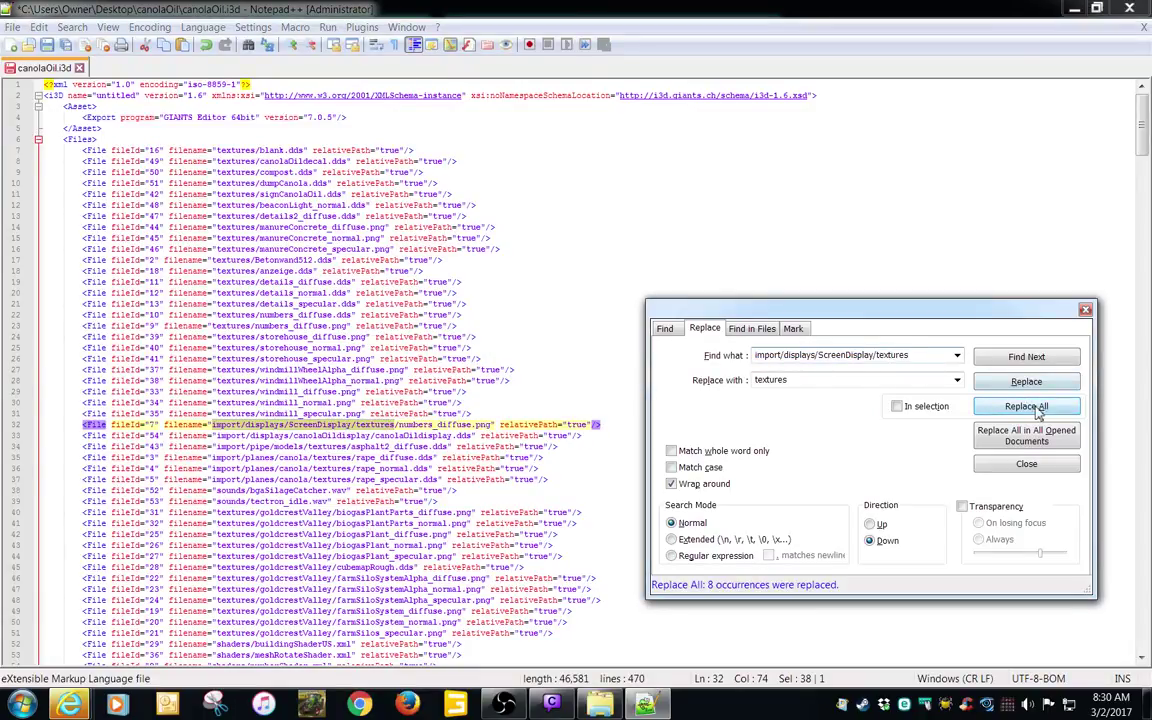
click(1026, 406)
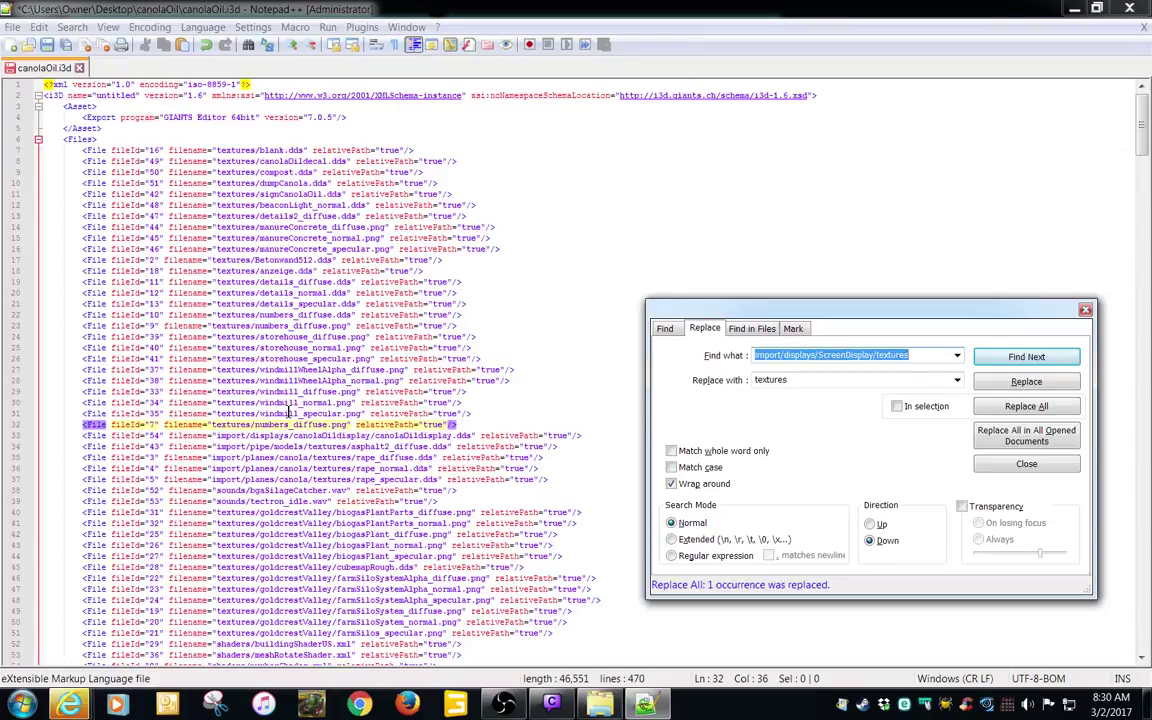
- Replace all occurrences of import/displays/canolaOildisplay with textures, and shorten the asphalt2_diffuse.dds file path to textures/asphalt2_diffuse.dds
drag(214, 436, 372, 436)
key(ctrl+c)
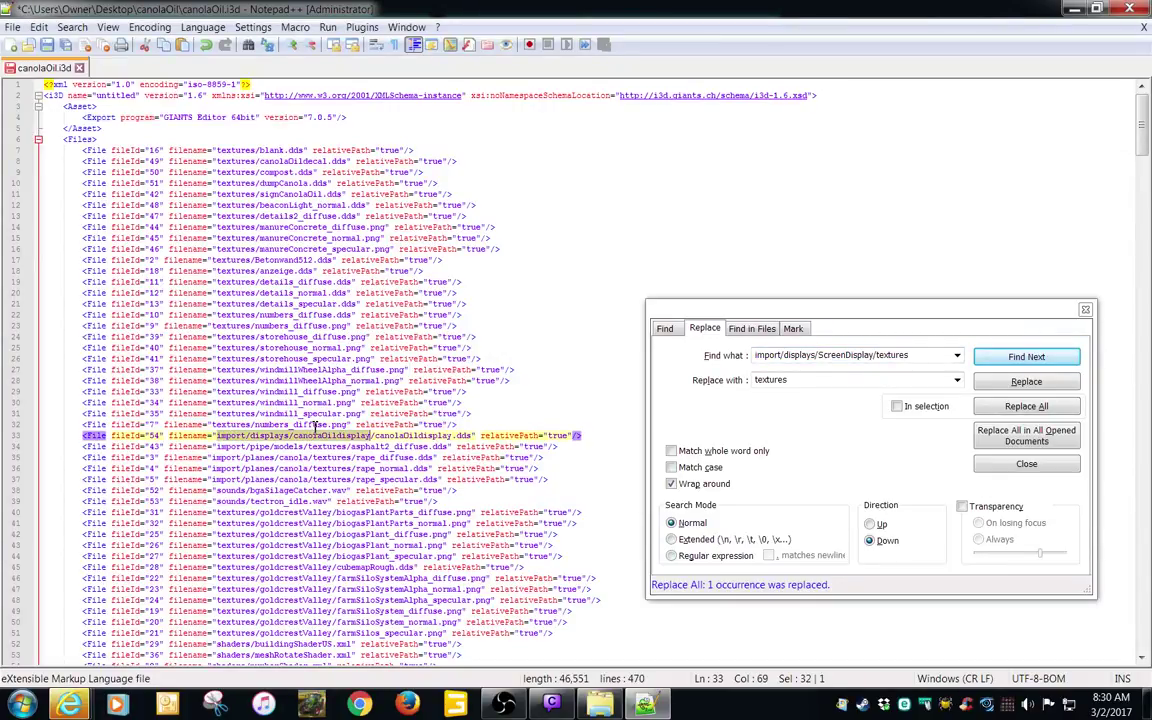
double_click(902, 353)
key(ctrl+v)
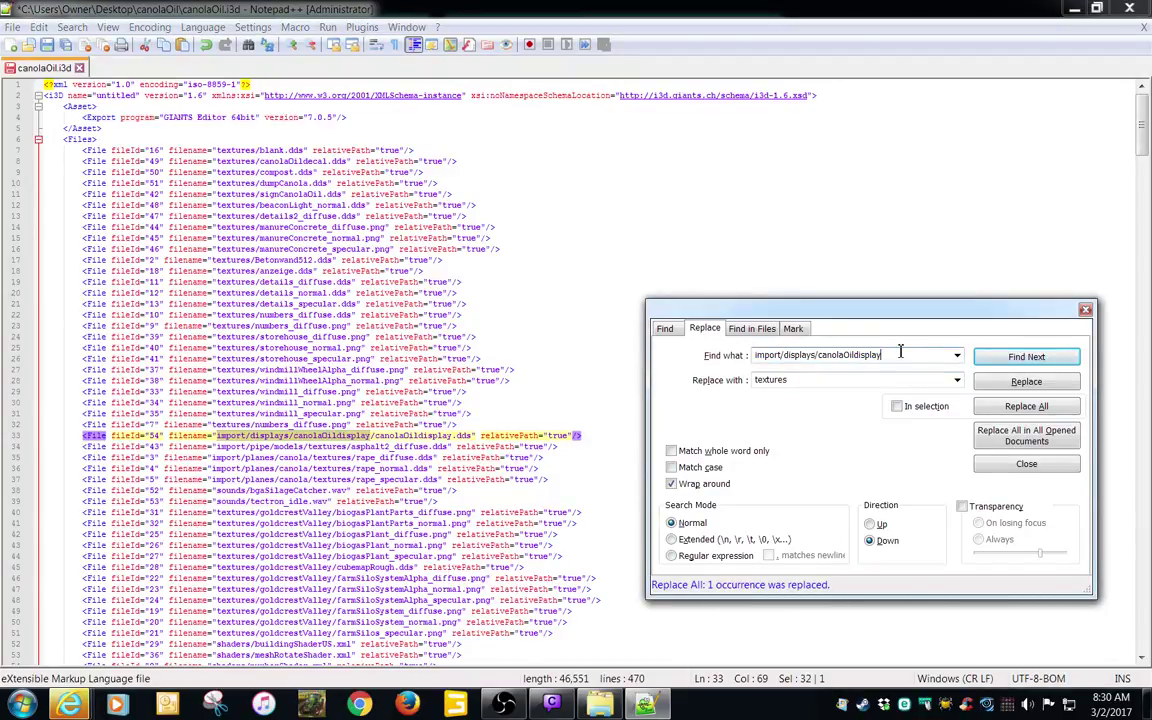
click(1026, 406)
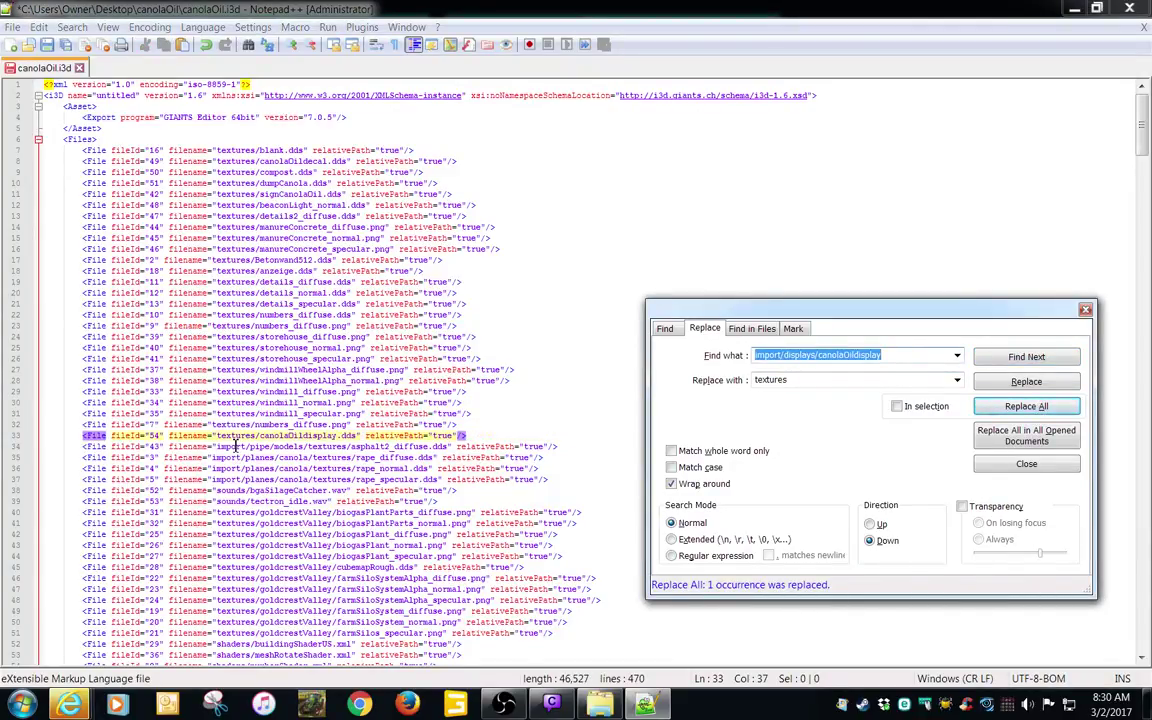
drag(216, 447, 302, 447)
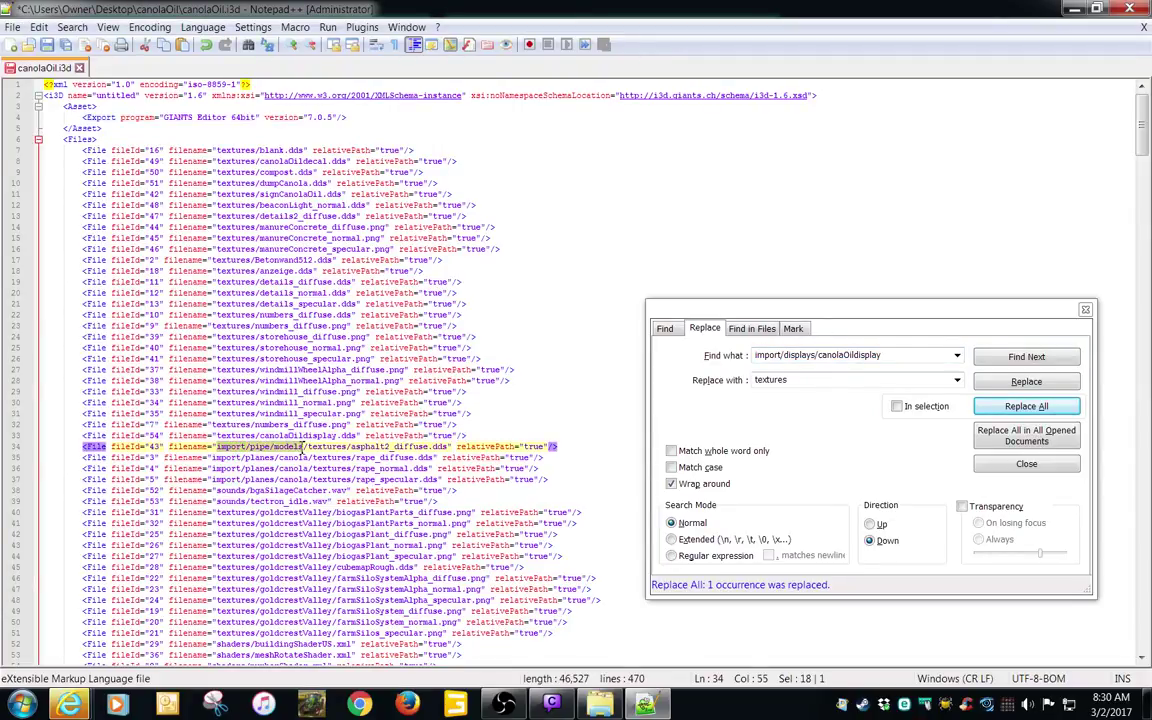
key(Delete)
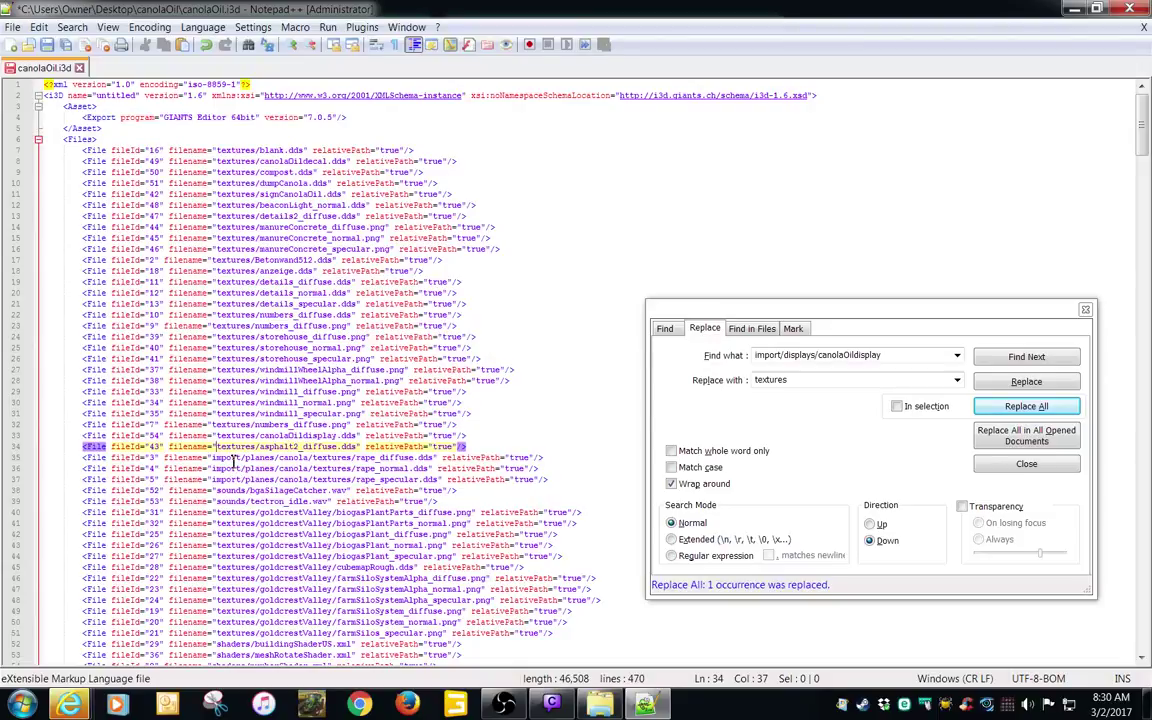
- Replace all occurrences of import/planes/canola/textures with textures in the rape diffuse, normal and specular file paths
drag(212, 458, 350, 457)
key(ctrl+c)
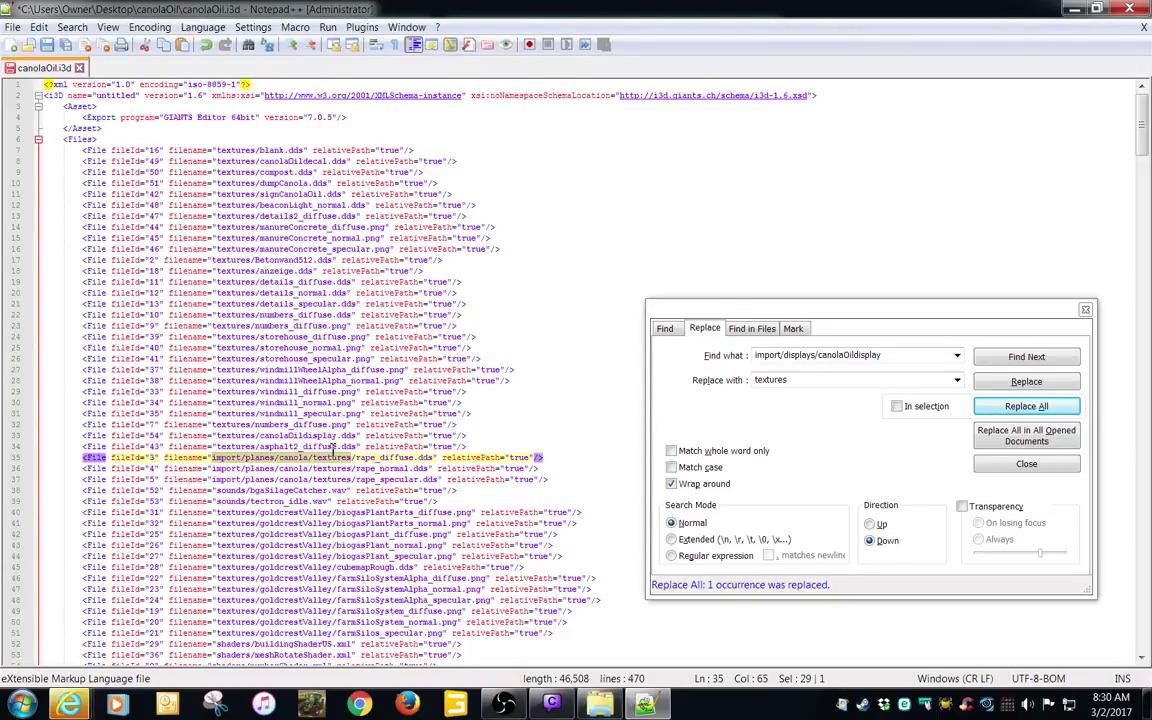
click(885, 358)
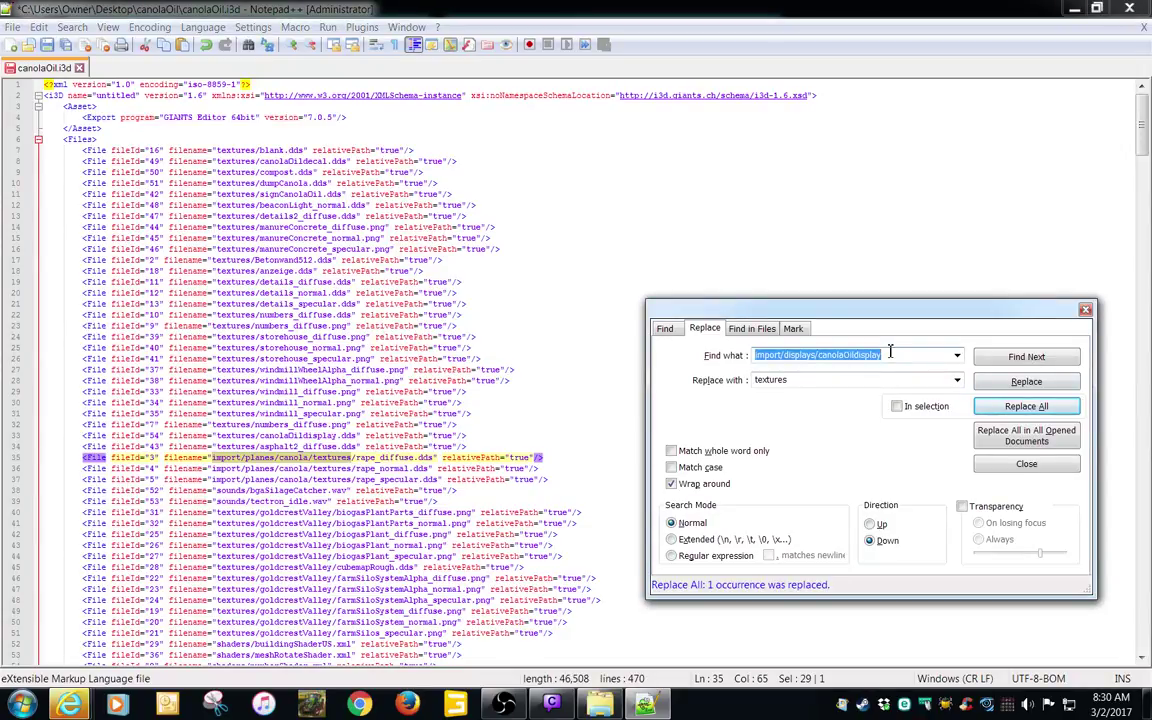
key(ctrl+v)
click(1012, 411)
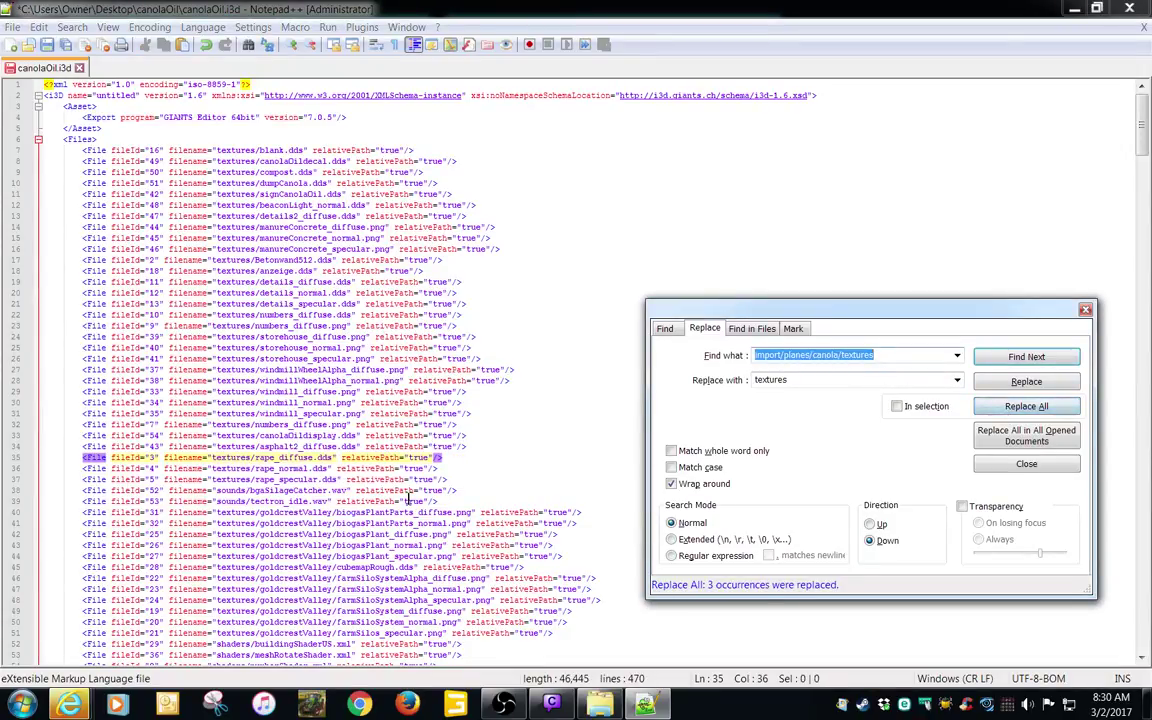
- Replace all occurrences of textures/goldcrestValley with textures in the biogasPlant, cubemapRough and farmSilo file paths
click(232, 491)
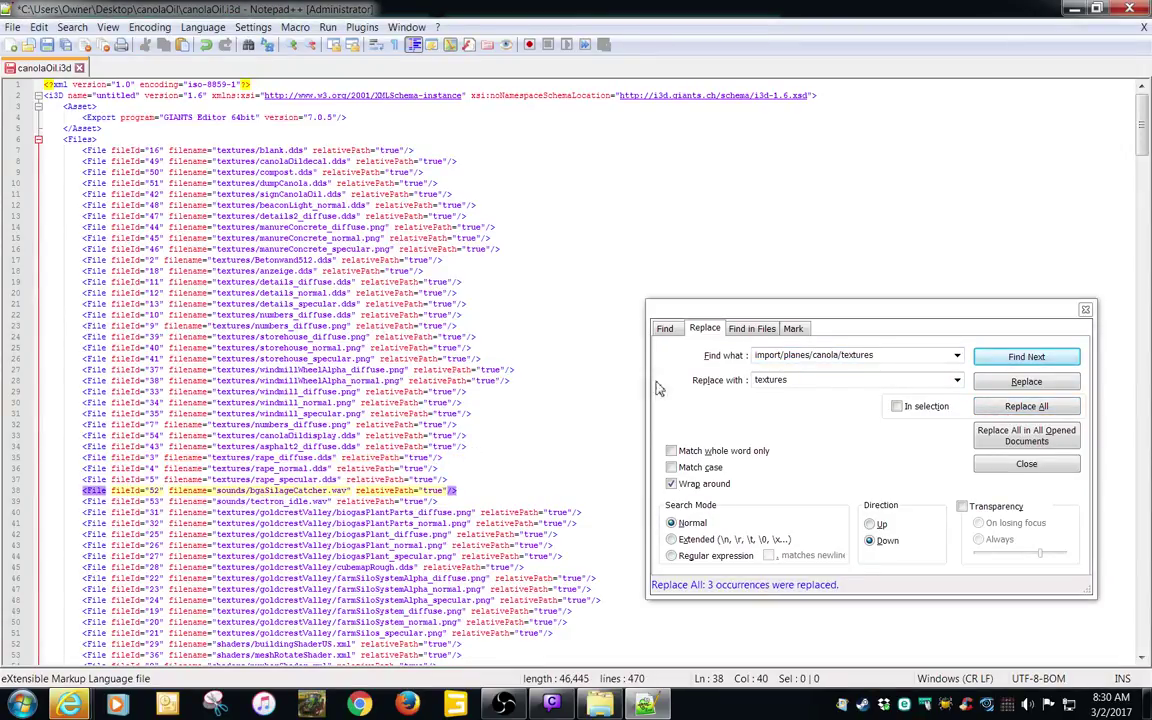
drag(1146, 112, 1146, 129)
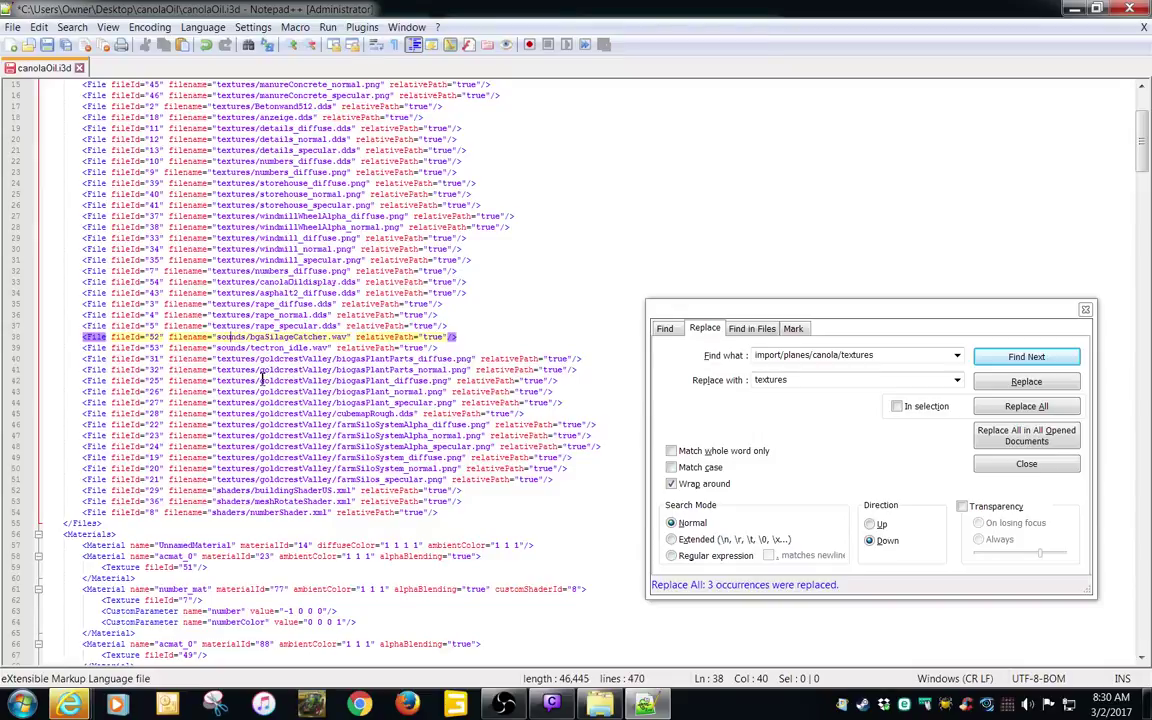
double_click(236, 360)
drag(236, 360, 275, 359)
key(ctrl+c)
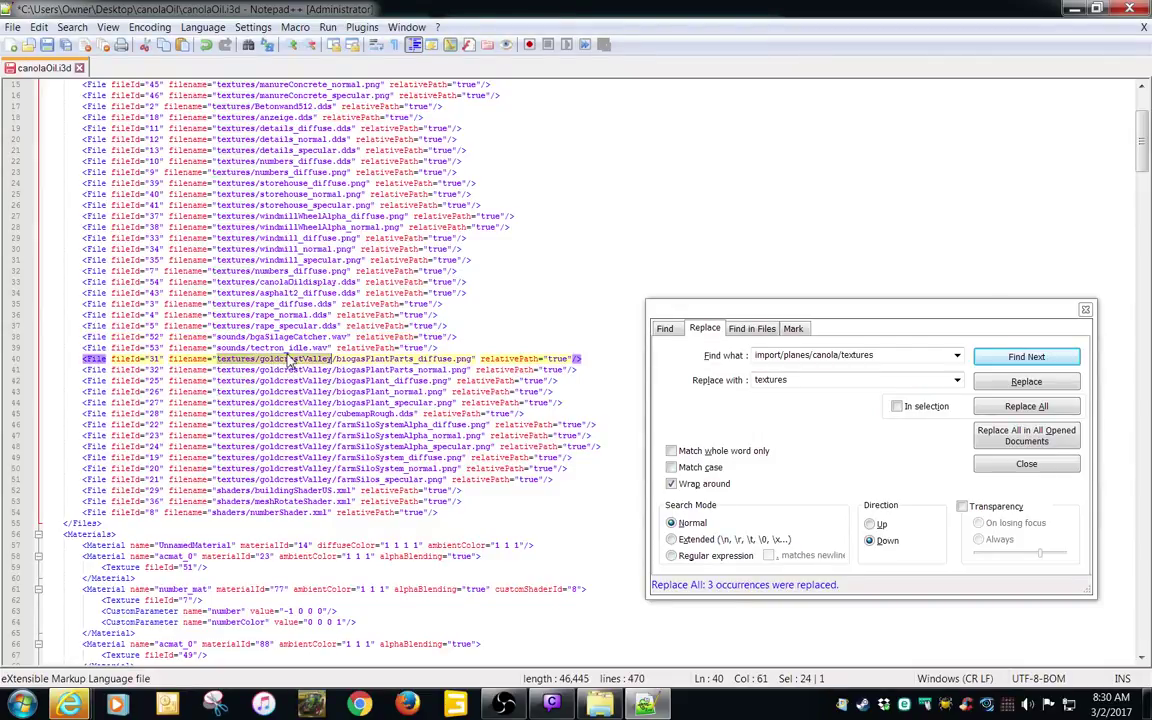
double_click(906, 359)
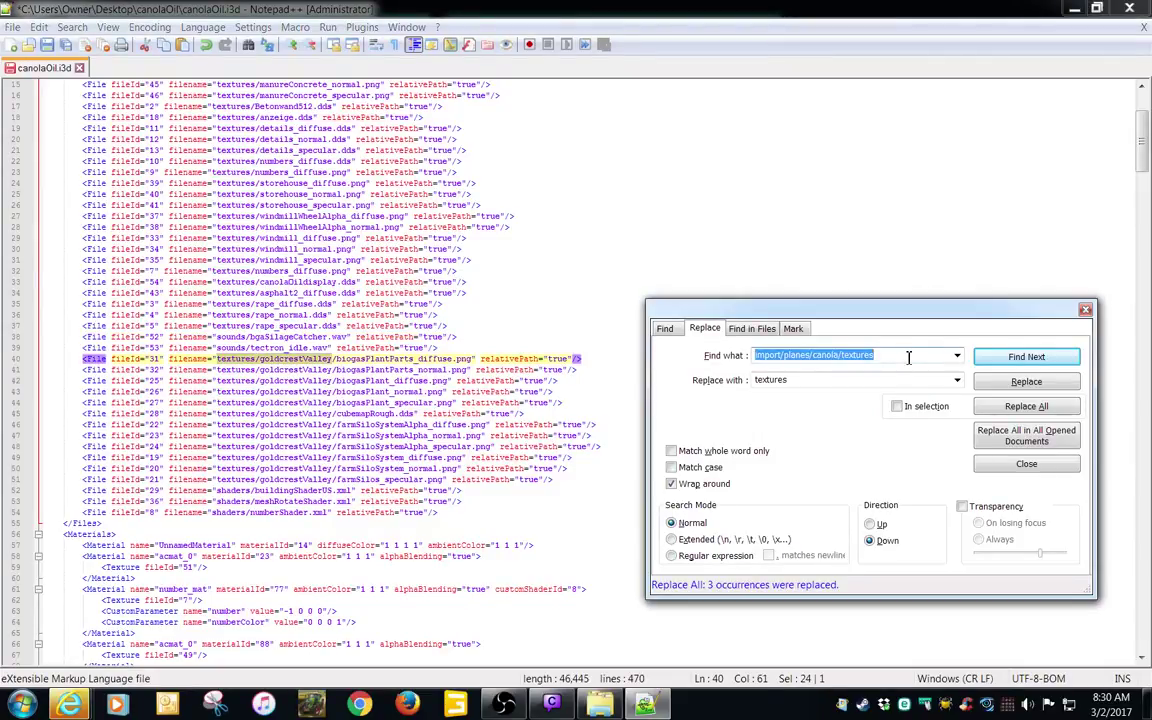
key(ctrl+v)
click(1026, 406)
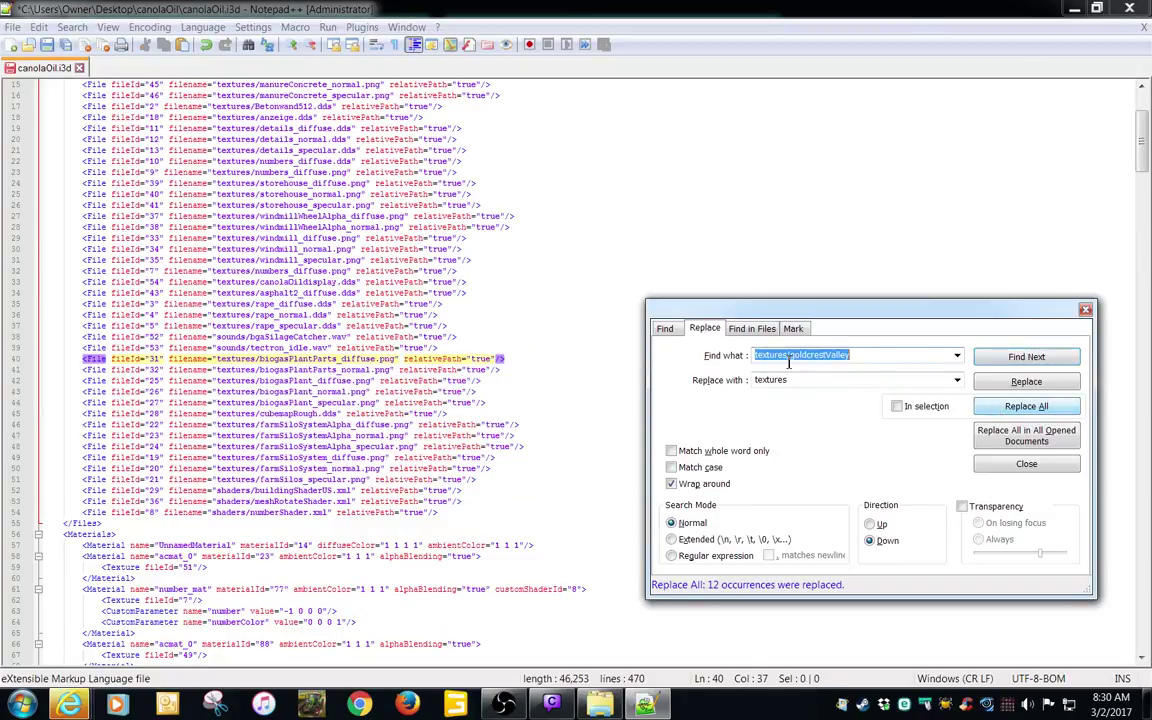
- Check the shader file paths, save canolaOil.i3d, and close the Replace dialog and the text editor
click(245, 491)
click(238, 502)
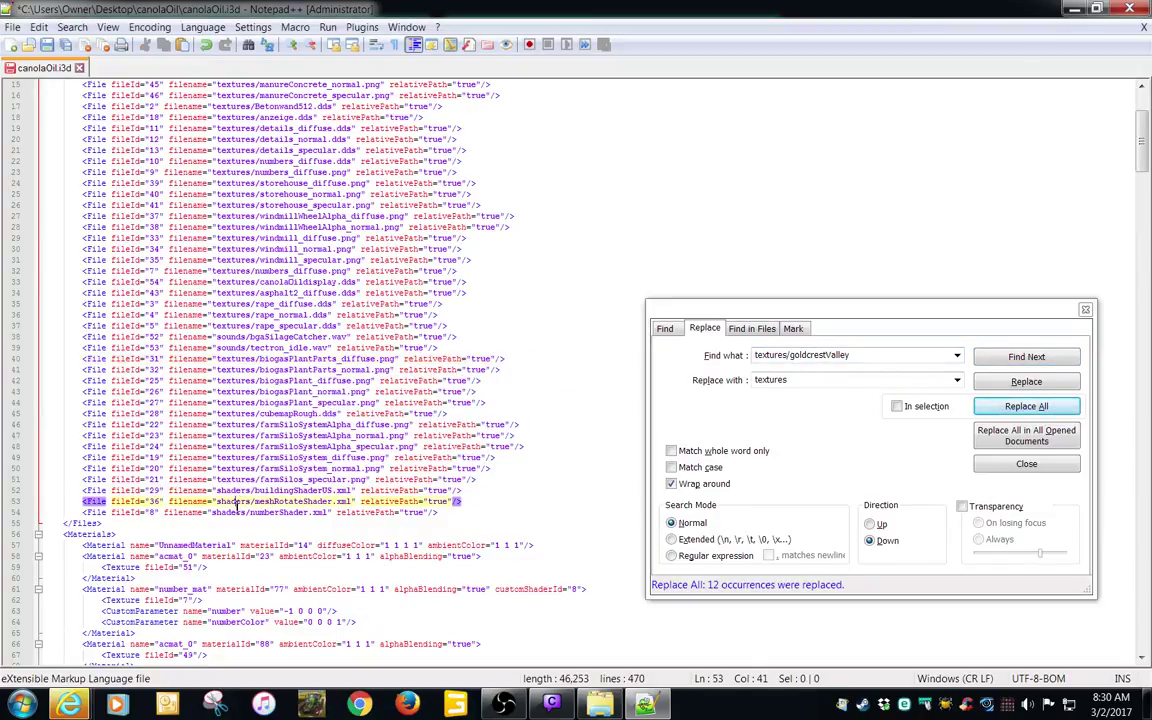
click(251, 511)
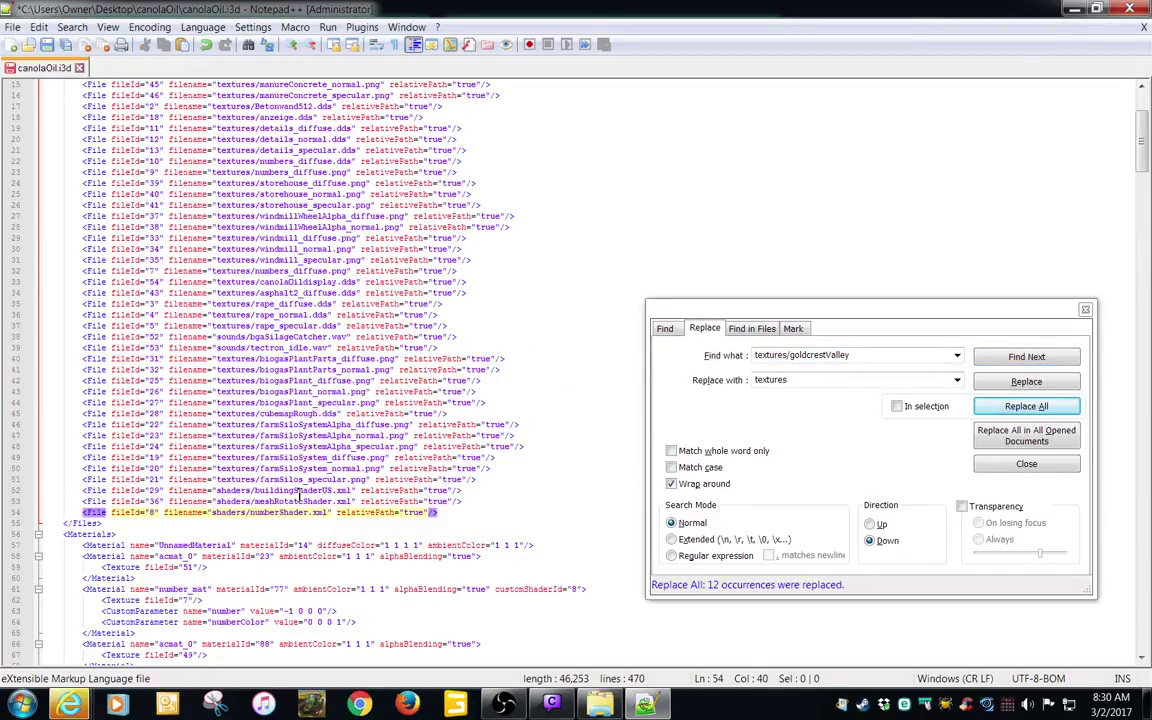
click(47, 44)
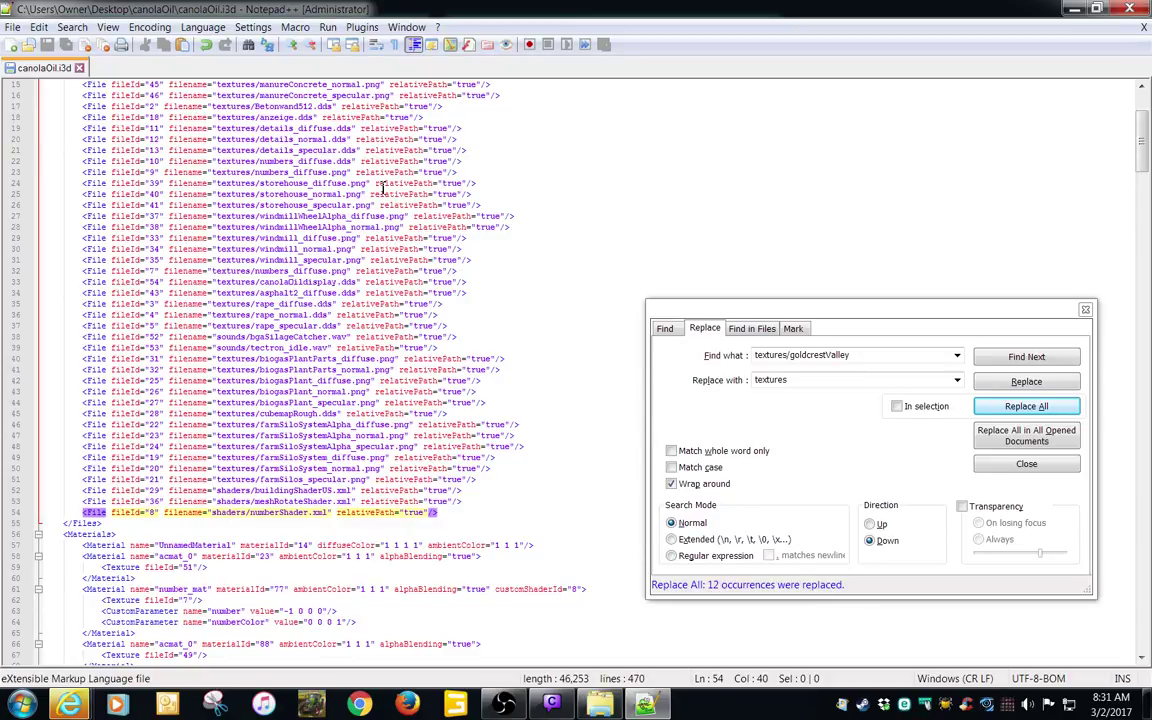
click(988, 467)
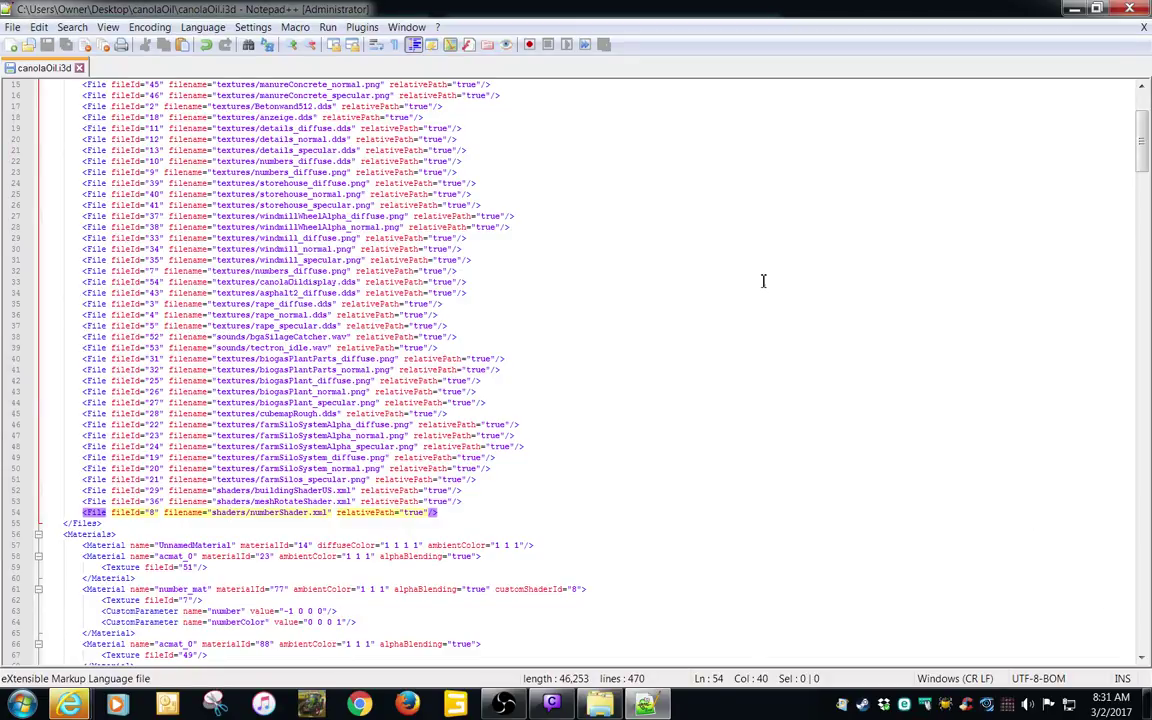
click(1130, 9)
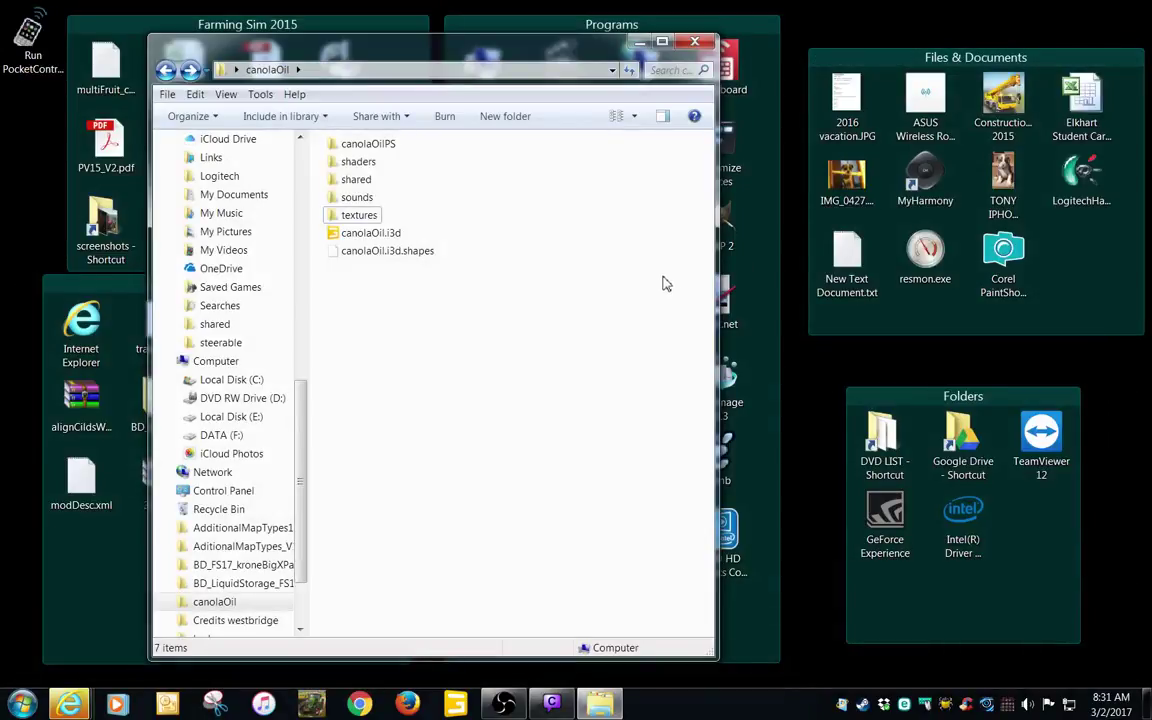
- Open canolaOil.i3d in GIANTS Editor version 7.0.5 and select the canolaOil object in the scenegraph
double_click(381, 234)
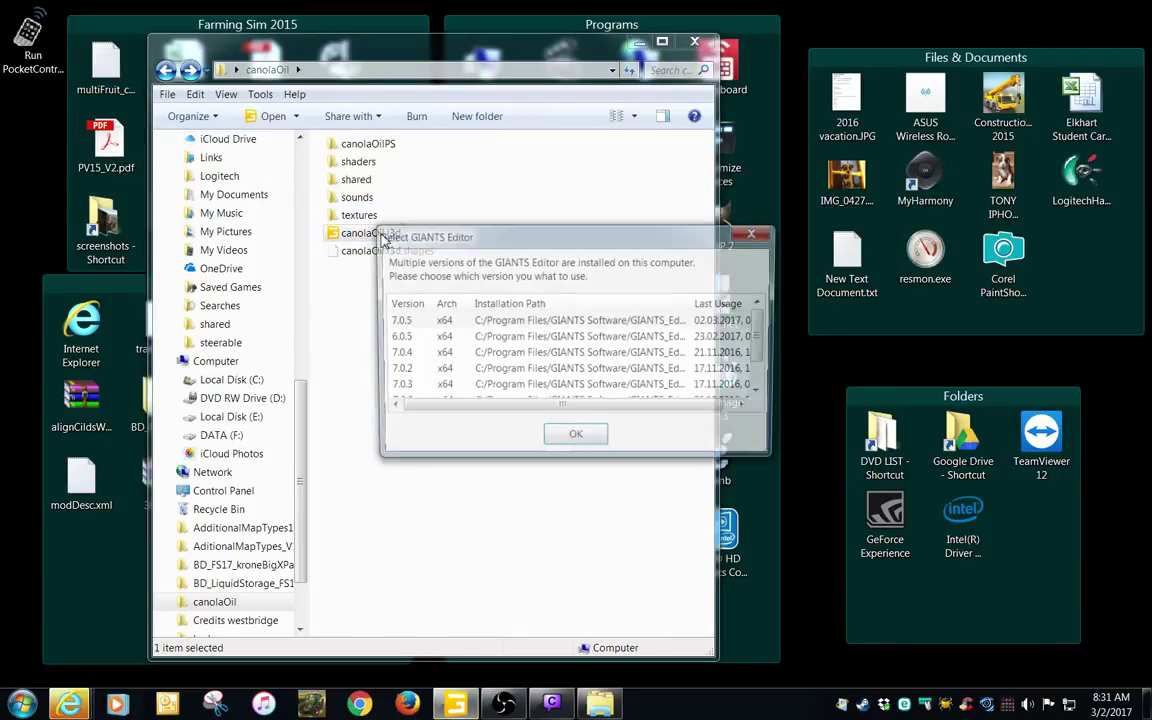
double_click(438, 321)
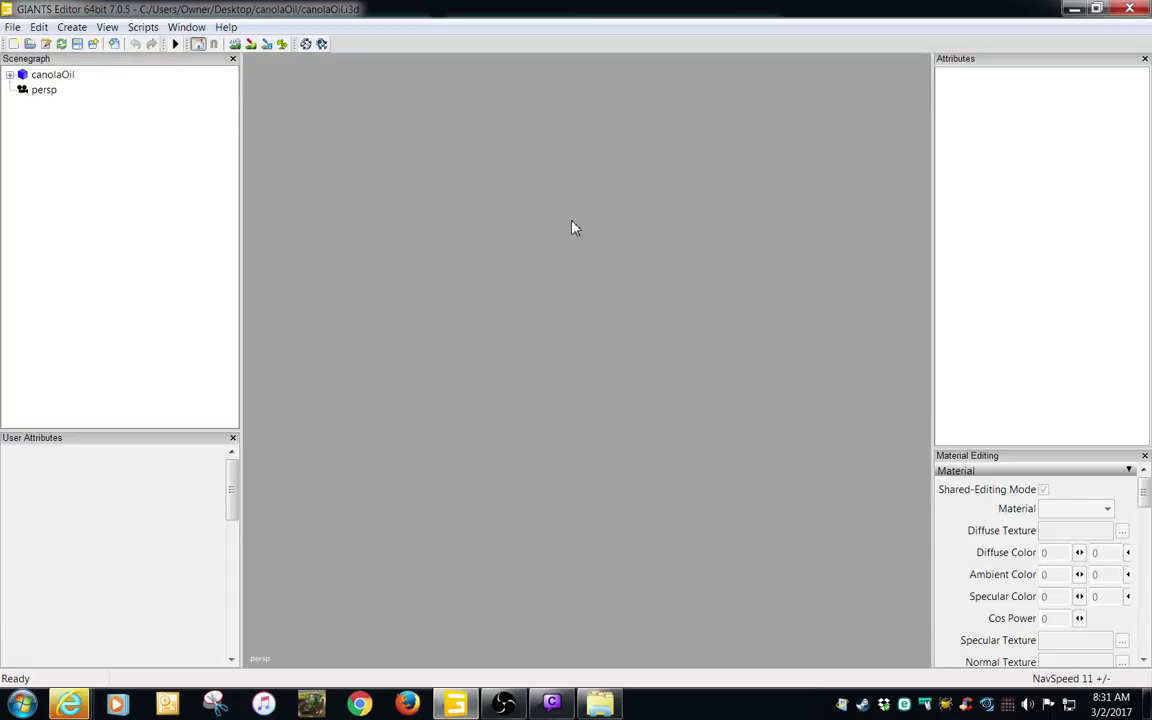
click(54, 76)
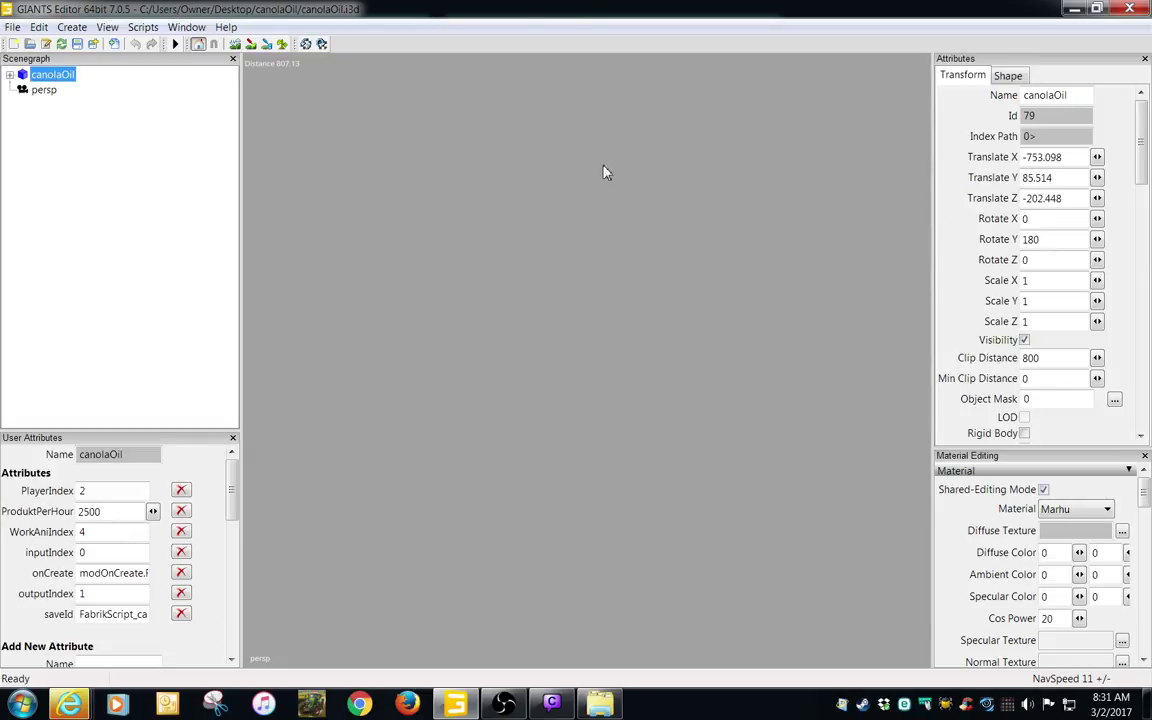
- Read the whole console log for texture or file loading errors in canolaOil.i3d, and close the console
click(185, 30)
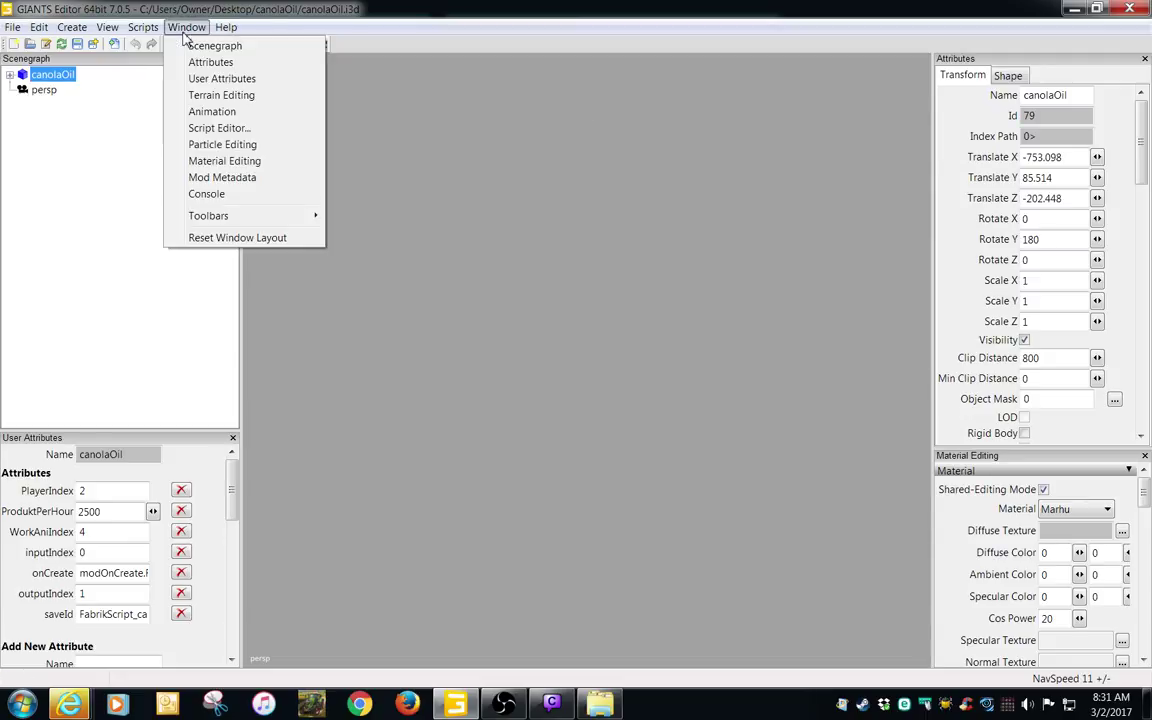
click(207, 194)
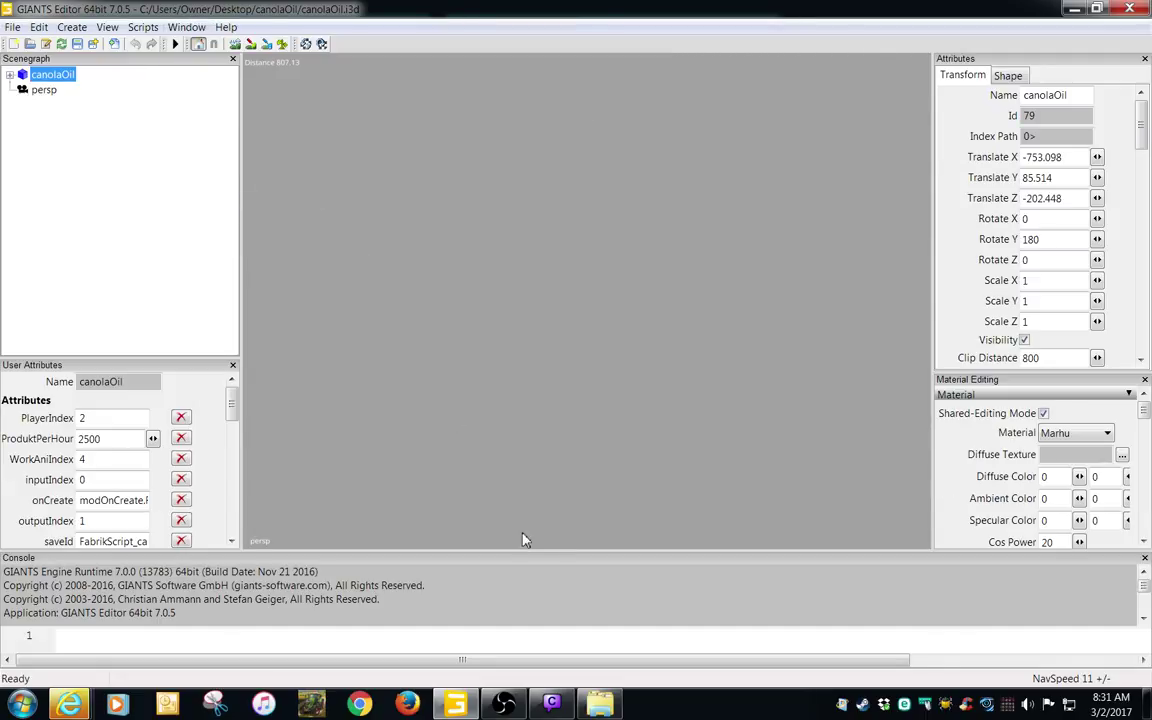
drag(524, 551, 477, 427)
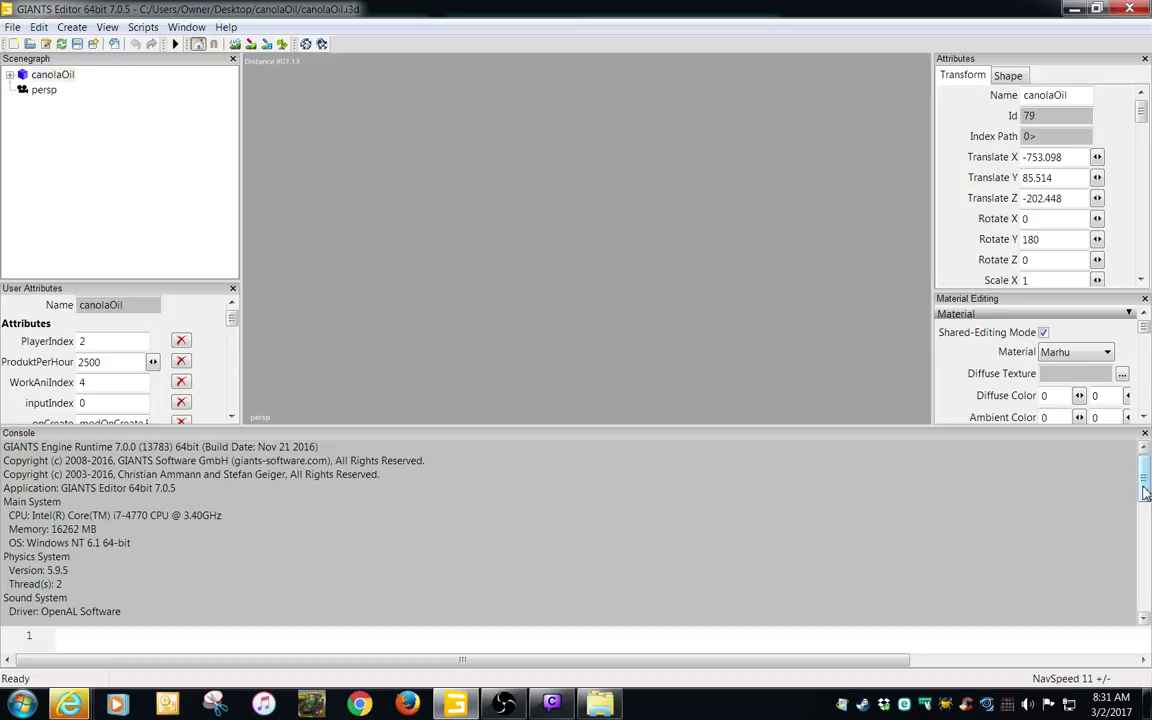
drag(1144, 487, 1147, 555)
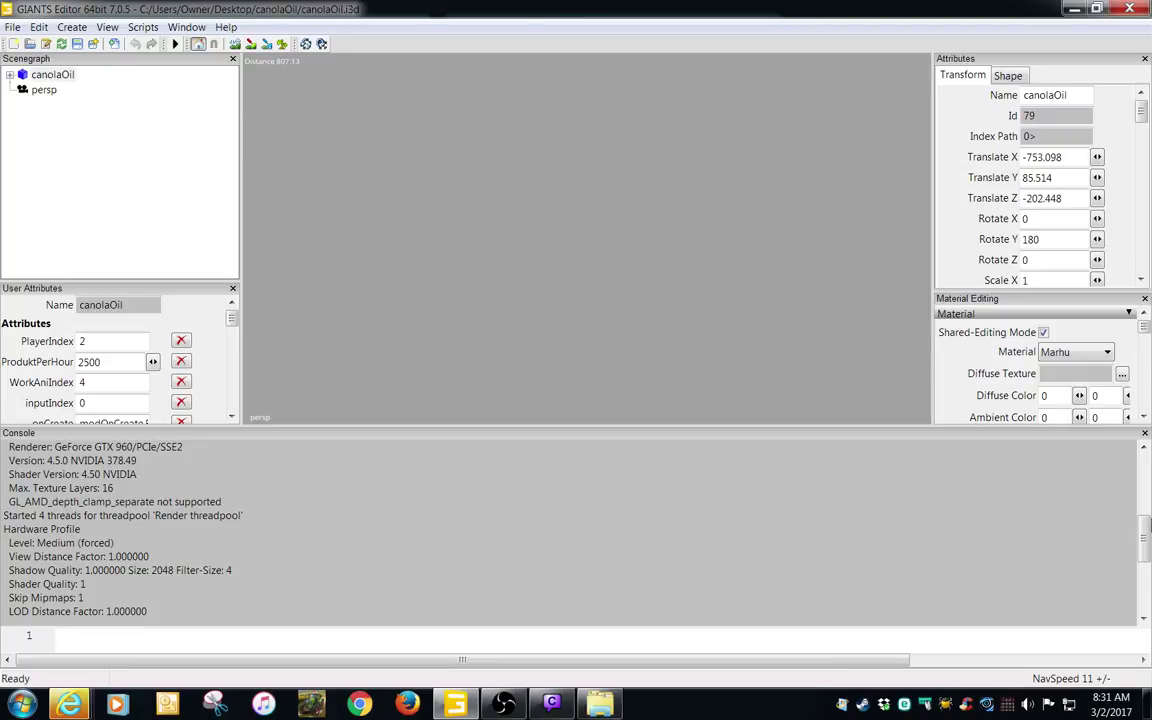
drag(1148, 554, 1150, 603)
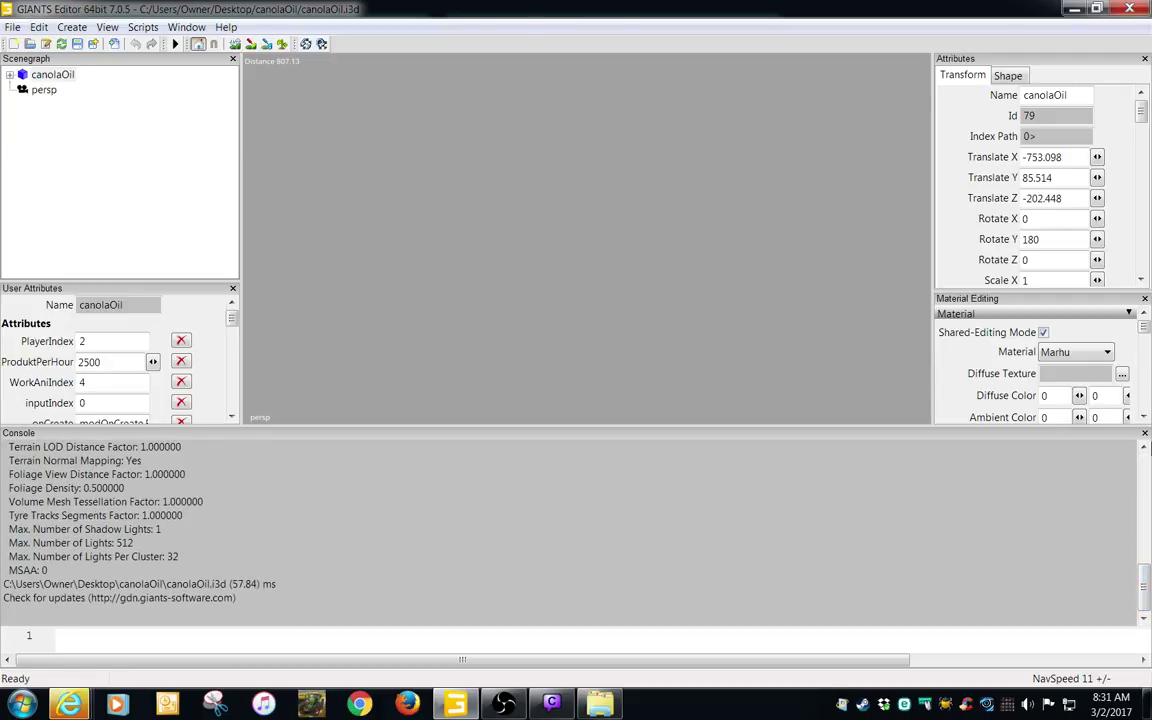
click(1145, 434)
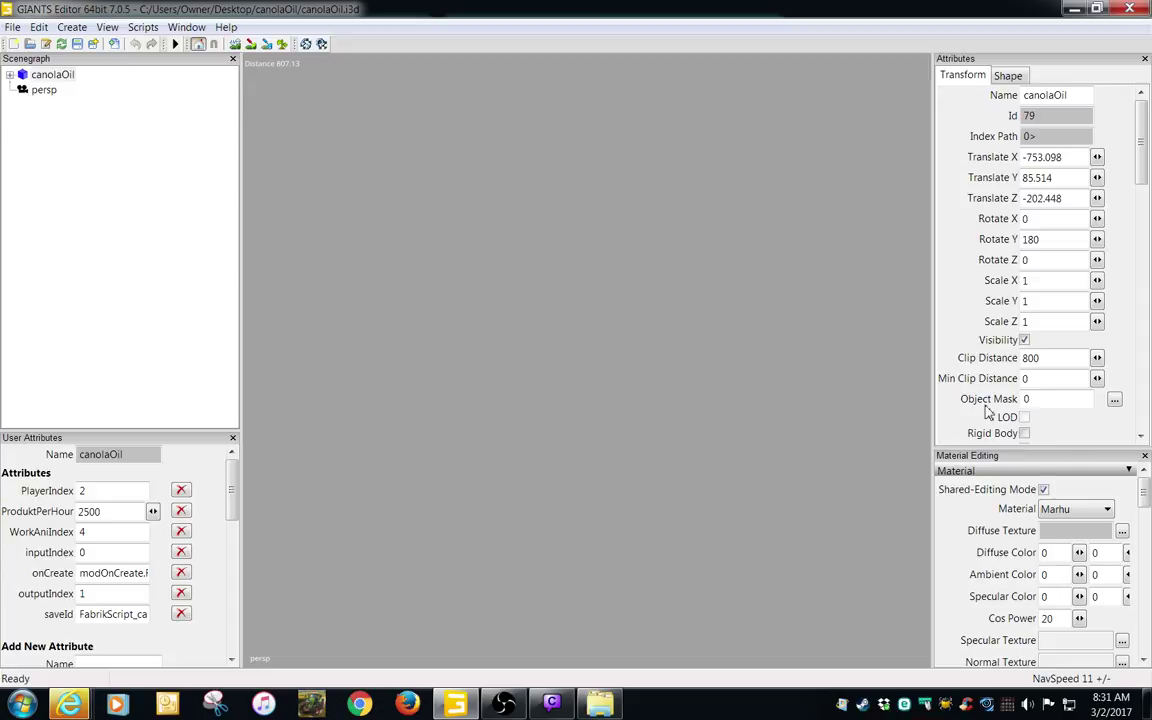
- Set the canolaOil object's Translate X, Y and Z to 0 and its Rotate Y to 0
click(63, 75)
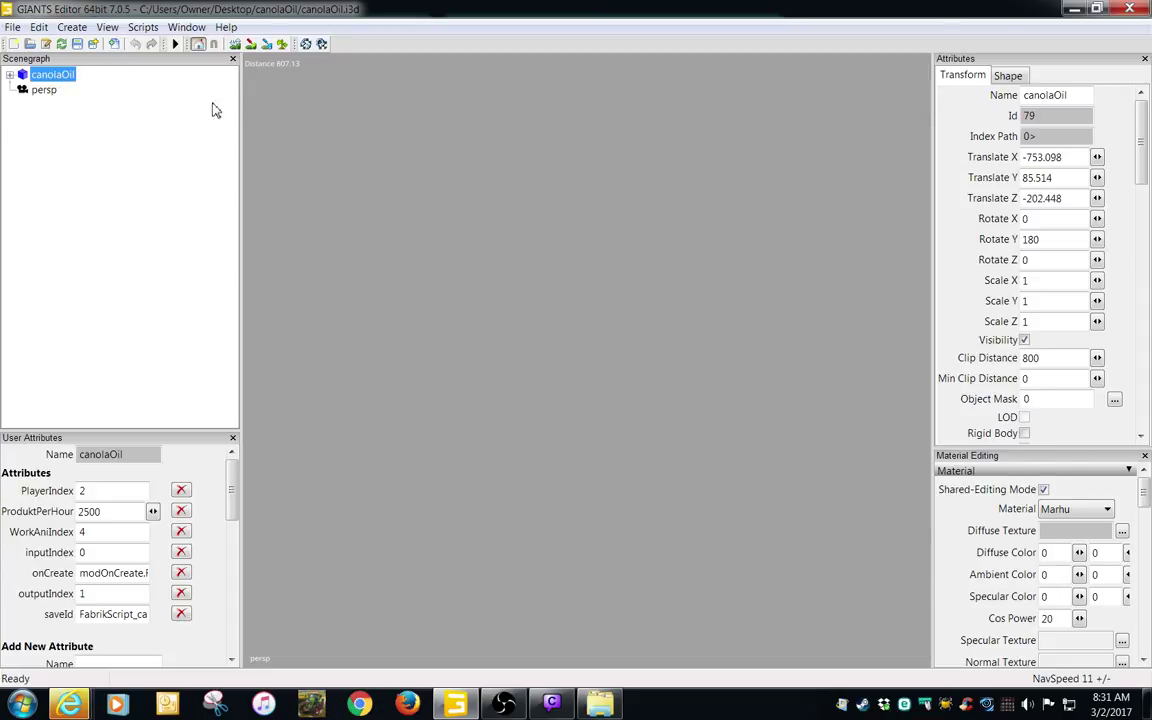
double_click(1071, 158)
key(BackSpace)
double_click(1060, 181)
key(BackSpace)
click(1070, 199)
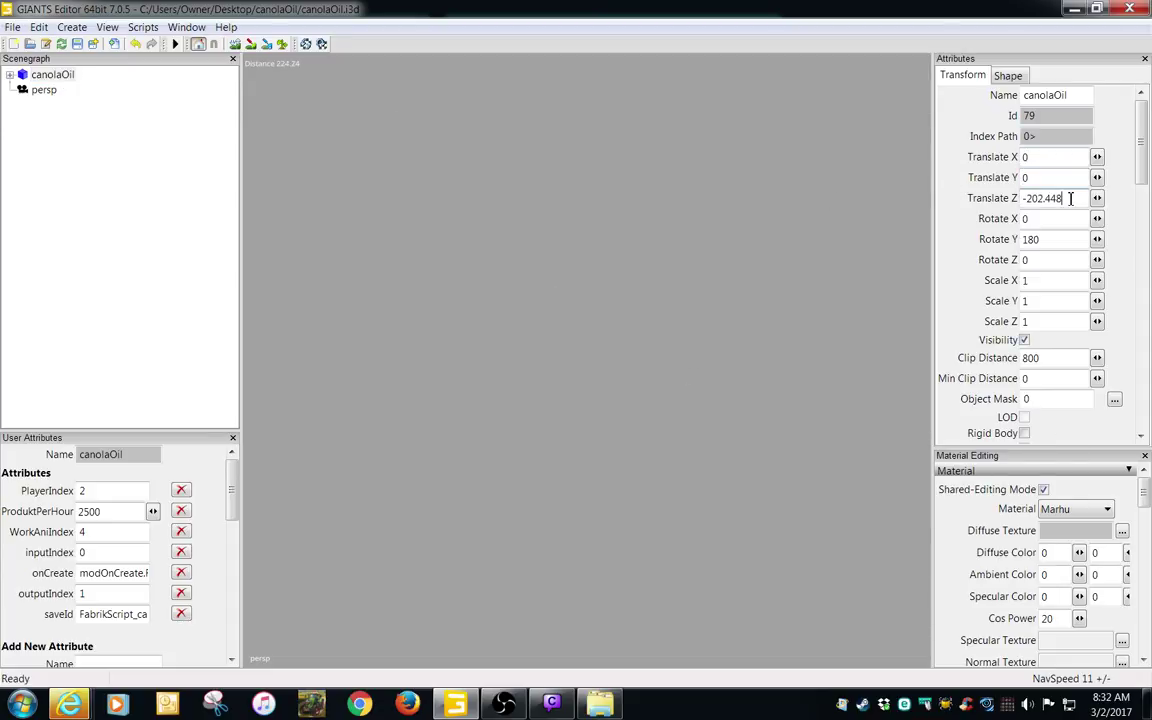
double_click(1071, 199)
key(BackSpace)
double_click(1072, 239)
key(BackSpace)
click(1067, 260)
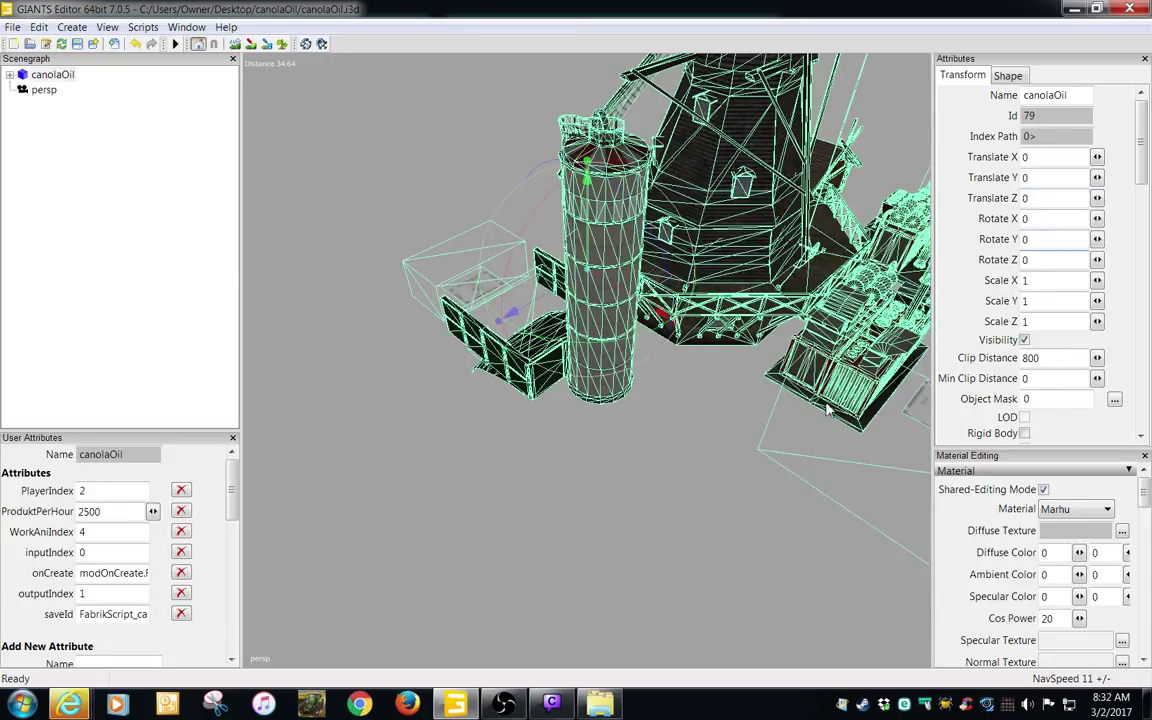
- Examine the textures on the windmill, storehouse, silo, machinery and storage bay from several sides
click(668, 577)
scroll(681, 529, down, 3)
alt+middle_drag(625, 527, 490, 536)
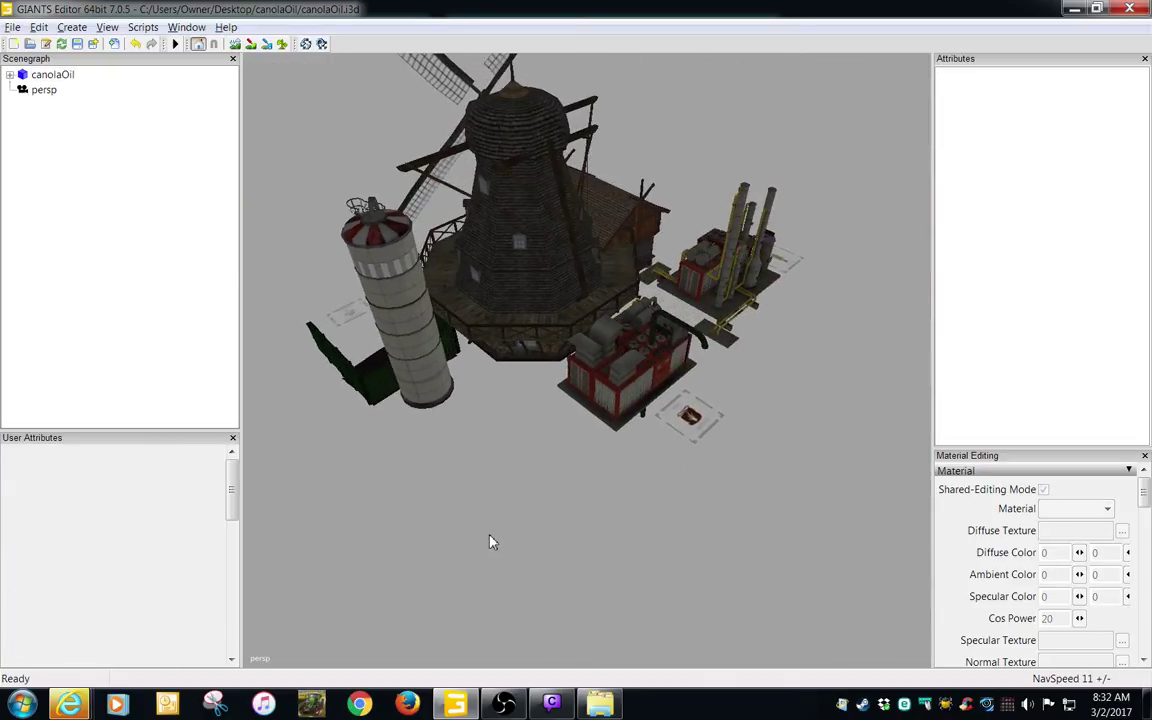
alt+drag(489, 535, 850, 420)
alt+middle_drag(610, 470, 702, 381)
scroll(703, 380, up, 3)
alt+drag(703, 380, 798, 381)
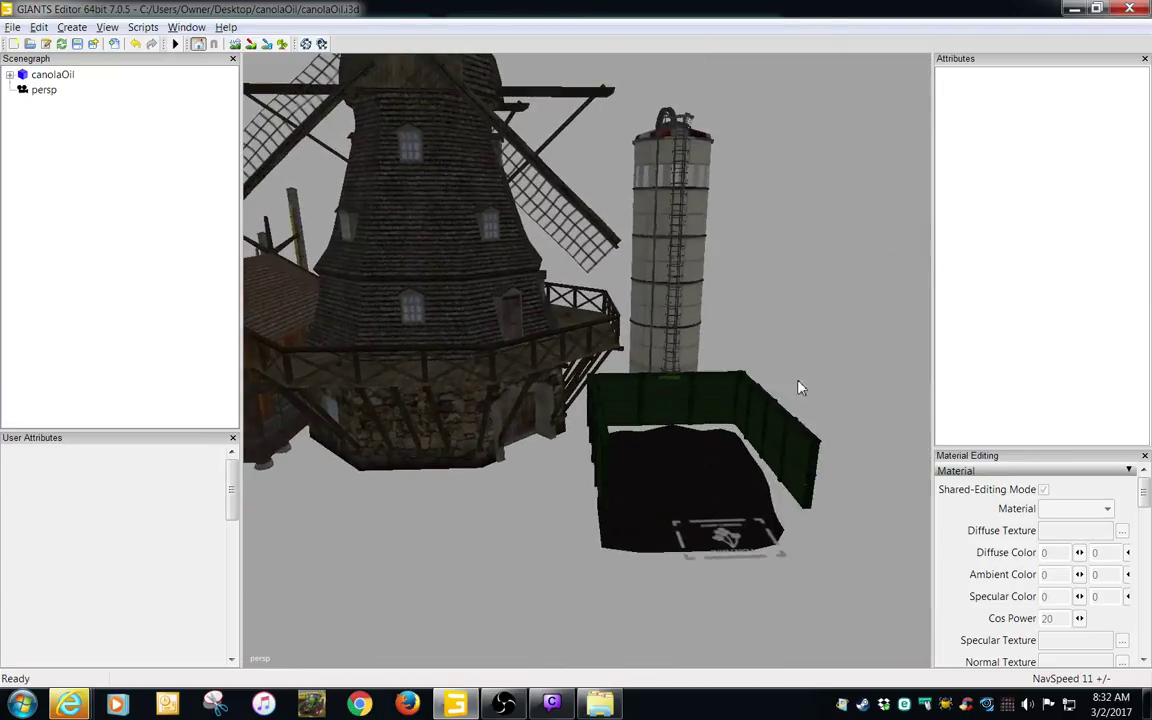
alt+middle_drag(798, 381, 731, 455)
scroll(700, 459, down, 3)
alt+drag(661, 463, 593, 449)
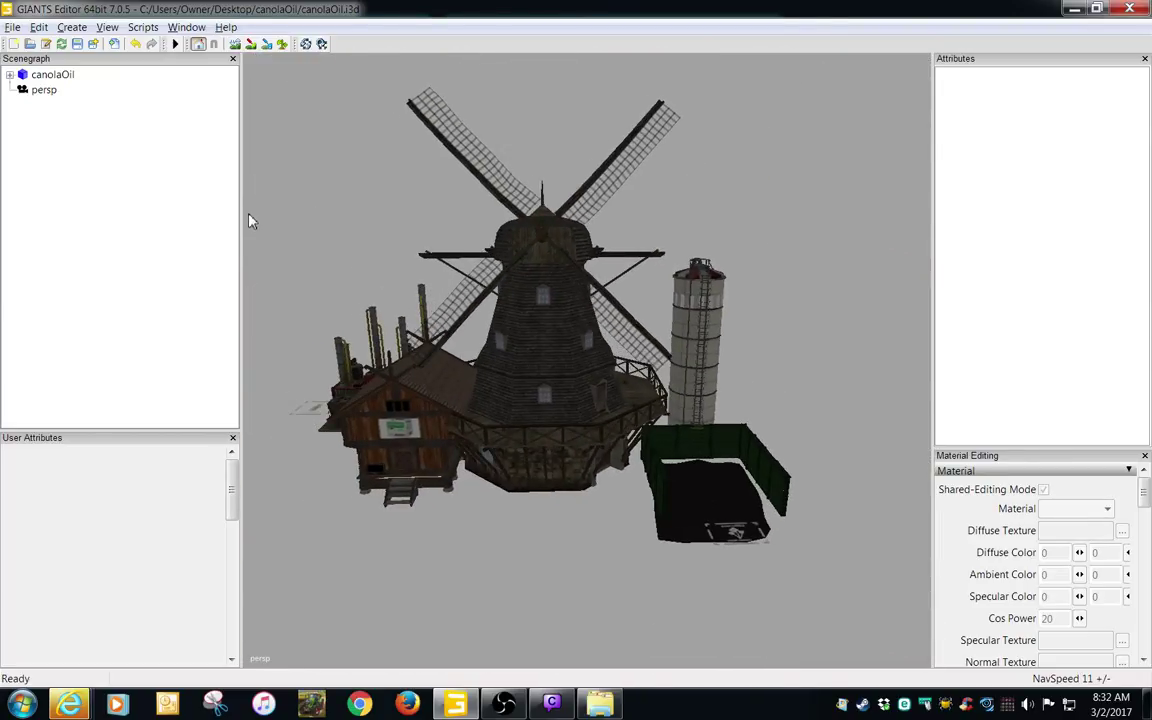
- Save the canolaOil scene, and close GIANTS Editor and the canolaOil folder window
click(78, 44)
click(1133, 8)
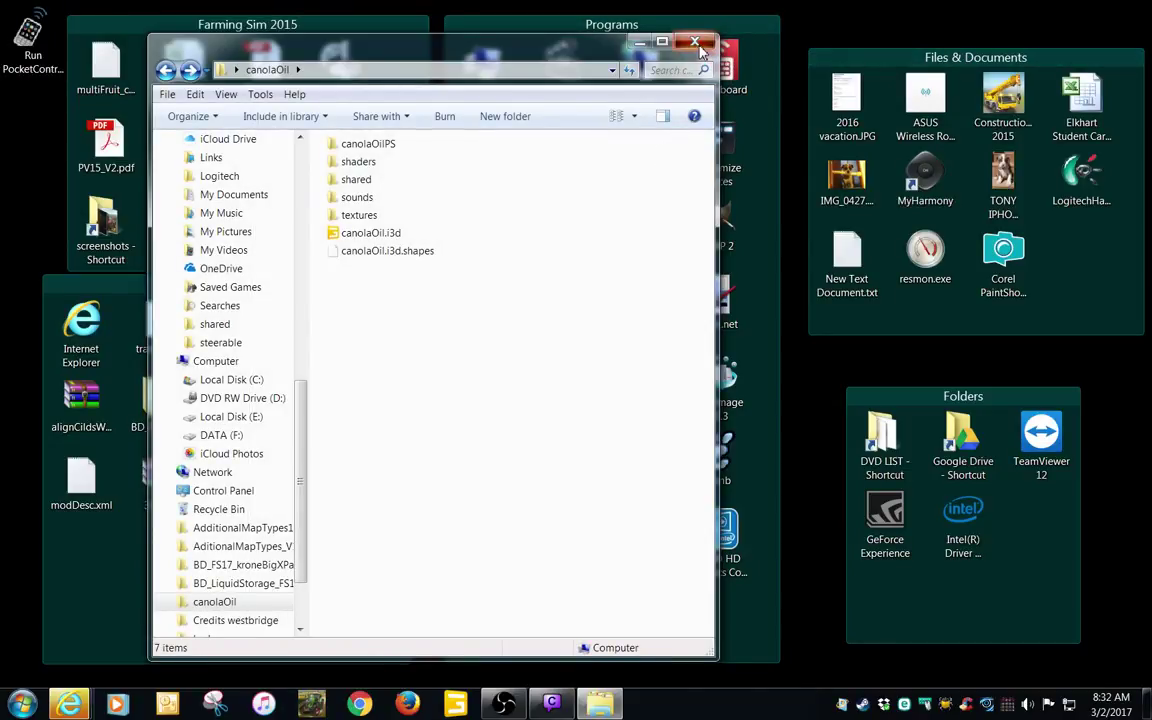
click(696, 42)
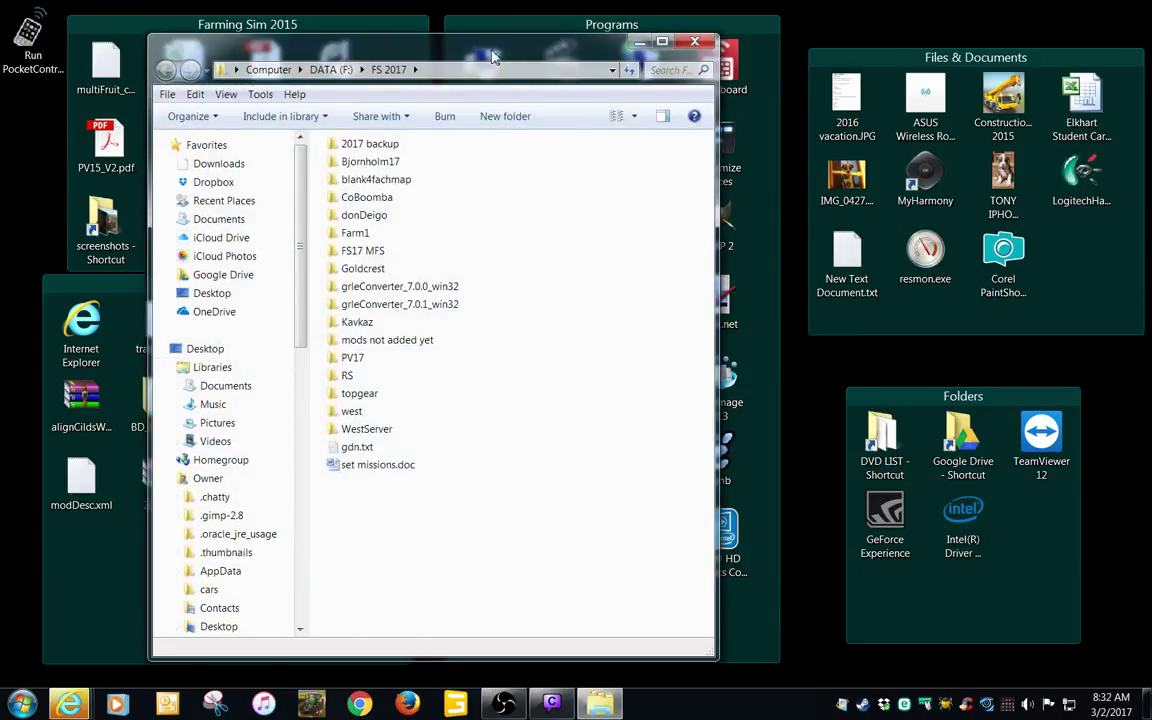
- Open the donDeigo folder inside FS 2017 and the 3-1.zip archive from the desktop, arranged side by side
drag(492, 51, 775, 39)
double_click(648, 209)
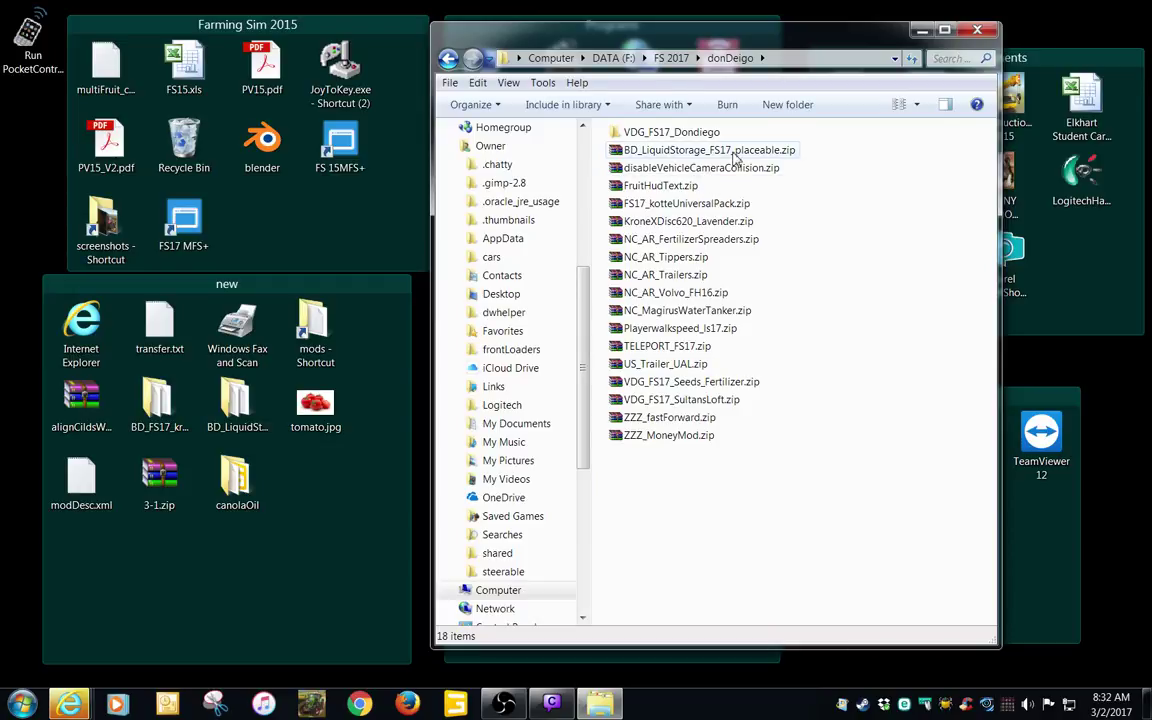
double_click(172, 493)
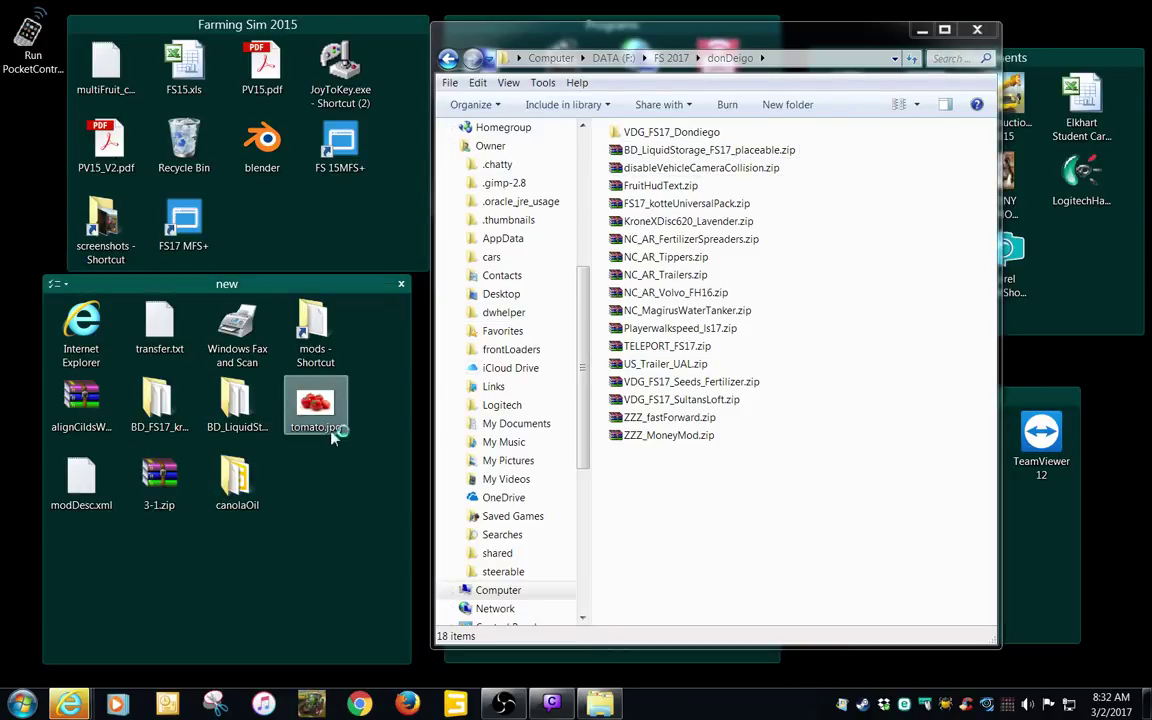
drag(722, 55, 893, 54)
- Delete the VDG_FS17_Dondiego folder from the donDeigo folder
click(873, 141)
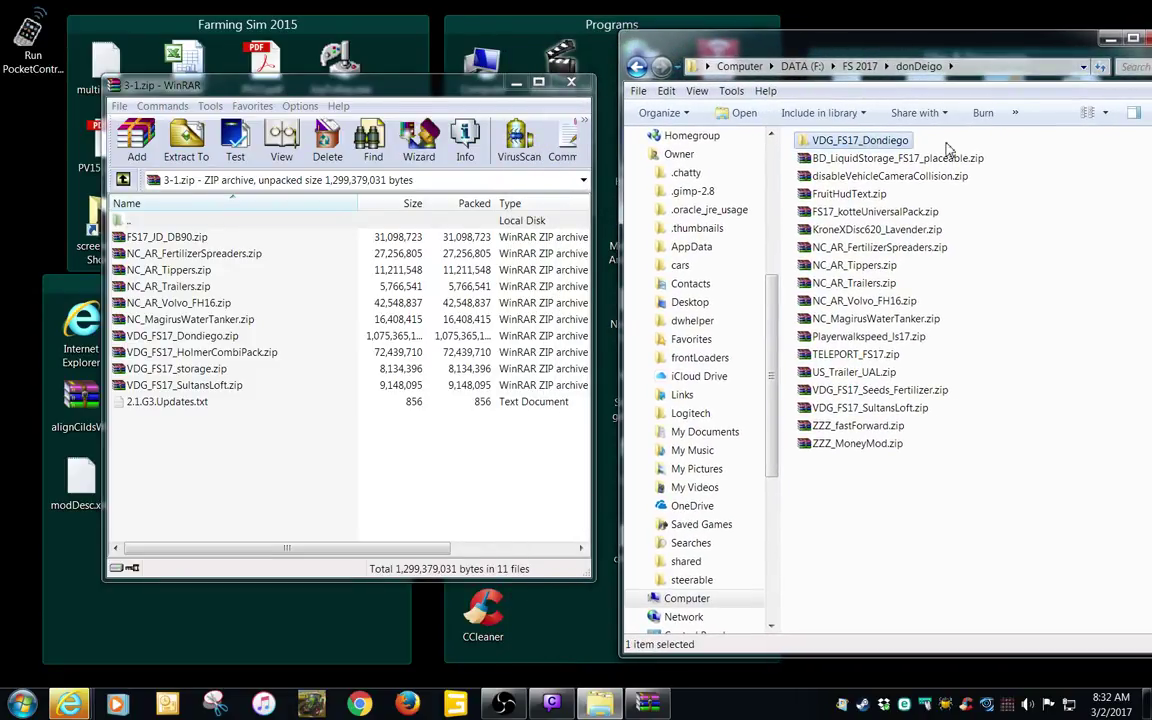
key(Delete)
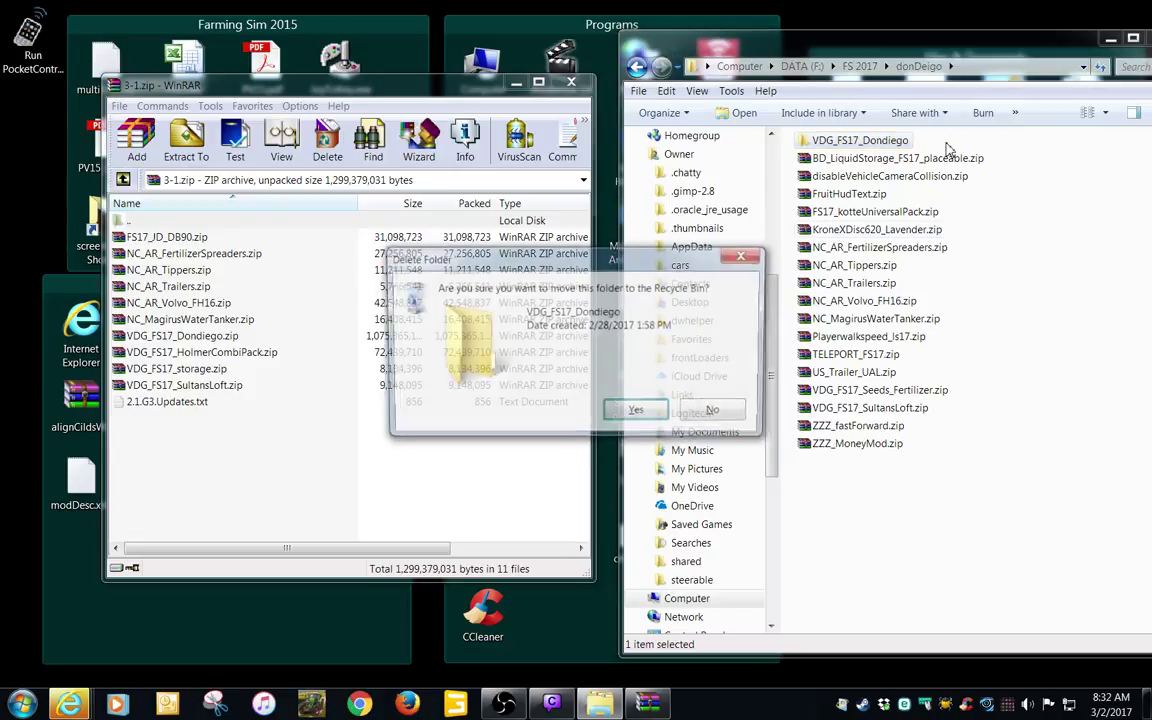
click(648, 412)
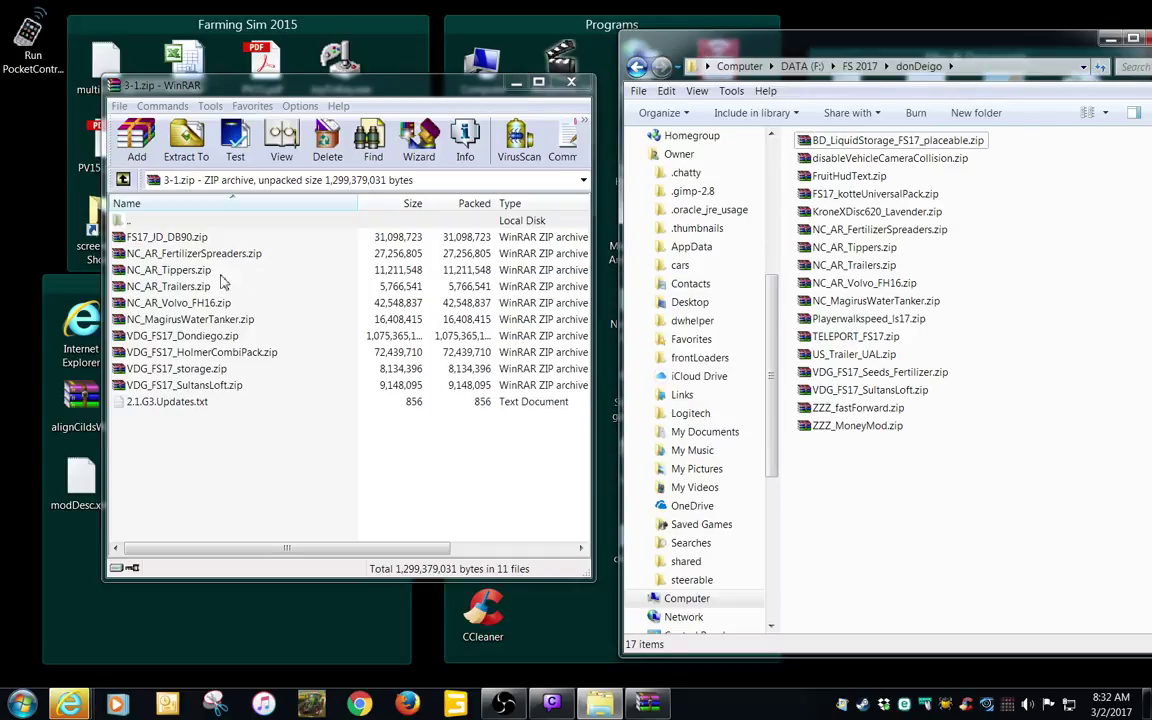
- Extract all mod zips except VDG_FS17_Dondiego.zip from 3-1.zip into the donDeigo folder
click(168, 240)
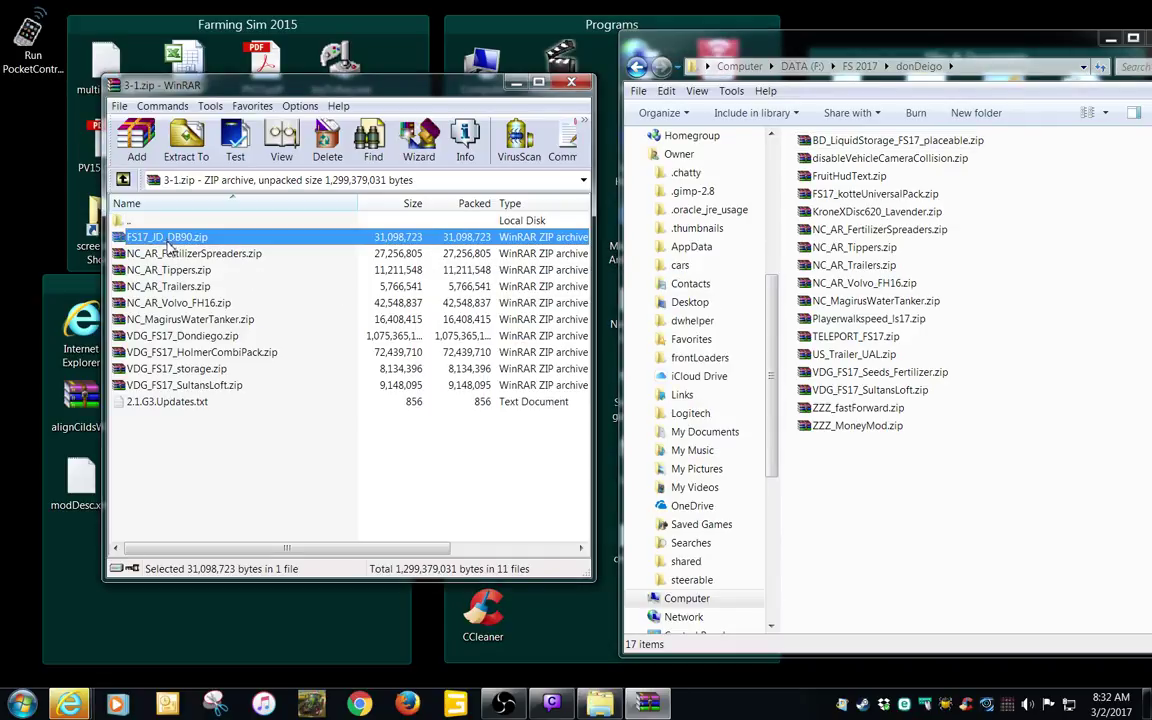
shift+click(164, 320)
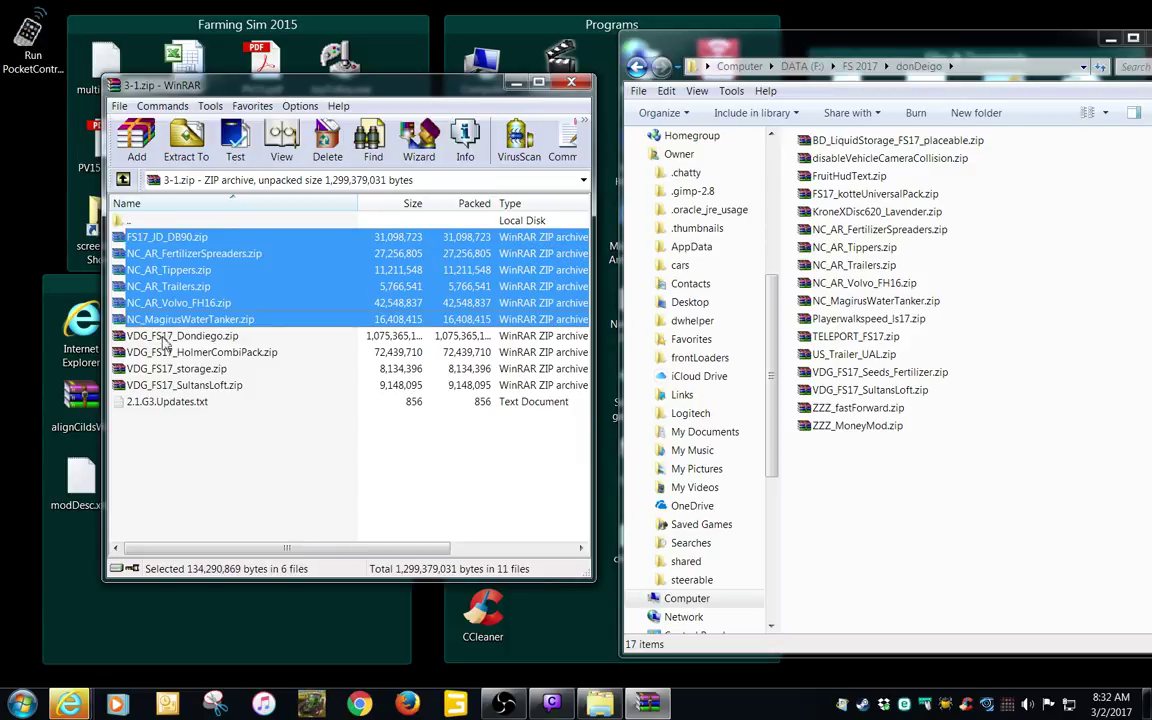
ctrl+click(163, 353)
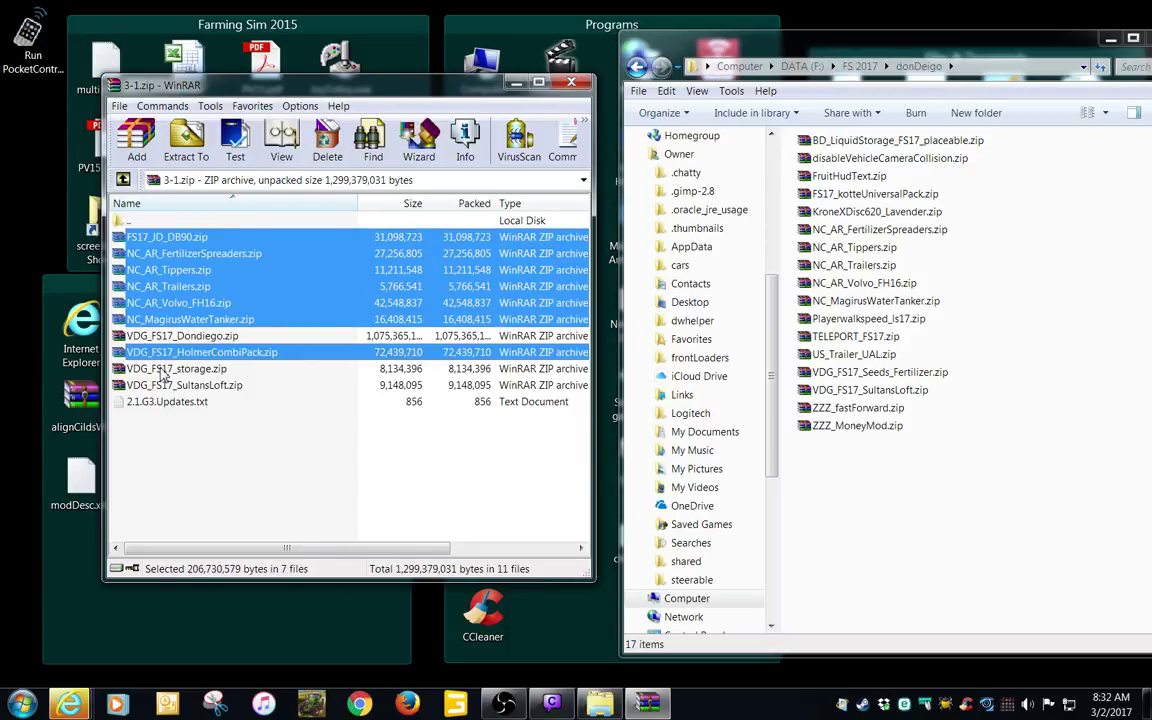
ctrl+click(160, 370)
ctrl+click(158, 387)
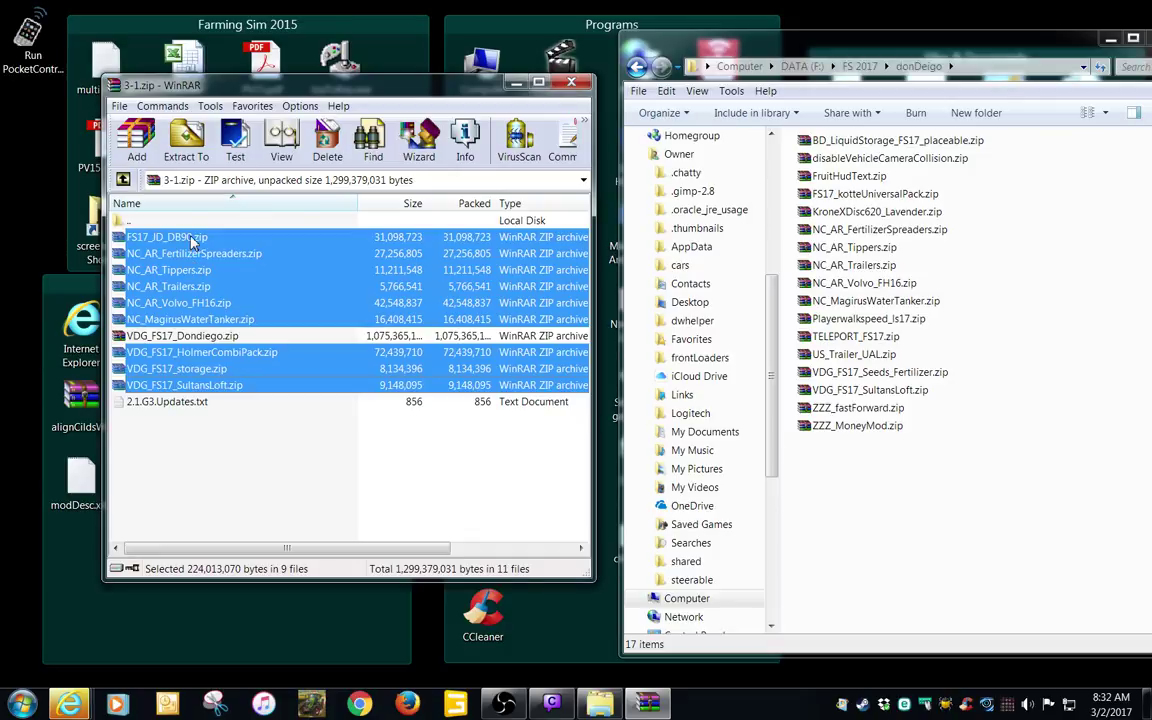
drag(458, 336, 888, 526)
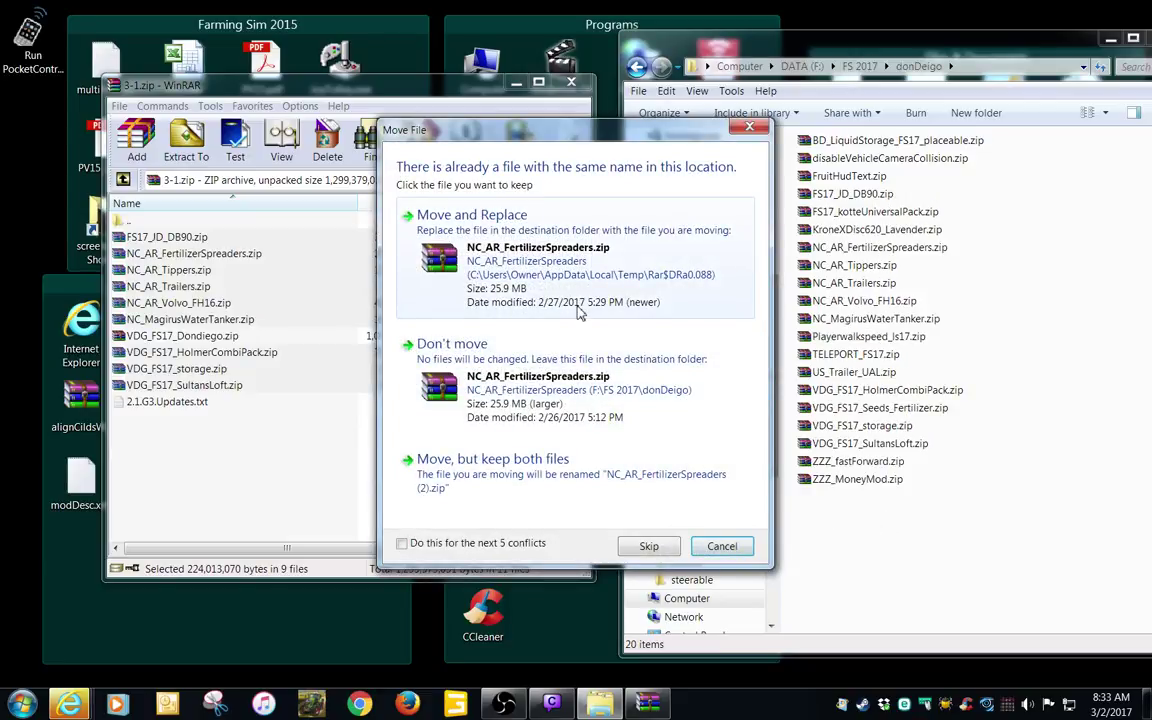
- Replace each conflicting mod zip in the donDeigo folder with the version from the archive
click(530, 290)
click(519, 263)
click(512, 266)
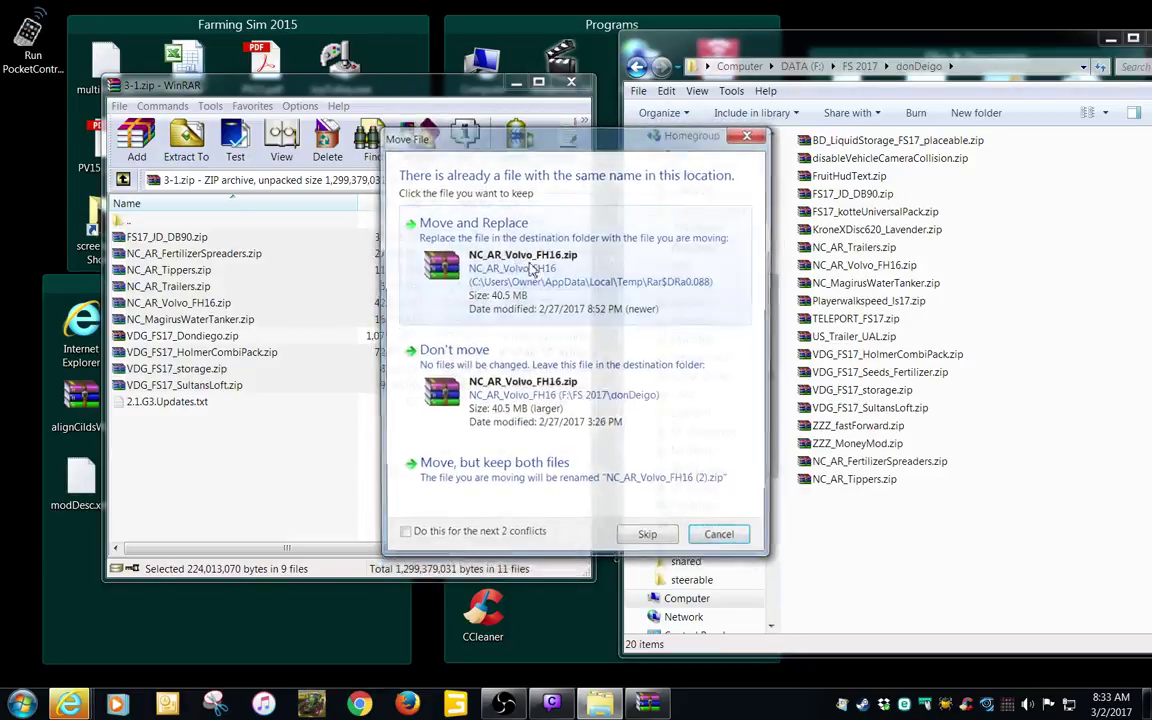
click(505, 270)
click(505, 270)
click(502, 272)
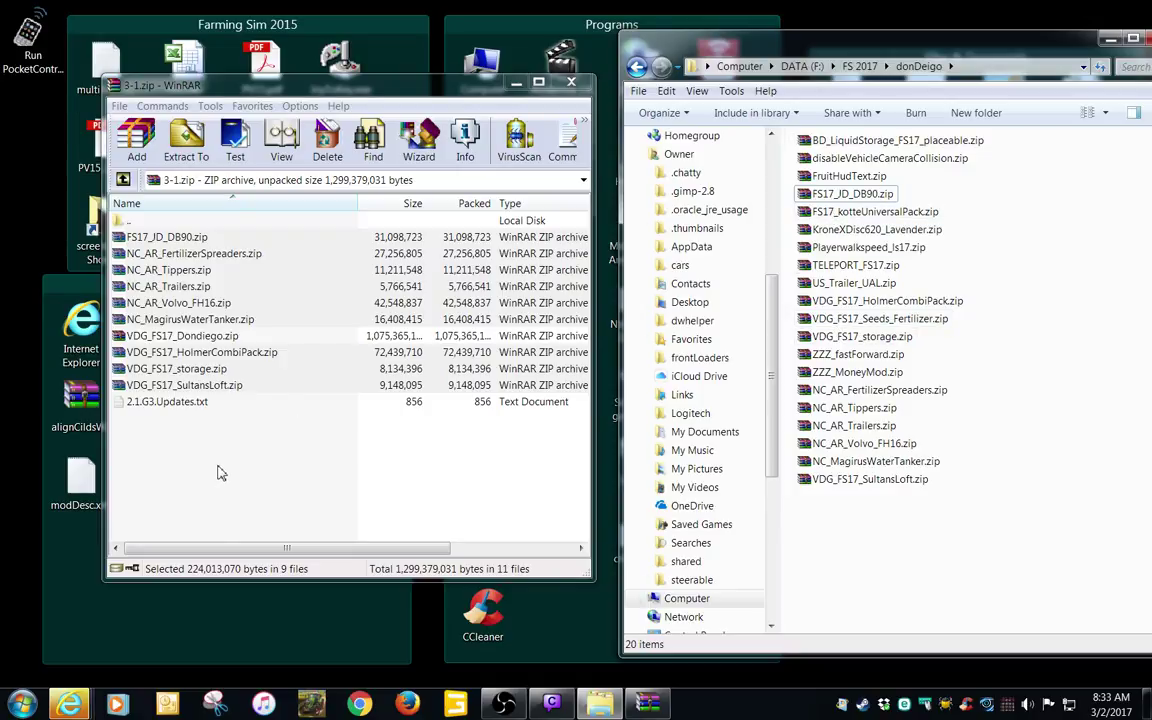
- Extract VDG_FS17_Dondiego.zip from the 3-1.zip archive into the donDeigo folder
click(205, 469)
click(175, 337)
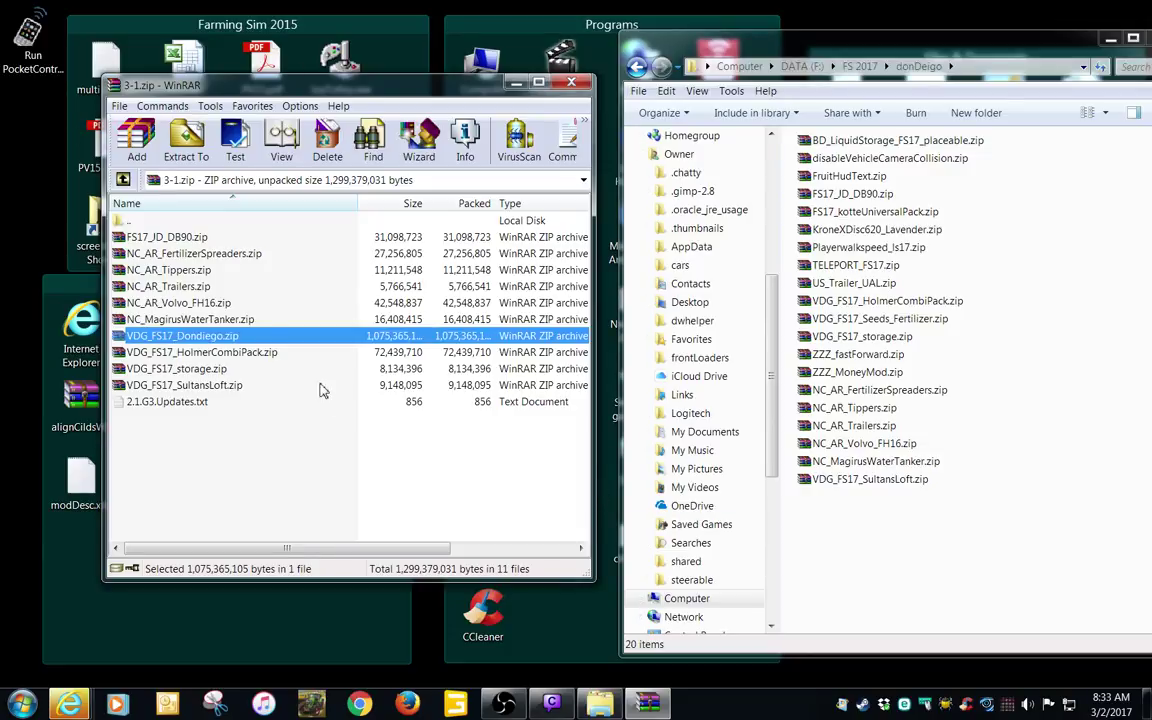
click(203, 354)
click(195, 338)
drag(462, 416, 865, 546)
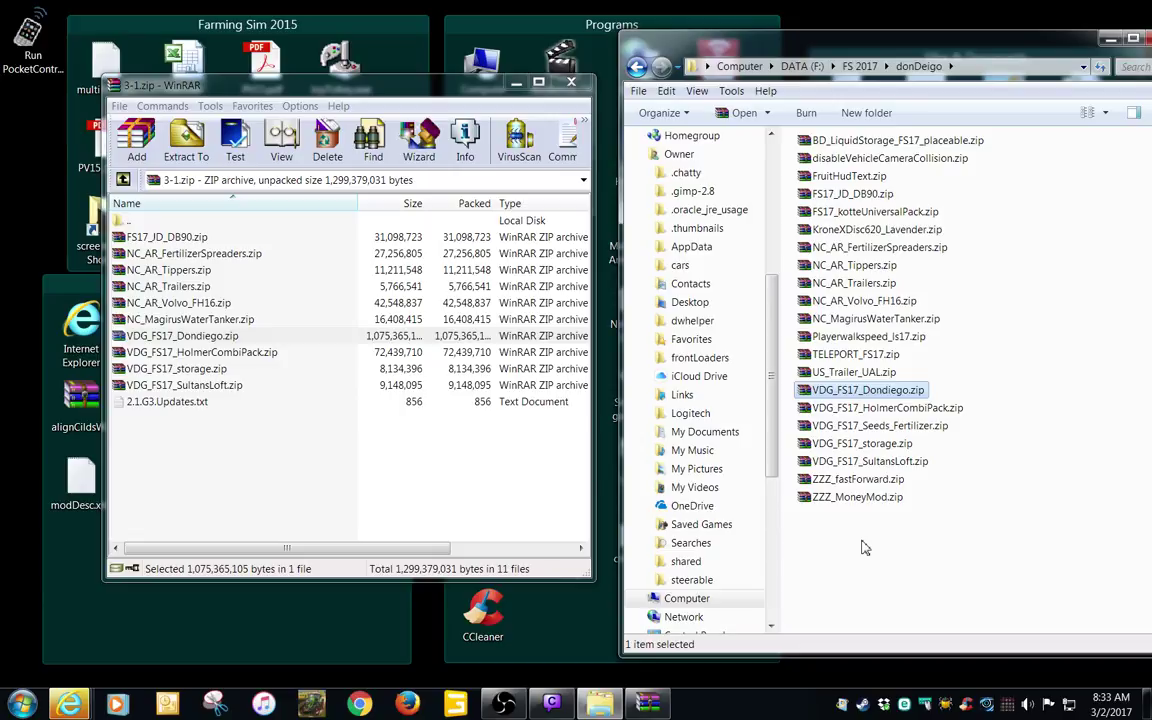
- Unpack VDG_FS17_Dondiego.zip into its own folder inside donDeigo, then close the 3-1.zip archive and delete the unpacked zip
right_click(855, 394)
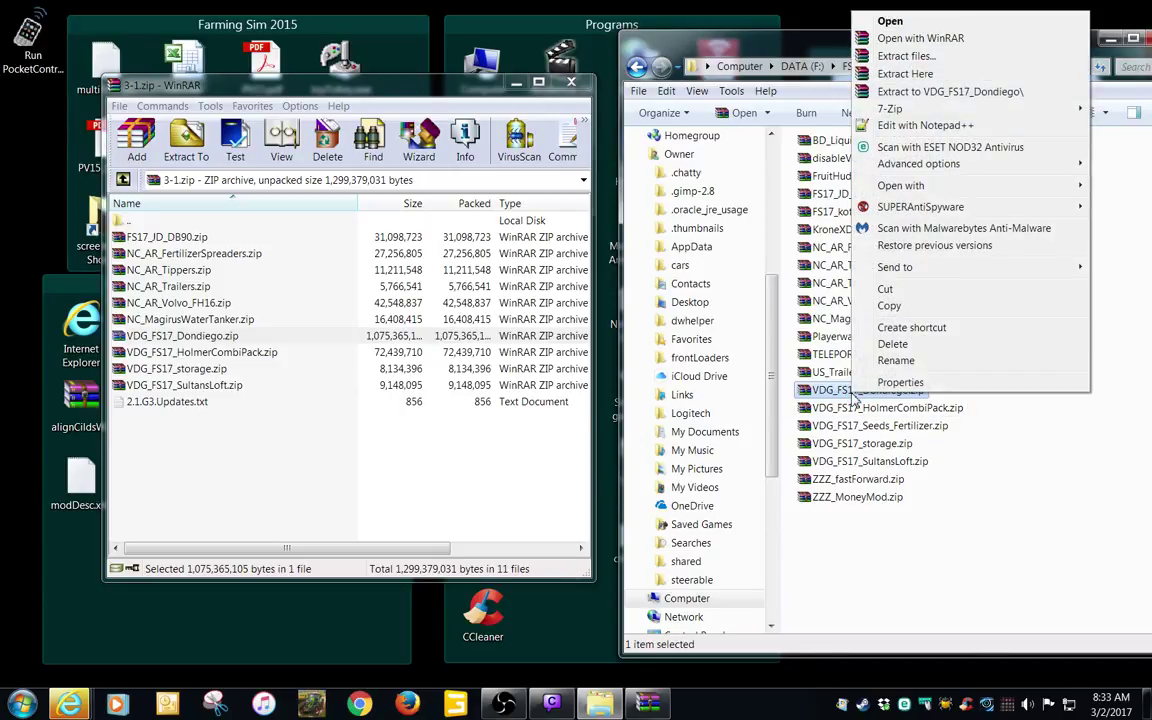
click(914, 93)
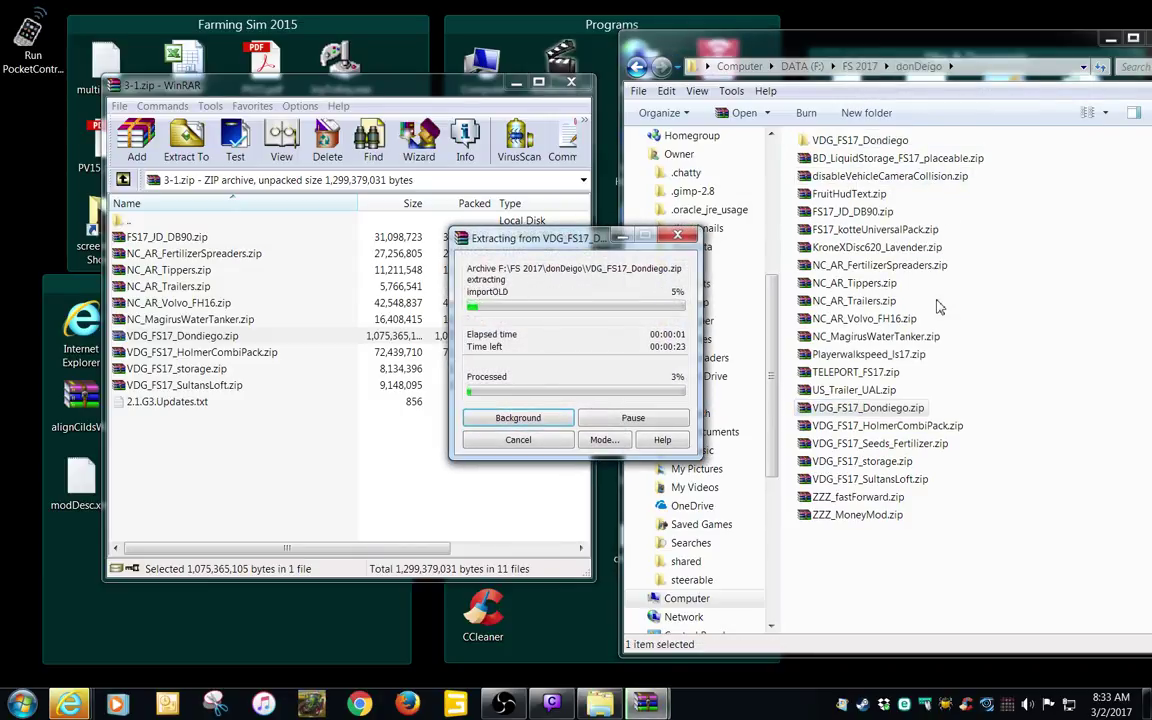
click(570, 83)
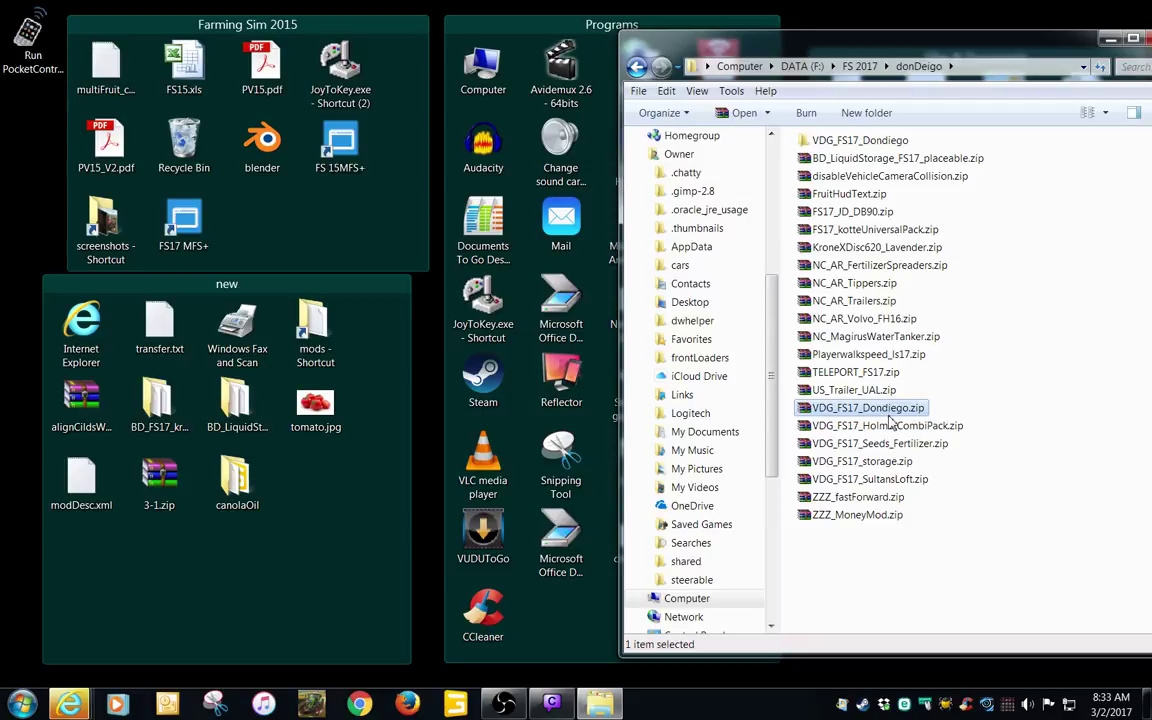
key(Delete)
click(641, 412)
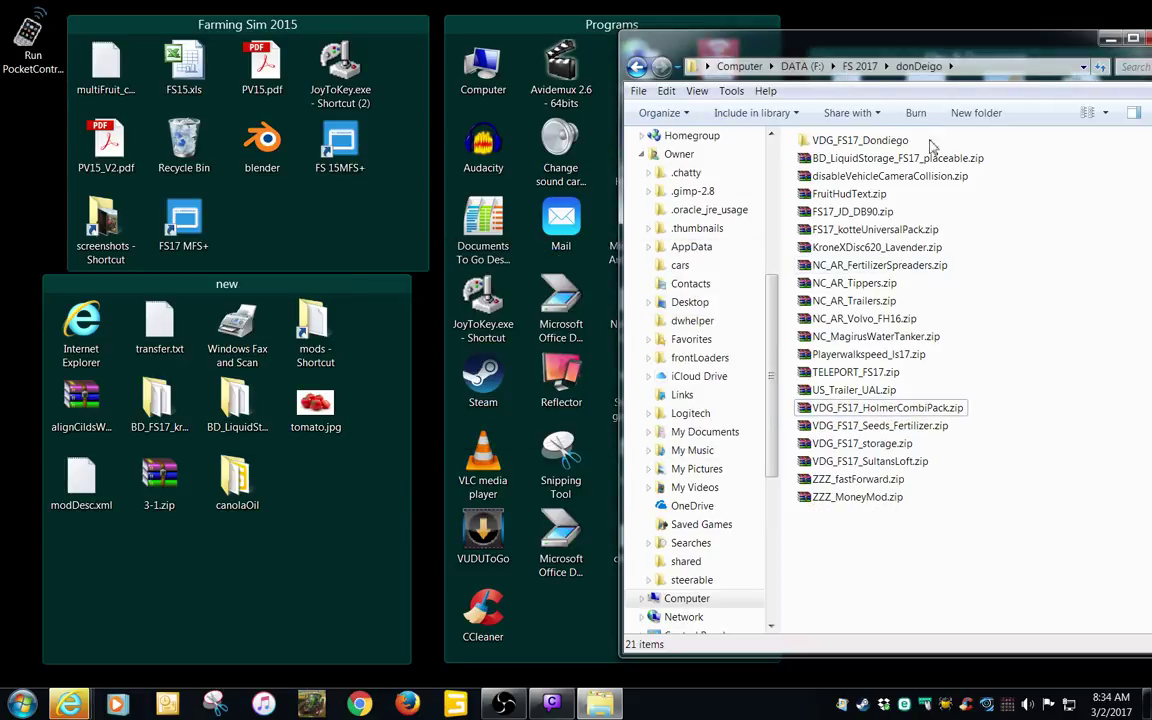
- Copy the canolaOilPS folder from the desktop's canolaOil folder into the PS folder of VDG_FS17_Dondiego
drag(917, 49, 783, 44)
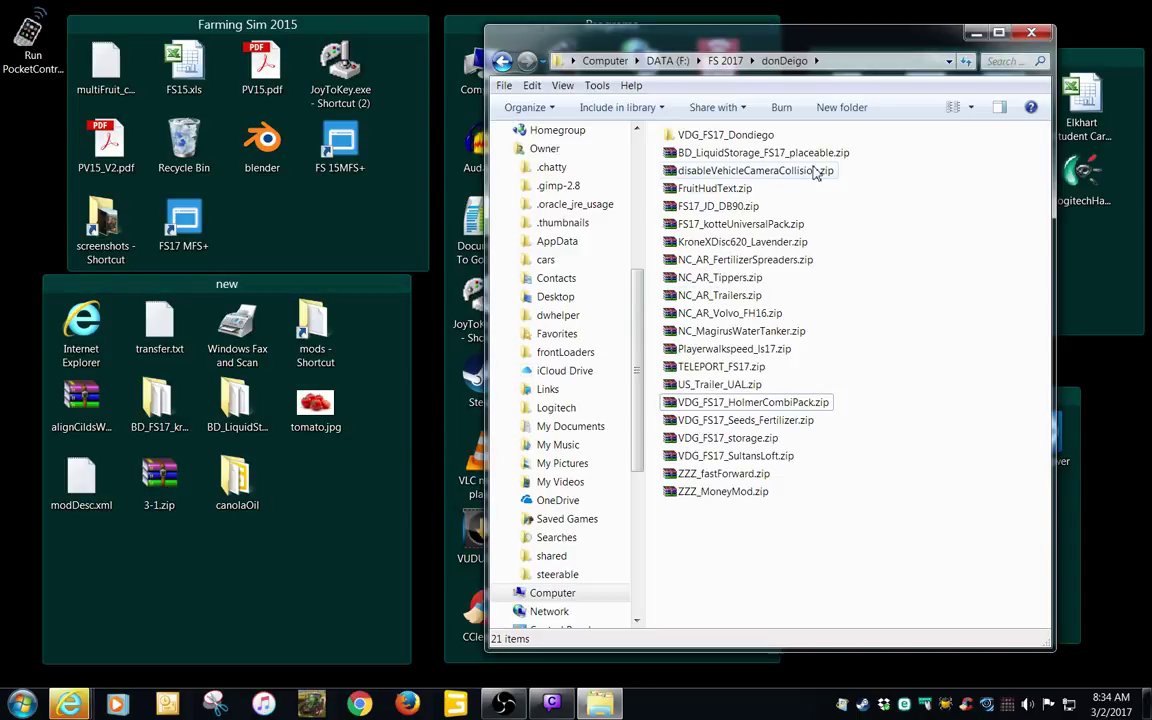
double_click(749, 136)
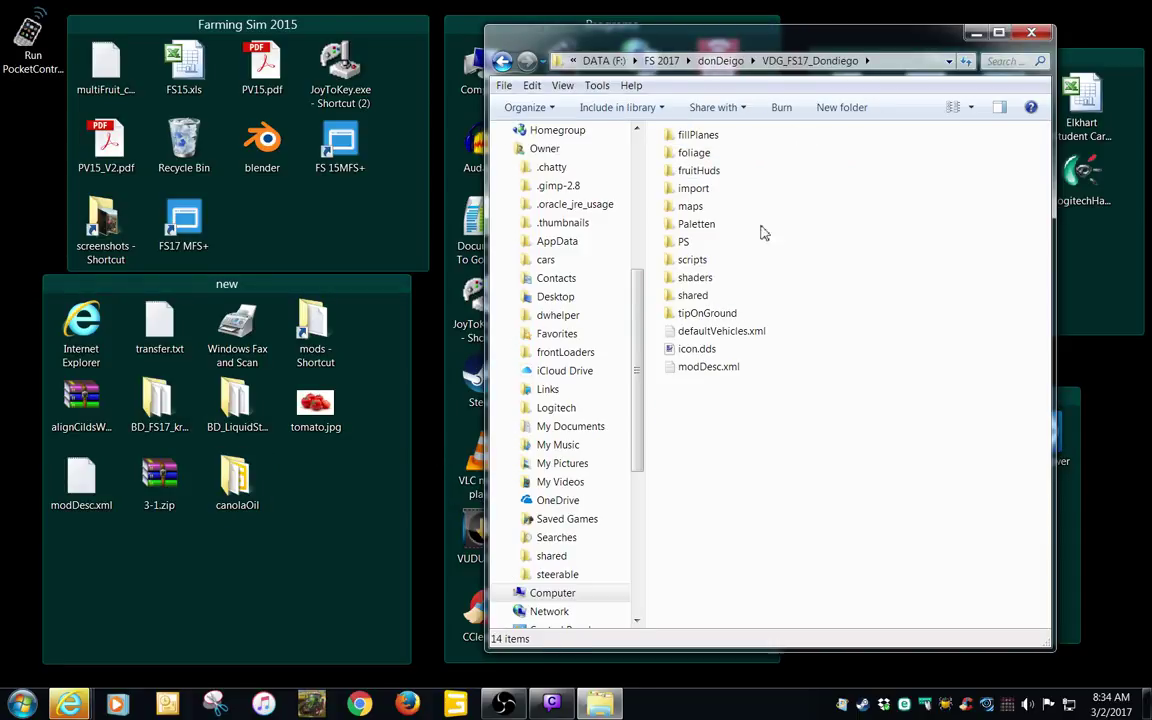
click(687, 246)
double_click(687, 244)
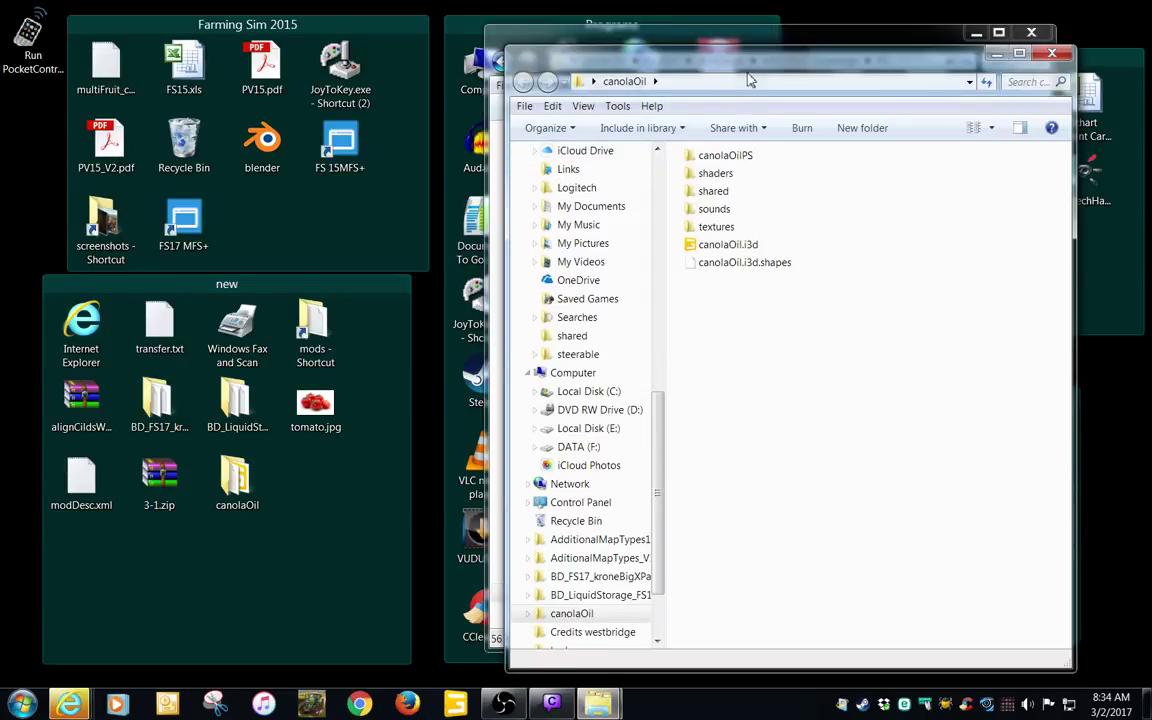
drag(750, 74, 228, 56)
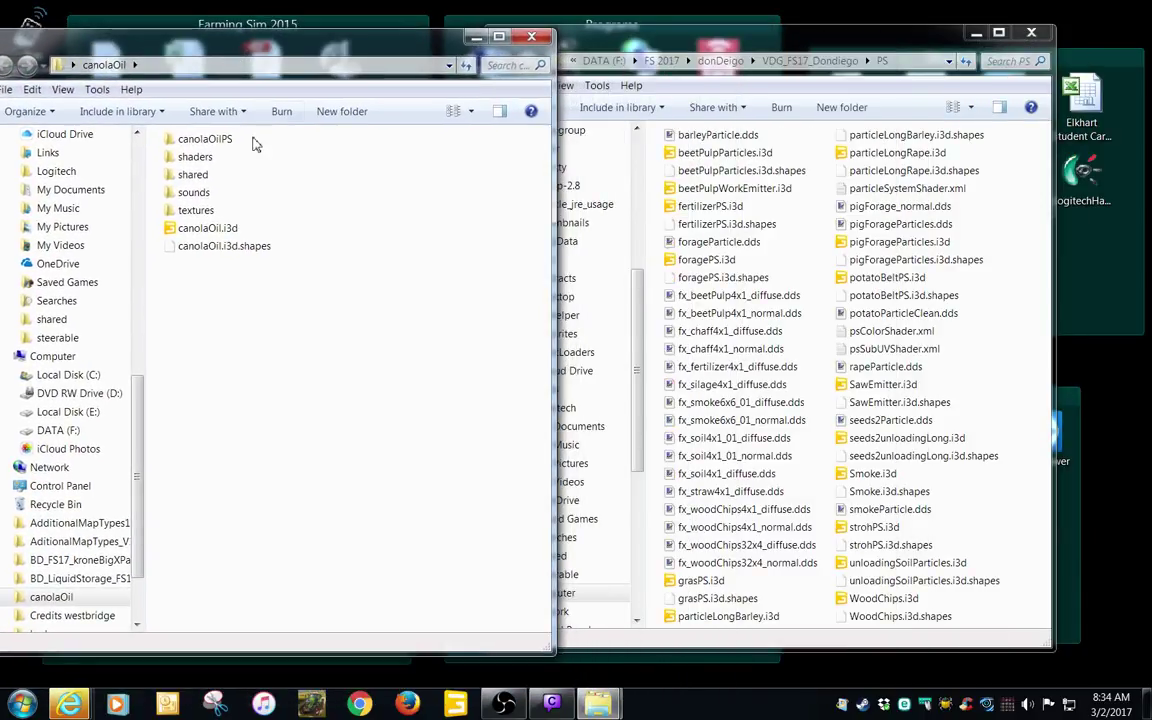
drag(744, 48, 782, 46)
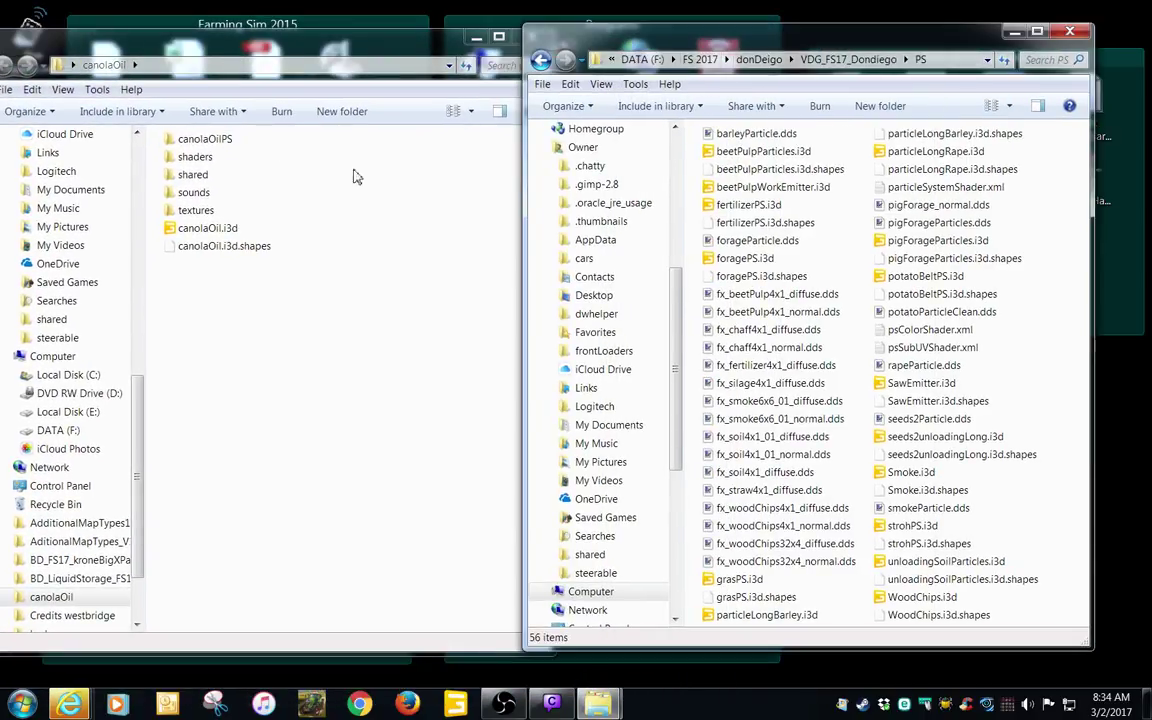
right_drag(211, 145, 990, 413)
click(1005, 476)
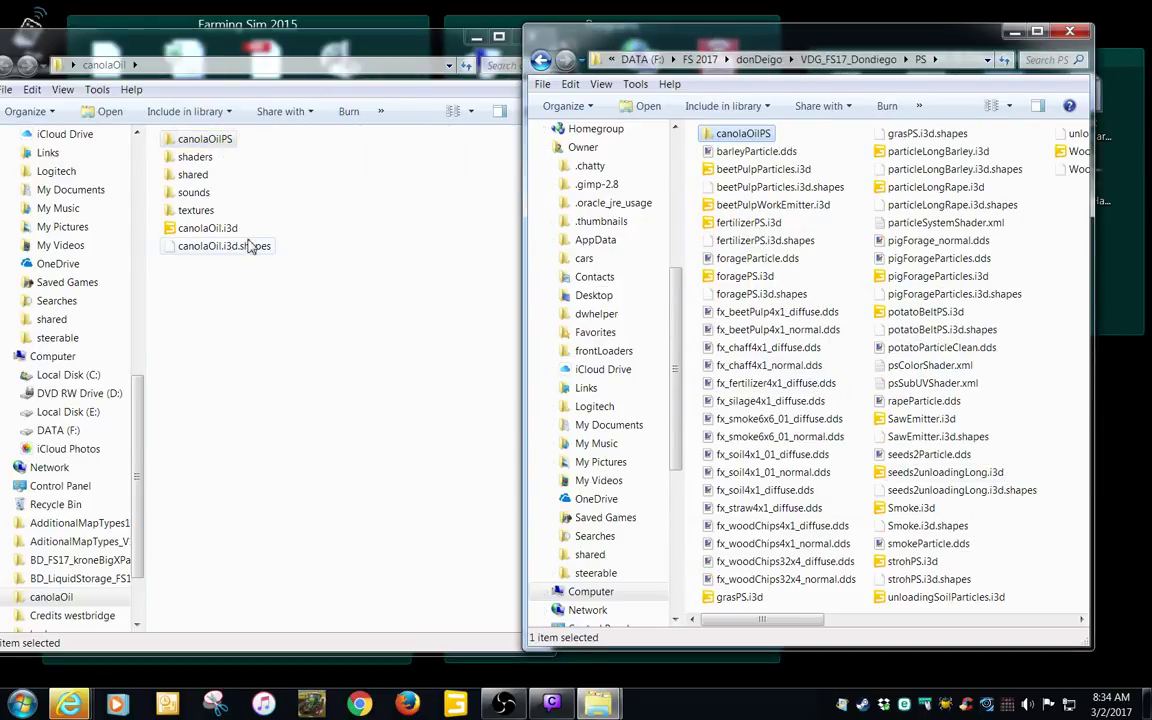
- Copy the canolaOil folder from the desktop into the import folder of VDG_FS17_Dondiego and open import to check it
click(759, 60)
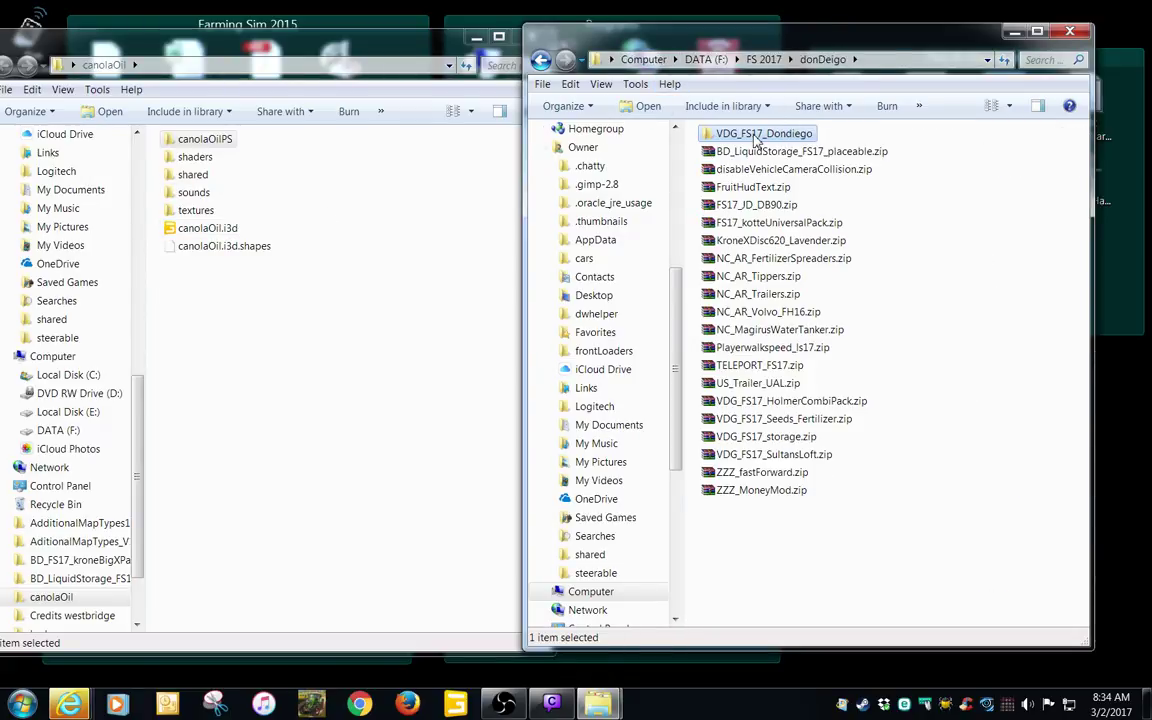
double_click(755, 137)
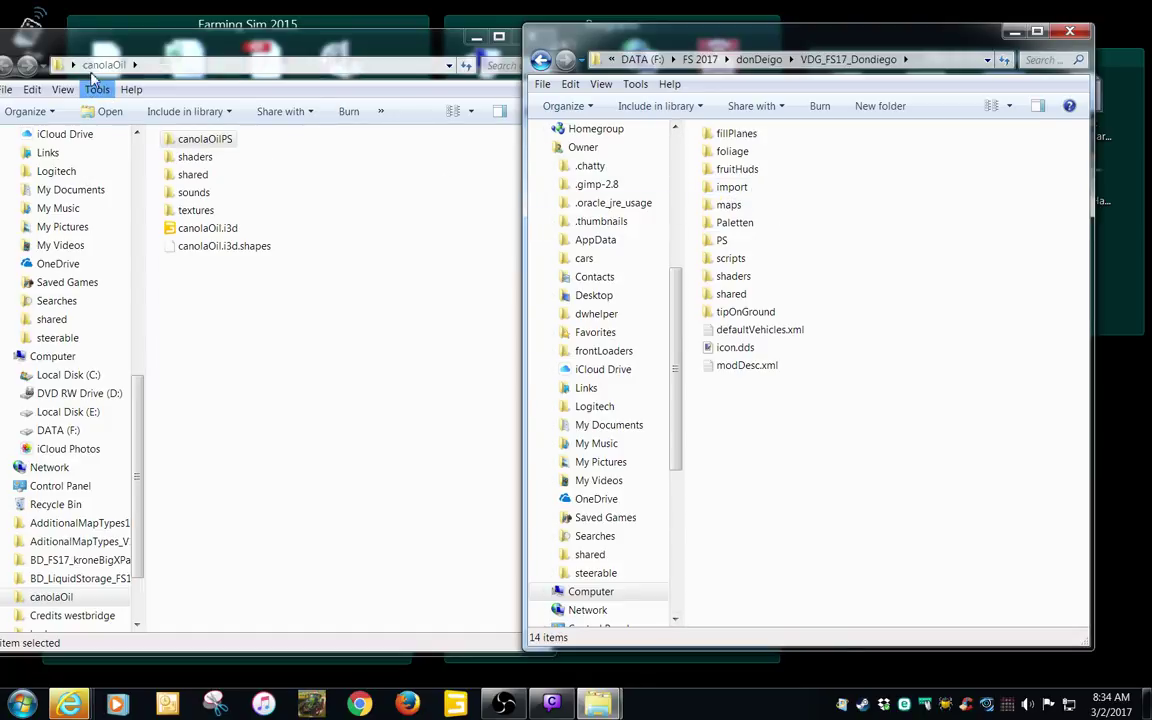
drag(286, 35, 283, 50)
click(509, 41)
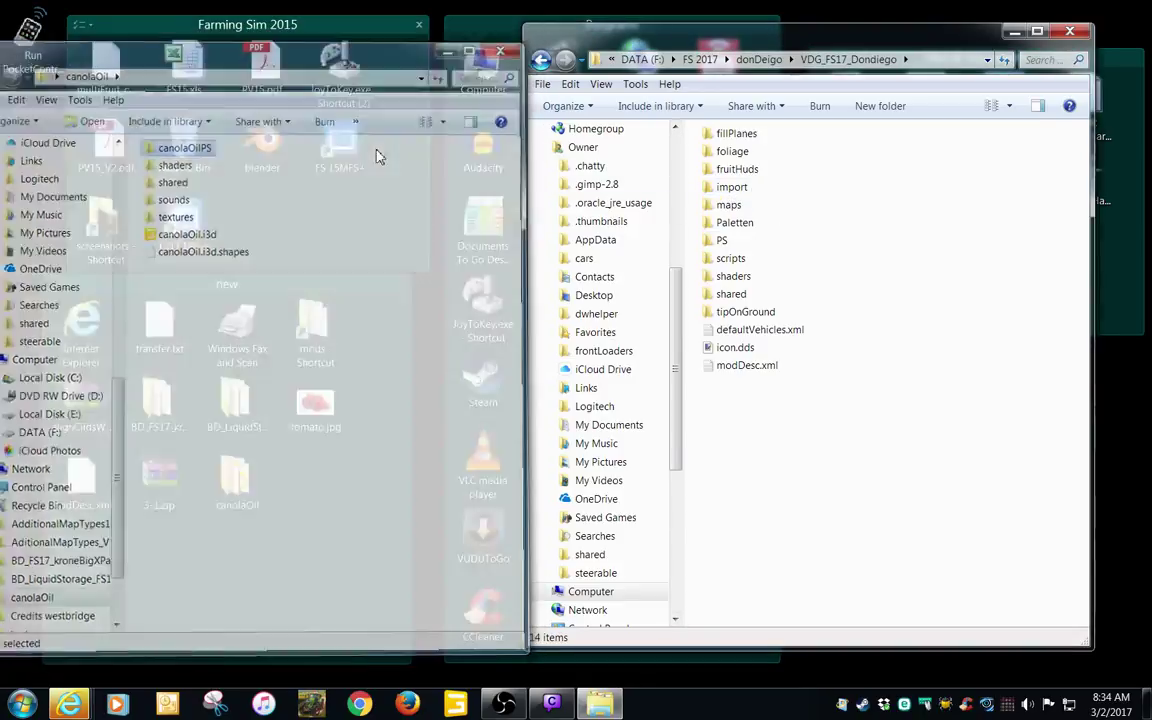
drag(237, 482, 488, 460)
right_drag(488, 460, 733, 190)
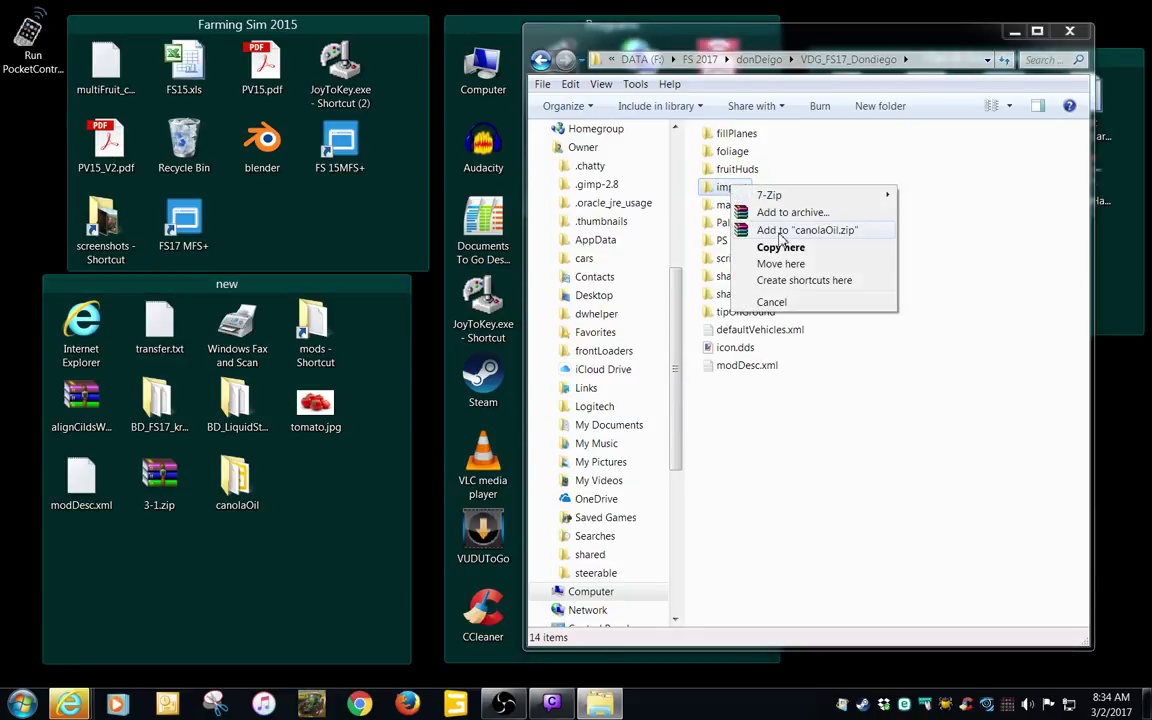
click(818, 245)
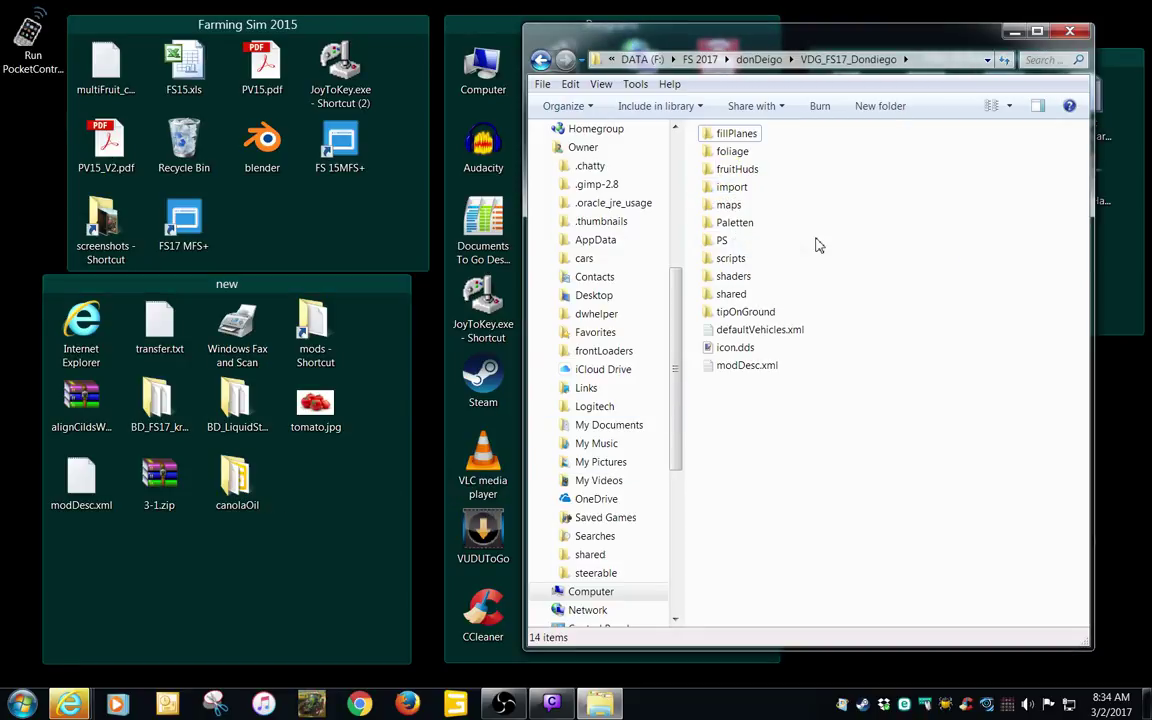
double_click(724, 187)
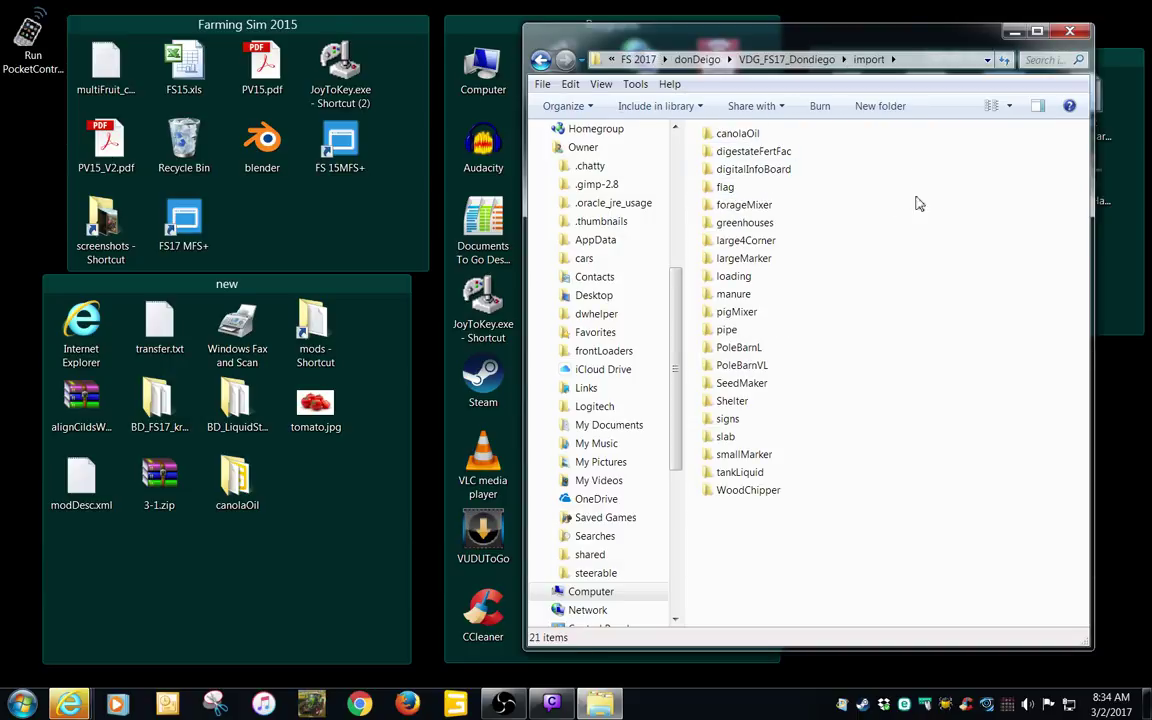
- Look into the maps folder, then open VDG_FS17_Dondiego's modDesc.xml in Notepad++ at the l10n text entries
click(765, 61)
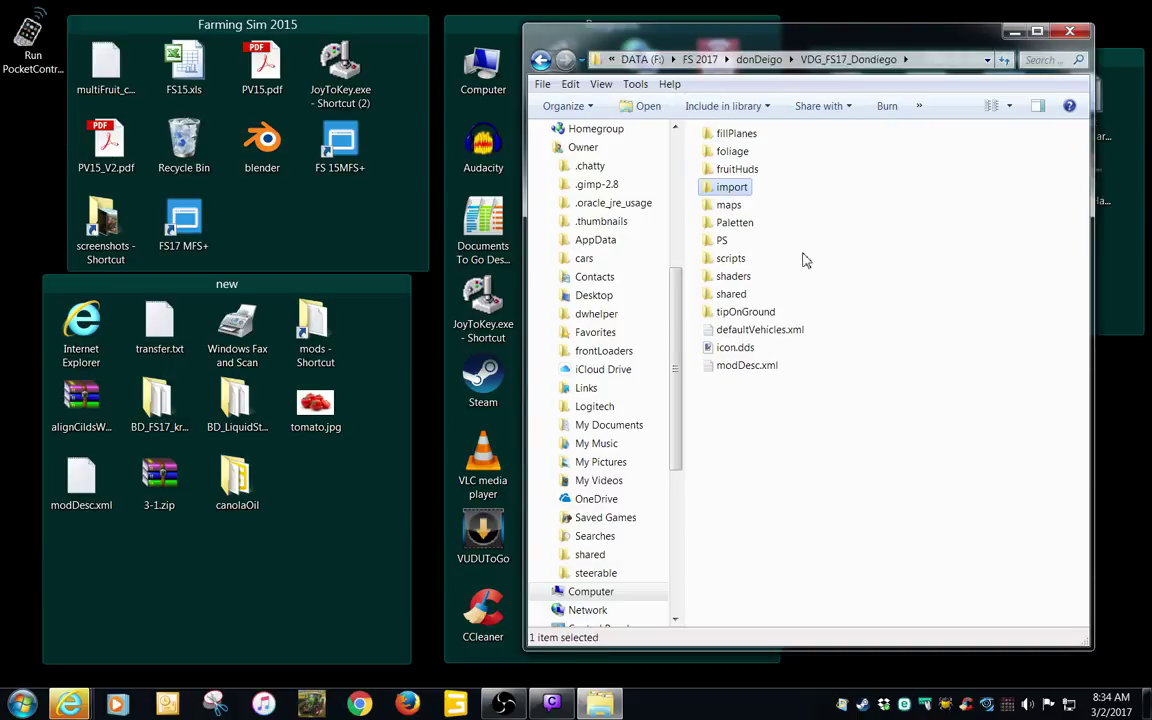
double_click(728, 206)
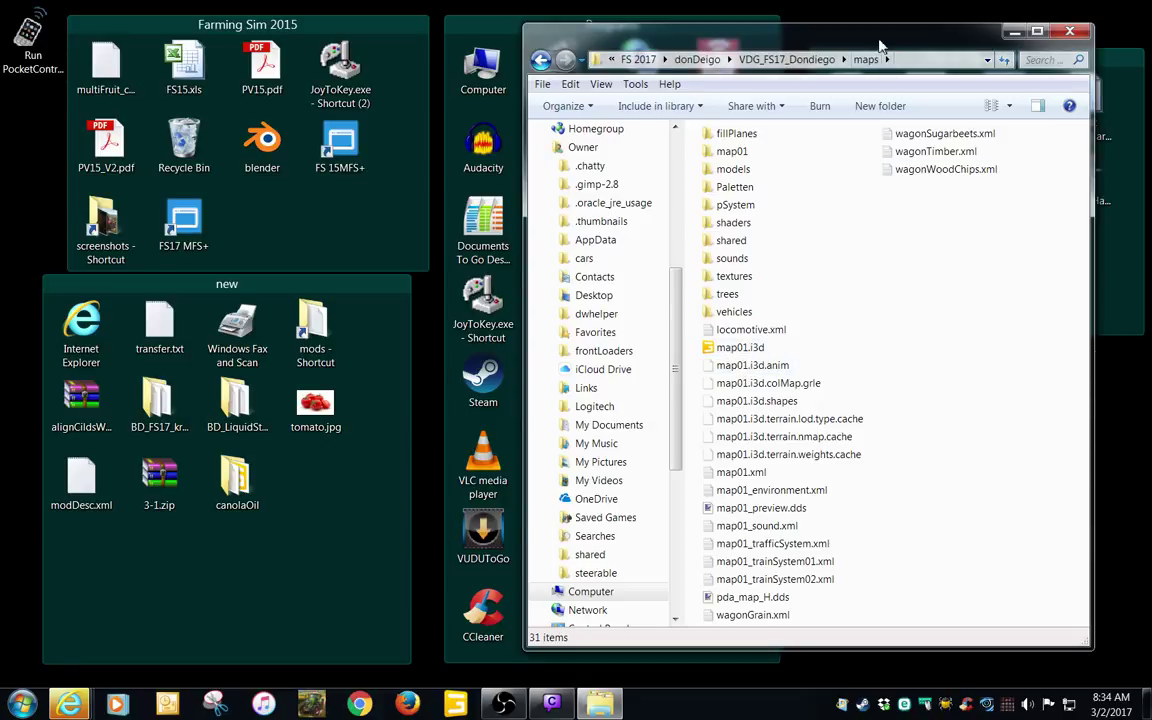
drag(884, 53, 822, 48)
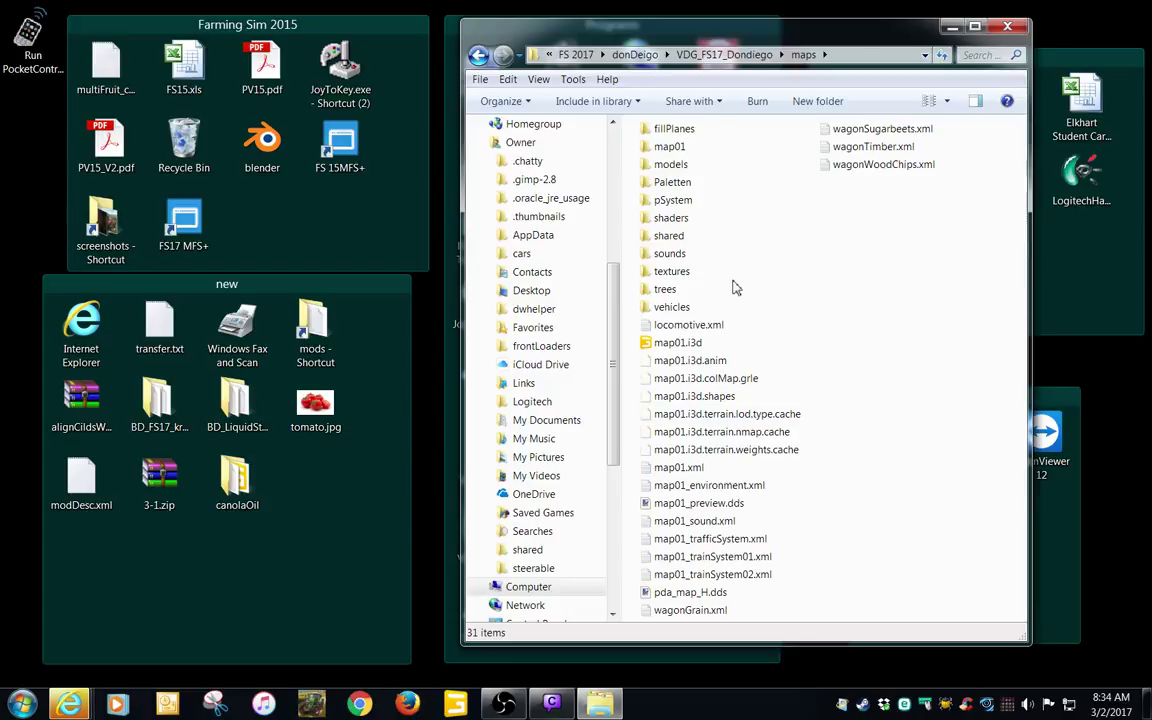
click(722, 57)
double_click(684, 361)
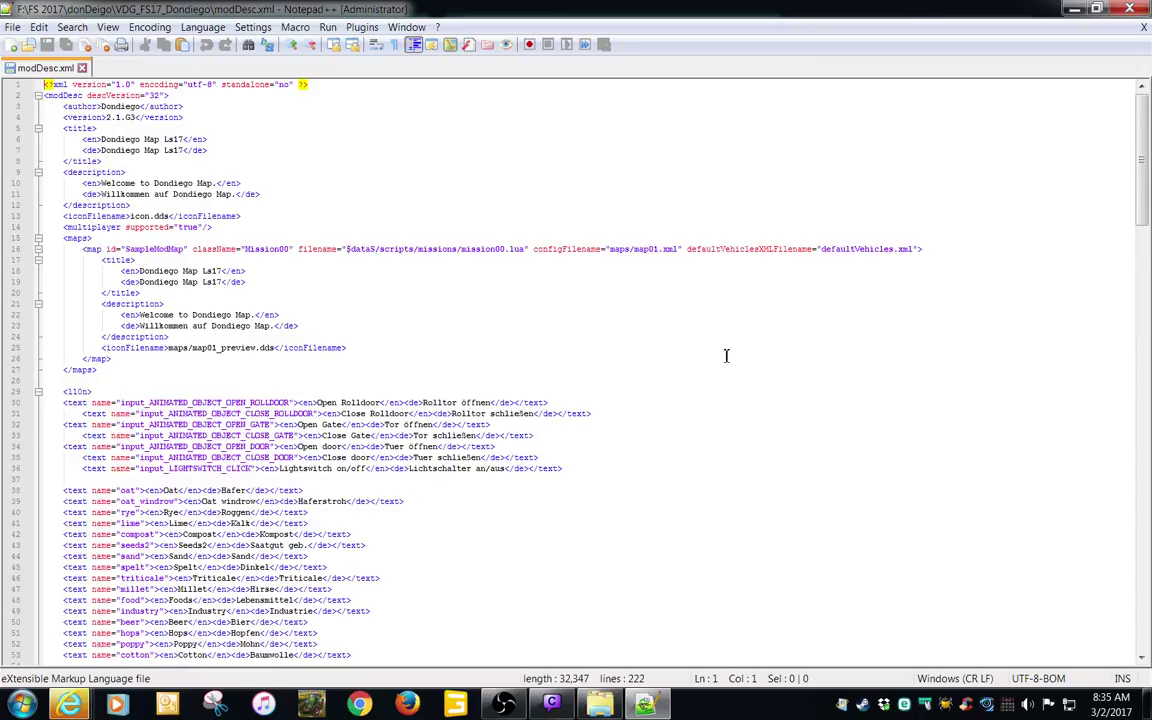
scroll(726, 355, down, 2)
scroll(726, 347, down, 2)
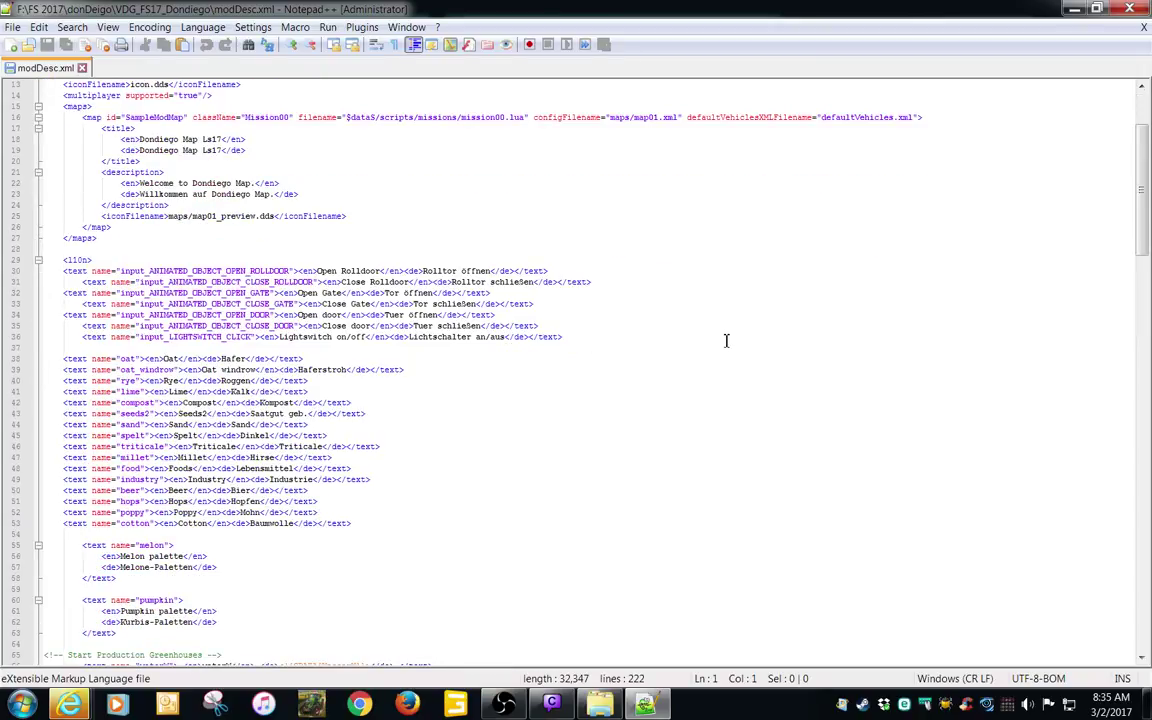
scroll(726, 341, down, 4)
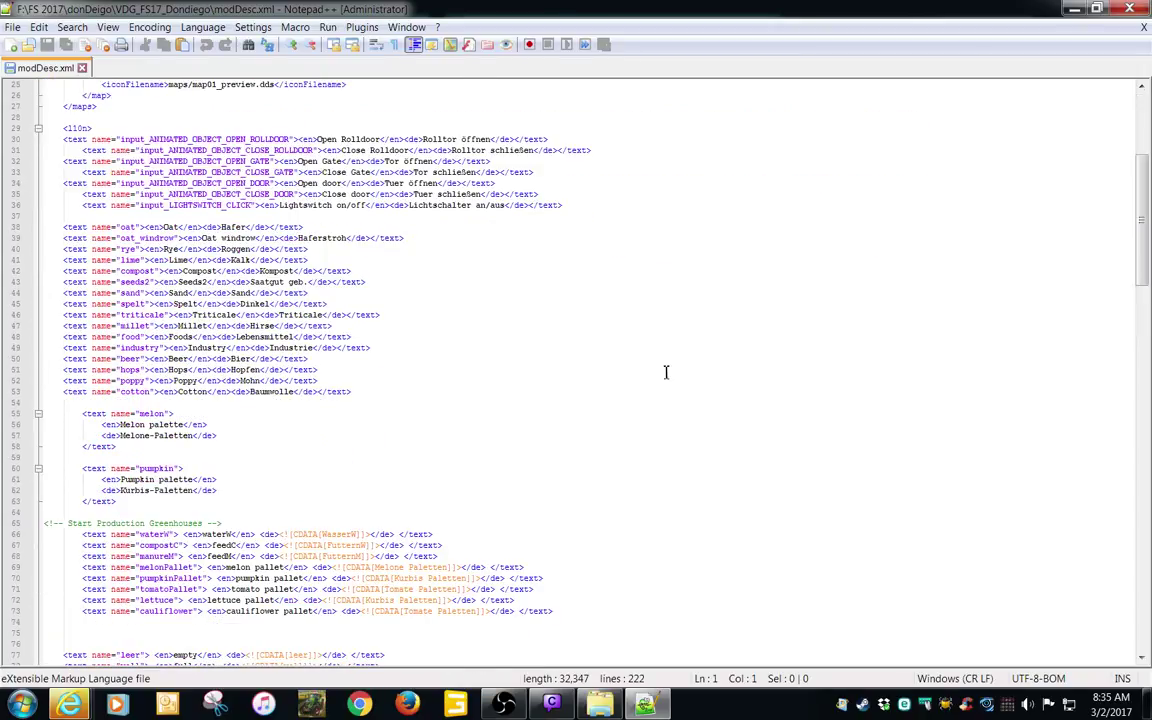
- Duplicate the cotton text entry onto a new line directly below it in the l10n section
click(360, 392)
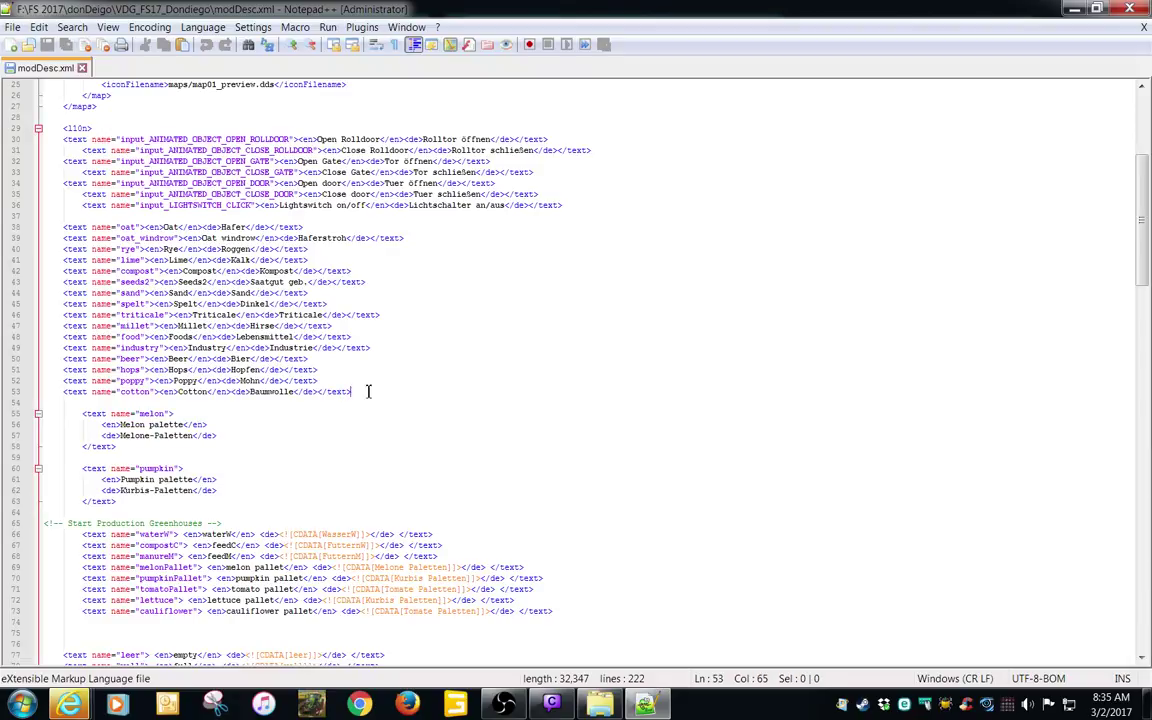
key(shift+Home)
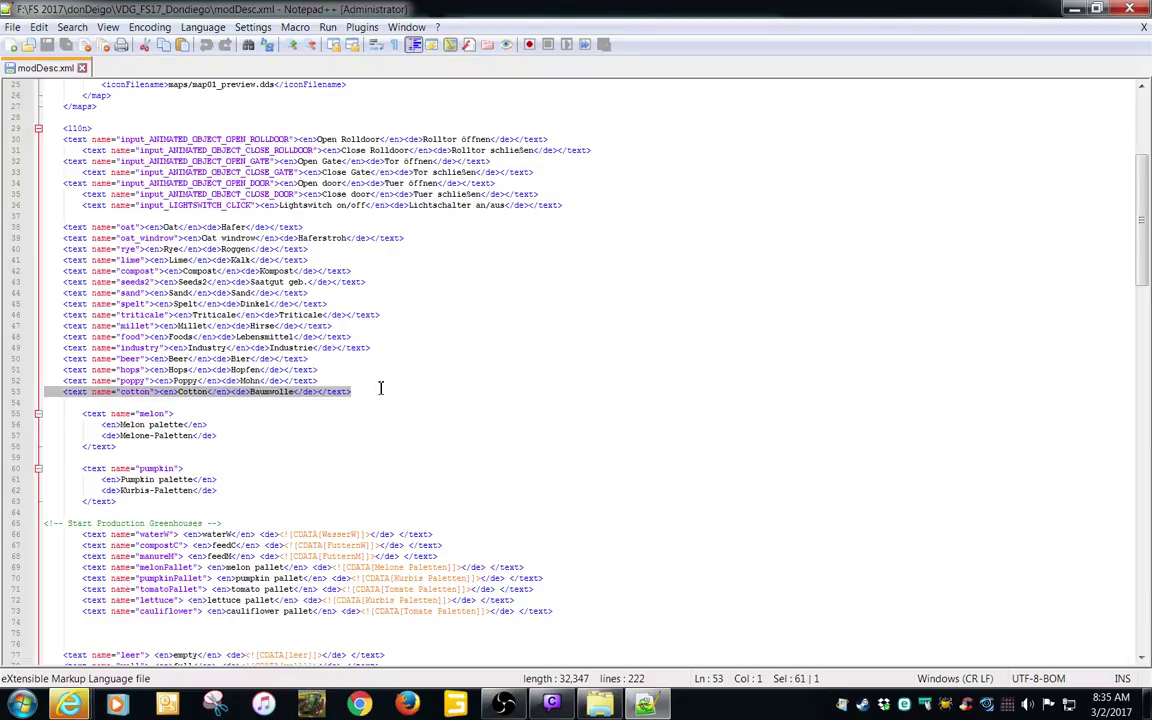
click(381, 388)
key(Return)
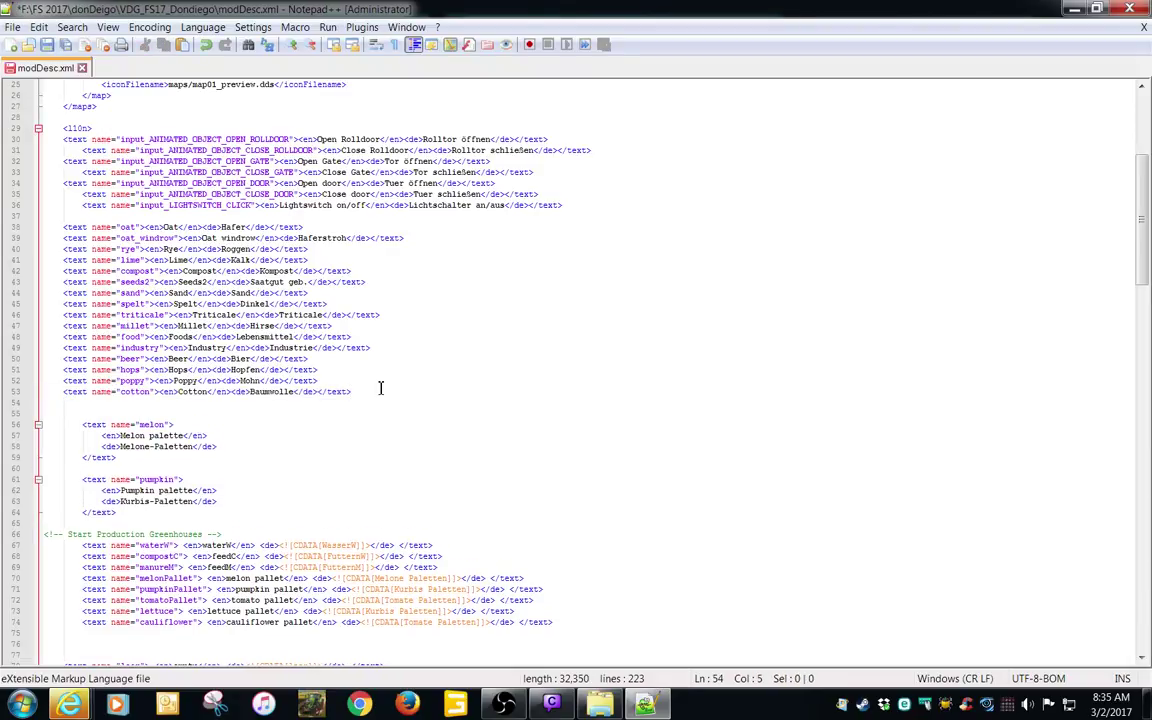
key(ctrl+v)
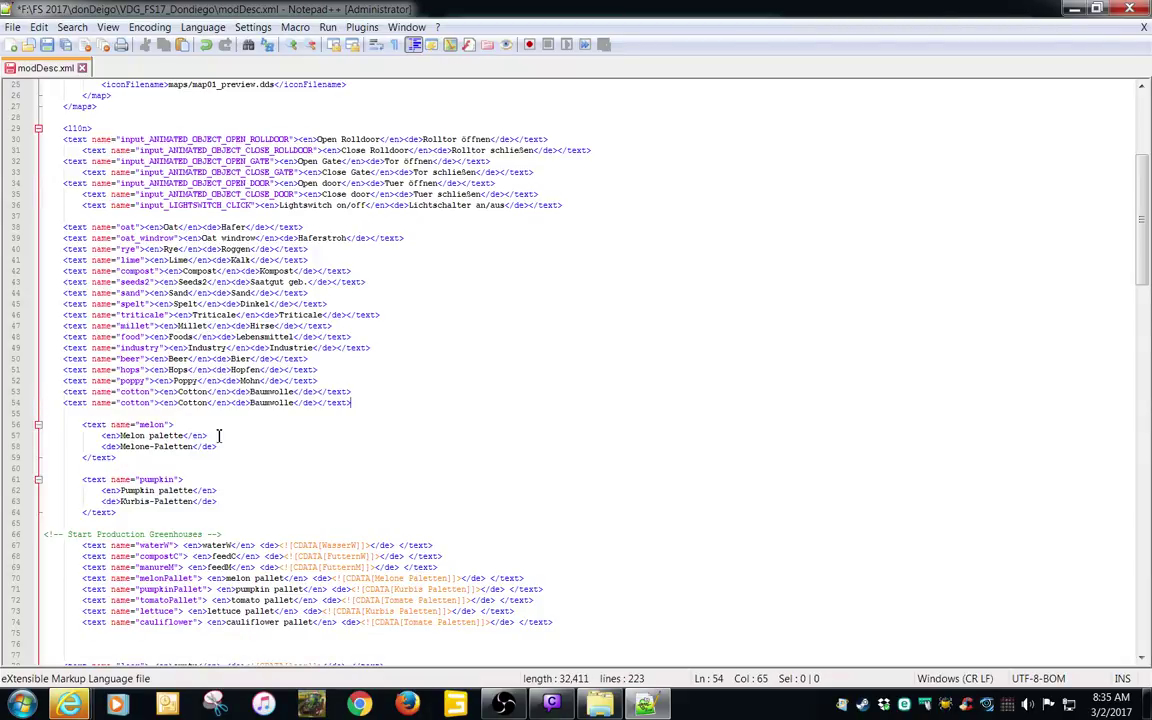
- Set the duplicated entry's name to canoloaOil and its English text to Canola Oil
double_click(141, 404)
text(canoloa)
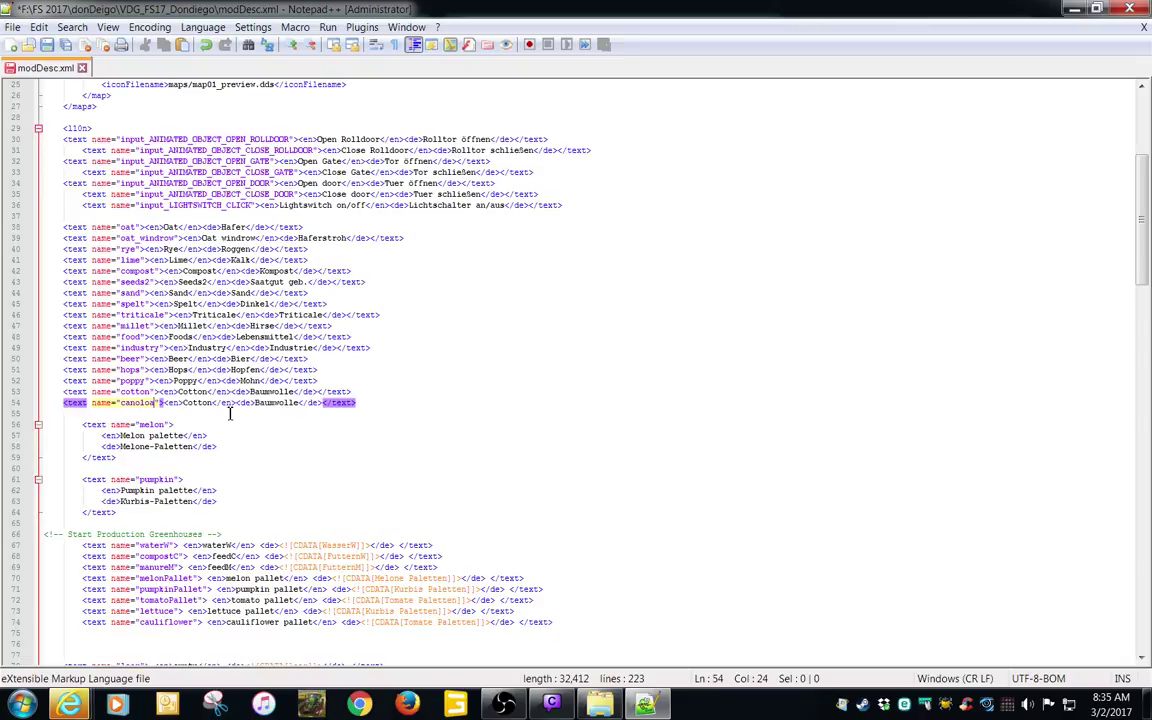
text(Oil)
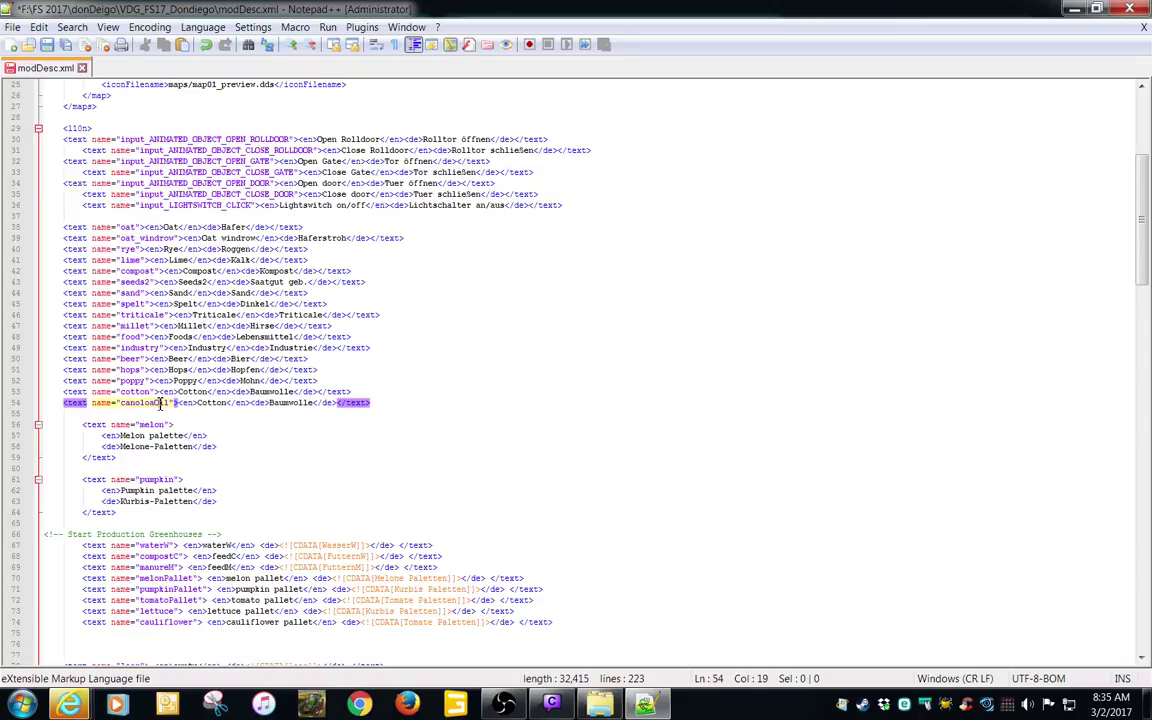
double_click(213, 403)
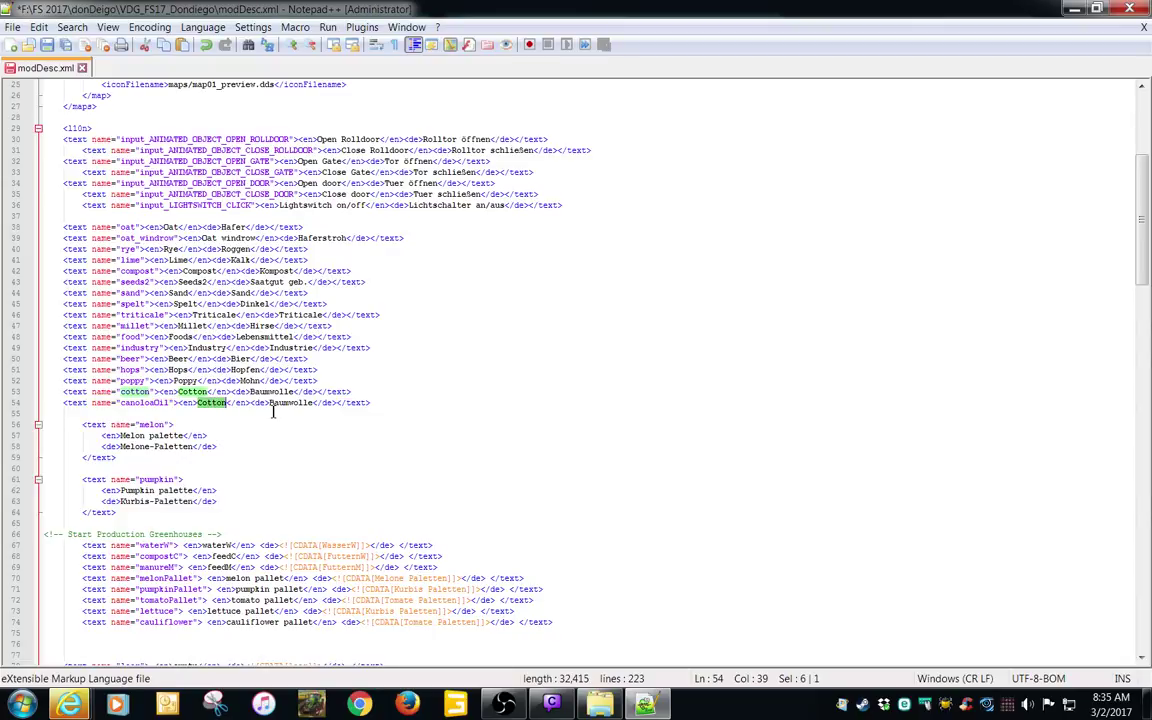
text(Canola)
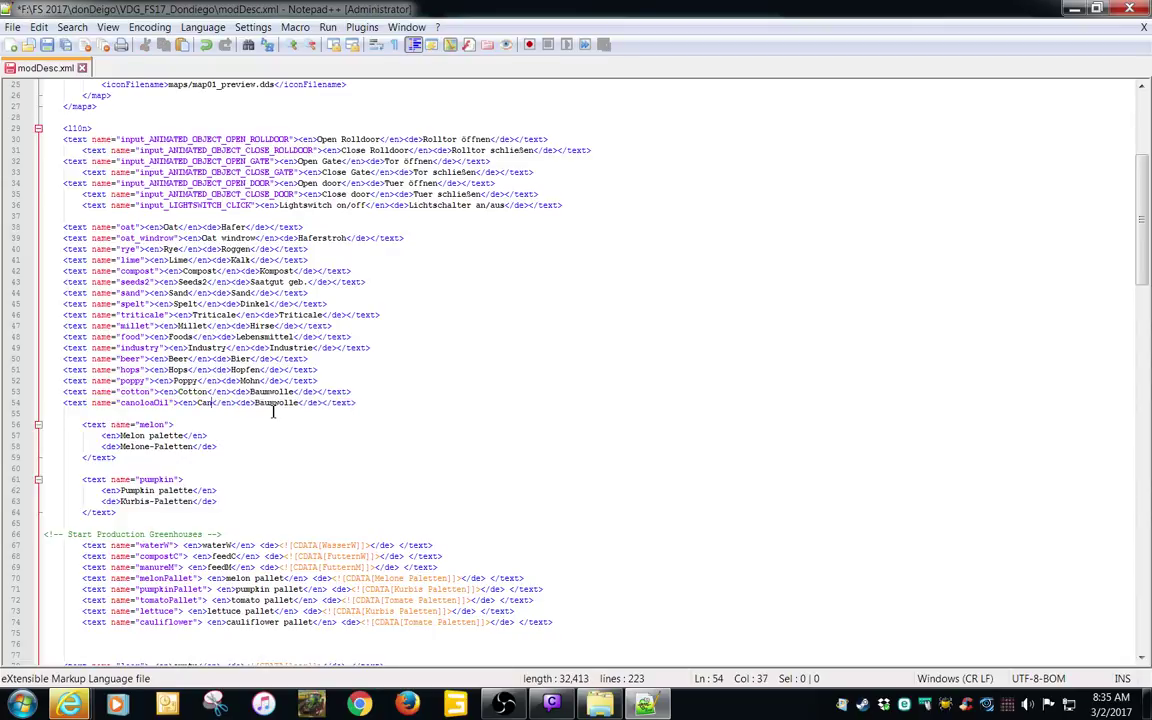
text( Oil)
- Remove the German translation, including its de tags, from the Canola Oil entry
key(Right)
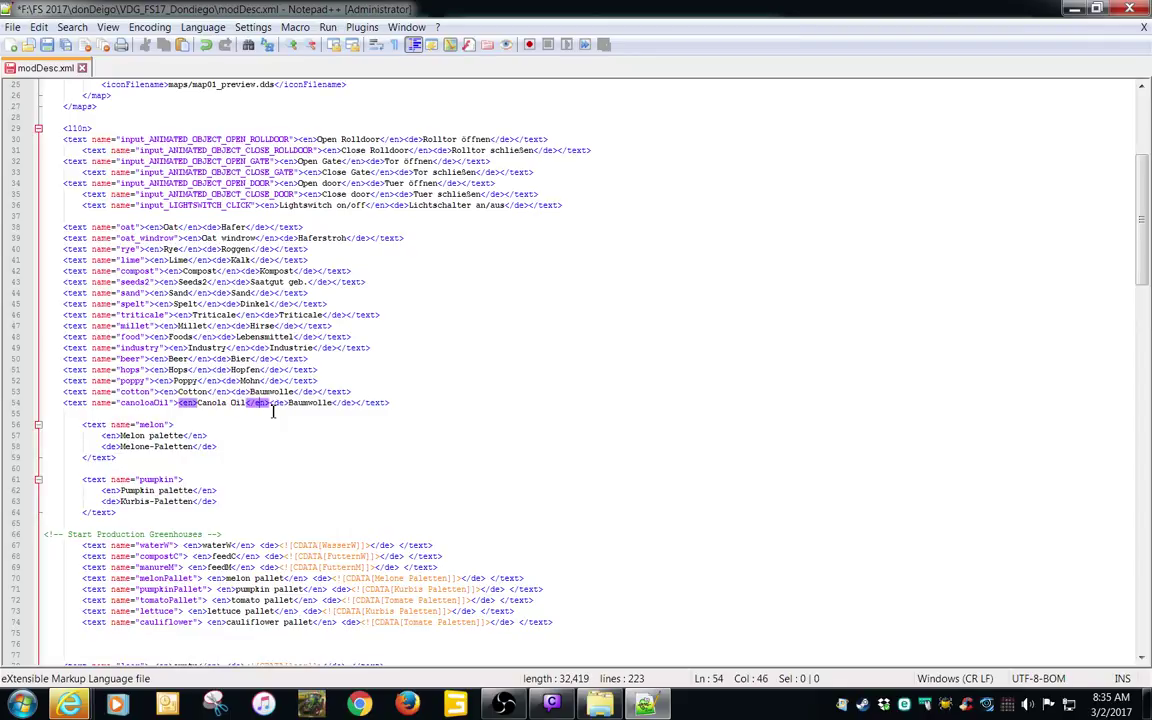
key(Right)
key(Right)
key(Delete)
key(Delete)
key(Delete)
key(Delete)
key(Delete)
key(Delete)
key(Delete)
key(Delete)
key(Delete)
key(Delete)
key(Delete)
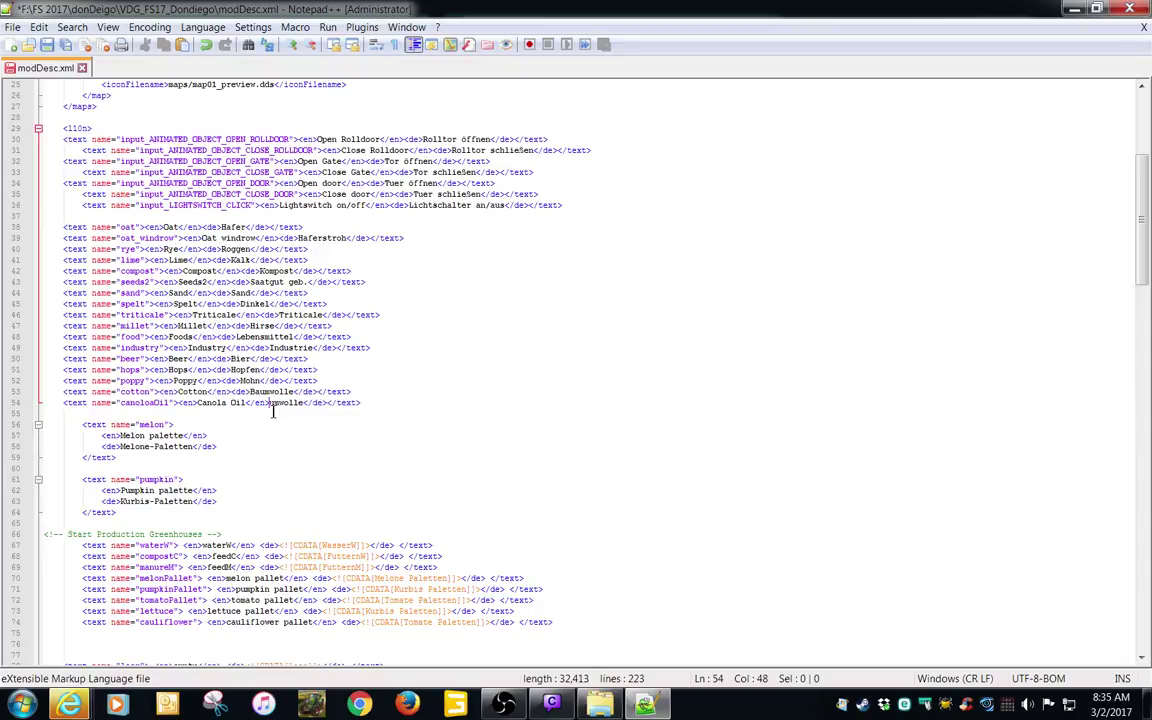
key(Delete)
key(Delete)
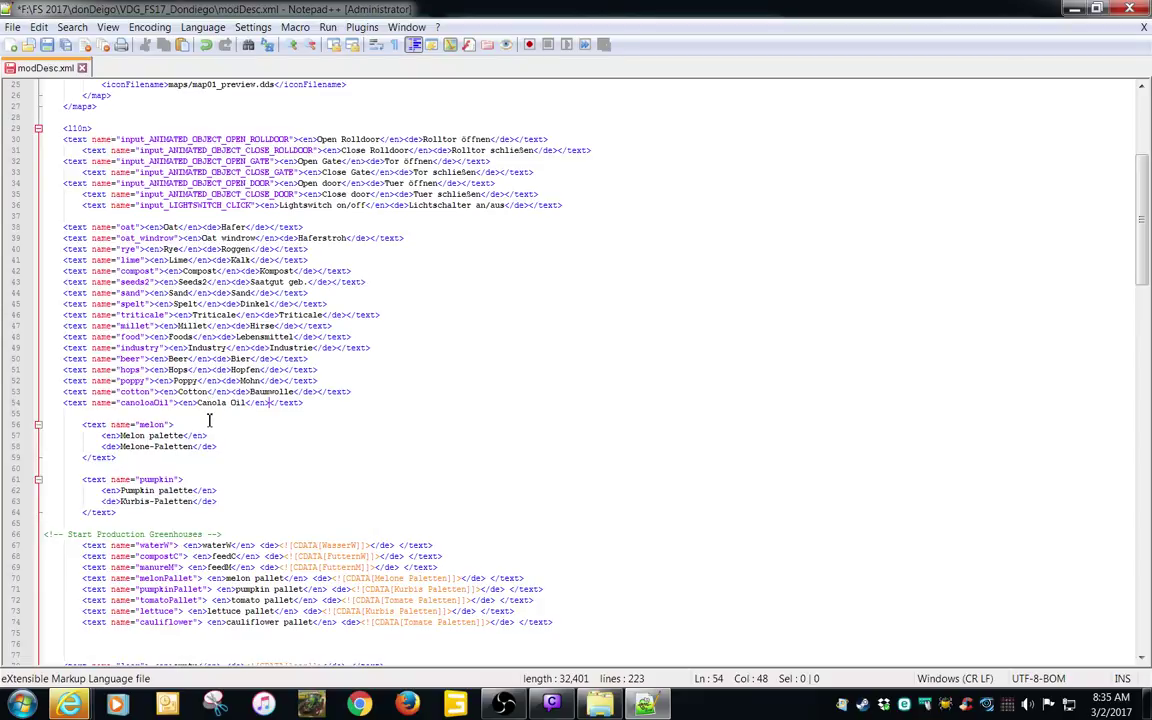
- Switch from modDesc.xml to the canolaOil folder and open canolaOil.i3d in GIANTS Editor 7.0.5
click(258, 393)
scroll(323, 420, down, 6)
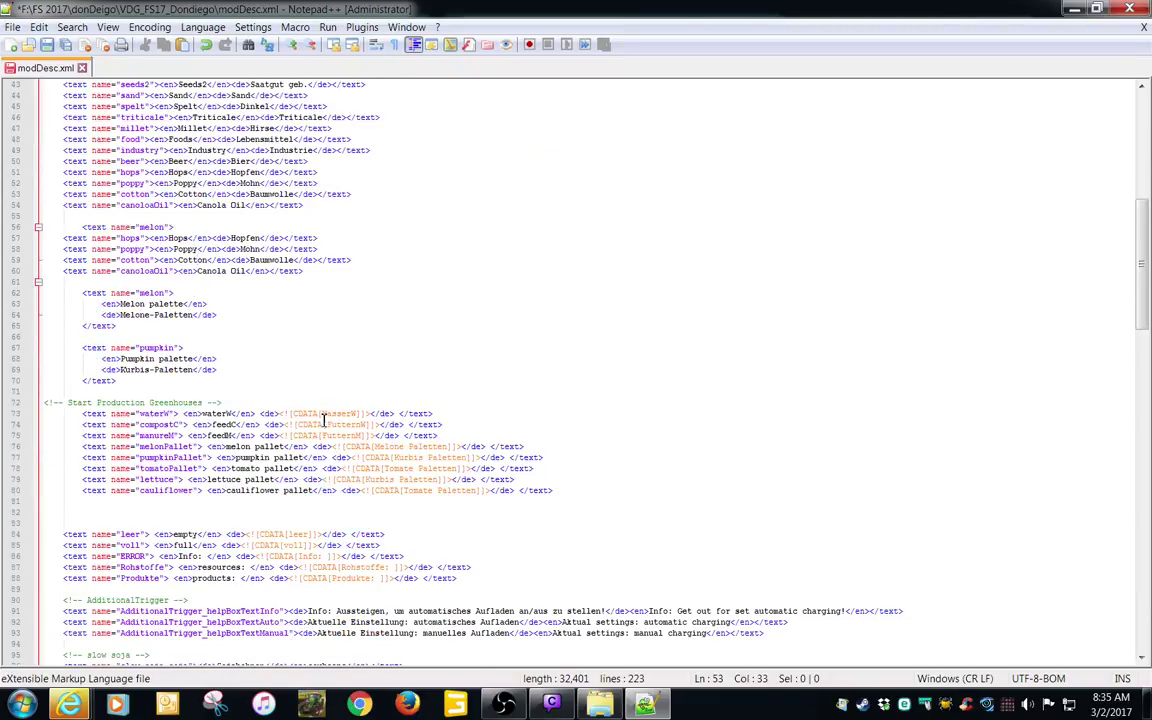
scroll(323, 420, down, 4)
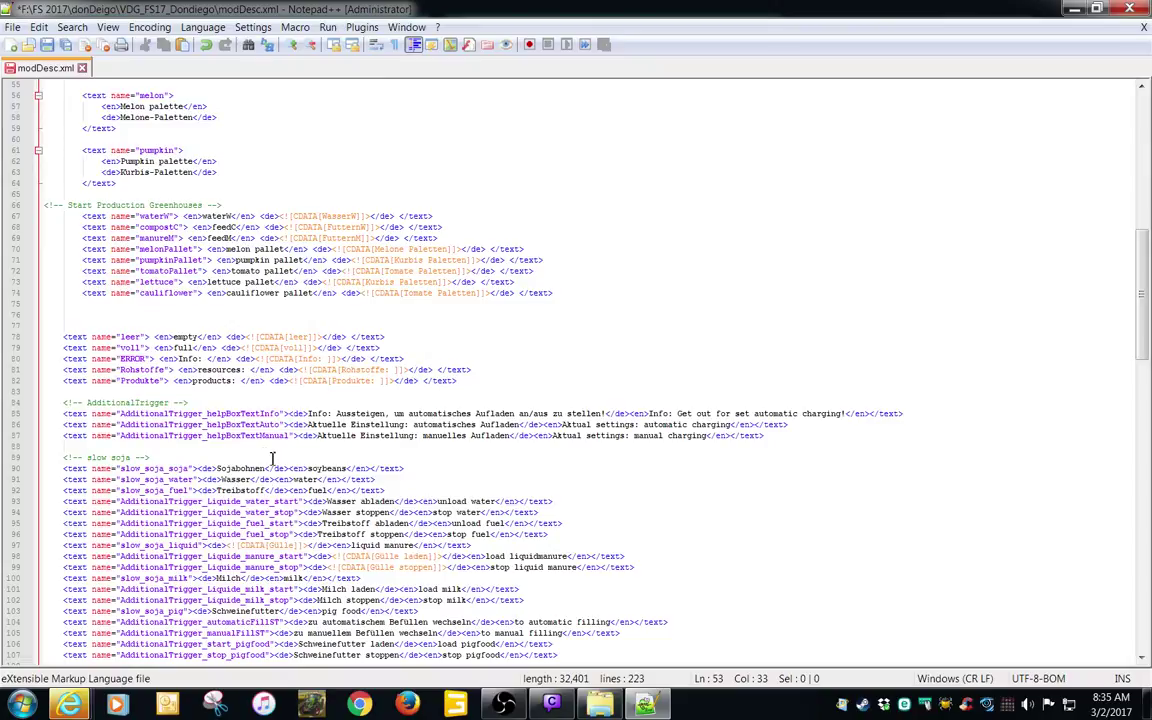
click(770, 441)
drag(636, 10, 846, 150)
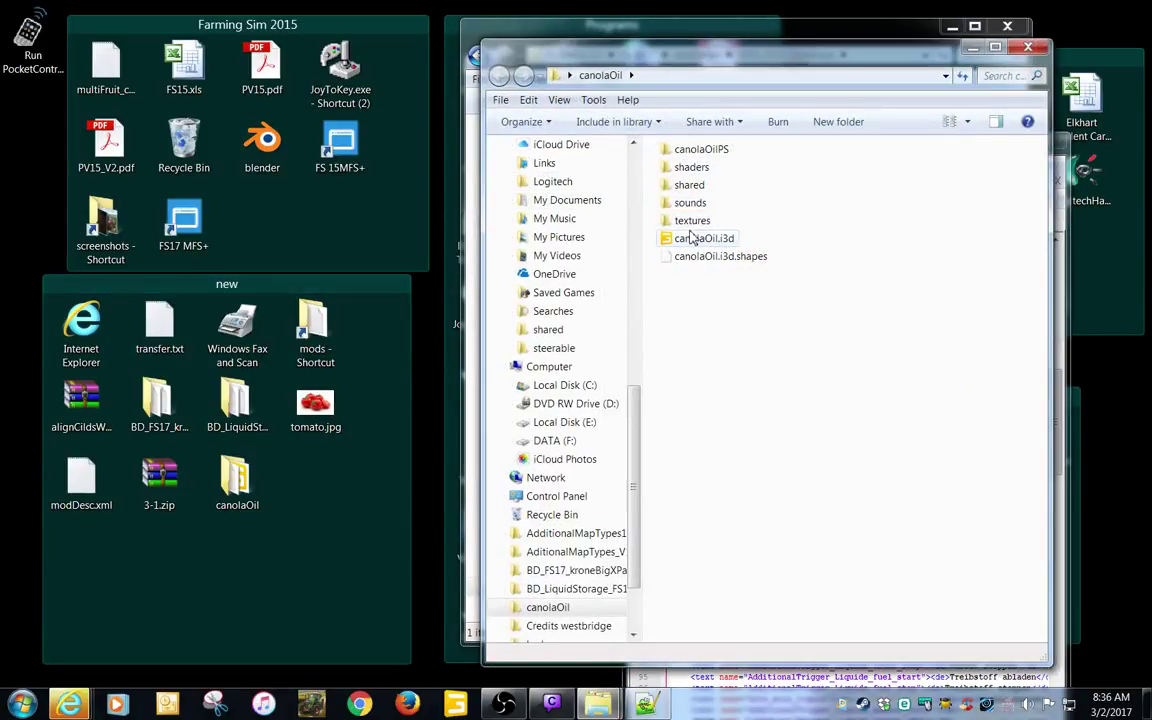
double_click(690, 238)
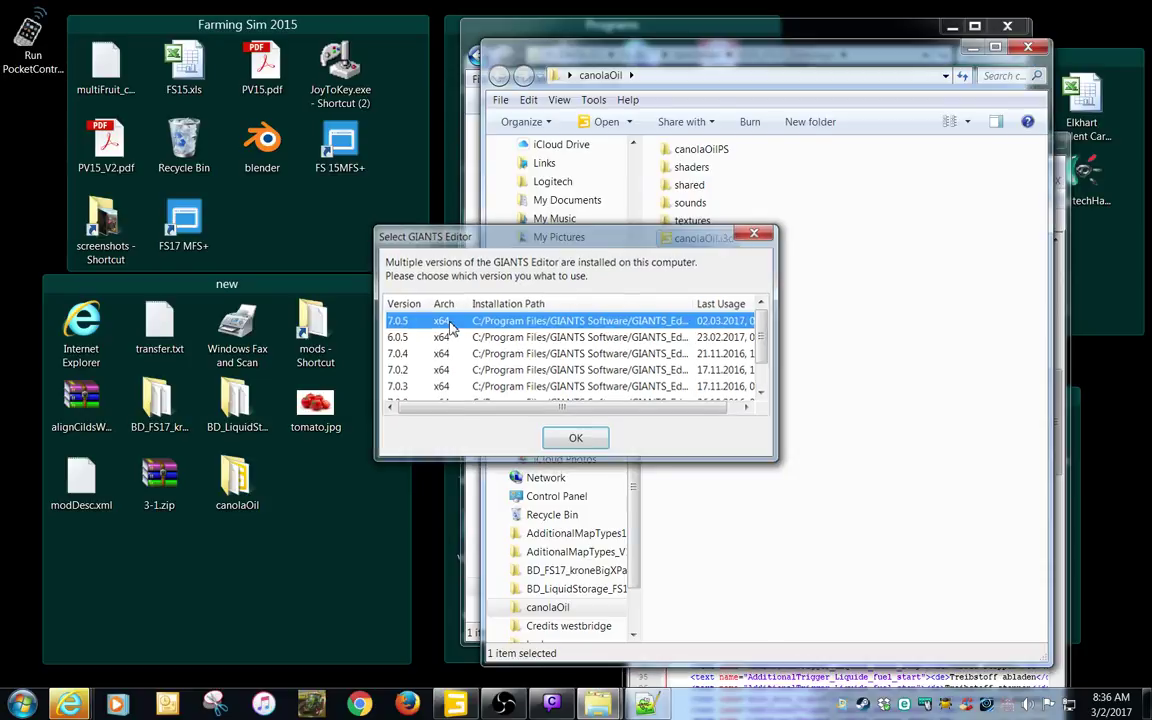
double_click(450, 323)
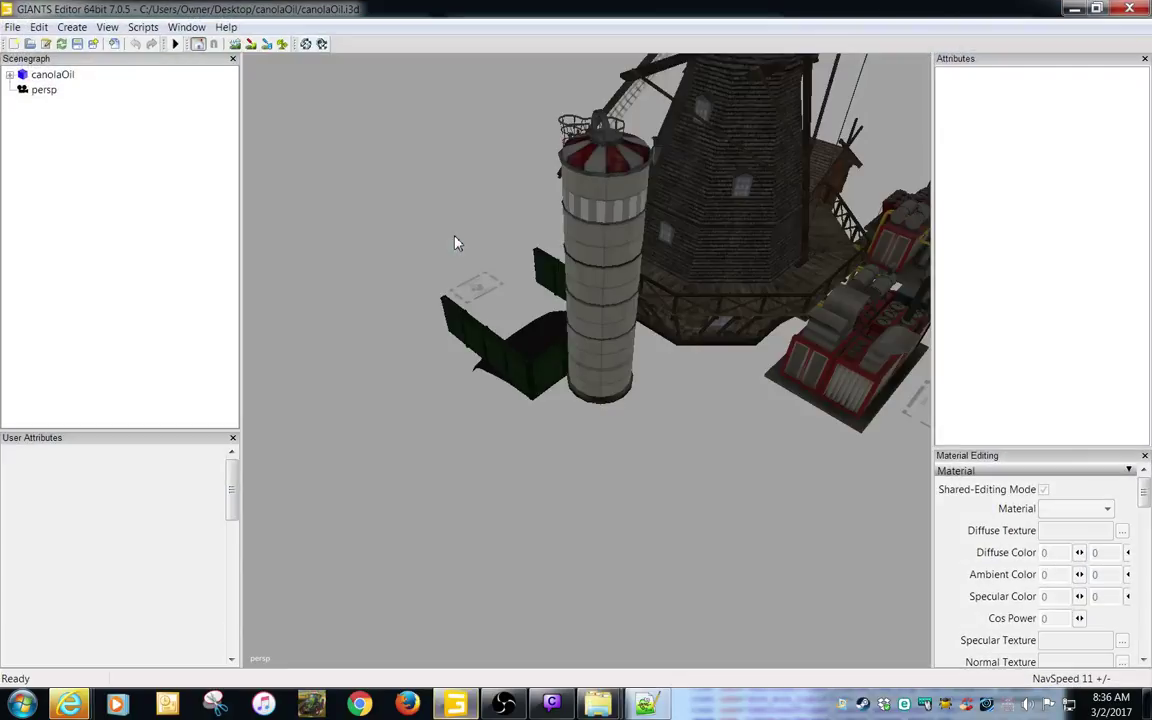
- Expand canolaOil down through outputTrigger and Produkt1, and select its LiquideTrigger to see its user attributes
click(50, 75)
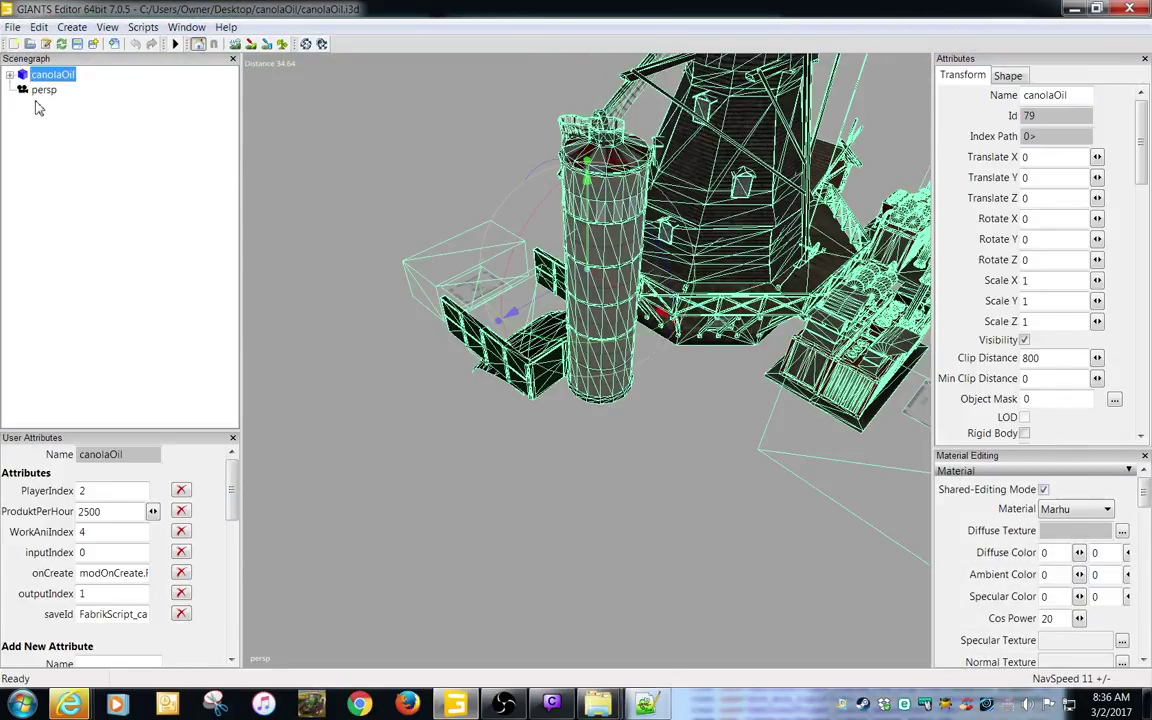
click(10, 75)
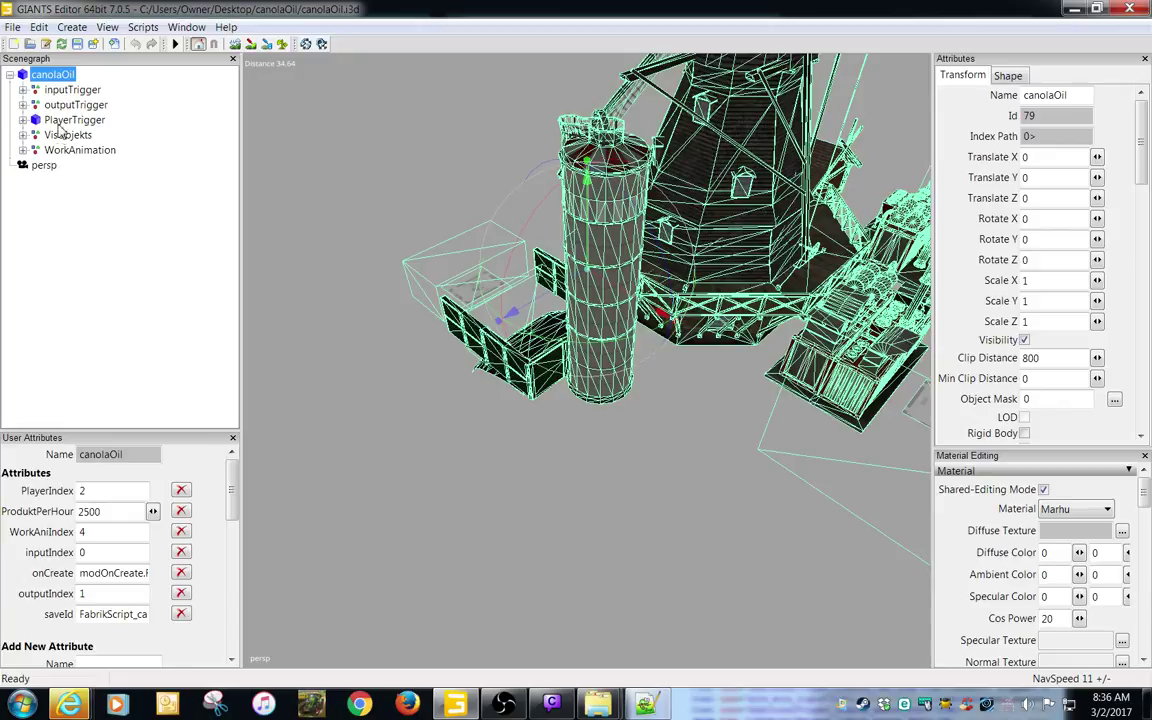
click(51, 107)
click(23, 105)
click(74, 121)
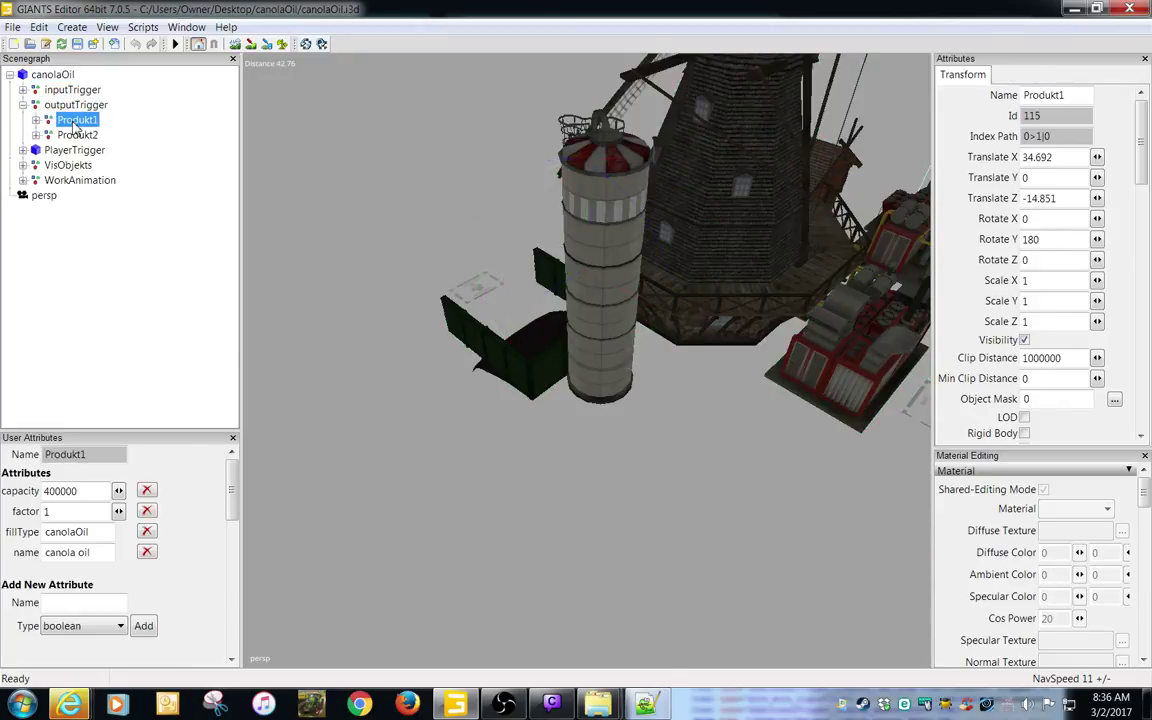
click(36, 120)
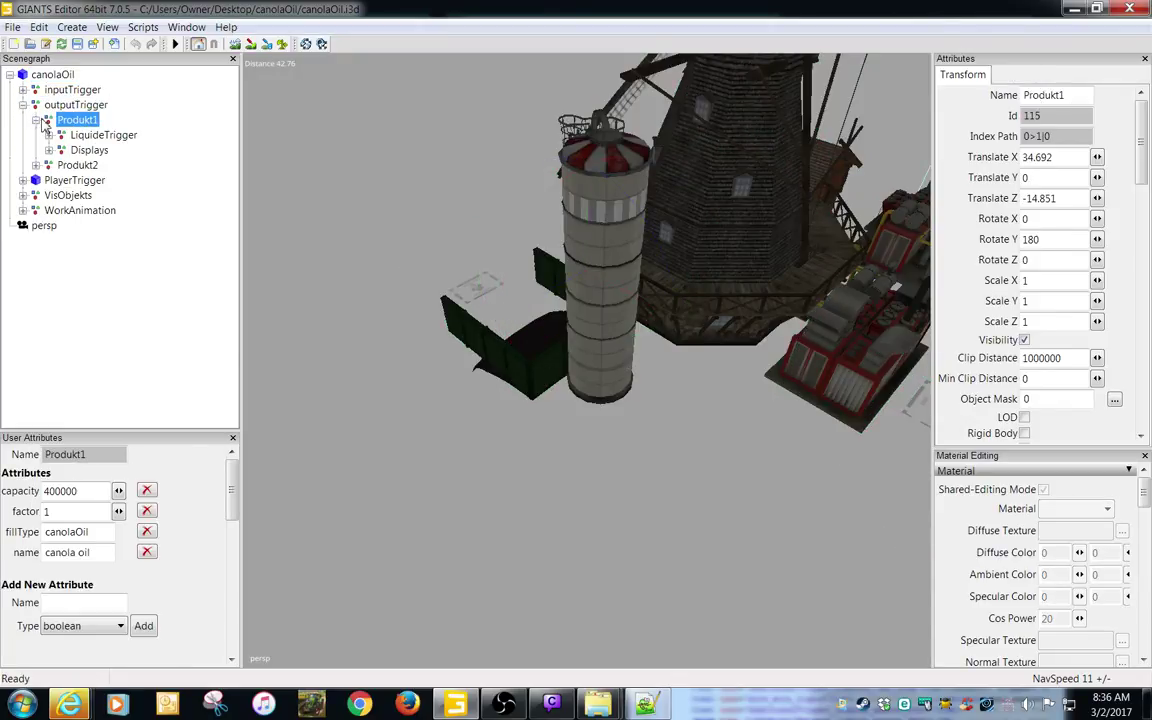
click(100, 136)
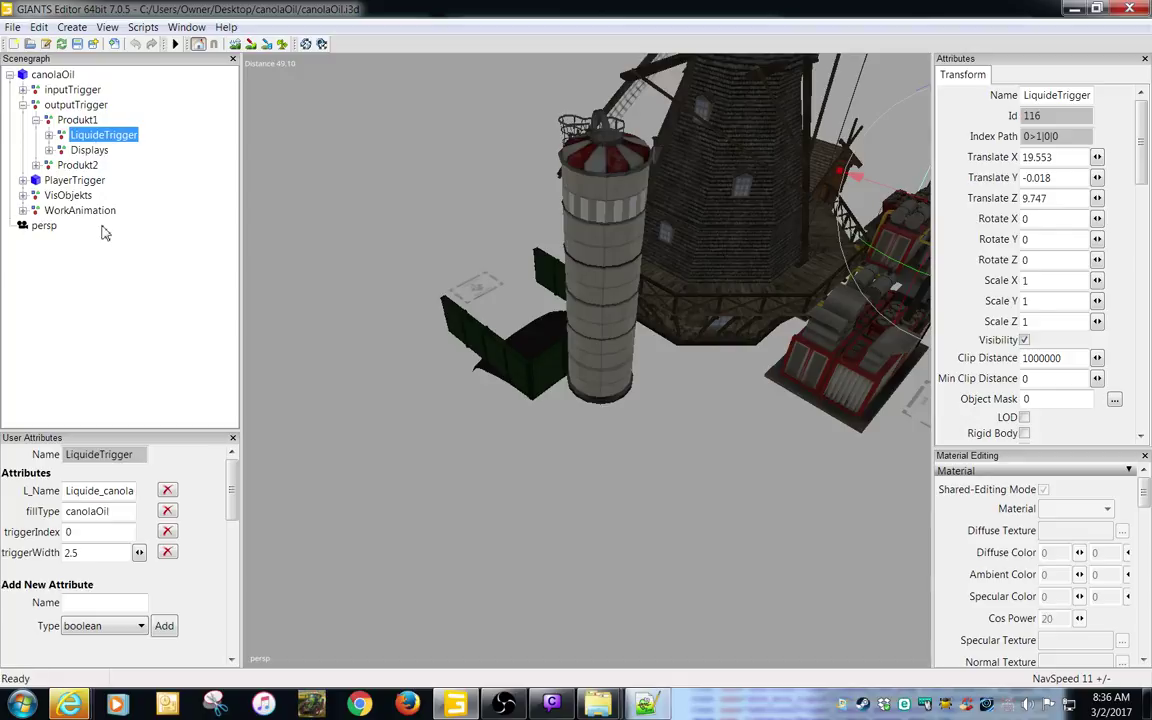
- Read the full L_Name and fillType values of the LiquideTrigger under Produkt1
click(97, 510)
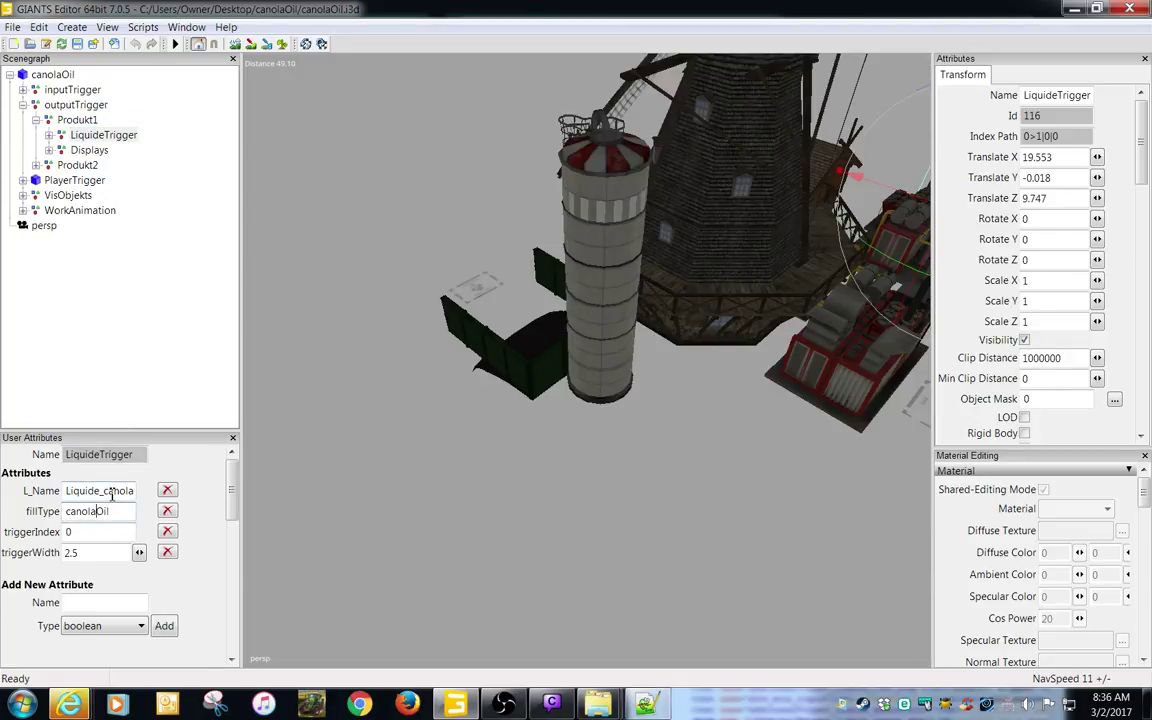
click(106, 490)
key(Right)
key(Right)
key(Right)
key(Right)
key(Right)
key(Right)
key(Right)
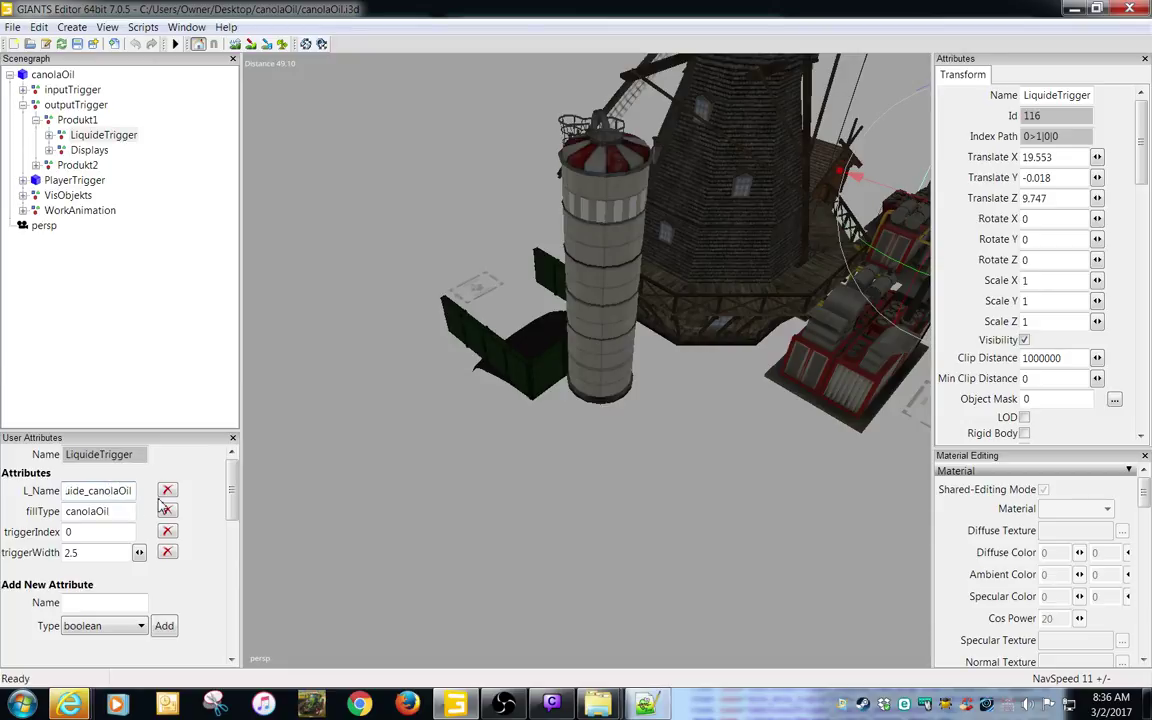
click(122, 511)
- Examine Produkt1 and the LiquideTrigger's child objects, including waterFillTrigger, OverloadPipe and cube, then reselect LiquideTrigger
click(56, 138)
click(72, 121)
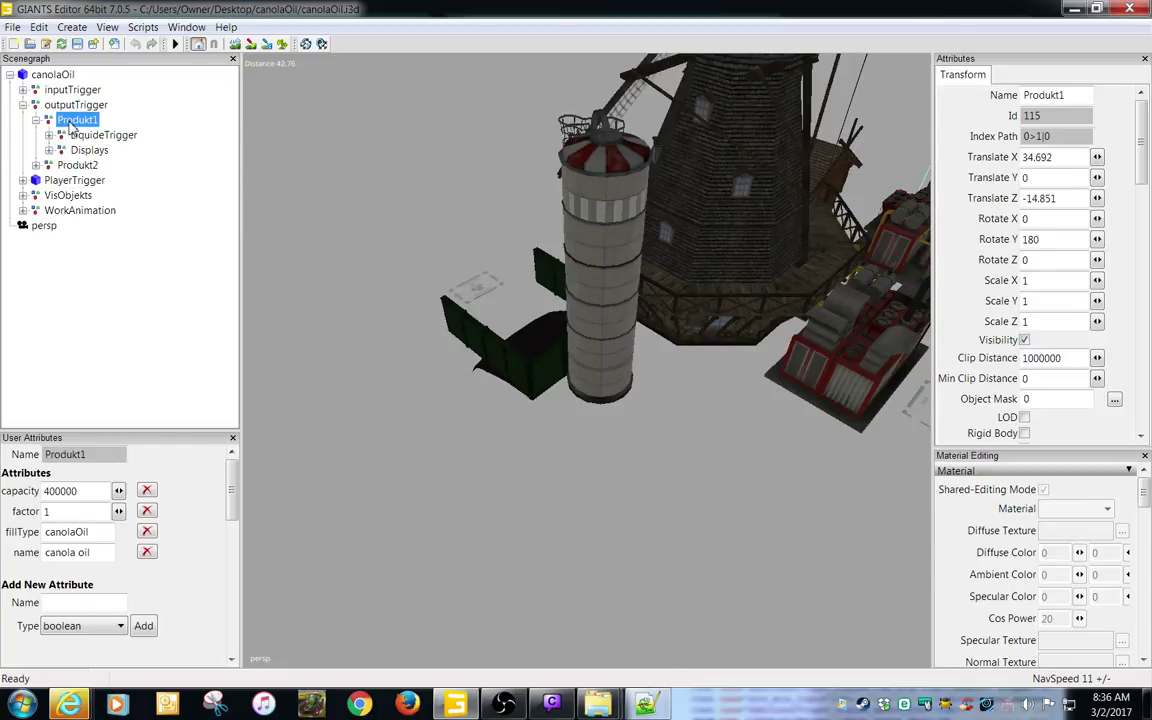
click(74, 135)
click(48, 135)
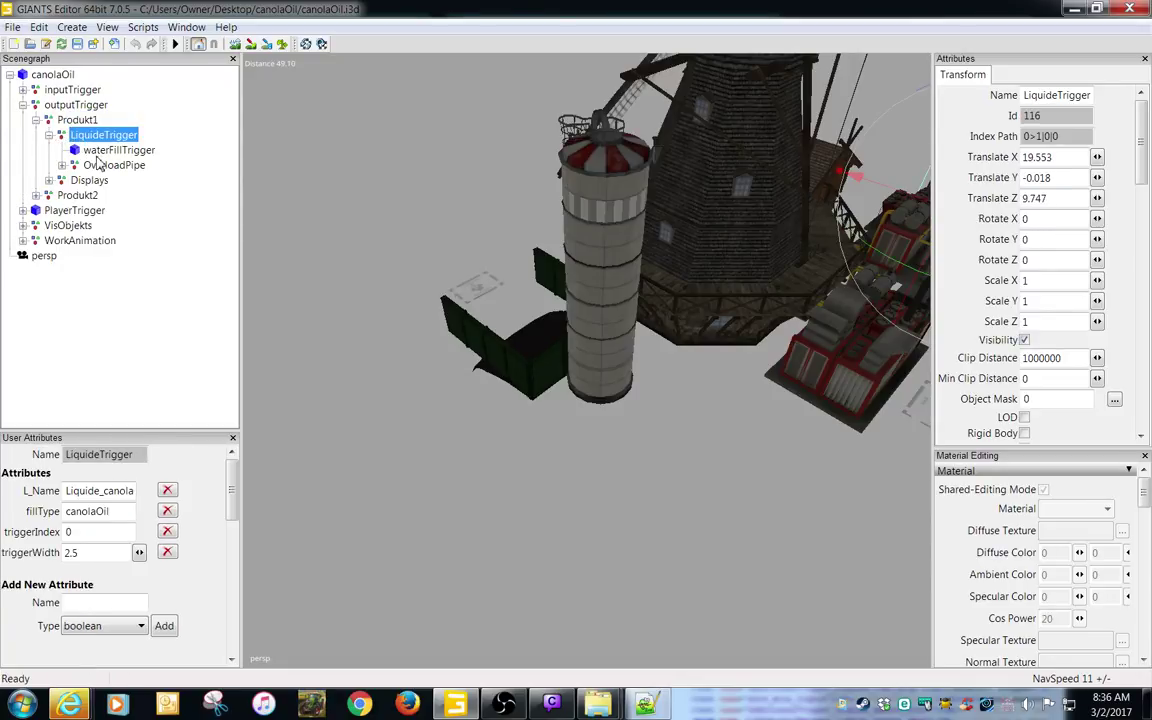
click(96, 150)
click(96, 165)
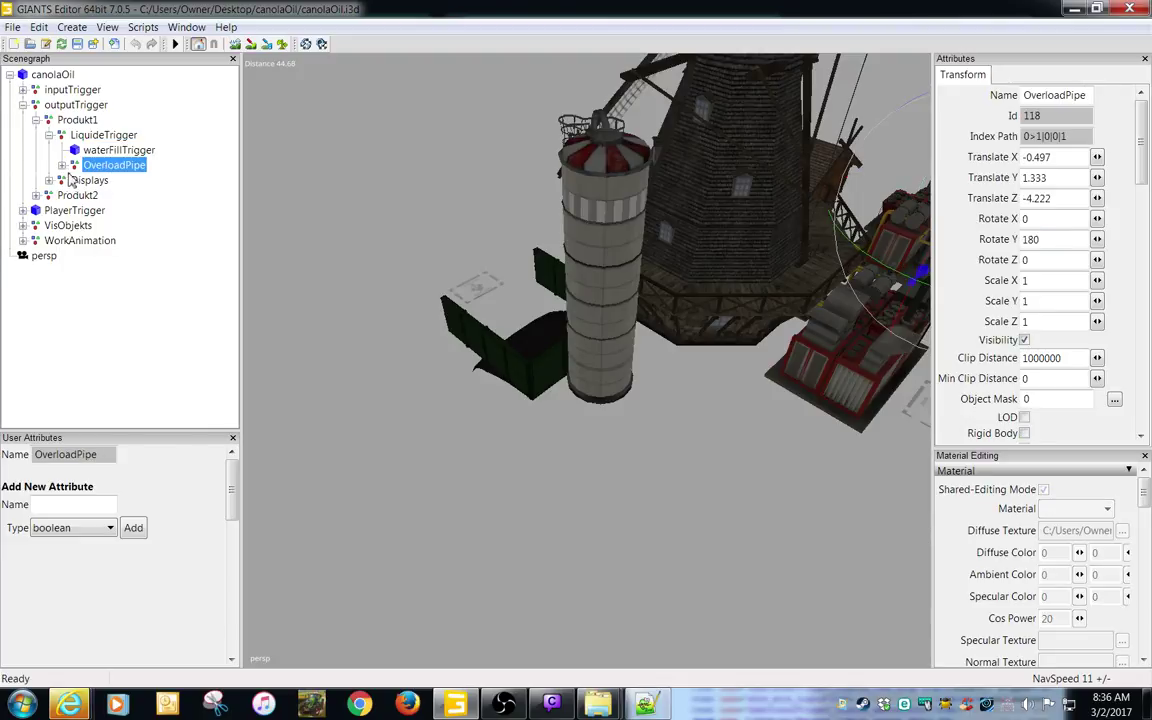
click(61, 165)
click(104, 180)
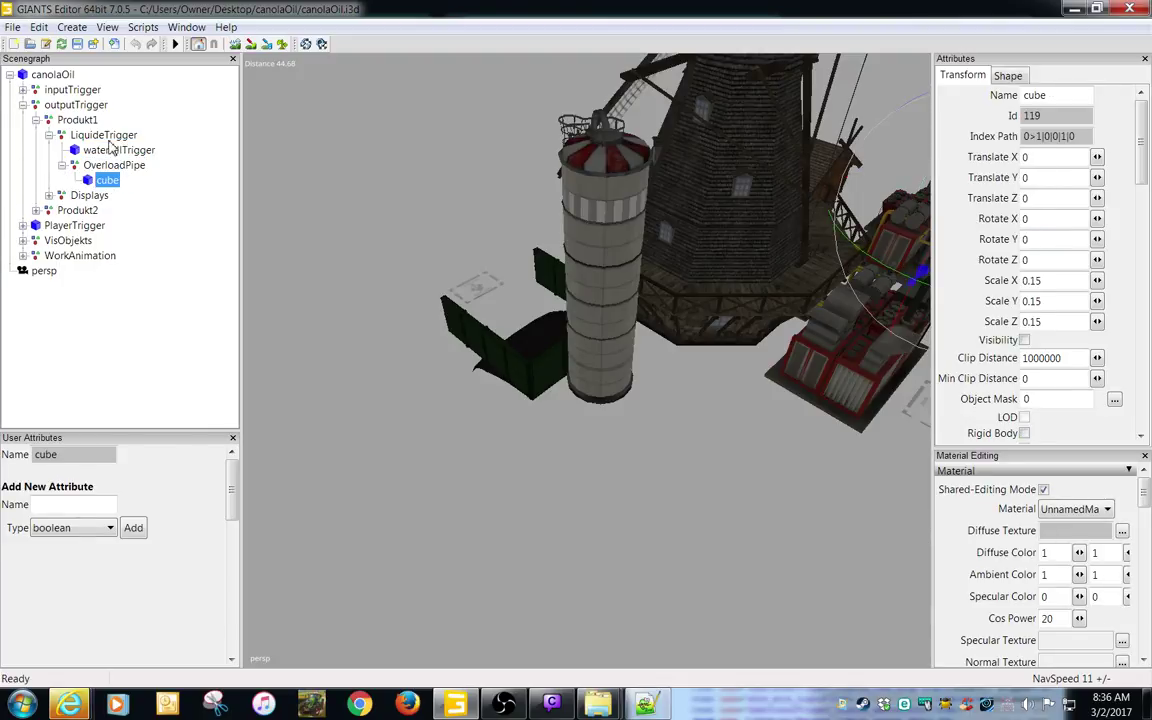
click(104, 135)
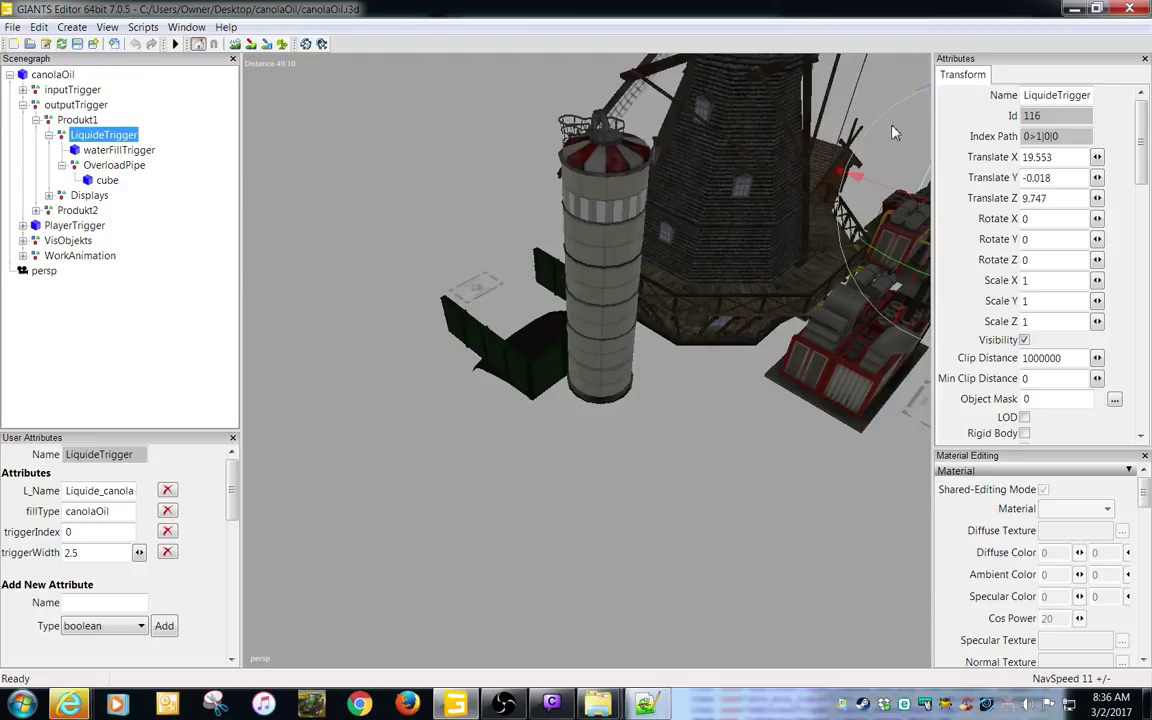
- Find Produkt2's compost loading trigger in the scene and examine the SiloTrigger's startText and stopText attributes
drag(1031, 10, 951, 67)
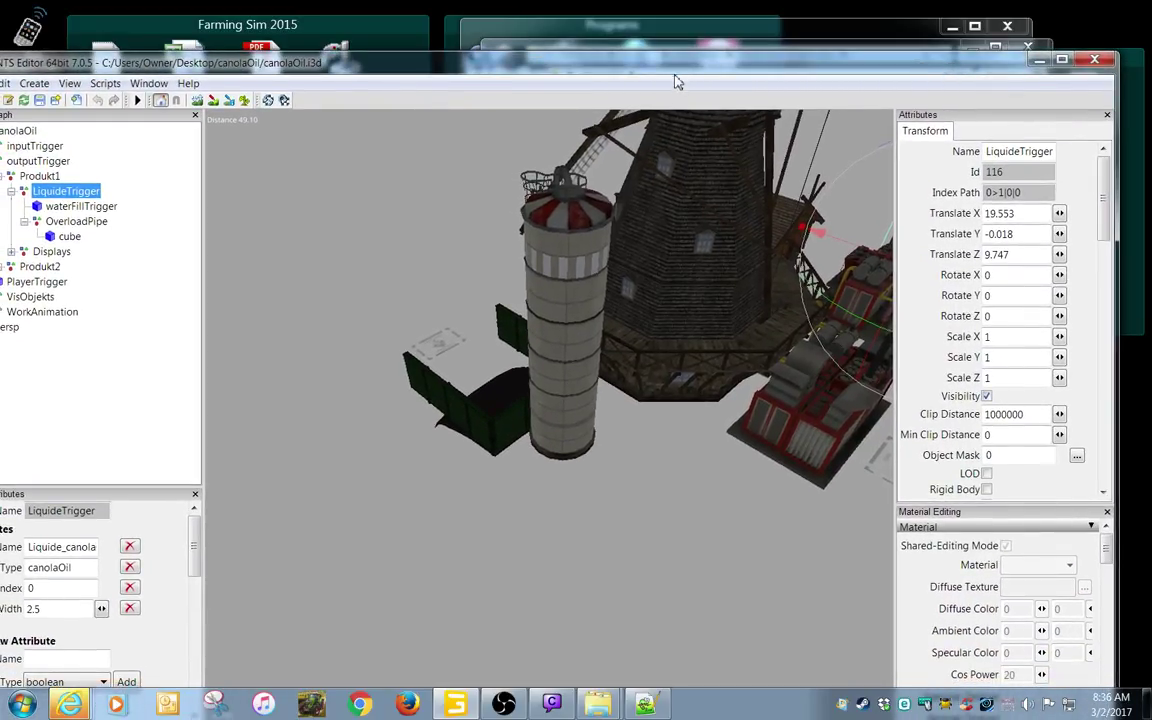
drag(674, 68, 715, 52)
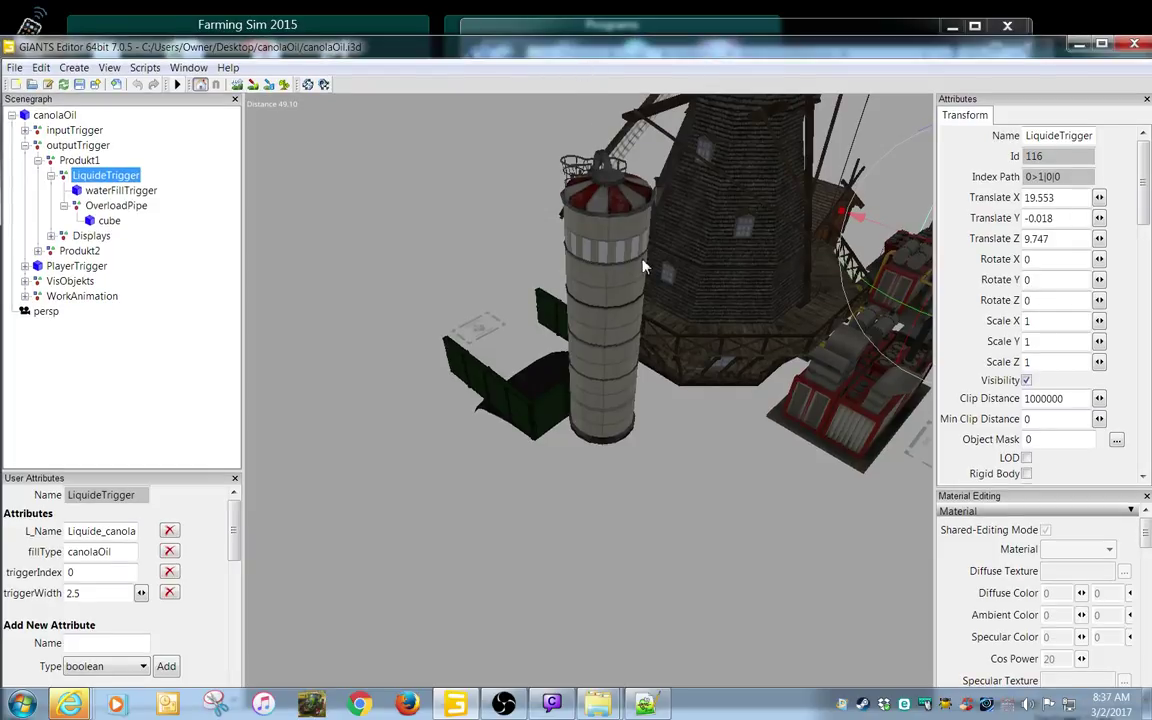
alt+drag(738, 337, 666, 263)
scroll(610, 300, up, 4)
click(641, 340)
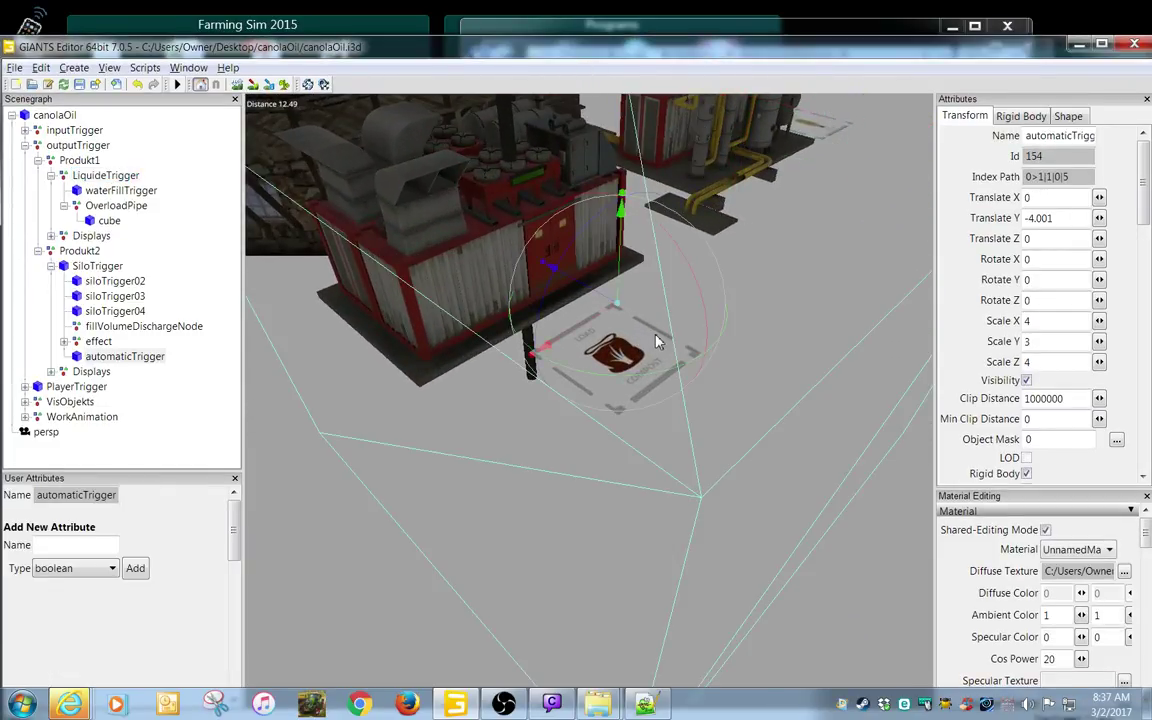
scroll(661, 340, down, 4)
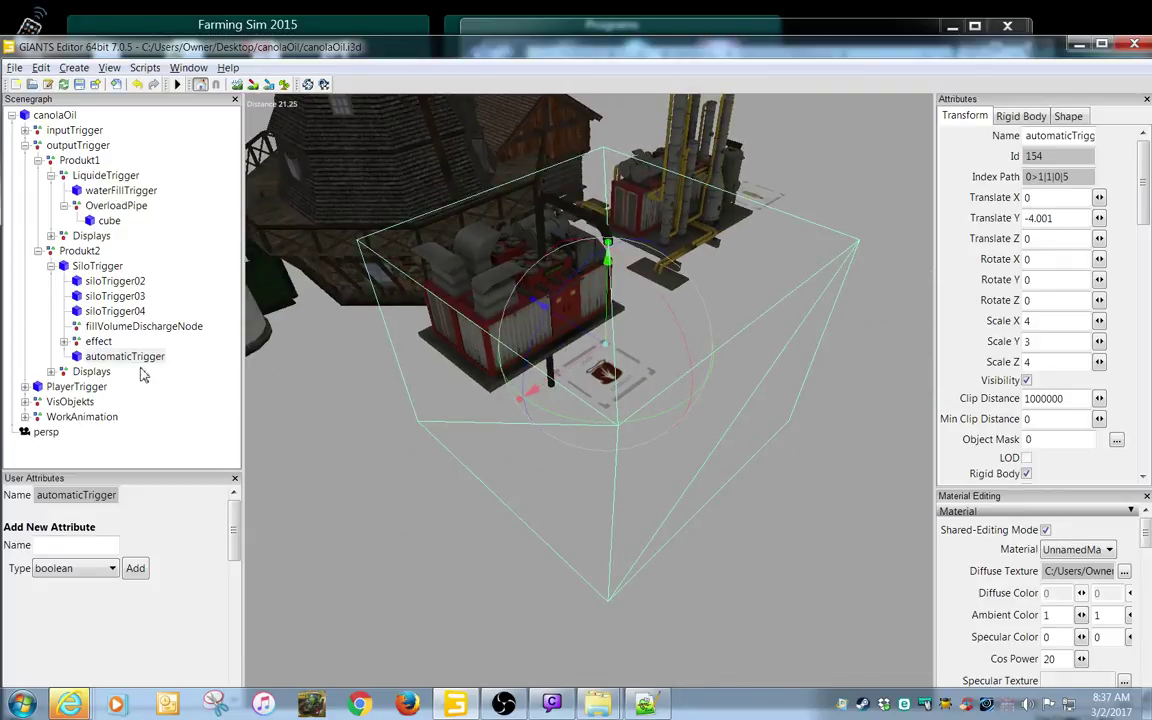
click(97, 265)
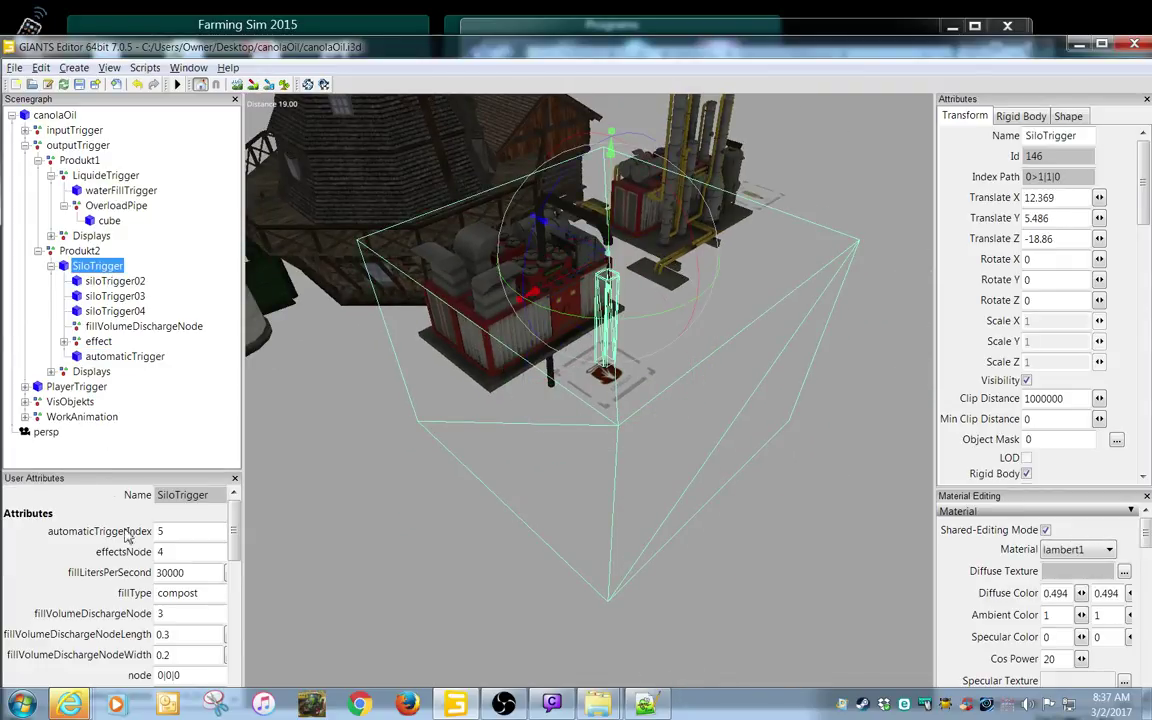
scroll(240, 549, down, 5)
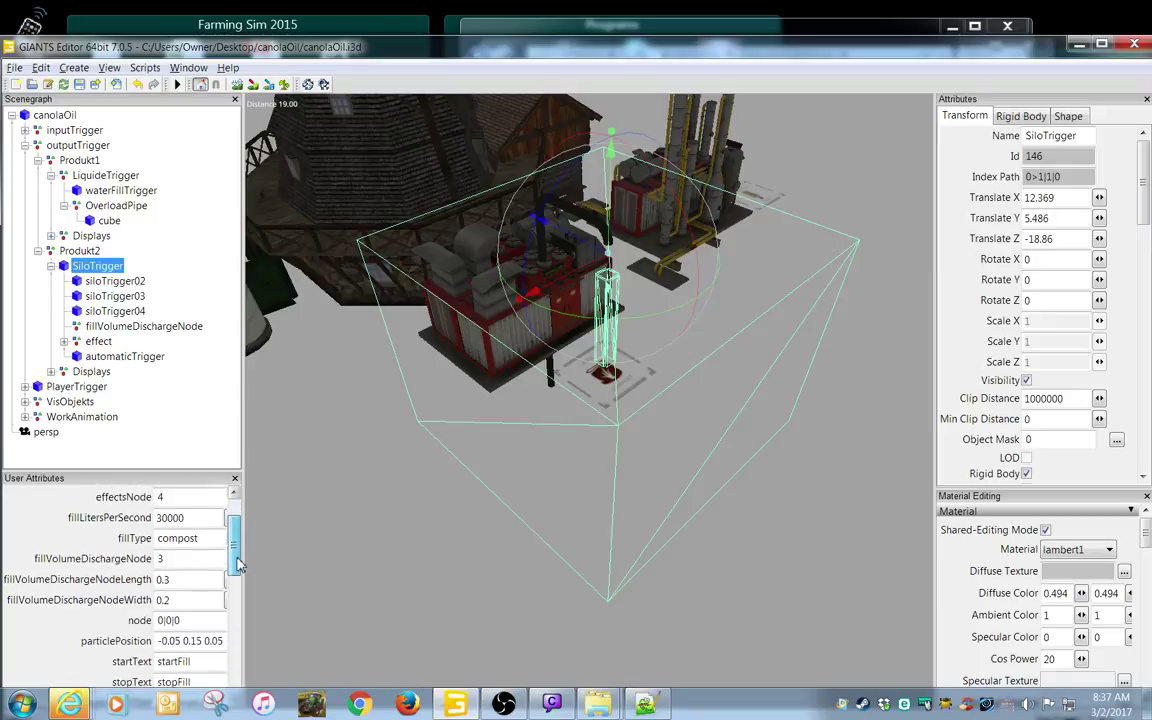
click(173, 582)
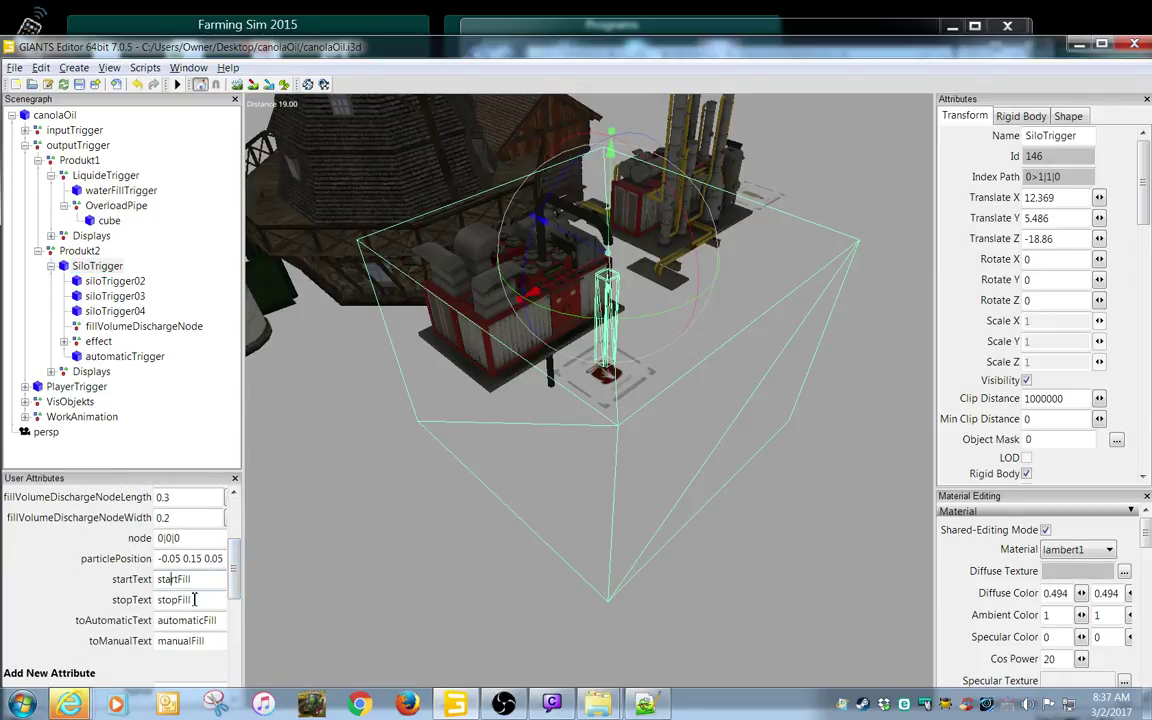
click(174, 602)
- Minimize GIANTS Editor, return to modDesc.xml in Notepad++, and review the AdditionalTrigger and slow soja text entries
click(1078, 50)
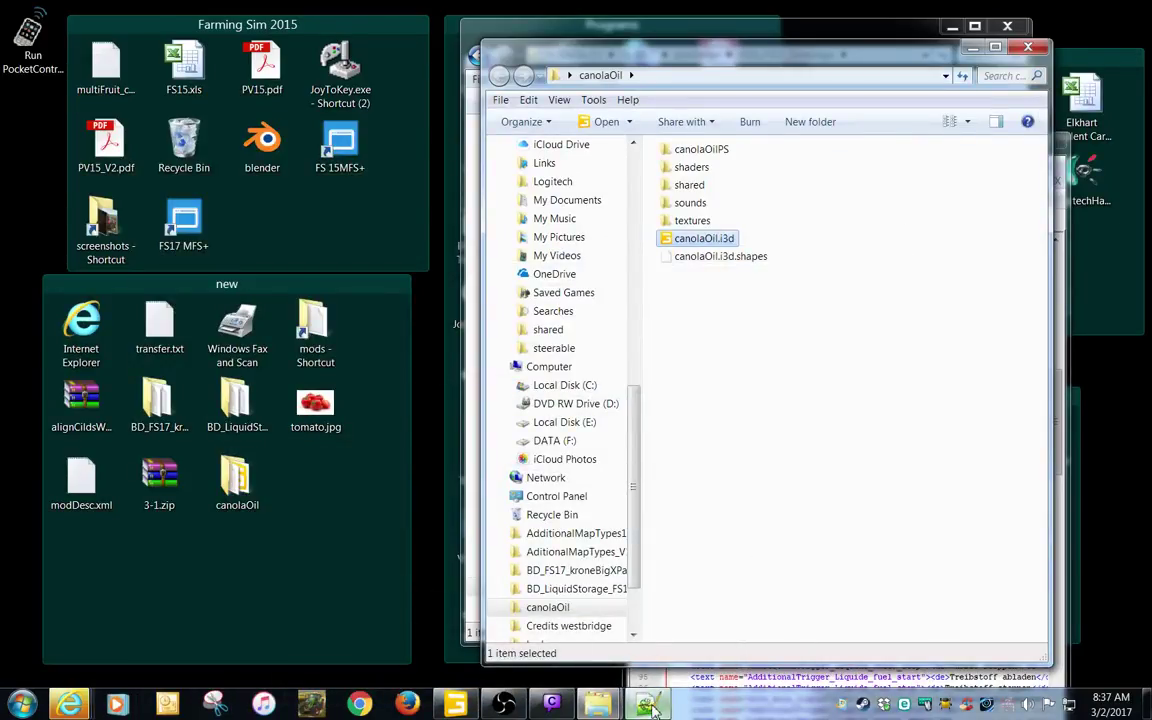
click(653, 710)
double_click(850, 146)
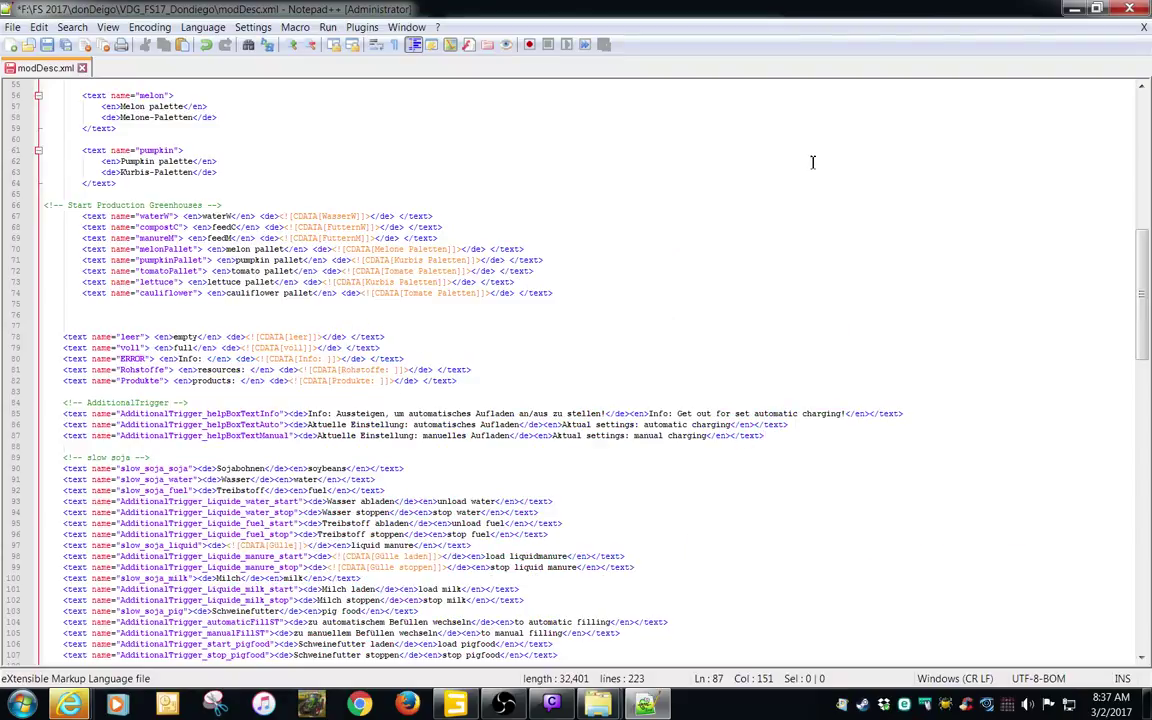
click(391, 435)
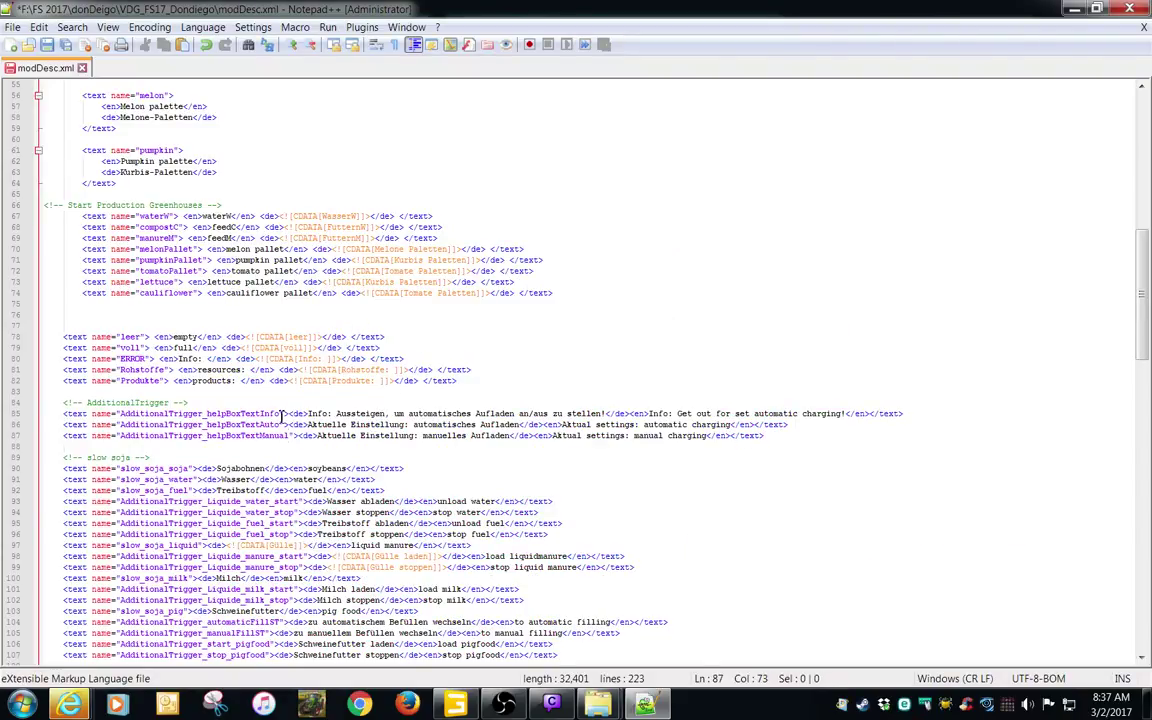
click(176, 437)
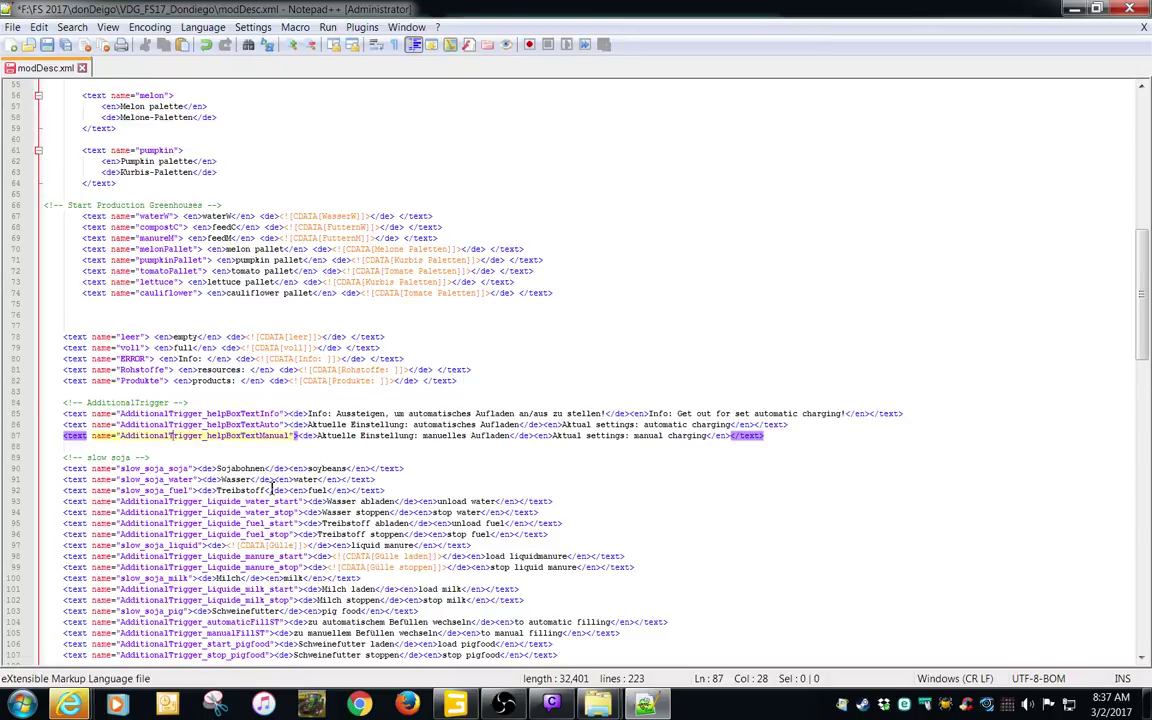
scroll(1030, 258, down, 3)
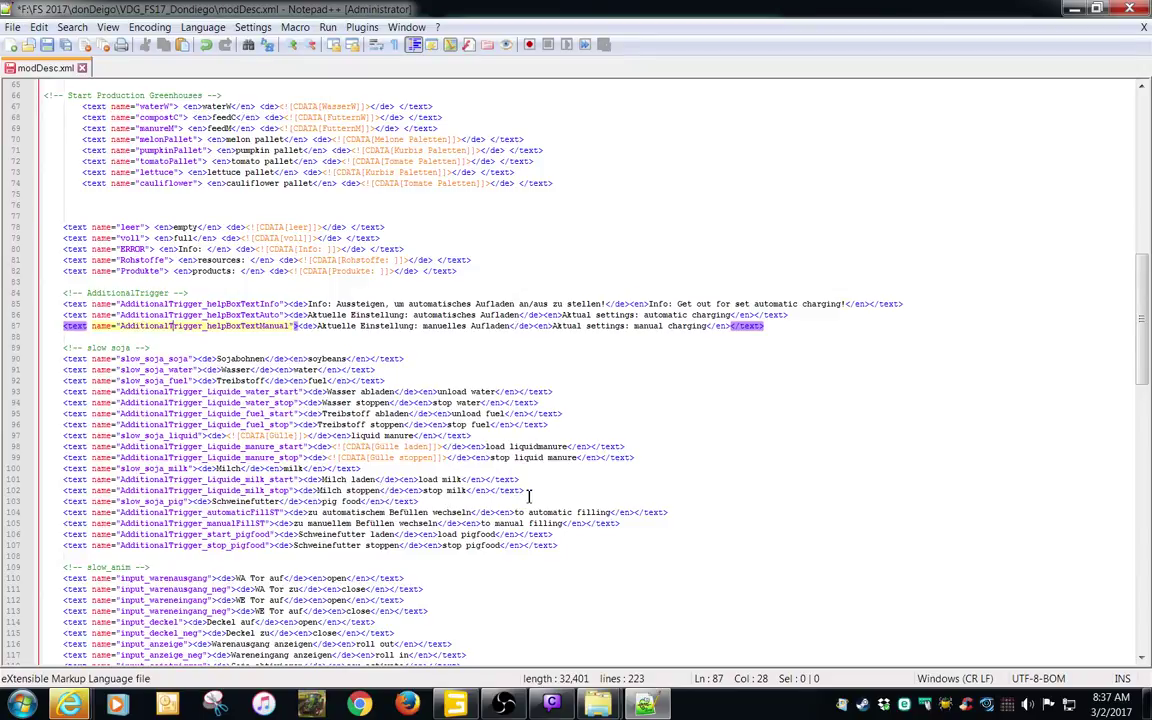
- Copy the AdditionalTrigger_Liquide_milk_start and milk_stop lines and paste them below AdditionalTrigger_helpBoxTextManual in the AdditionalTrigger section
drag(526, 491, 40, 484)
key(ctrl+c)
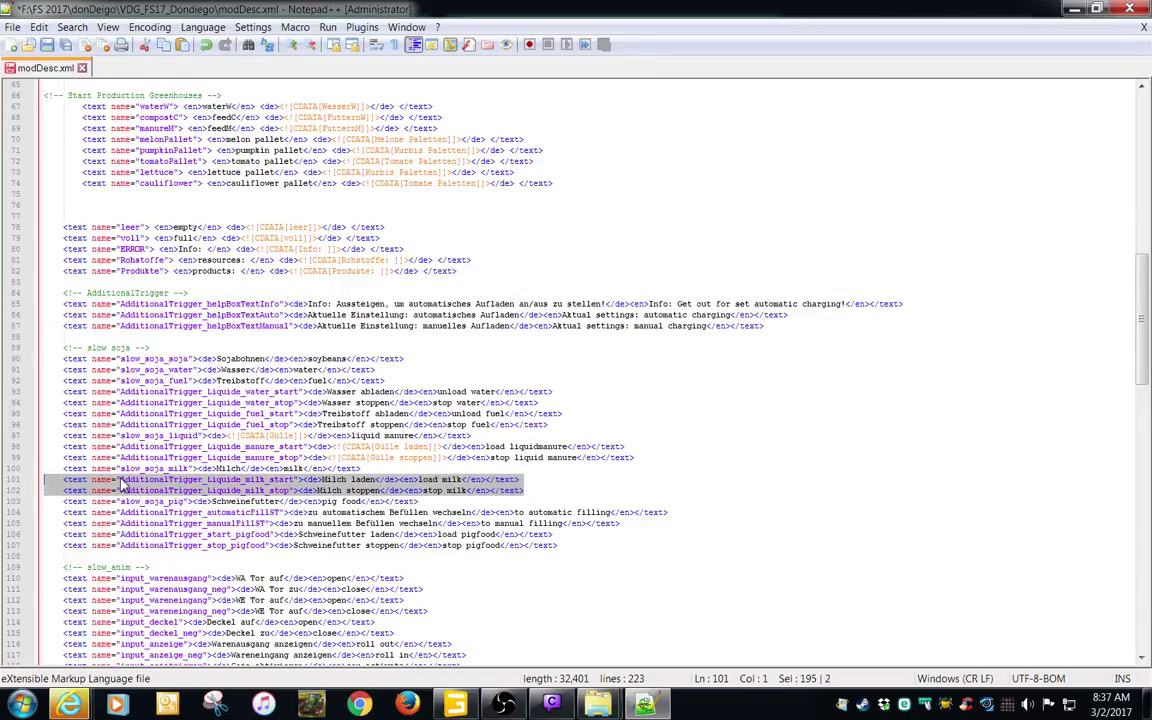
click(119, 327)
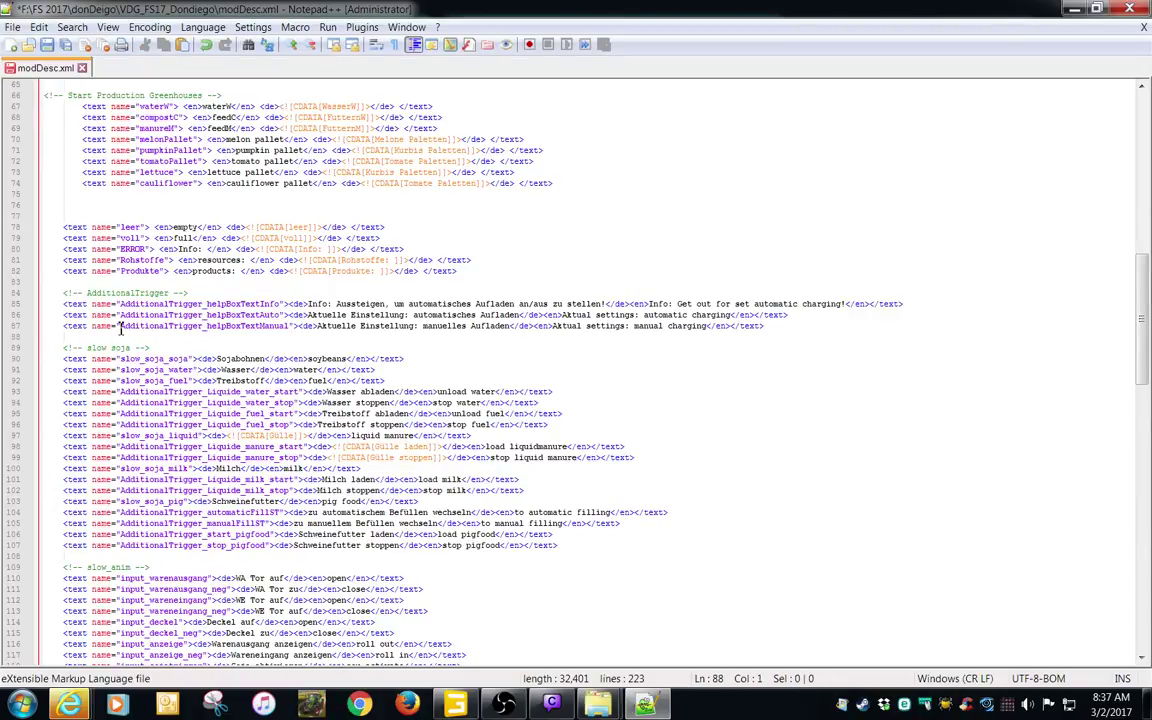
key(Return)
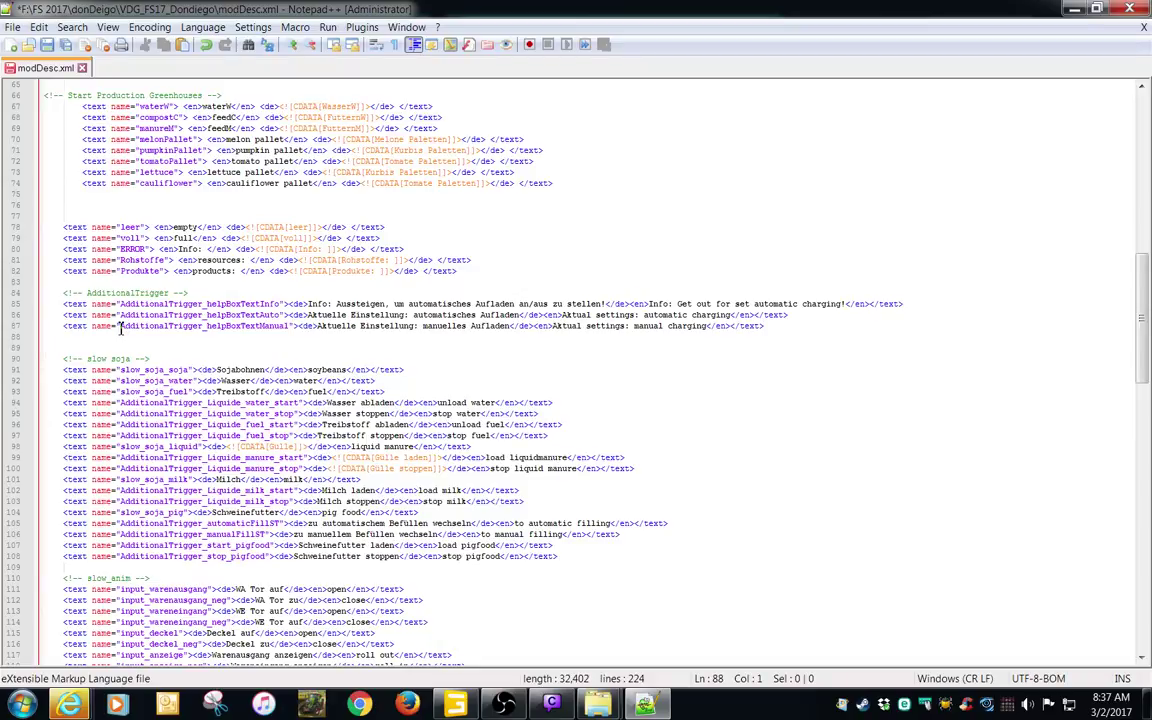
key(ctrl+v)
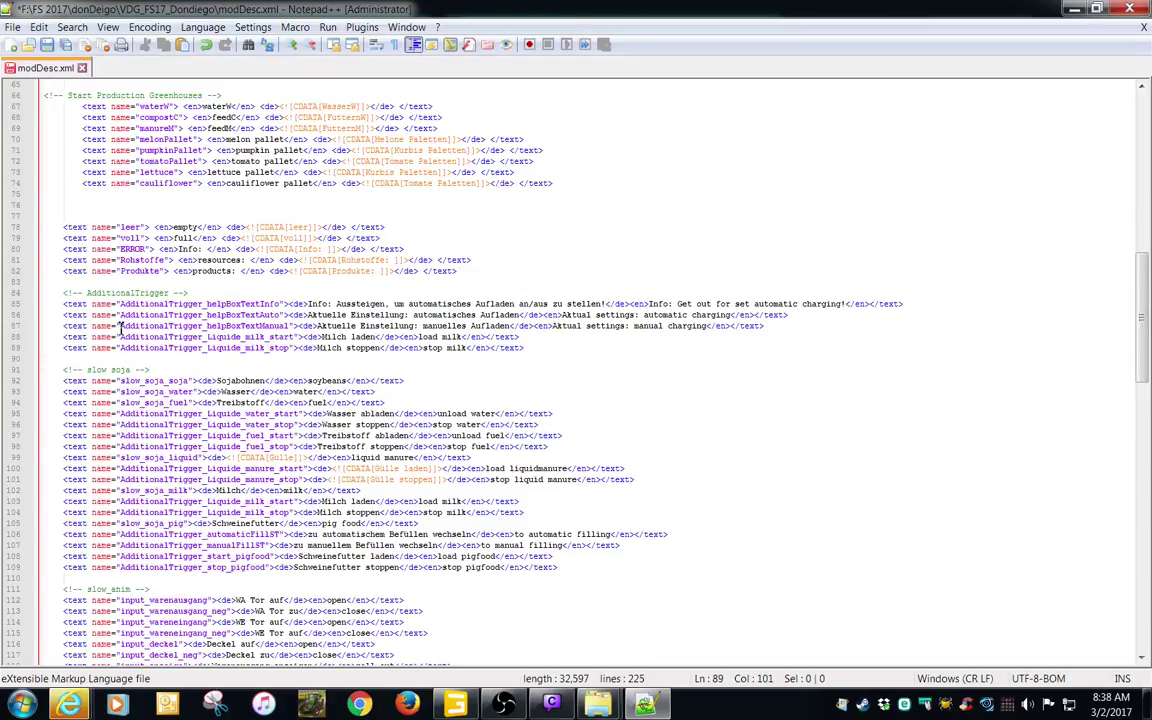
- Copy the canoloaOil name from its fill type text entry and replace milk with it in the AdditionalTrigger section's Liquide start line
double_click(261, 340)
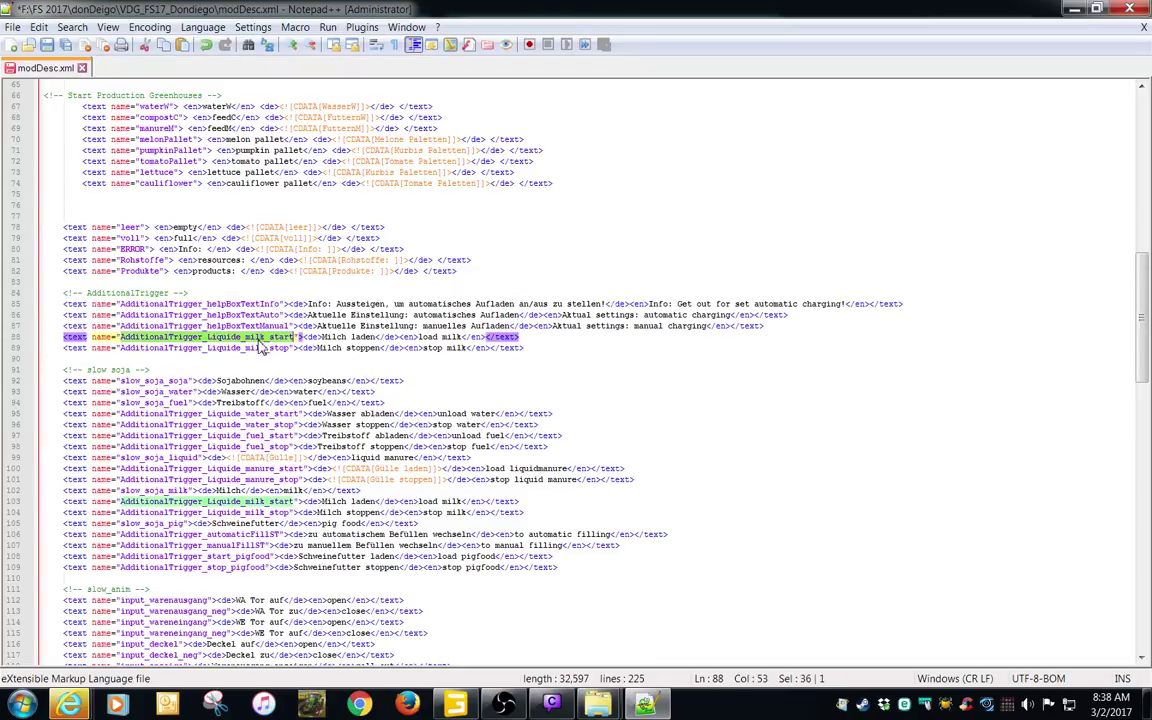
click(261, 339)
click(268, 339)
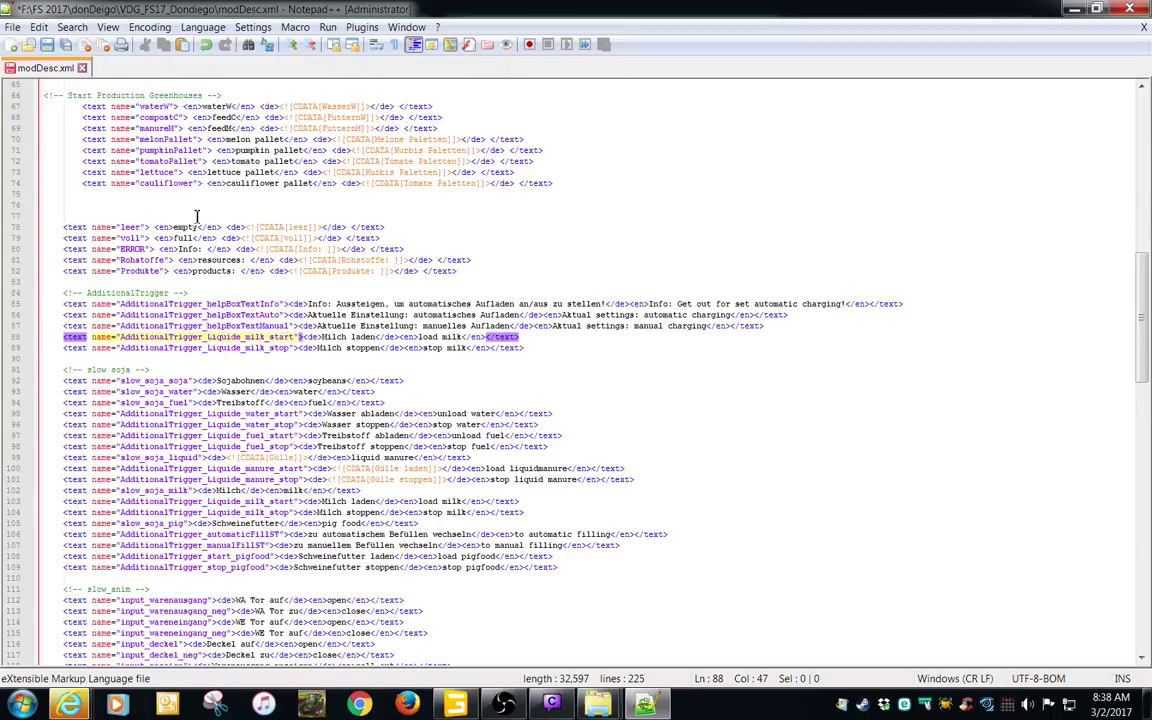
scroll(303, 221, up, 8)
click(149, 226)
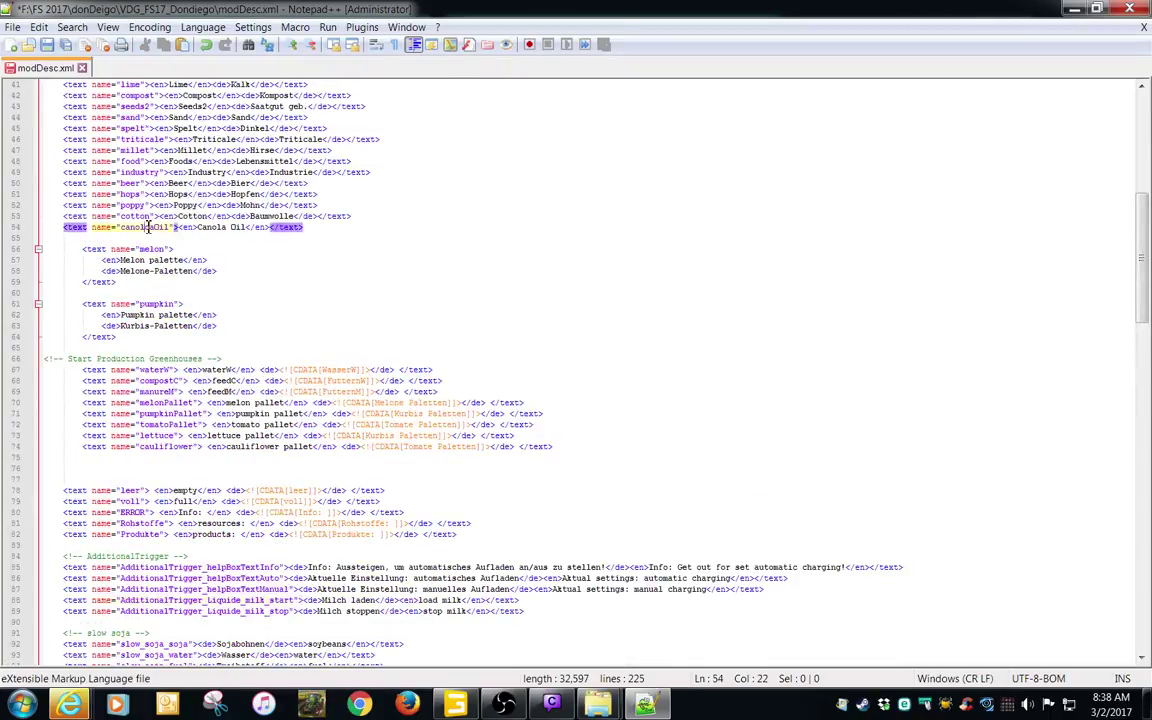
double_click(149, 226)
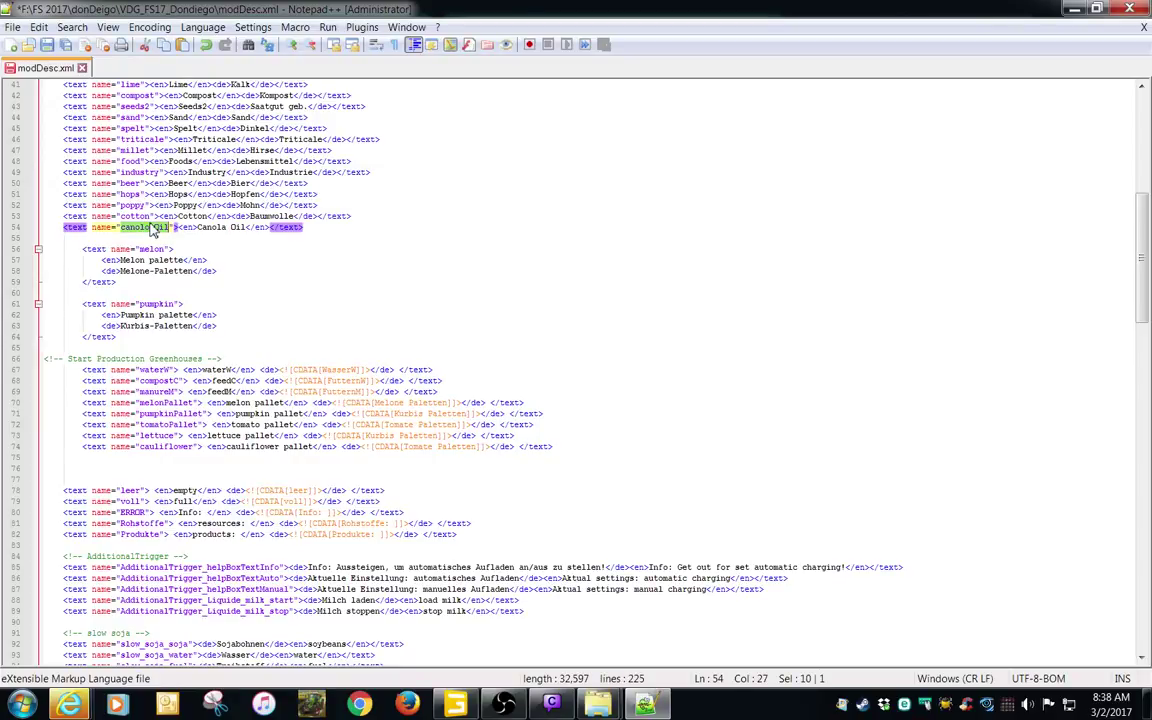
click(266, 600)
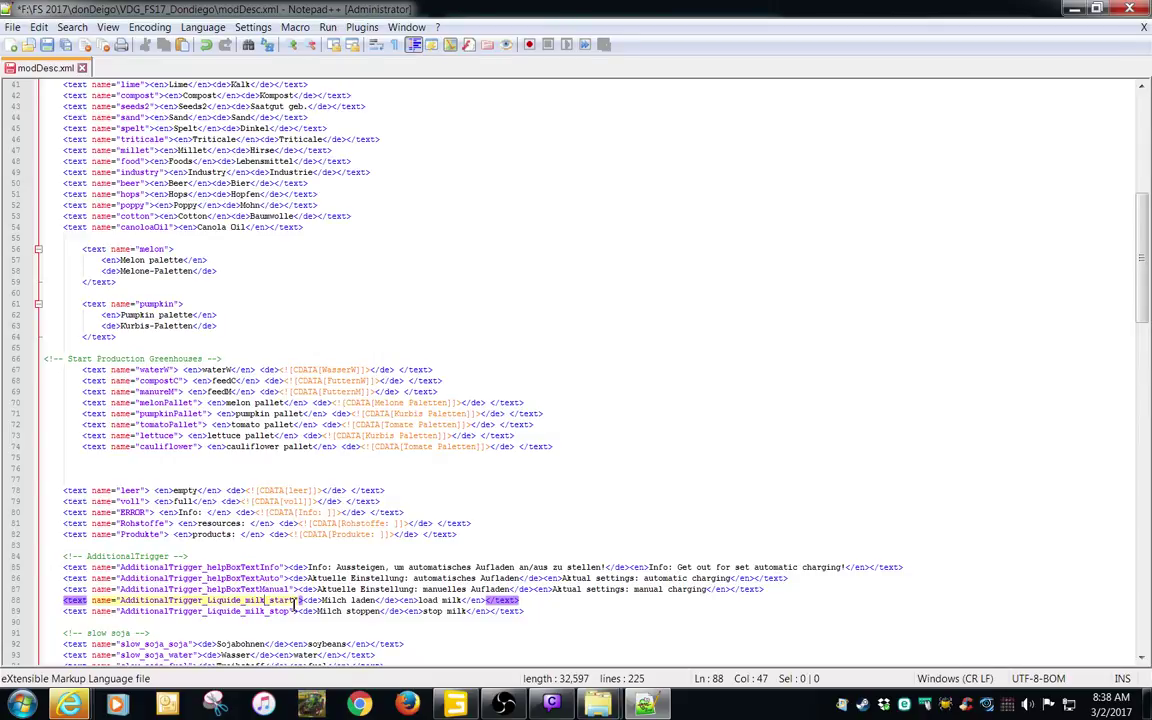
key(BackSpace)
key(BackSpace)
key(BackSpace)
key(BackSpace)
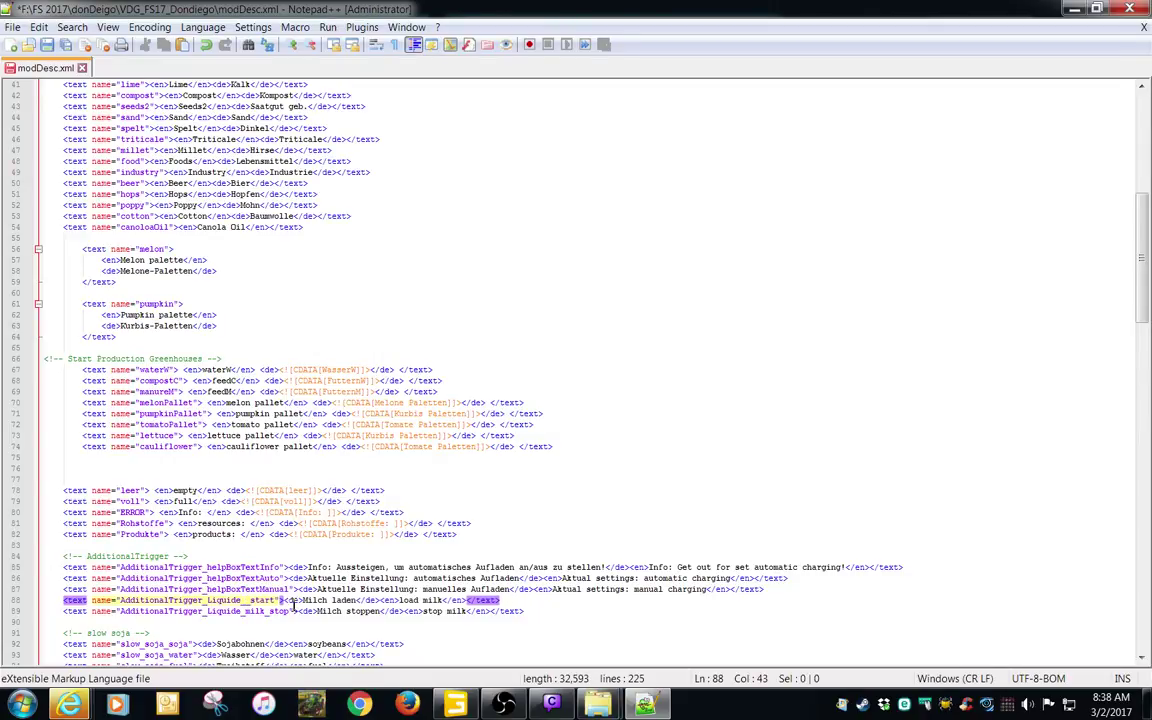
text(canolaOil)
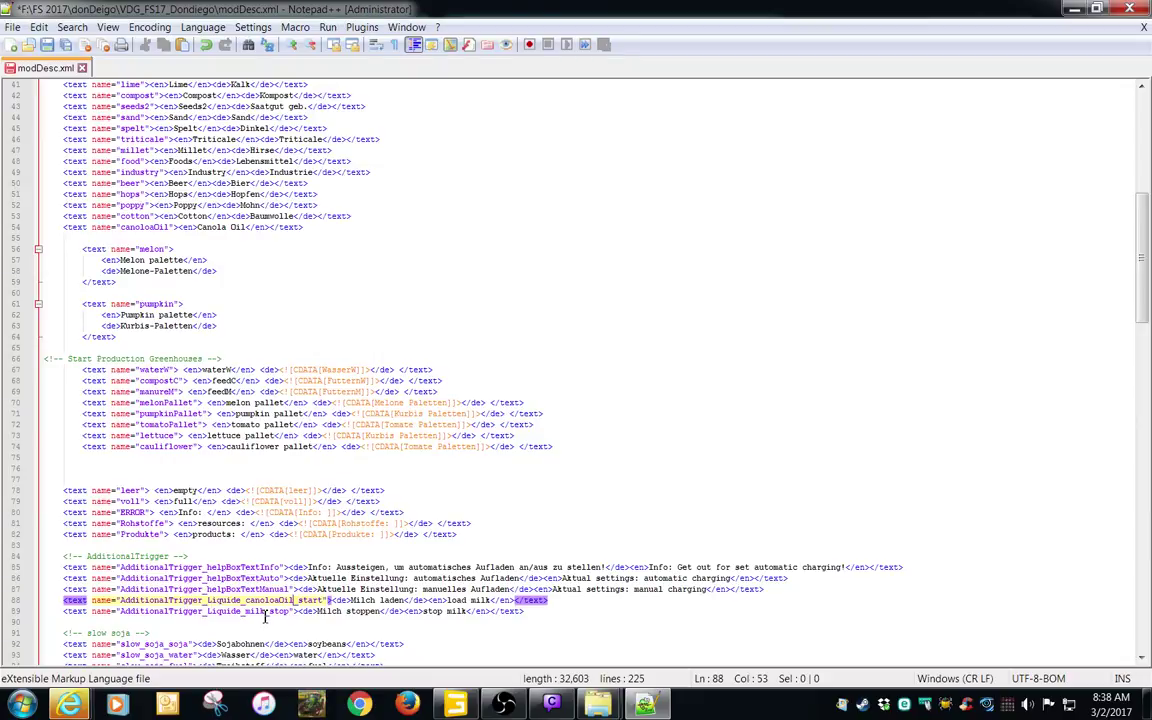
- Replace milk with canoloaOil in the name of the AdditionalTrigger section's Liquide stop line
click(259, 612)
key(BackSpace)
key(BackSpace)
key(BackSpace)
key(BackSpace)
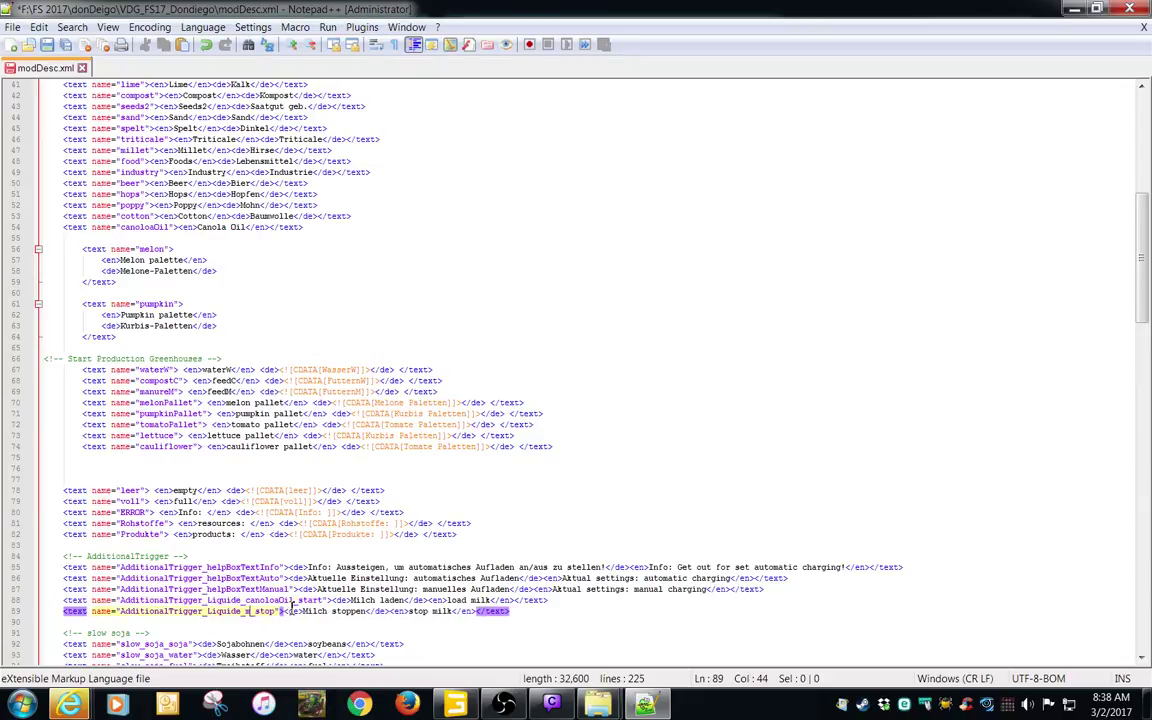
text(canolaOil)
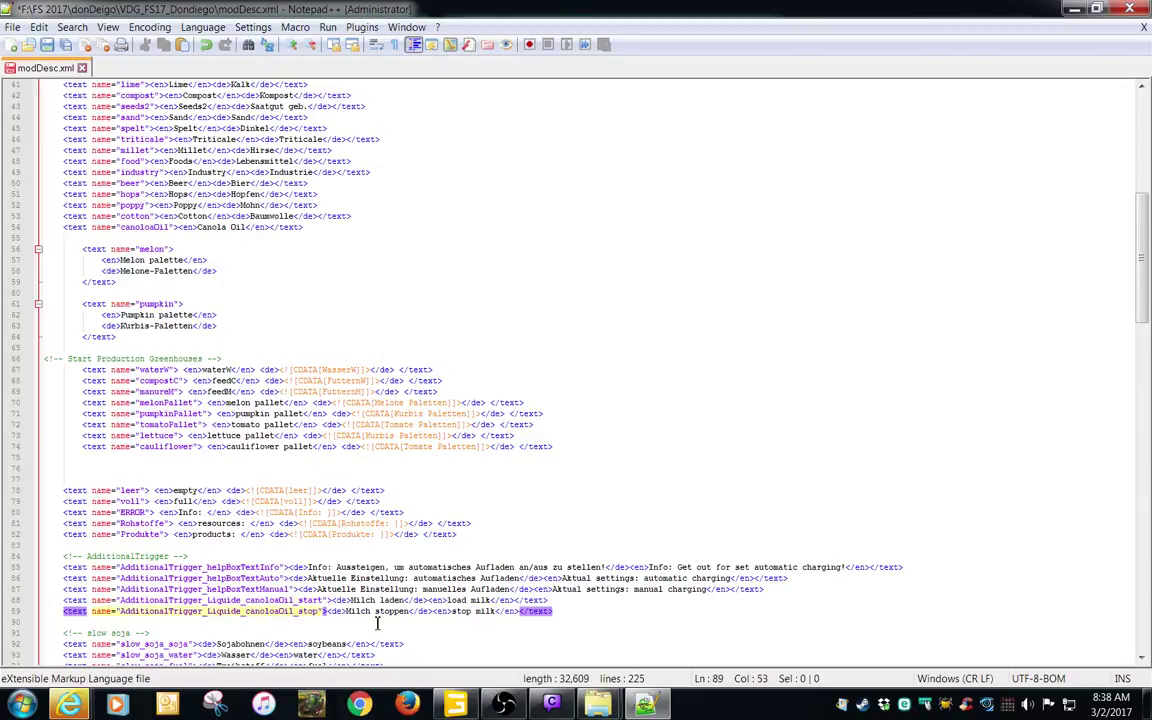
- Delete the German de element with Milch laden from the AdditionalTrigger_Liquide_canoloaOil_start line
click(431, 600)
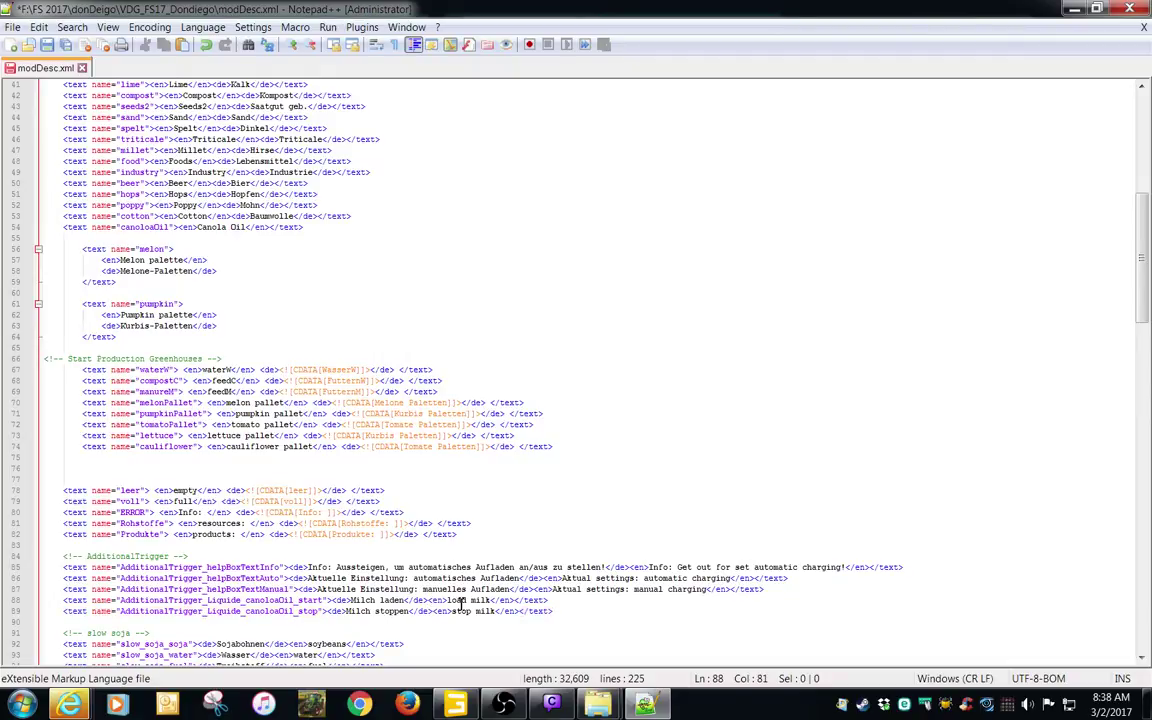
key(BackSpace)
key(BackSpace)
key(BackSpace)
key(BackSpace)
key(BackSpace)
key(BackSpace)
key(BackSpace)
key(BackSpace)
key(BackSpace)
key(BackSpace)
key(BackSpace)
key(BackSpace)
key(BackSpace)
key(BackSpace)
key(BackSpace)
key(BackSpace)
key(BackSpace)
key(BackSpace)
key(BackSpace)
key(BackSpace)
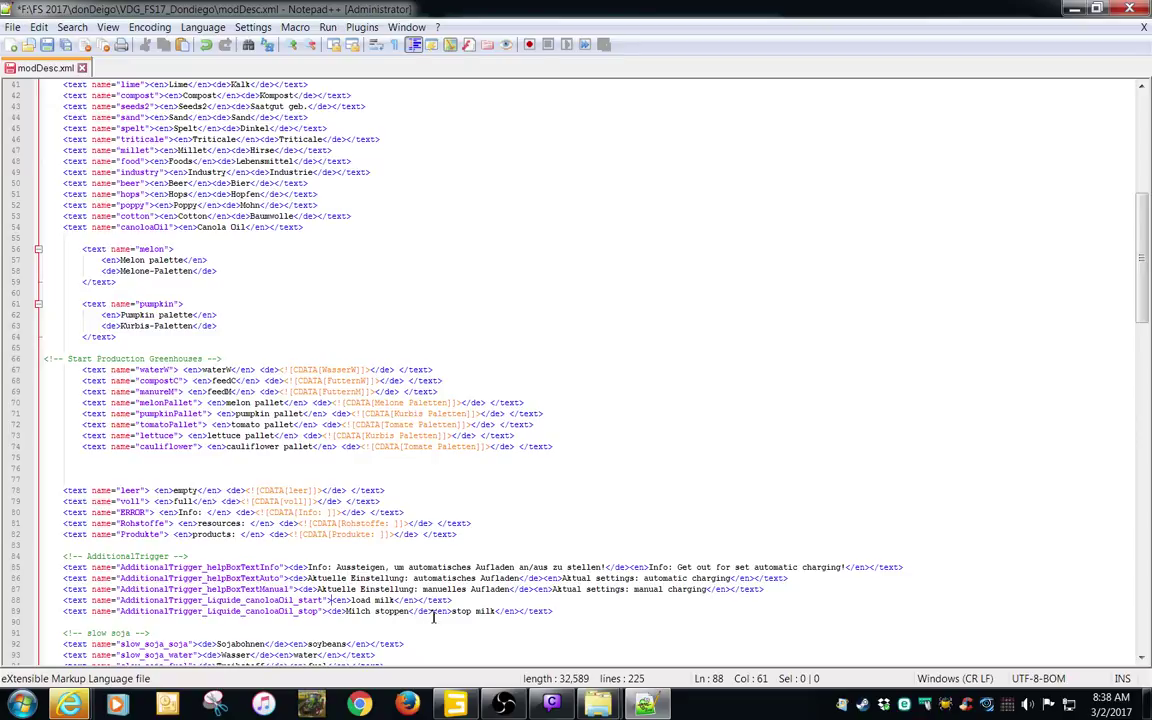
- Delete the German de element with Milch stoppen from the AdditionalTrigger_Liquide_canoloaOil_stop line
key(BackSpace)
key(BackSpace)
key(BackSpace)
key(BackSpace)
key(BackSpace)
key(BackSpace)
key(BackSpace)
key(BackSpace)
key(BackSpace)
key(BackSpace)
key(BackSpace)
key(BackSpace)
key(BackSpace)
key(BackSpace)
key(BackSpace)
key(BackSpace)
key(BackSpace)
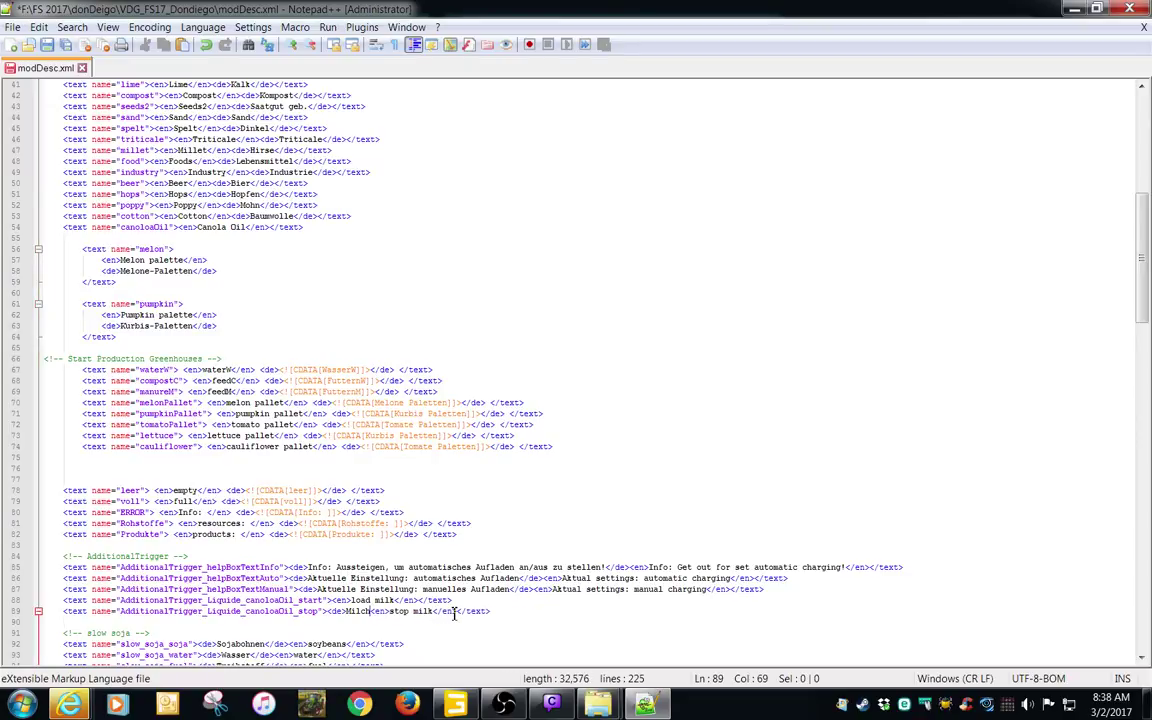
key(BackSpace)
key(BackSpace)
key(BackSpace)
key(BackSpace)
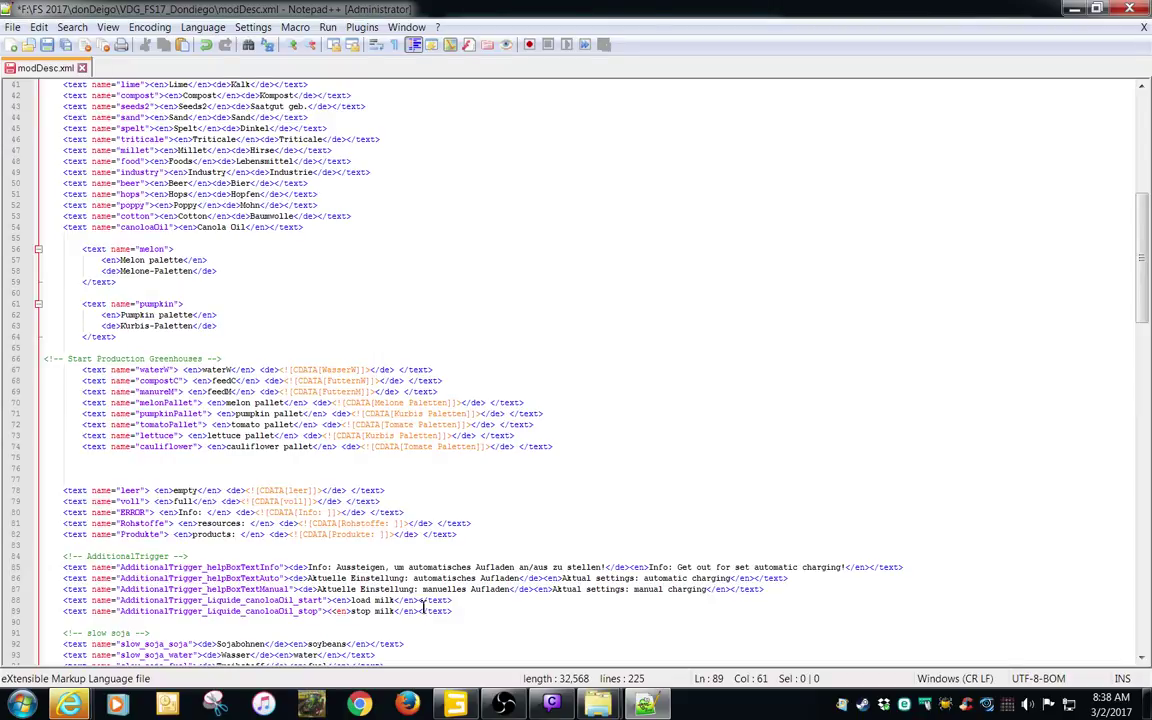
key(BackSpace)
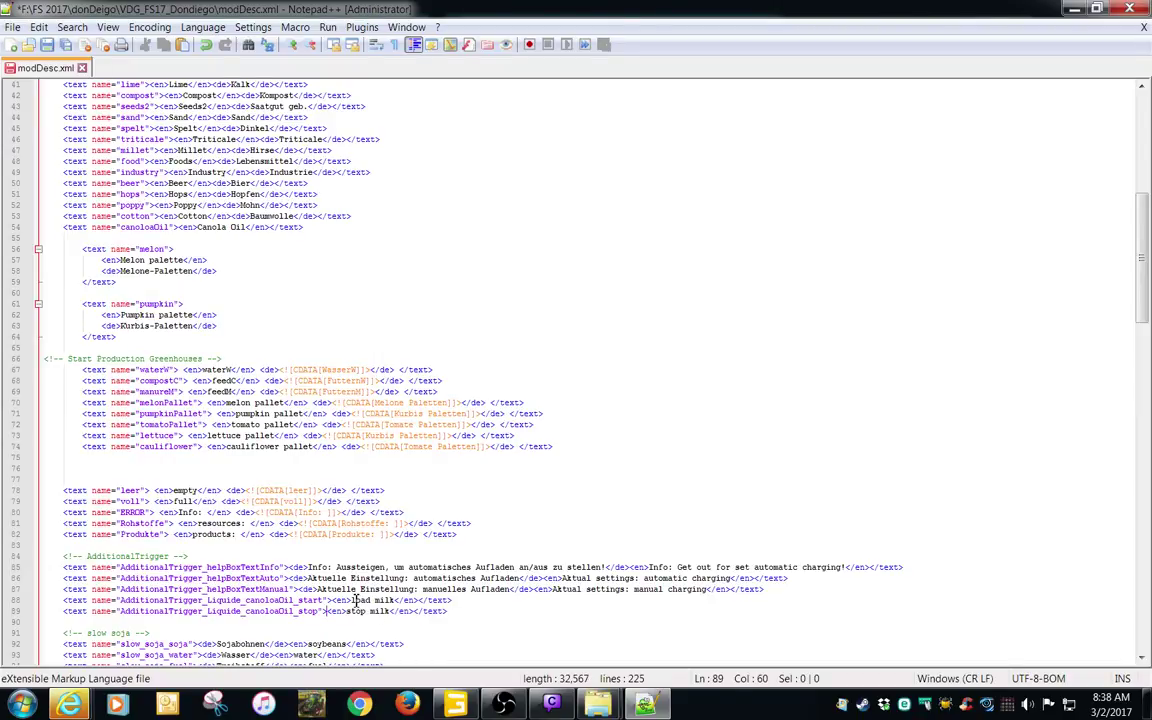
- Clear the English text load milk from the AdditionalTrigger_Liquide_canoloaOil_start line
click(354, 600)
key(Delete)
key(Delete)
key(Delete)
key(Delete)
key(Delete)
key(Delete)
key(Delete)
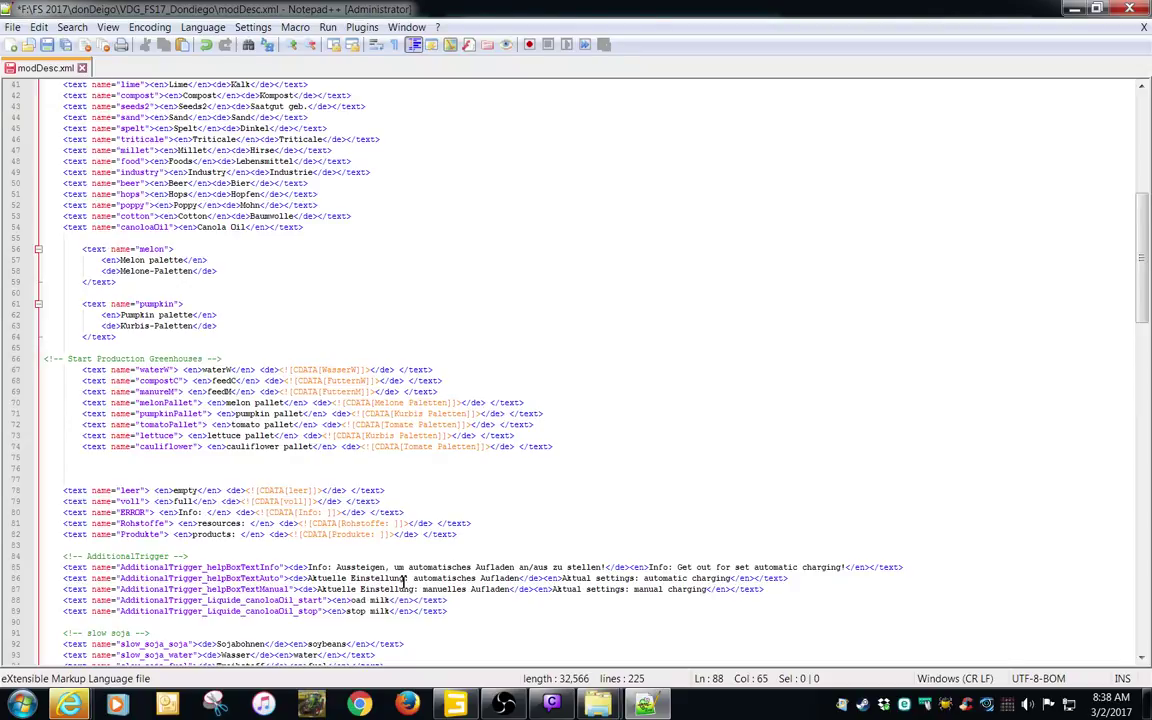
key(Delete)
key(Delete)
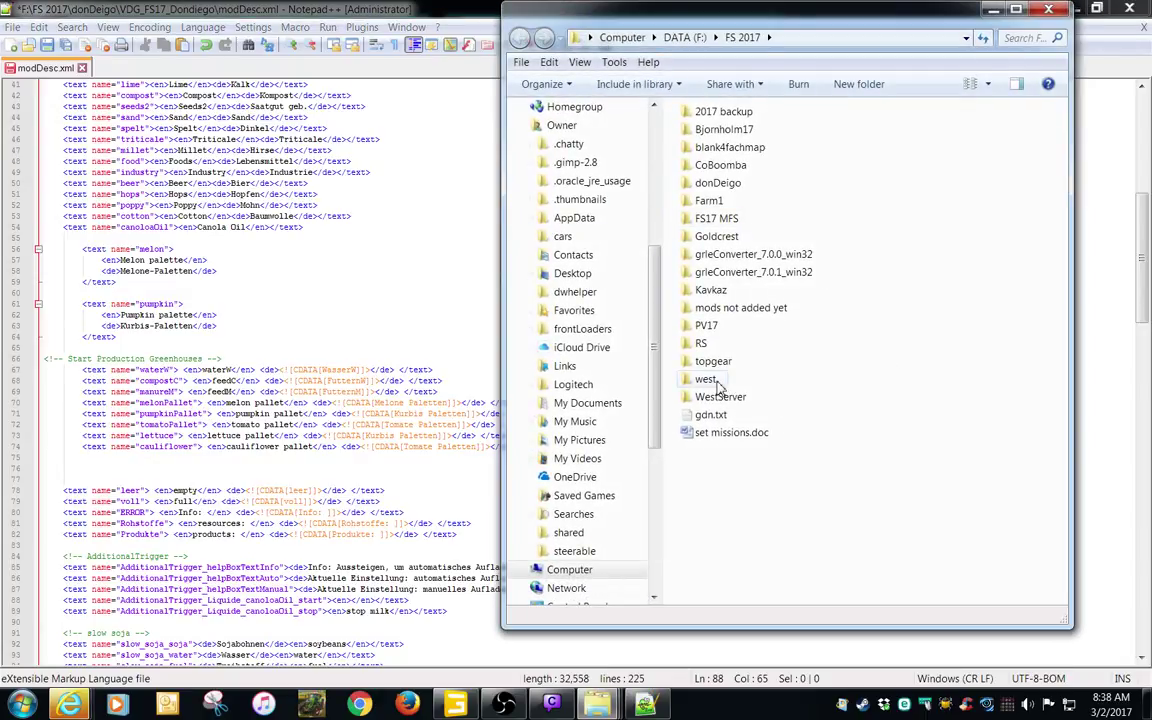
- Open modDesc.xml from the Westbridge folder inside FS 2017\west as a reference file
double_click(706, 380)
double_click(722, 112)
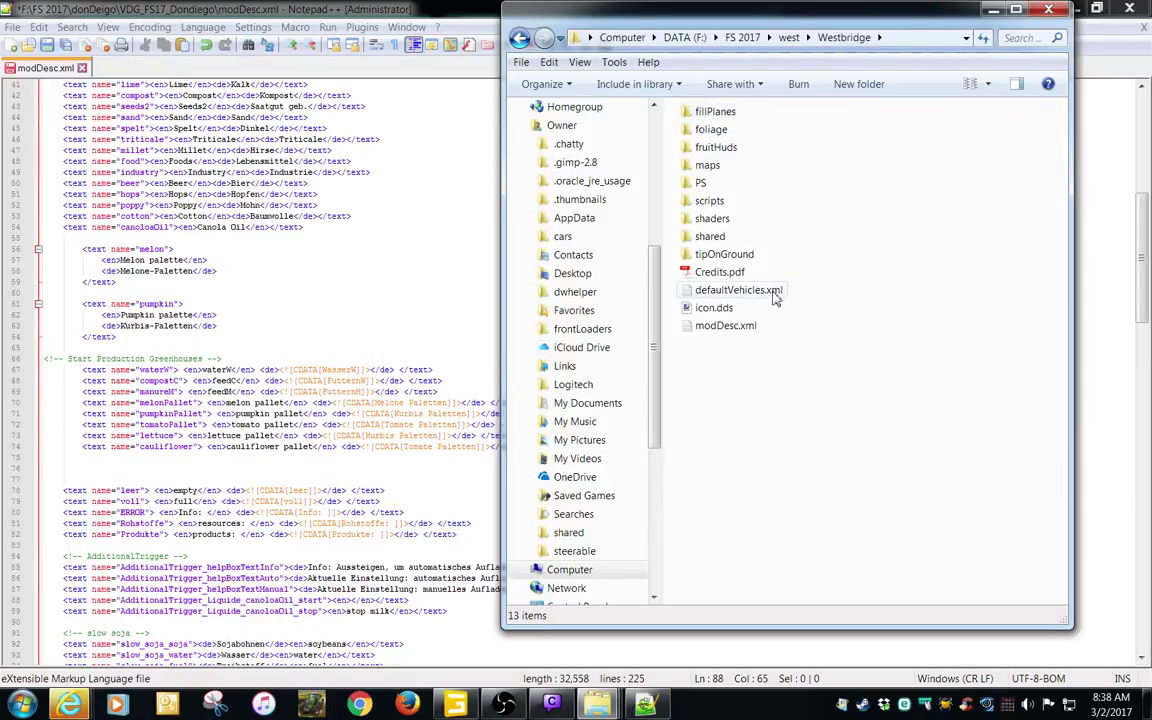
double_click(728, 326)
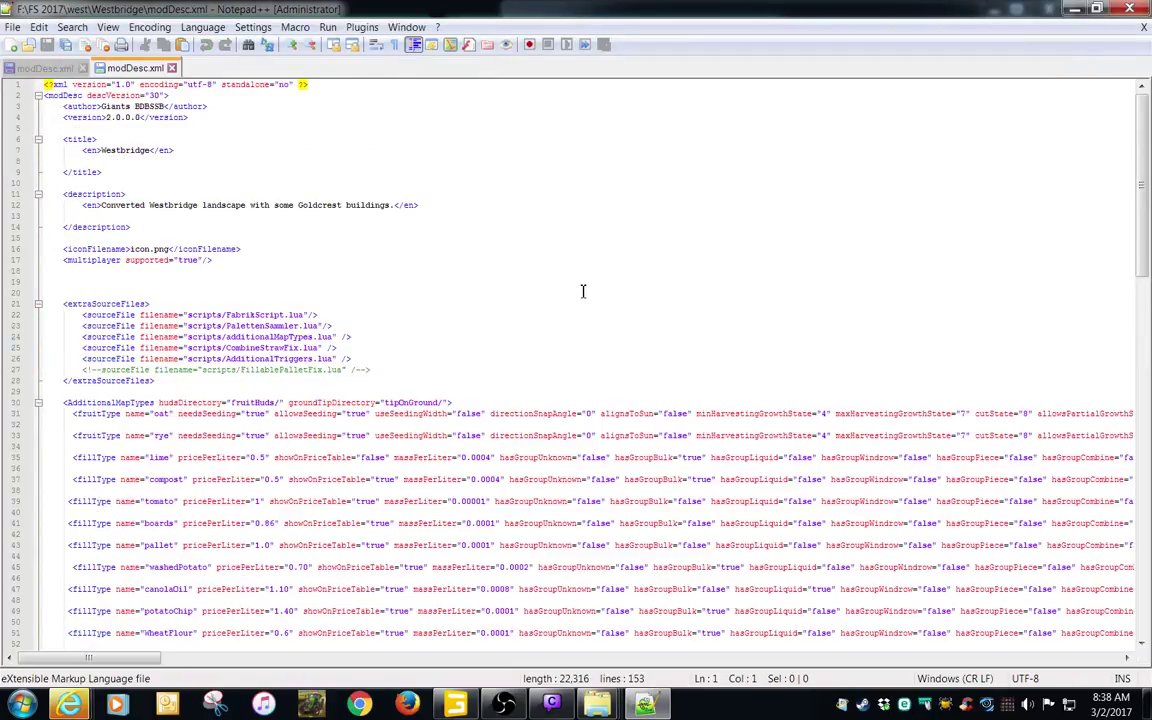
- Search the Westbridge modDesc.xml for start, return to the VDG_FS17_Dondiego modDesc.xml, and close the search
key(ctrl+f)
text(start)
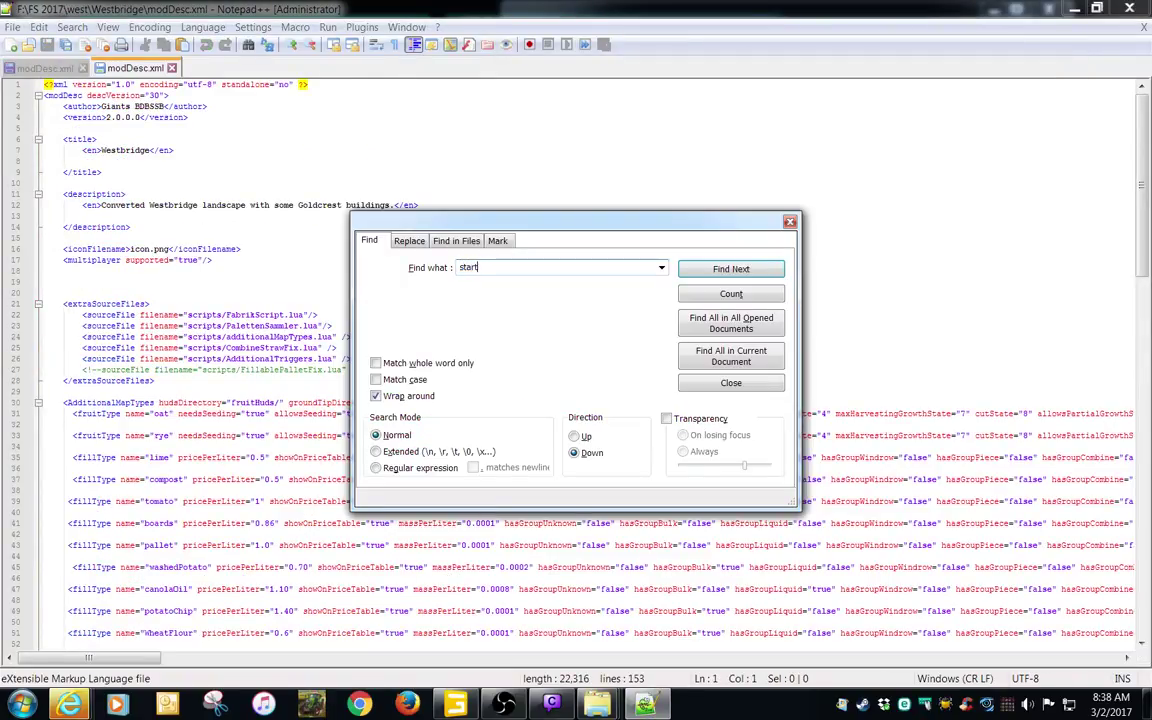
key(Return)
drag(611, 226, 460, 502)
drag(447, 497, 492, 468)
click(42, 67)
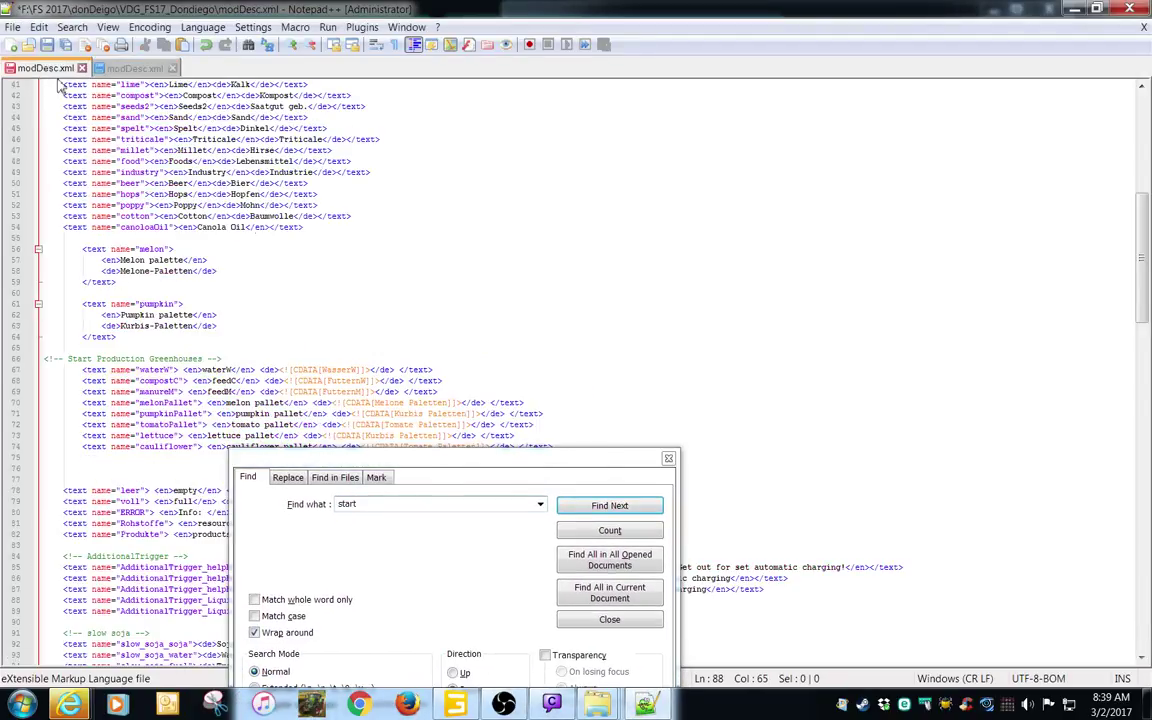
click(669, 459)
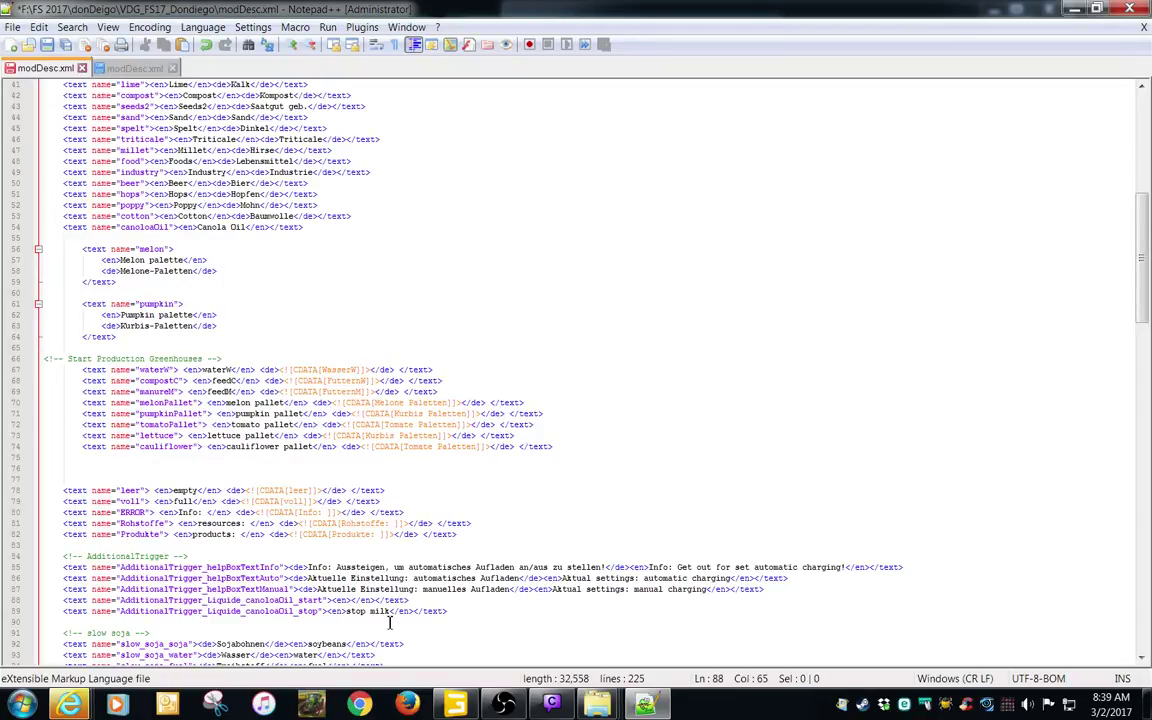
- Enter Start loading Canola Oil as the English text of the AdditionalTrigger_Liquide_canoloaOil_start line
text(Start )
text(loading)
text( Canola Oi)
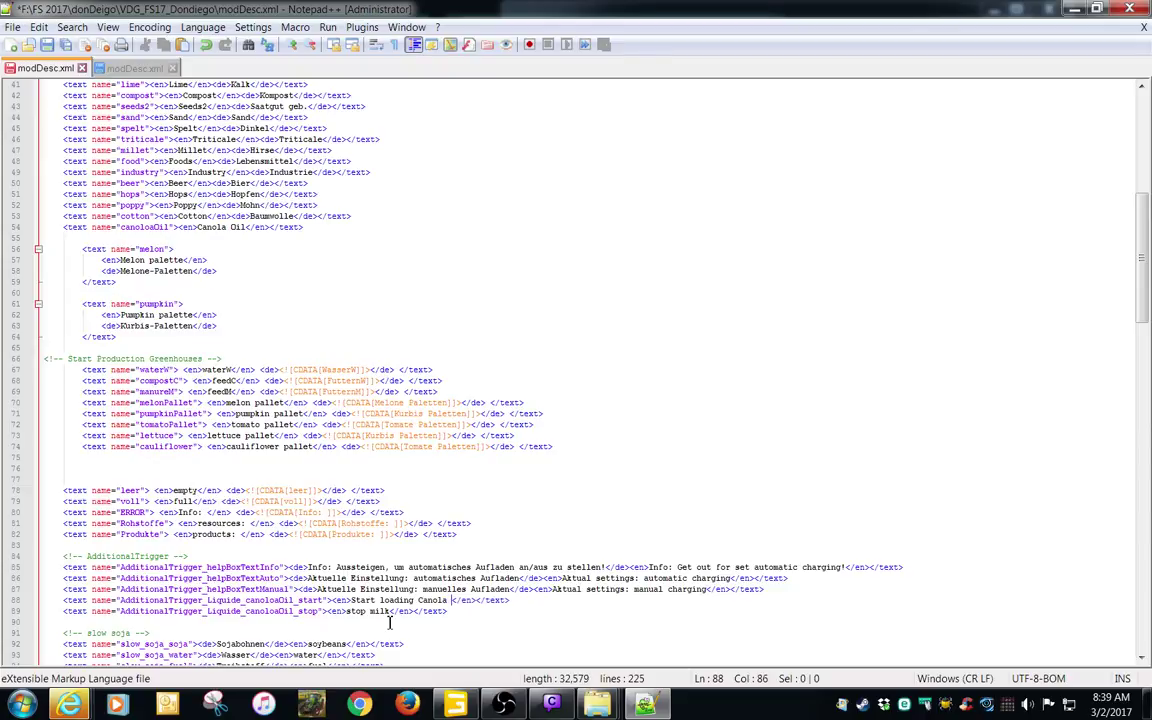
text(l)
- Copy the start line's English text over stop milk in the canoloaOil_stop line and reword it to Stop loading Canola Oil
drag(351, 600, 467, 602)
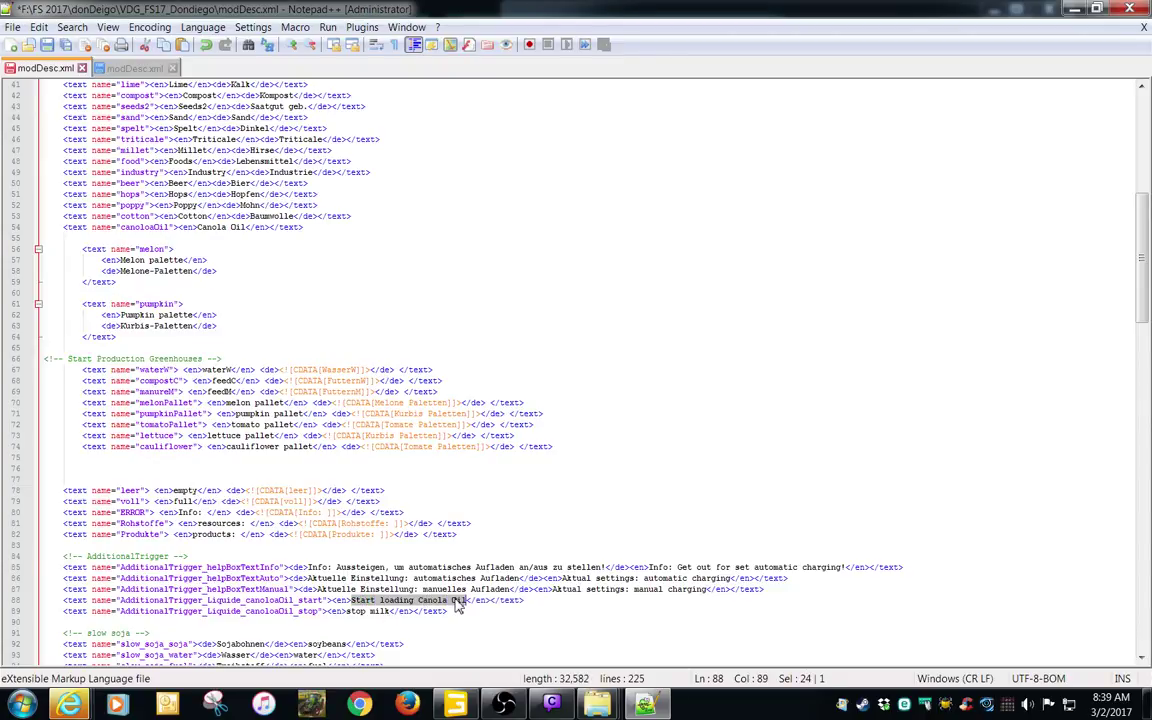
right_click(456, 600)
click(506, 329)
drag(346, 611, 386, 612)
key(ctrl+v)
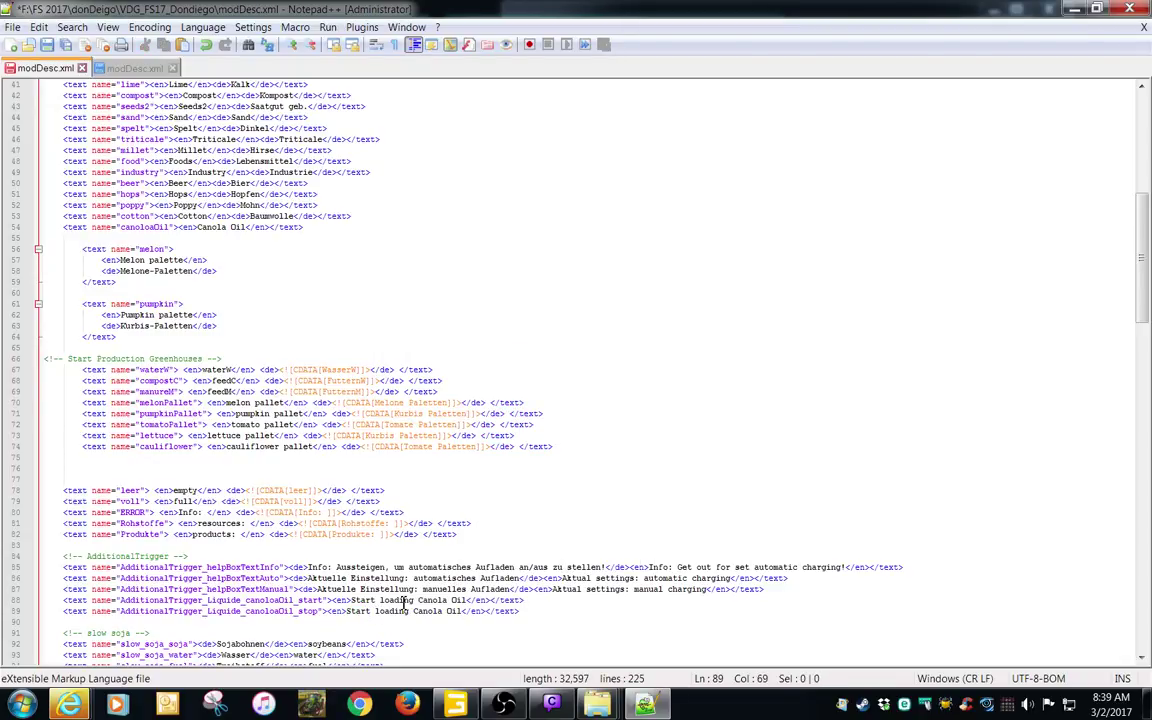
key(BackSpace)
key(BackSpace)
key(BackSpace)
key(BackSpace)
text(top)
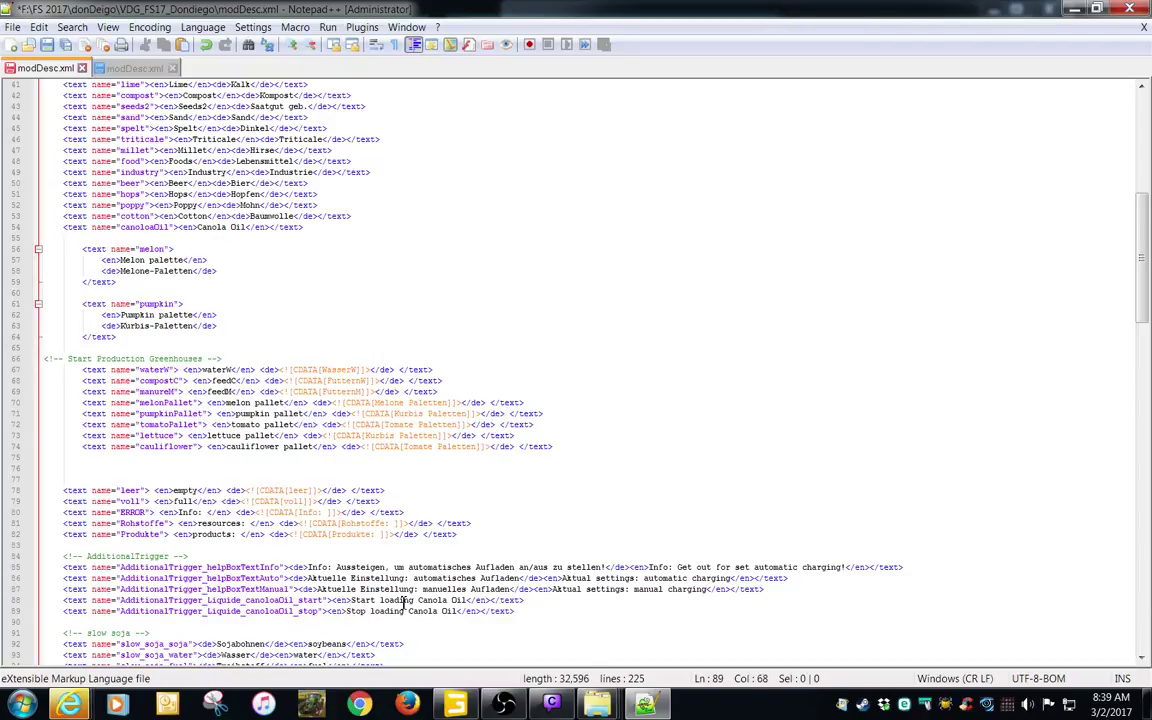
- Review the new canoloaOil start and stop entries alongside the other AdditionalTrigger and slow soja text lines
click(316, 600)
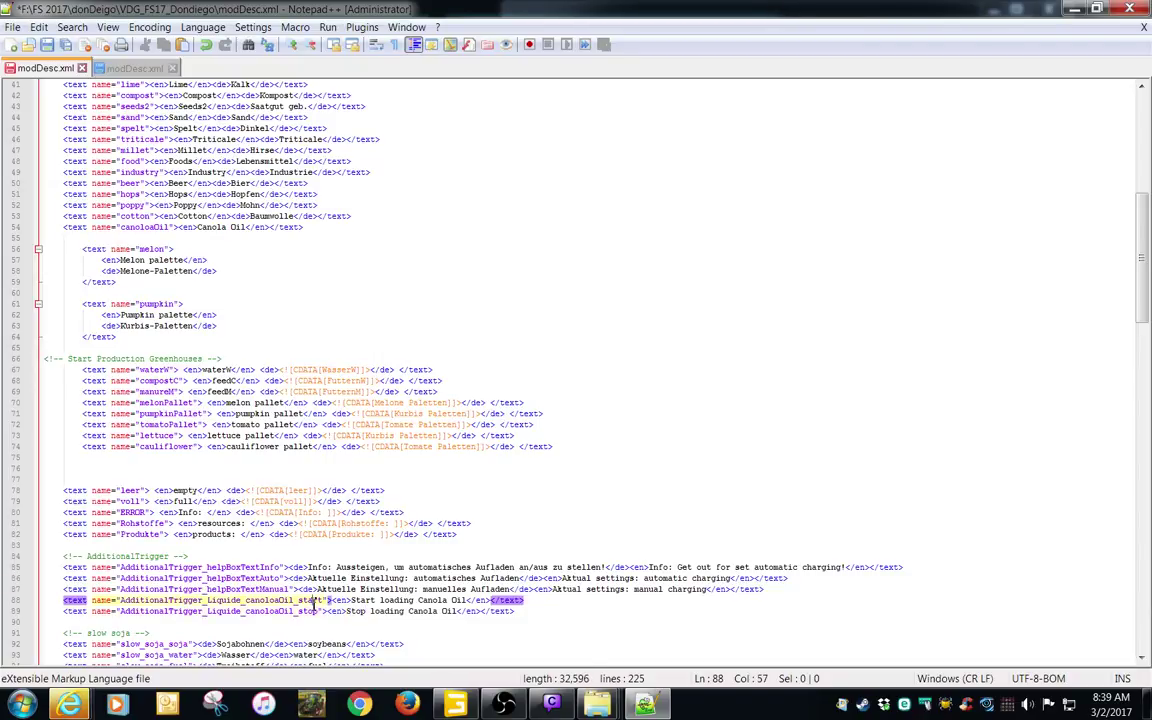
scroll(593, 577, down, 2)
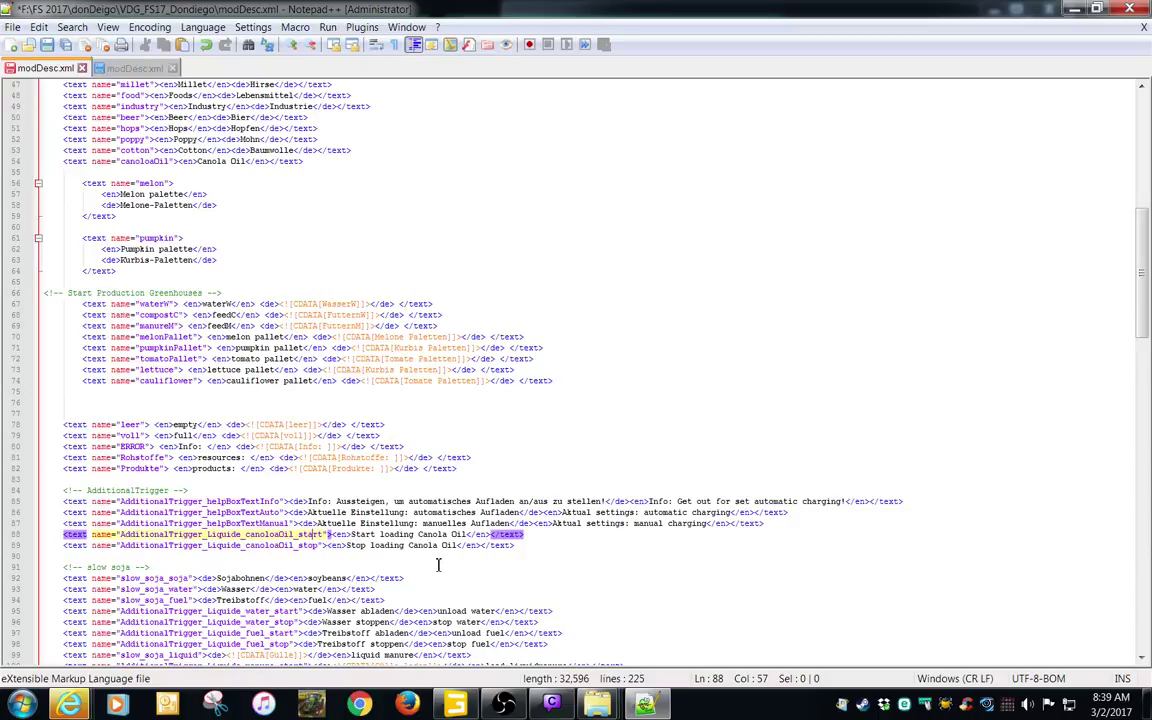
scroll(390, 501, down, 2)
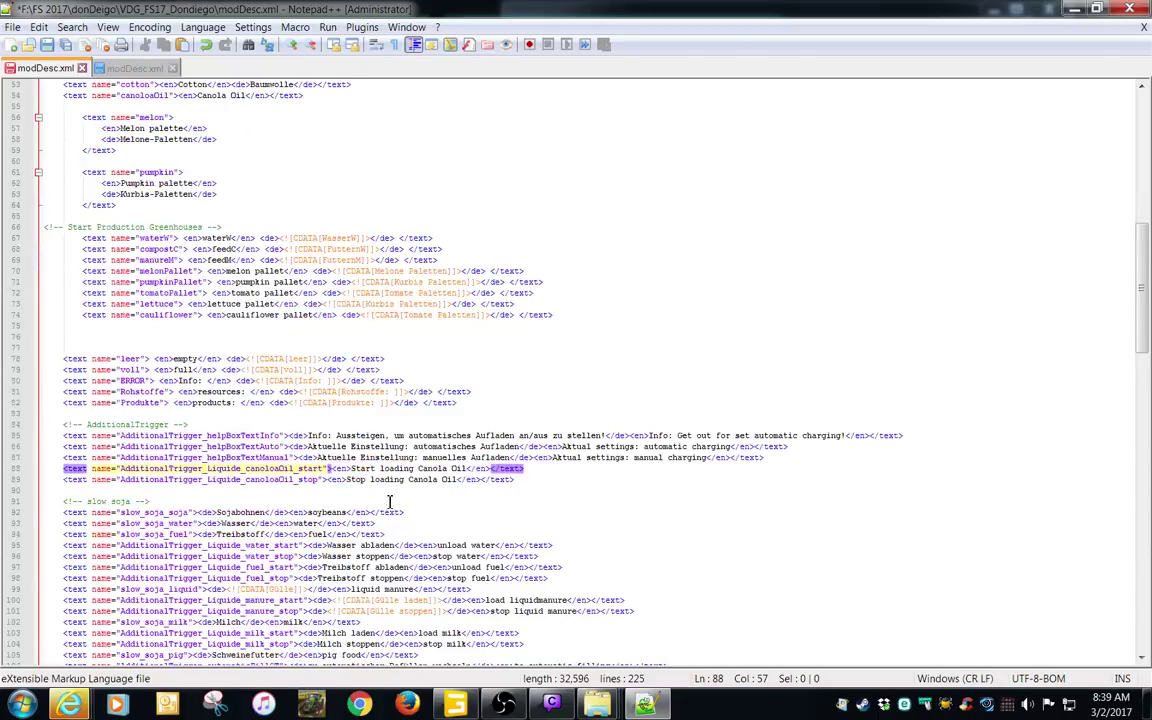
scroll(388, 500, down, 2)
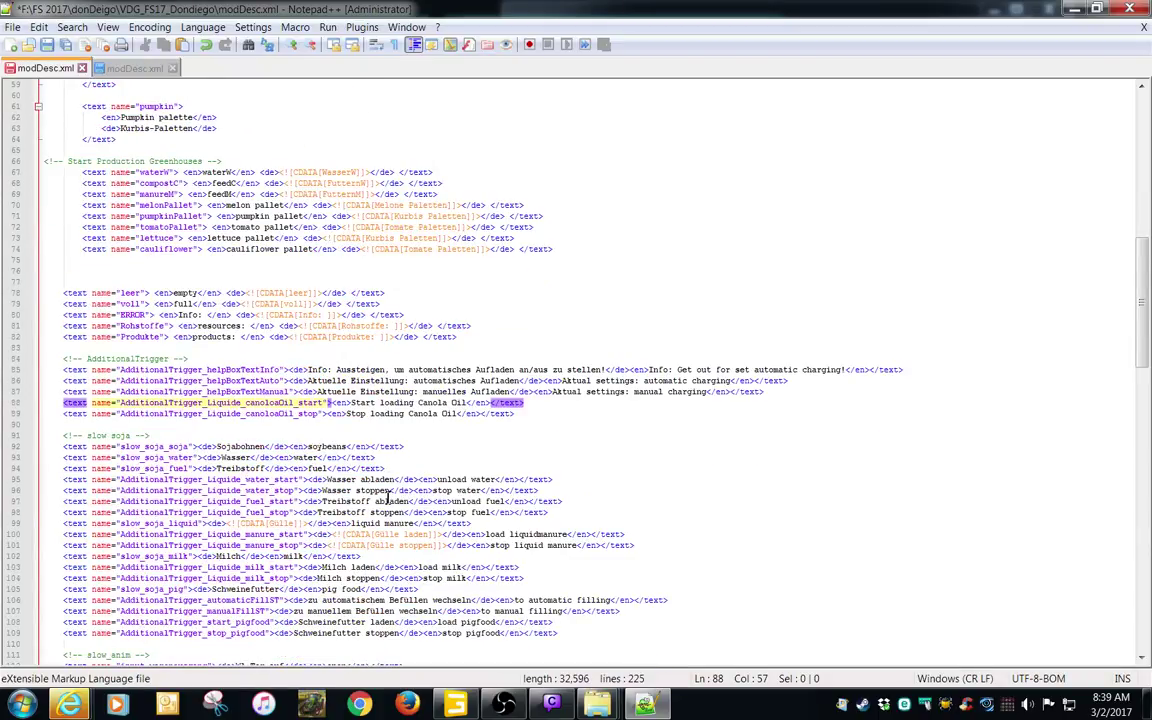
scroll(388, 497, down, 2)
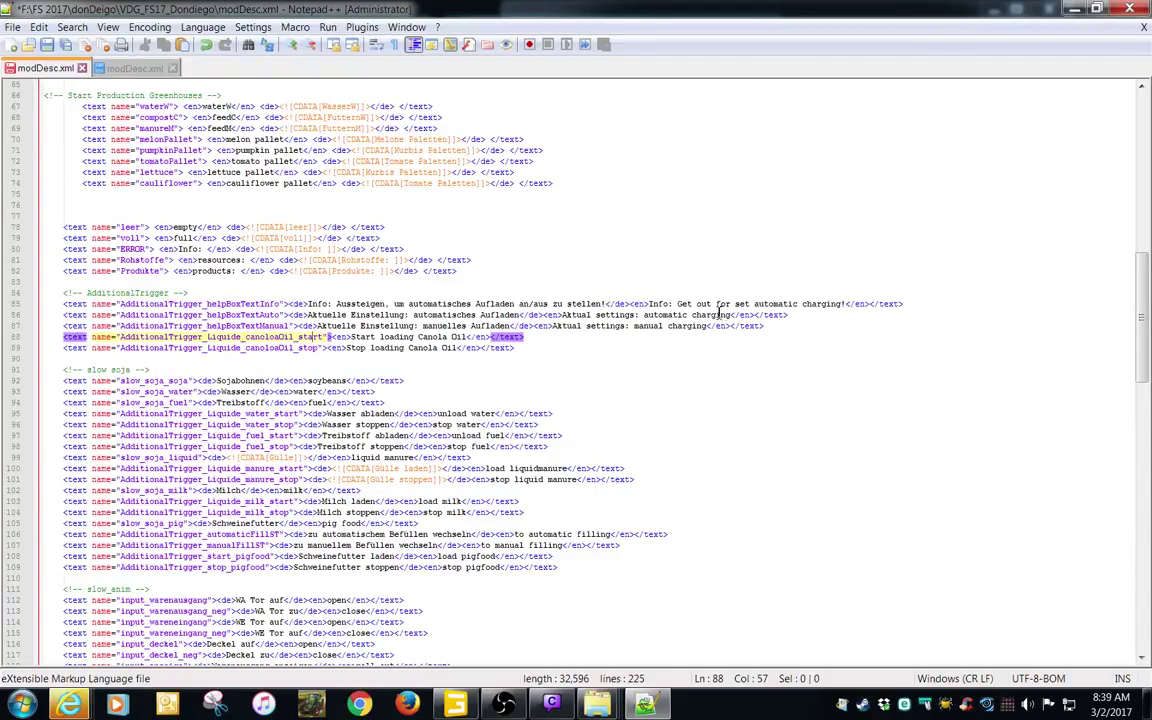
click(773, 303)
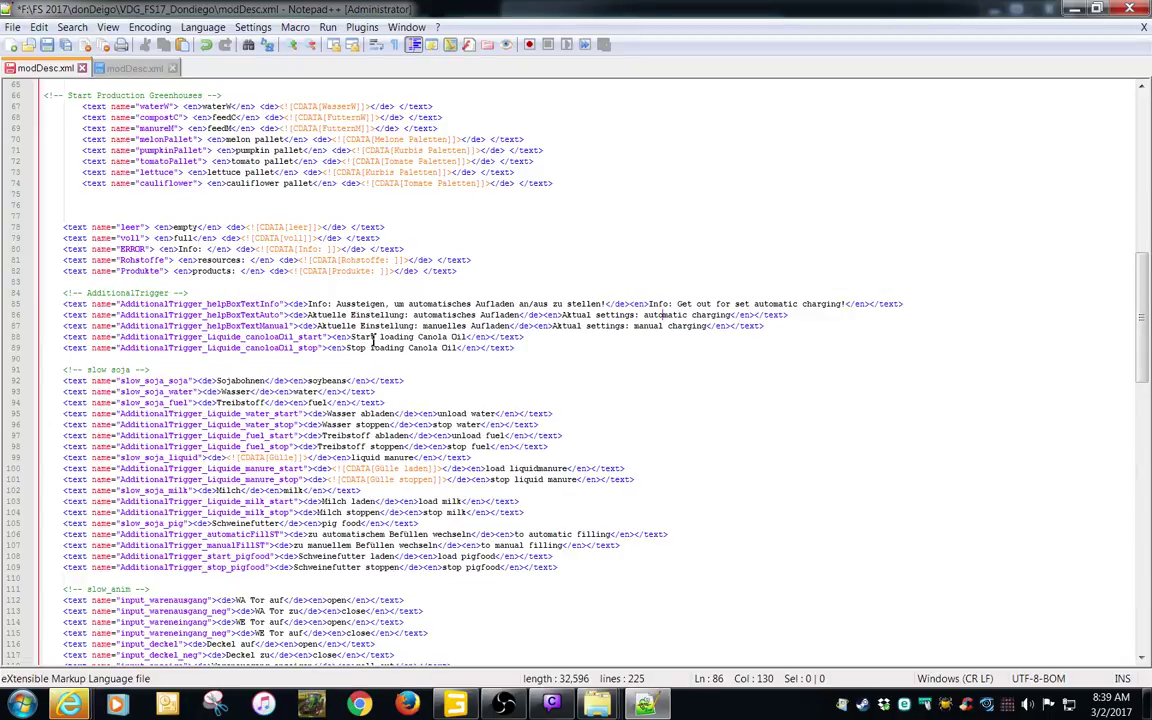
scroll(373, 340, down, 2)
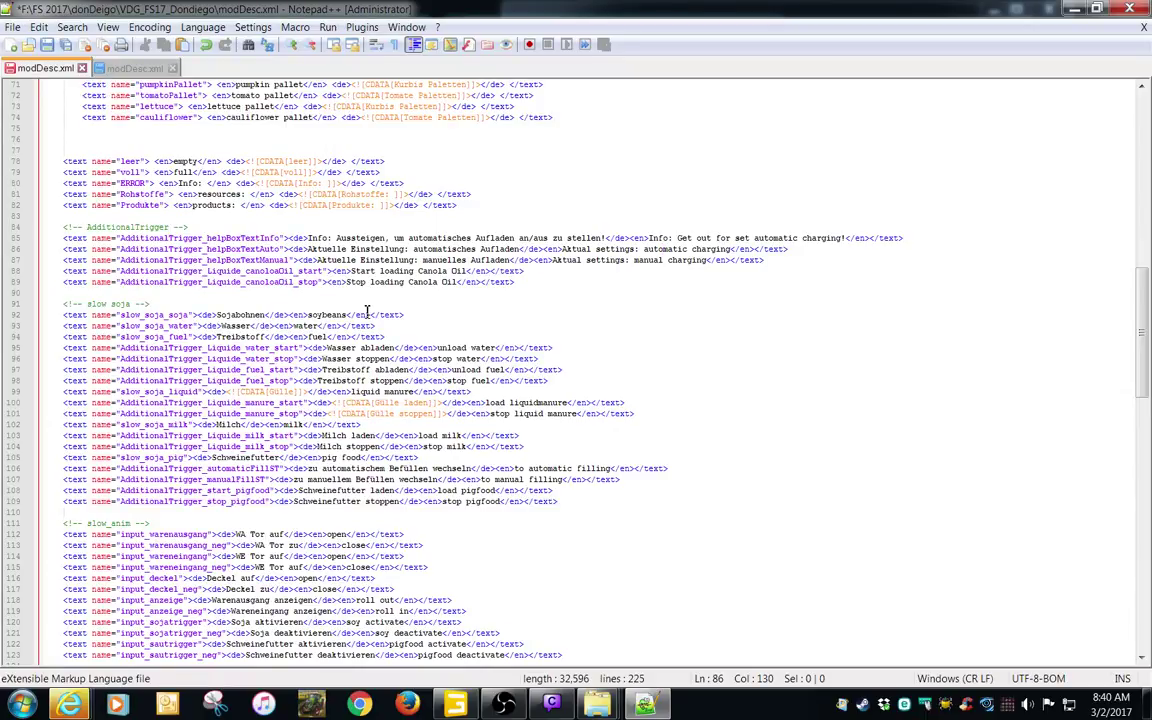
- Search the VDG_FS17_Dondiego modDesc.xml for cotton to reach its AdditionalMapTypes entries, and close the search
scroll(367, 313, up, 2)
scroll(367, 310, up, 10)
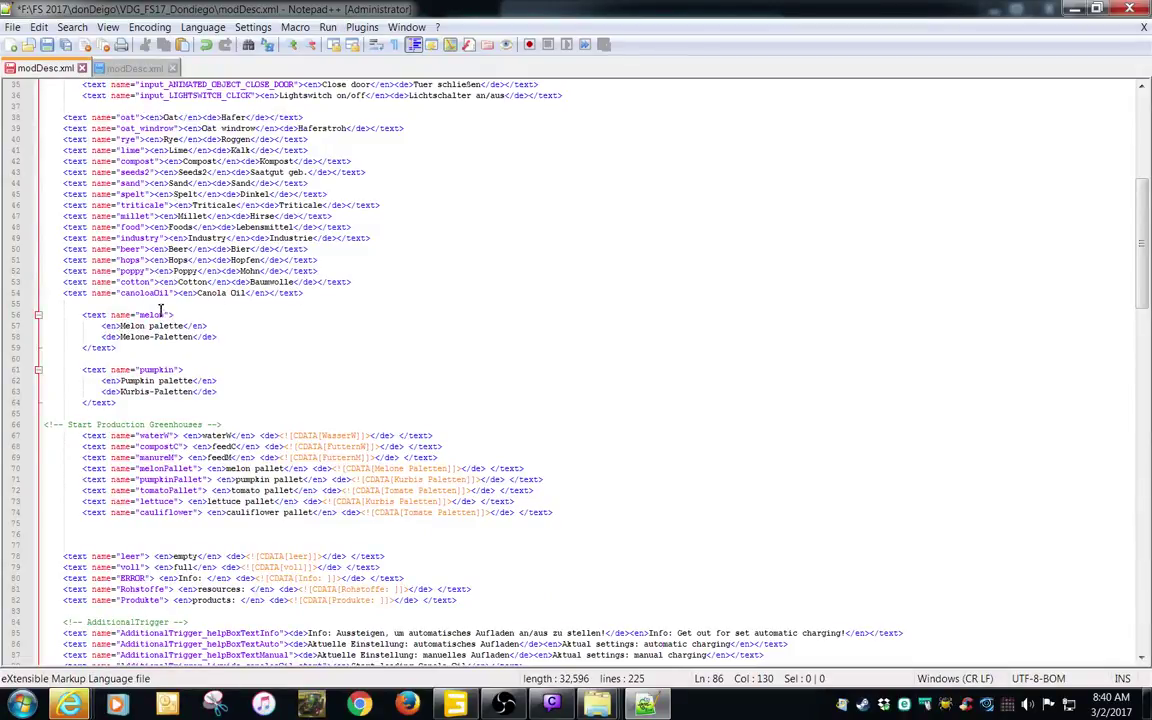
double_click(153, 293)
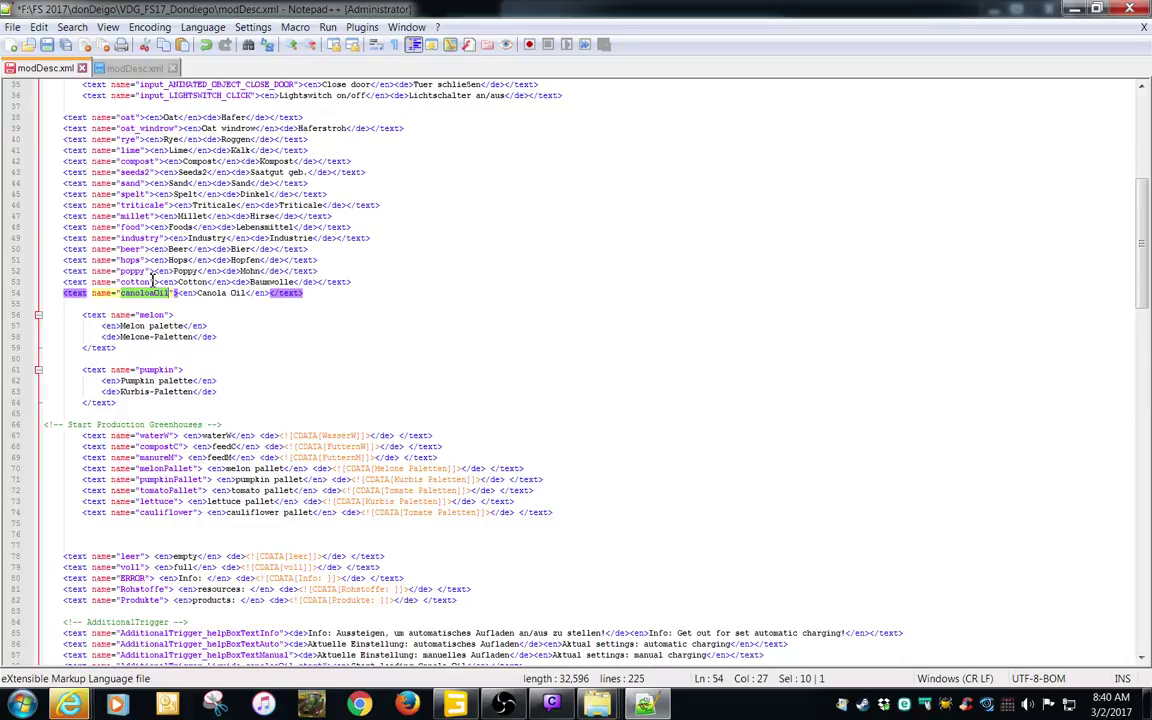
key(ctrl+f)
drag(440, 468, 612, 240)
text(cotton)
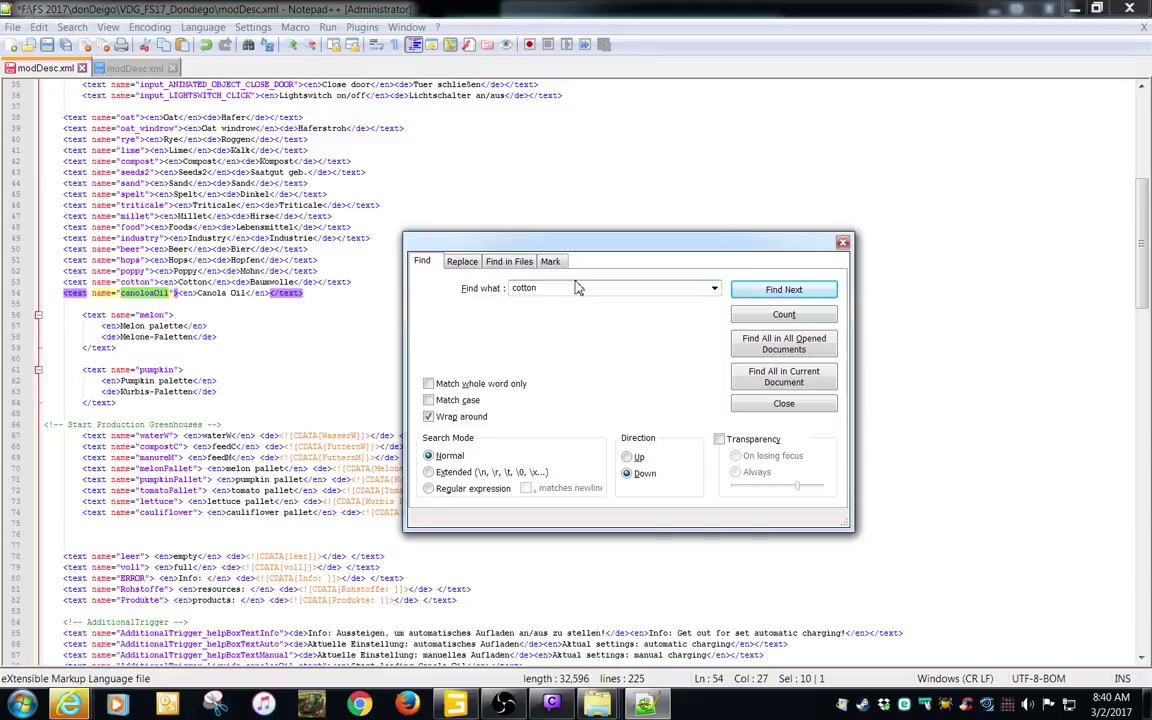
key(Return)
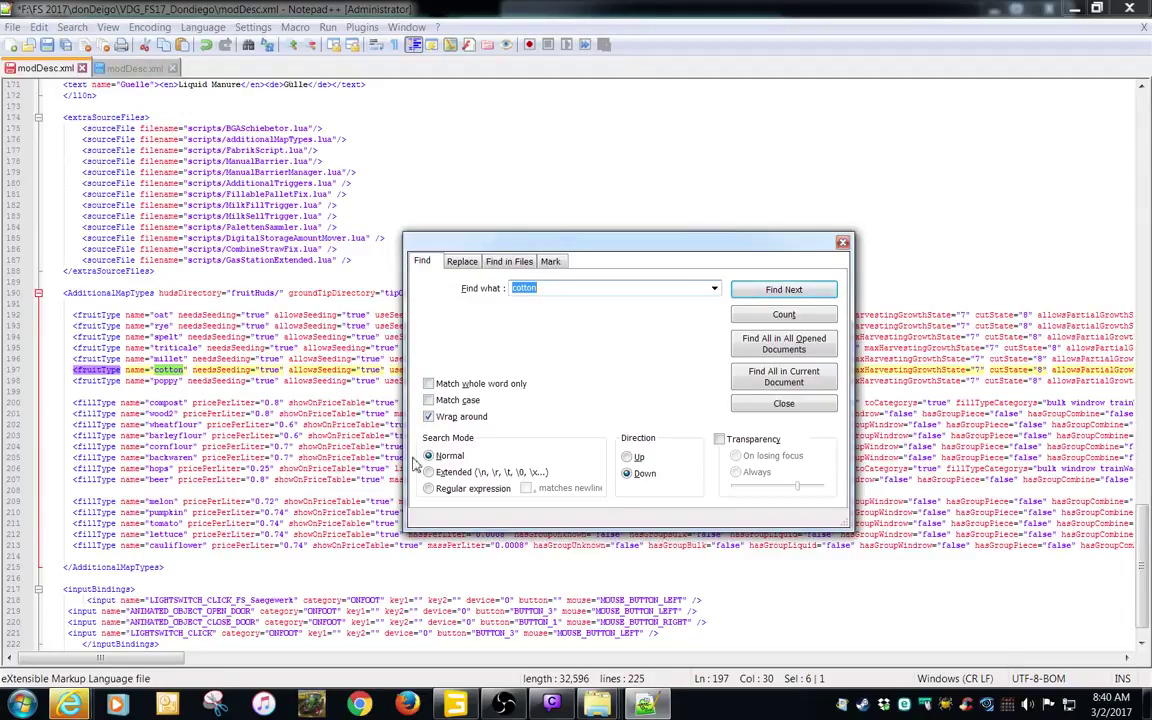
click(757, 407)
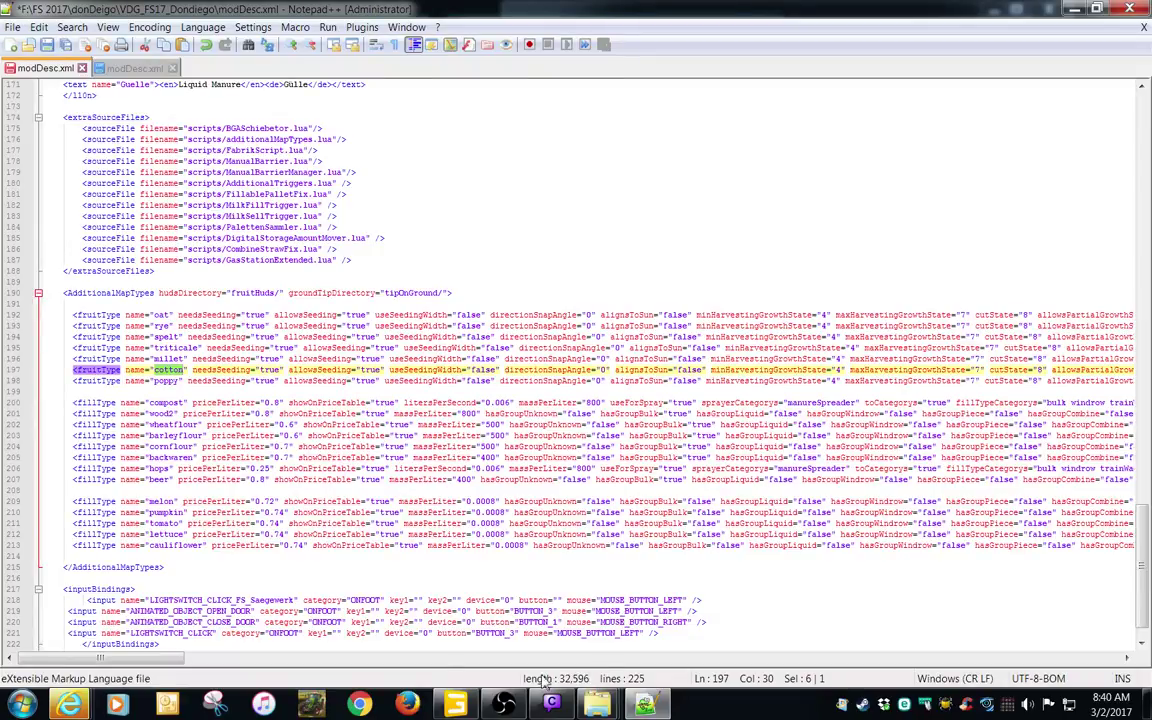
- Copy the whole beer fillType line and paste it on a new line below the cauliflower fillType in AdditionalMapTypes
drag(159, 660, 132, 666)
click(160, 480)
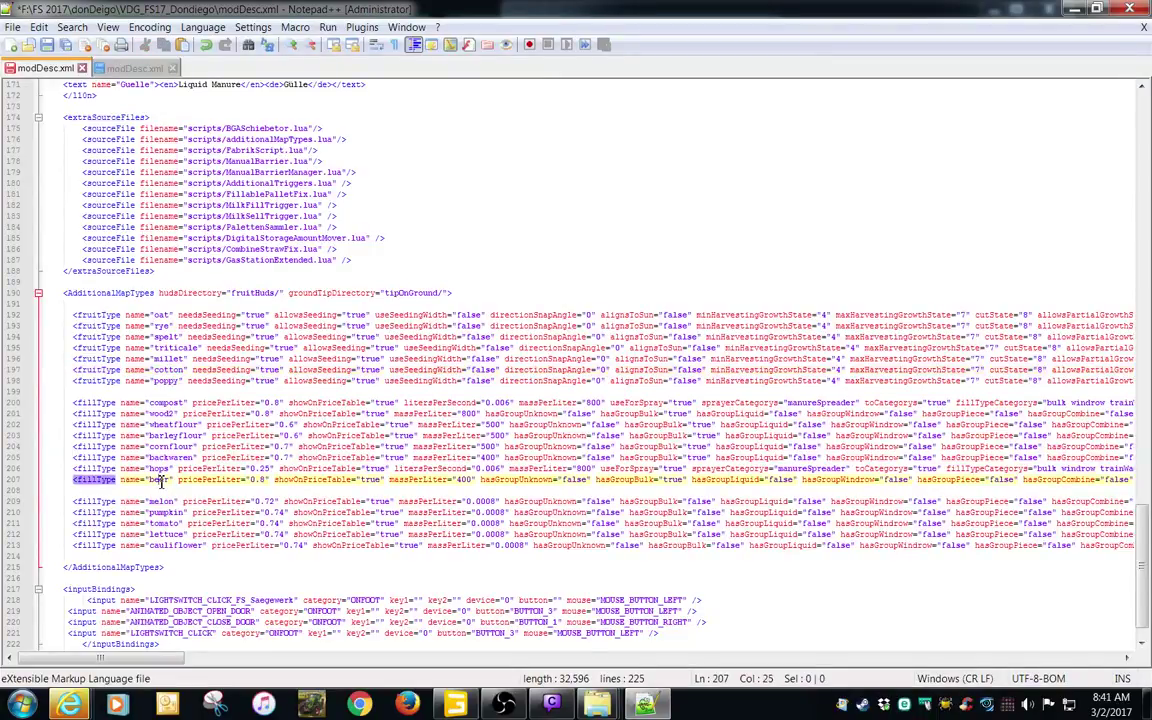
key(shift+Home)
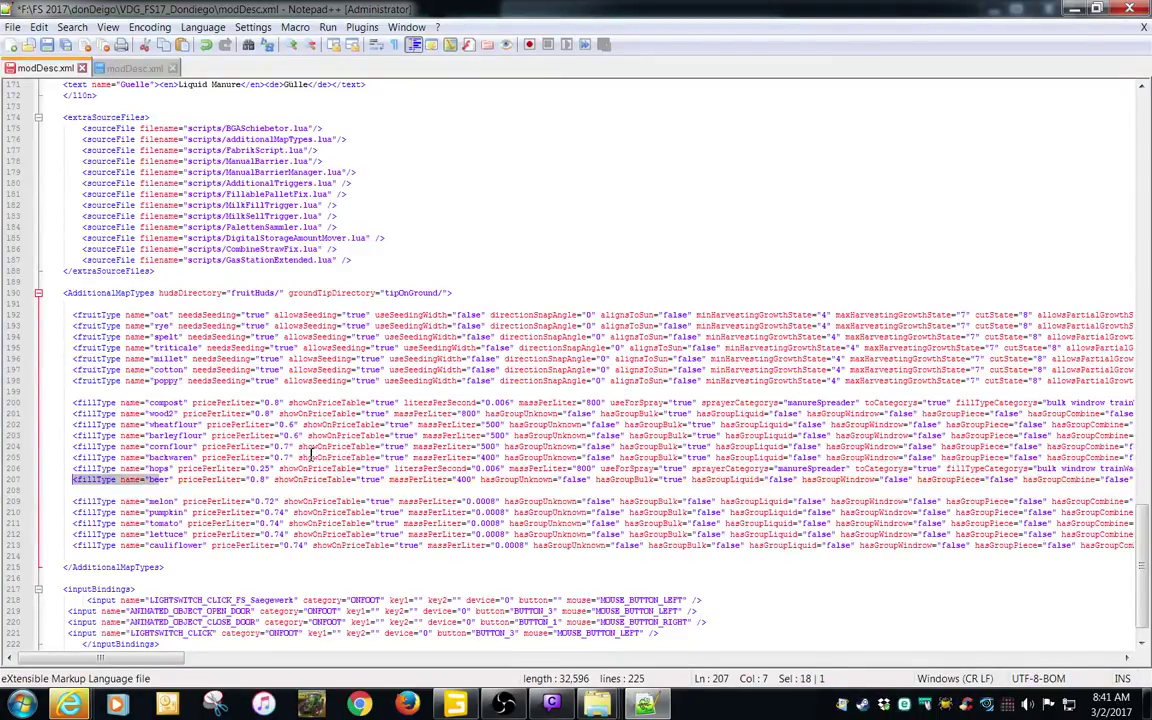
key(Home)
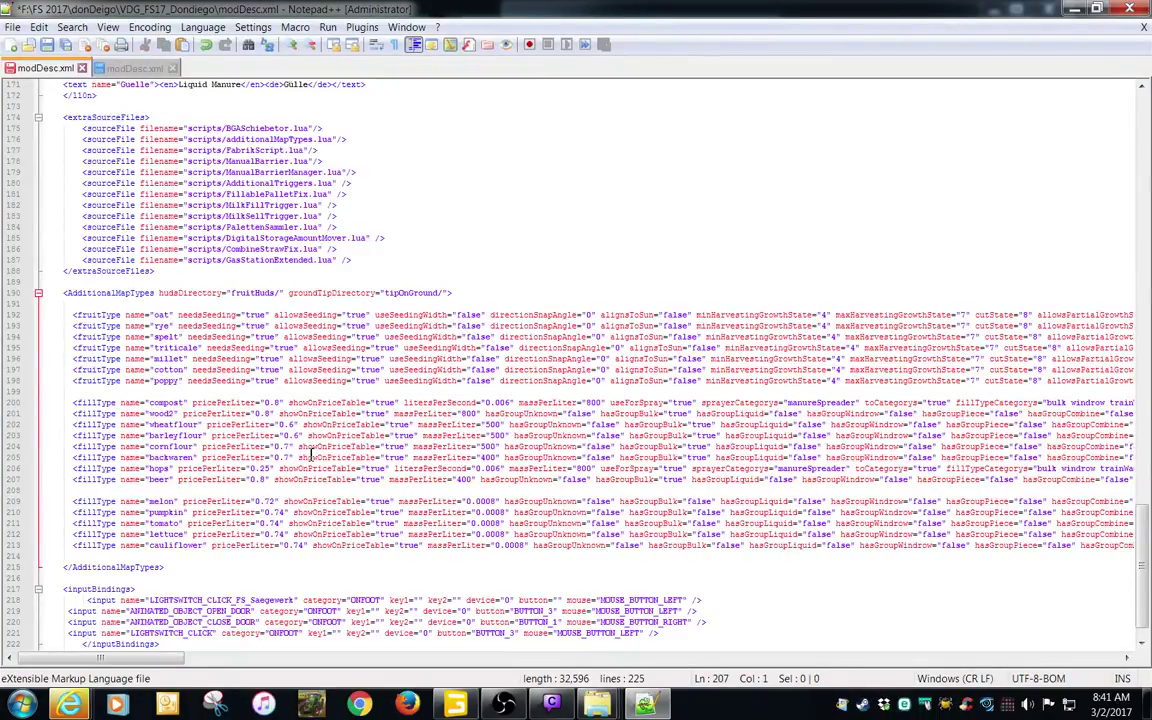
key(shift+End)
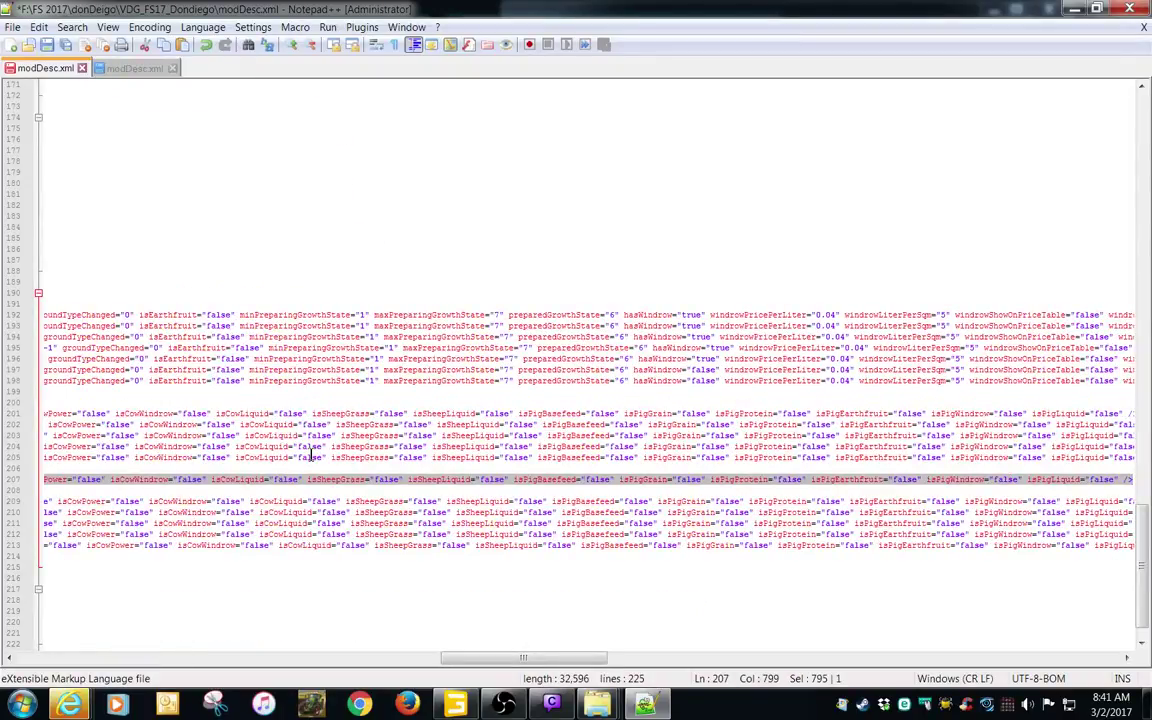
key(Home)
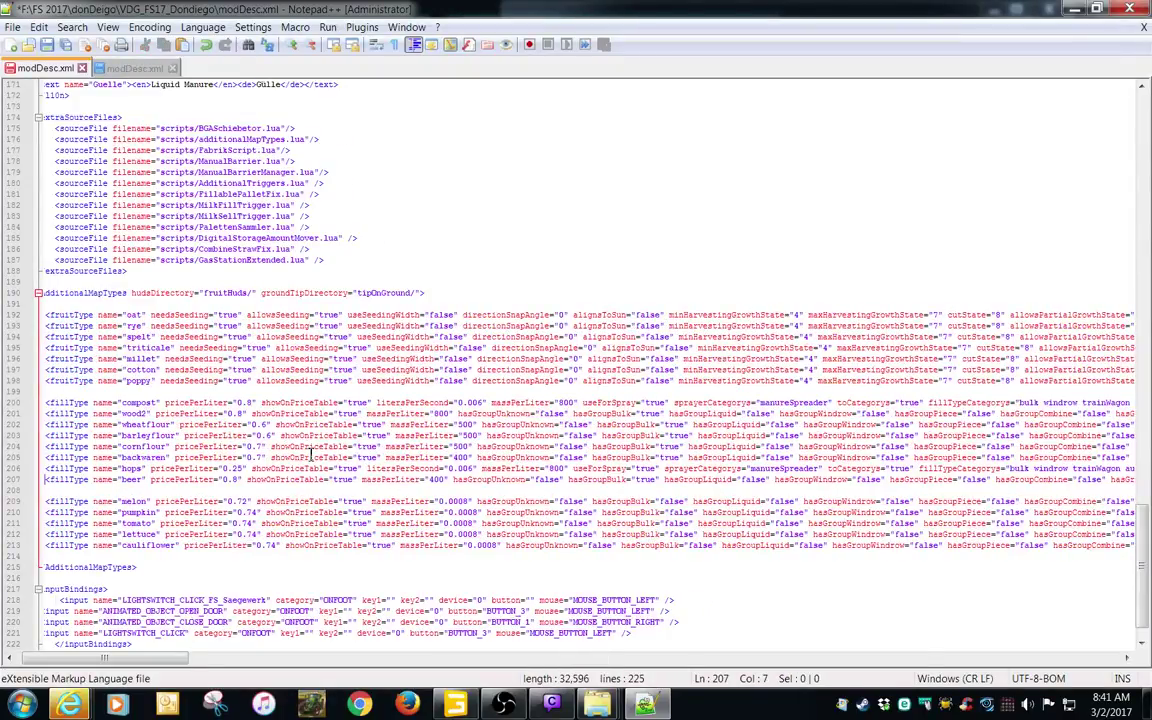
key(Down)
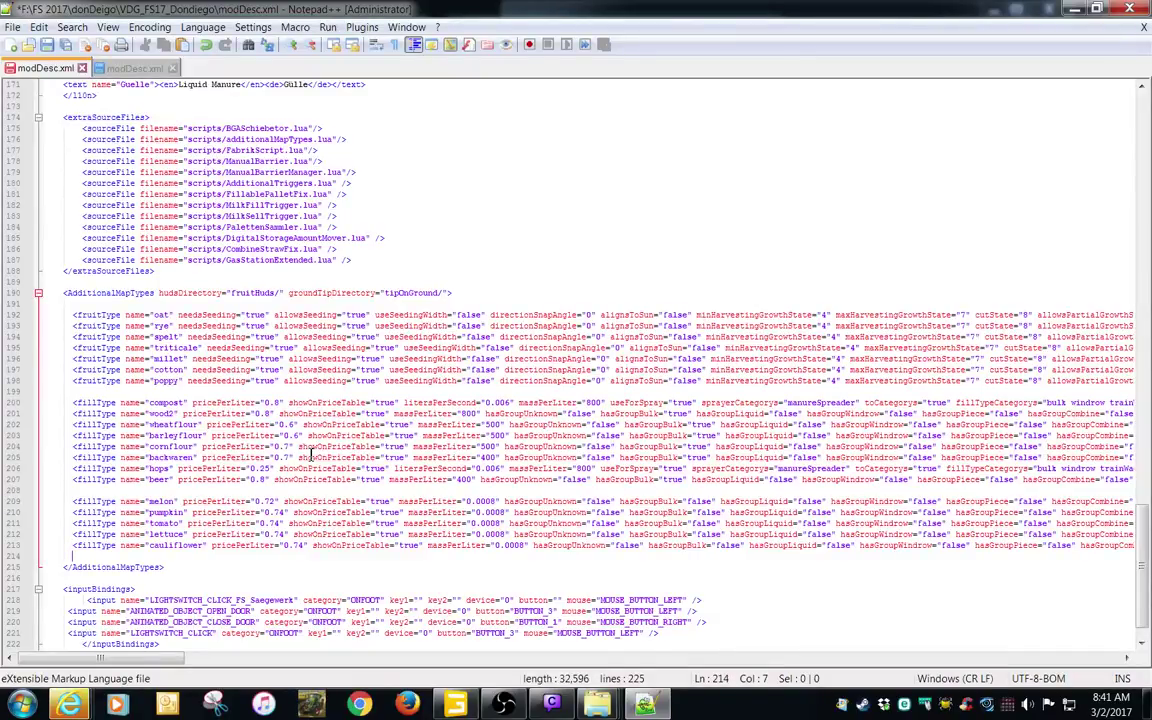
key(Return)
key(Return)
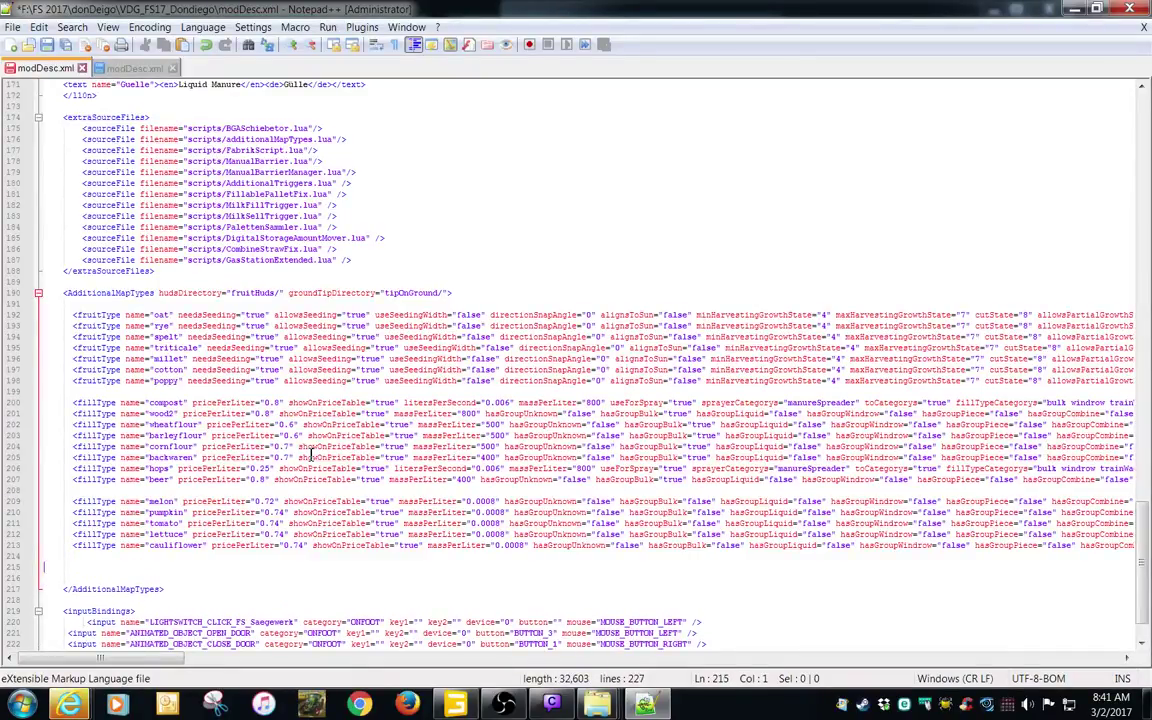
key(ctrl+v)
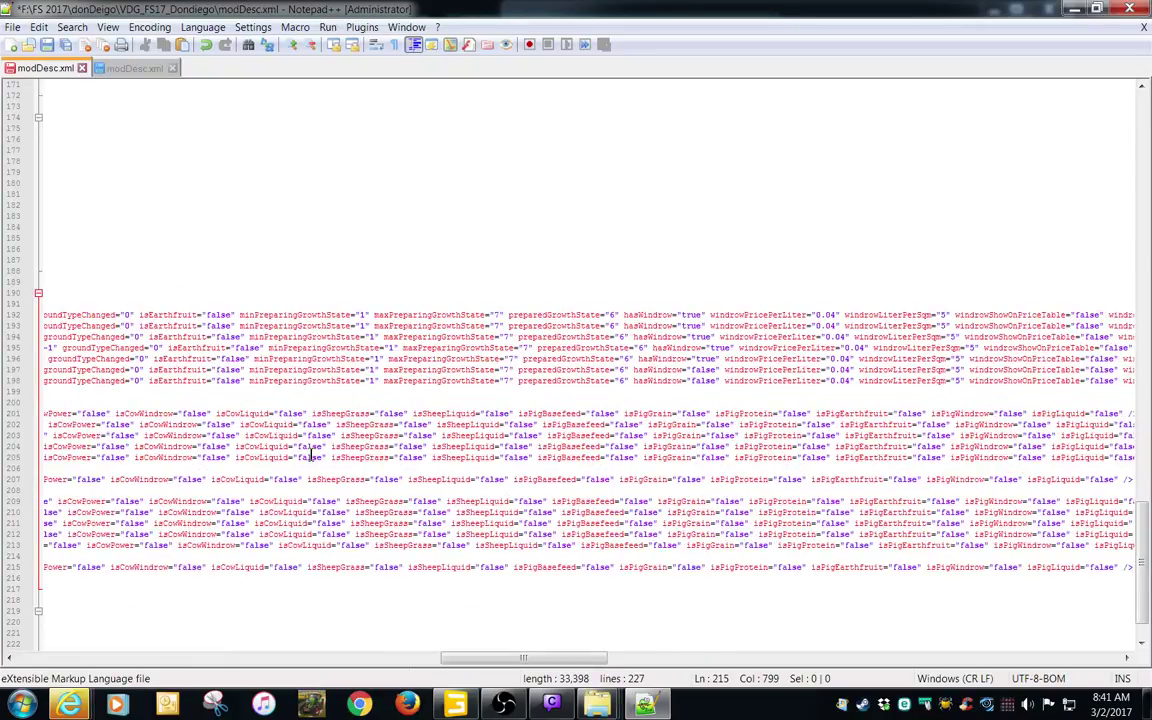
key(Home)
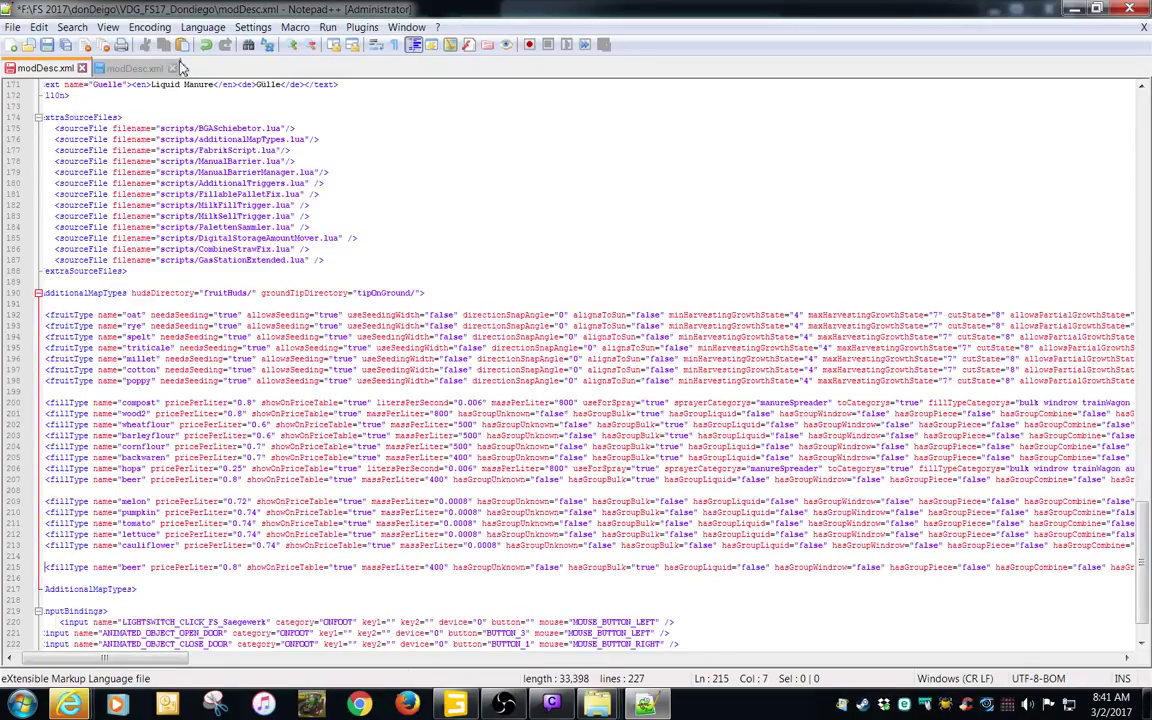
- Turn on word wrap and bring the duplicated beer fillType entry below cauliflower into view
click(107, 27)
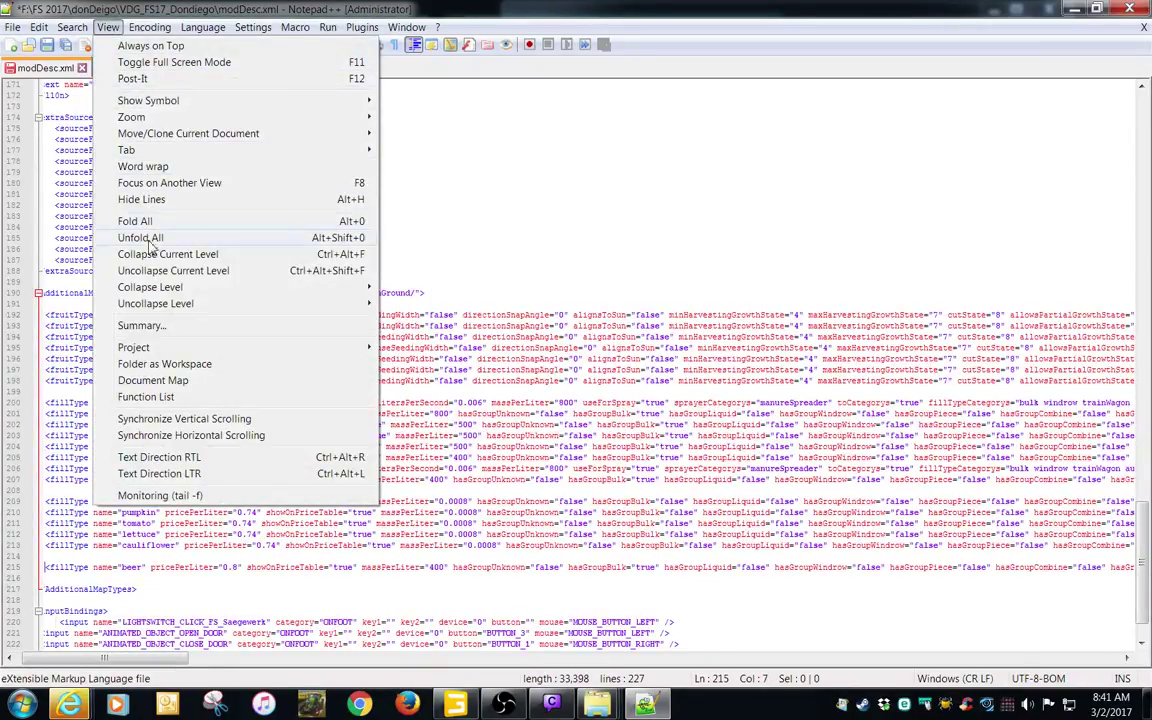
mouse_move(157, 133)
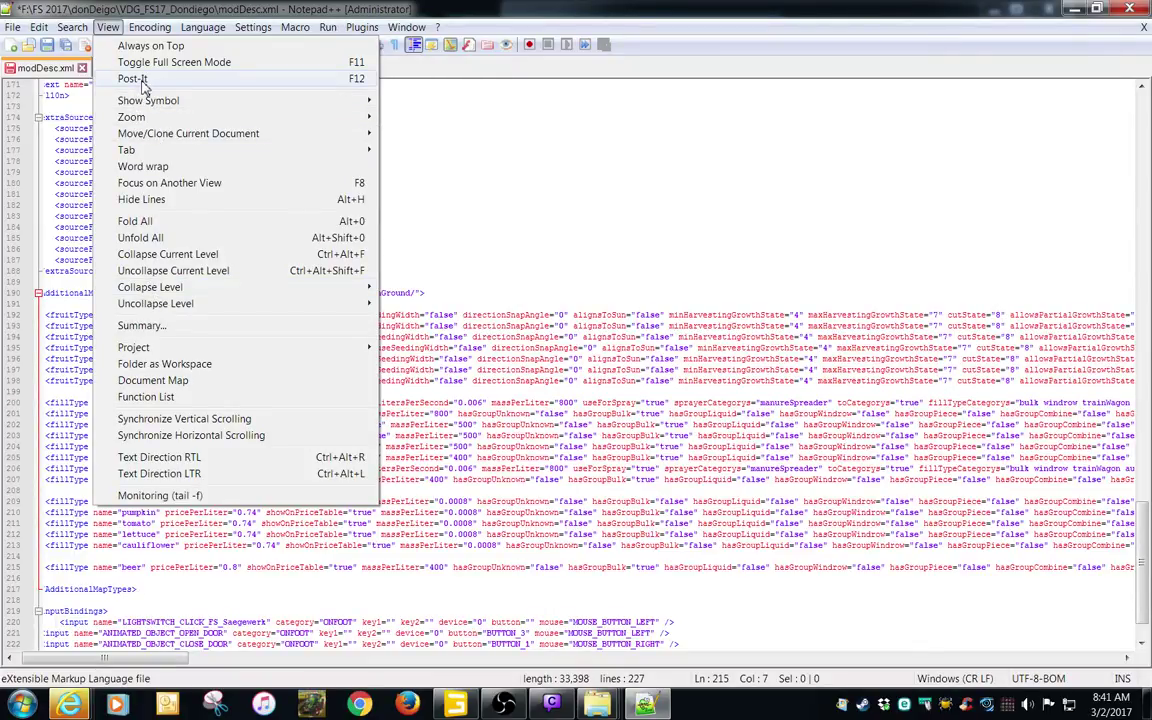
click(145, 166)
scroll(349, 445, down, 10)
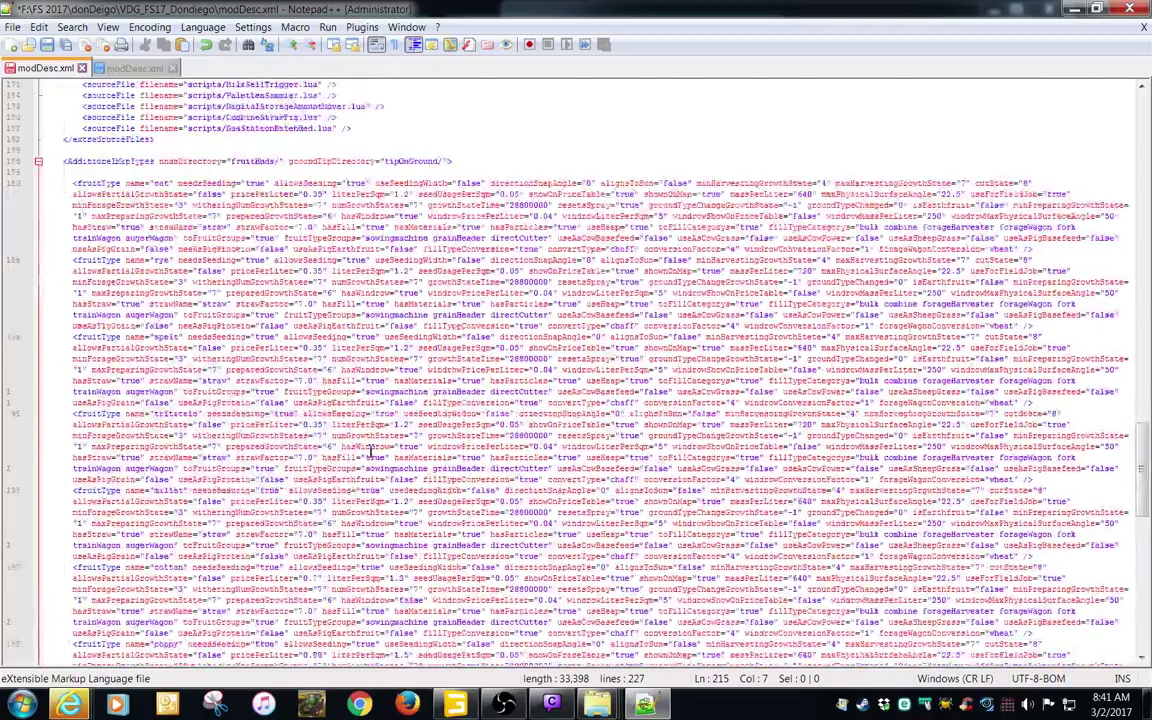
scroll(370, 452, down, 5)
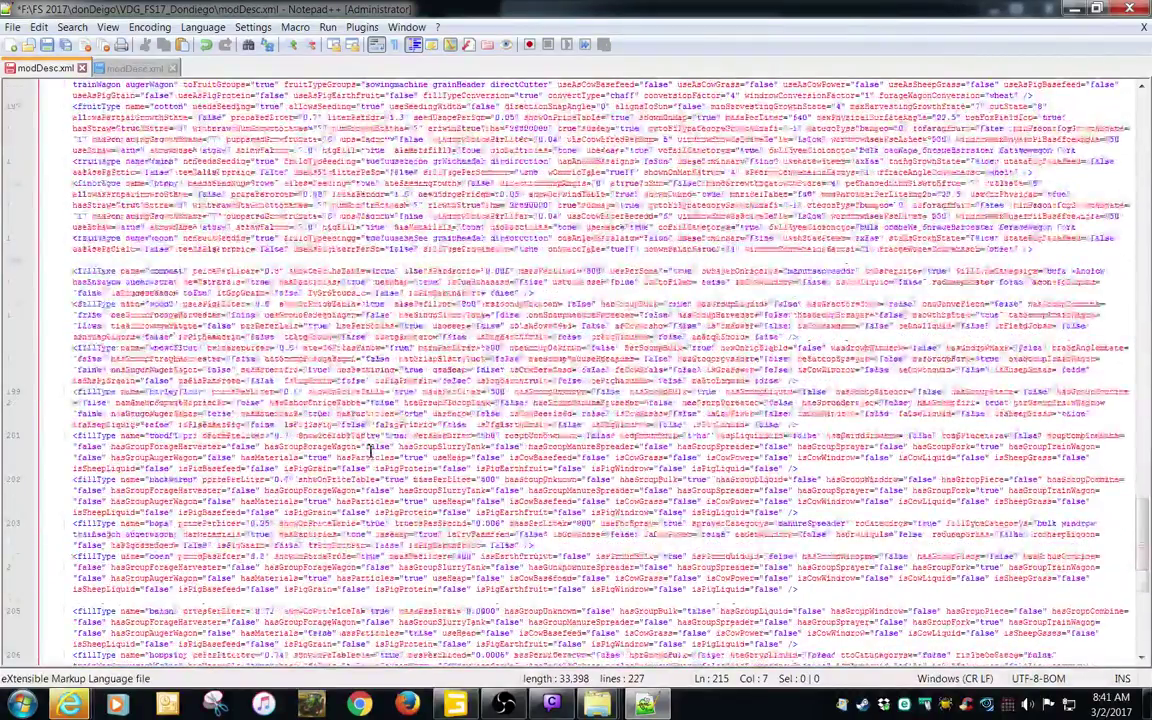
scroll(370, 452, down, 10)
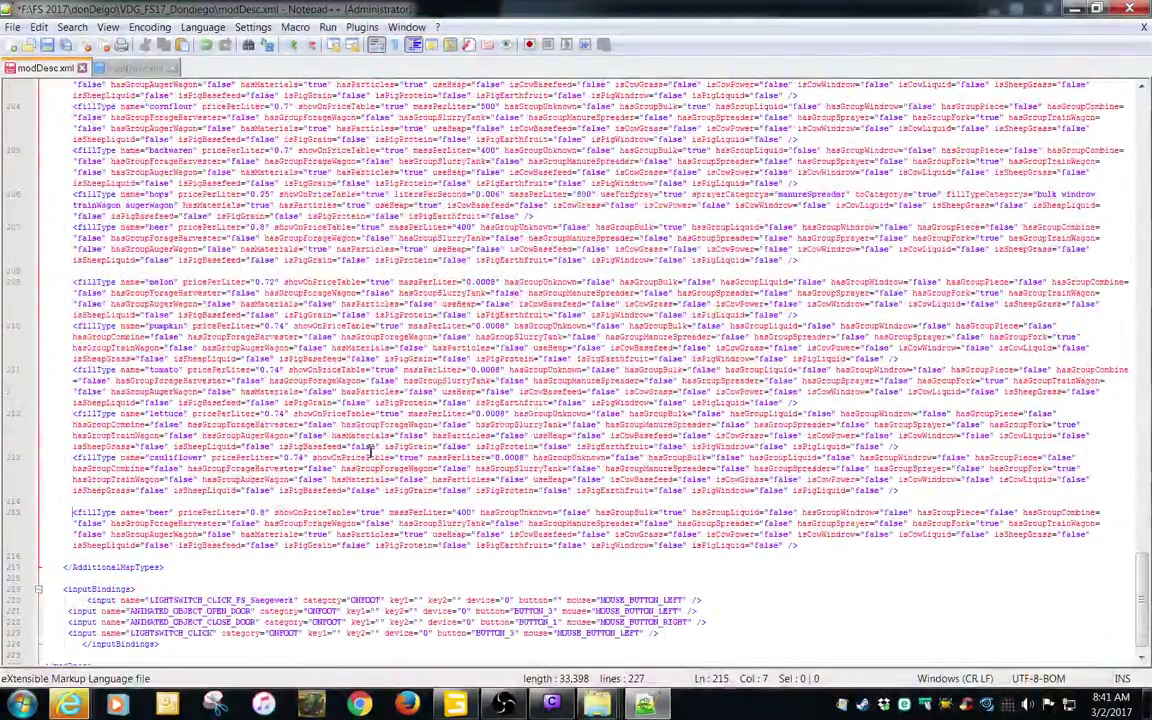
double_click(162, 512)
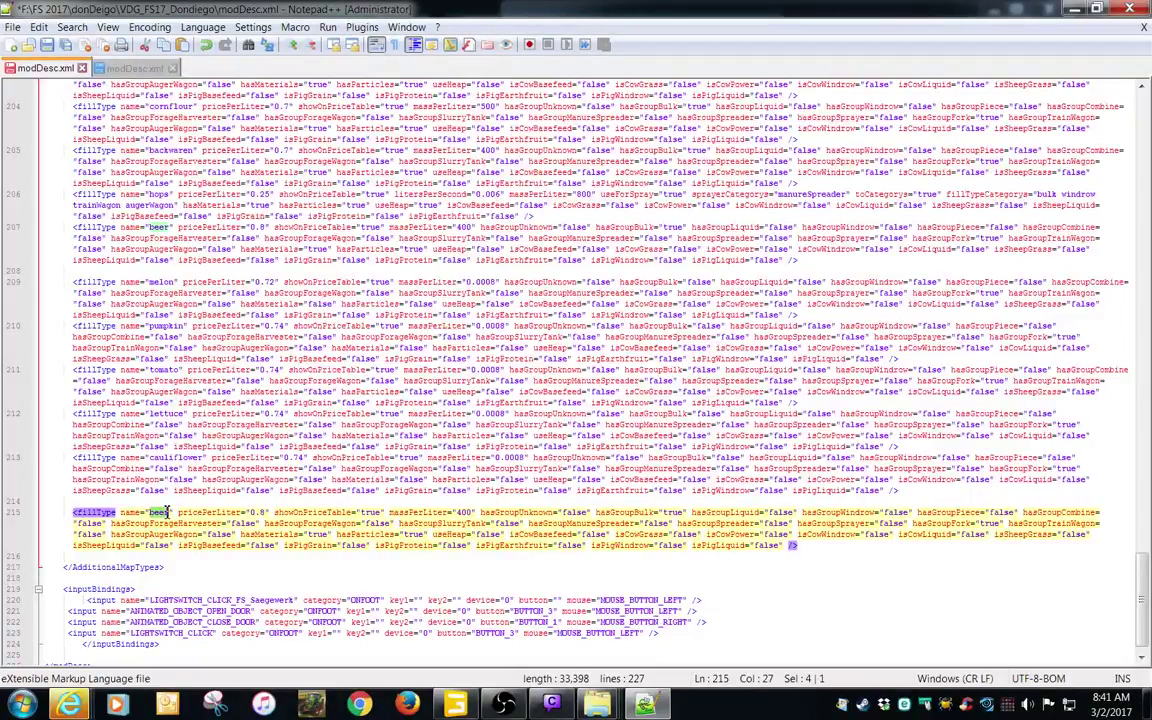
key(ctrl+v)
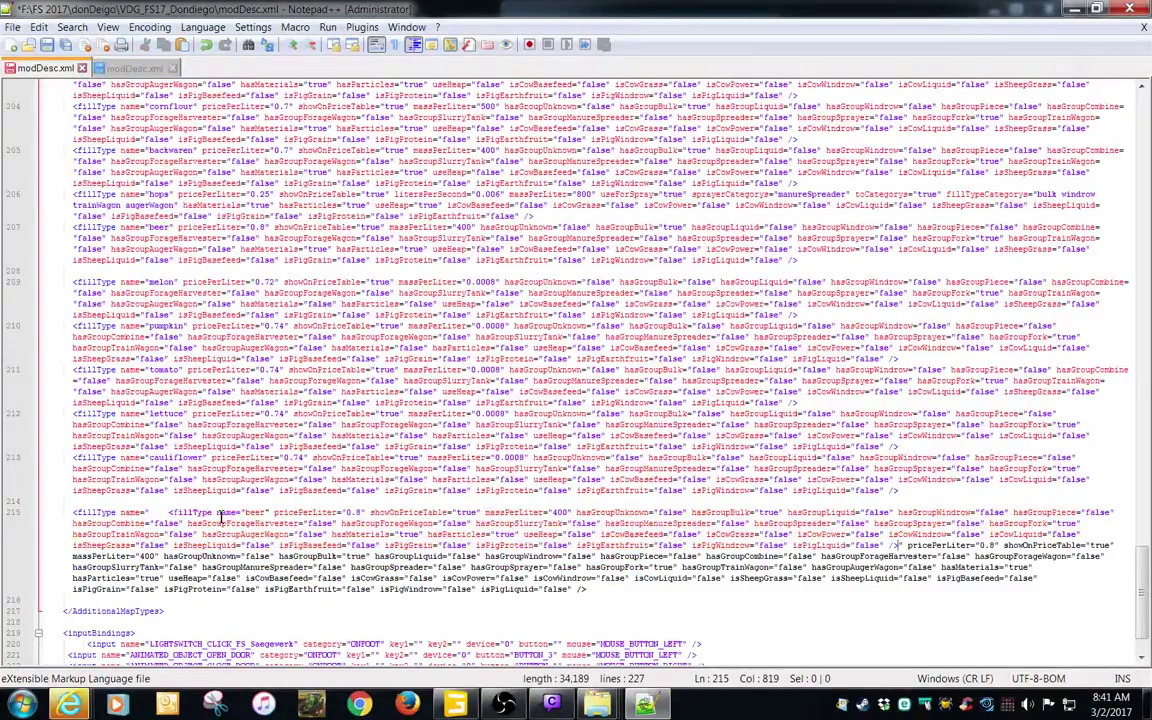
key(ctrl+z)
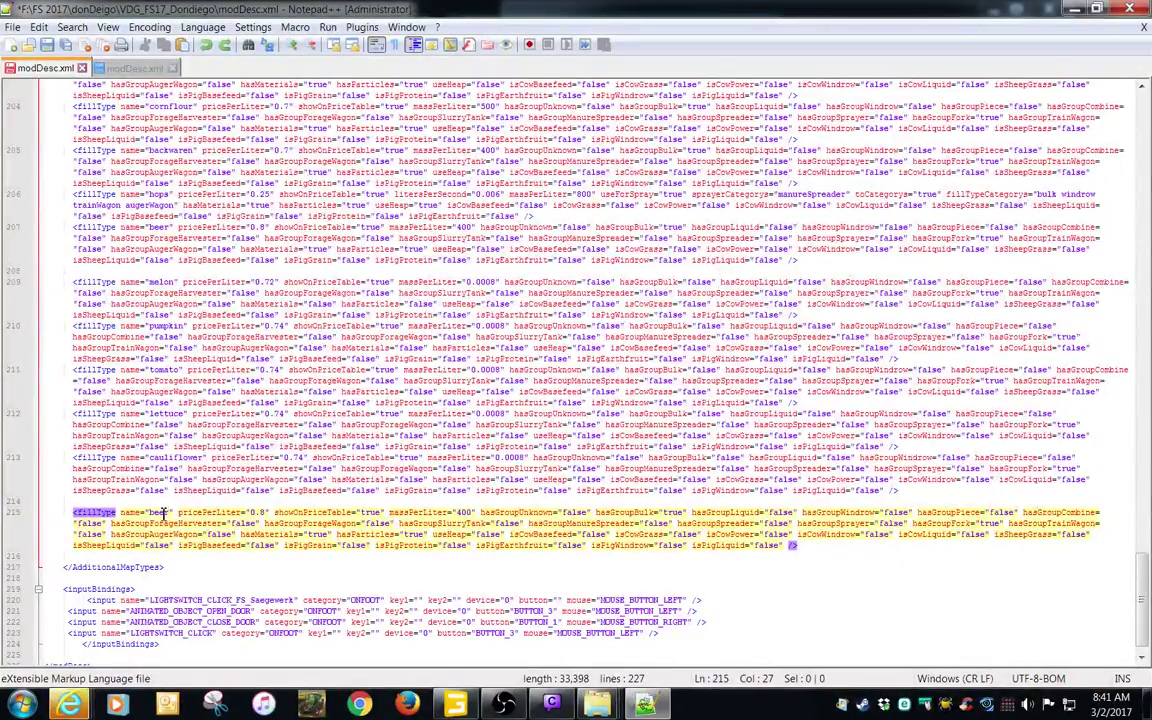
- Rename the duplicated beer fillType entry canolaOil and set its pricePerLiter to 0.9
double_click(160, 513)
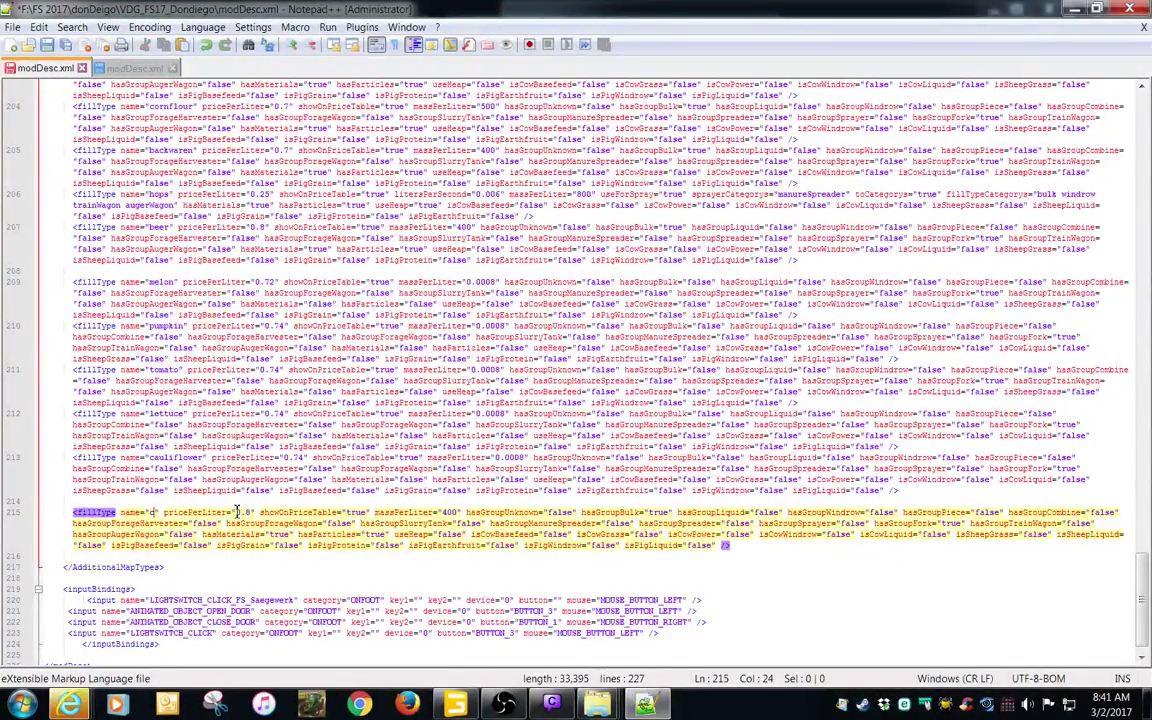
text(canolaOil)
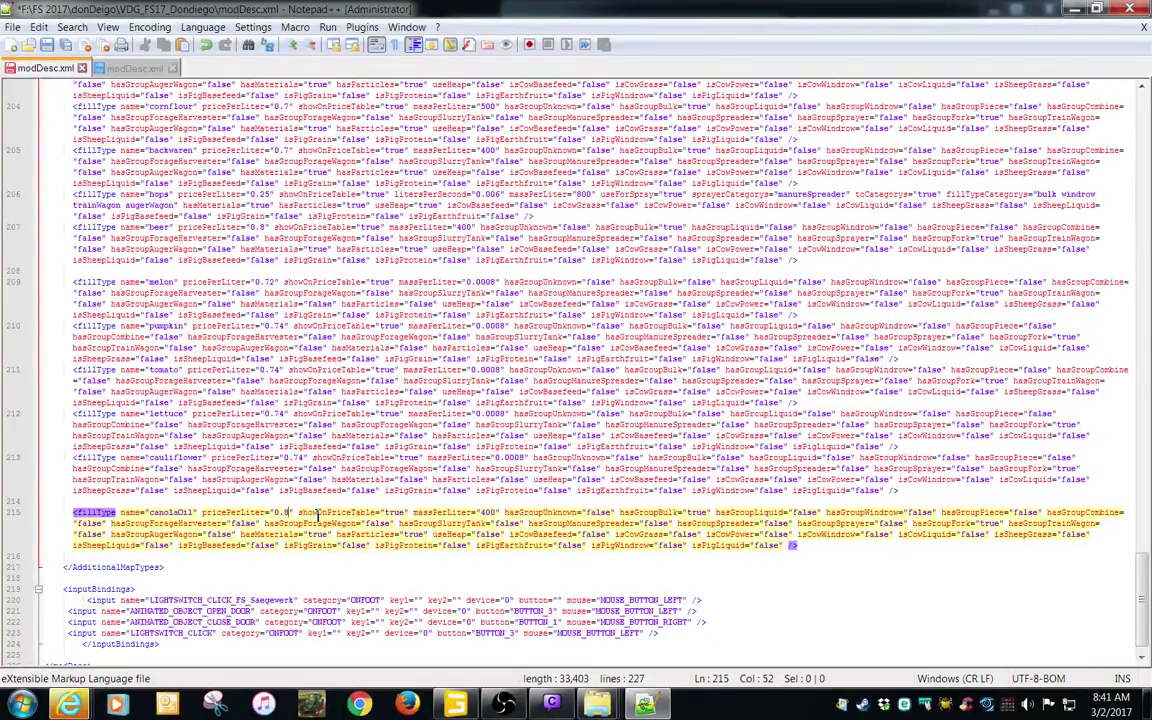
key(BackSpace)
text(9)
- Set hasGroupLiquid to true in the canolaOil fillType entry
double_click(806, 512)
text(true)
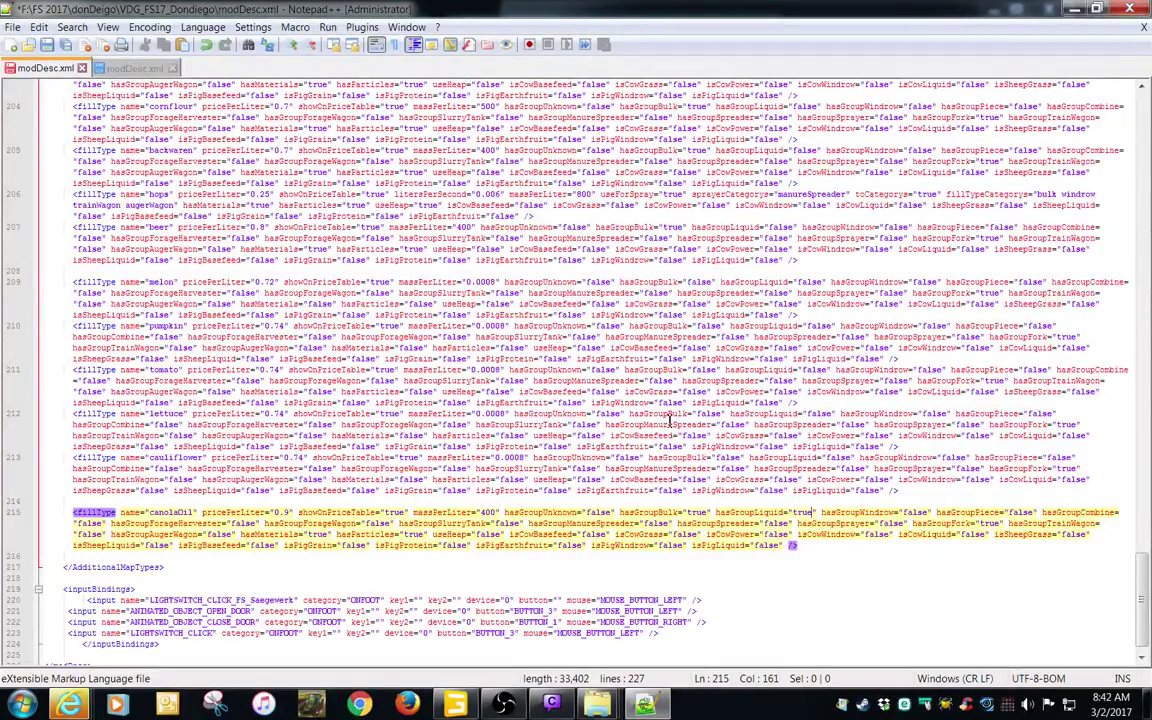
click(756, 514)
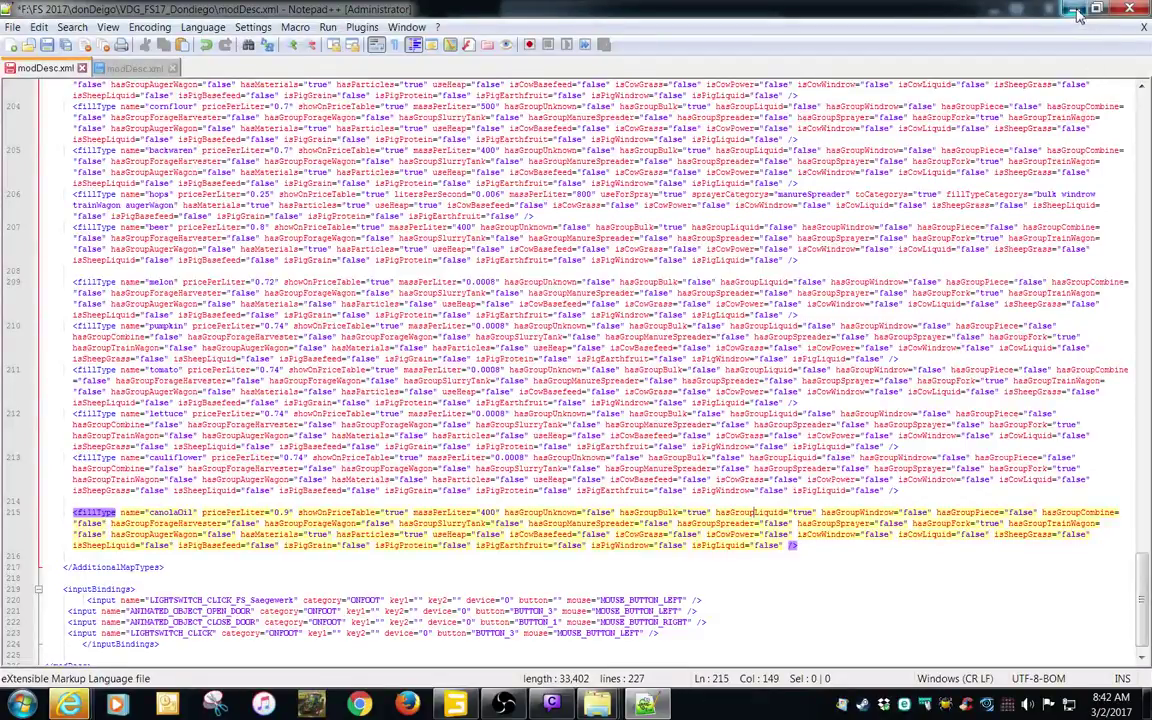
- Minimize the editor, open Mod Dec Addition.txt from the Grabby folder in Dropbox, and maximize its window
click(1076, 9)
drag(717, 11, 870, 178)
drag(680, 53, 808, 193)
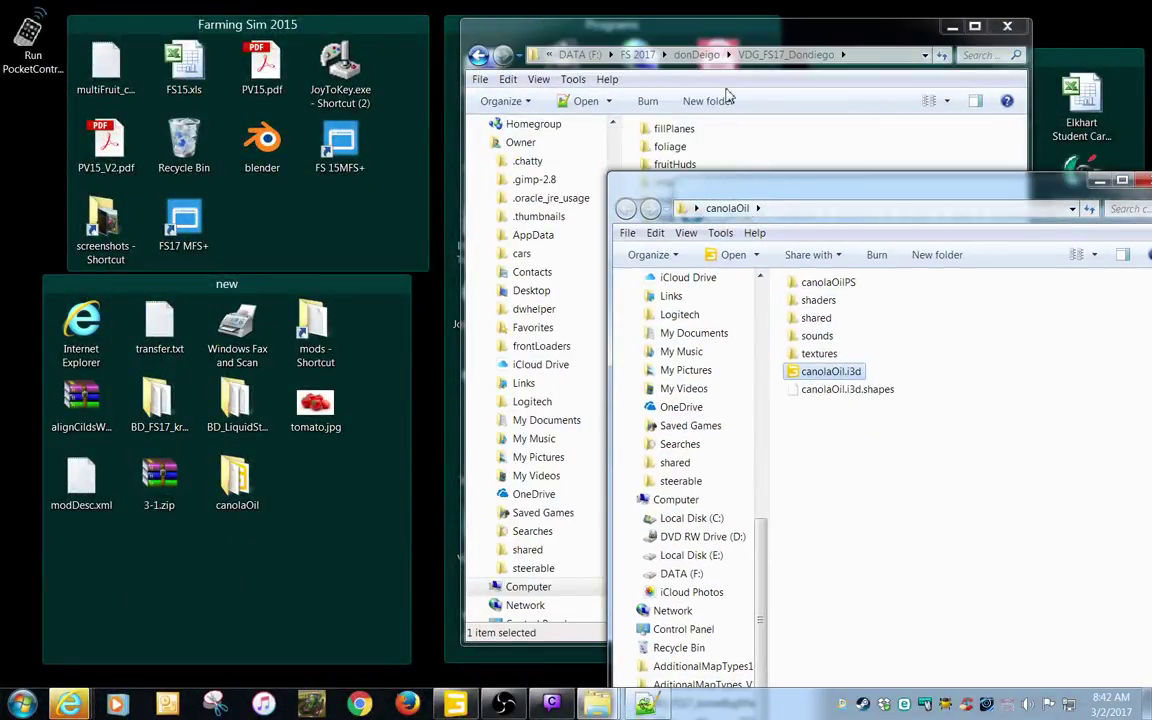
click(884, 704)
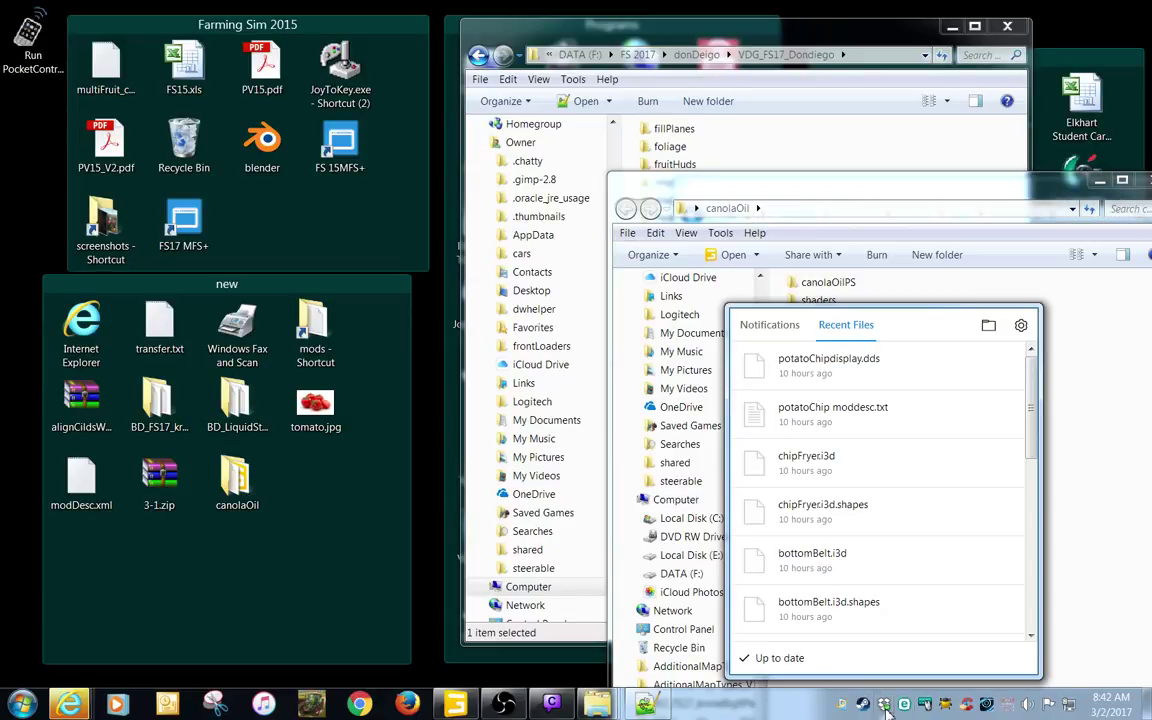
click(988, 328)
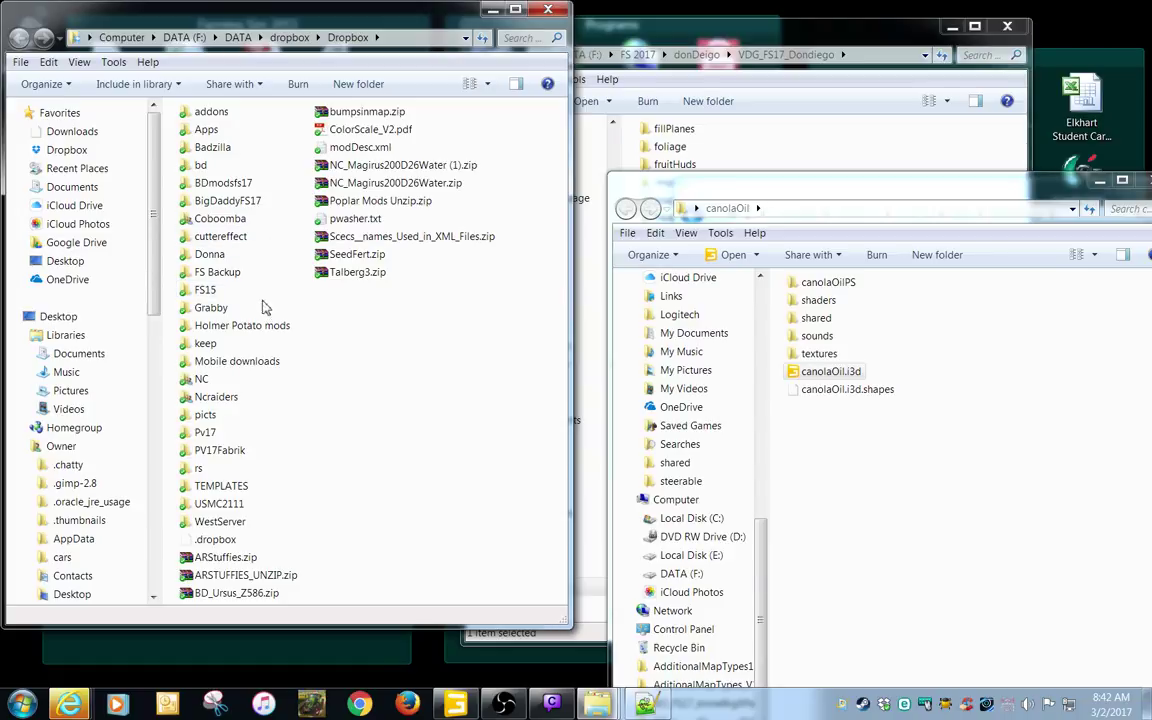
double_click(208, 307)
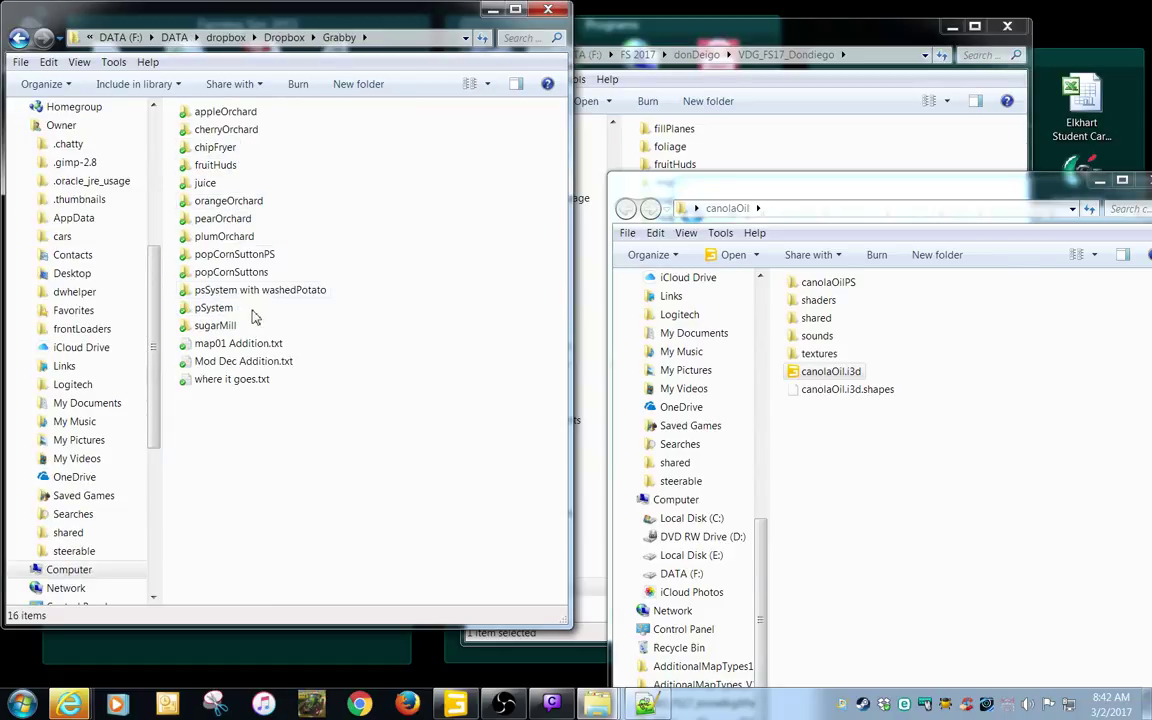
double_click(231, 364)
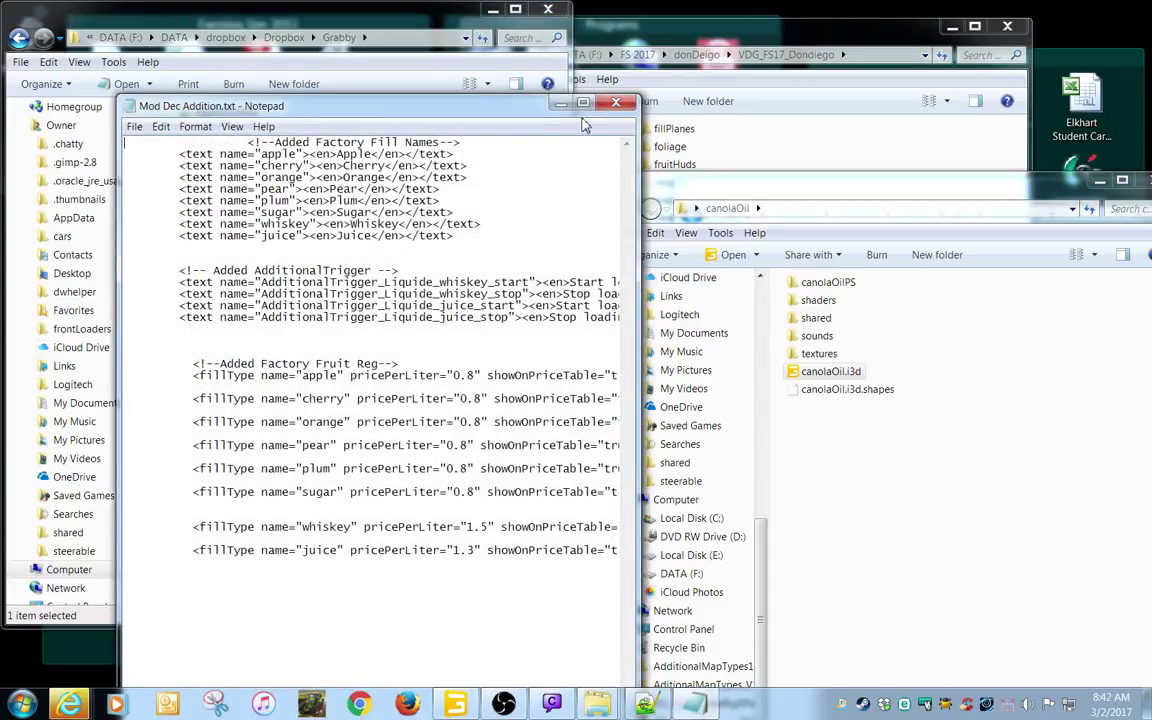
click(584, 103)
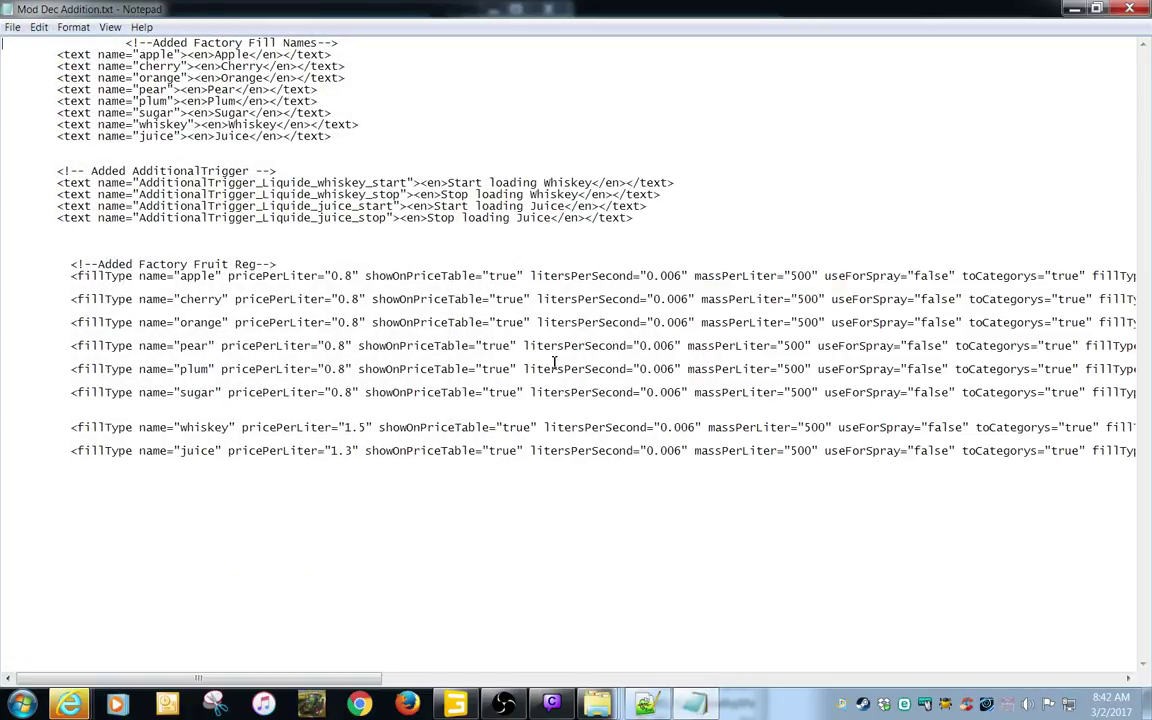
- Examine the fillTypeCategorys values of the whiskey and juice fillType lines against the other fillType lines
drag(372, 679, 297, 697)
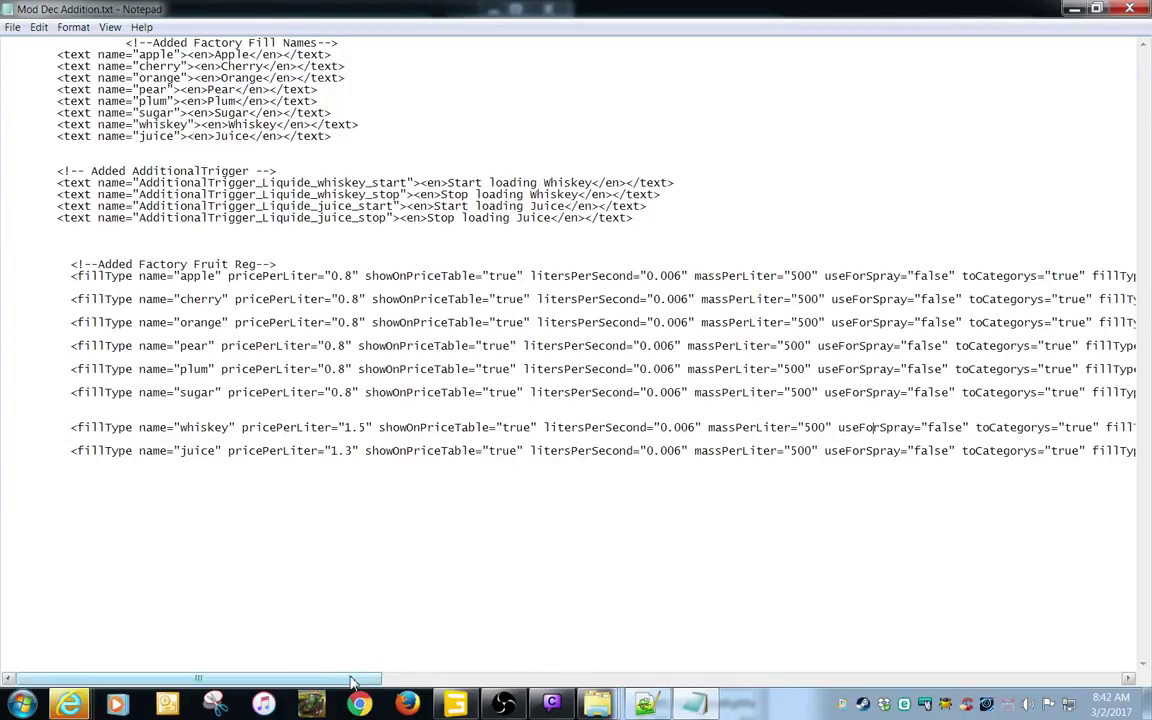
drag(352, 681, 467, 690)
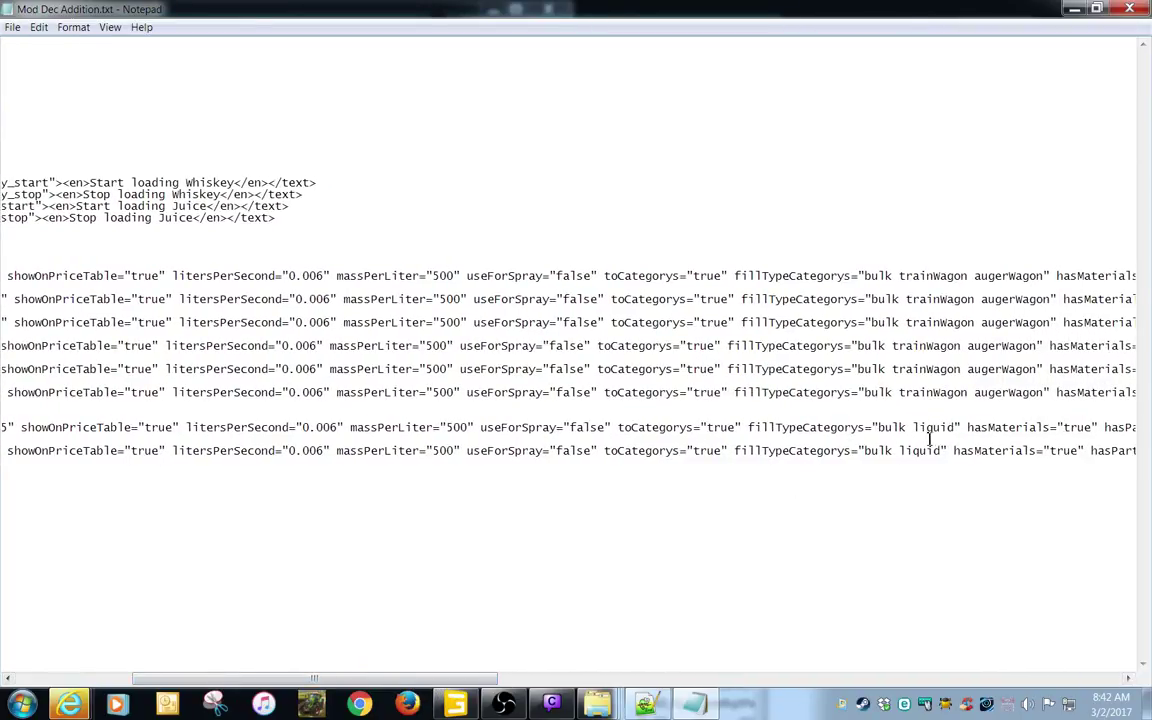
drag(453, 681, 320, 654)
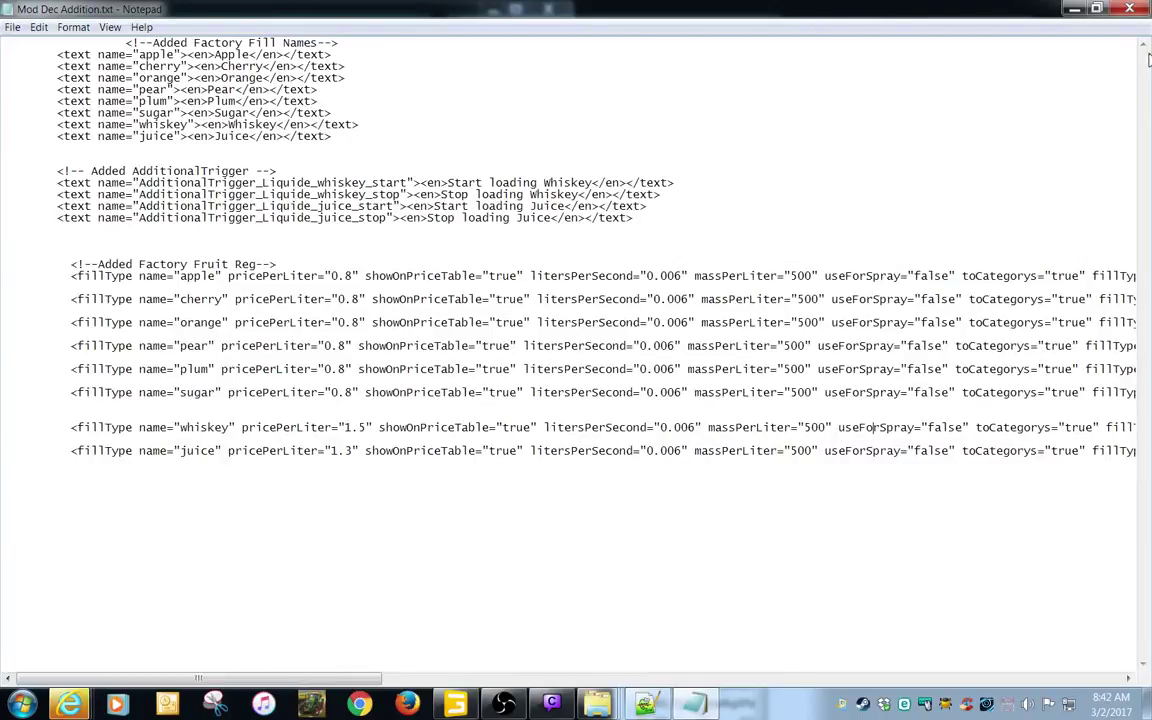
- Close Mod Dec Addition.txt and inspect the header of additionalMapTypes.lua from the VDG_FS17_Dondiego scripts folder, closing the script when done
click(1130, 8)
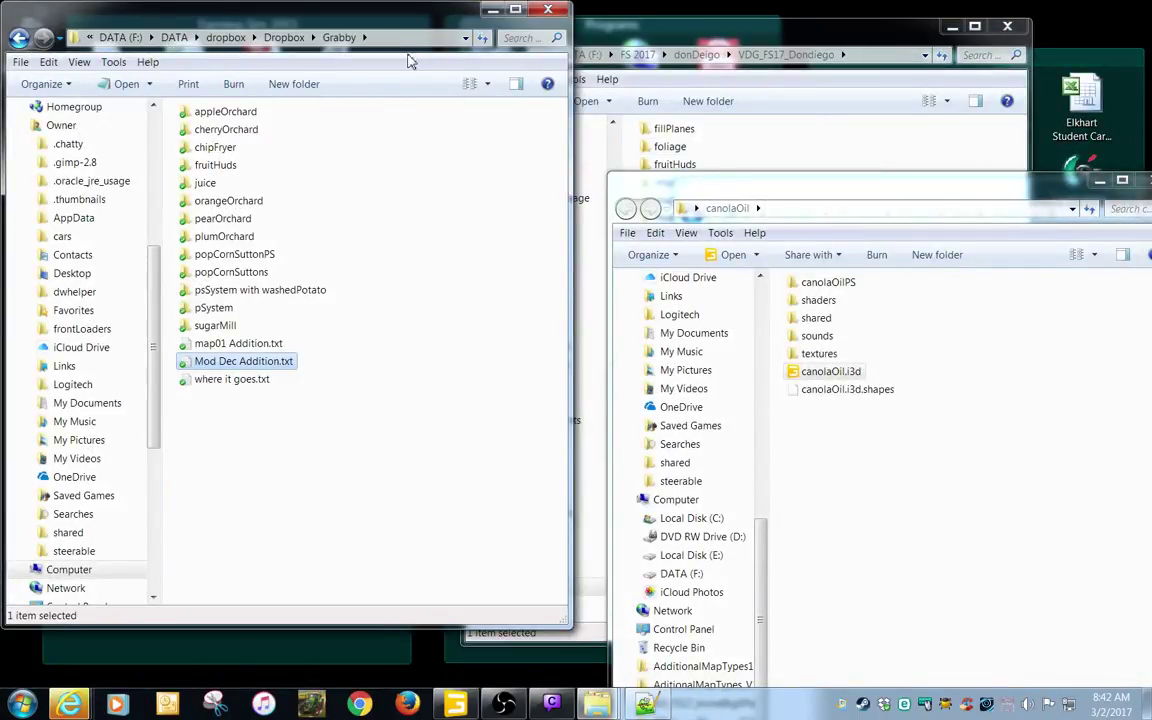
click(492, 9)
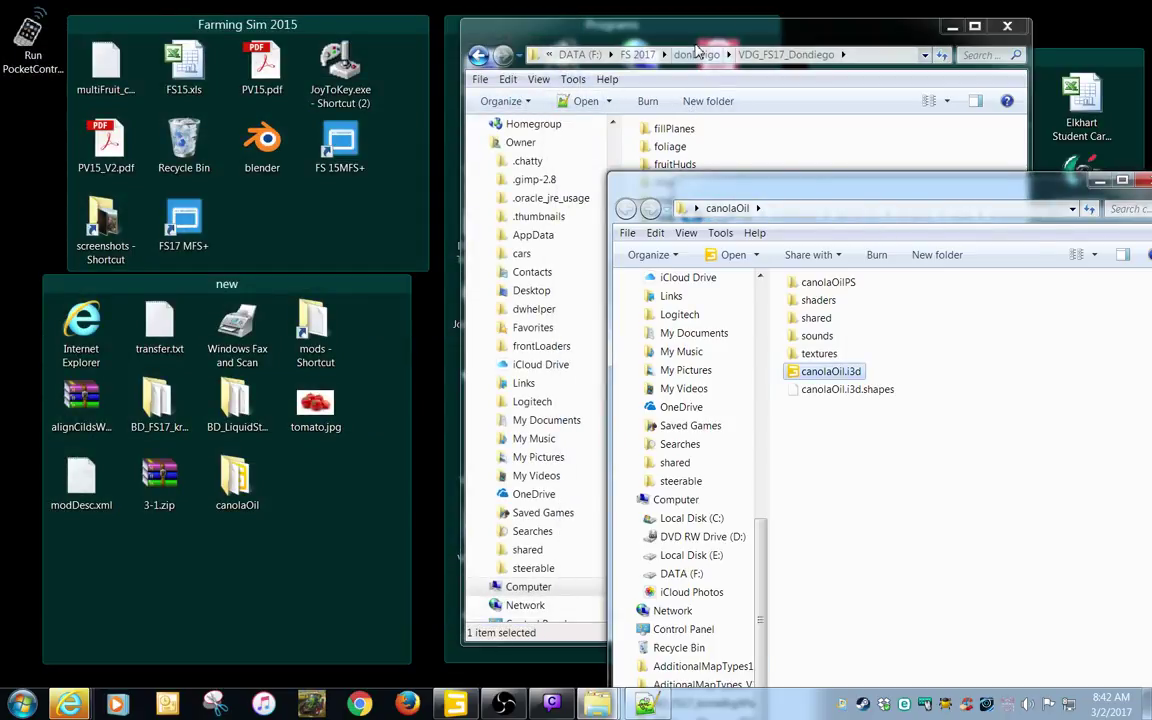
click(696, 41)
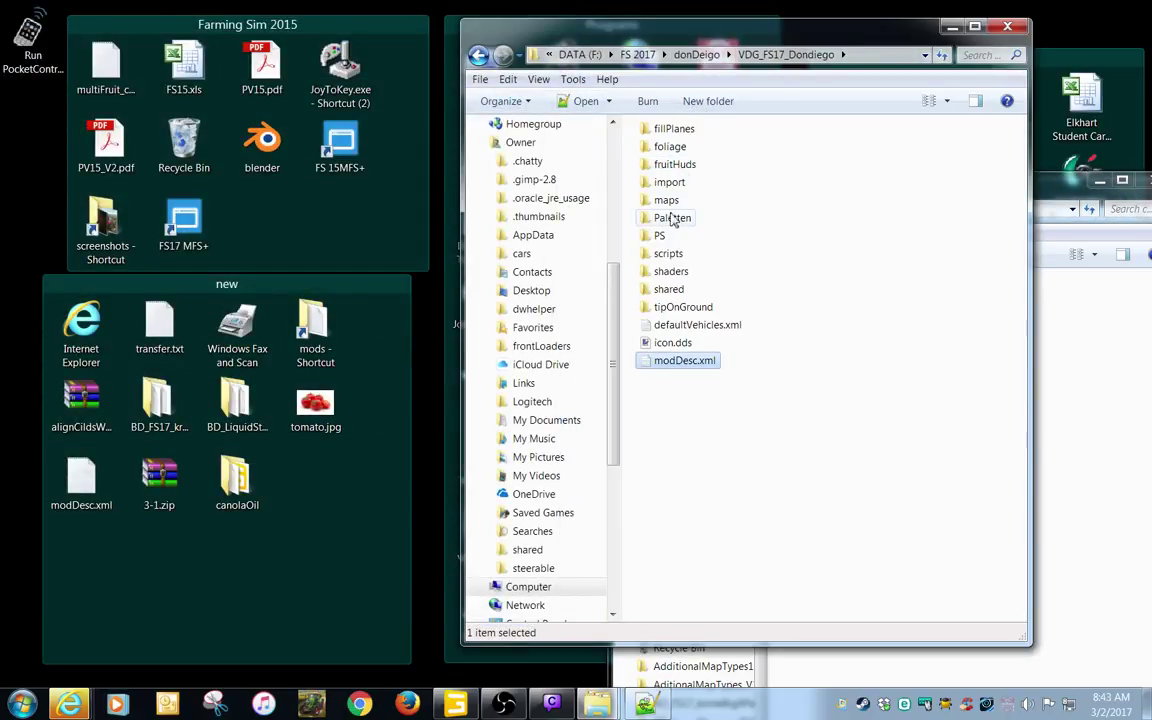
double_click(667, 254)
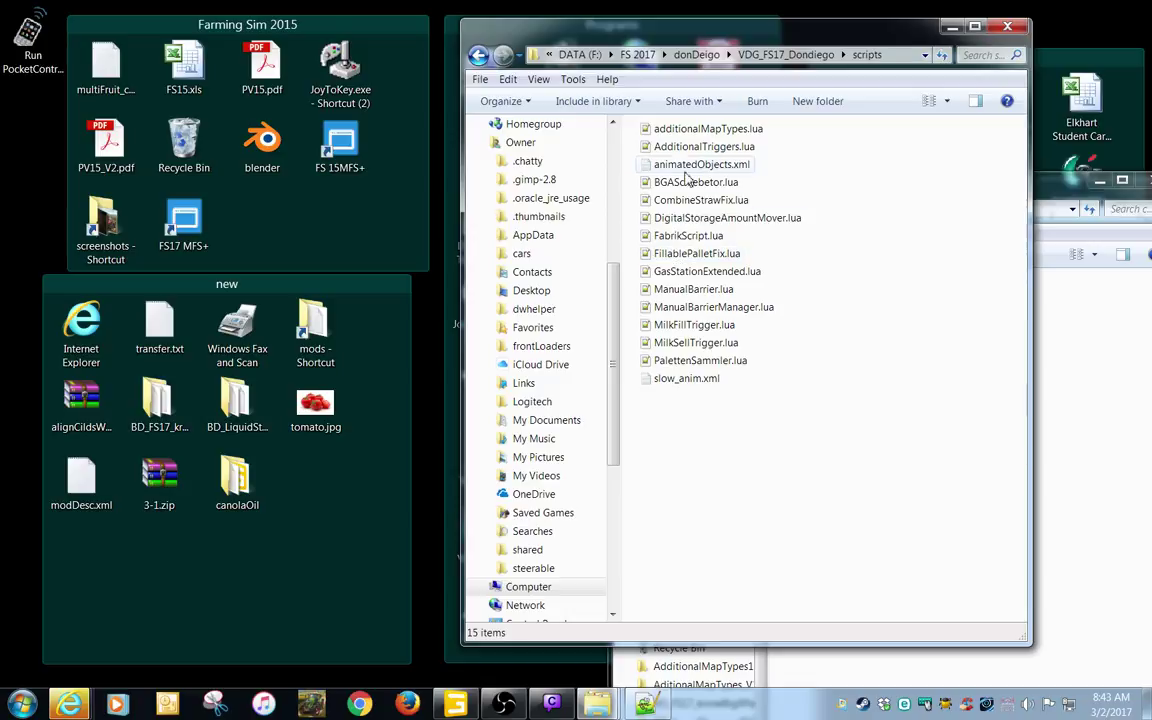
double_click(687, 131)
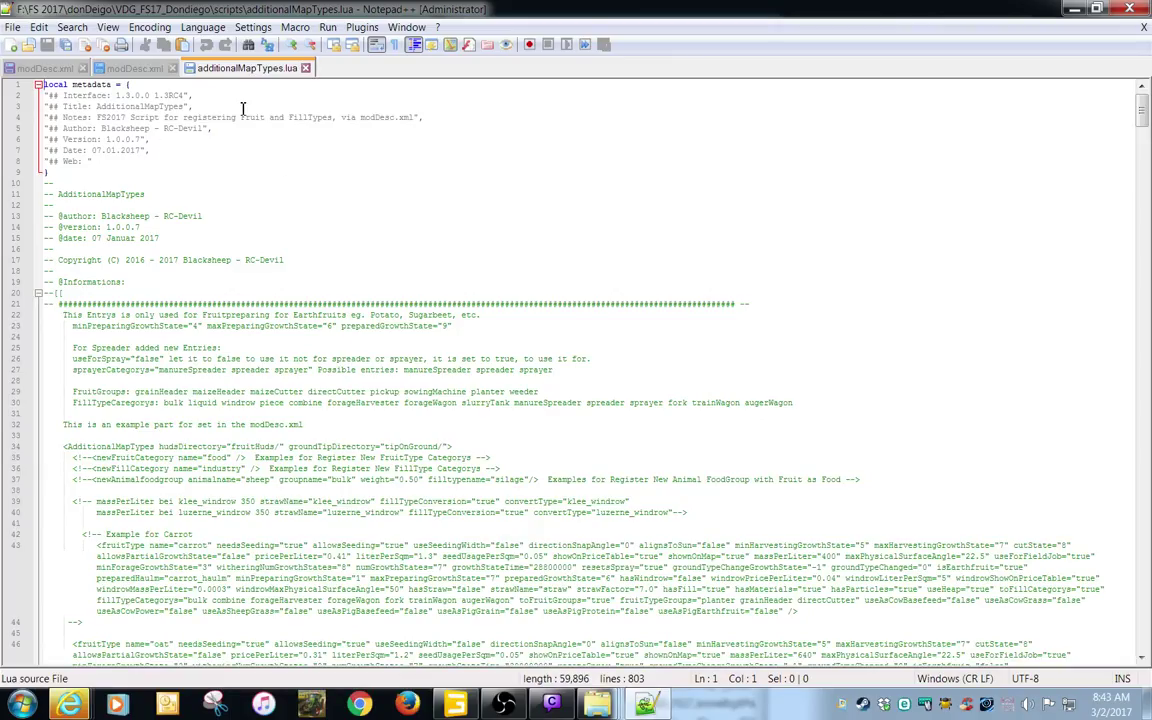
click(1143, 28)
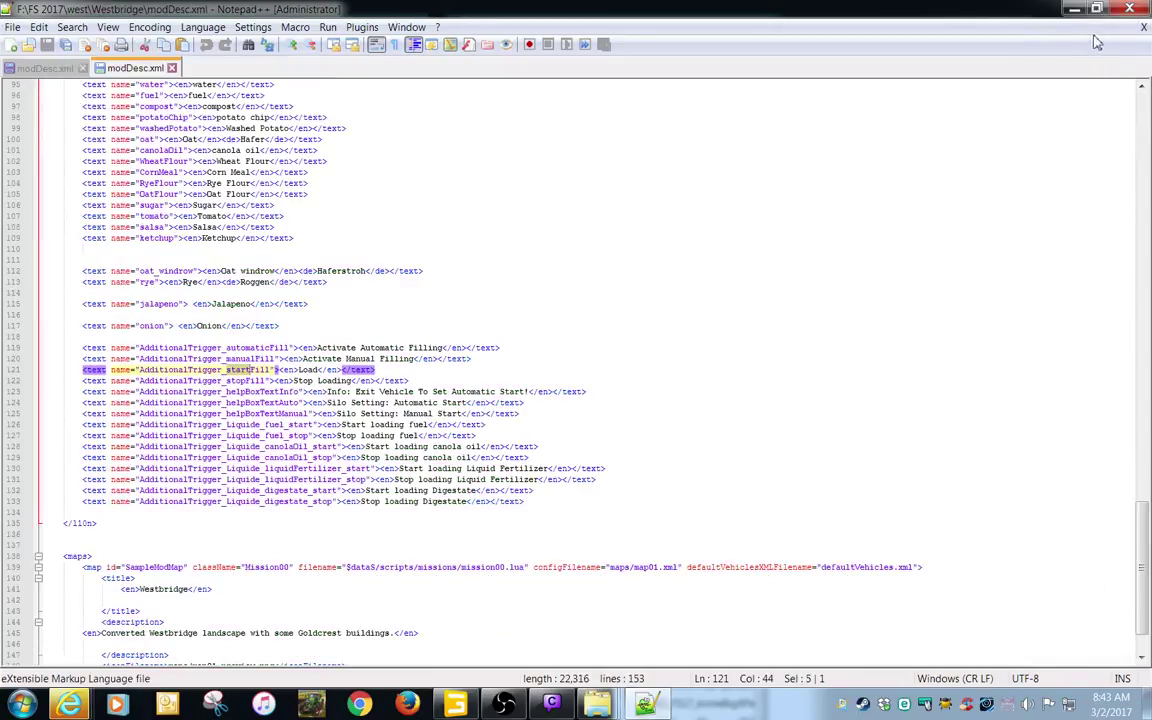
click(1075, 10)
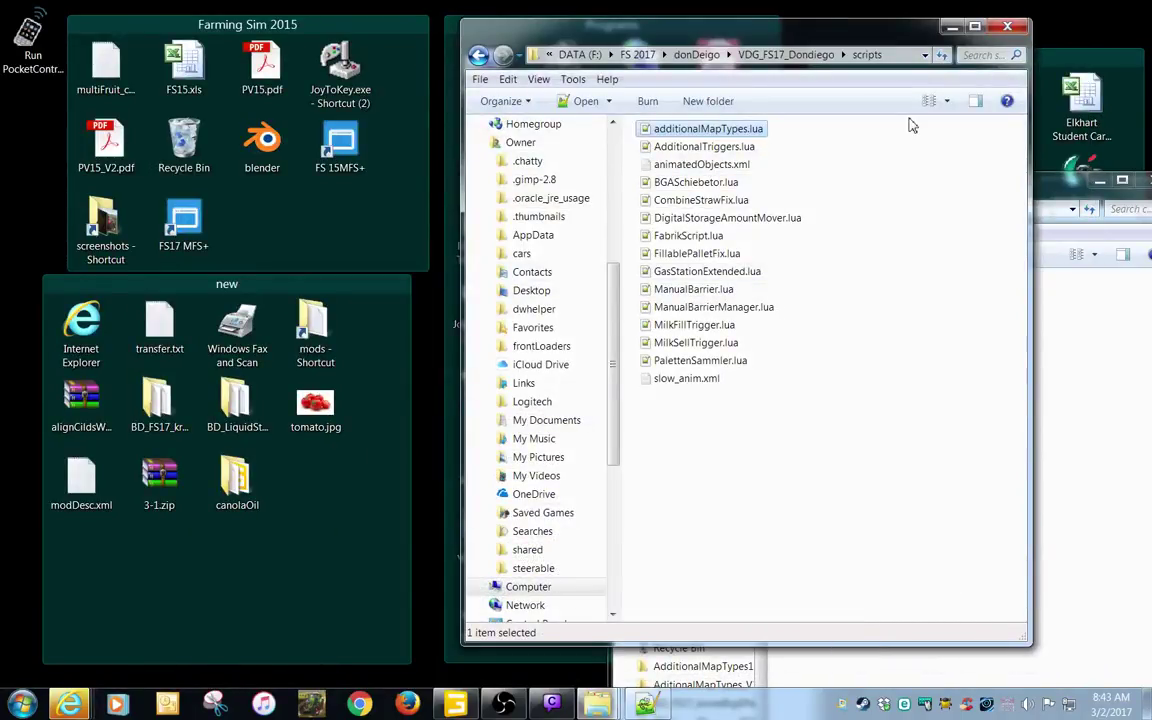
- Move the map's scripts window aside and open the scripts folder inside VDG_FS17_Dondiego.zip from 2017 backup, GrabbyDiego, original from farm1
drag(790, 28, 742, 215)
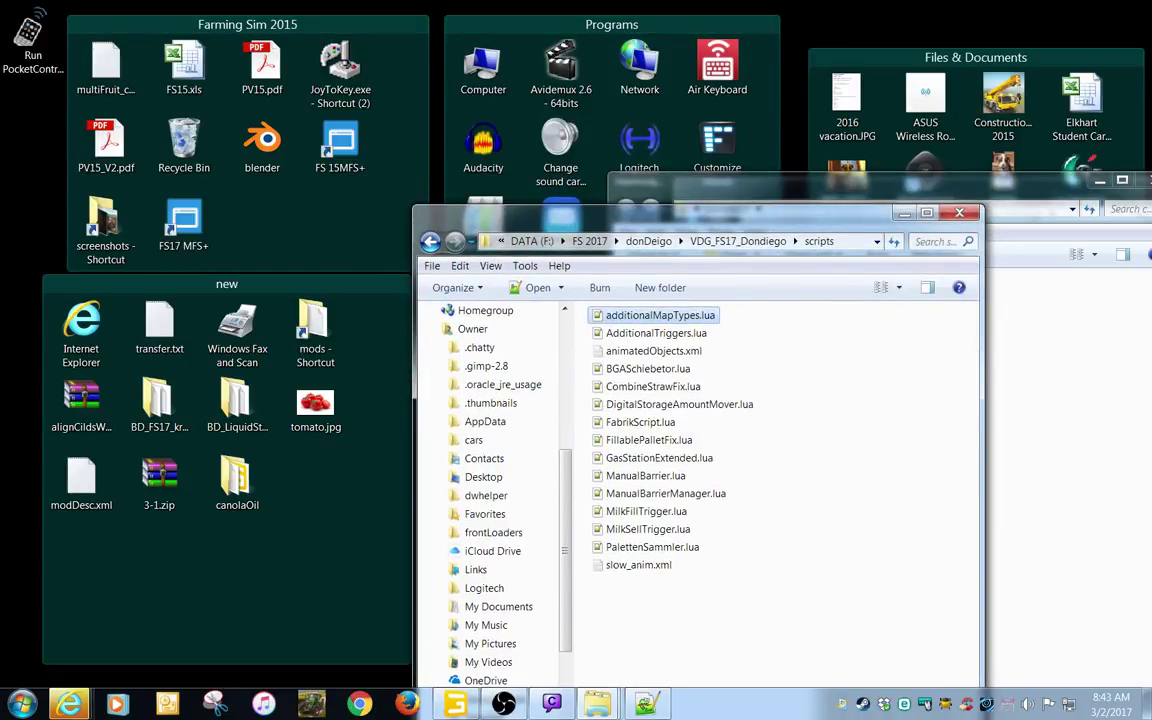
click(312, 704)
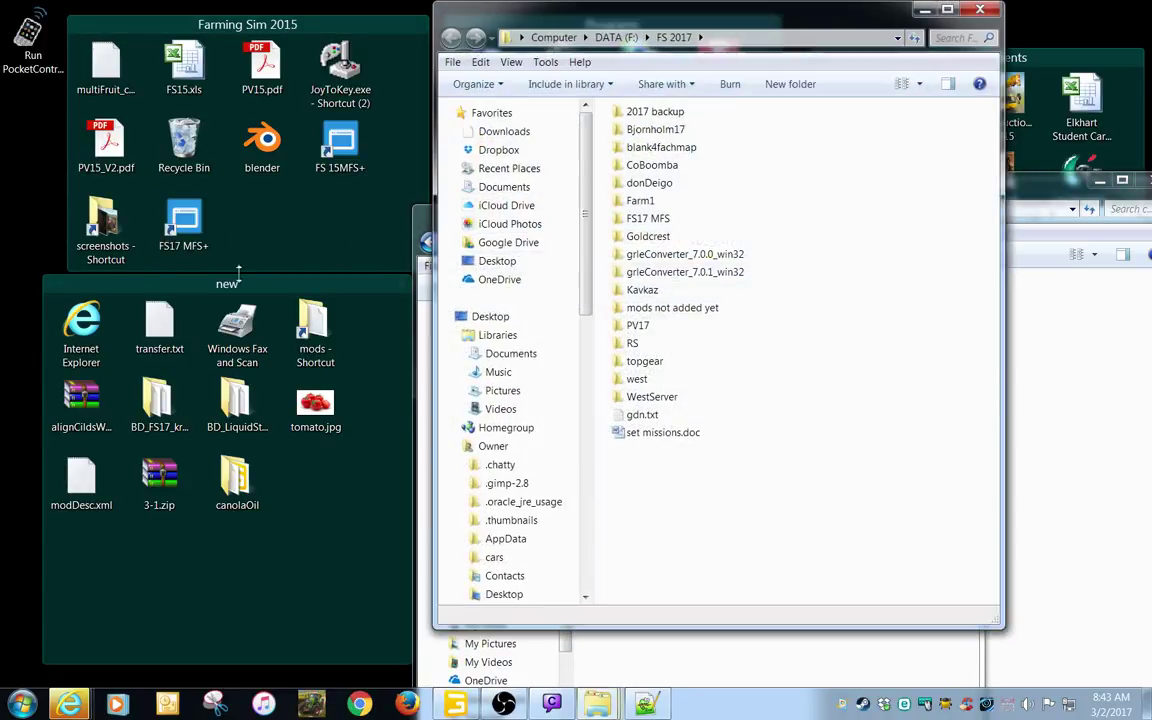
double_click(656, 120)
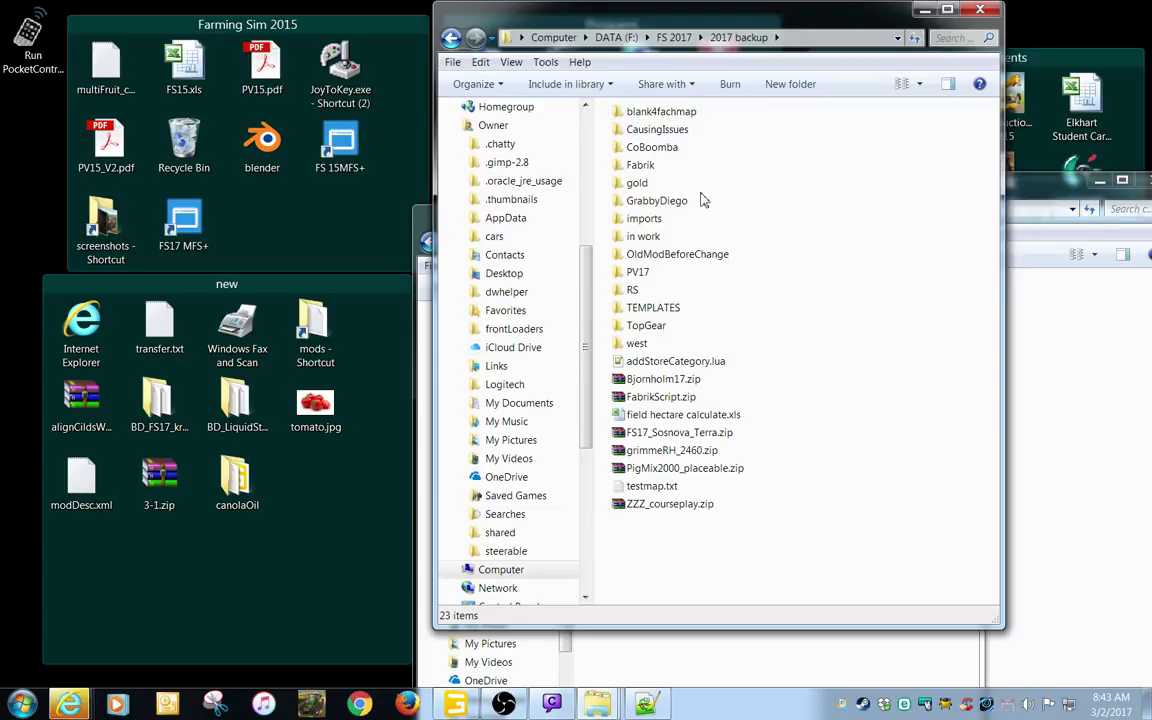
double_click(656, 200)
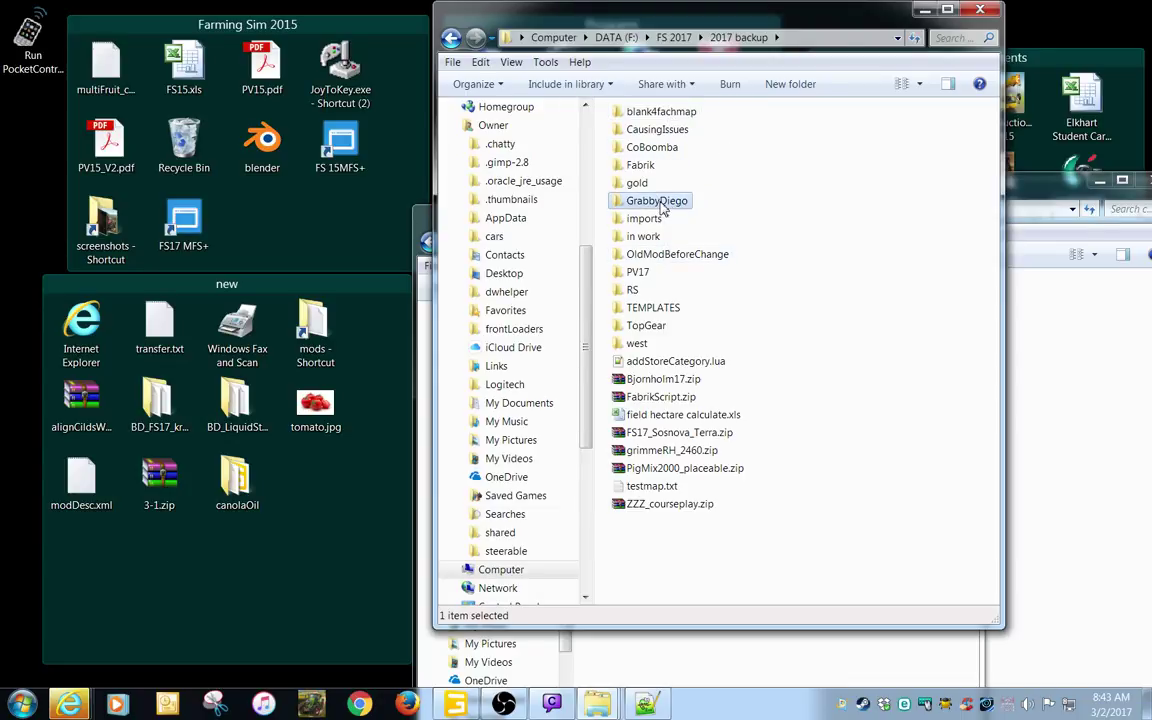
double_click(659, 137)
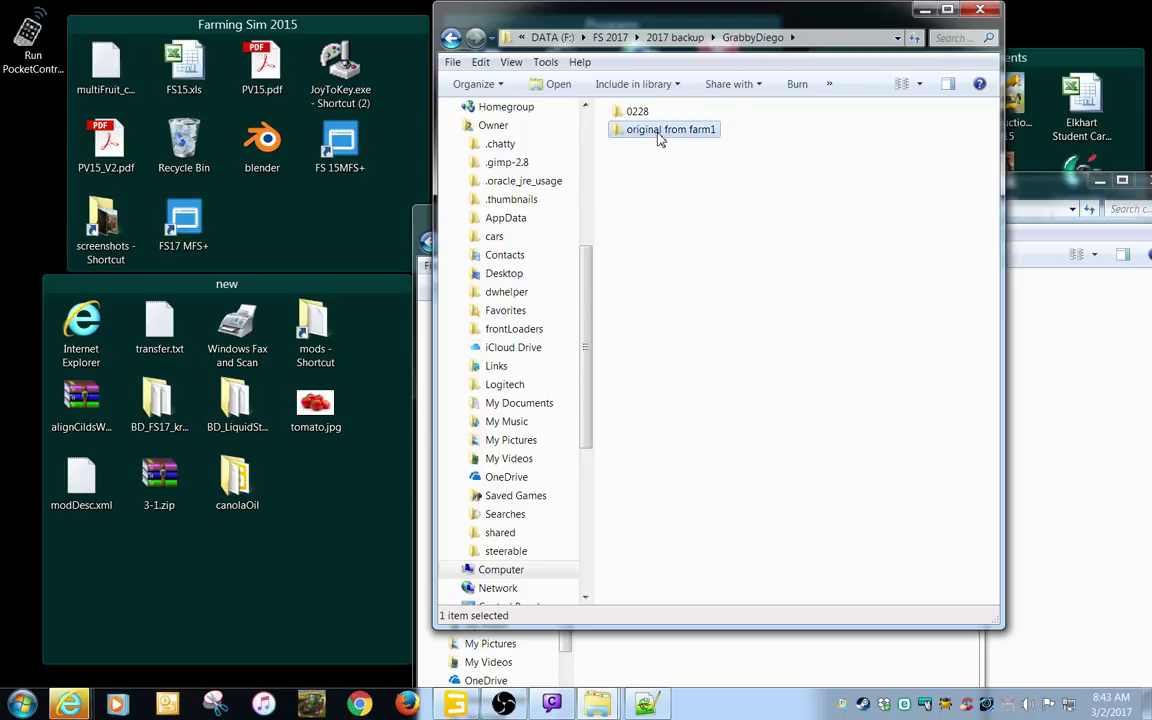
click(659, 120)
double_click(659, 120)
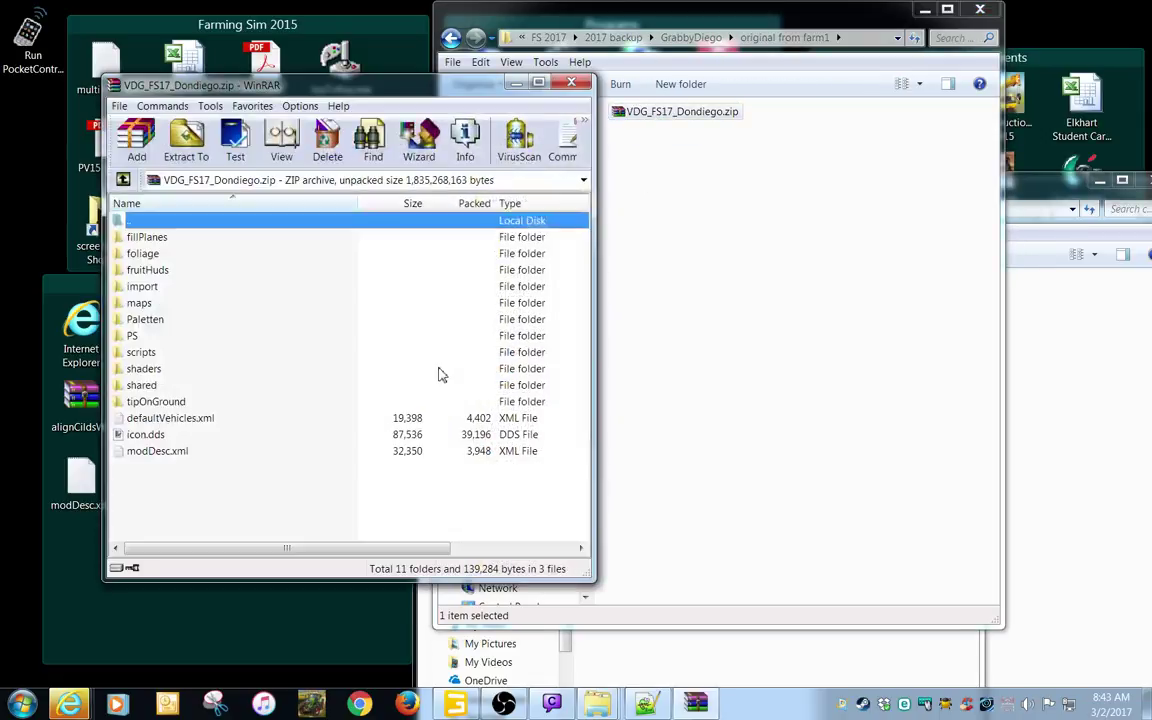
double_click(145, 354)
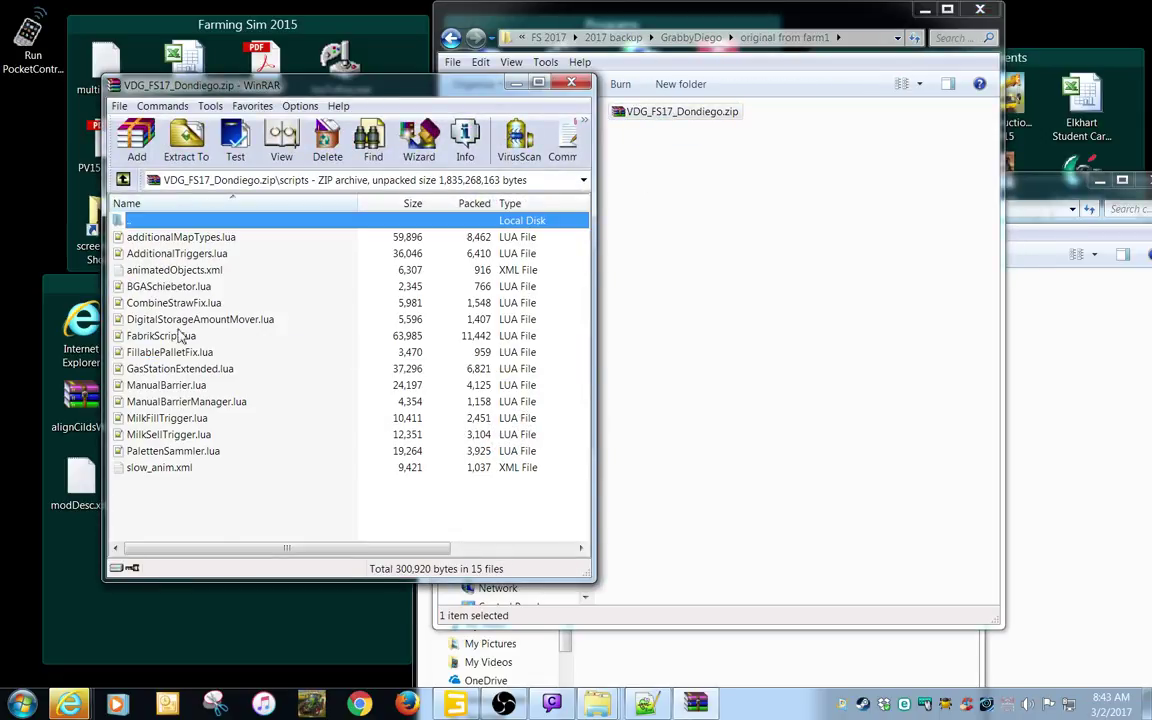
- Open additionalMapTypes.lua from the archive's scripts folder, and close it together with the Westbridge modDesc.xml
click(183, 238)
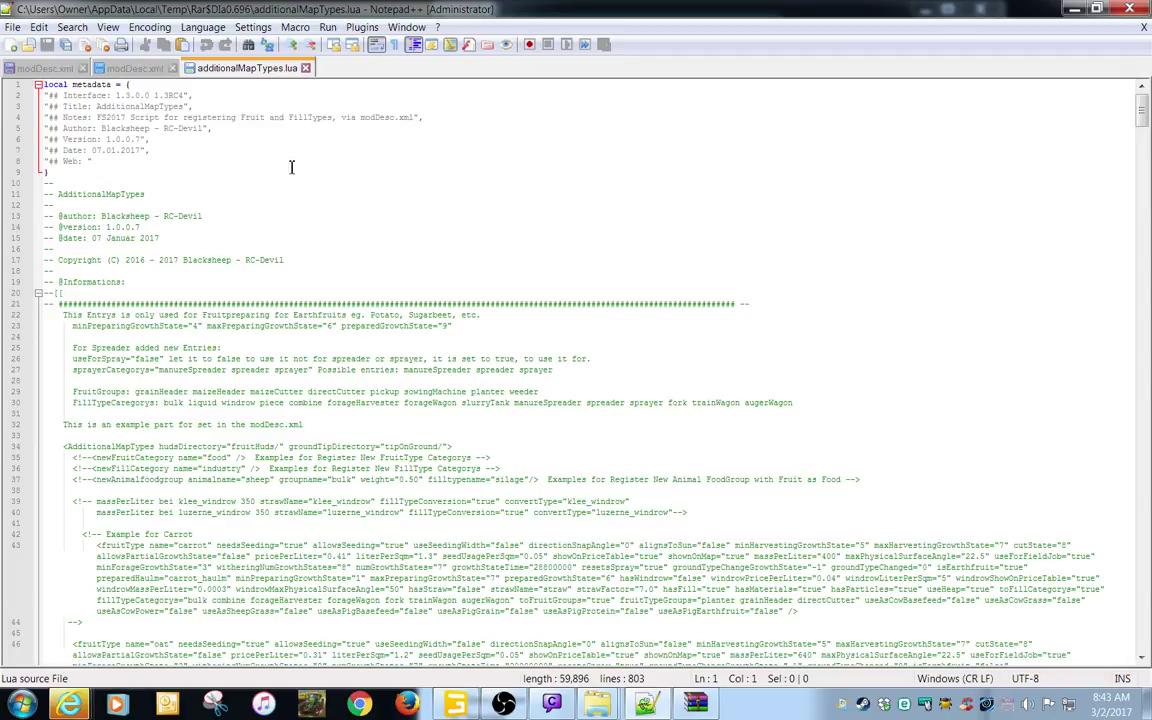
click(307, 69)
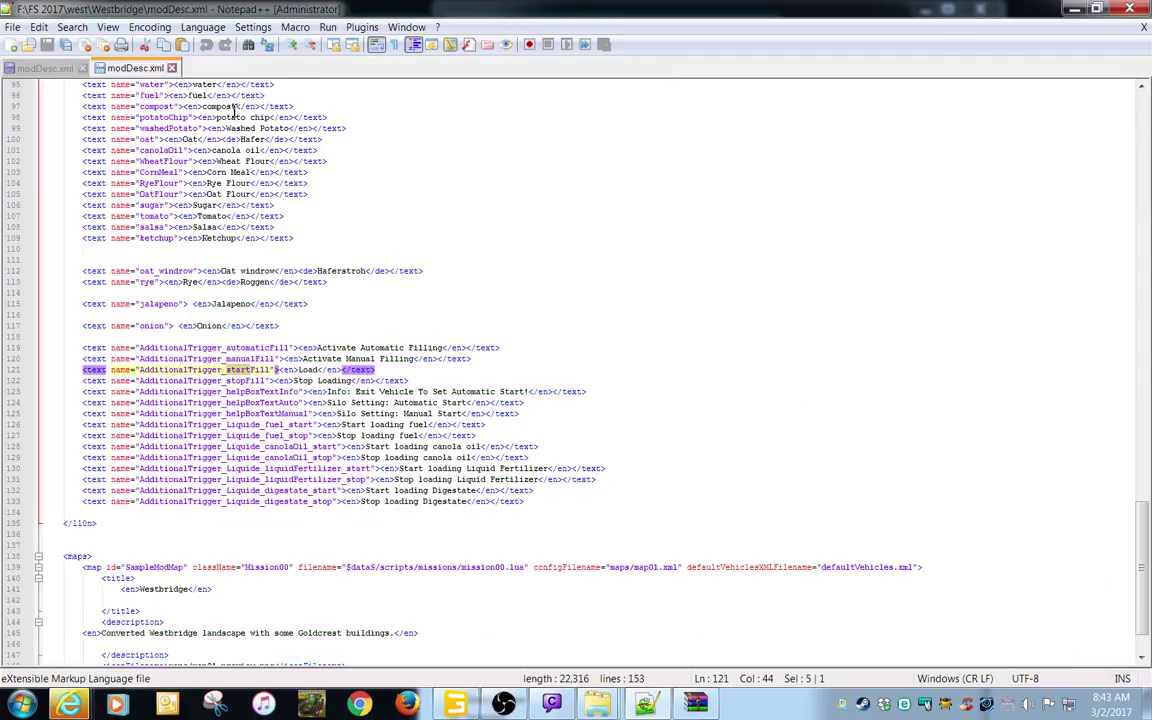
click(172, 69)
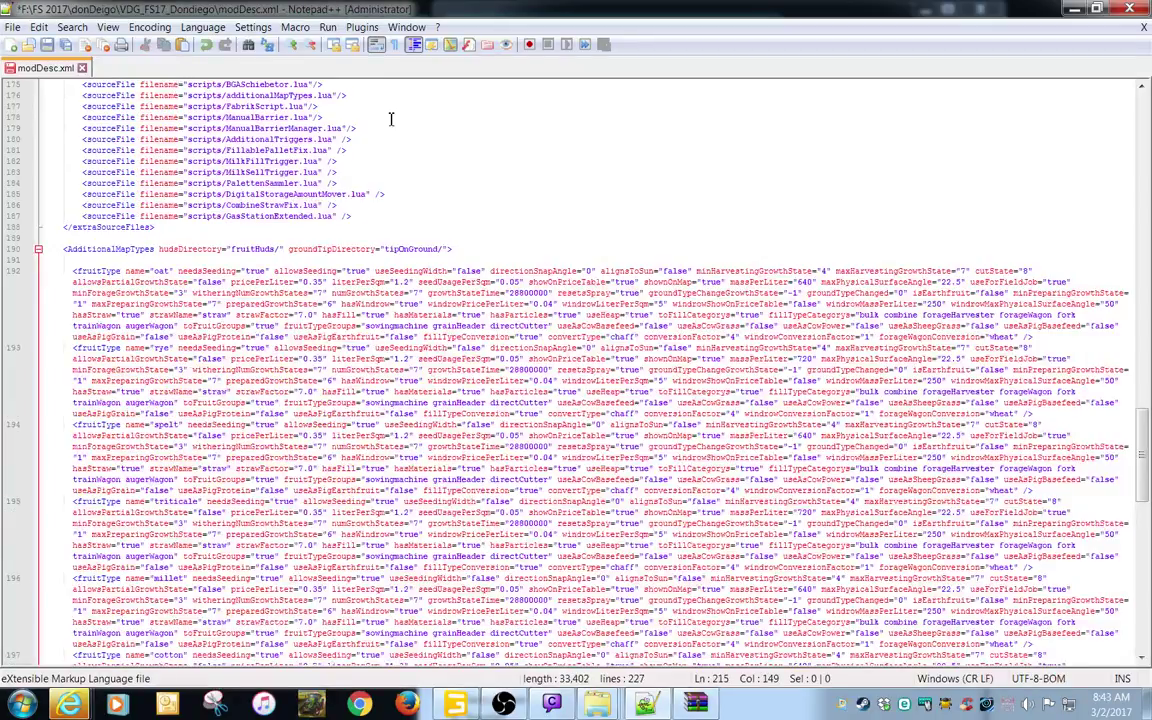
- Examine the attributes of the canolaOil fillType entry at the end of the AdditionalMapTypes section in the Dondiego modDesc.xml
scroll(522, 422, down, 10)
scroll(522, 422, down, 10)
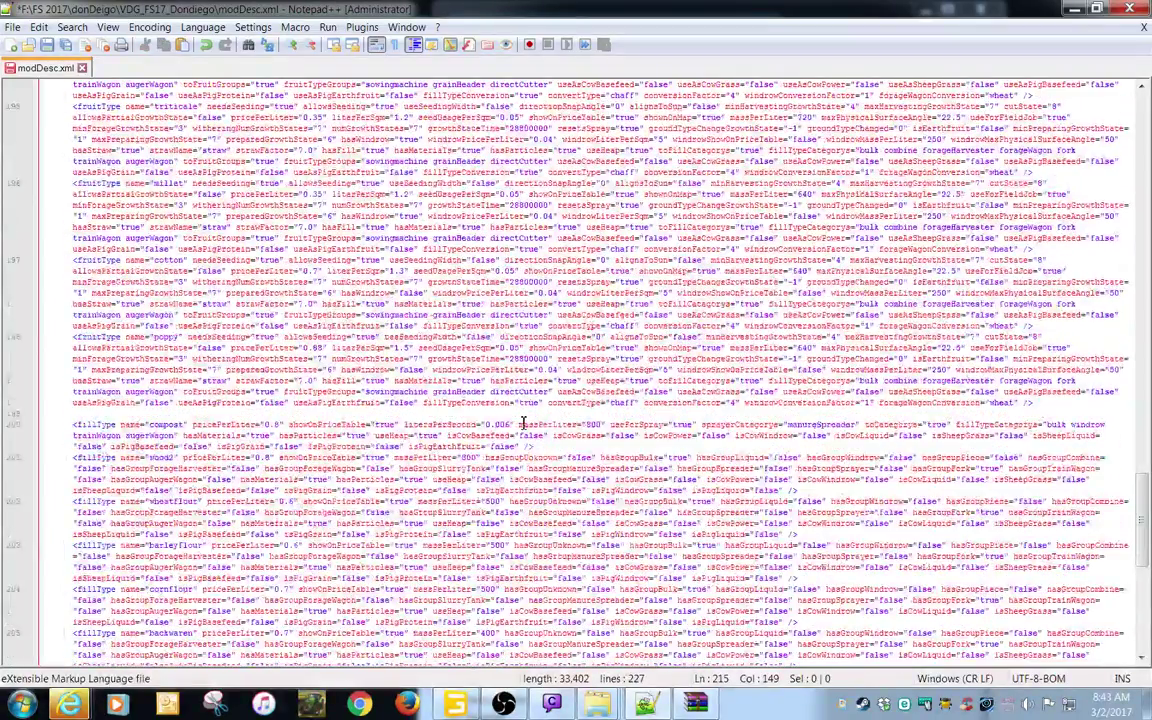
scroll(522, 422, down, 8)
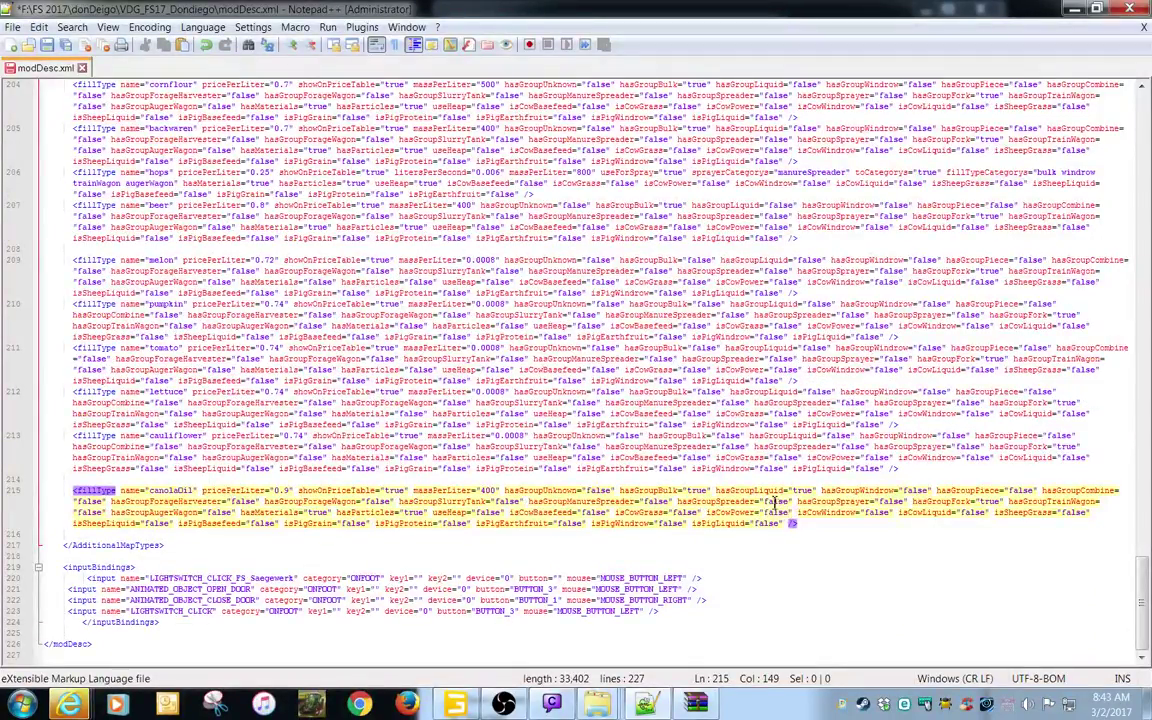
click(801, 492)
drag(390, 491, 394, 492)
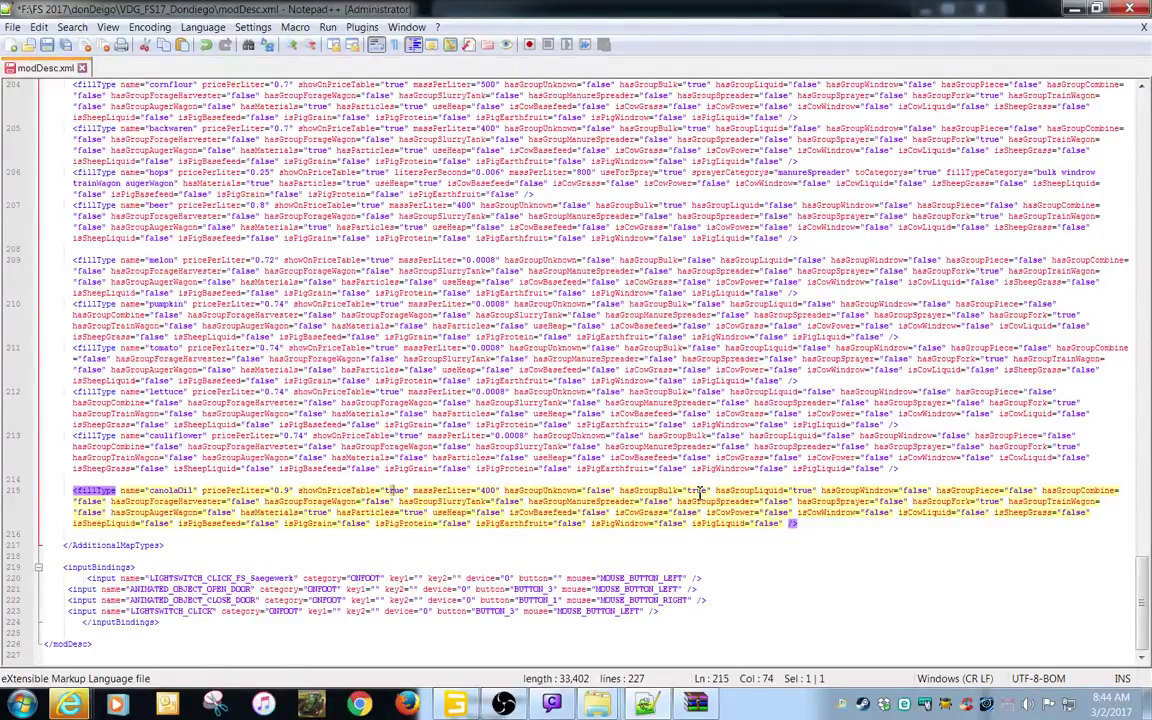
click(801, 490)
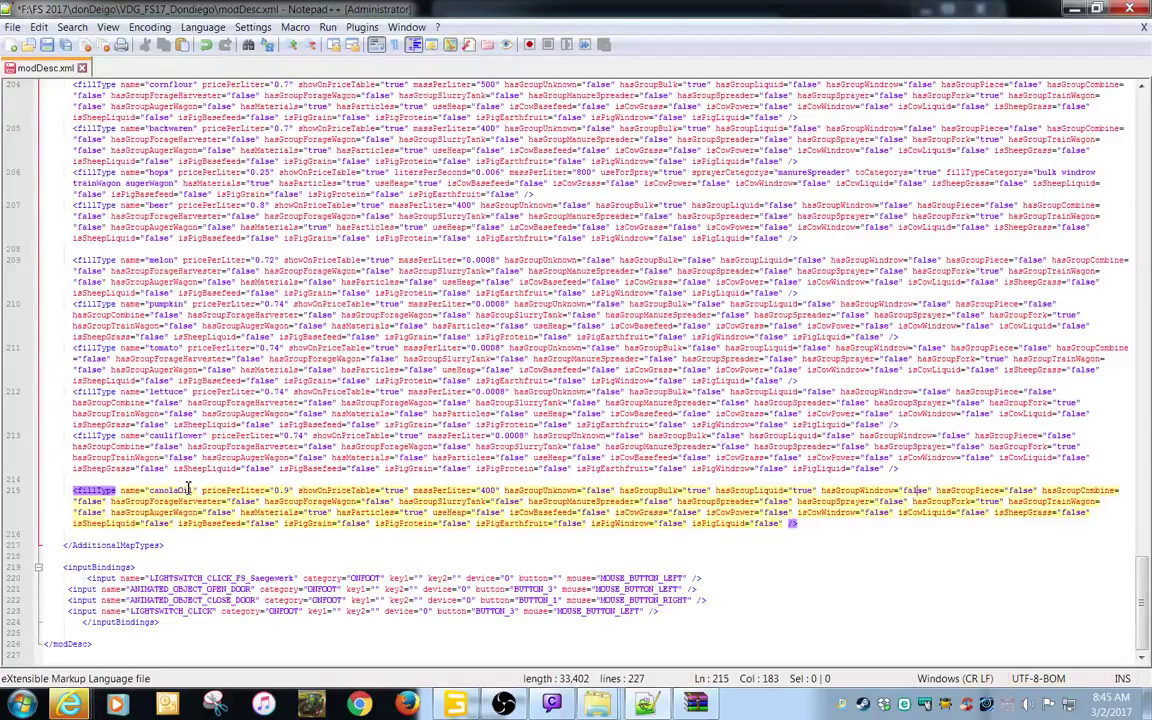
click(172, 491)
click(800, 490)
- Save the Dondiego map's modDesc.xml and close the text editor
drag(1142, 597, 1142, 267)
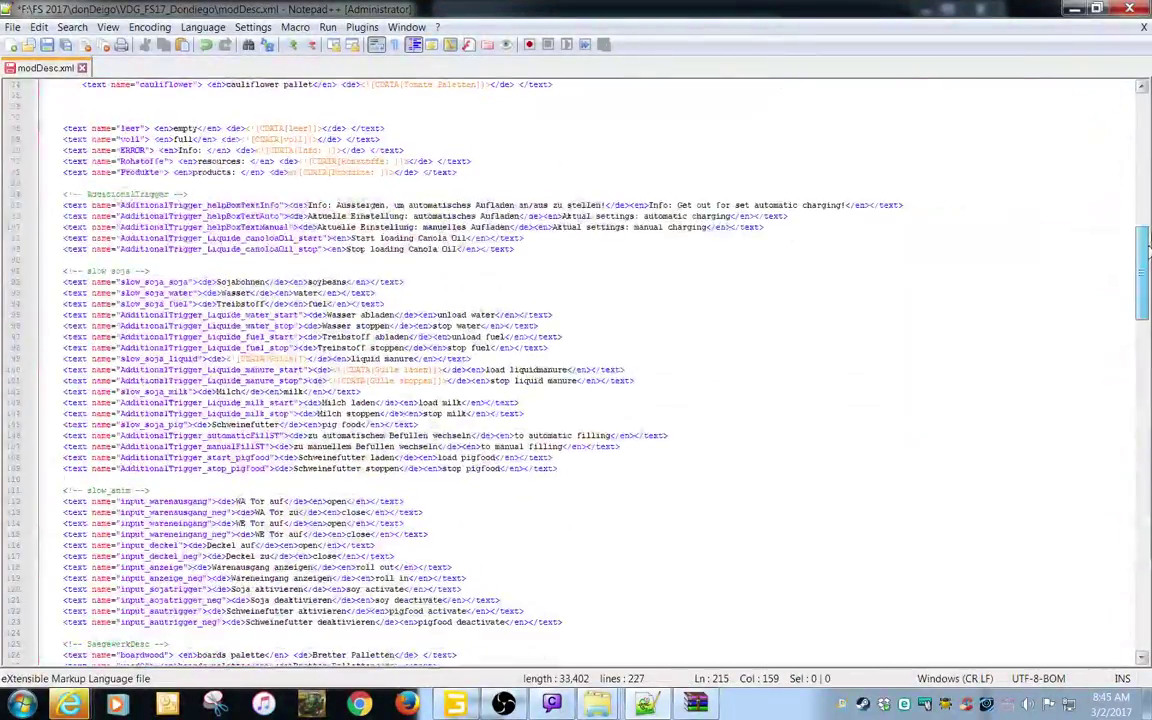
click(46, 44)
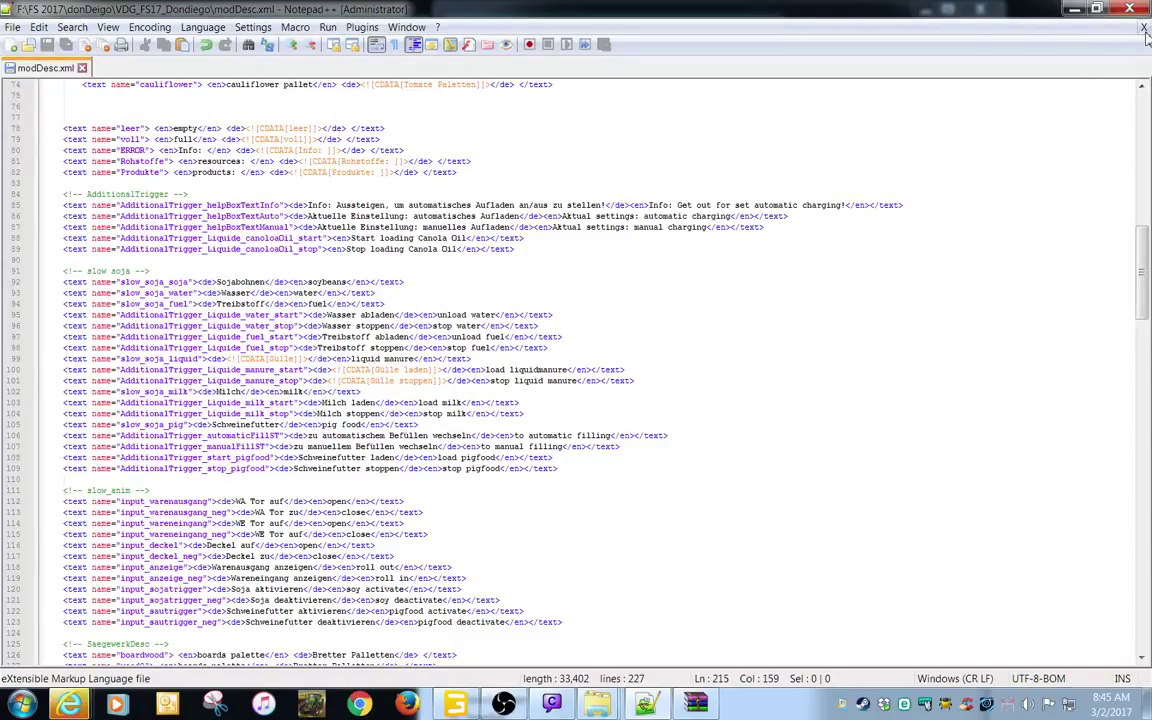
click(1143, 29)
click(1136, 11)
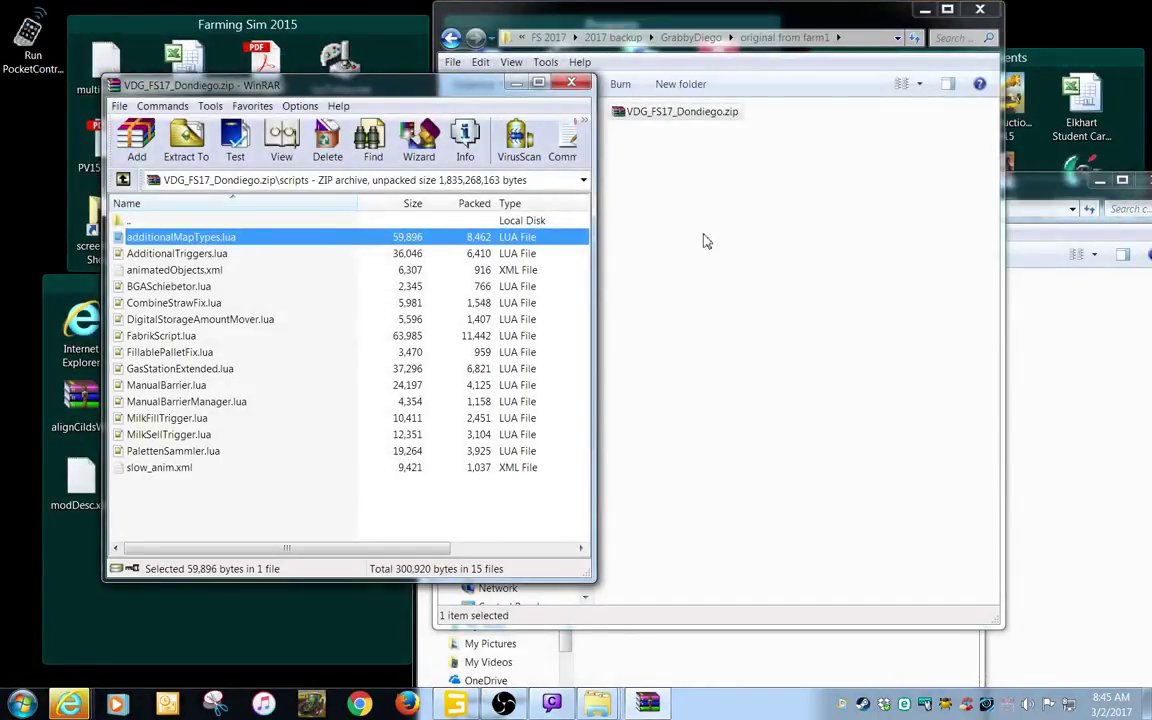
- Close the VDG_FS17_Dondiego.zip archive and all open folder windows, including canolaOil and Westbridge
click(572, 84)
click(980, 10)
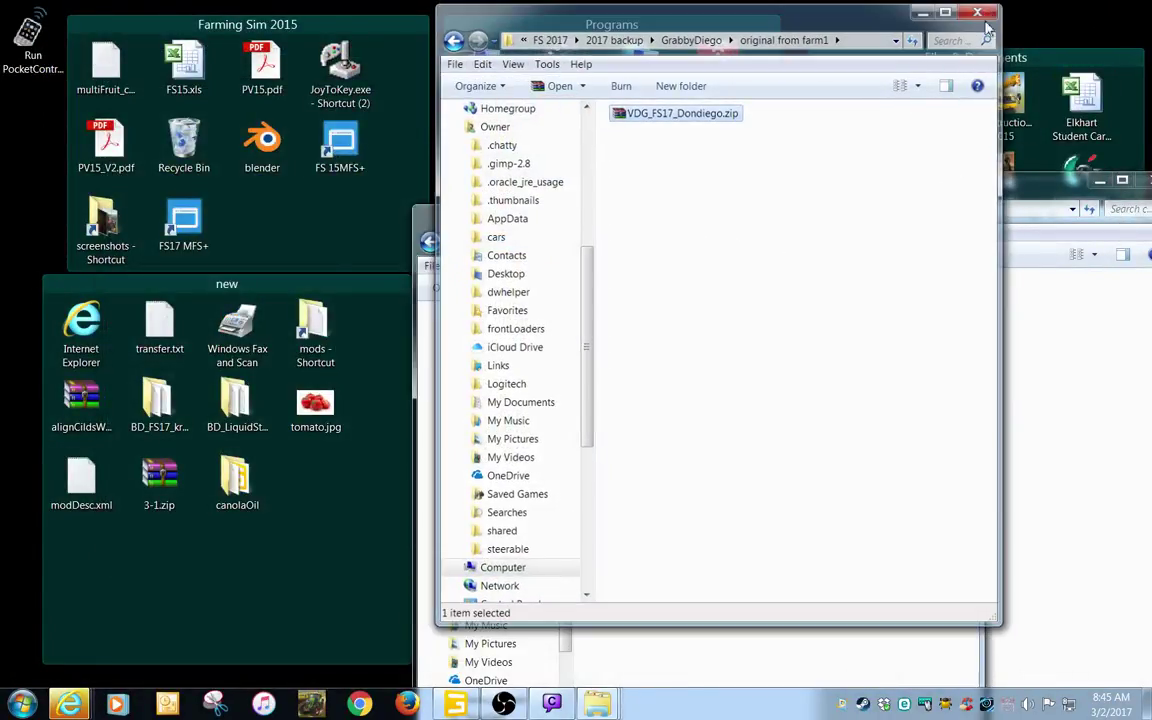
click(959, 213)
drag(1088, 195, 1023, 188)
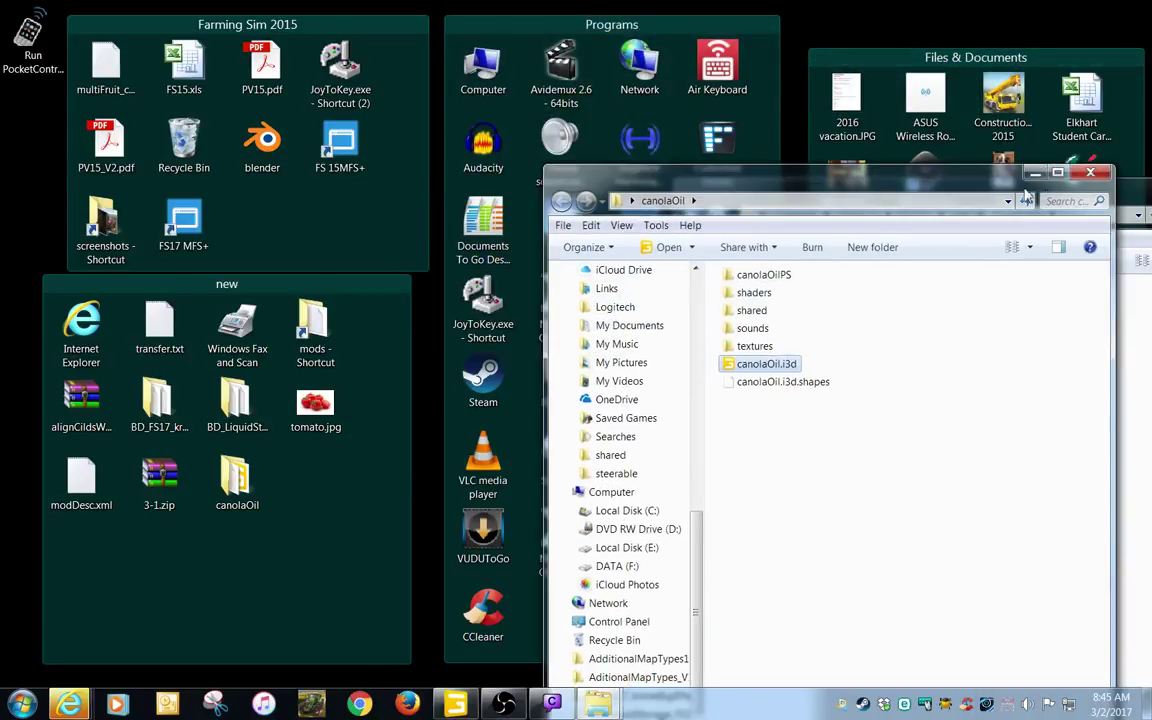
click(1088, 175)
drag(1090, 201, 883, 194)
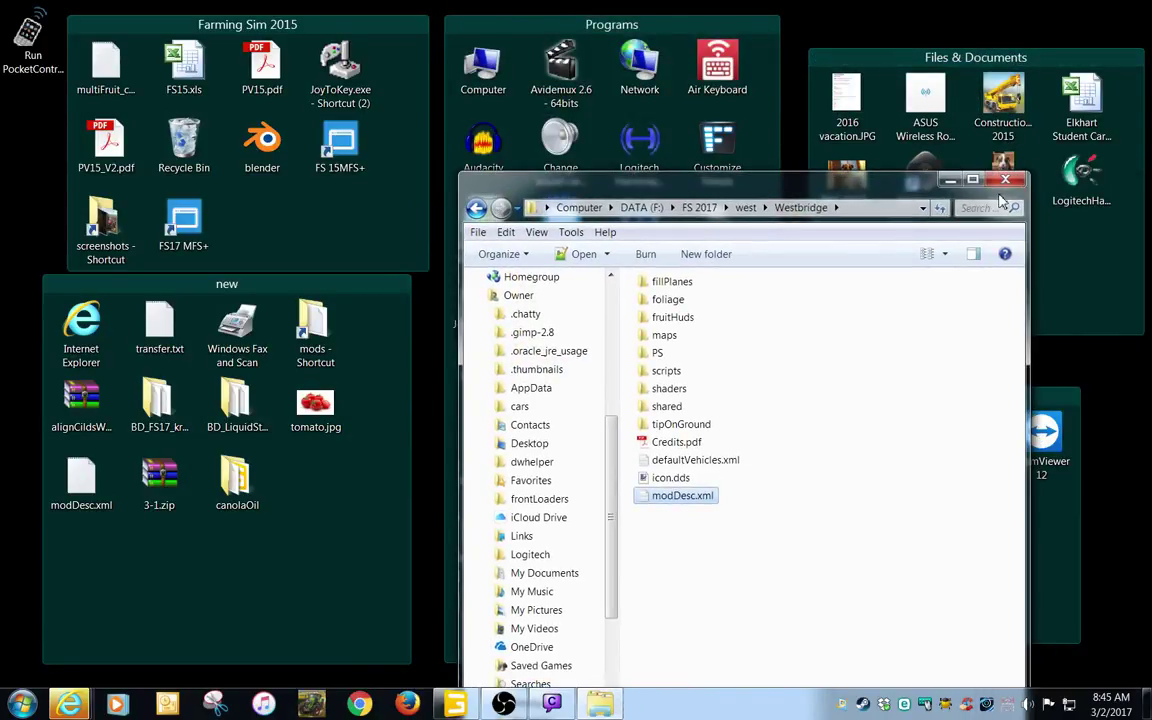
click(1004, 182)
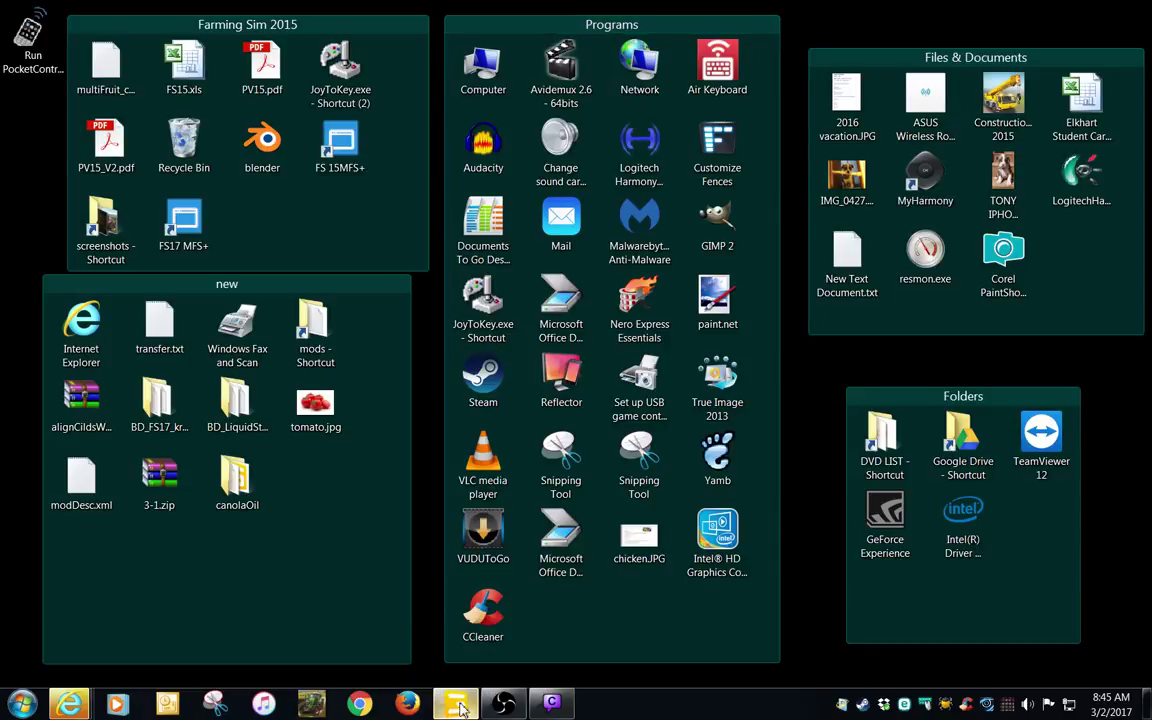
- Switch to GIANTS Editor and close canolaOil.i3d without saving its changes
click(460, 705)
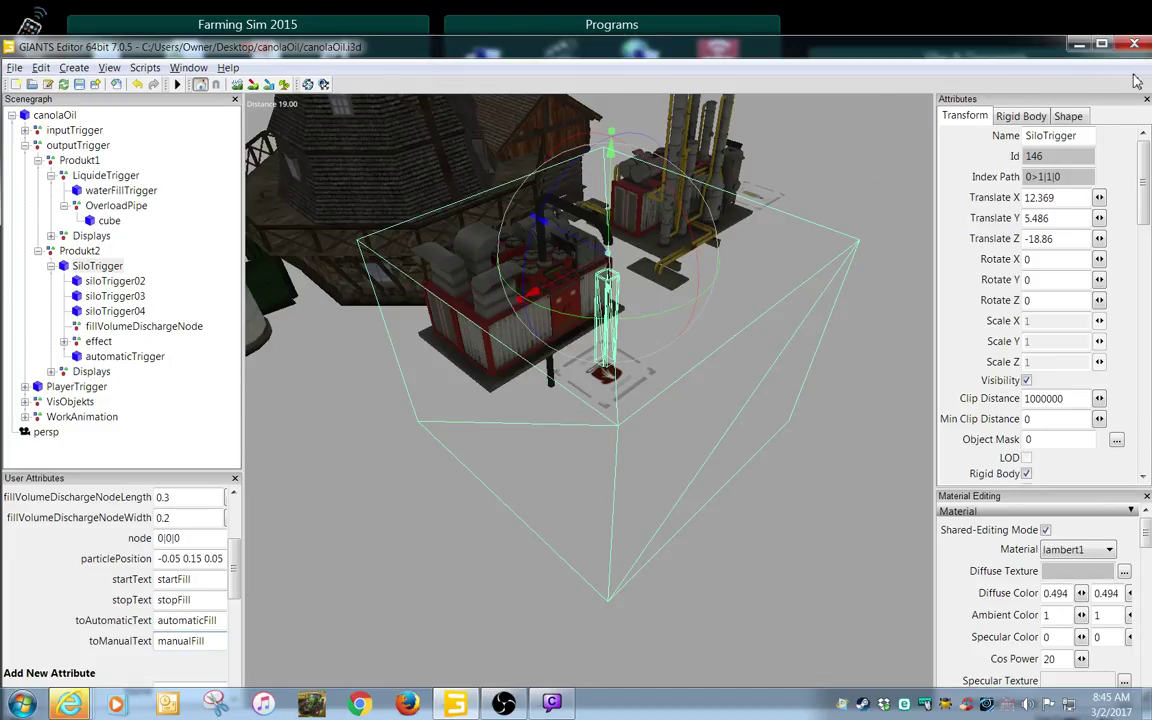
click(1134, 44)
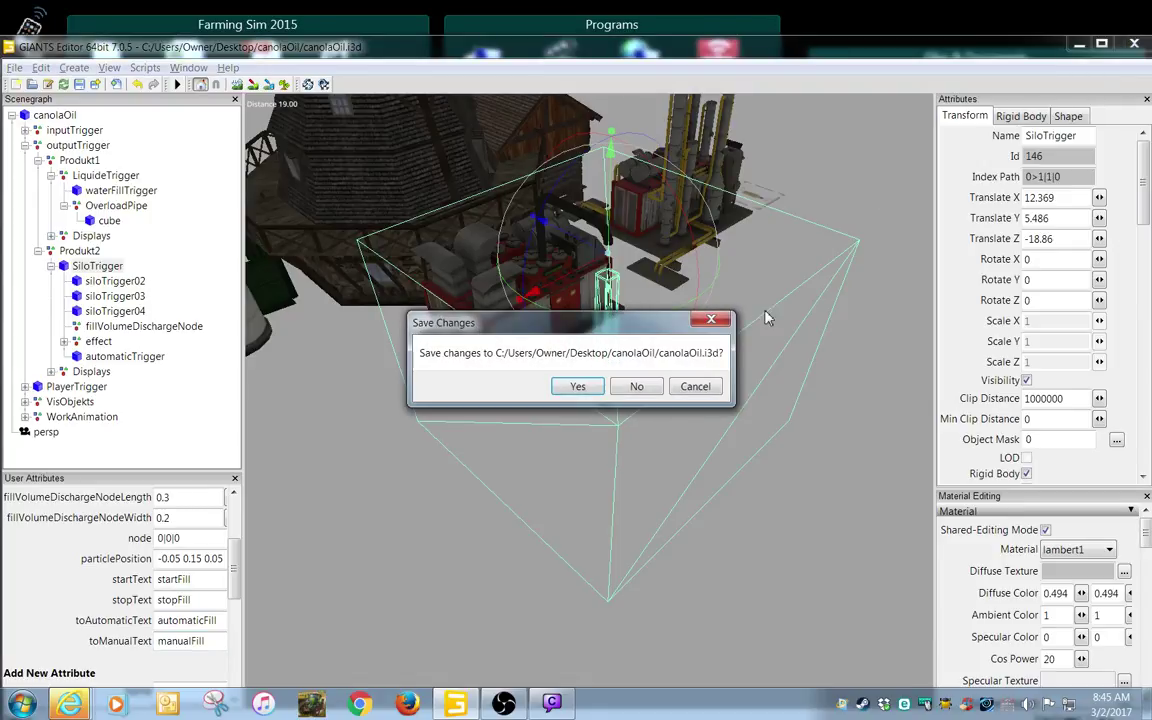
click(637, 387)
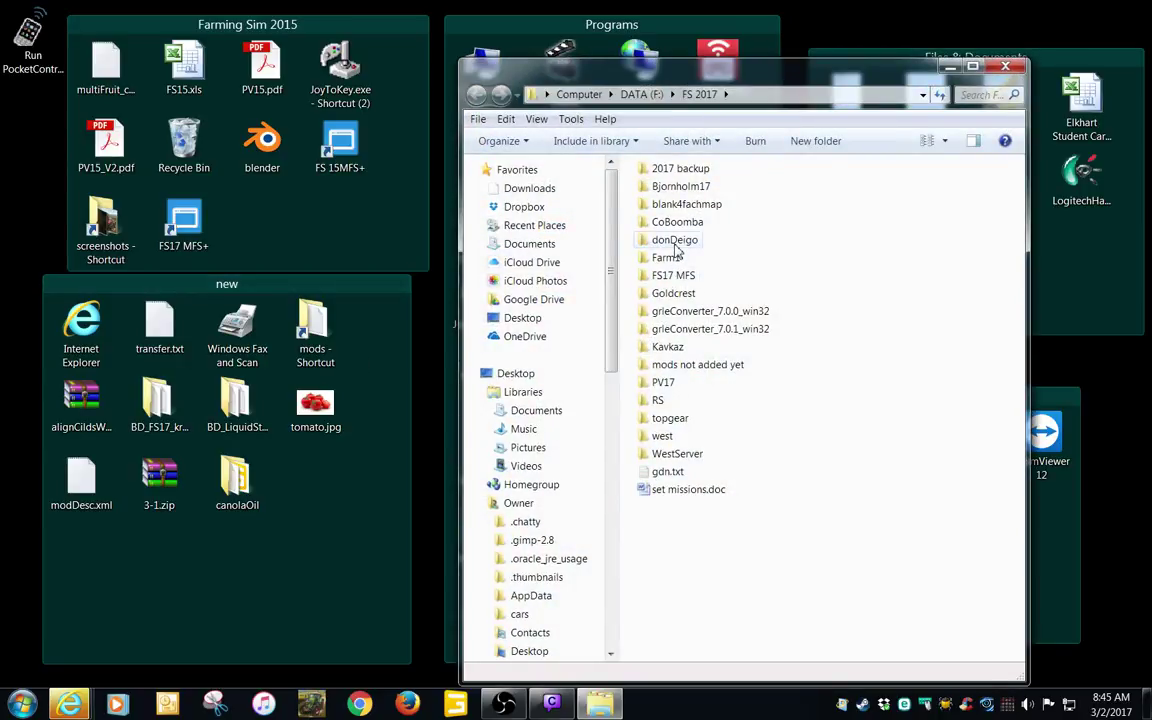
- Open map01.i3d from the donDeigo/VDG_FS17_Dondiego/maps folder in a maximized GIANTS Editor window
double_click(675, 241)
double_click(693, 174)
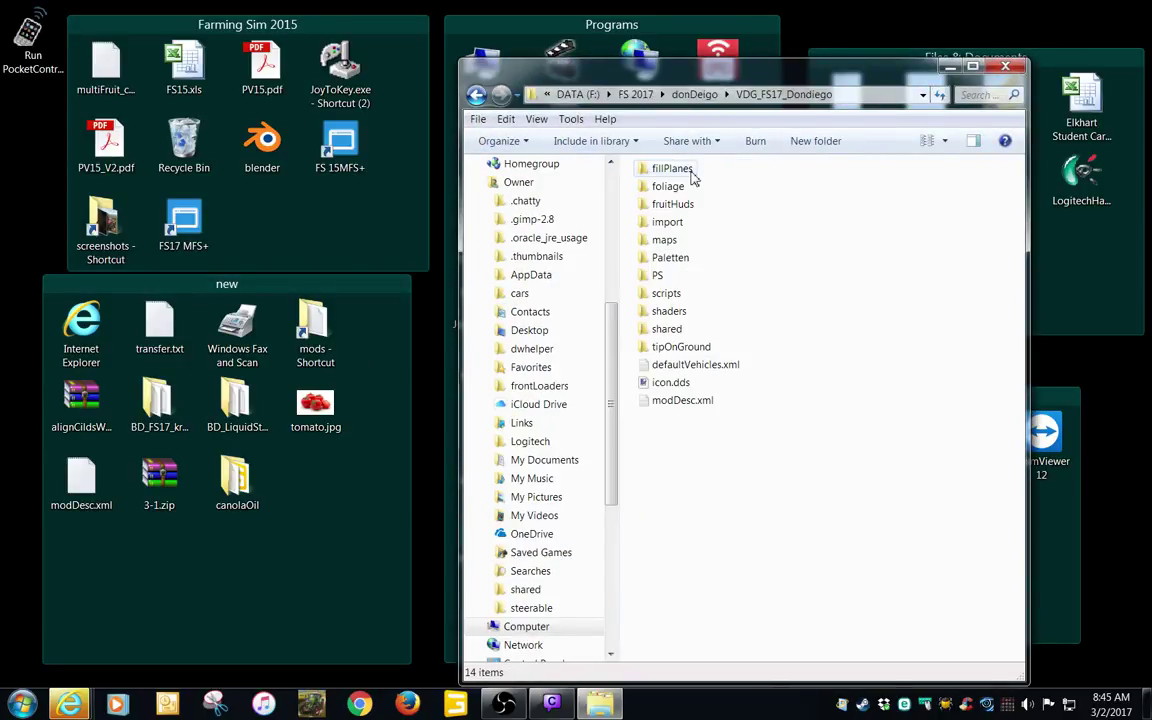
double_click(670, 240)
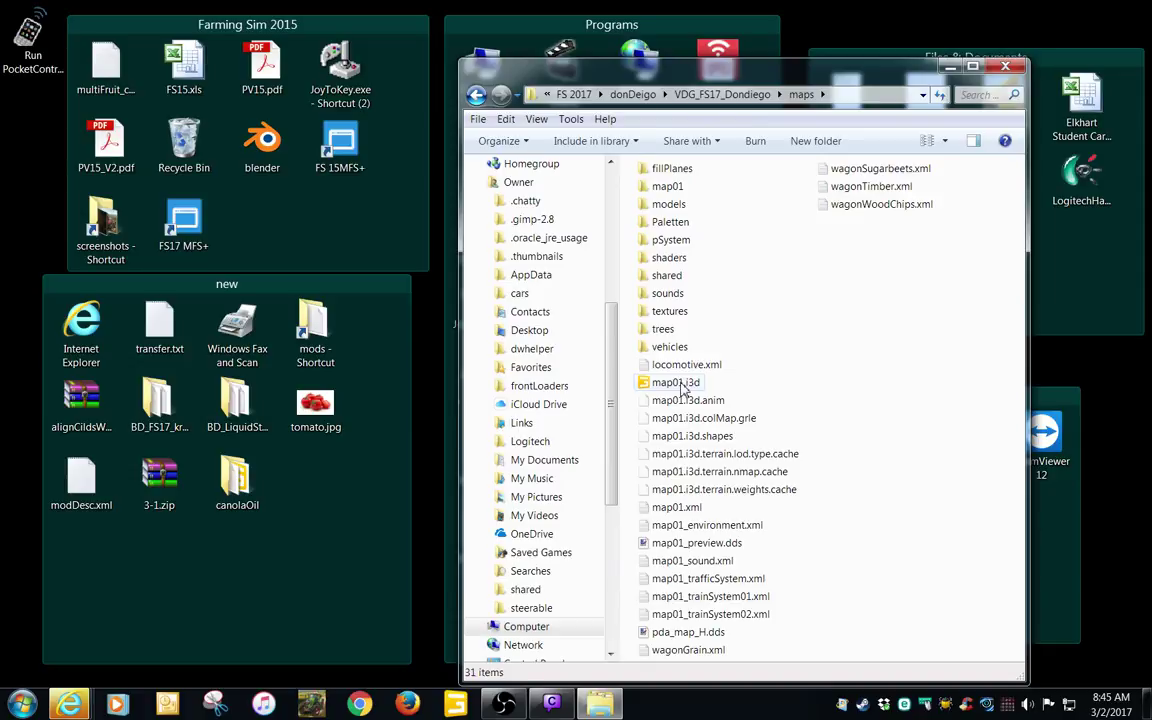
double_click(681, 387)
double_click(443, 322)
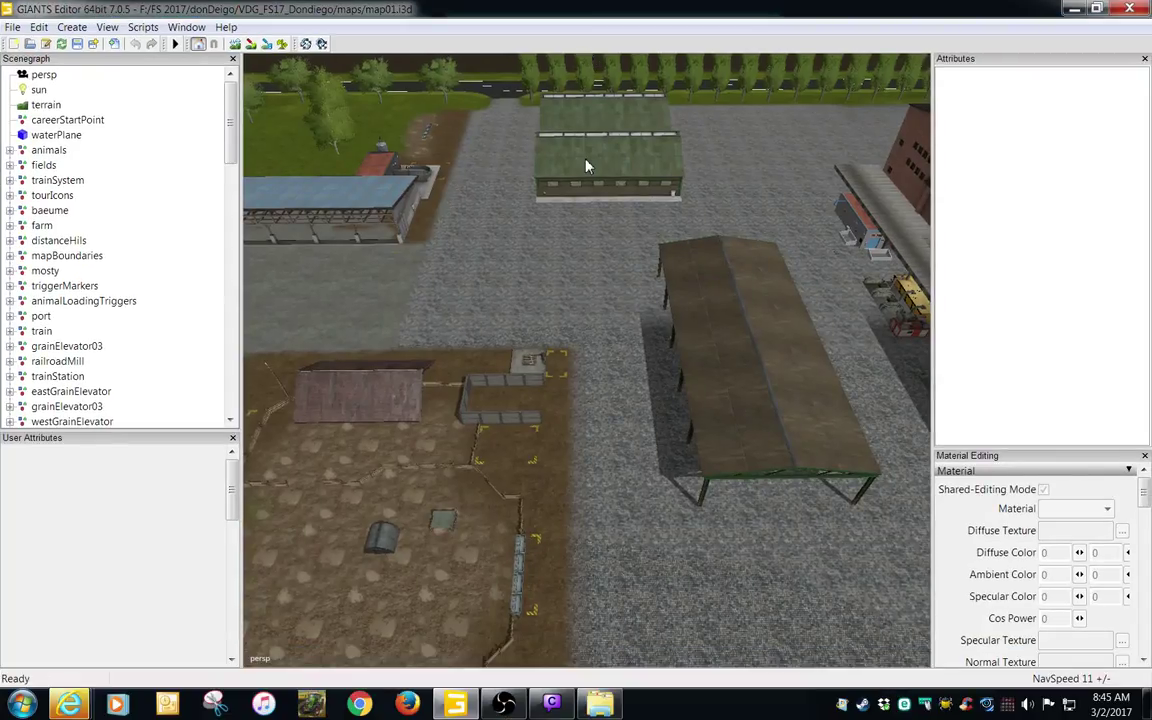
- Create a transform group at the end of the scenegraph and name it fabFactories
scroll(235, 170, down, 4)
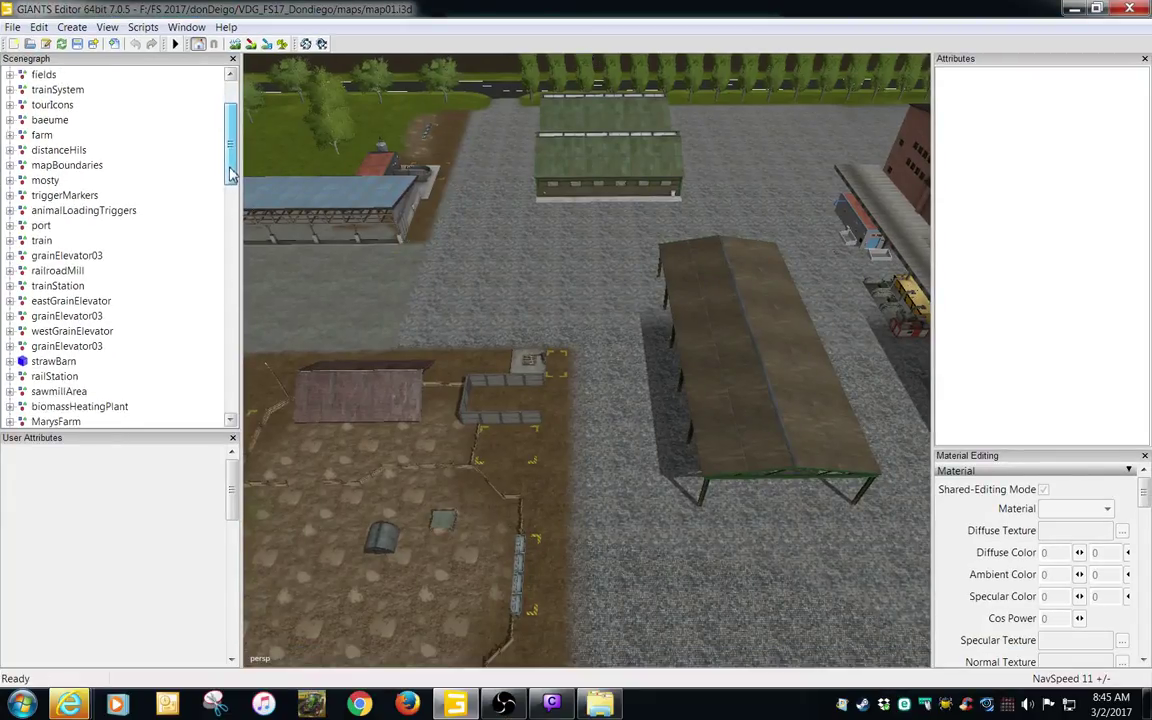
drag(230, 198, 232, 403)
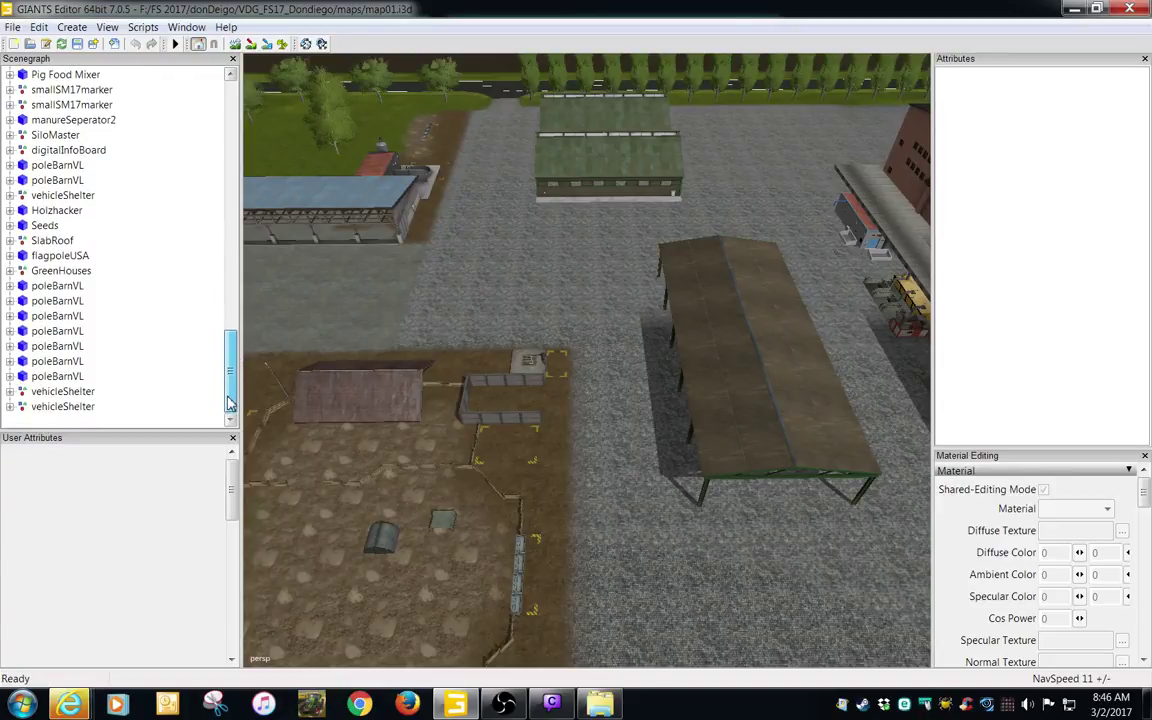
click(73, 29)
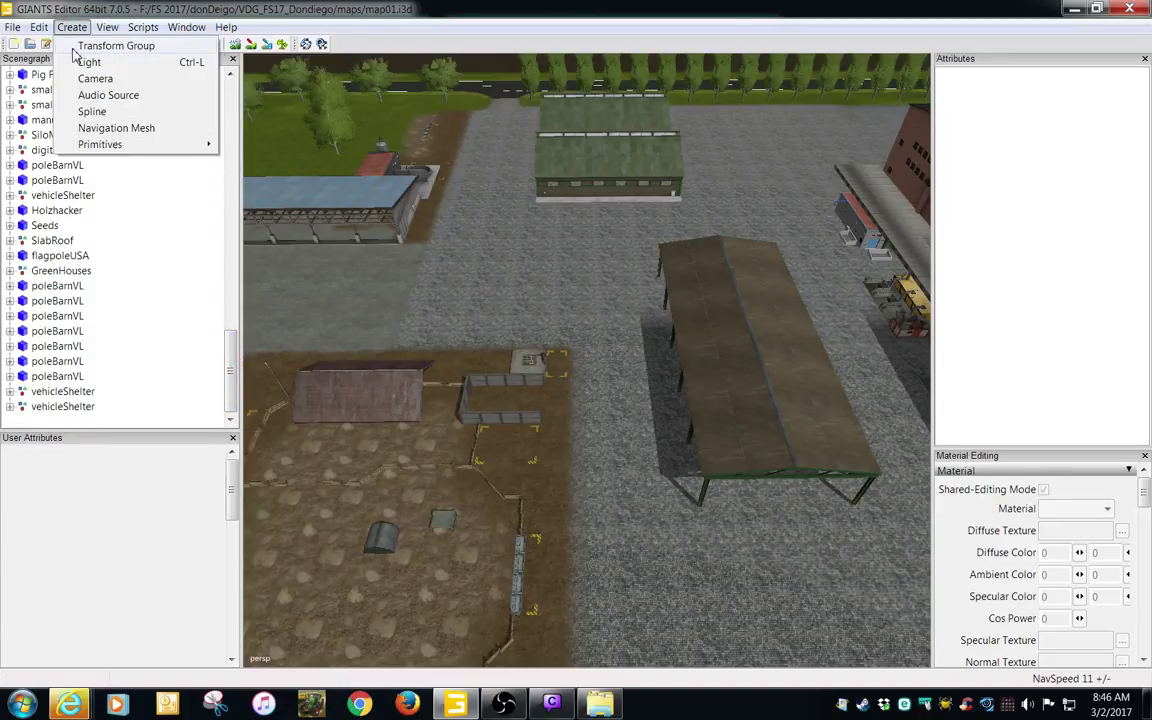
click(78, 47)
drag(229, 143, 223, 415)
click(100, 406)
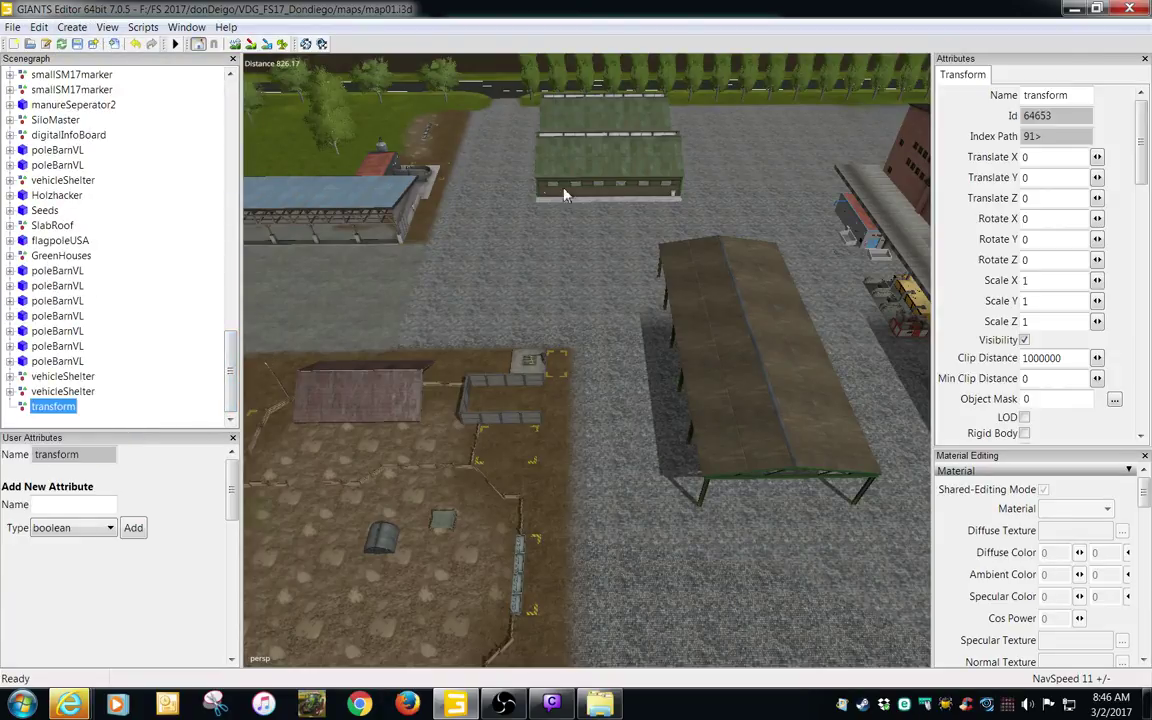
double_click(1080, 95)
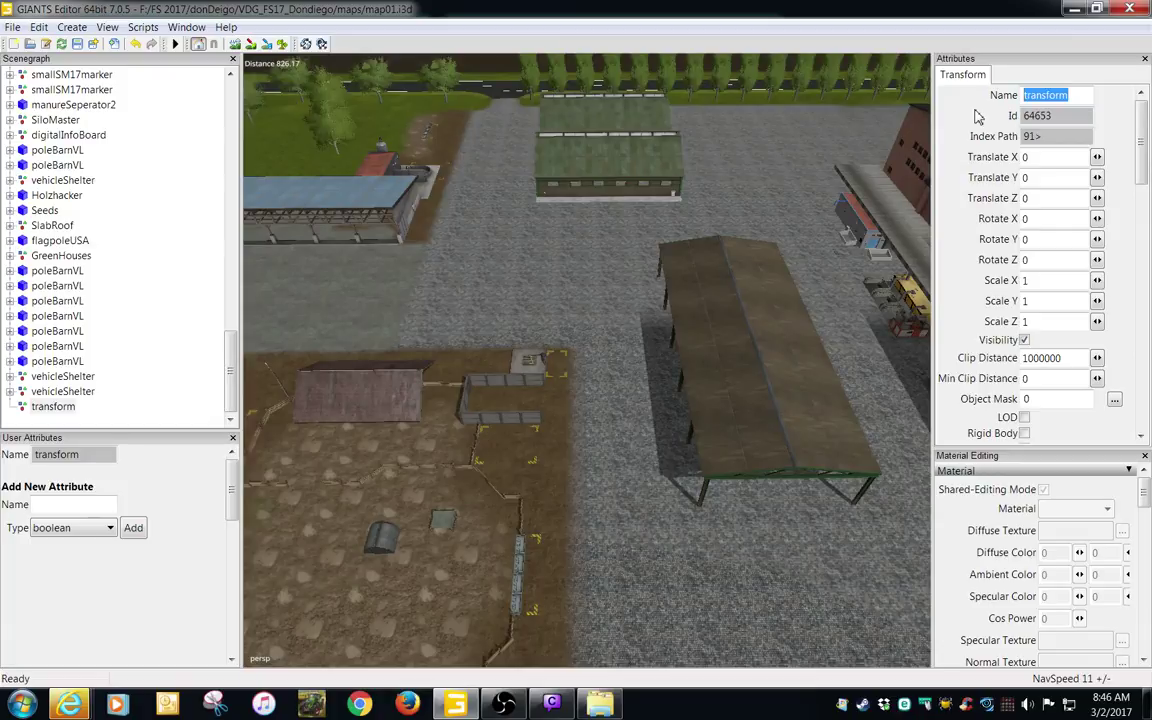
text(Fab)
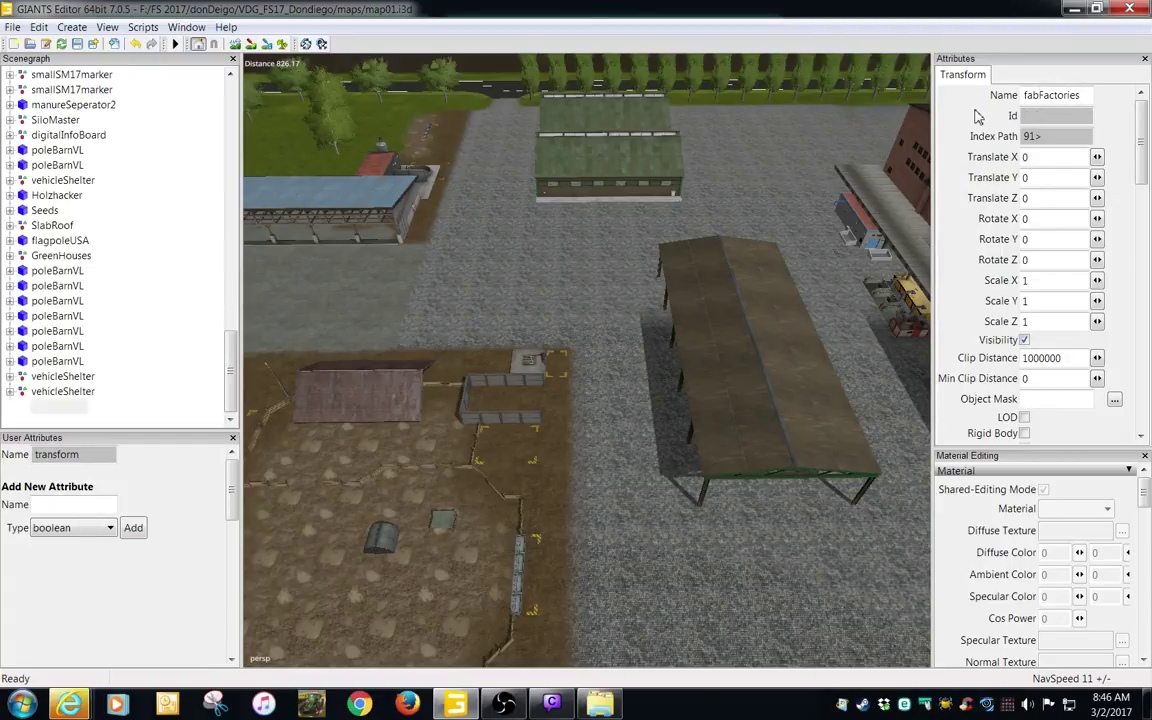
key(Tab)
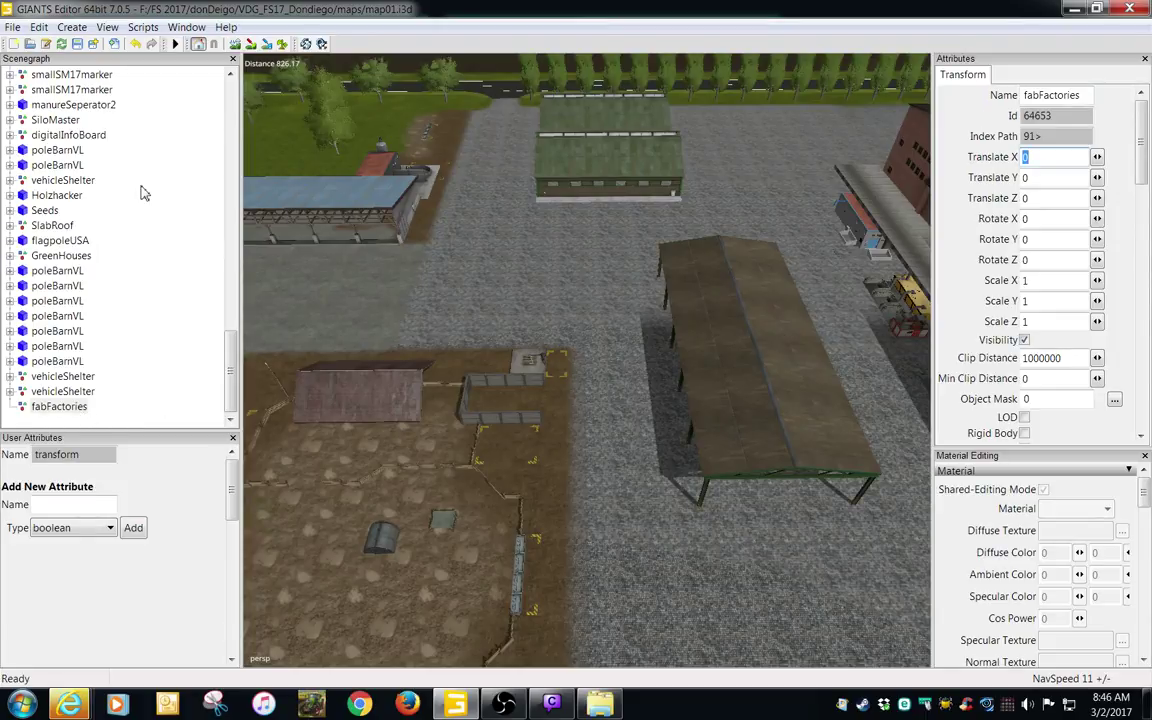
- Import canolaOil.i3d into the map from FS 2017/donDeigo/VDG_FS17_Dondiego/import/canolaOil
click(114, 45)
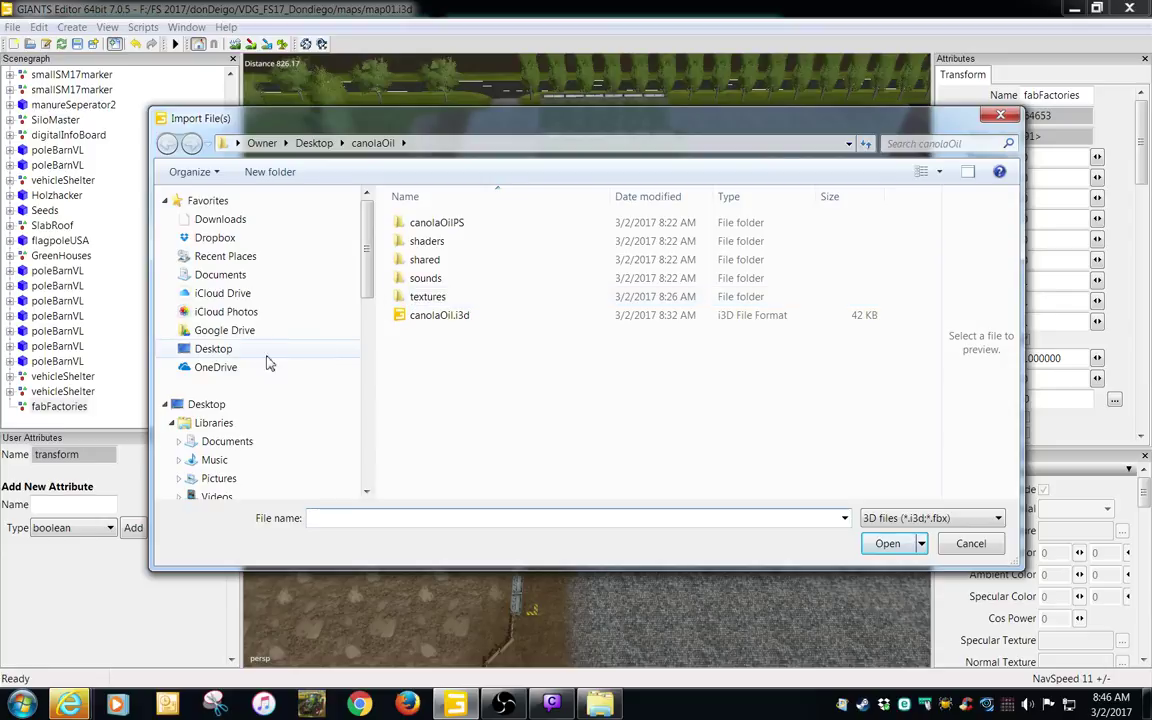
click(230, 352)
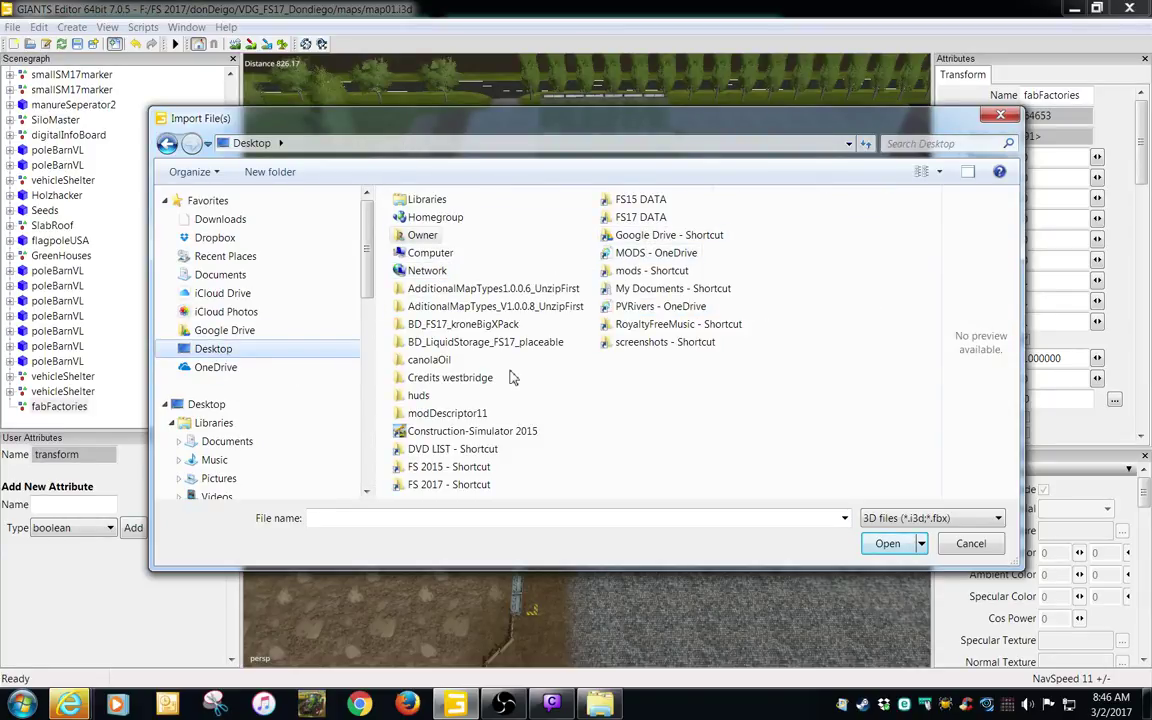
double_click(446, 485)
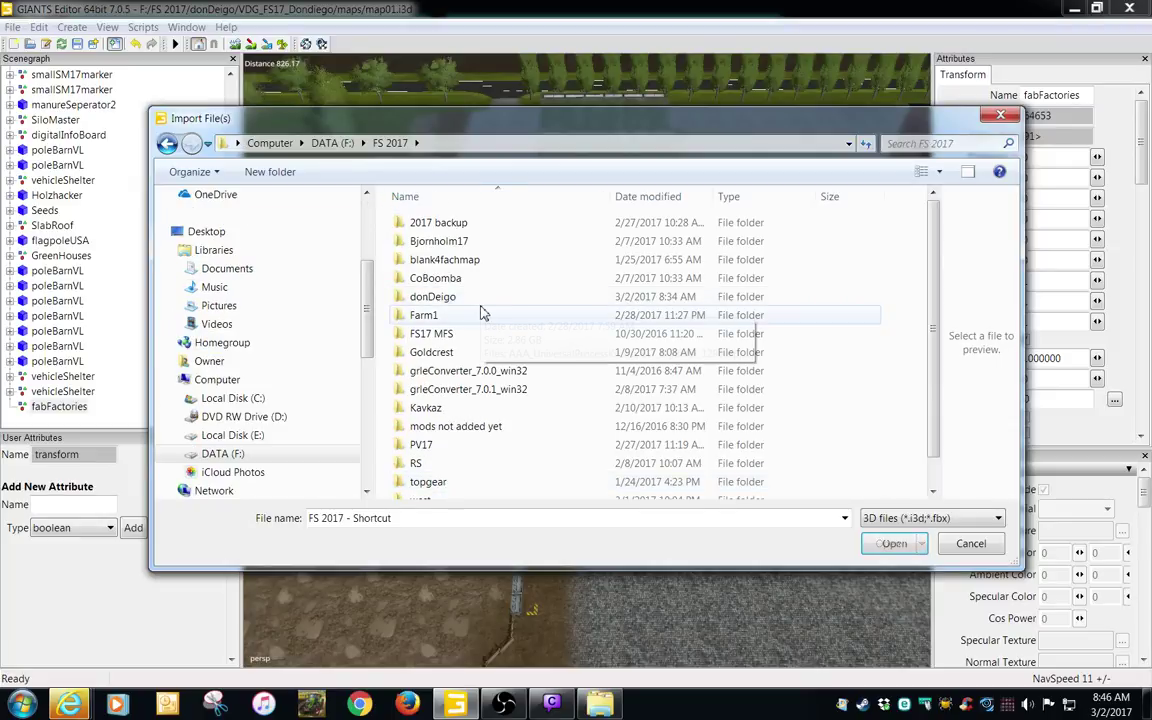
double_click(440, 298)
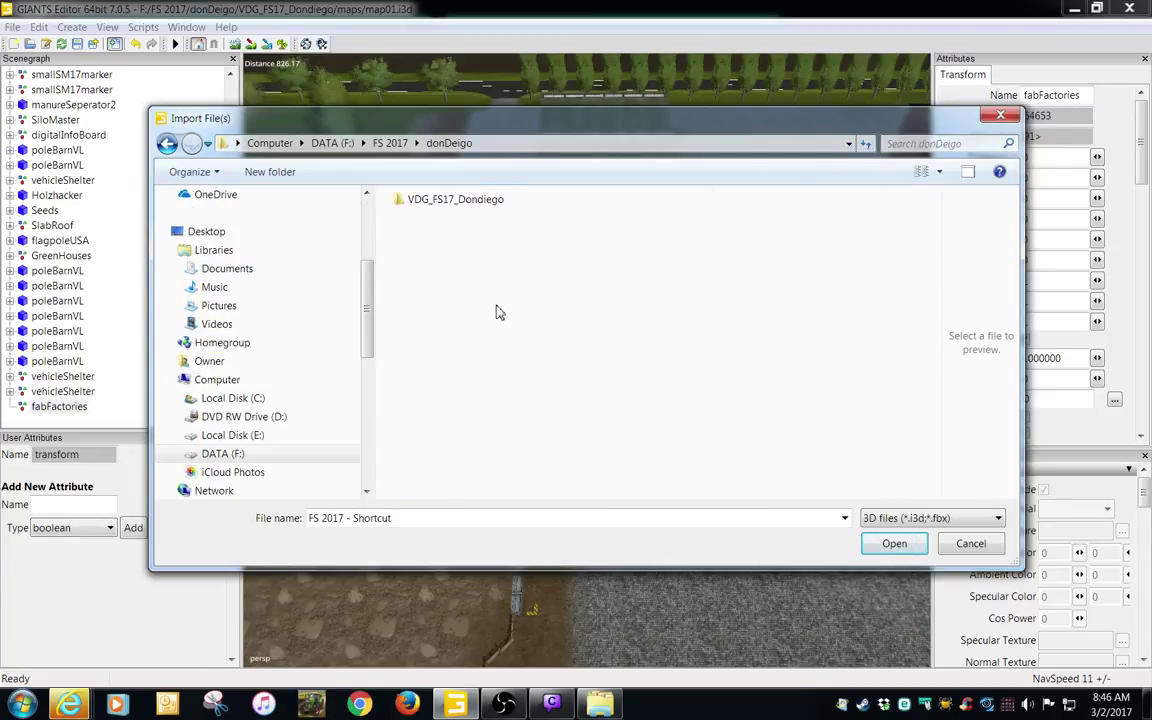
double_click(444, 204)
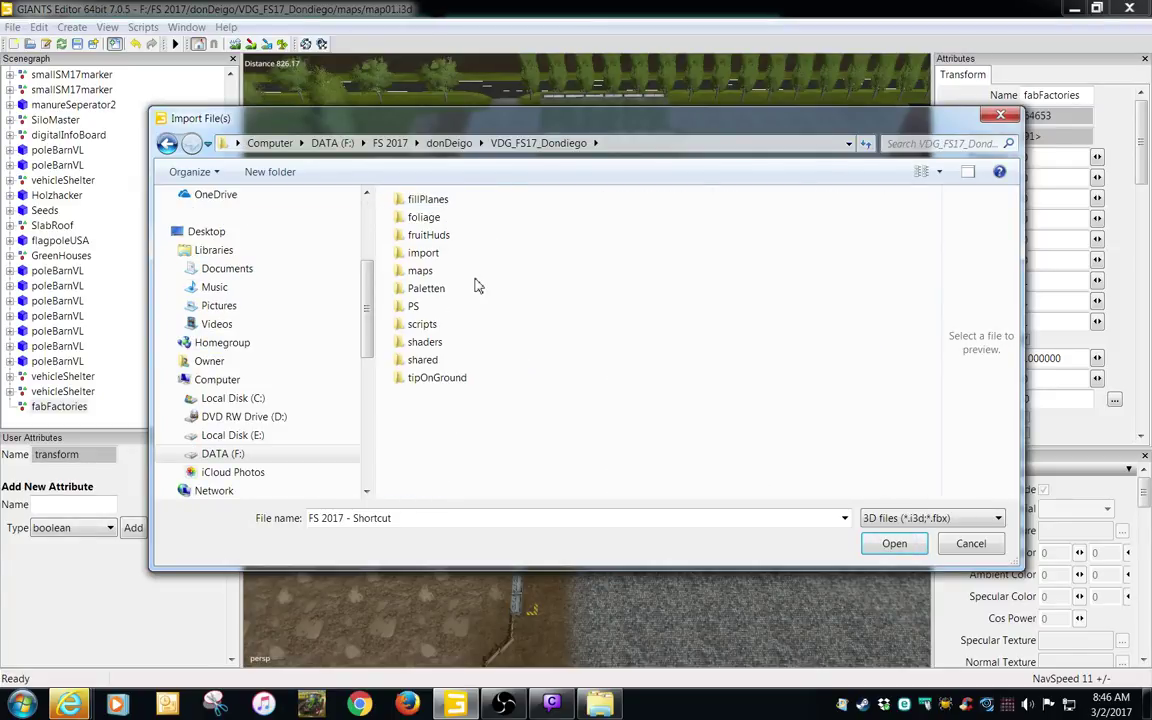
double_click(414, 256)
double_click(446, 199)
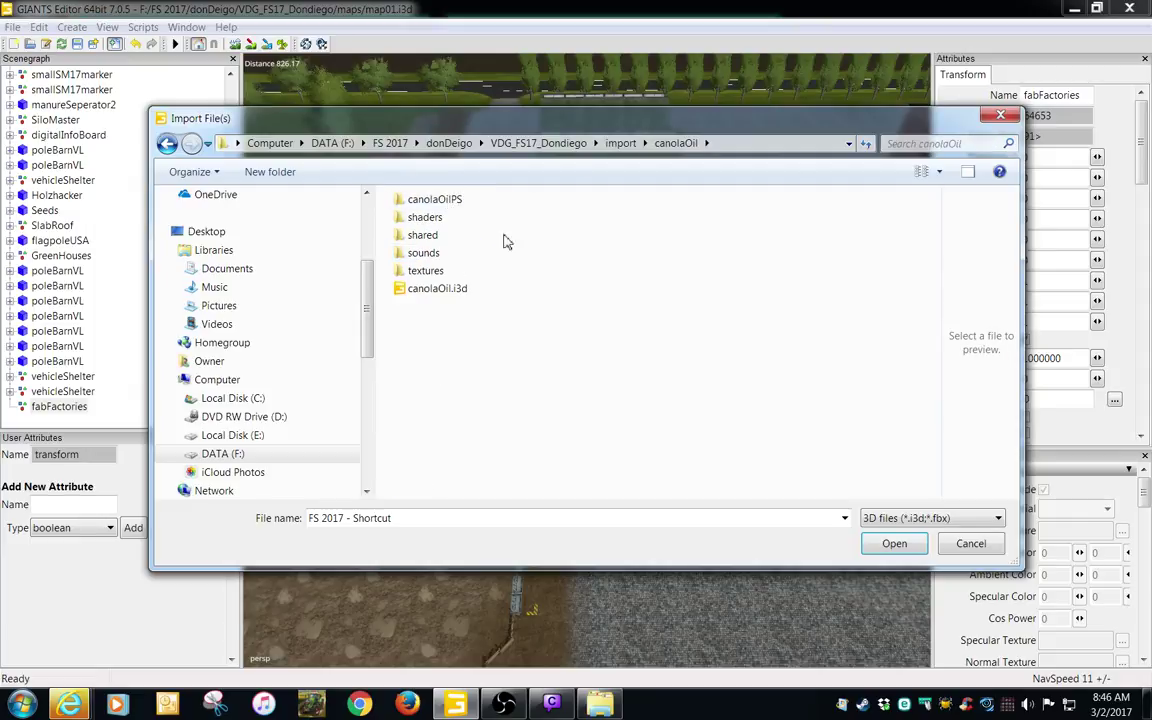
double_click(432, 289)
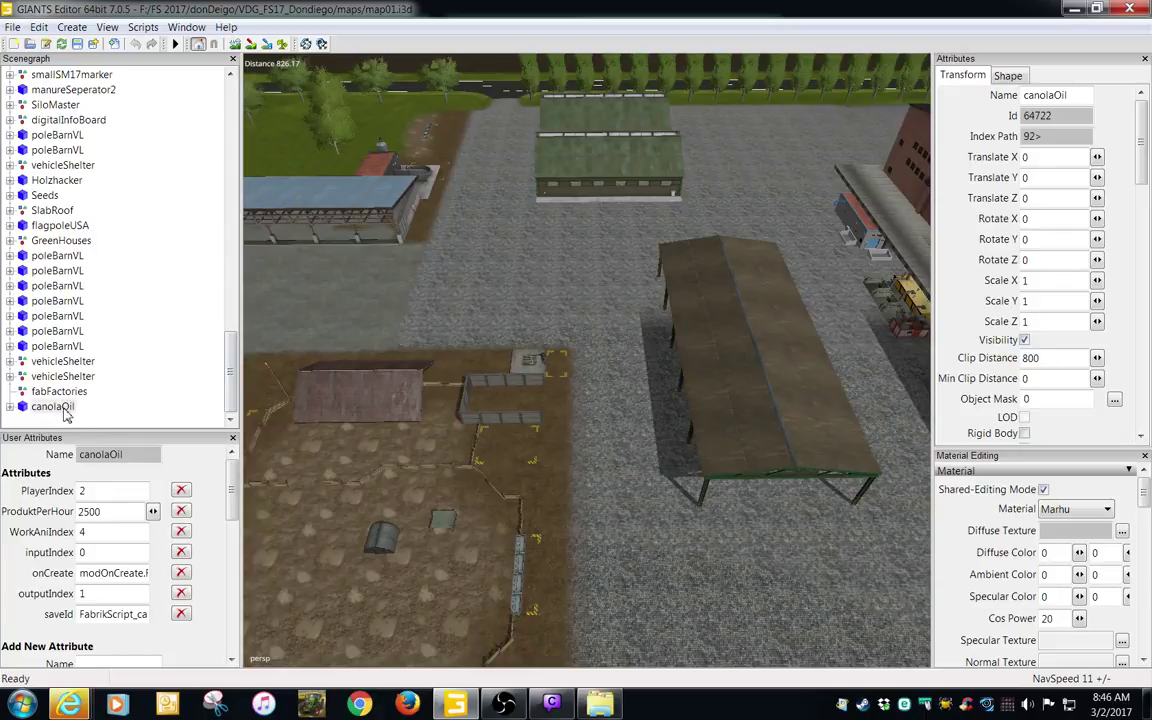
- Move canolaOil from the scene root into the fabFactories transform group by cutting and pasting it
click(63, 408)
key(ctrl+x)
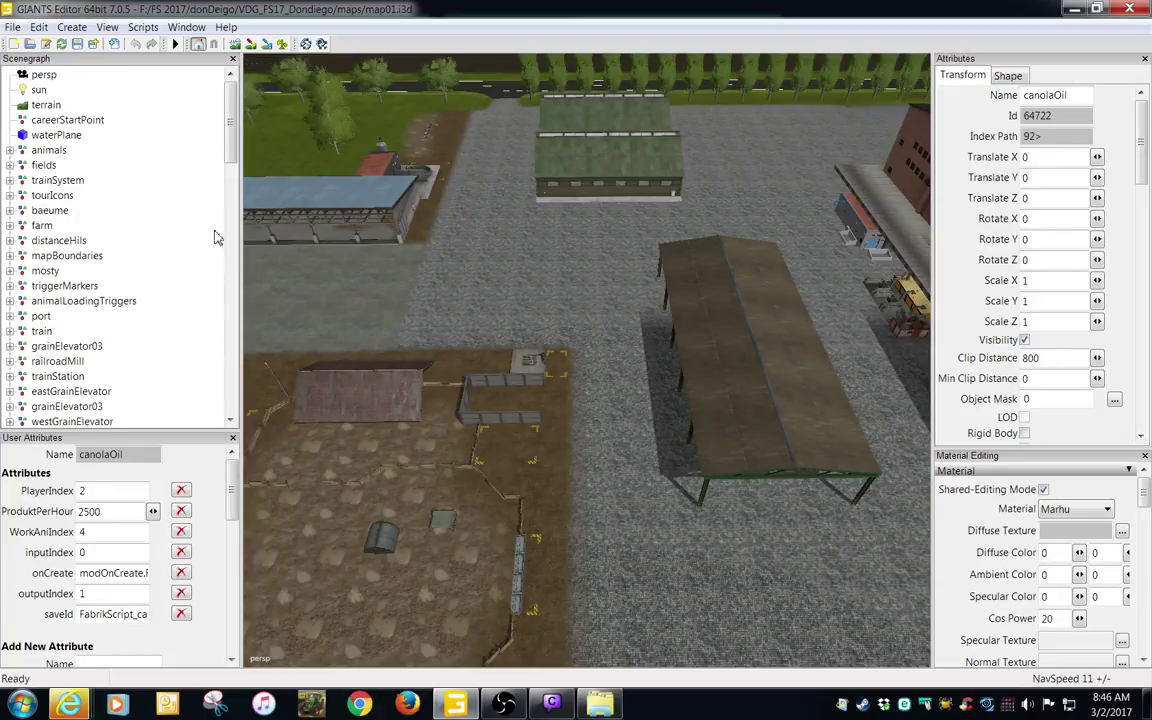
drag(232, 160, 233, 412)
click(60, 408)
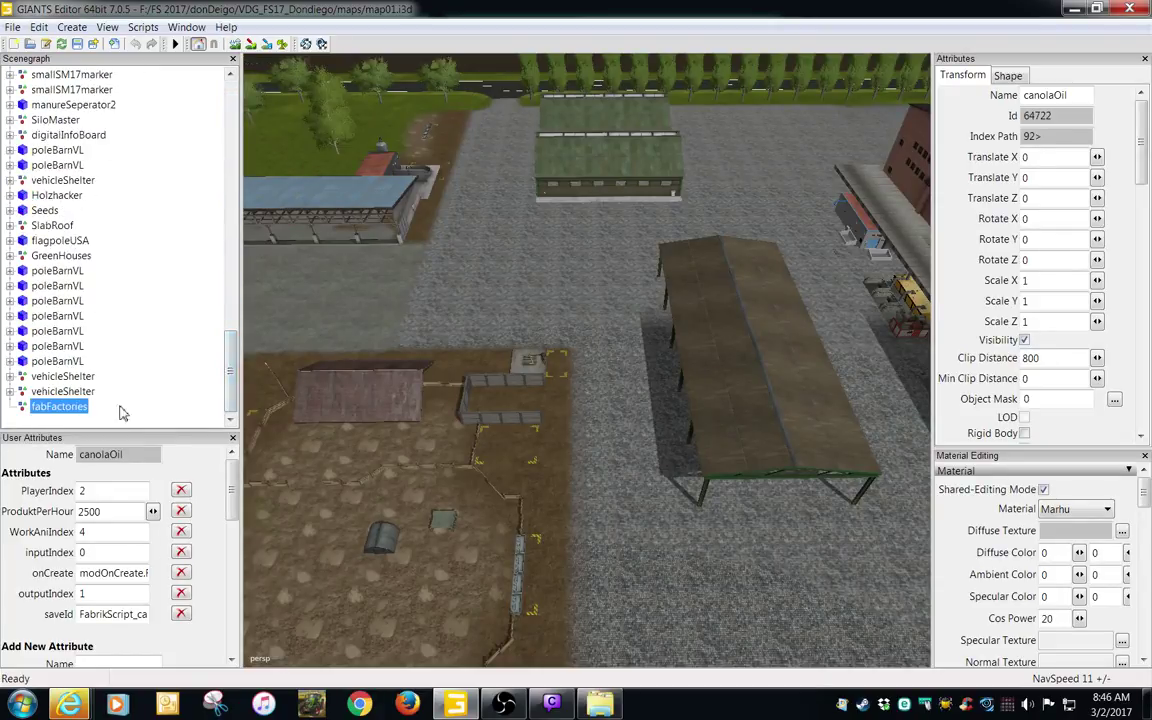
key(ctrl+v)
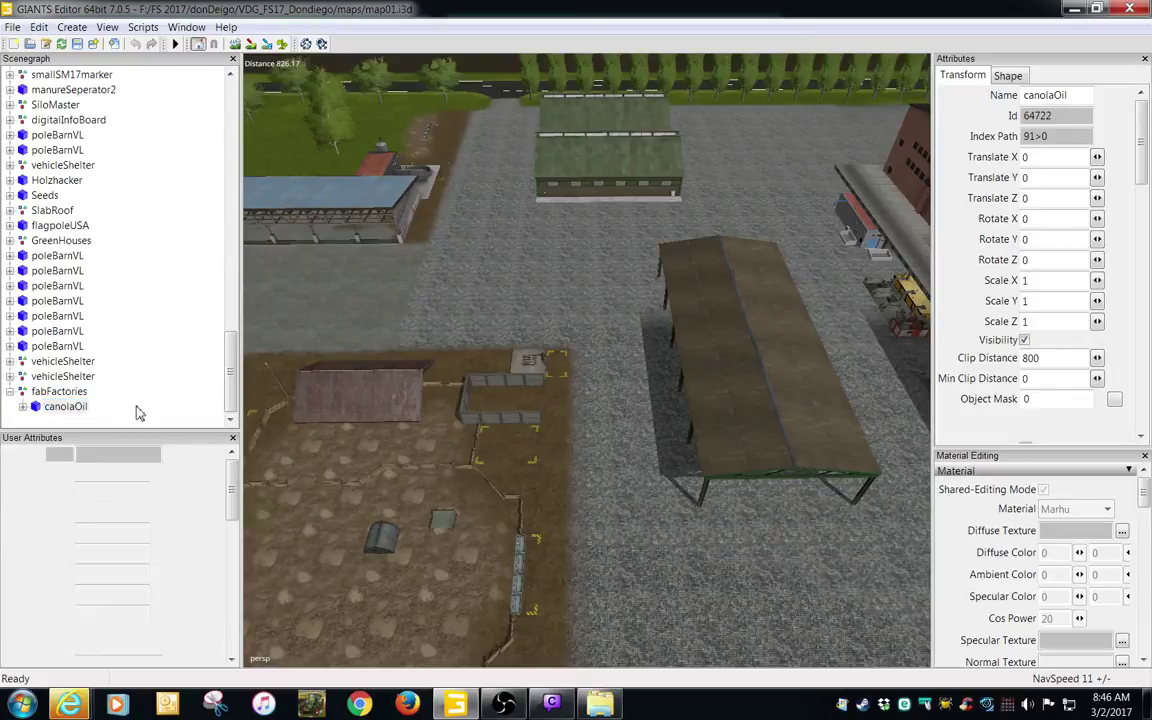
click(58, 392)
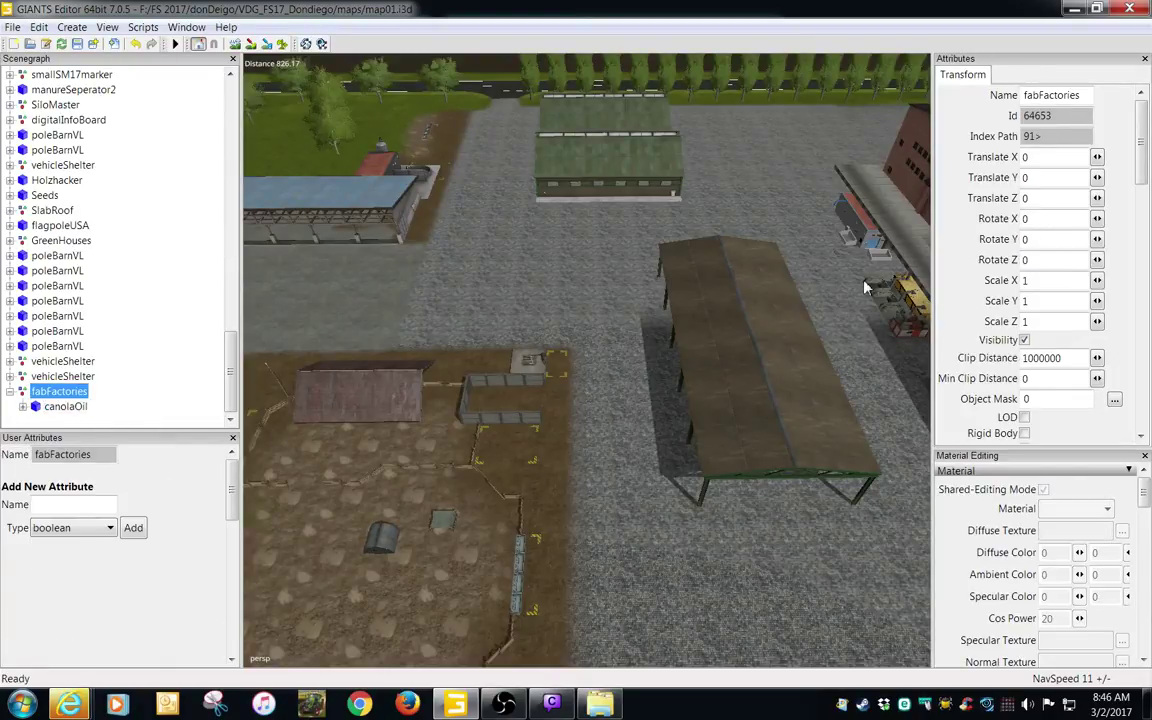
- Place the canolaOil factory on the open cobbled yard by the tree-lined road, at about X 364.837, Y 100, Z -936.261
click(68, 405)
alt+right_drag(730, 397, 612, 455)
alt+middle_drag(612, 455, 759, 460)
alt+drag(759, 460, 802, 411)
alt+right_drag(802, 411, 866, 442)
alt+drag(615, 420, 728, 383)
alt+middle_drag(728, 383, 563, 471)
alt+right_drag(563, 471, 825, 419)
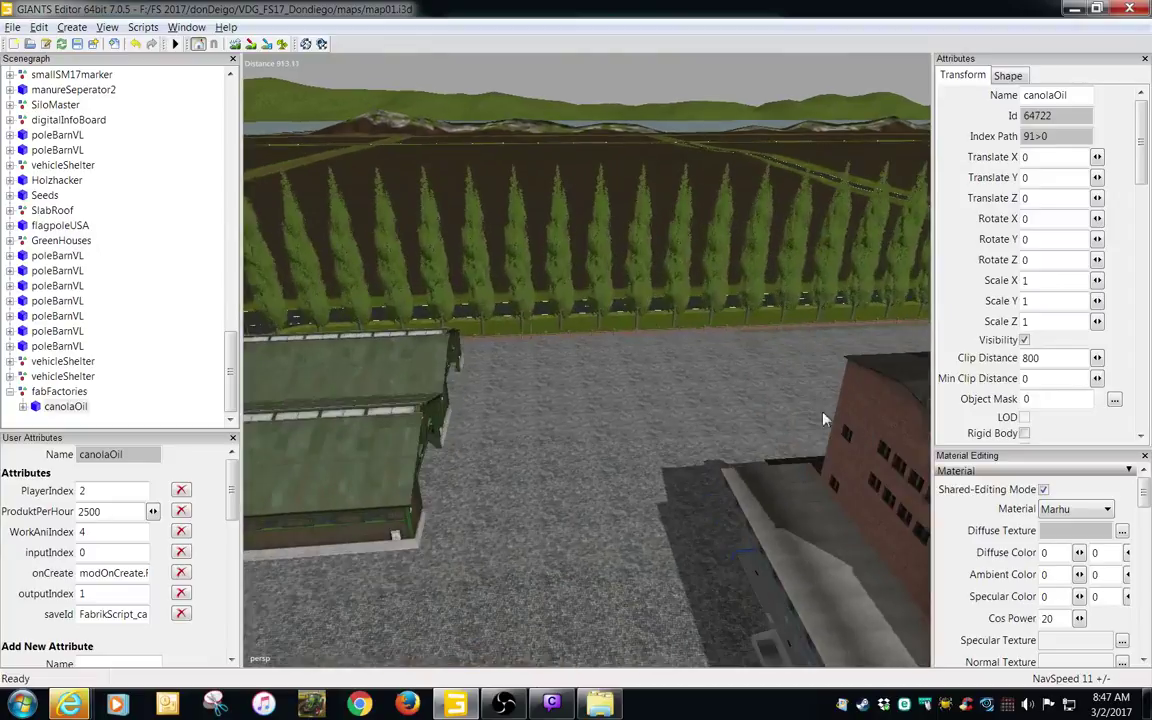
alt+middle_drag(823, 418, 607, 472)
alt+right_drag(607, 472, 823, 460)
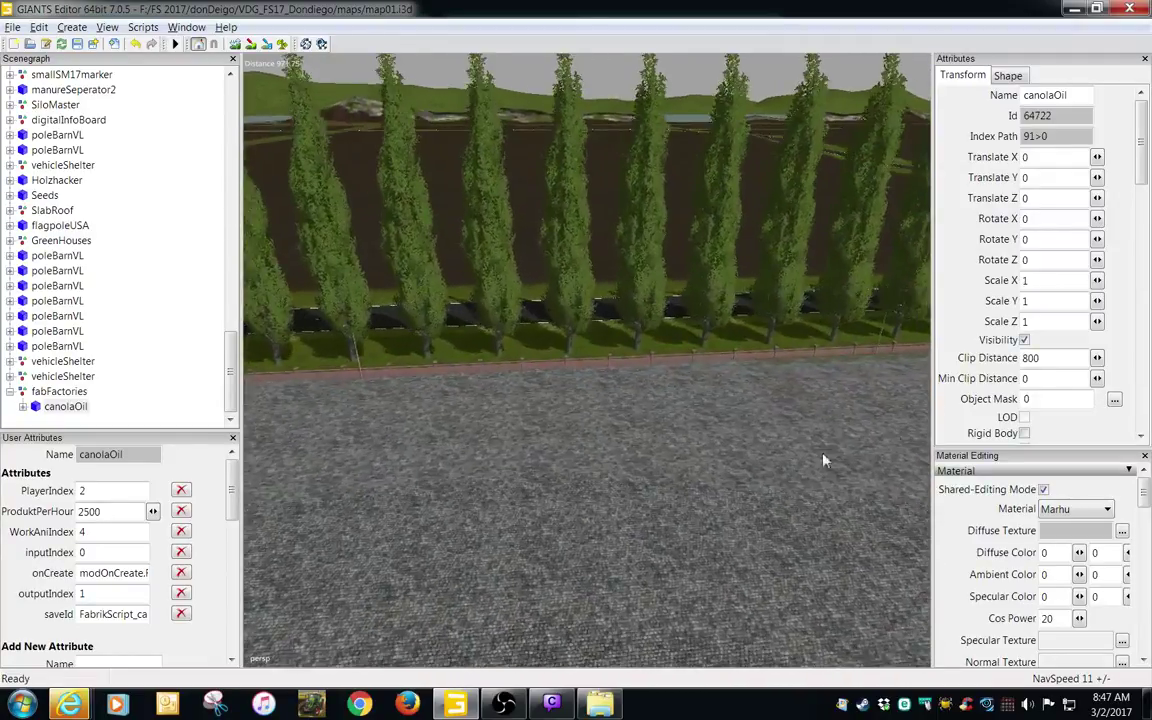
alt+drag(823, 460, 645, 516)
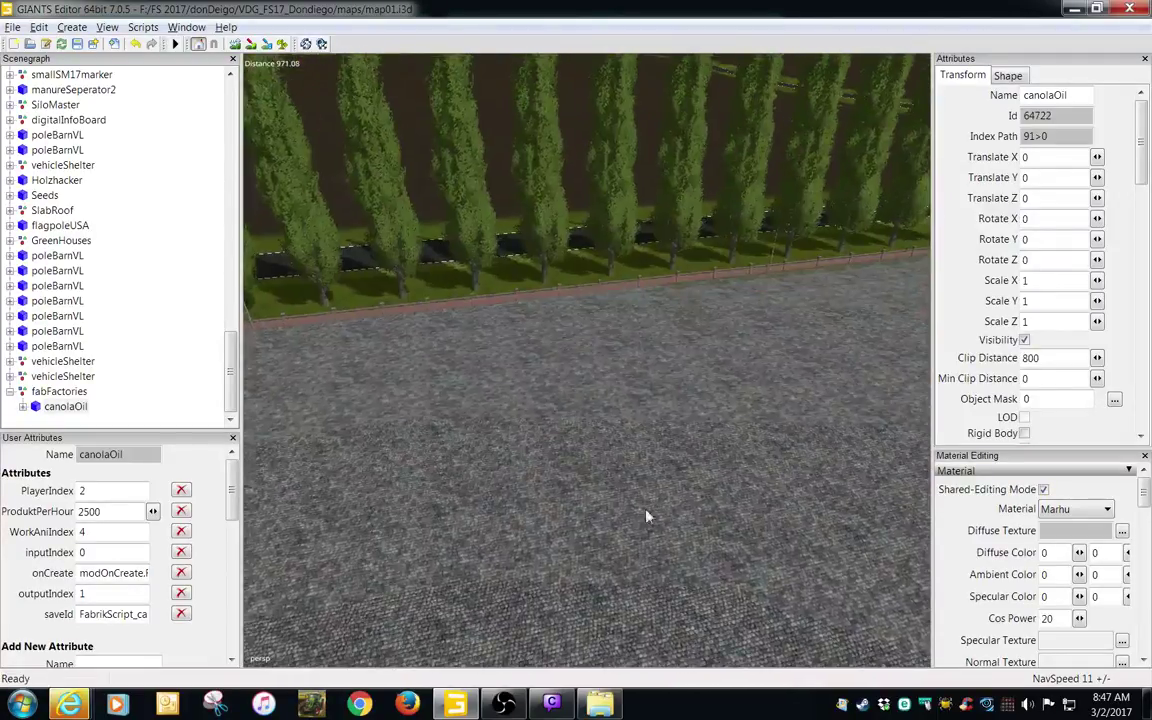
right_drag(645, 516, 601, 527)
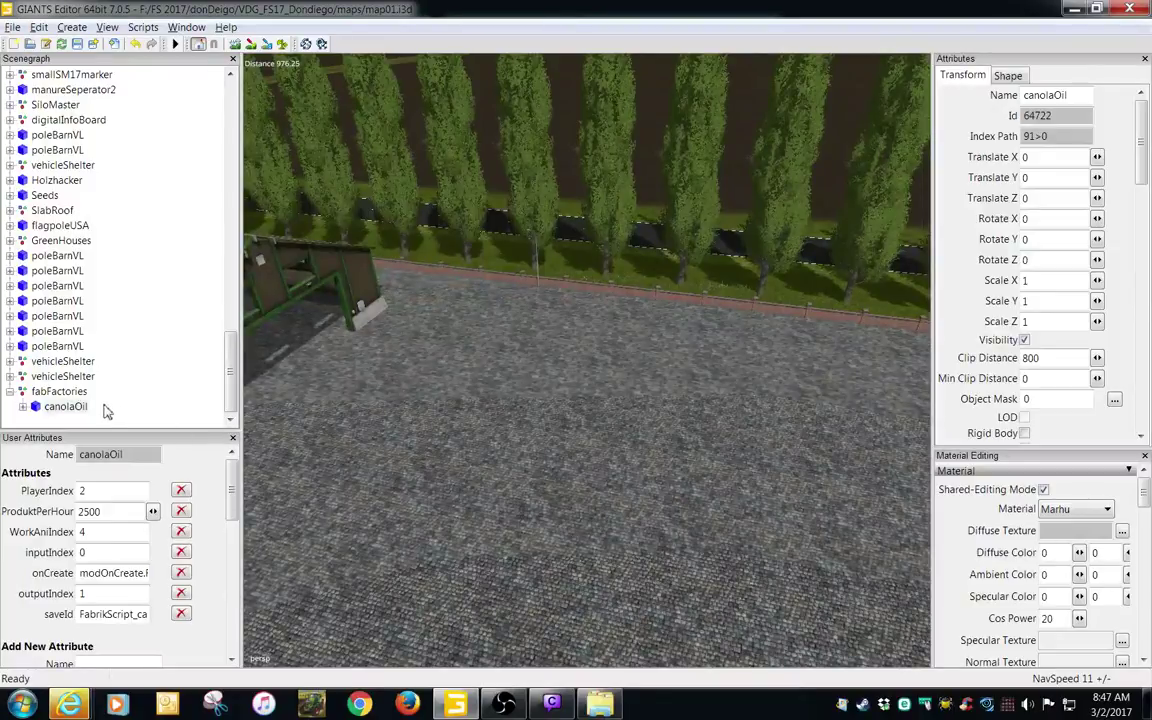
click(65, 406)
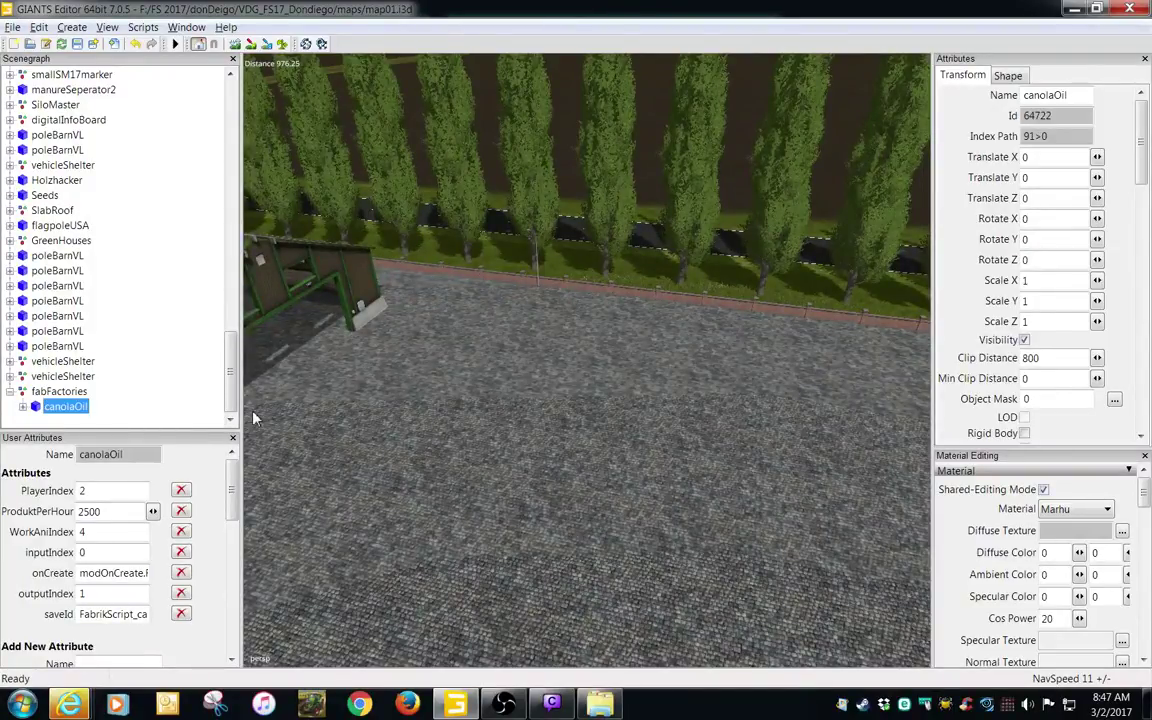
key(ctrl+b)
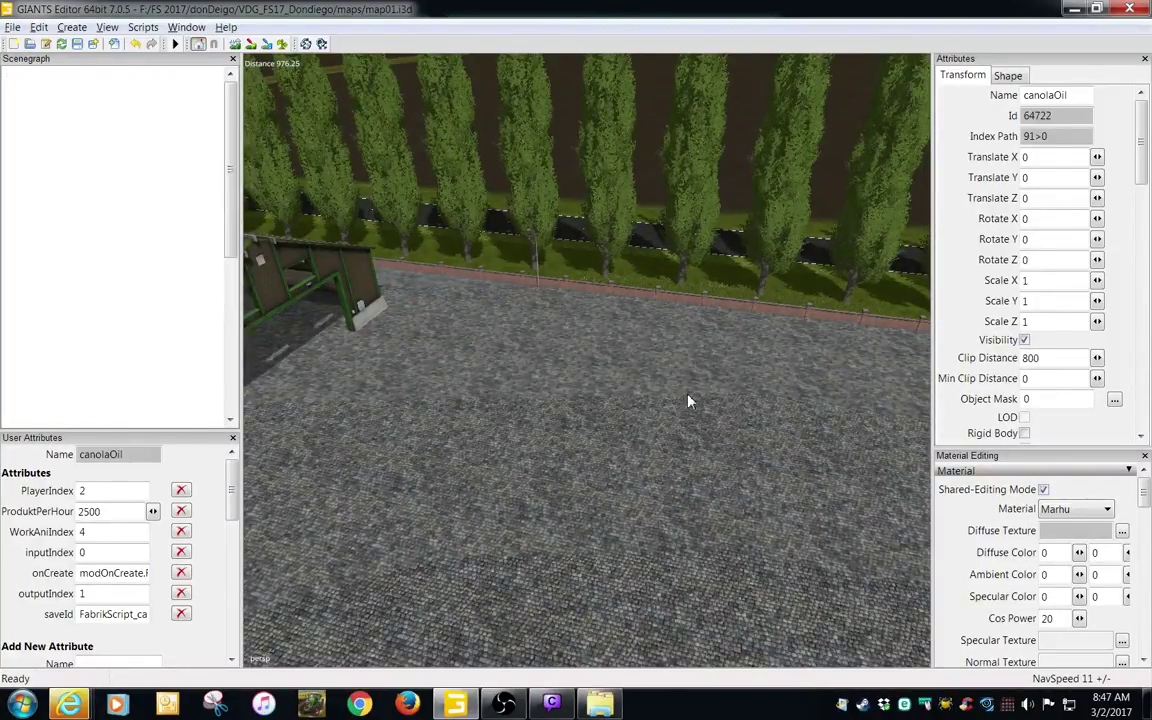
alt+middle_drag(778, 502, 700, 510)
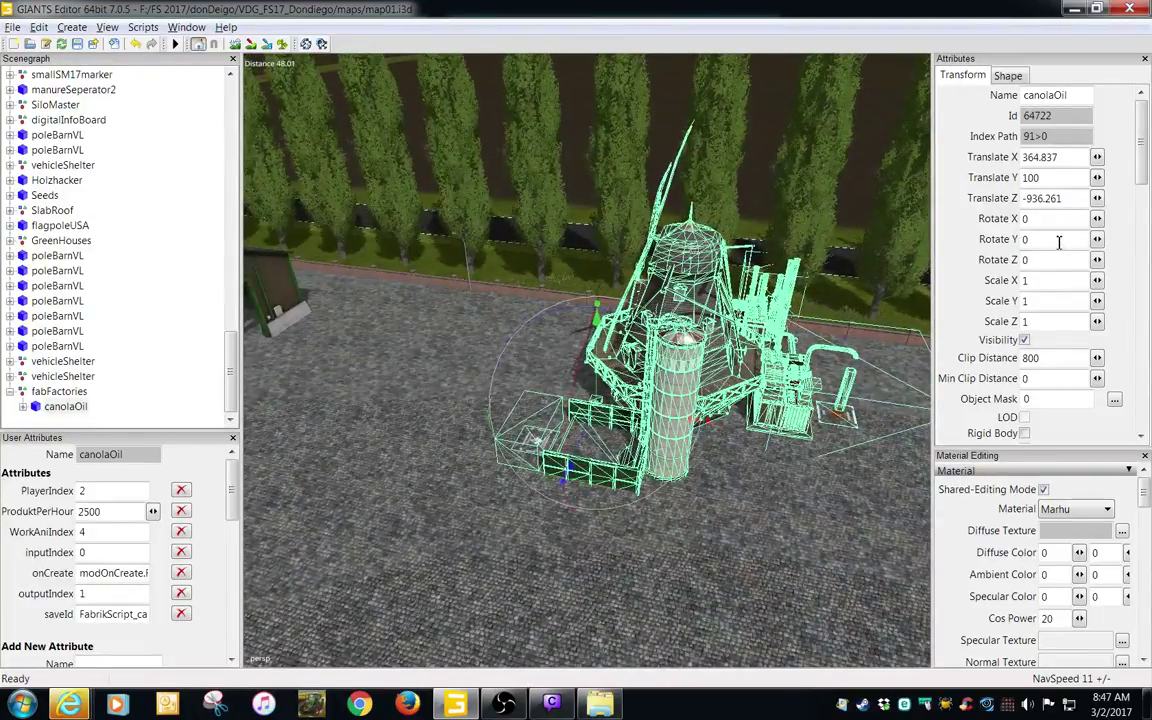
- Set the canolaOil factory's Y rotation to 90 and shift it along Z to about -927.334
drag(1059, 242, 951, 234)
text(90)
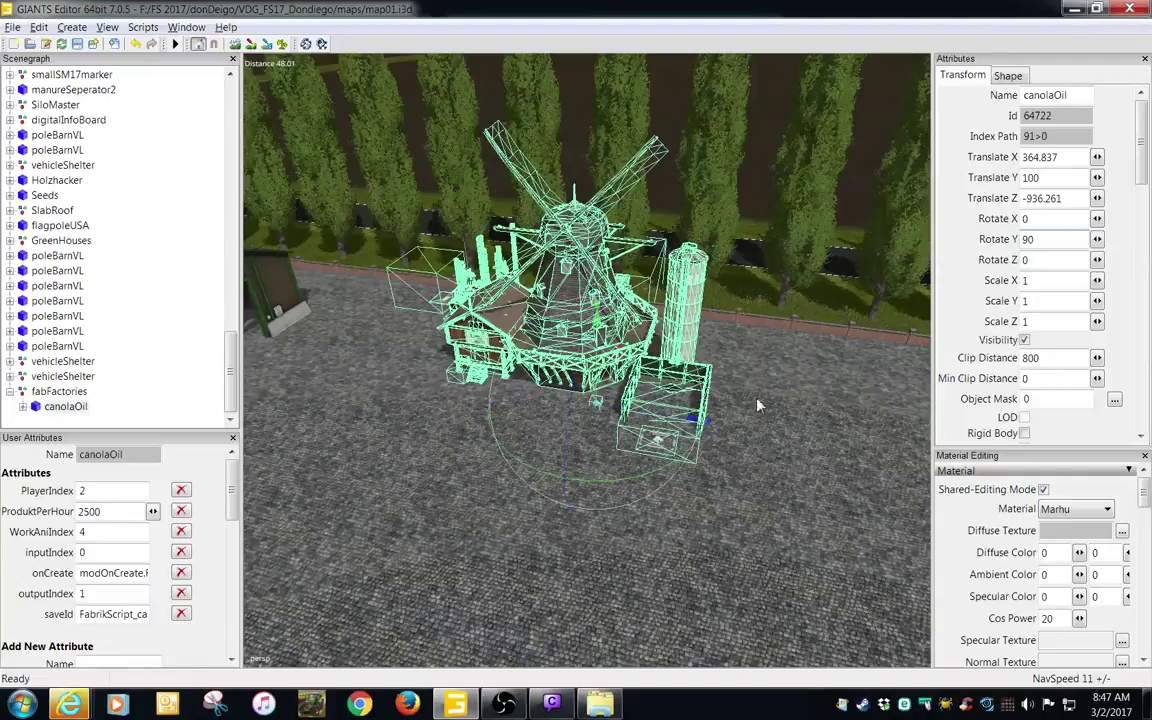
alt+middle_drag(603, 503, 522, 545)
scroll(717, 504, up, 3)
alt+drag(717, 504, 525, 527)
scroll(525, 527, down, 3)
alt+drag(391, 538, 380, 443)
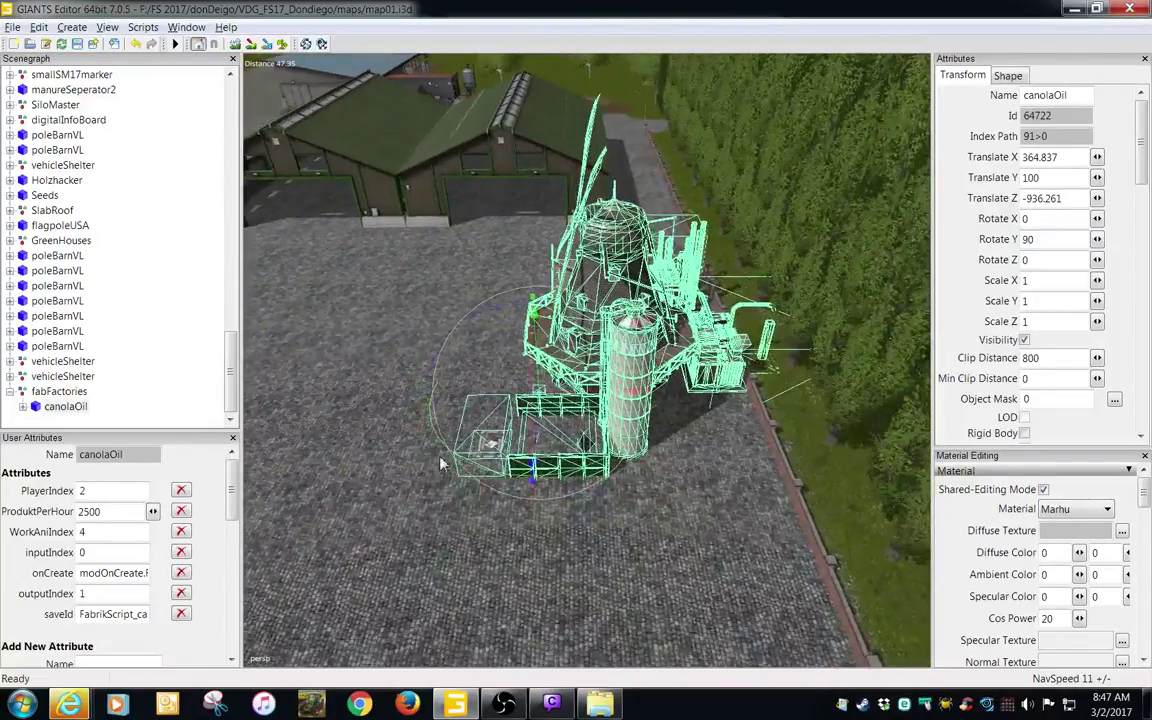
scroll(514, 411, up, 3)
alt+drag(514, 411, 428, 401)
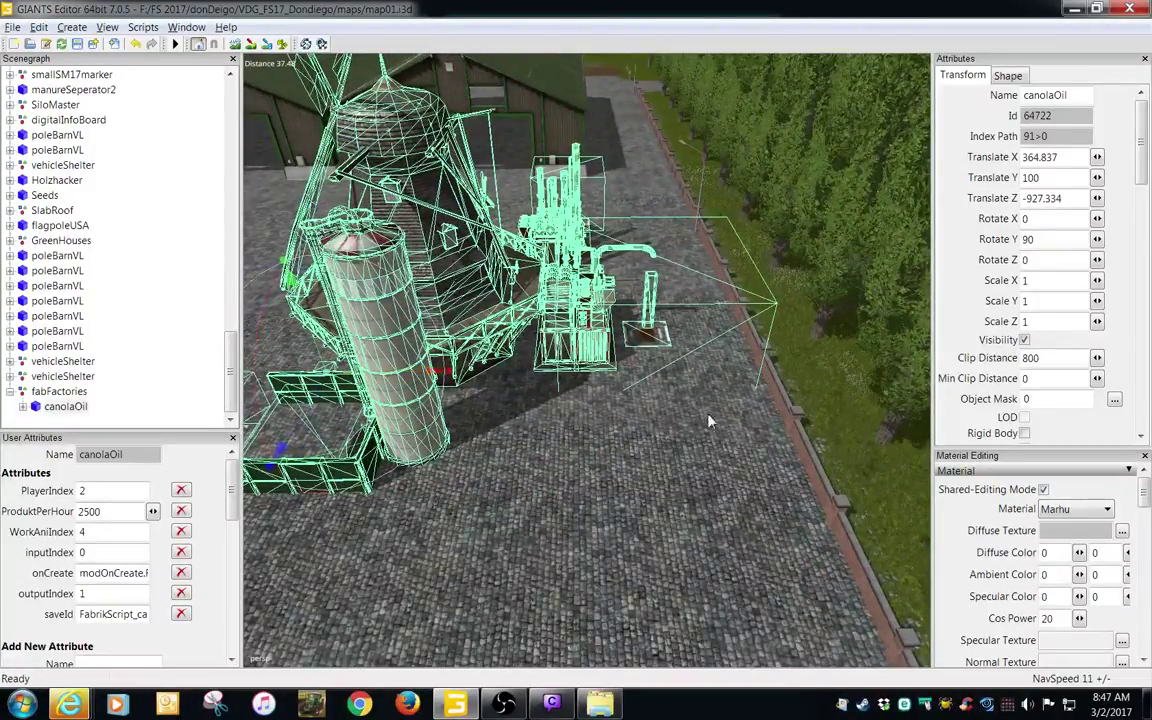
- Check the factory's clearance to the neighbouring shed and fence, and shift it slightly along X to about 364.09
alt+drag(708, 421, 894, 528)
alt+middle_drag(681, 574, 701, 587)
scroll(701, 587, up, 5)
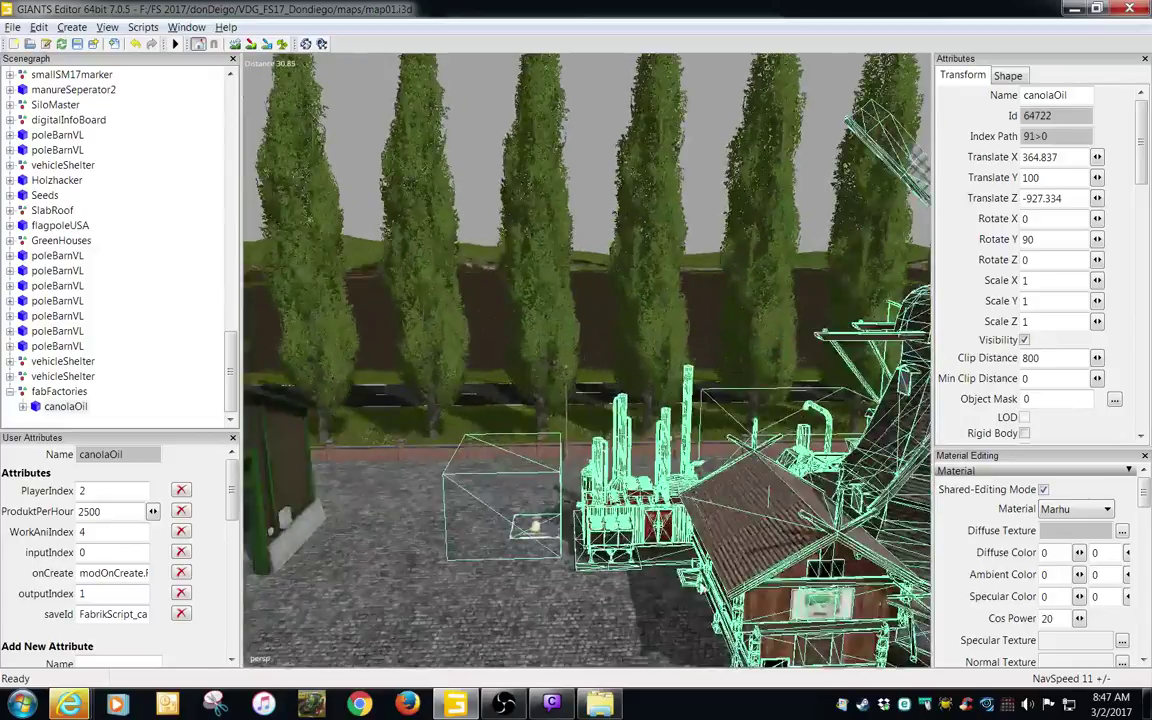
alt+drag(701, 587, 636, 612)
scroll(629, 525, down, 3)
alt+drag(668, 528, 712, 604)
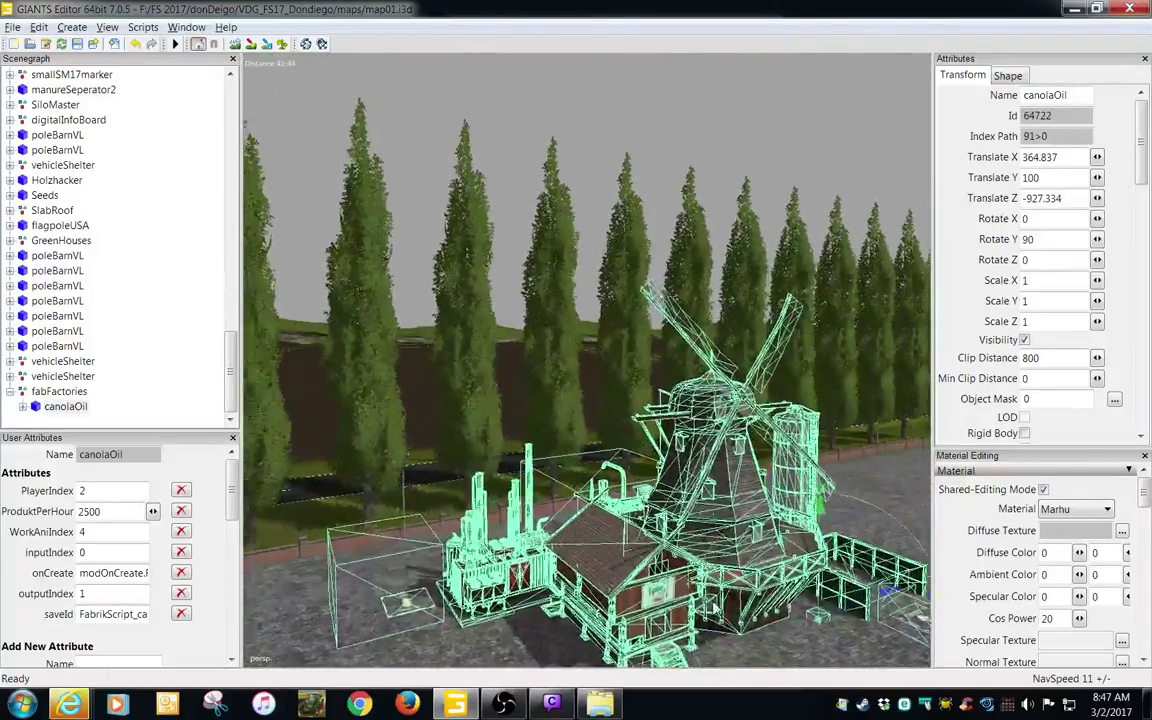
right_drag(716, 607, 812, 590)
alt+middle_drag(597, 557, 761, 571)
alt+drag(761, 571, 715, 599)
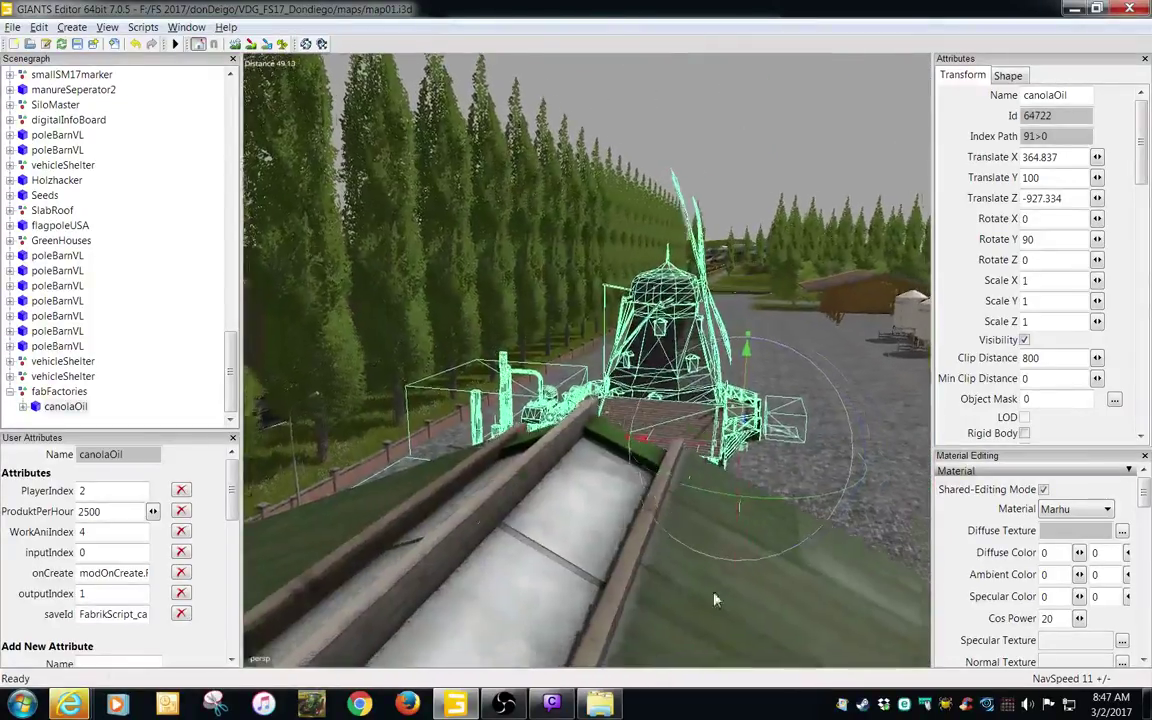
alt+middle_drag(715, 599, 488, 655)
alt+middle_drag(757, 585, 455, 620)
alt+drag(455, 620, 401, 603)
alt+middle_drag(401, 603, 424, 612)
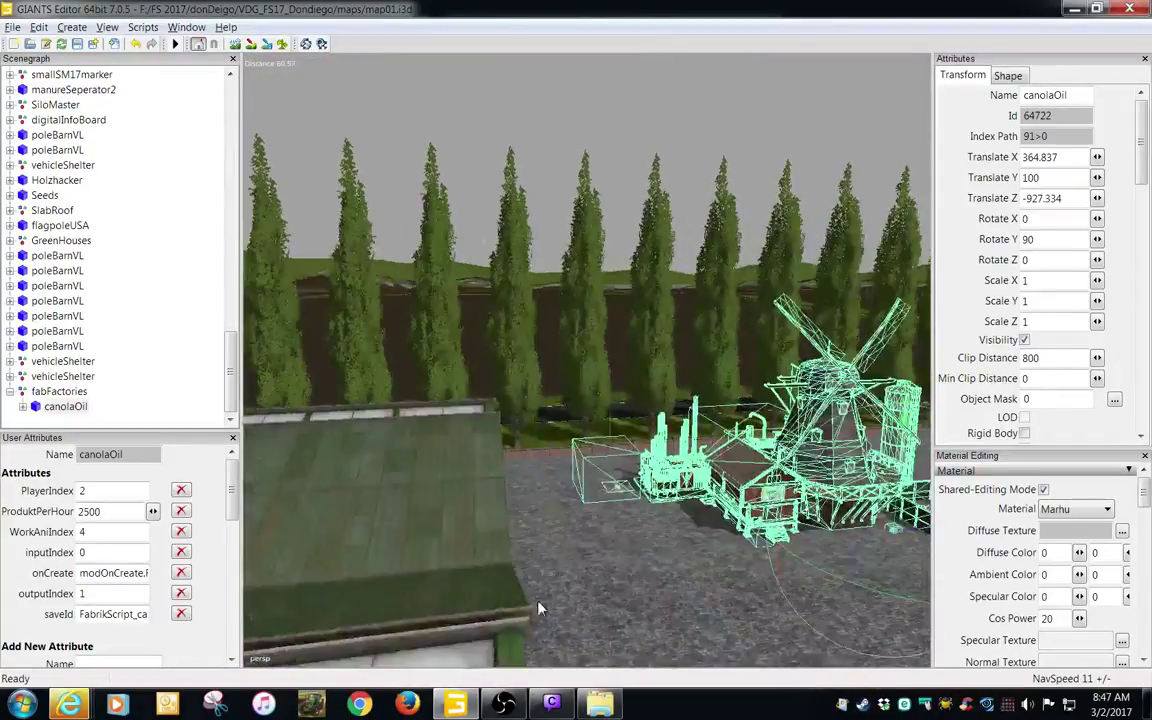
alt+right_drag(424, 612, 375, 550)
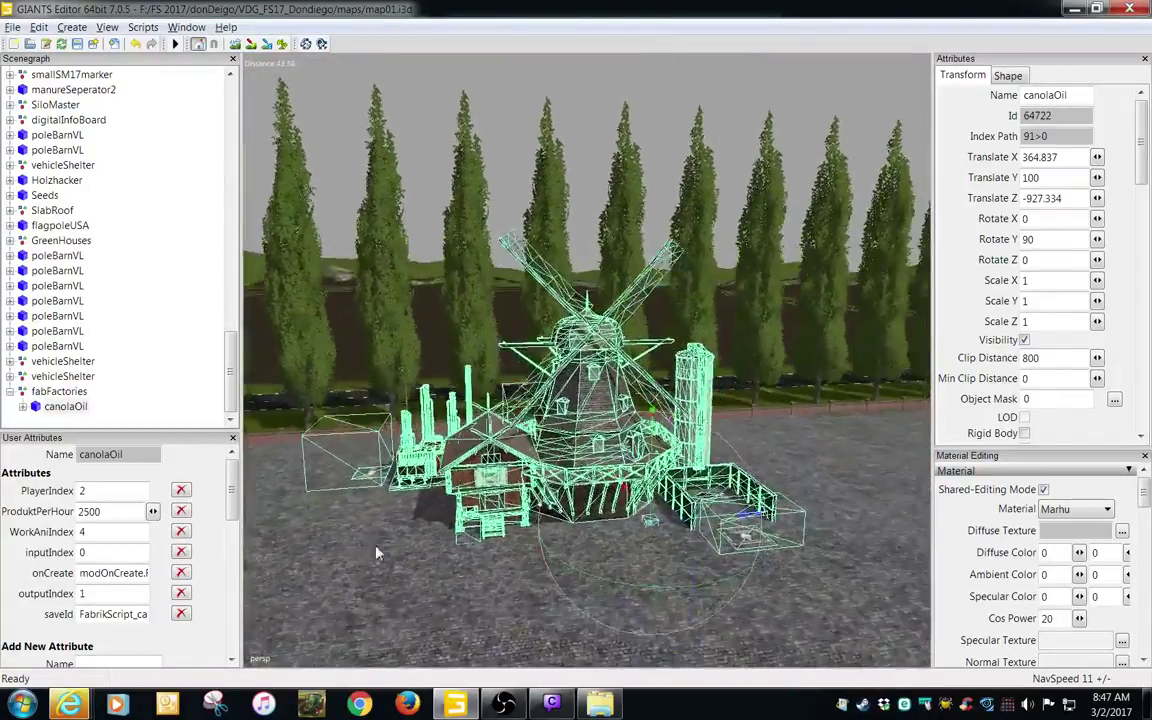
drag(683, 524, 666, 523)
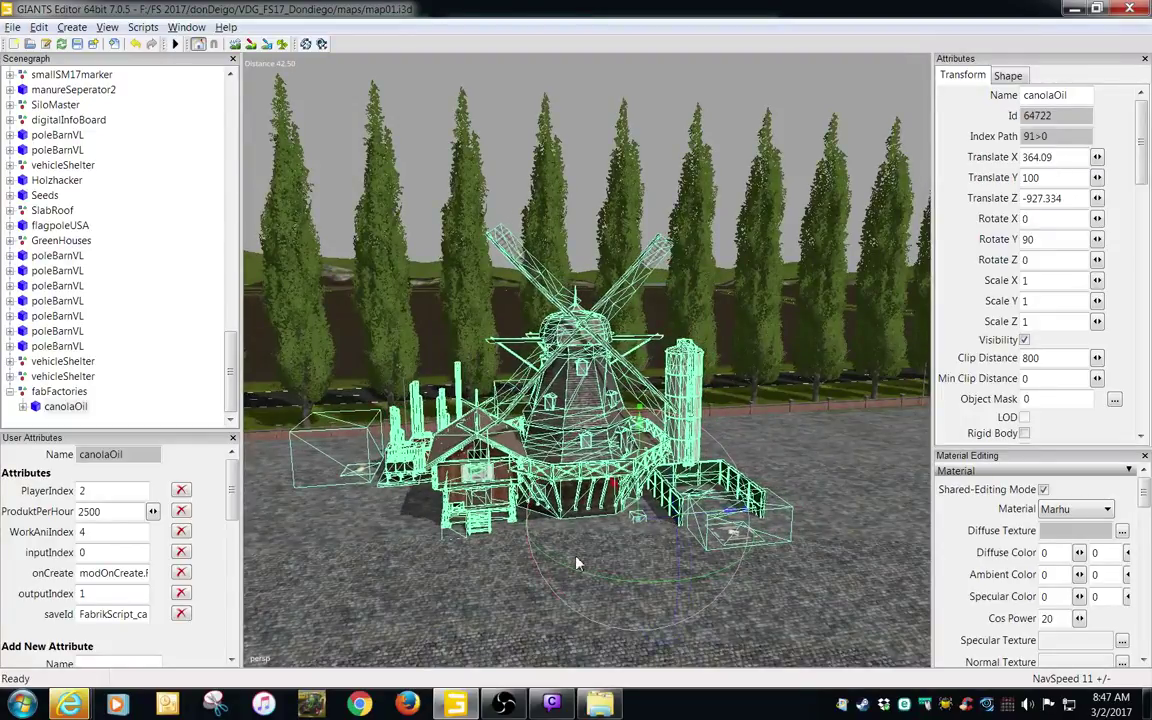
alt+right_drag(576, 563, 473, 597)
alt+middle_drag(473, 597, 531, 591)
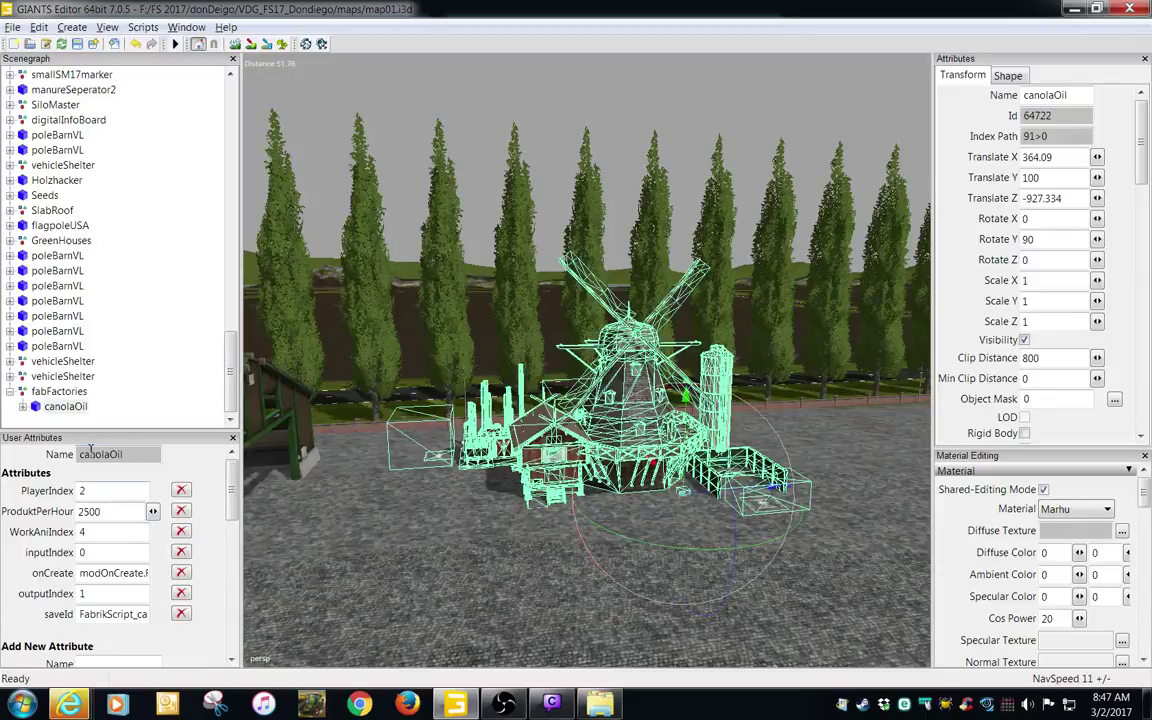
- Review the child nodes of canolaOil in the scenegraph and save map01.i3d
click(66, 408)
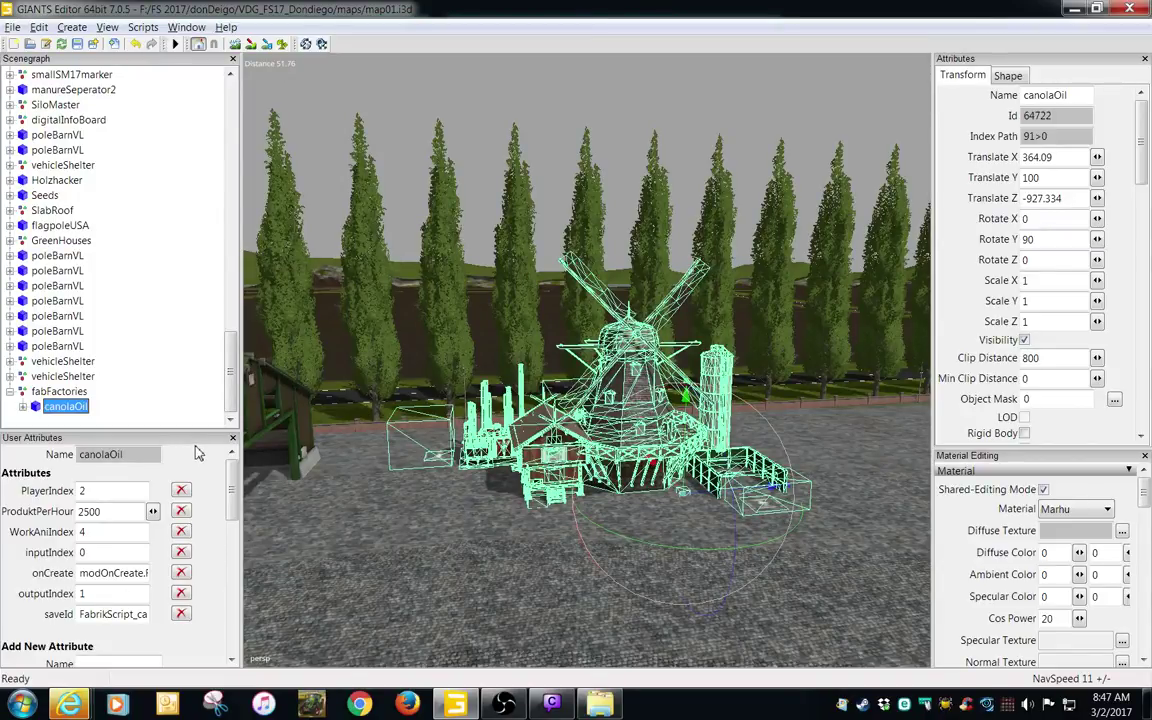
click(22, 407)
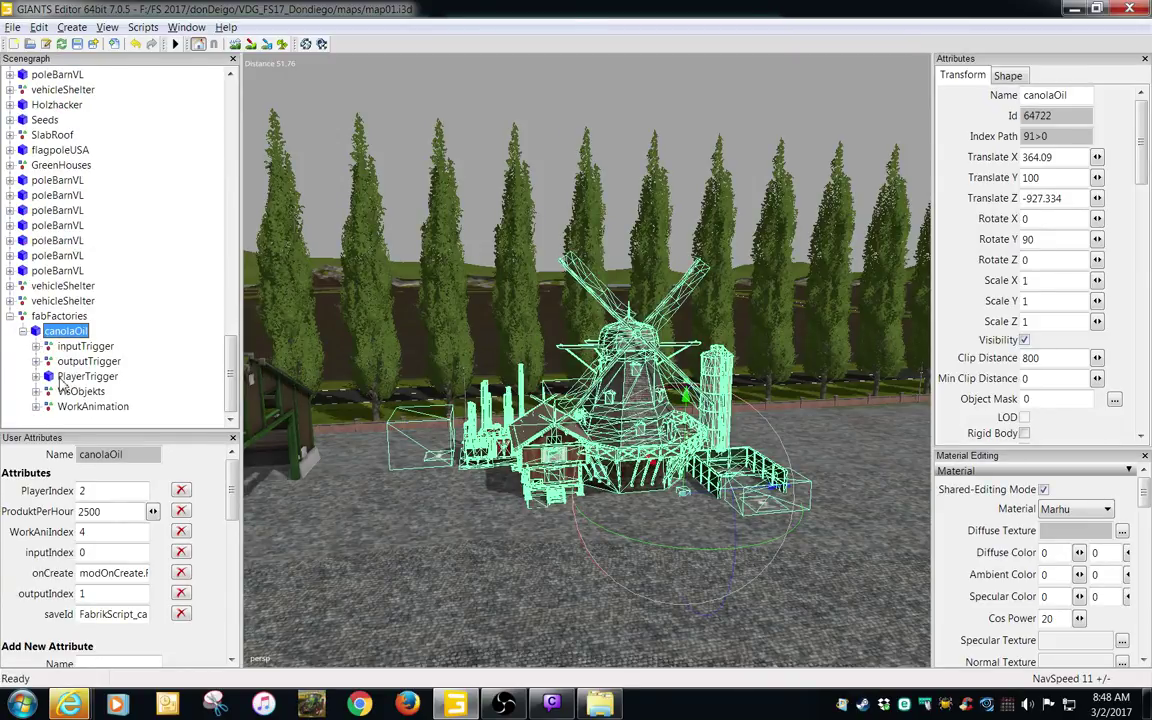
click(22, 331)
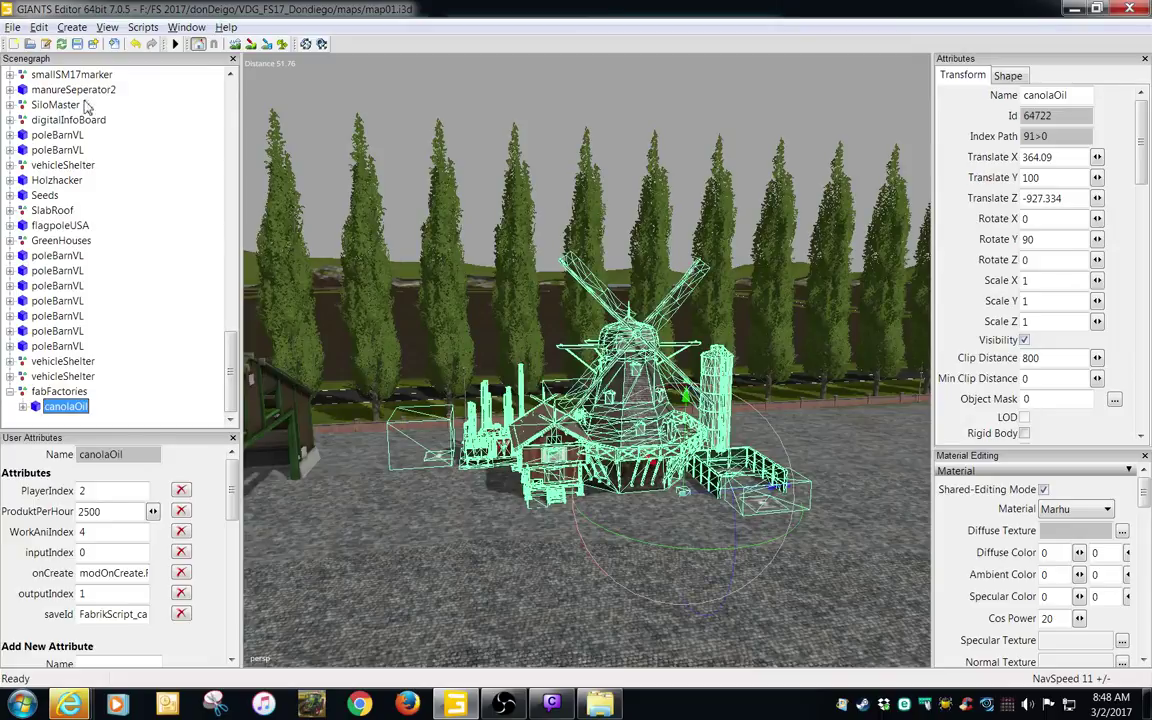
click(77, 44)
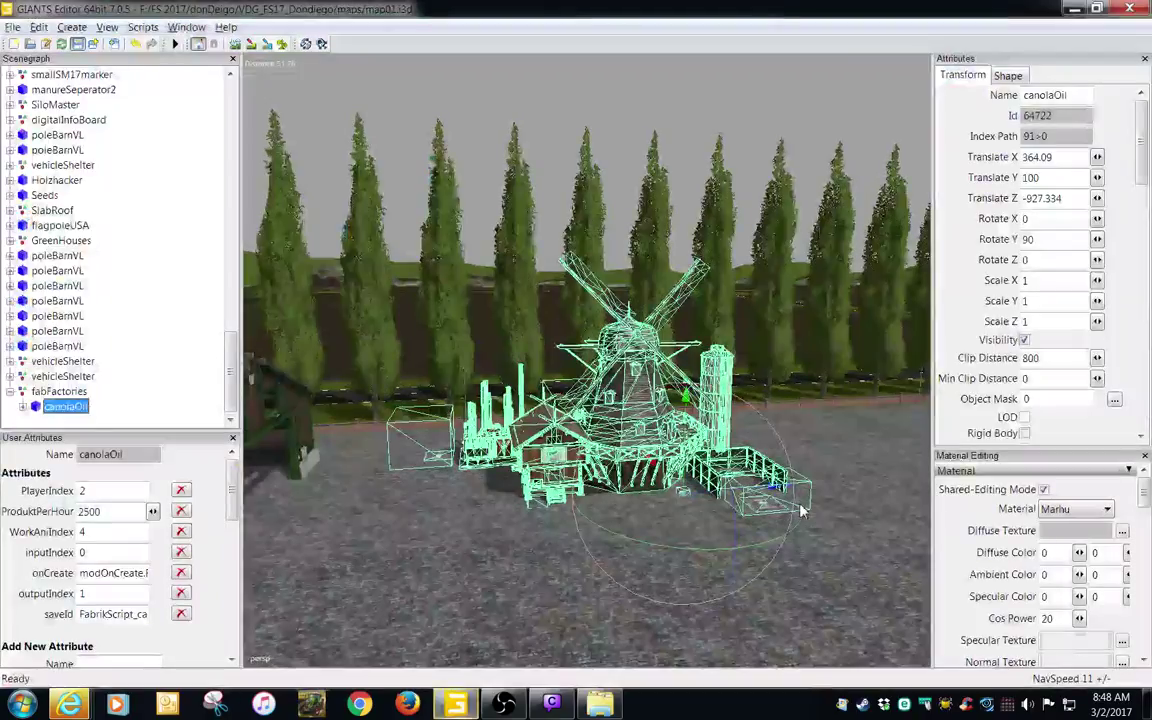
- Examine the enlarged console log for errors from loading, importing and saving the map, and close the console
click(176, 29)
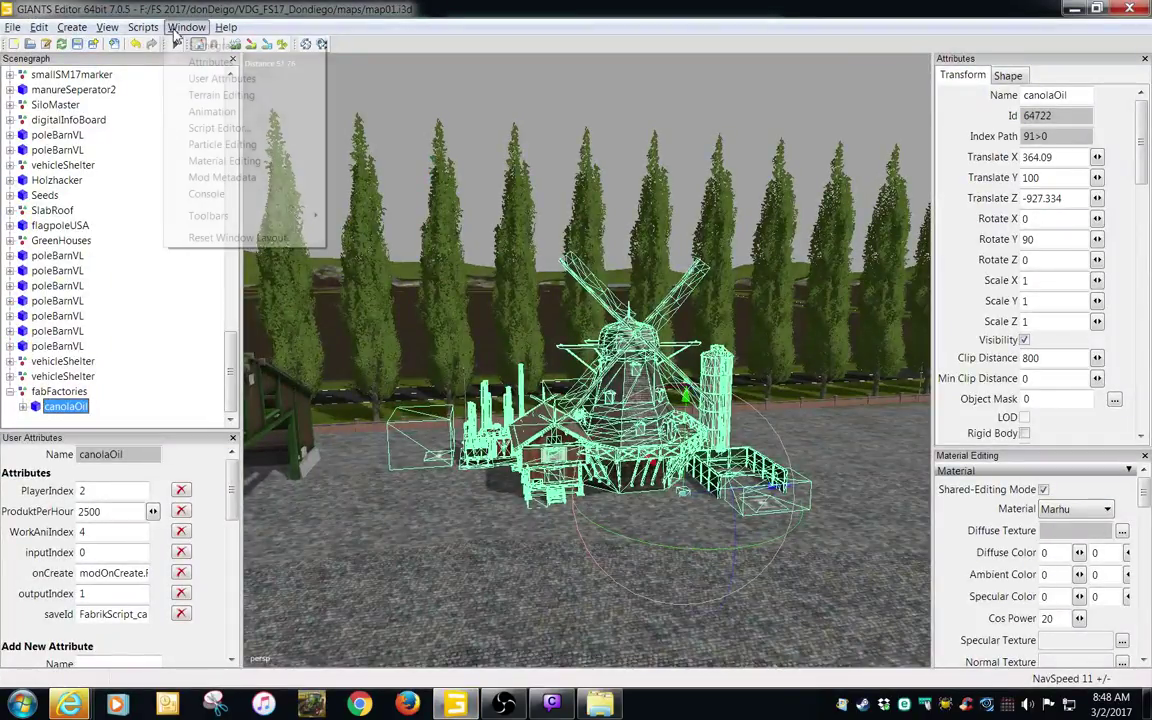
click(236, 193)
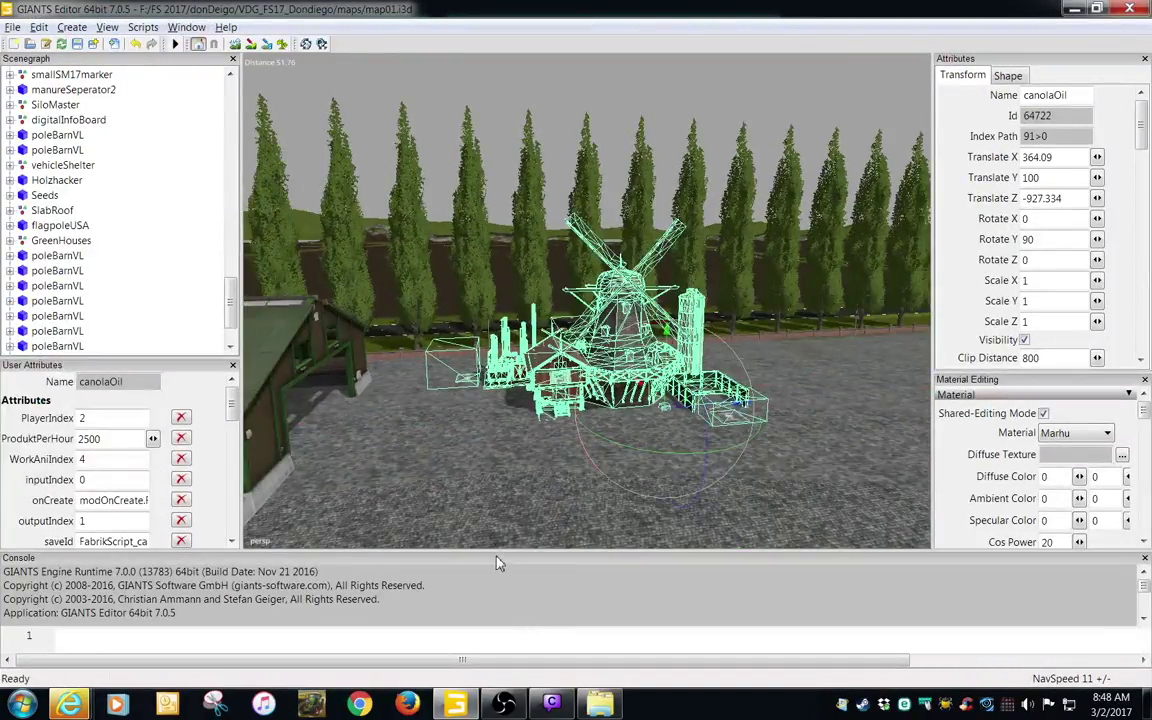
drag(468, 408, 430, 247)
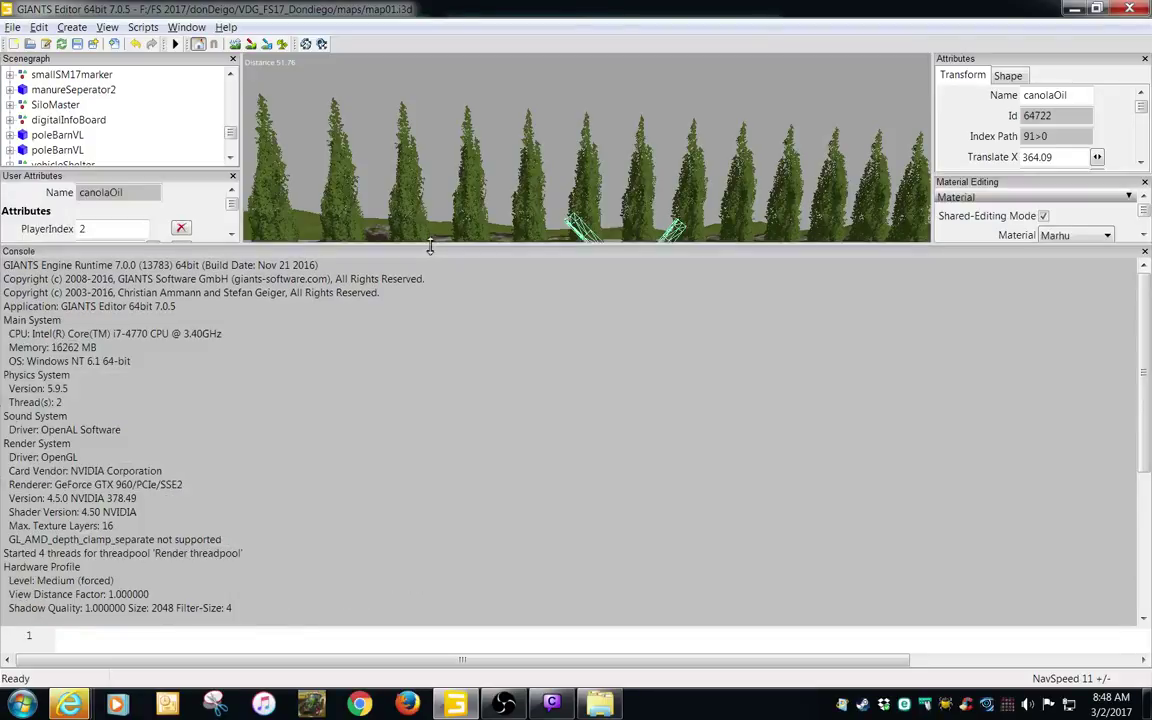
scroll(414, 438, down, 6)
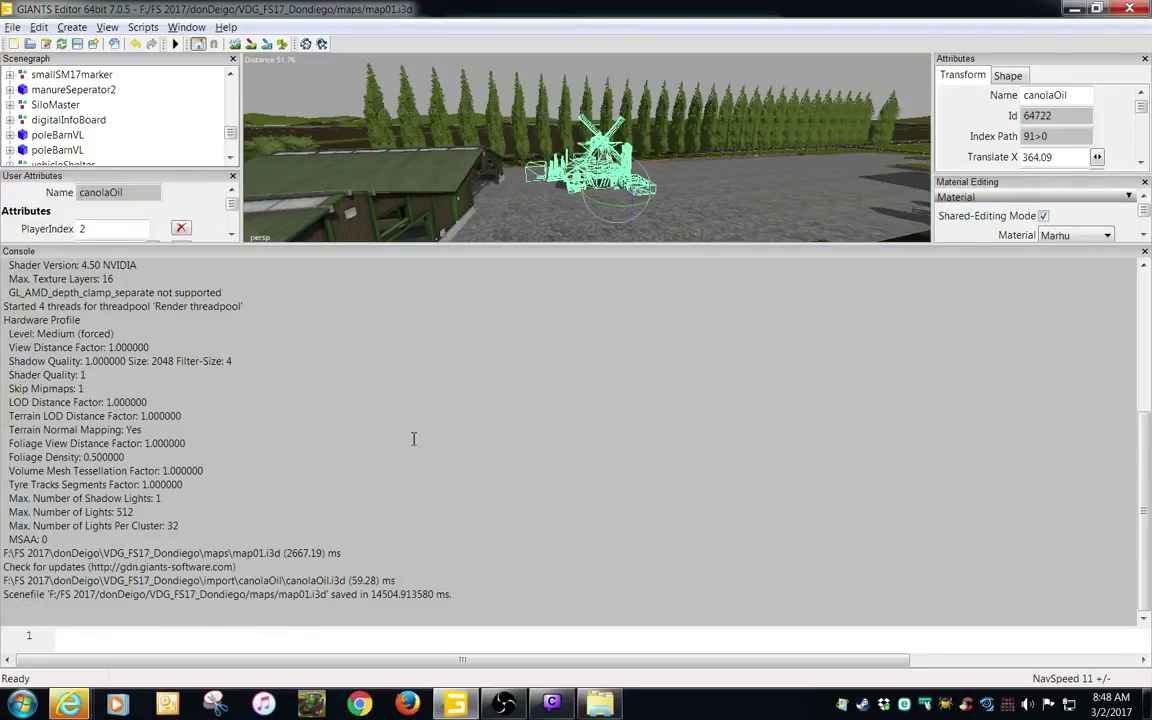
scroll(113, 485, up, 6)
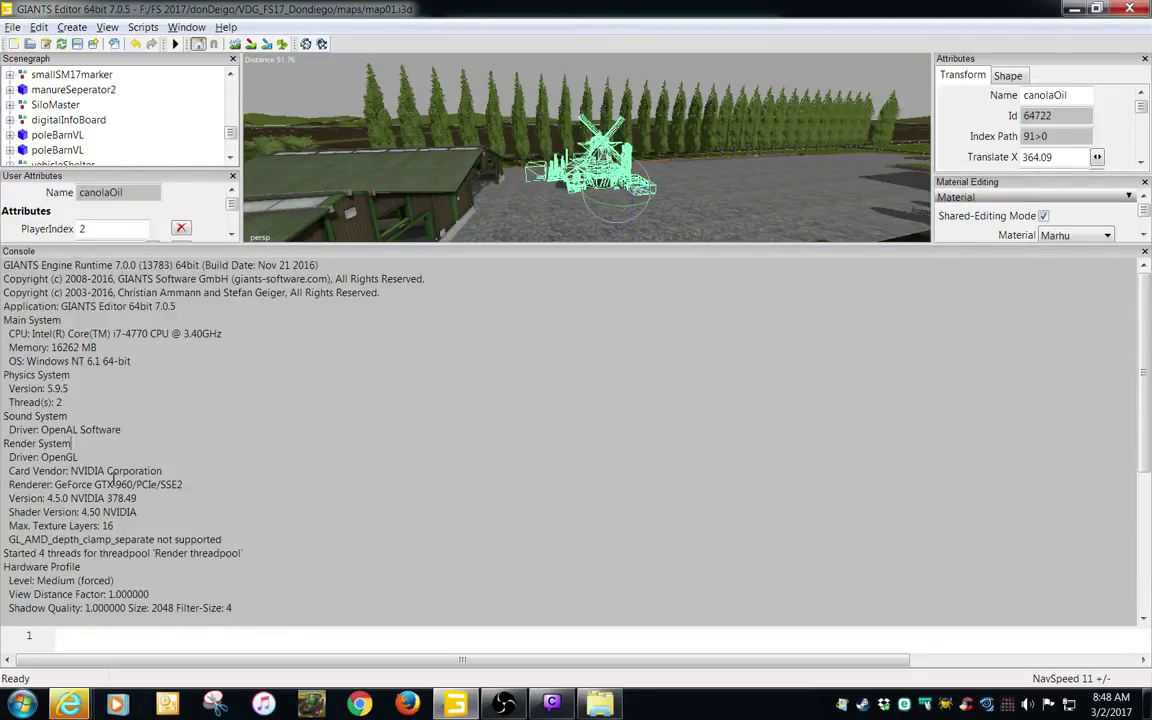
click(1144, 252)
- Minimize GIANTS Editor, start the FS17 MFS+ mod folder switcher and select the PV17 mod folder
click(1073, 8)
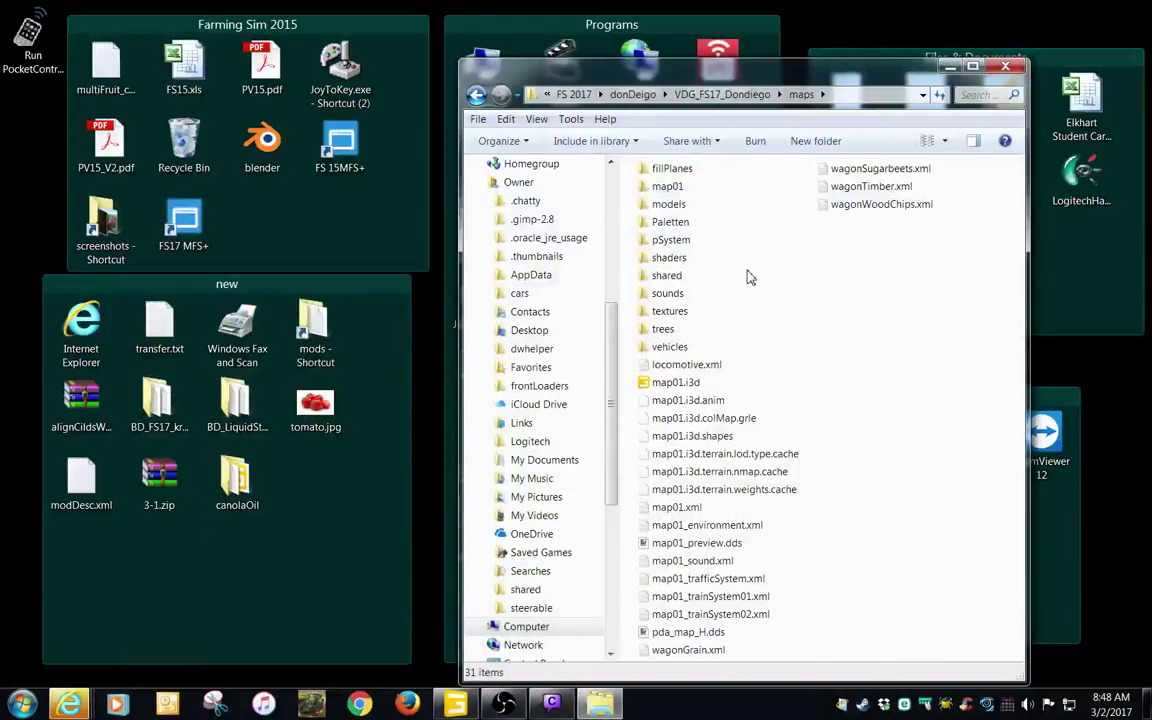
double_click(170, 232)
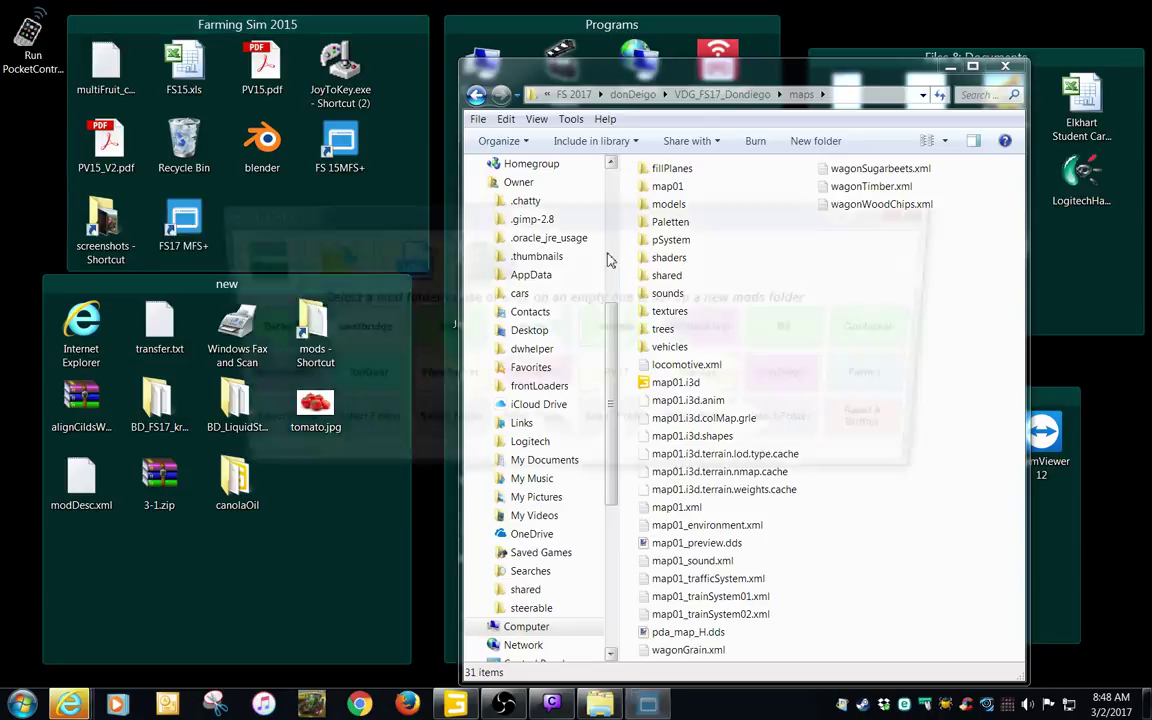
drag(335, 221, 406, 233)
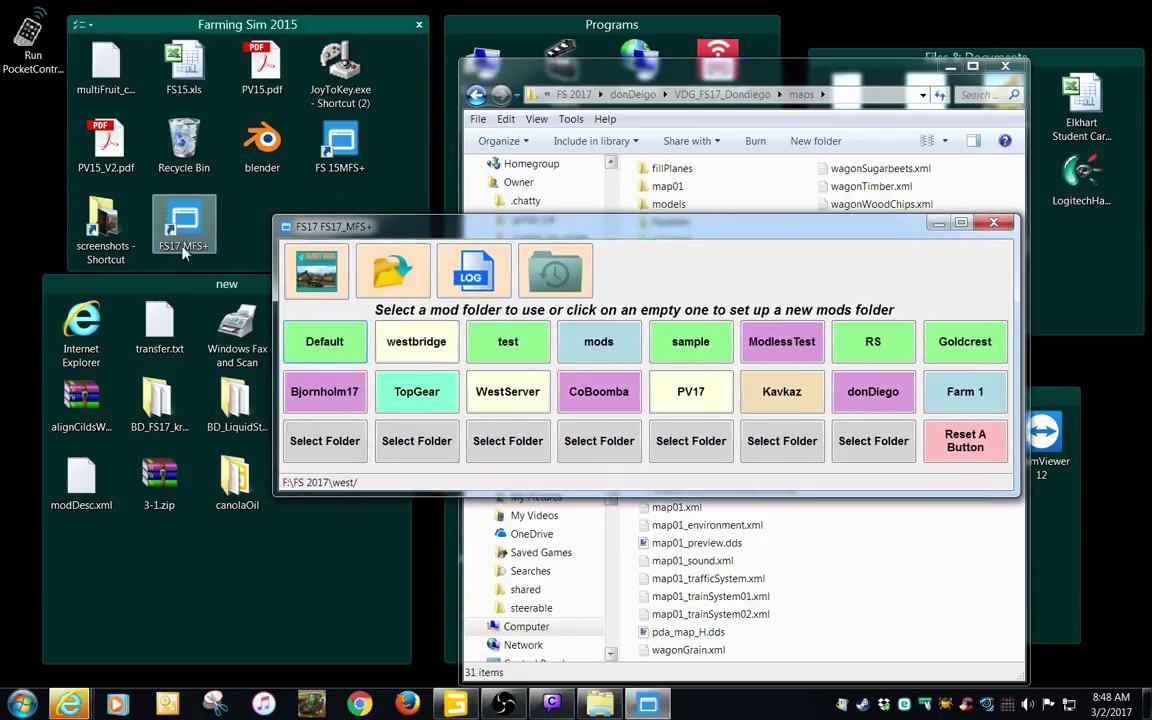
drag(624, 243, 631, 218)
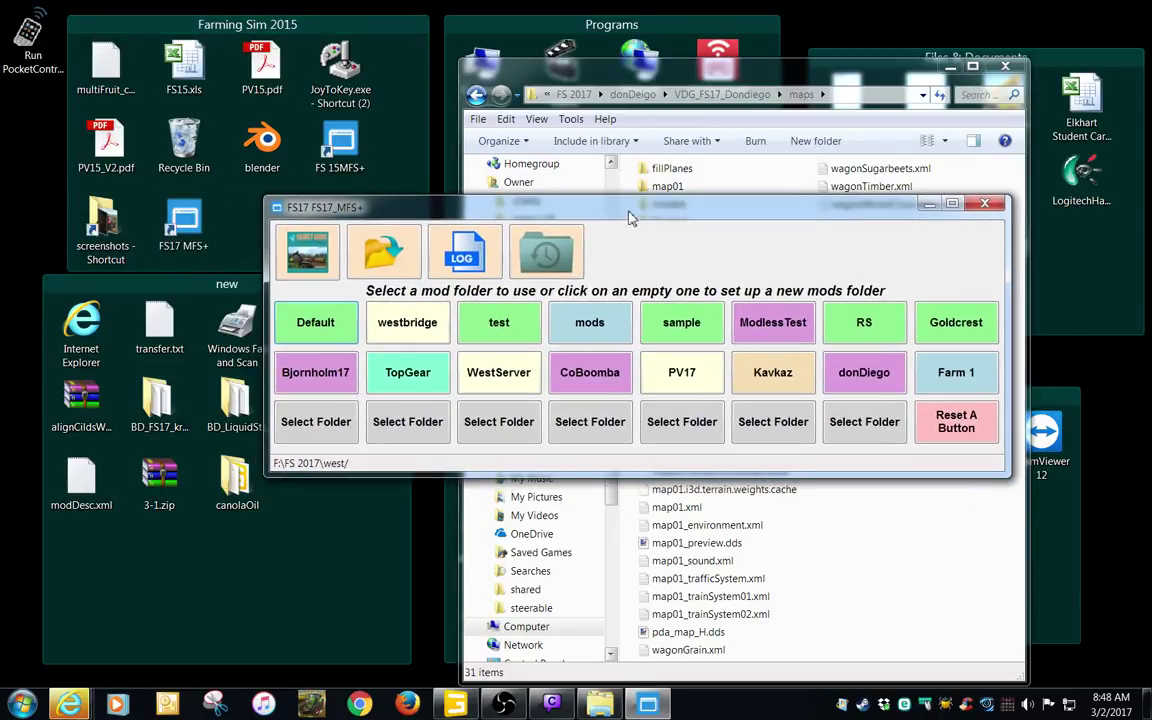
click(710, 378)
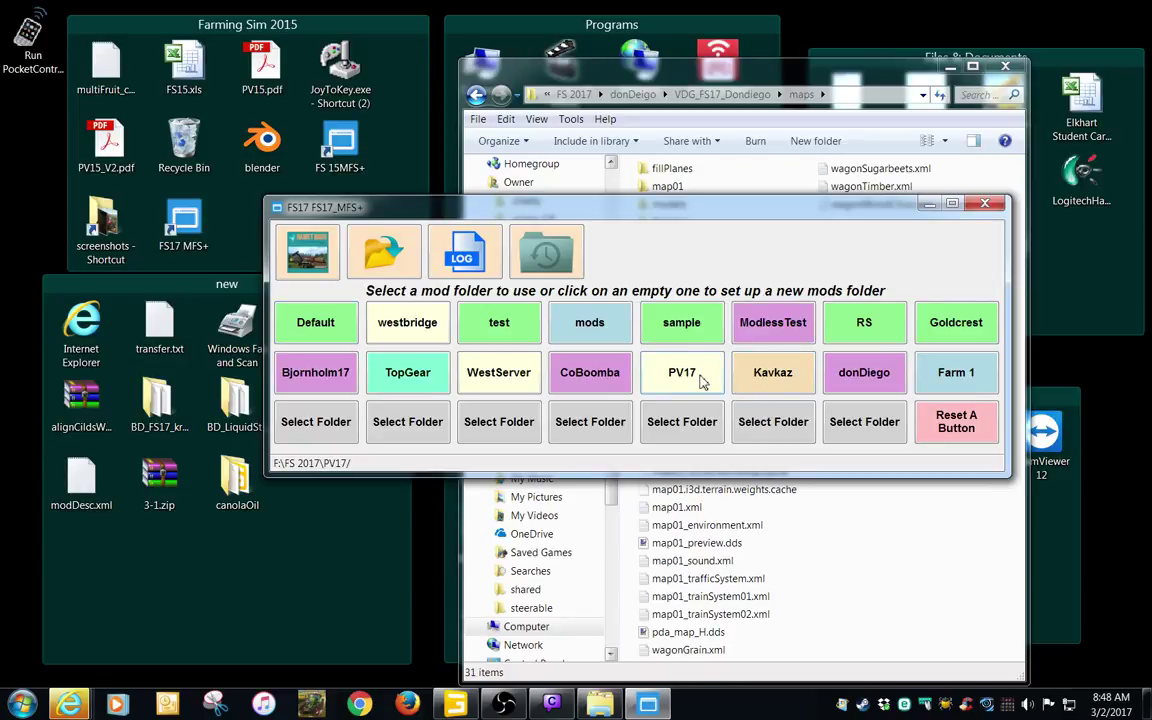
- Choose the donDiego mod folder for testing and launch Farming Simulator 17
click(872, 388)
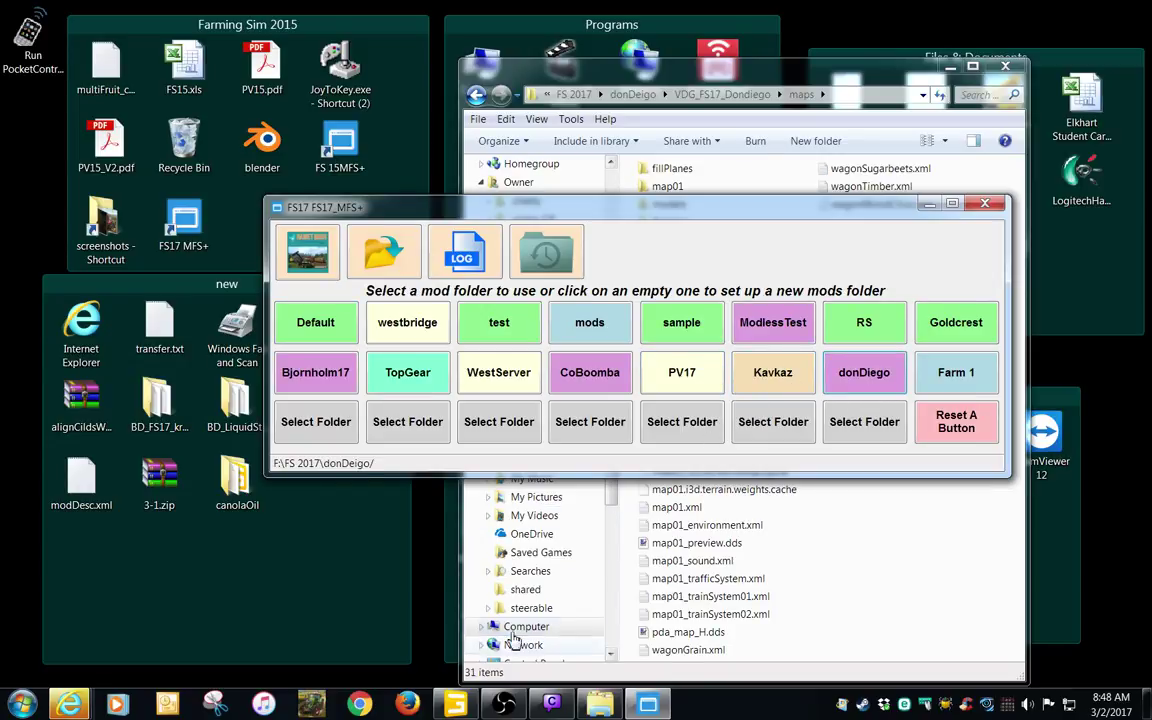
click(315, 713)
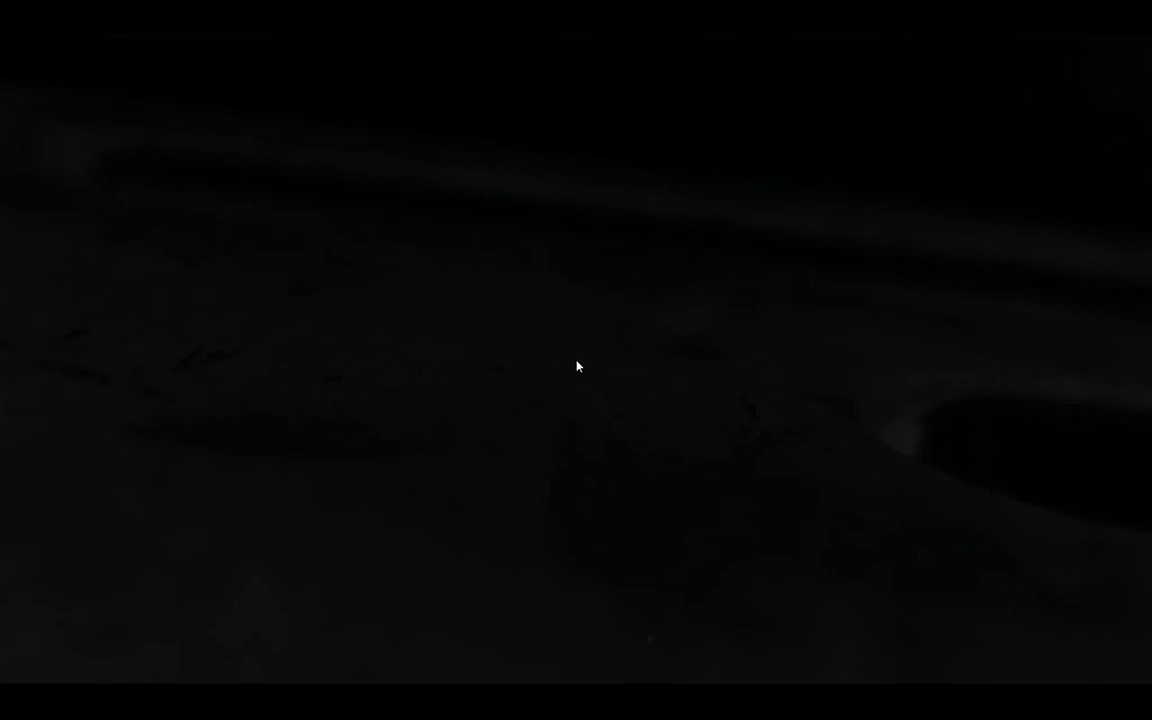
click(576, 361)
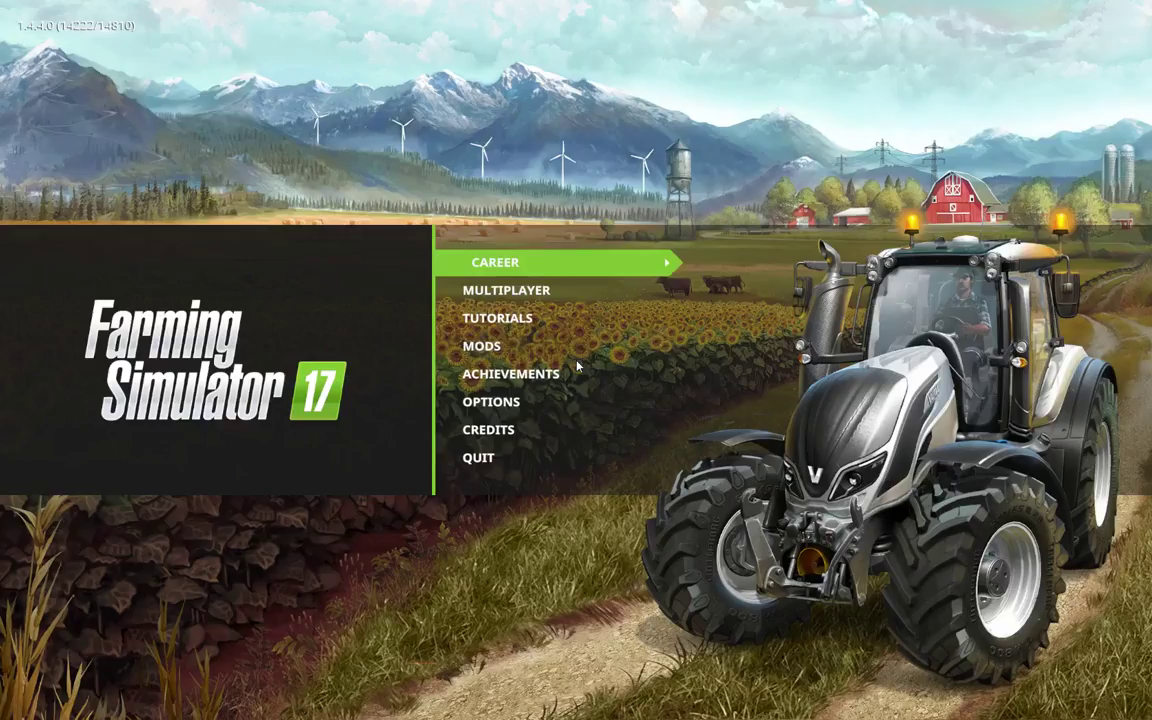
- Open the career savegames and delete Savegame 4 and Savegame 5
click(532, 262)
scroll(657, 296, down, 2)
click(644, 328)
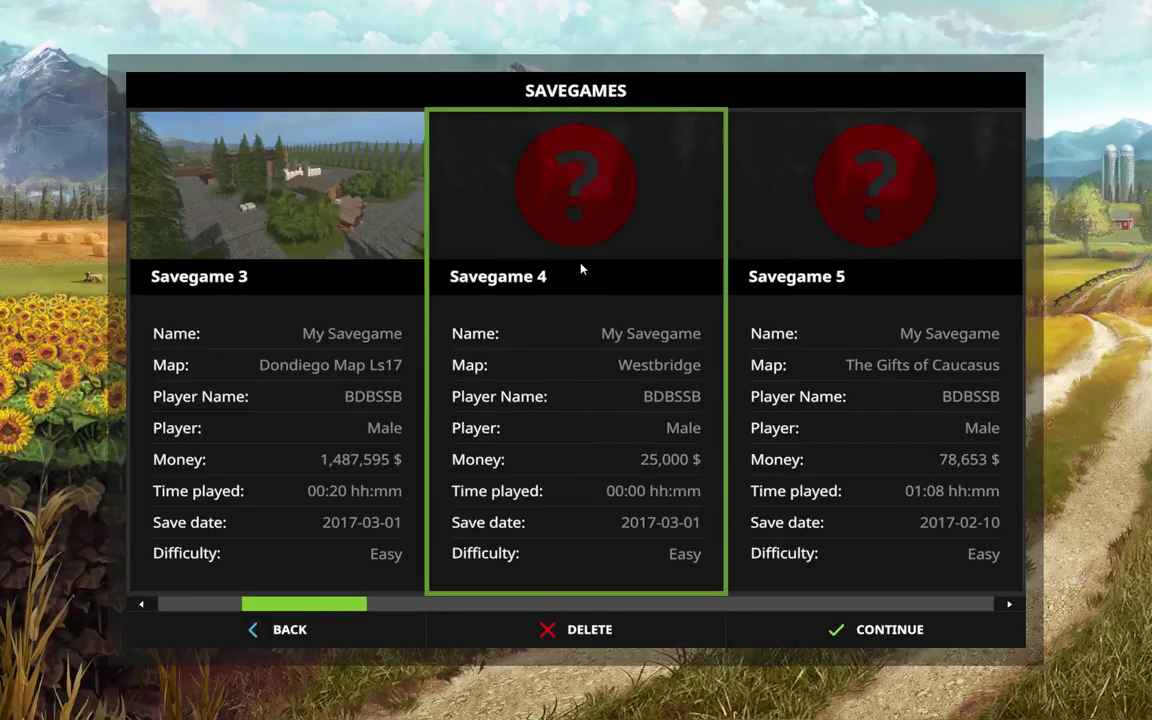
click(585, 630)
click(484, 457)
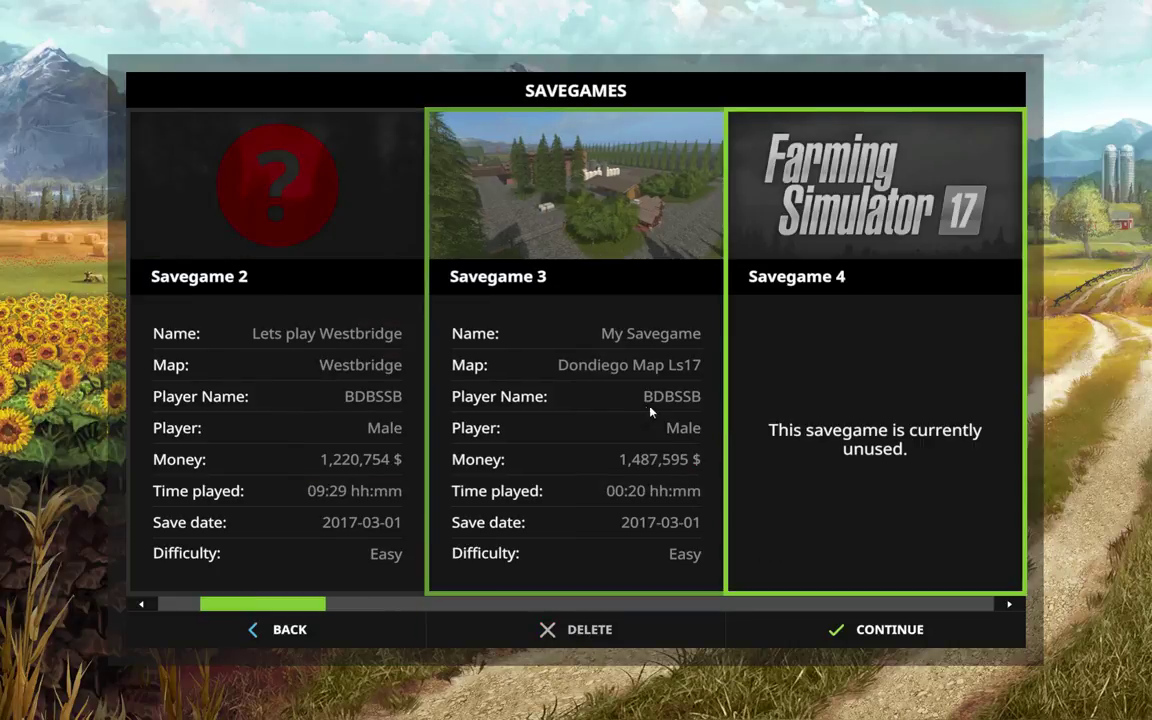
scroll(831, 384, down, 1)
click(843, 345)
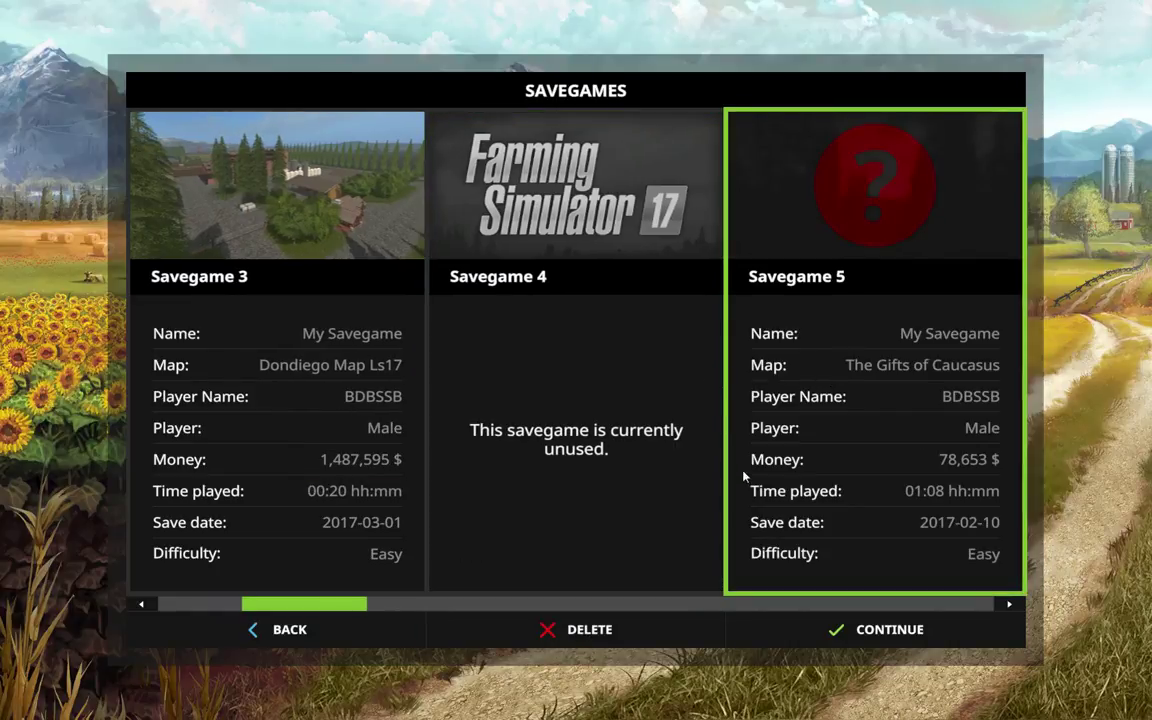
click(659, 629)
click(549, 467)
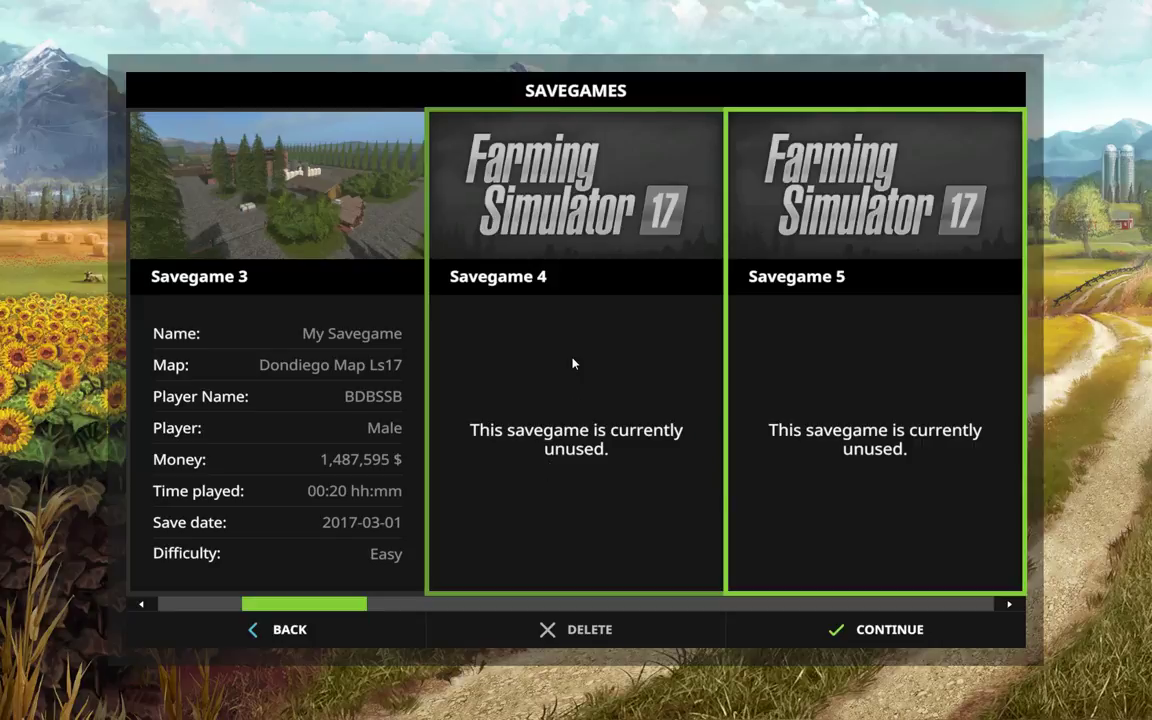
- Start a new career in Savegame 4 on Dondiego Map LS17, keeping the default character and all listed mods enabled
click(573, 363)
click(350, 345)
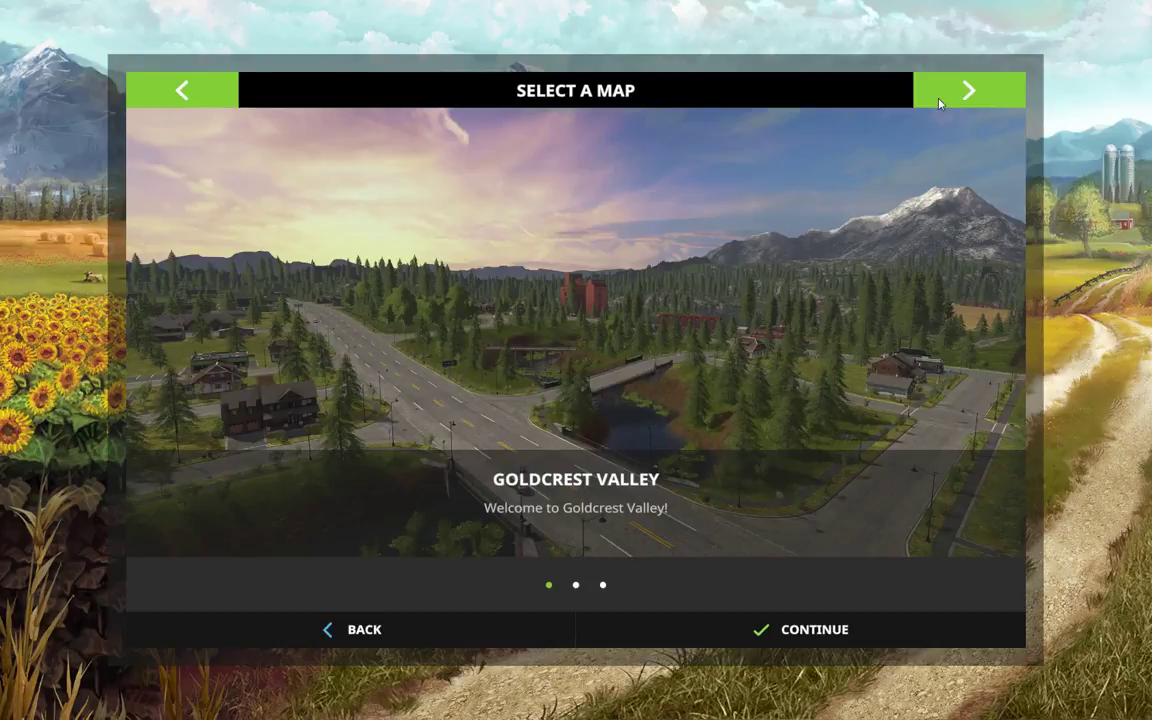
click(940, 100)
click(838, 628)
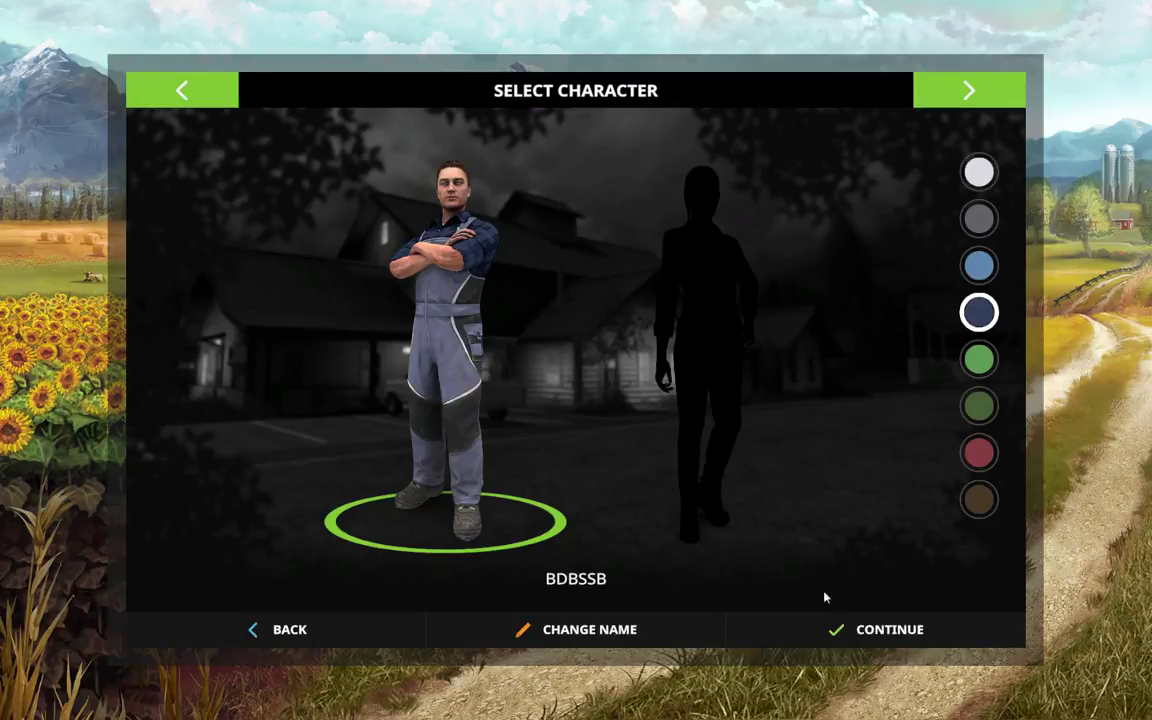
click(838, 629)
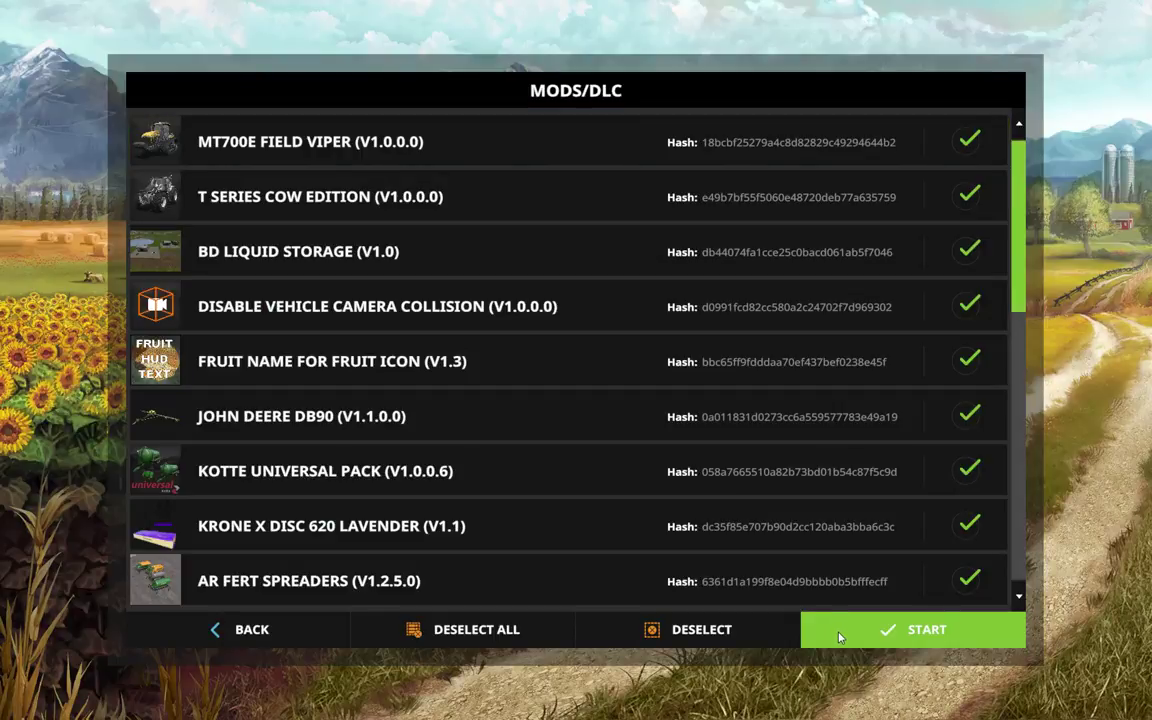
click(840, 636)
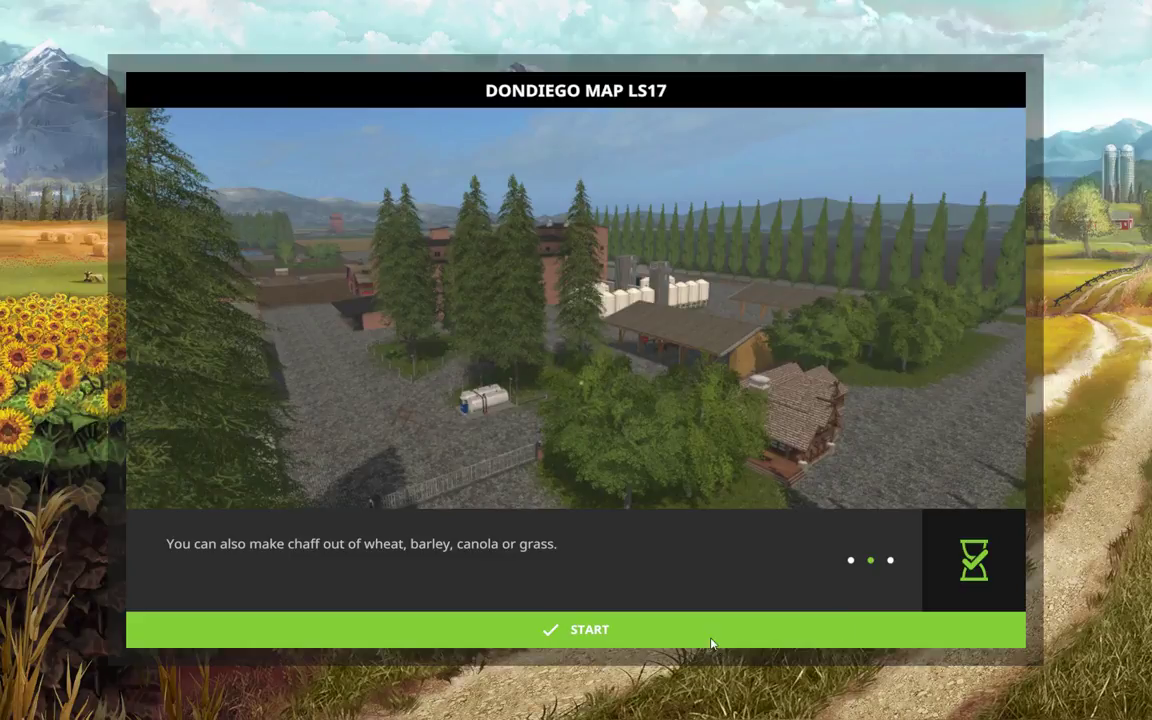
key(Return)
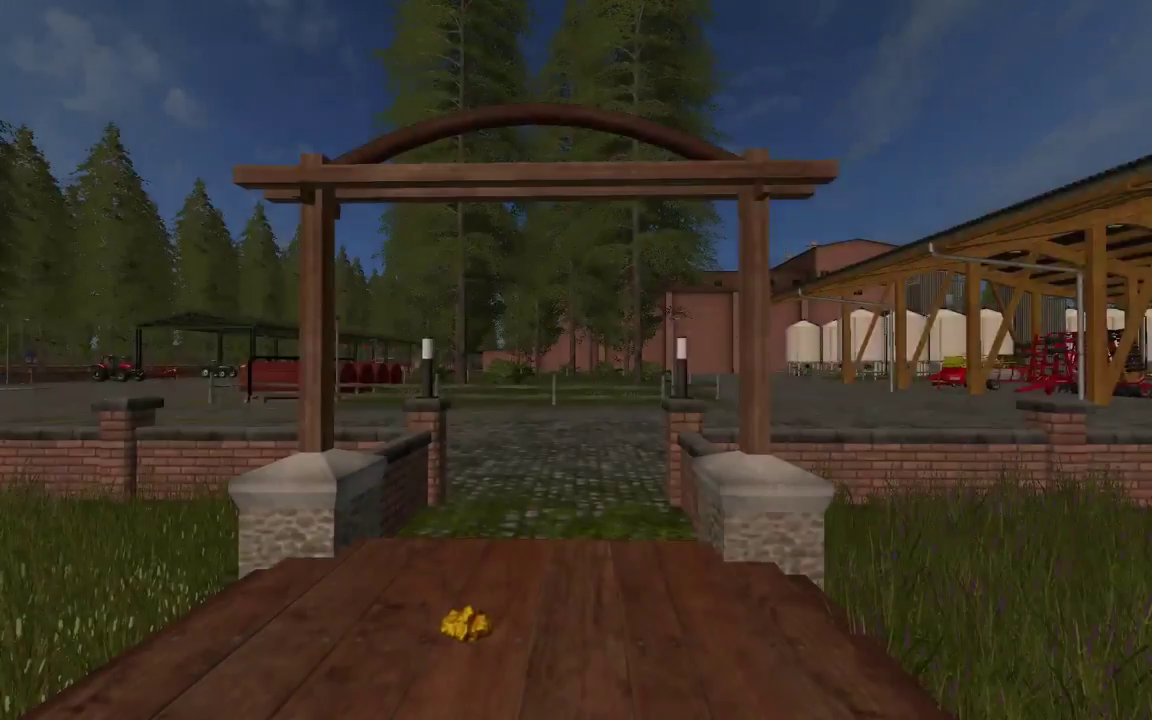
- Dismiss the tutorial hint in the loaded map, and open the game's log.txt in a maximized window from FS17 MFS+
key(grave)
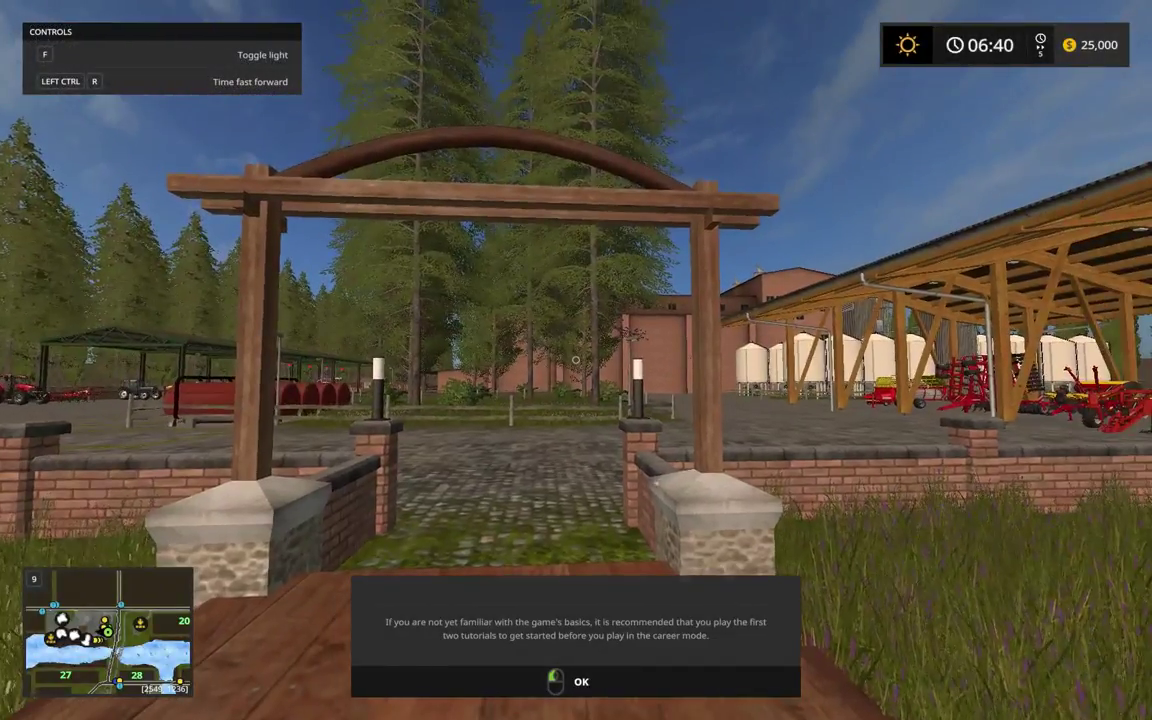
click(576, 360)
key(Escape)
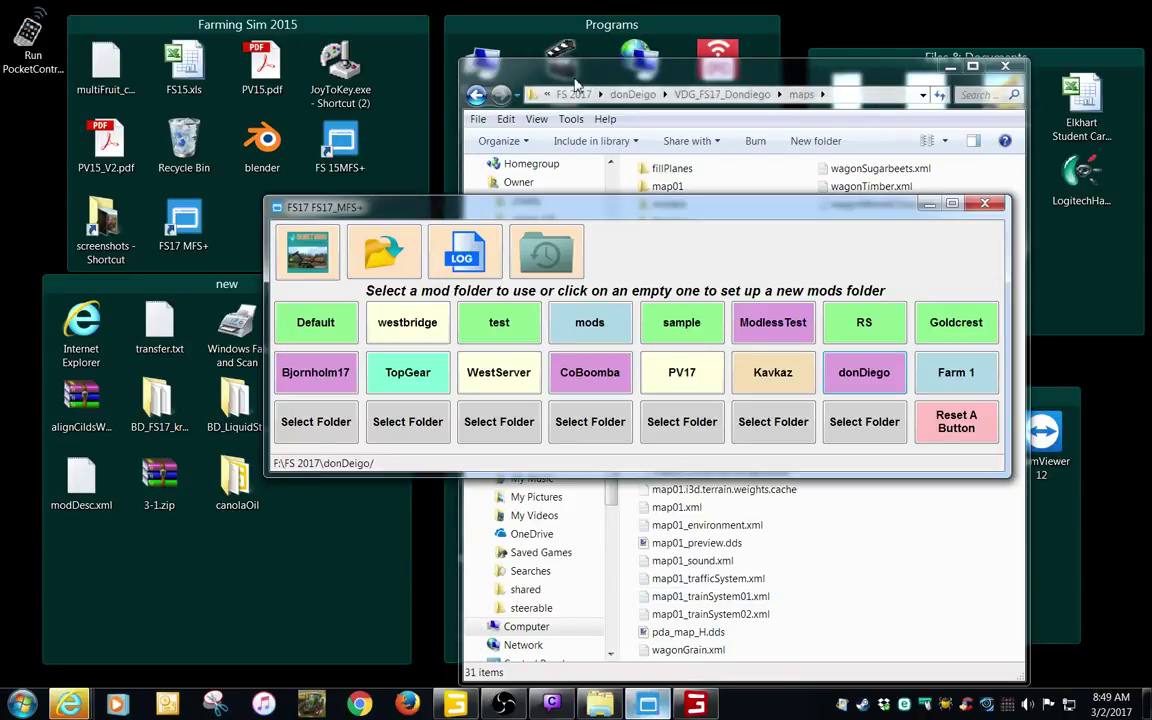
click(463, 252)
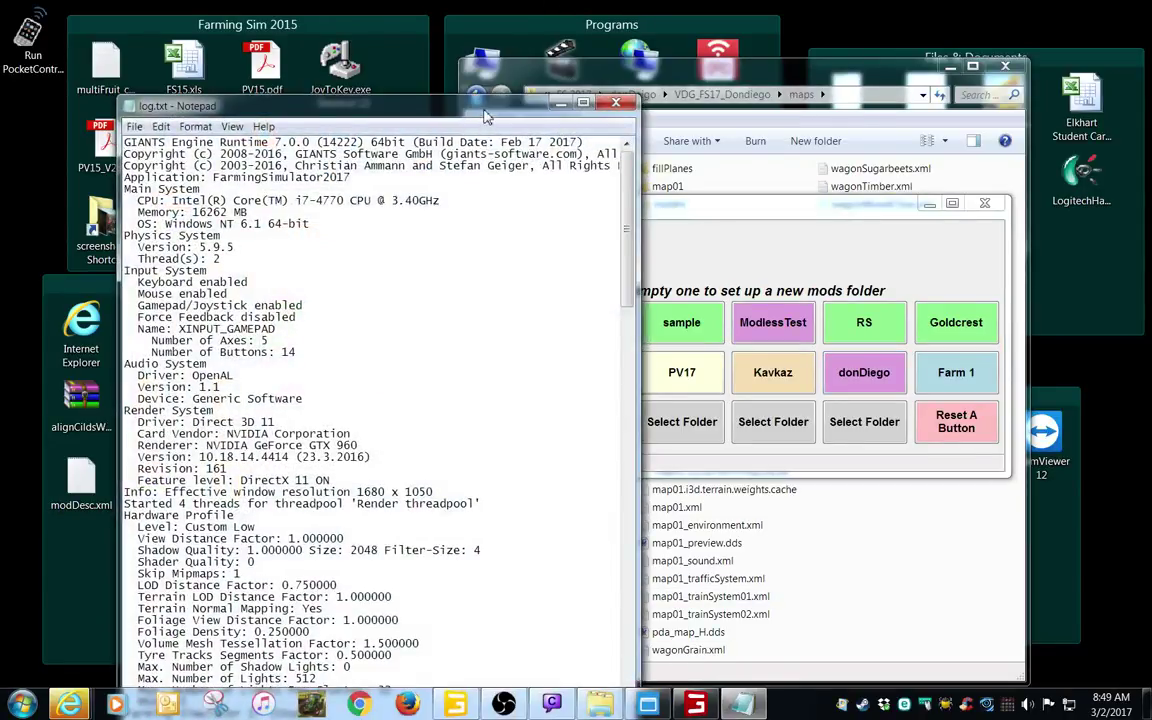
double_click(485, 112)
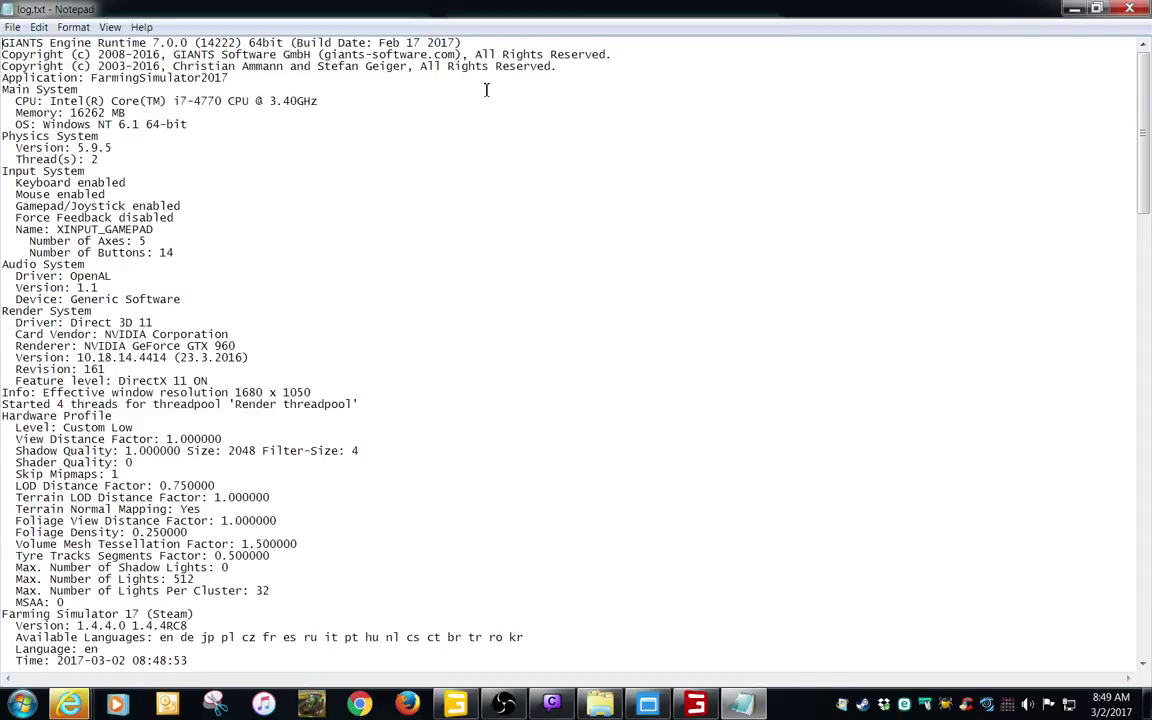
- Search log.txt for every occurrence of "error" and close the log
key(ctrl+f)
text(error)
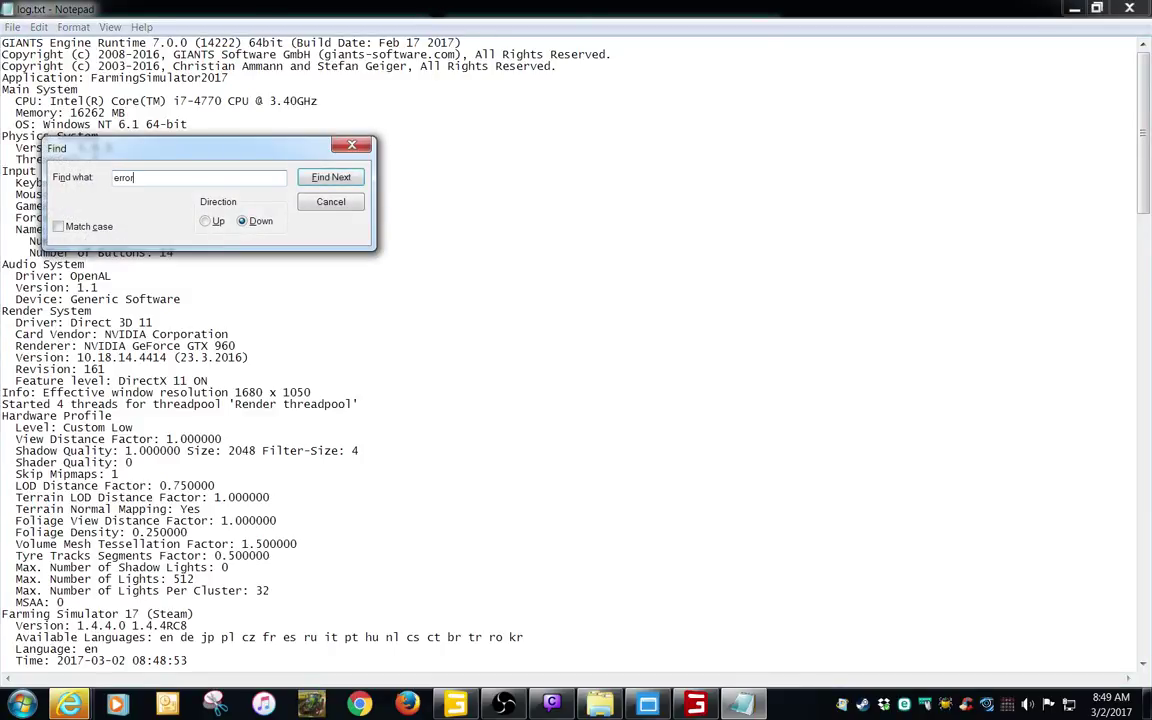
key(Return)
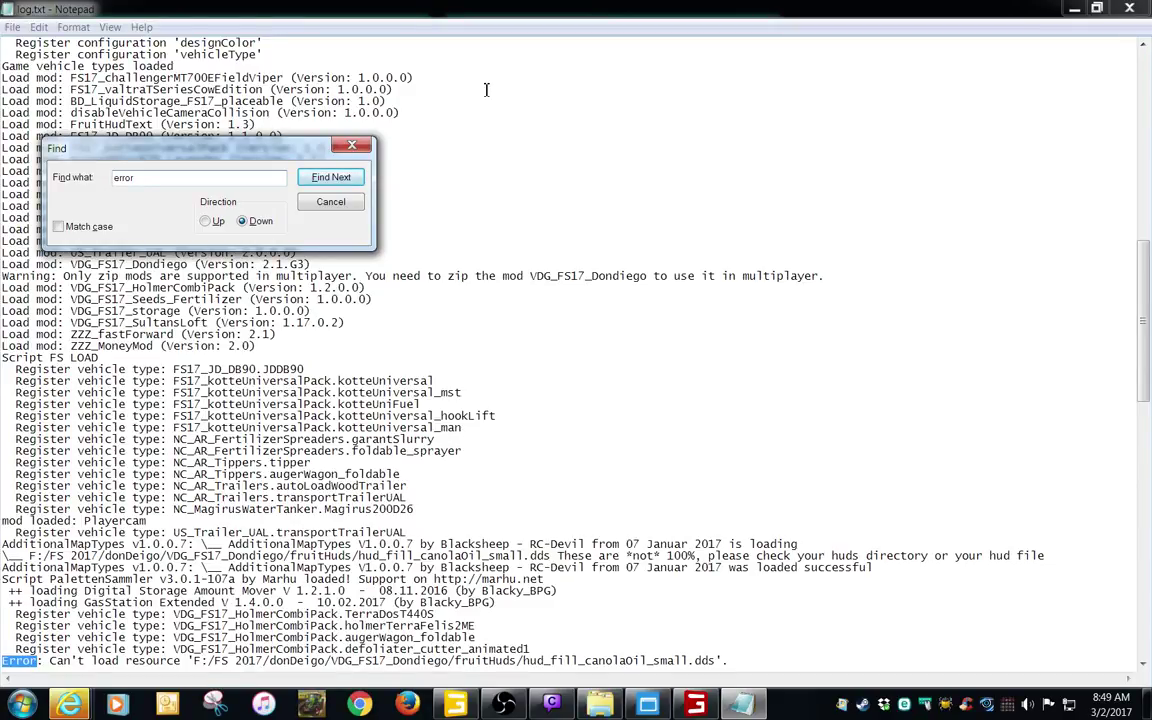
key(Return)
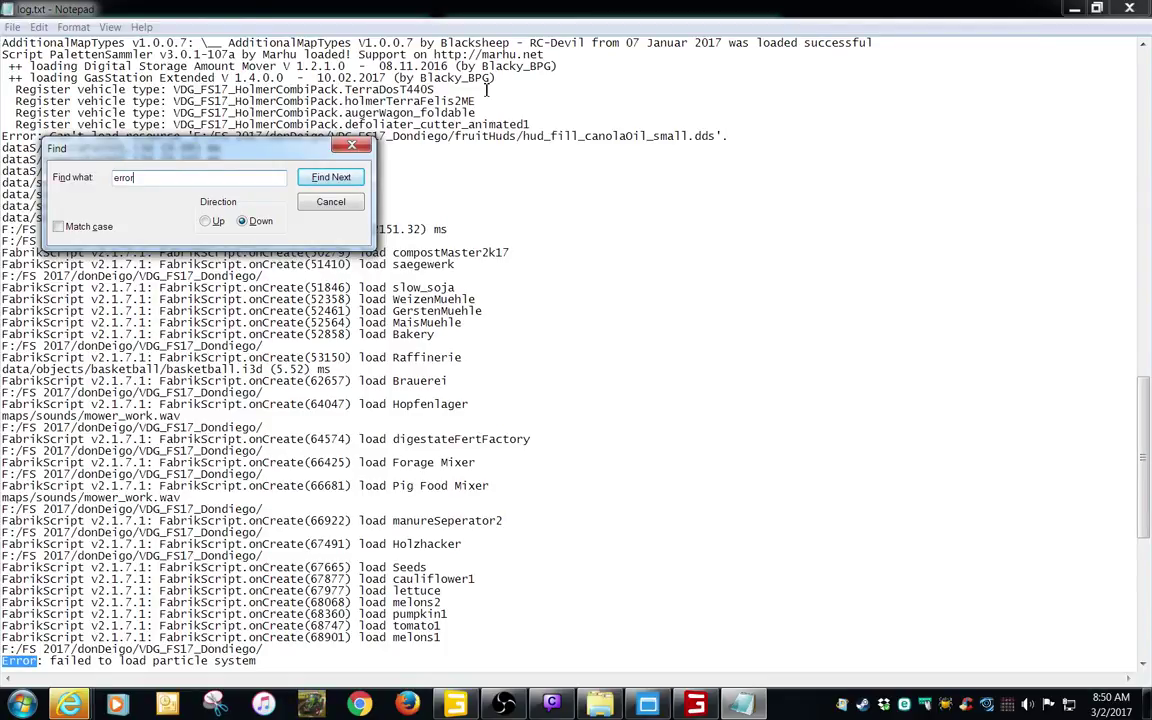
key(Return)
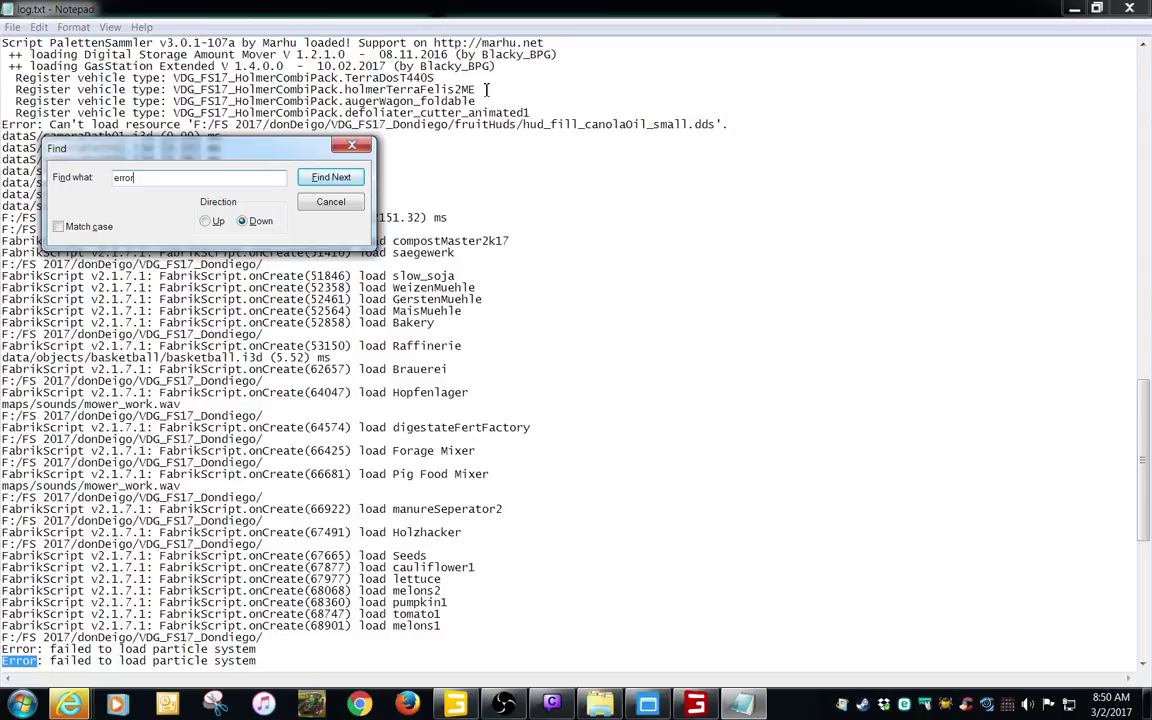
key(Return)
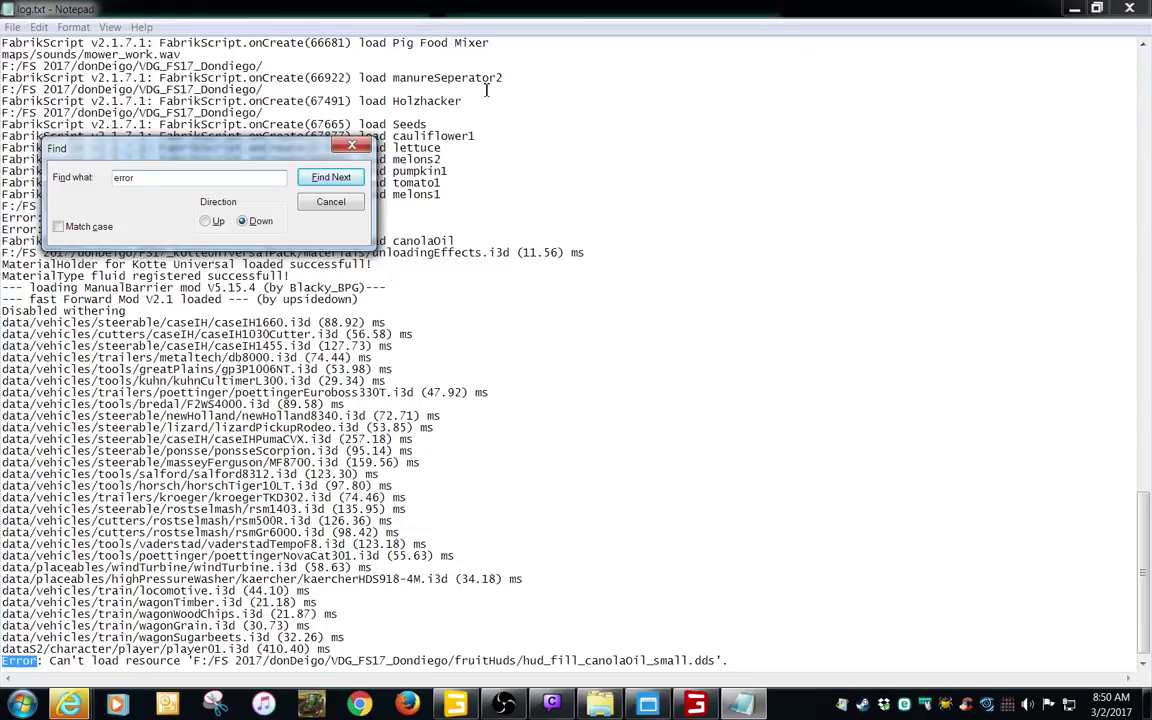
key(Return)
key(Return)
click(310, 199)
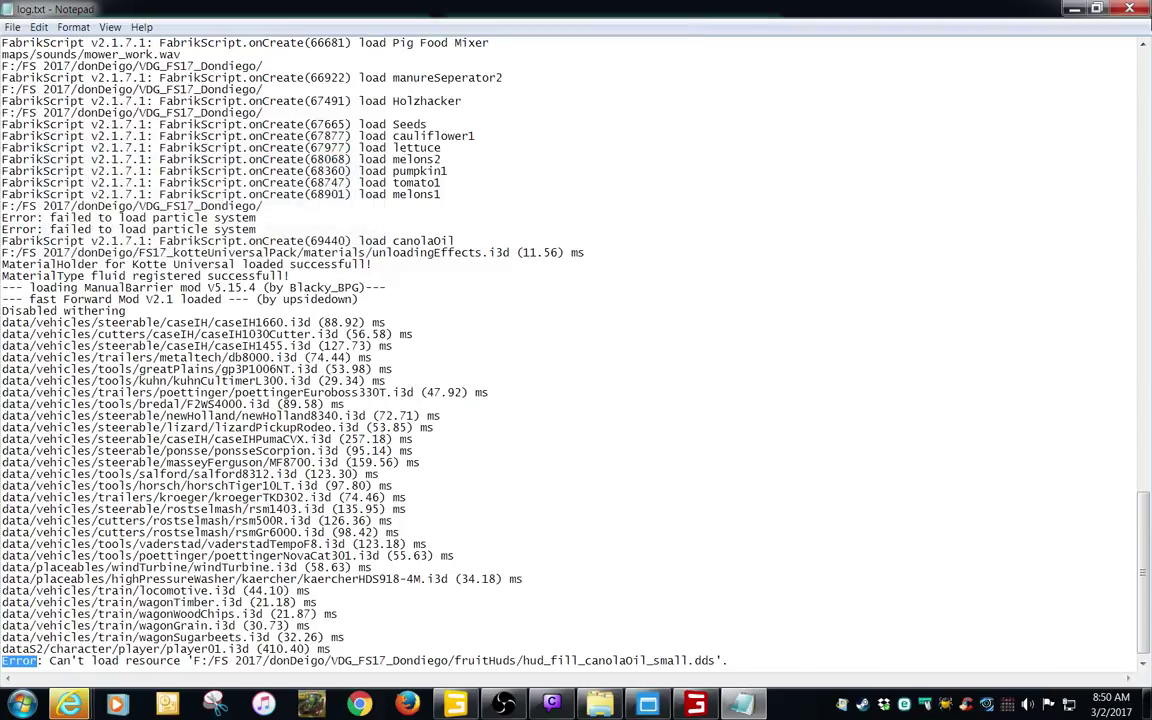
click(1141, 15)
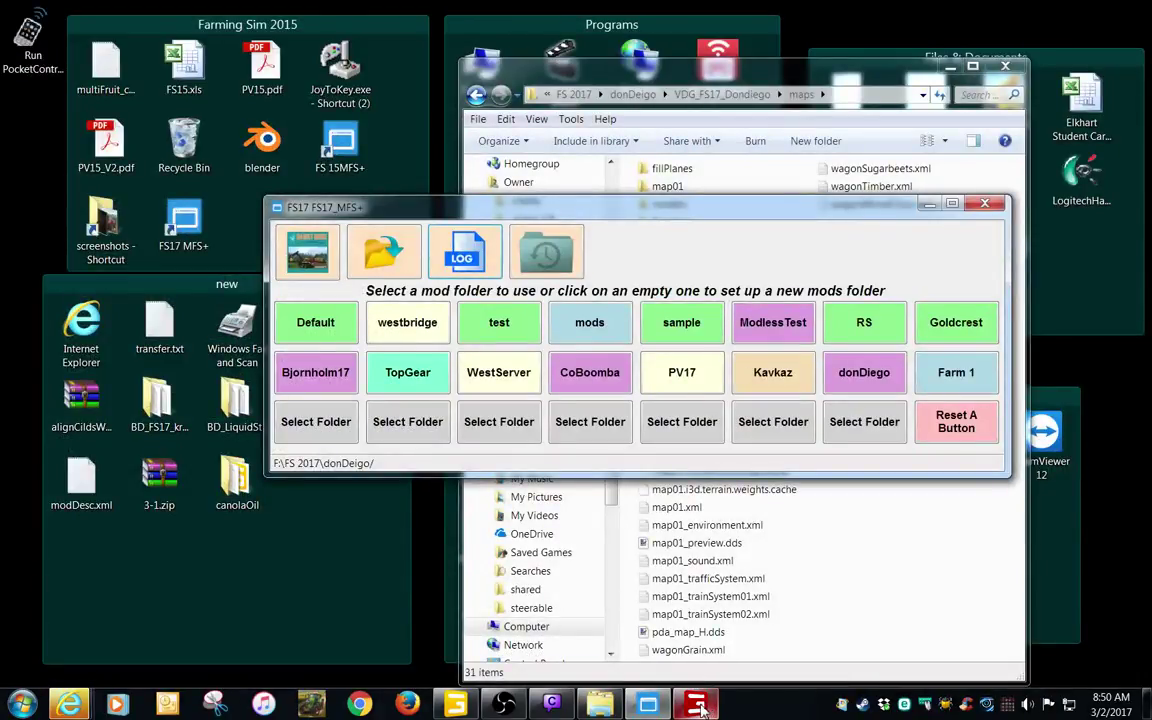
- Return to the running game and shut it down completely
click(702, 710)
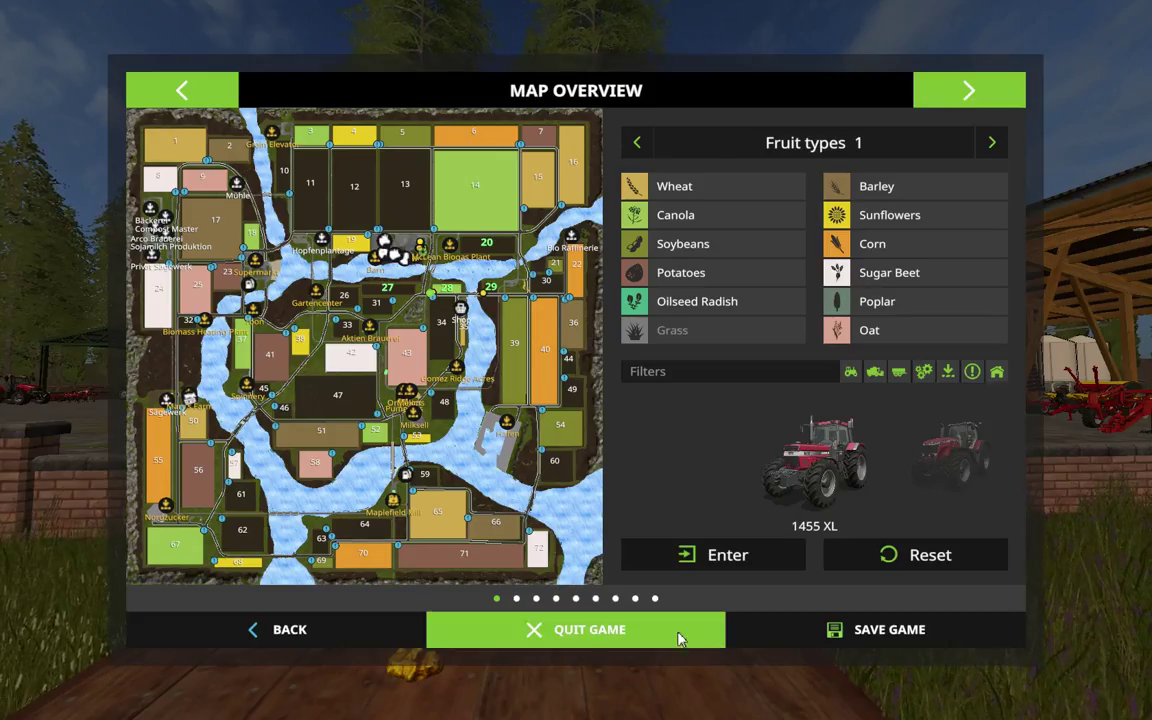
click(802, 645)
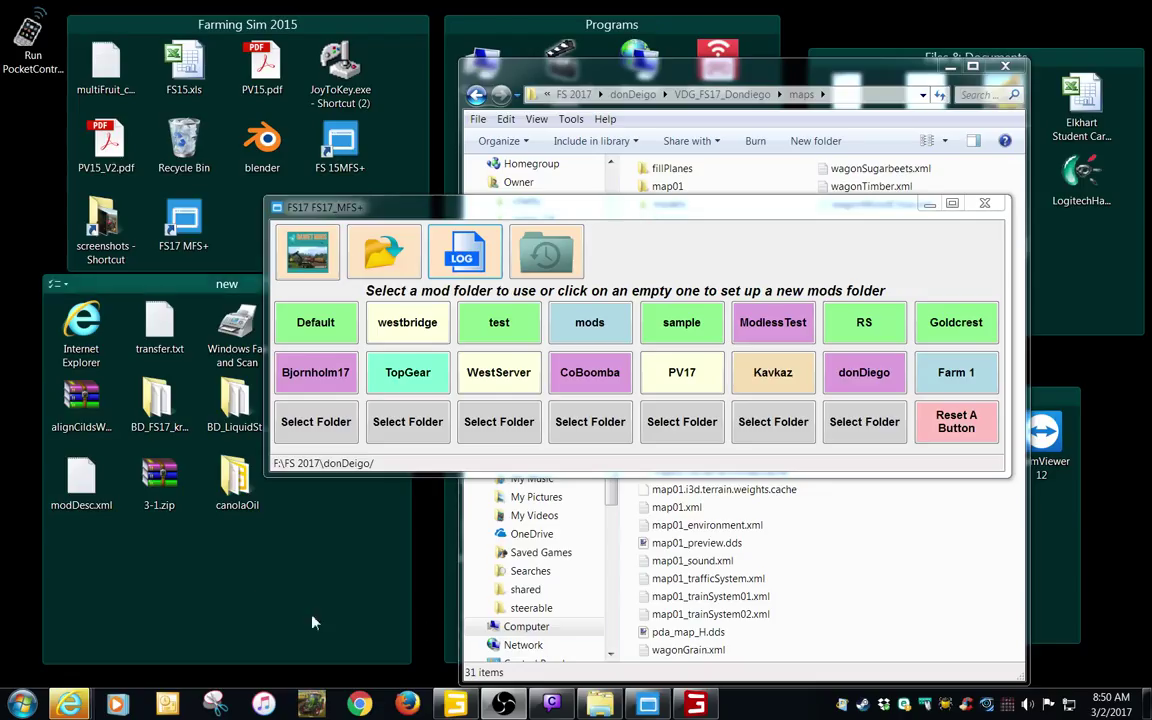
right_click(695, 704)
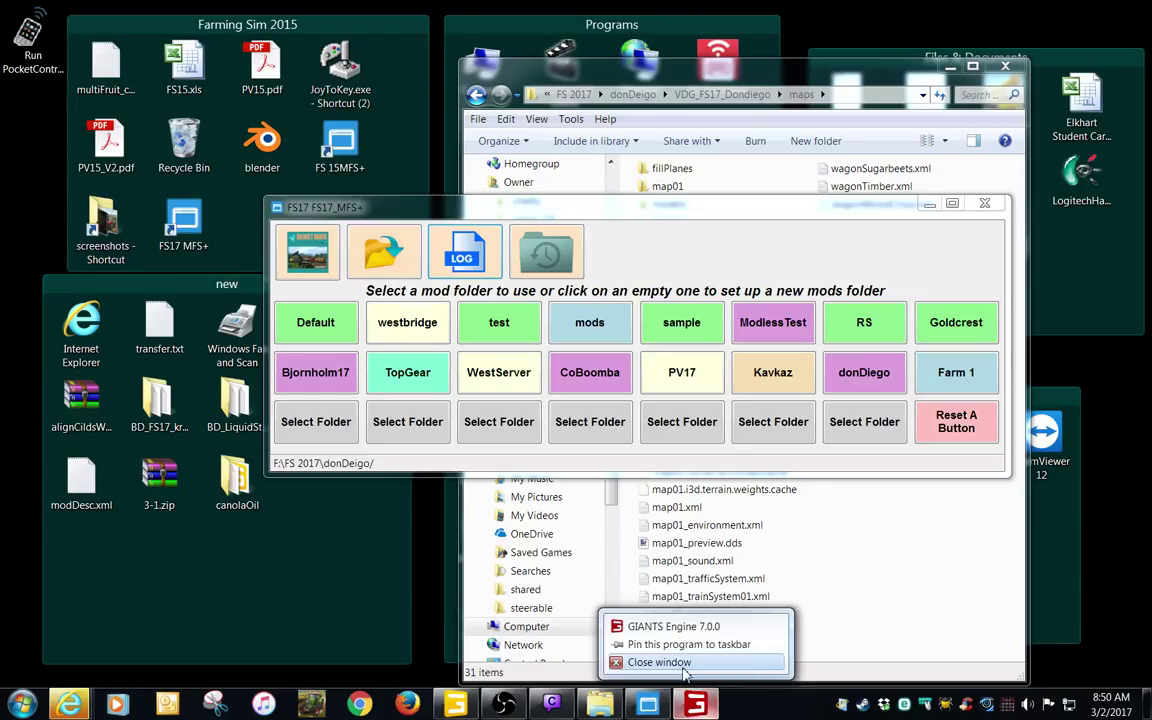
click(685, 662)
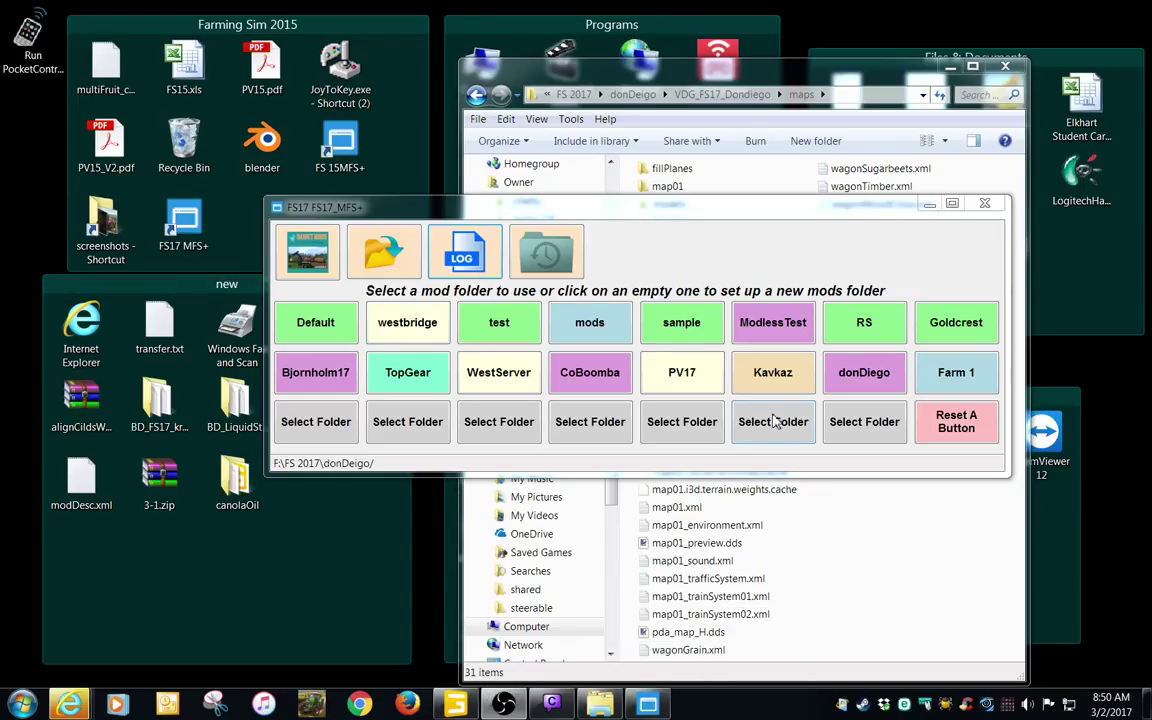
- Copy hud_fill_canolaOil.dds and hud_fill_canolaOil_small.dds from the Westbridge map's fruitHuds folder, putting the source window away
click(930, 205)
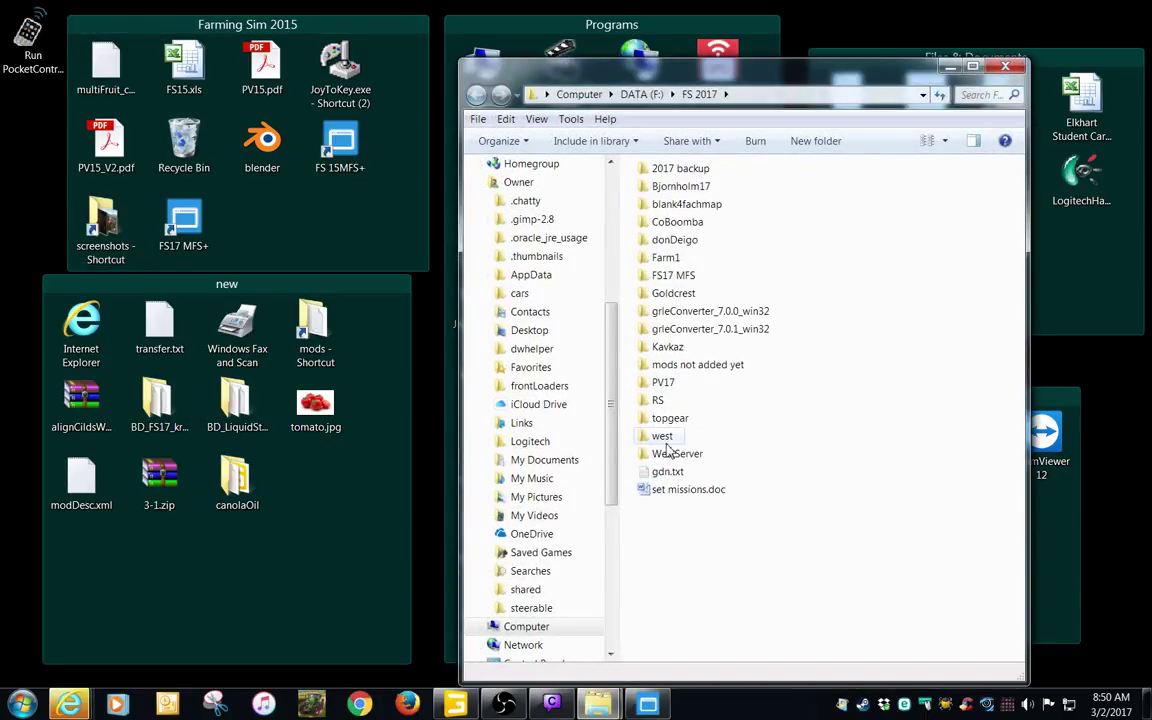
double_click(663, 436)
click(681, 170)
double_click(681, 170)
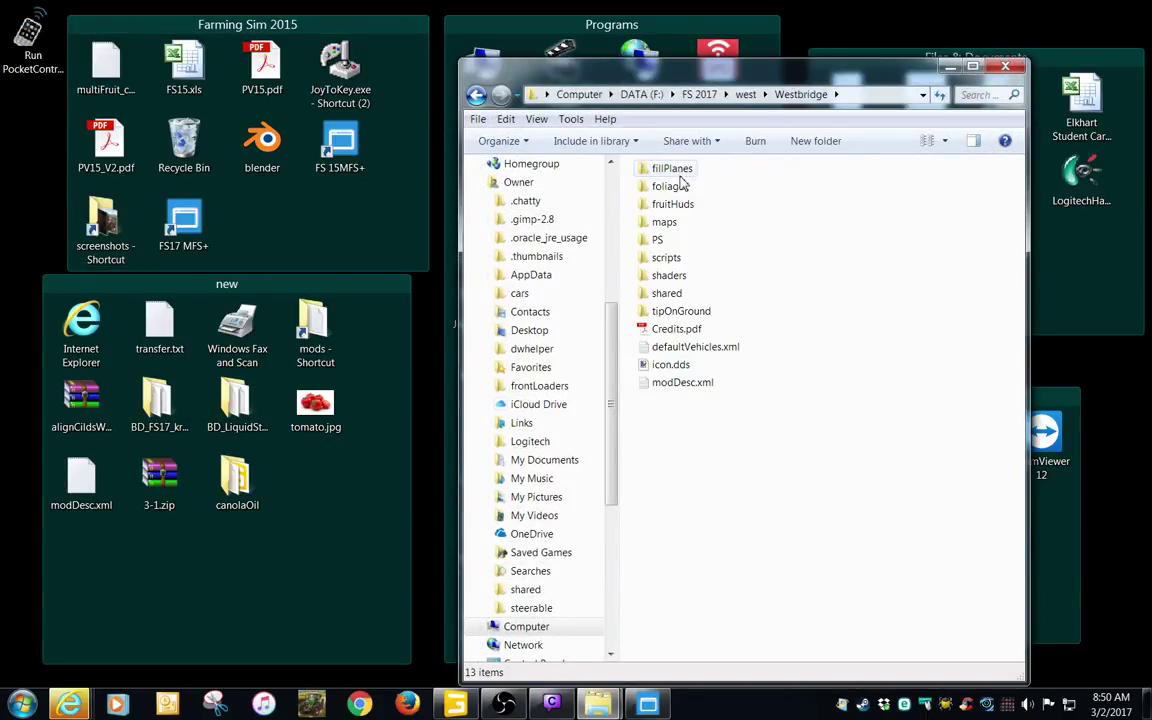
double_click(672, 204)
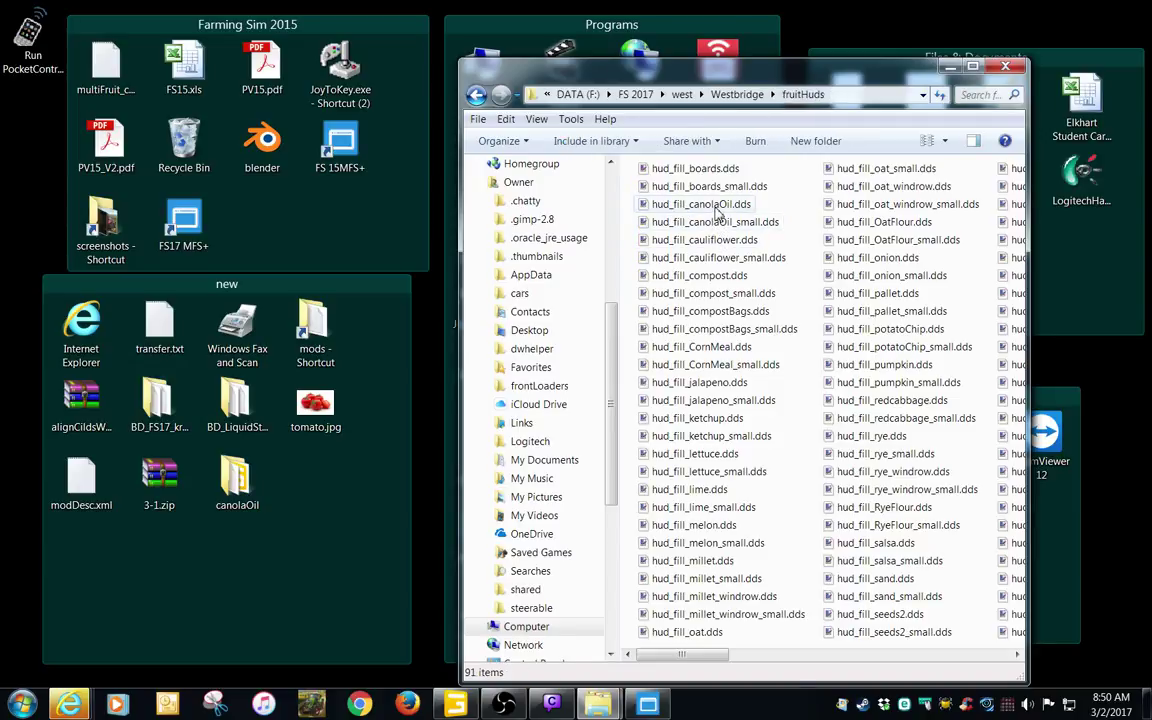
click(716, 207)
ctrl+click(717, 226)
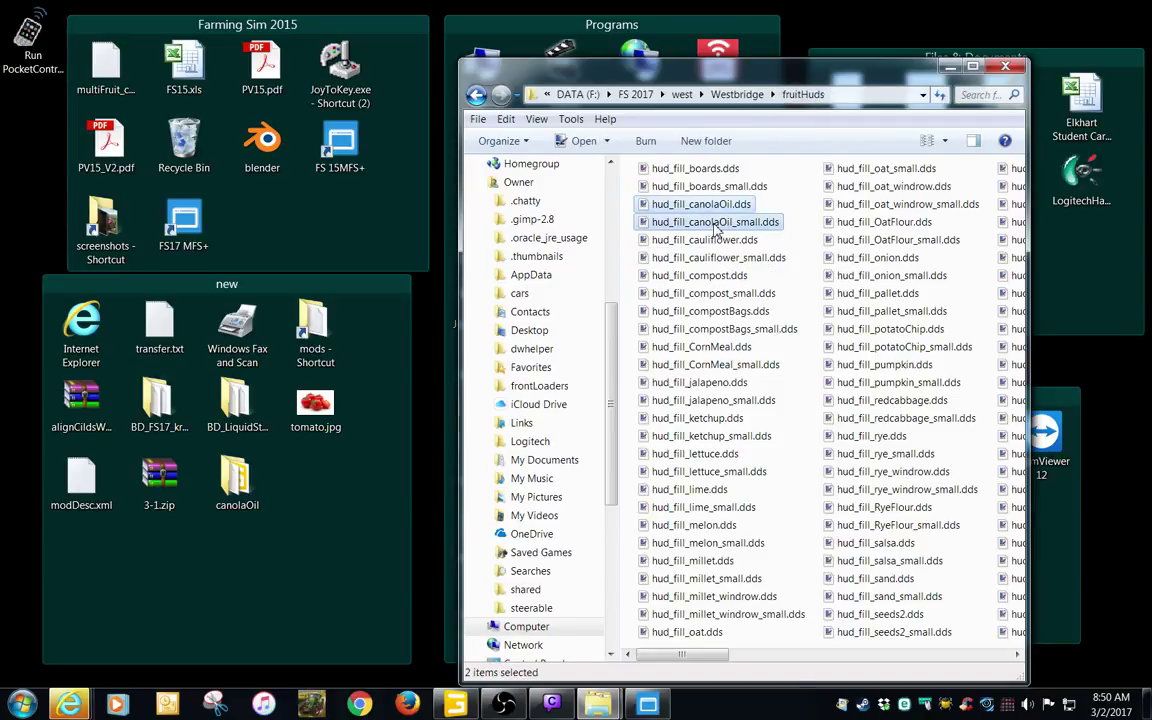
right_click(702, 206)
click(742, 467)
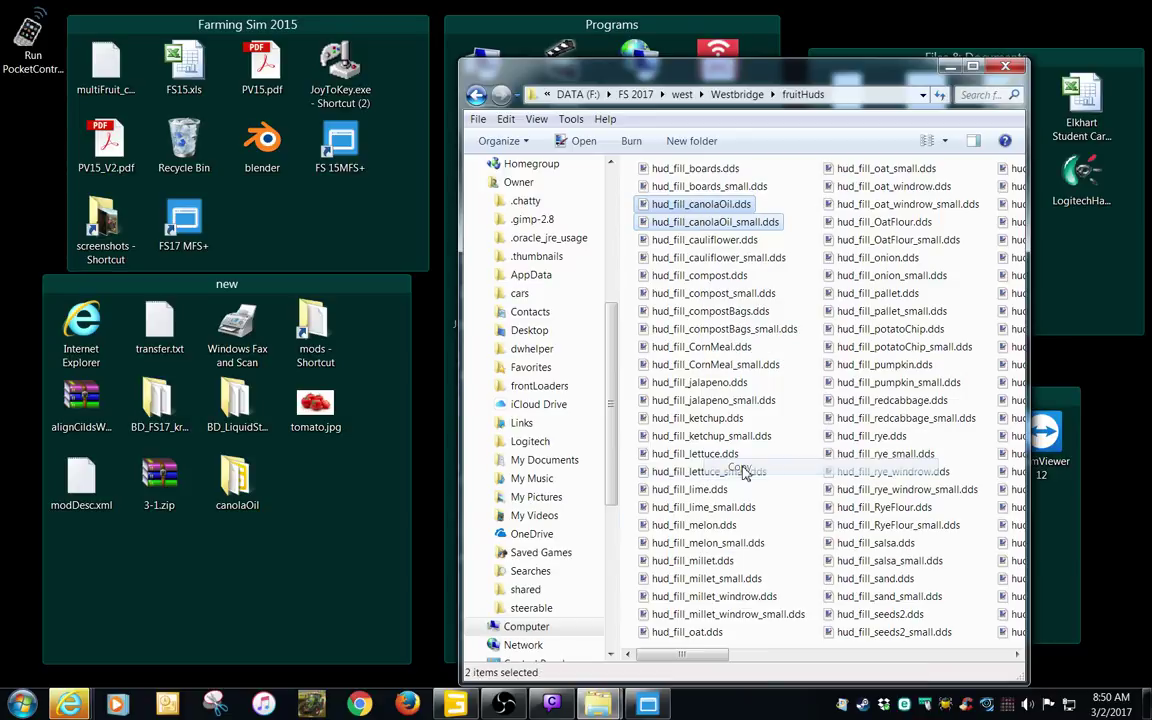
click(946, 72)
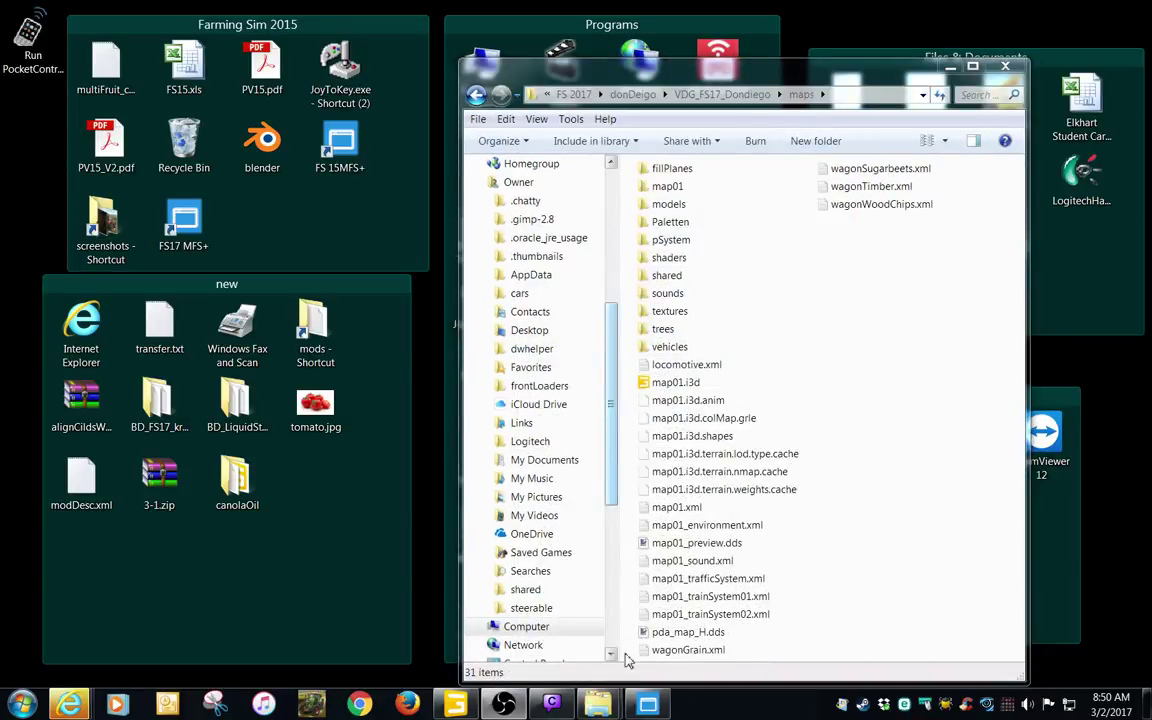
- Paste the copied canolaOil HUD files into the fruitHuds folder of VDG_FS17_Dondiego
click(731, 98)
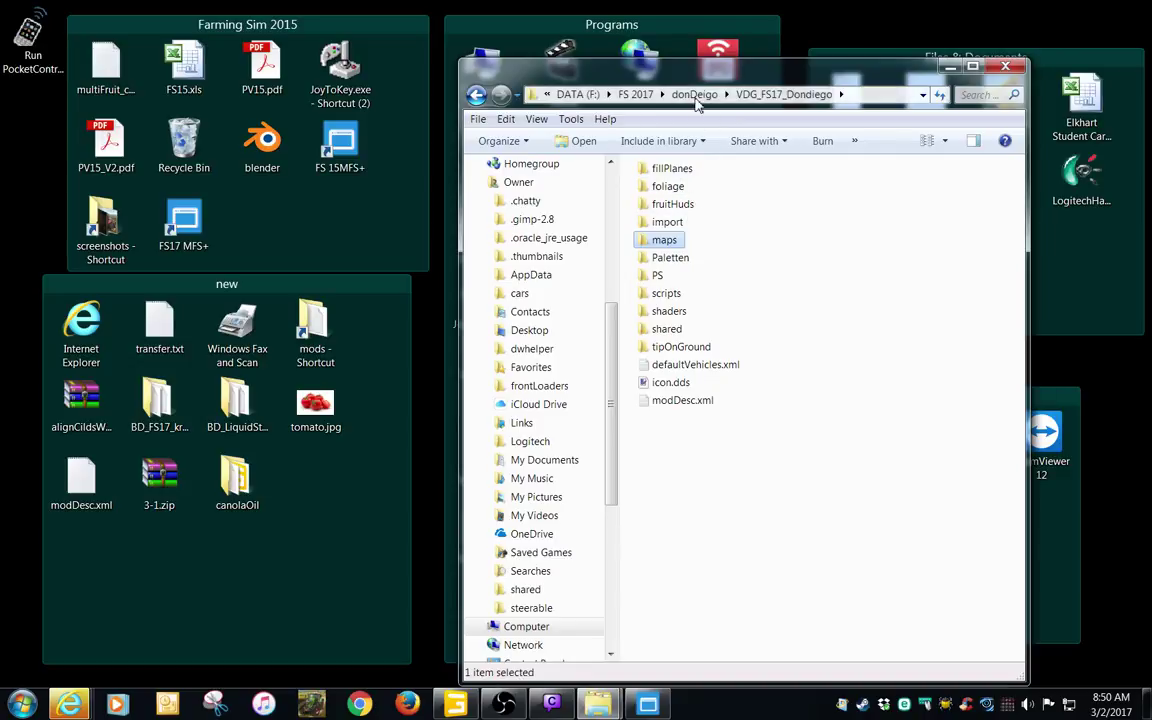
click(697, 99)
double_click(698, 170)
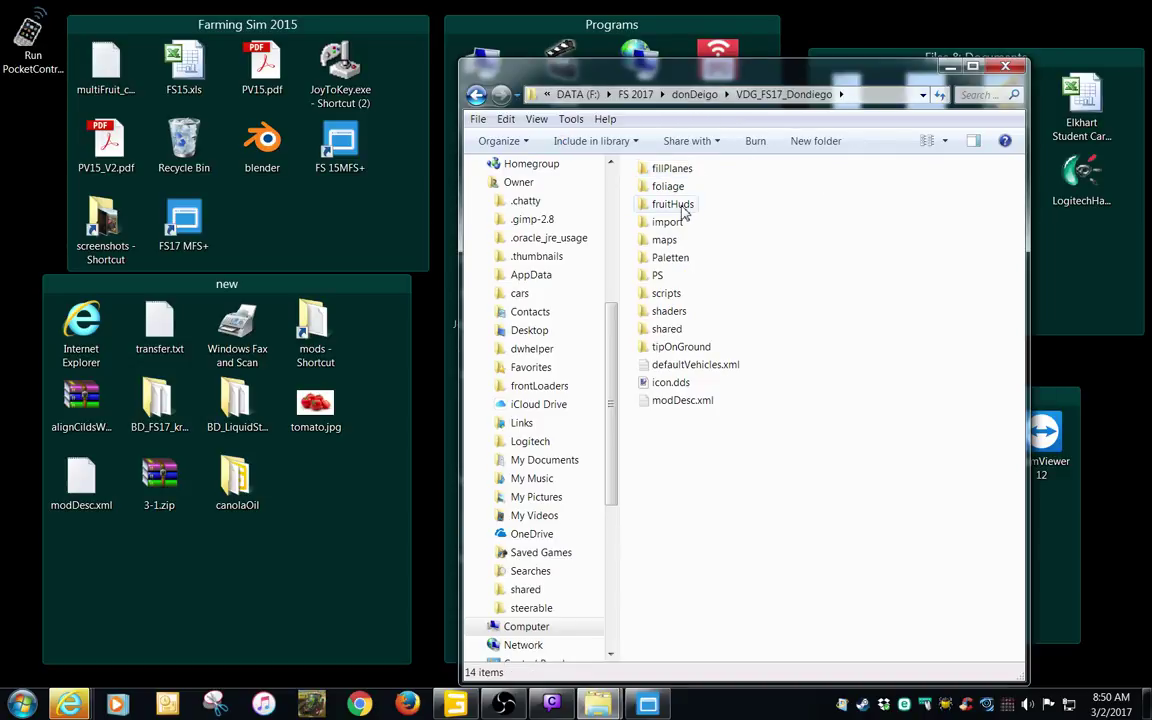
right_click(674, 205)
click(733, 600)
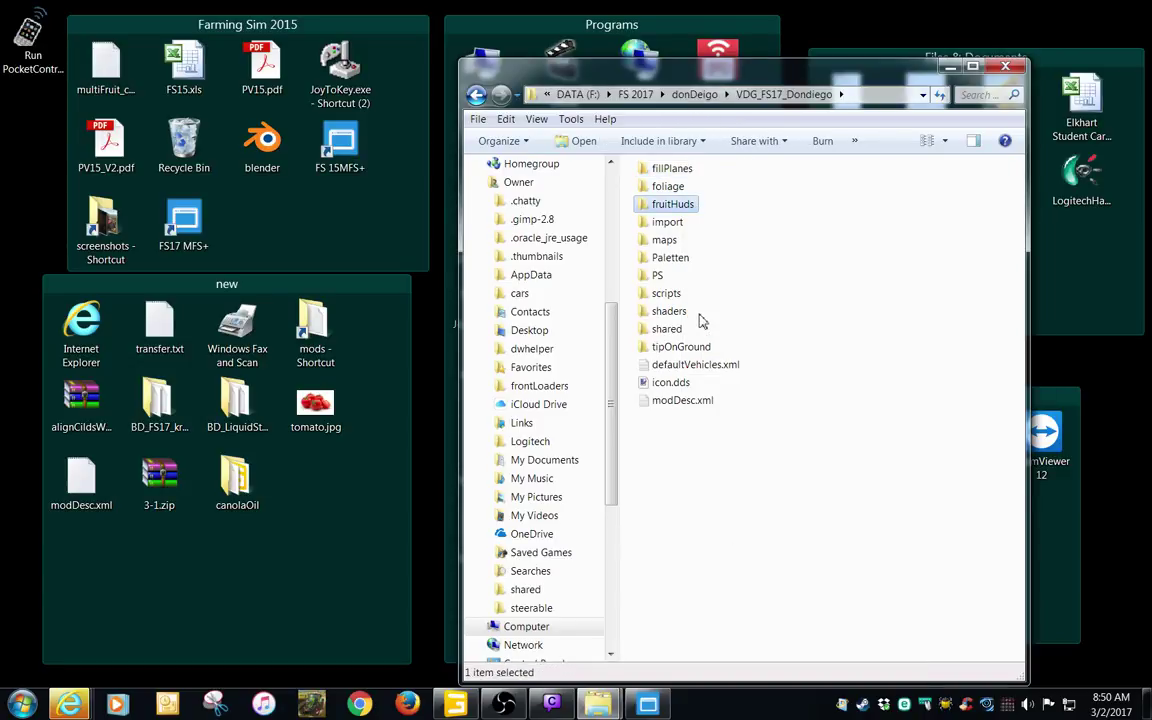
- Check the Dondiego fruitHuds folder for the pasted canolaOil HUD files, put it away, and close the Westbridge source folder
double_click(675, 206)
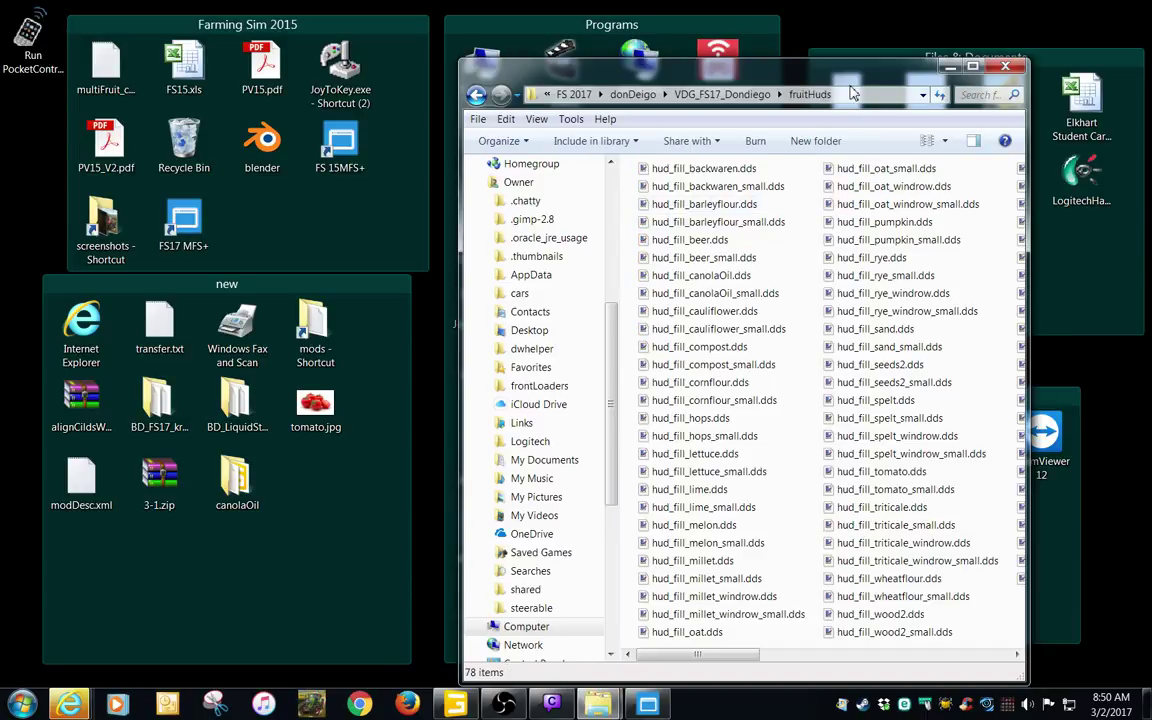
double_click(697, 75)
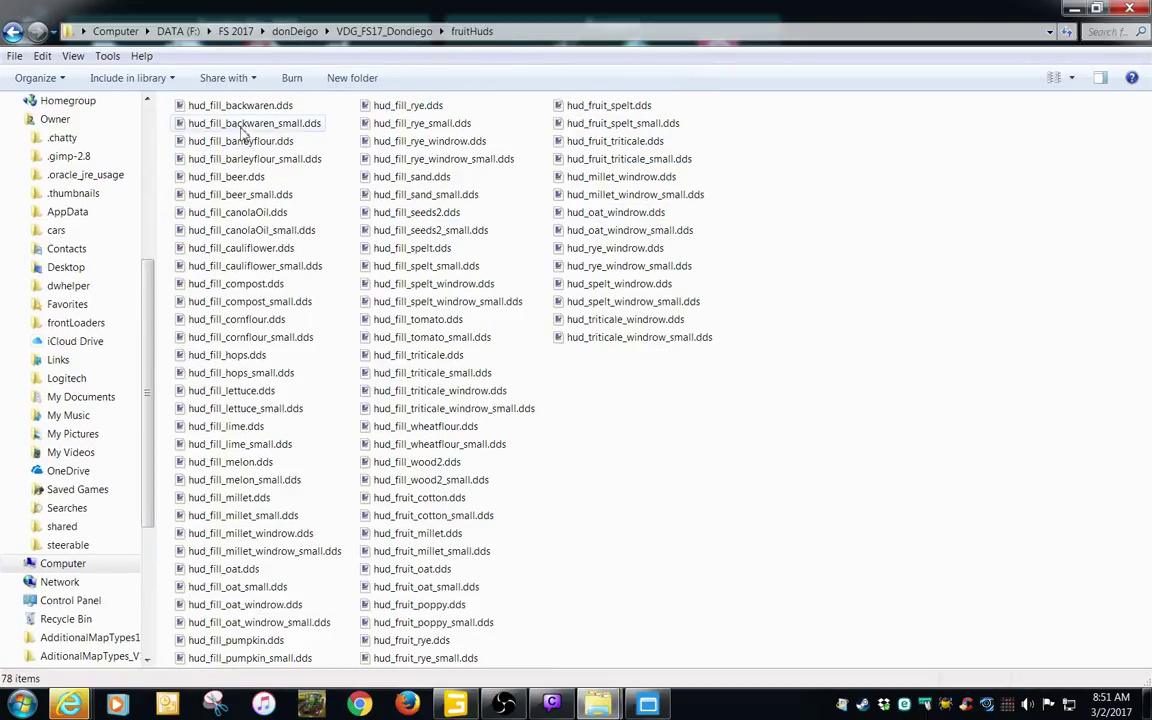
click(210, 106)
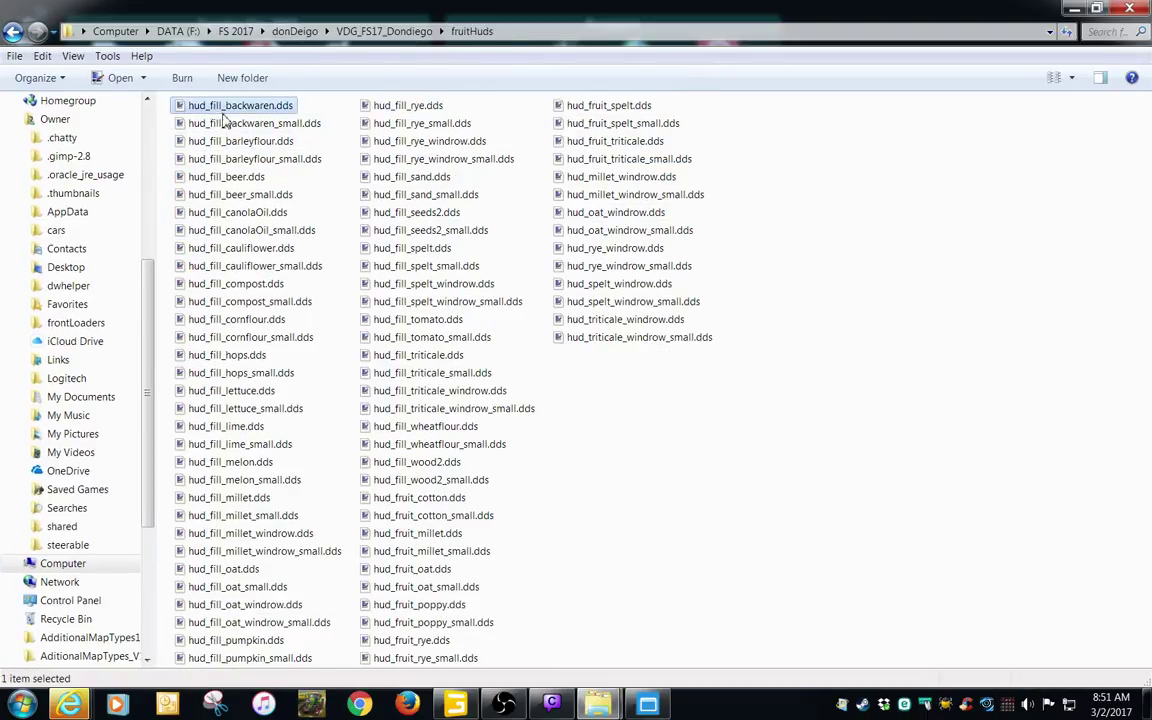
click(598, 106)
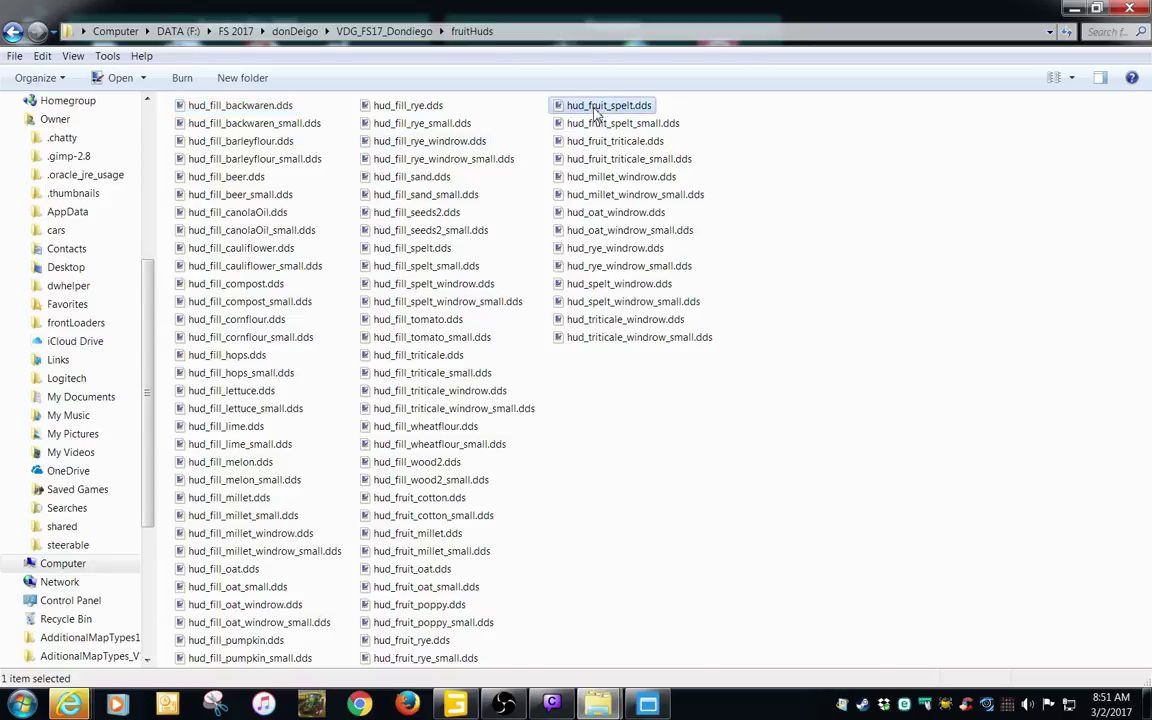
click(236, 212)
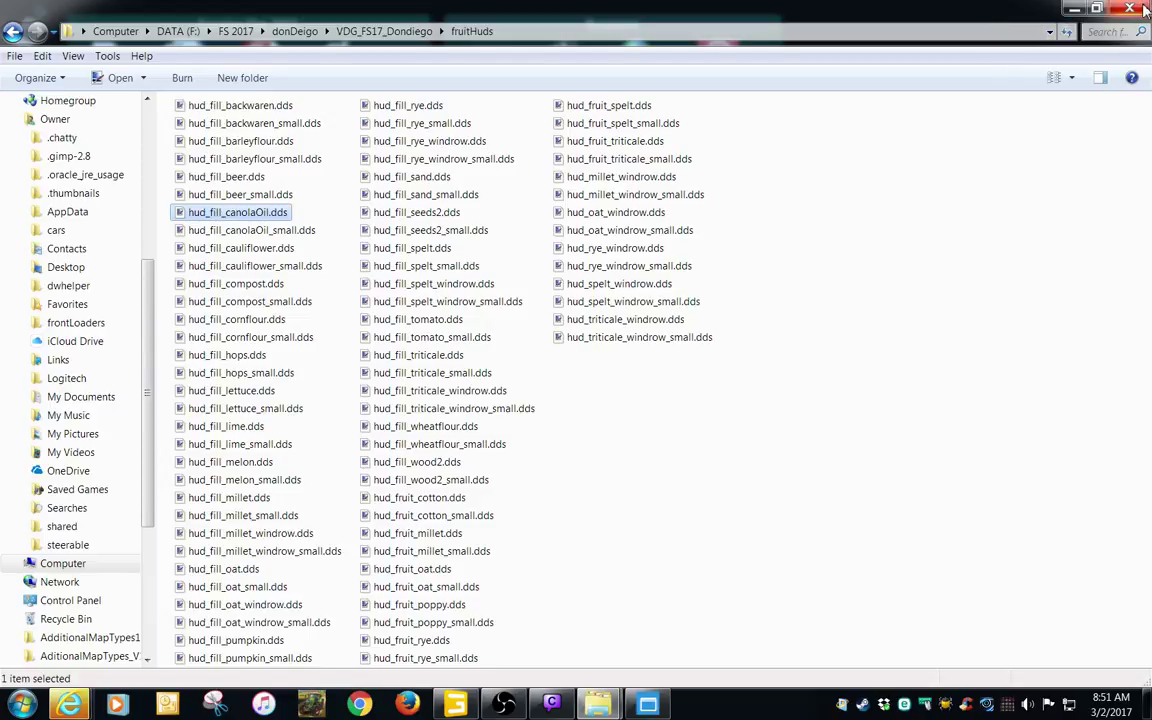
click(1075, 8)
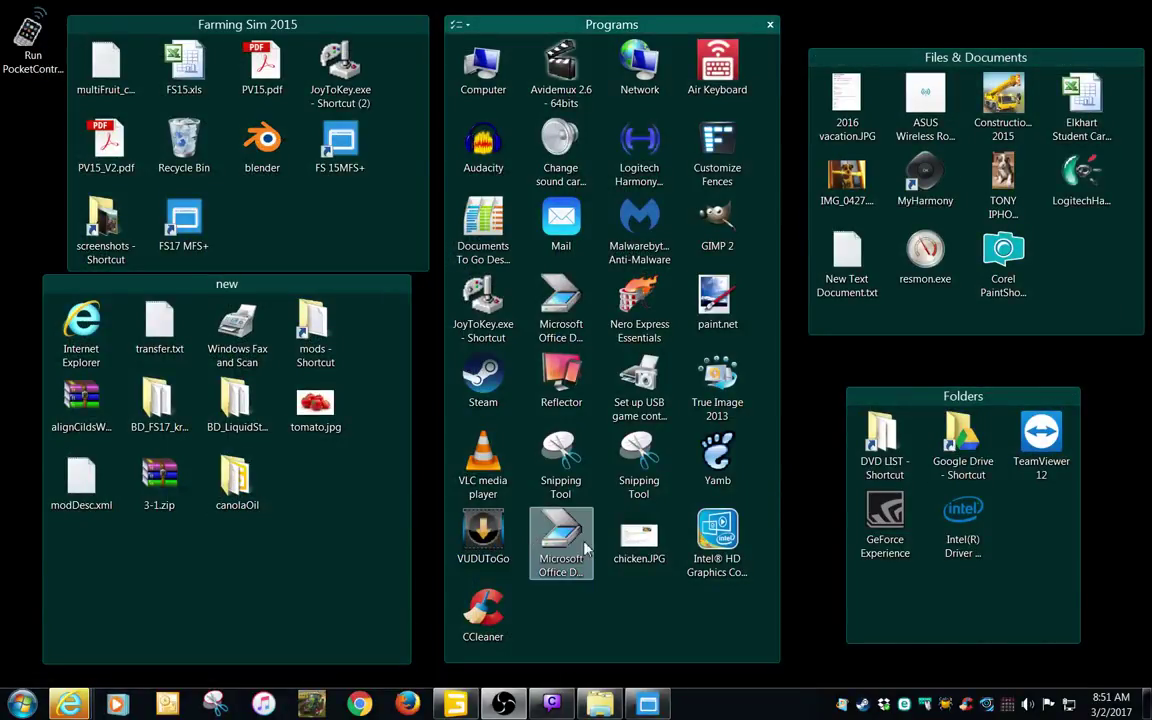
click(600, 704)
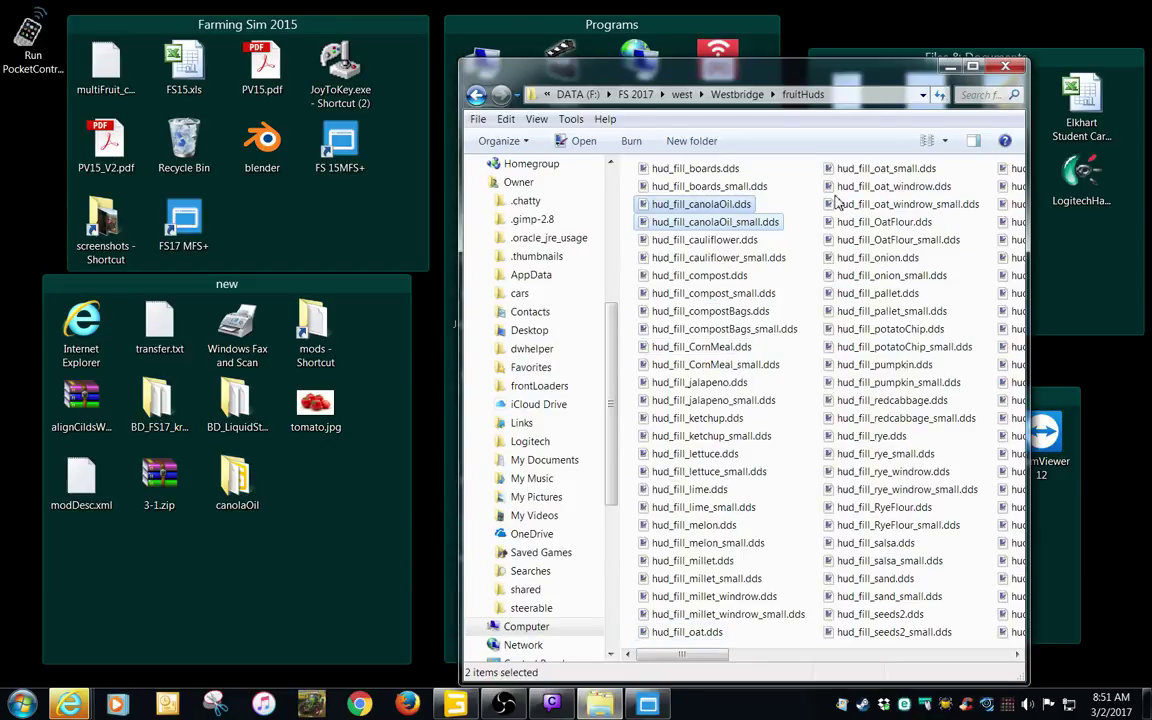
click(1008, 65)
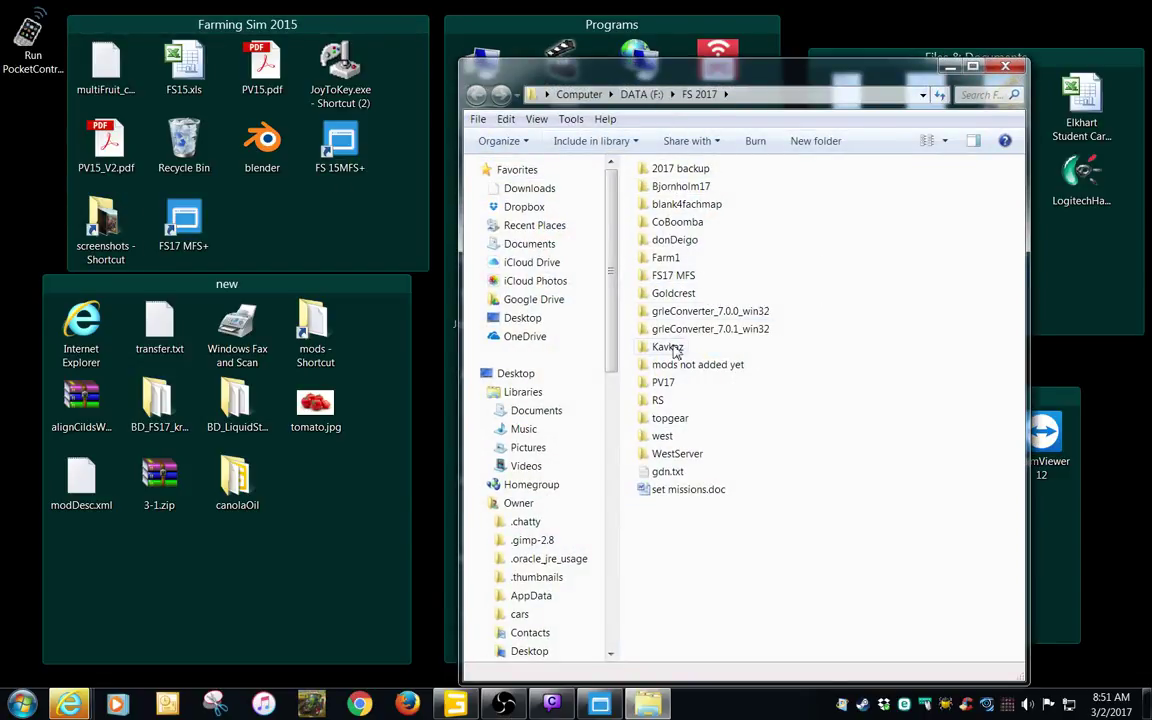
- Open the canolaOilPS folder inside VDG_FS17_Dondiego's PS folder and shift its window aside
double_click(675, 240)
double_click(680, 168)
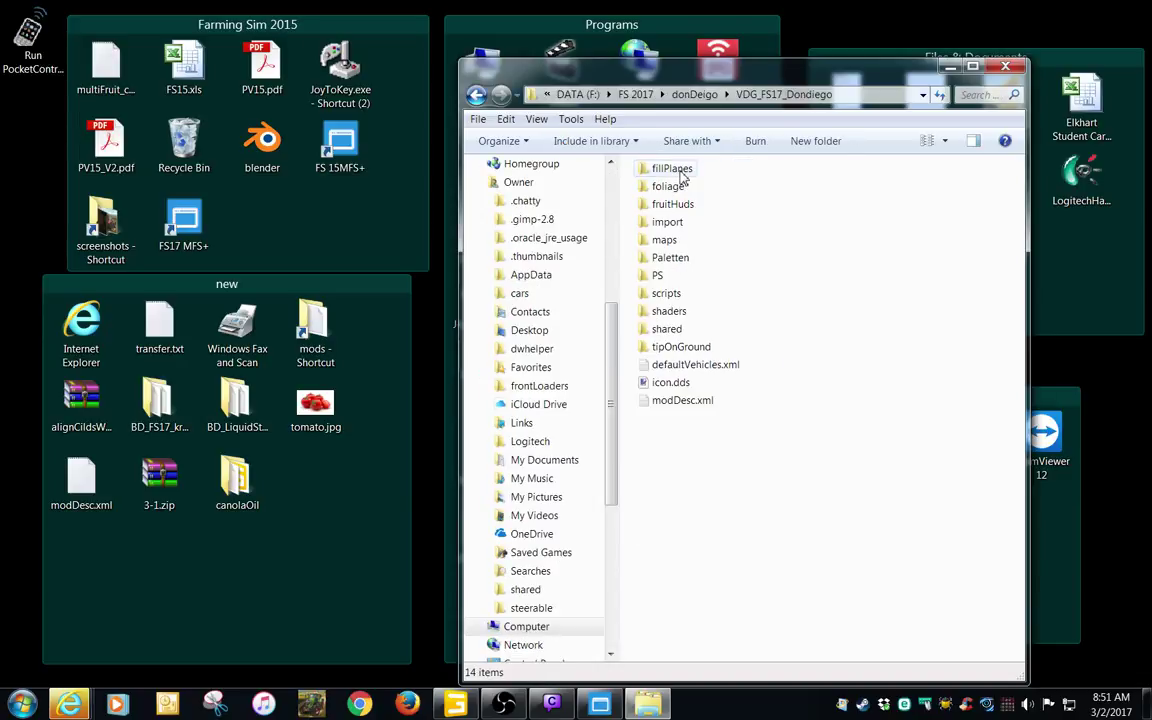
double_click(657, 276)
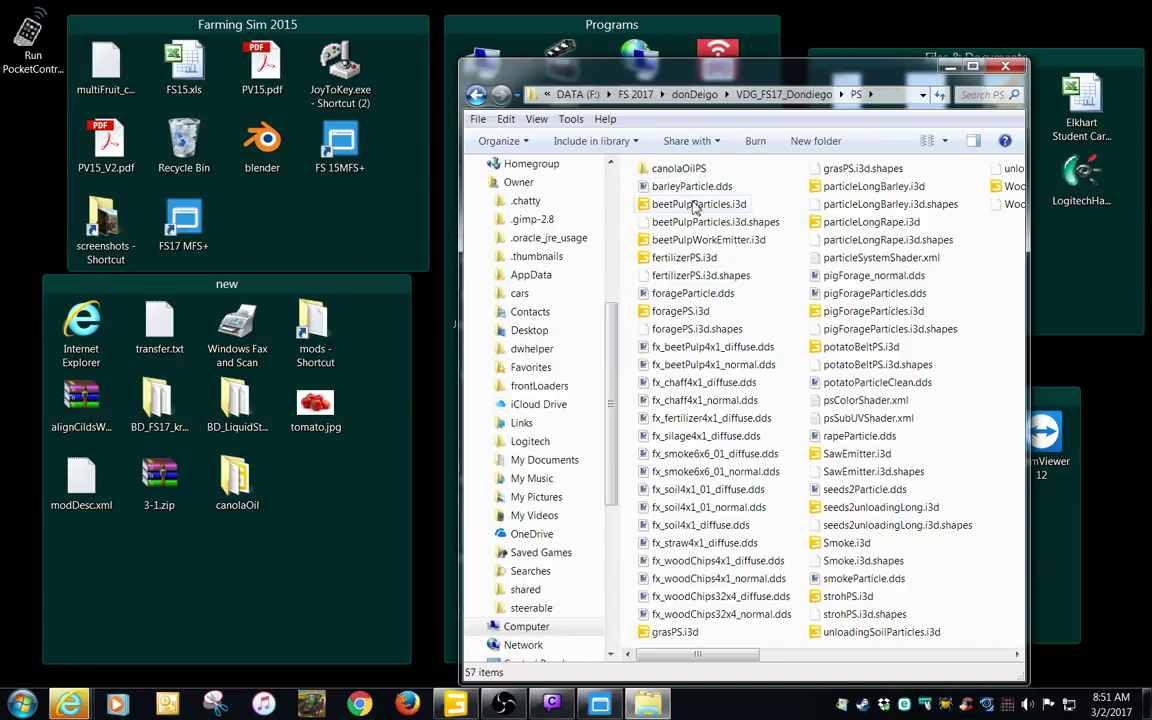
double_click(684, 171)
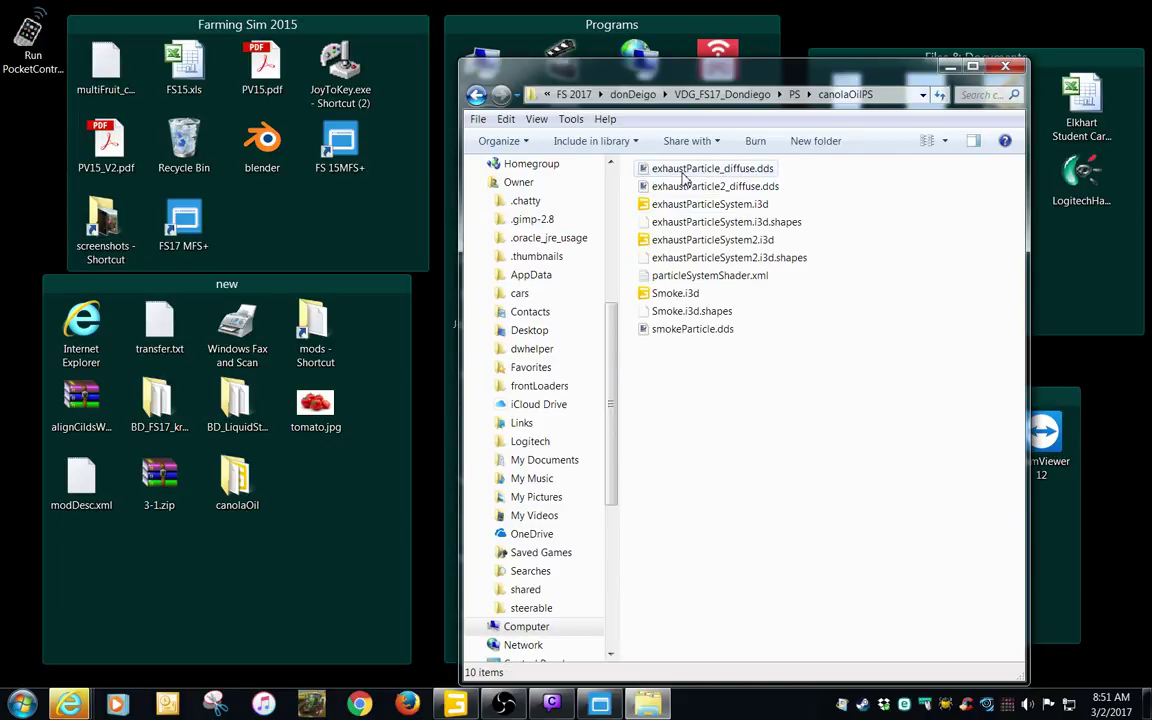
drag(772, 86, 673, 63)
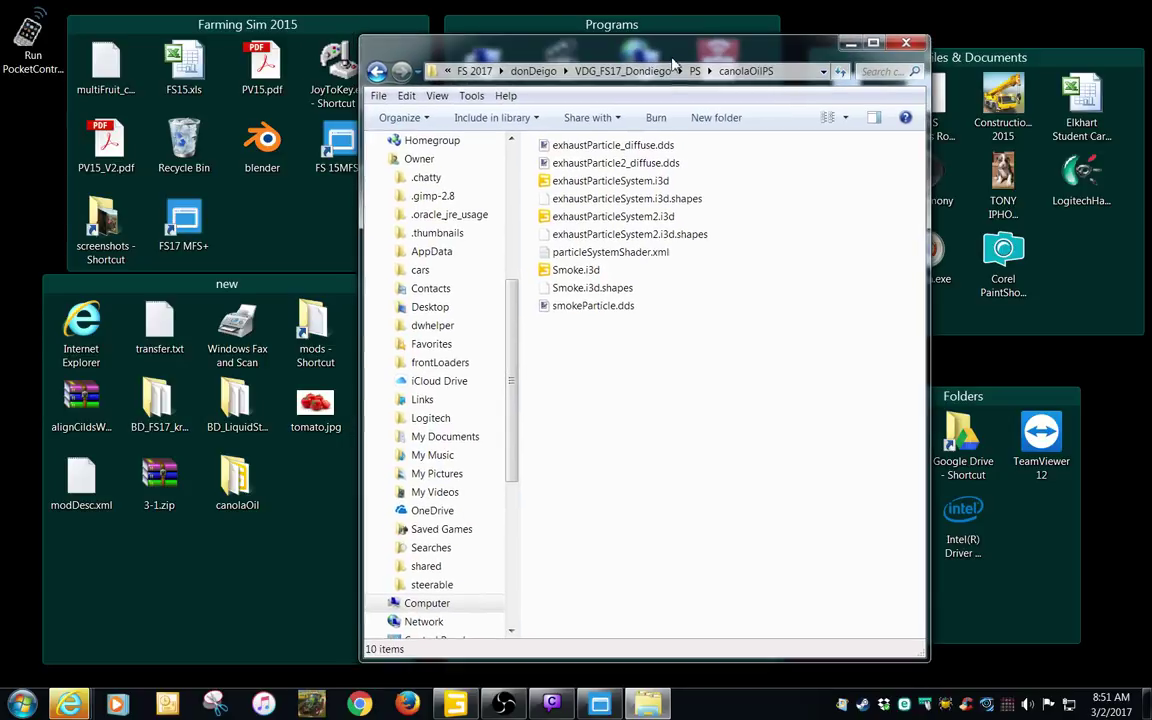
- Open canolaOil.i3d from the desktop canolaOil folder in GIANTS Editor
click(258, 503)
double_click(258, 505)
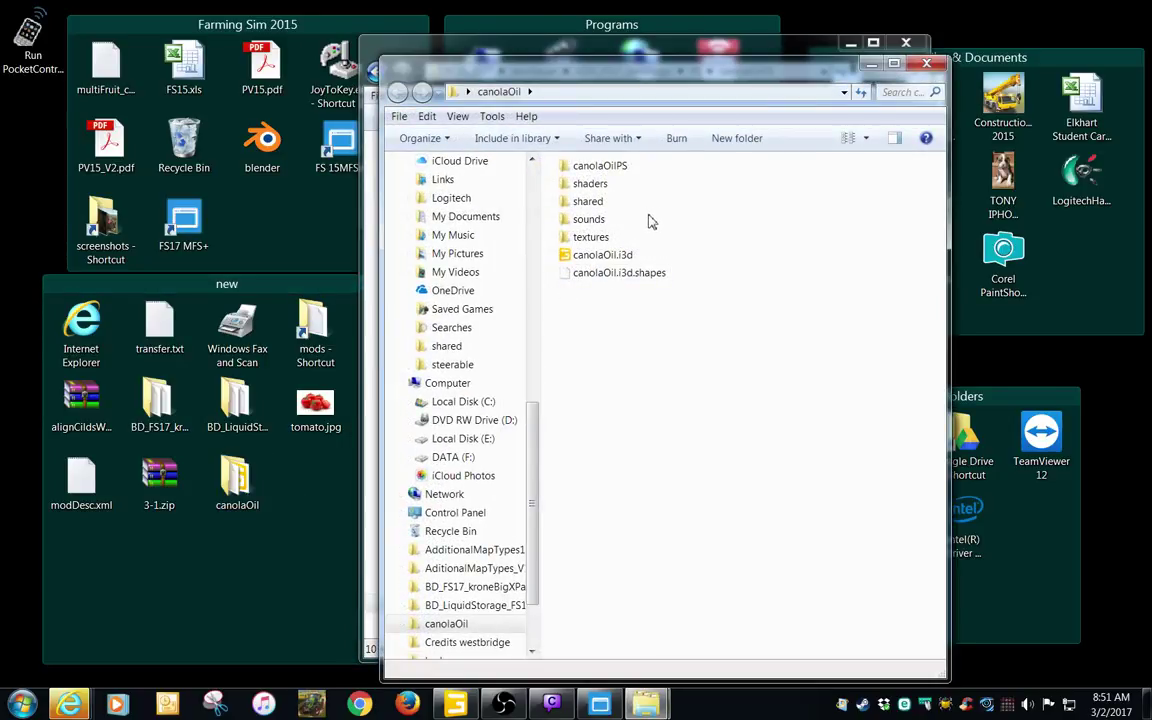
double_click(613, 257)
double_click(478, 291)
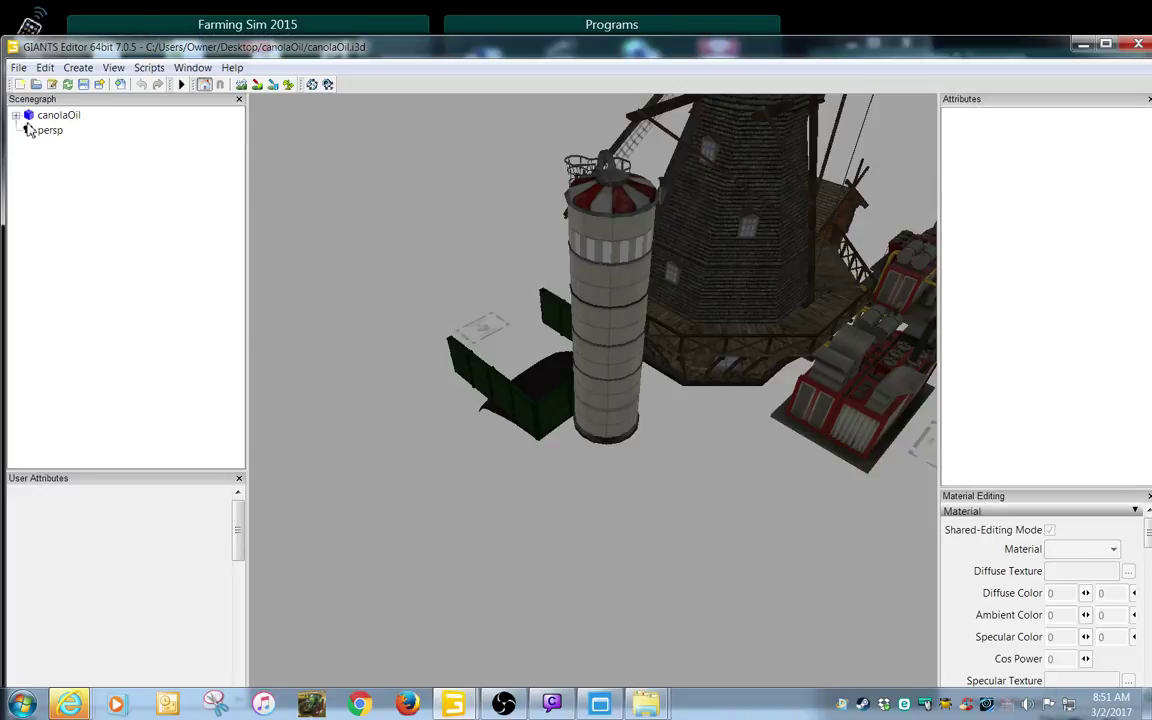
- Expand canolaOil's WorkAnimation and PS groups and inspect the user attributes of exhaust, exhaust2 and steam
click(16, 115)
click(55, 190)
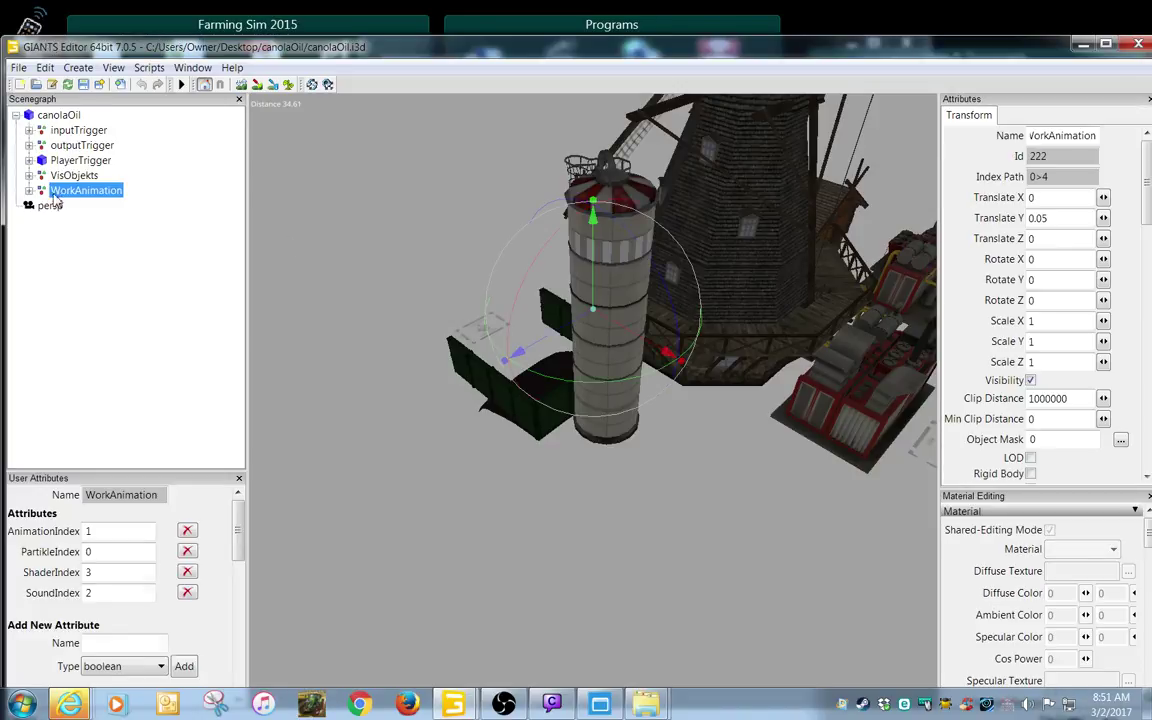
click(29, 190)
click(69, 206)
click(41, 205)
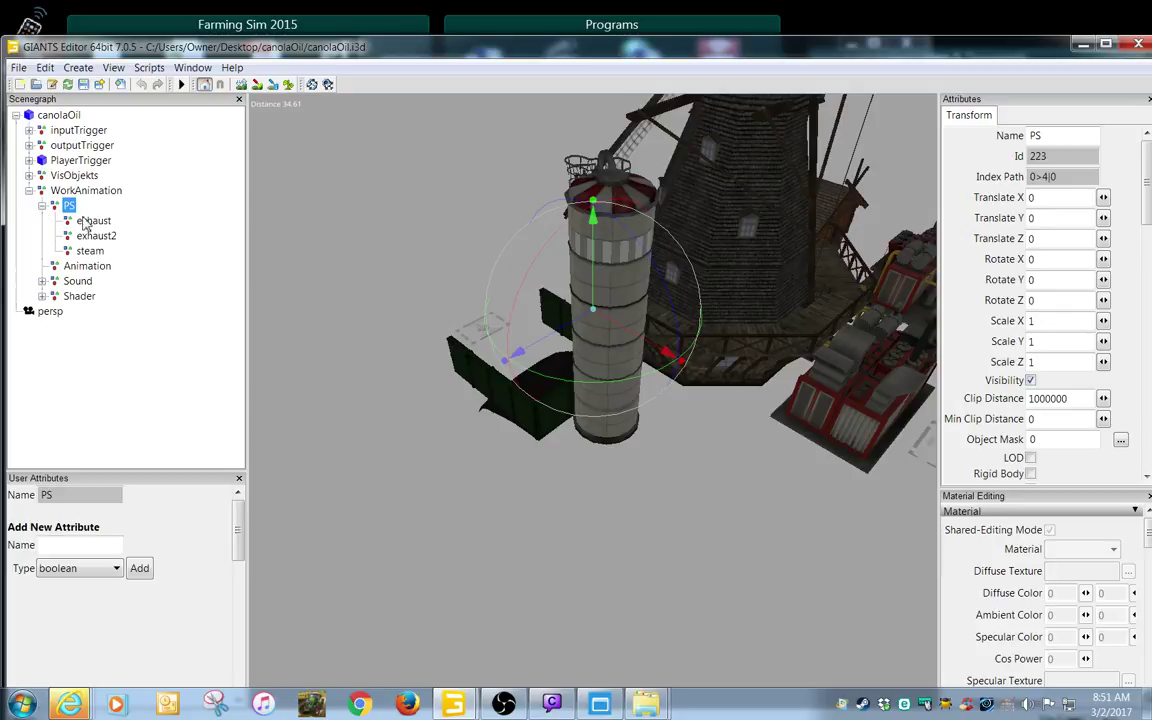
click(93, 220)
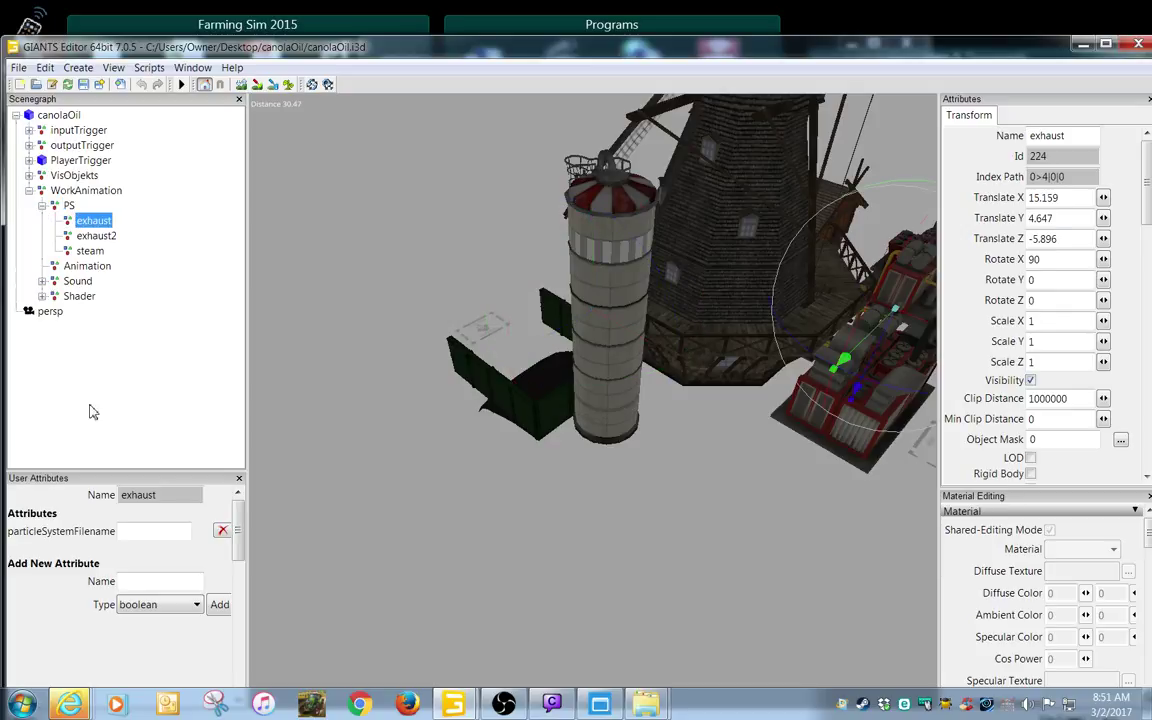
click(96, 235)
click(91, 251)
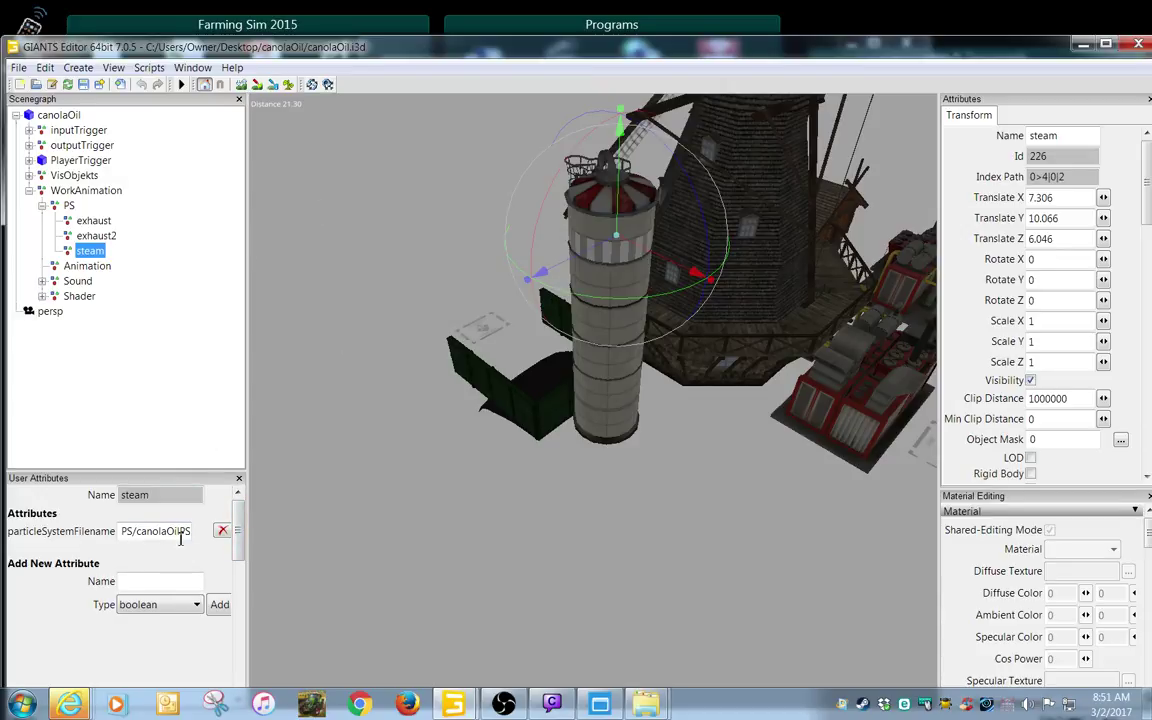
- Read the steam node's particleSystemFilename value through to its end
click(181, 536)
key(Right)
key(Right)
key(Right)
key(Right)
key(Right)
key(Right)
key(Right)
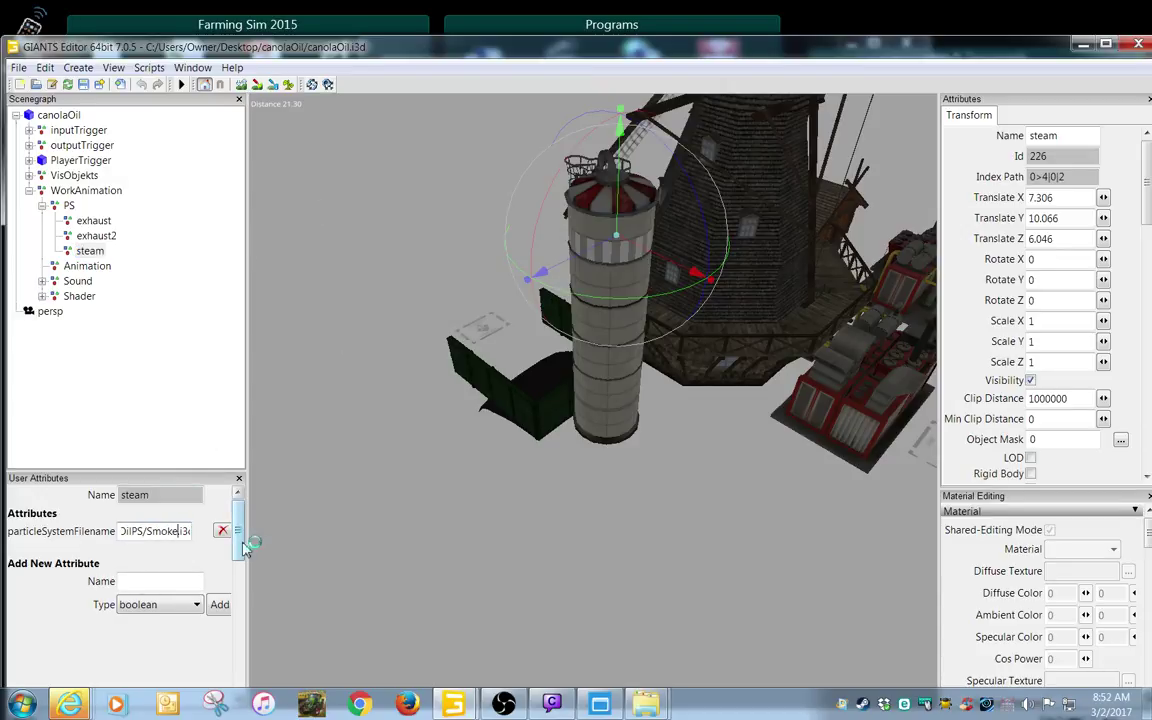
key(Right)
key(Right)
key(Right)
- Open canolaOilPS from the desktop canolaOil folder and arrange its narrowed window beside GIANTS Editor
drag(669, 50, 860, 279)
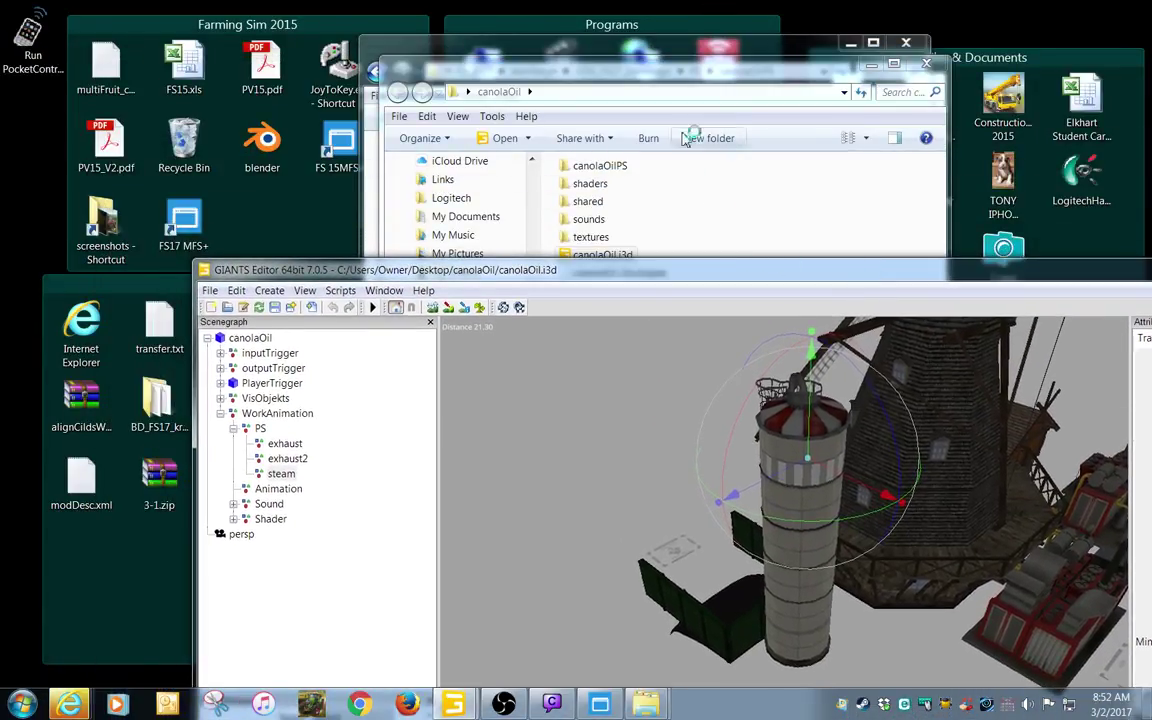
drag(670, 84, 667, 63)
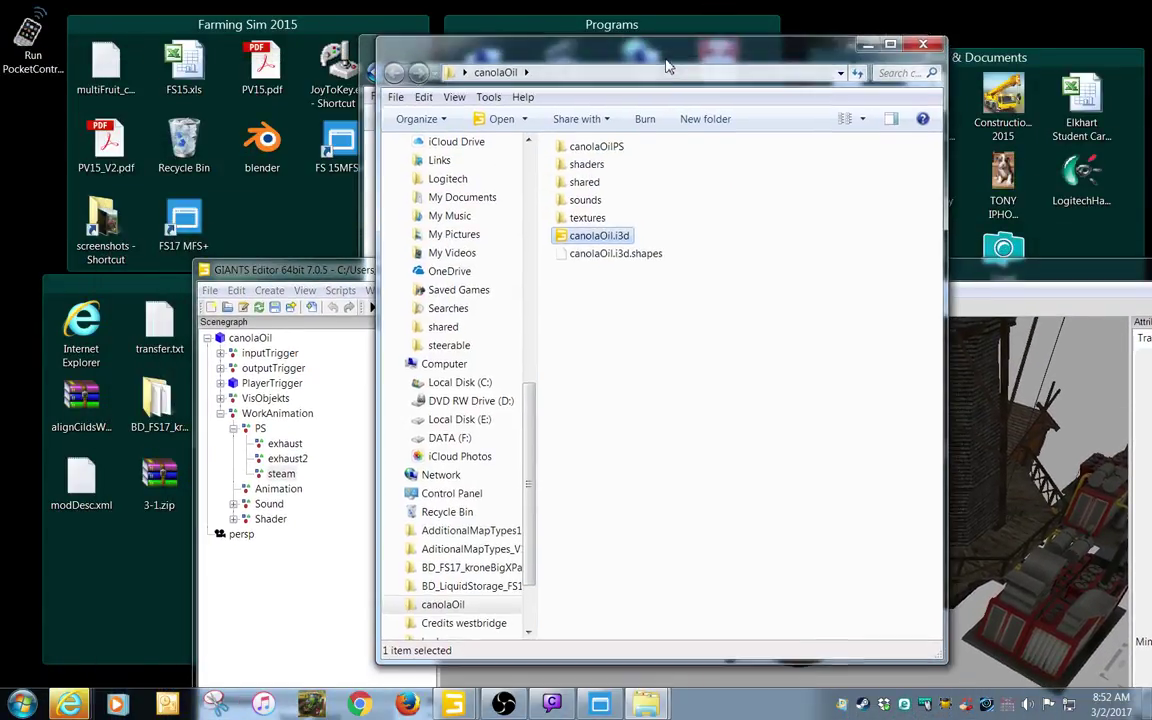
double_click(614, 148)
drag(652, 55, 761, 53)
click(750, 168)
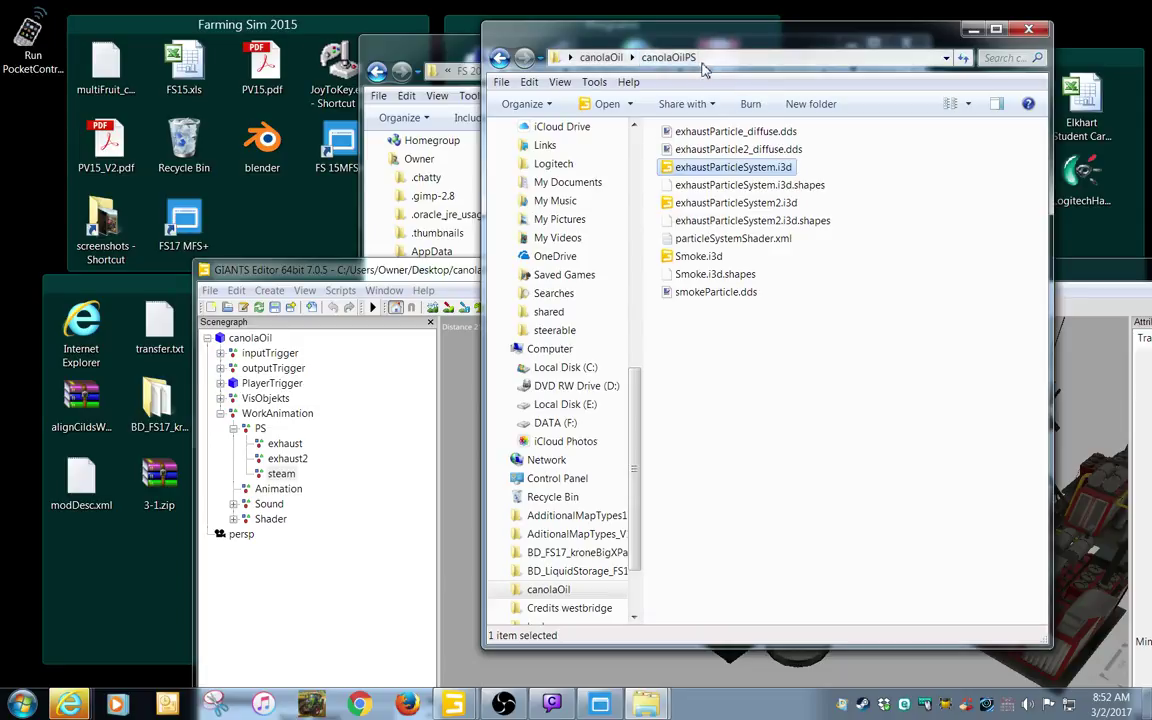
click(383, 287)
drag(653, 43, 198, 47)
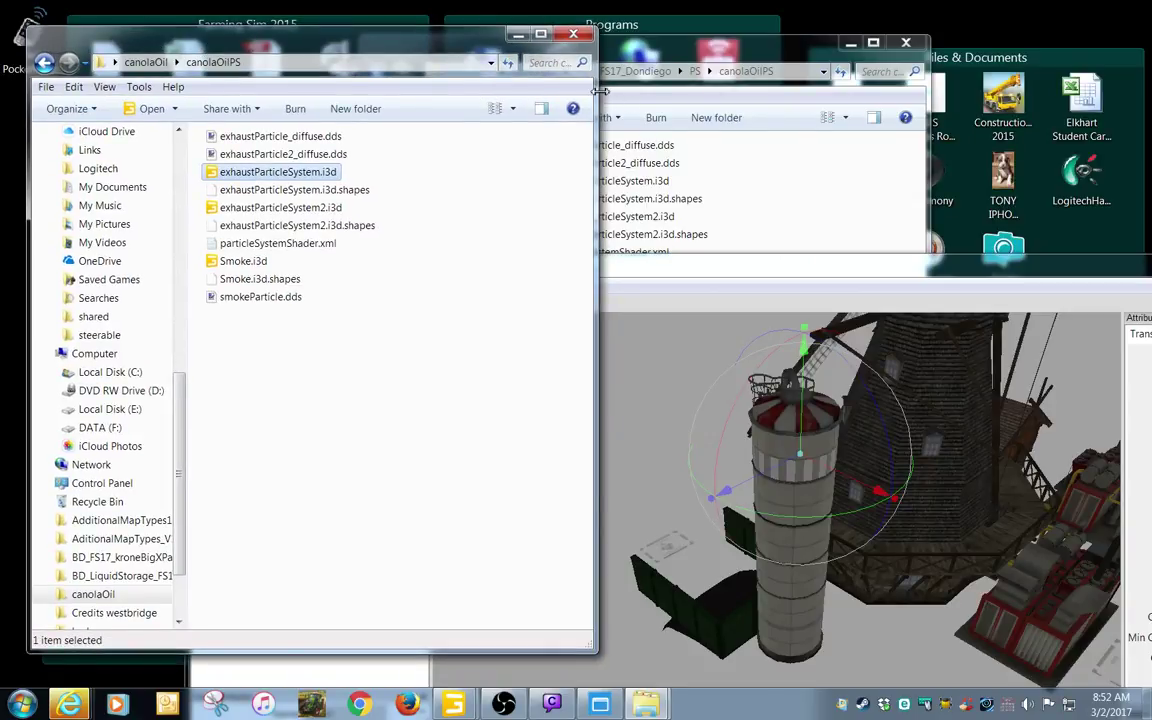
drag(600, 92, 386, 112)
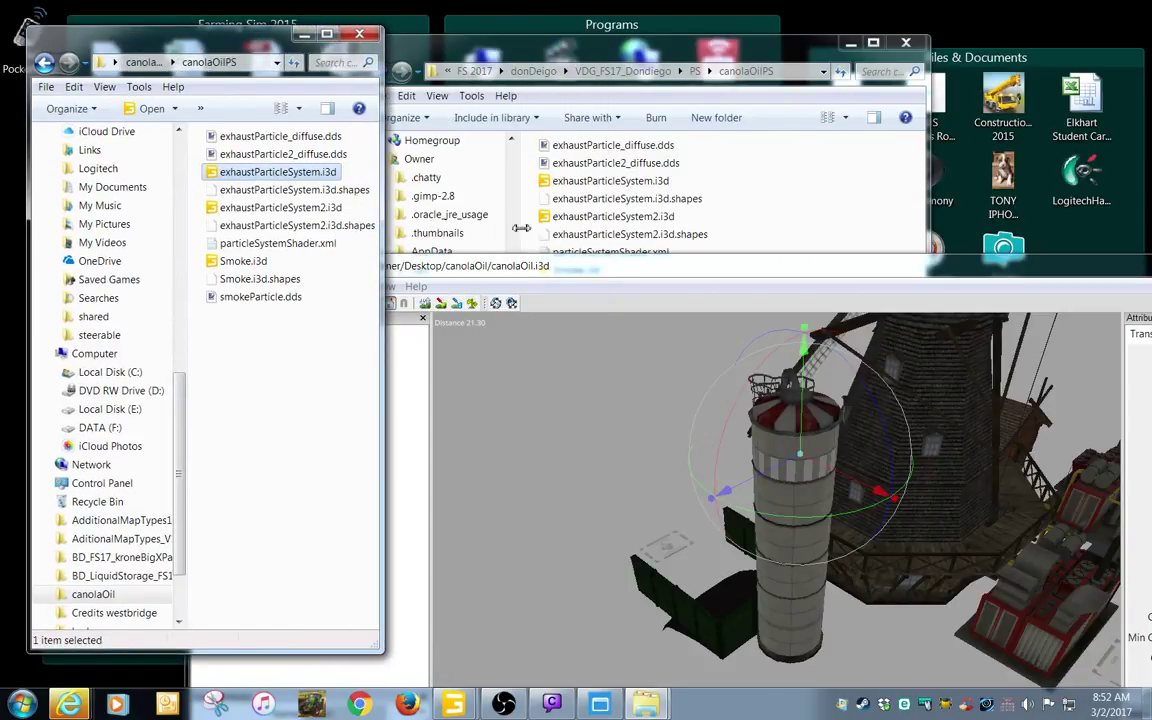
drag(568, 273, 800, 128)
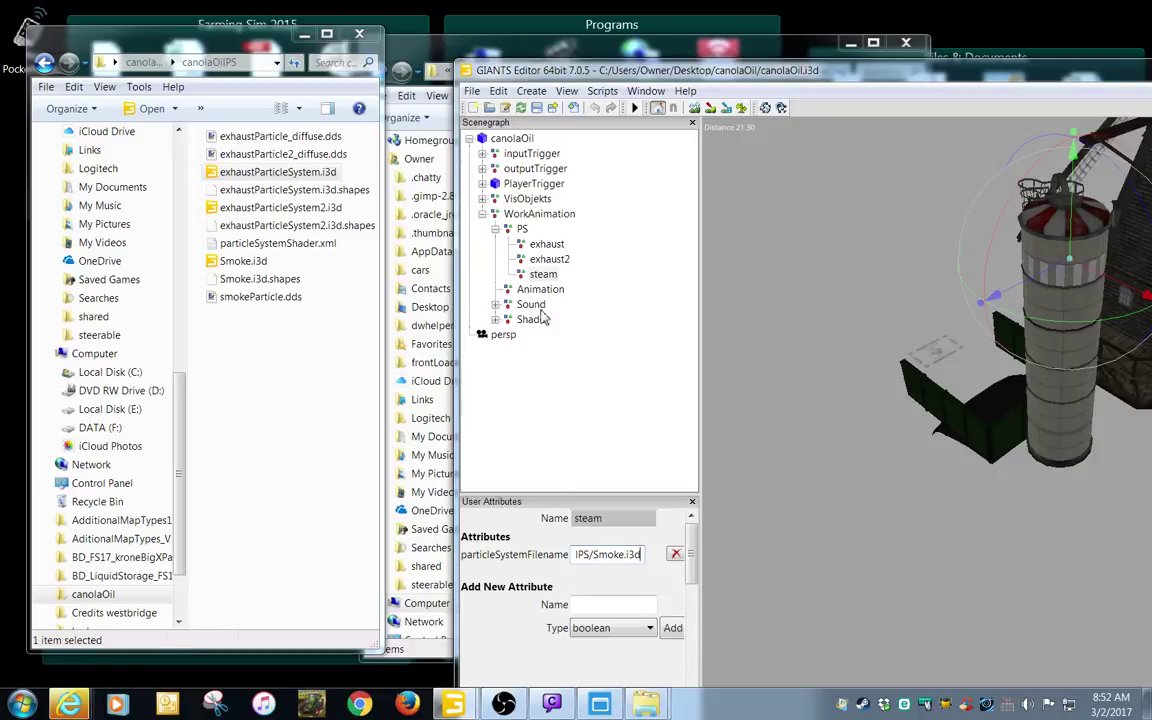
- Copy the steam node's particleSystemFilename path into the exhaust node's particleSystemFilename attribute
click(546, 245)
click(544, 275)
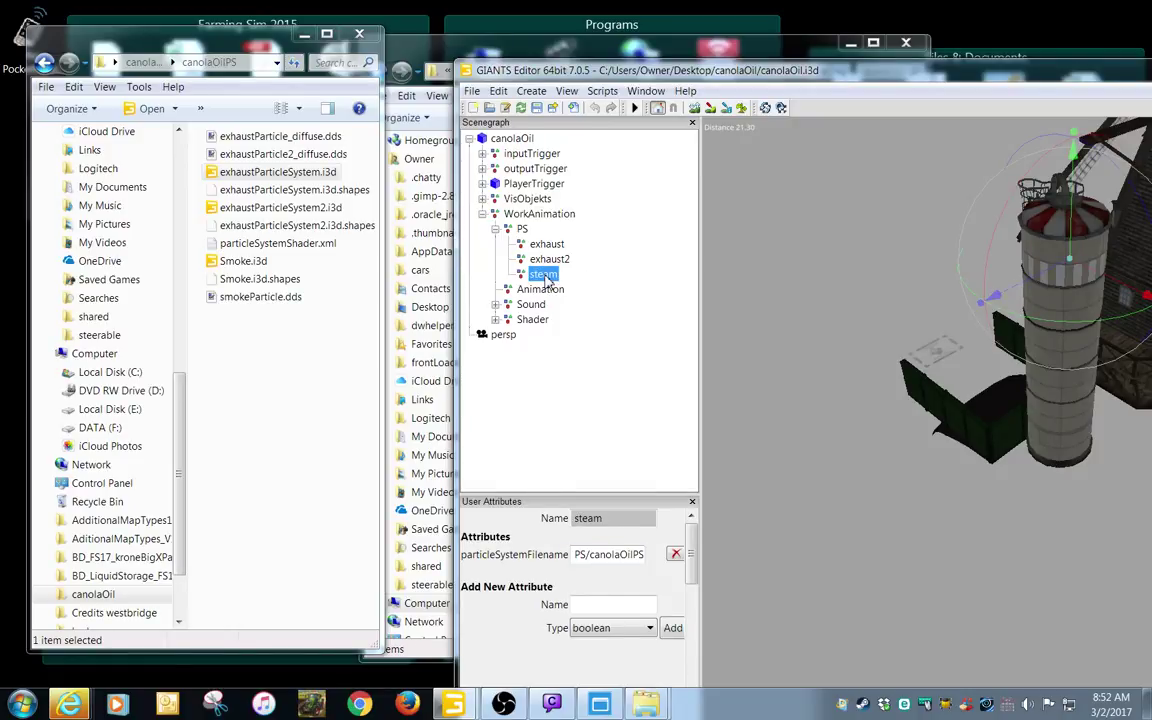
double_click(581, 557)
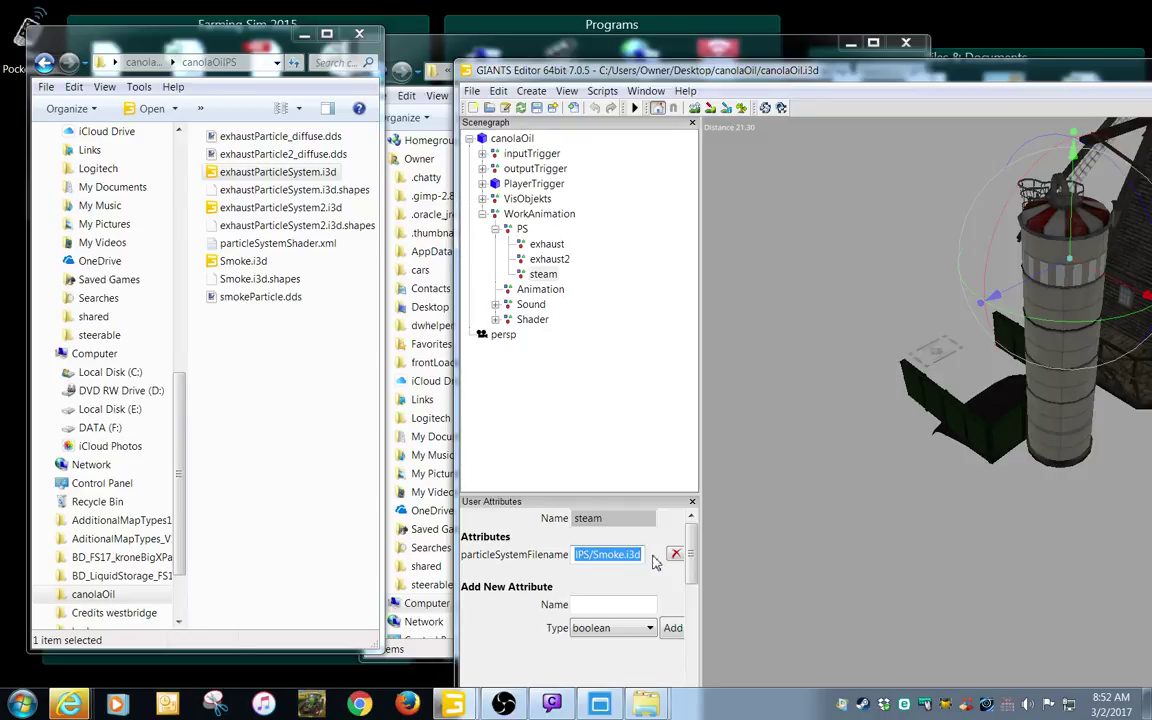
click(555, 249)
click(595, 554)
key(ctrl+v)
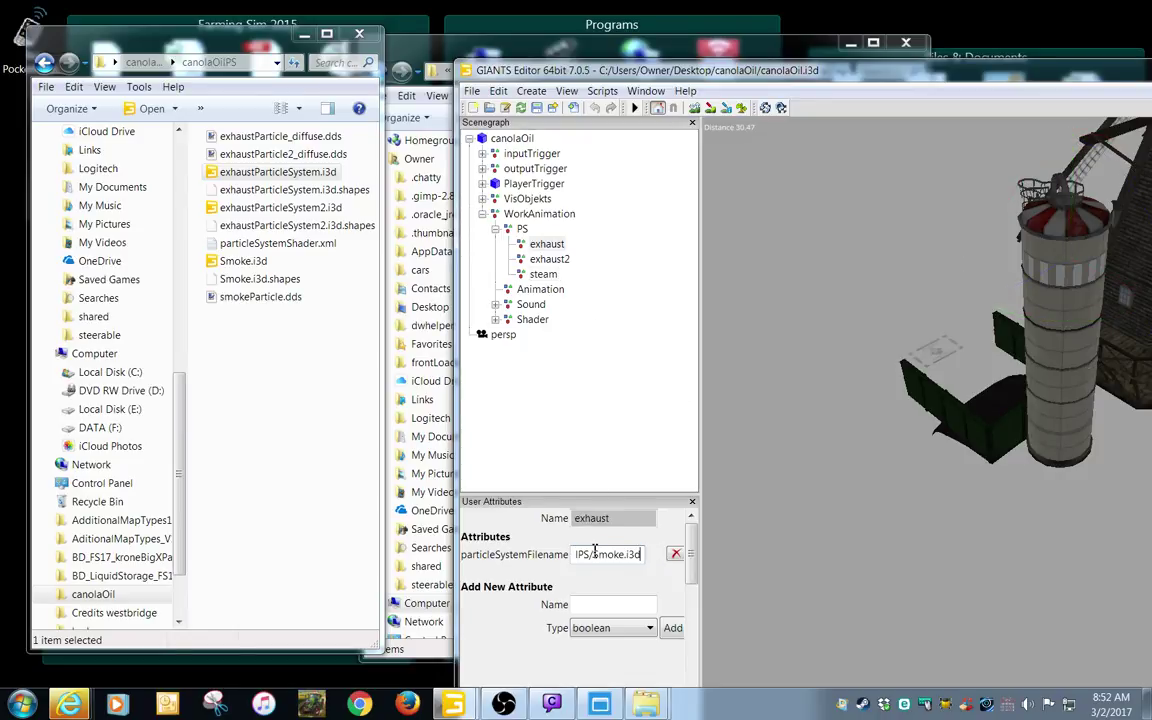
- Replace Smoke.i3d in the exhaust node's particleSystemFilename with exhaustParticleSystem.i3d, copying the name from the canolaOilPS folder
drag(595, 556, 708, 547)
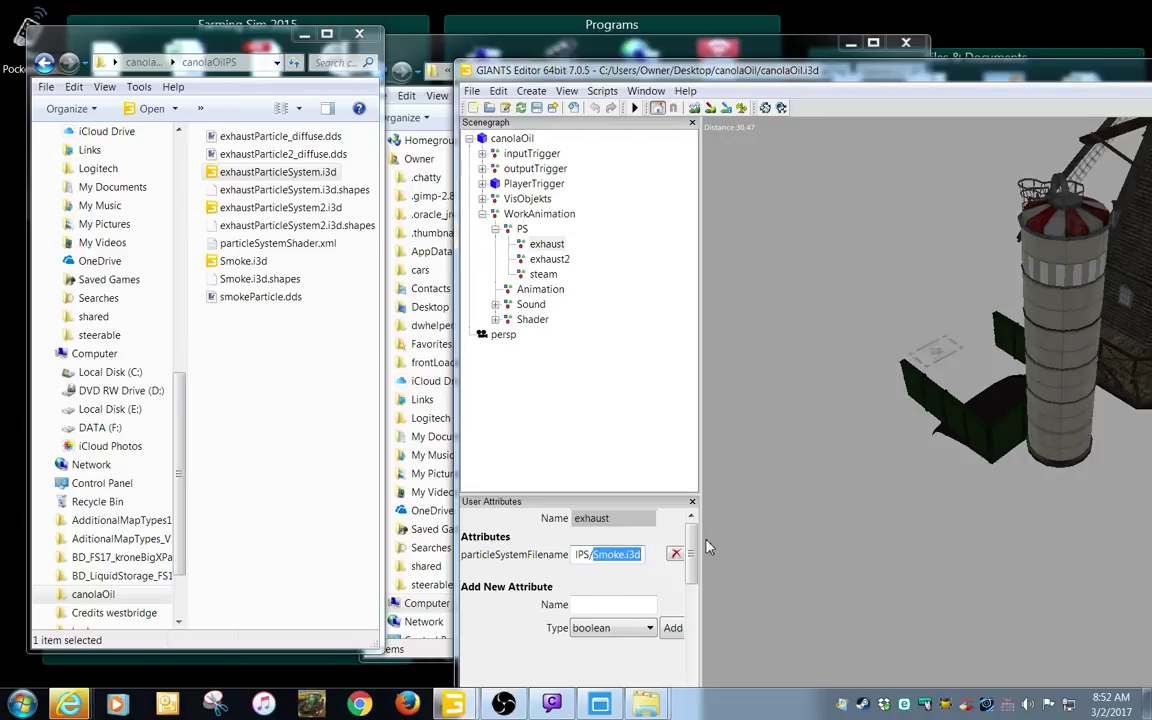
key(BackSpace)
click(288, 176)
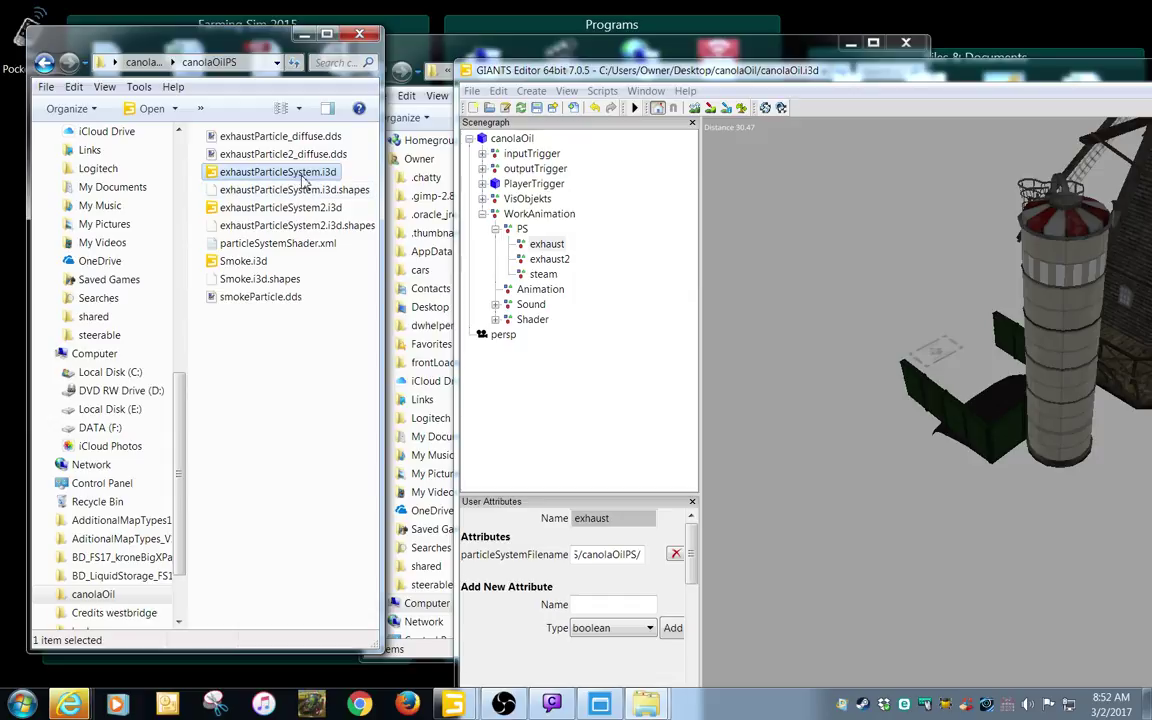
click(297, 177)
drag(342, 172, 186, 176)
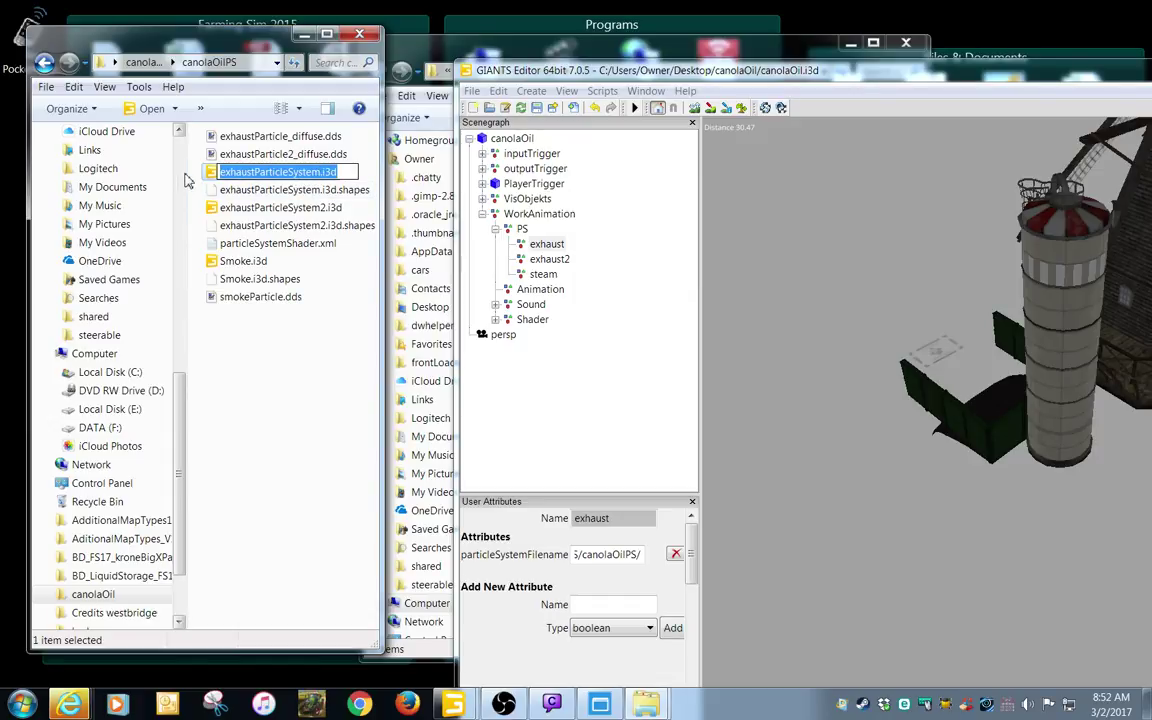
click(645, 554)
key(ctrl+v)
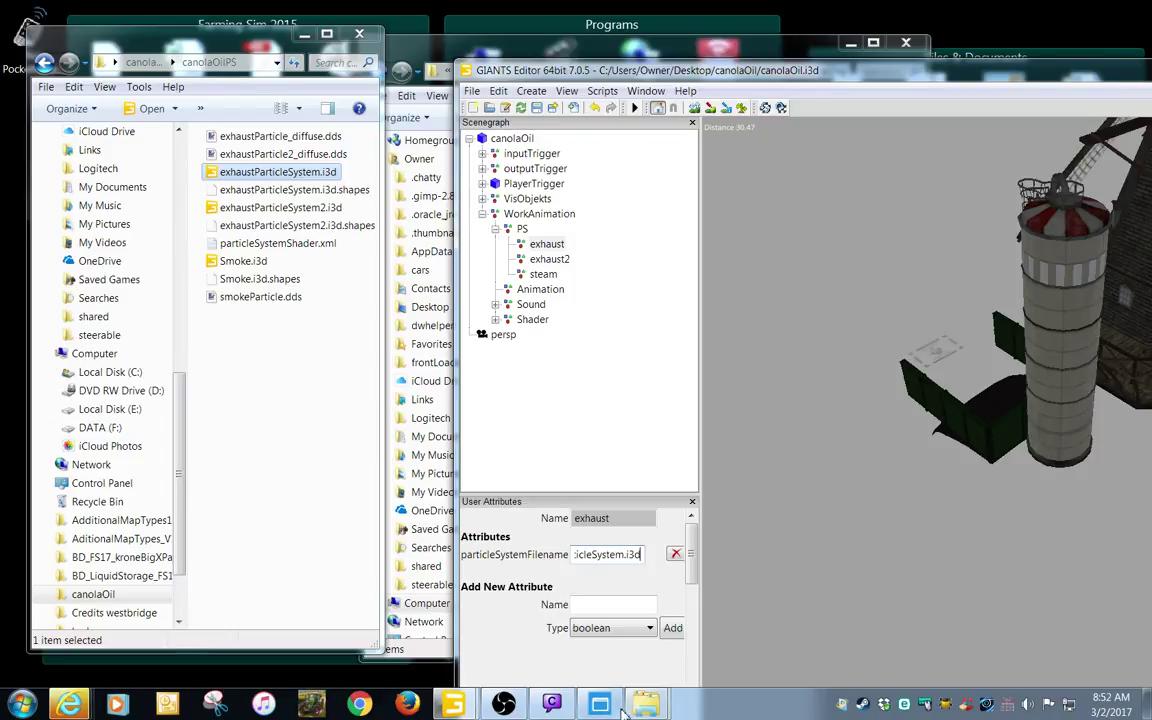
- Copy the exhaust node's particleSystemFilename path into the exhaust2 node and change its file name to exhaustParticleSystem2.i3d
triple_click(611, 554)
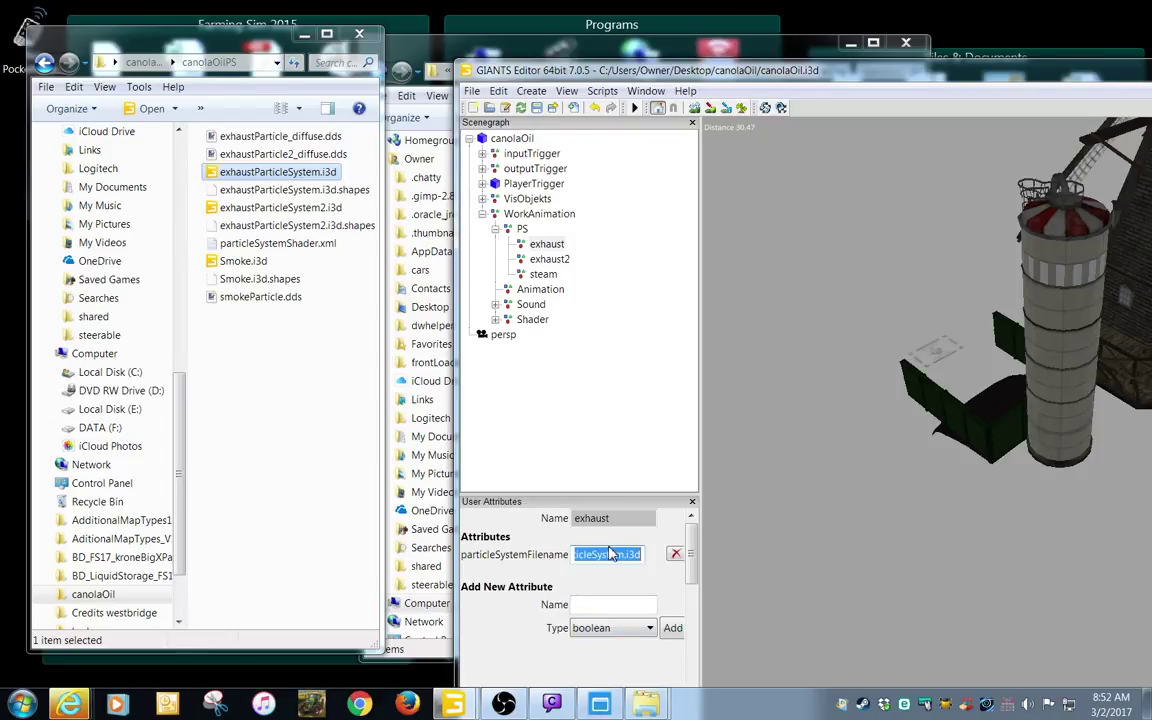
click(545, 259)
click(604, 552)
key(ctrl+v)
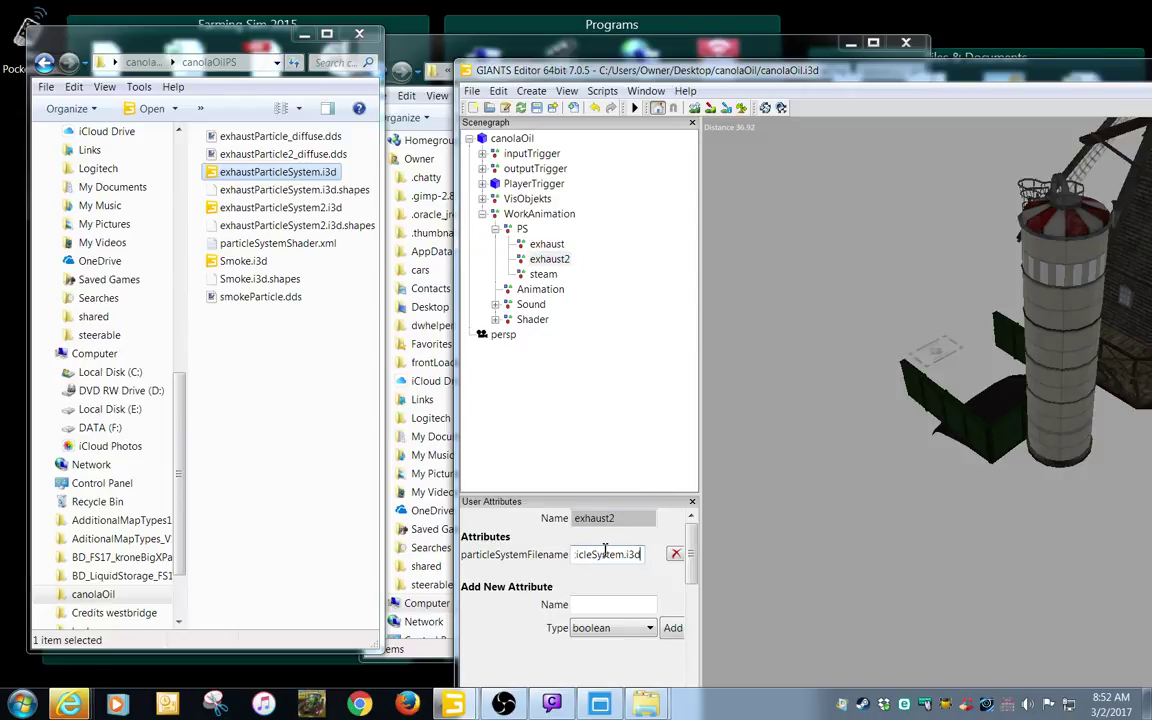
click(626, 556)
text(2)
- Bring up the map01.i3d editor in a smaller window and select the exhaust node under canolaOil's WorkAnimation PS group
drag(877, 76, 58, 60)
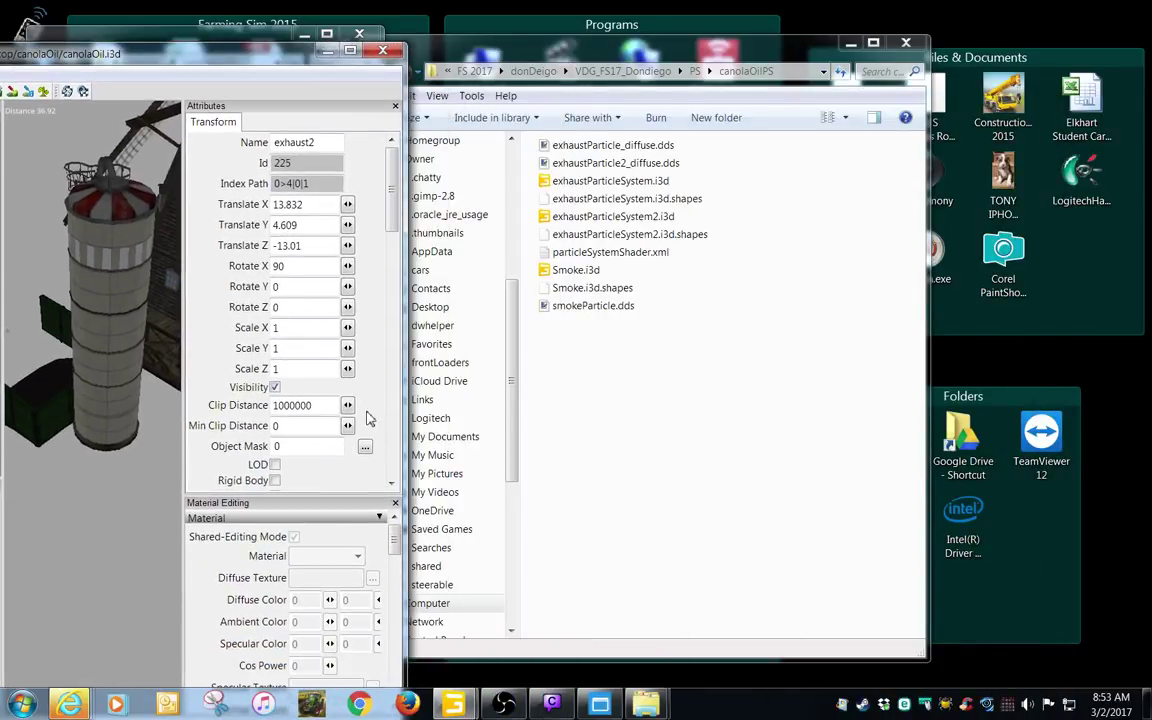
mouse_move(452, 705)
click(392, 557)
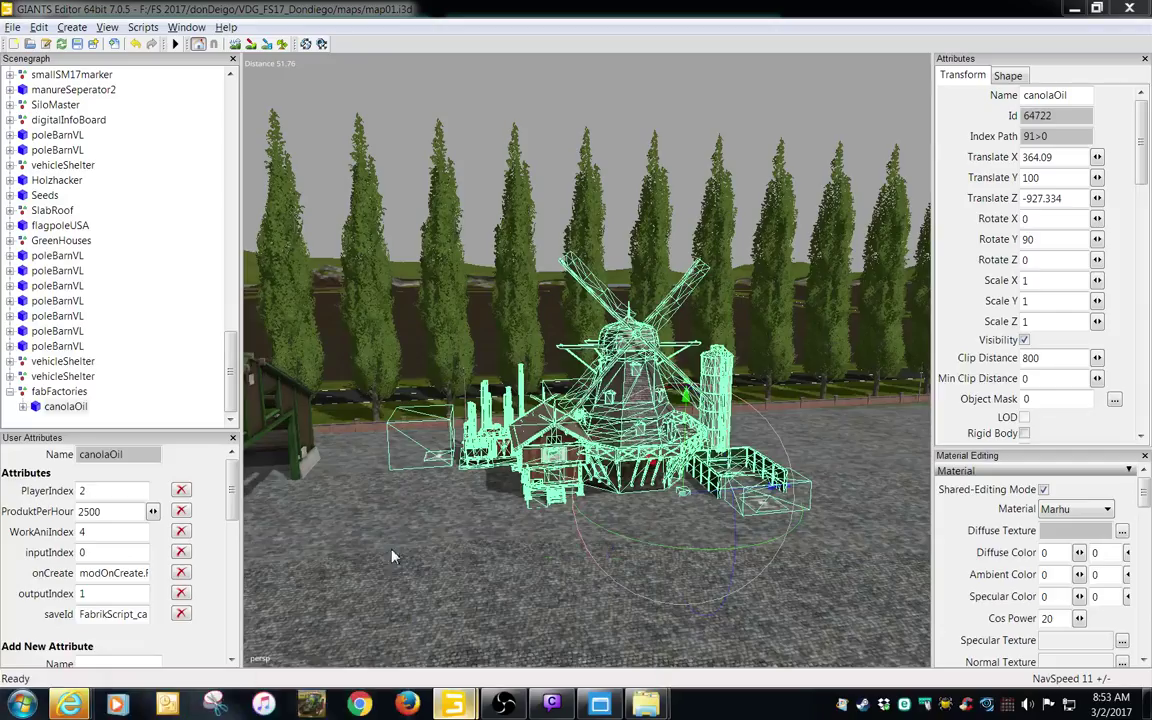
drag(468, 17, 870, 76)
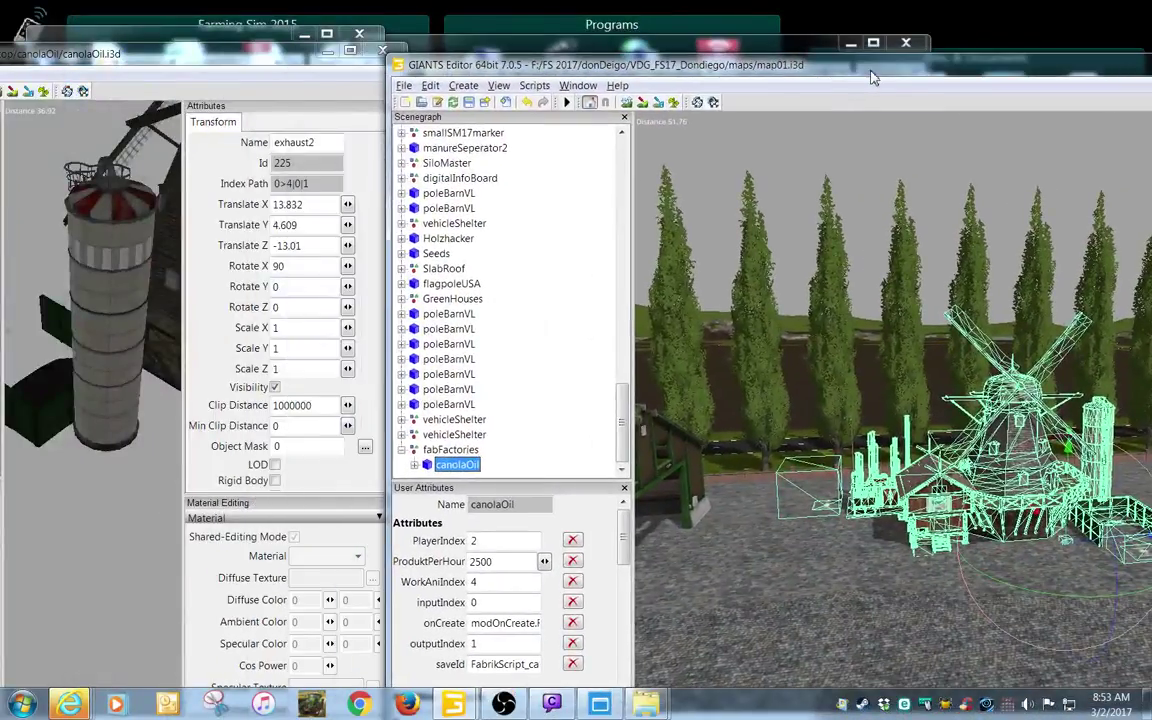
click(414, 465)
click(428, 465)
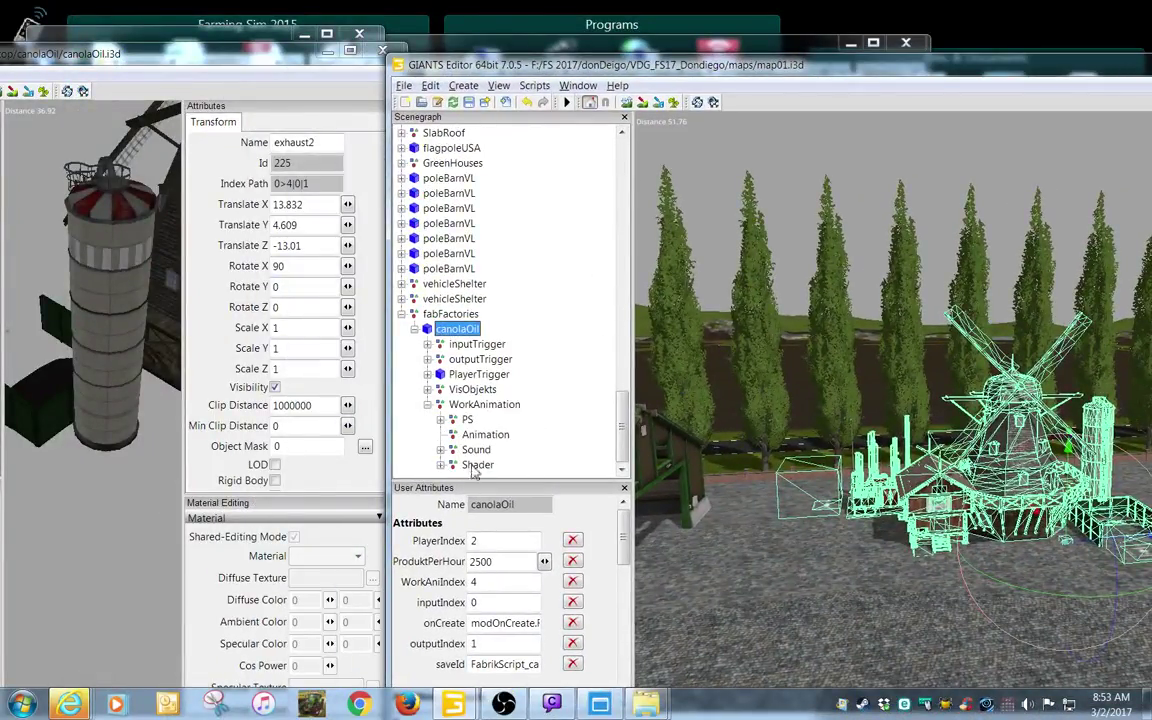
click(440, 419)
click(491, 437)
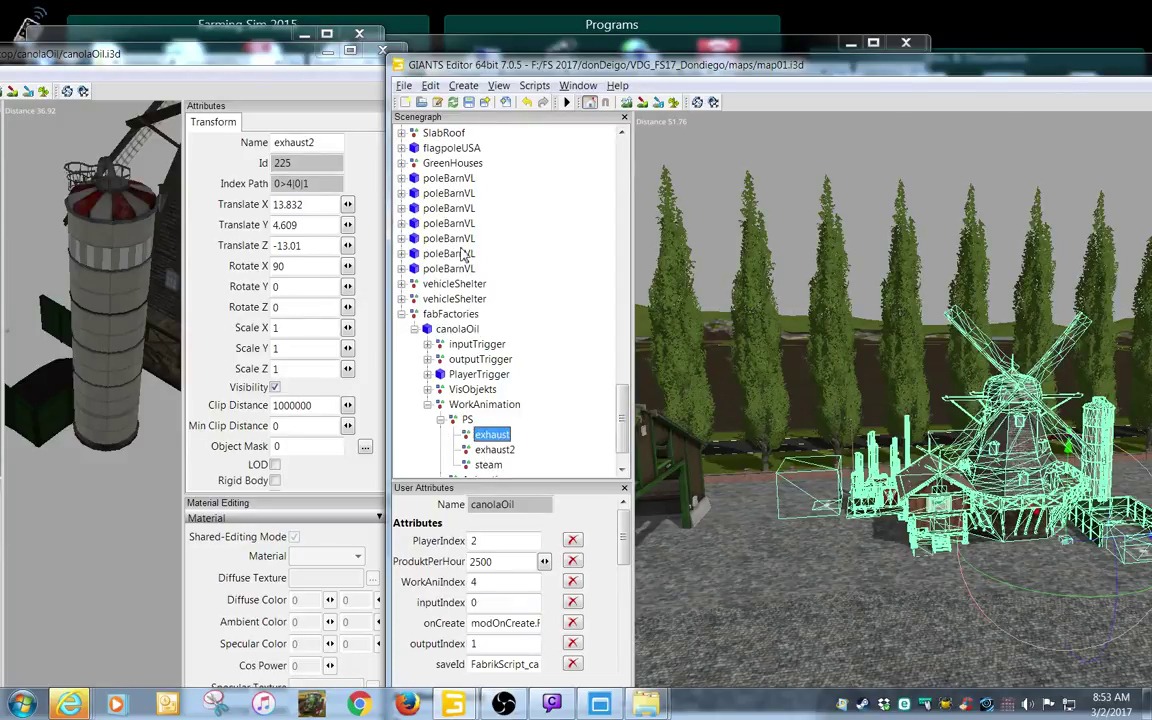
- Resize and arrange the canolaOil.i3d and map01.i3d editor windows side by side with both User Attributes sections visible
drag(269, 61, 668, 62)
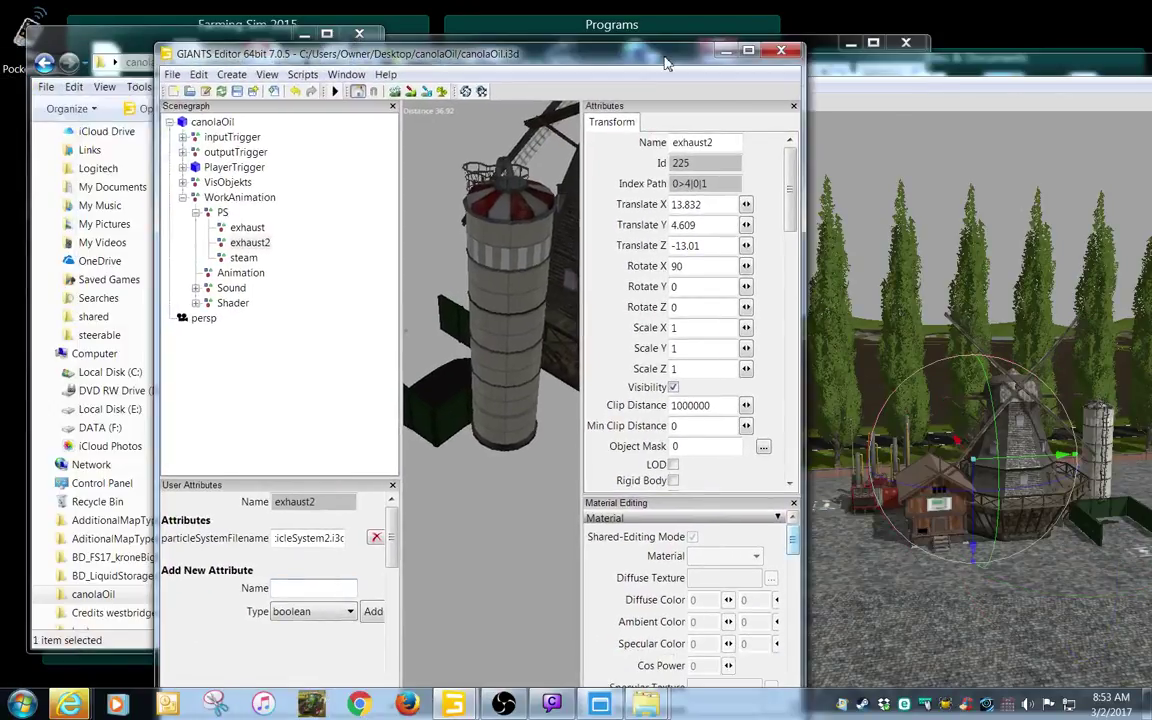
drag(804, 149, 570, 152)
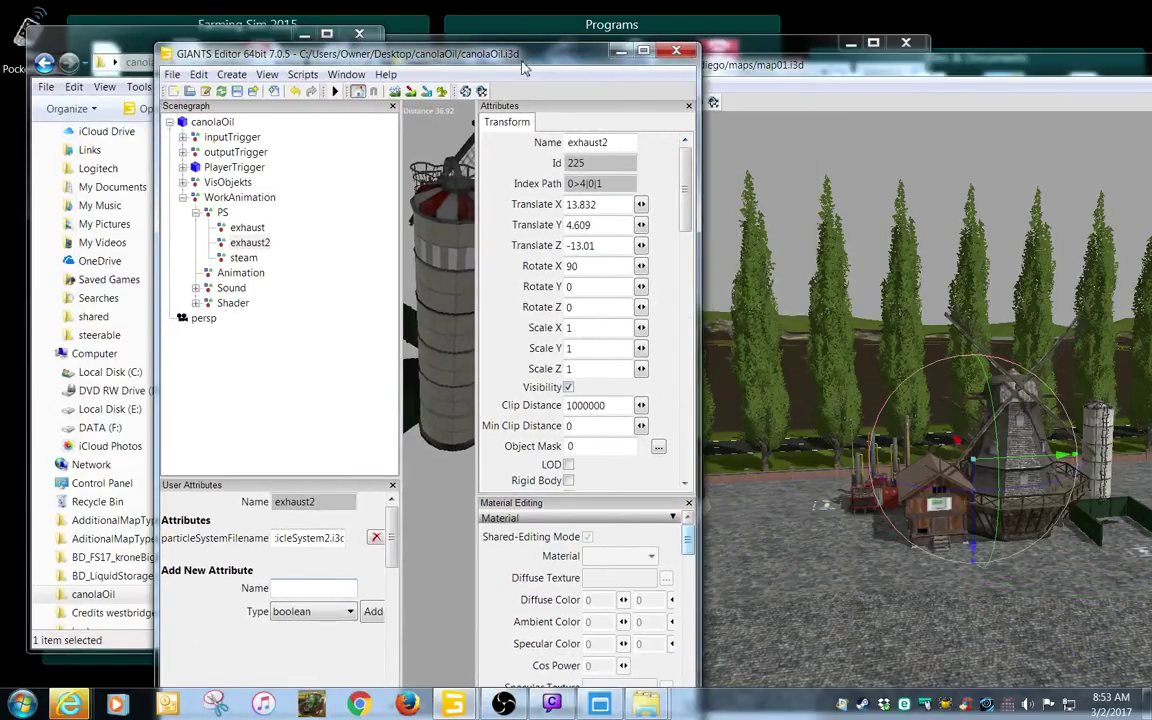
drag(520, 59, 382, 28)
click(707, 68)
drag(707, 68, 755, 50)
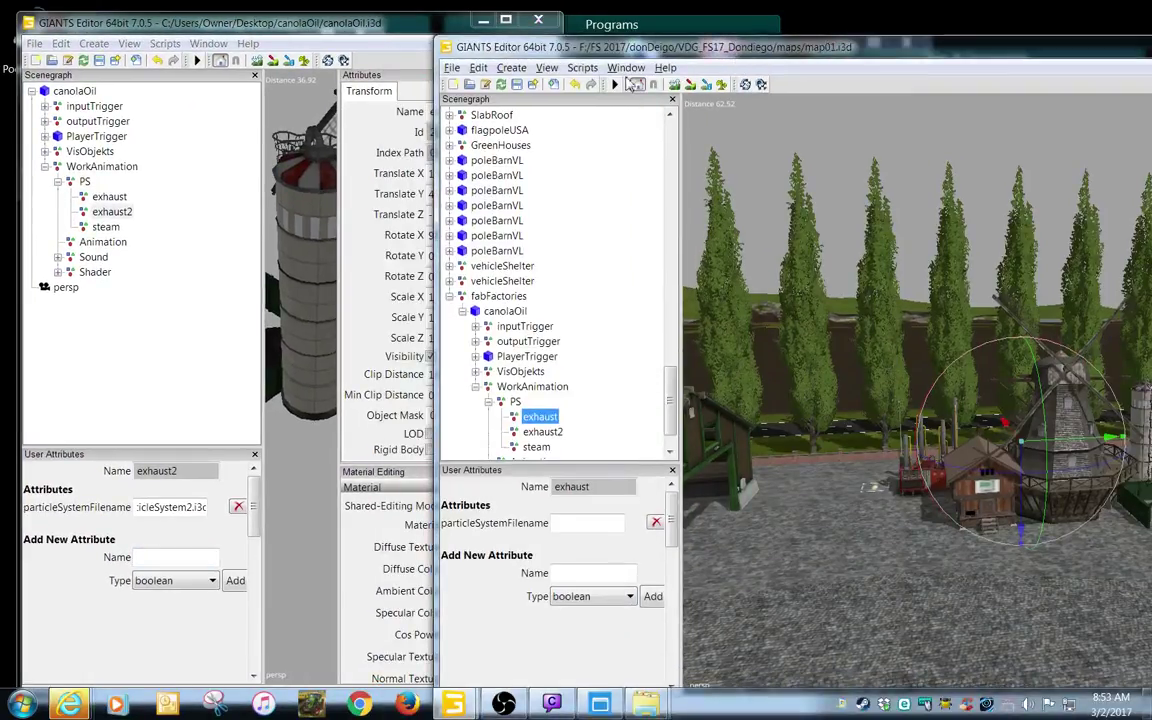
drag(438, 99, 1060, 180)
drag(1075, 49, 735, 37)
- Copy the exhaust node's particleSystemFilename path from canolaOil.i3d into the exhaust node of map01.i3d
click(110, 196)
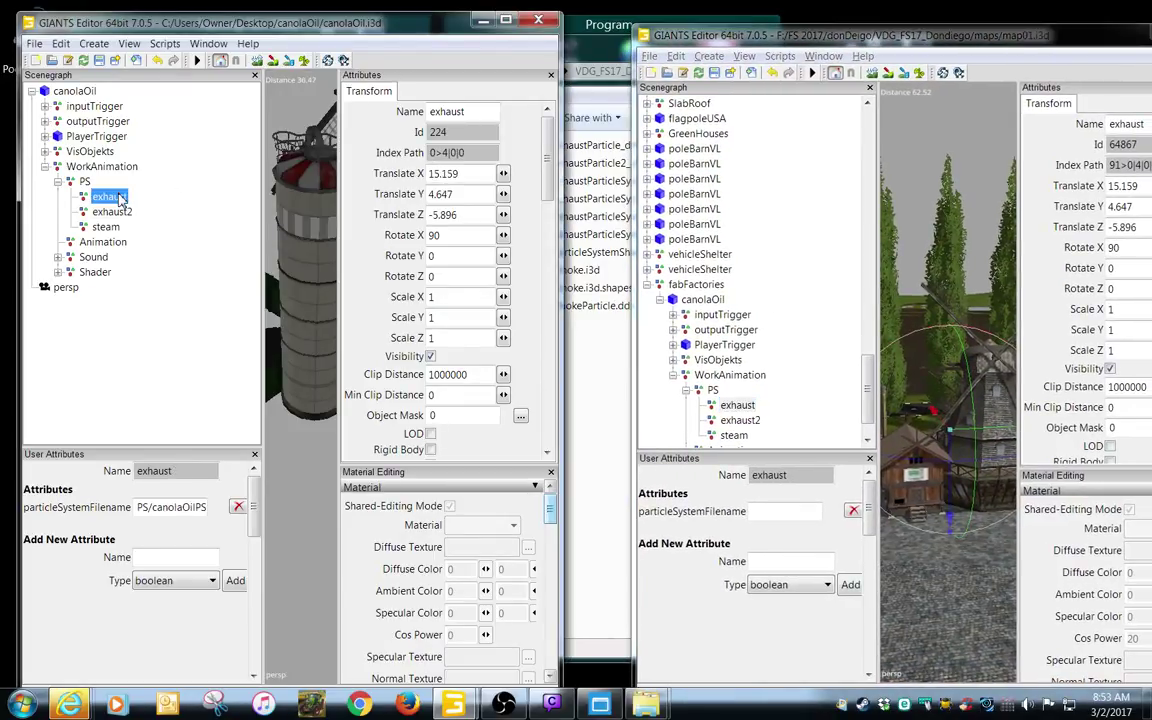
double_click(174, 508)
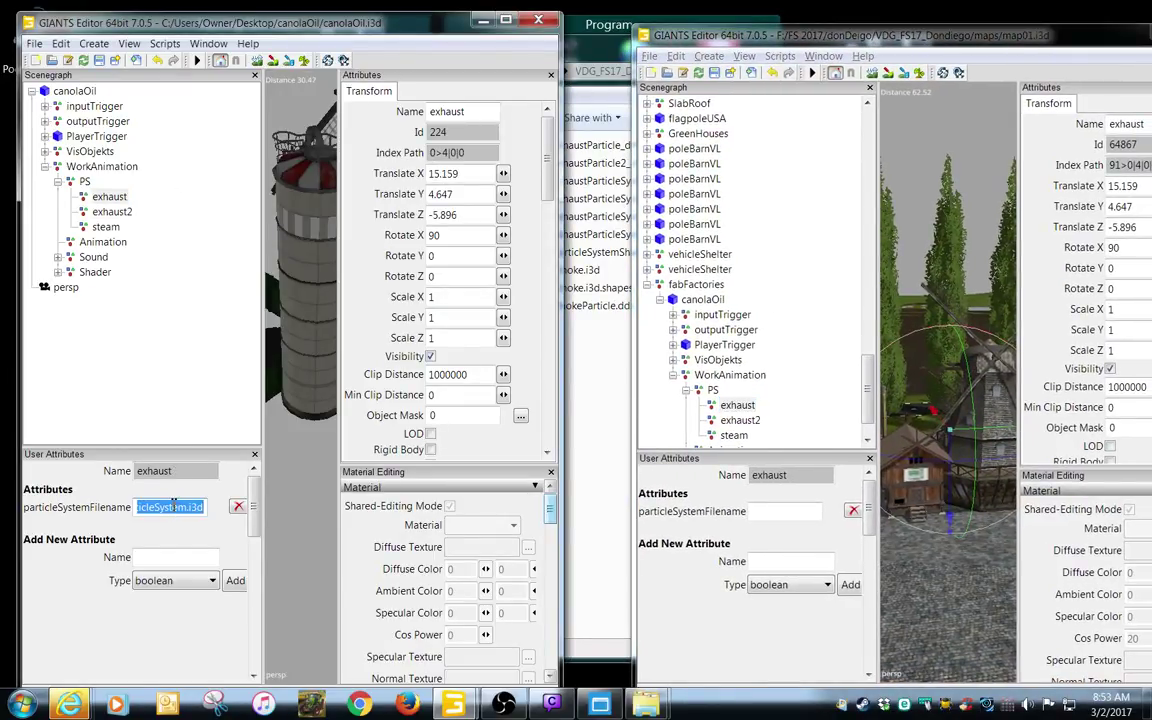
click(801, 514)
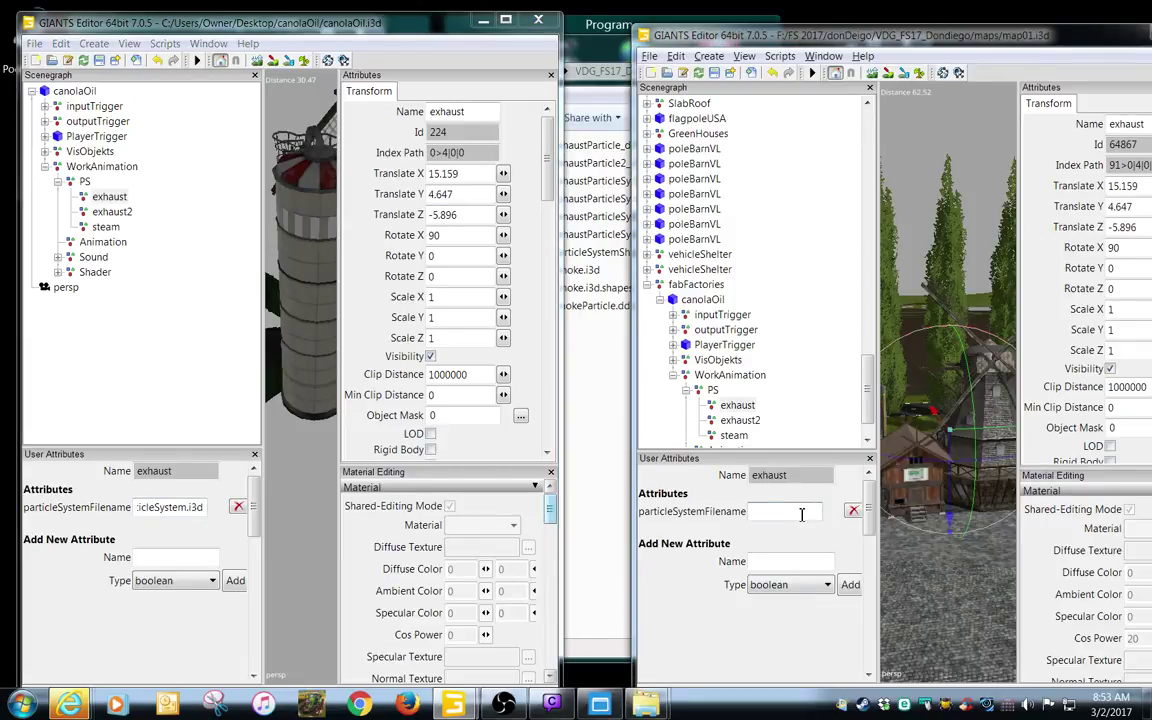
key(ctrl+v)
- Copy the exhaust2 node's particleSystemFilename path, ending in exhaustParticleSystem2.i3d, from canolaOil.i3d into the exhaust2 node of map01.i3d
click(112, 210)
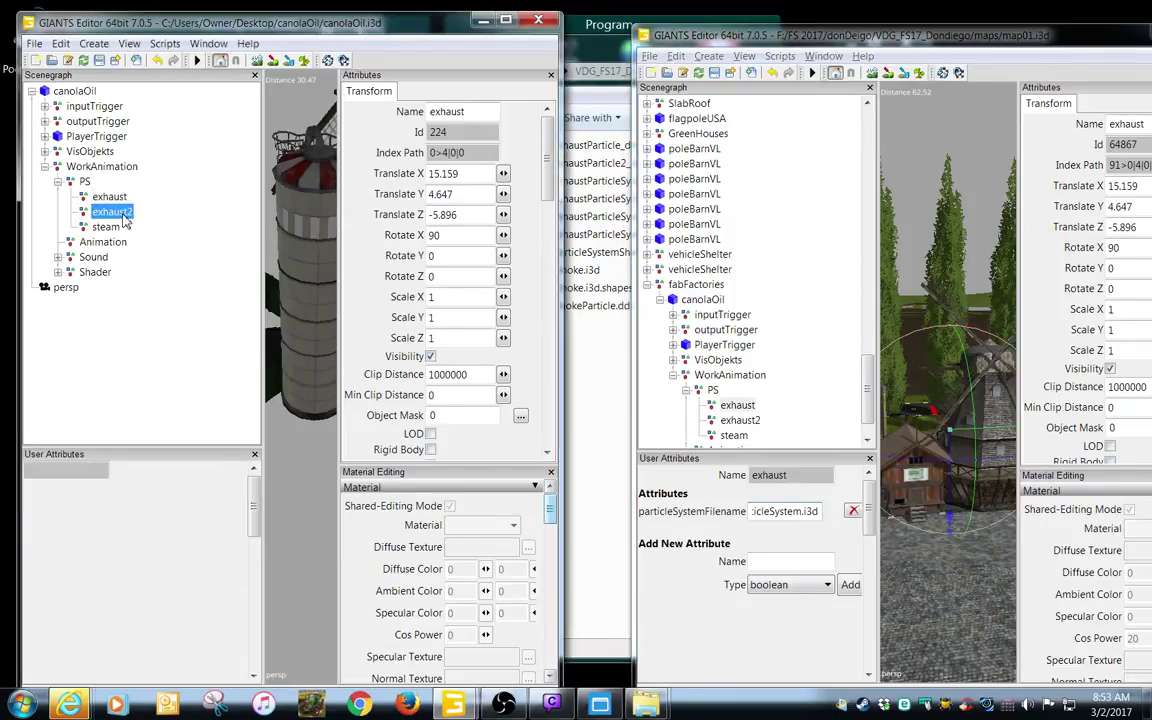
triple_click(174, 506)
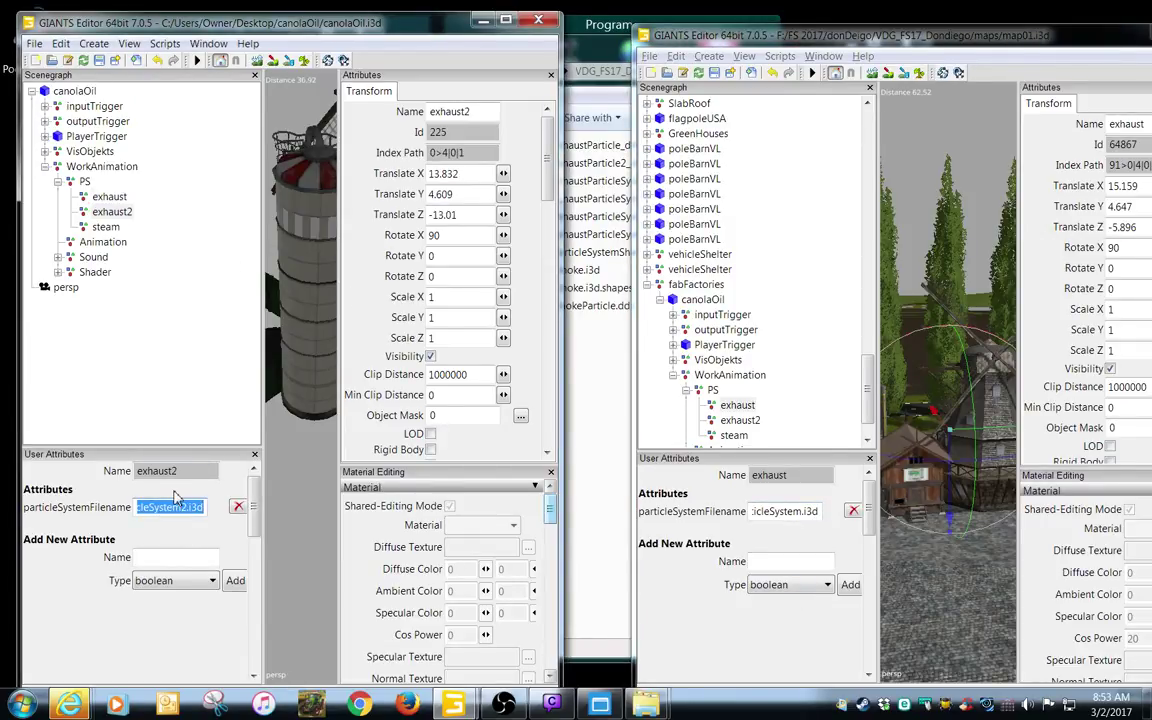
click(745, 421)
key(Down)
click(799, 511)
key(ctrl+v)
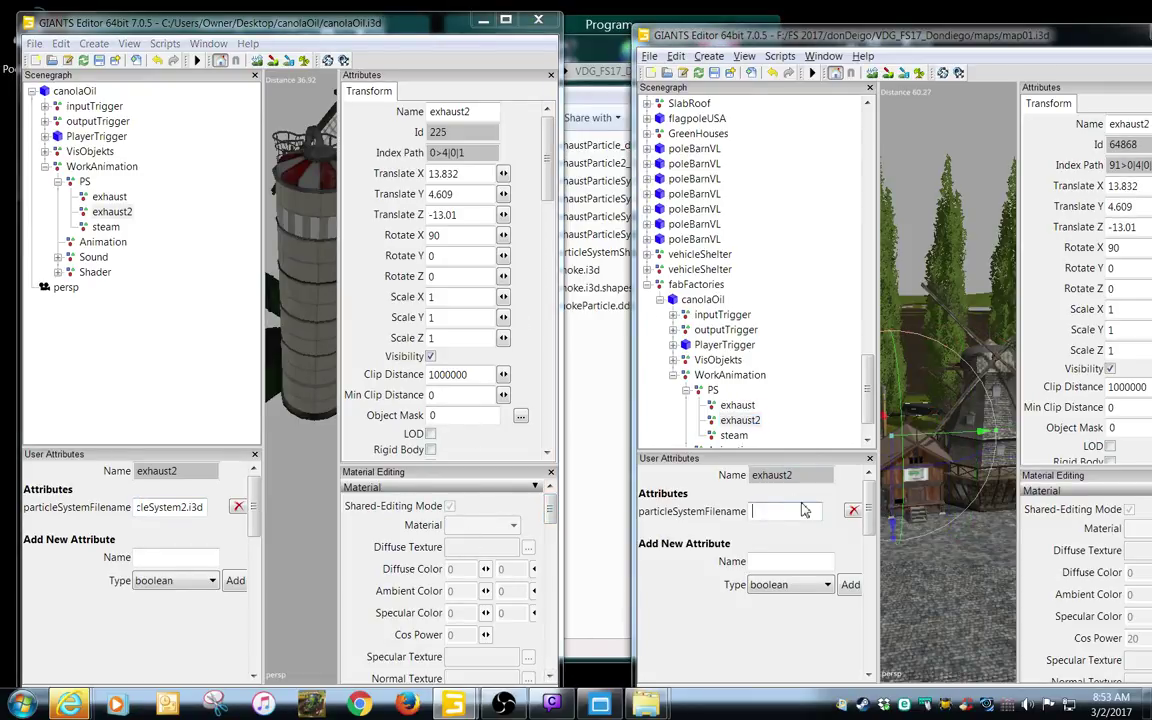
- Copy the steam node's particleSystemFilename path, ending in Smoke.i3d, from canolaOil.i3d into the steam node of map01.i3d
click(105, 227)
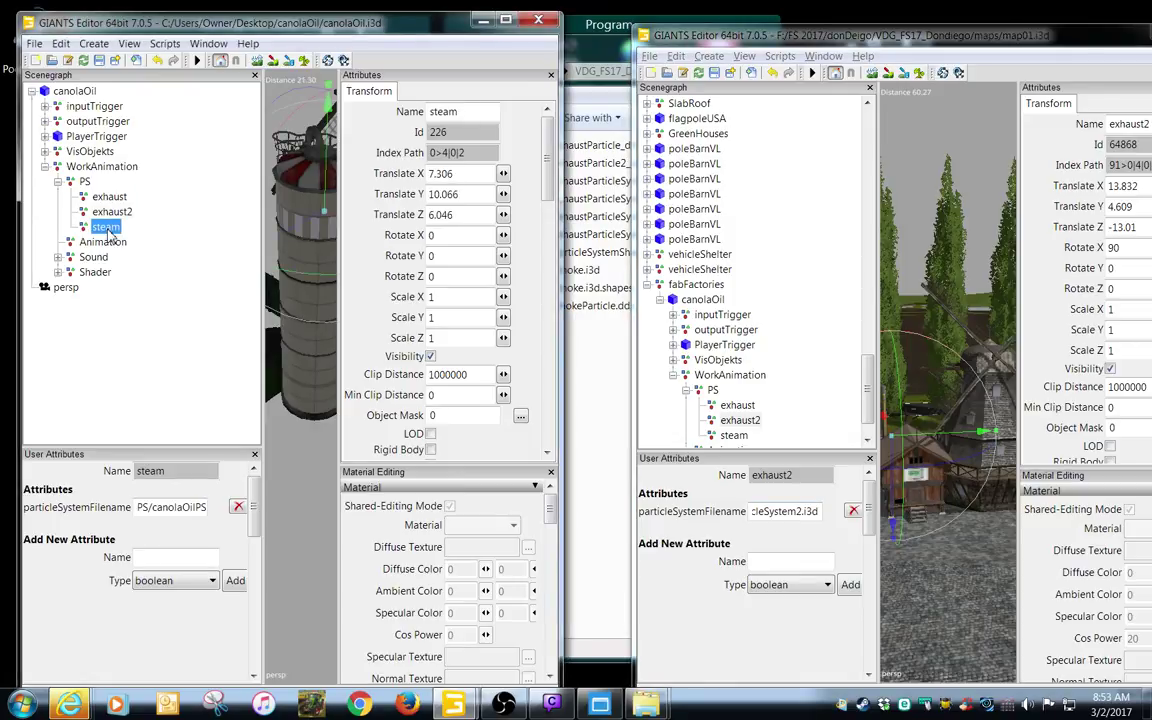
double_click(182, 507)
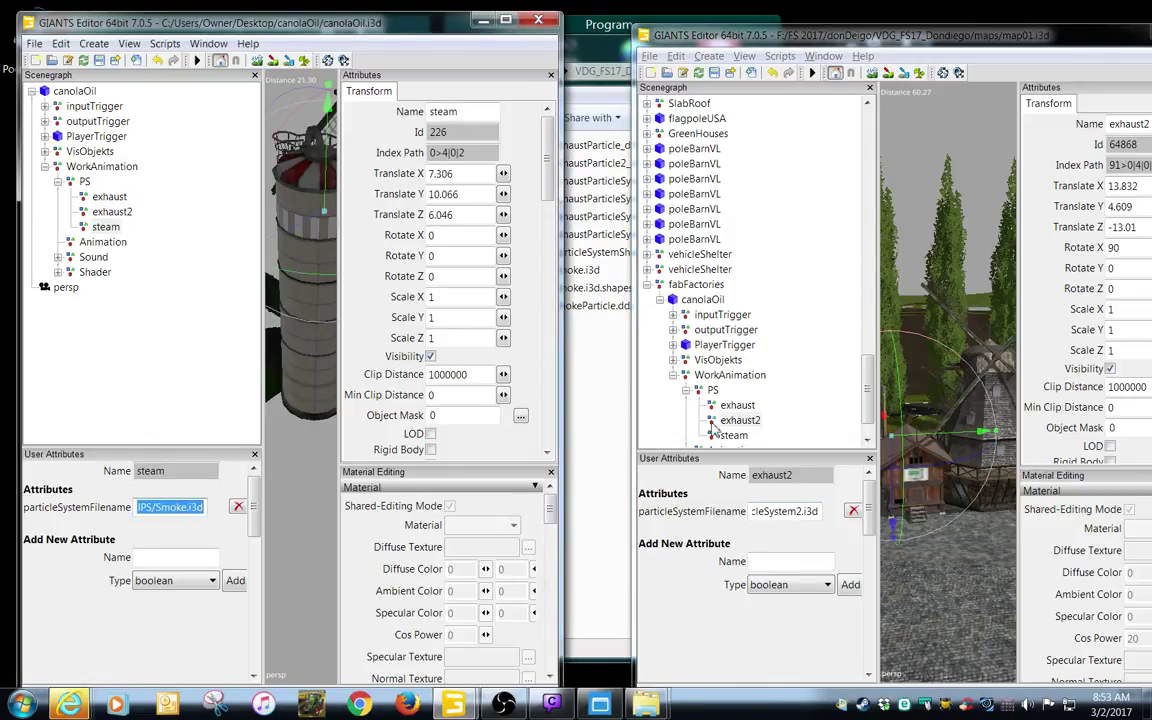
click(733, 436)
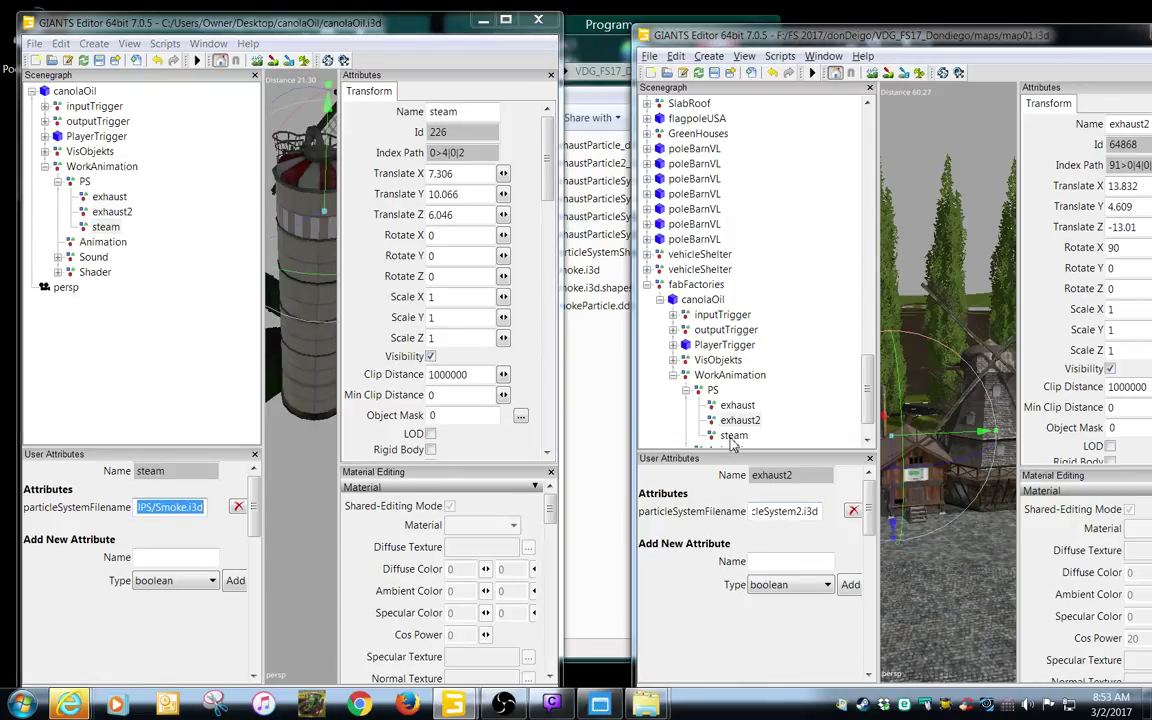
click(789, 512)
key(End)
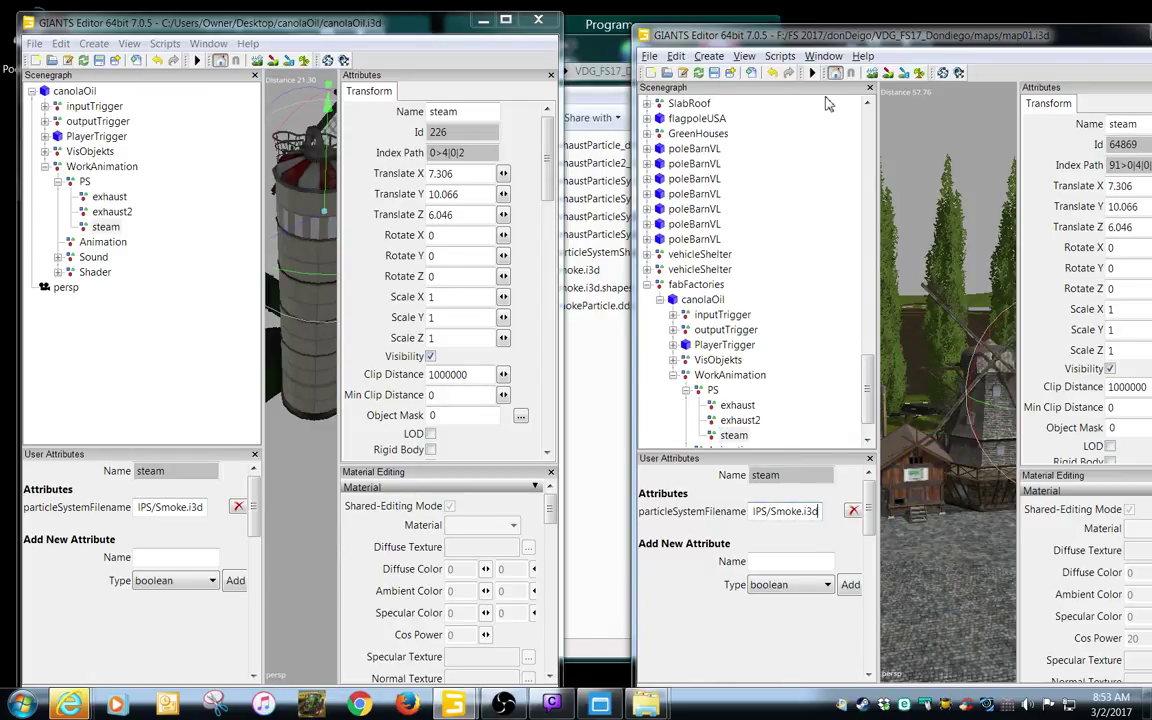
- Close the canolaOil.i3d editor and save map01.i3d in the maximized map editor
drag(881, 40, 825, 39)
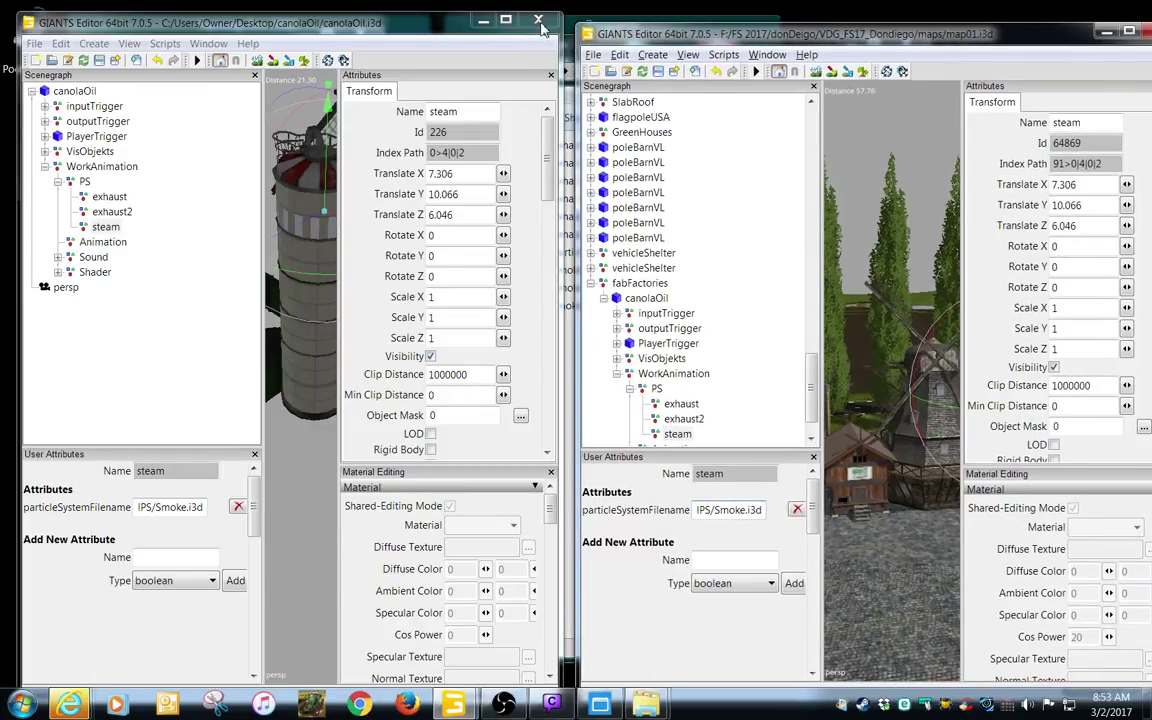
click(538, 21)
double_click(694, 37)
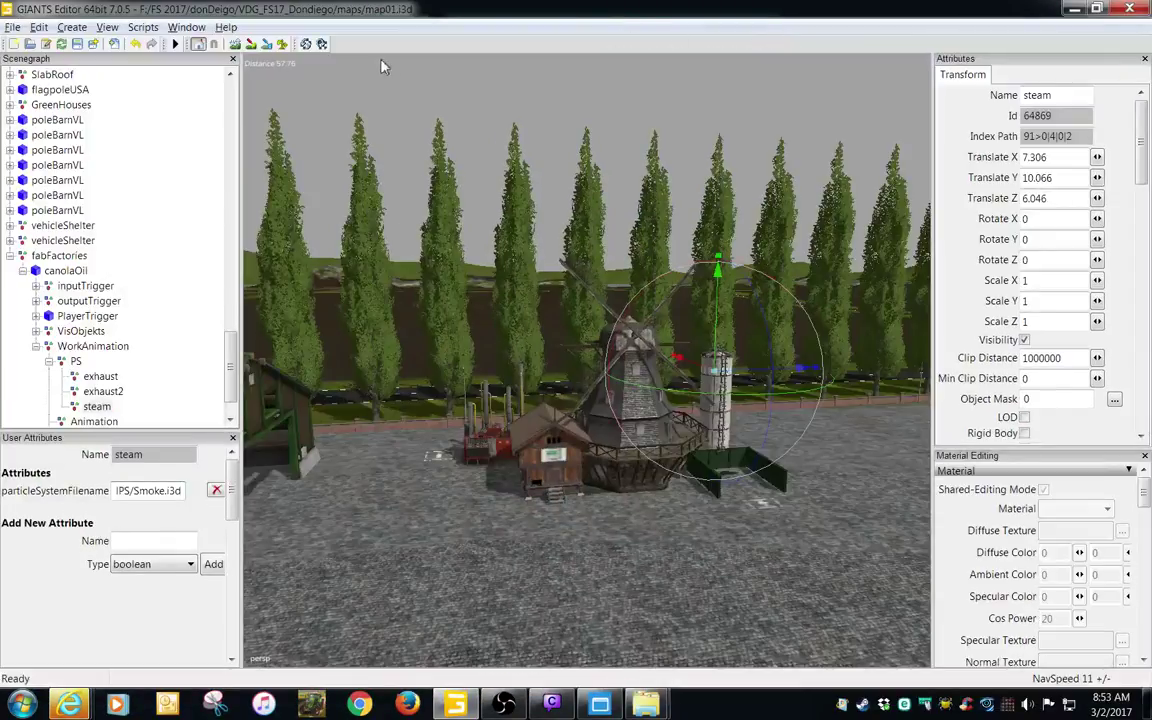
click(70, 298)
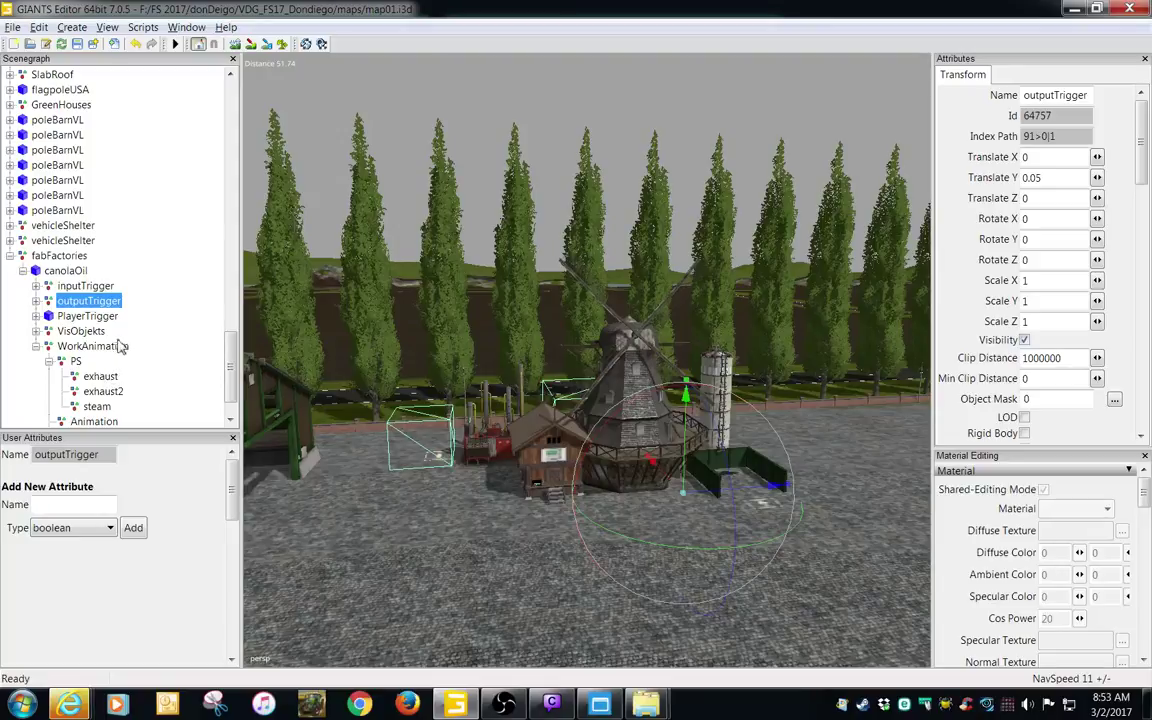
click(77, 45)
- Launch Farming Simulator 17 and start Savegame 4 on the Dondiego map with the selected mods
click(316, 702)
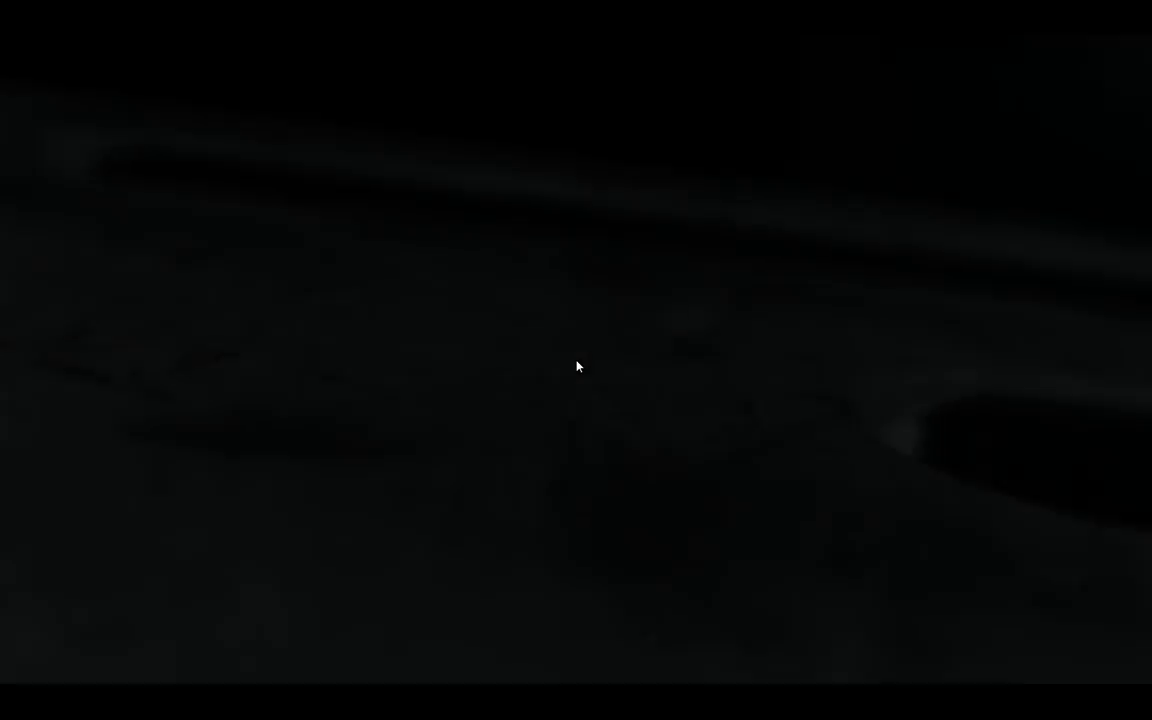
click(576, 362)
click(576, 362)
click(567, 271)
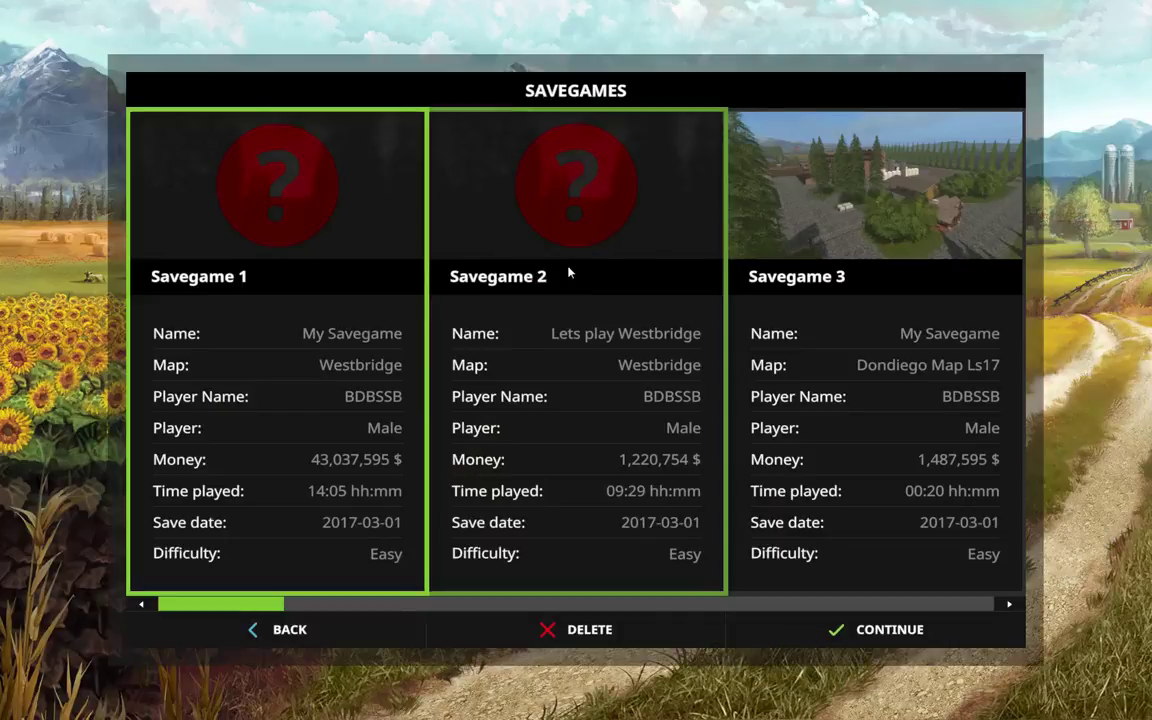
scroll(632, 343, down, 2)
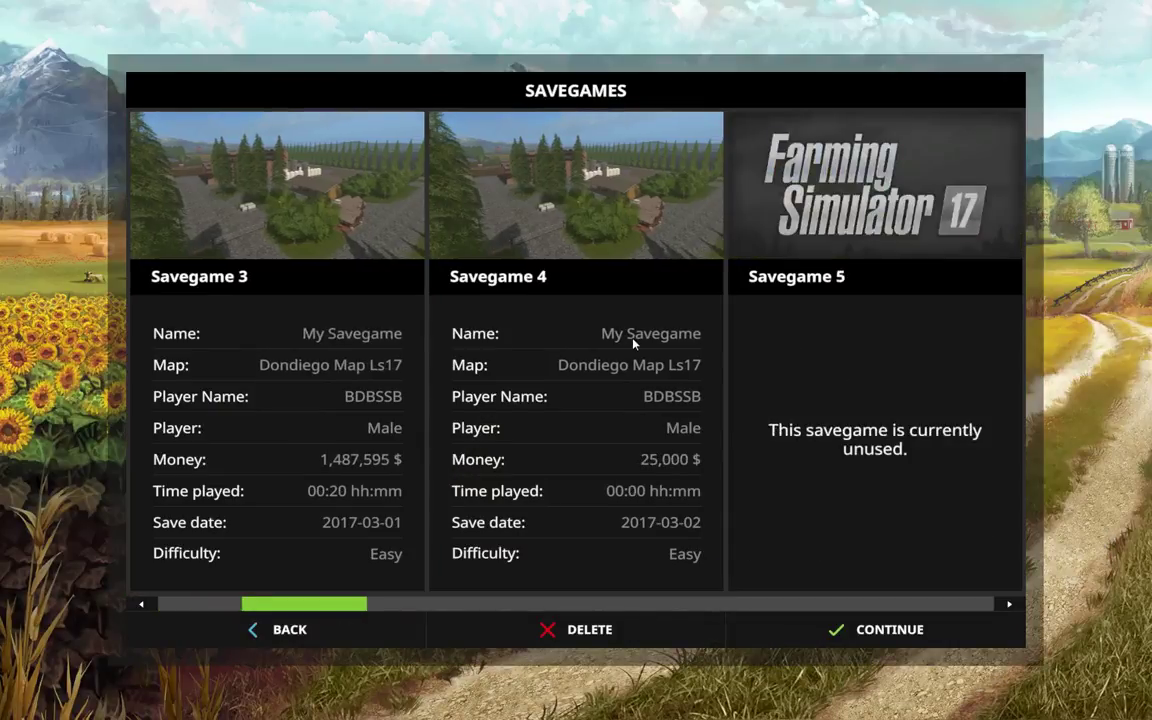
click(640, 394)
click(612, 356)
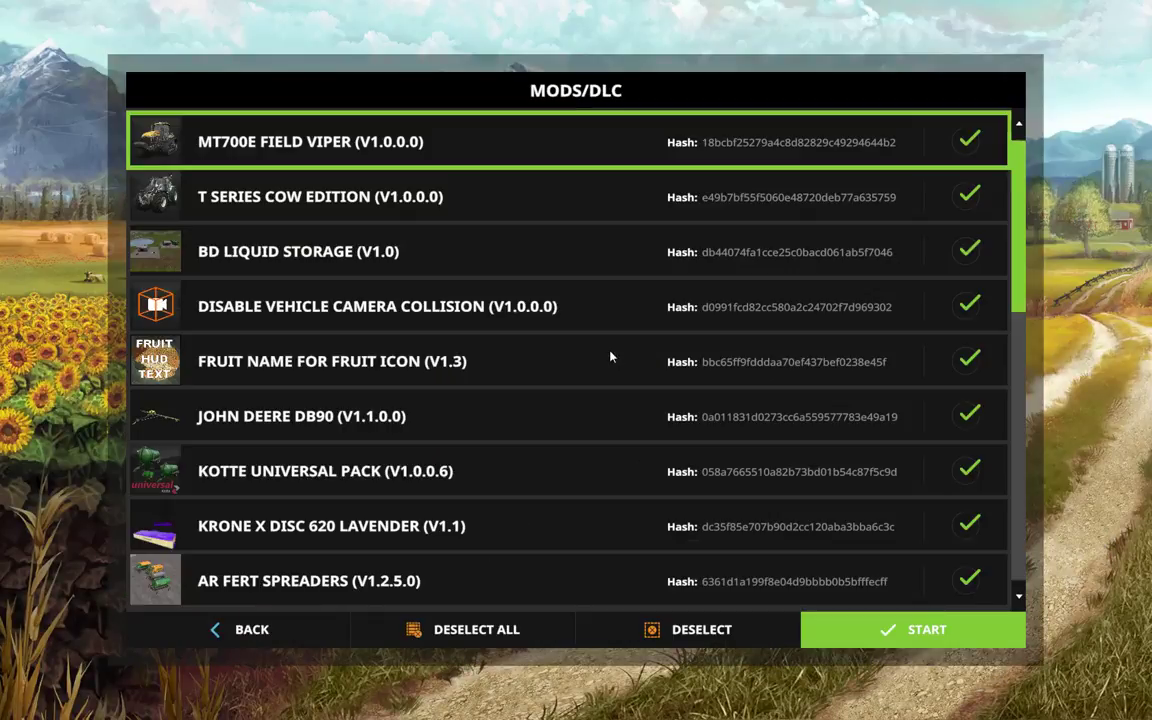
click(896, 640)
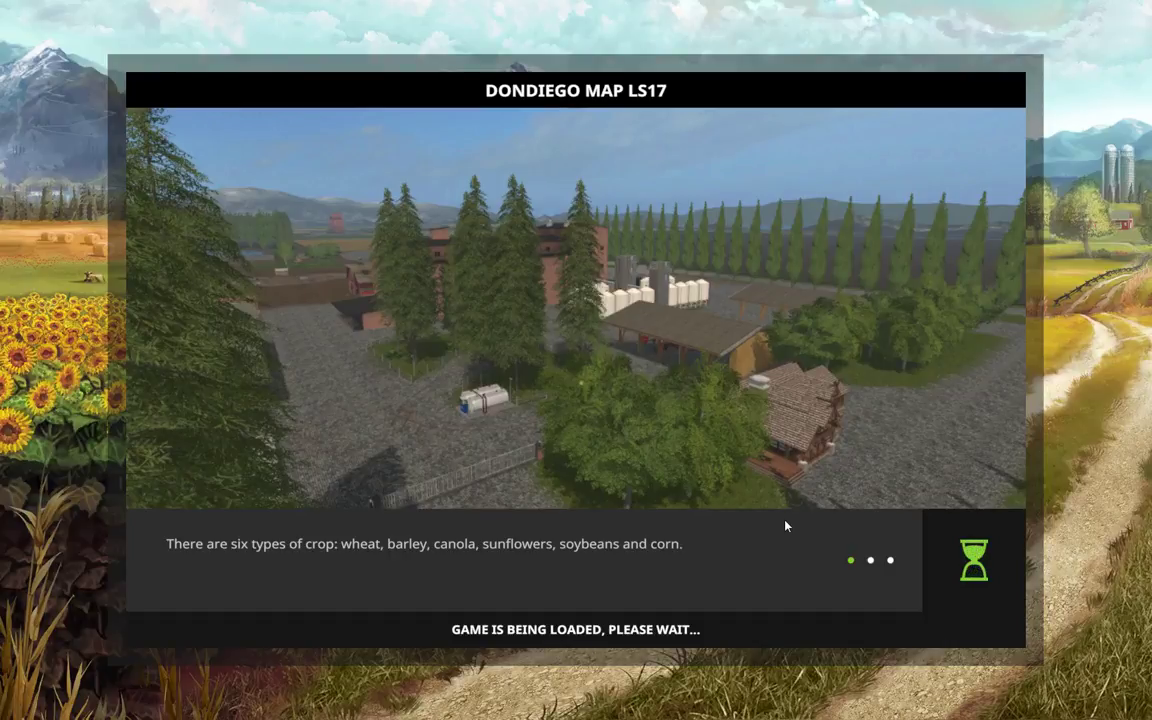
click(697, 632)
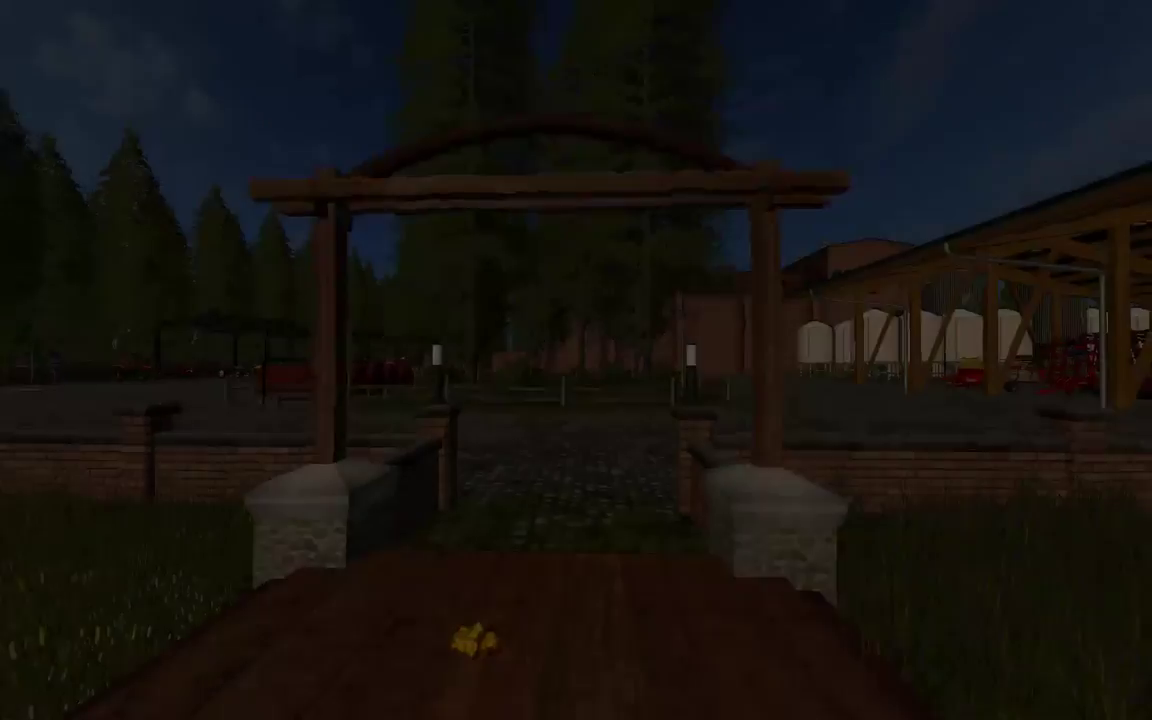
- Switch from the game to the mods folder manager, open log.txt in a maximized Notepad, and search it for "error"
key(Escape)
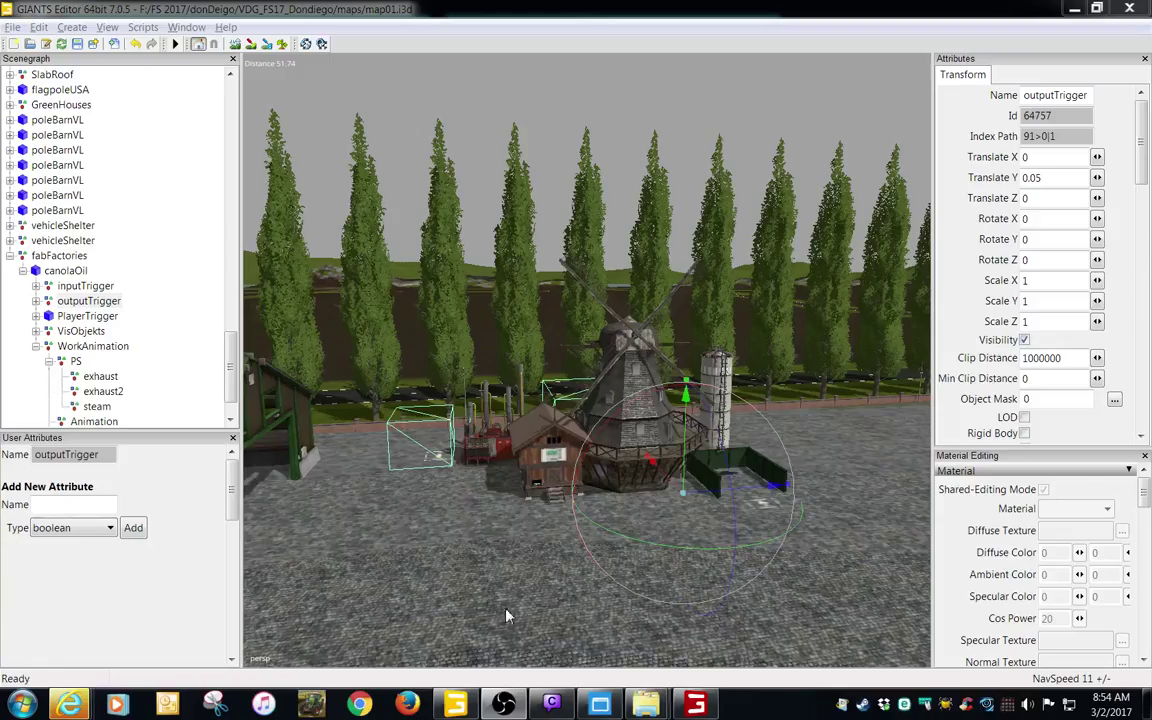
click(609, 706)
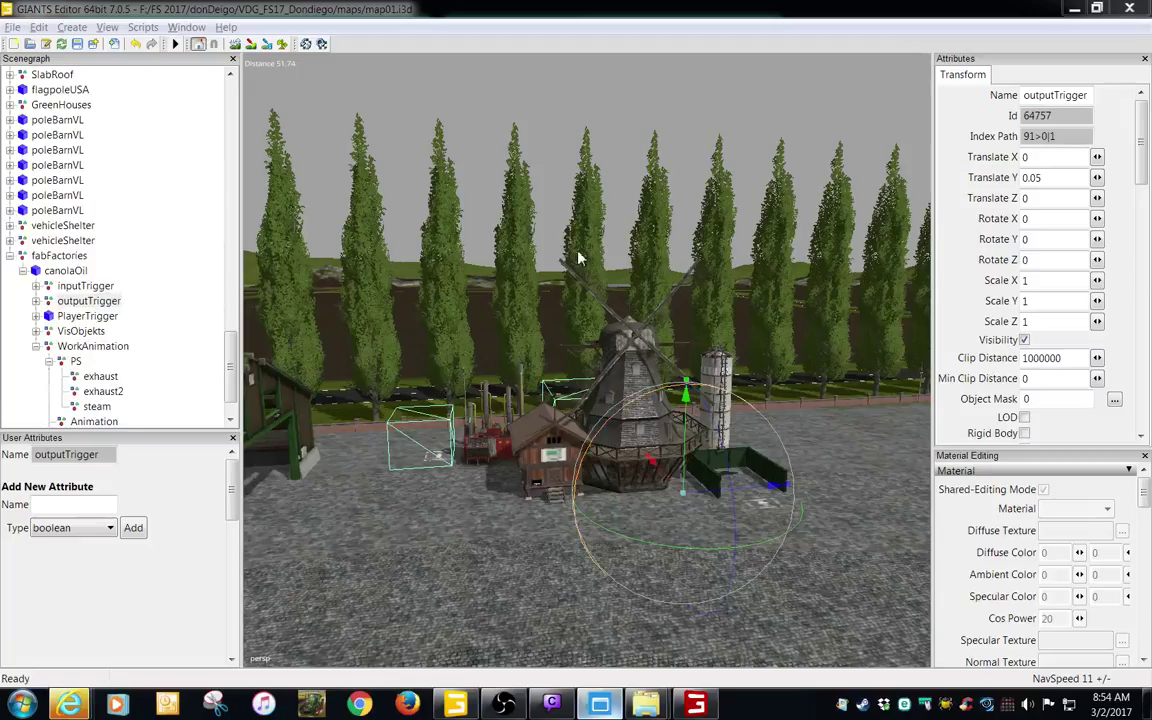
click(474, 256)
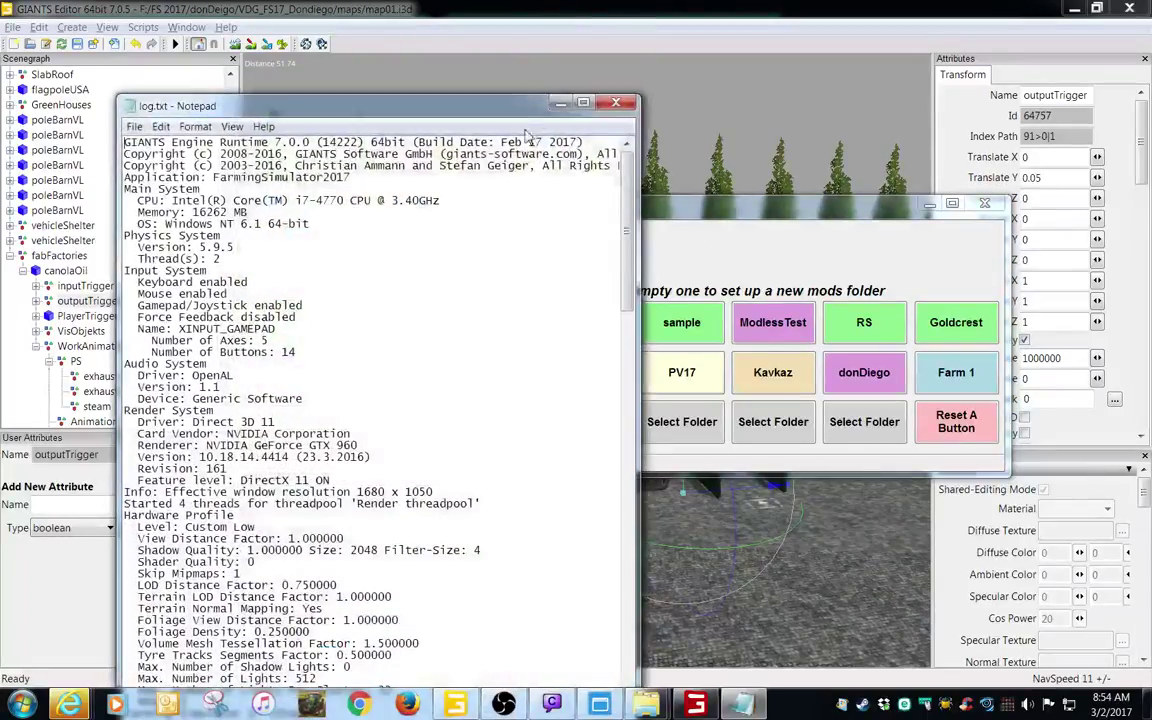
double_click(513, 106)
key(ctrl+f)
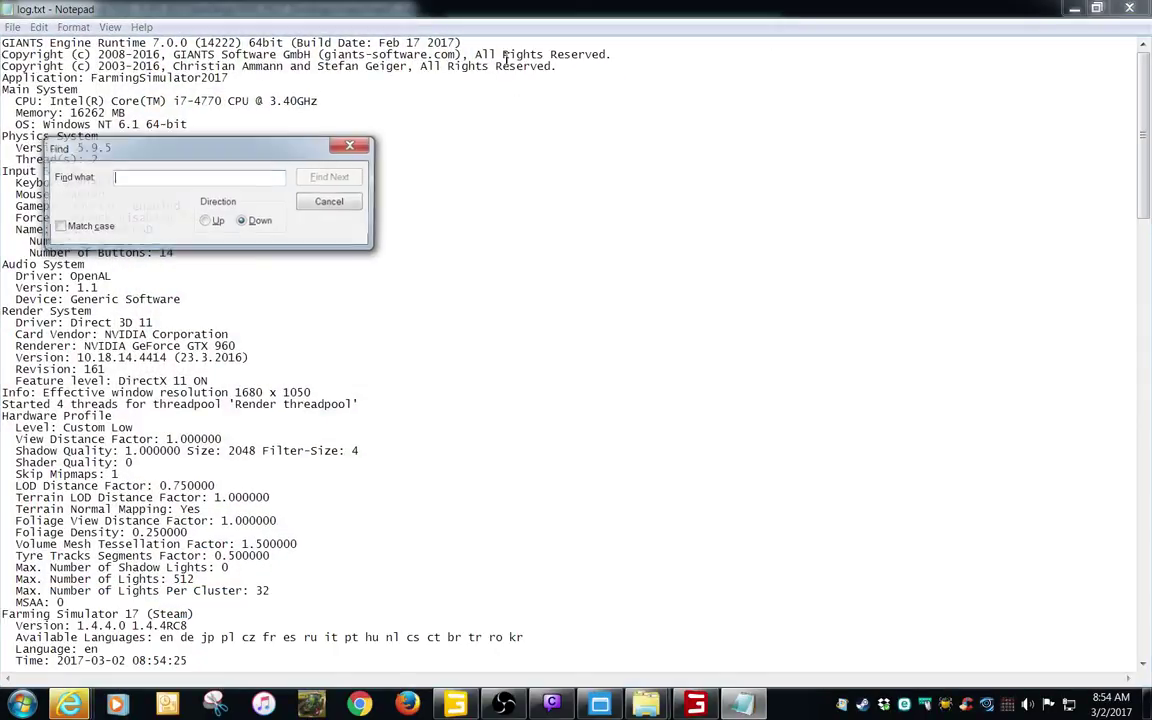
text(error)
key(Return)
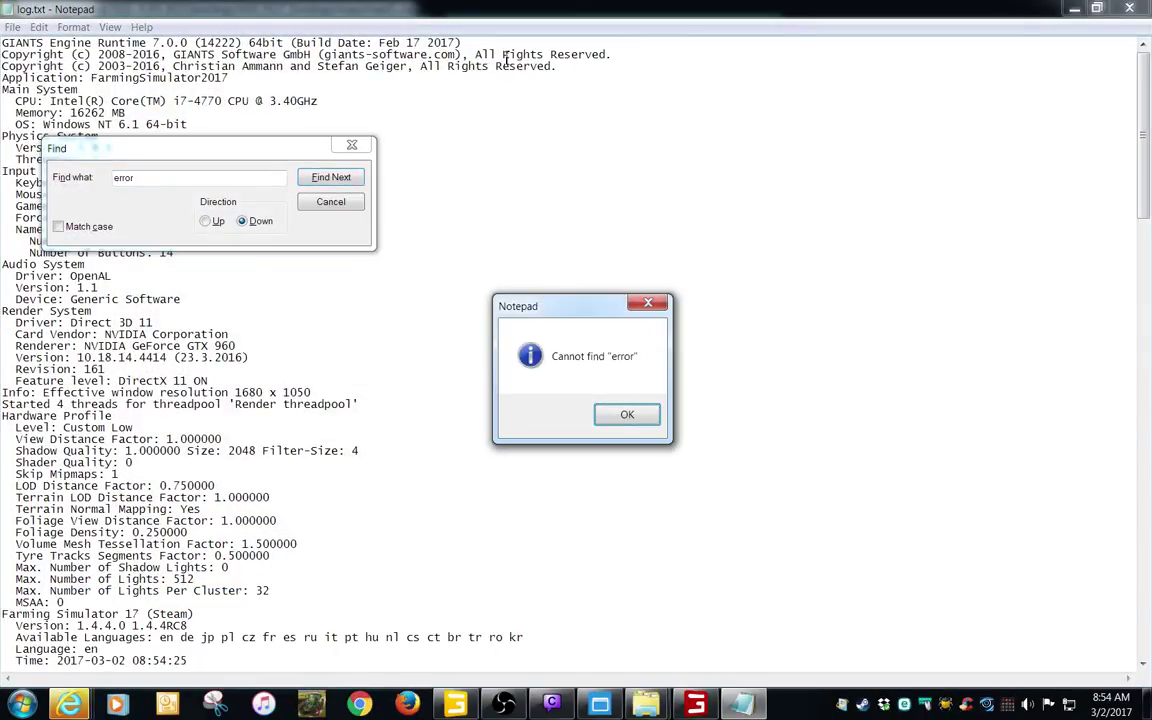
- Search the game log for "warning"
key(Return)
key(BackSpace)
key(BackSpace)
key(BackSpace)
key(BackSpace)
key(BackSpace)
text(warning)
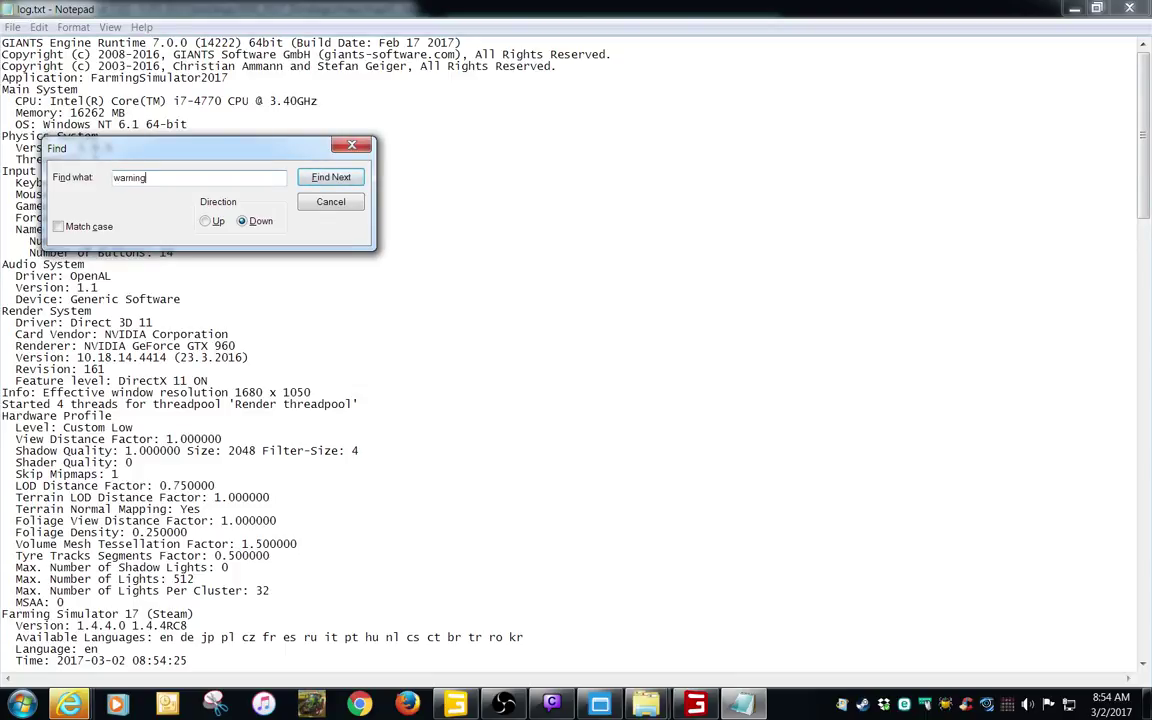
key(Return)
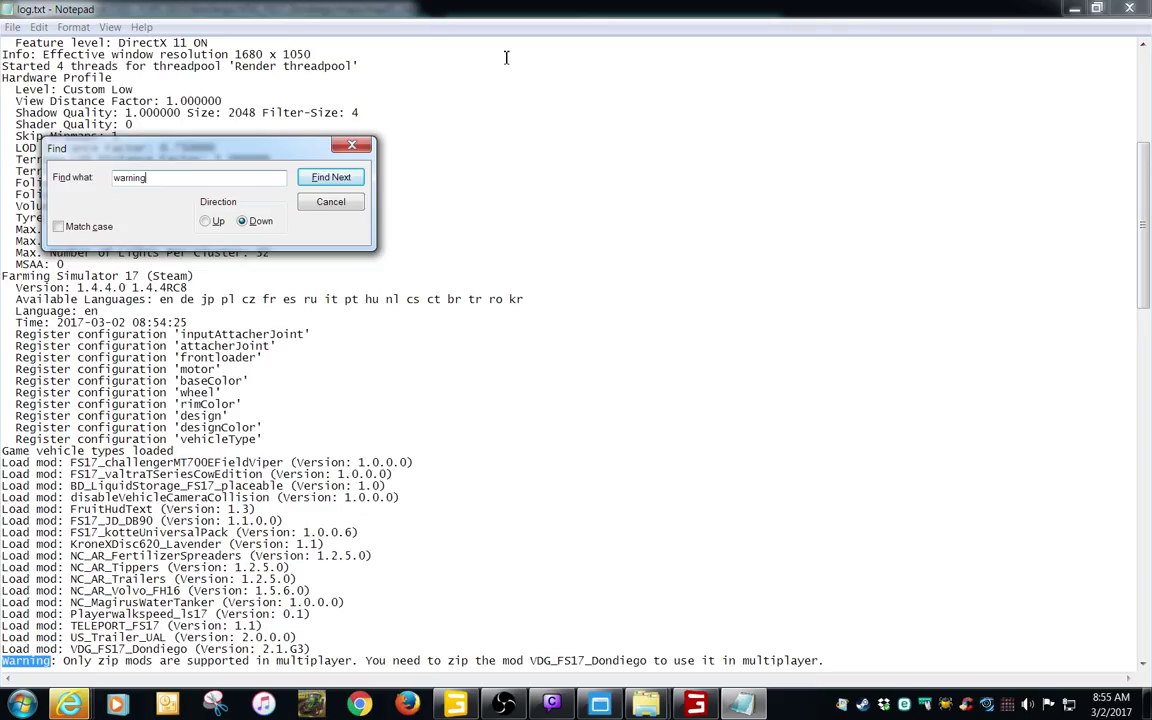
- Repeat the "warning" search from the start of the log to check for further matches, and close log.txt
click(325, 177)
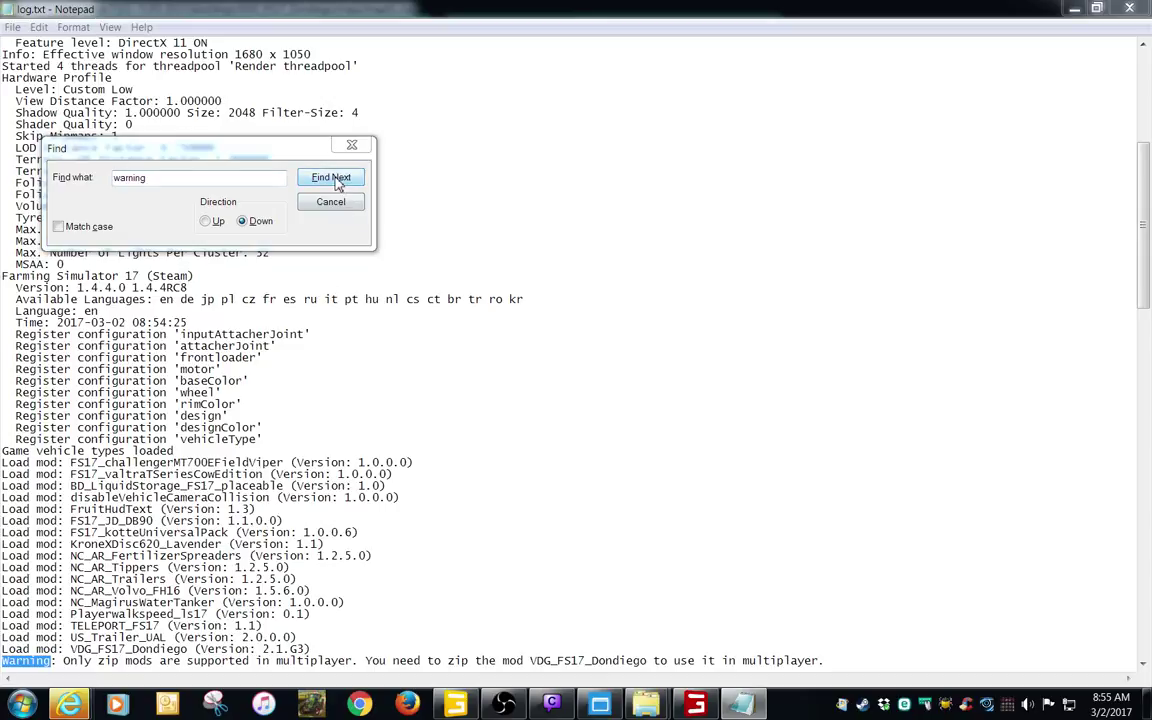
click(636, 418)
click(497, 128)
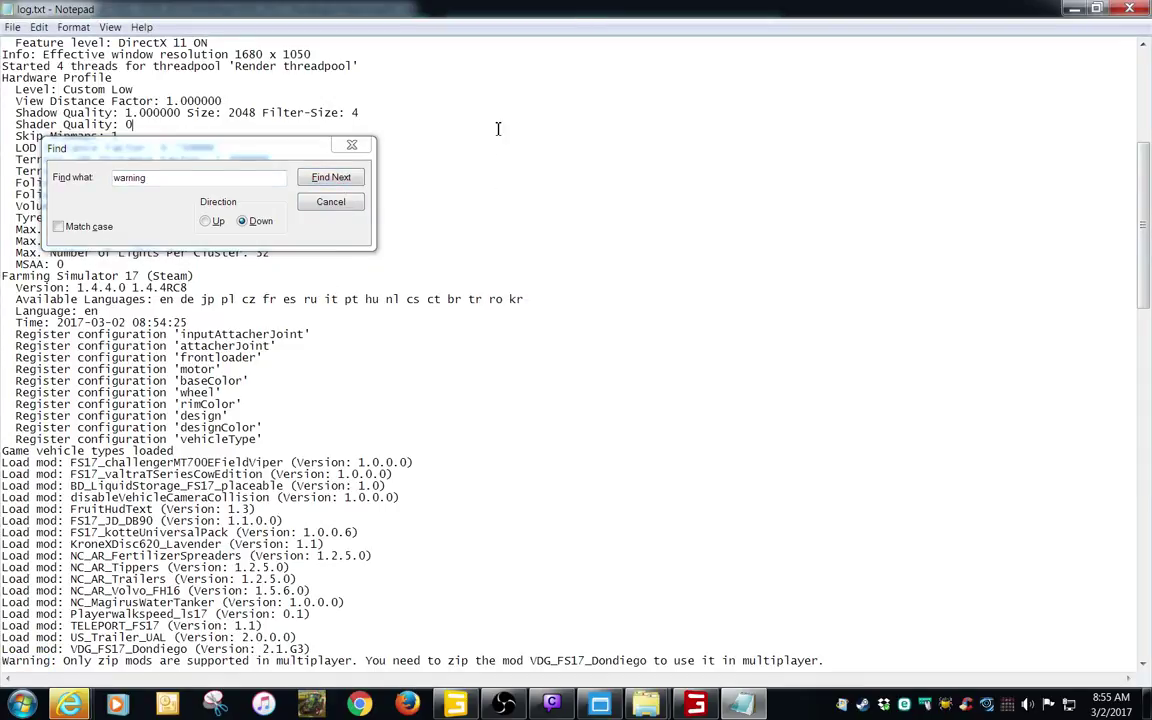
scroll(497, 128, up, 10)
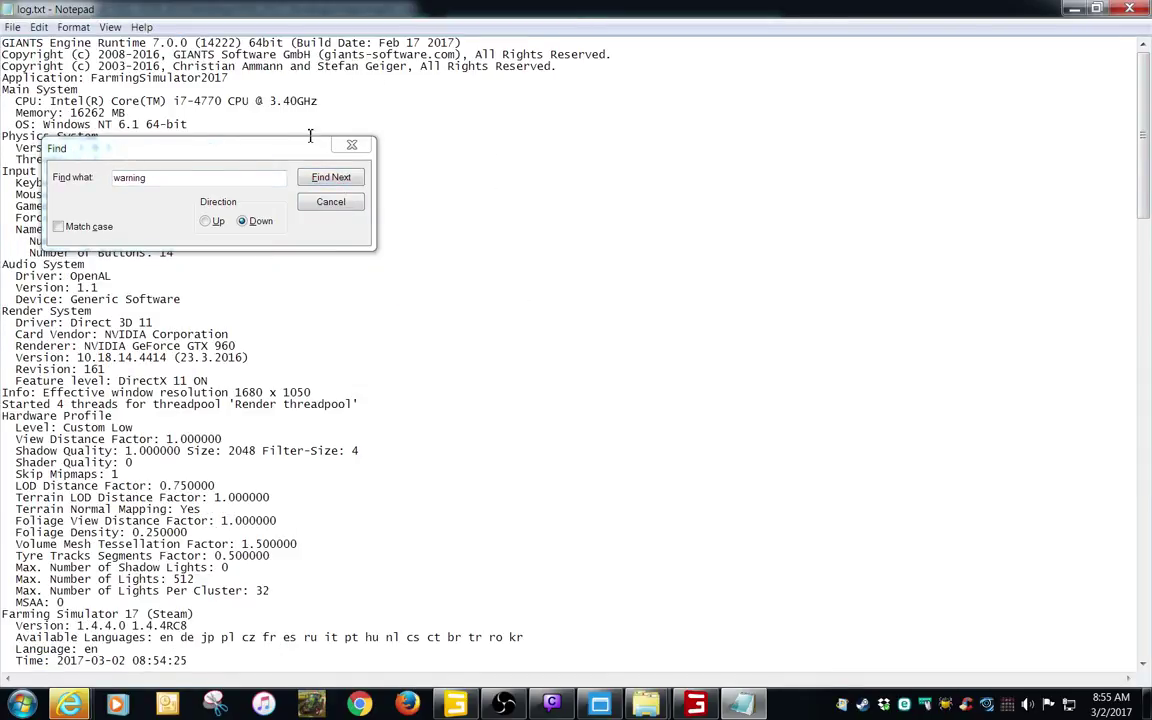
click(338, 186)
click(345, 178)
click(345, 178)
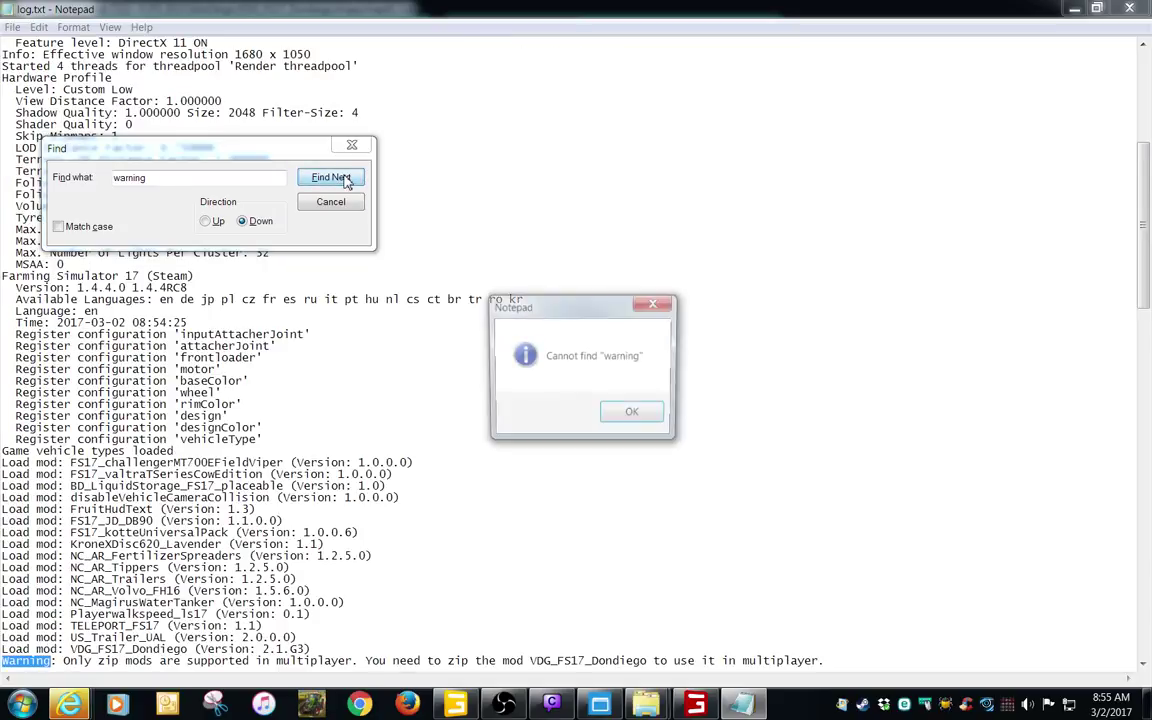
key(Return)
click(331, 202)
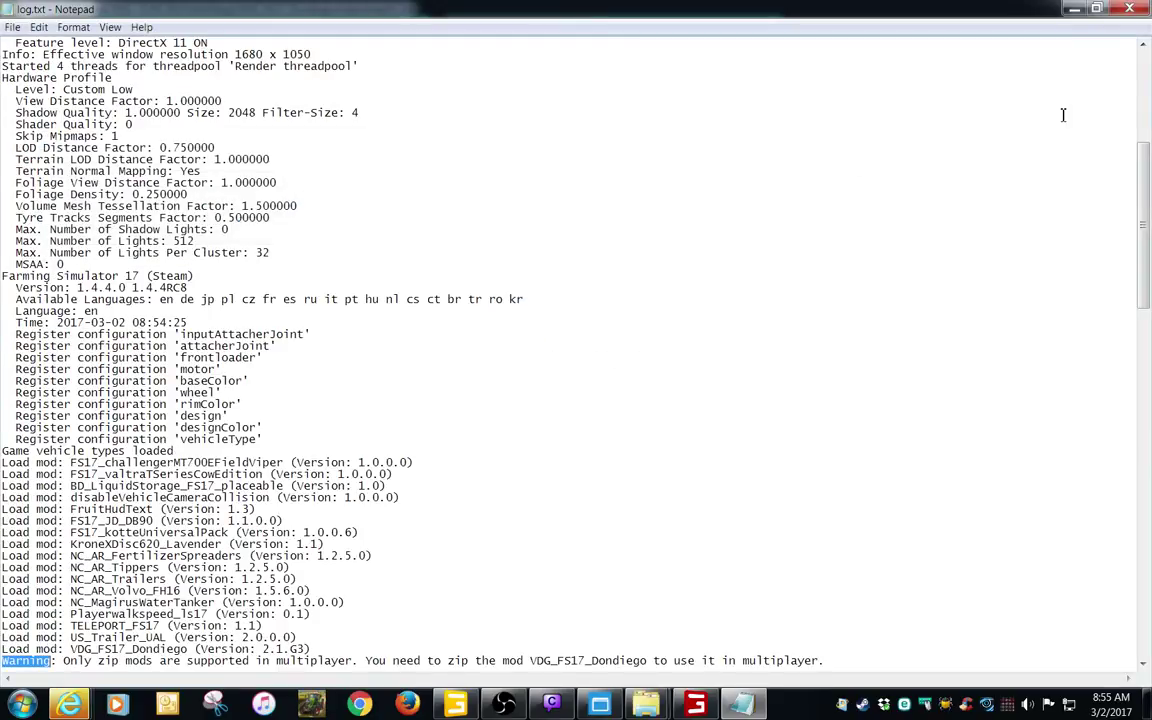
click(1130, 8)
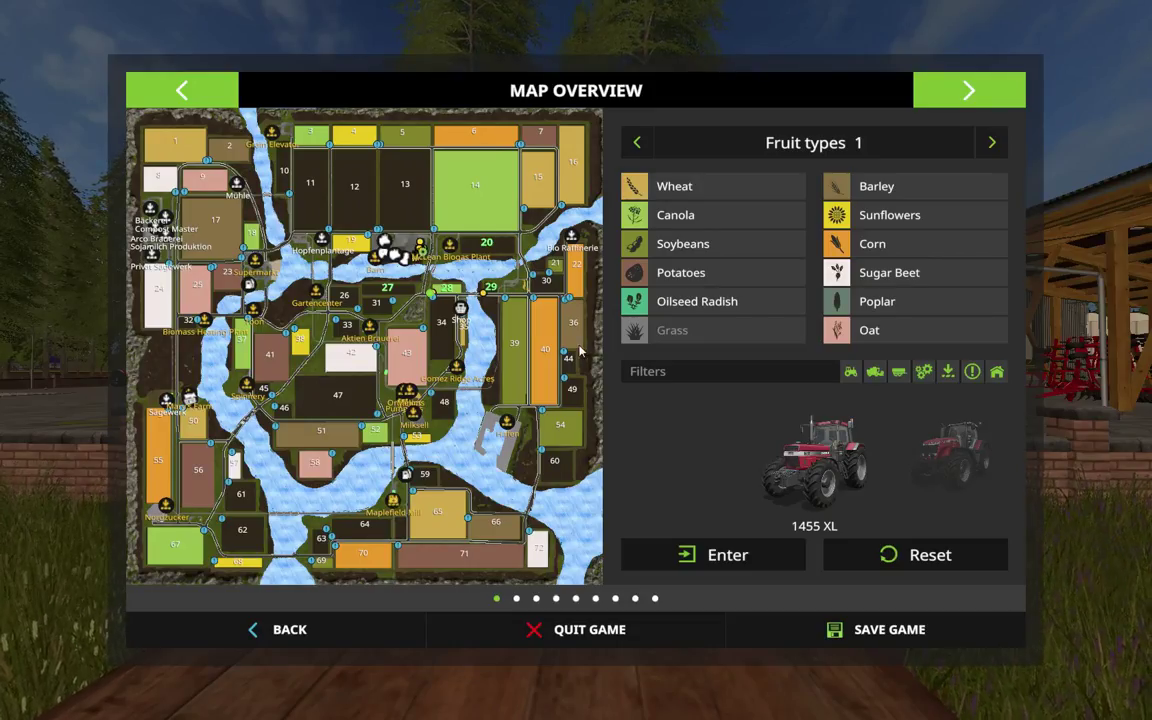
- Return to Farming Simulator 17, raise the farm's balance to 4,025,000, and buy the Volvo FH16 AR truck with its default colour
key(Escape)
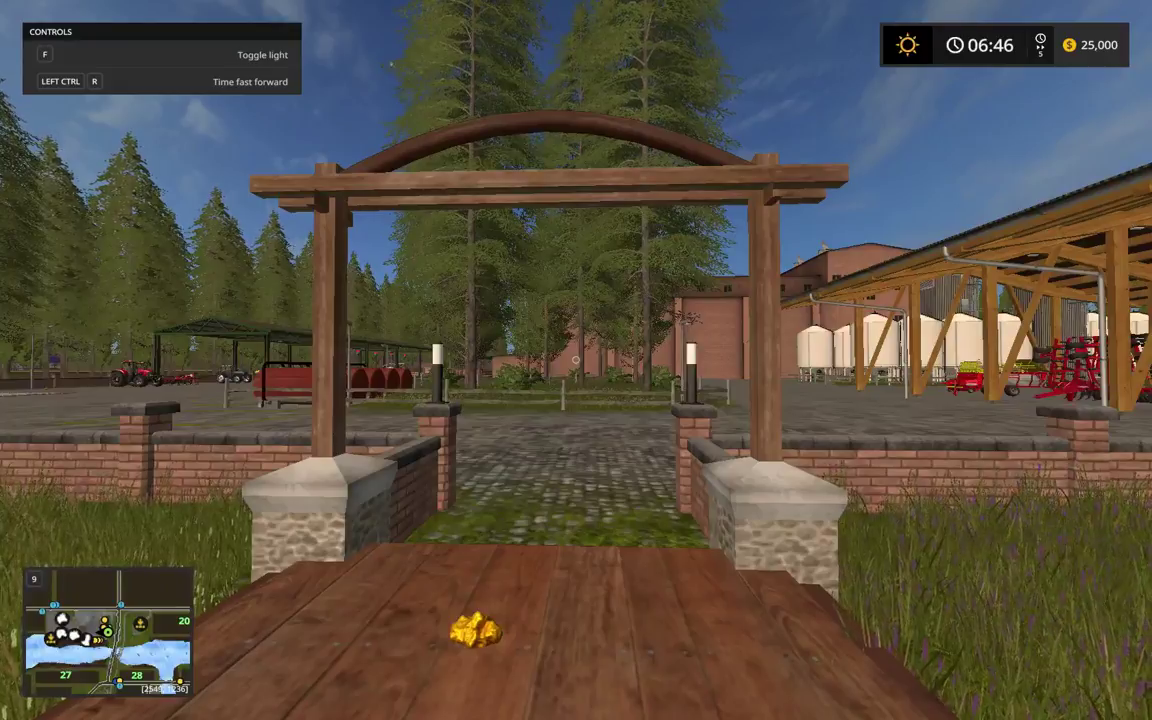
key(c)
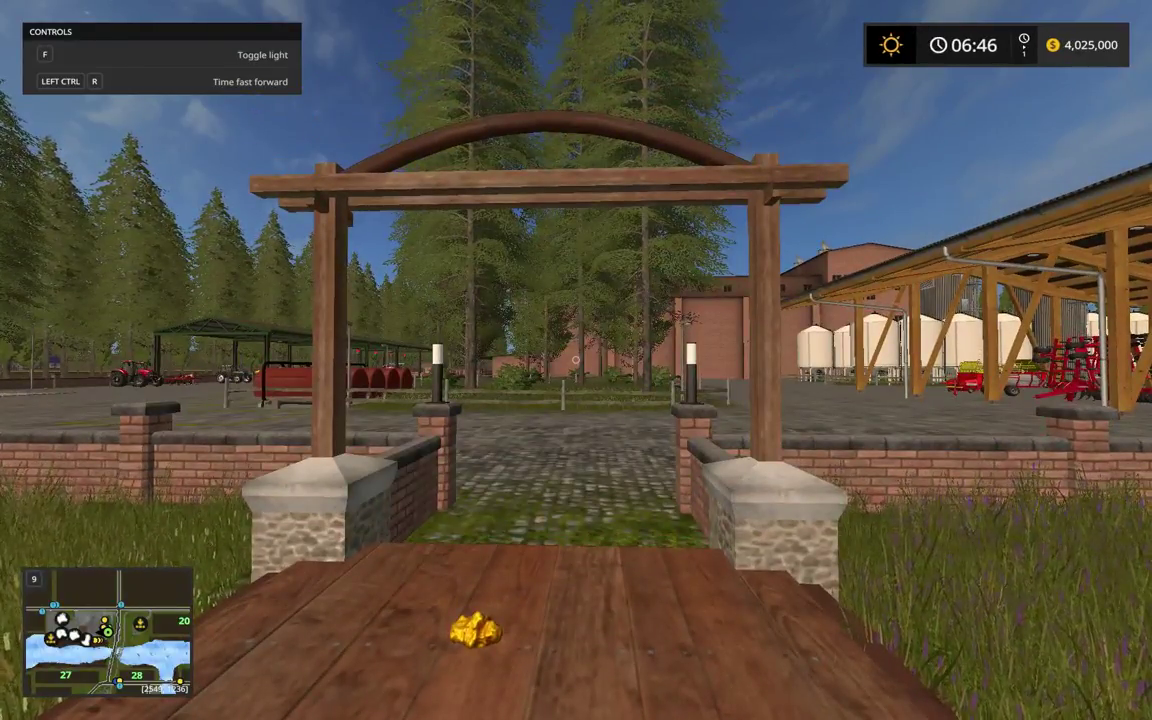
key(p)
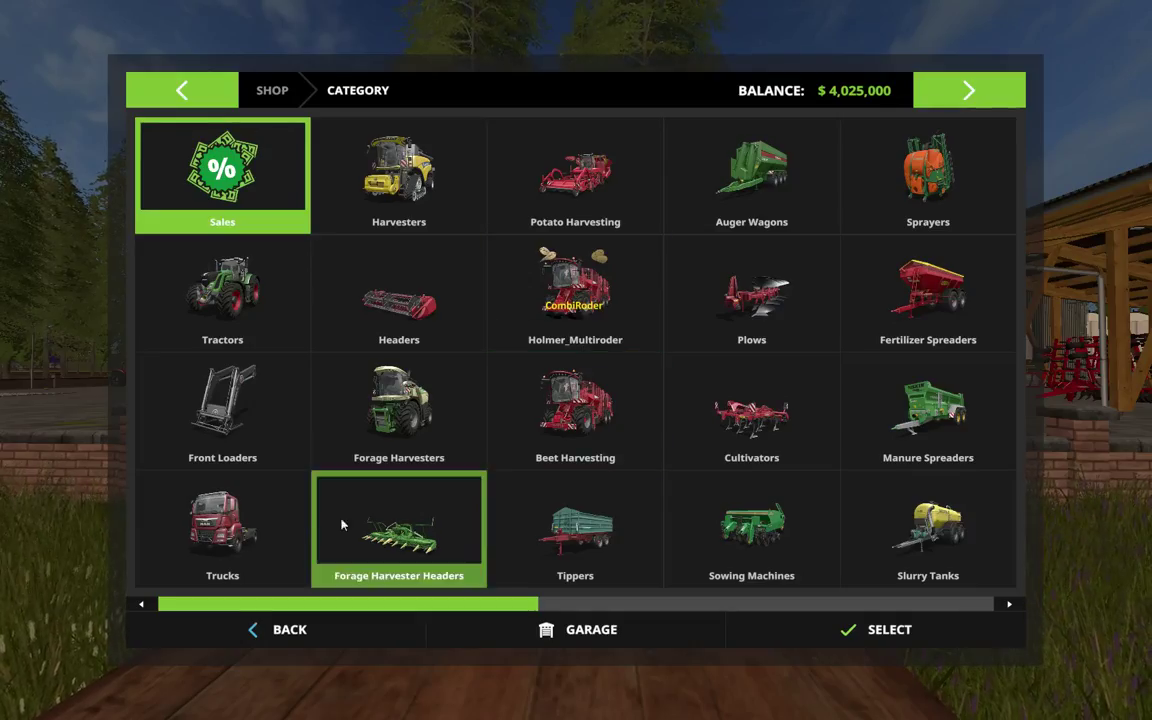
click(251, 527)
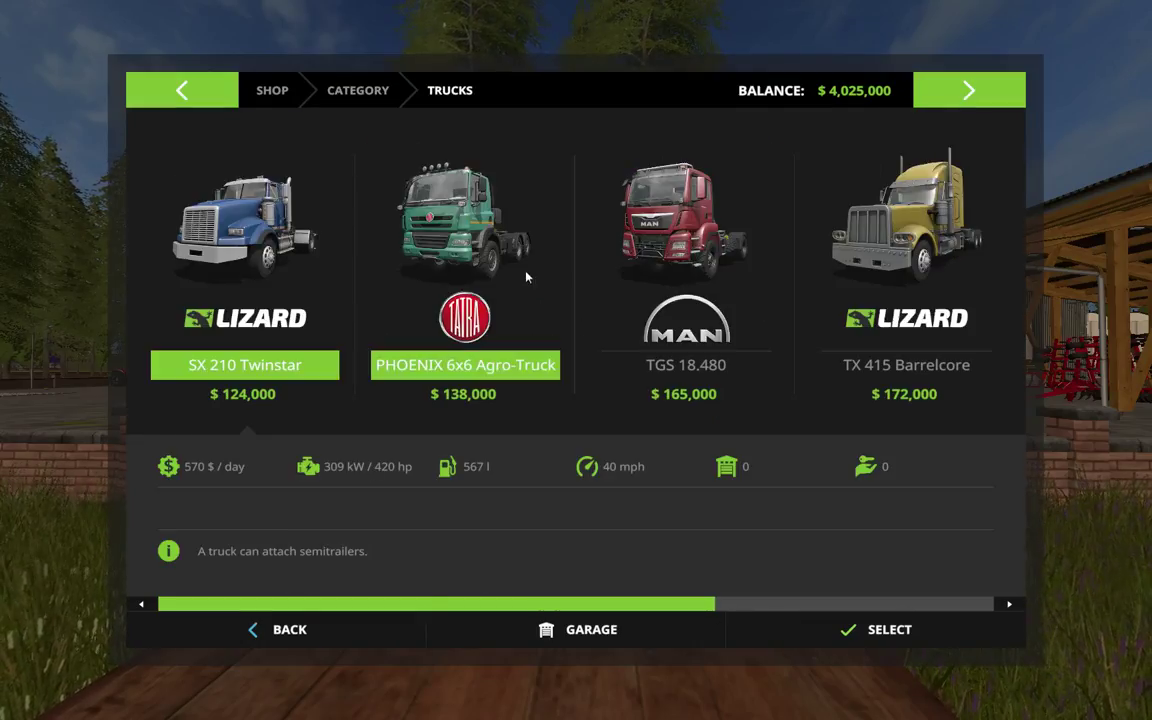
scroll(527, 272, down, 2)
click(663, 262)
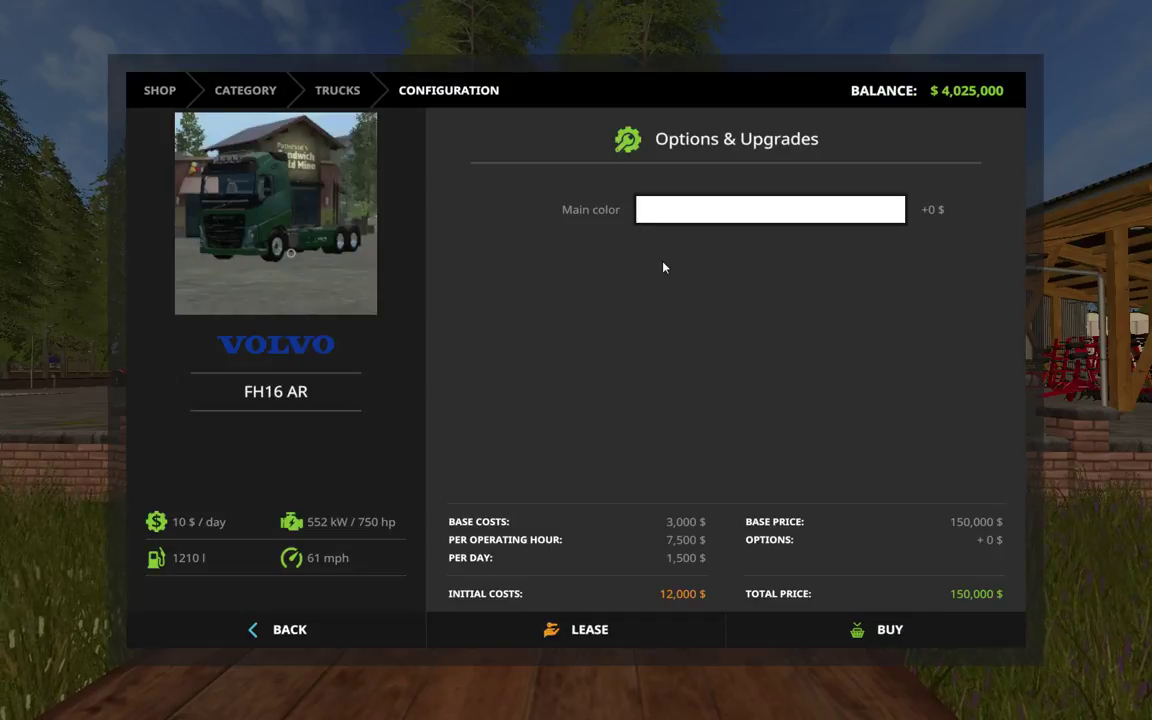
click(836, 622)
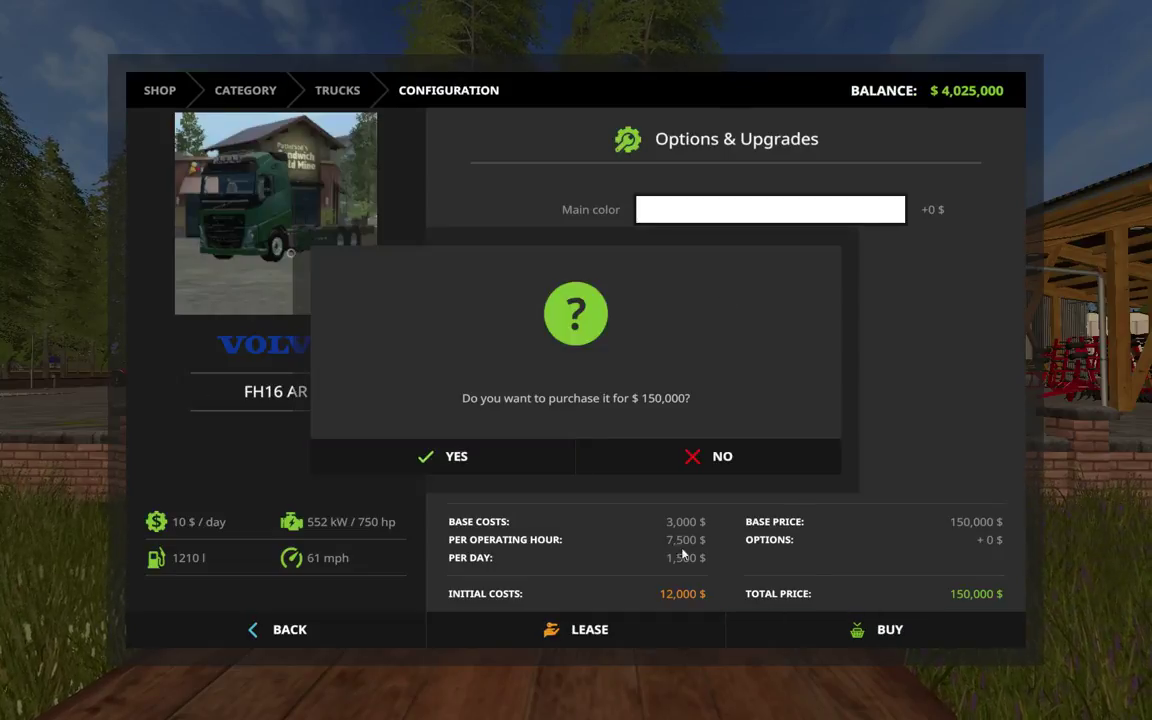
click(563, 452)
click(563, 452)
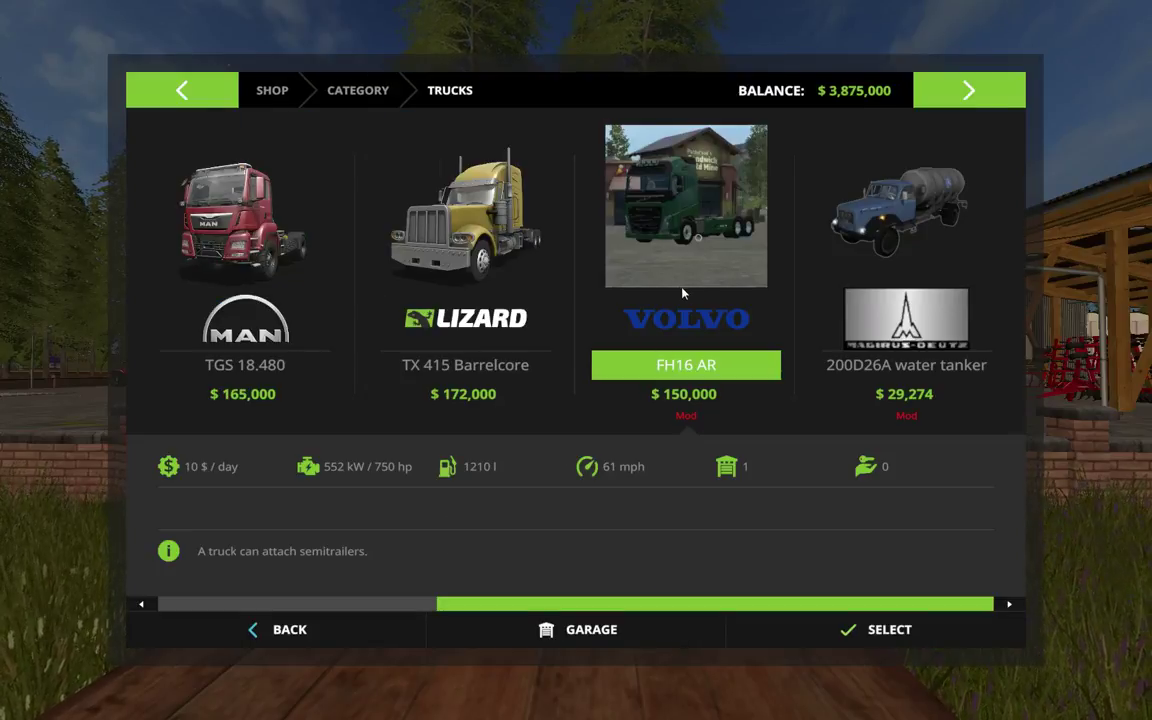
- Buy the AR Brantner Tipper from the shop's tippers and leave the shop
key(Escape)
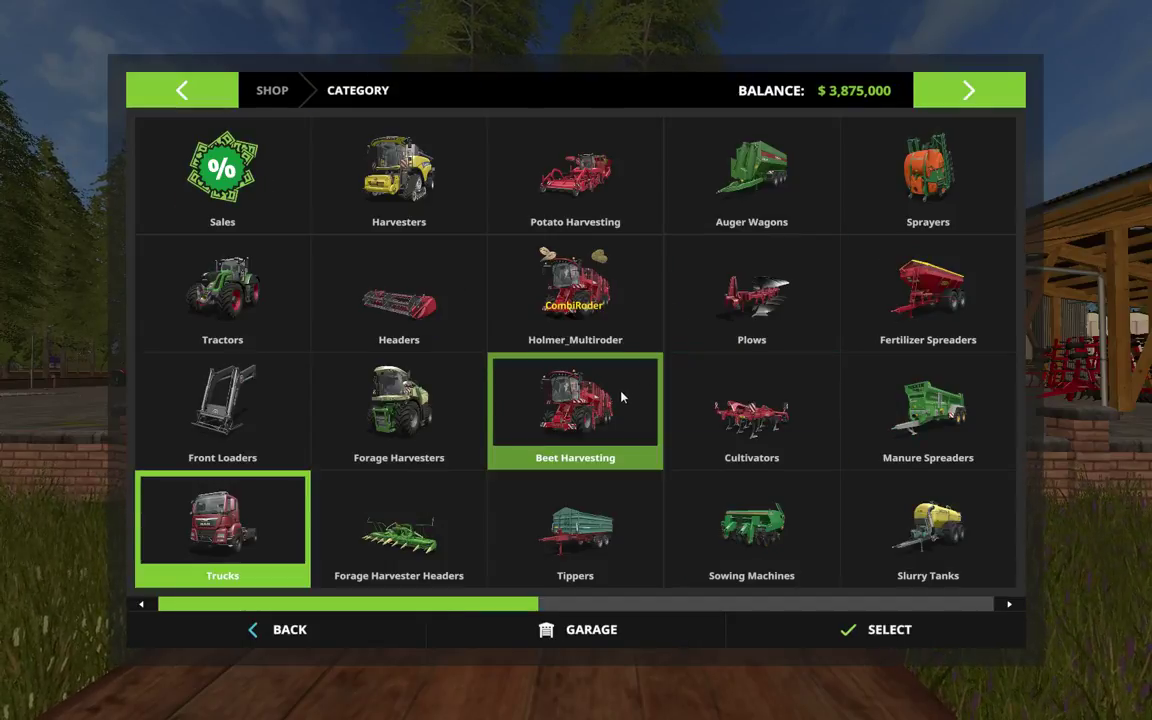
double_click(633, 528)
scroll(643, 350, down, 6)
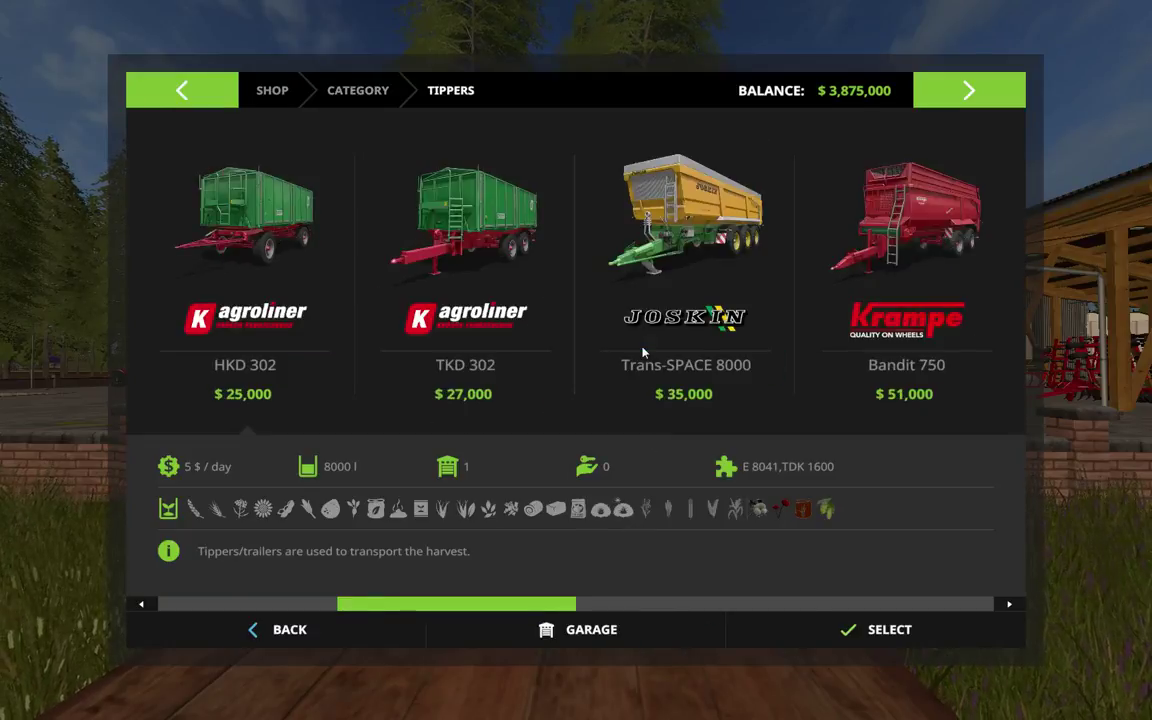
scroll(643, 352, down, 3)
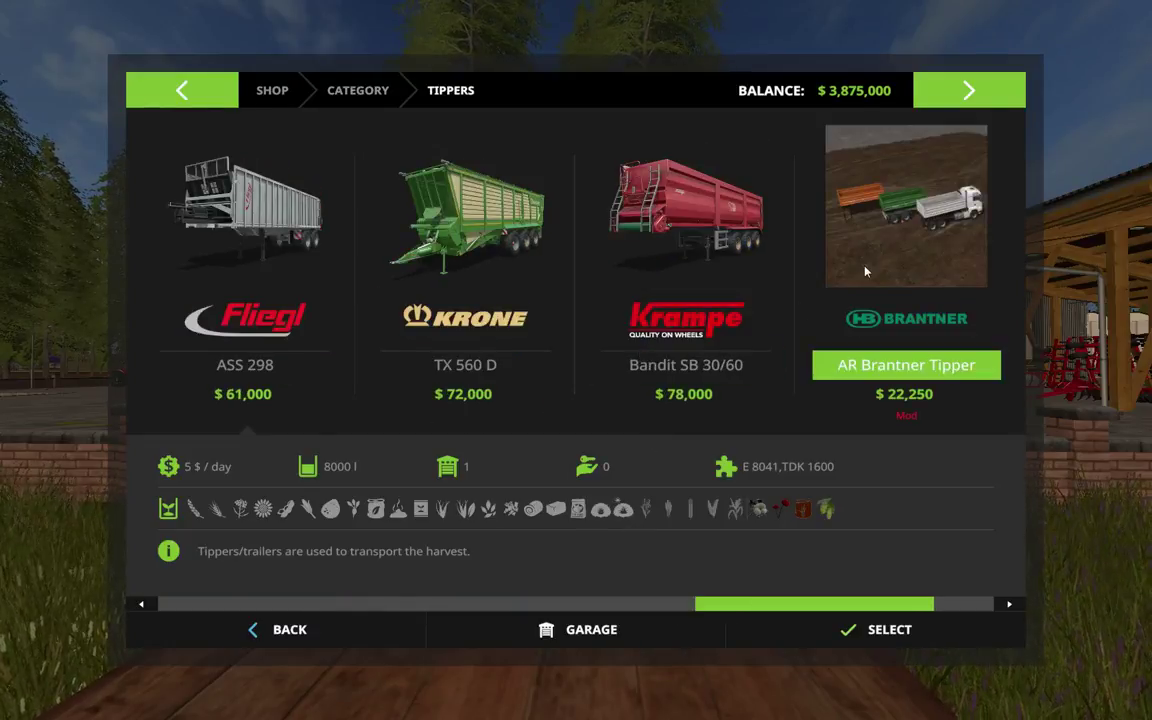
click(866, 271)
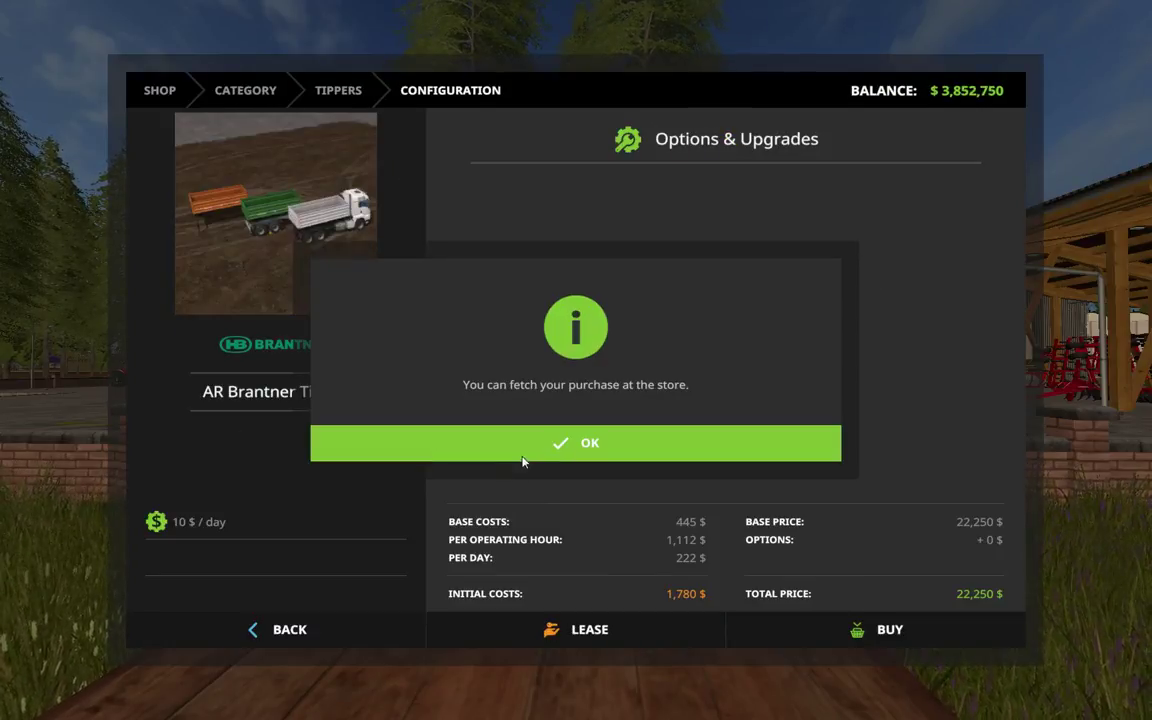
key(Escape)
key(Escape)
key(Escape)
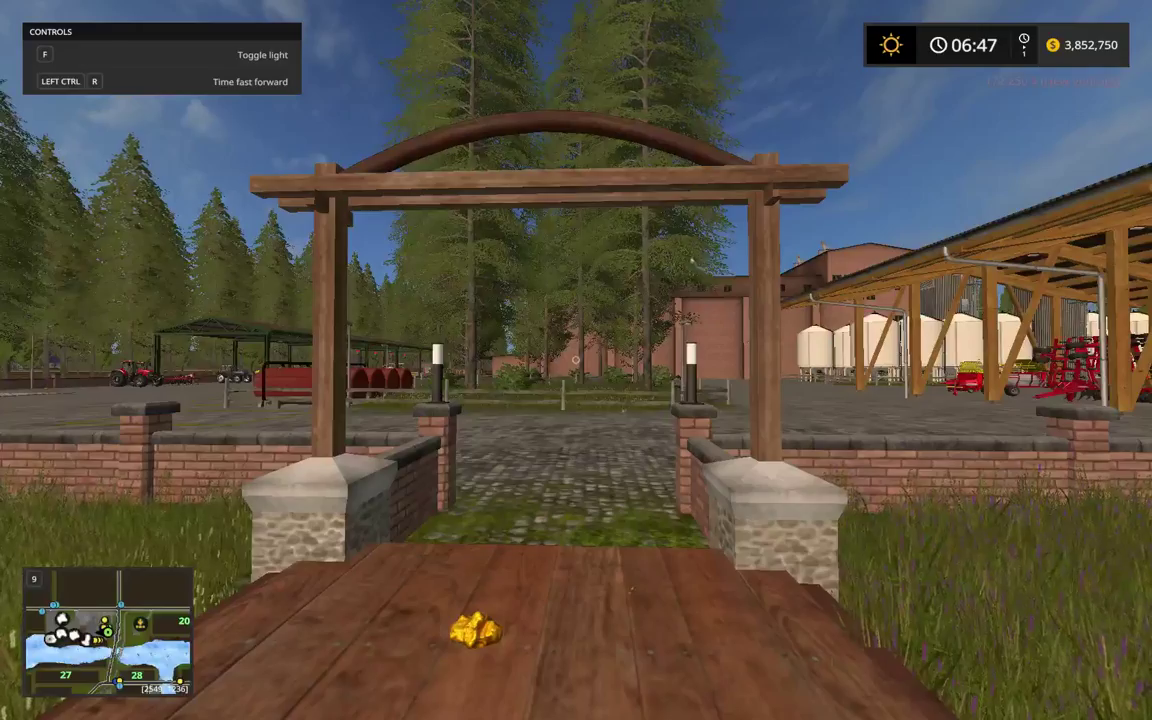
- Mount the Brantner tipper on the Volvo FH16 AR and drive the truck under the farm silo's filling pipe
key(Tab)
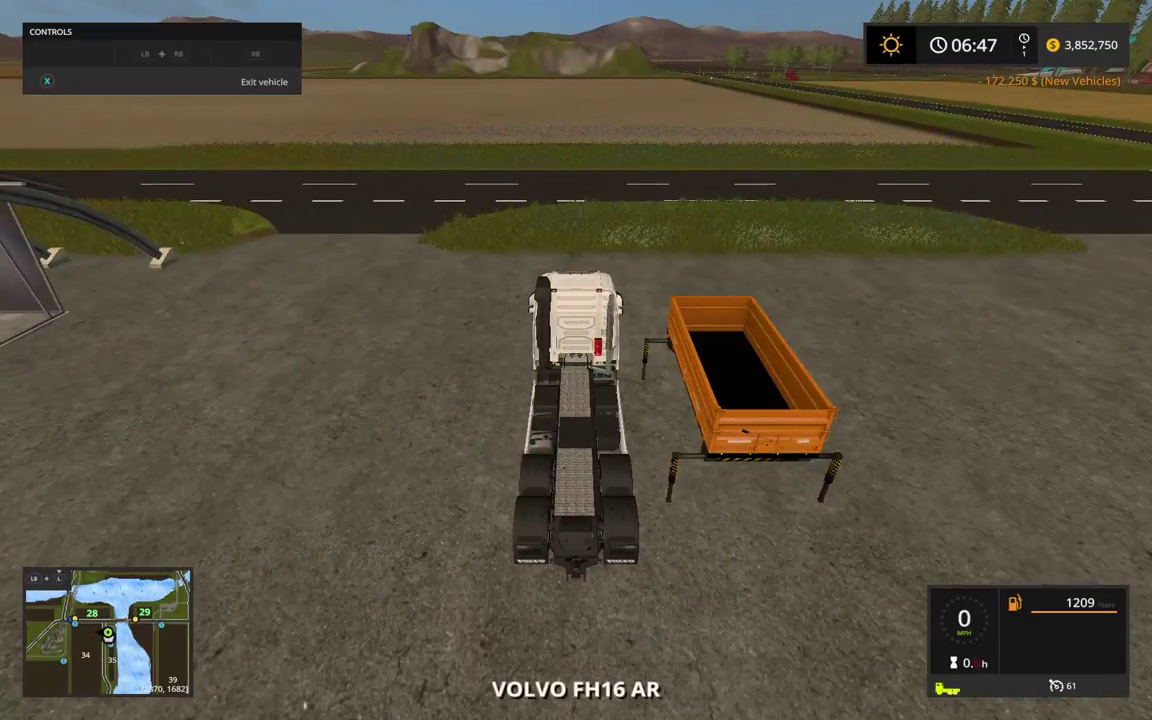
key(w)
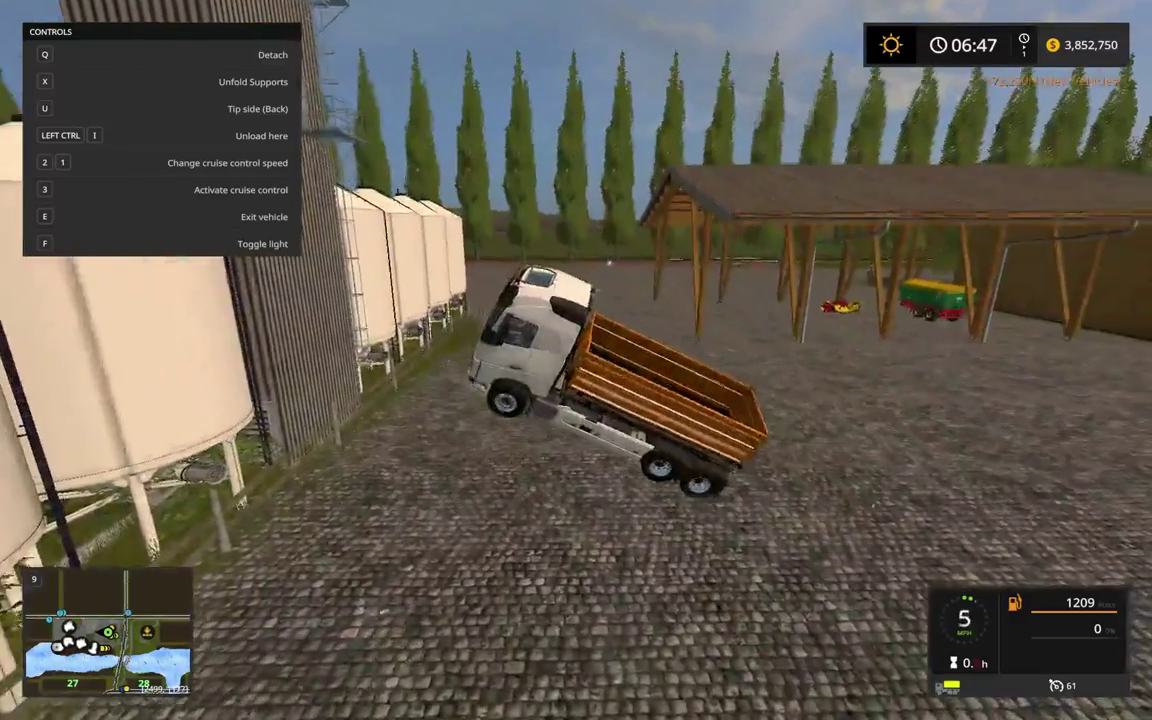
key(w)
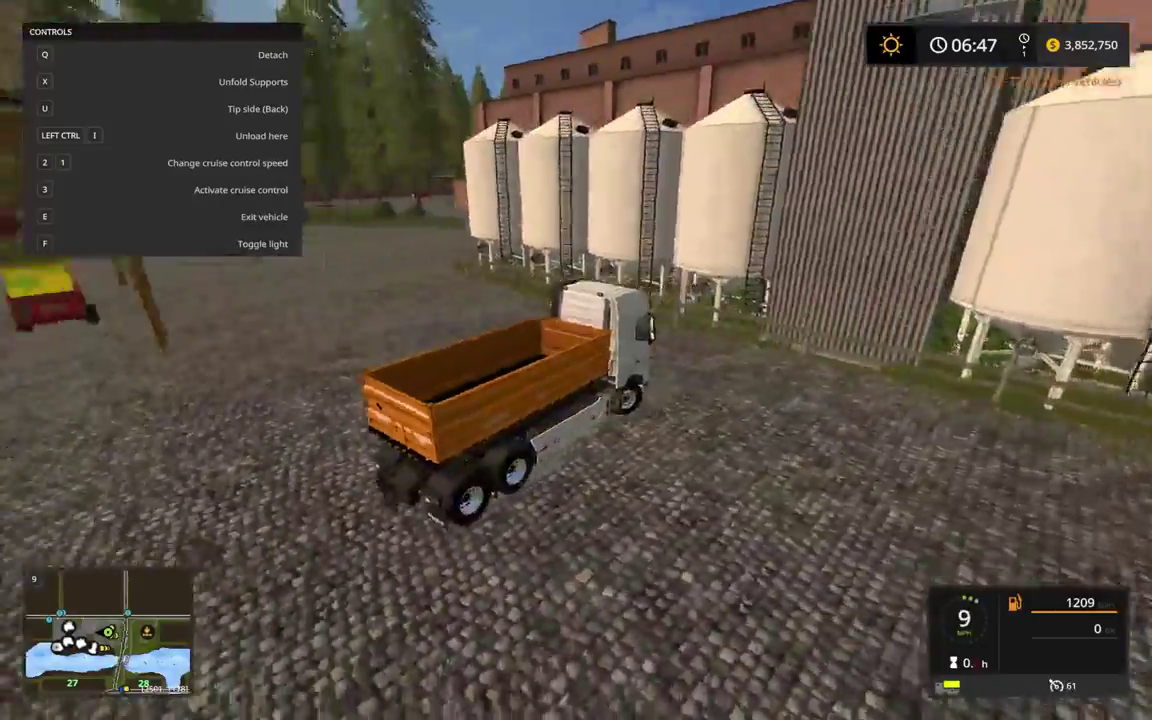
key(w)
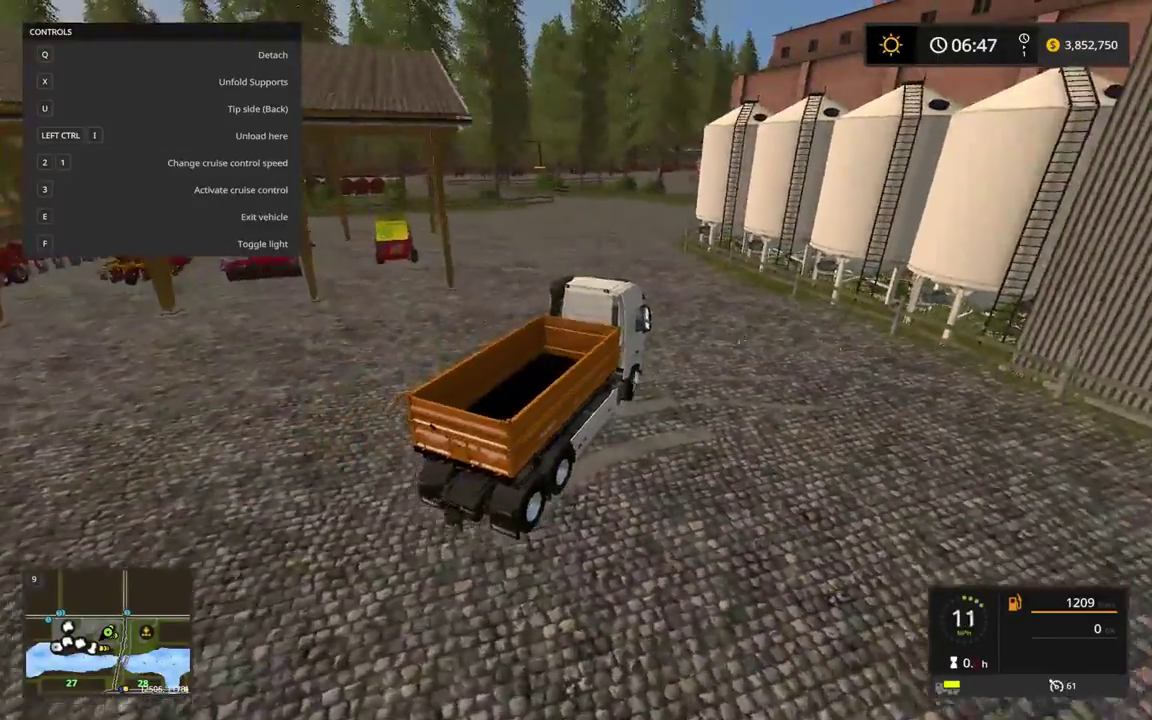
key(a)
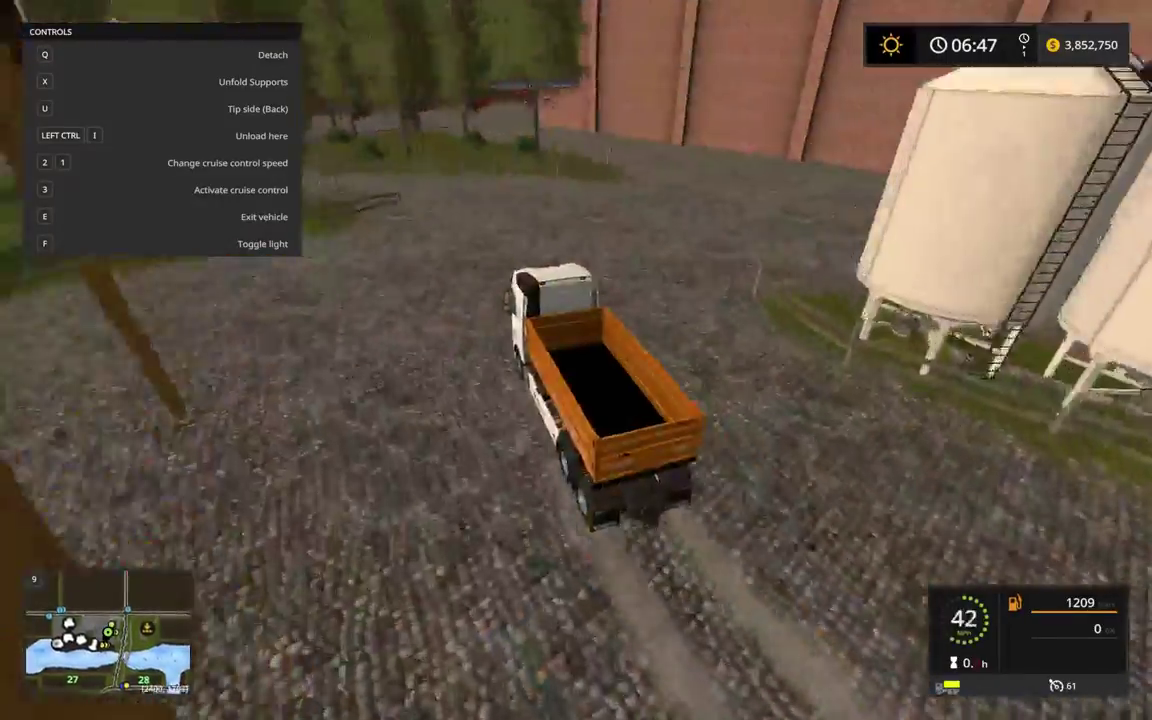
key(s)
key(d)
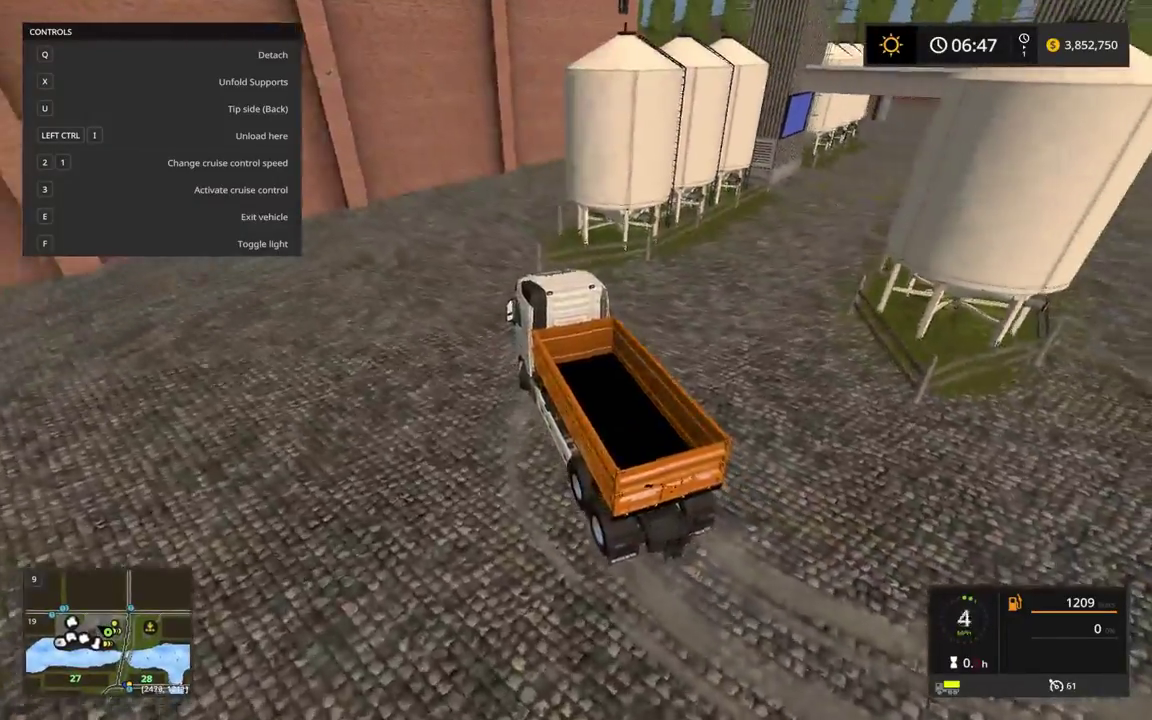
key(w)
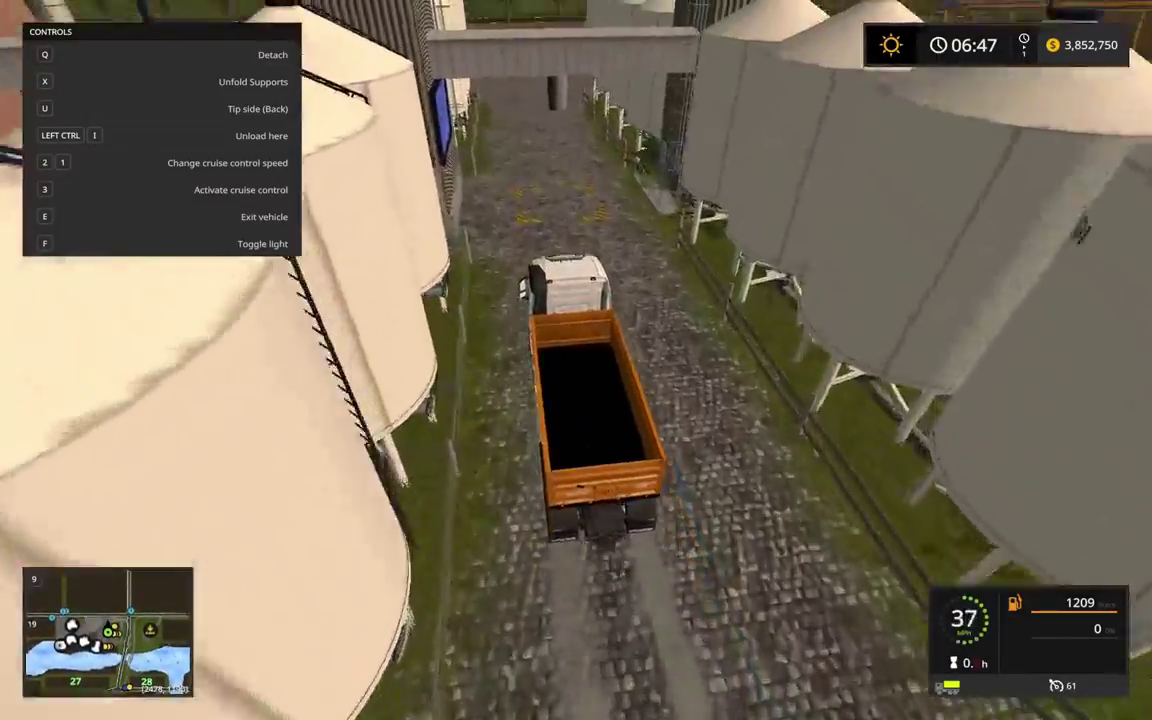
key(s)
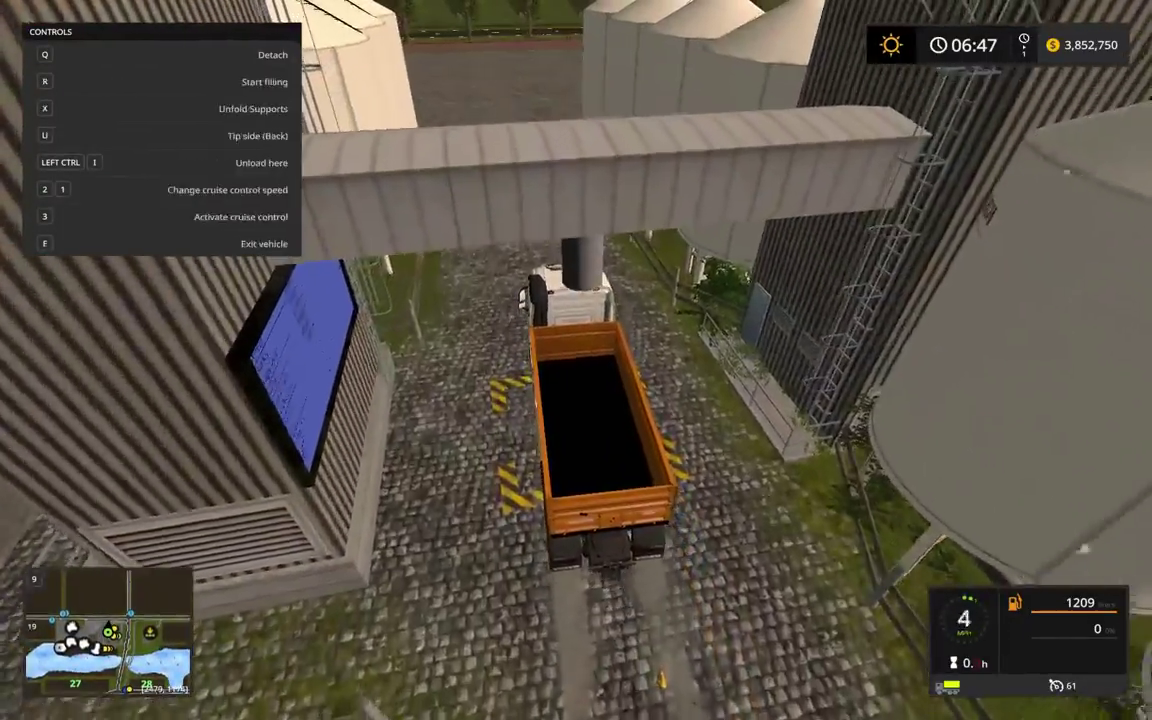
- Fill the tipper with canola from the farm silo
key(r)
key(Right)
key(Right)
key(Right)
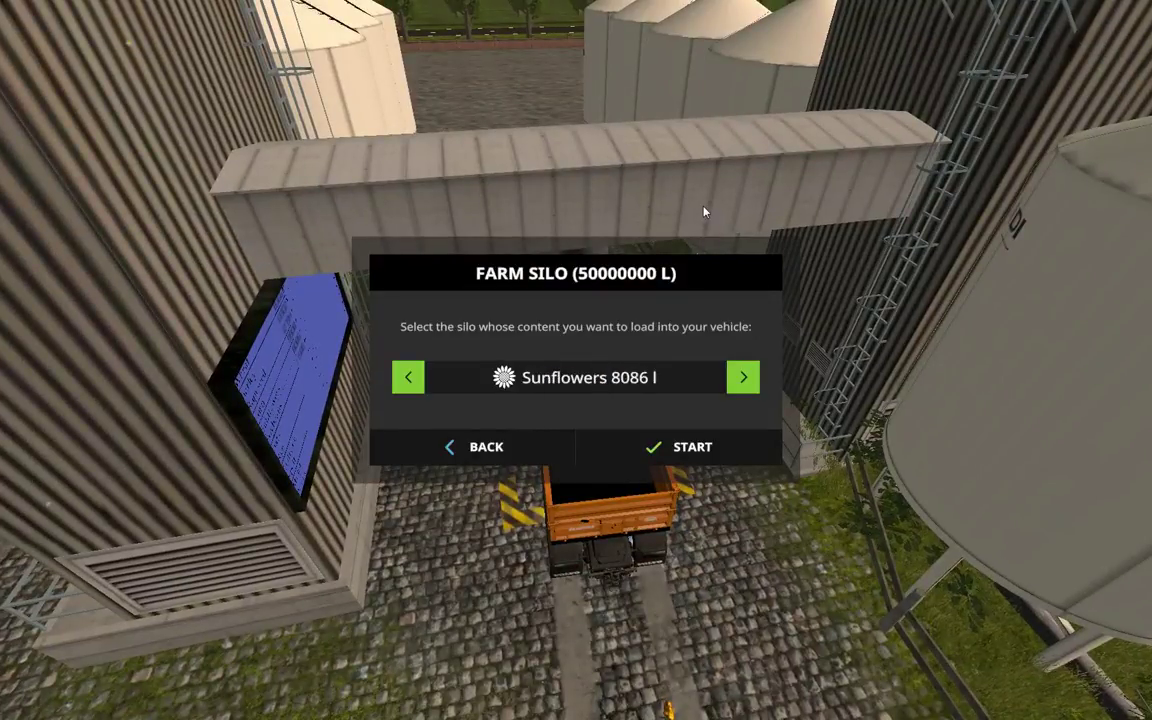
key(Left)
key(Down)
key(Return)
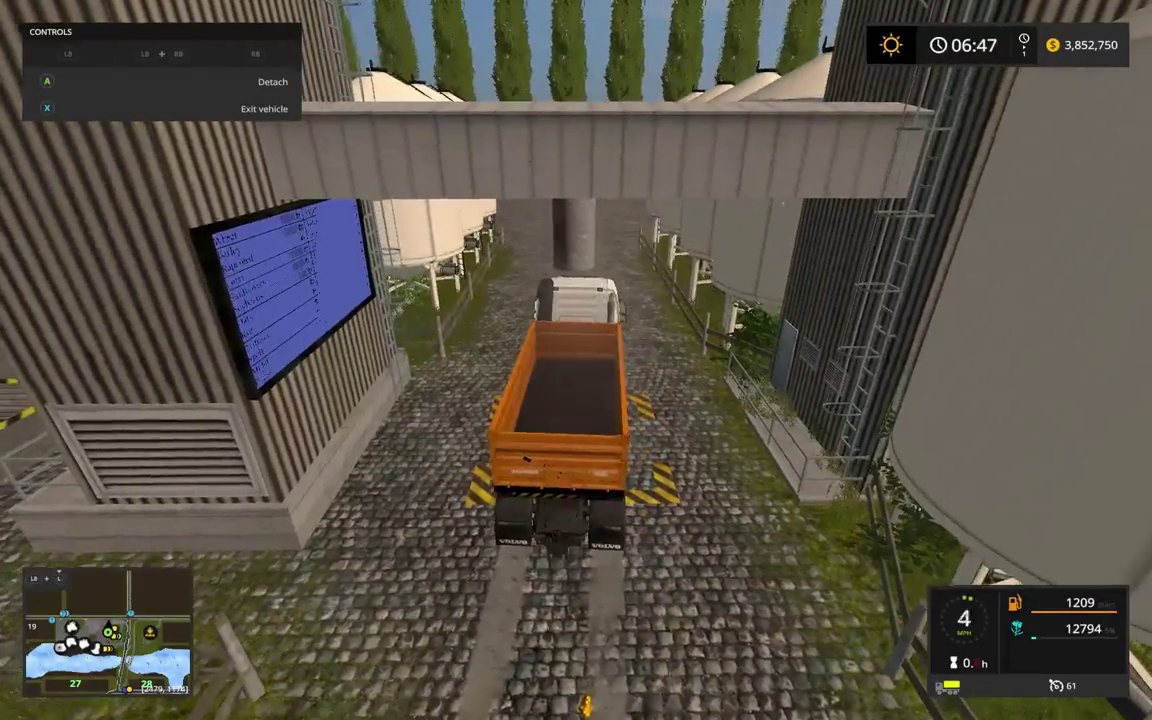
- Drive to the canola oil factory's unloading point by the windmill, empty the tipper there, and exit the truck
key(w)
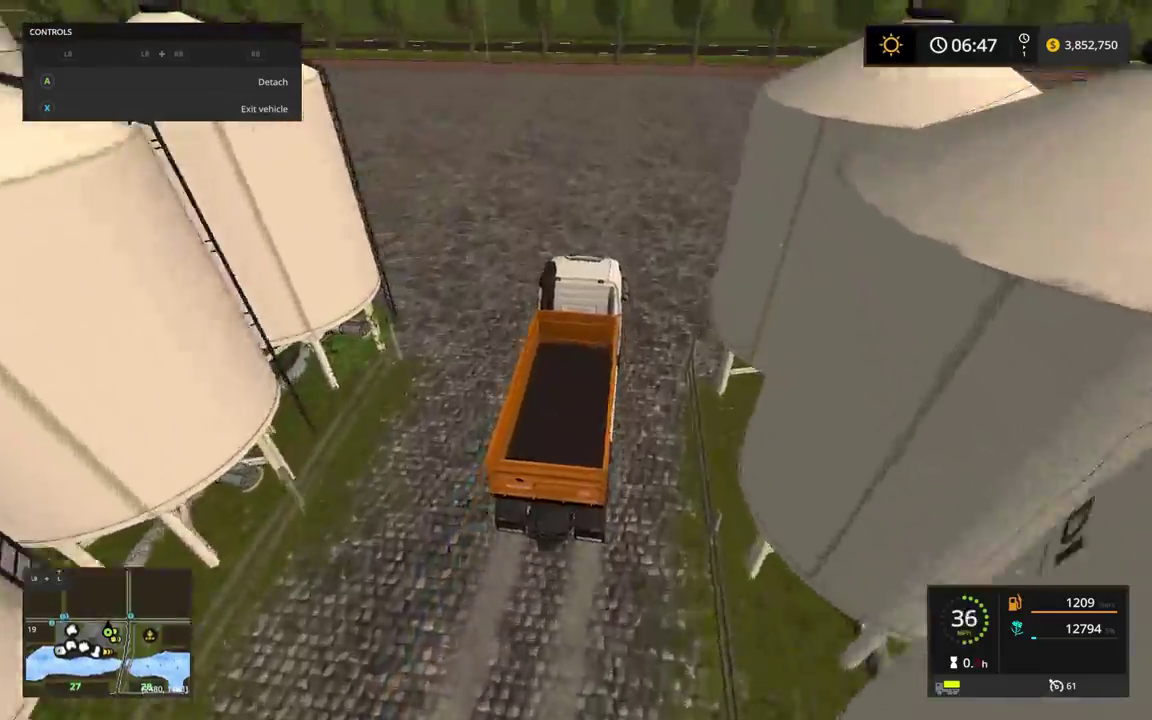
key(a)
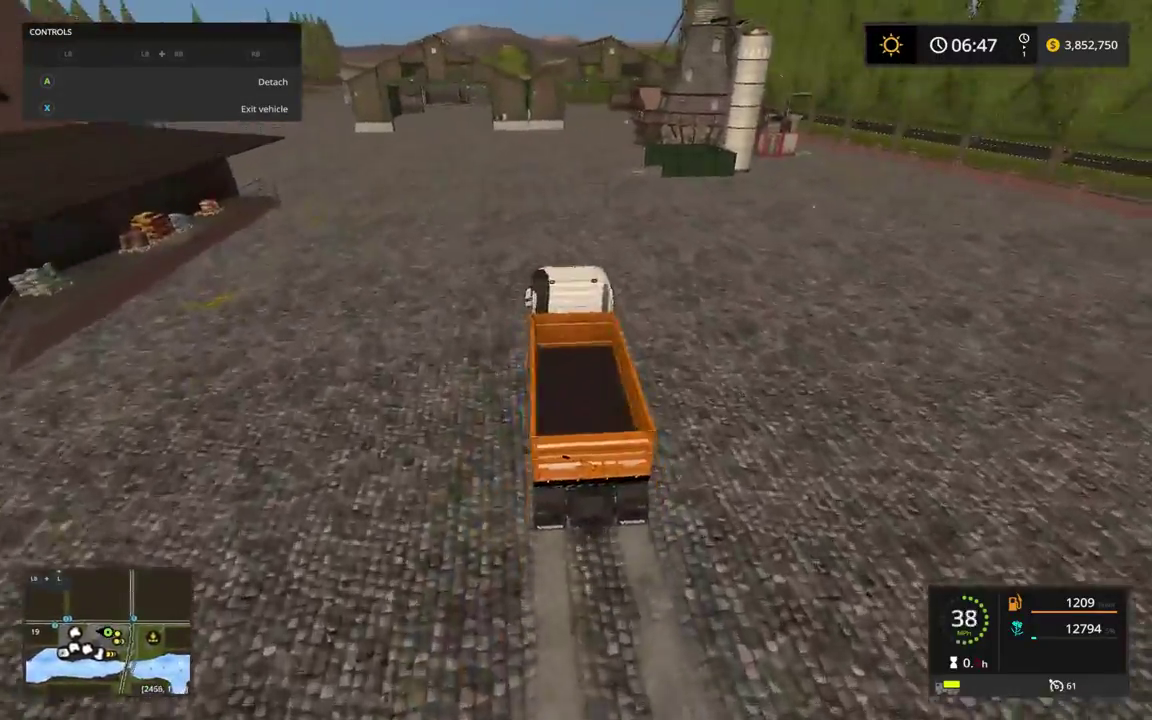
key(w)
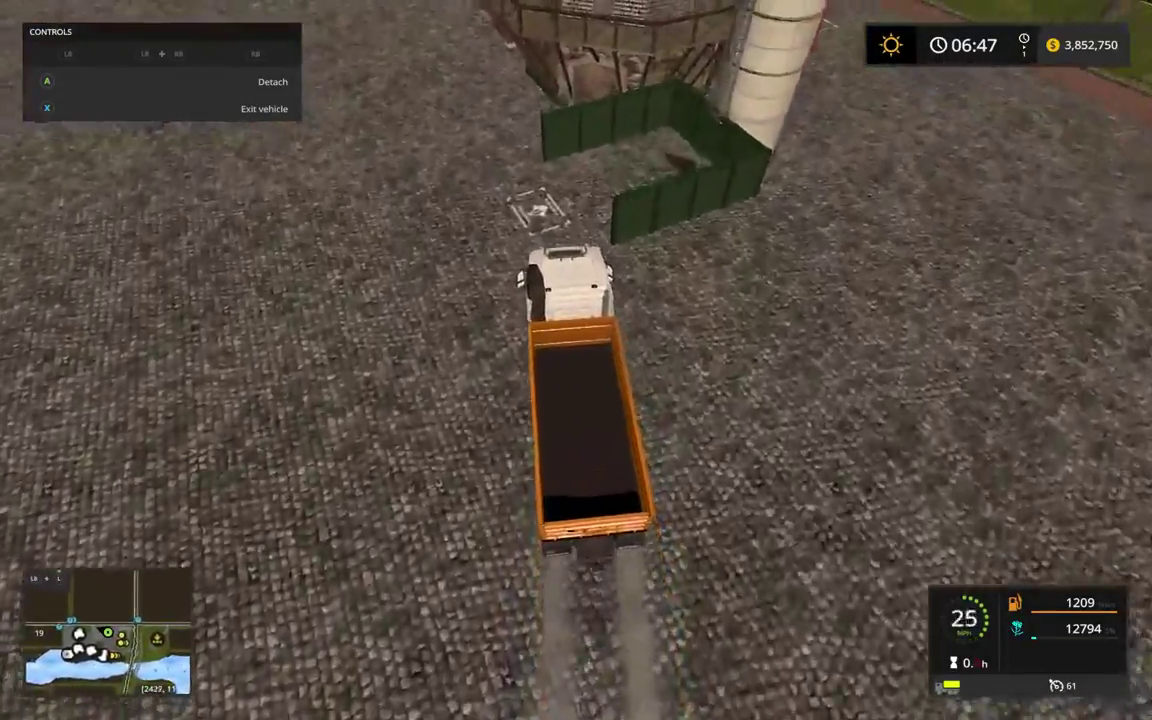
key(a)
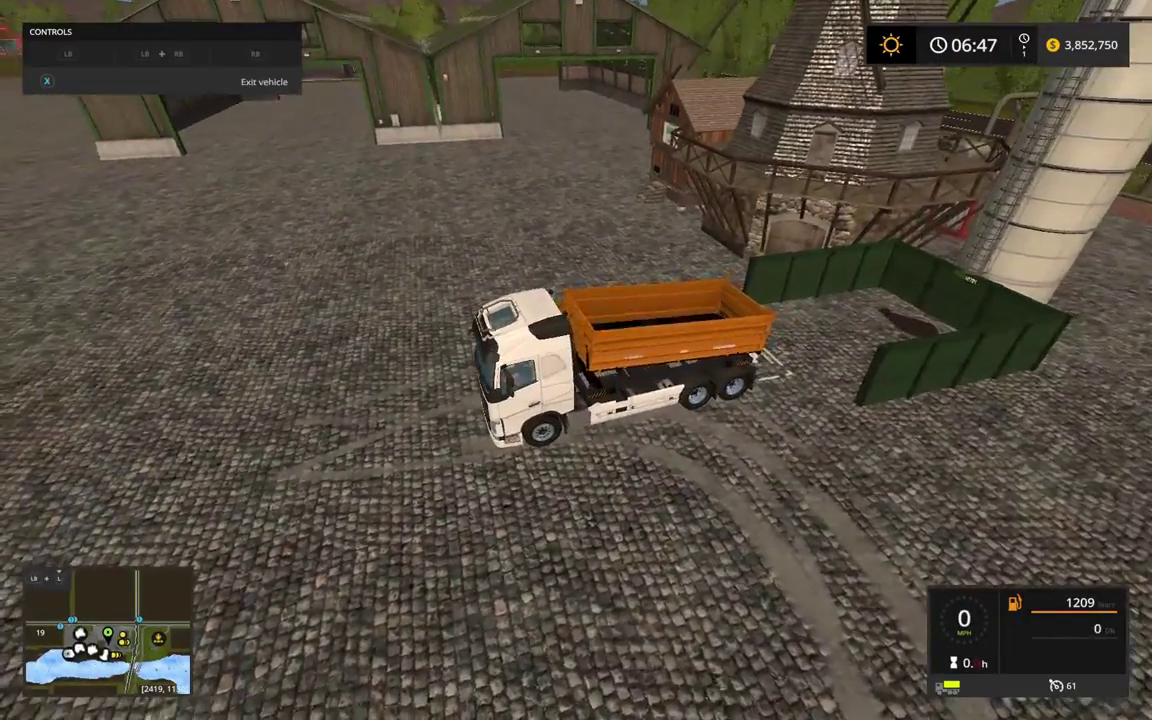
key(x)
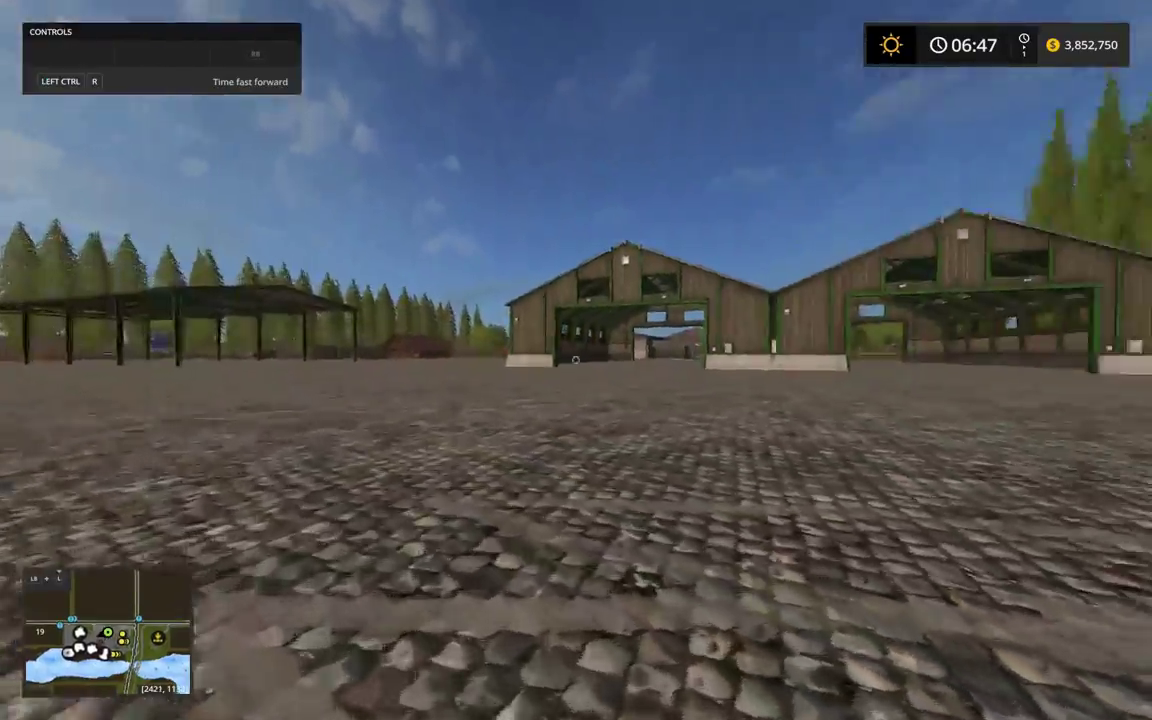
- Walk to the Canola Oil Mill's status screen, run time at 60x briefly for production, and read the canola, canola oil and compost levels
key(w)
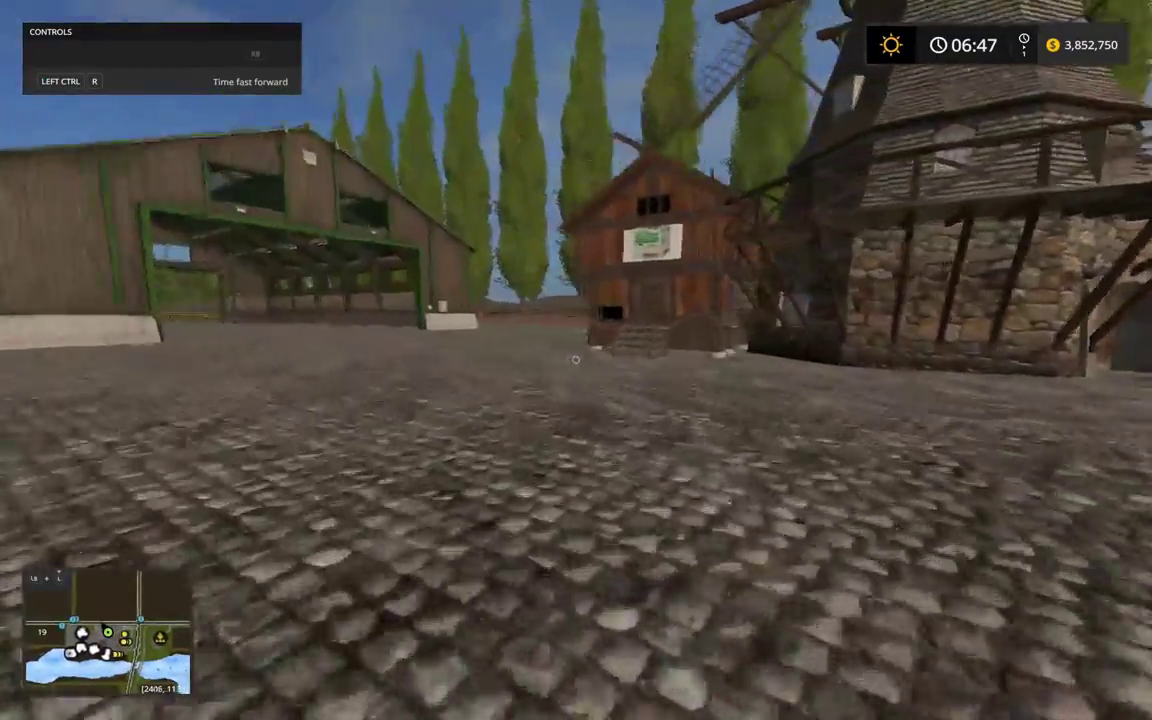
key(w)
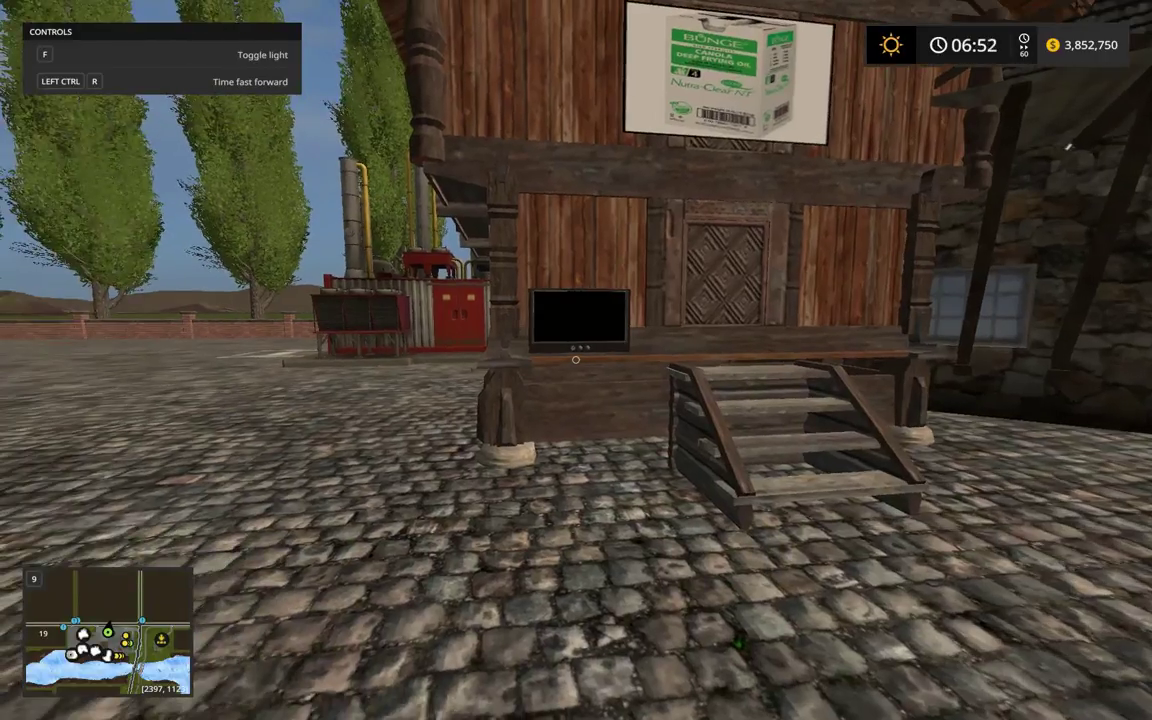
key(w)
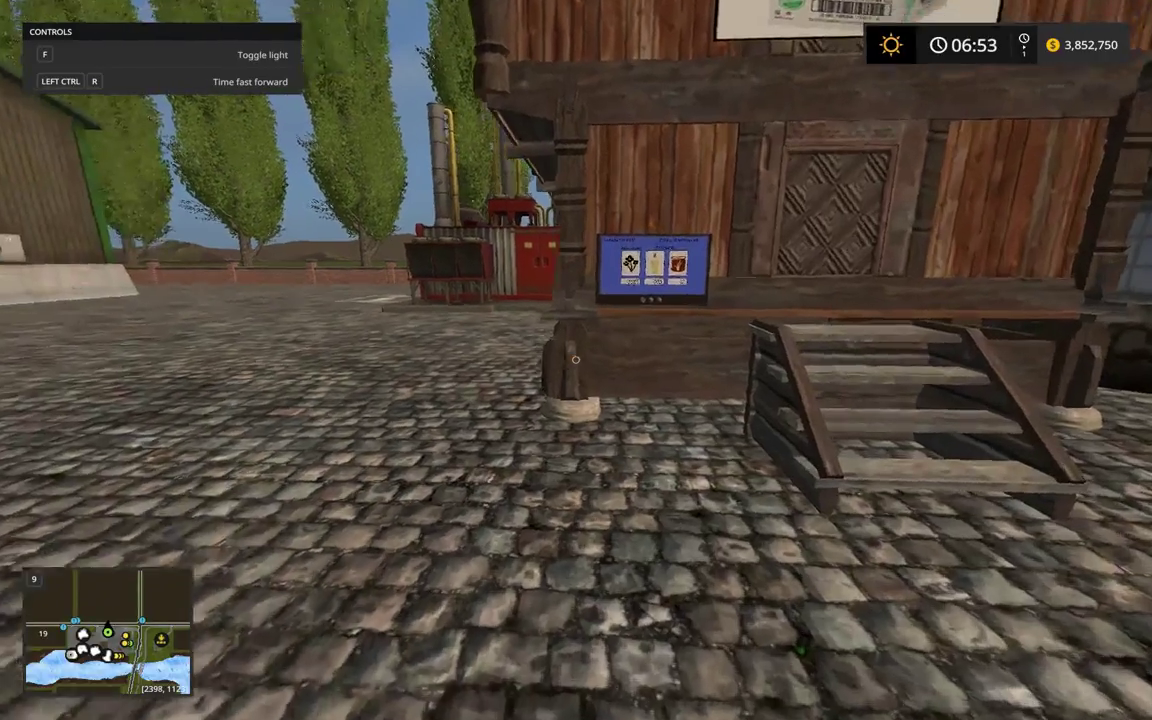
key(w)
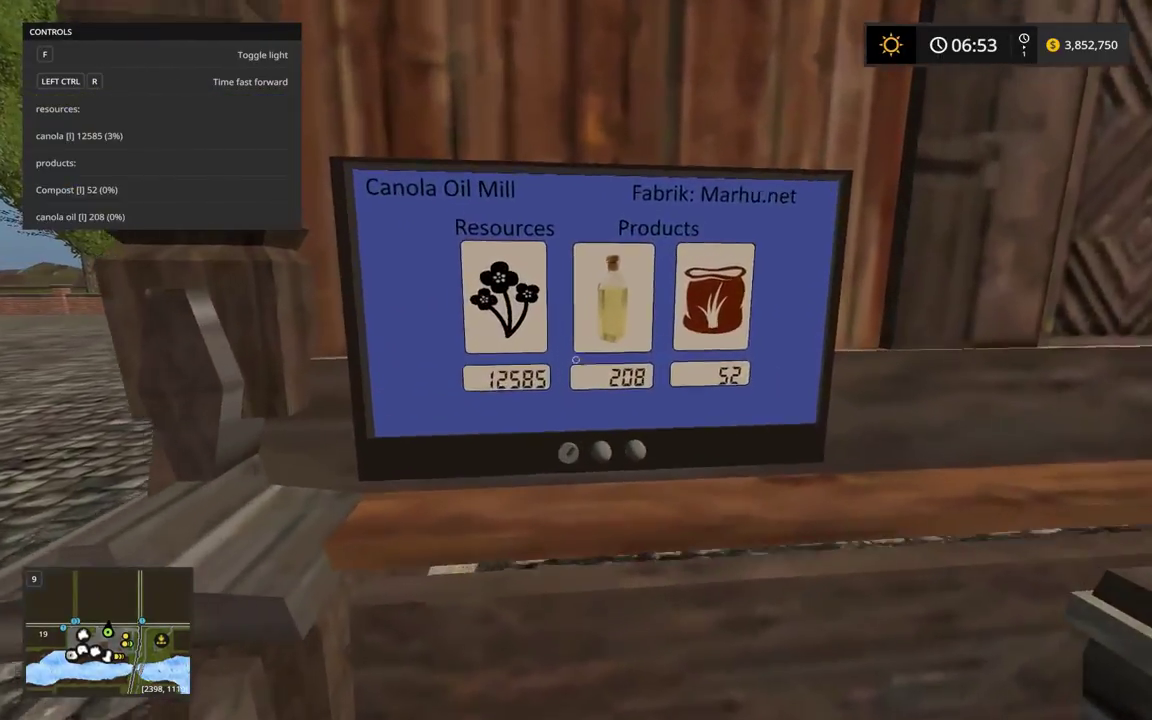
key(s)
key(s)
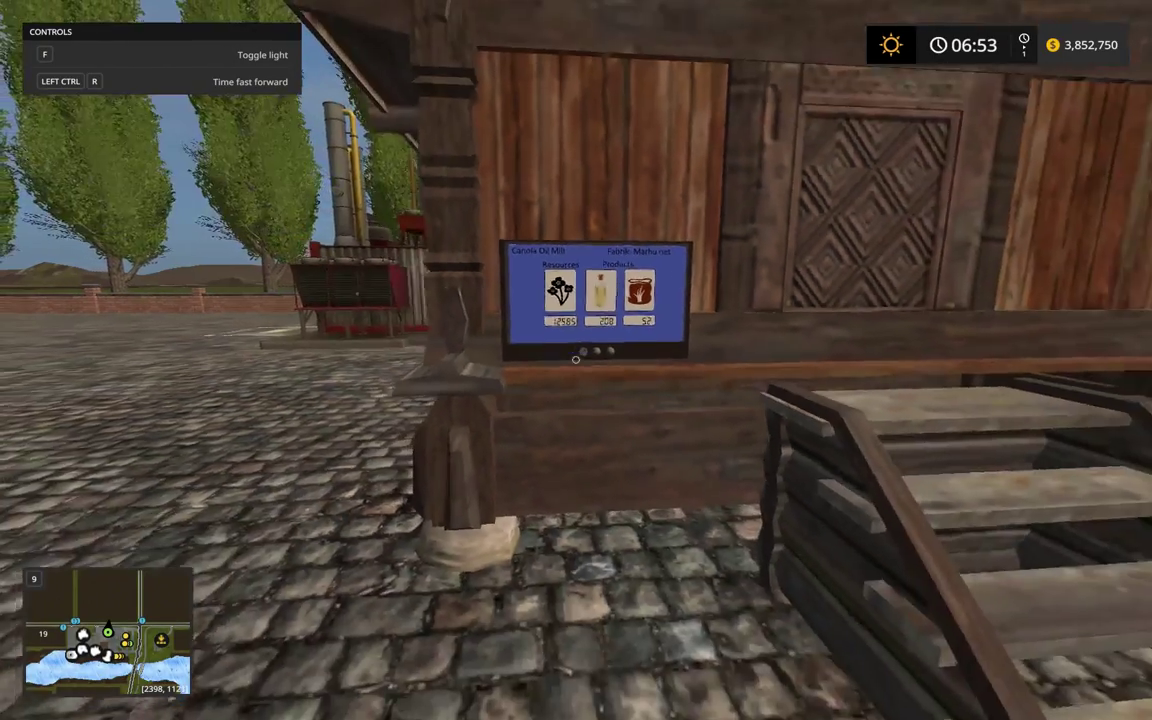
key(a)
key(w)
key(w)
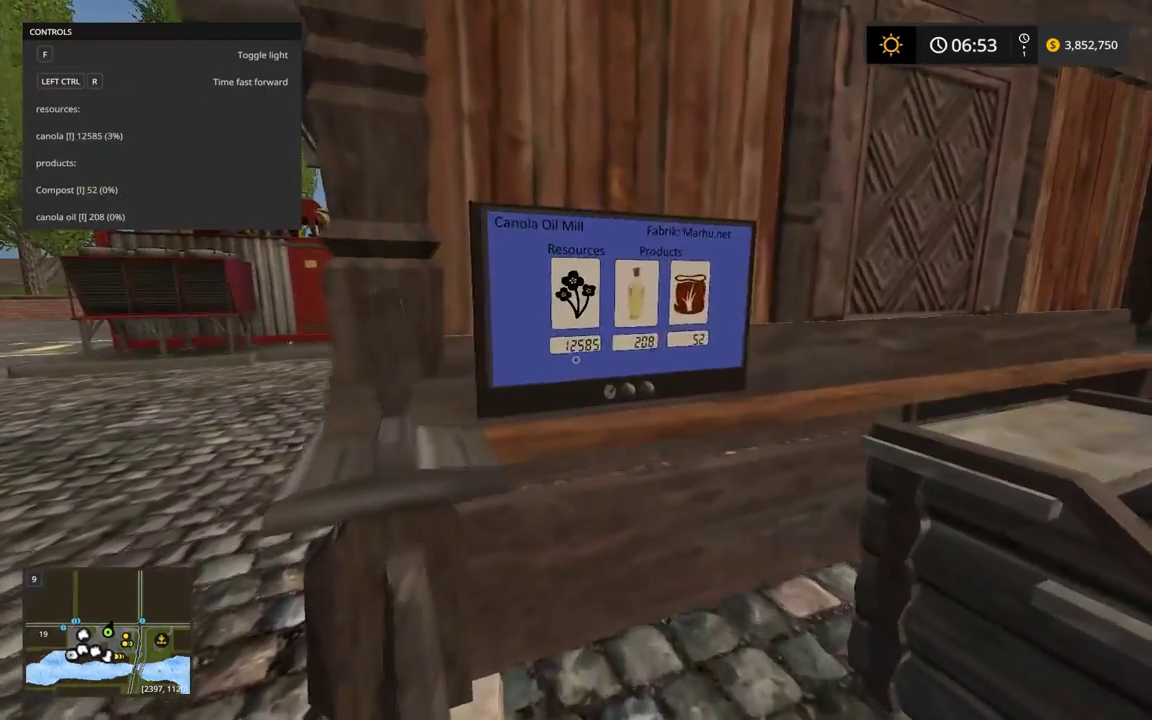
key(s)
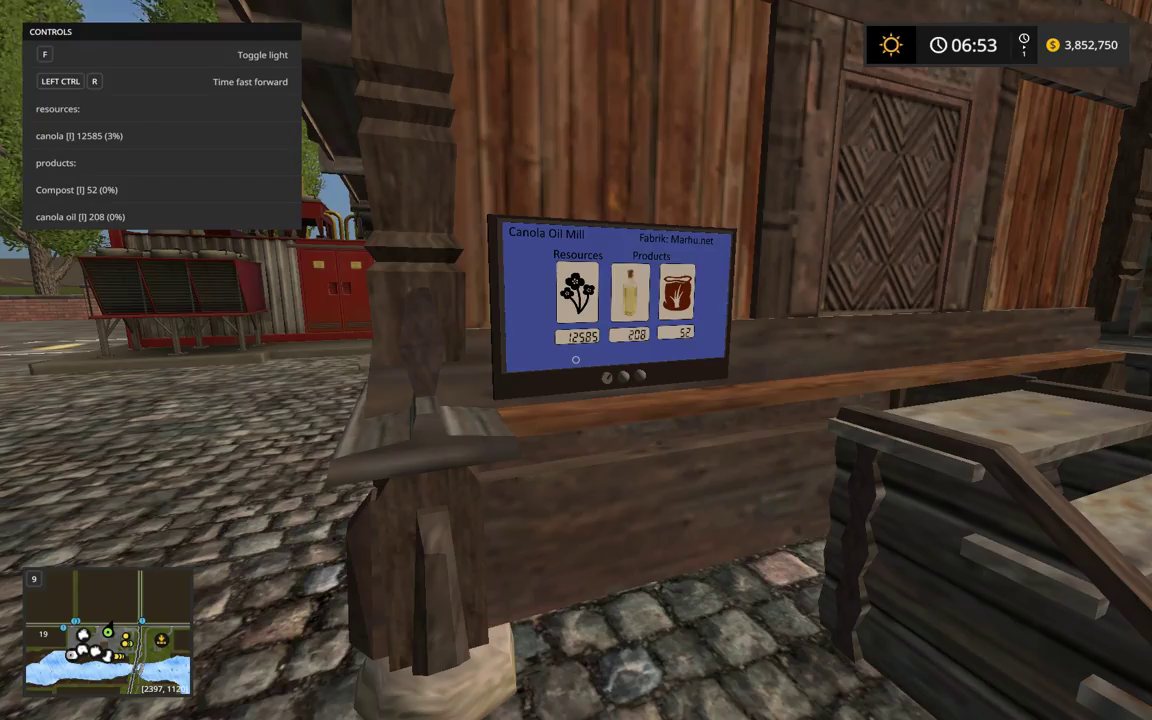
- Check the canola level readout in the green-walled dump bay against the factory's status screen
key(s)
key(w)
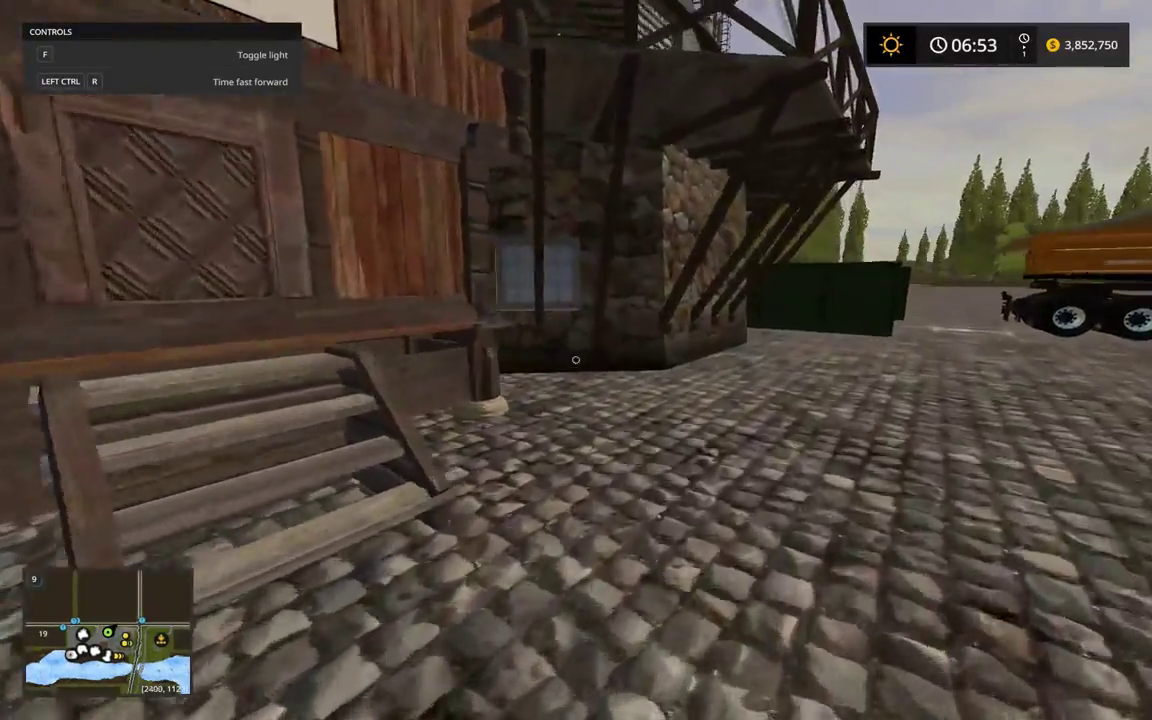
key(w)
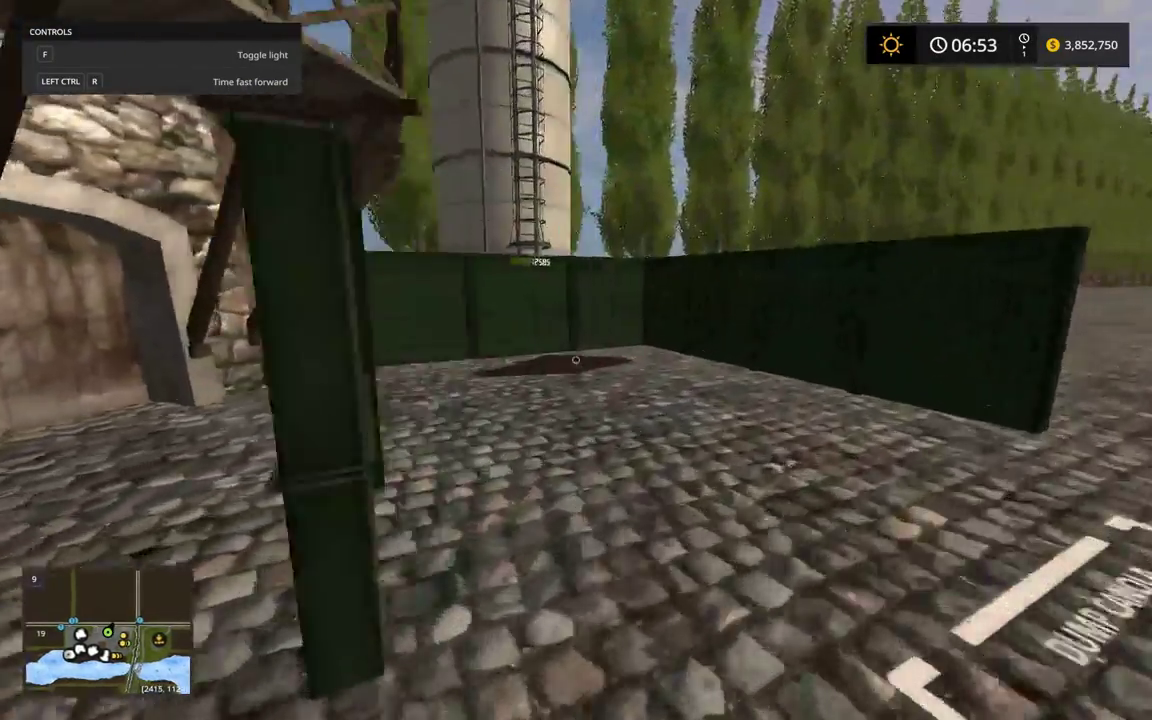
key(w)
key(s)
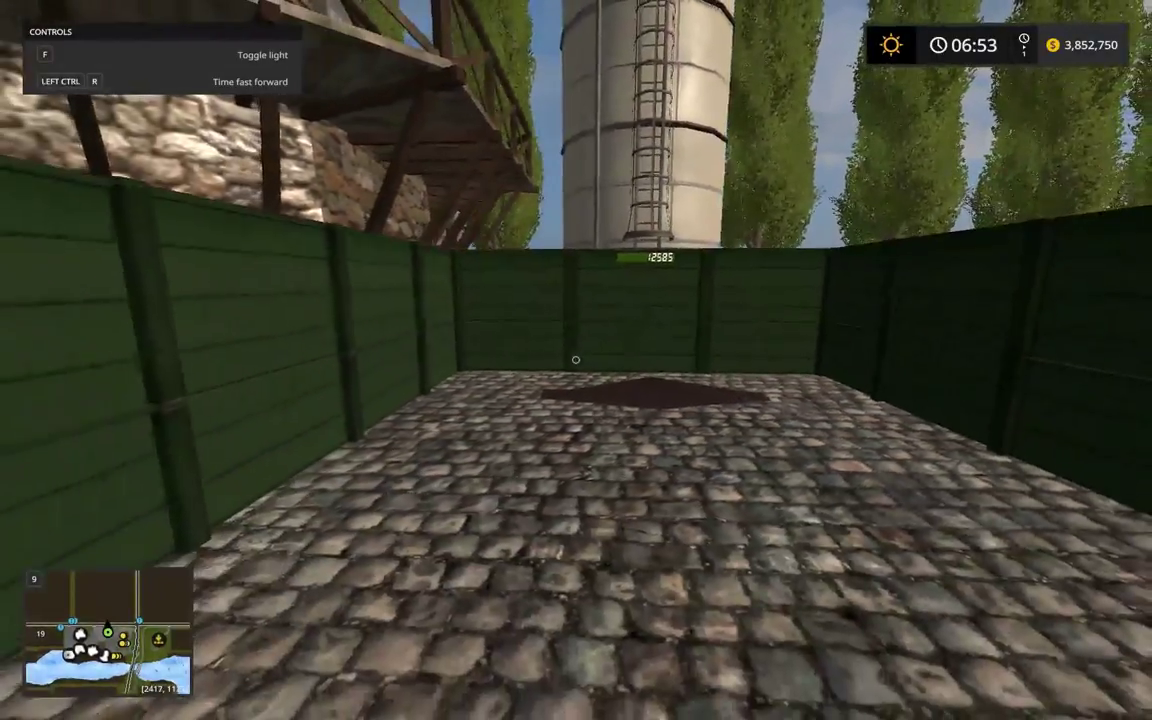
key(w)
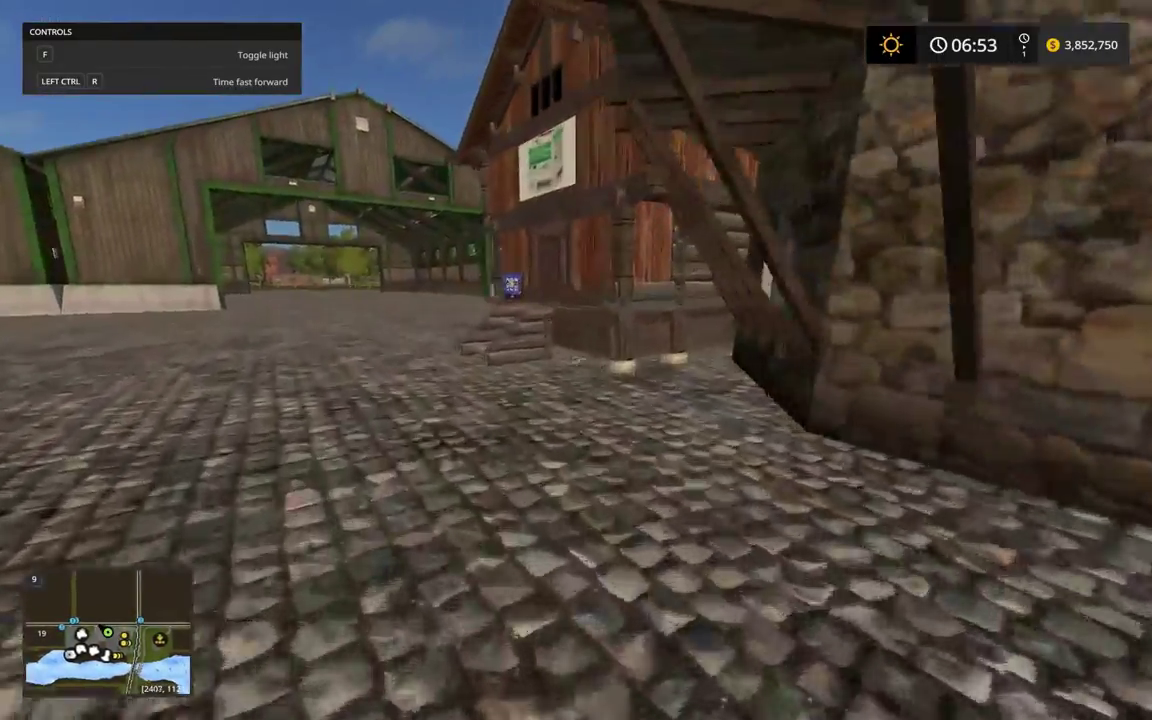
key(w)
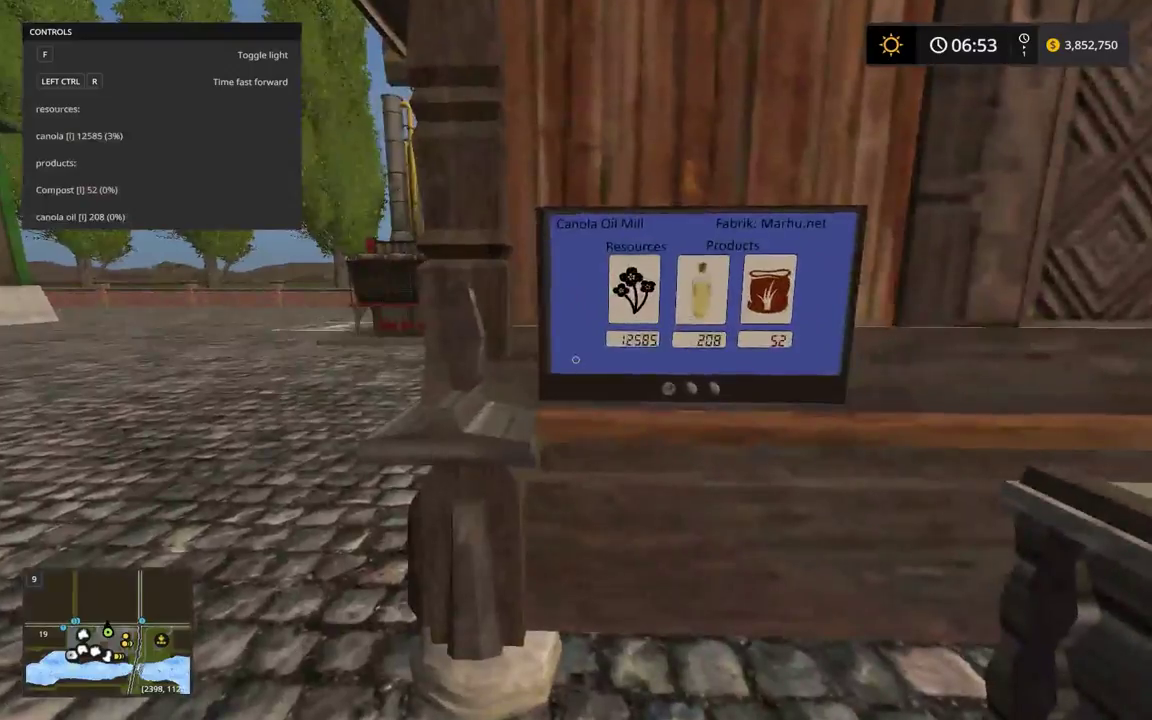
key(s)
- Walk behind the factory past the pipe towers and examine the compost loading point and the nearby silo
key(w)
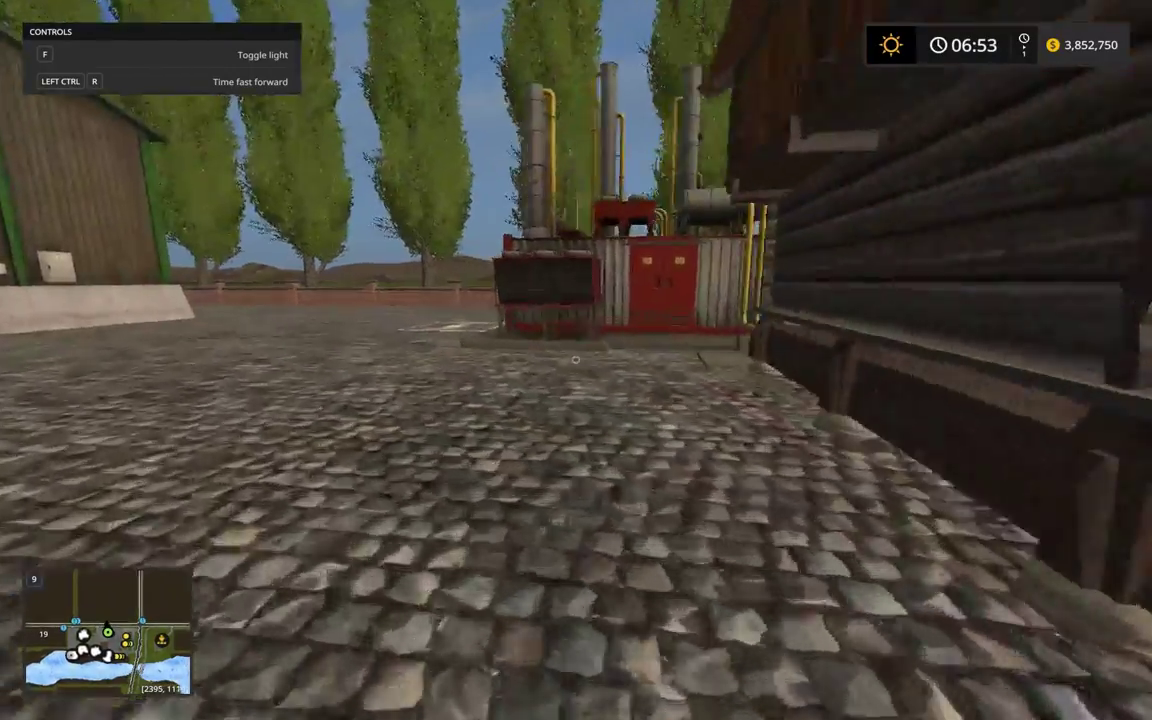
key(a)
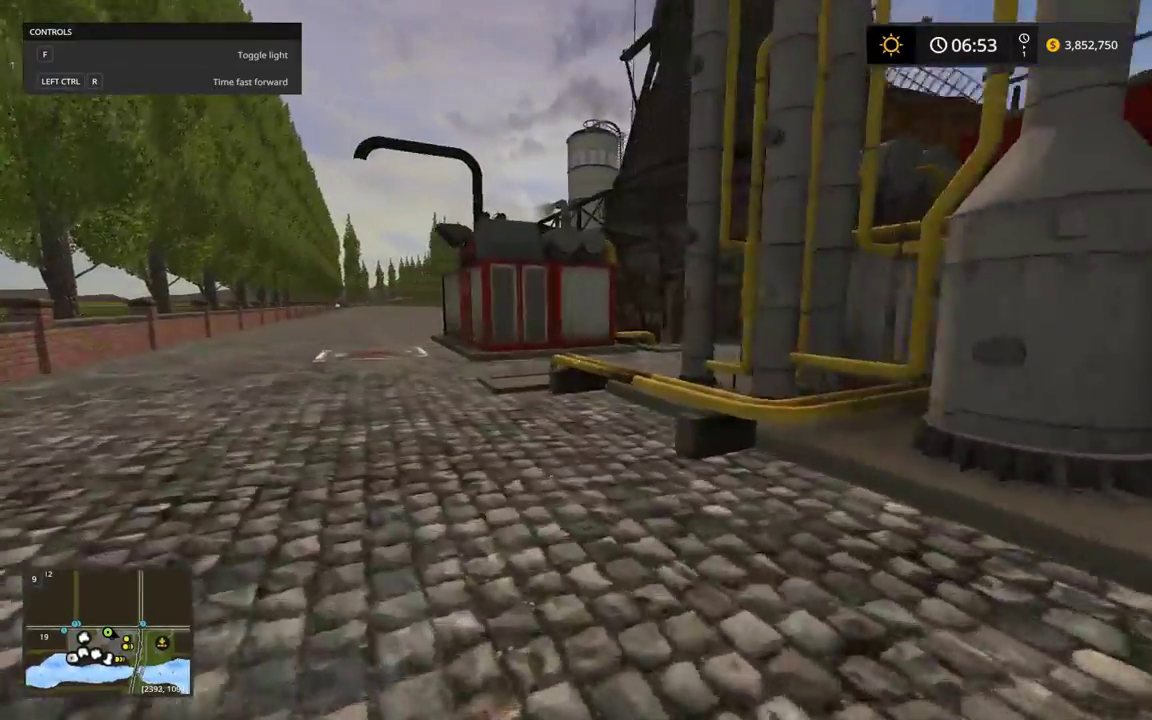
key(w)
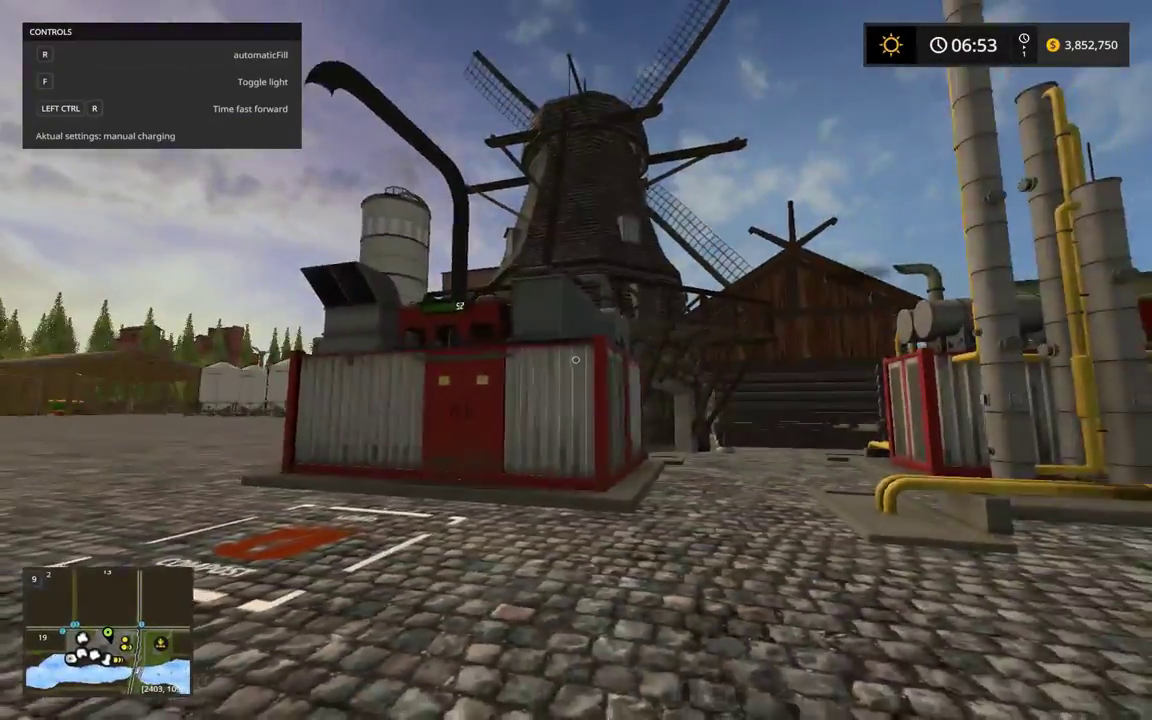
key(w)
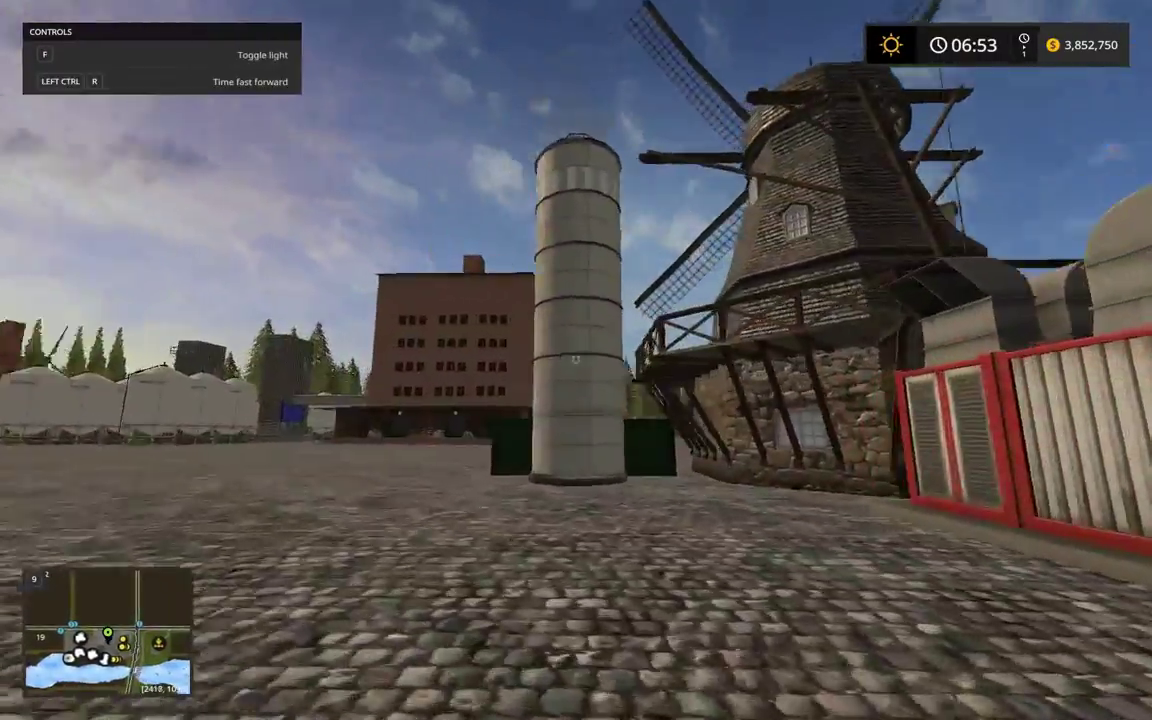
key(w)
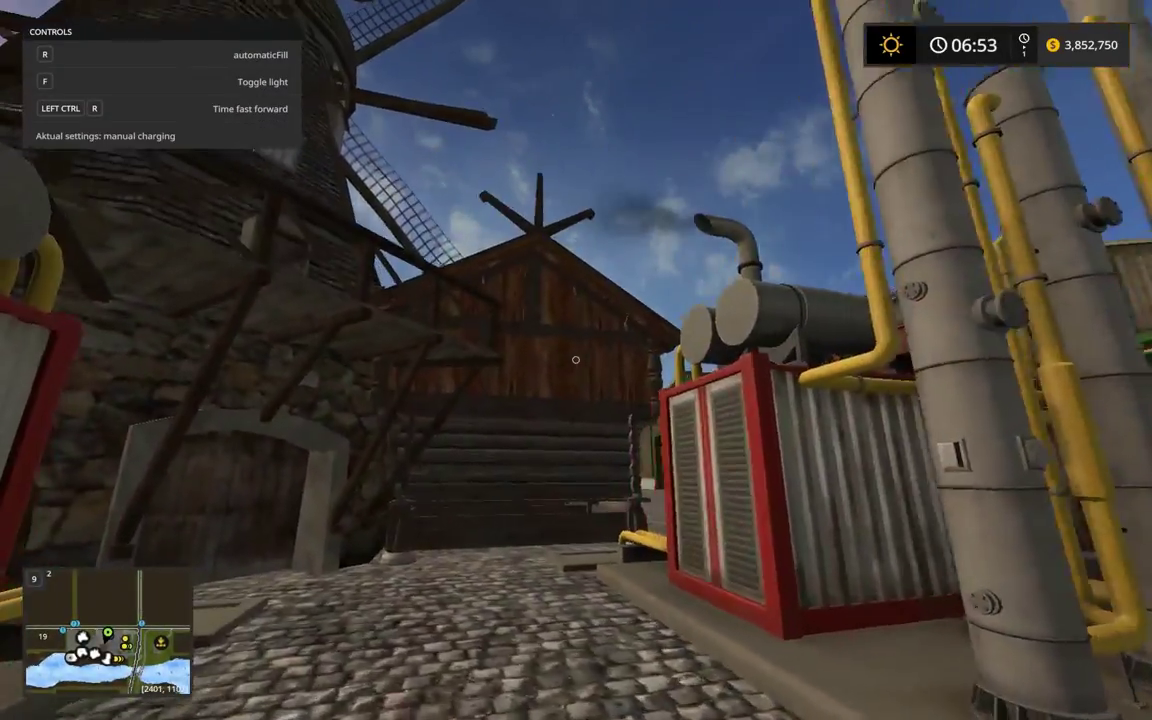
key(s)
key(a)
key(w)
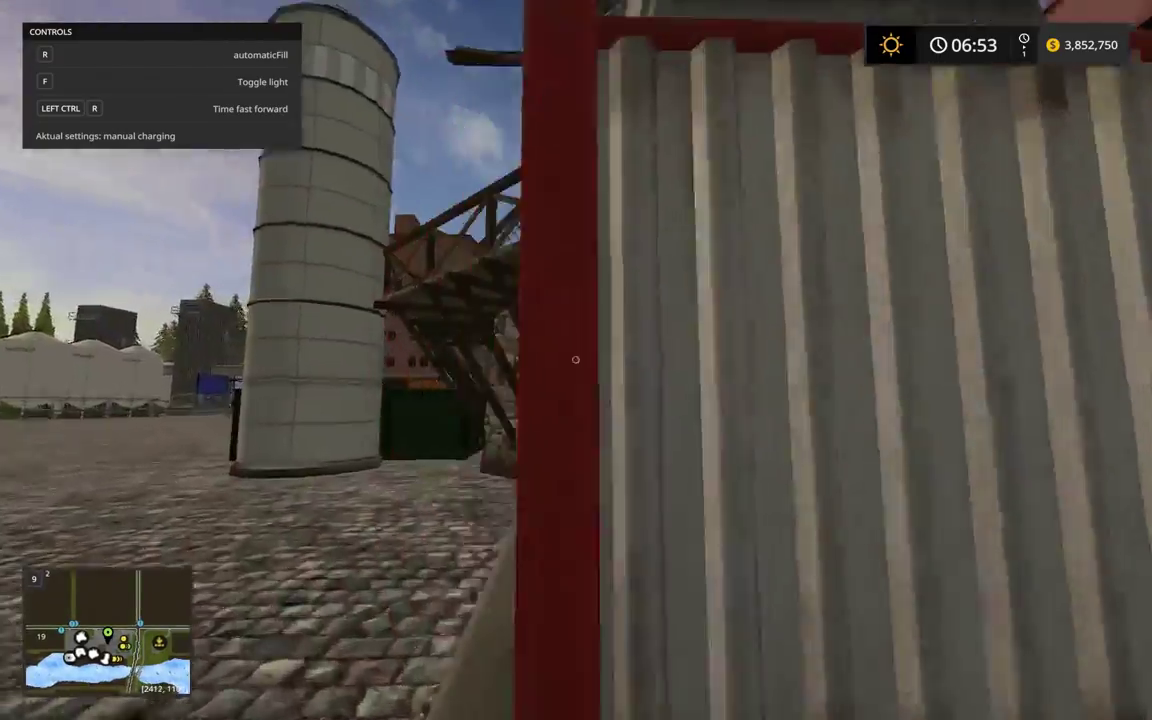
- Examine the passage between the compost container and the windmill, the pipe towers, and the front of the container
key(w)
key(a)
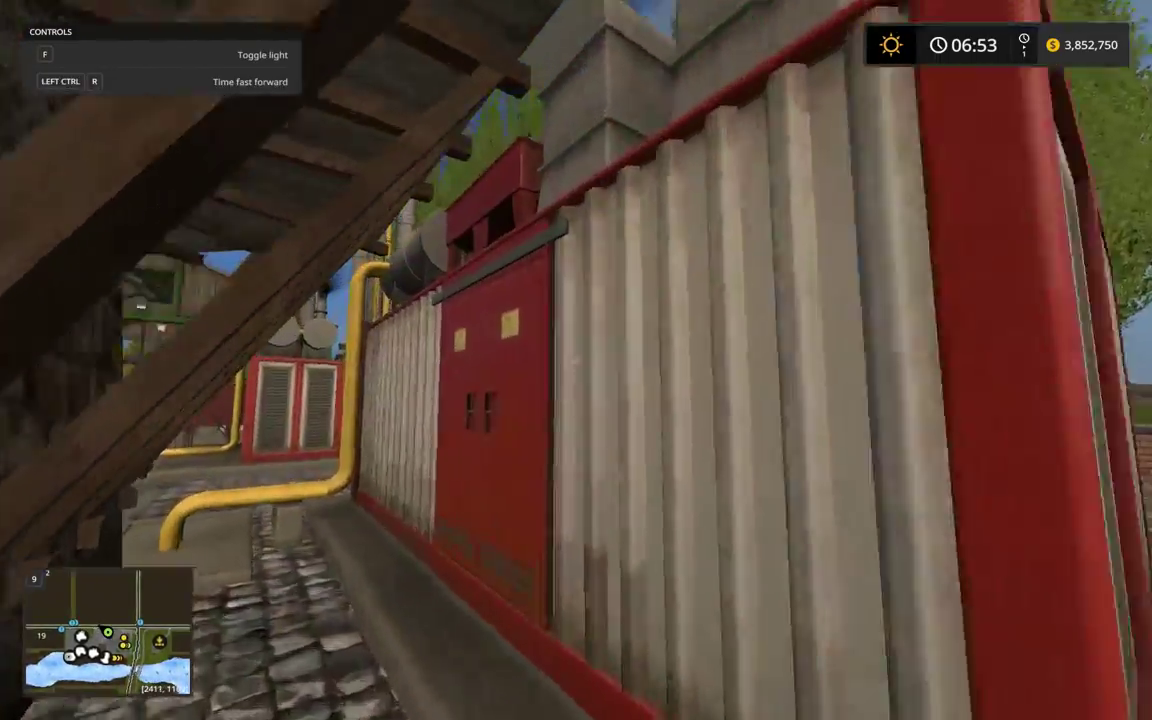
key(w)
key(s)
key(d)
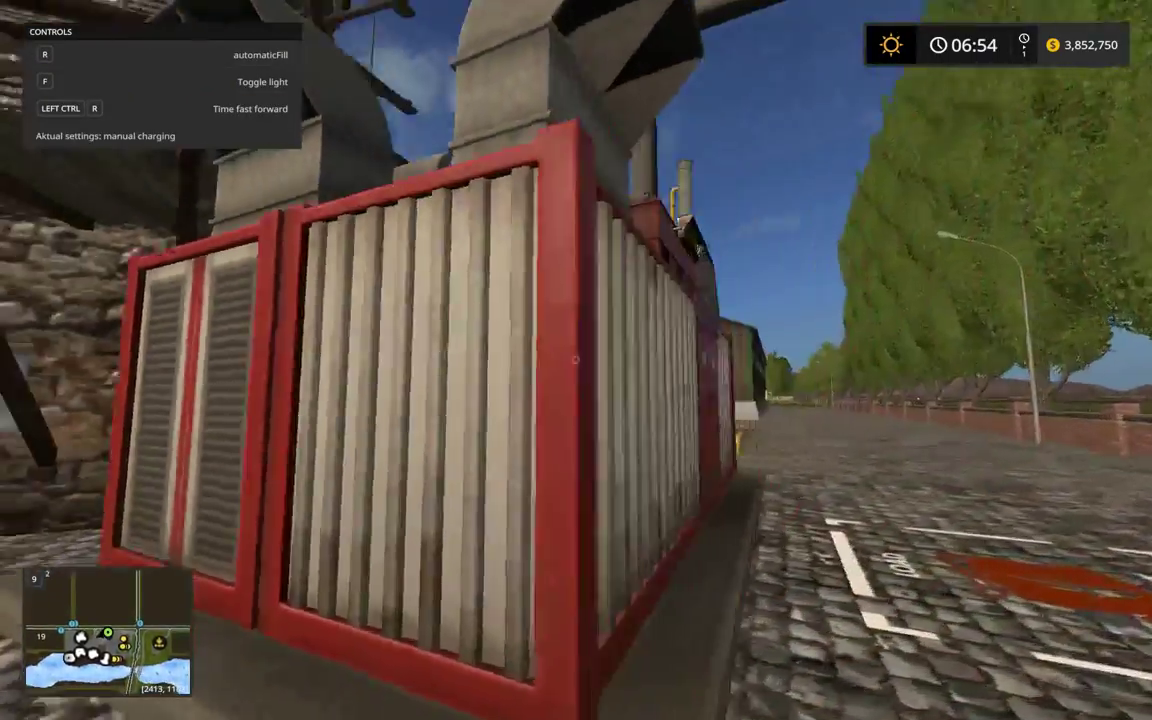
key(d)
key(d)
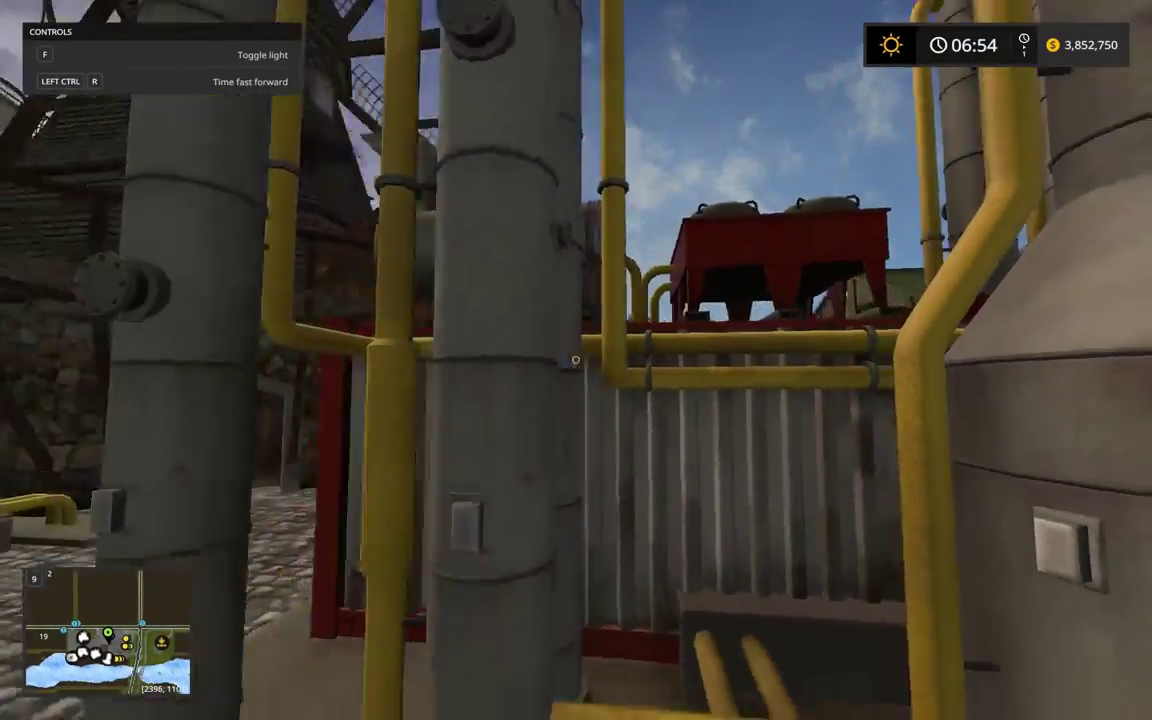
key(a)
key(w)
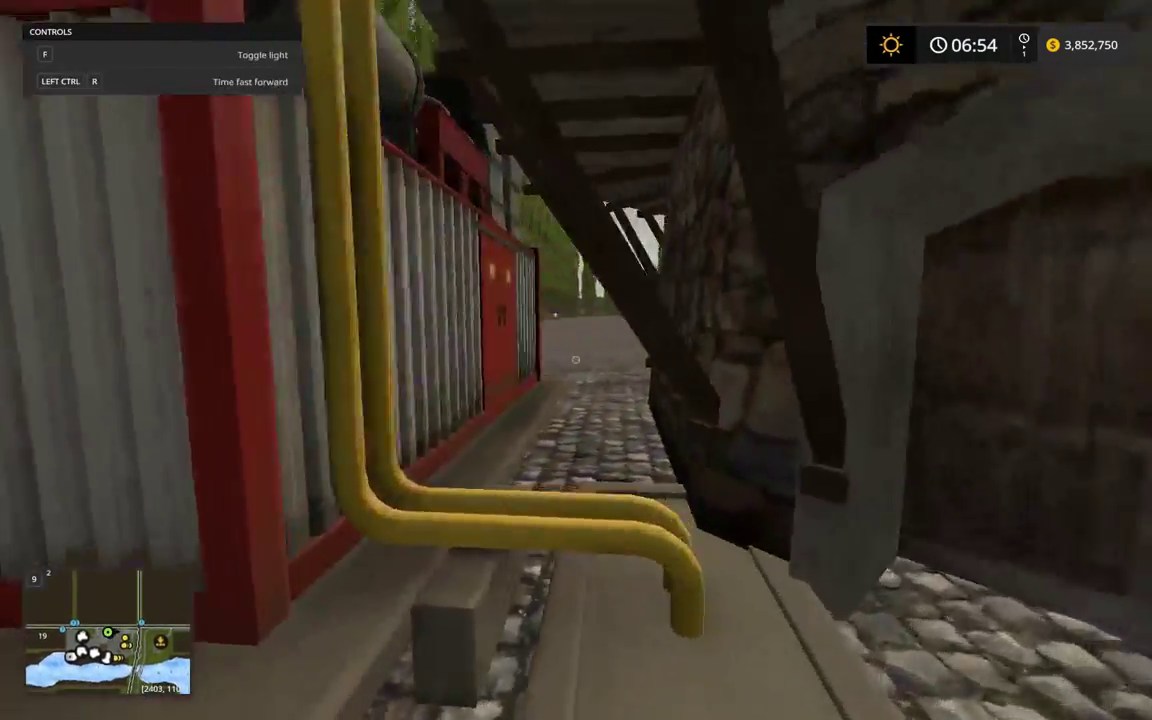
key(w)
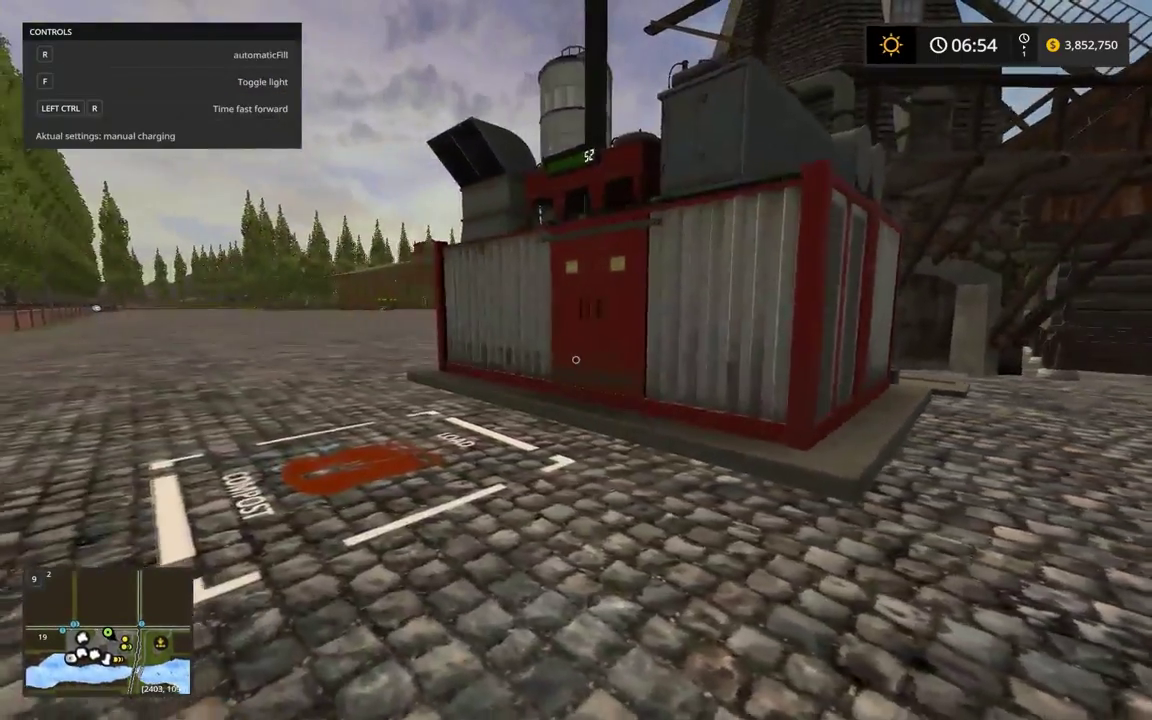
key(w)
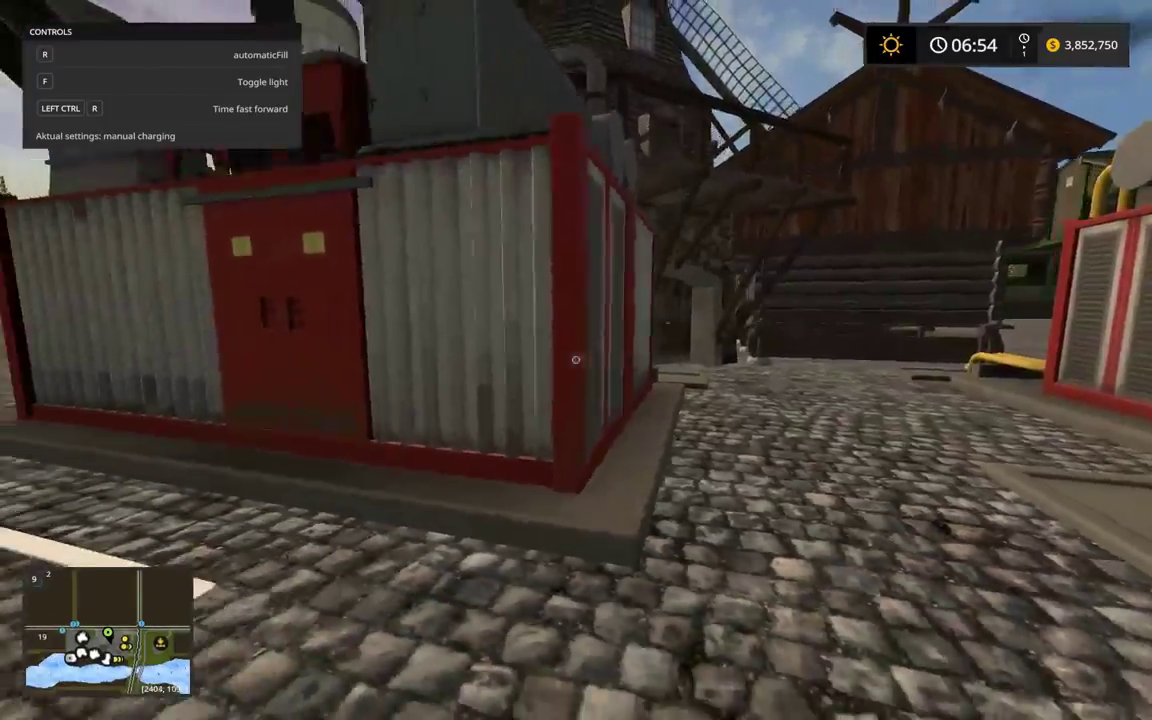
- Circle the compost container once more, viewing its windmill side, the marked loading area and the discharge pipe
key(a)
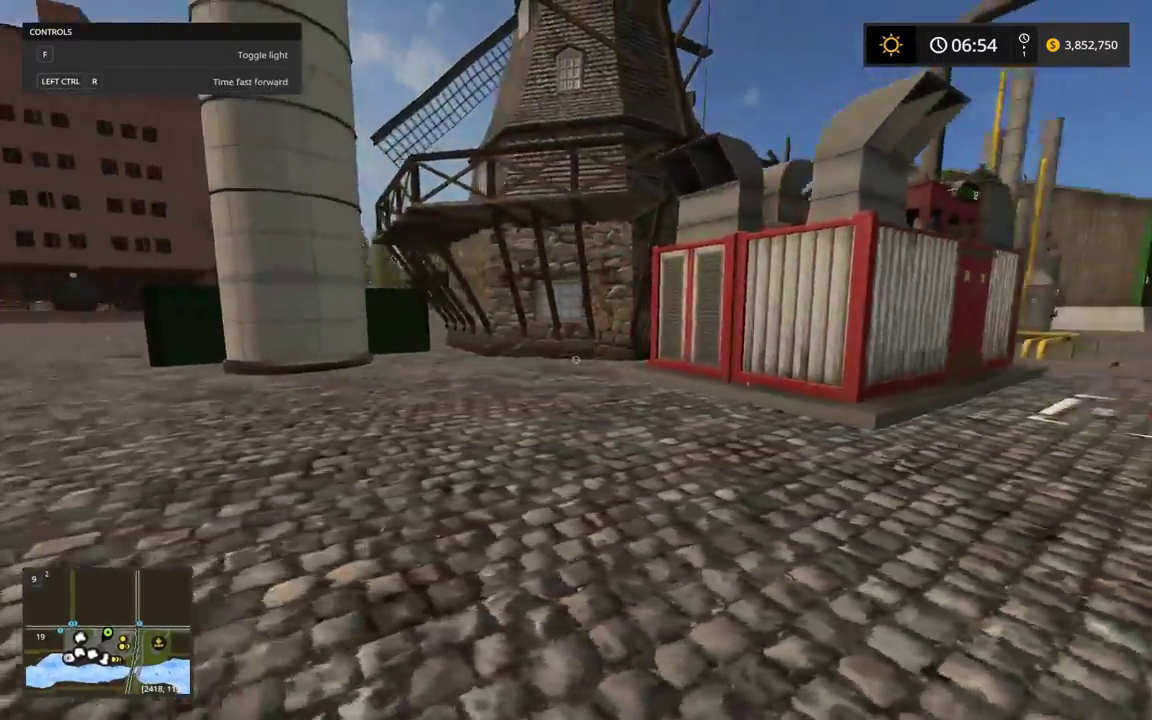
key(w)
key(s)
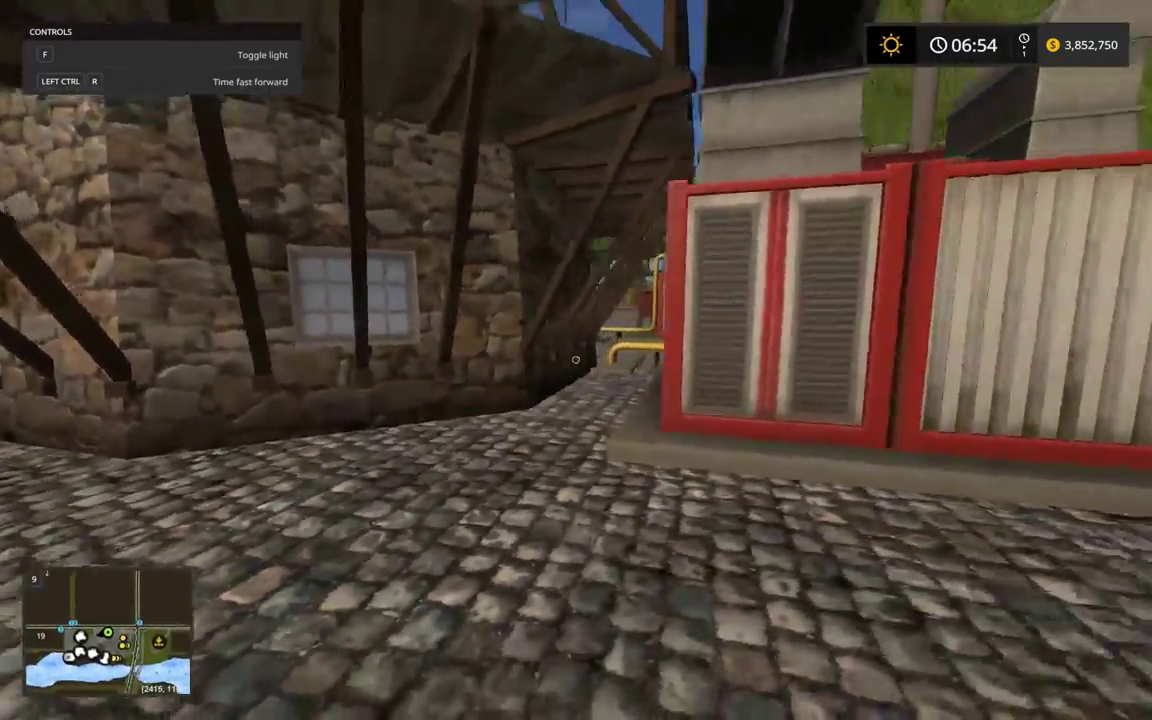
key(d)
key(w)
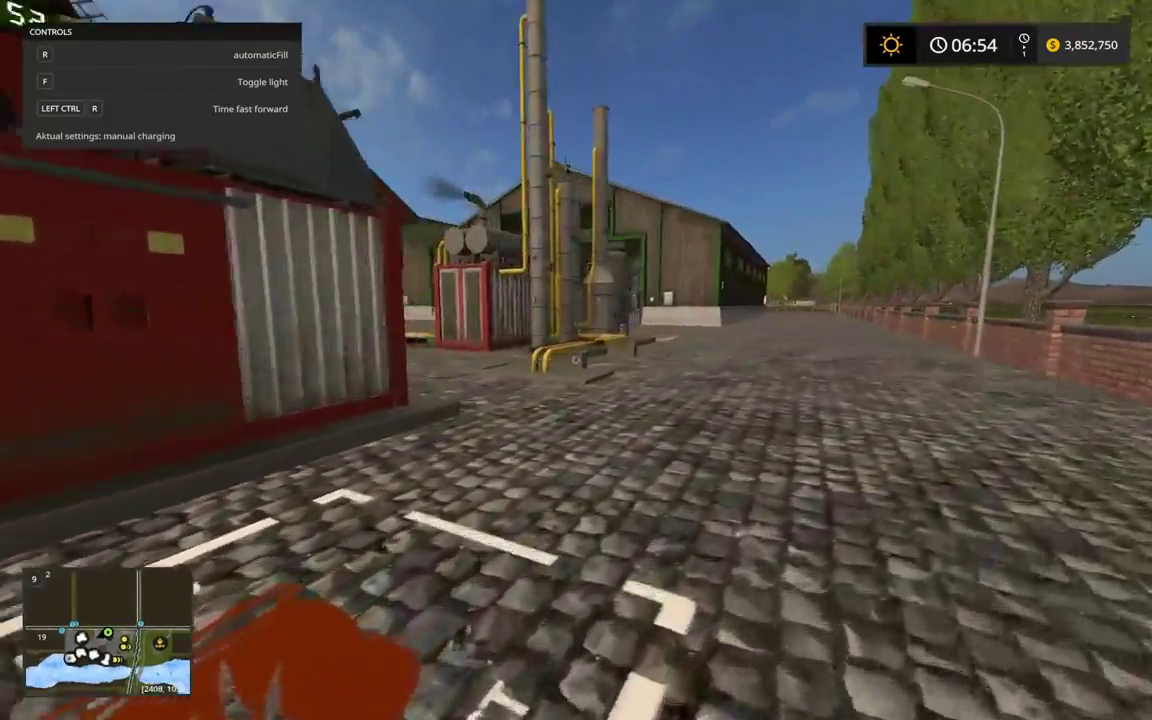
key(w)
key(a)
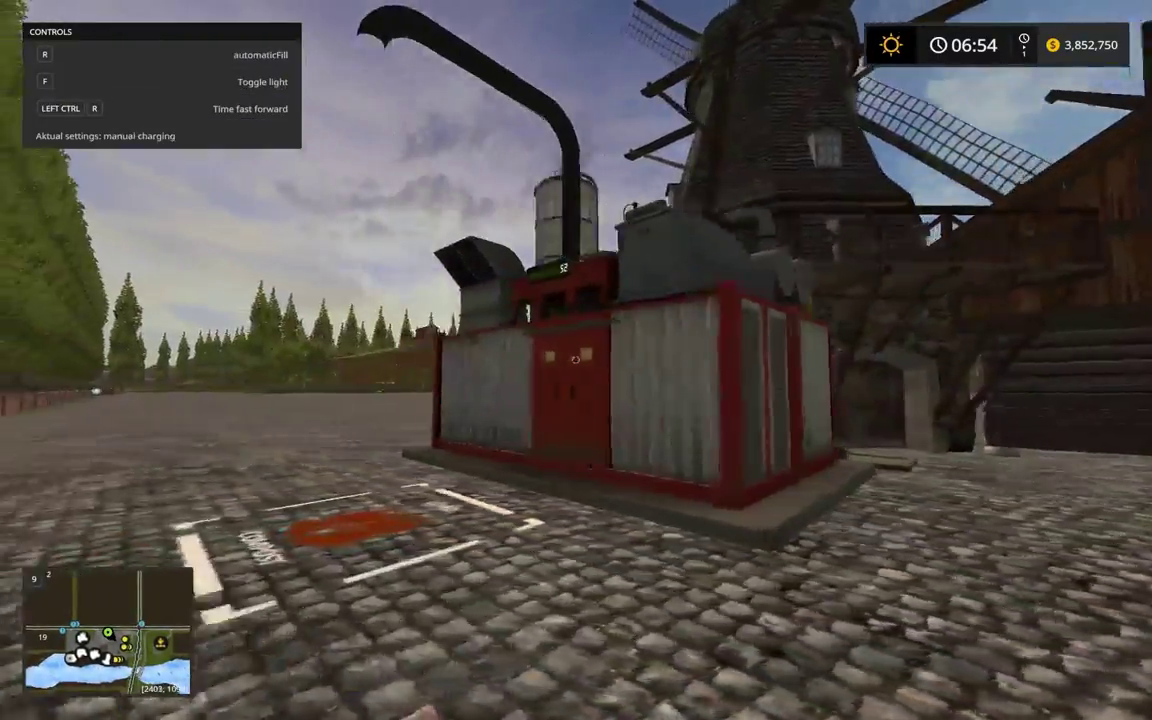
key(a)
- Jump beside the compost container to examine its vents, level readout and walls from close range
key(w)
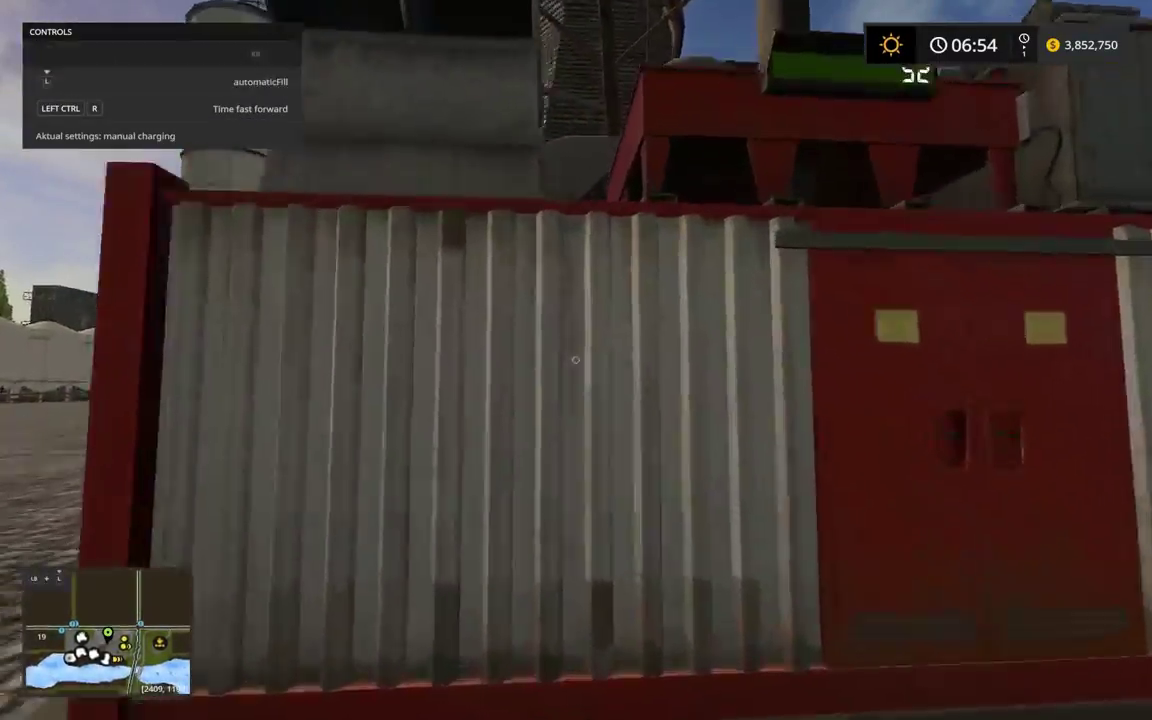
key(w)
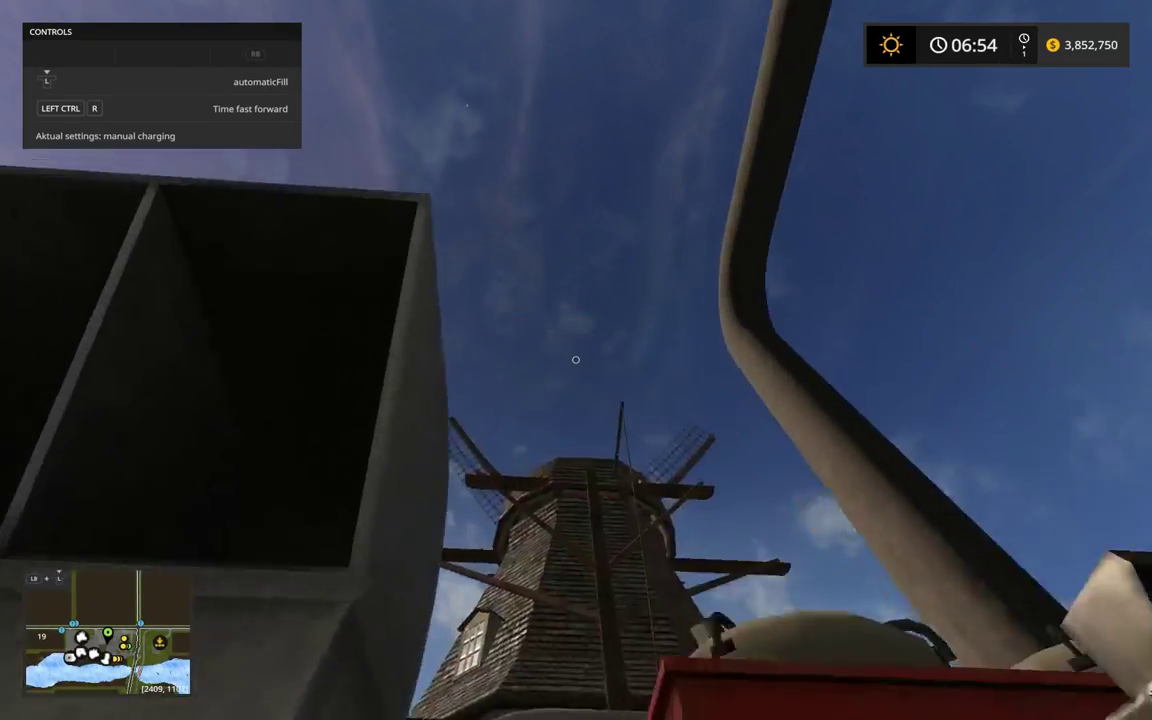
key(space)
key(a)
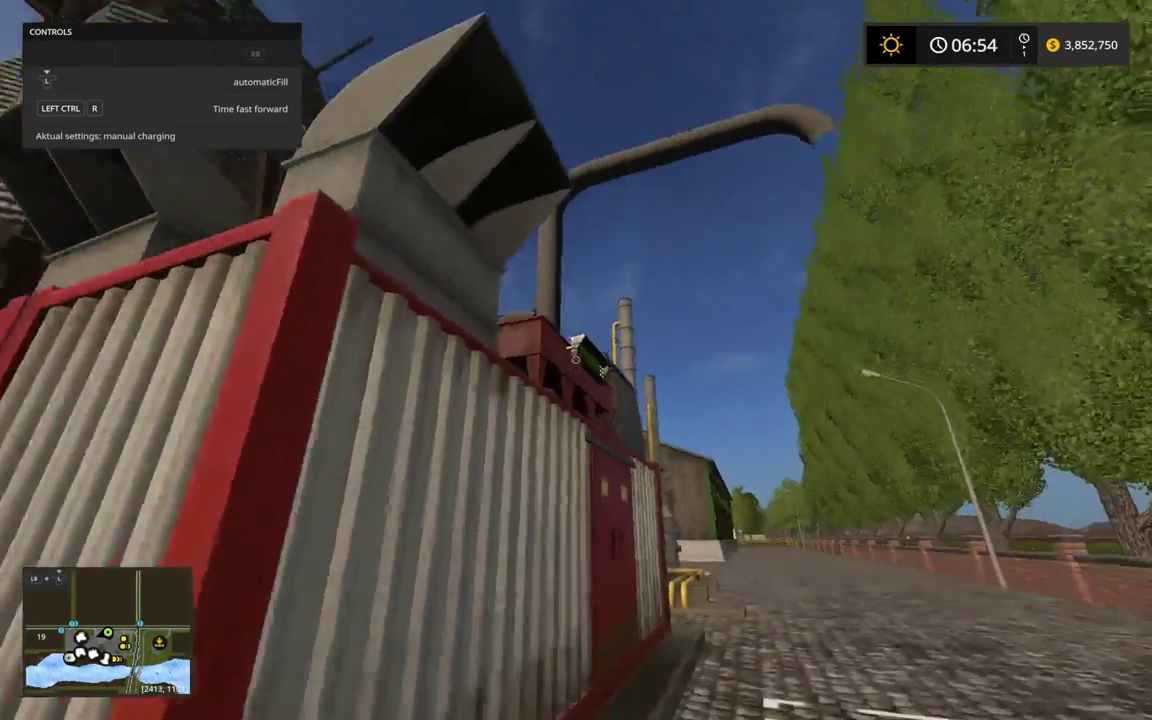
key(a)
key(space)
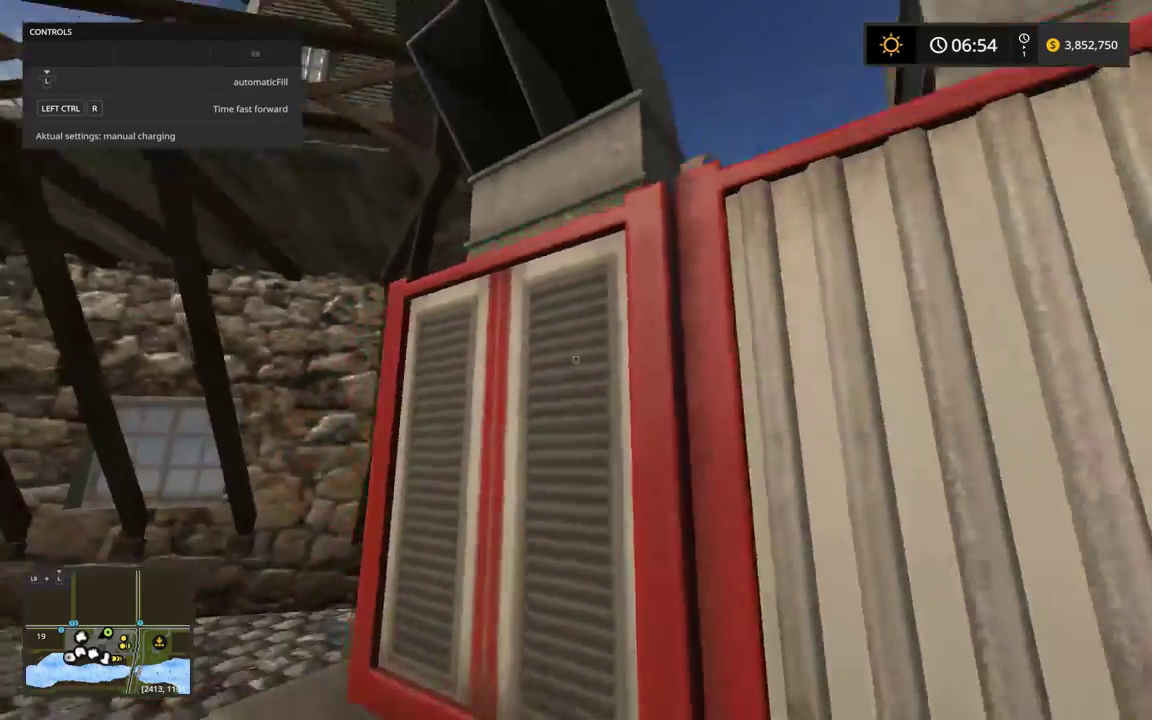
key(s)
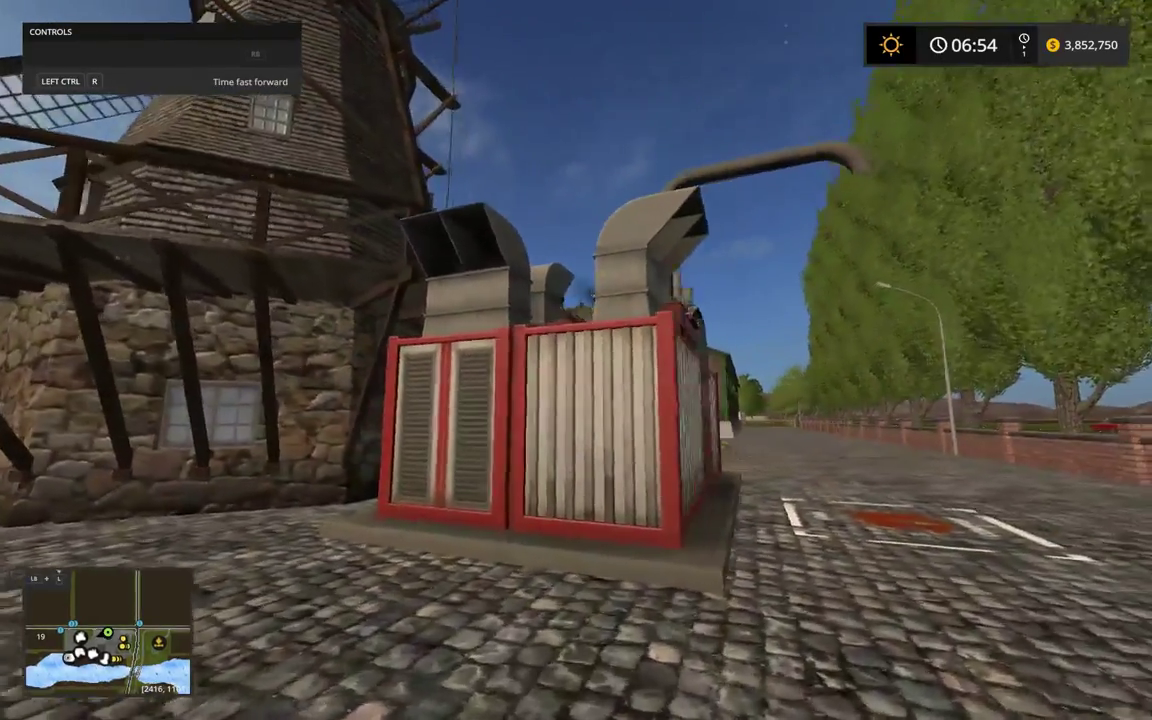
- Run the console command gsToggleFlightAndNoHUDMode beside the compost loading point and close the console
key(grave)
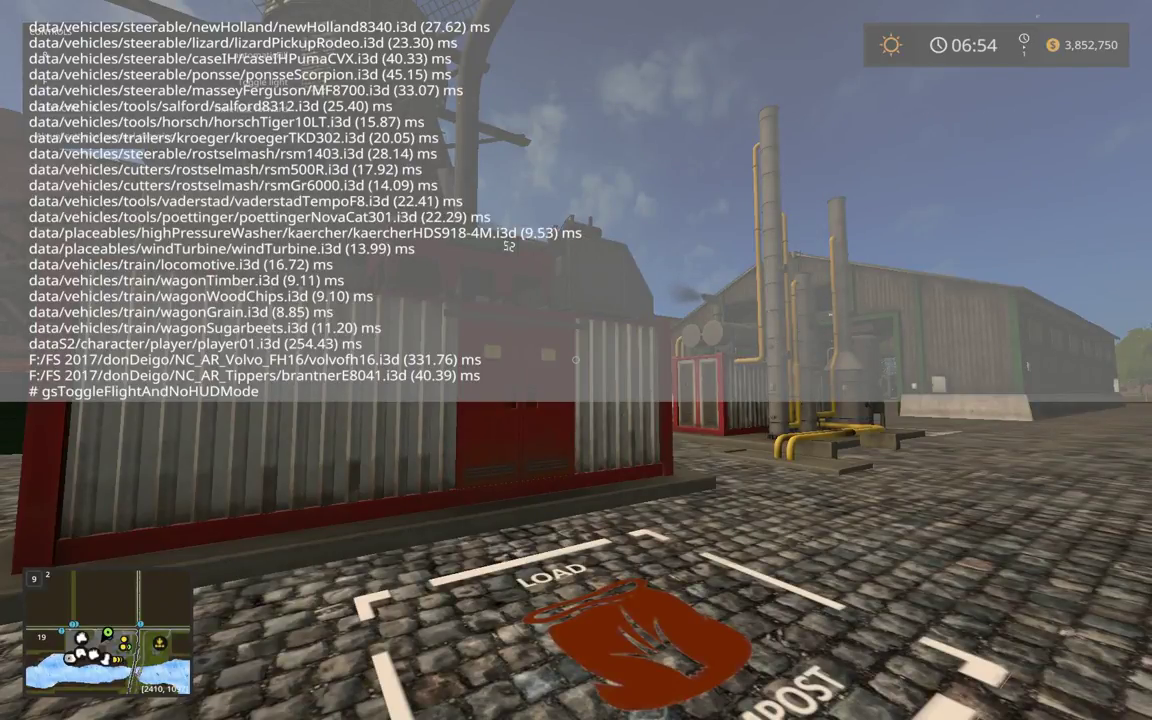
key(Return)
key(grave)
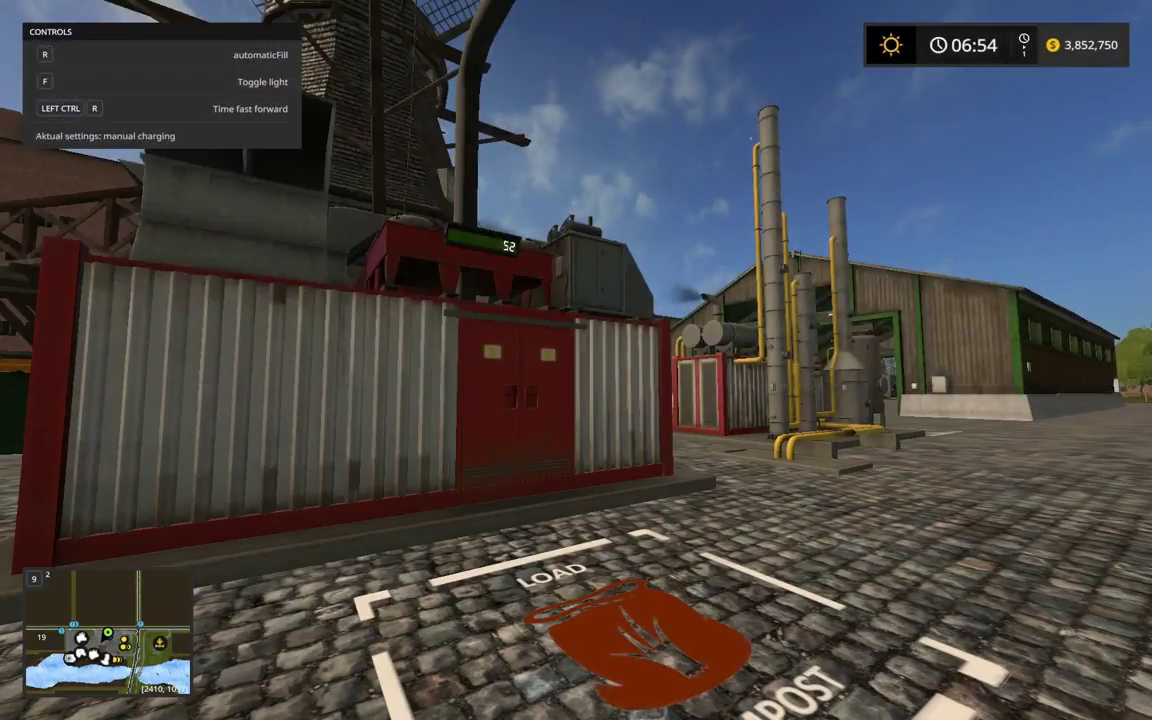
- Fly above the compost container, examining its roof vents, the windmill platform, the silo top and the marked area behind the parked truck
key(q)
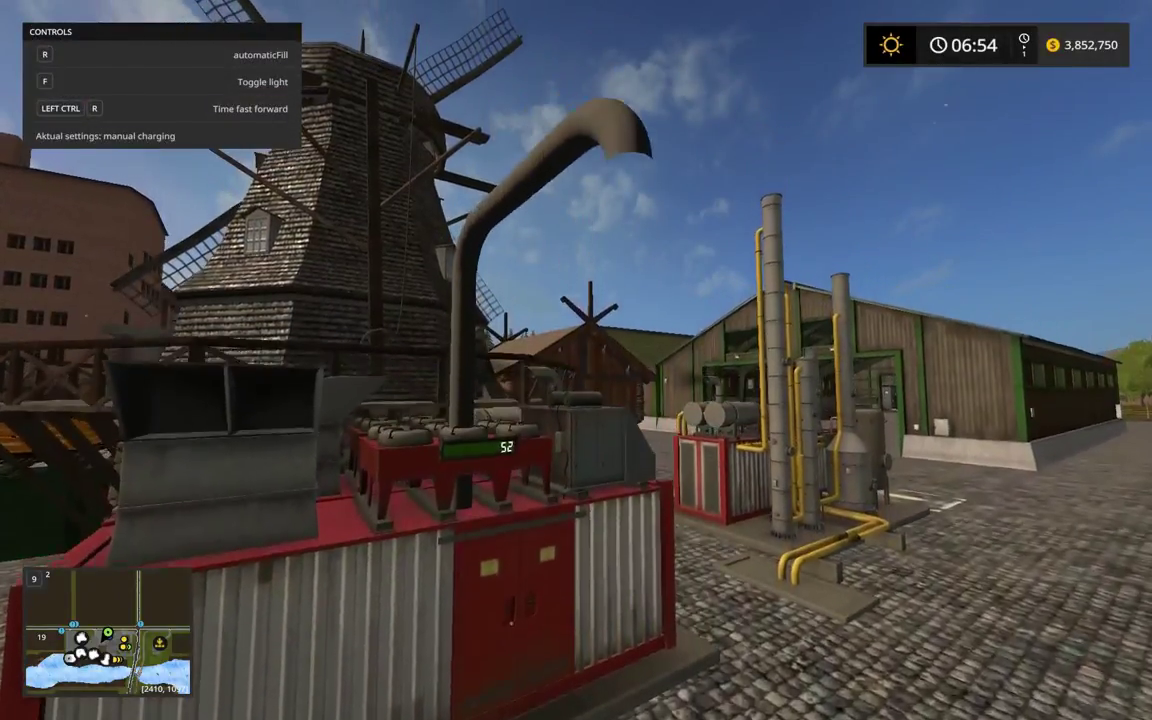
key(w)
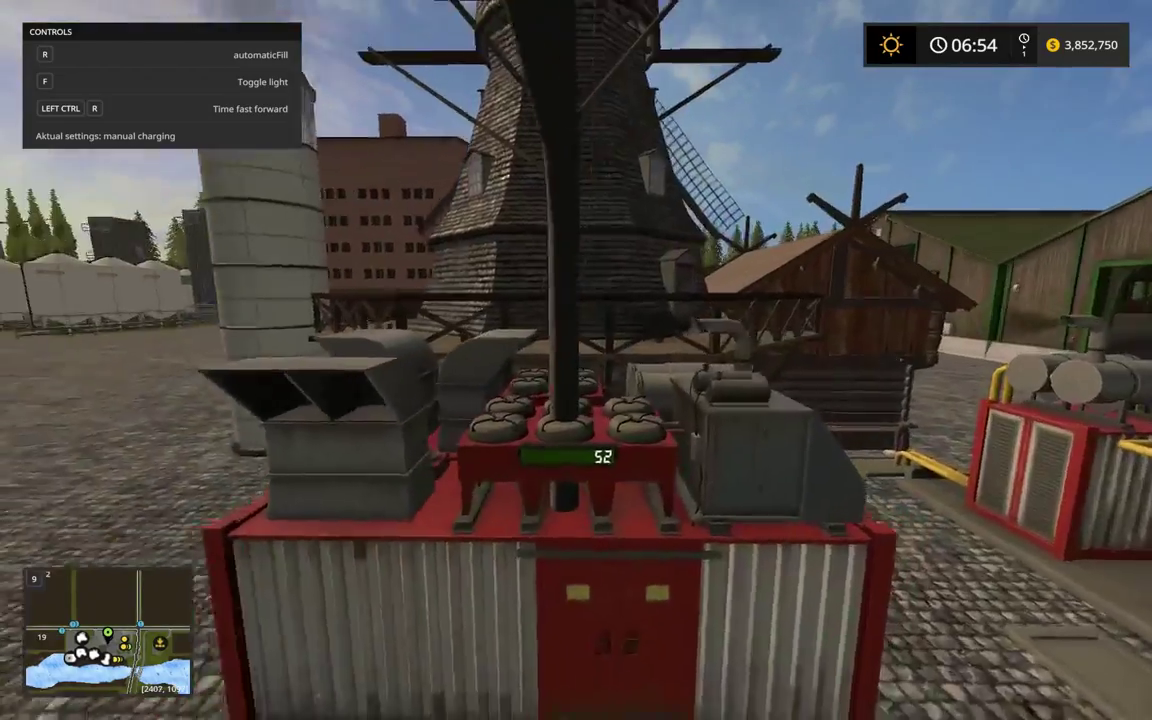
key(w)
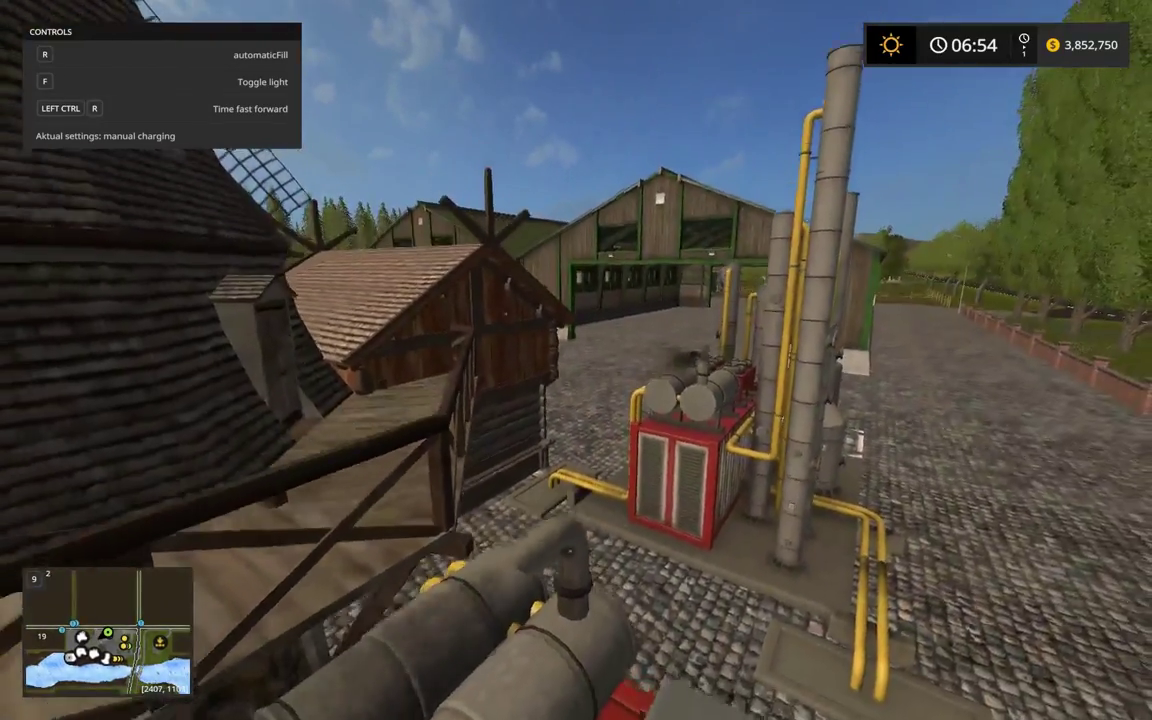
key(d)
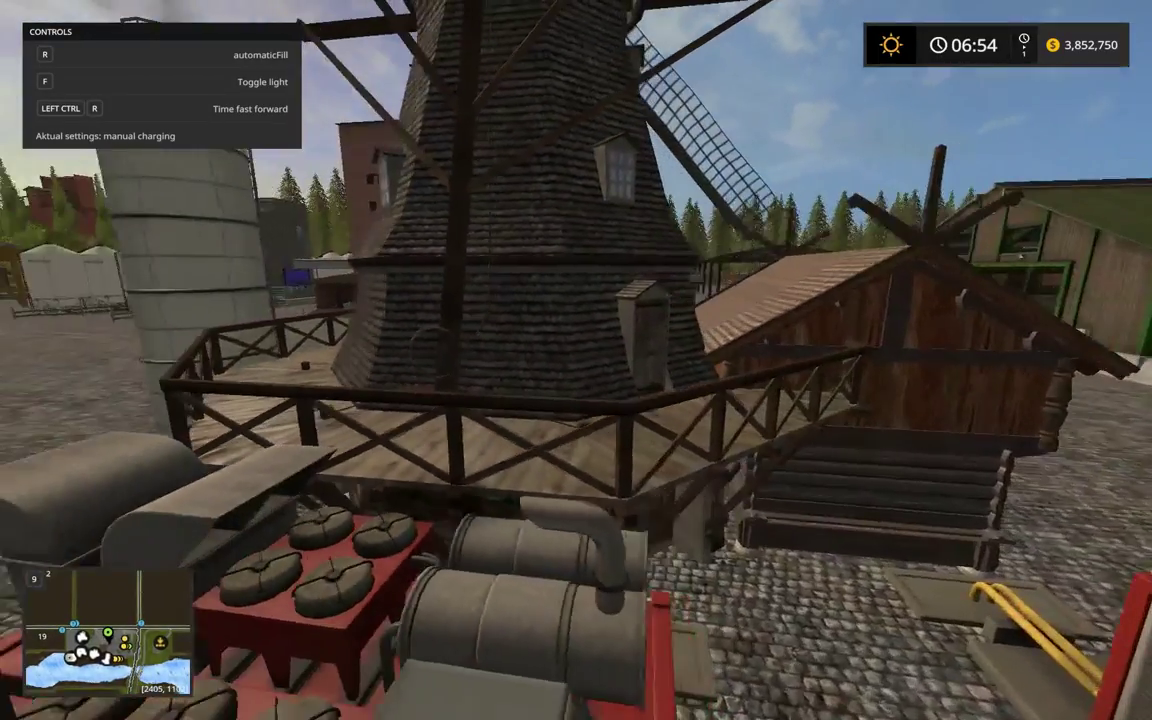
key(s)
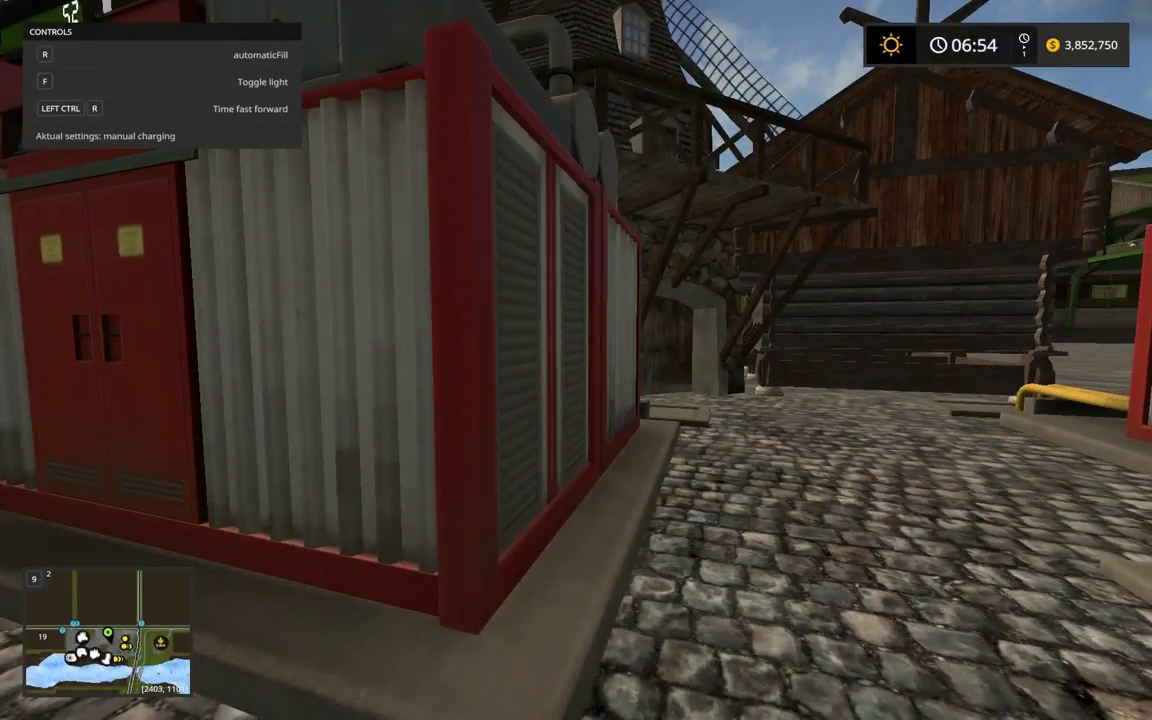
key(space)
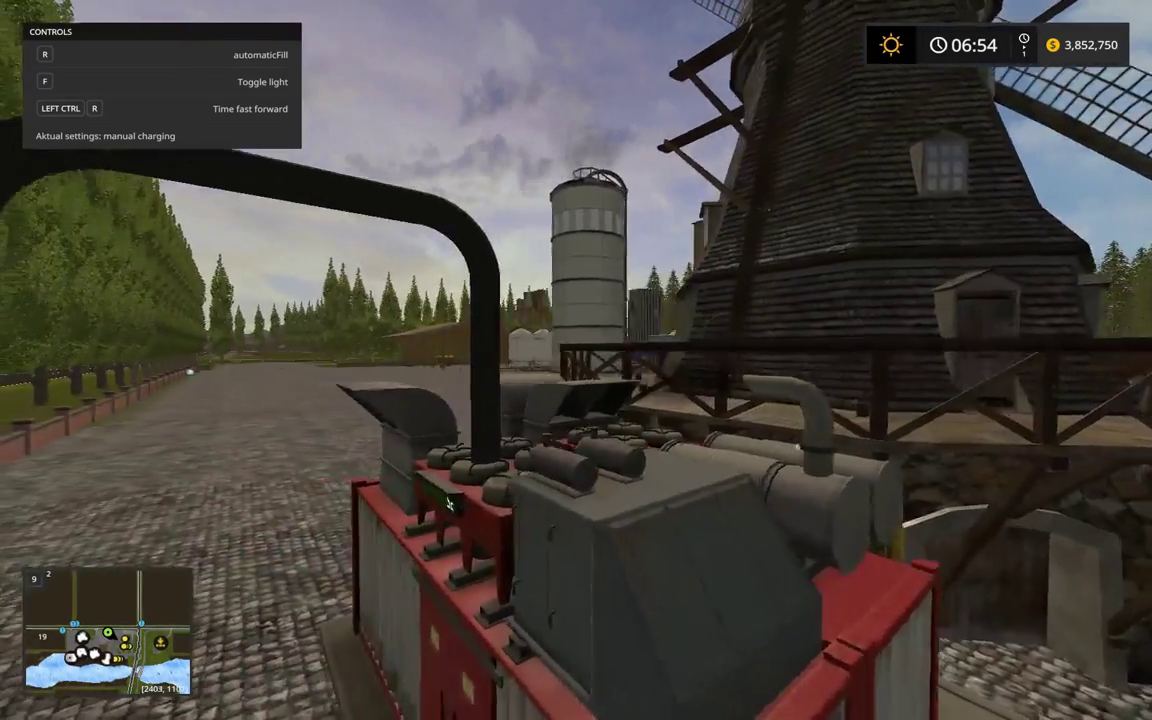
key(w)
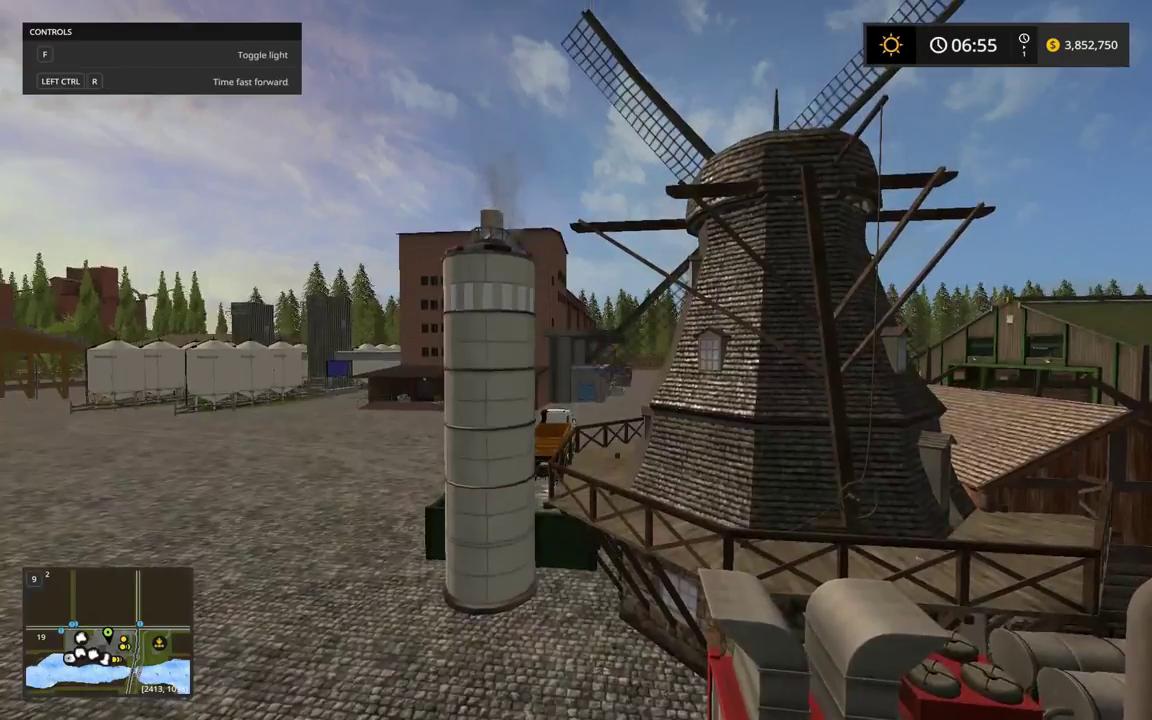
key(a)
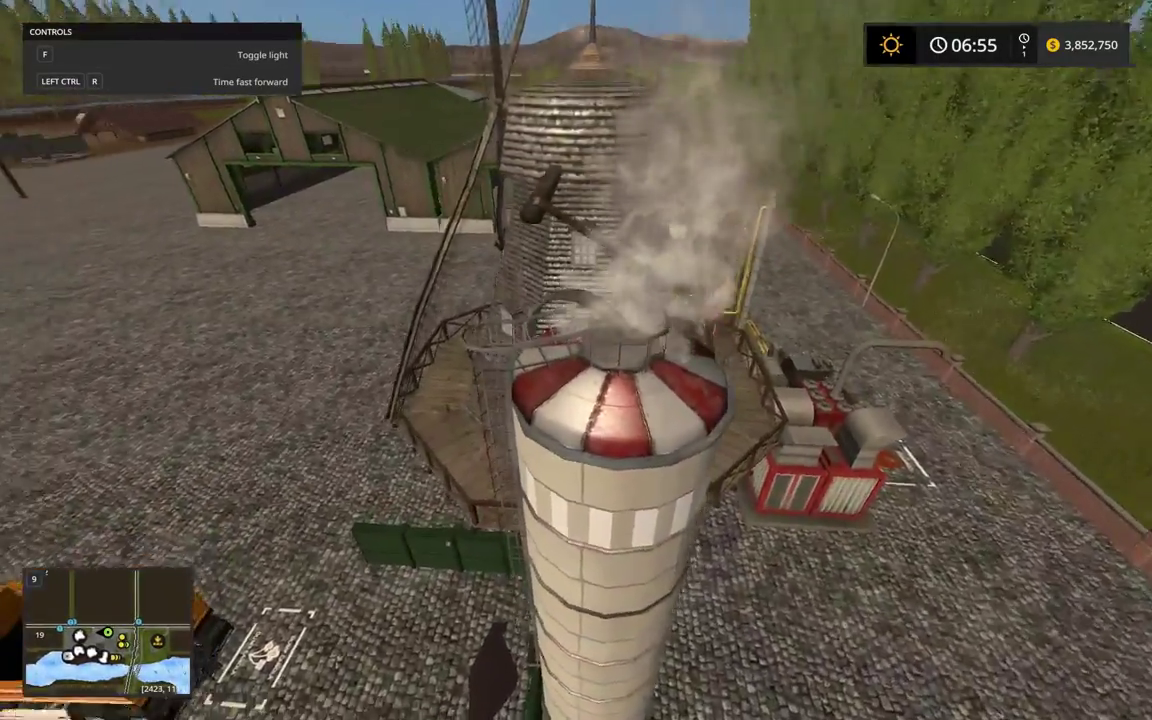
key(d)
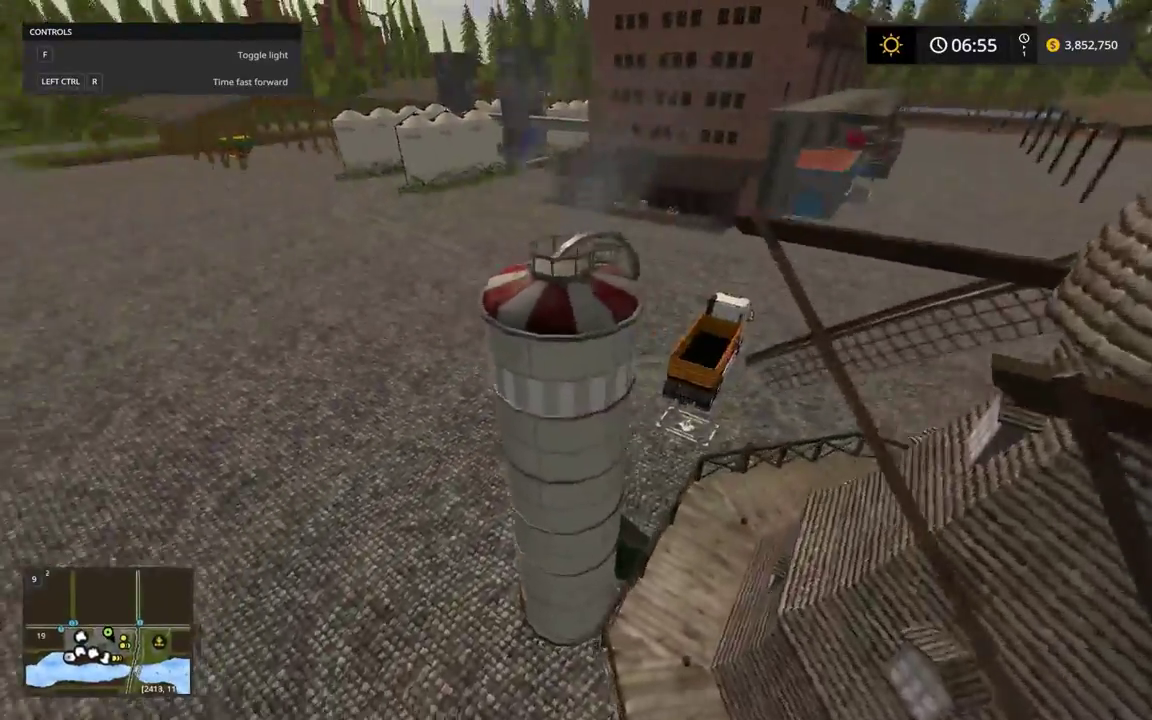
key(a)
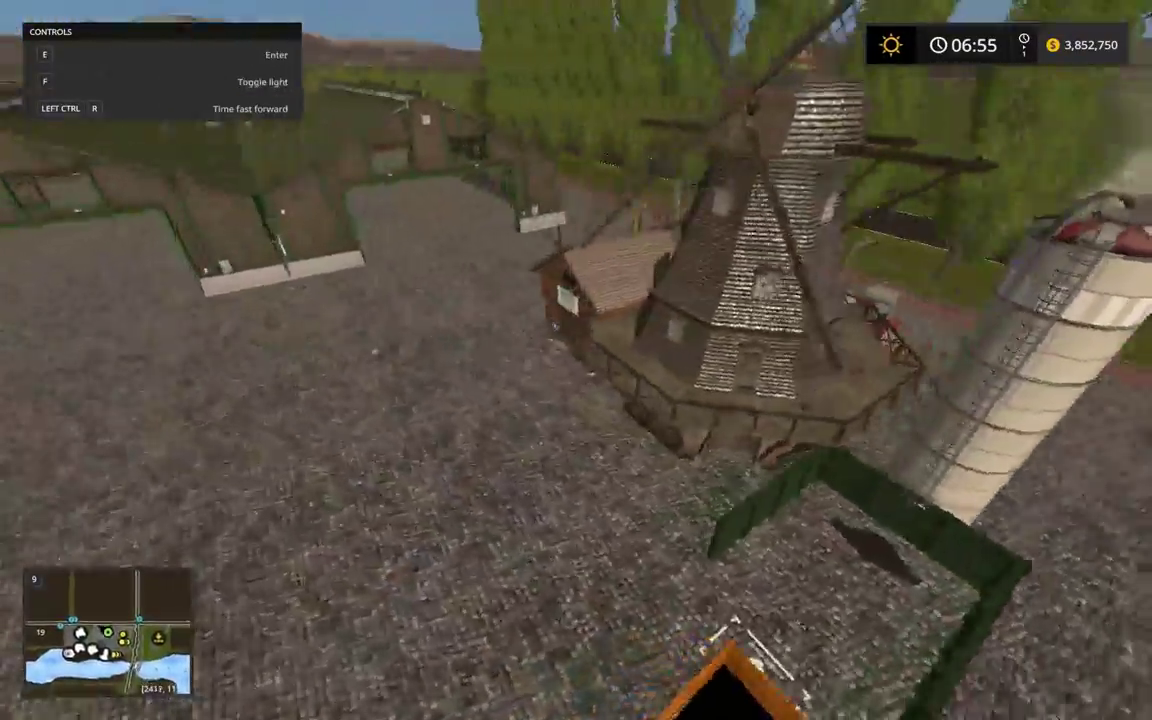
- Examine the wooden shed's front with its billboard and display, and the windmill's stone base
key(w)
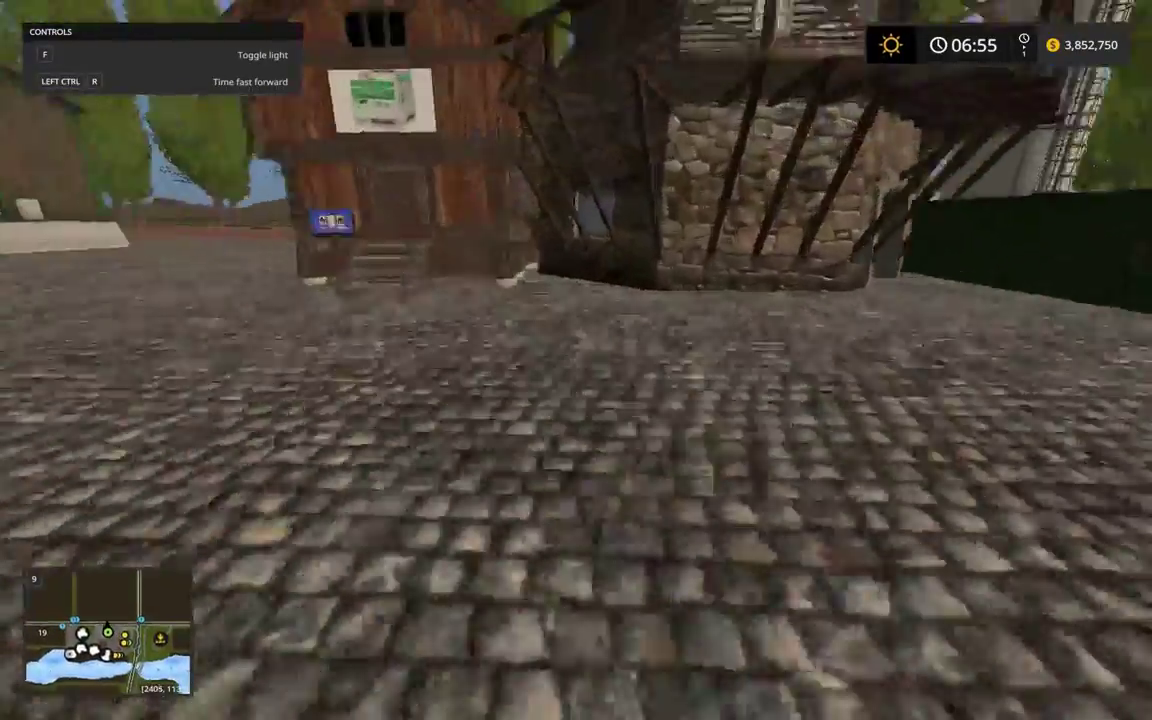
key(a)
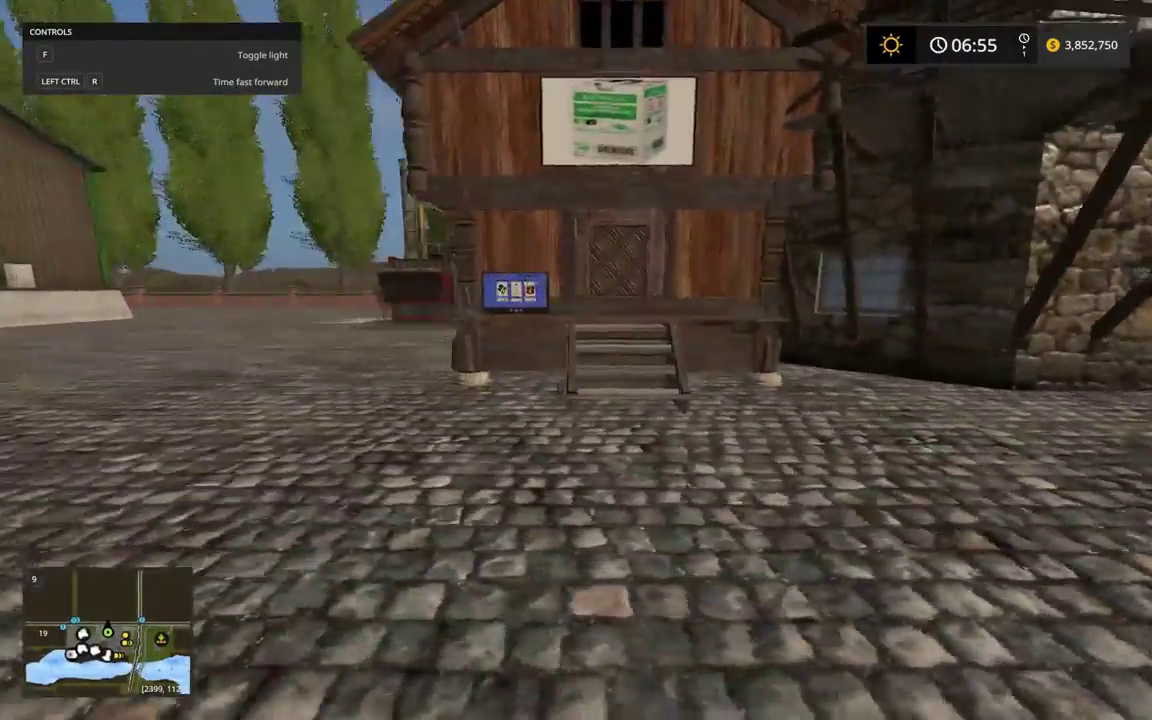
key(s)
key(w)
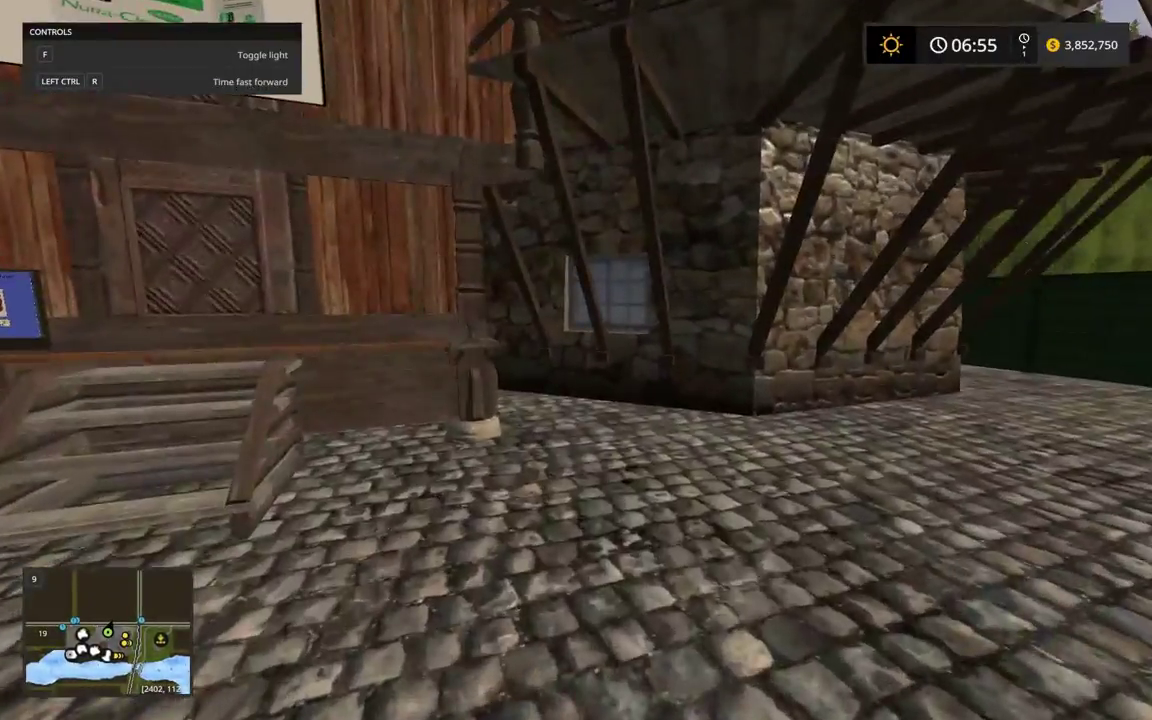
key(s)
key(d)
key(a)
key(w)
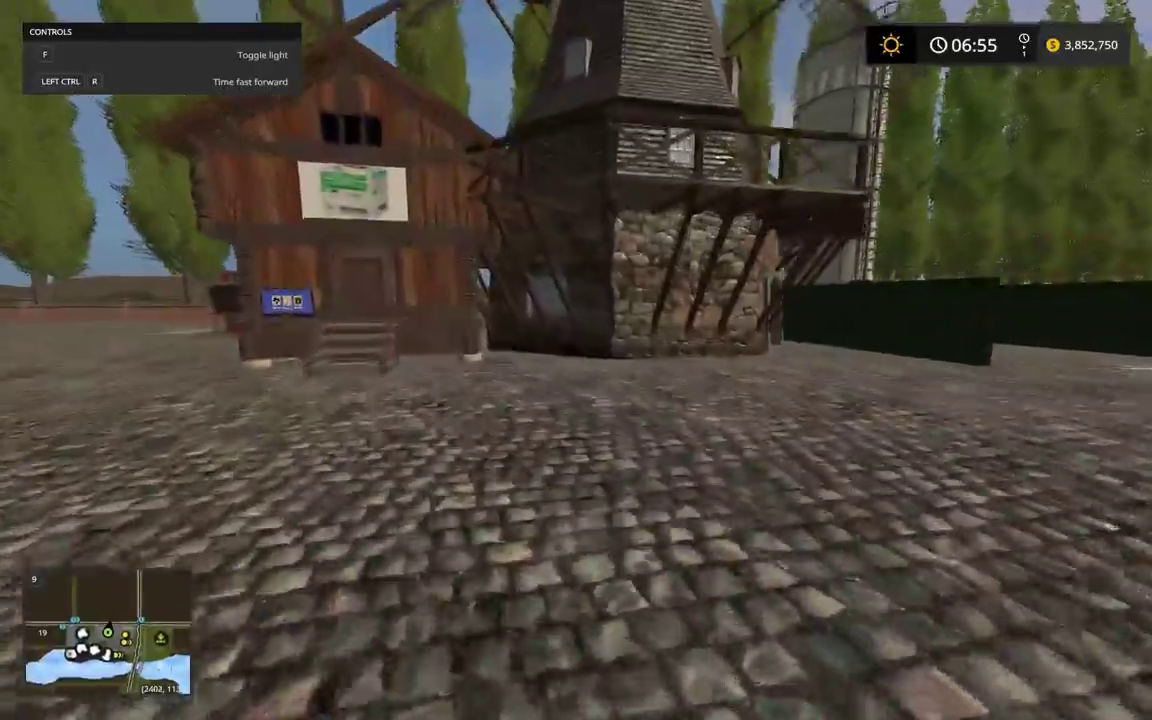
- Tour the factory from the parked orange truck past the pipe towers and compost loading area, returning to the shed's front
key(s)
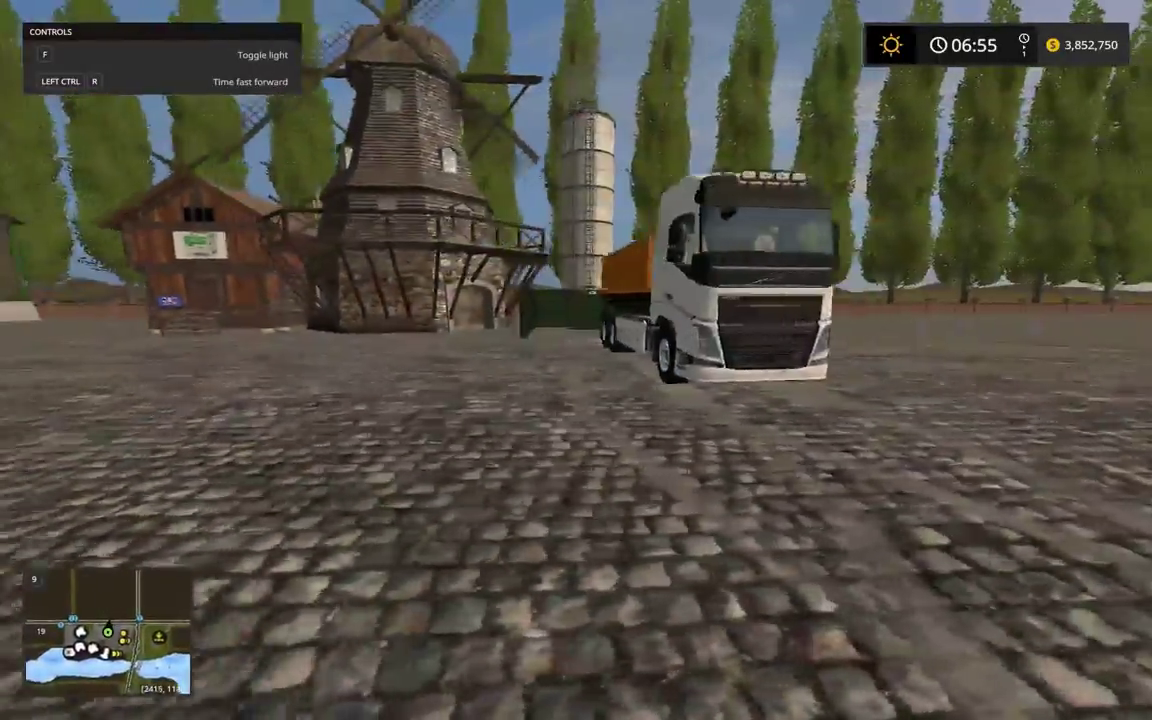
key(w)
key(w)
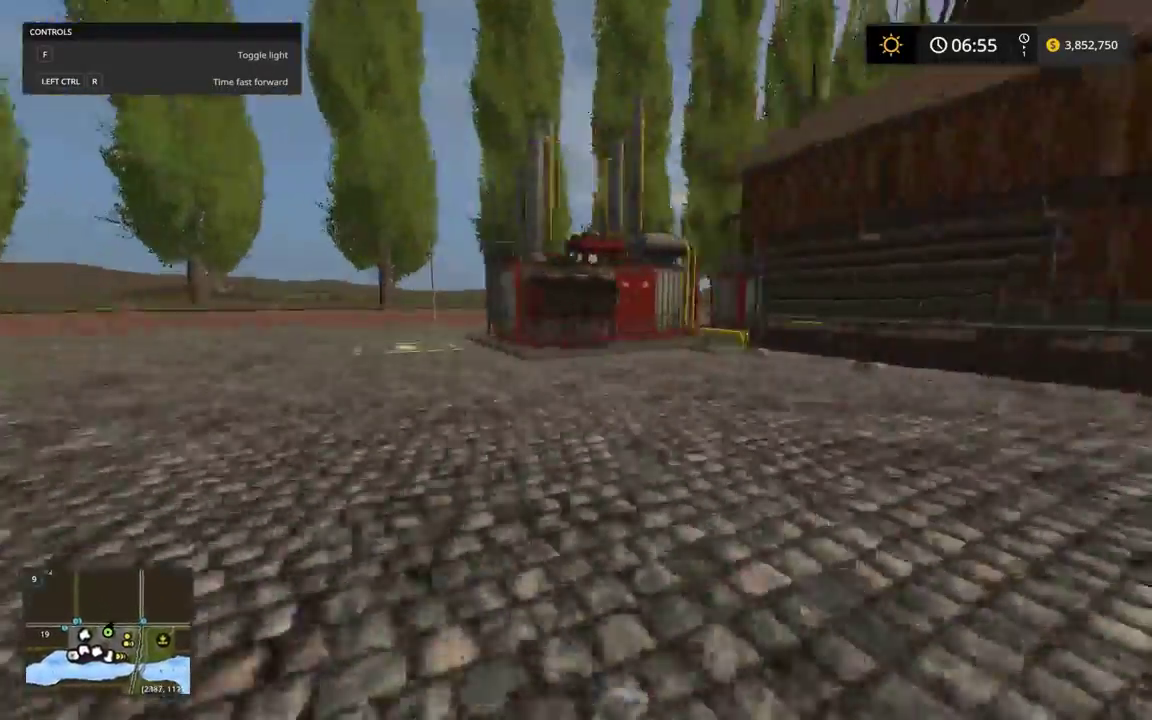
key(w)
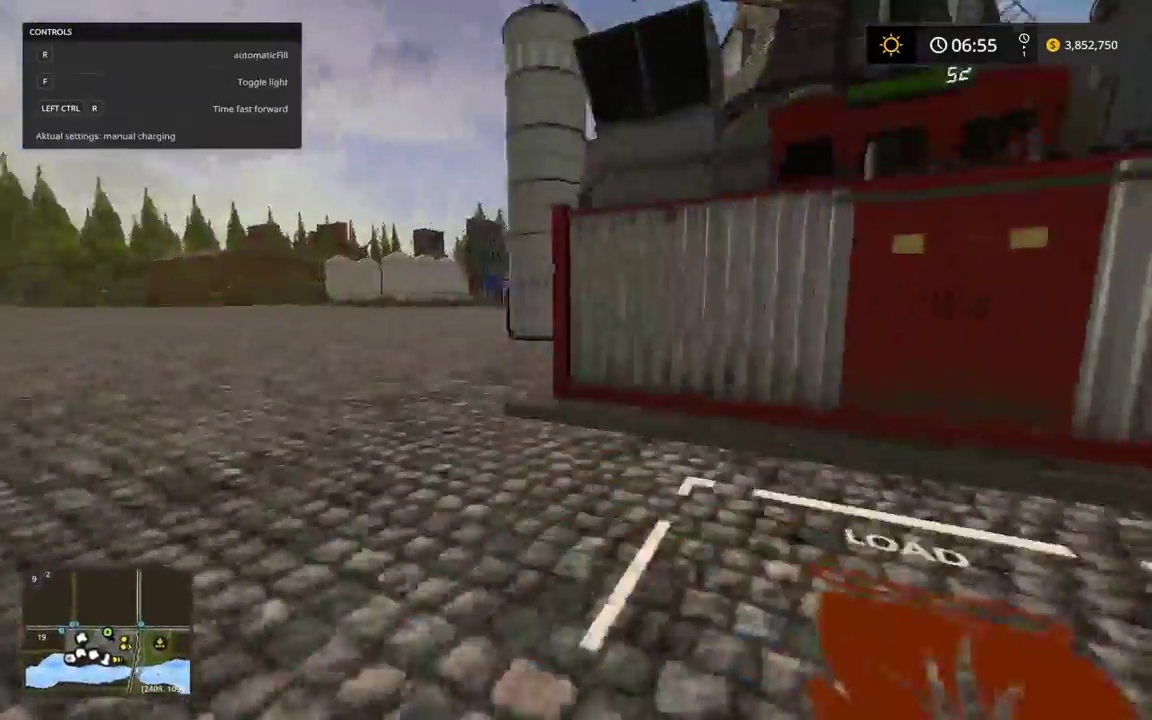
key(s)
key(w)
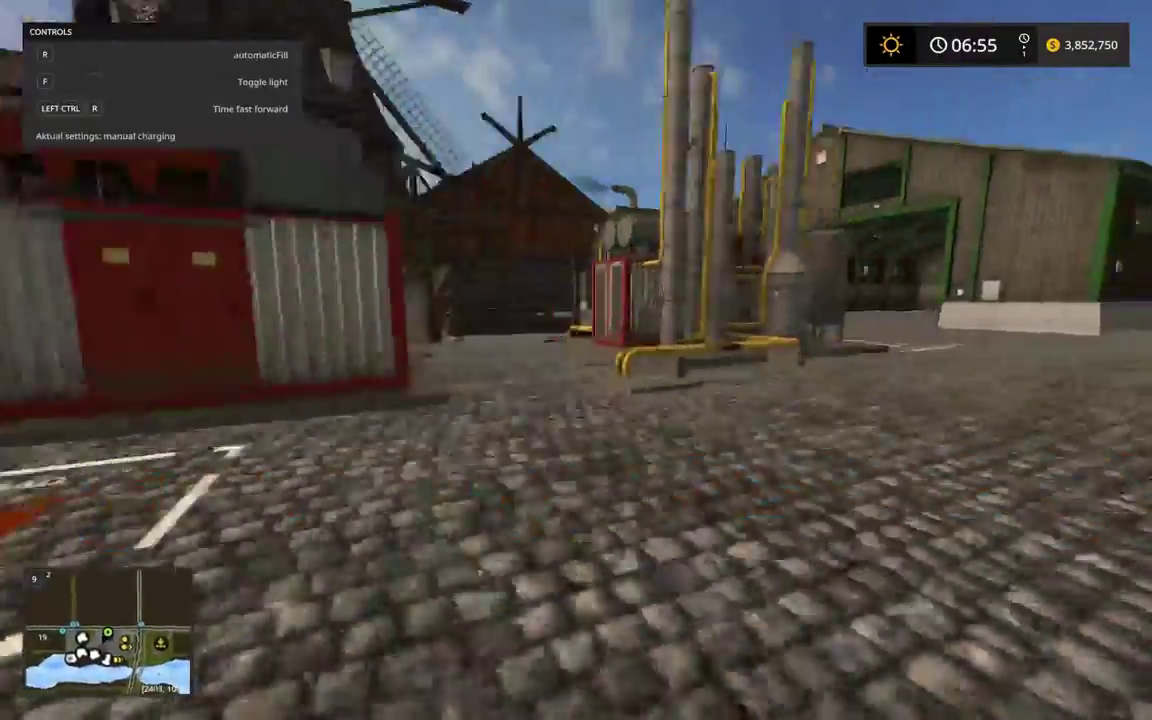
key(s)
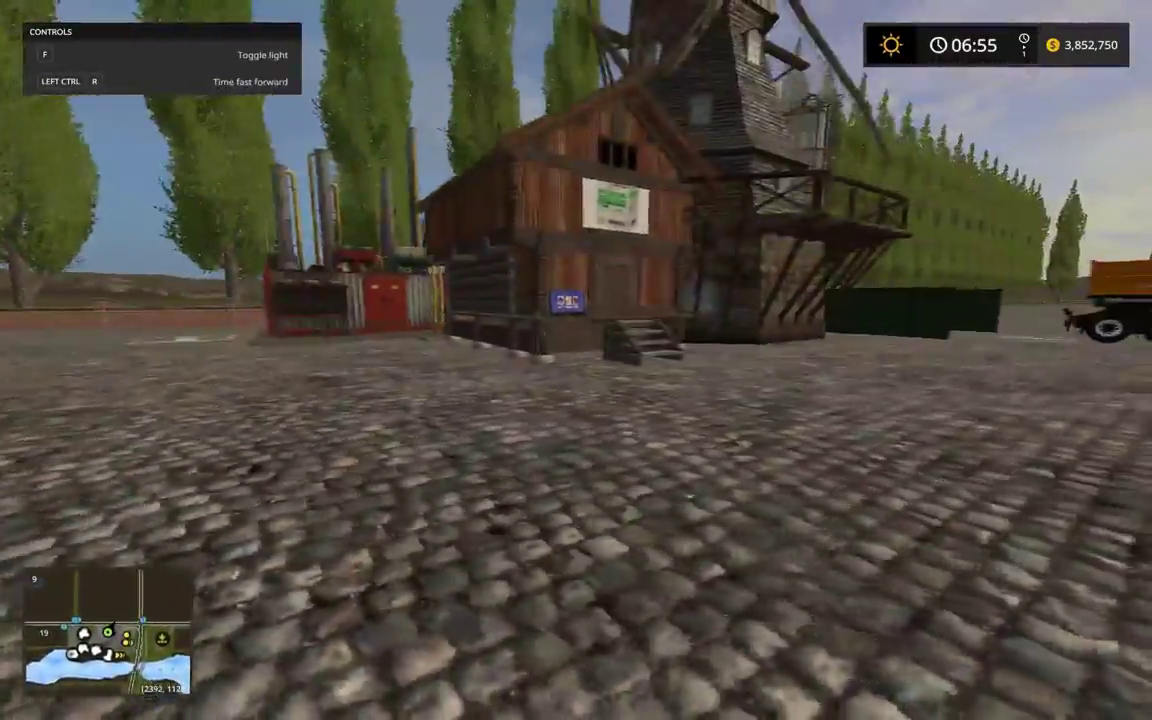
- Buy the Magirus-Deutz 200D26A water tanker from the Trucks category and leave the shop
key(p)
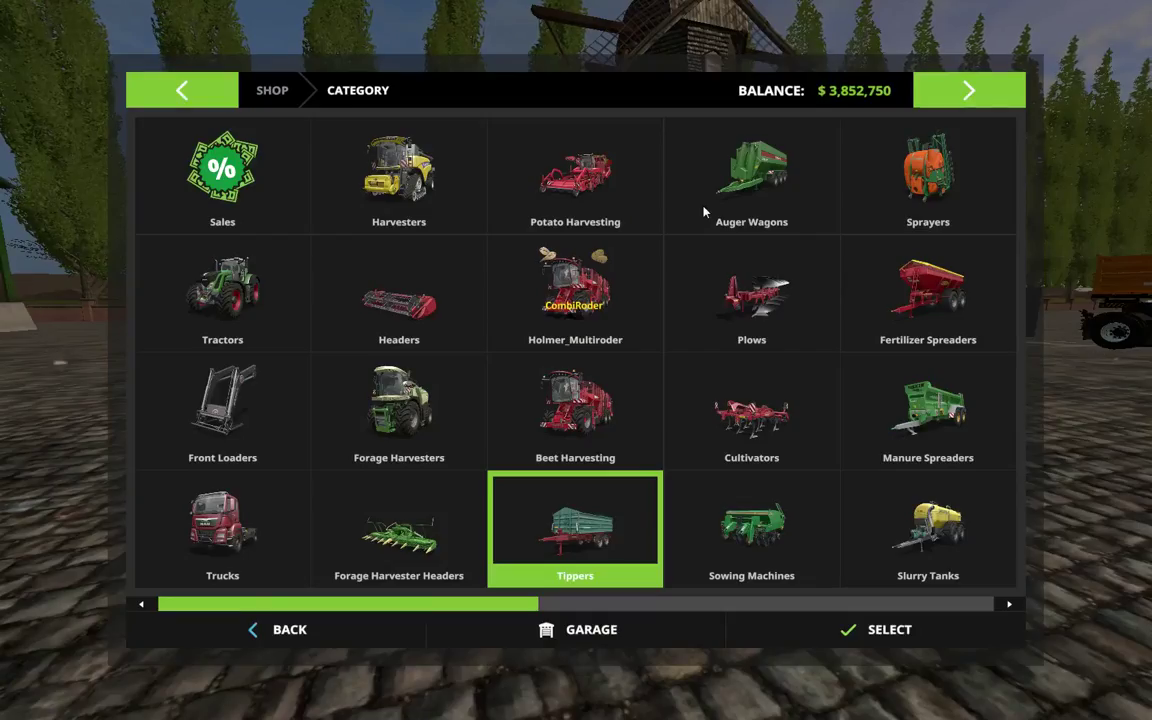
scroll(797, 316, up, 2)
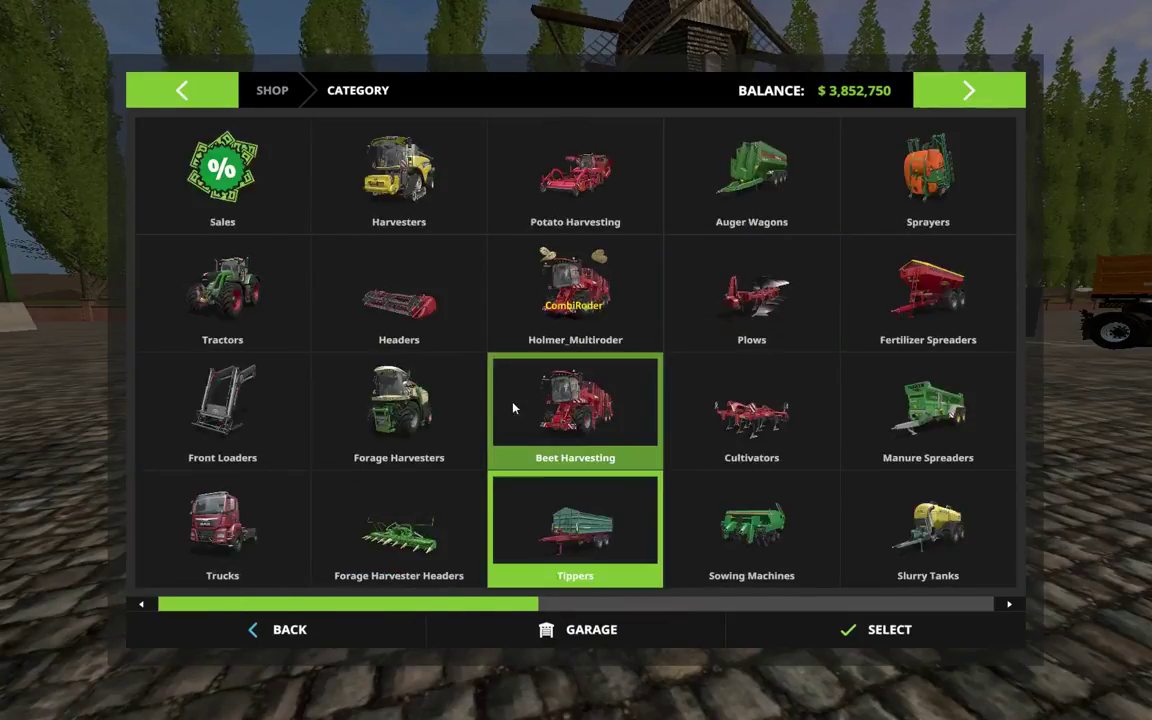
click(279, 500)
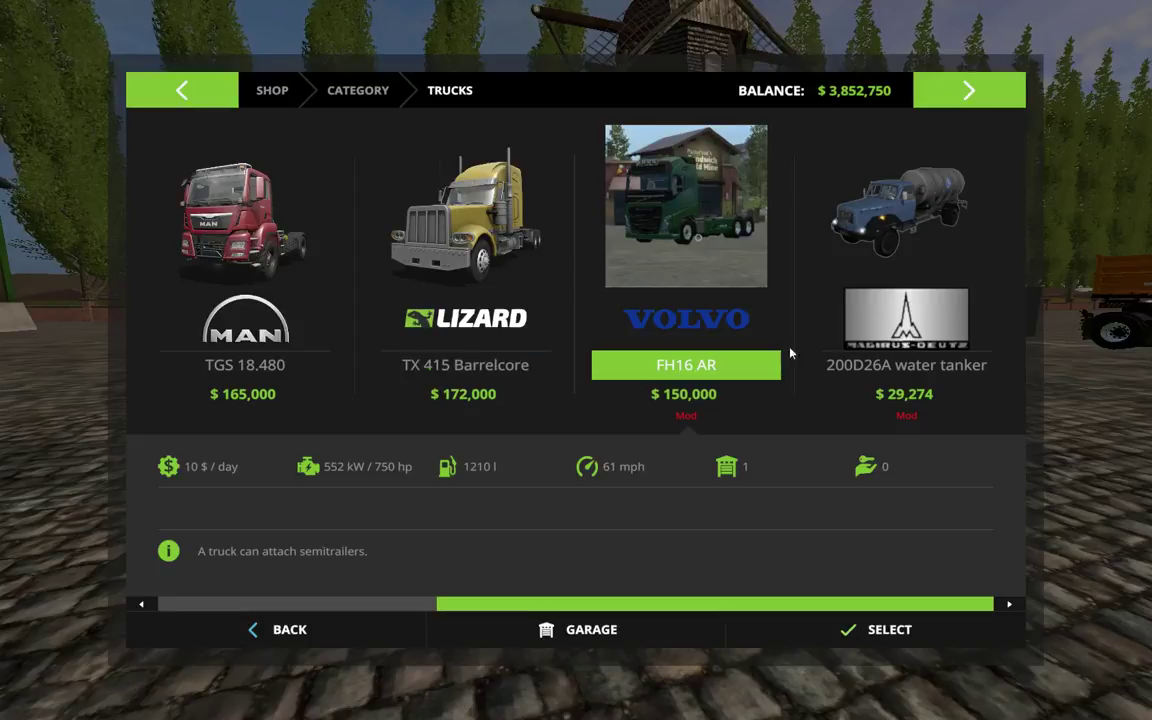
click(855, 264)
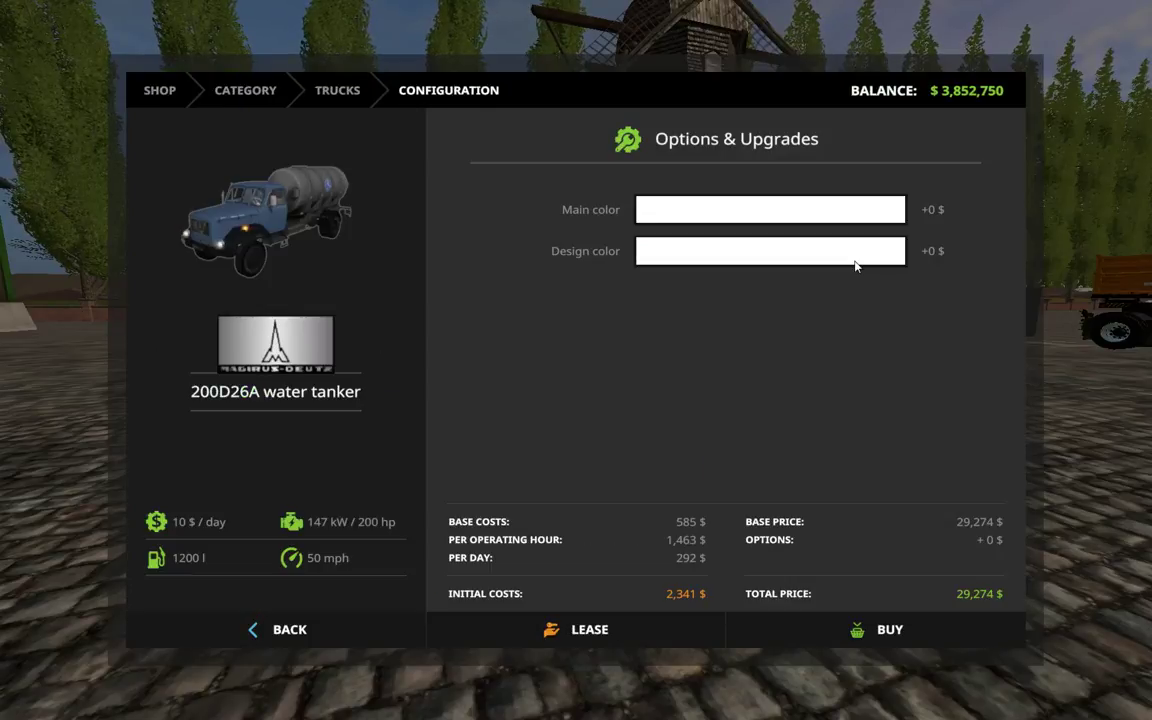
click(866, 638)
click(506, 453)
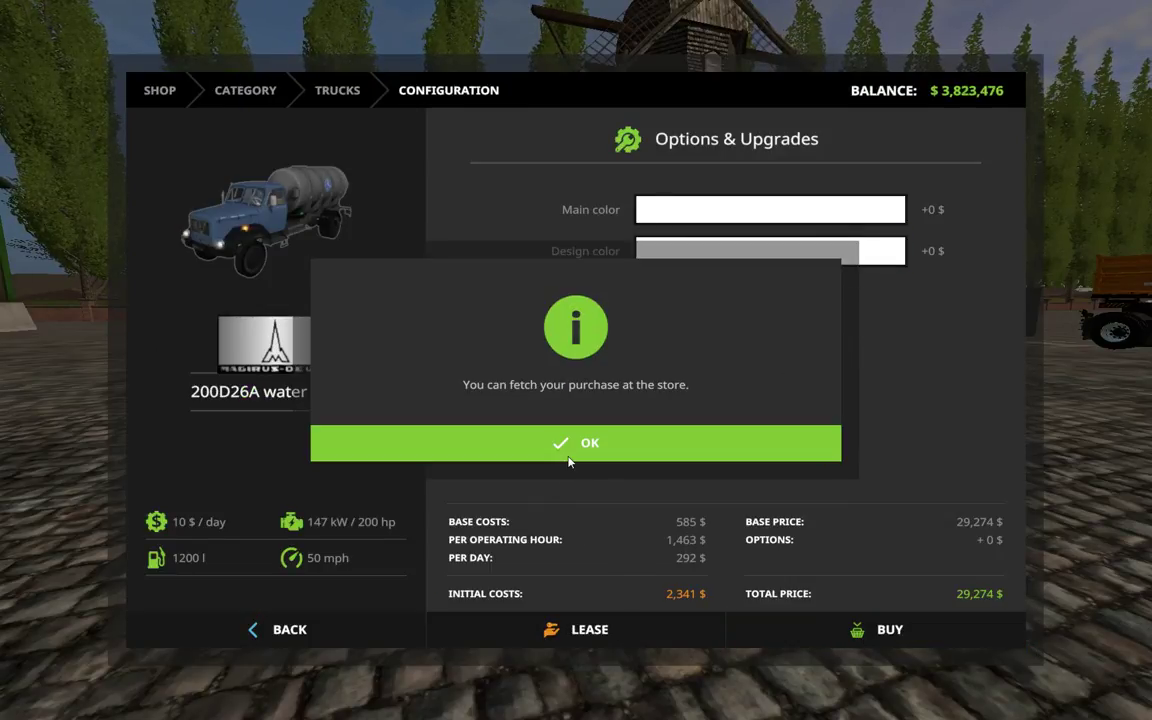
click(573, 452)
key(Escape)
key(Escape)
- Switch to the new water tanker and teleport it from the store to the factory yard
key(Tab)
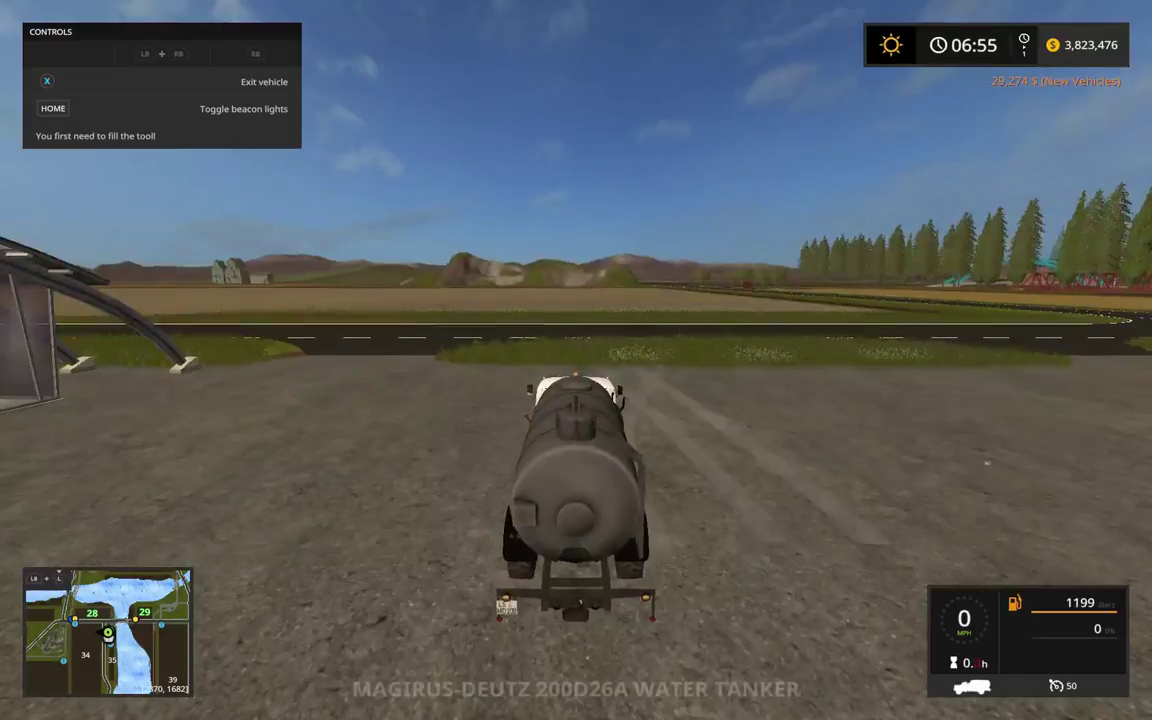
key(t)
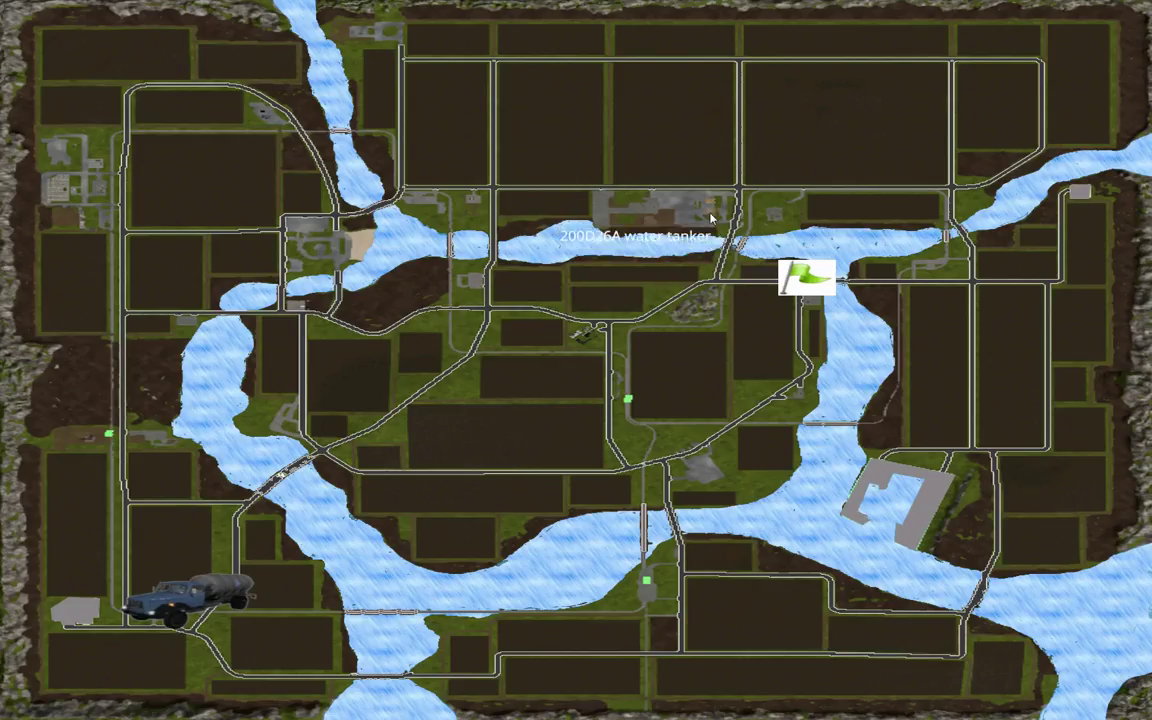
key(Escape)
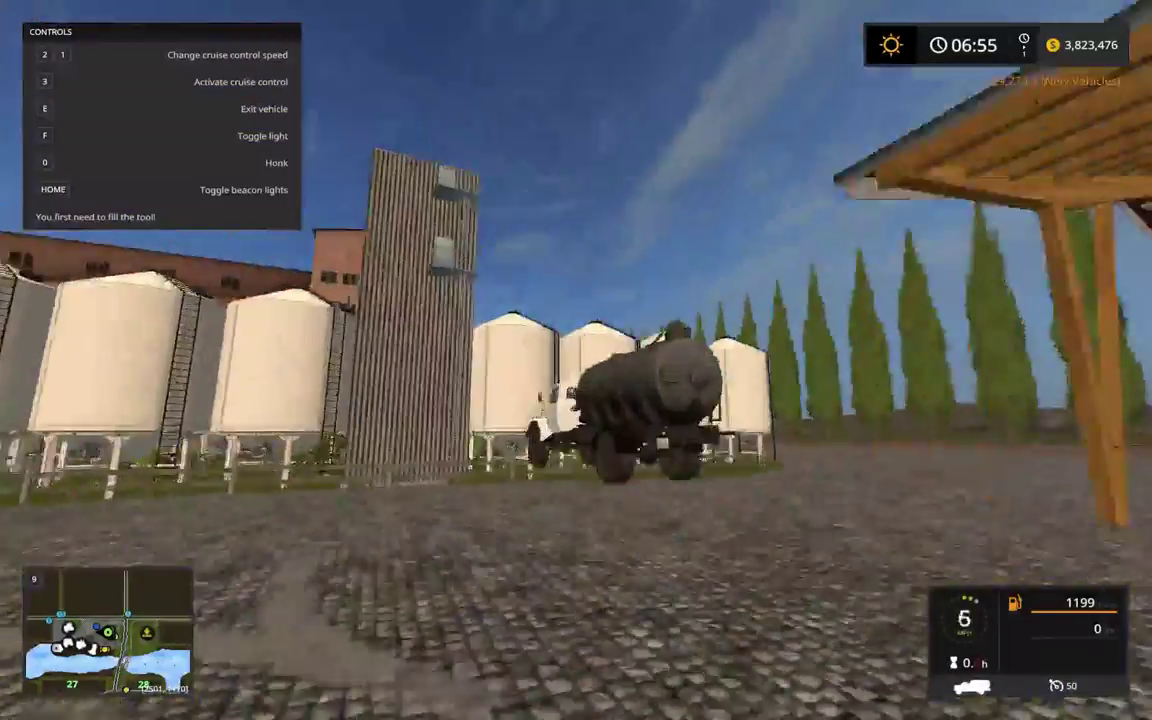
- Drive the water tanker past the white silos and across the cobbled yard toward the windmill and the parked orange truck
key(w)
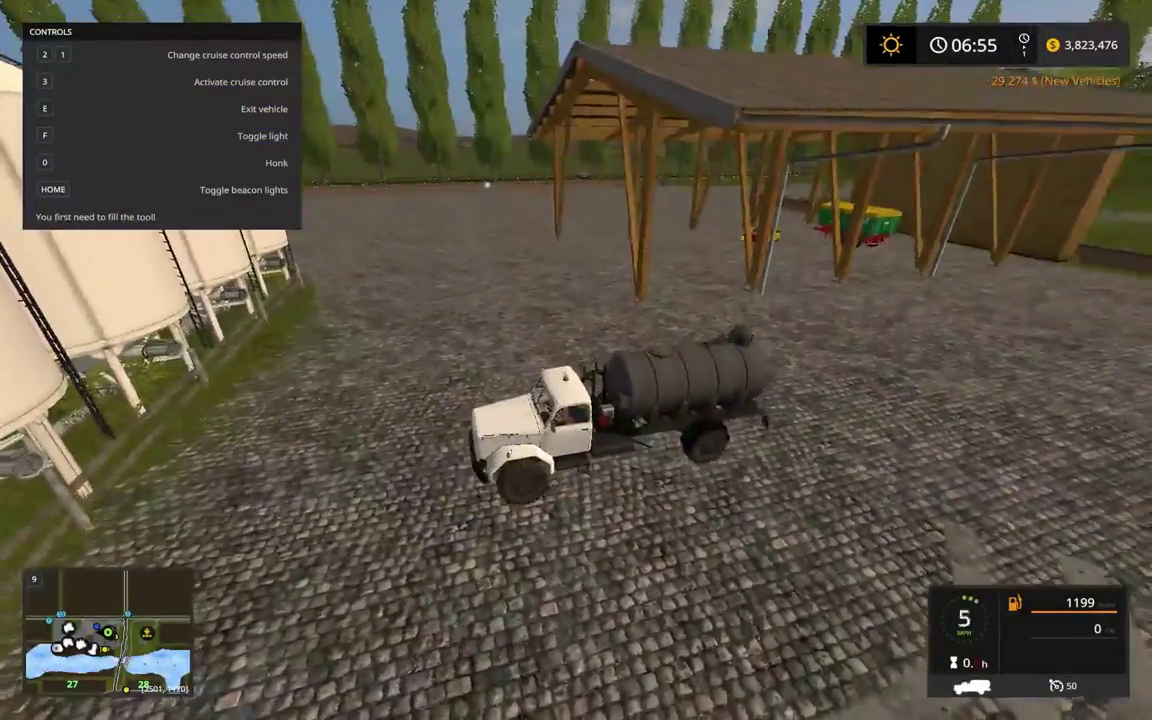
key(d)
key(w)
key(d)
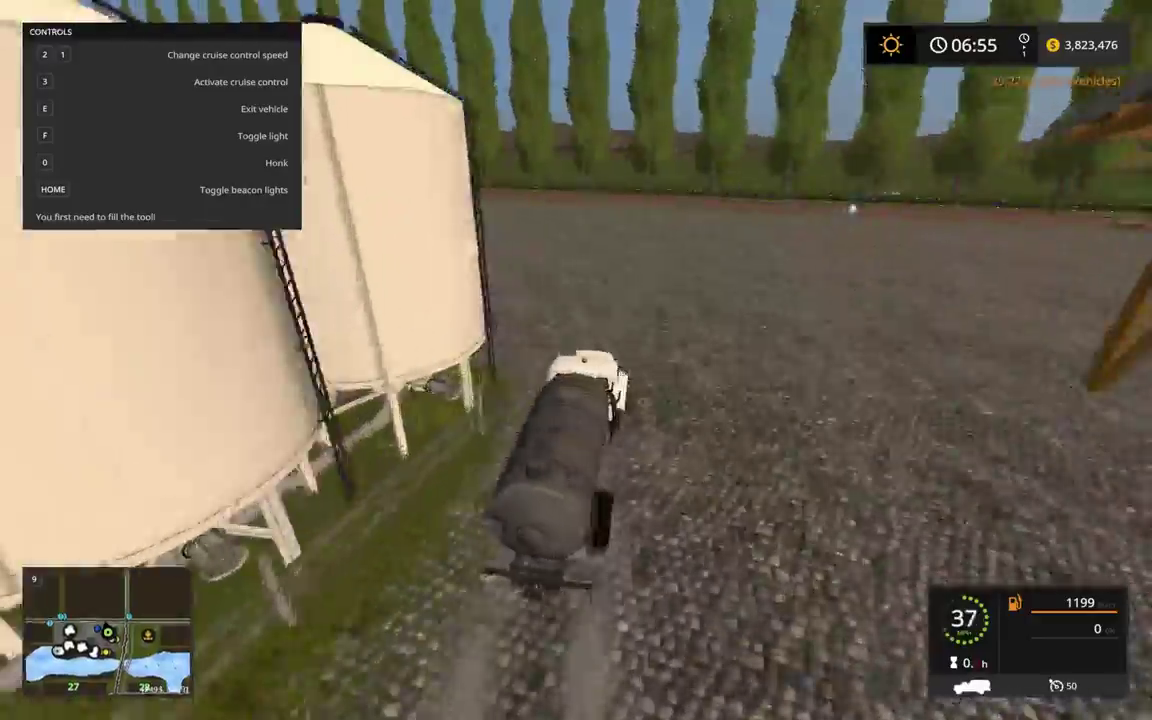
key(w)
key(a)
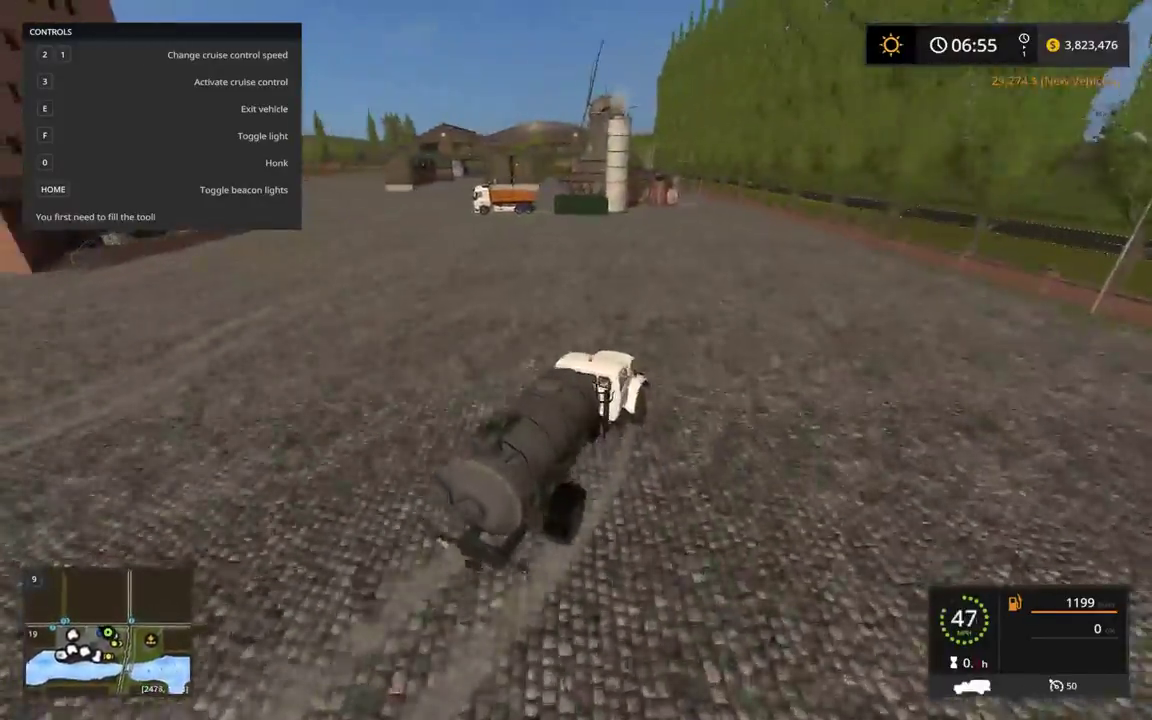
key(w)
key(a)
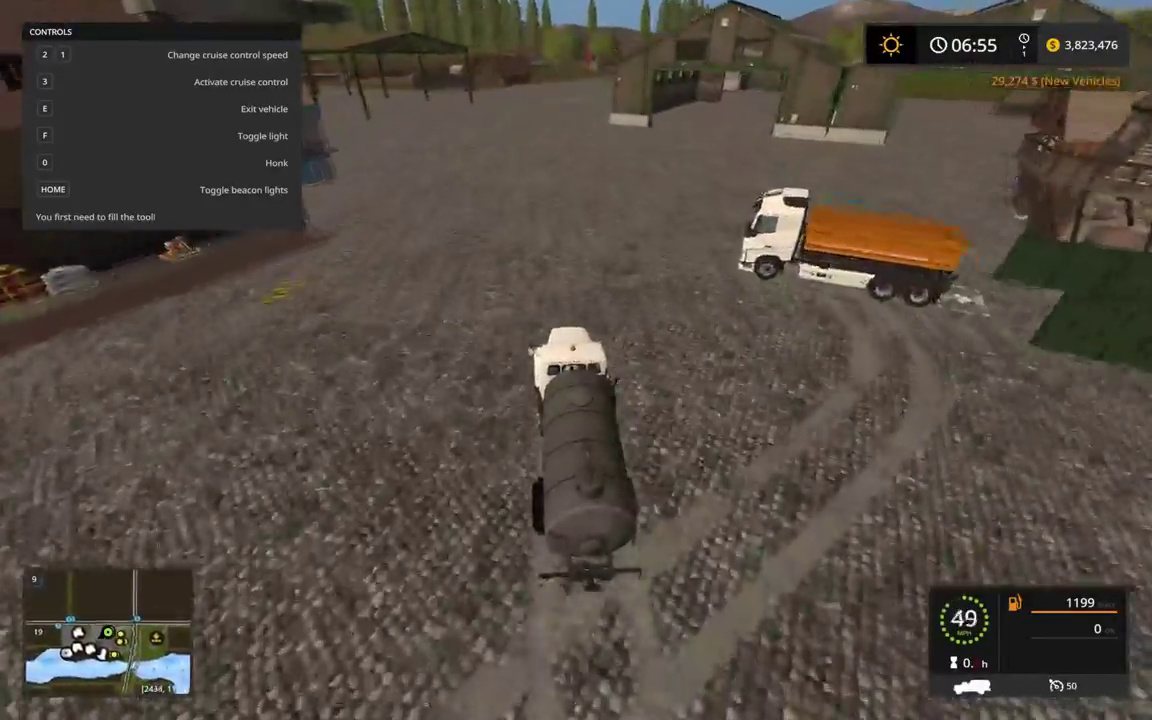
- Steer the tanker past the orange truck and around the windmill to the front of the wooden shed
key(s)
key(a)
key(w)
key(w)
key(d)
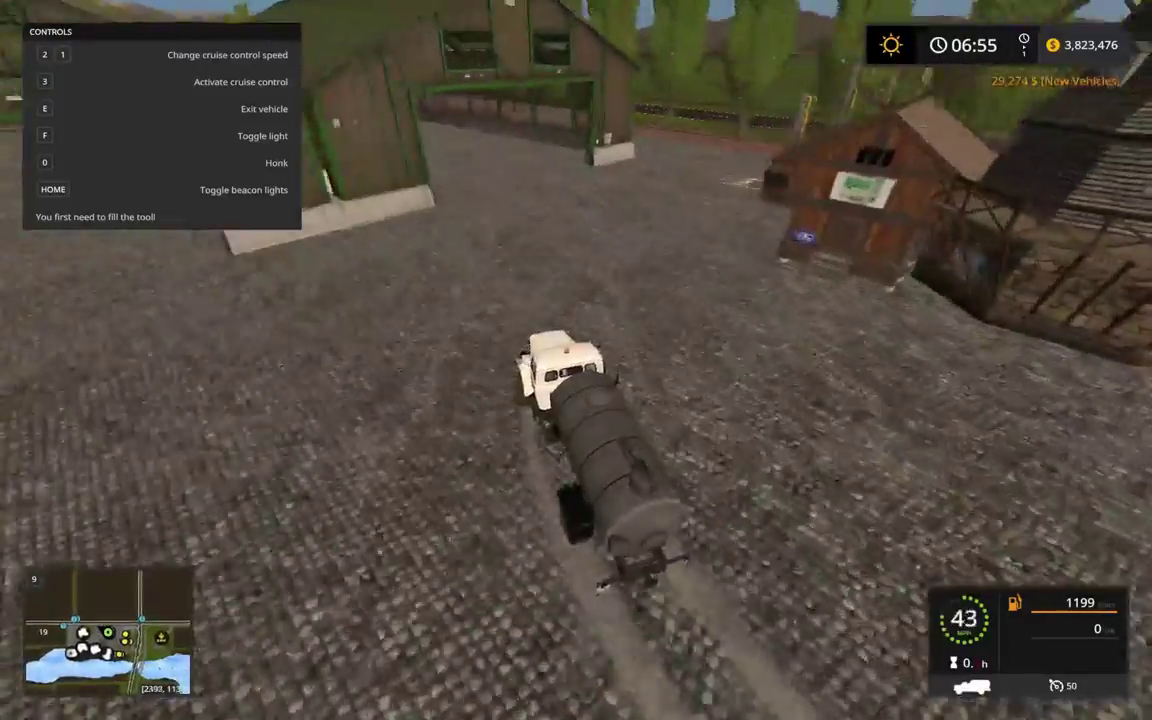
- Drive the water tanker past the wooden shed and slowly over the canola oil loading marker beside the factory
key(s)
key(w)
key(s)
key(d)
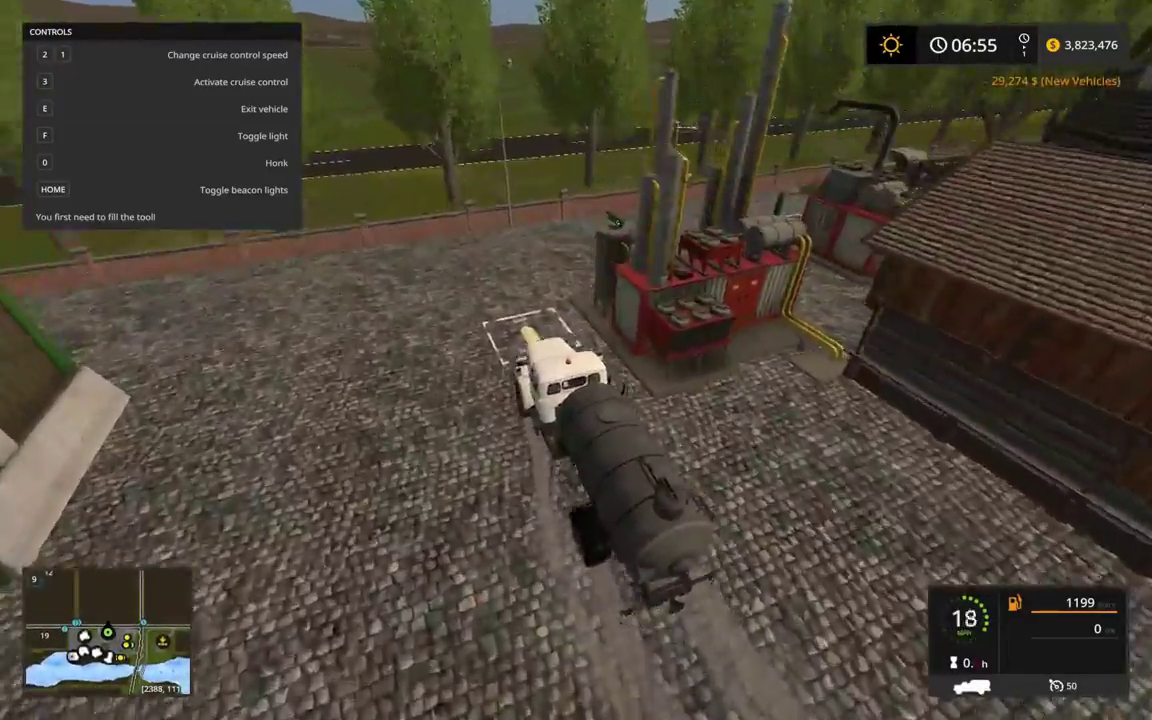
key(s)
key(w)
key(s)
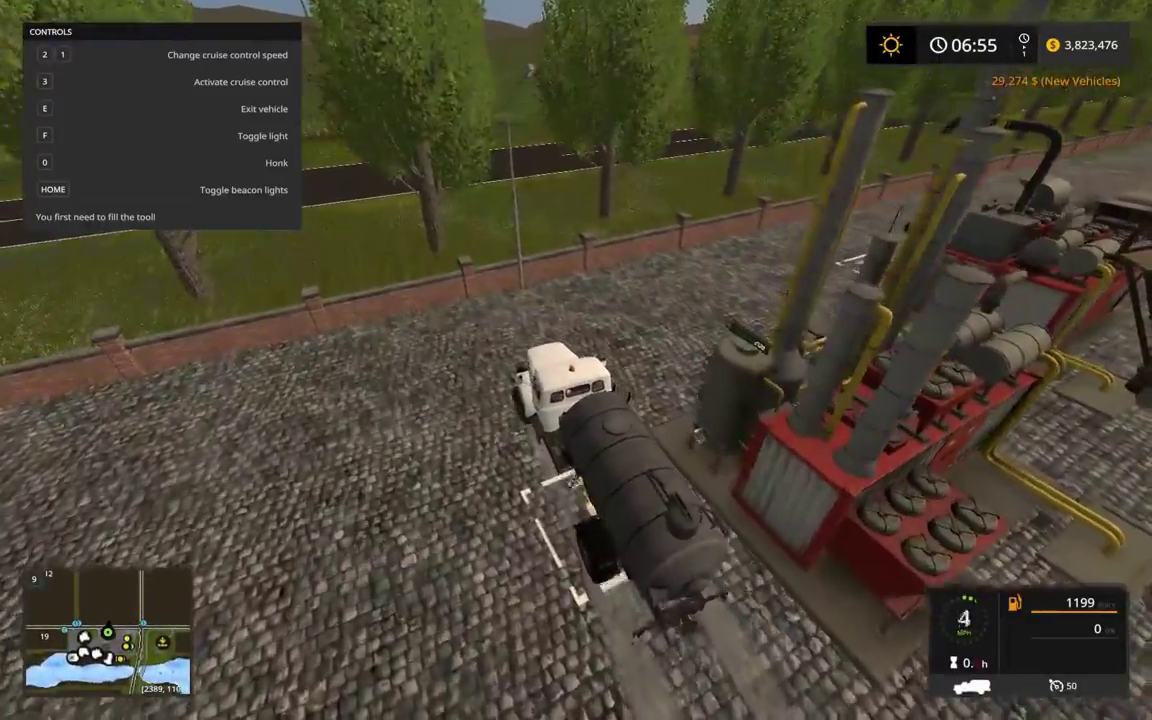
key(w)
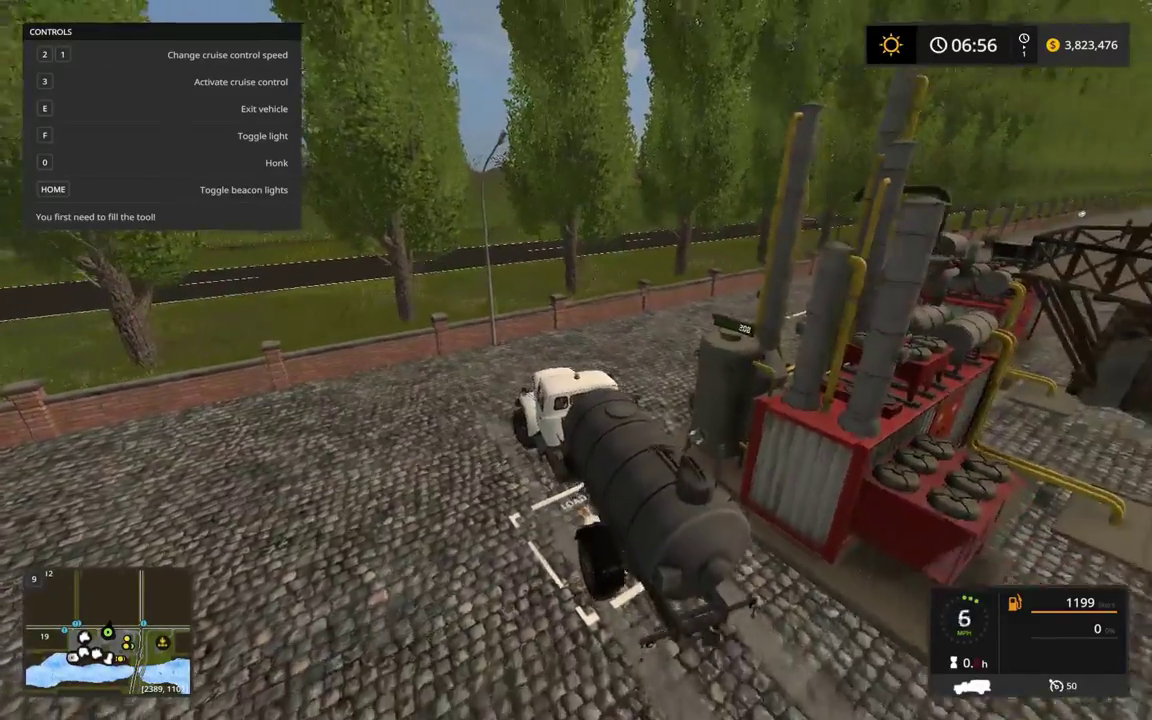
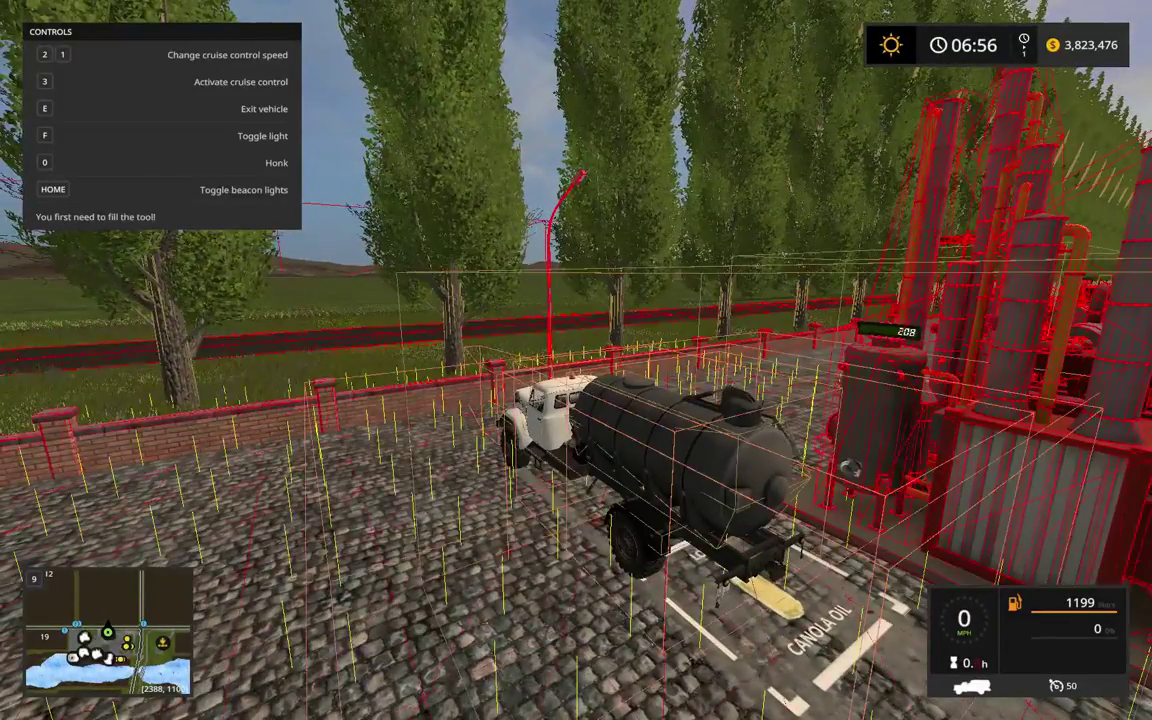
- Reposition the tanker over the canola oil marker with the collision display on, and turn the display off
key(s)
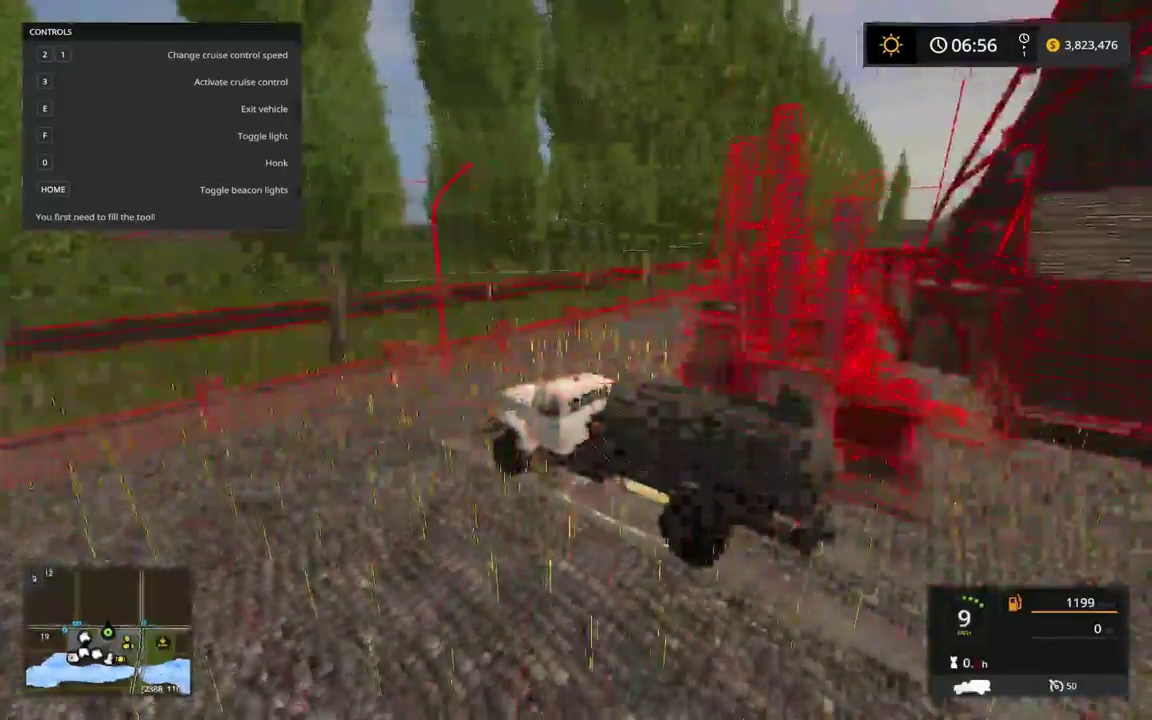
key(w)
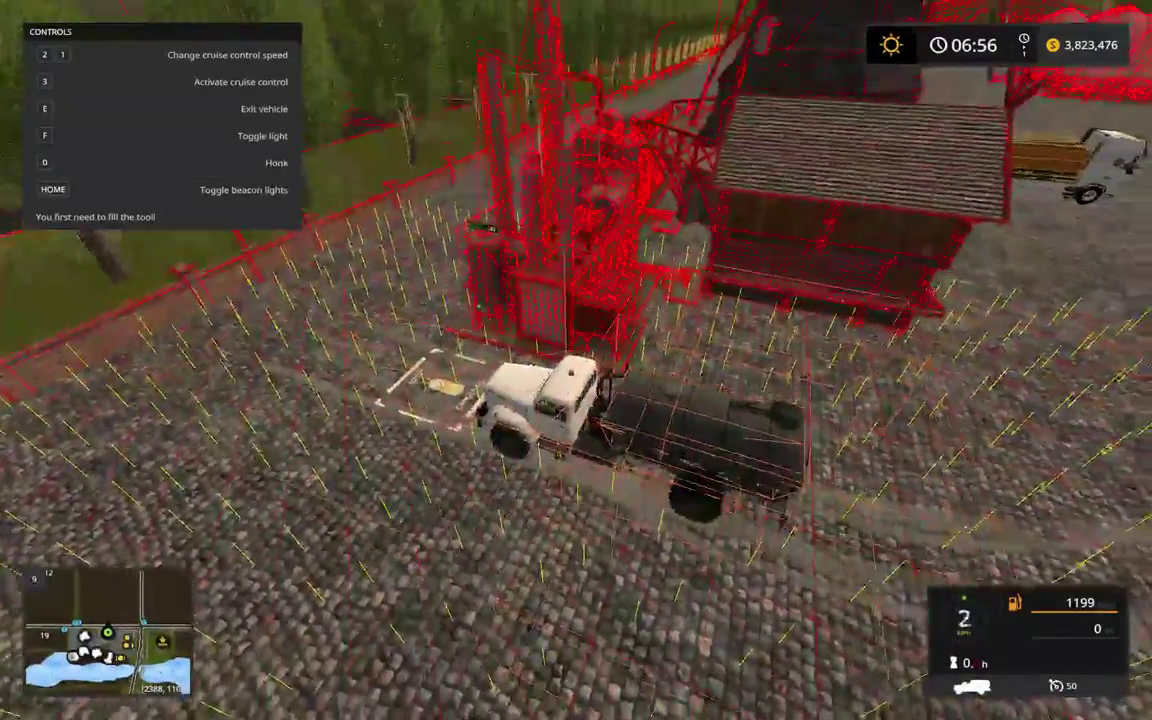
key(w)
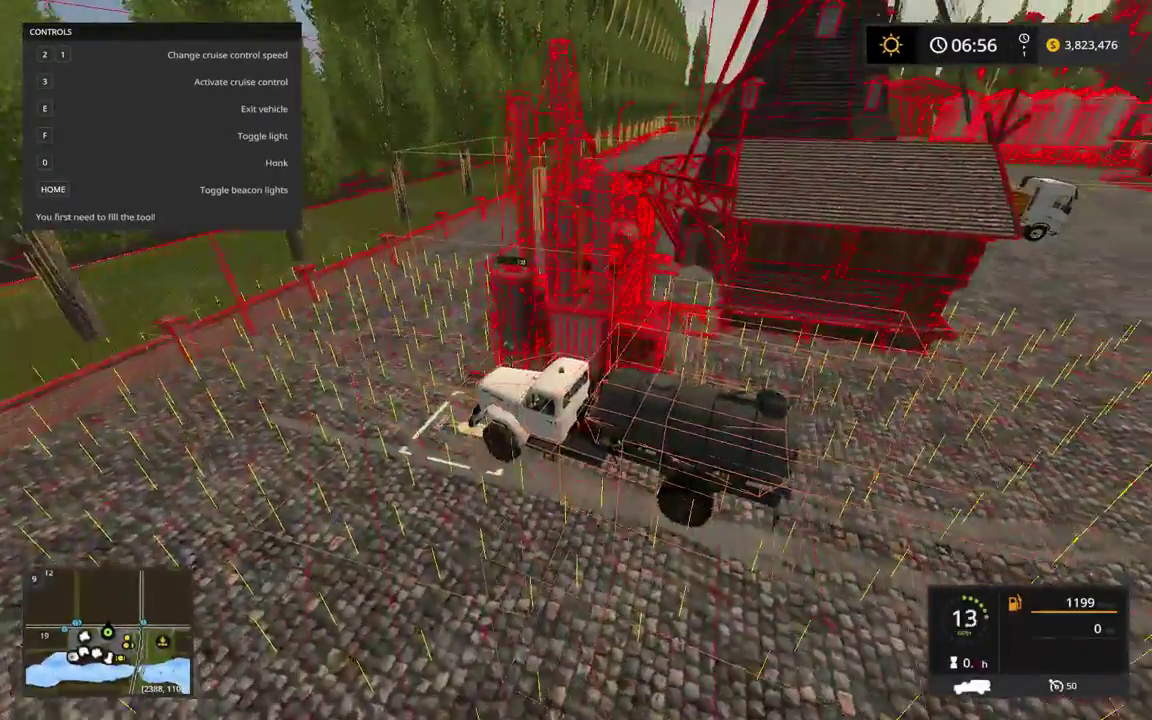
key(s)
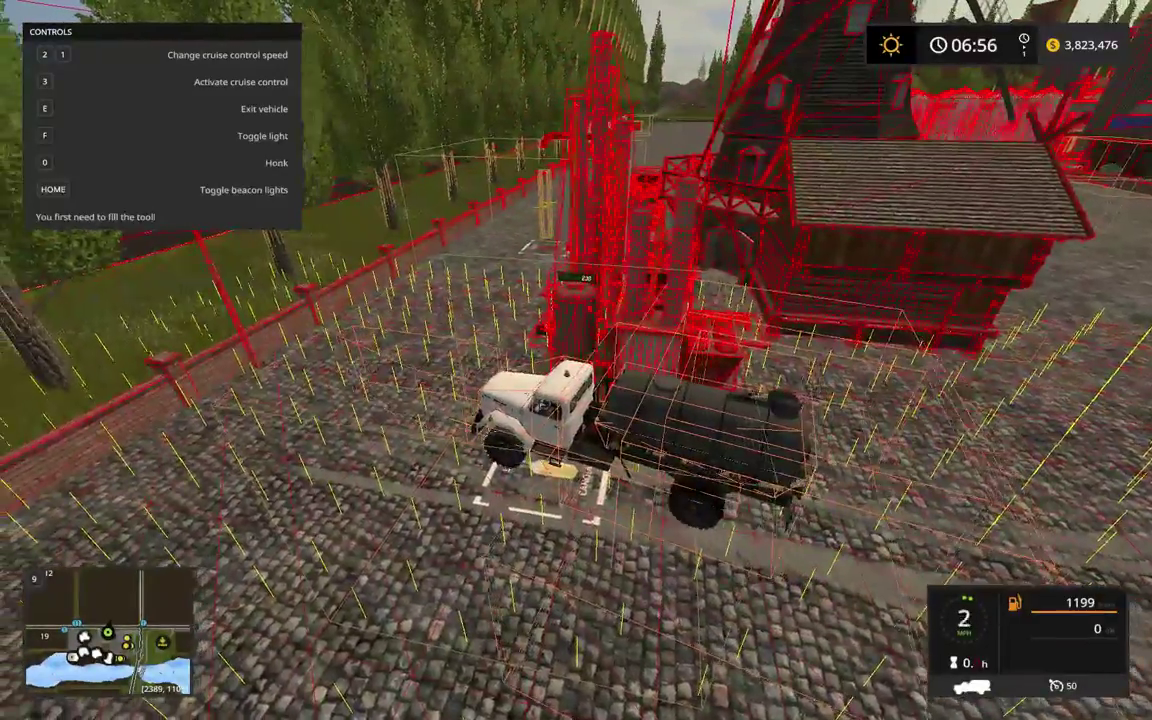
key(F5)
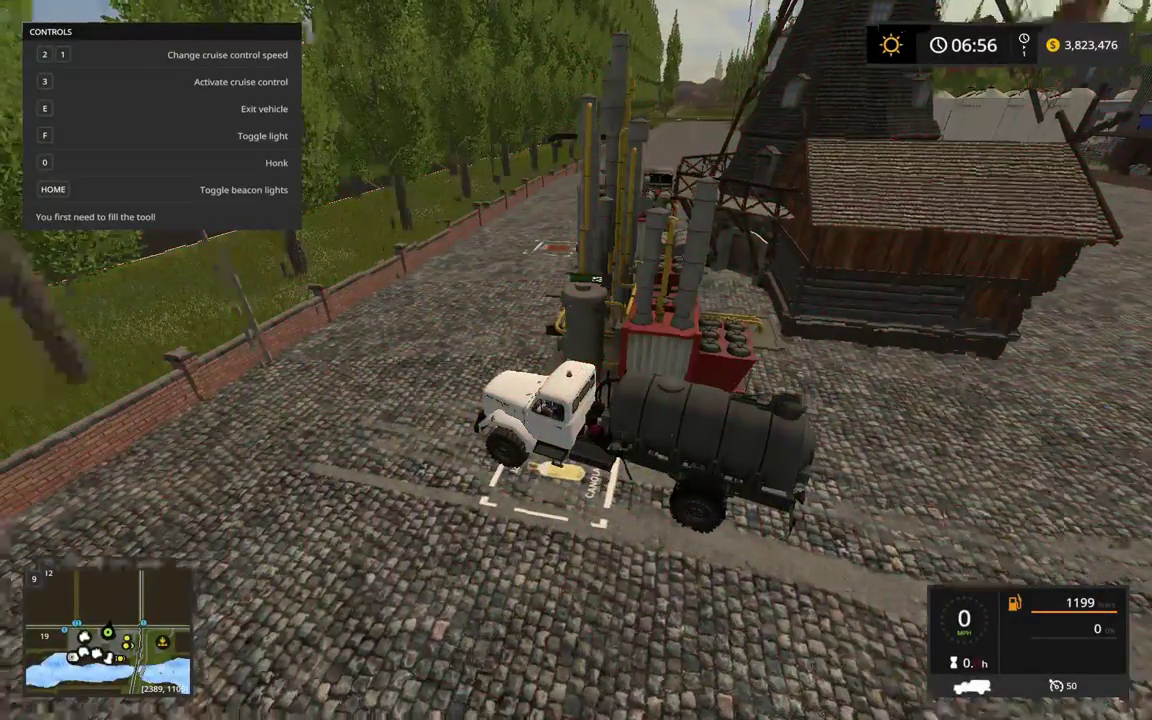
- Edge the tanker forward and back across the canola oil marker to test whether it can load there
key(w)
key(w)
key(s)
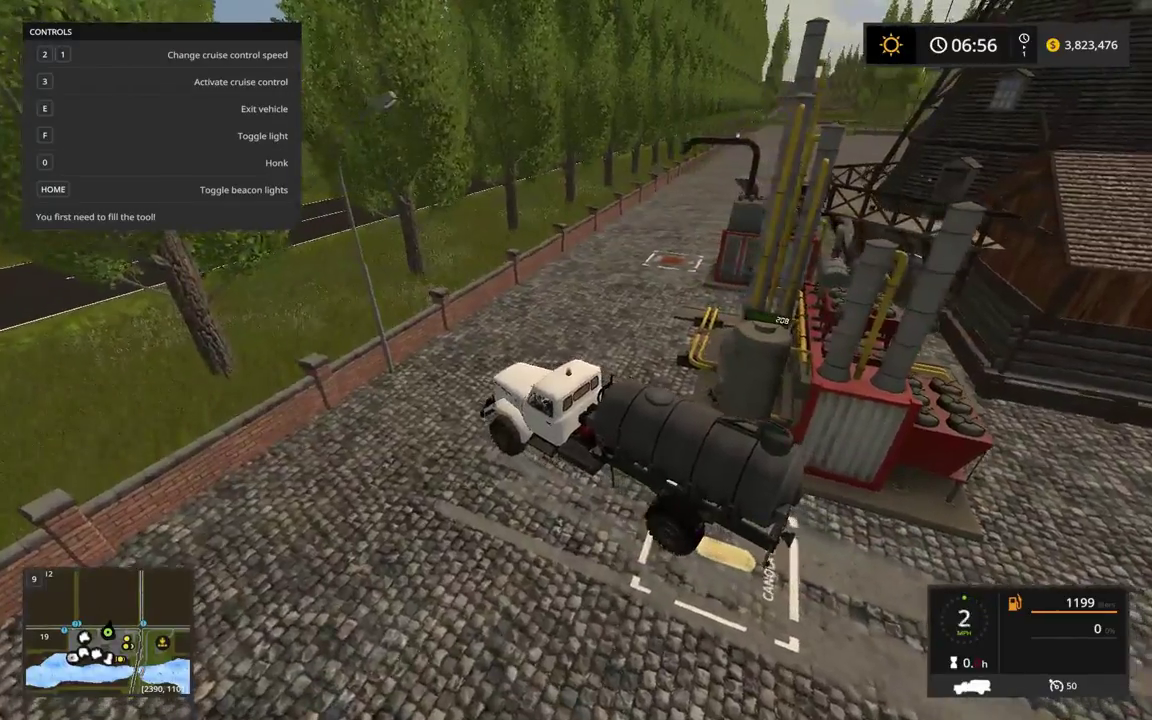
key(w)
key(s)
key(s)
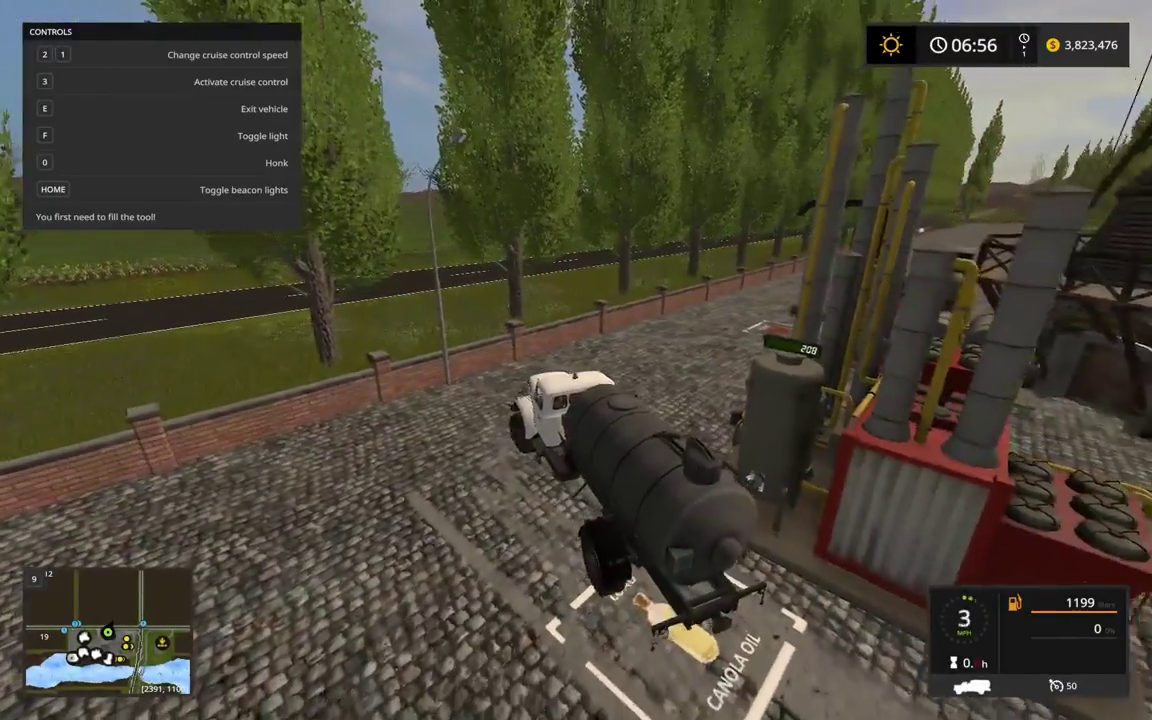
- Check the 200D26A water tanker's supported fill types in the shop's Trucks category and leave the shop
key(Escape)
key(Escape)
key(p)
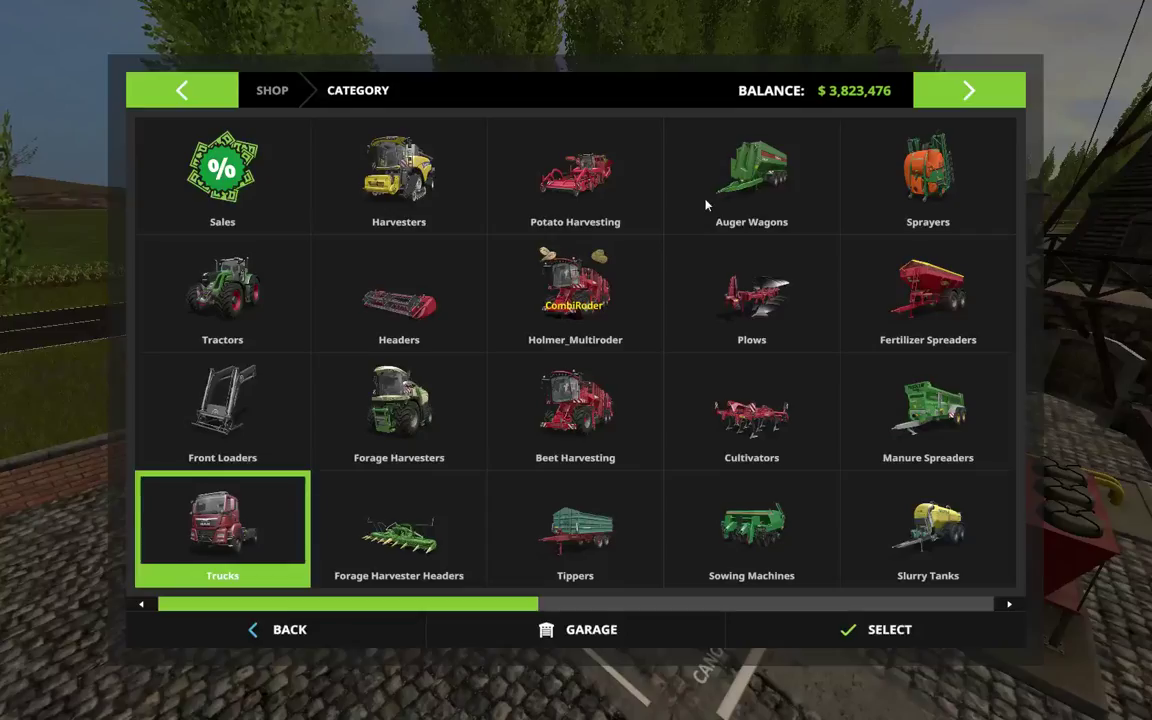
click(224, 475)
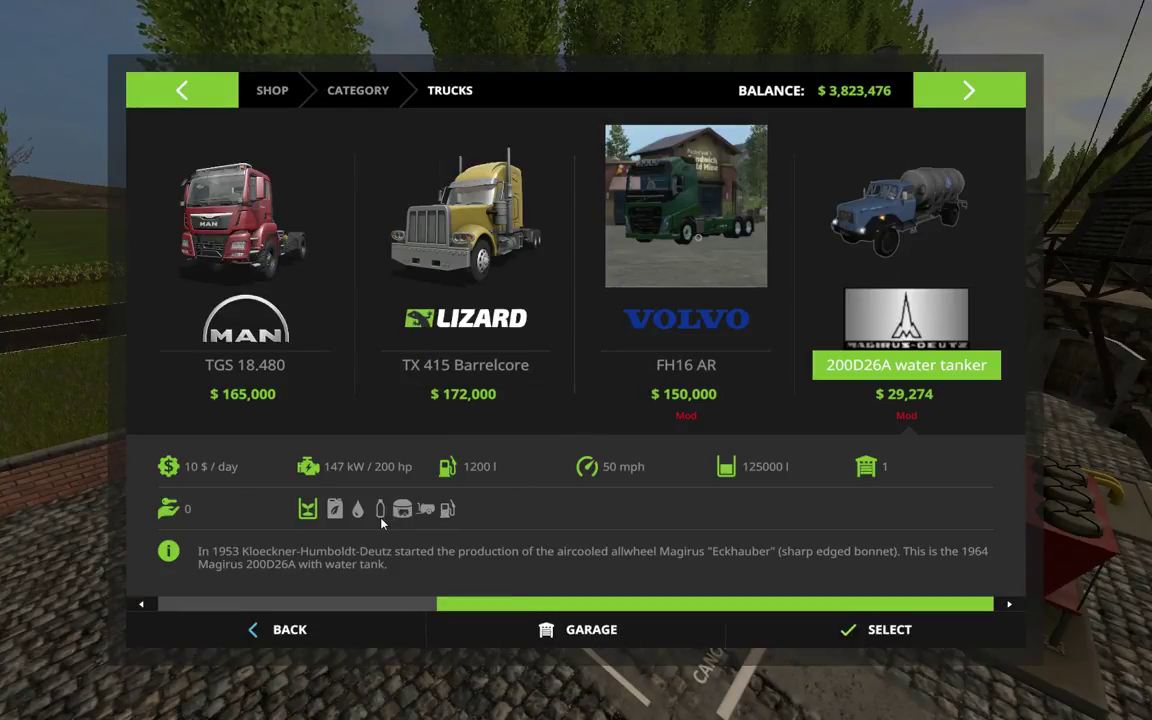
key(Escape)
key(Escape)
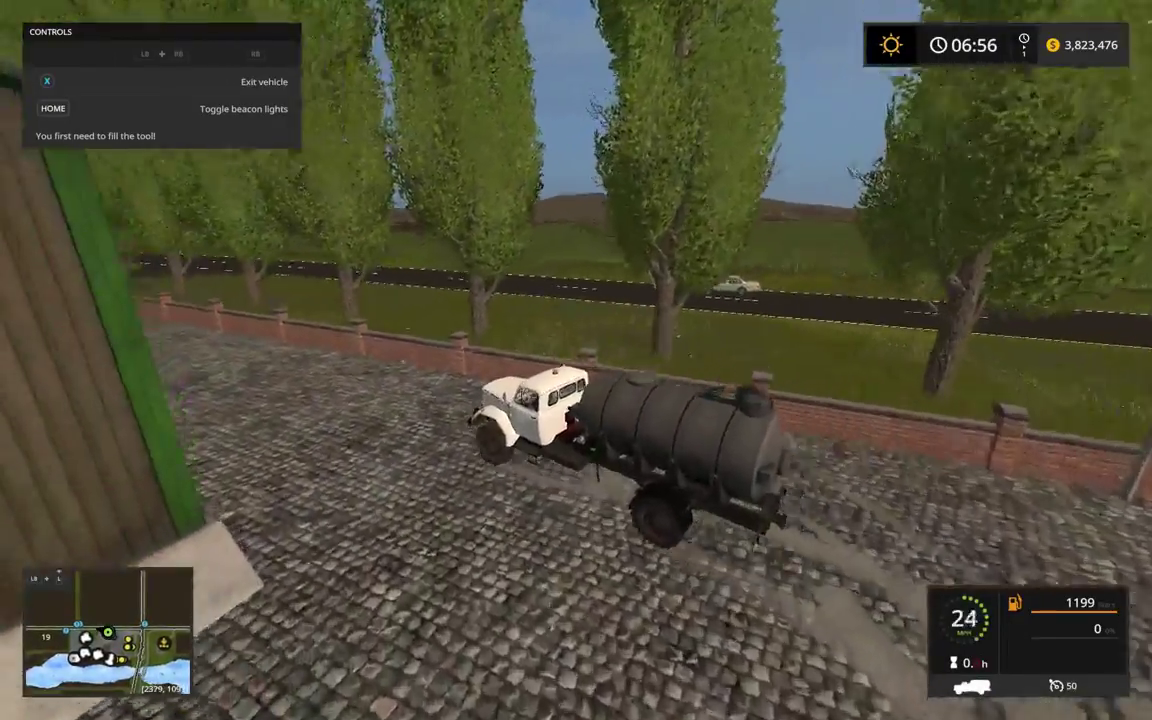
- Buy the Universal MAN tanker truck with standard options from the Universal Technic category and leave the shop
key(p)
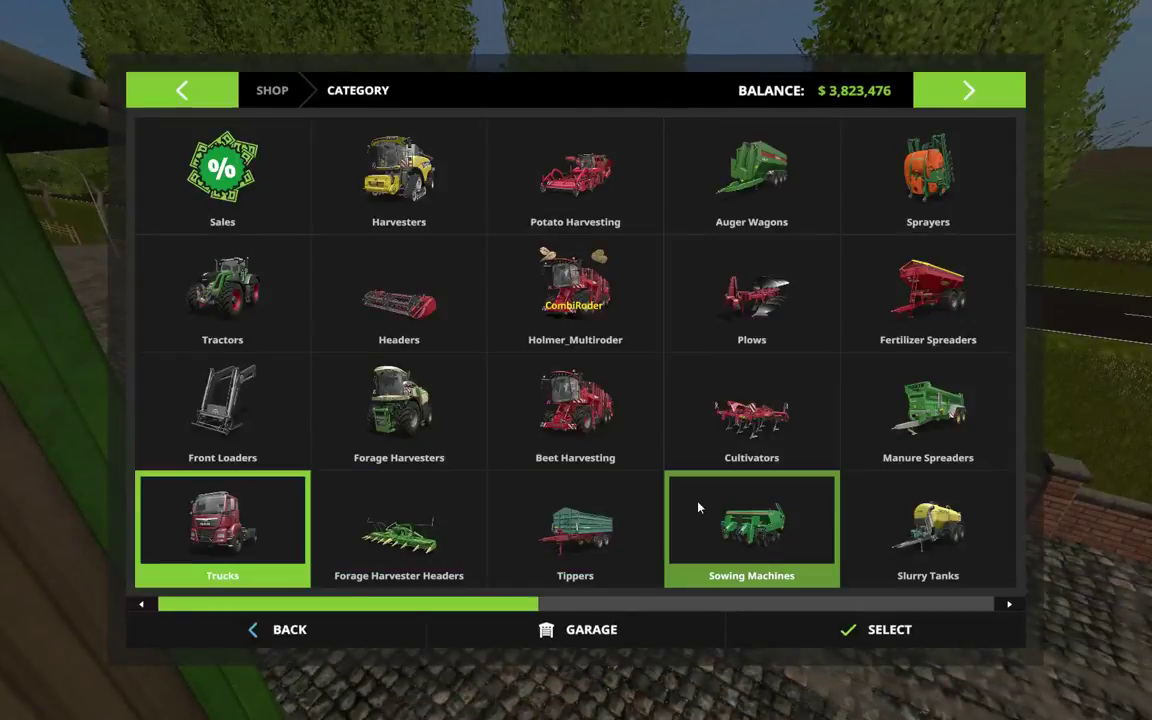
scroll(698, 508, down, 3)
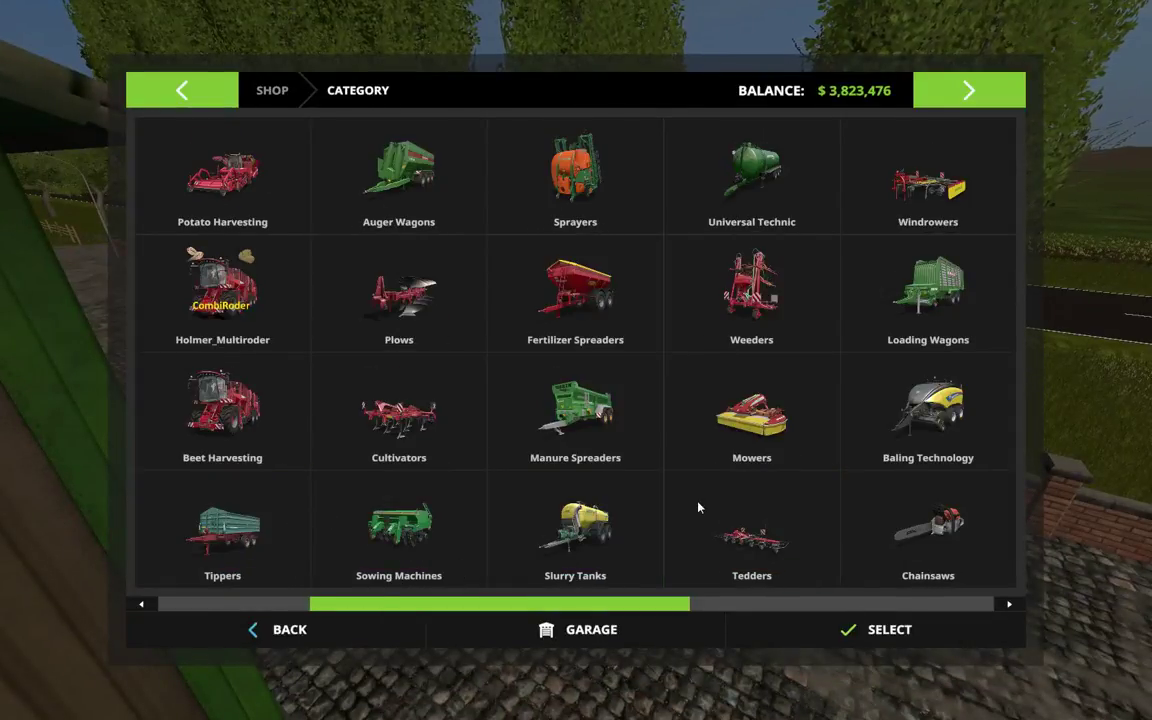
scroll(698, 508, up, 3)
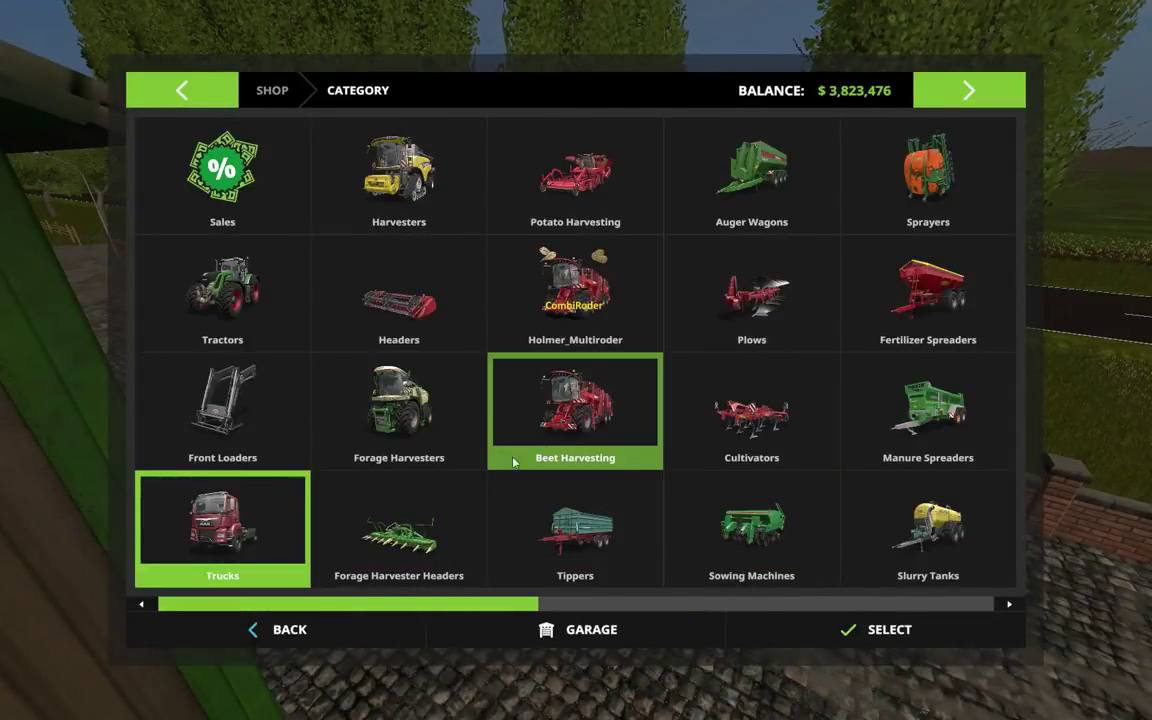
scroll(561, 438, down, 1)
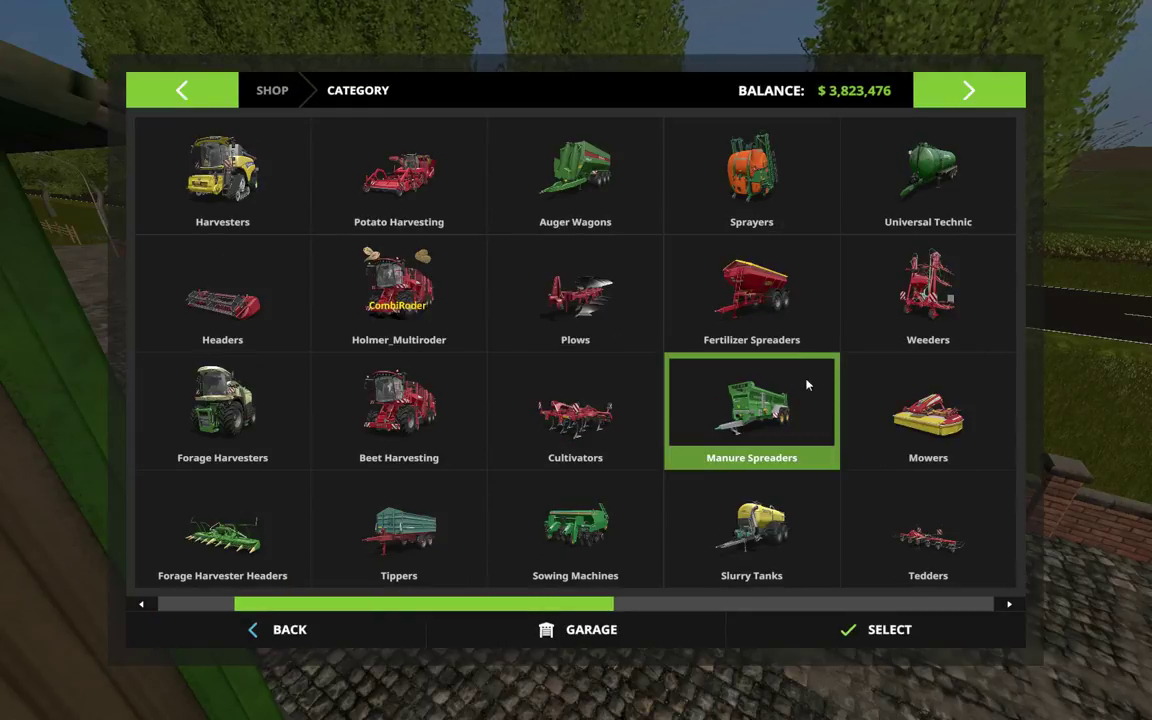
click(855, 230)
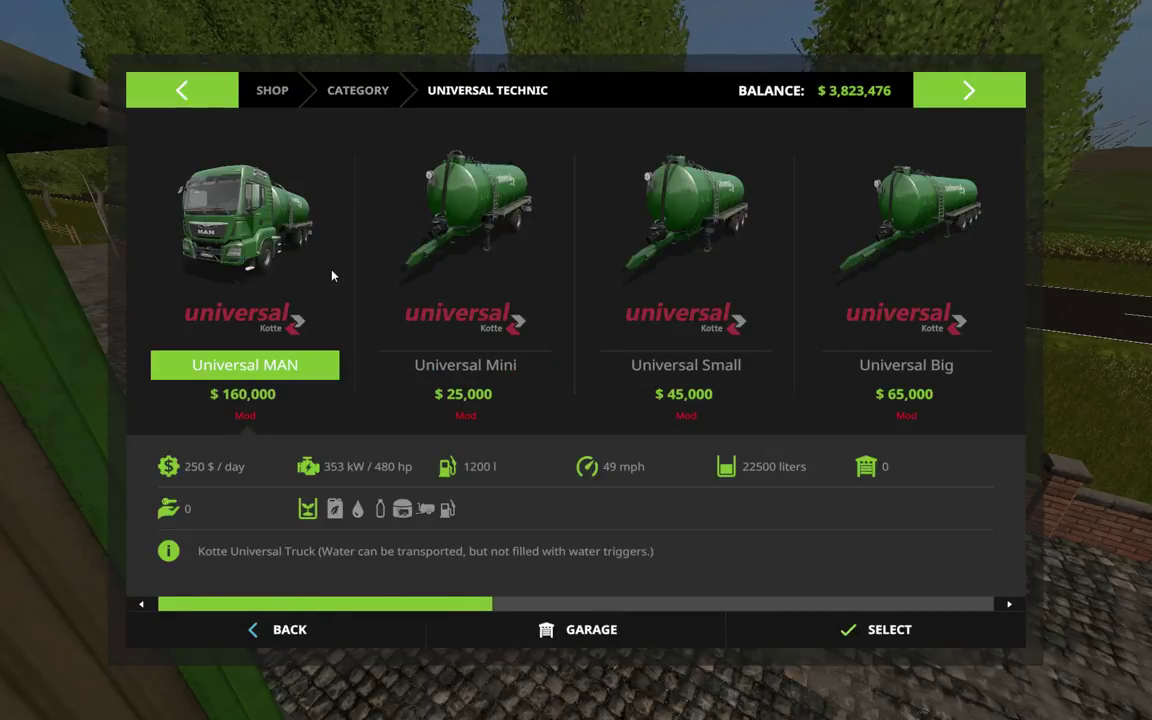
click(333, 272)
click(822, 636)
click(519, 454)
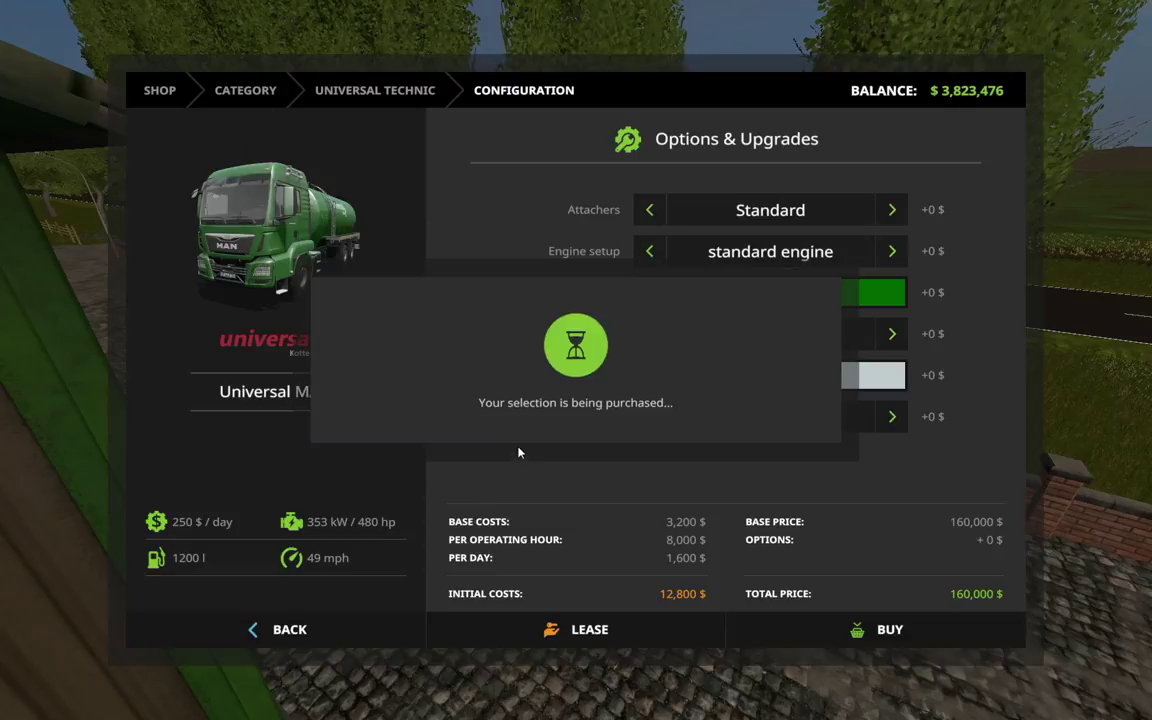
click(519, 452)
key(Escape)
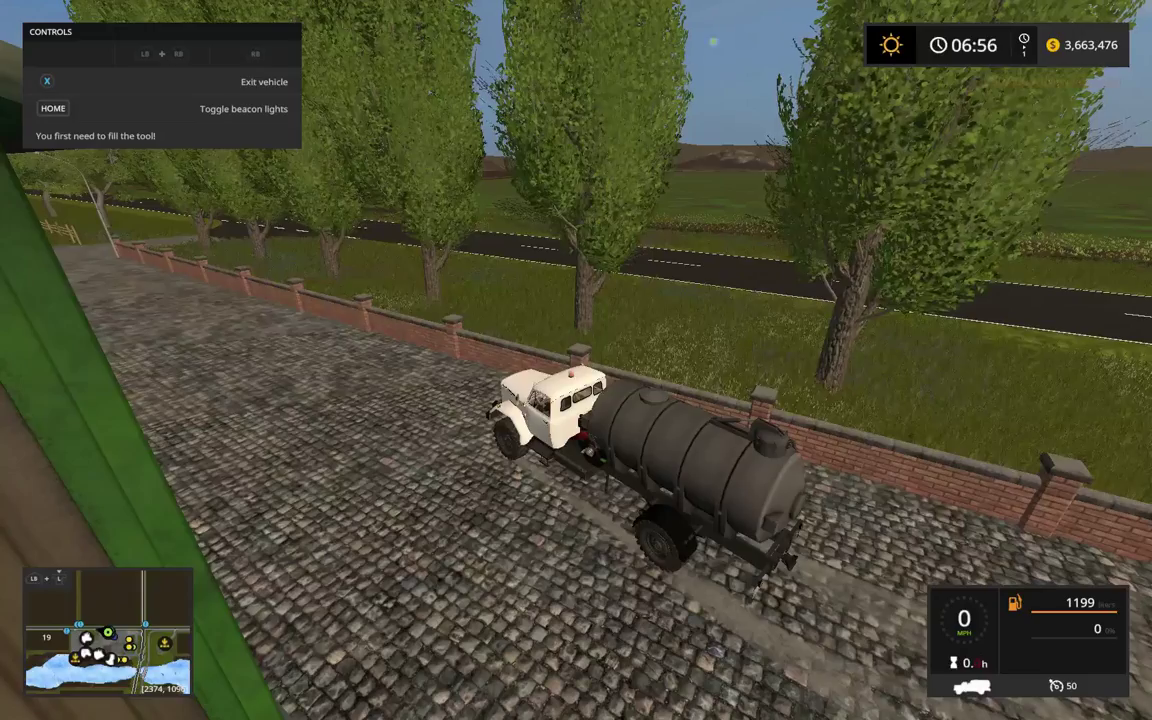
- Leave the water tanker and switch to the new Universal MAN, teleporting it to the factory yard
key(e)
key(Tab)
key(m)
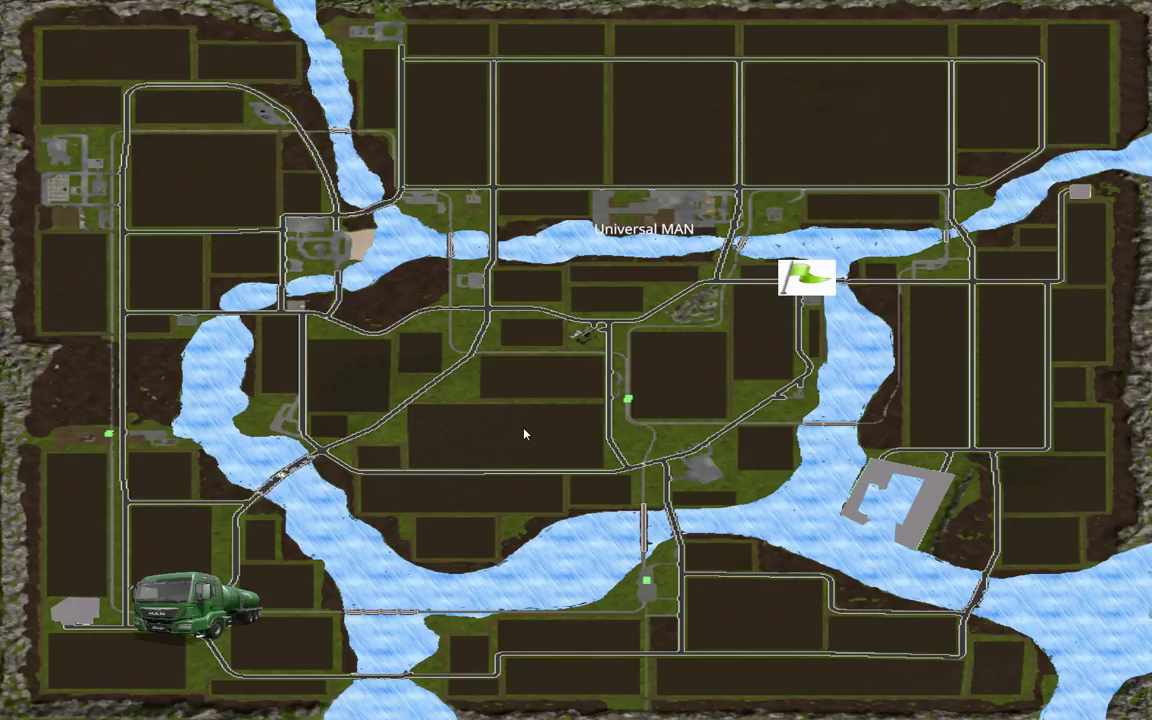
click(706, 209)
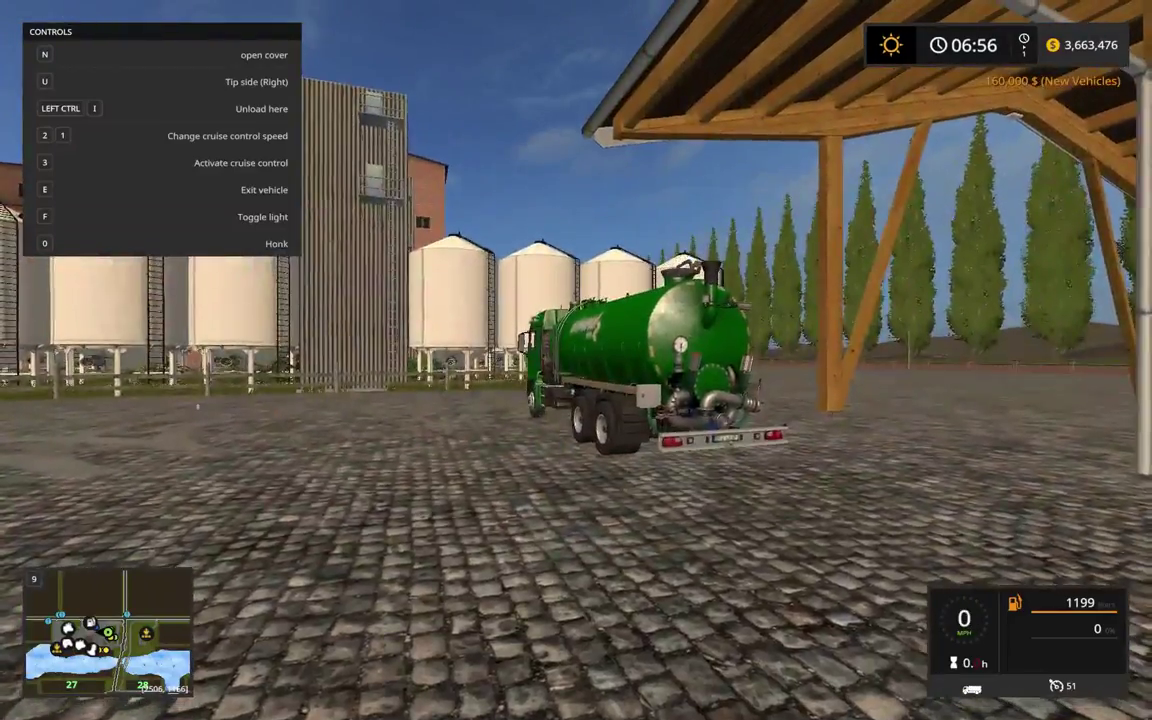
- Drive the green Universal MAN out past the white silos and turn it toward the windmill
key(w)
key(w)
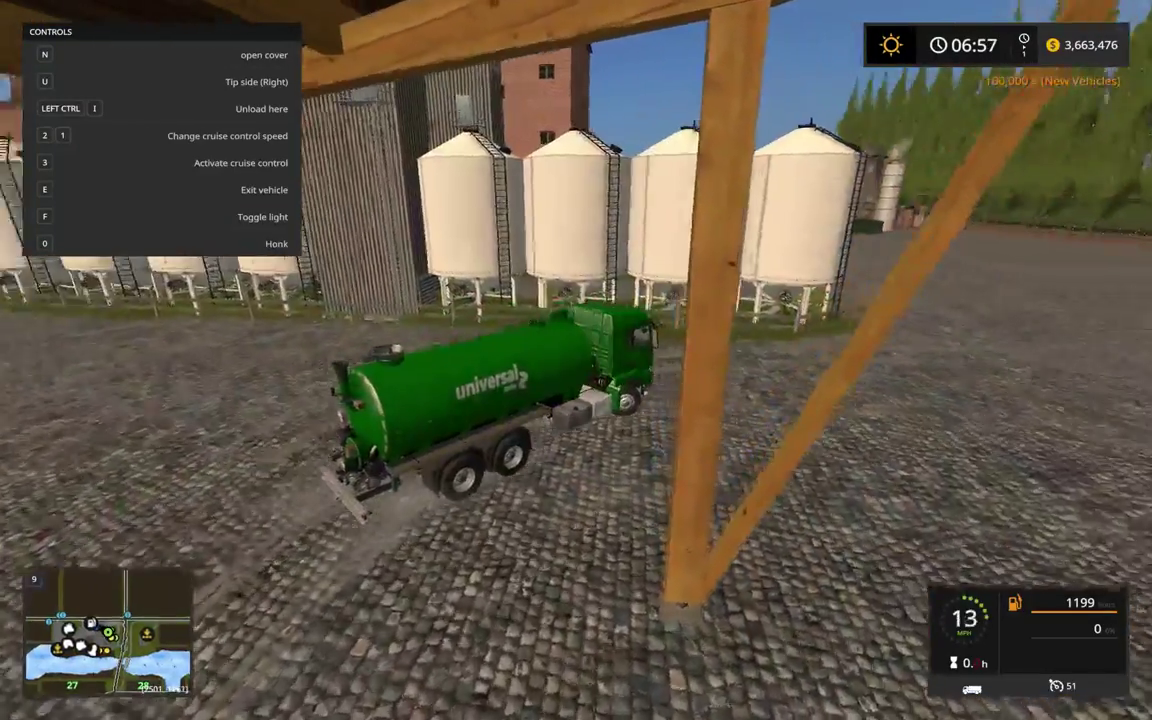
key(w)
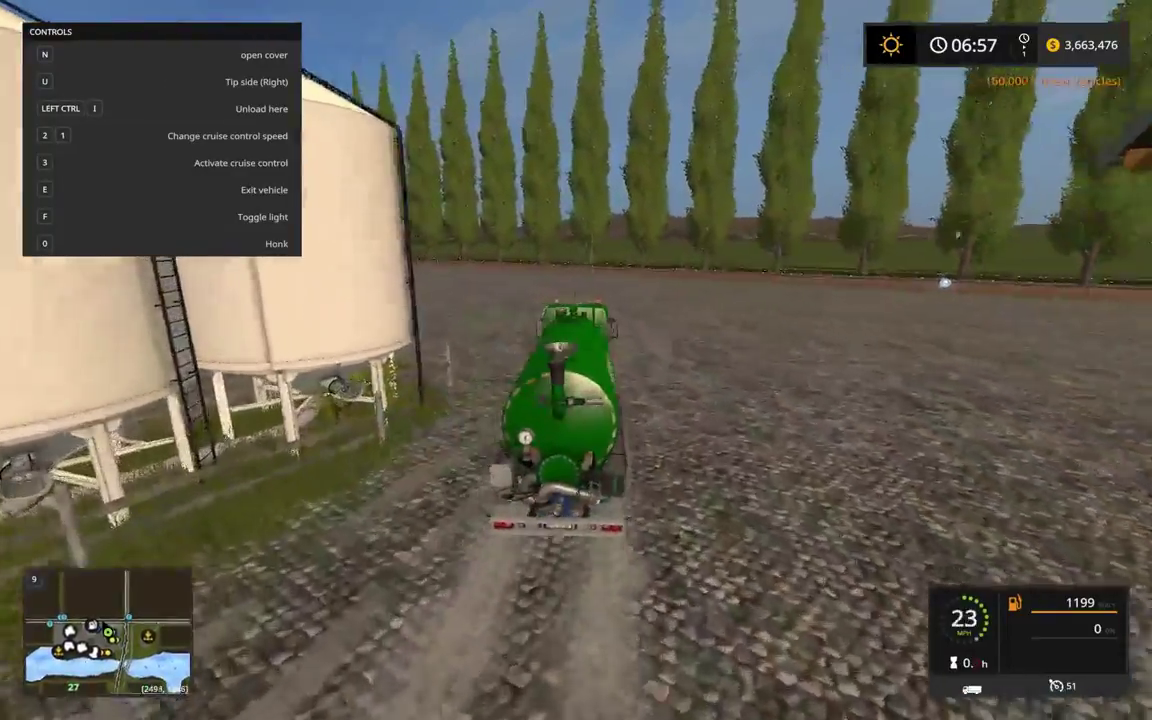
key(a)
key(w)
key(a)
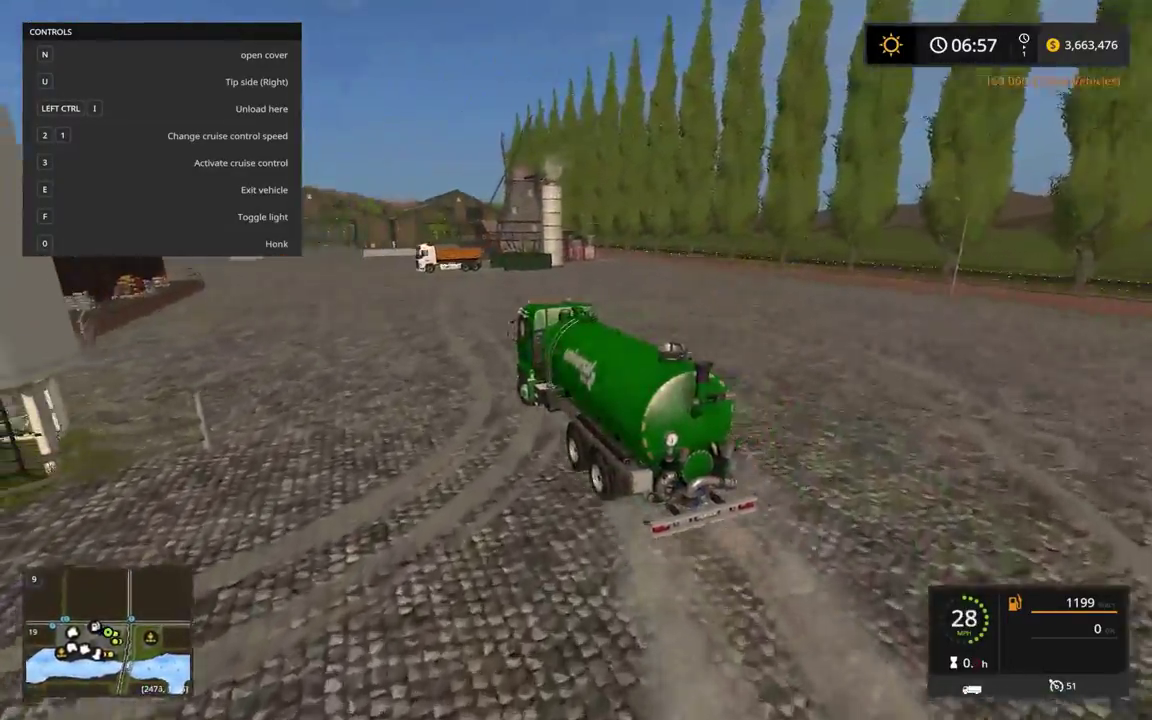
- Show the console log while driving toward the parked orange truck, and hide it again
key(grave)
key(w)
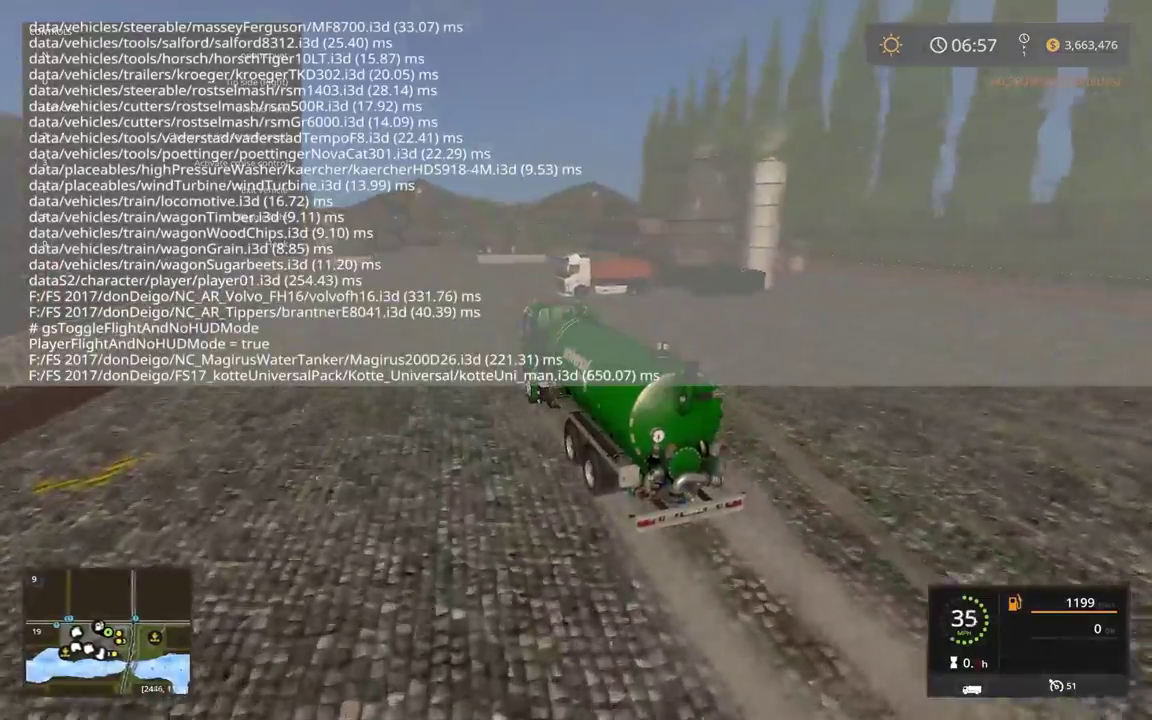
key(s)
key(grave)
key(w)
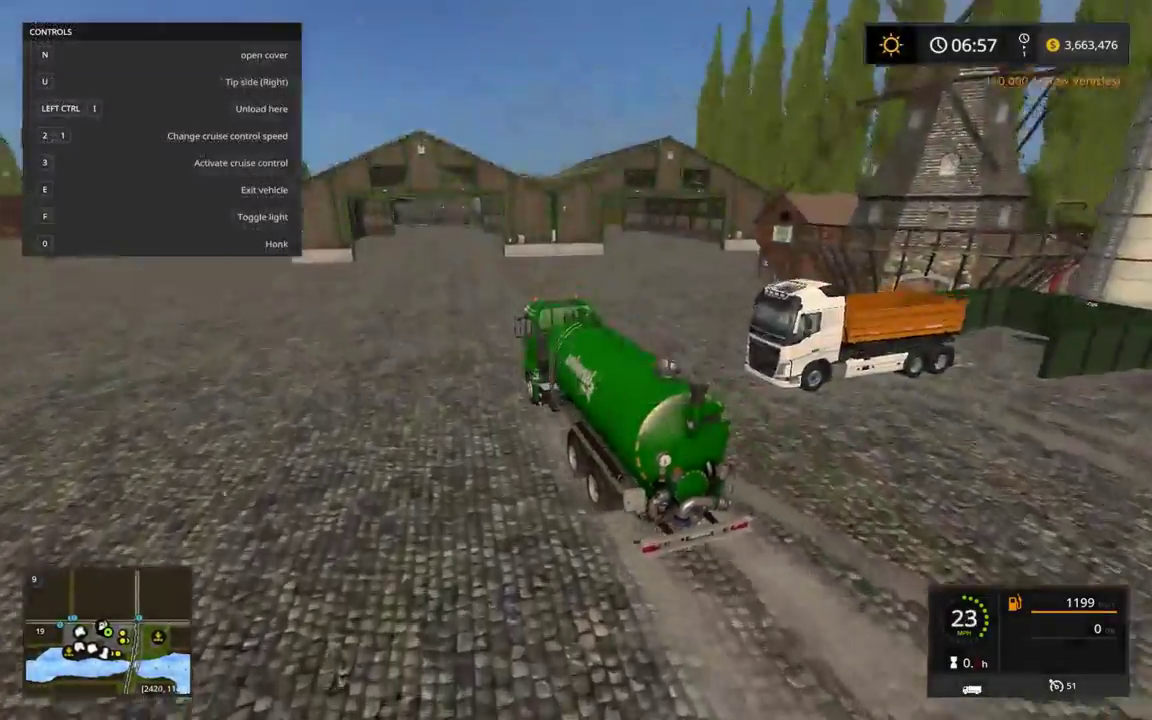
- Steer the green tanker around the wooden shed and slow down onto the canola oil loading marker
key(w)
key(d)
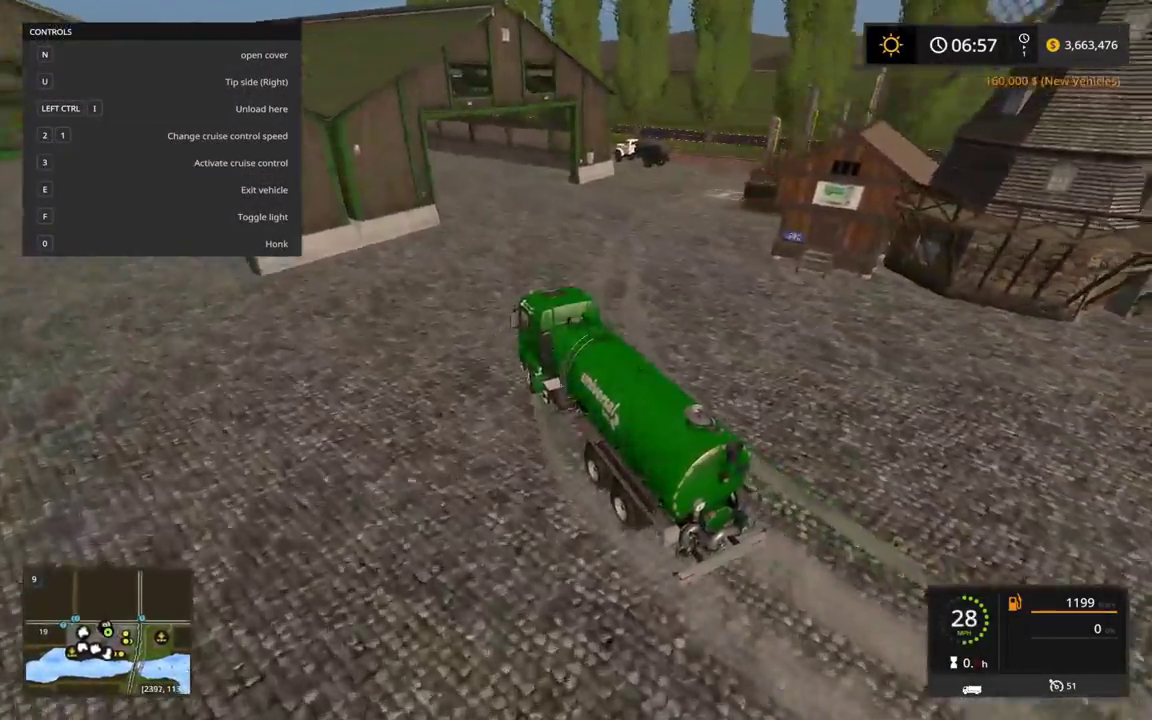
key(s)
key(s)
key(d)
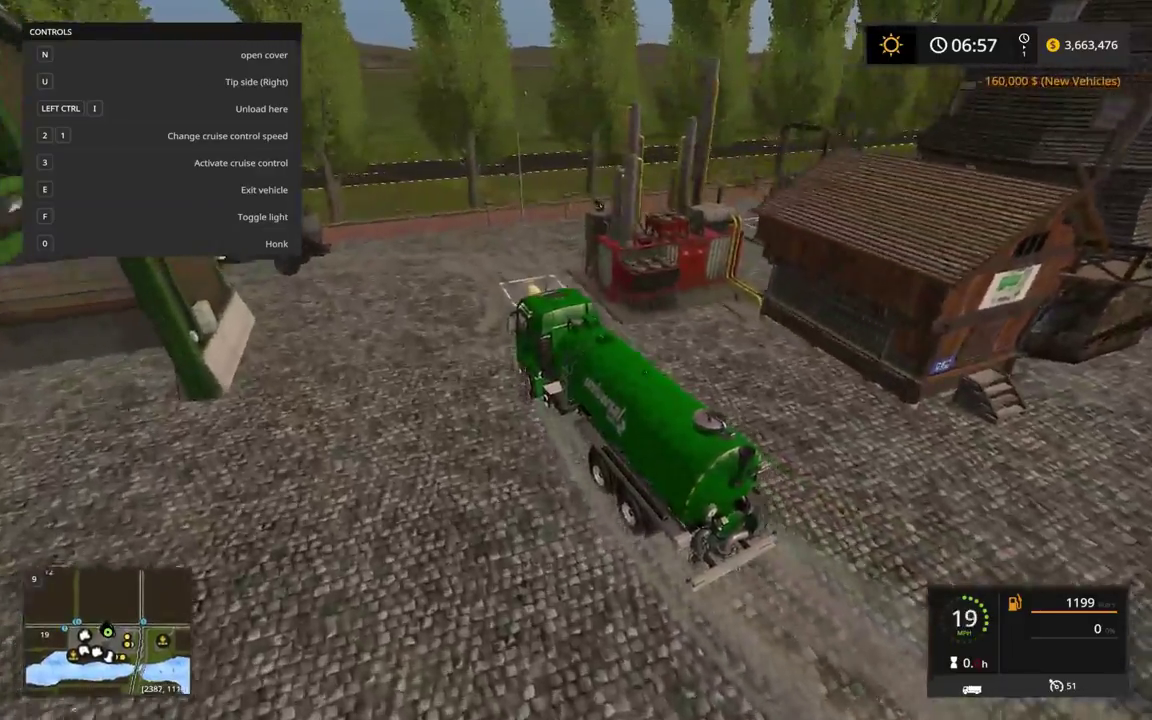
key(s)
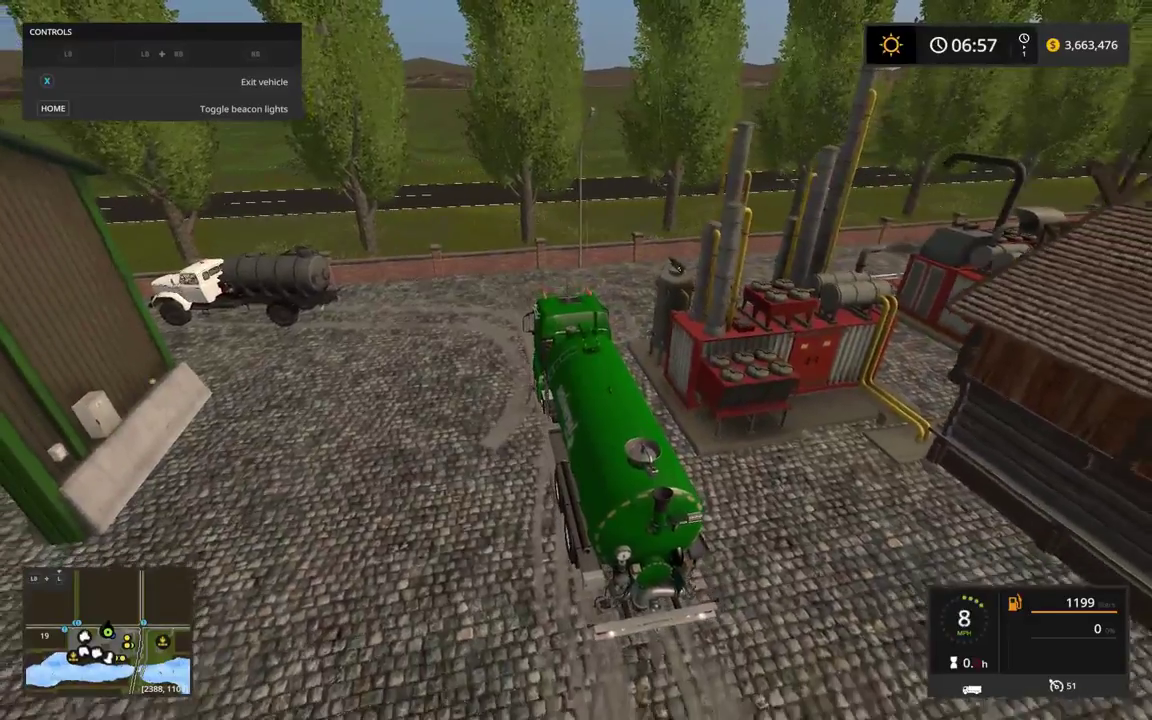
- Quit the game and minimise the FS17_MFS+ mod folder window to return to the map in GIANTS Editor
key(Escape)
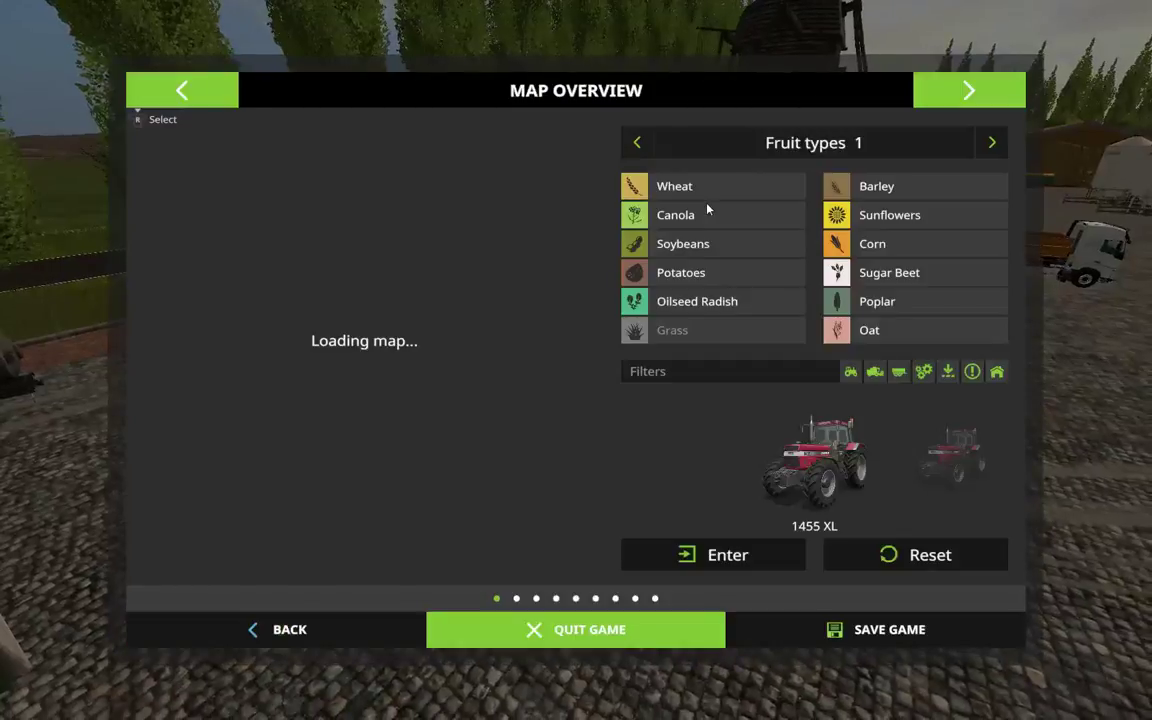
key(space)
key(Return)
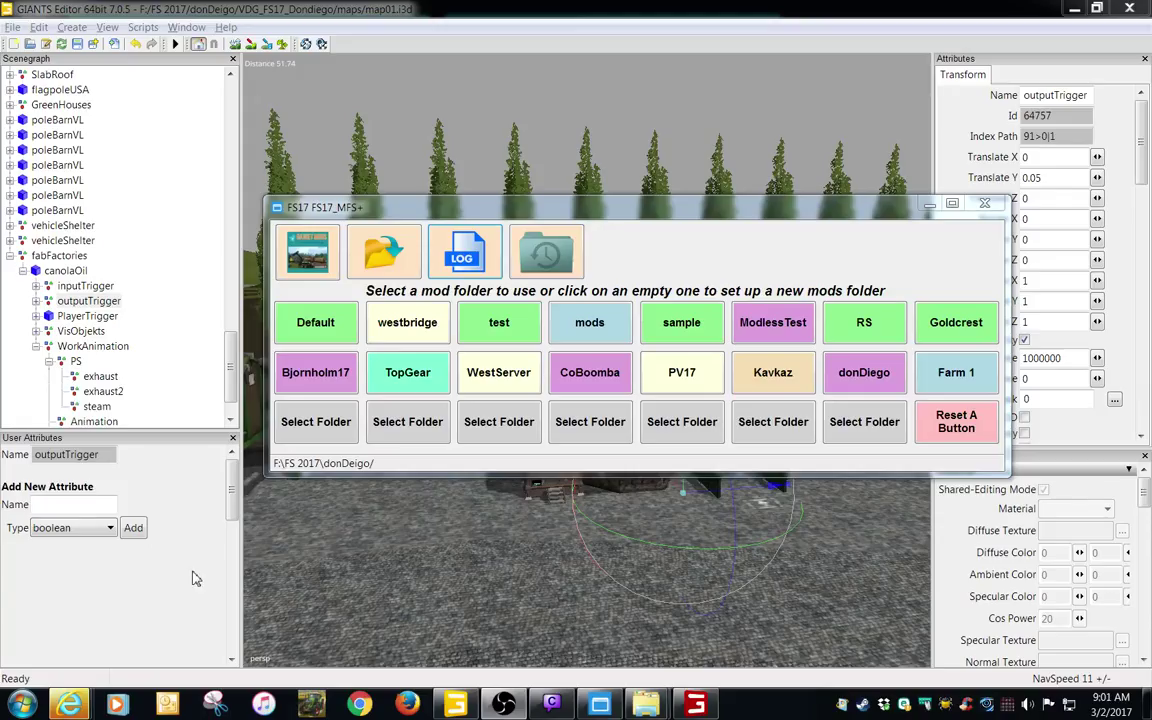
right_click(707, 708)
click(696, 660)
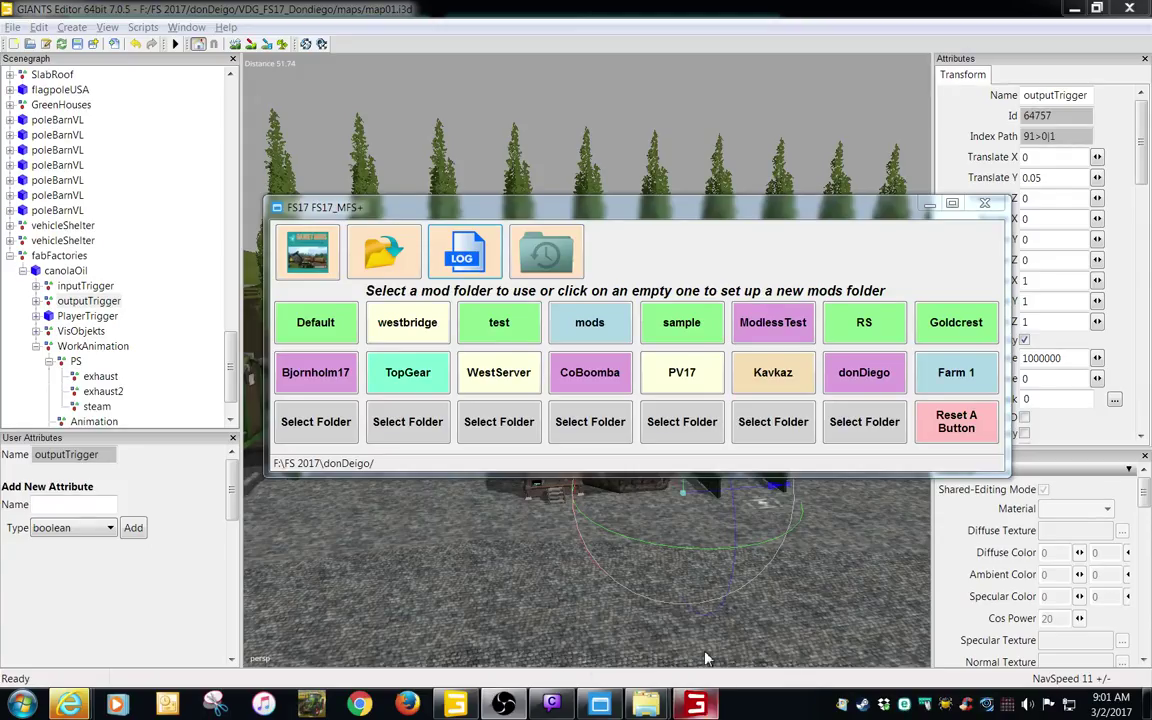
click(929, 206)
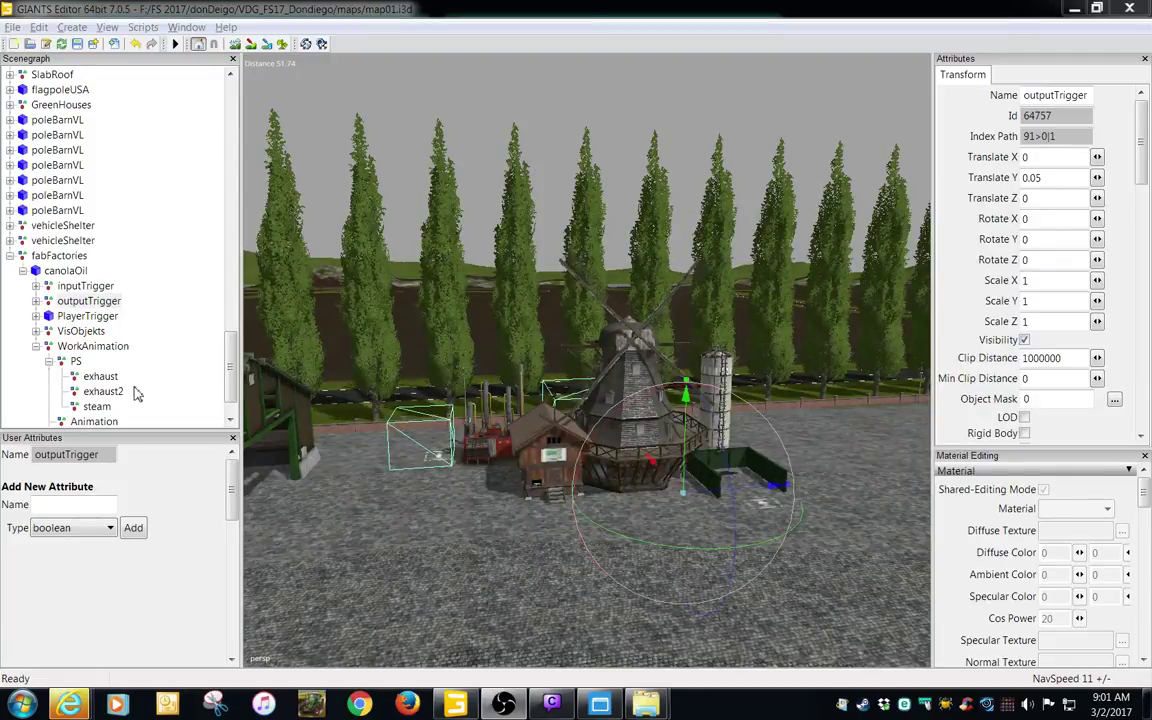
- Expand the canola oil factory's Sound group and inspect where the first idle sound sits around the red generators
drag(229, 380, 229, 389)
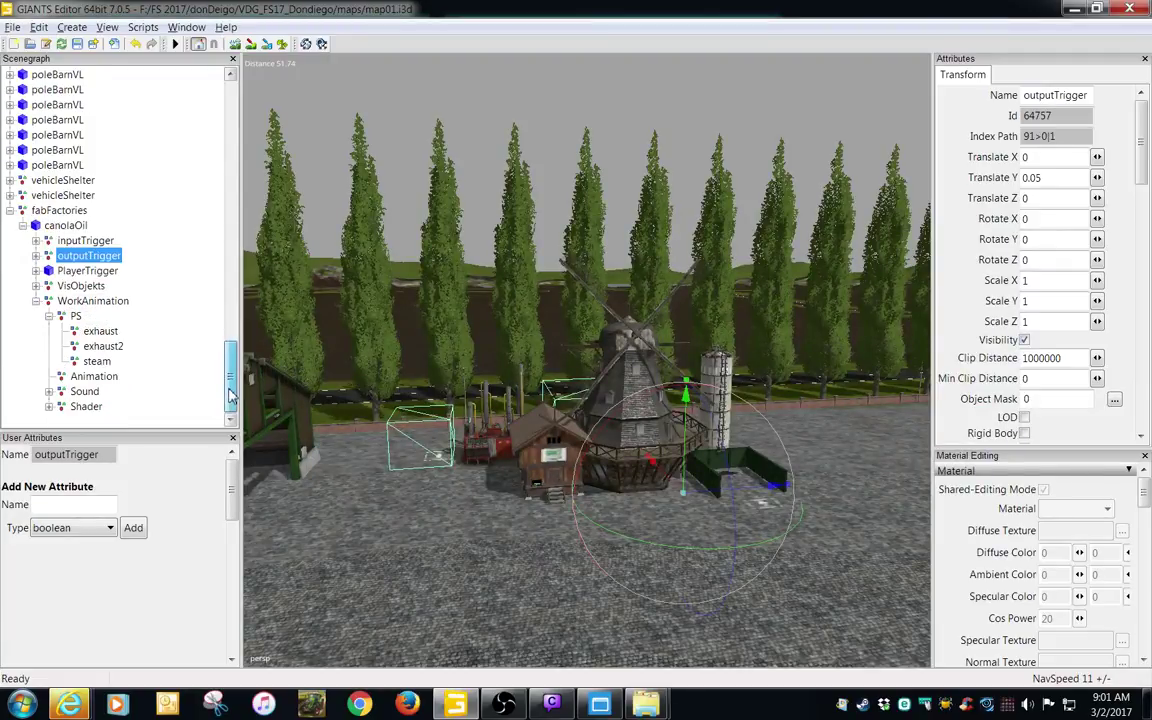
click(50, 392)
click(95, 392)
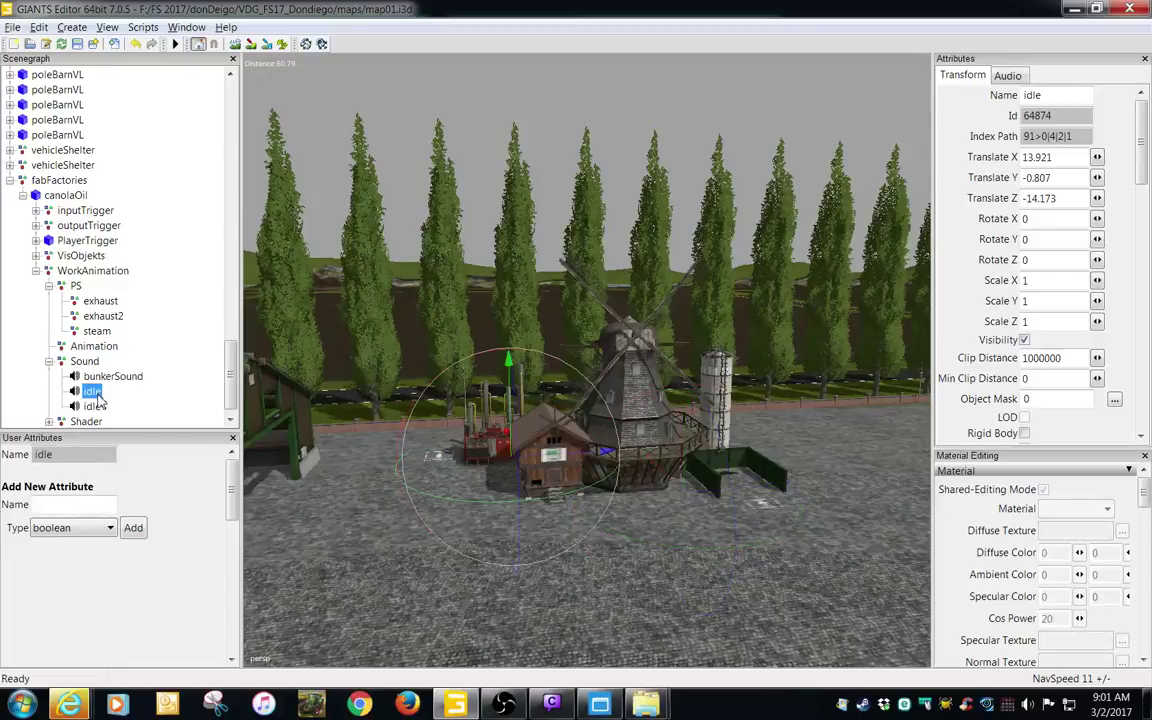
scroll(381, 508, up, 2)
alt+middle_drag(483, 502, 733, 530)
scroll(730, 533, up, 2)
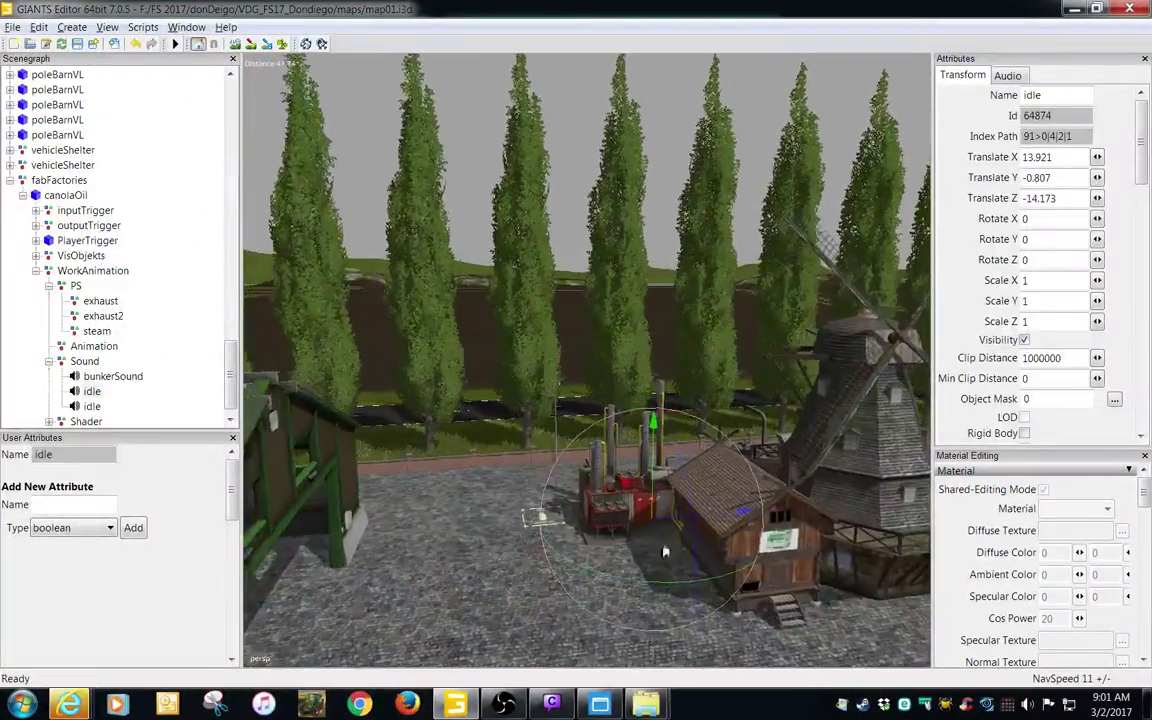
scroll(665, 551, up, 3)
alt+drag(582, 580, 643, 574)
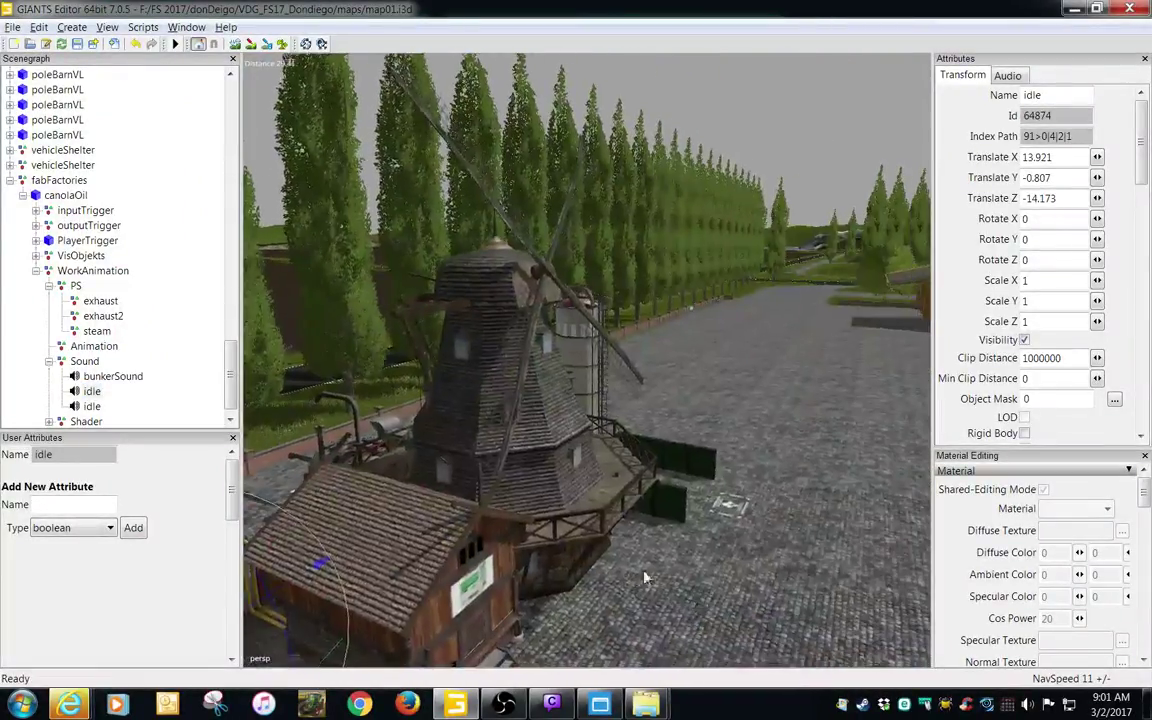
alt+middle_drag(643, 574, 787, 532)
scroll(787, 532, up, 3)
alt+drag(787, 532, 759, 537)
scroll(772, 528, up, 1)
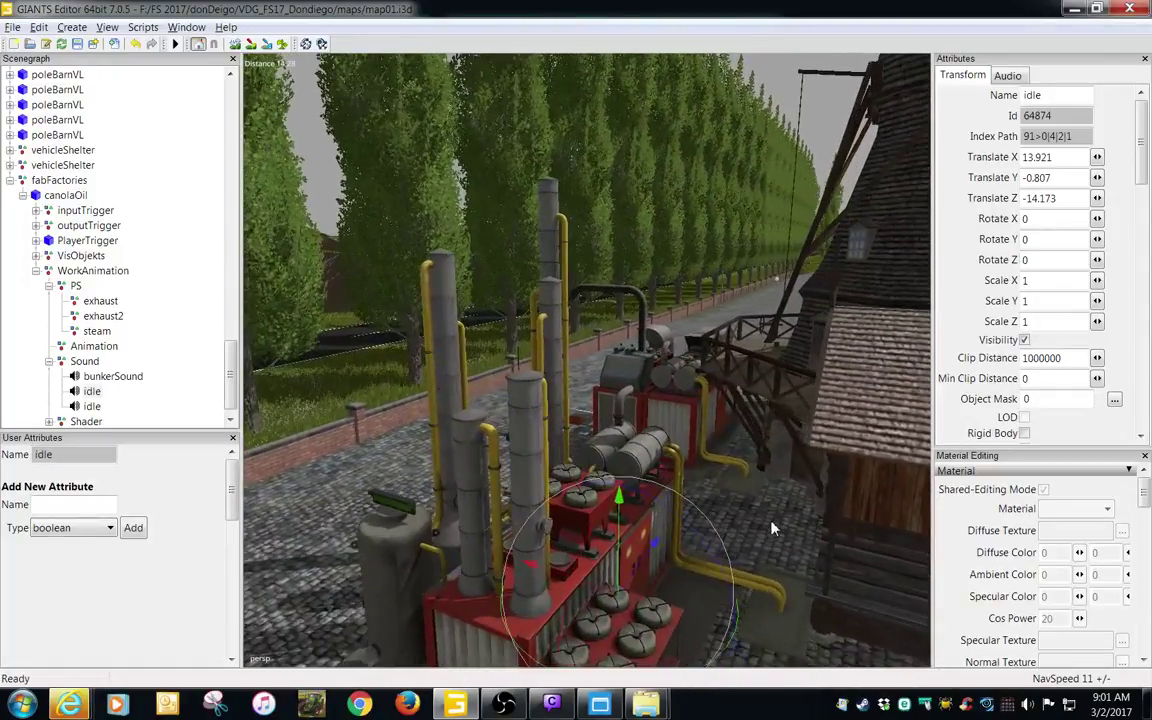
- Move the second idle sound along X onto the red generator behind the windmill, at Translate X 15.796
click(92, 407)
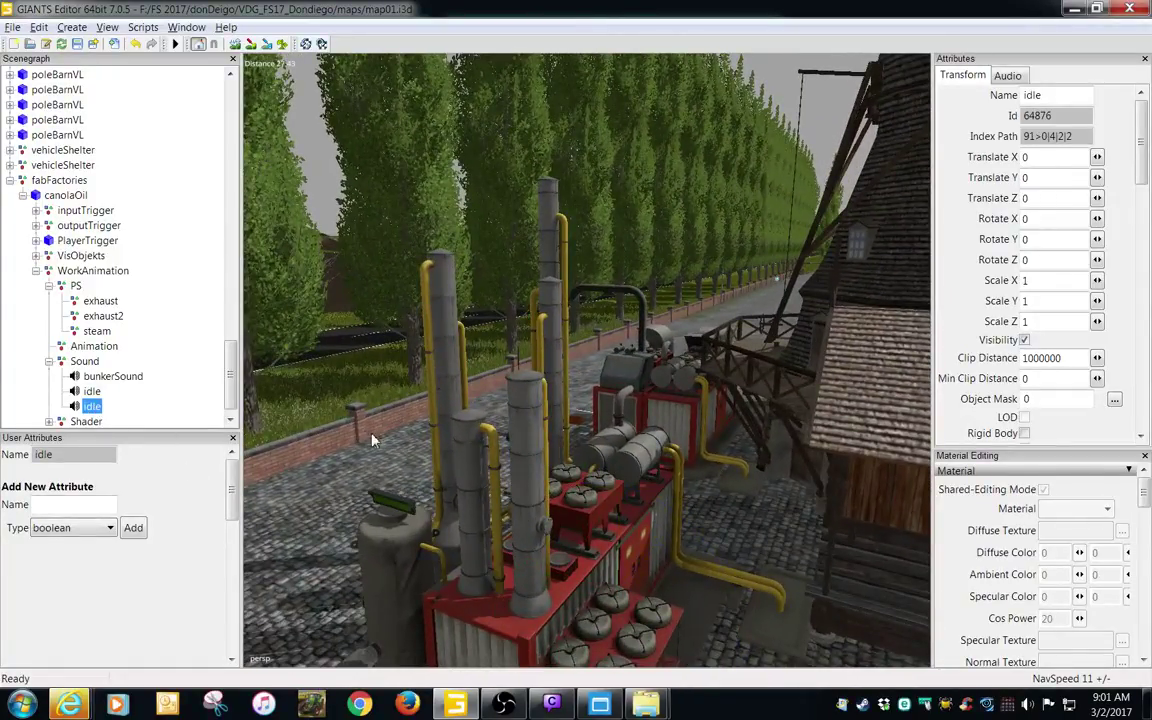
scroll(372, 440, down, 5)
scroll(473, 468, down, 2)
alt+middle_drag(481, 473, 491, 525)
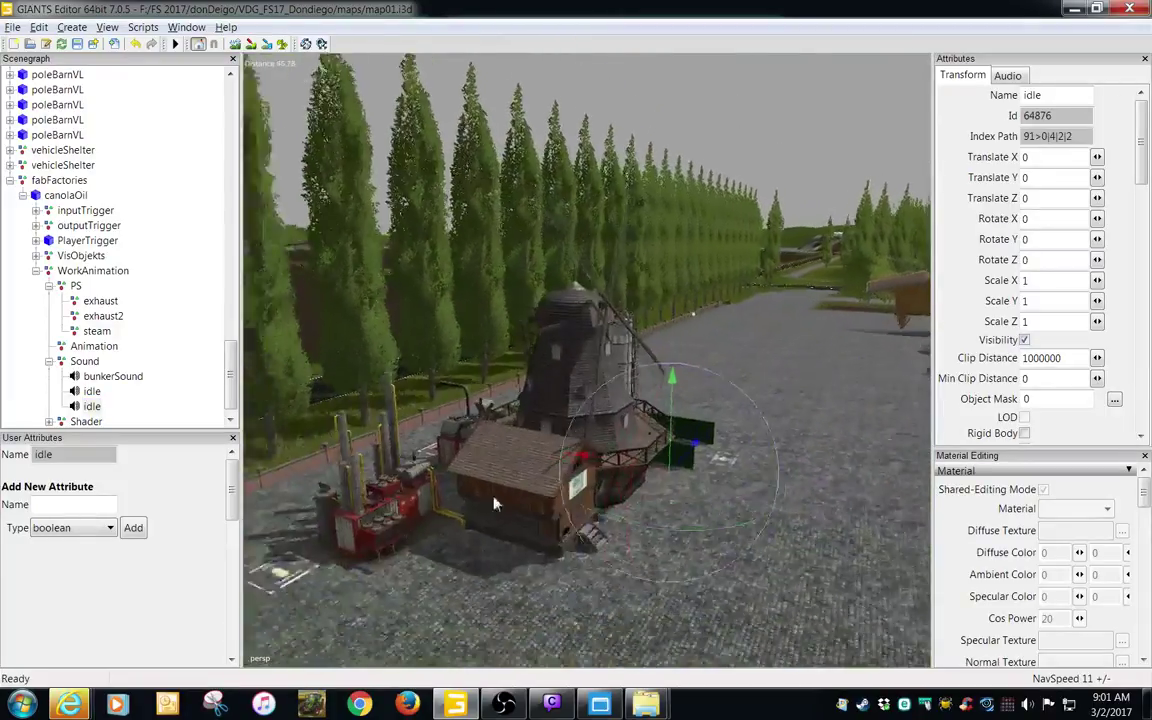
alt+drag(491, 525, 470, 568)
alt+middle_drag(470, 568, 714, 553)
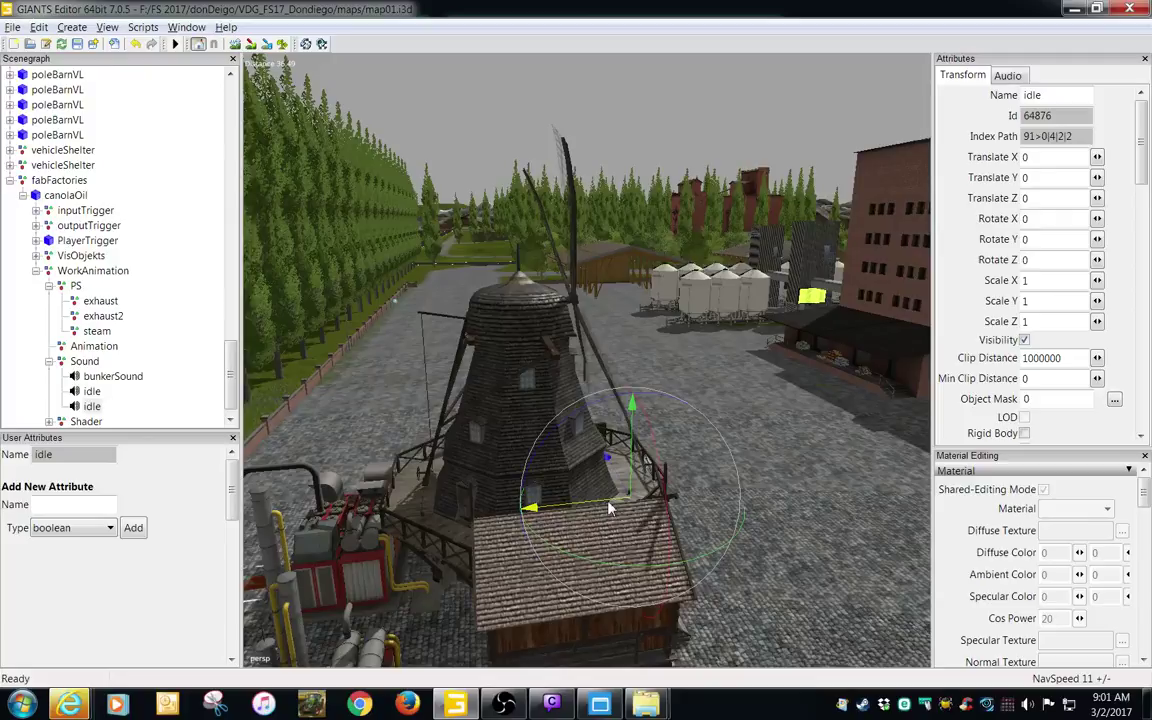
drag(608, 509, 354, 590)
alt+middle_drag(354, 590, 643, 543)
alt+drag(643, 543, 672, 576)
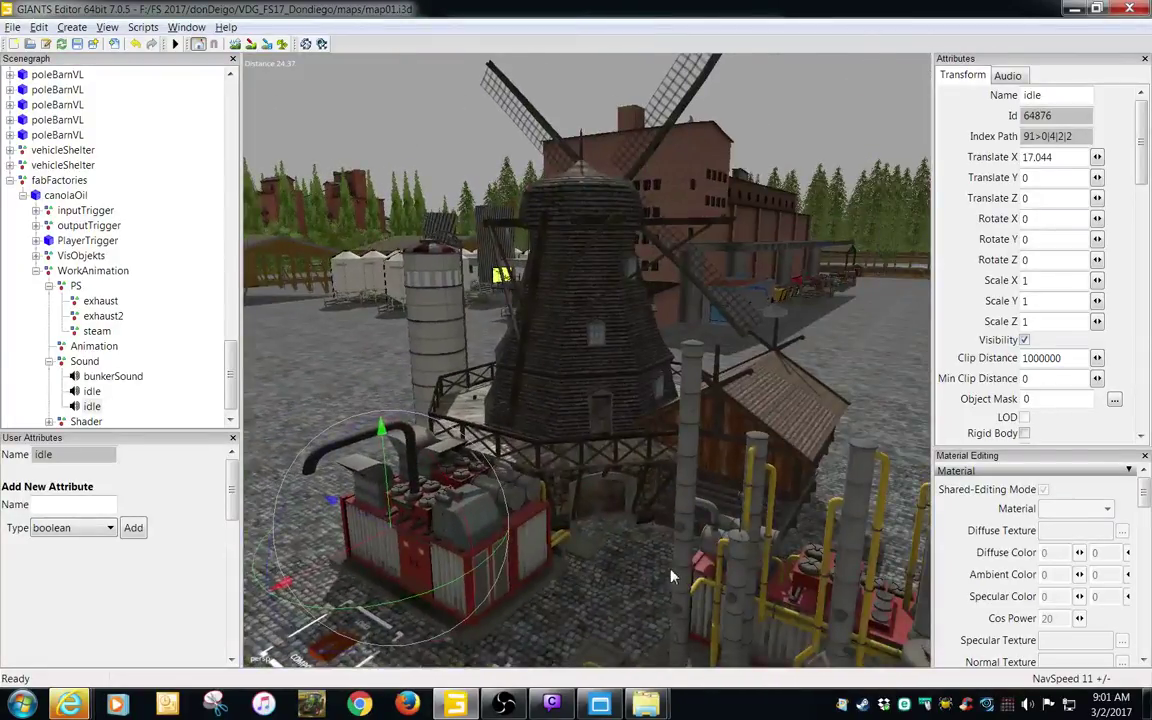
scroll(672, 576, up, 3)
alt+middle_drag(672, 576, 716, 557)
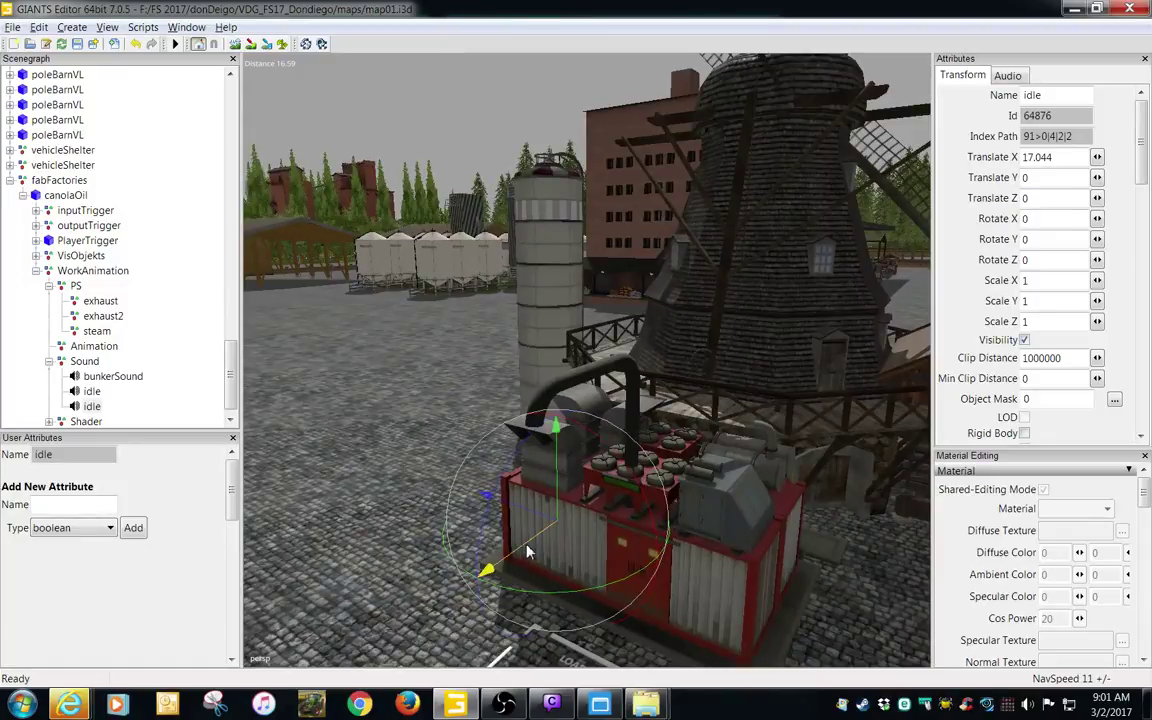
drag(527, 549, 560, 525)
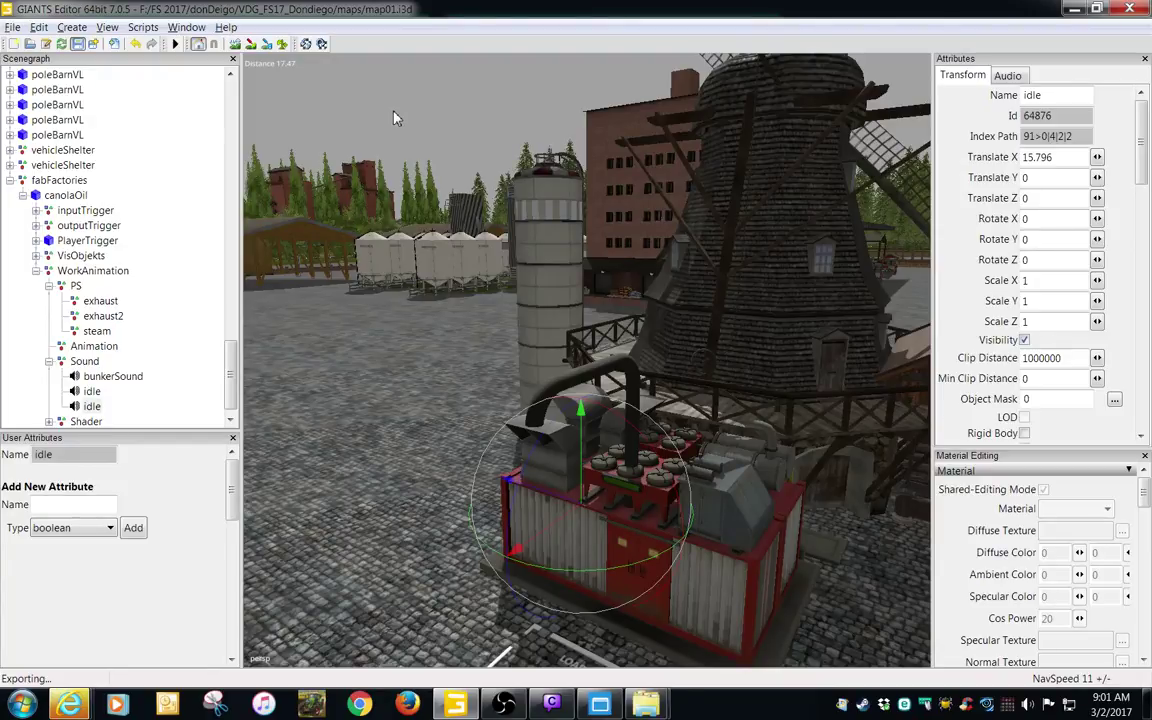
- Shift the map editor window aside and open canolaOil.i3d from the canolaOil folder with GIANTS Editor 7.0.5
click(640, 704)
drag(578, 20, 792, 62)
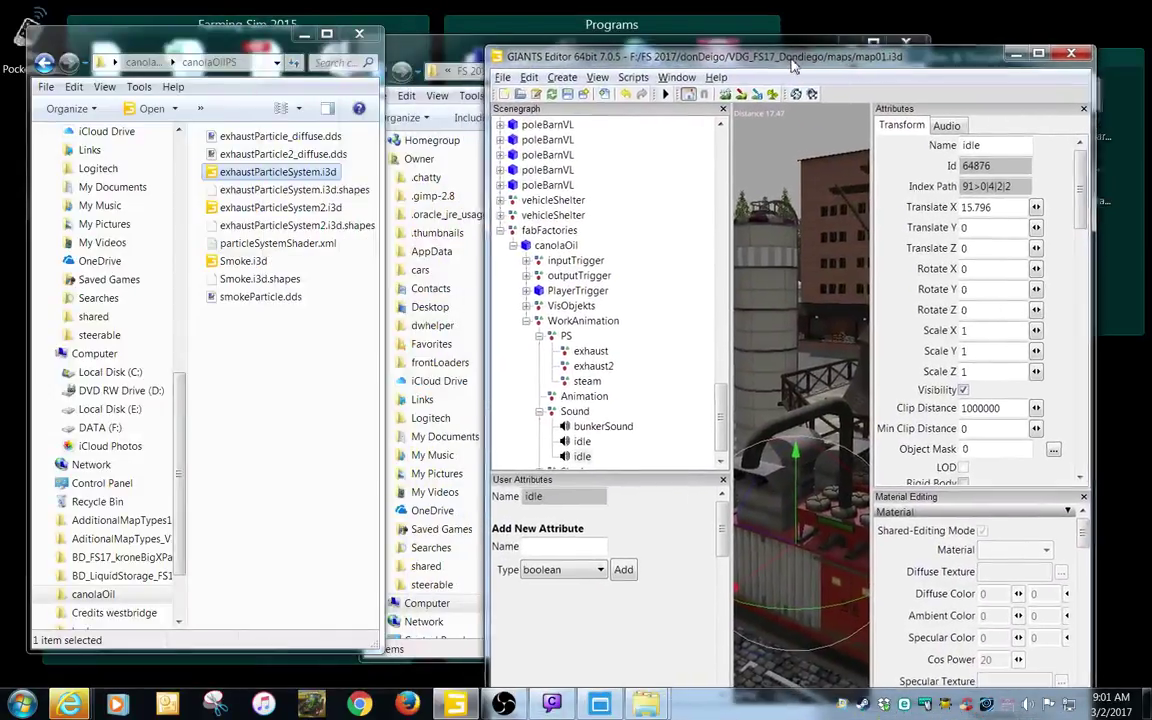
click(140, 63)
double_click(252, 226)
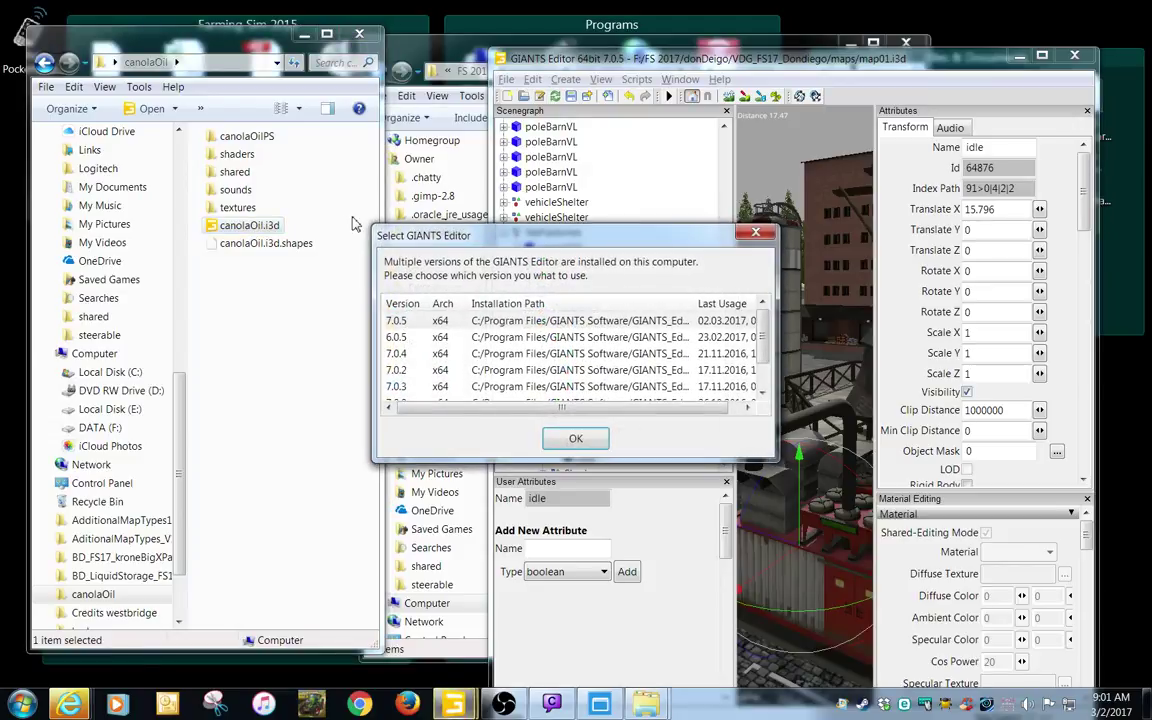
double_click(435, 322)
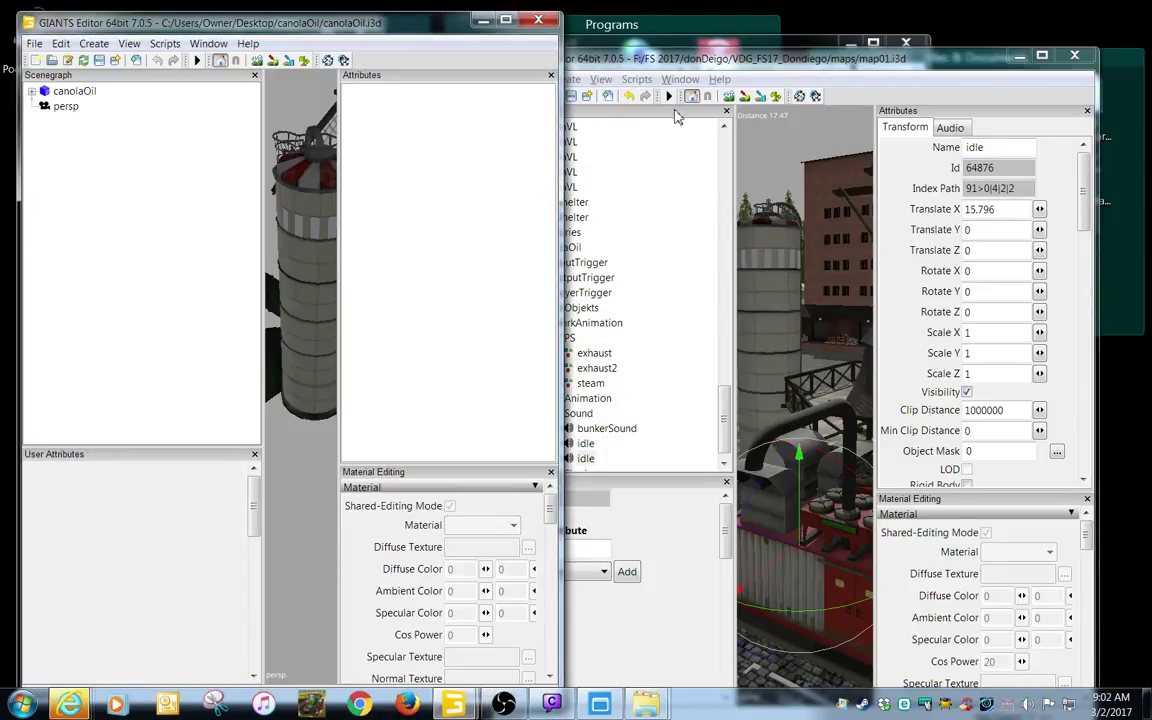
- Compare the first idle sound's translation in the map with the same sound in canolaOil.i3d
click(719, 61)
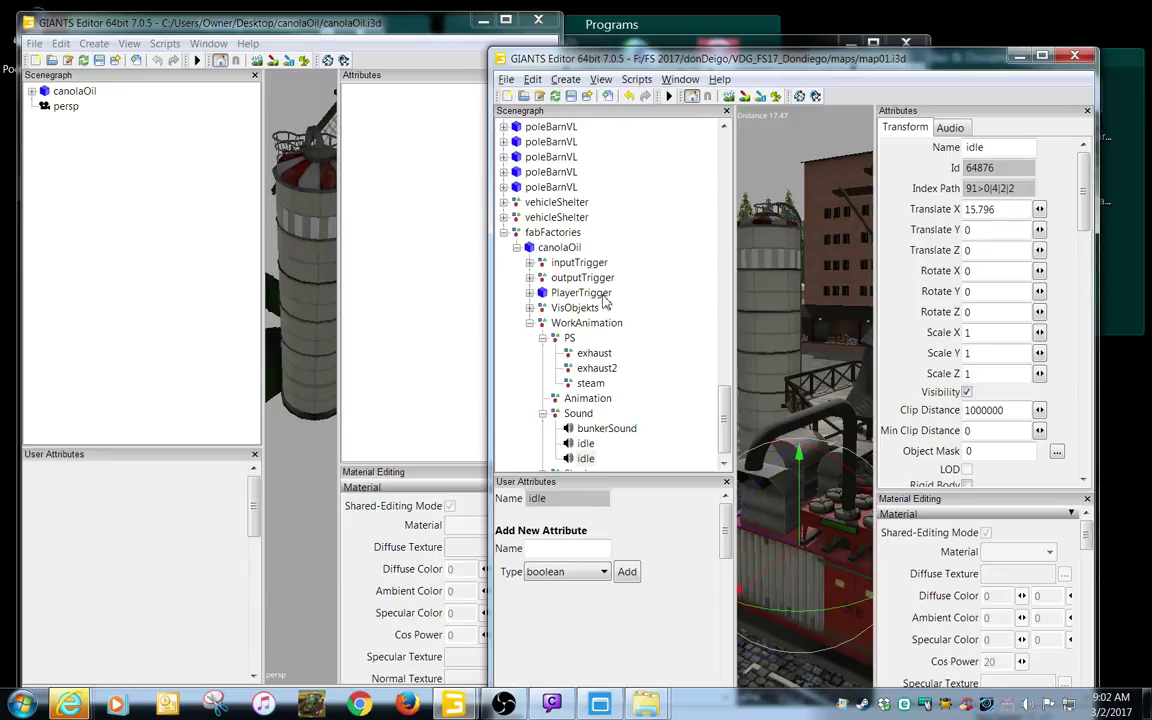
click(586, 444)
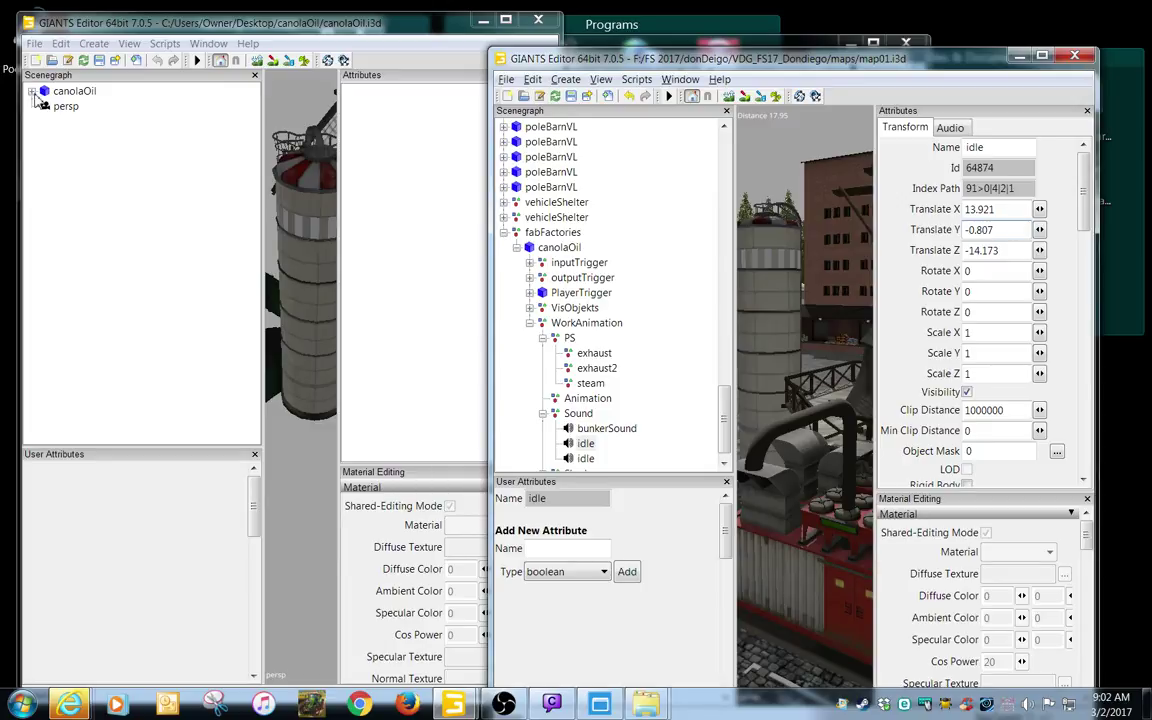
click(32, 92)
click(44, 166)
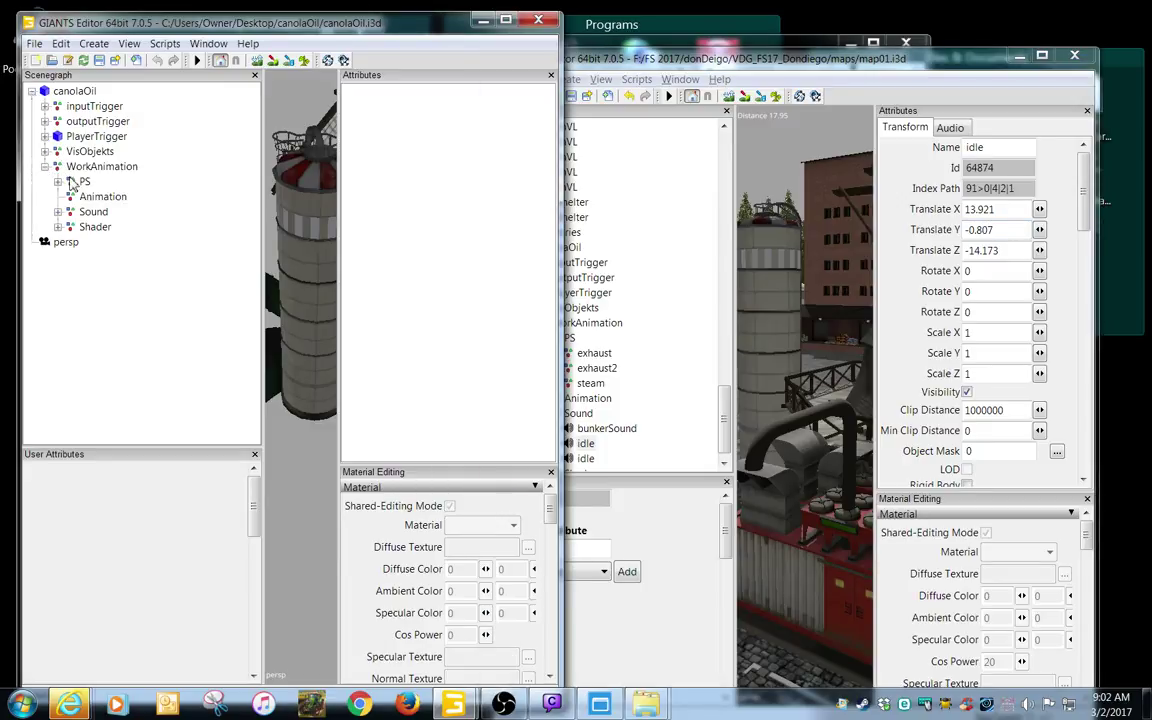
click(57, 212)
click(100, 242)
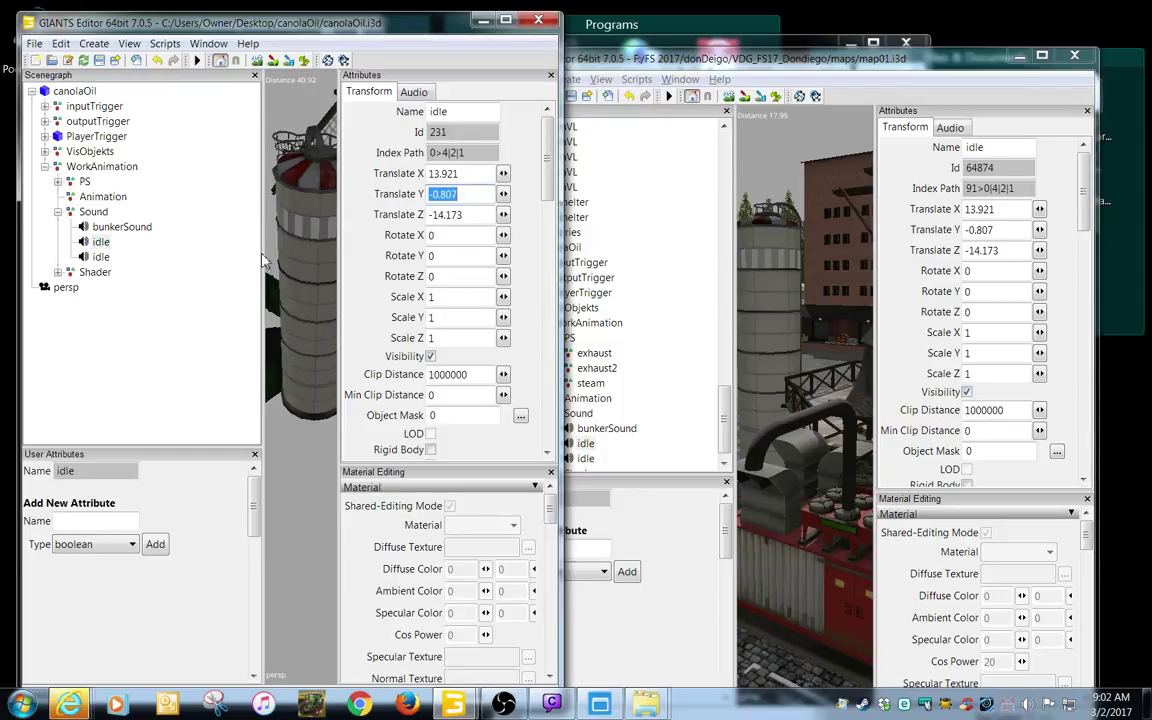
click(760, 65)
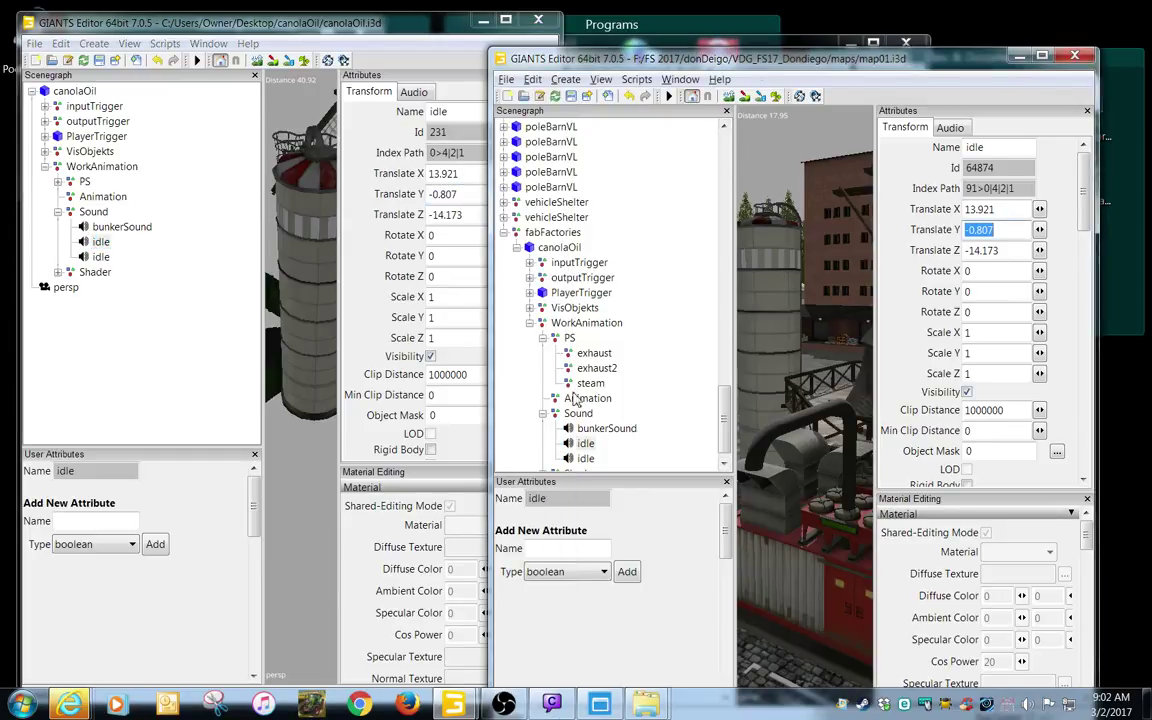
- Set the second idle sound's Translate X to 15.796 in canolaOil.i3d to match the map
click(586, 459)
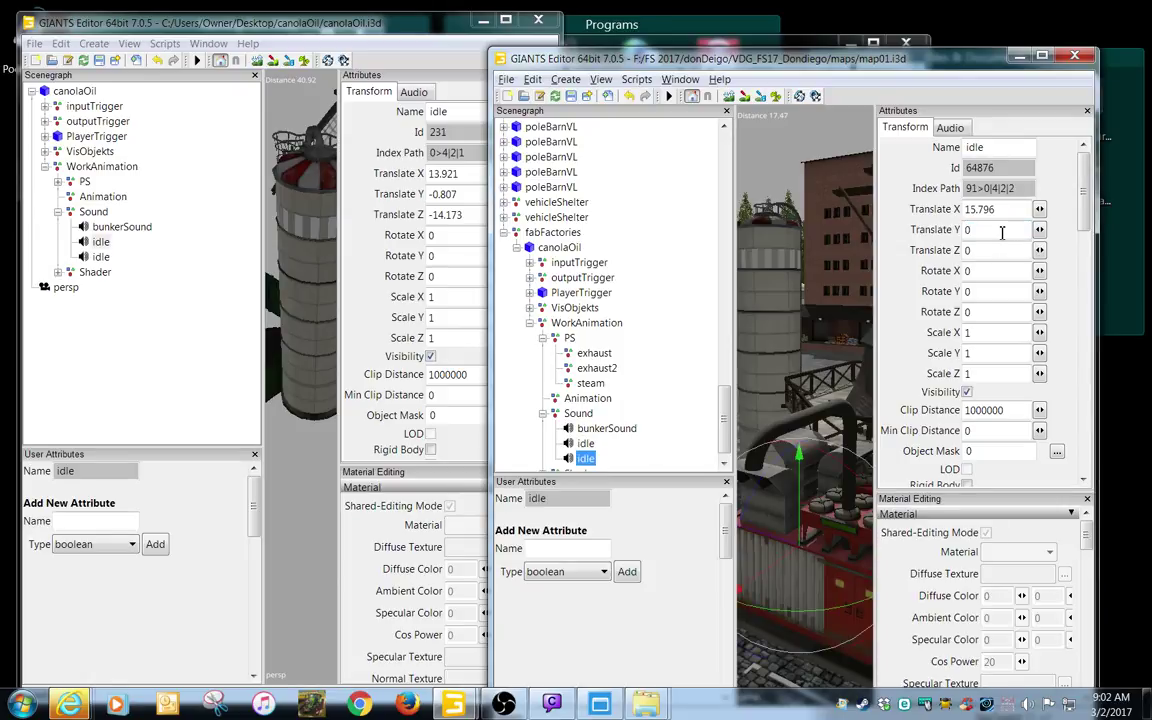
click(102, 258)
click(452, 197)
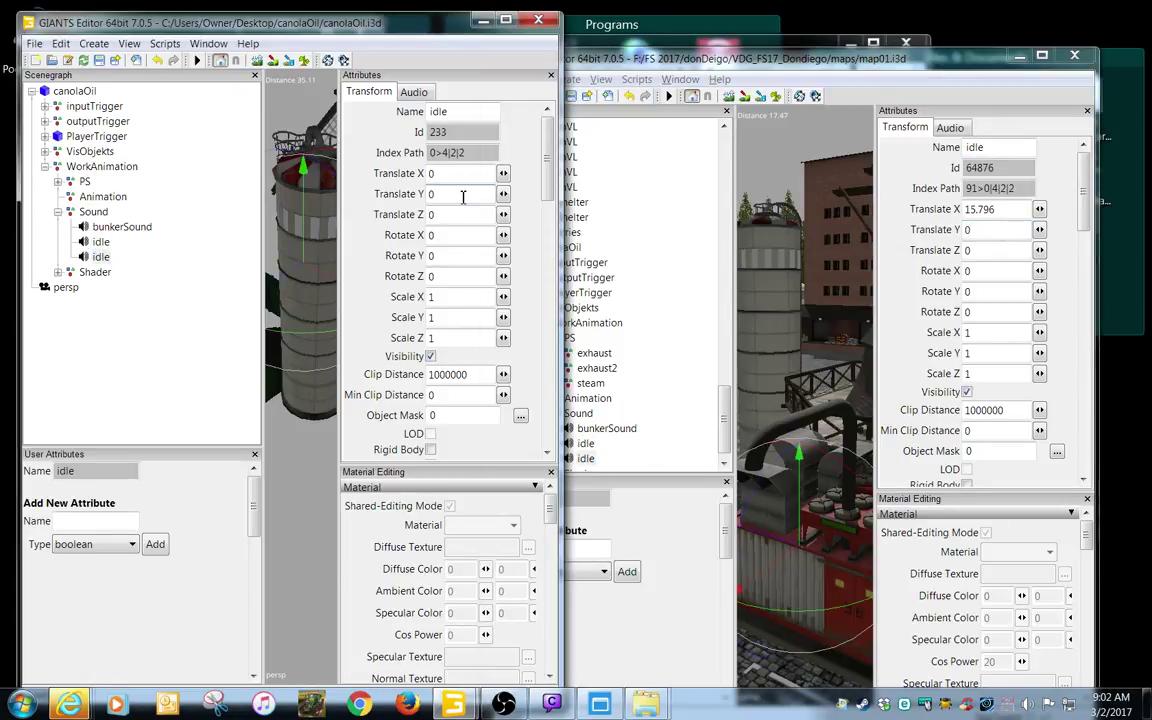
key(shift+Tab)
text(15.796)
key(Tab)
- Save and close canolaOil.i3d, then maximise the map01.i3d editor window and save the map
click(100, 63)
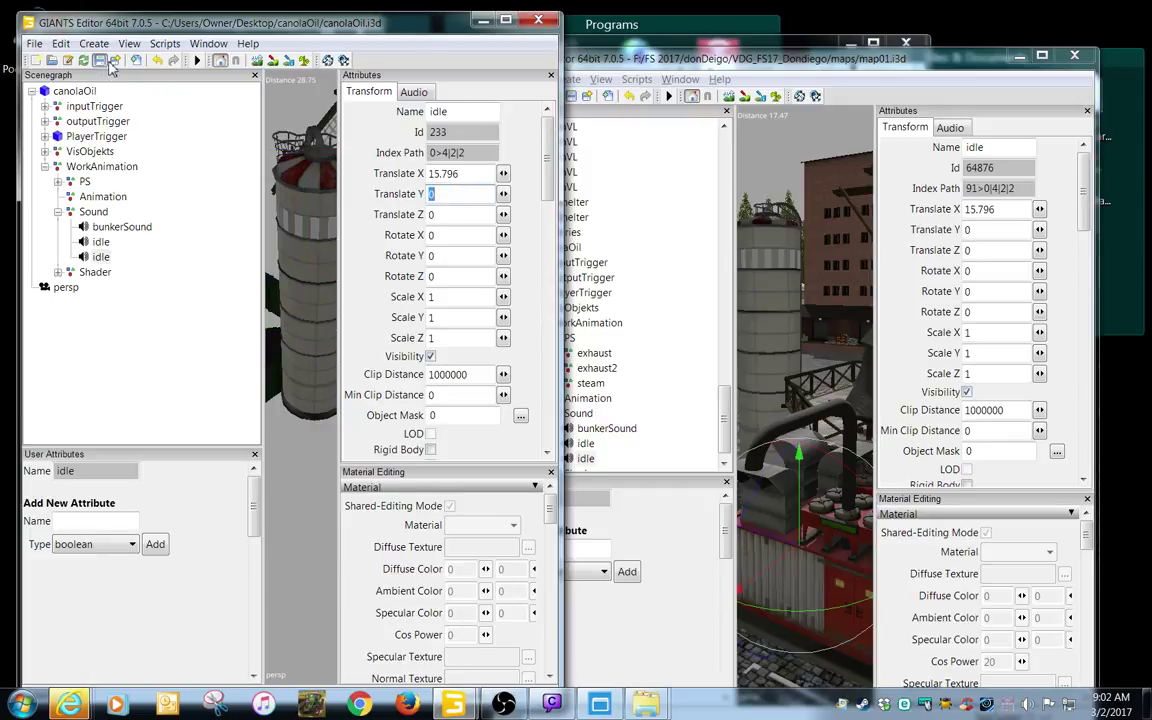
click(540, 21)
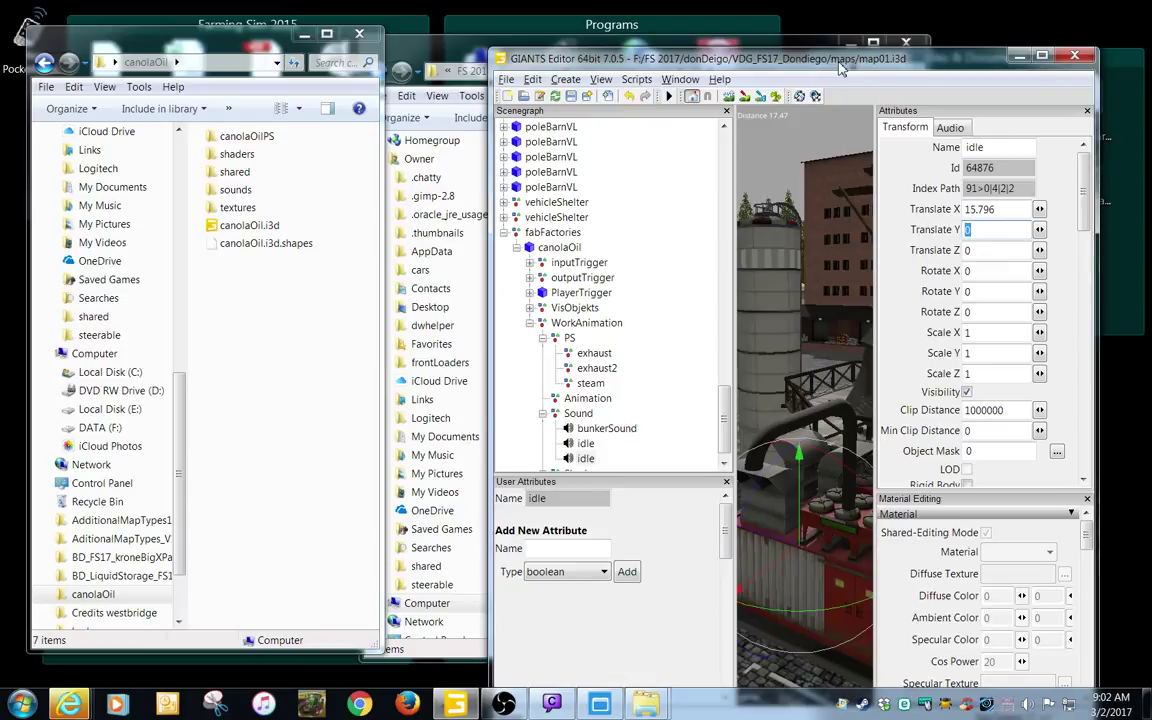
double_click(840, 62)
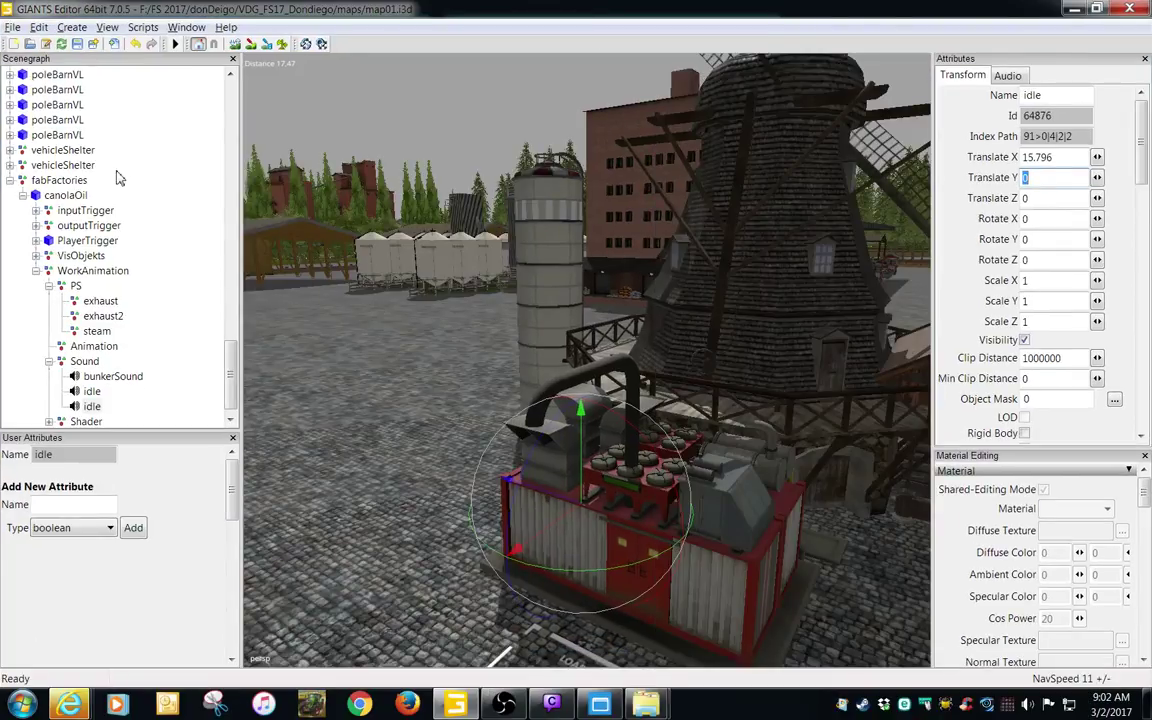
click(77, 45)
- Examine the user attributes of Produkt2, Produkt1 and Produkt1's LiquideTrigger under outputTrigger, including the end of the trigger's L_Name
double_click(88, 225)
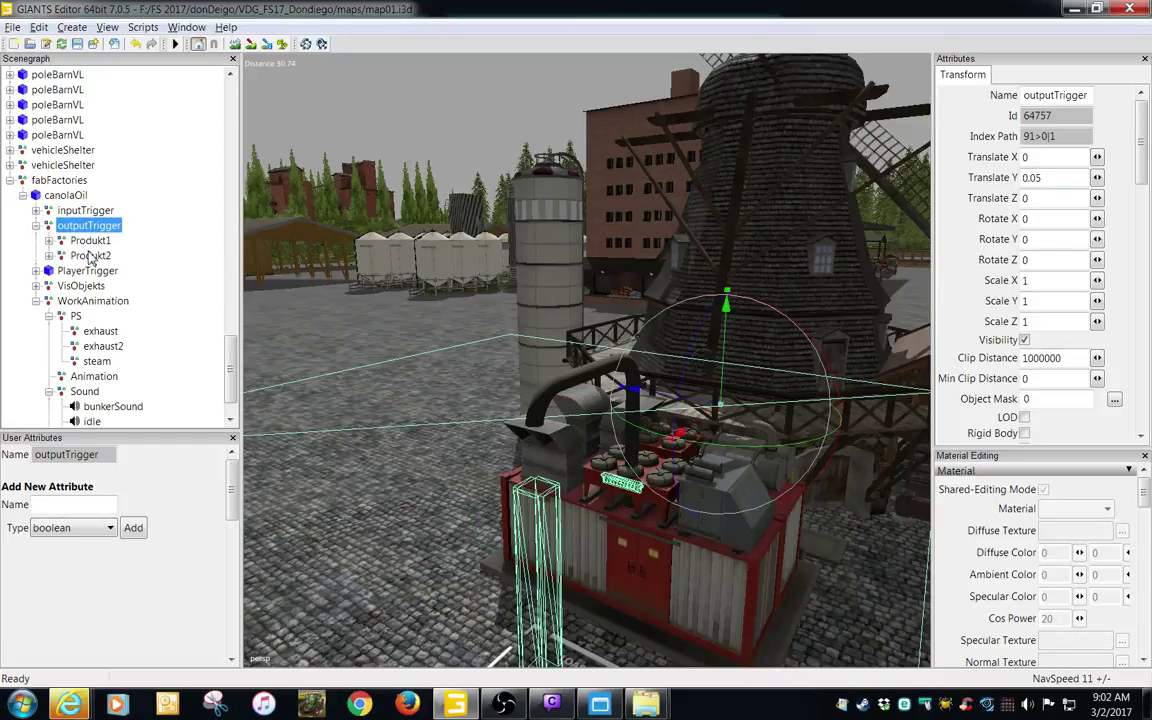
click(88, 251)
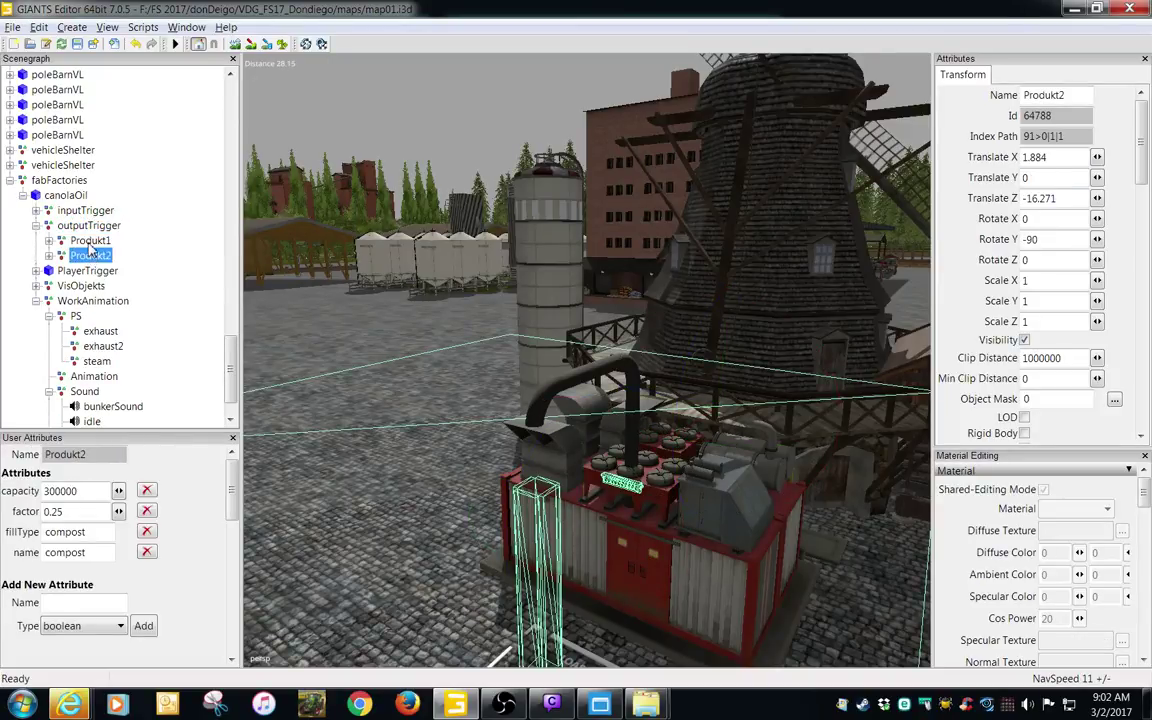
click(88, 240)
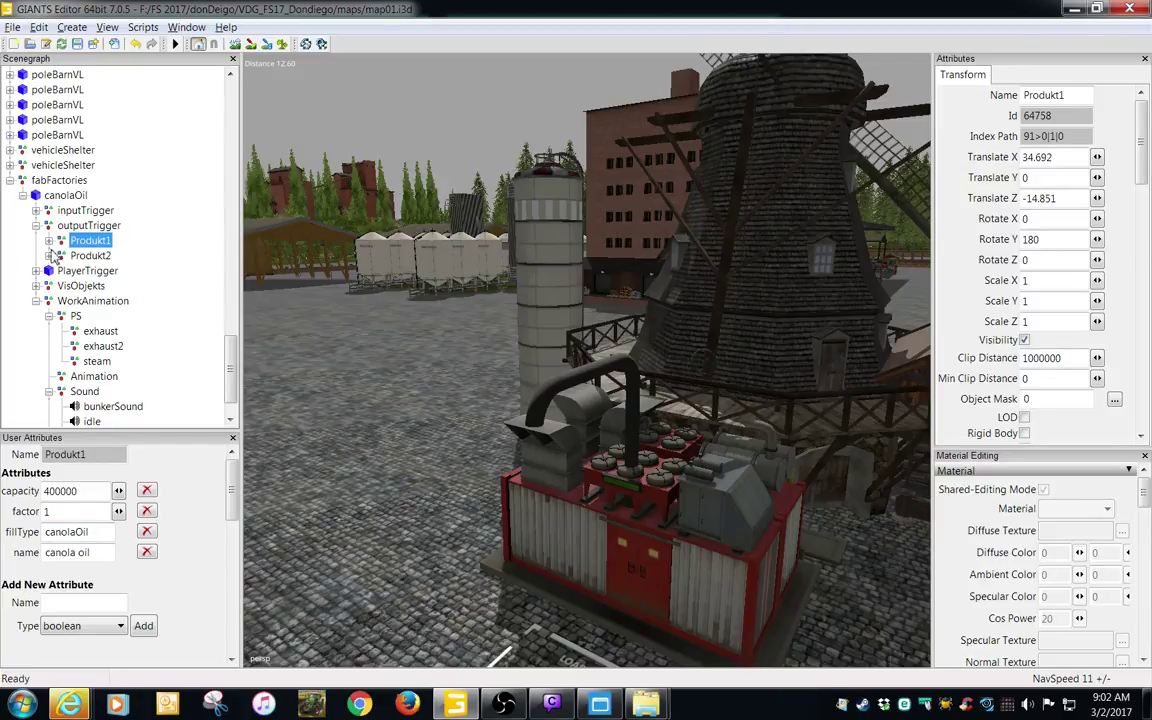
click(48, 240)
click(104, 257)
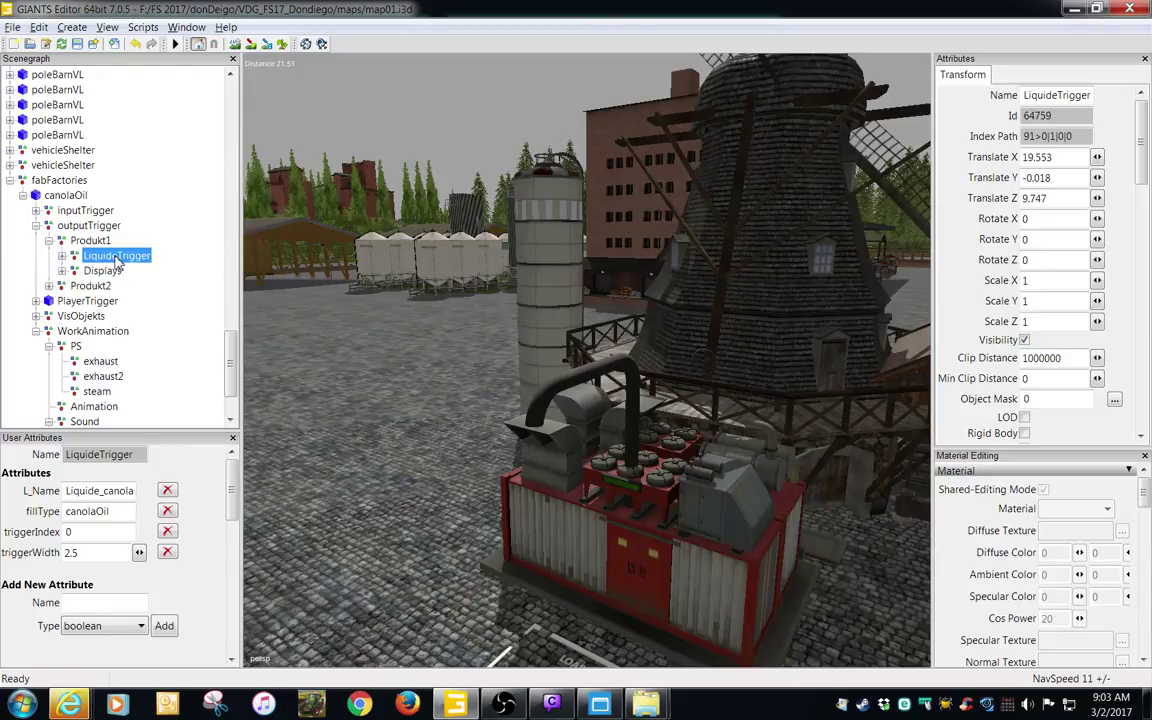
click(113, 491)
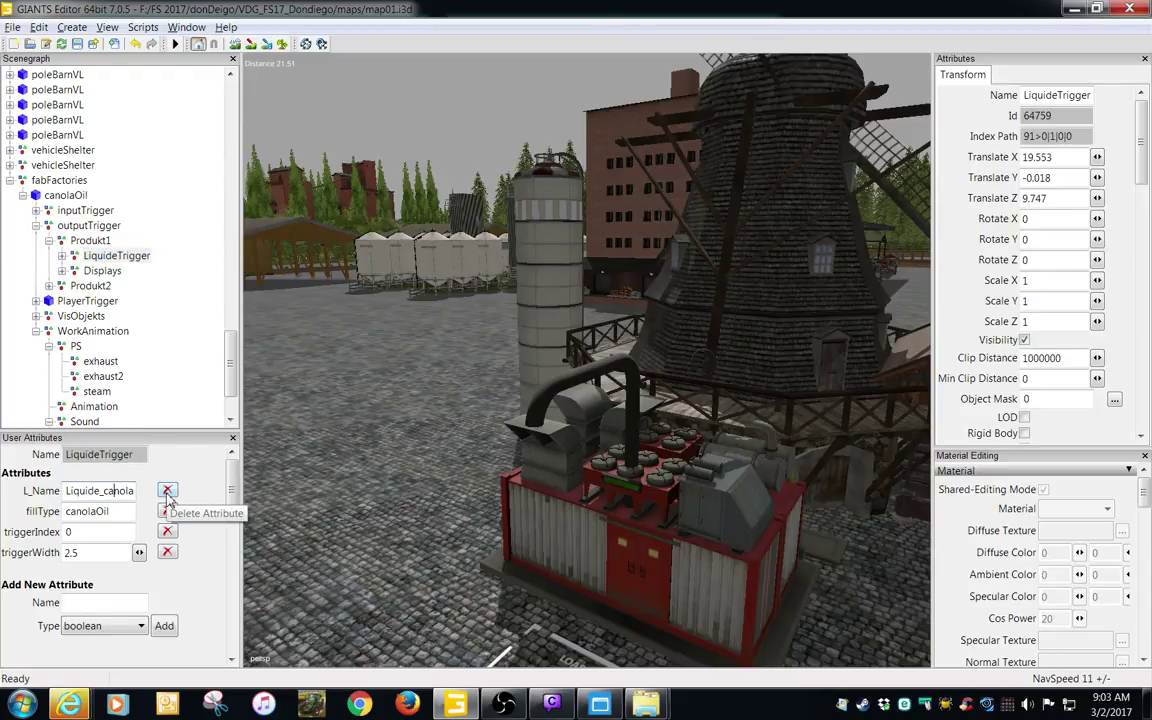
key(End)
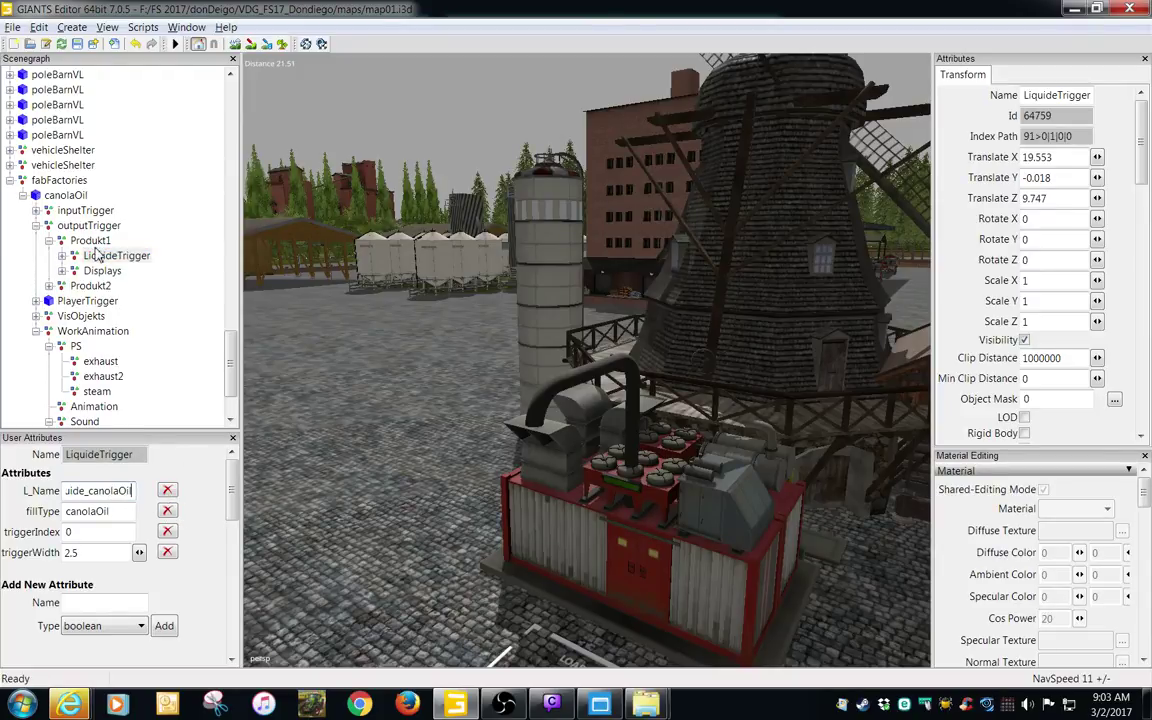
- Minimise the map editor and open modDesc.xml from the VDG_FS17_Dondiego folder in Notepad++
click(1075, 9)
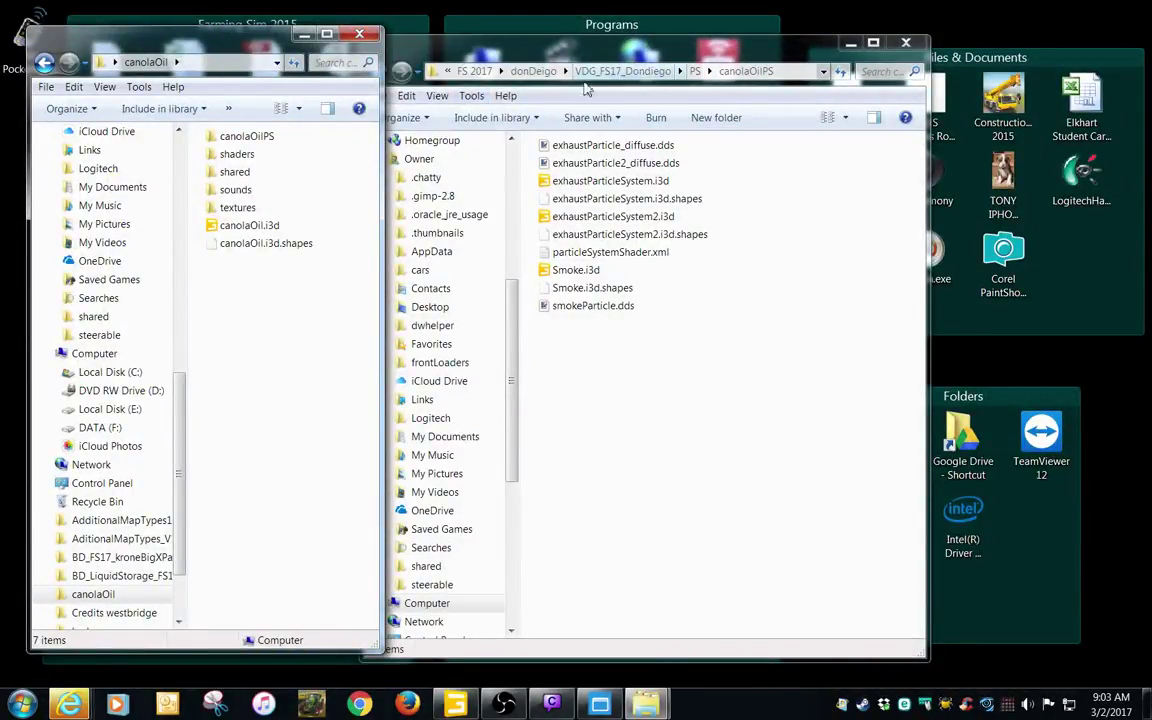
click(533, 72)
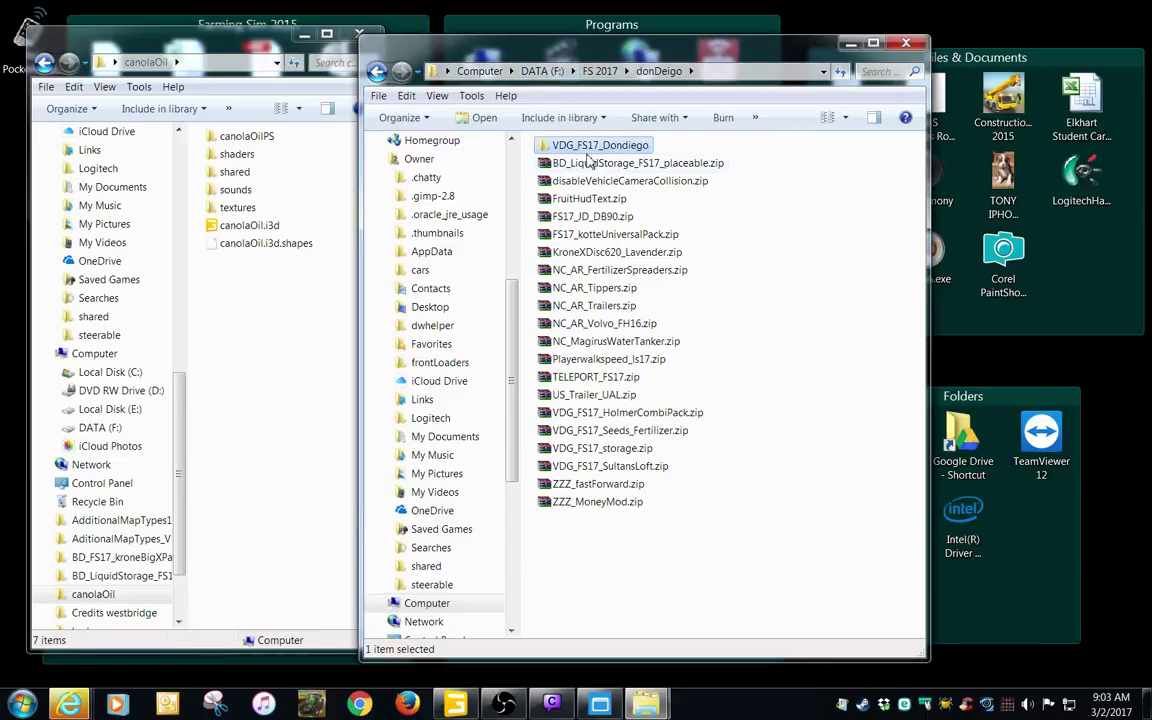
double_click(545, 146)
double_click(592, 377)
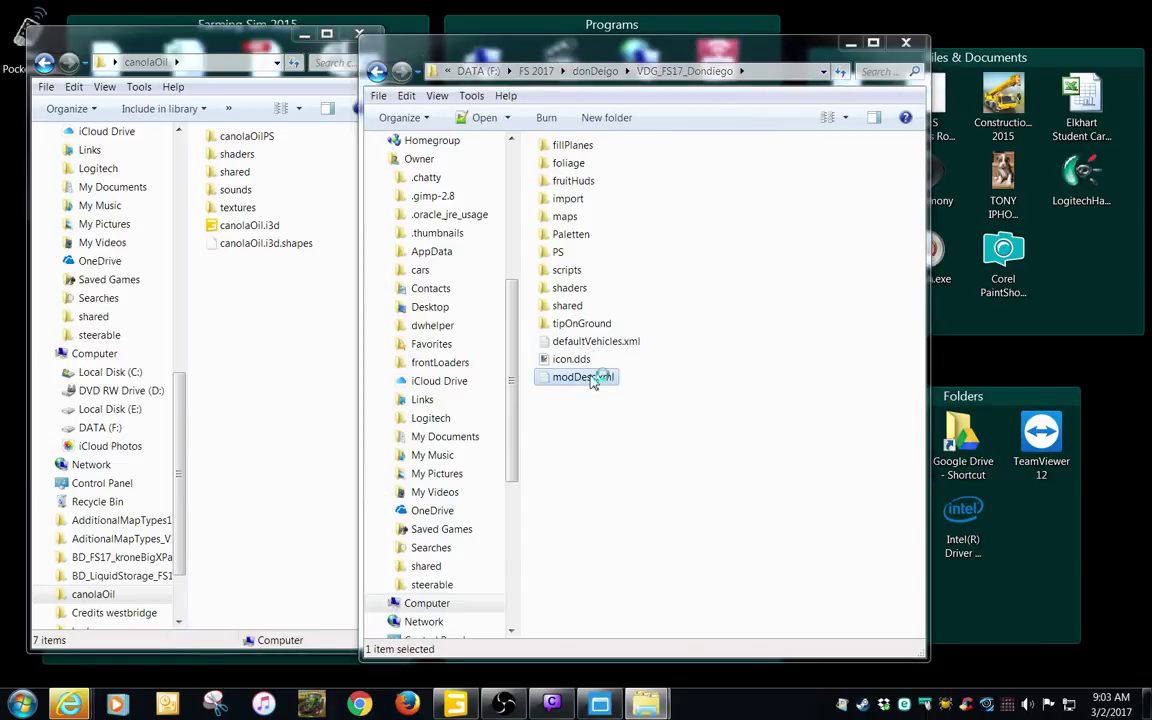
- Correct the spelling to canolaOil in the AdditionalTrigger_Liquide start and stop text names under the AdditionalTrigger comment
scroll(623, 372, down, 20)
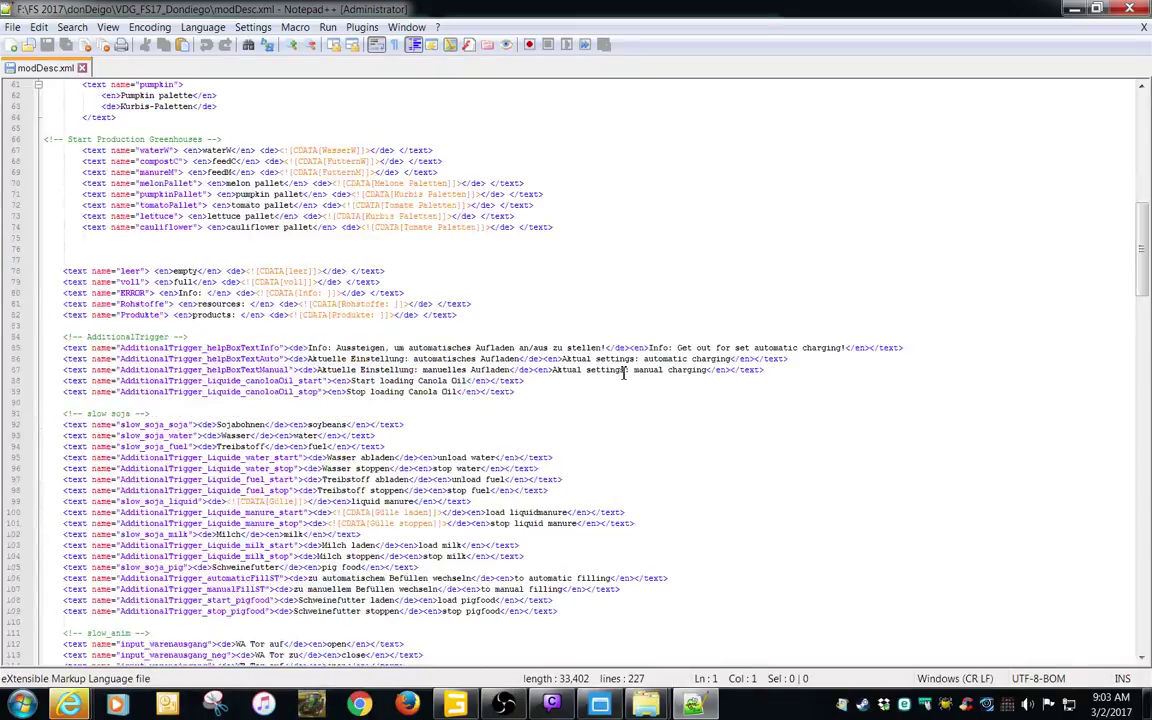
scroll(623, 372, down, 10)
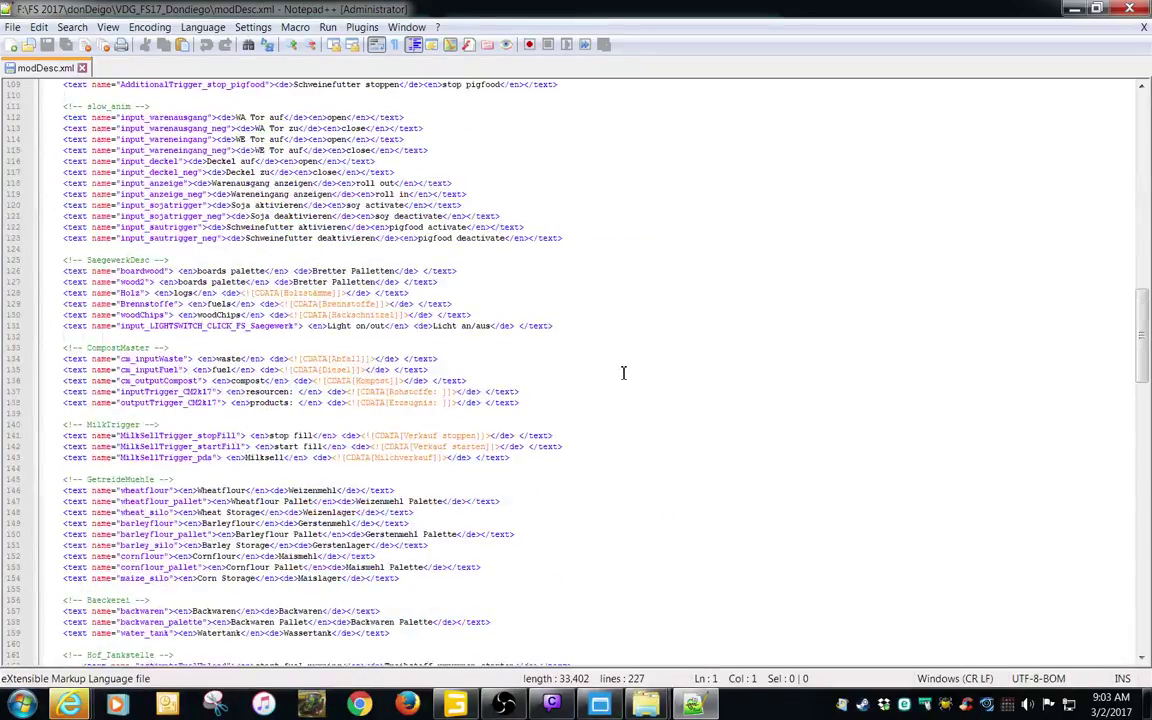
scroll(623, 372, up, 4)
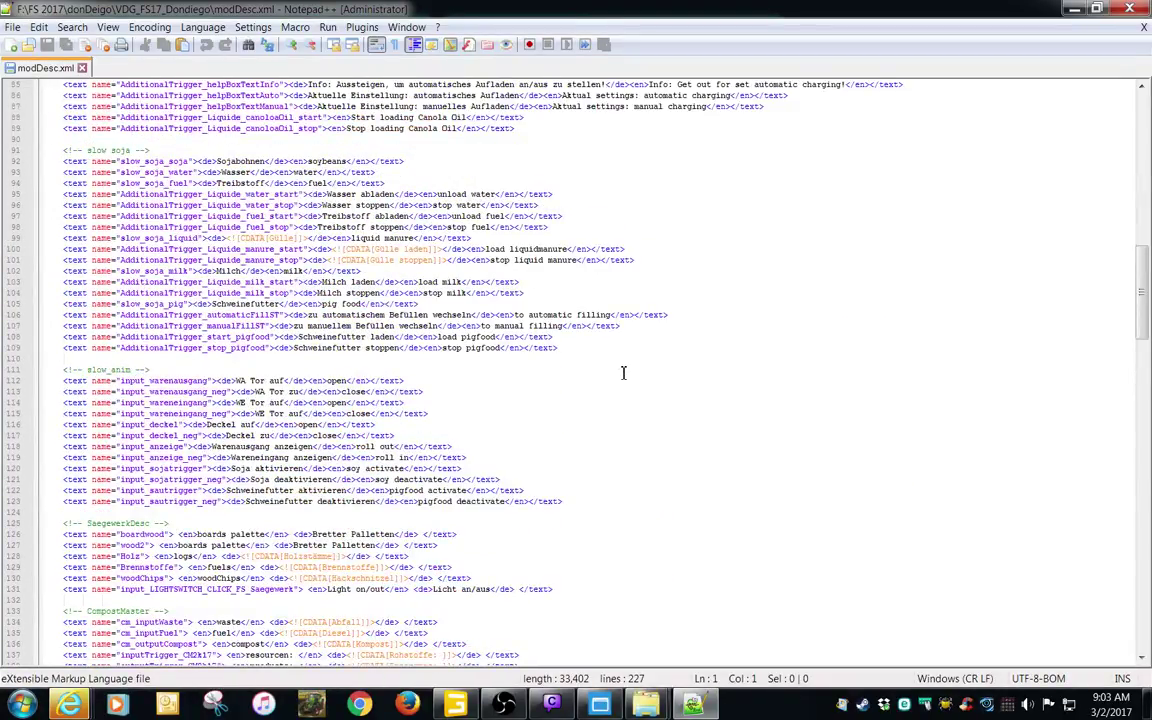
scroll(262, 300, up, 4)
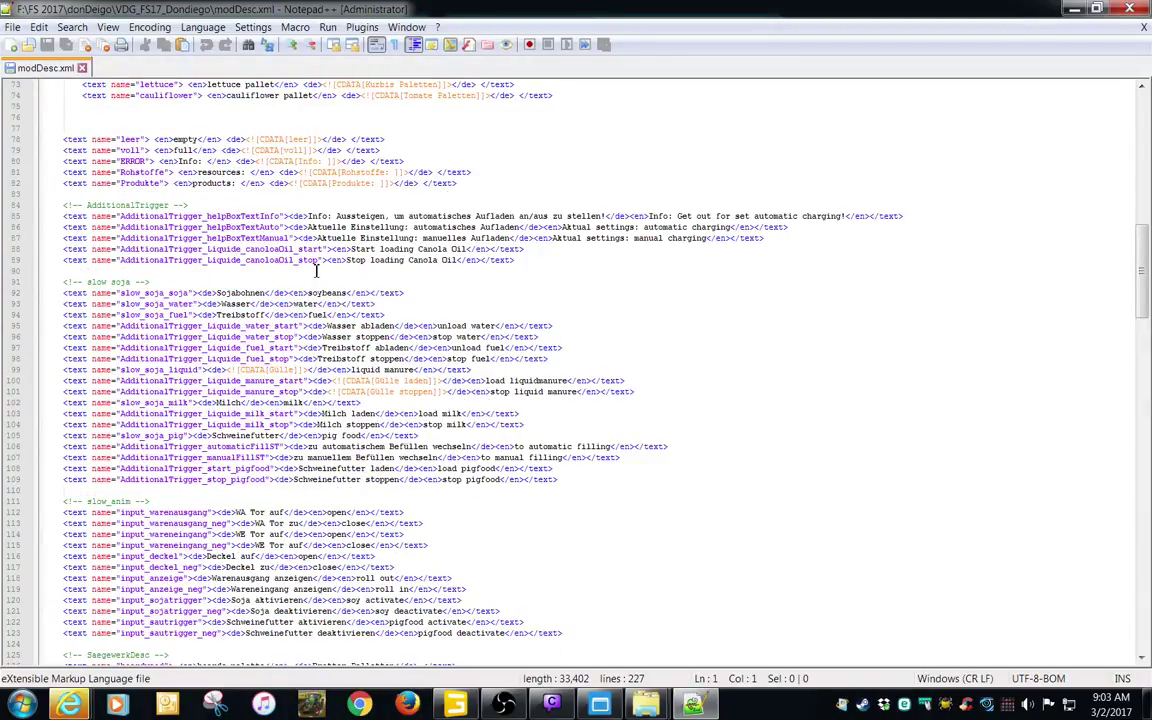
click(274, 249)
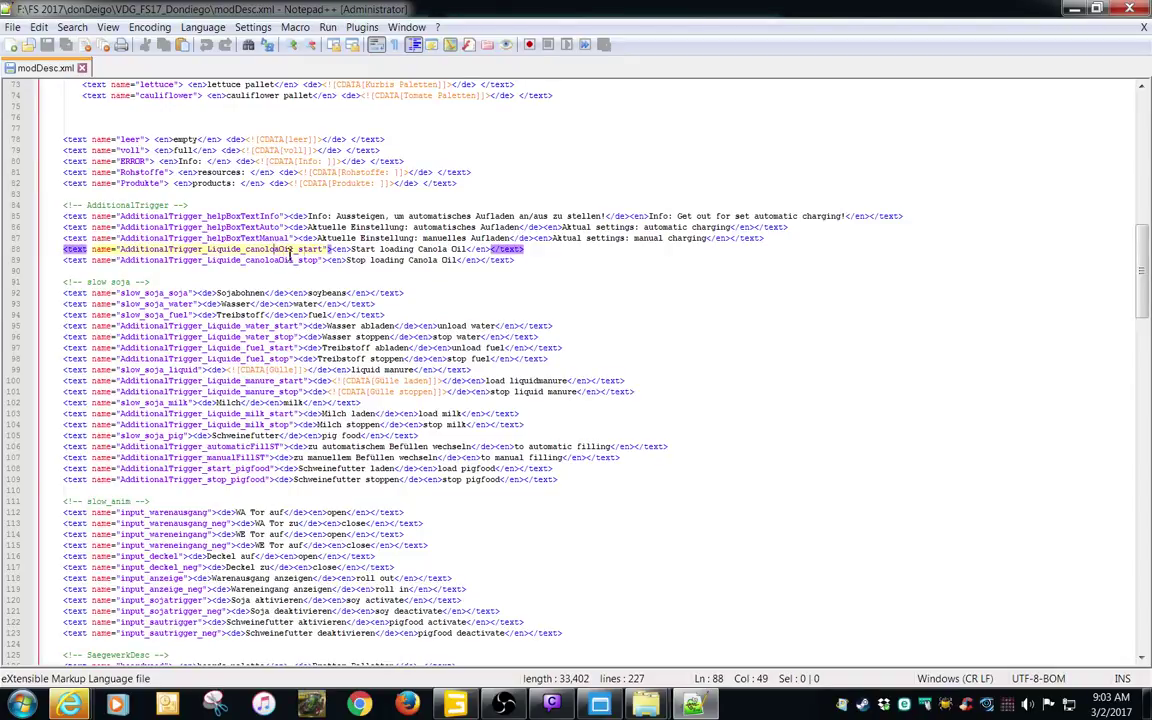
key(BackSpace)
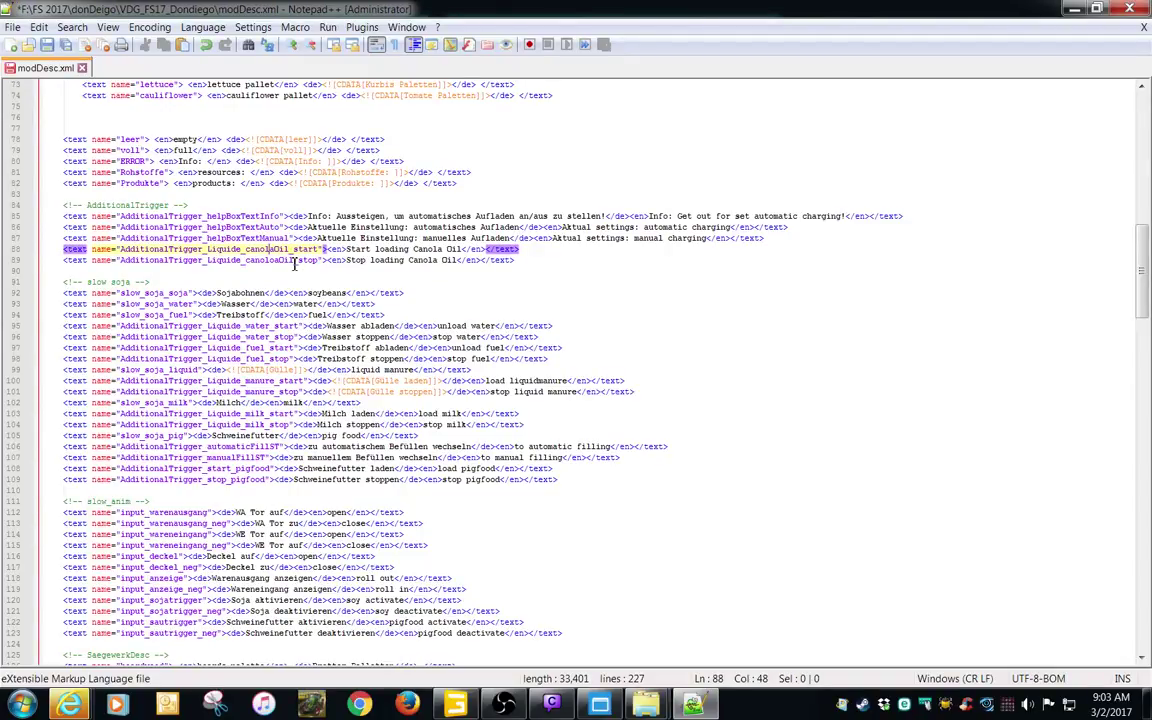
click(276, 260)
key(BackSpace)
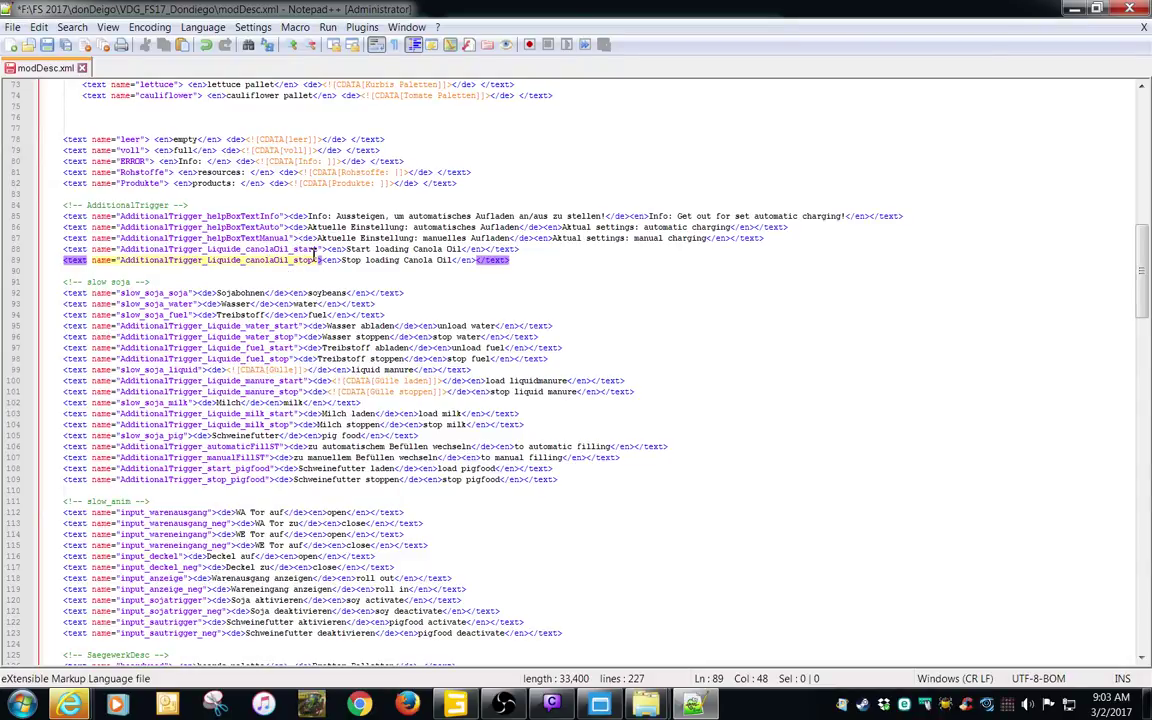
- Search modDesc.xml from the beginning for canolaOil, go through its occurrences up to the fillType entry, and close the search
key(ctrl+f)
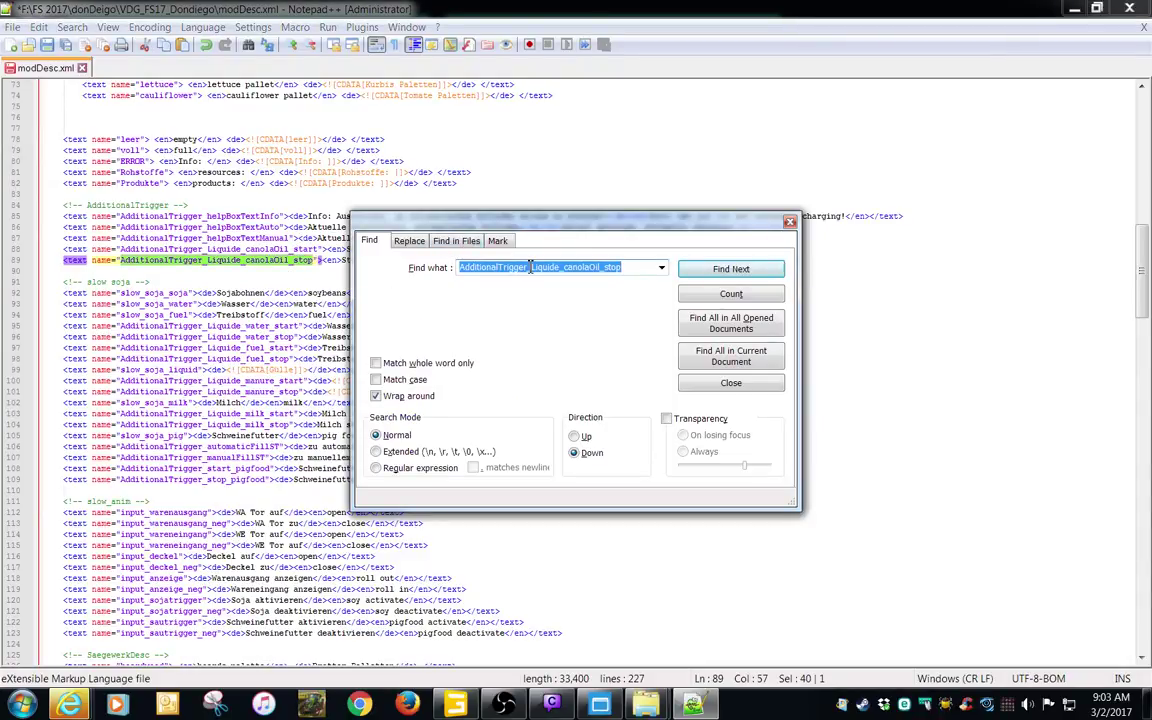
text(canola)
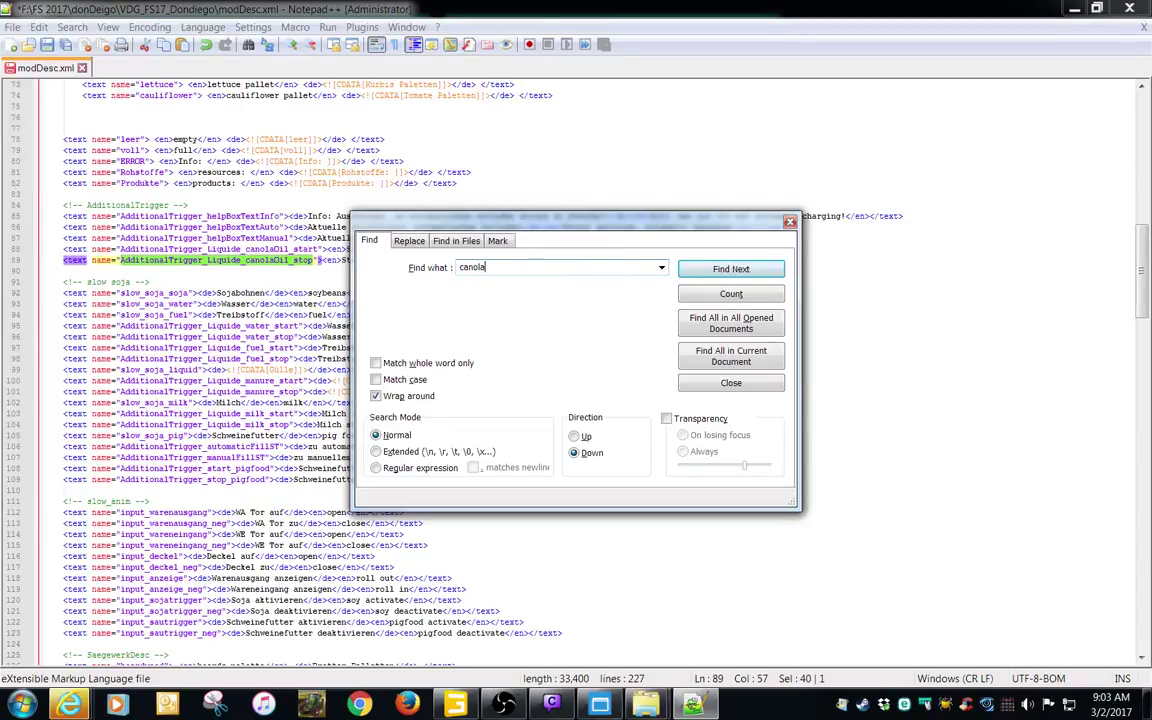
text(Oilil)
click(691, 178)
key(ctrl+f)
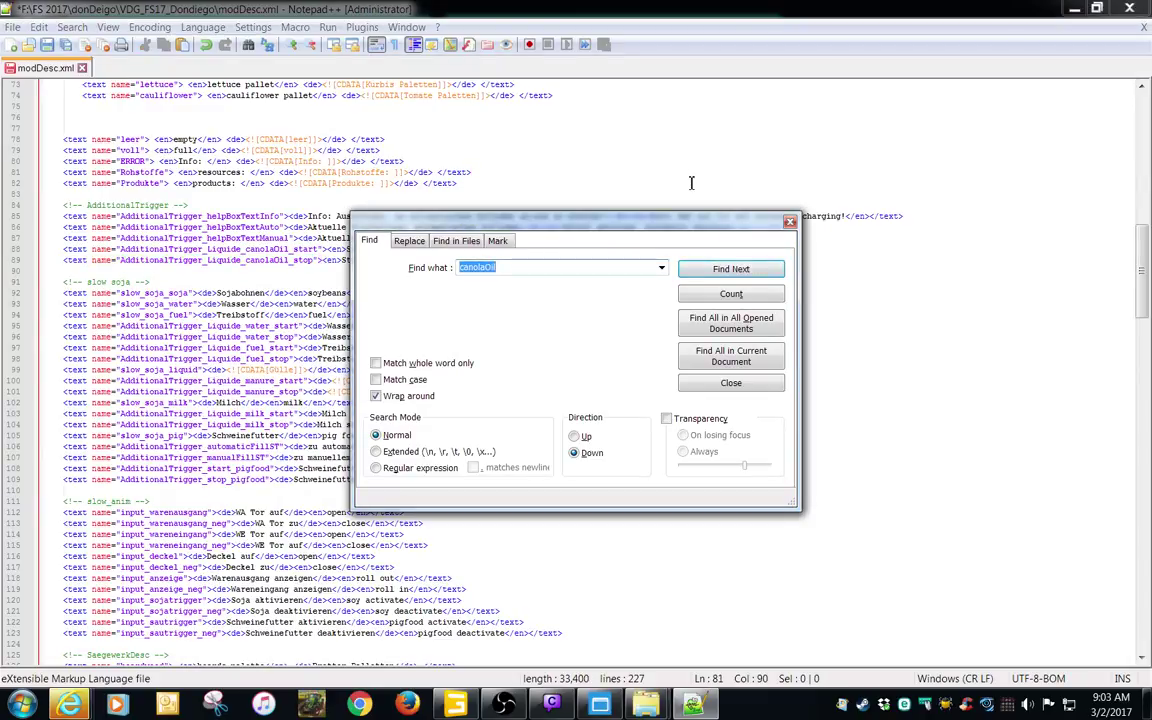
click(691, 183)
key(ctrl+Home)
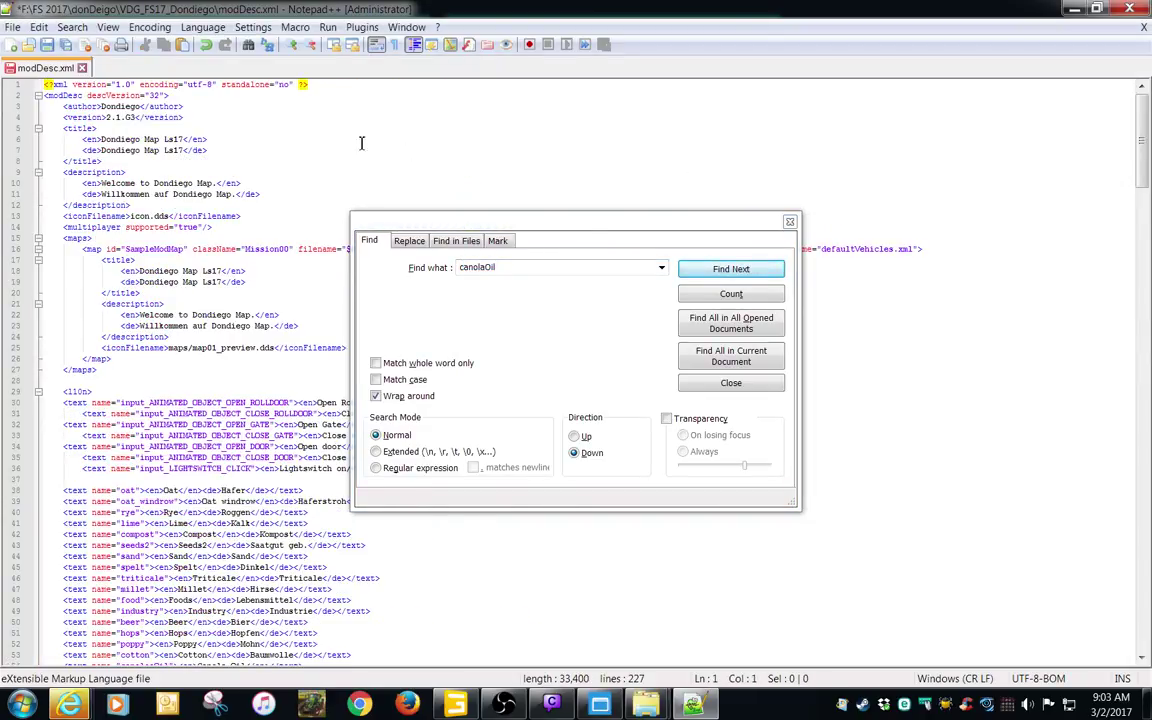
click(715, 272)
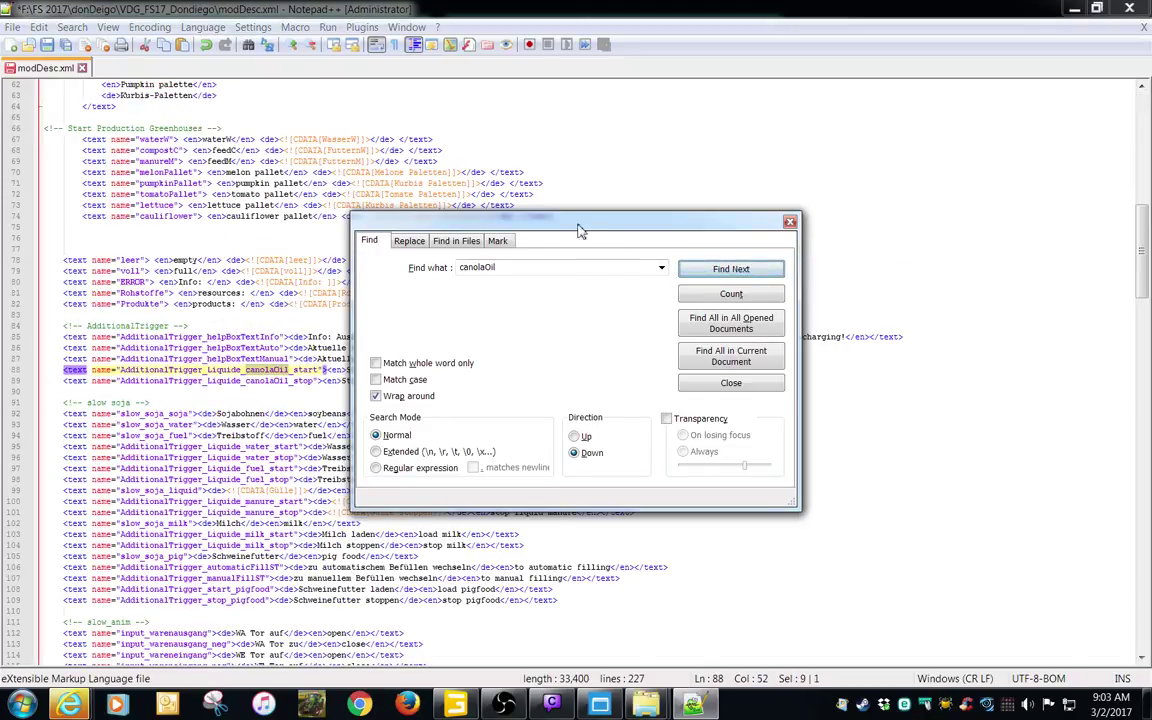
drag(580, 232, 708, 222)
click(857, 262)
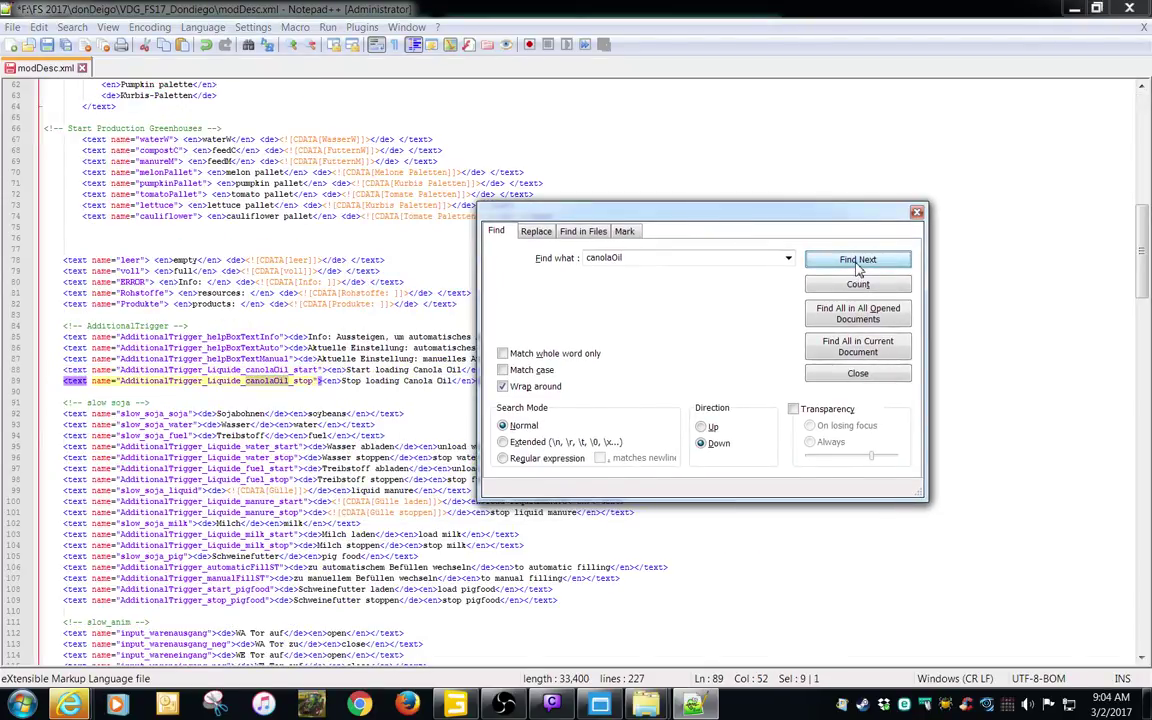
click(857, 261)
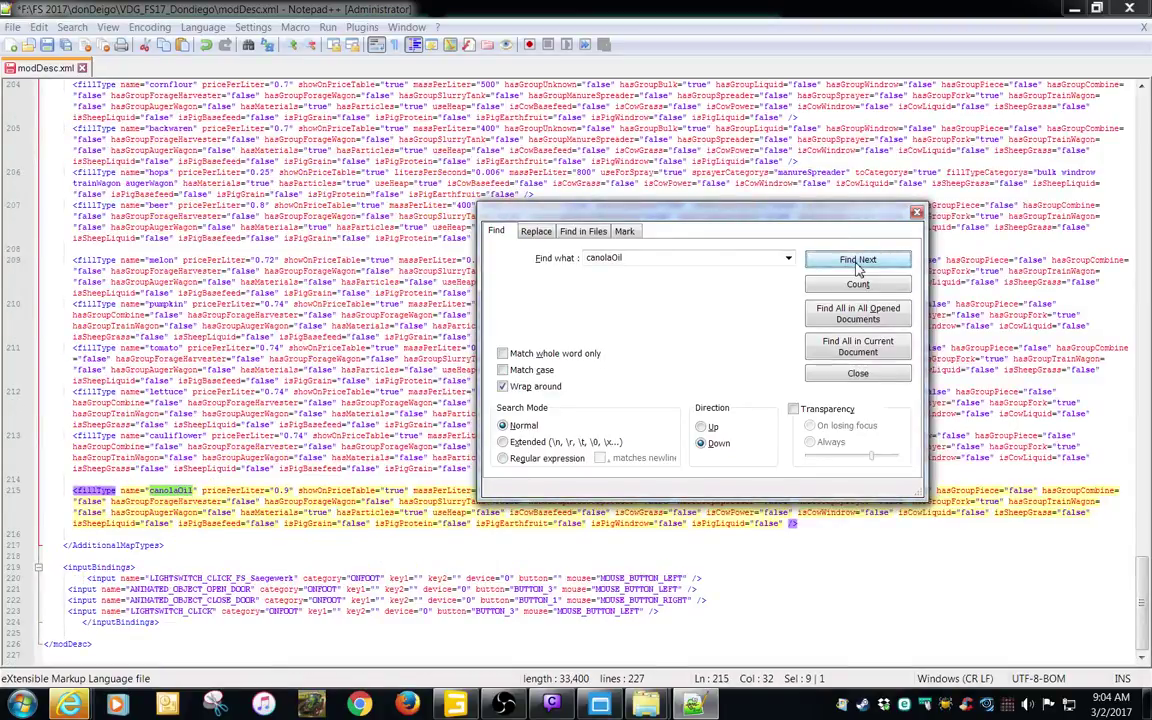
click(858, 373)
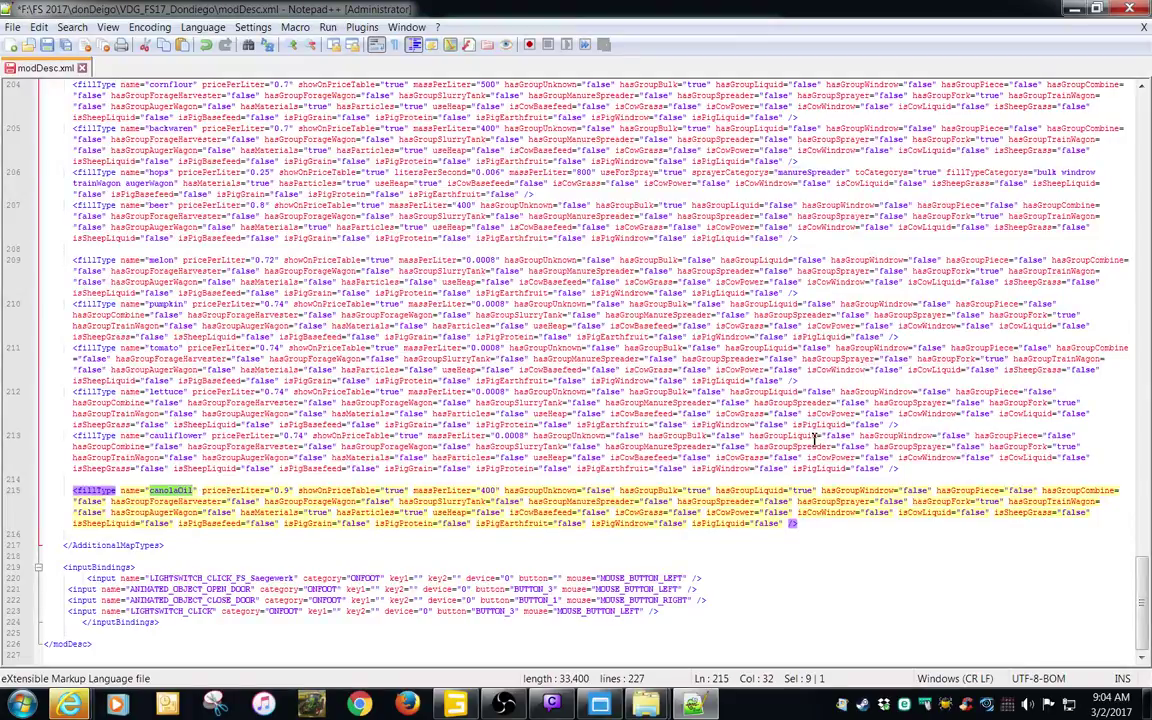